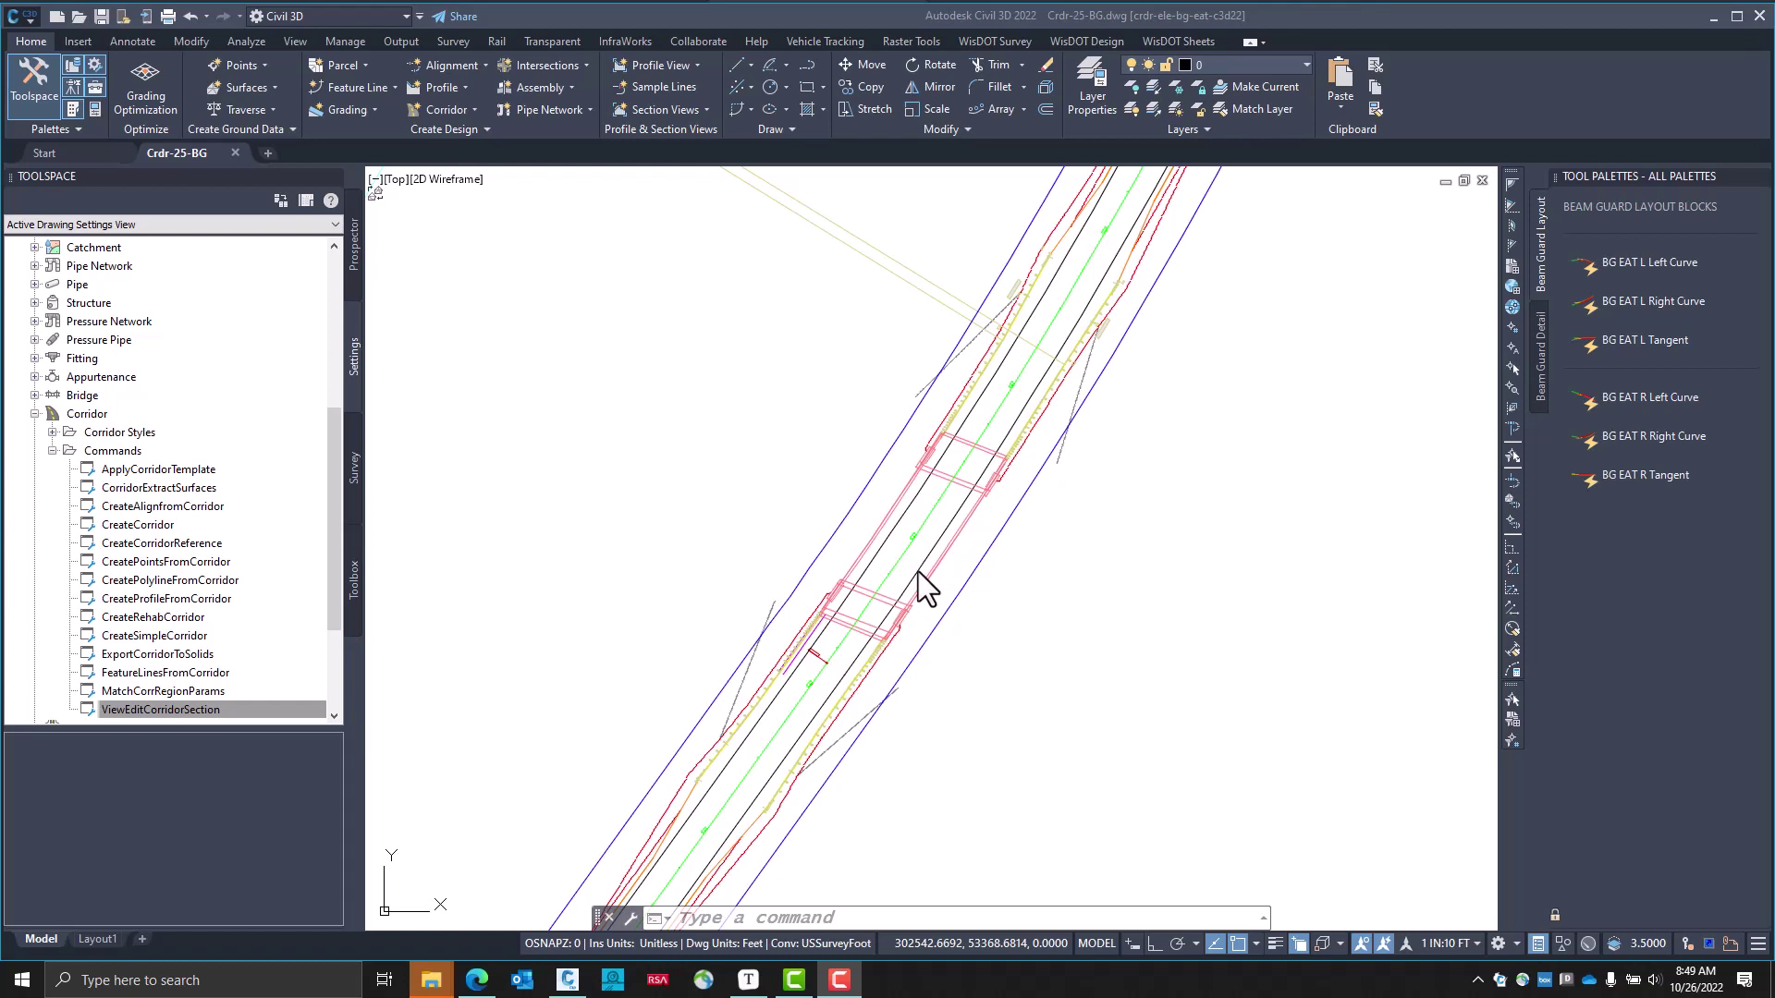
Expand centerline alignment 25 in the project tree to list its profiles
click(355, 257)
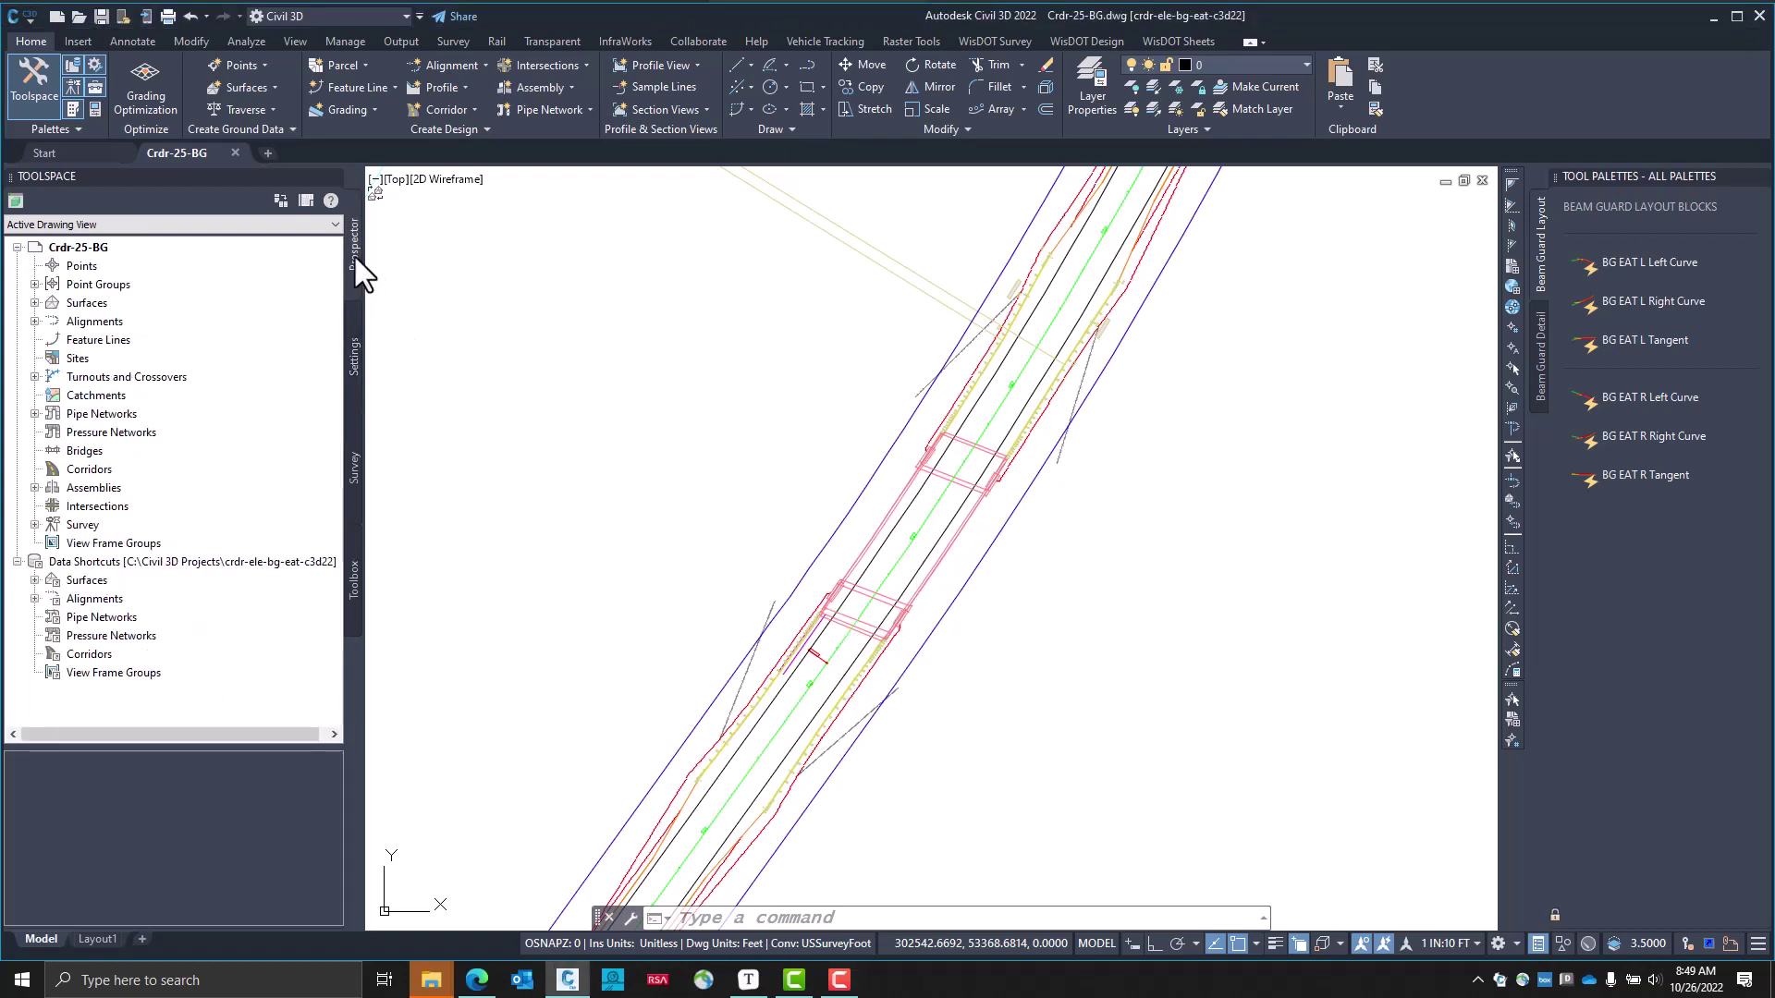
click(34, 321)
click(52, 339)
click(70, 358)
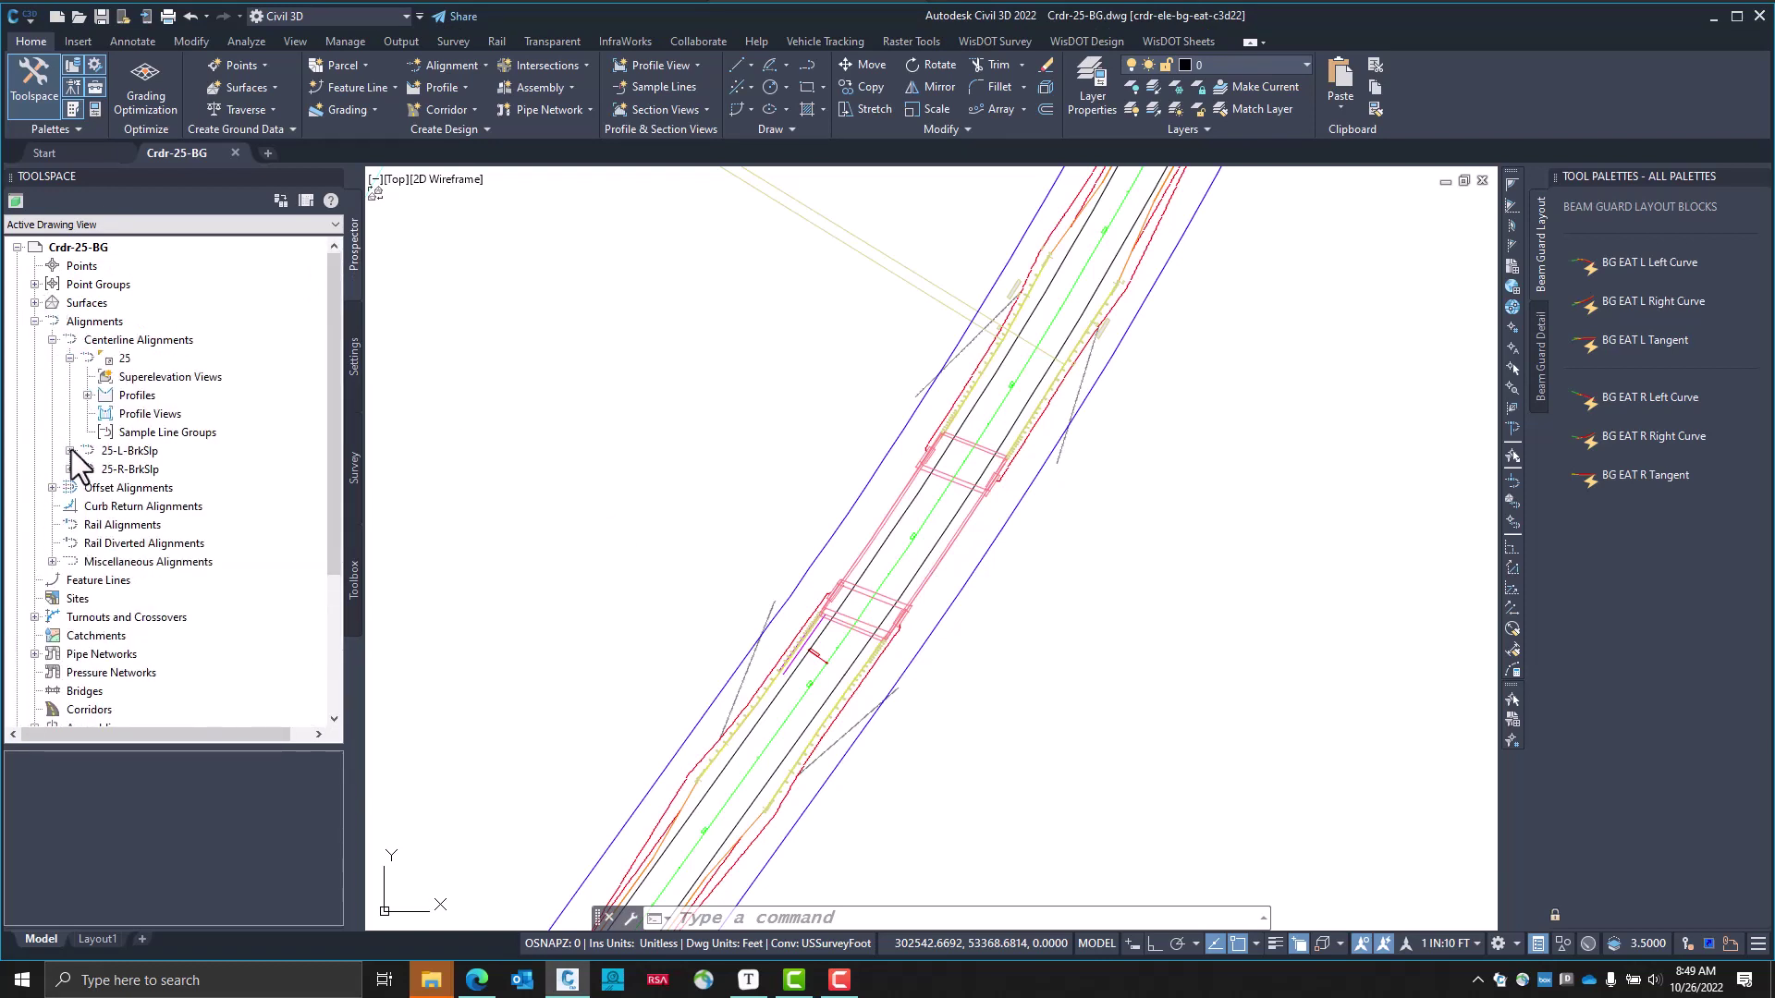
click(87, 395)
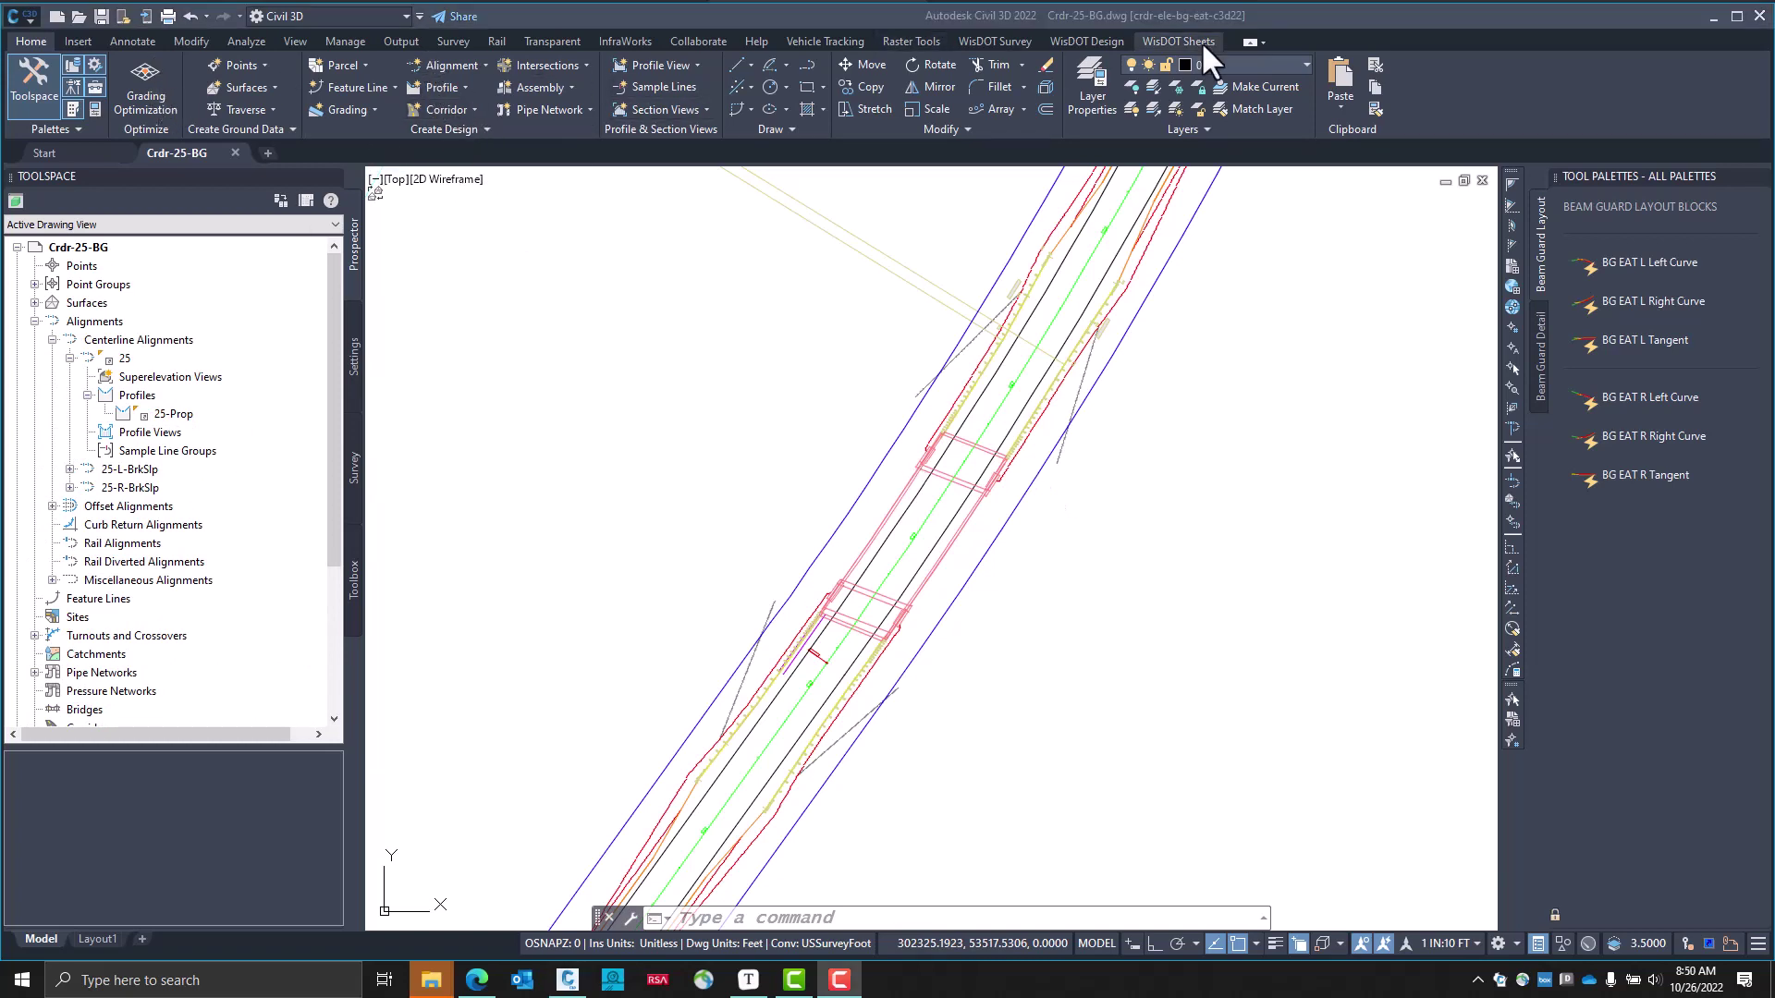
Open the Control Profile Editor for alignment 25 and enable creating multiple profiles from the WisDOT Default set
click(1080, 41)
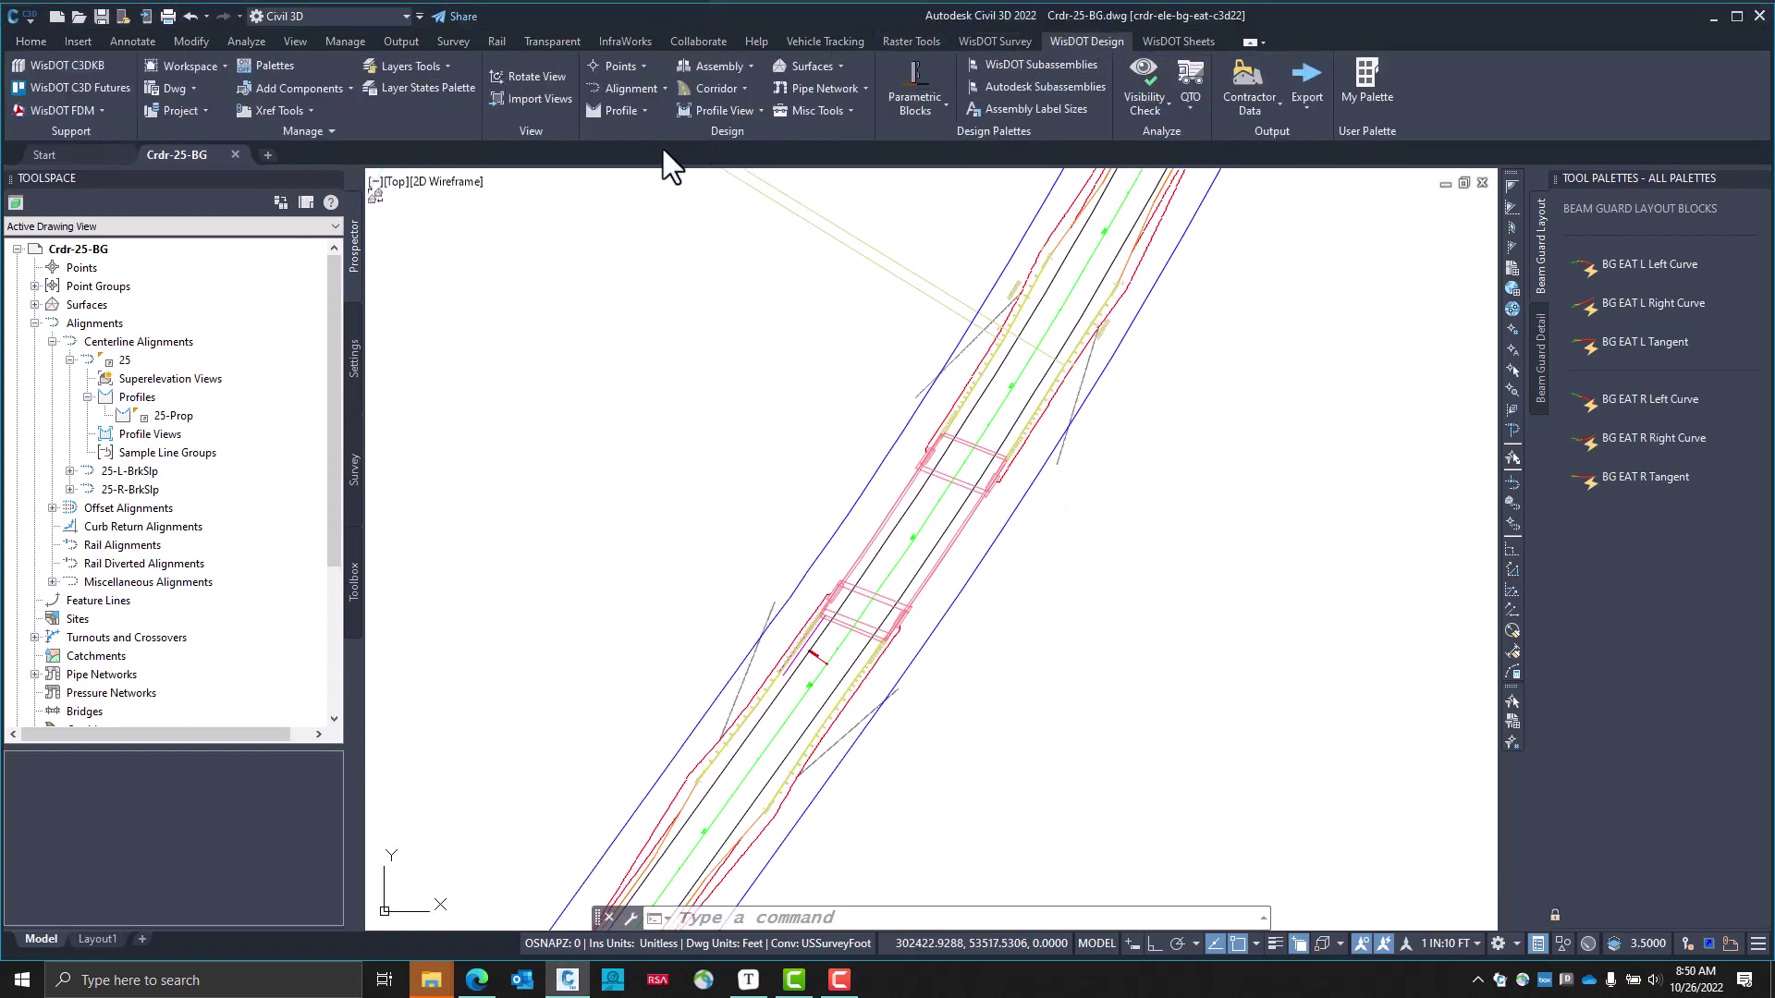
click(644, 111)
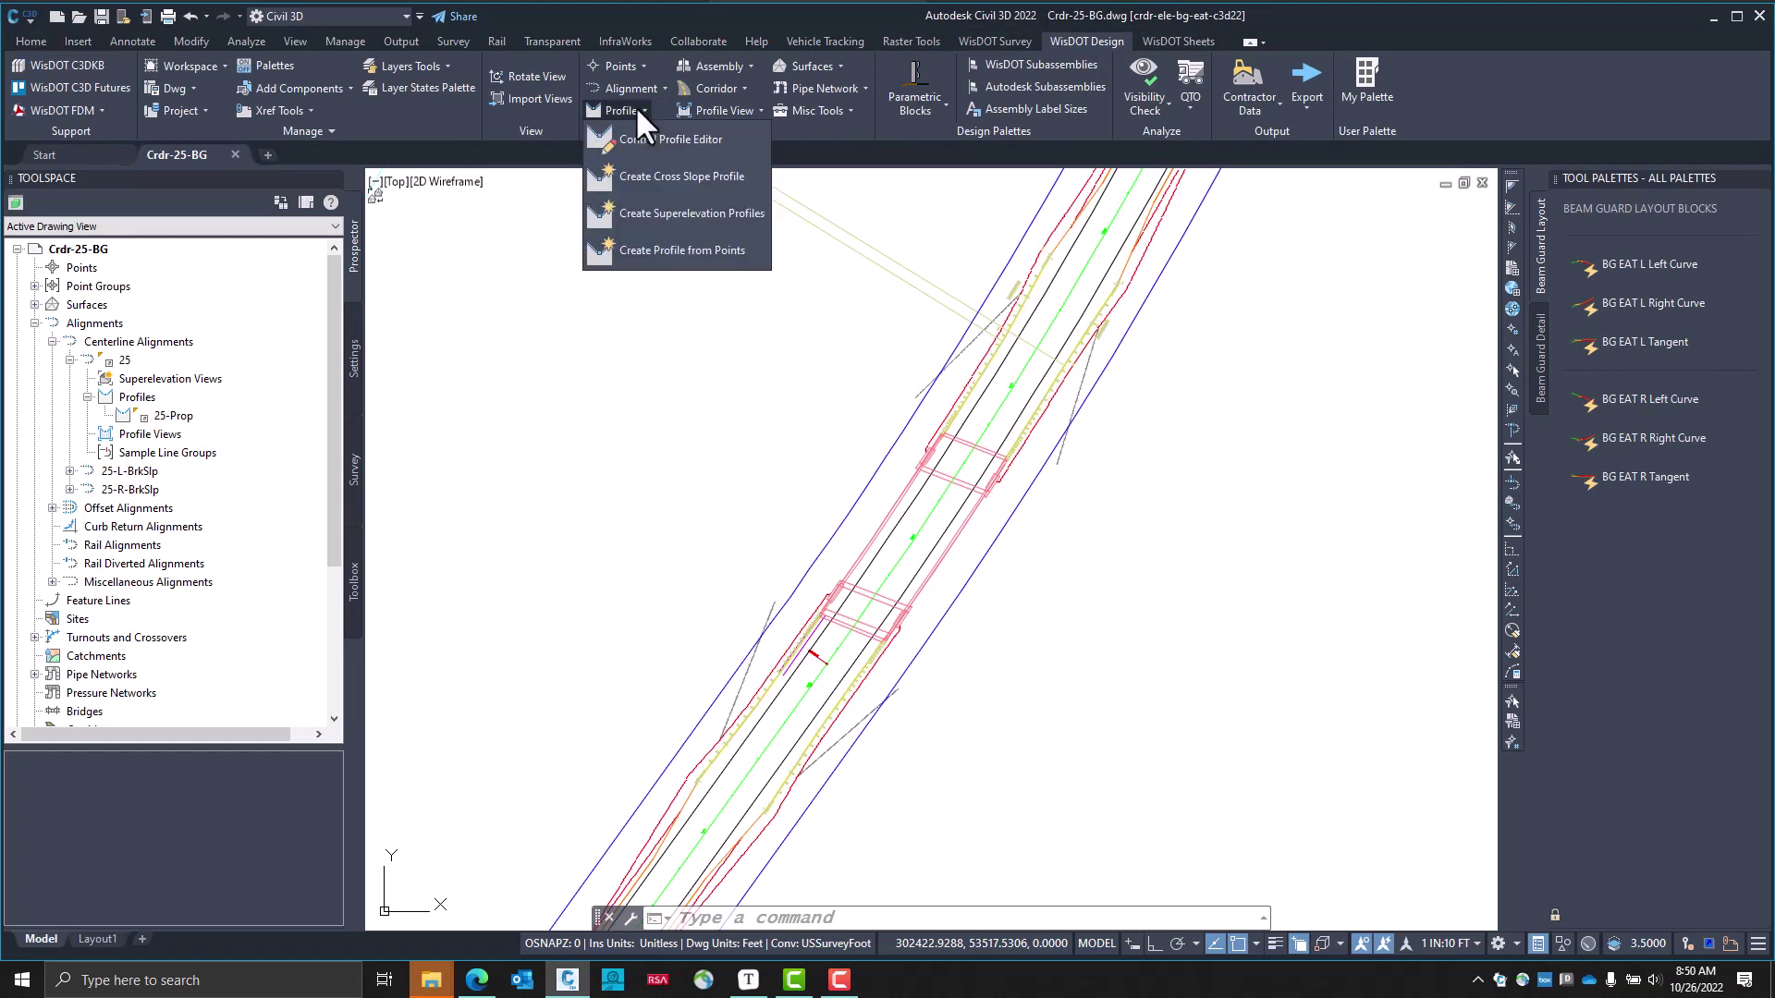
click(863, 131)
click(630, 109)
click(640, 134)
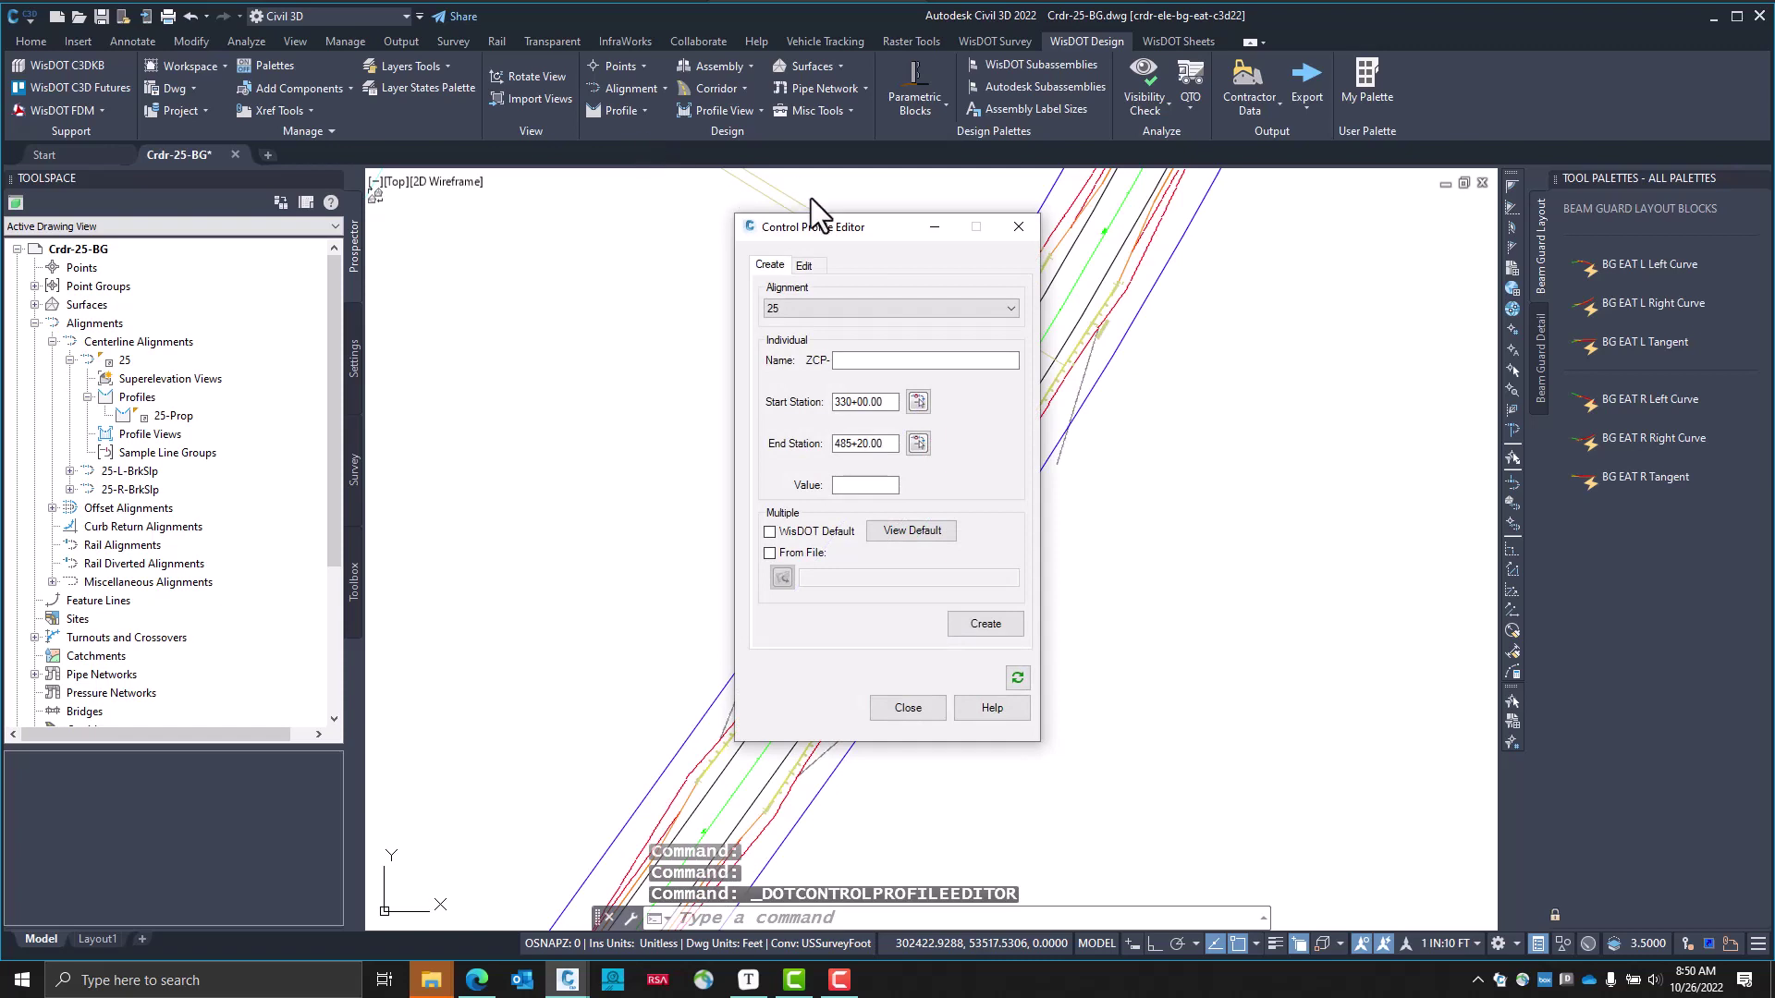
drag(818, 225, 548, 224)
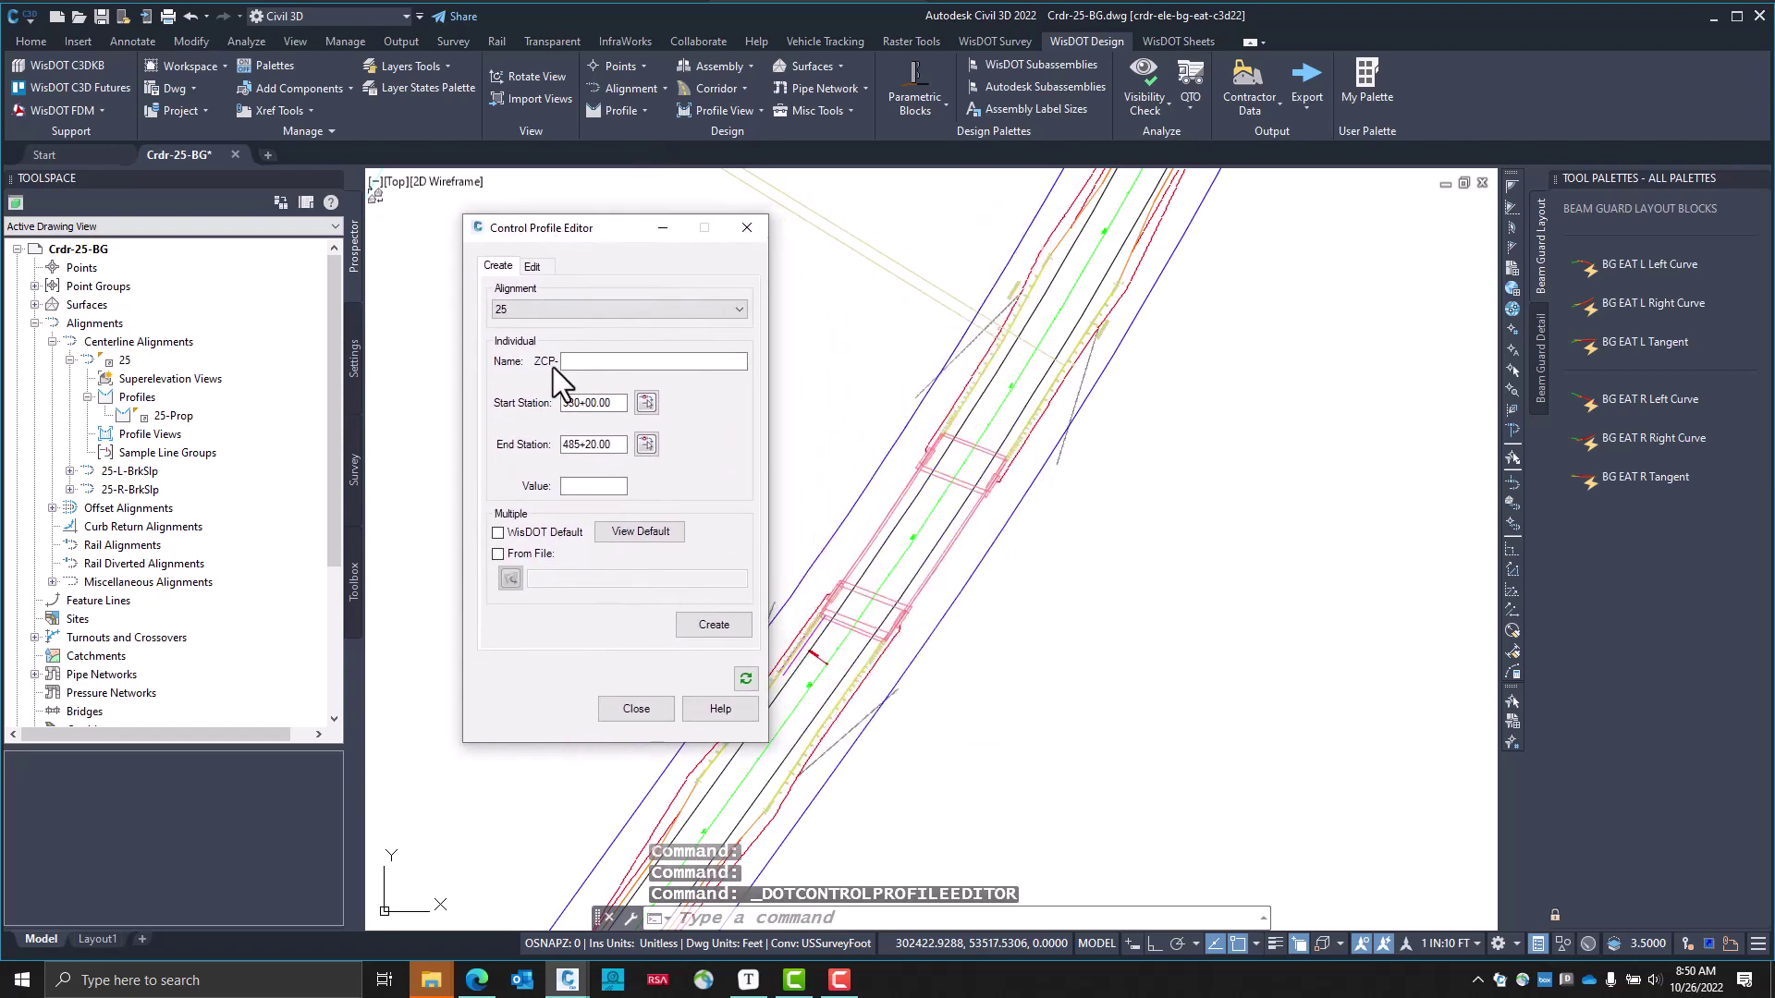
click(566, 309)
click(565, 308)
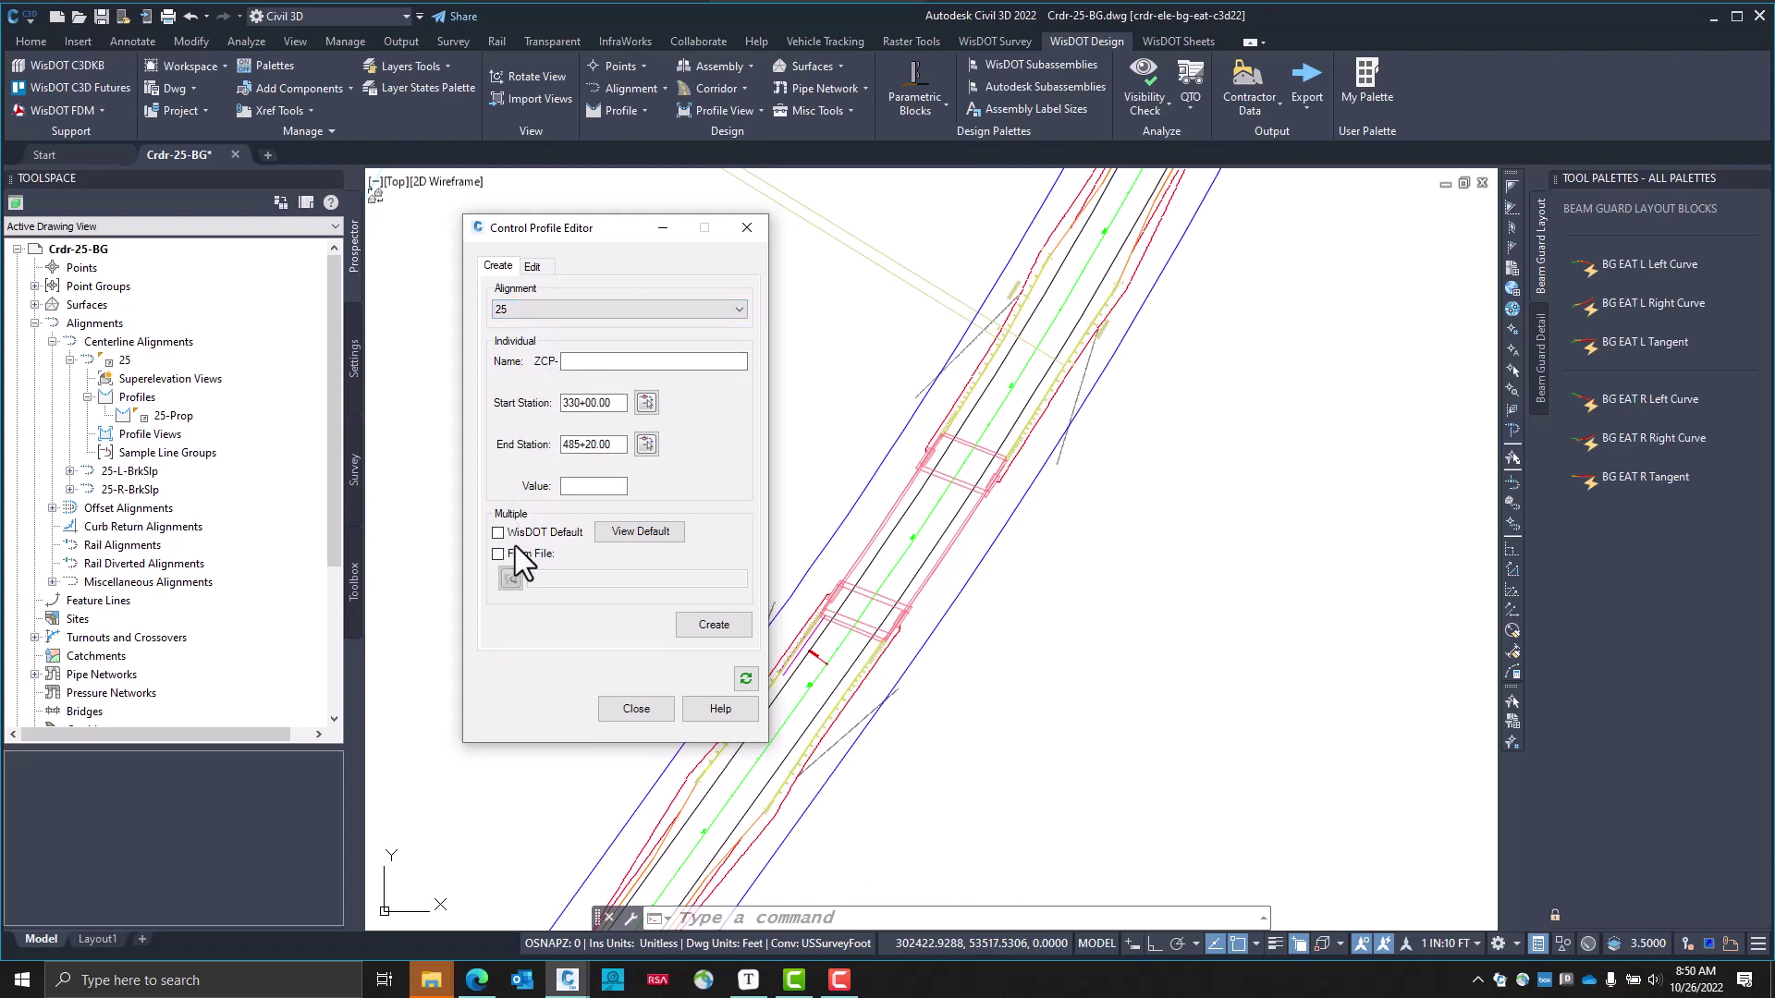
click(542, 534)
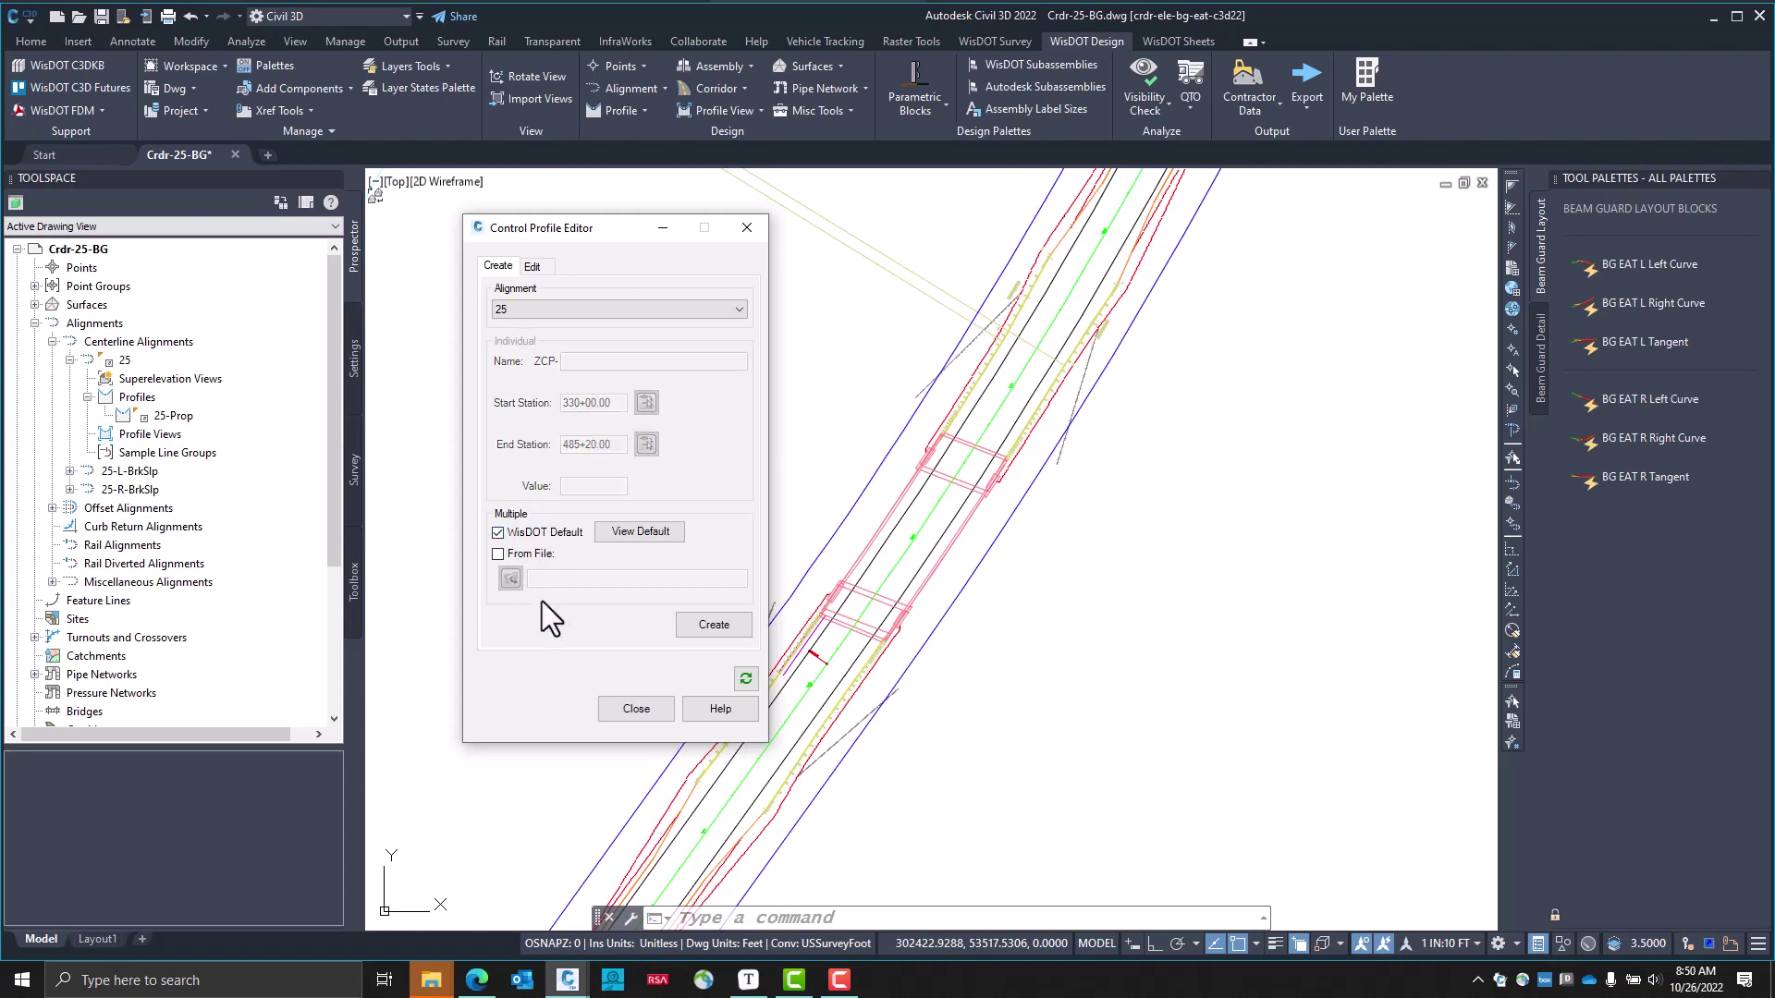
Open the WisDOT default control profile list and fit columns A to D to their contents
click(638, 532)
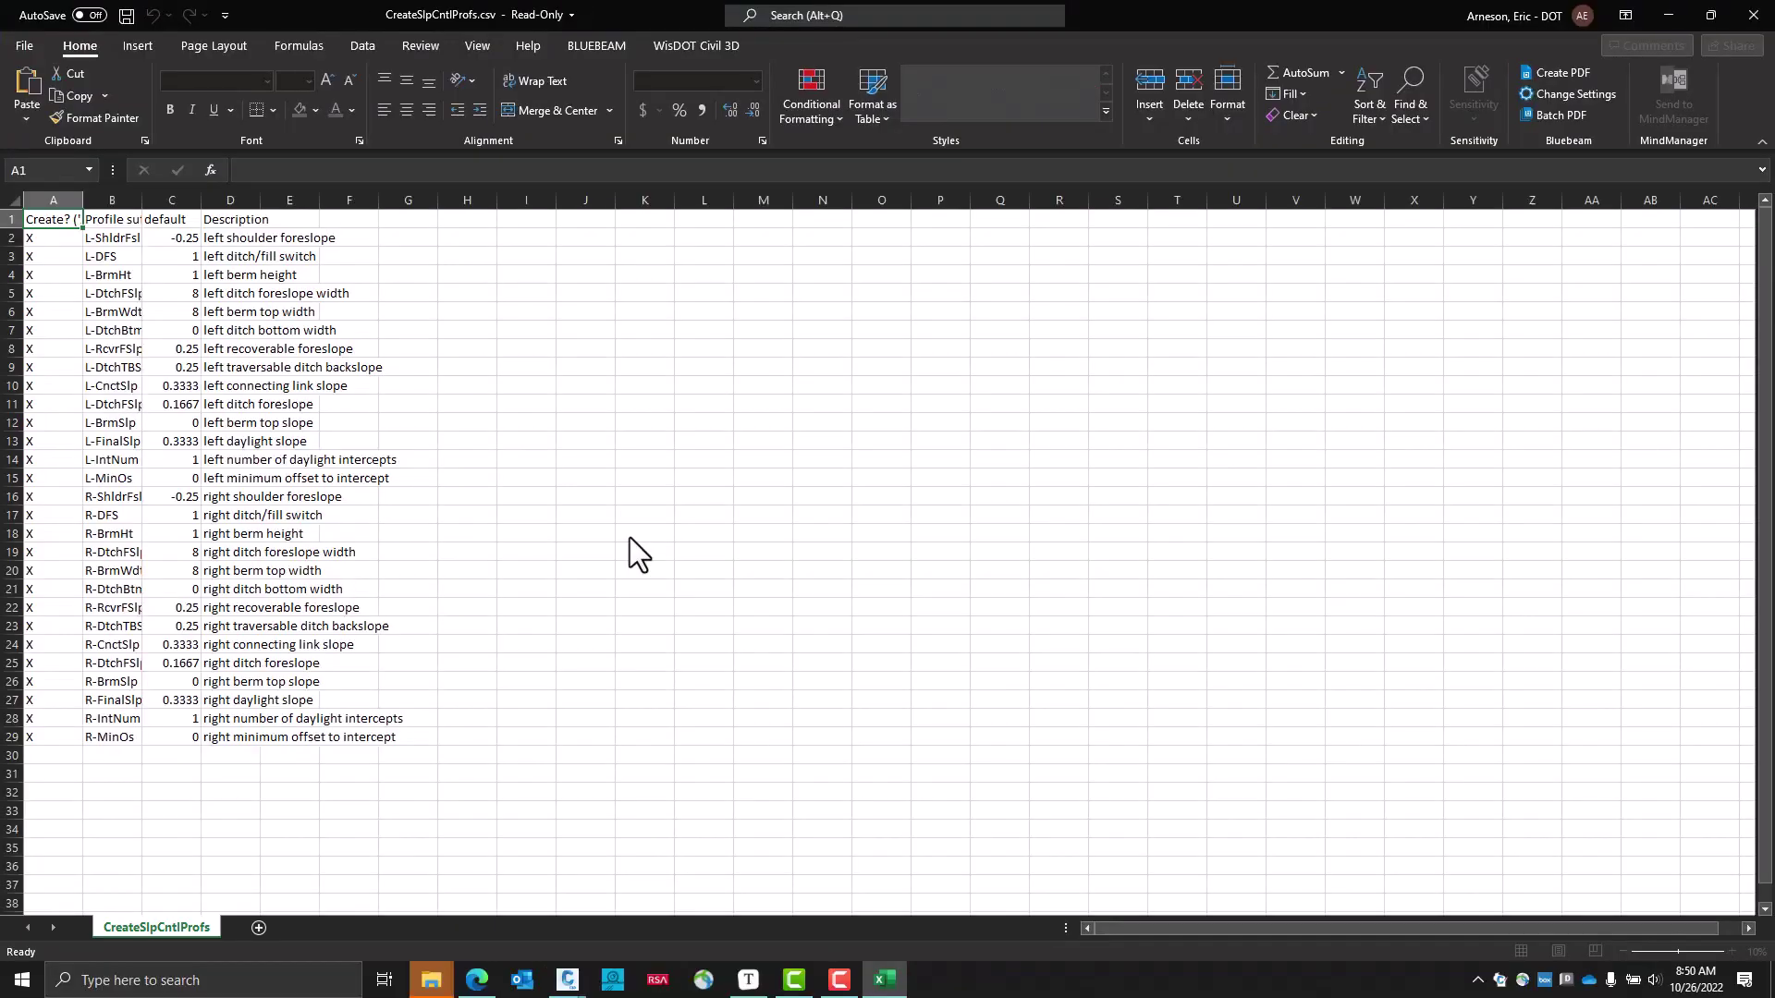
drag(55, 198, 258, 200)
double_click(258, 200)
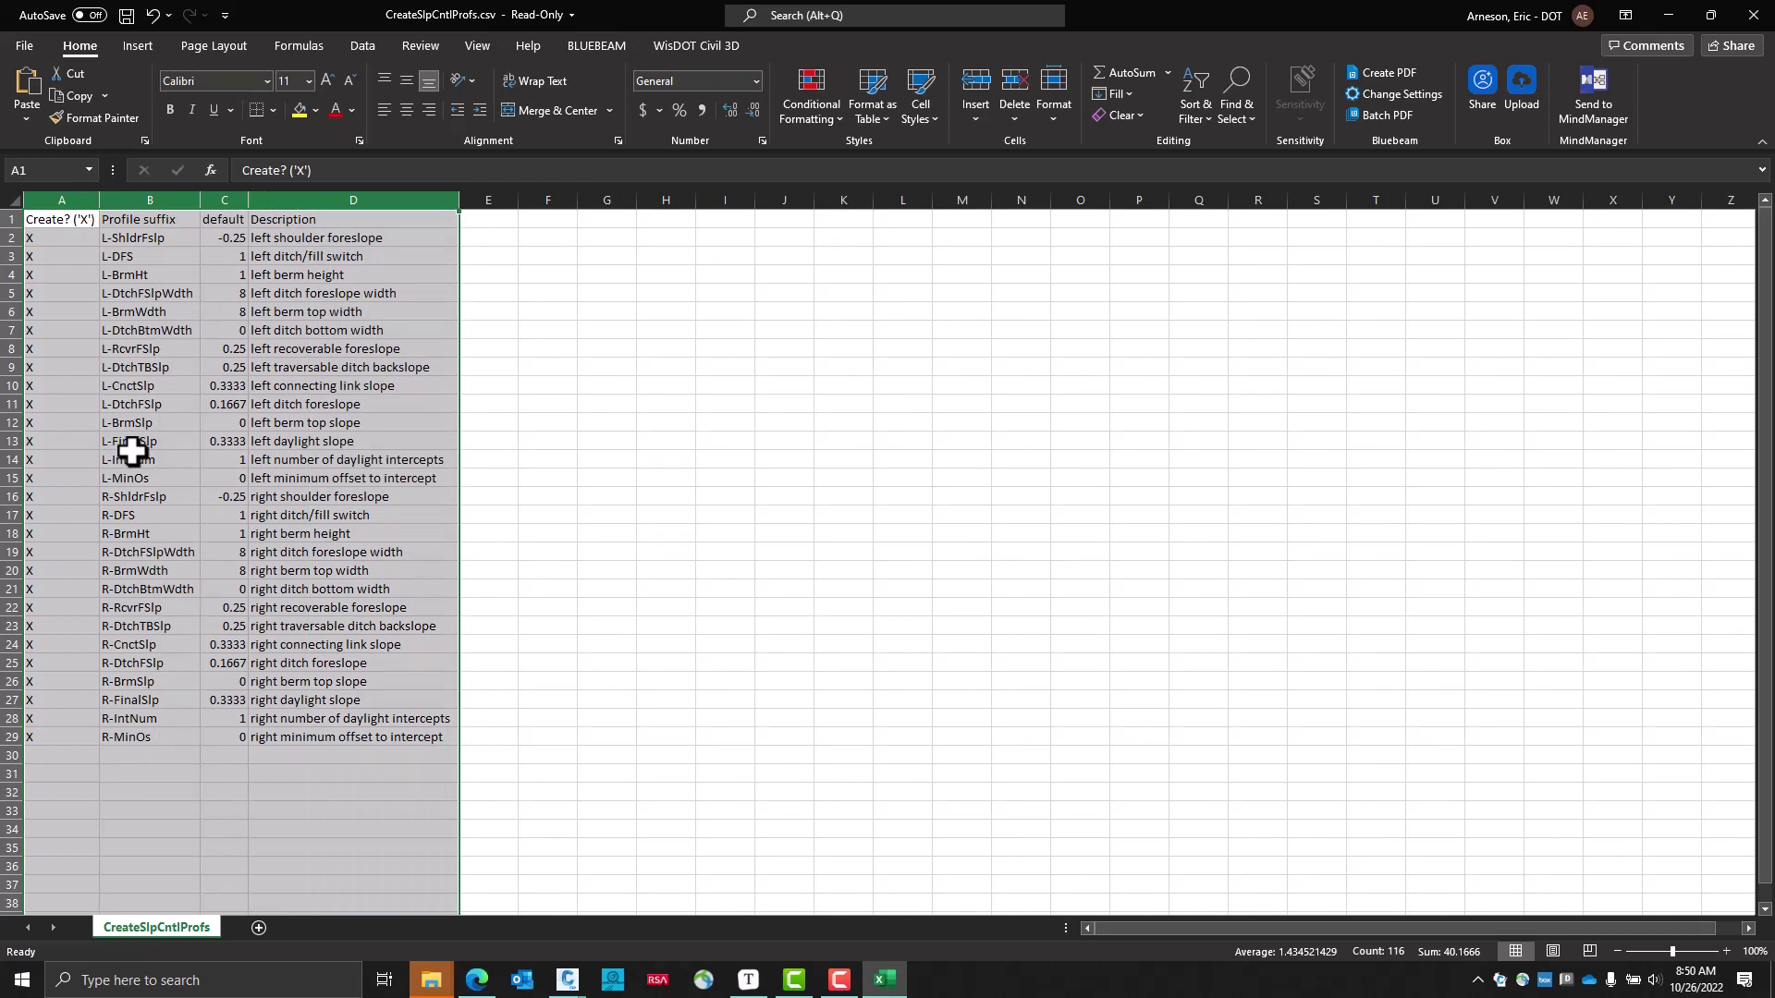
Review the profile suffixes, default values and descriptions of the left-side control profiles, and close the default list
click(176, 305)
key(Up)
key(Up)
key(Up)
key(Up)
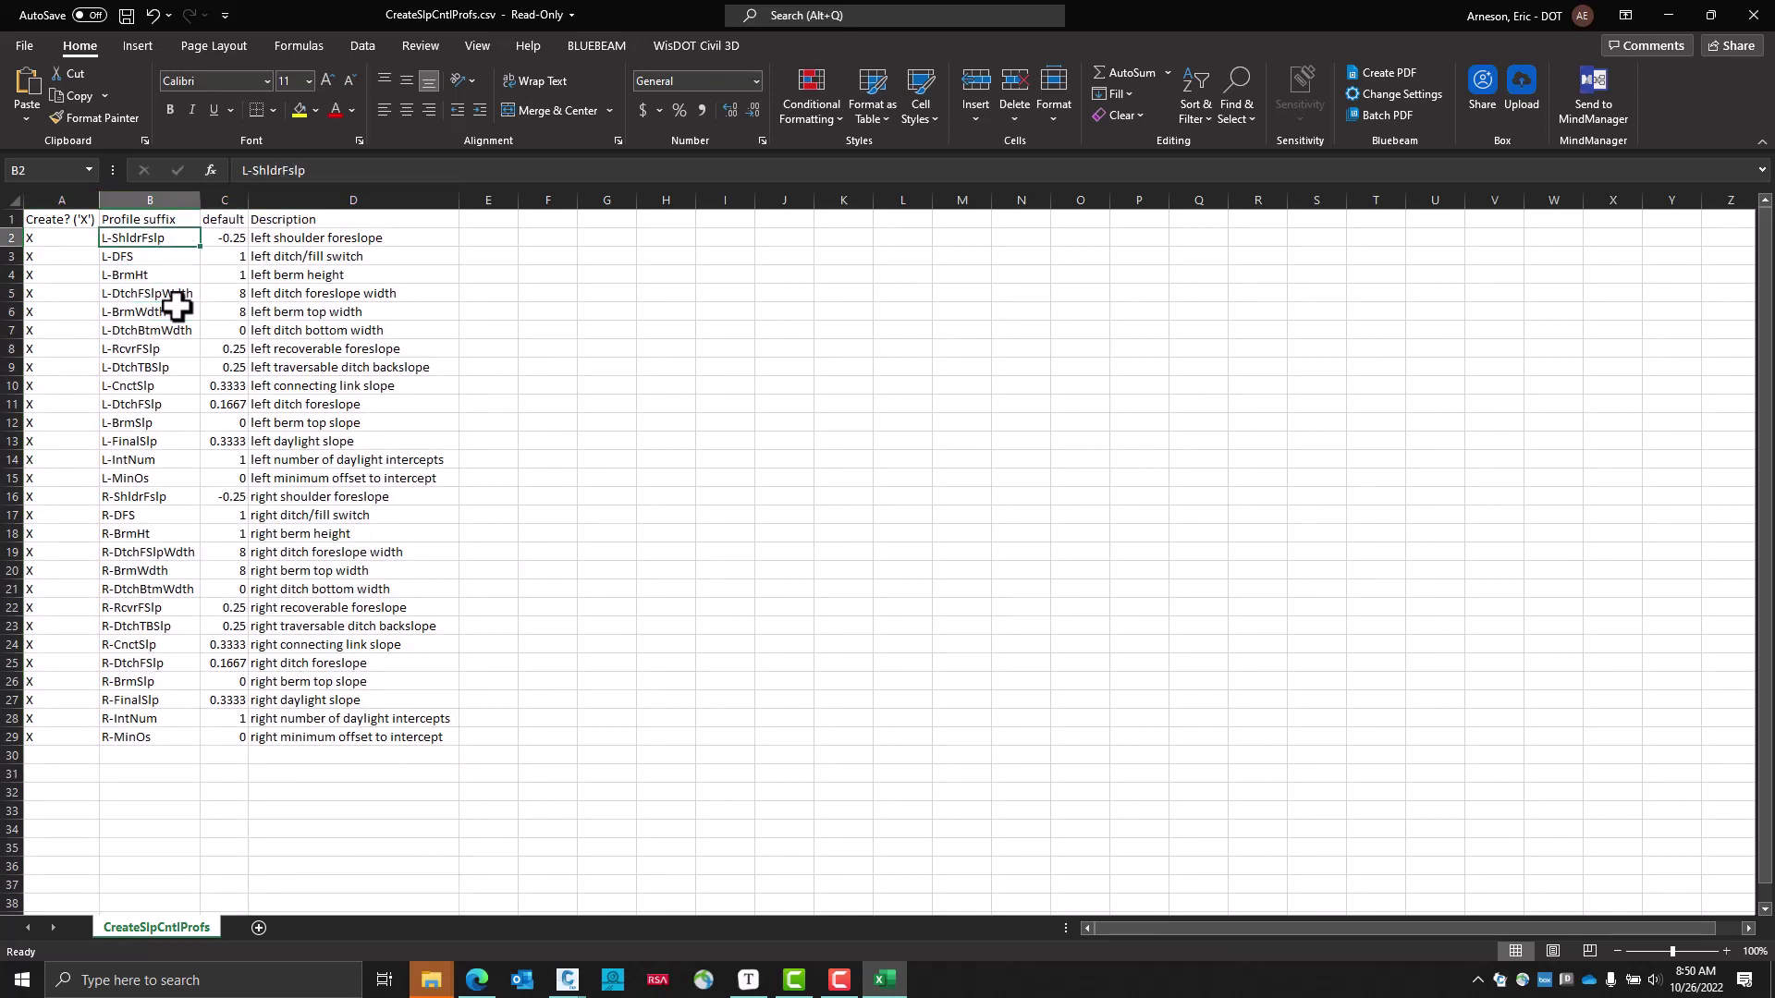
key(Right)
key(Right)
key(Down)
key(Down)
key(Down)
key(Down)
key(Down)
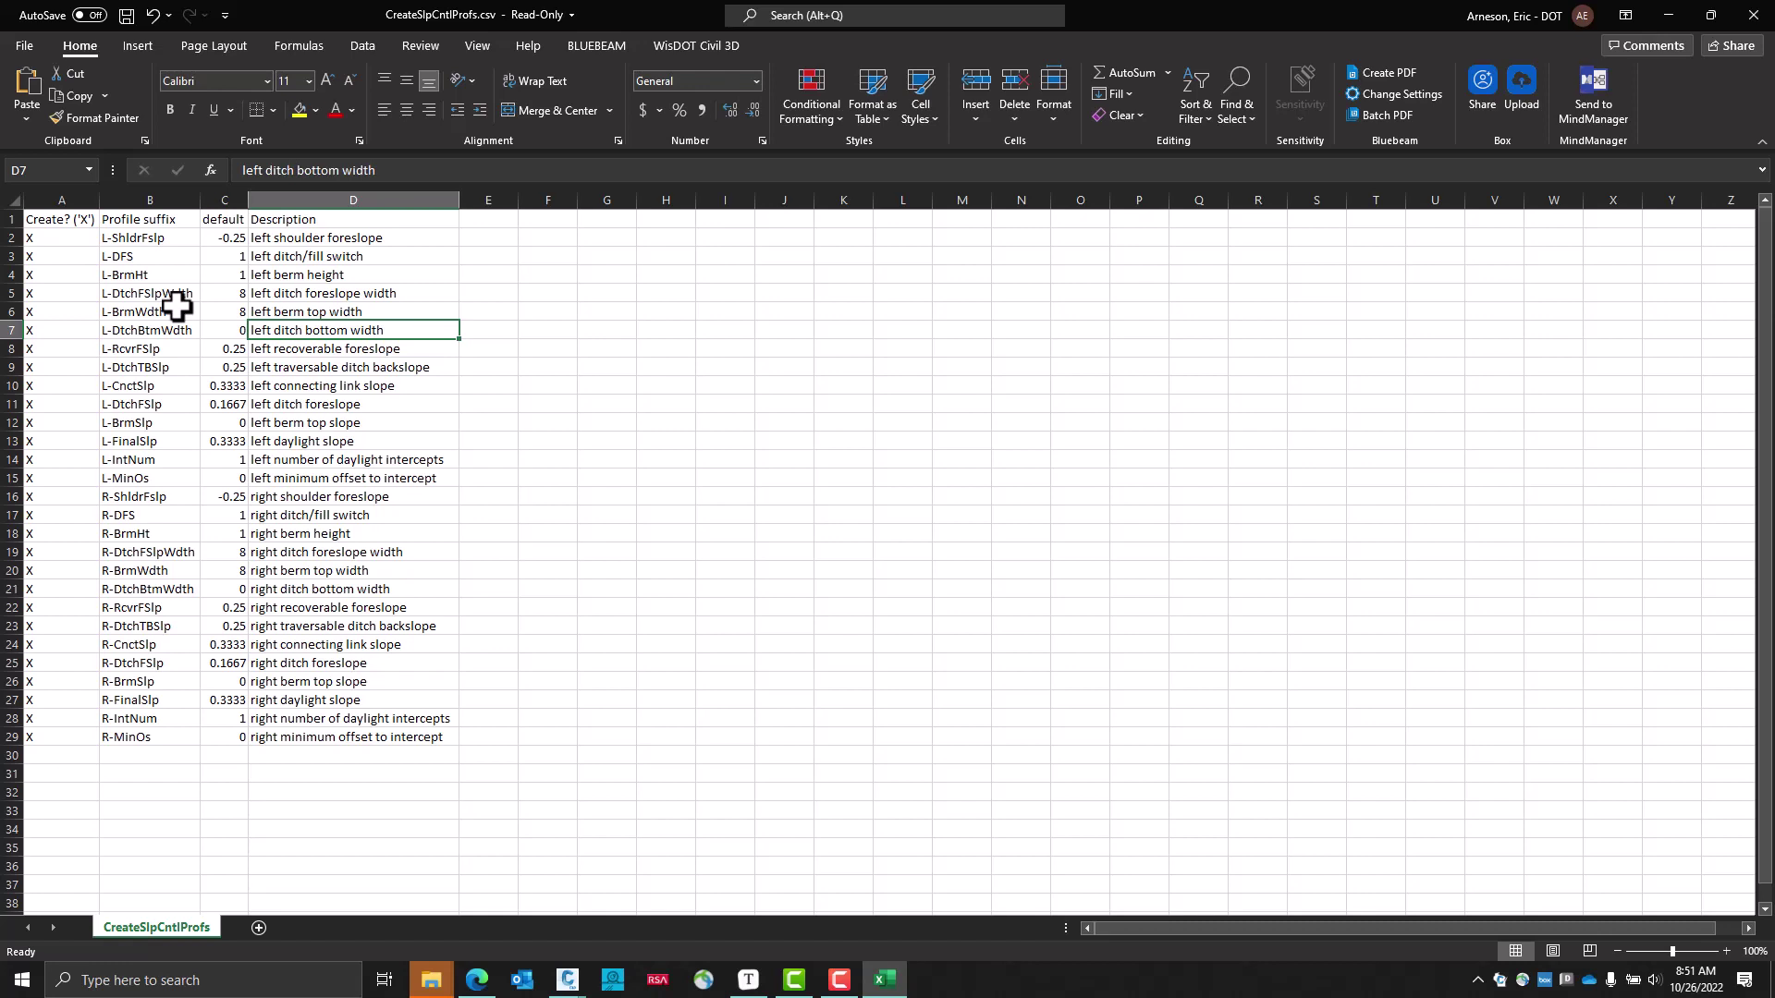
key(Down)
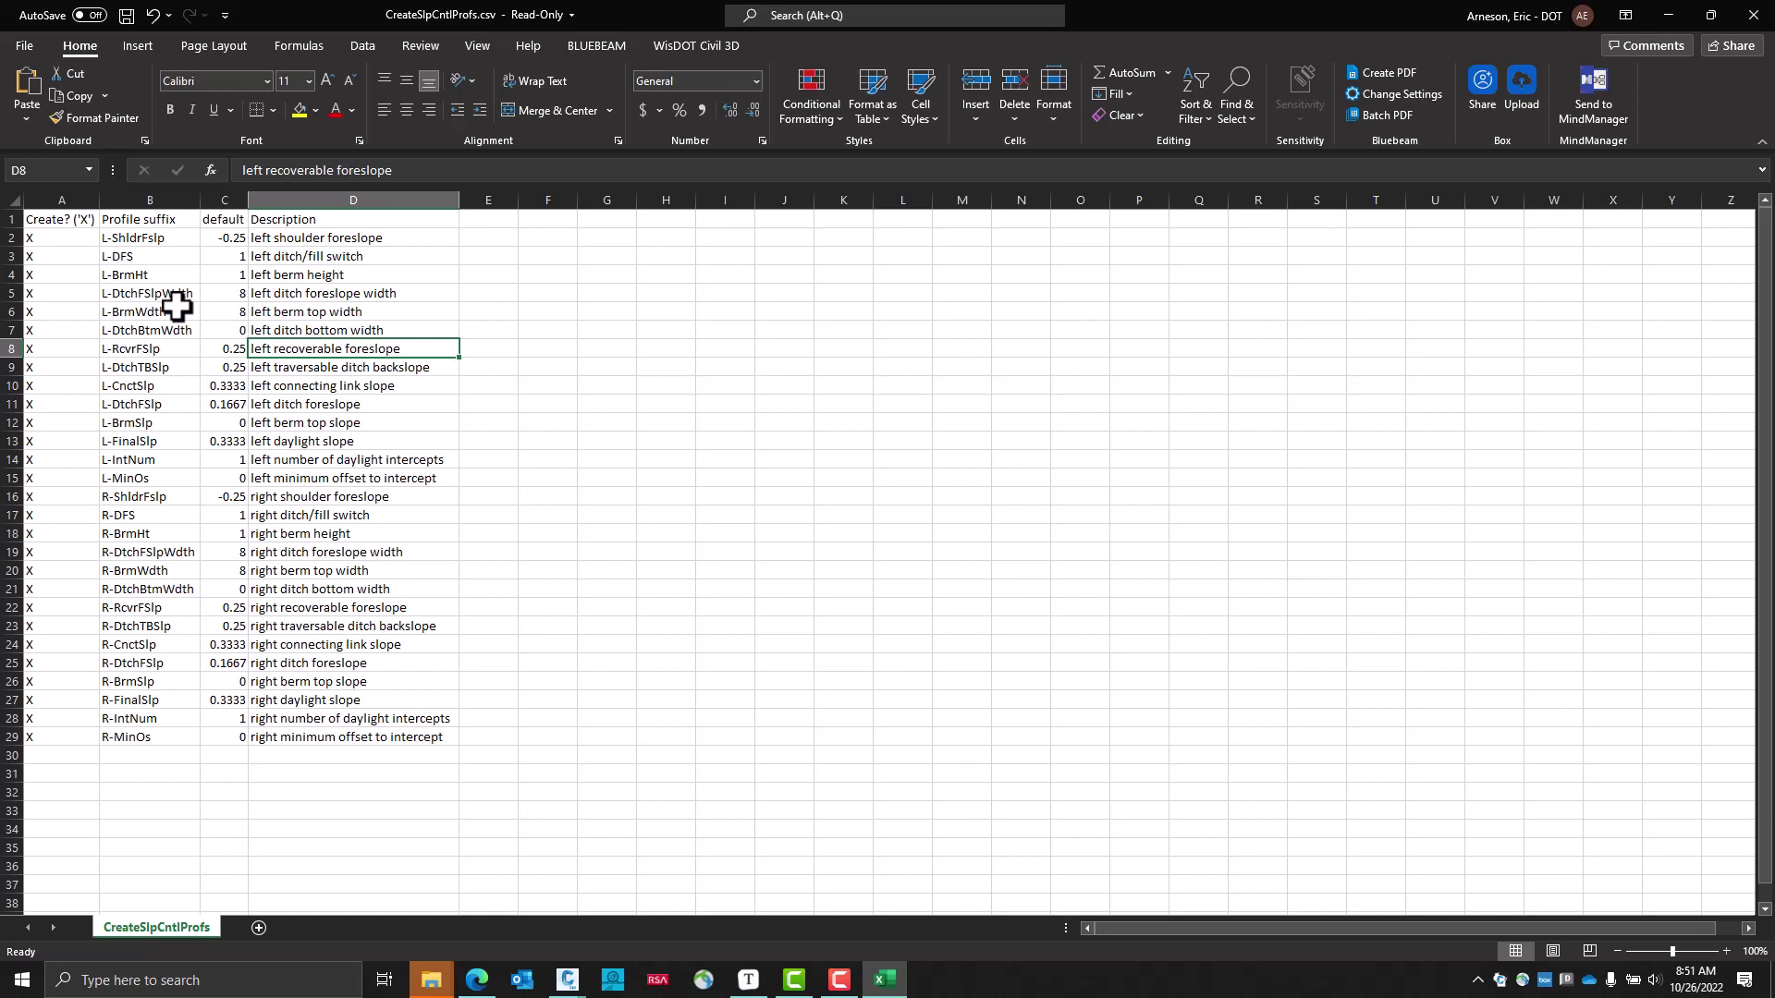
key(Down)
key(Down)
key(Down)
key(Down)
key(Down)
key(Down)
key(Down)
key(Down)
key(Up)
key(Up)
key(Up)
key(Up)
key(Up)
key(Up)
key(Up)
key(Up)
key(Up)
key(Up)
key(Up)
key(Up)
key(Up)
key(Up)
key(Up)
key(Down)
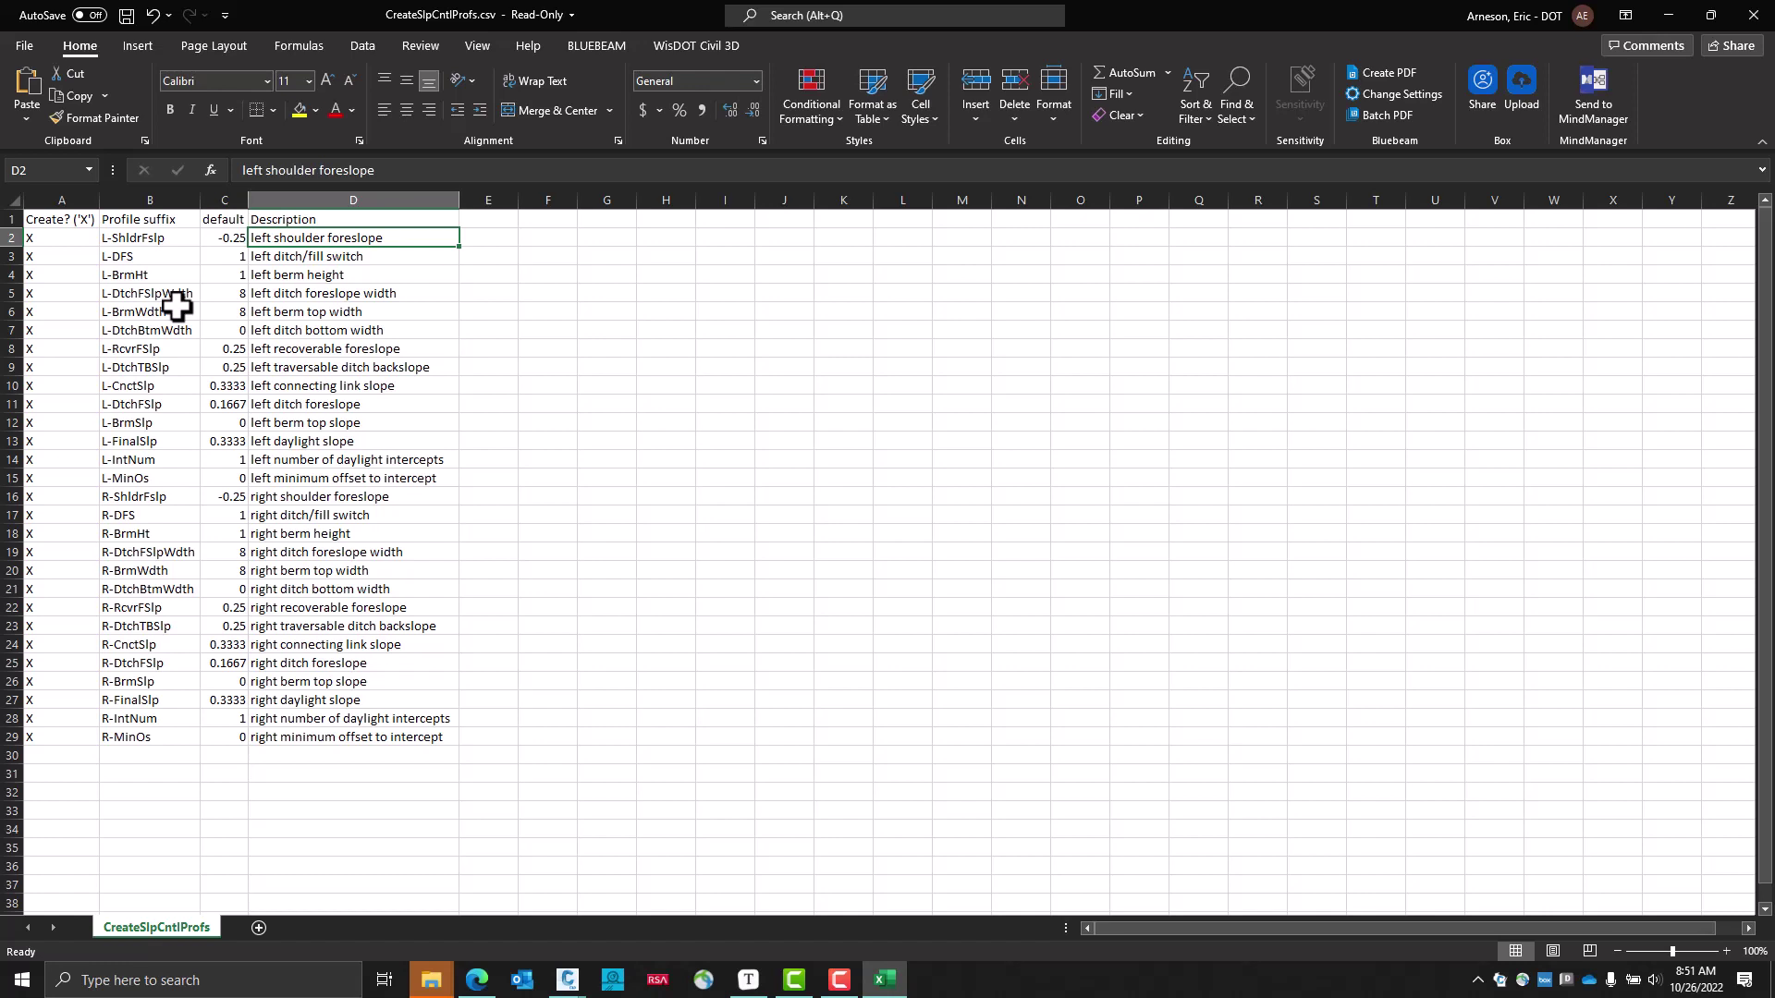
click(1764, 22)
click(891, 510)
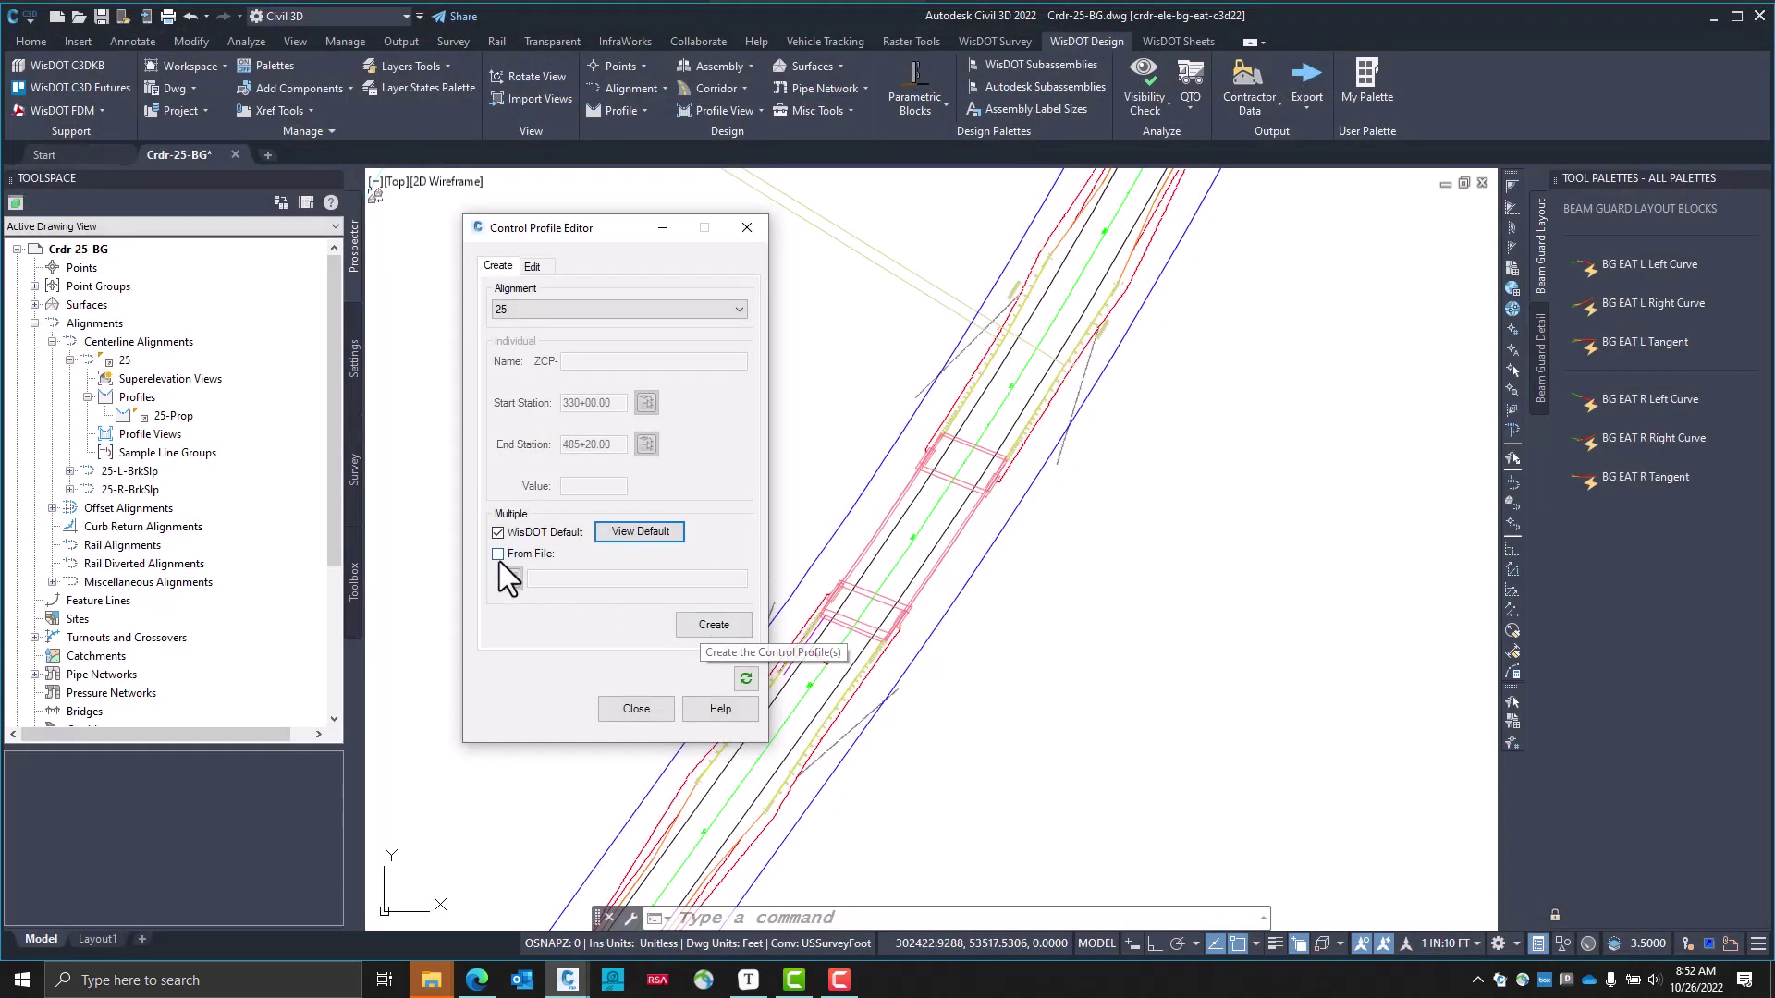
Create all the WisDOT default control profiles for alignment 25 with their default values and close the editor
click(714, 626)
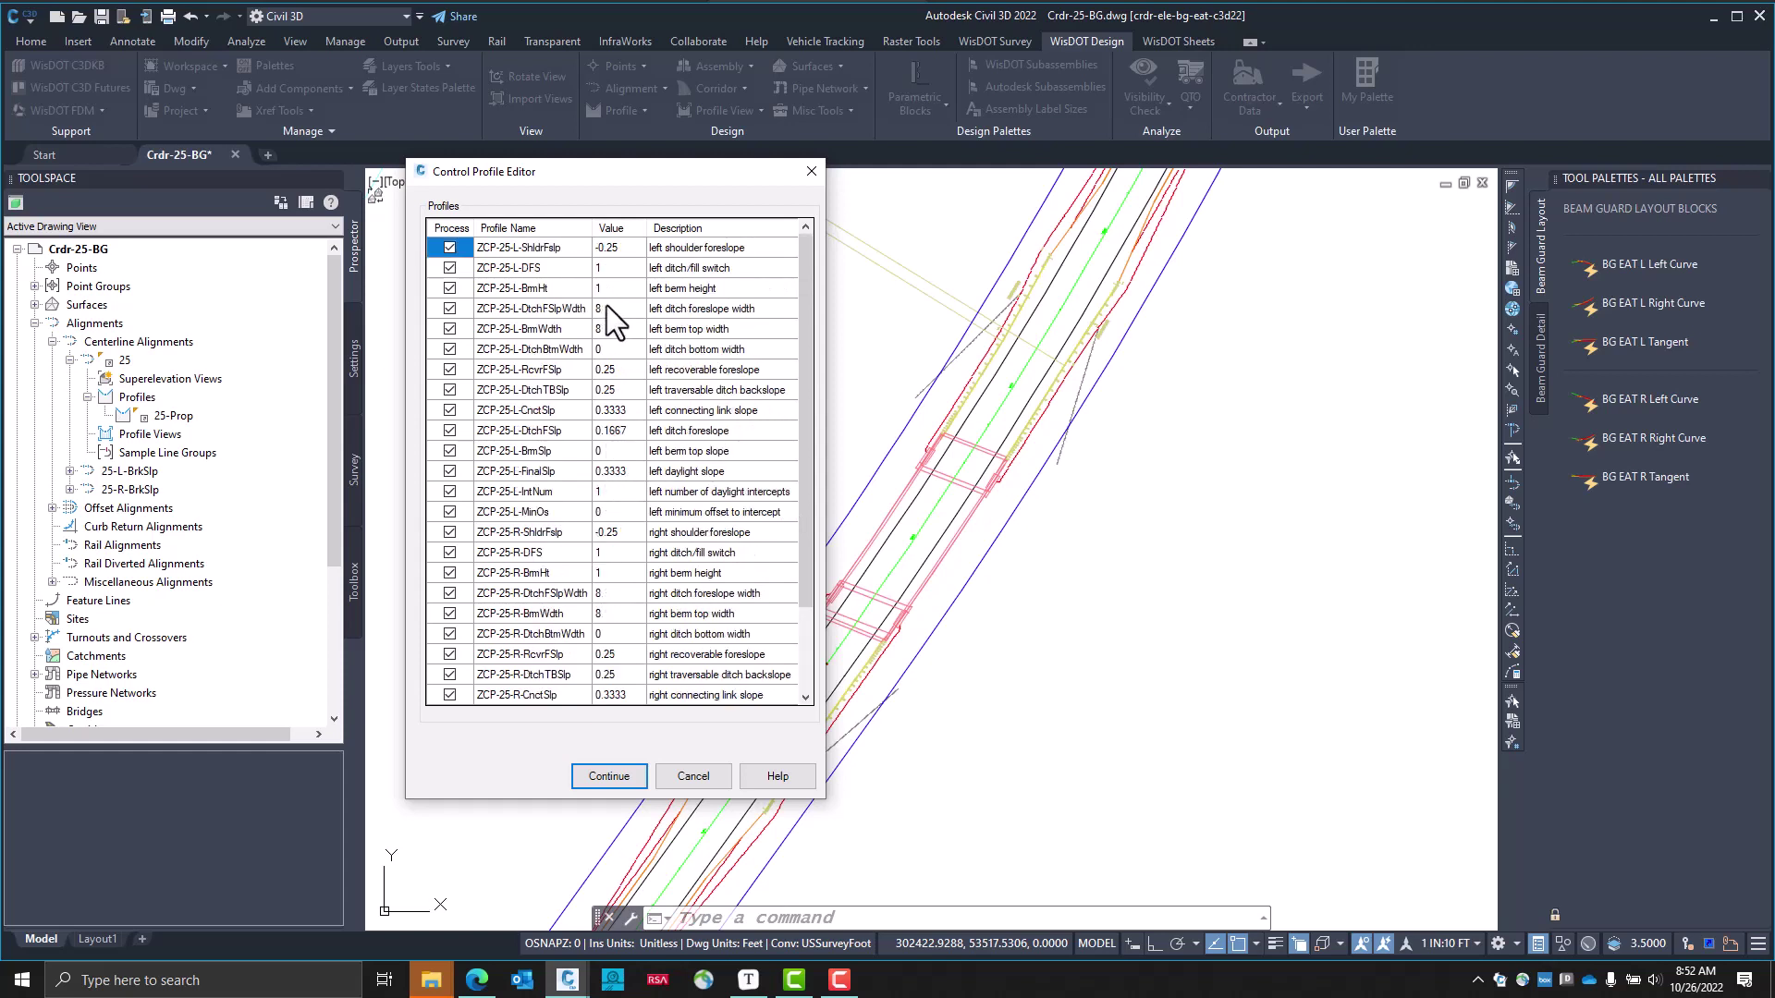
scroll(612, 492, down, 1)
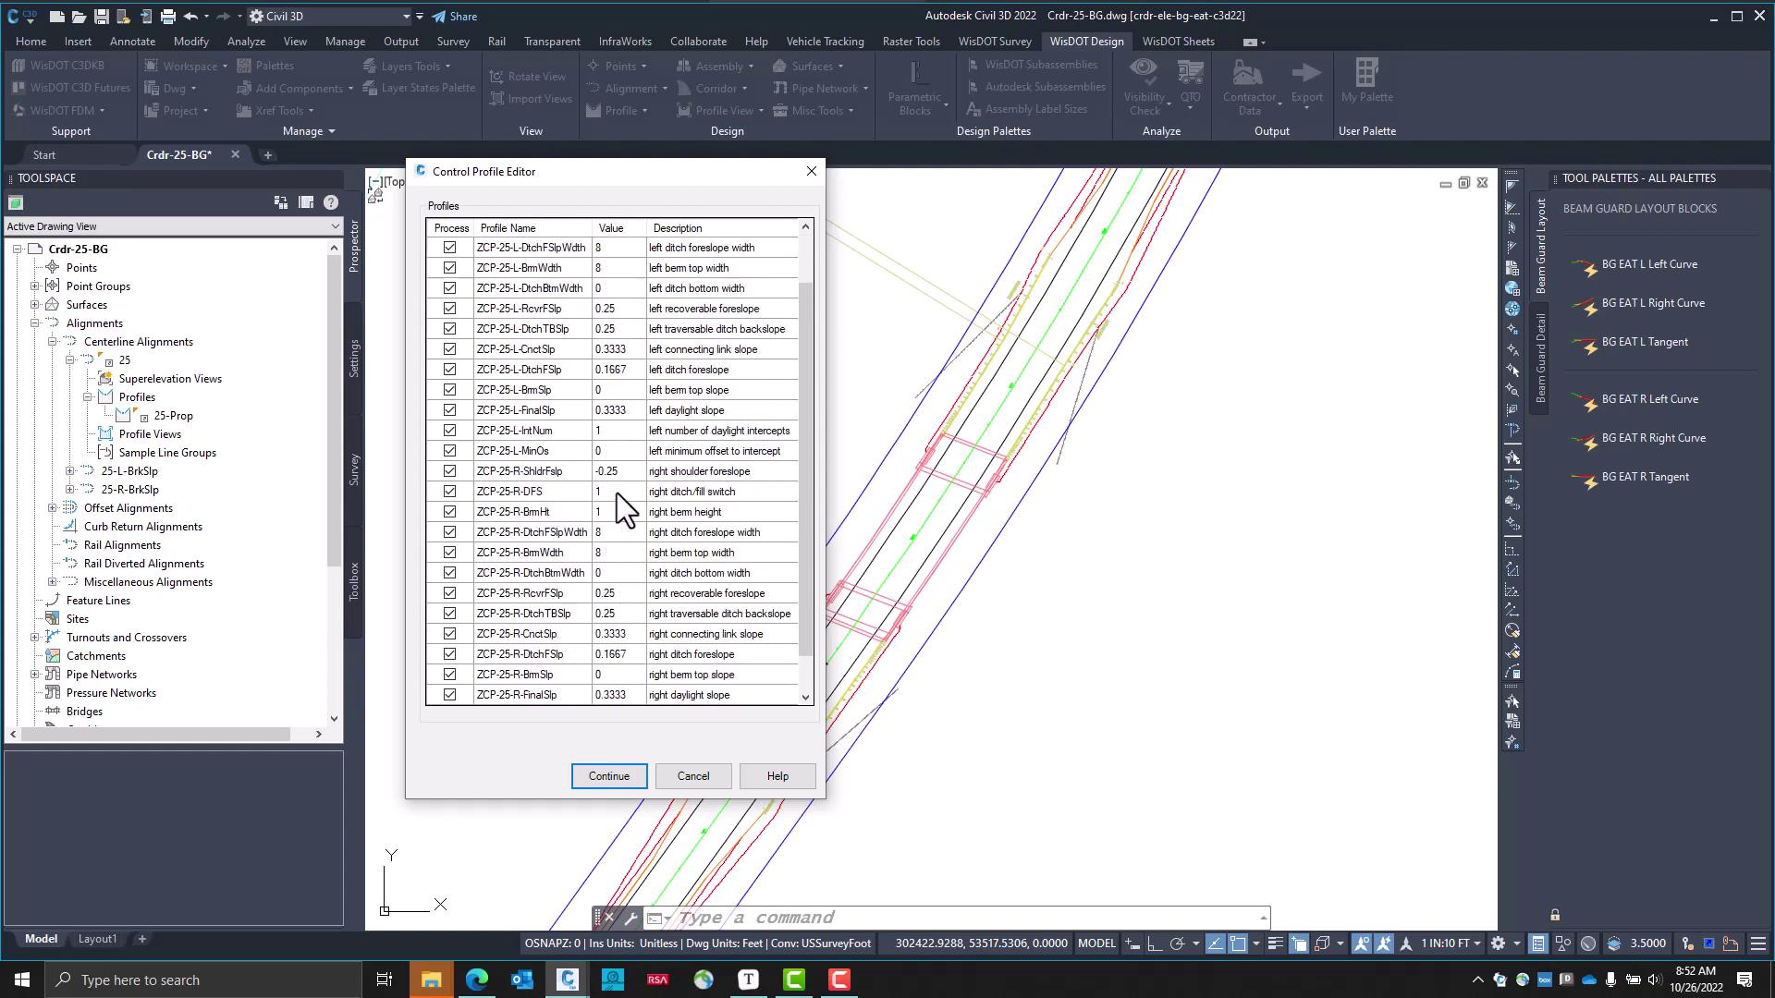
scroll(610, 491, up, 1)
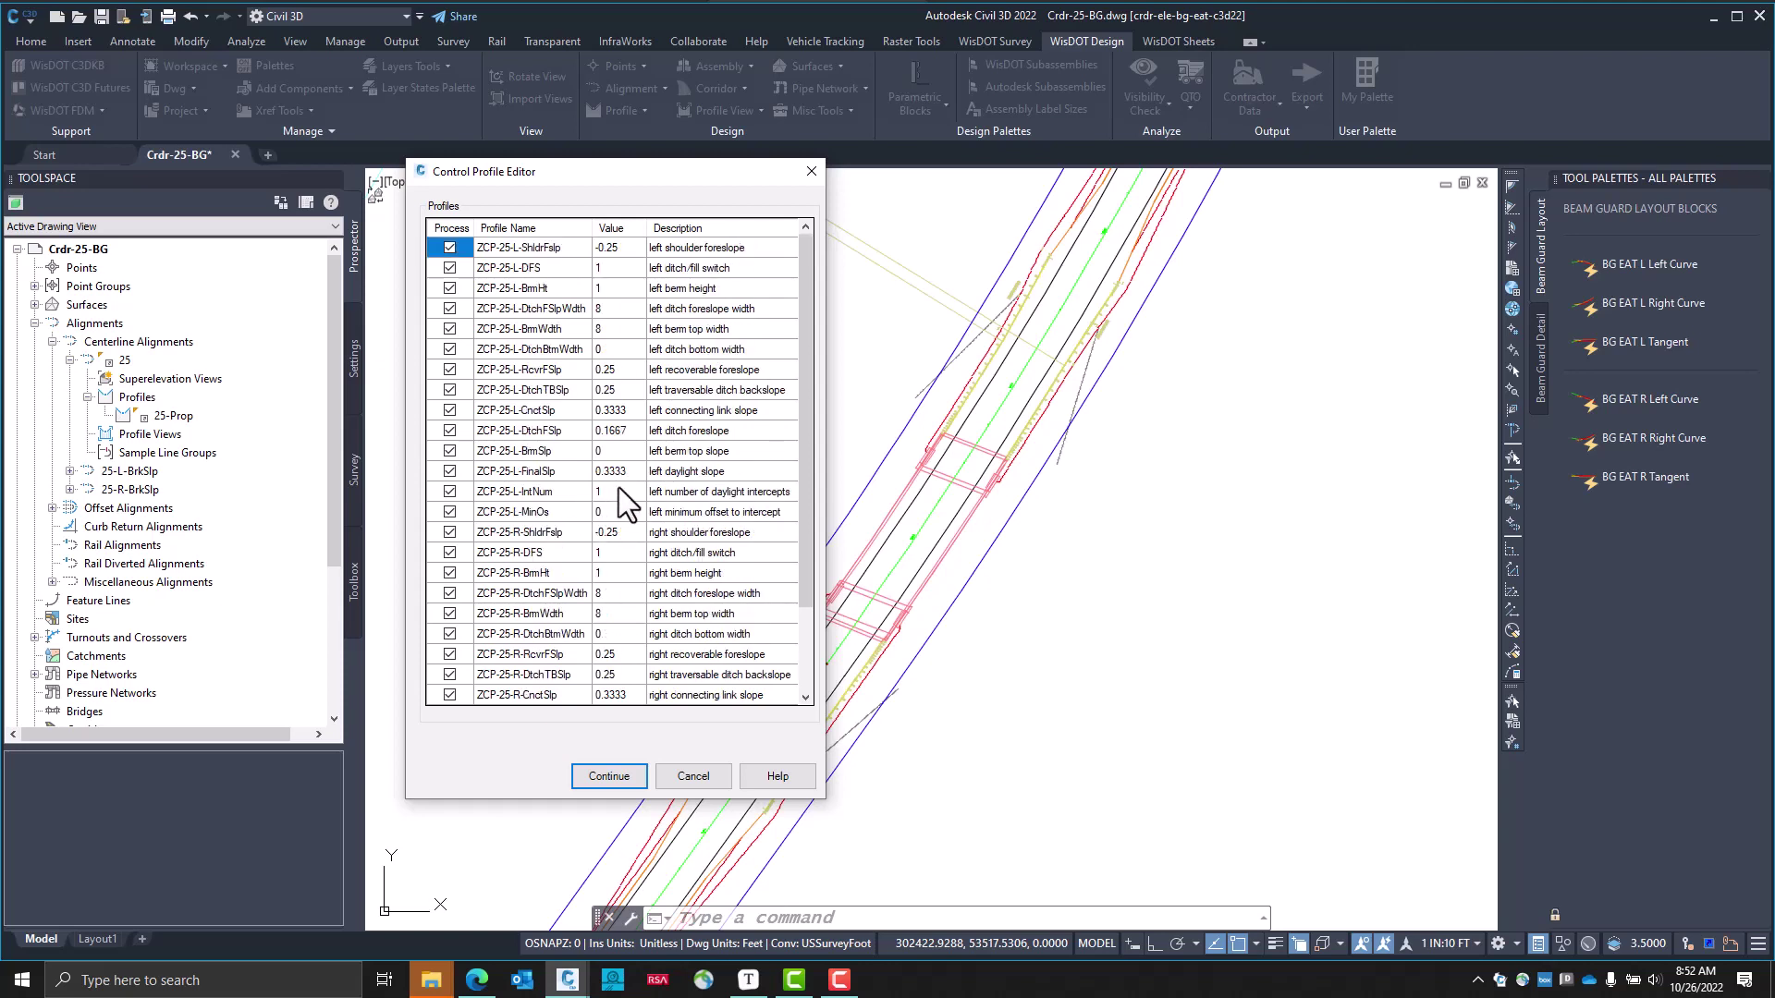
click(625, 780)
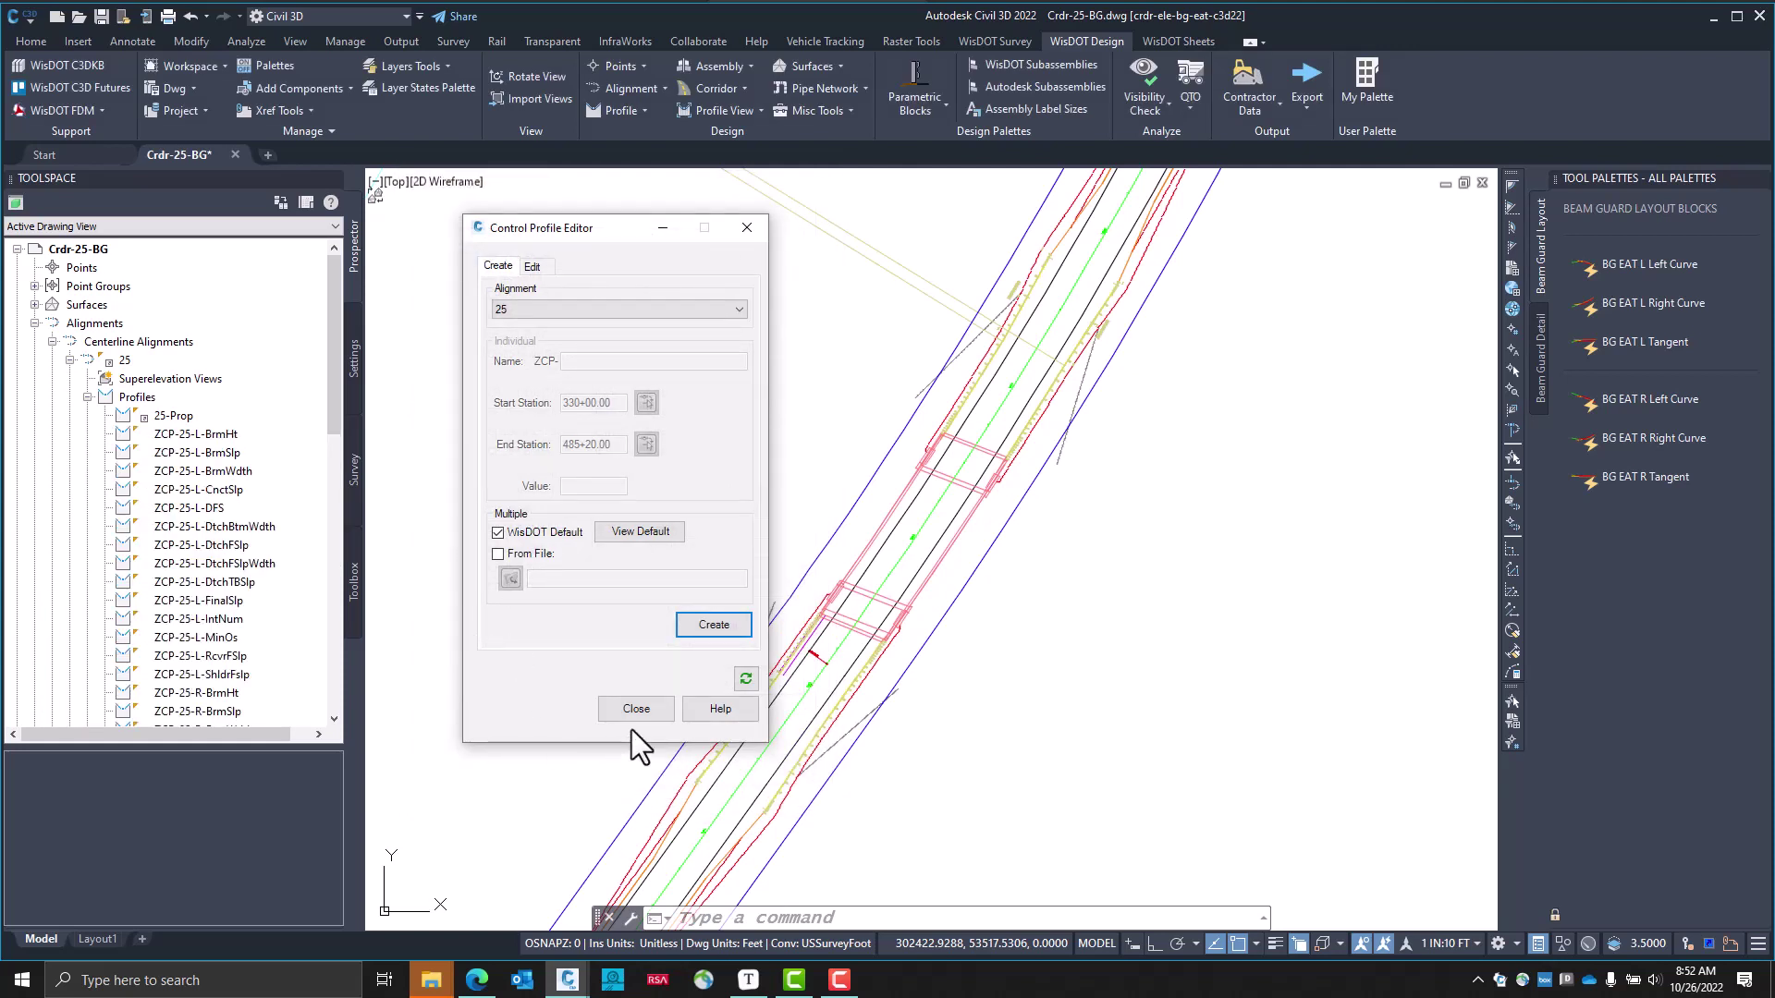
click(640, 712)
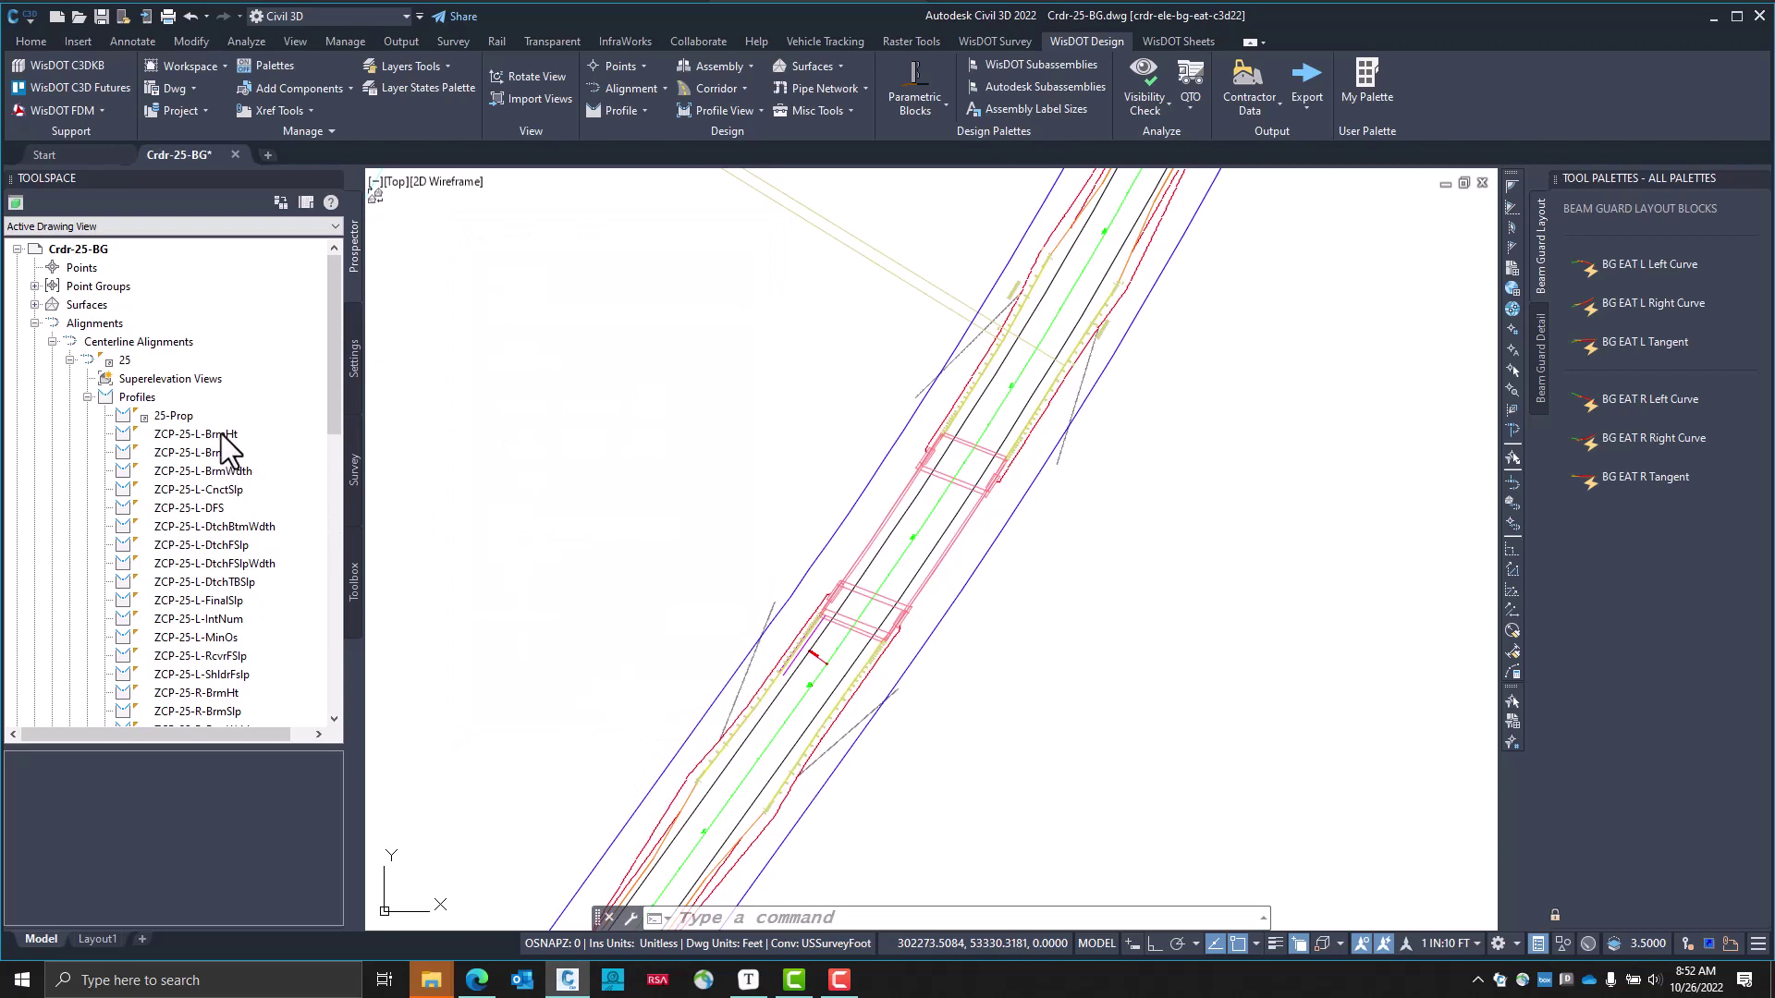
Check the ZCP-25 control profiles listed under alignment 25 and save the drawing
scroll(227, 504, down, 10)
scroll(218, 504, up, 9)
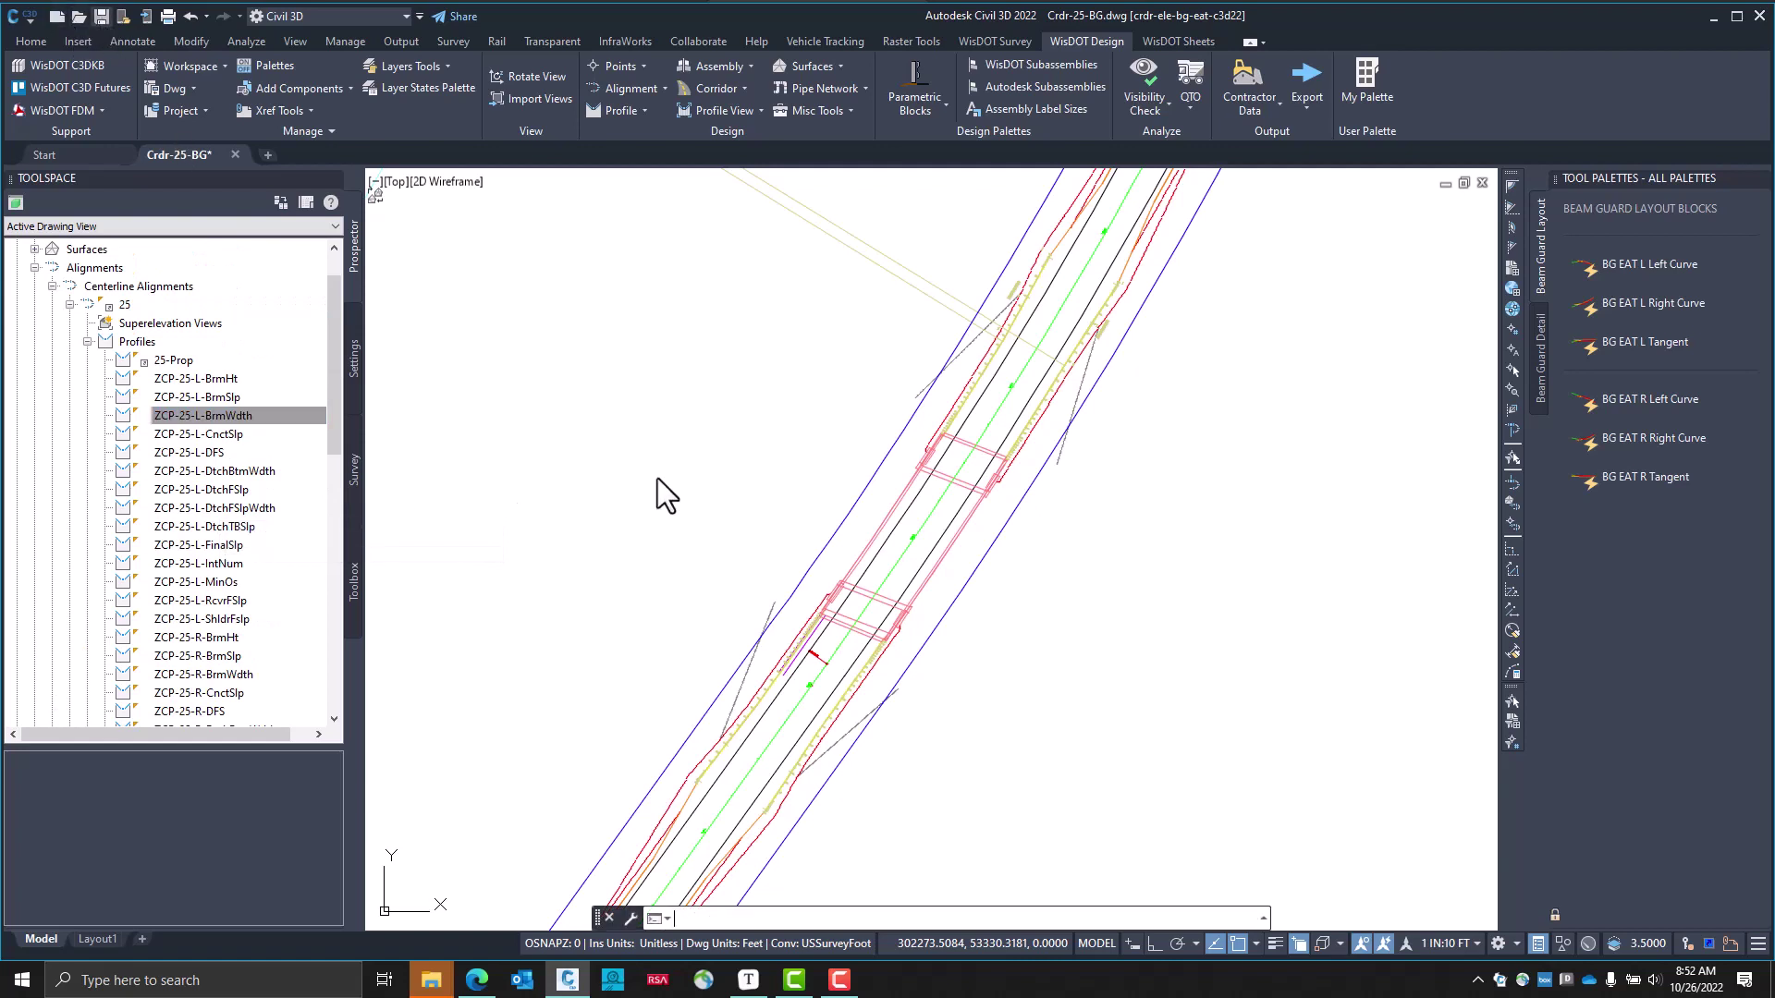
key(ctrl+s)
Insert the Beam Guard Rehab assembly from the WisDOT beam guard assemblies in the empty area beside the roadway
scroll(1024, 704, down, 8)
scroll(967, 678, up, 8)
mouse_move(913, 617)
middle_down()
mouse_move(971, 646)
mouse_move(907, 666)
mouse_move(813, 586)
middle_up()
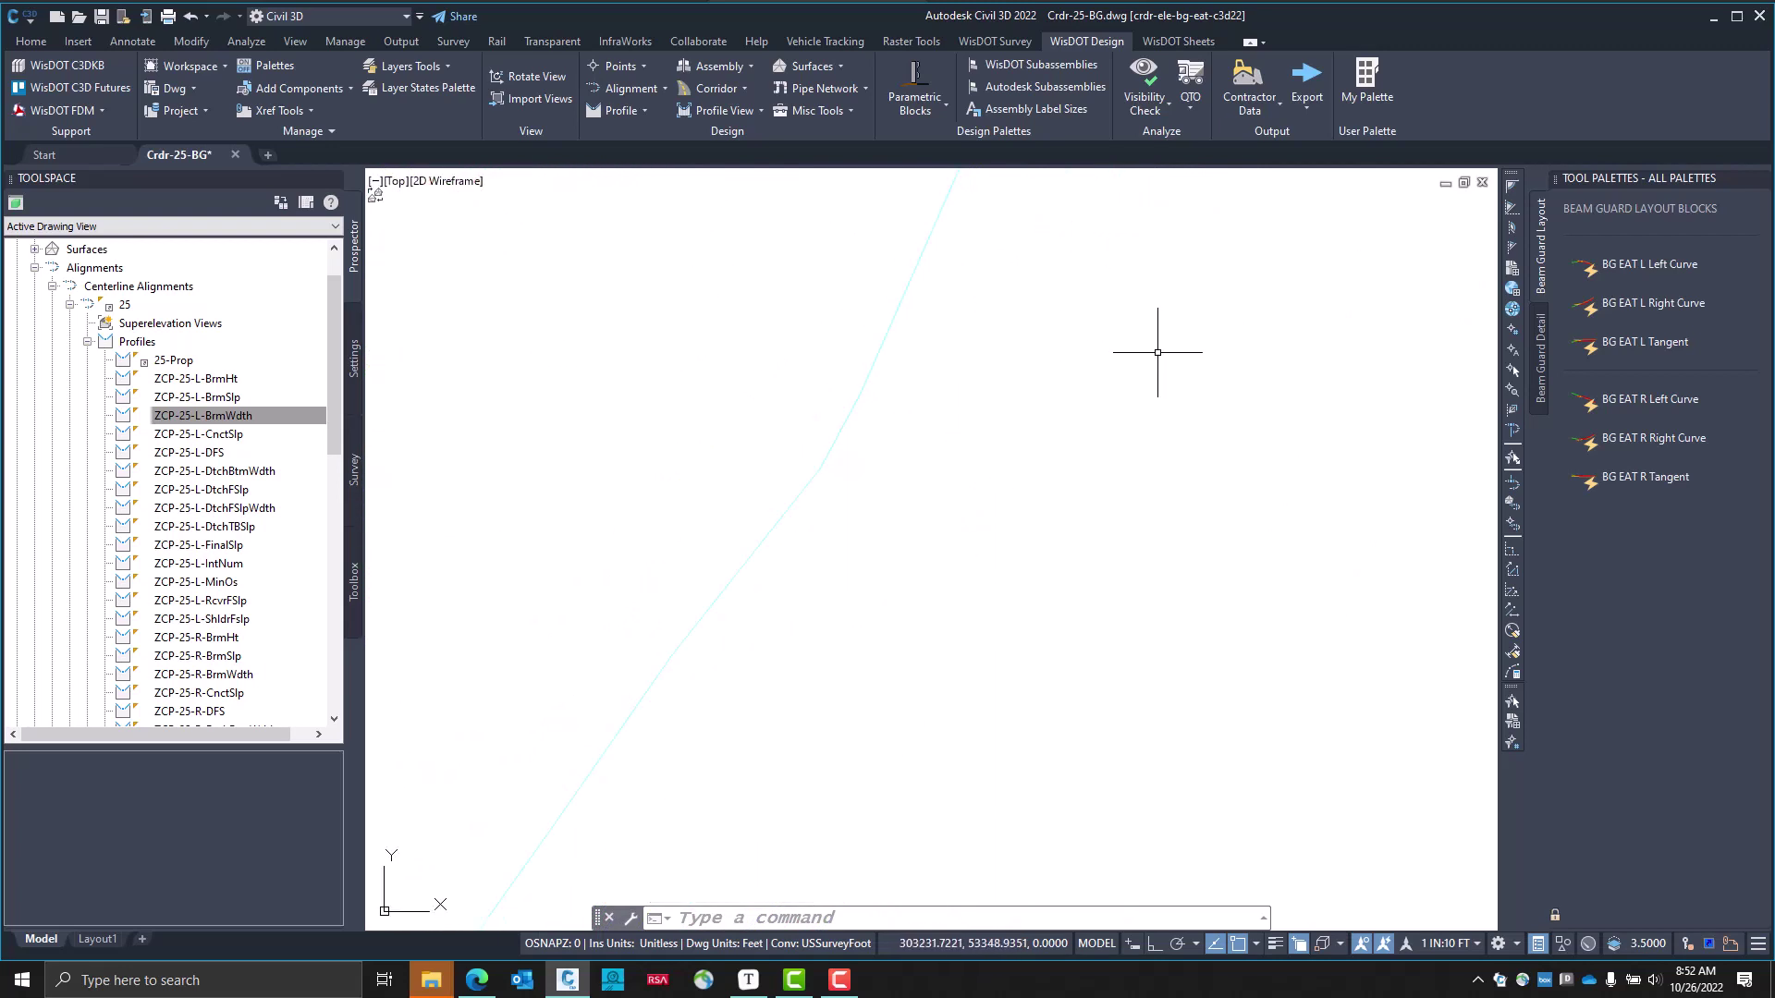
click(1045, 66)
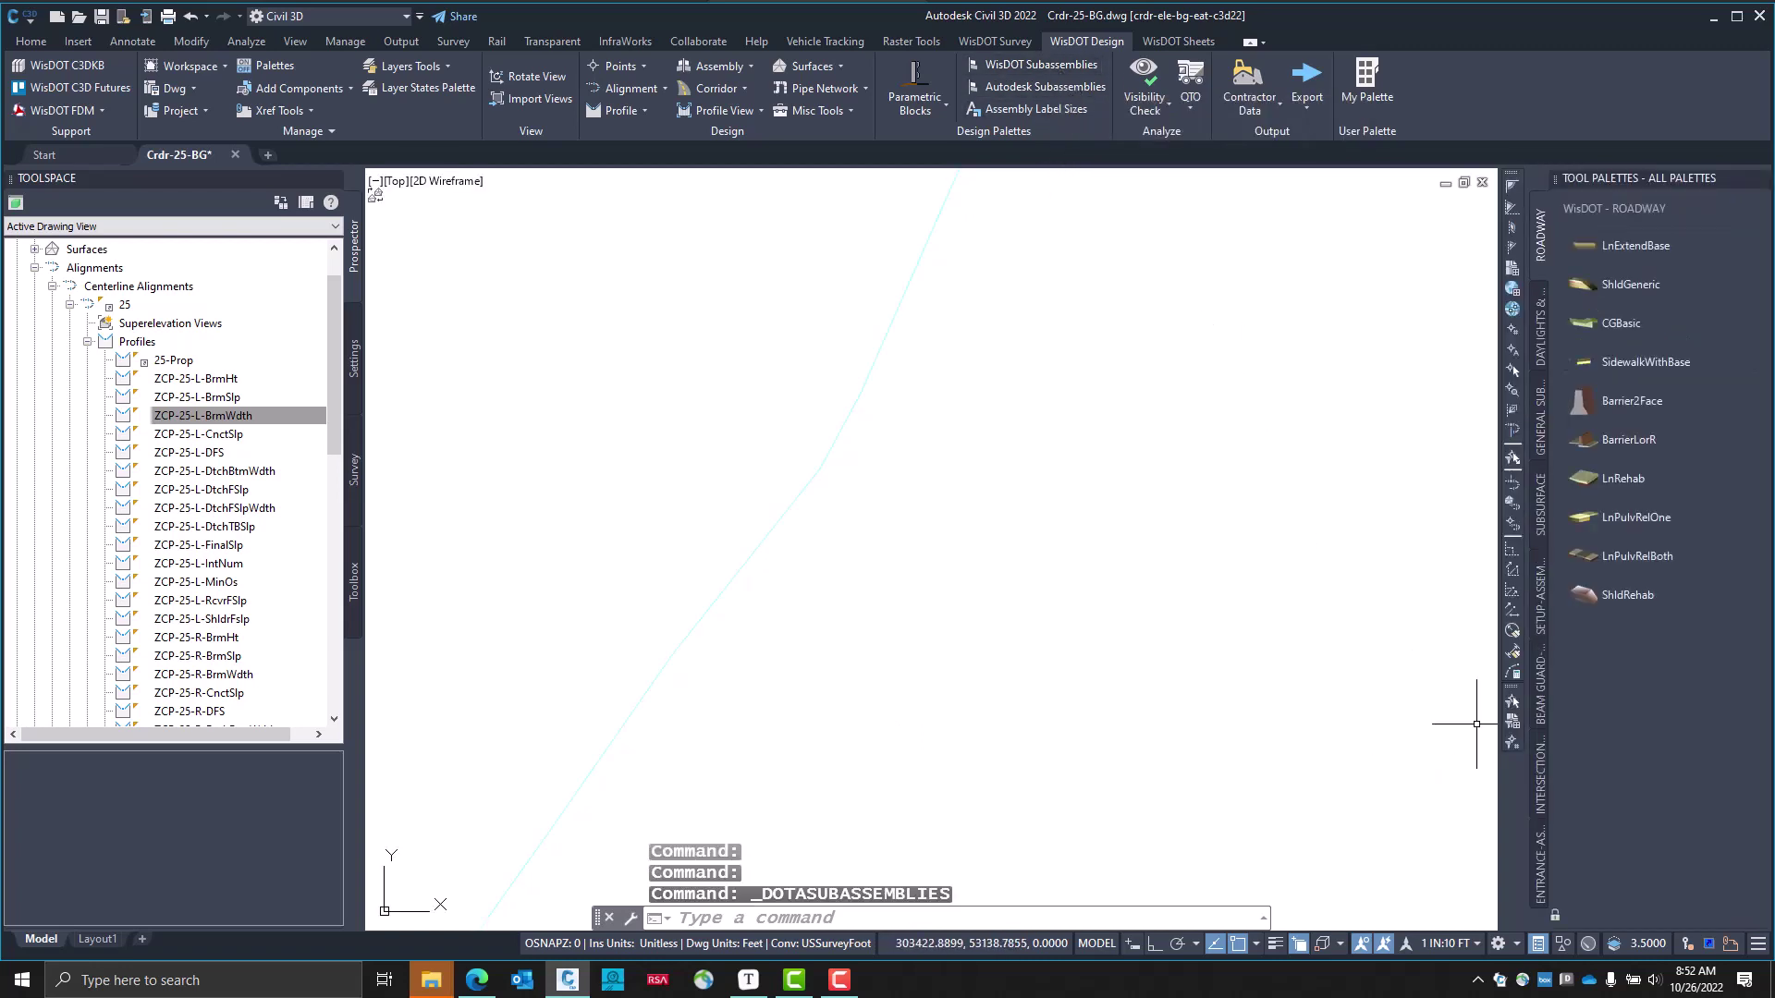
click(1540, 699)
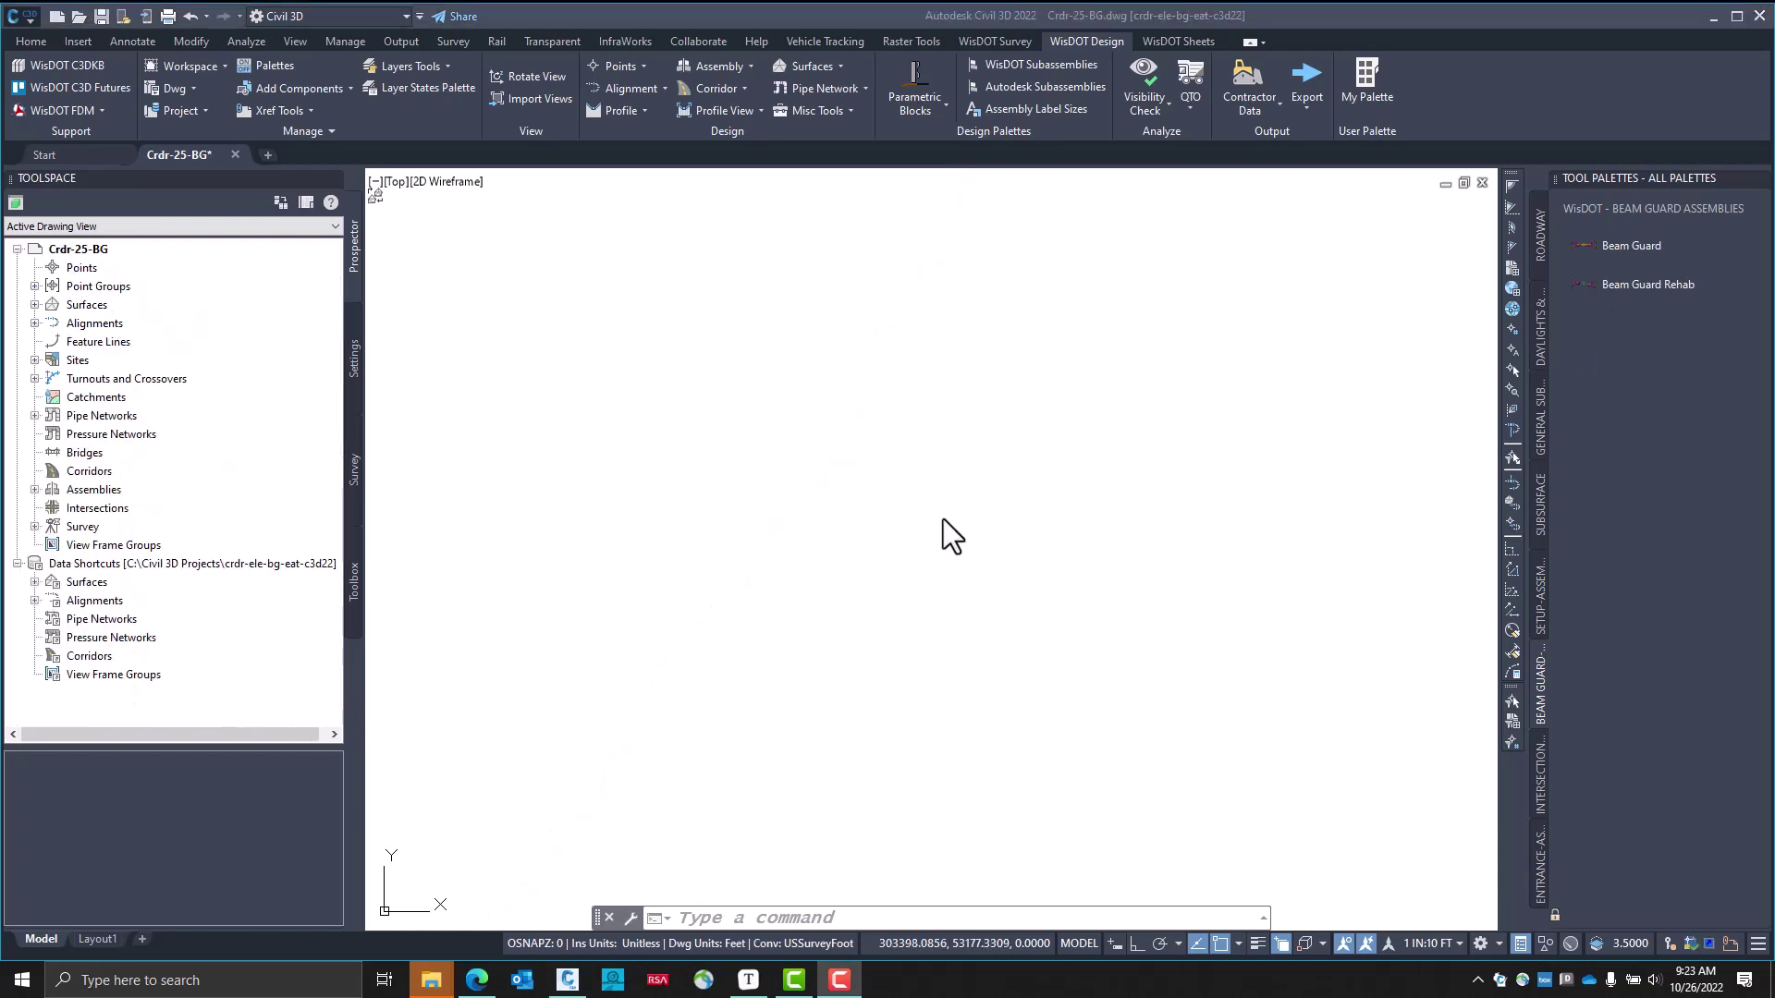
click(1618, 281)
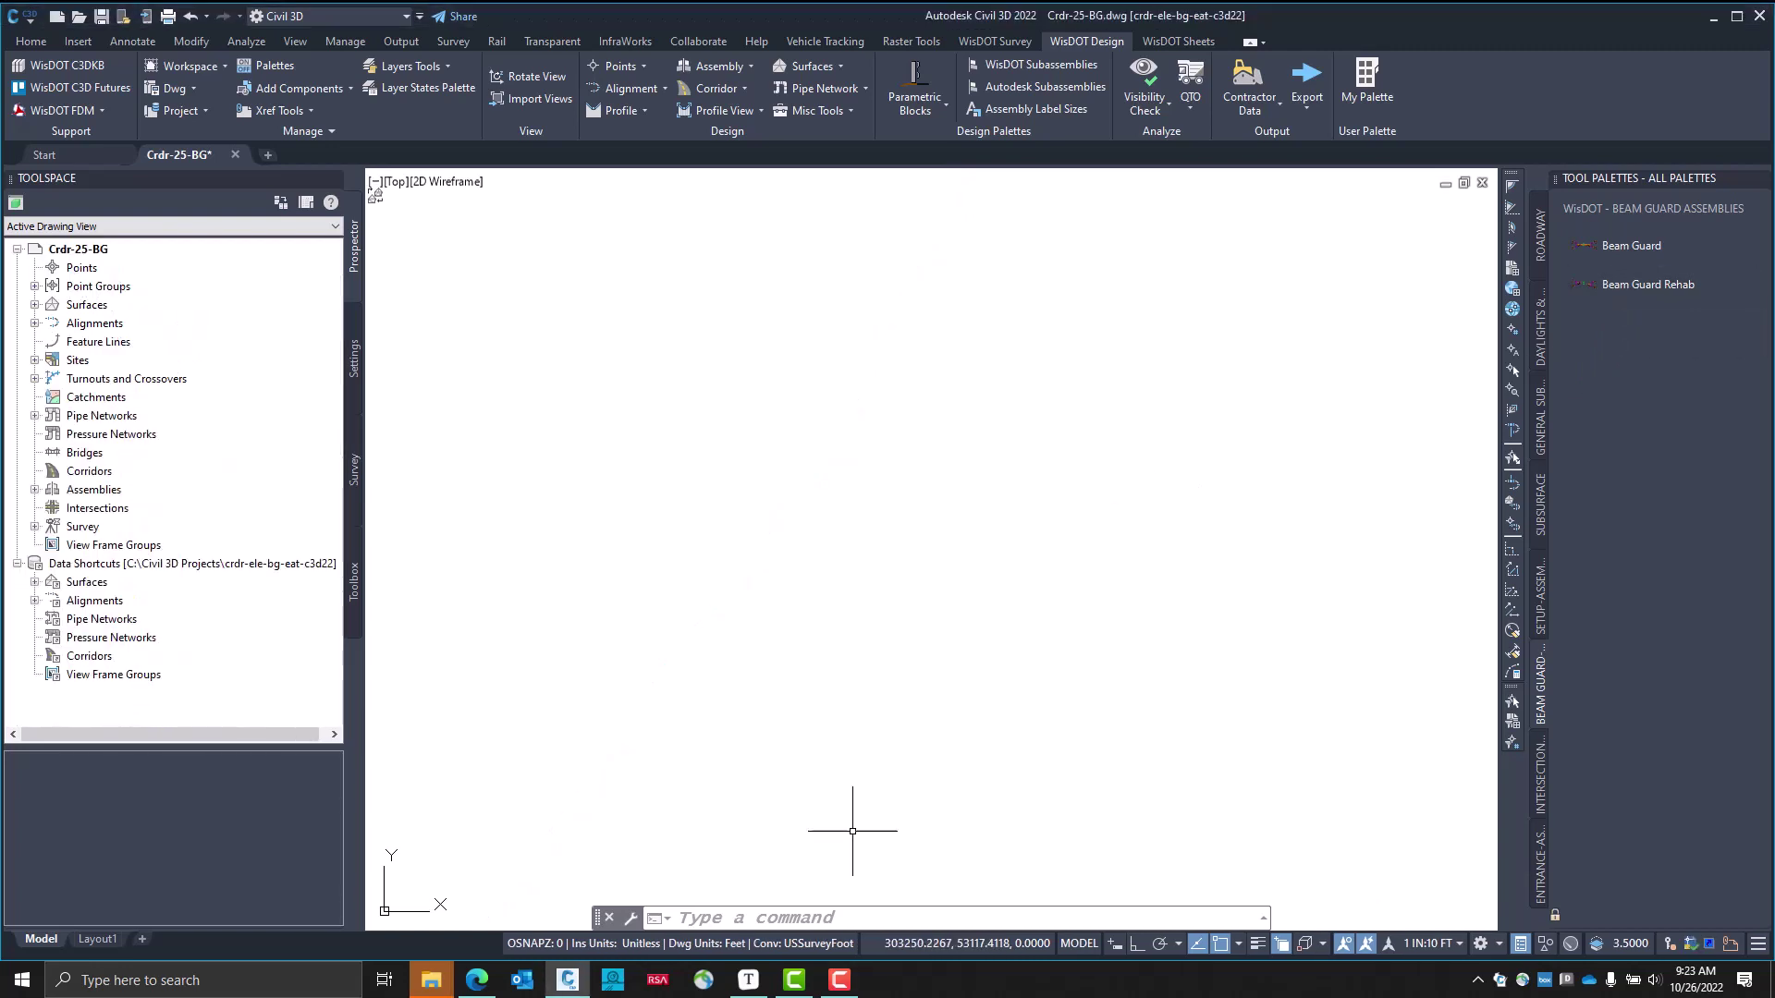
click(1633, 285)
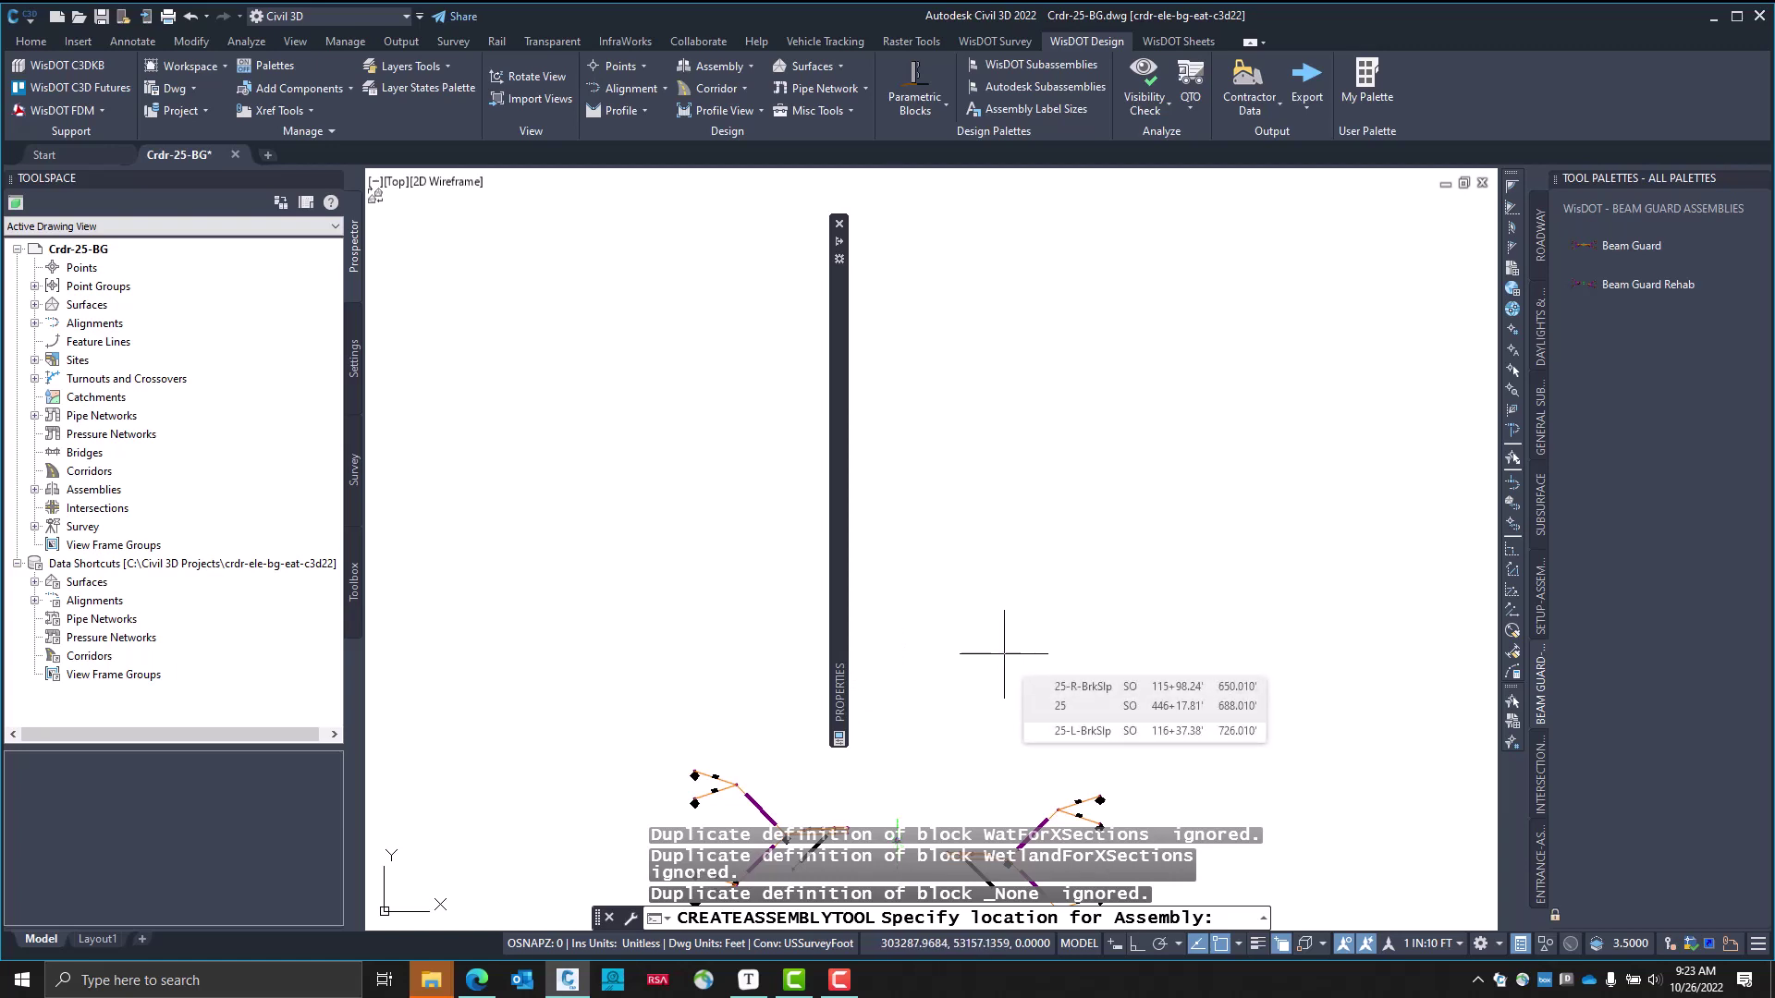
key(Escape)
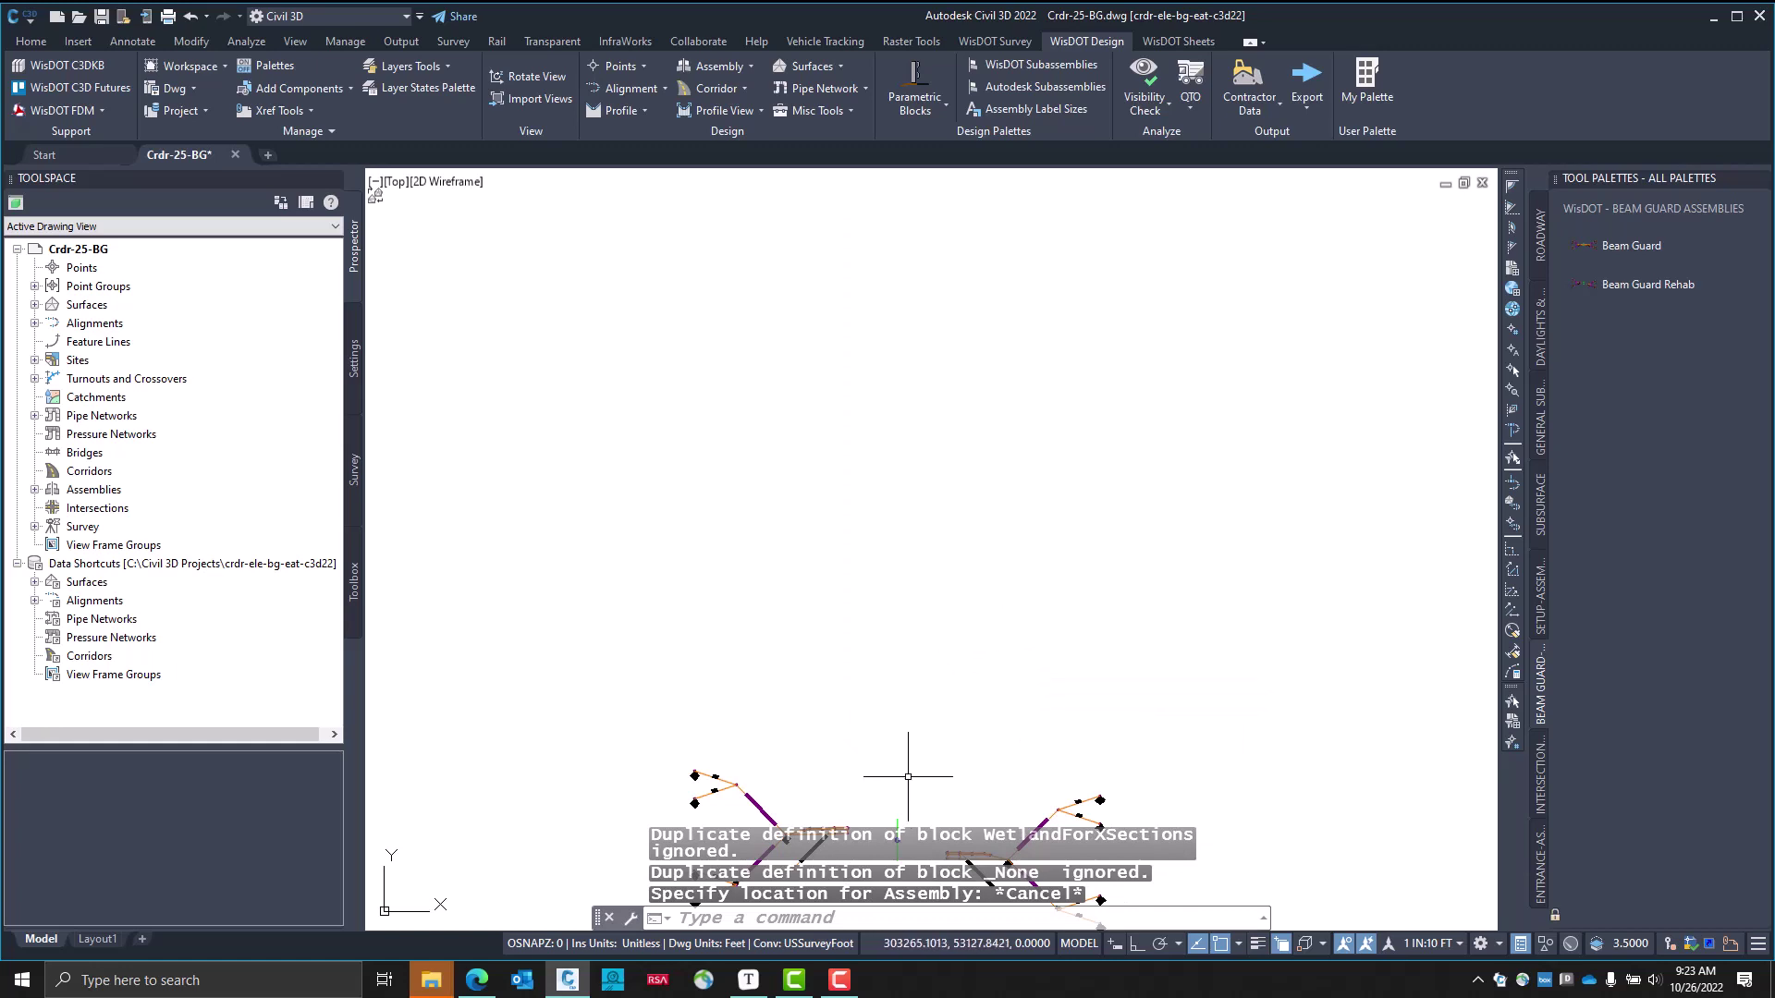
Examine the existing beam guard layout along the roadway near the bridge
key(alt+Tab)
key(alt+Tab)
scroll(869, 749, down, 8)
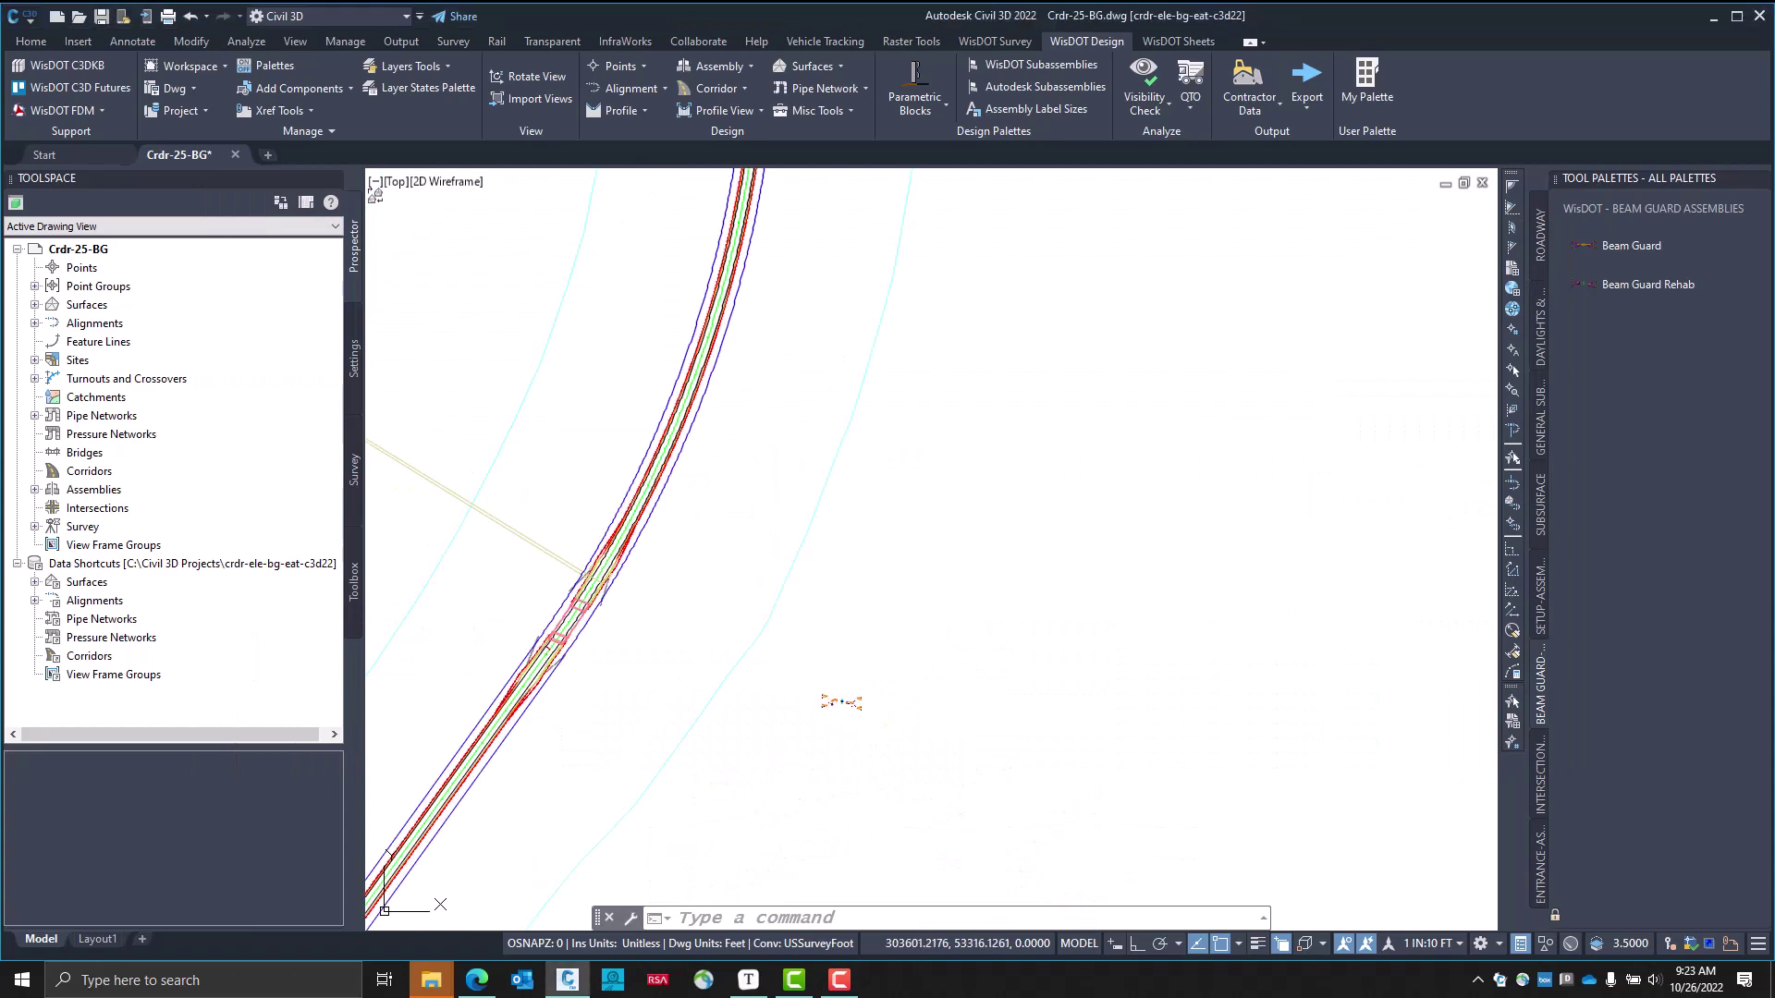
middle_drag(724, 625, 947, 615)
scroll(946, 614, up, 8)
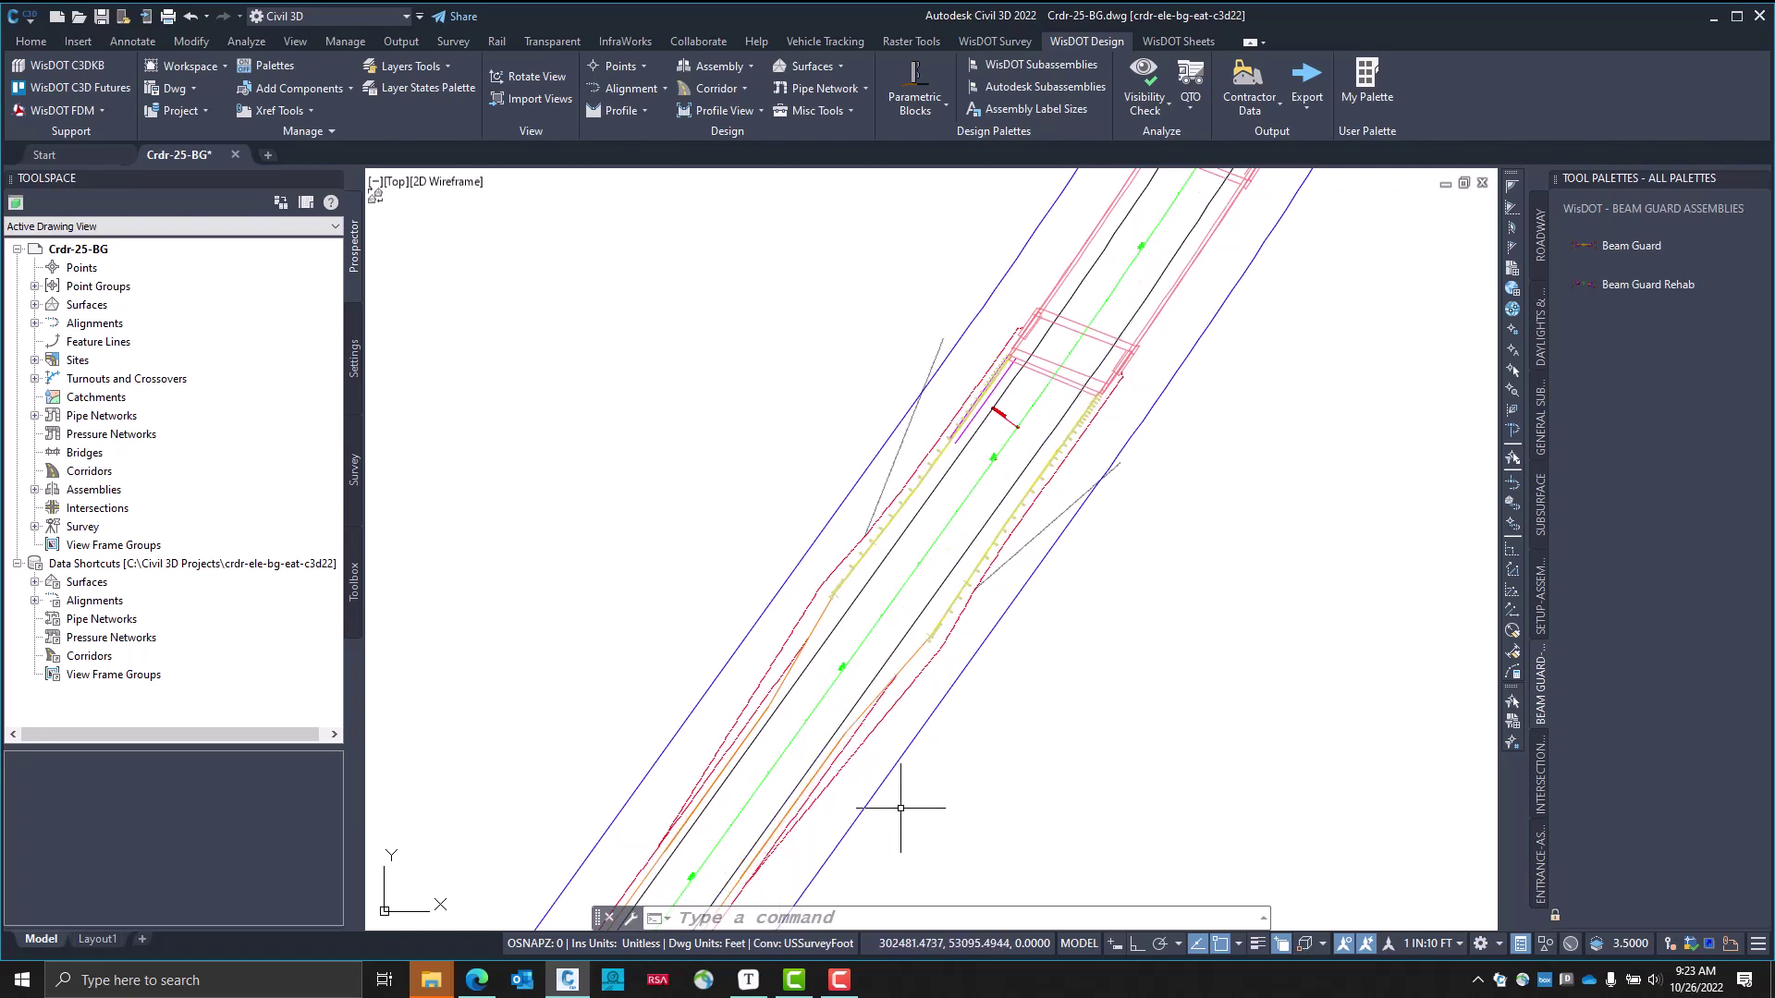
mouse_move(900, 808)
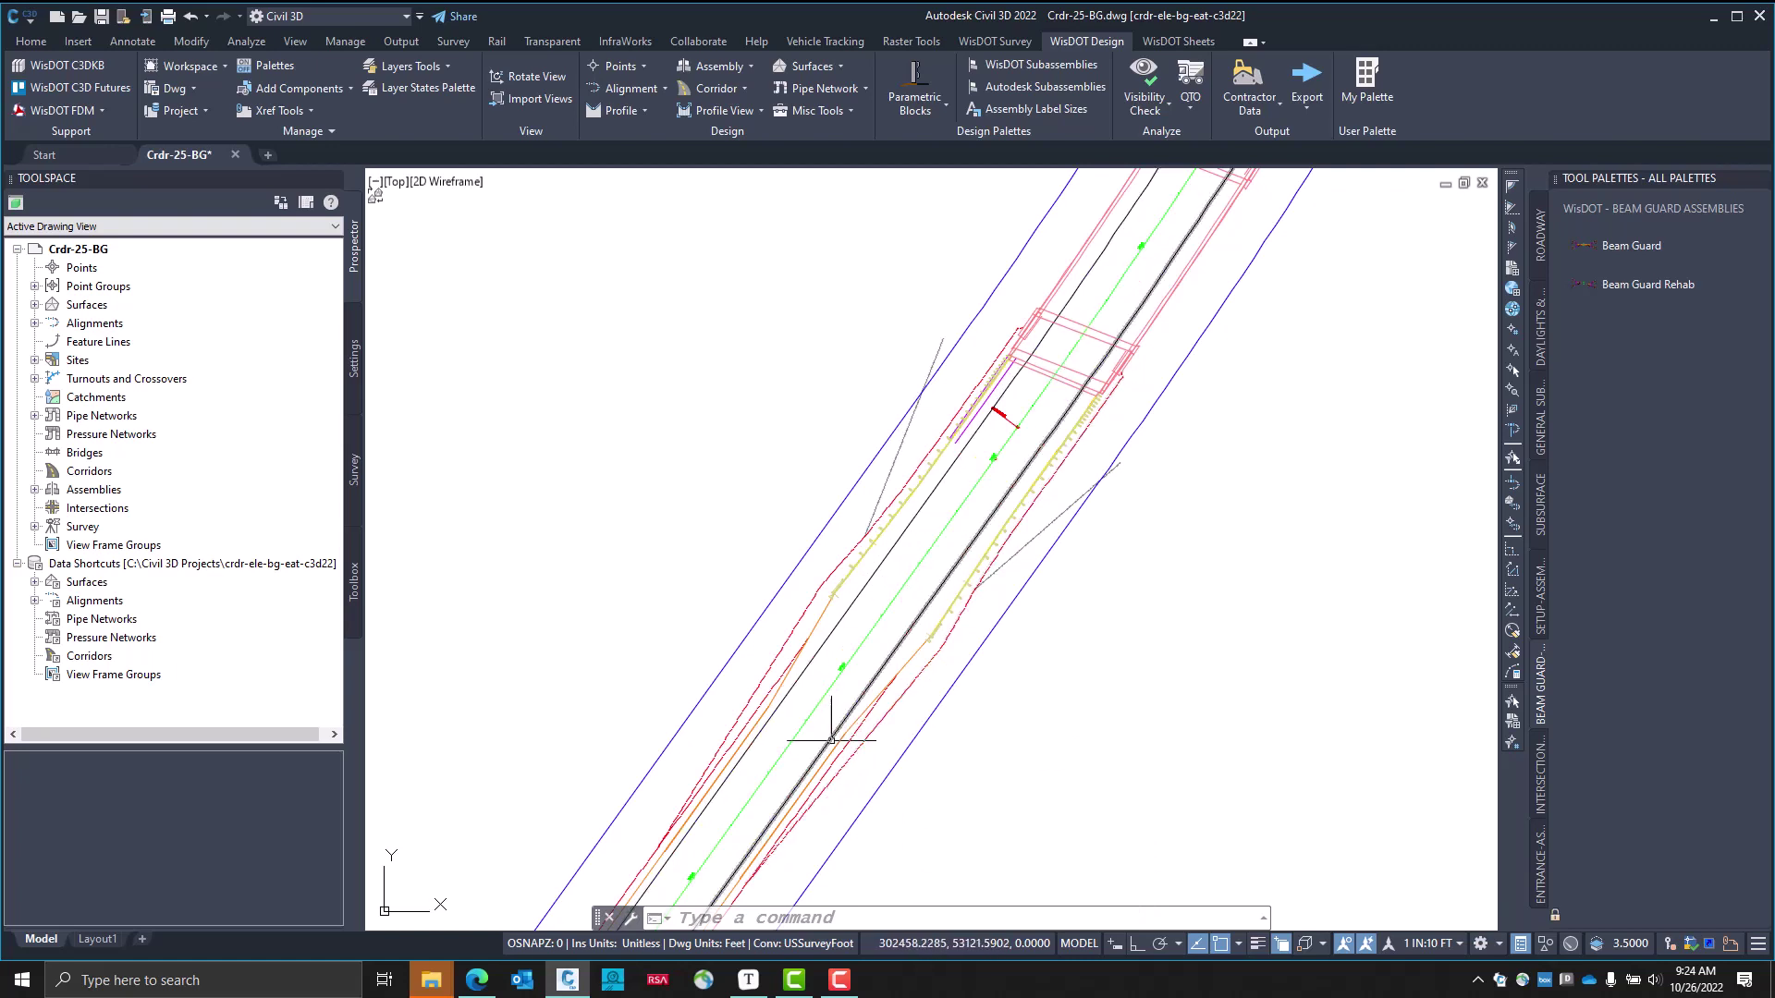
Rename the Beam Guard - Rehab assembly as 25-BG-Rehab-L-NoCG
scroll(962, 721, down, 5)
scroll(994, 710, up, 10)
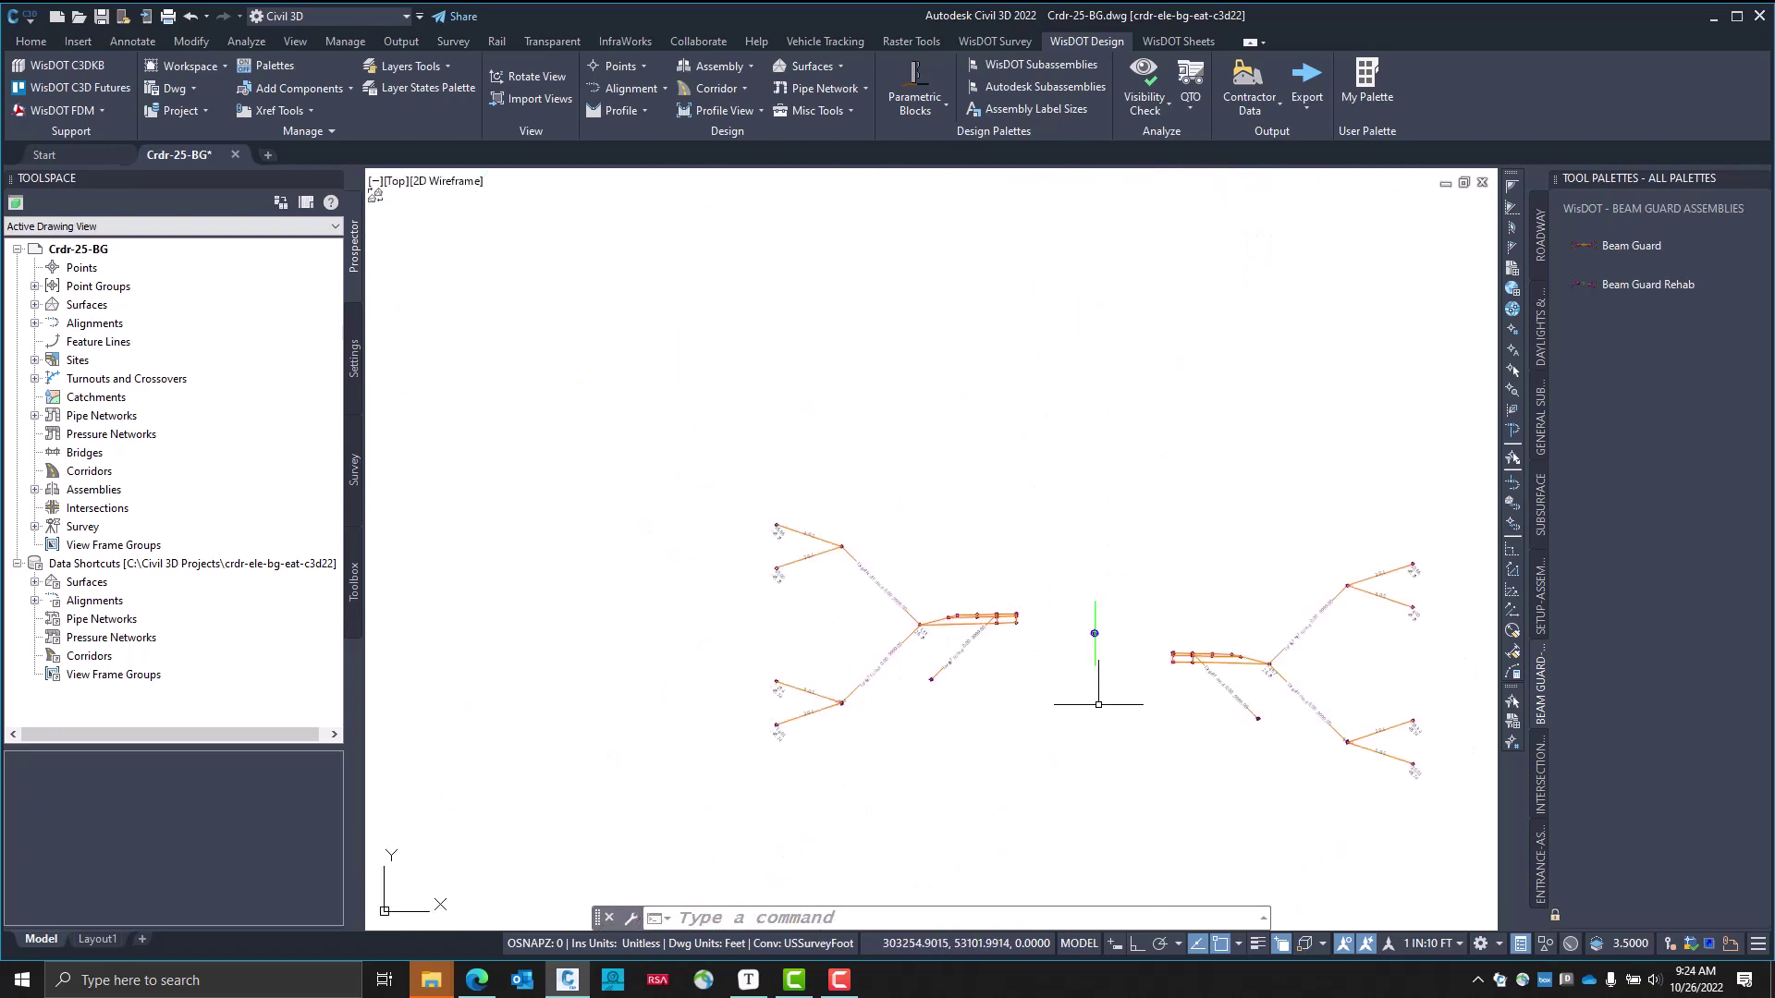
click(958, 710)
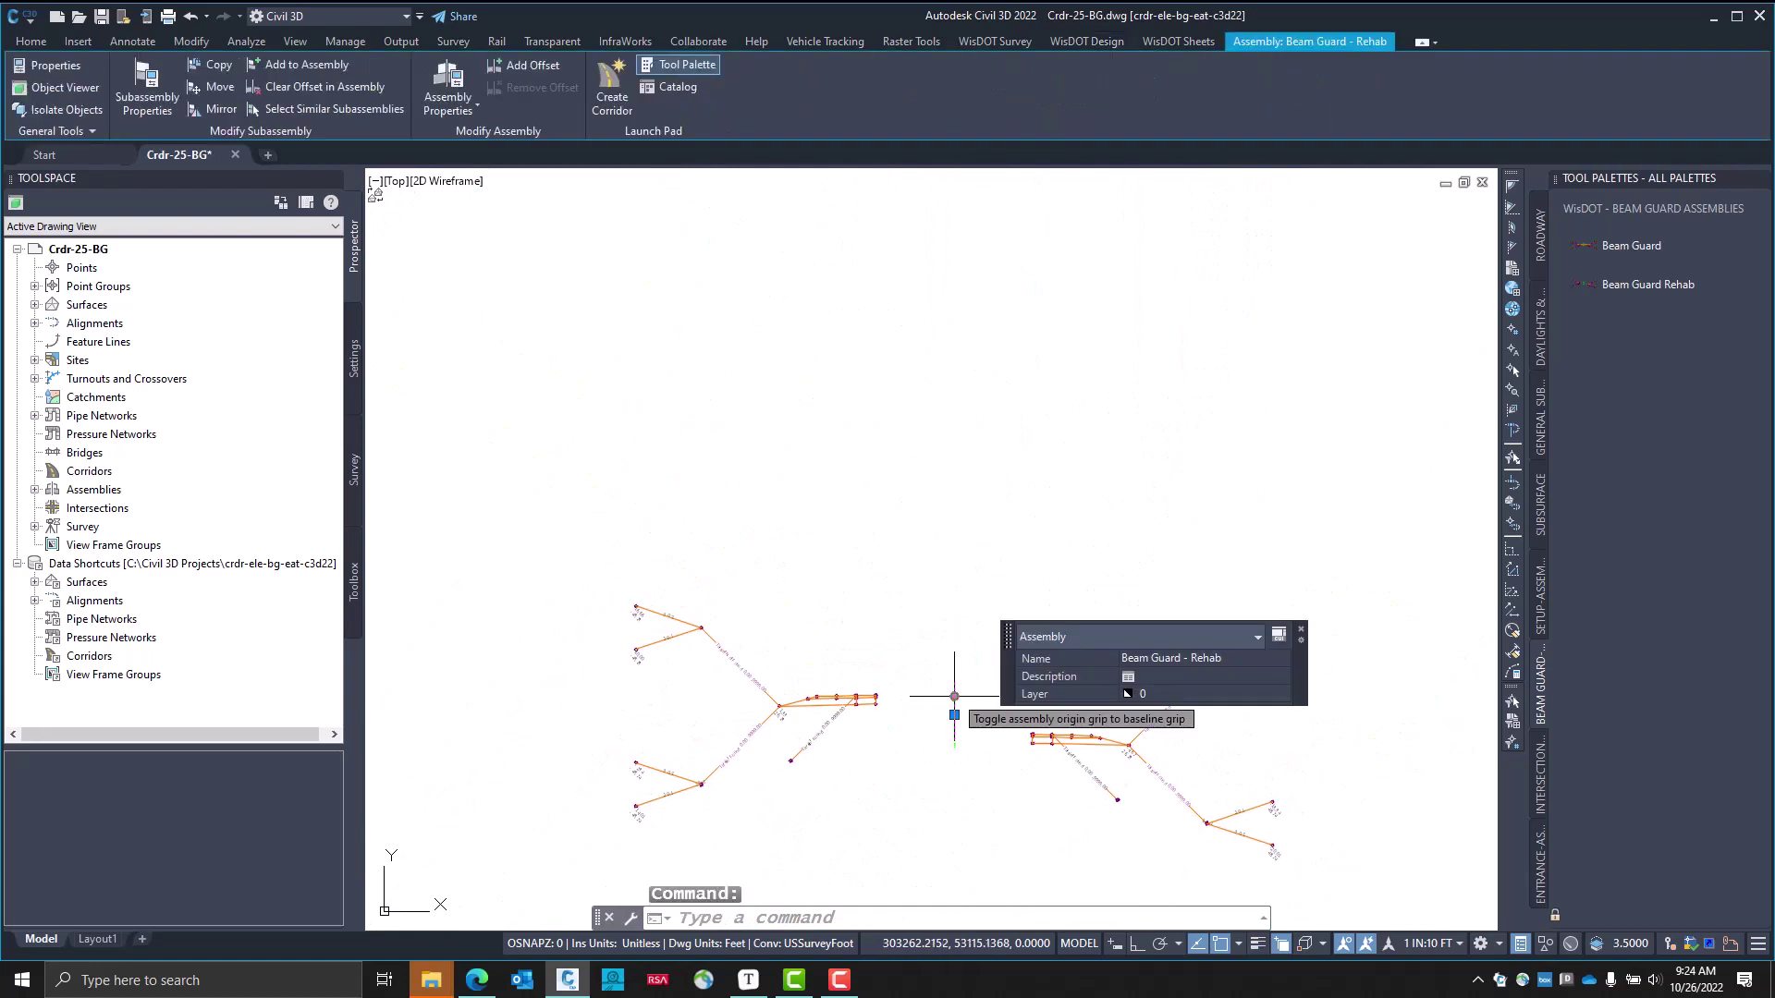
click(1193, 658)
text(25)
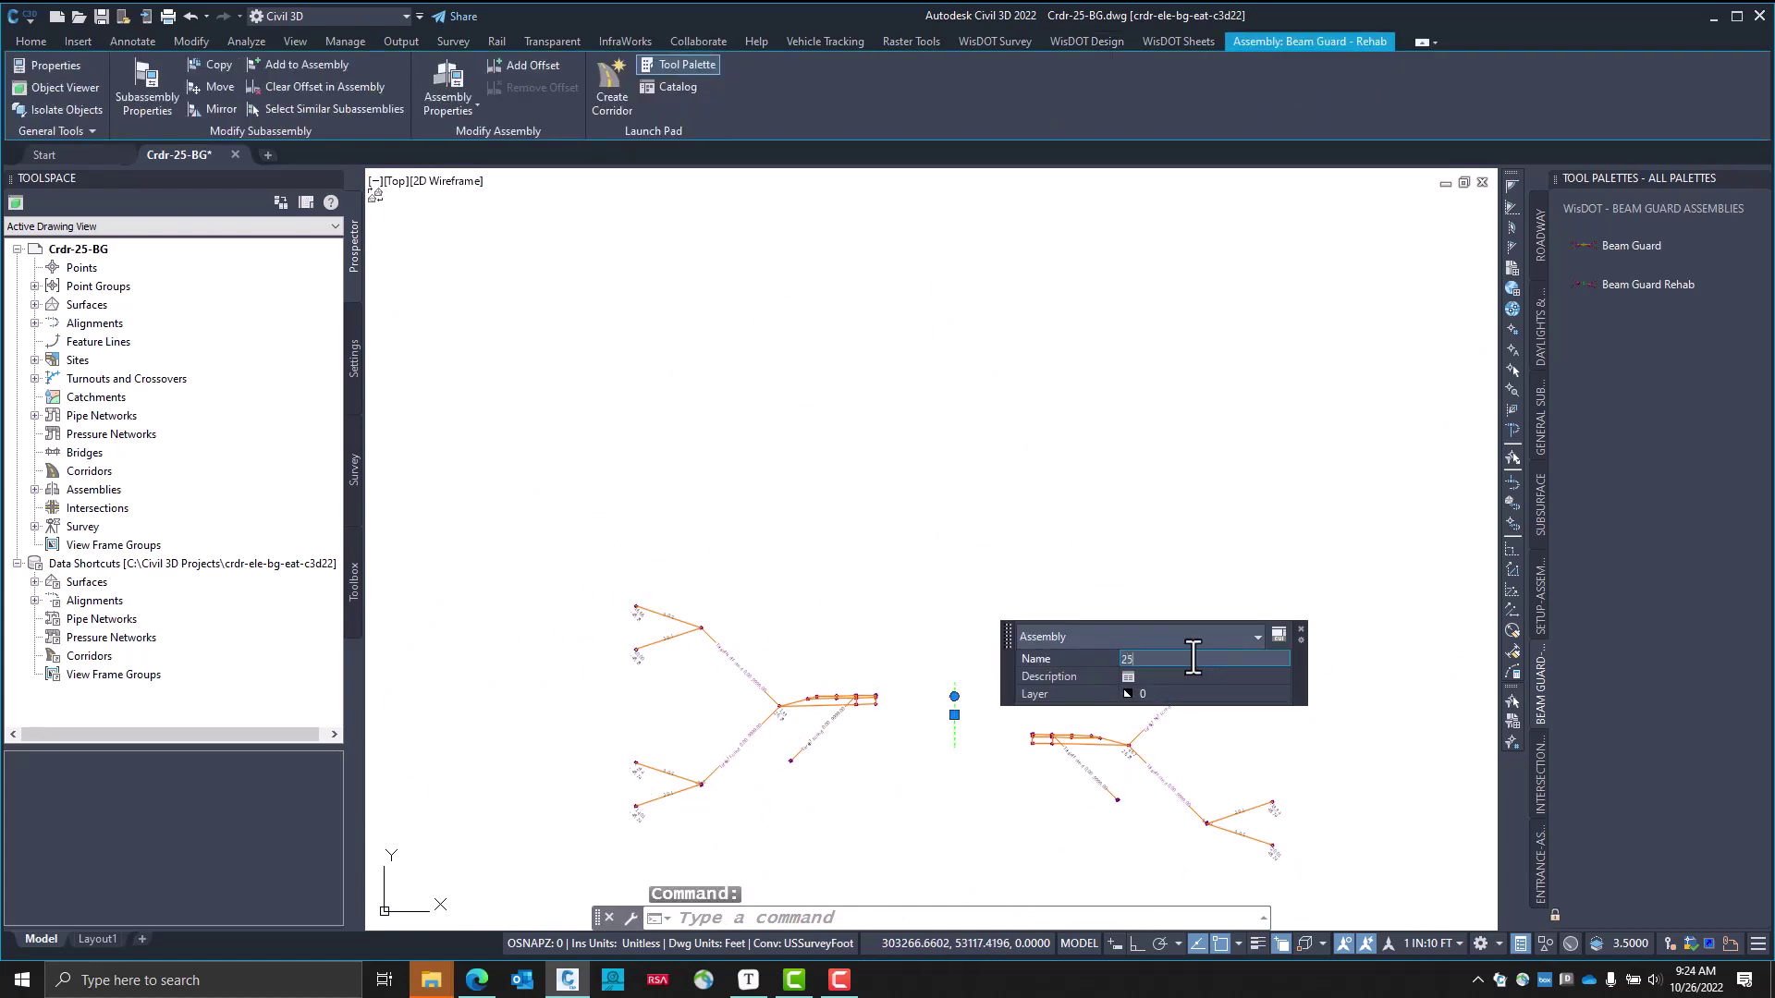
text(-BG)
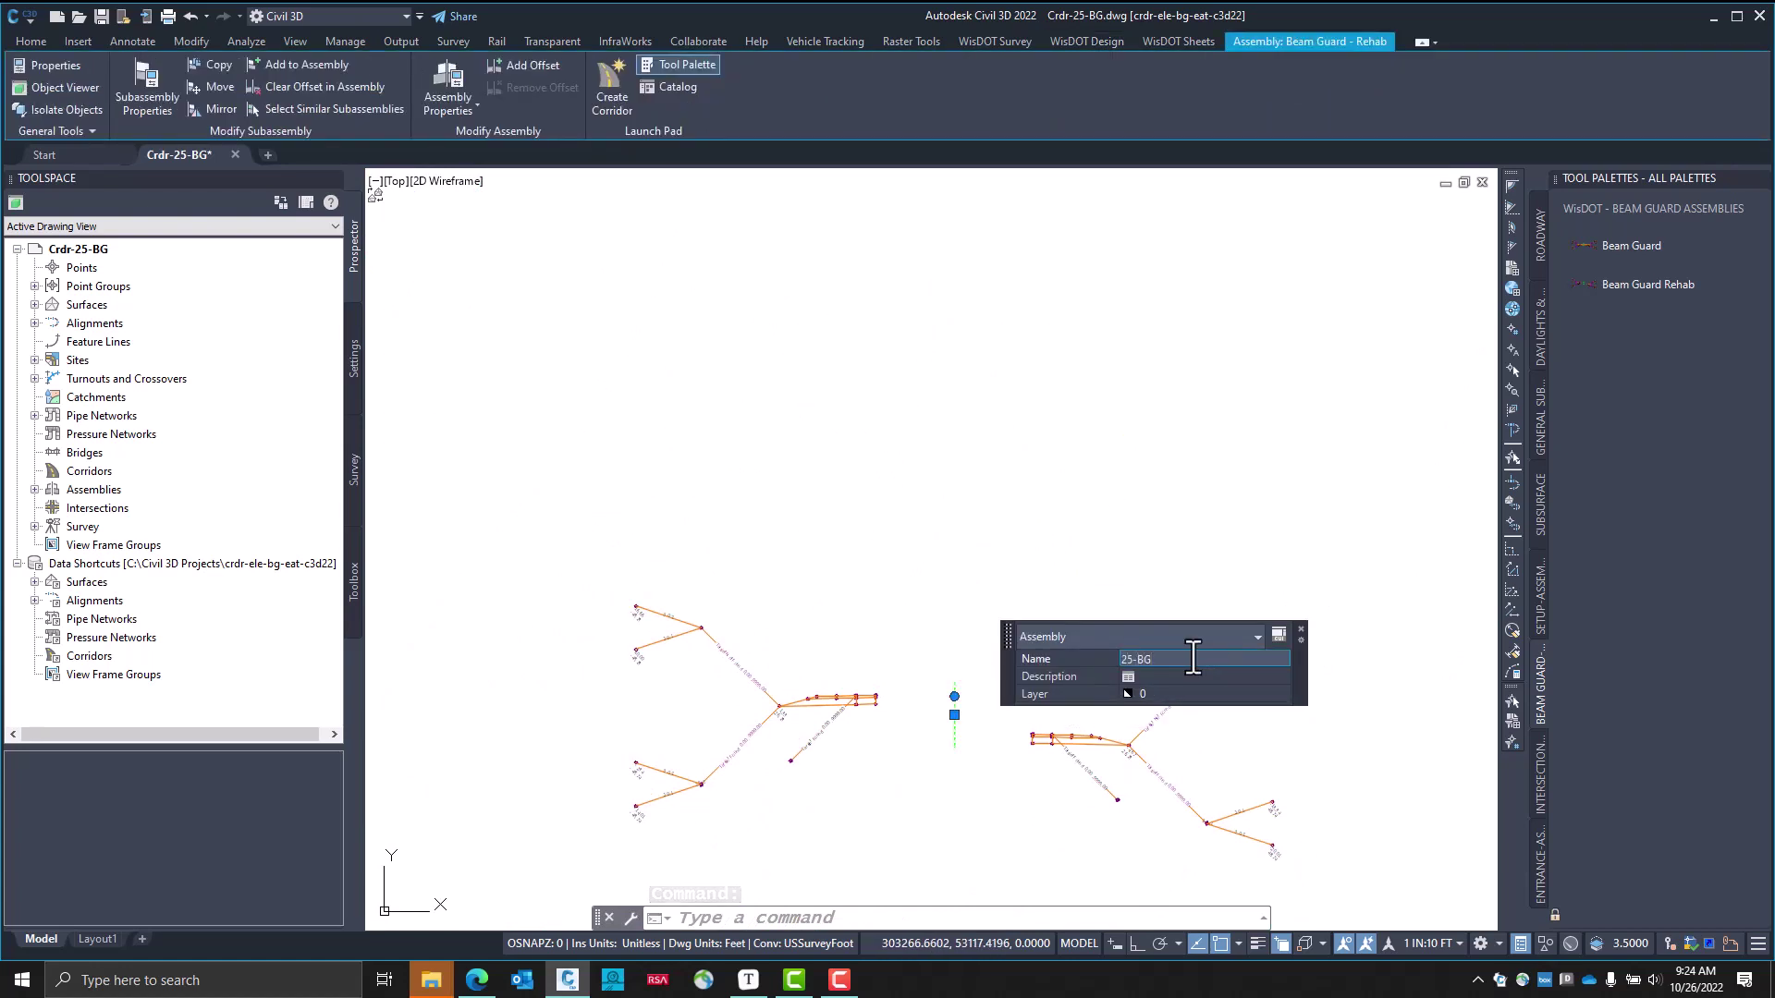
text(-Rehab-L-NoCG)
key(Return)
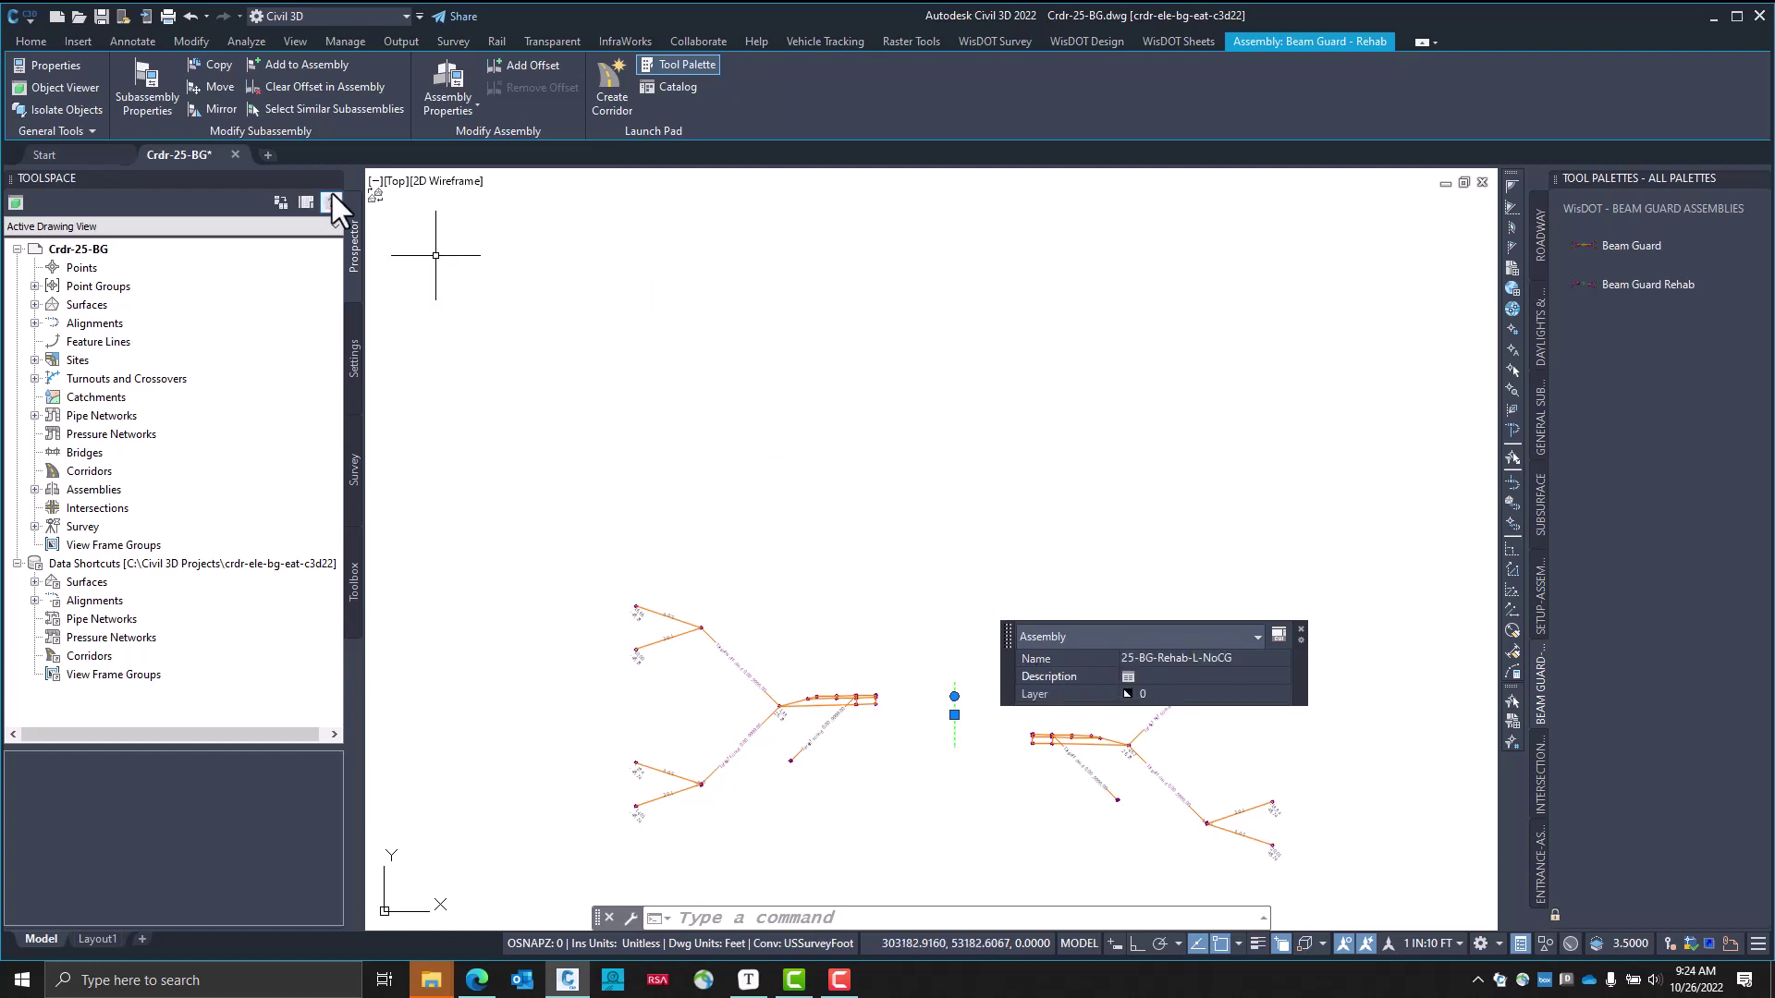
Apply the CRDR Proposed - Point codes code set style to the 25-BG-Rehab-L-NoCG assembly in its assembly properties
click(453, 72)
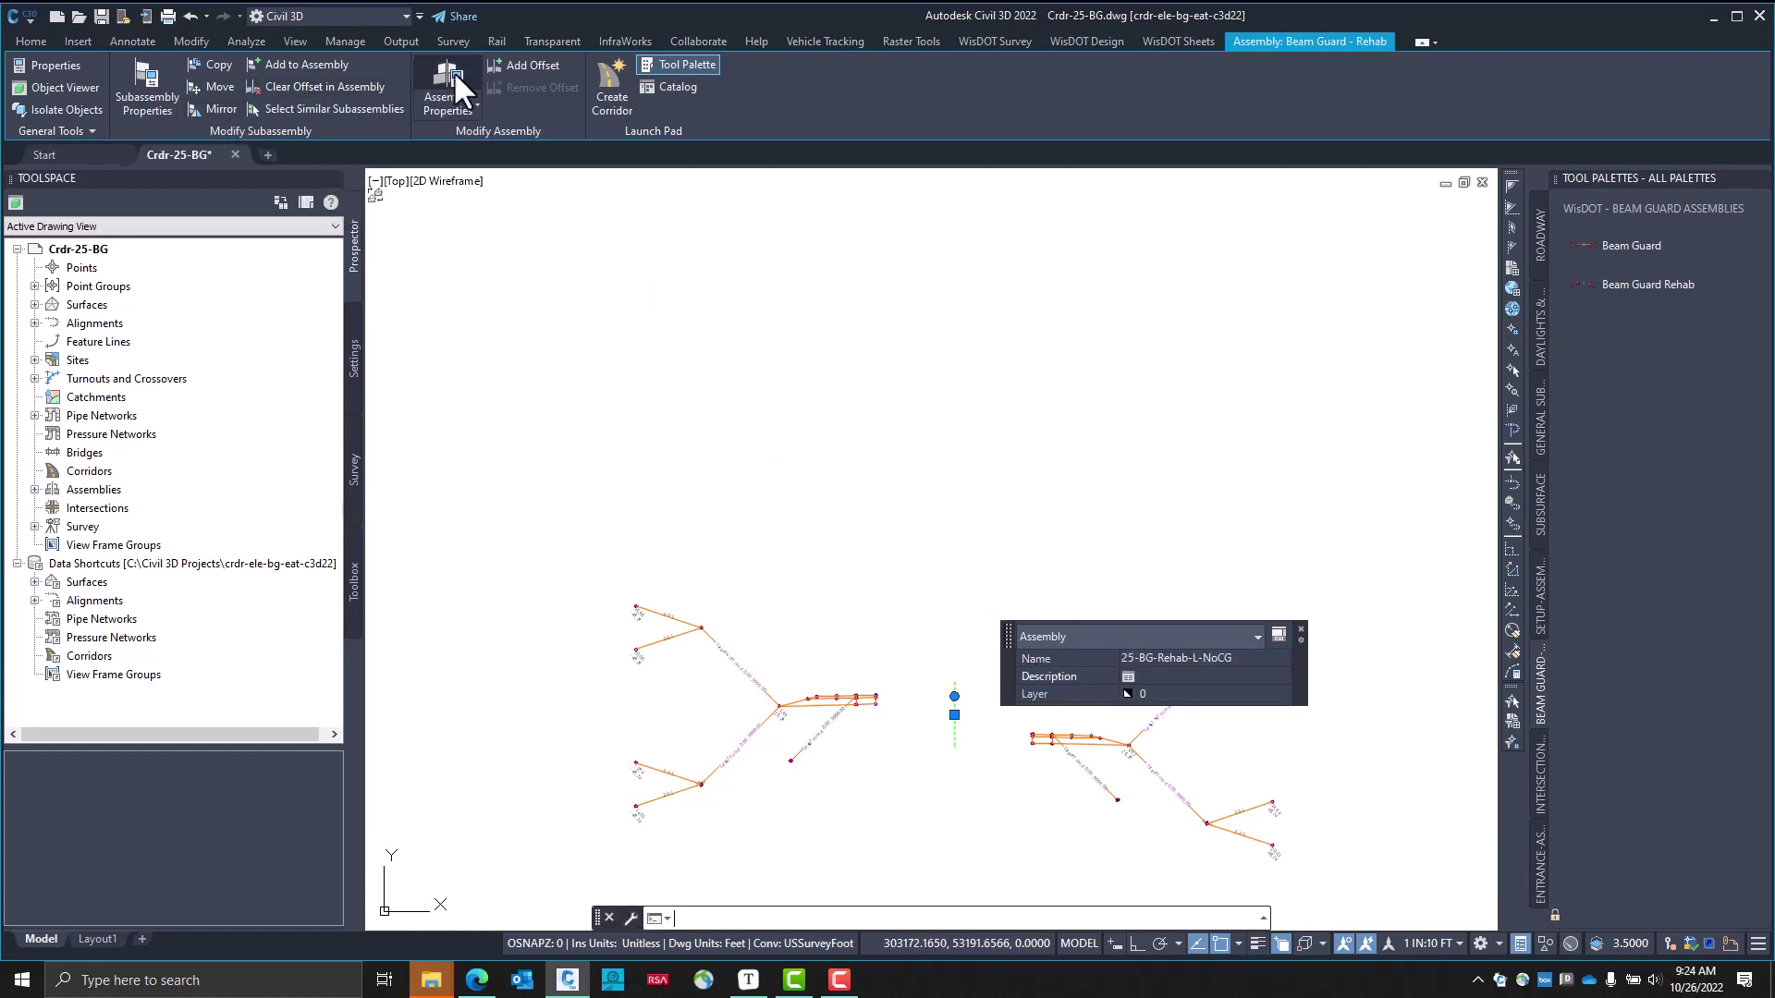
drag(561, 257, 985, 225)
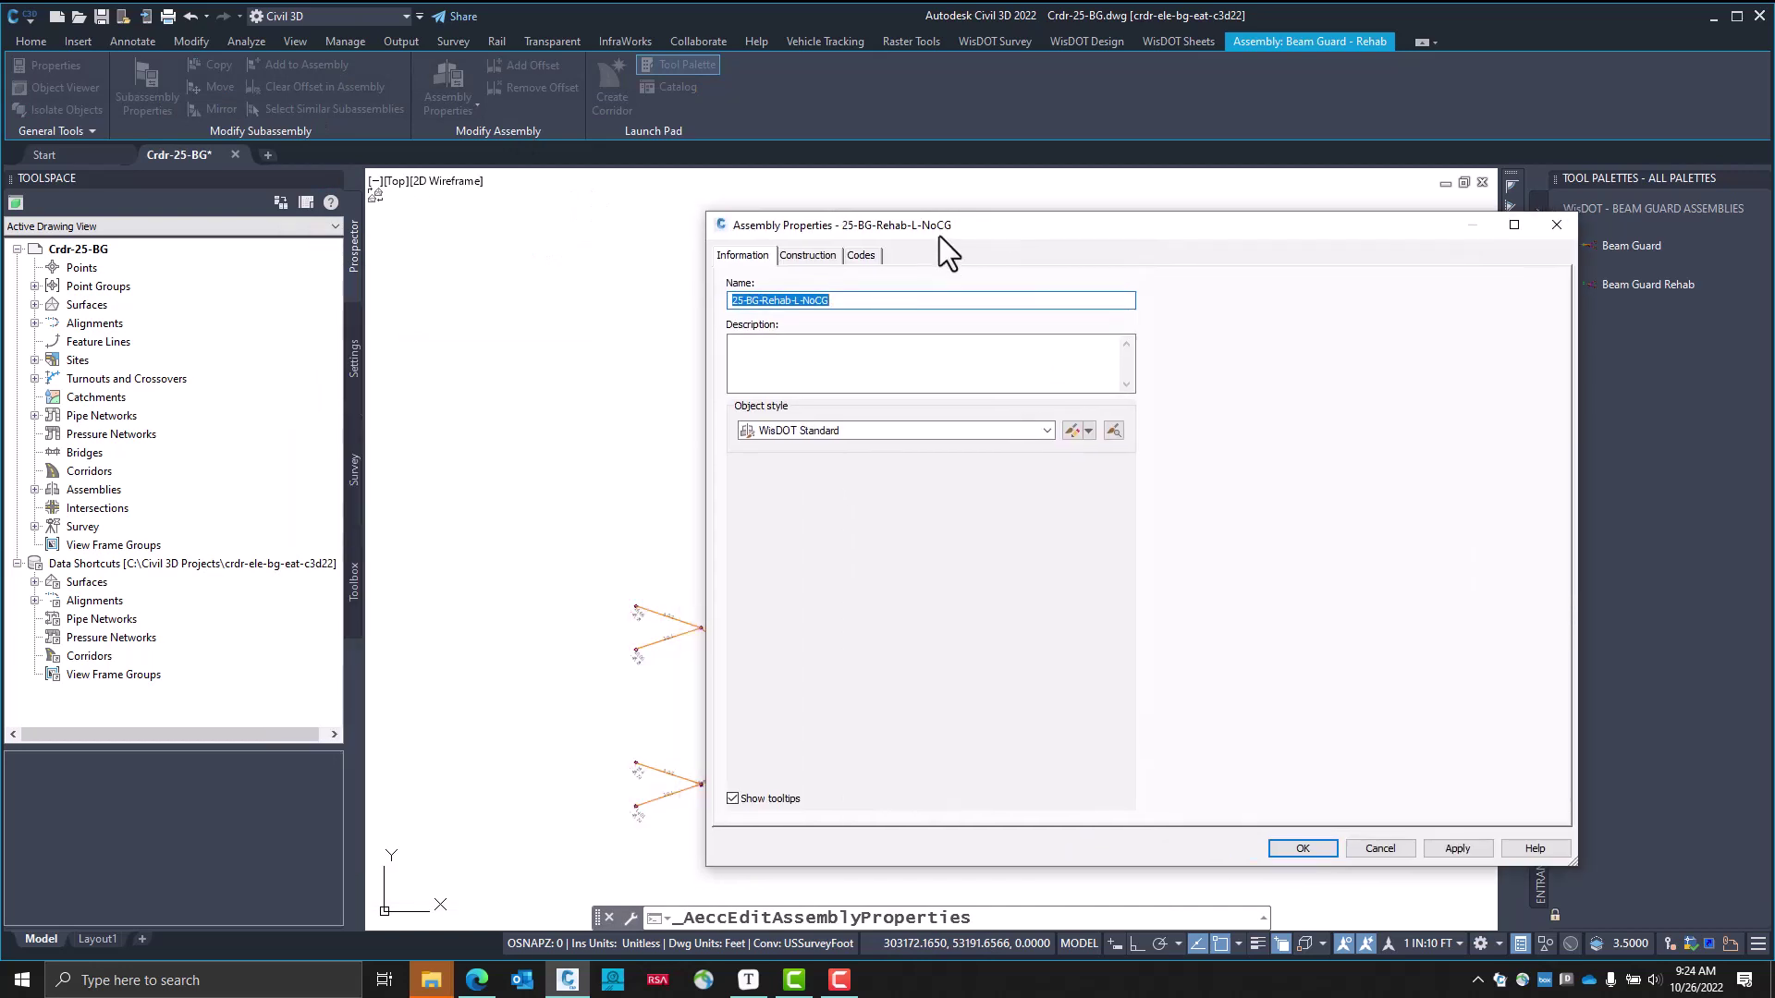
click(862, 257)
click(1041, 299)
click(885, 379)
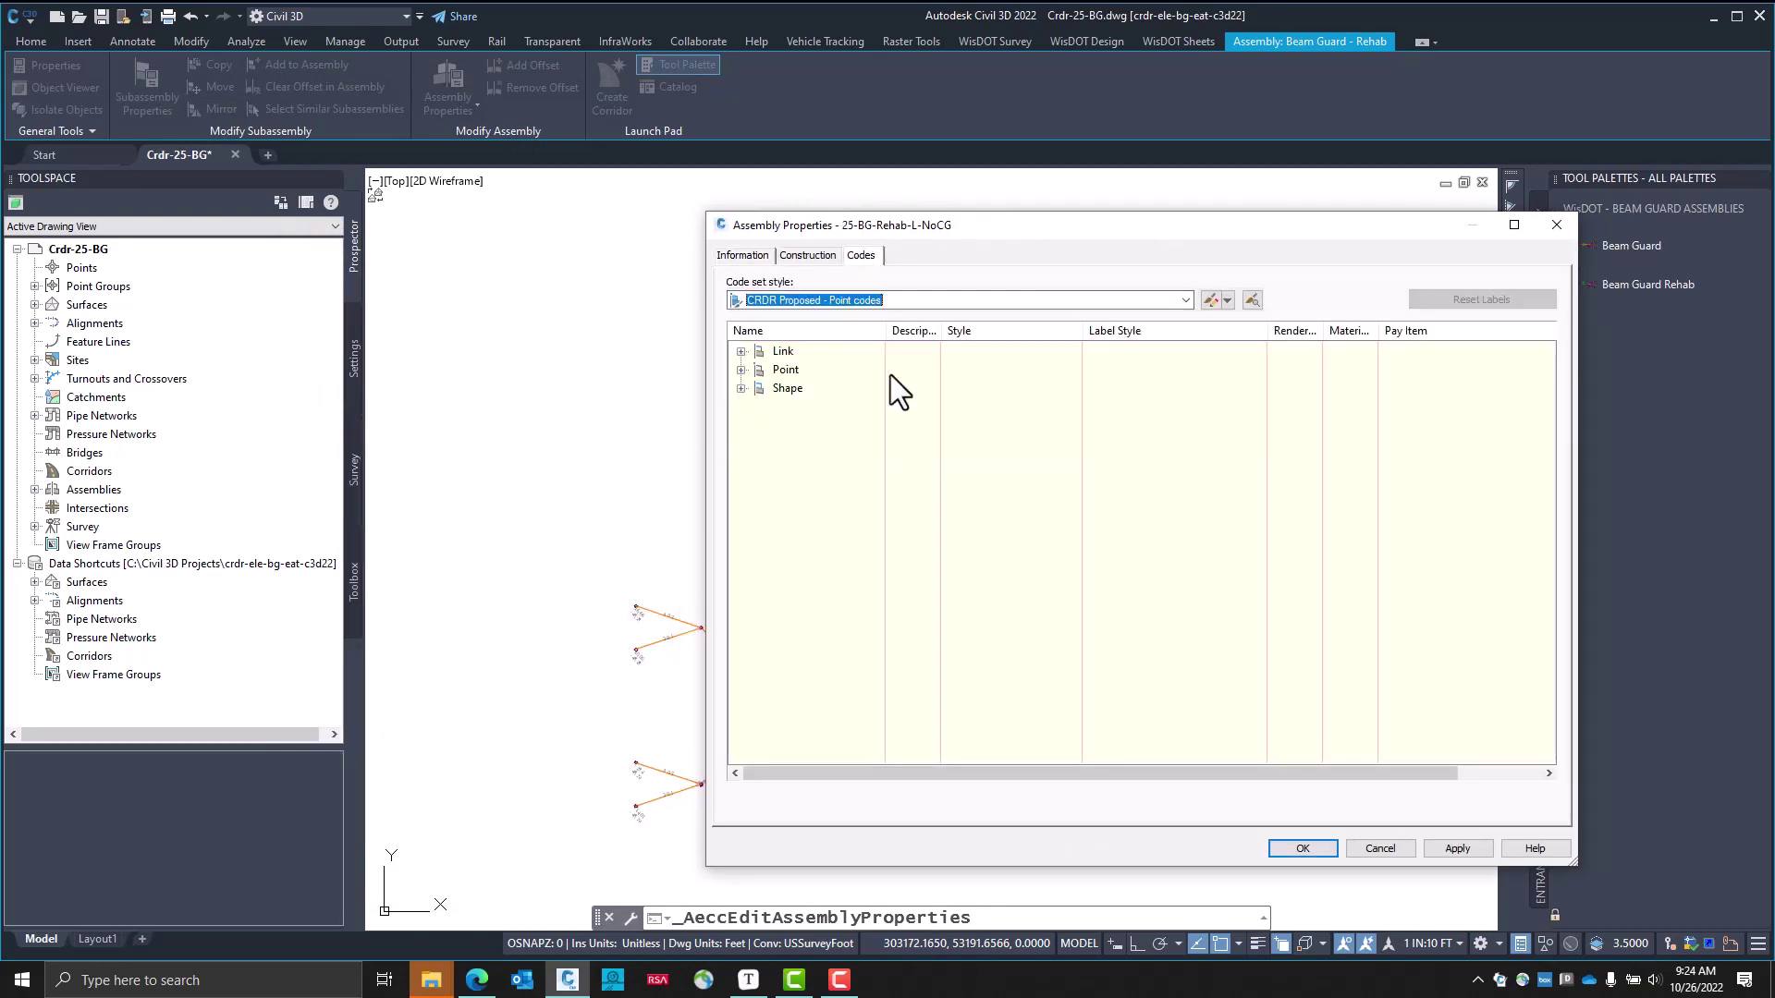
mouse_move(1020, 230)
mouse_down()
mouse_move(555, 169)
mouse_move(560, 200)
mouse_up()
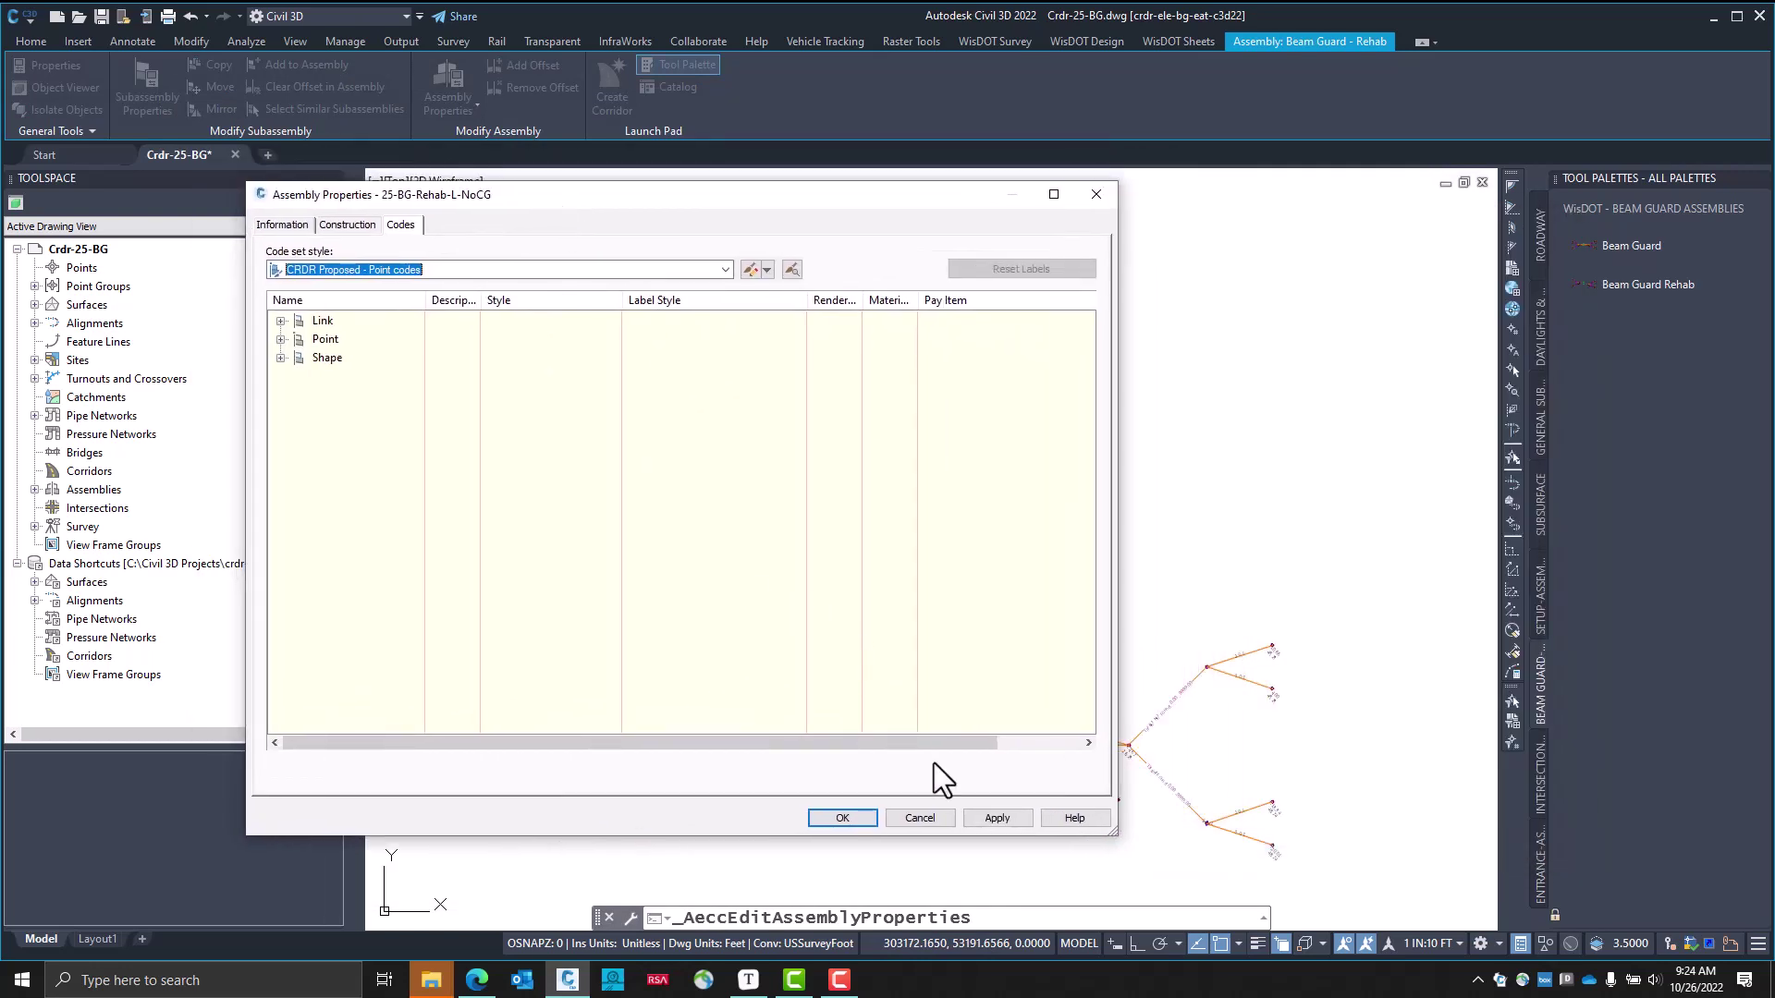
click(1007, 819)
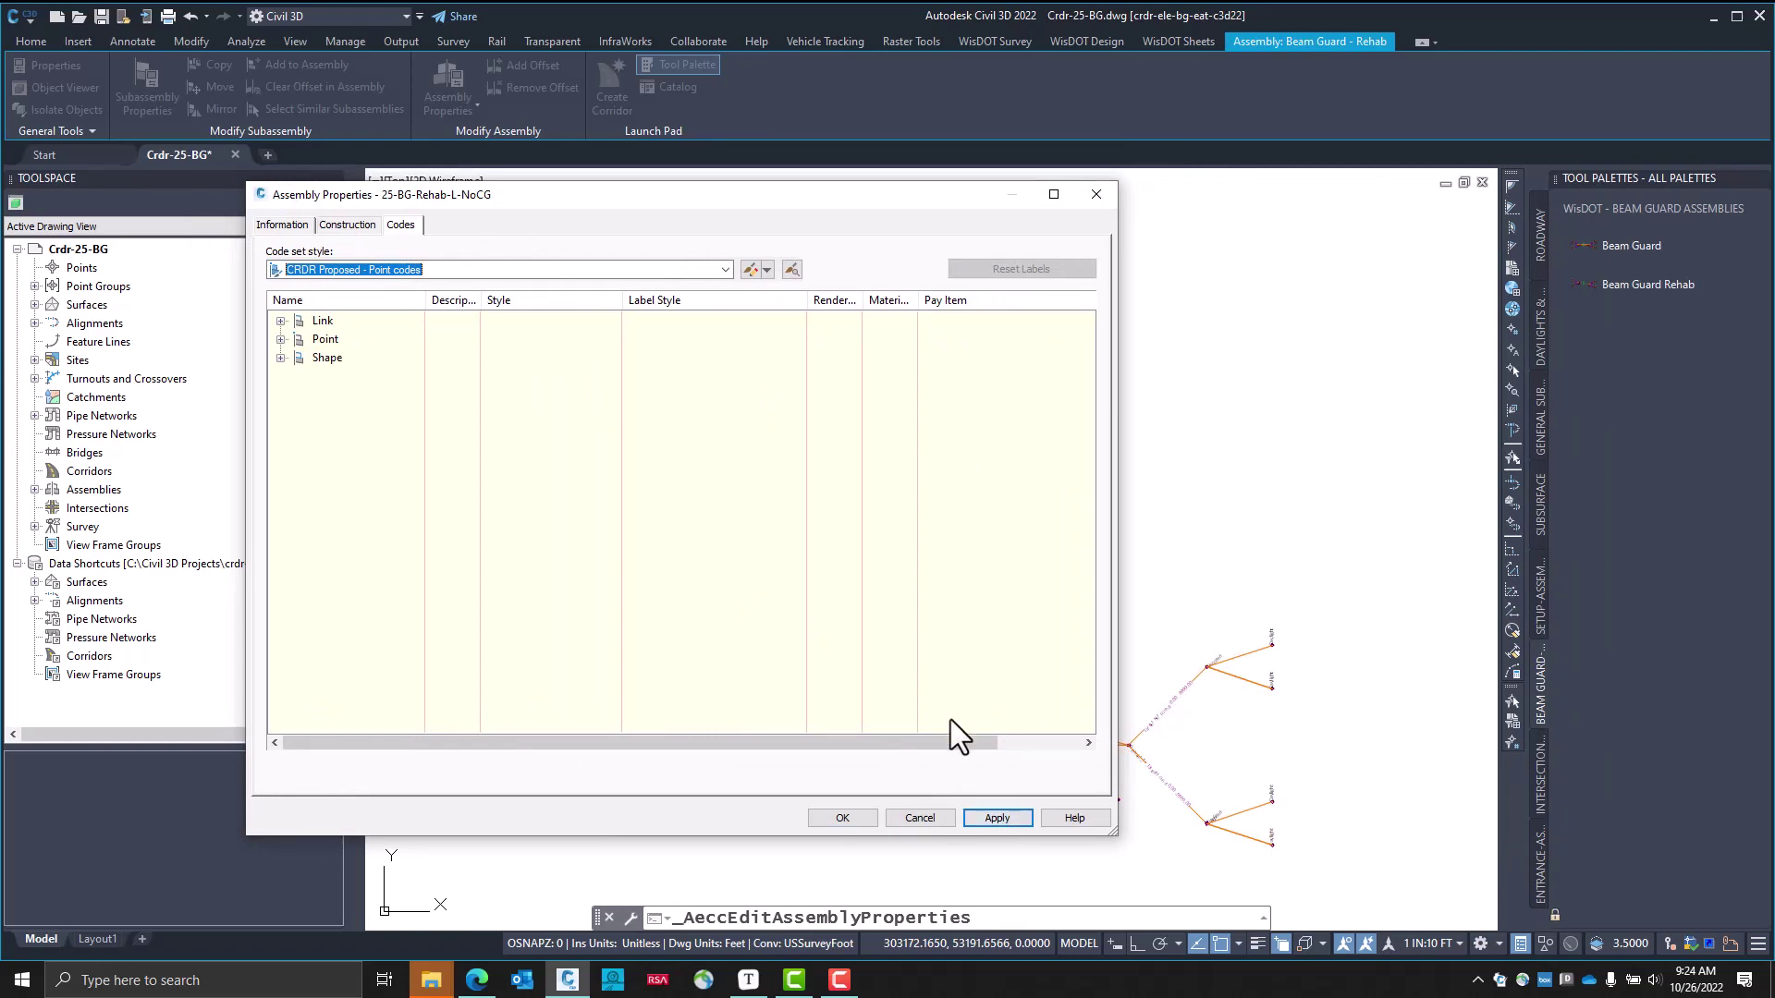
Review the construction input values of the LinkWidthAndSlope-R, PavedShld-R and UnpavedShld-R subassemblies
drag(869, 203, 1175, 216)
click(653, 238)
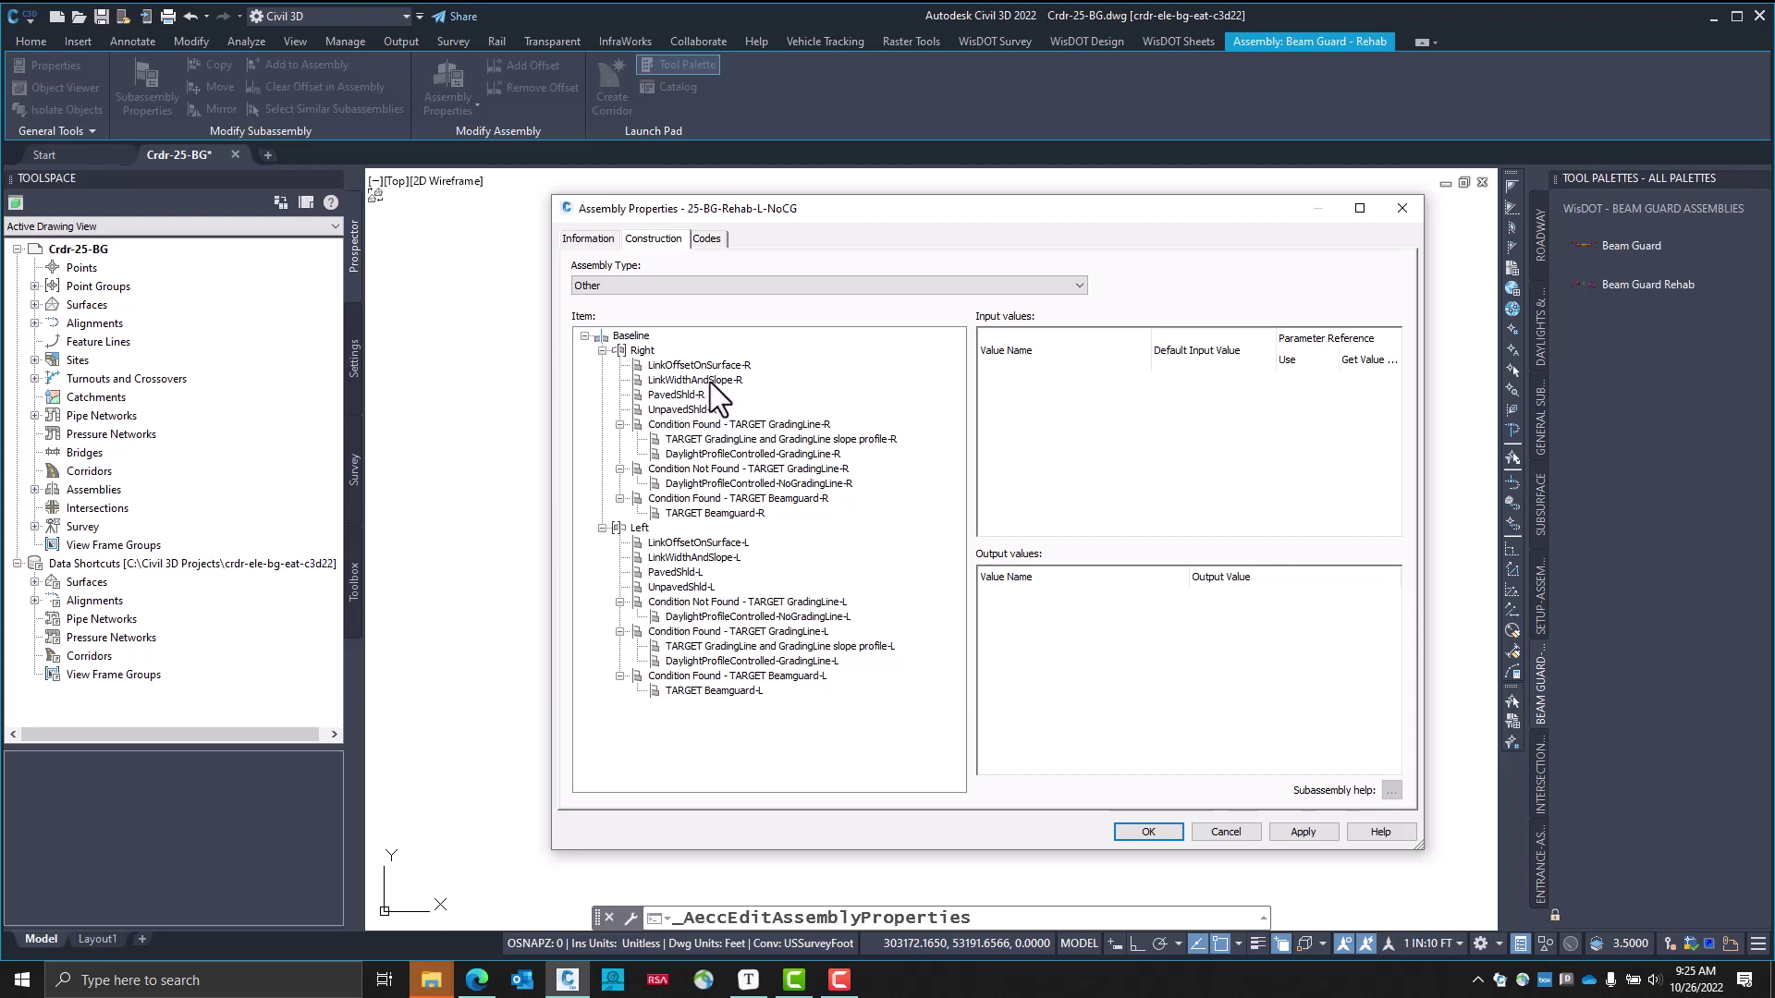
click(710, 381)
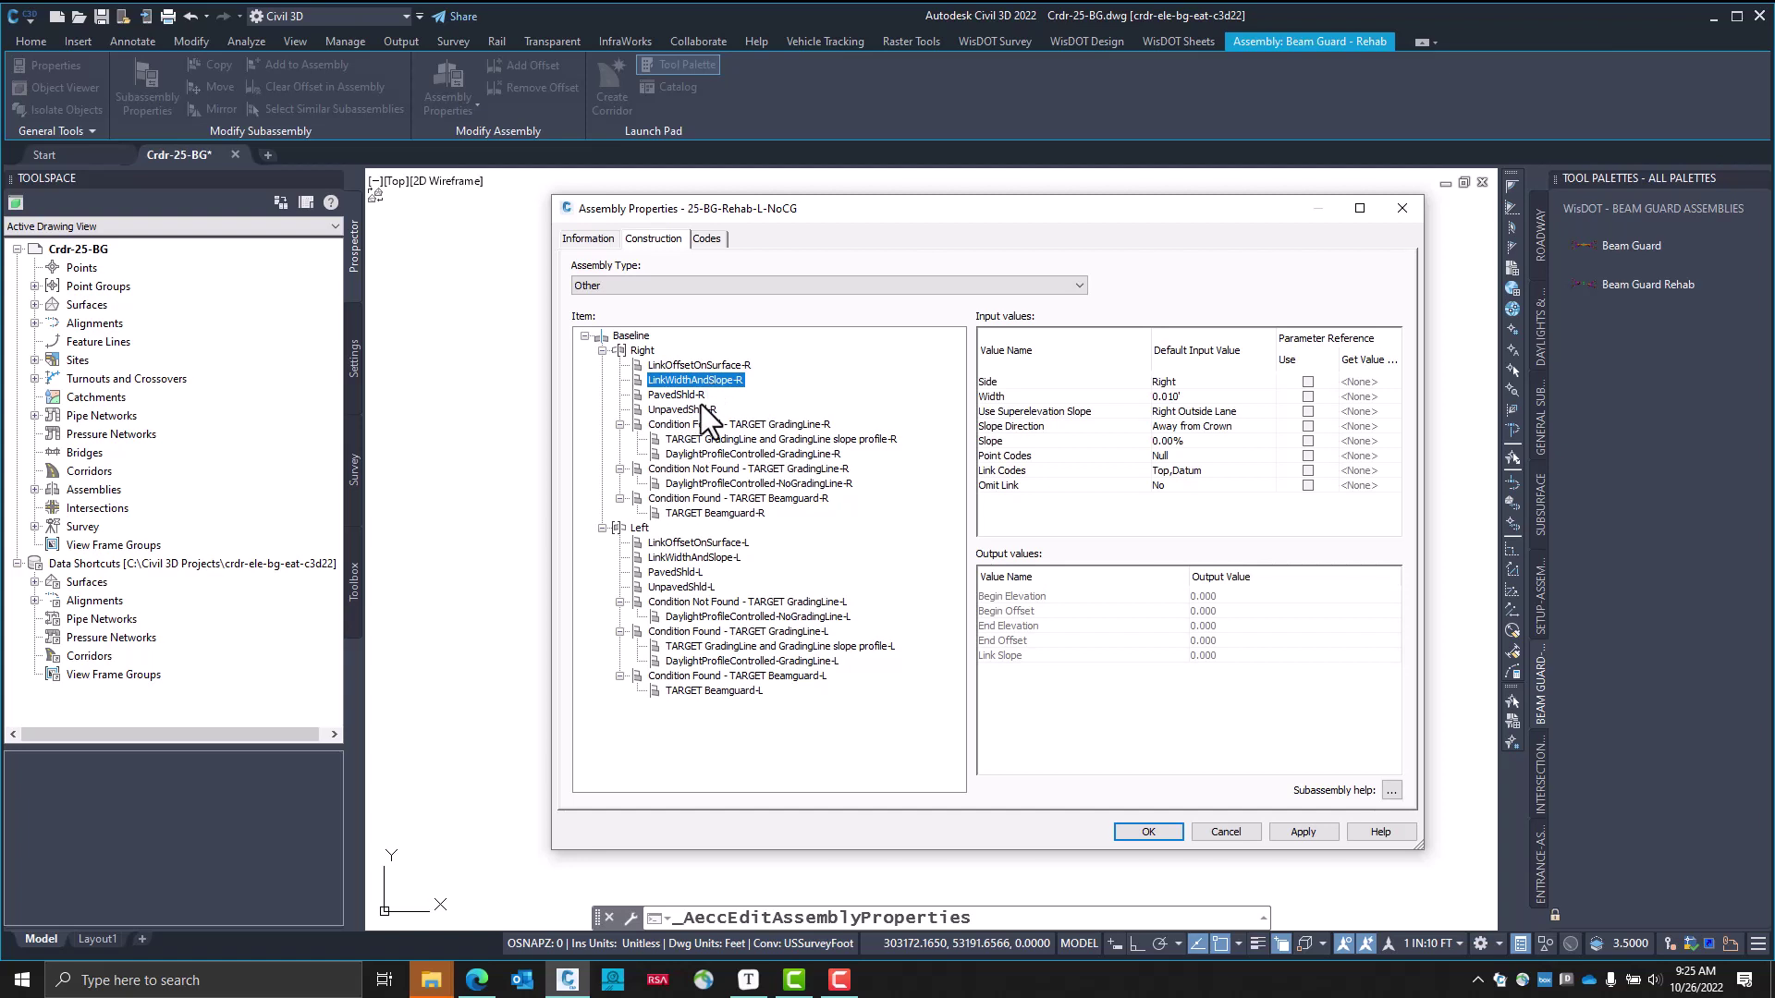
click(685, 394)
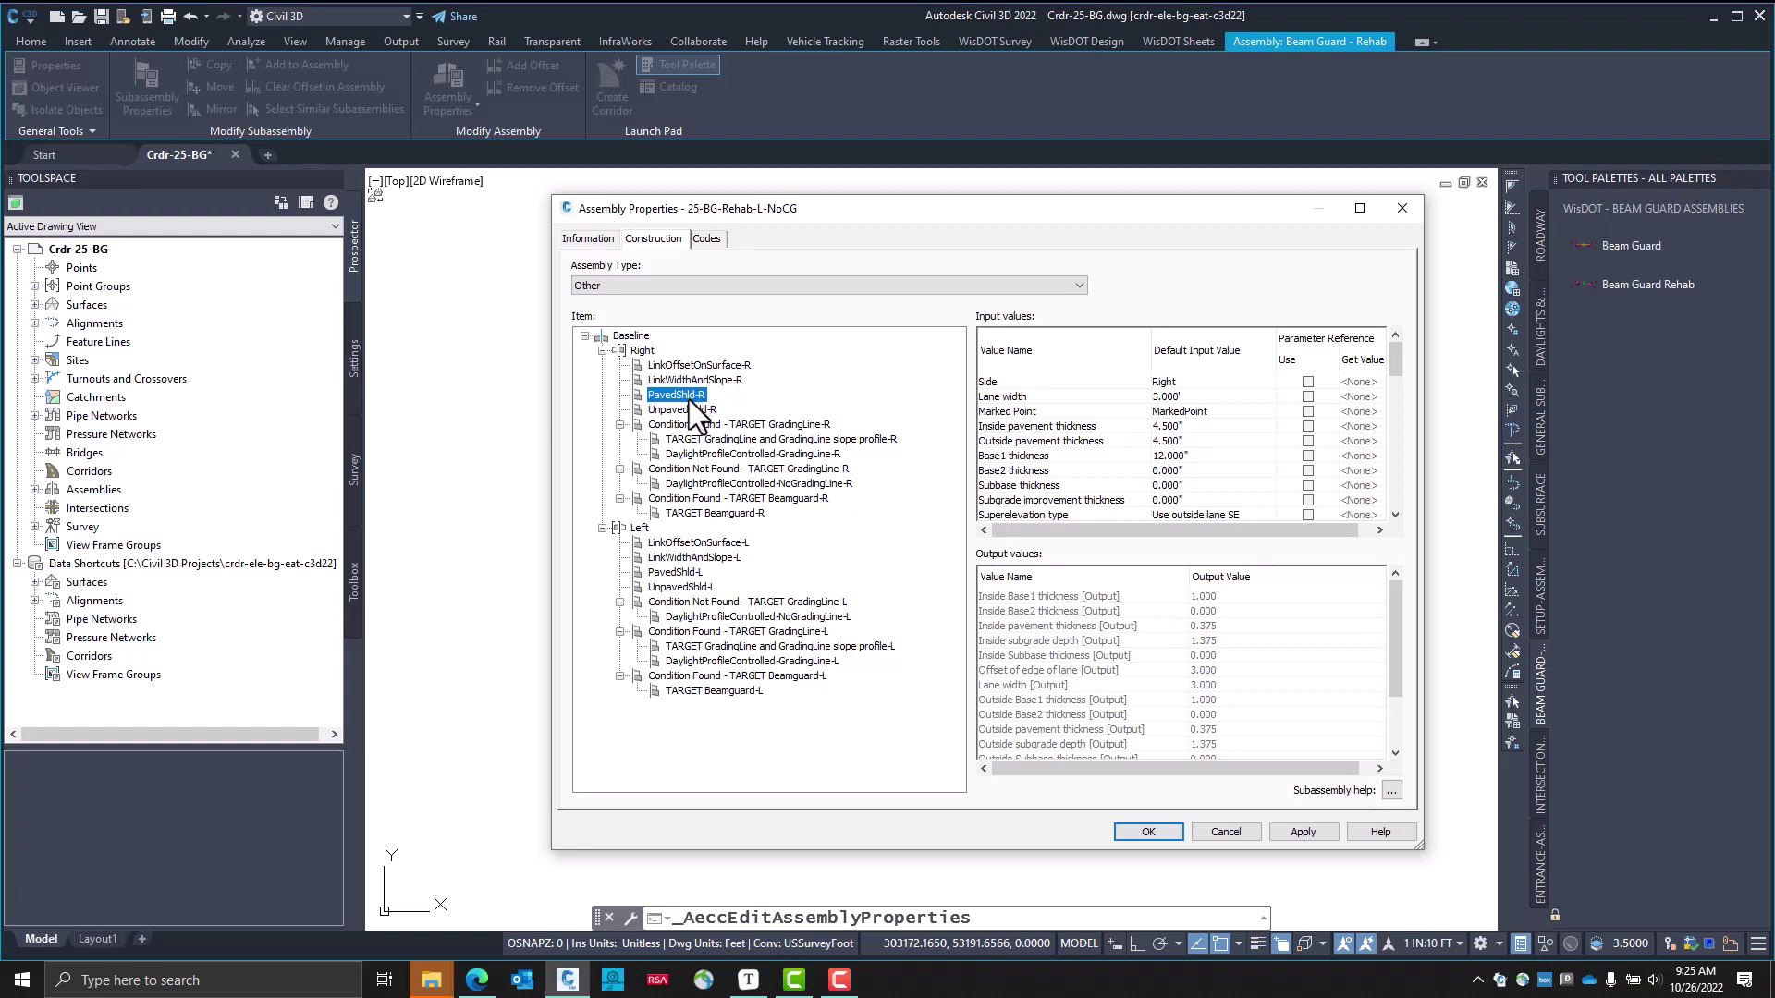
click(693, 410)
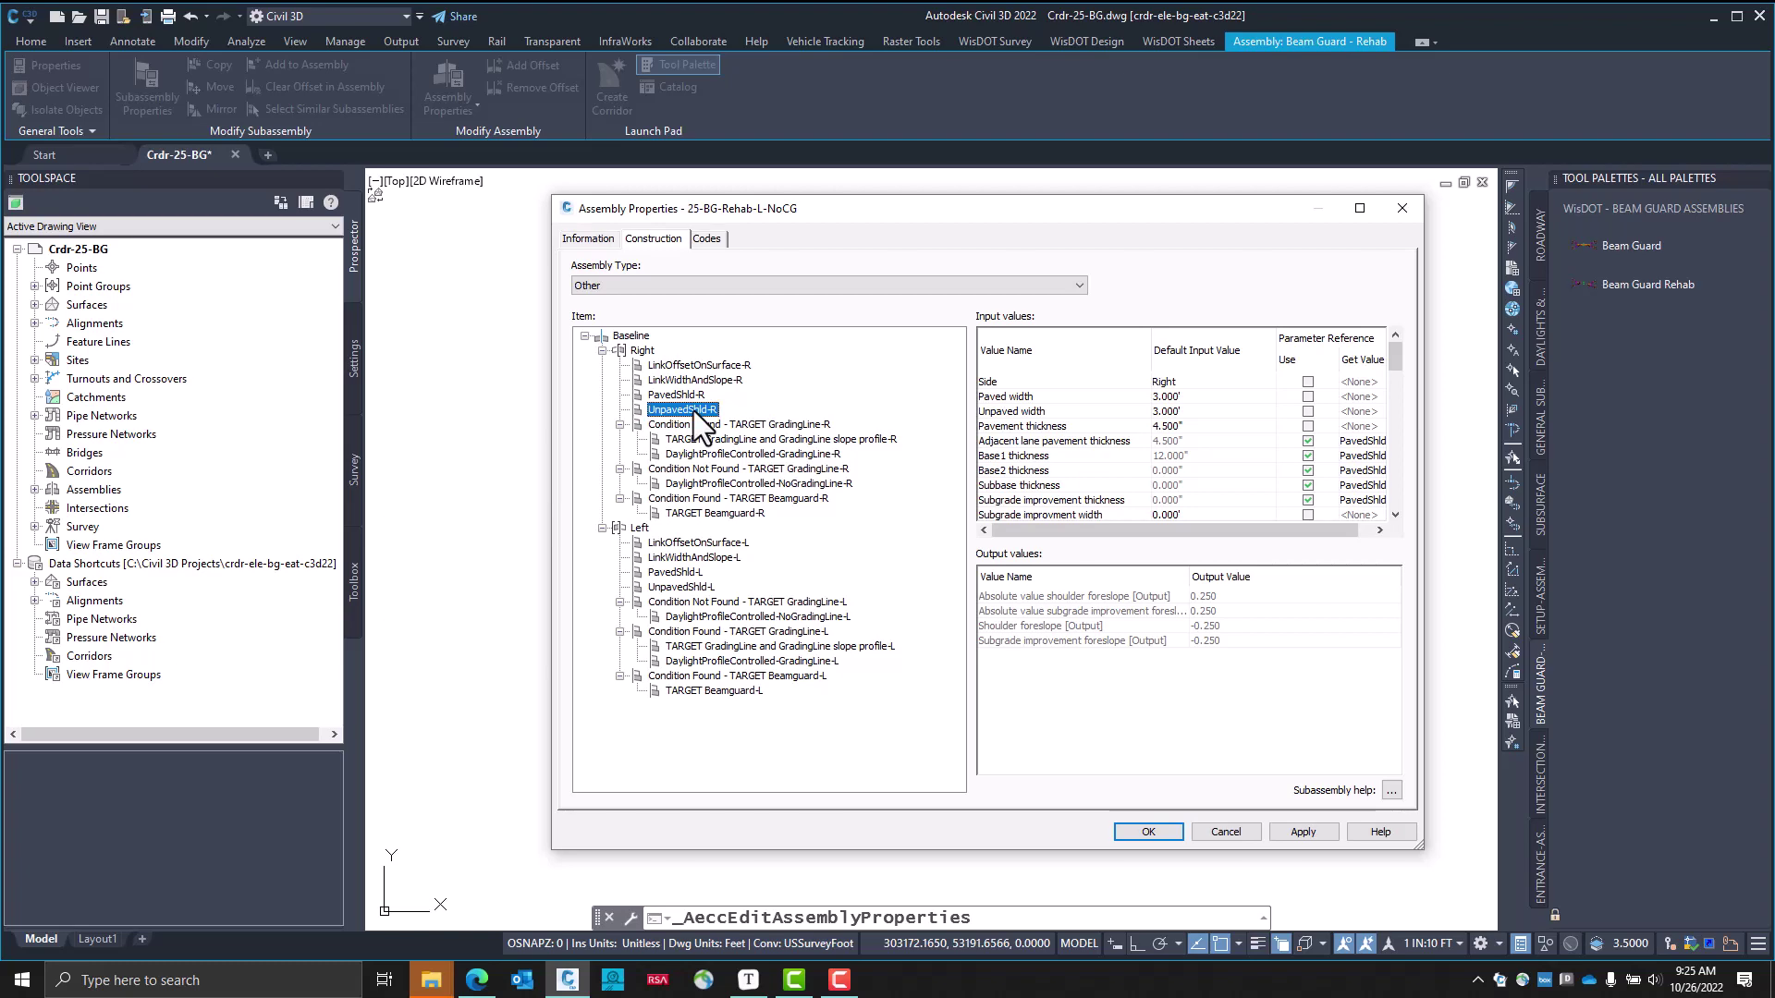
Switch to the web browser, examine the plan and section slopes in SDD 14B44-a for the energy absorbing terminal, and return to Civil 3D
key(alt+Tab)
key(alt+Tab)
key(alt+Tab)
key(alt+Tab)
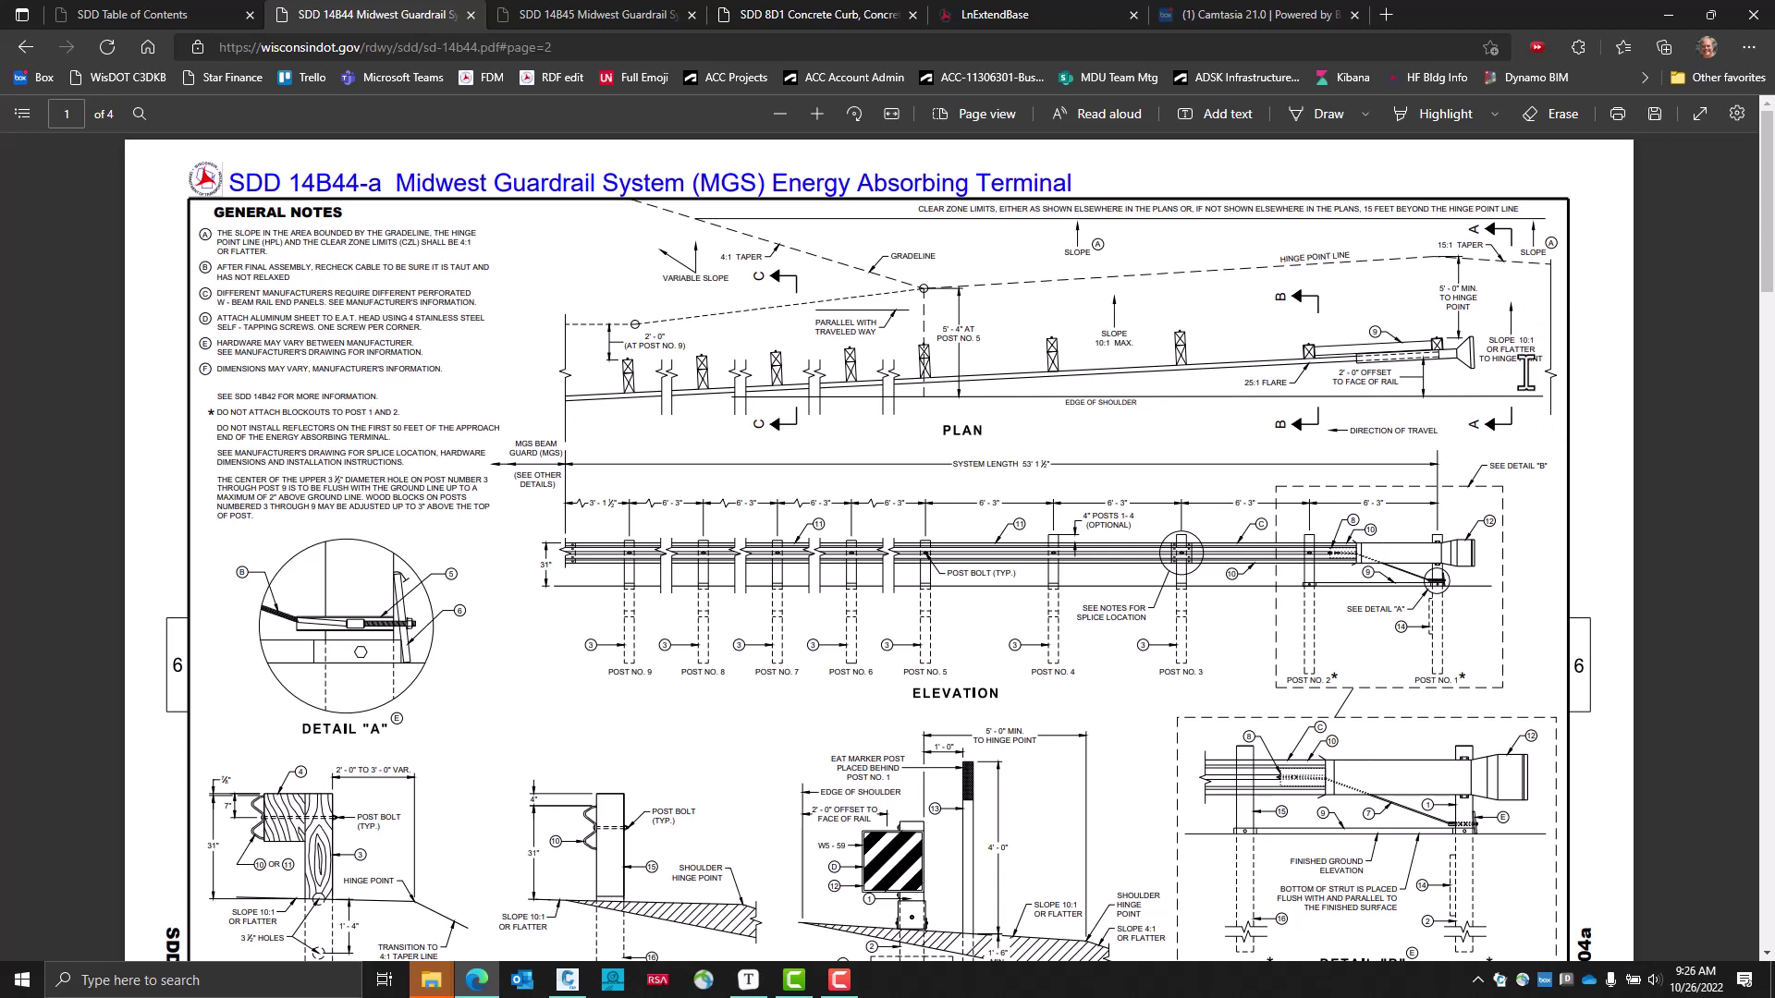
scroll(1301, 518, down, 3)
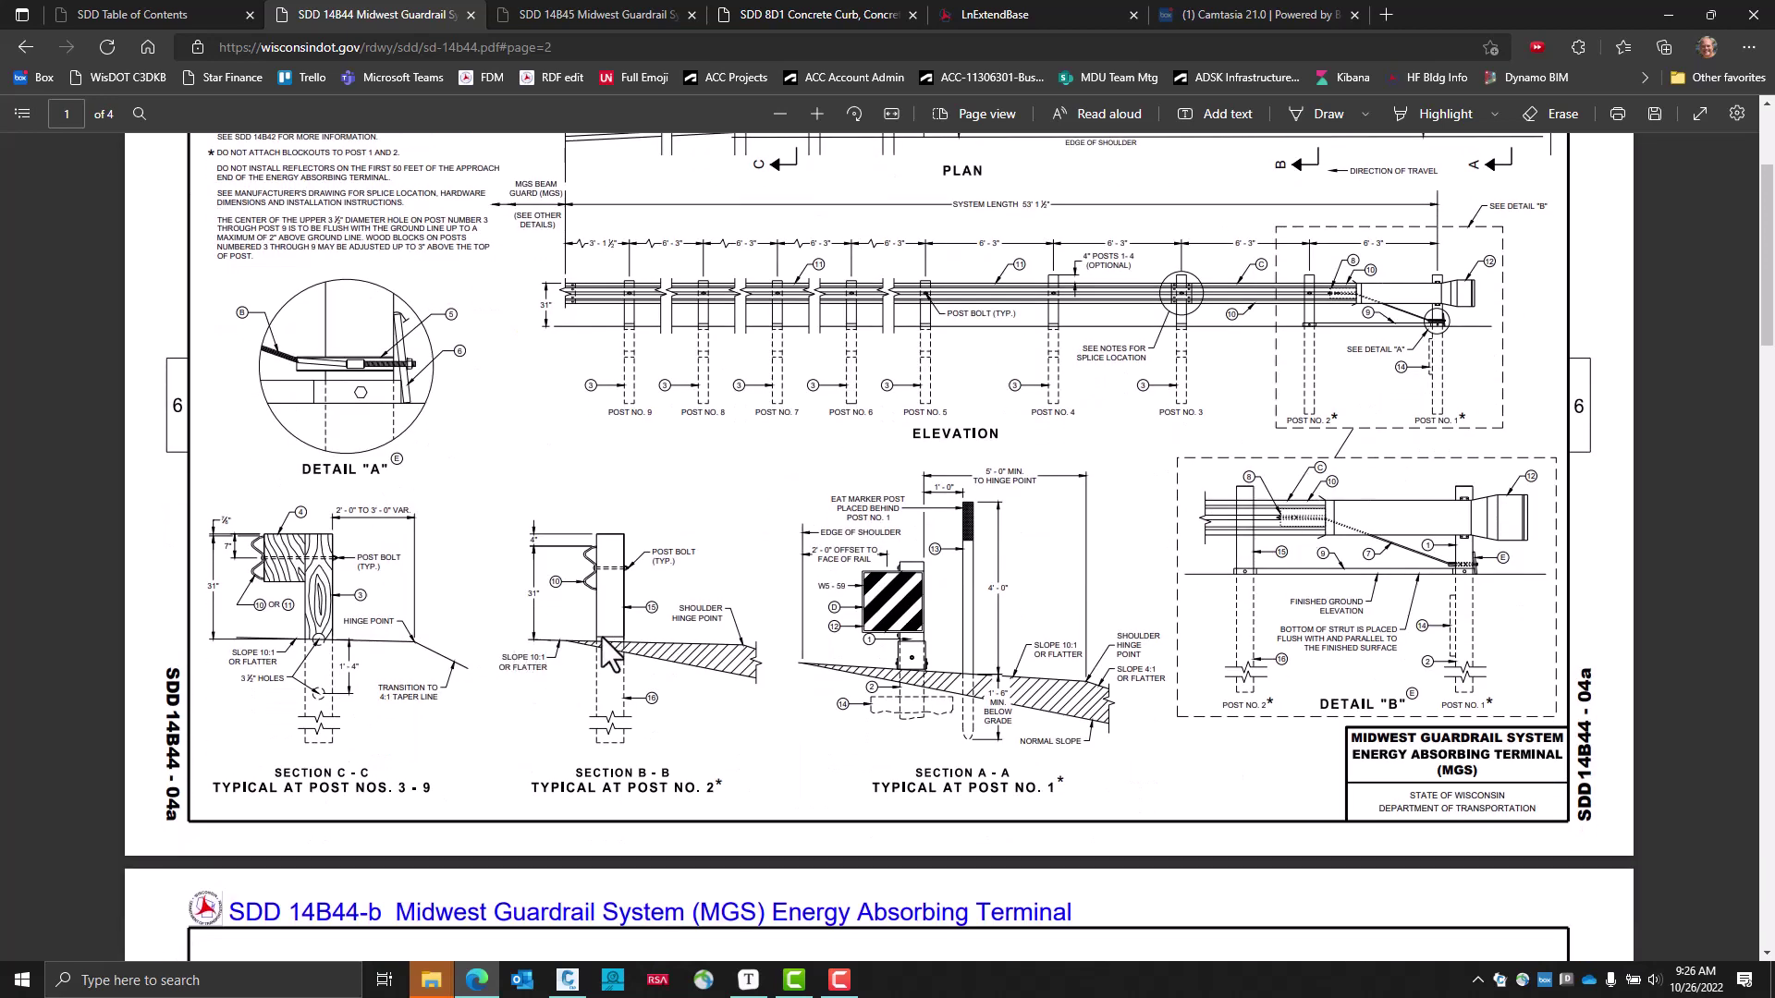
scroll(869, 622, up, 1)
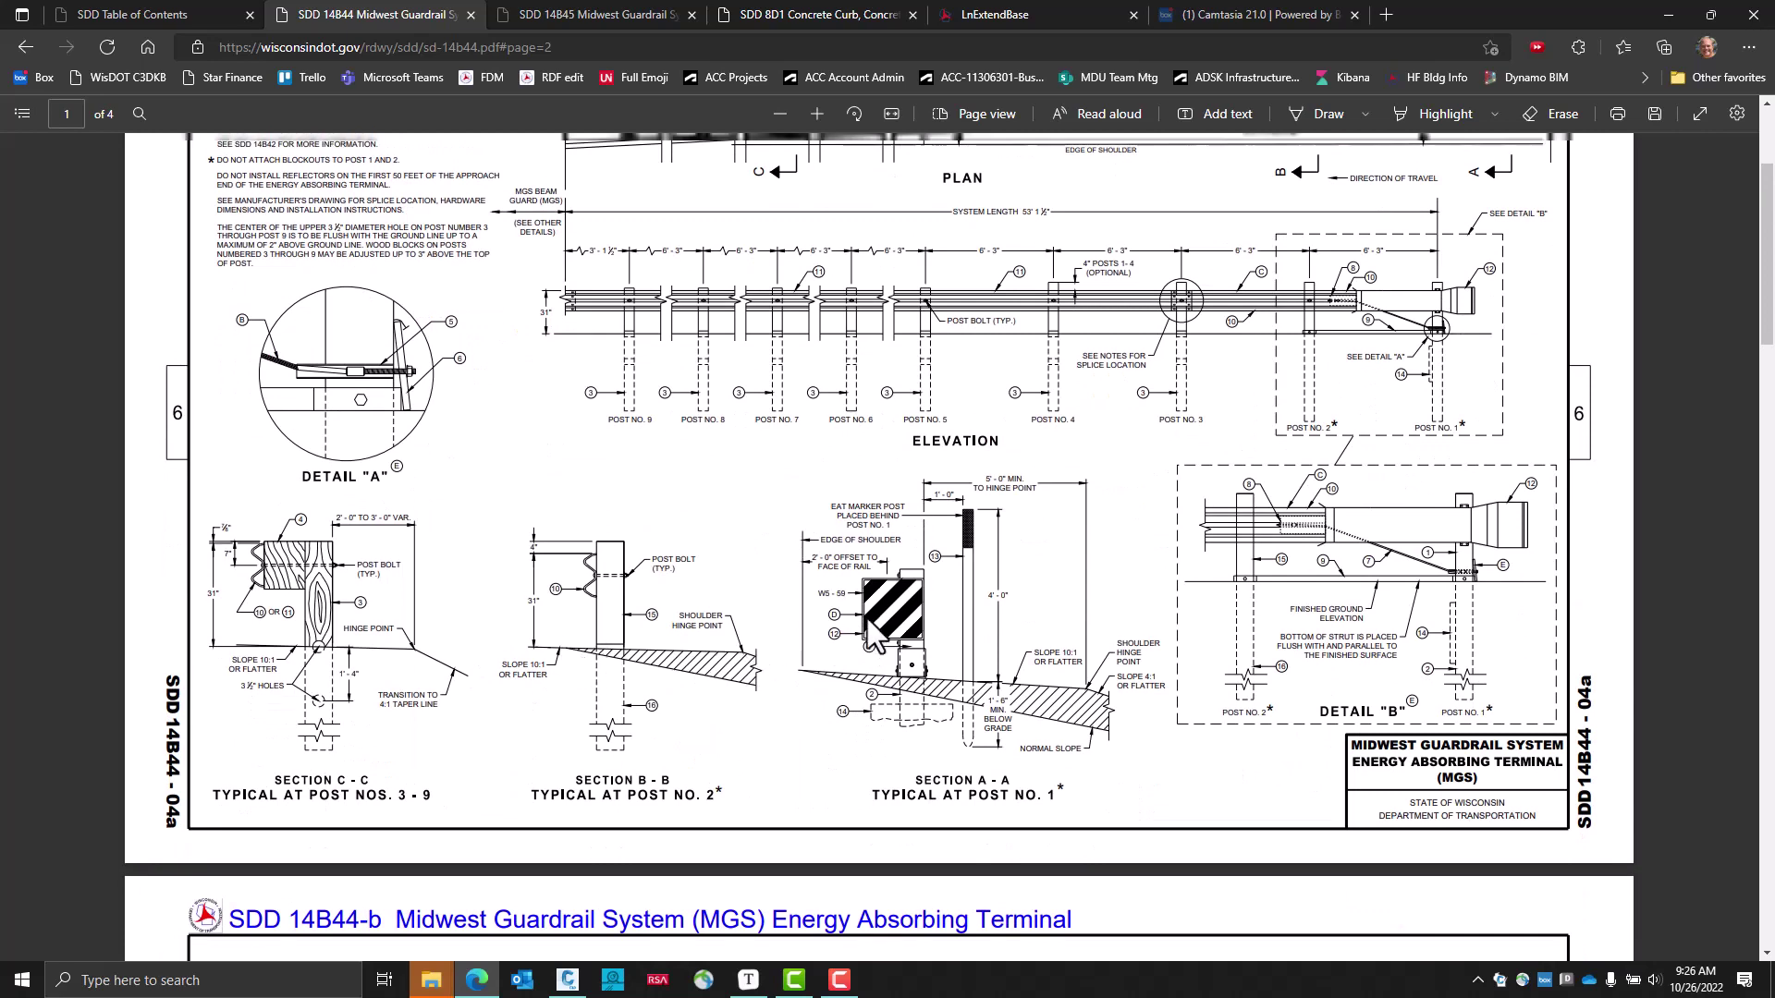
scroll(867, 619, up, 3)
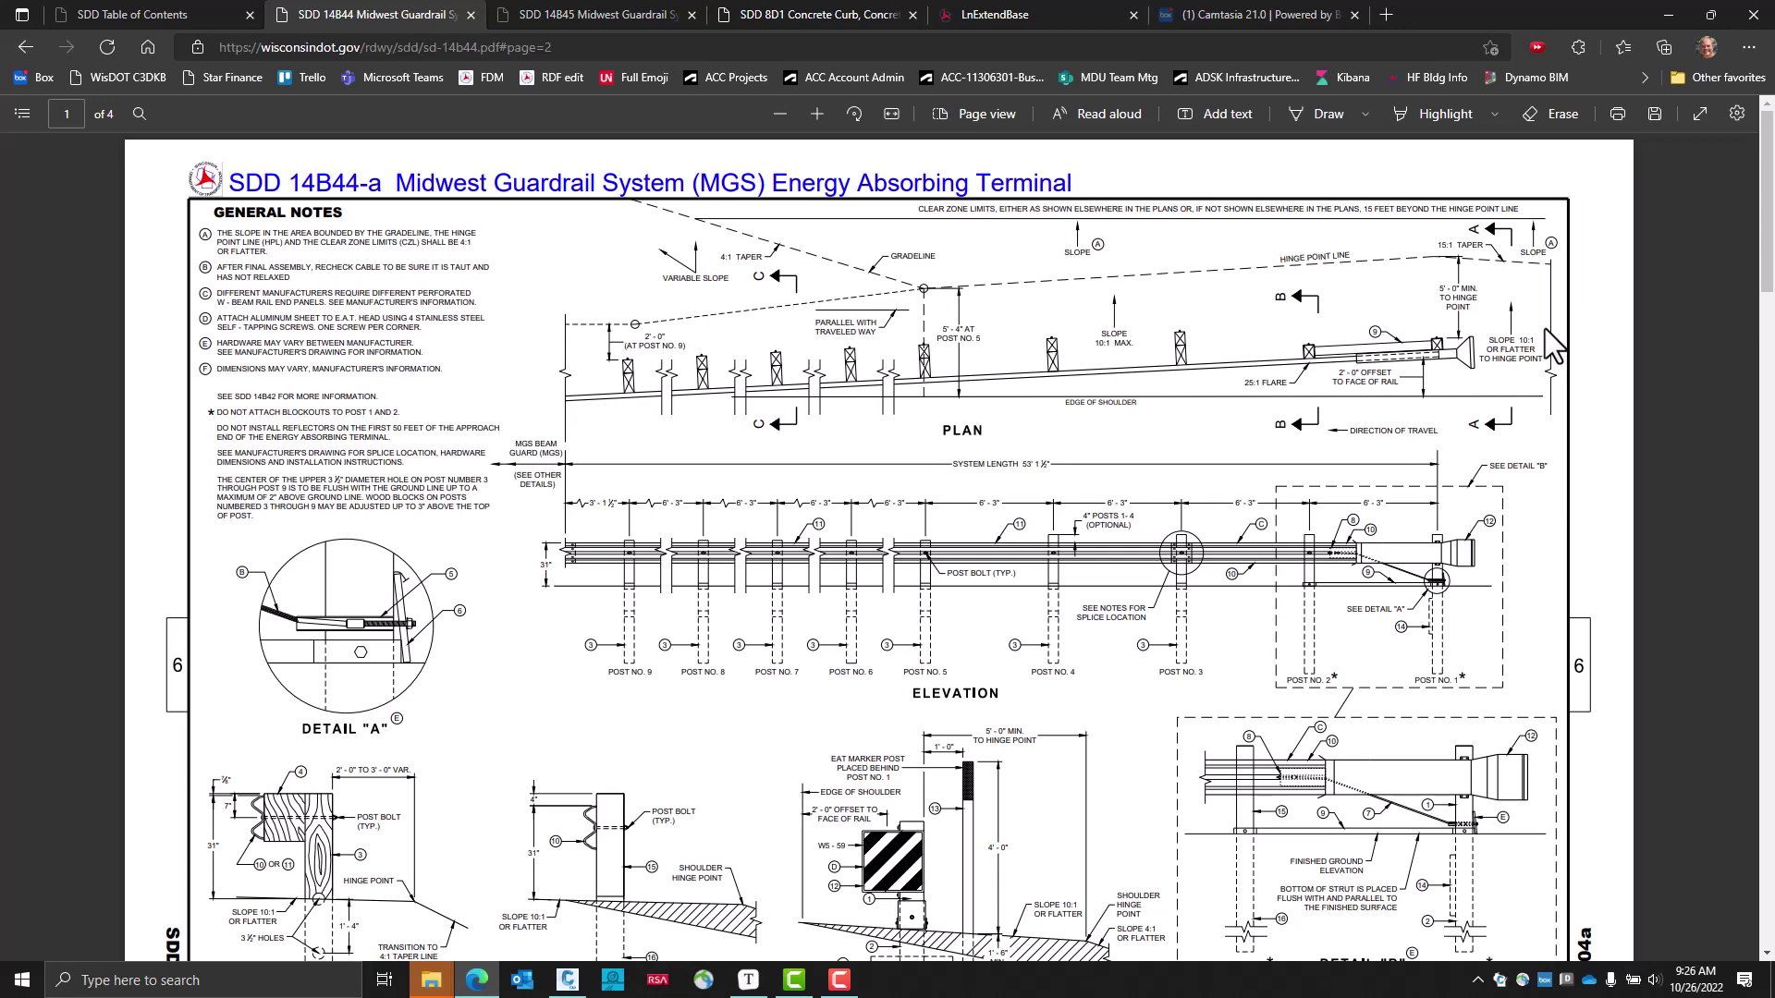
click(1677, 13)
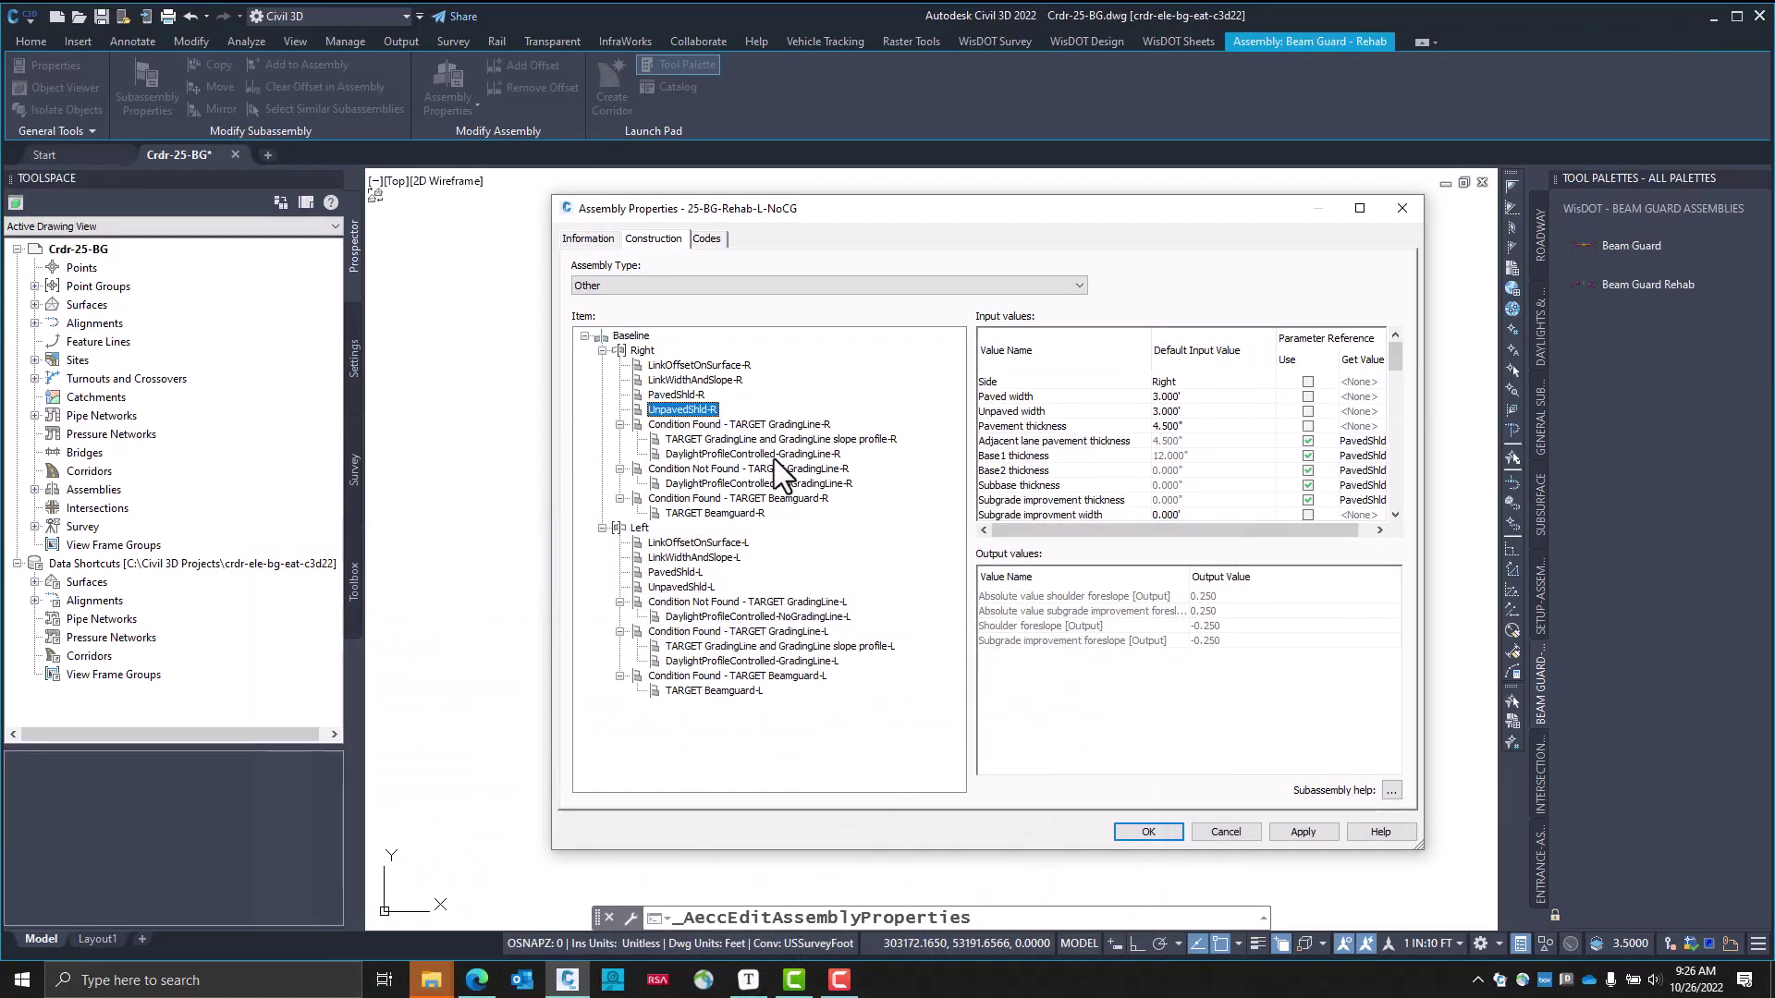
Set the Base1 thickness of PavedShld-R to 9 inches, apply it, and check the referenced value in UnpavedShld-R
click(679, 397)
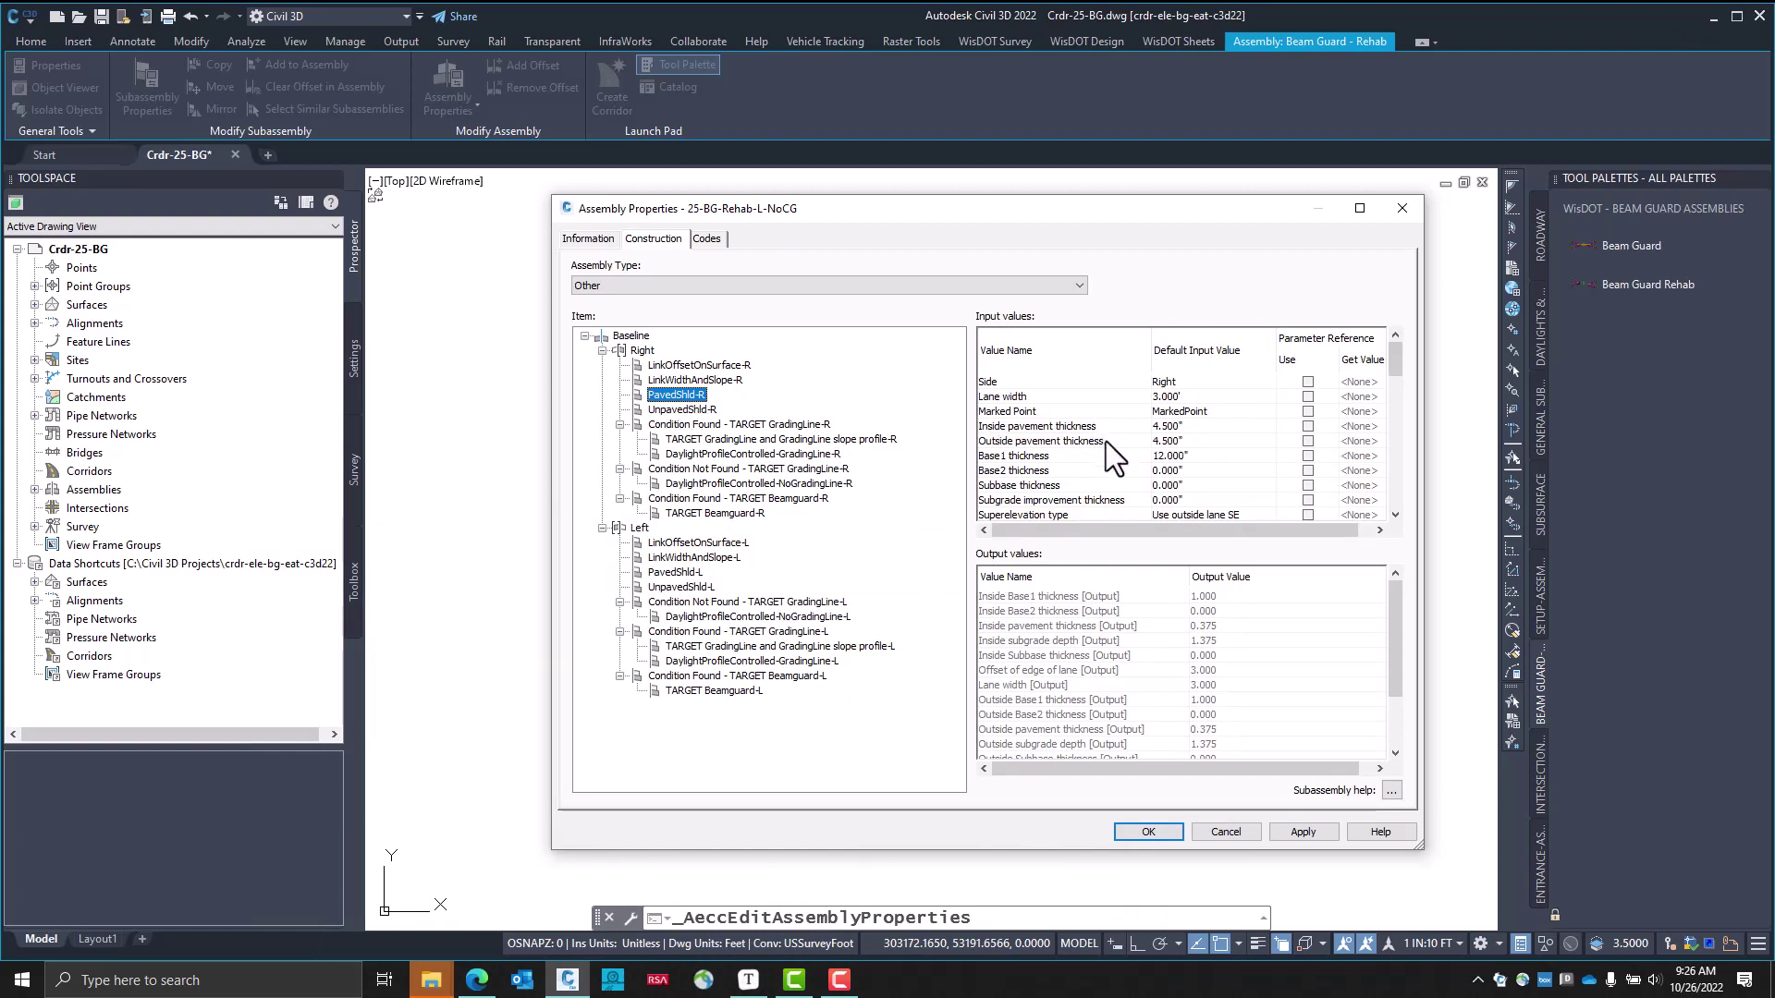
click(1198, 456)
click(1207, 453)
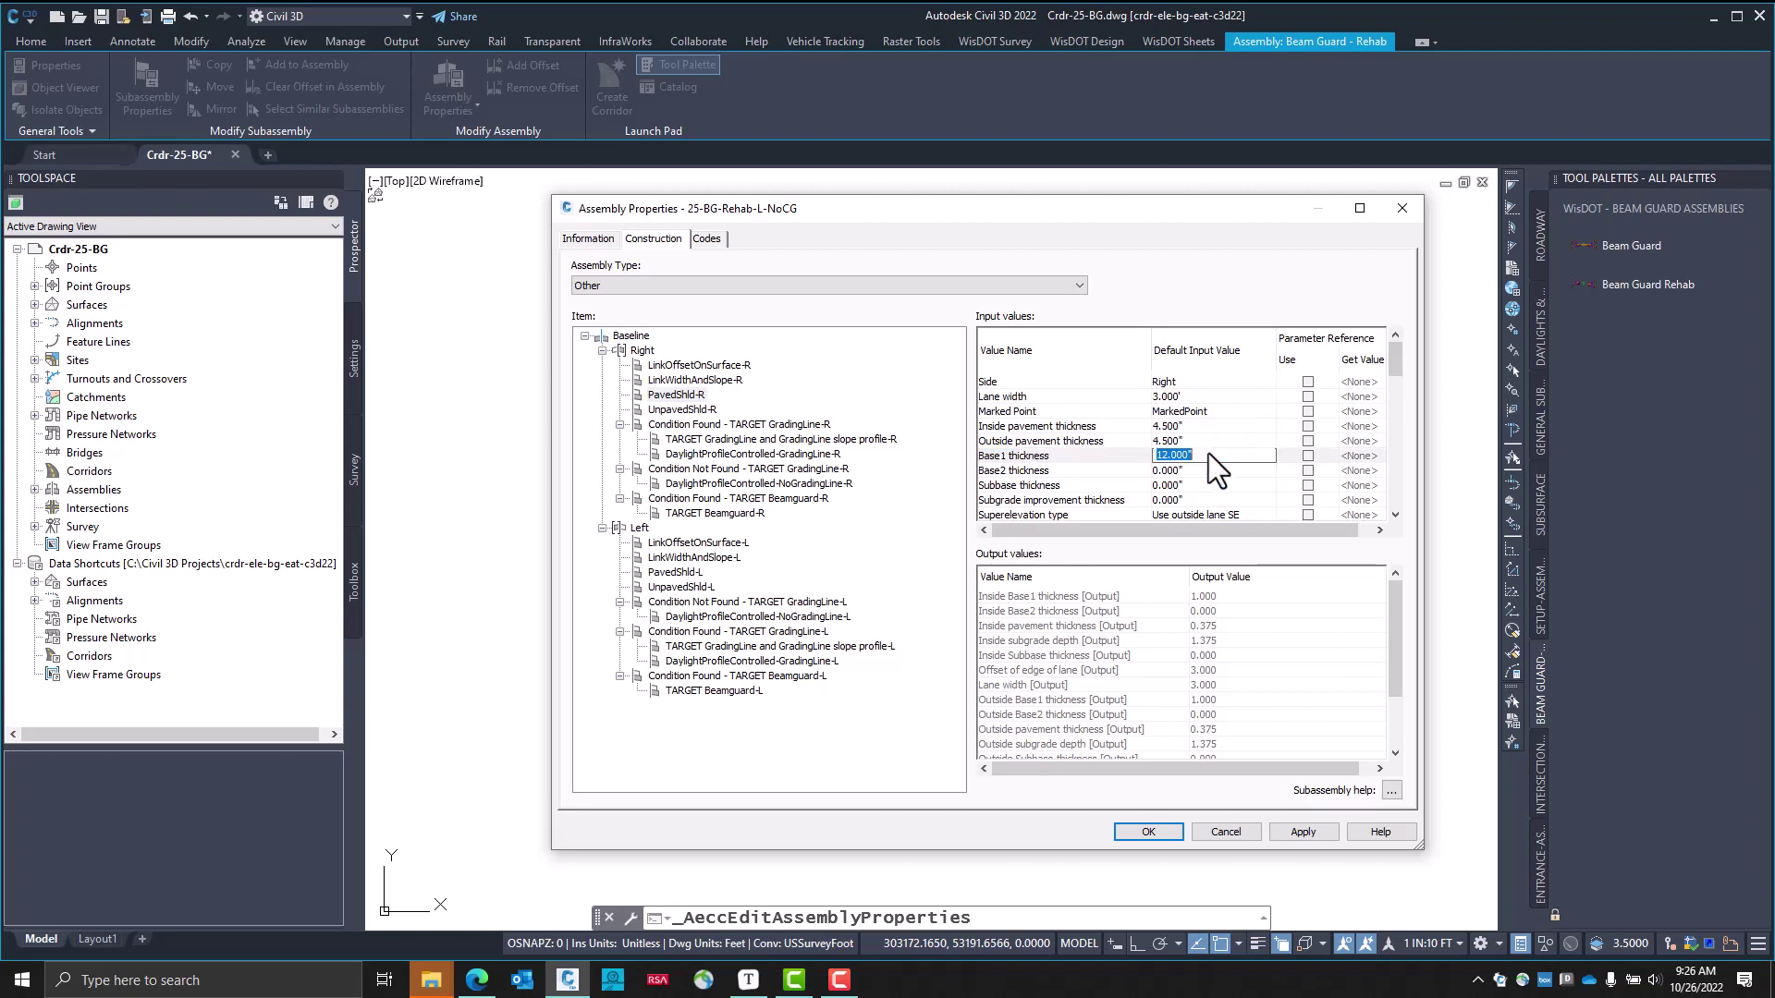
scroll(1205, 448, down, 3)
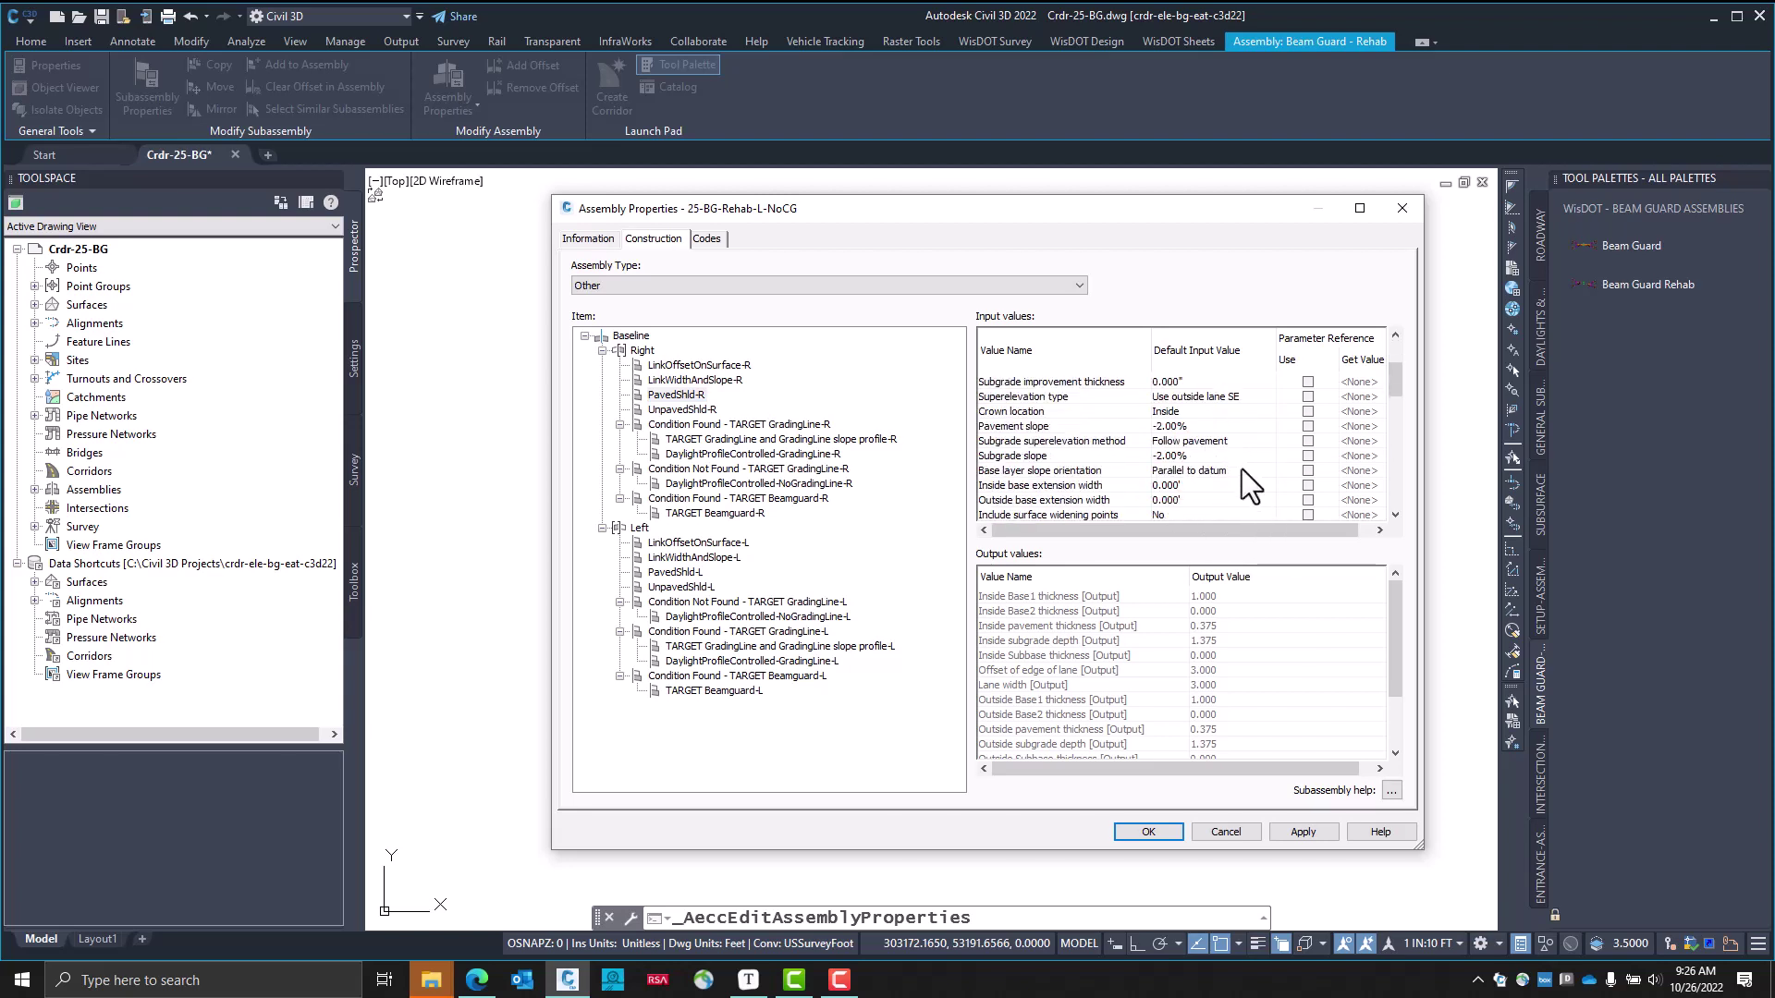
scroll(1235, 464, up, 1)
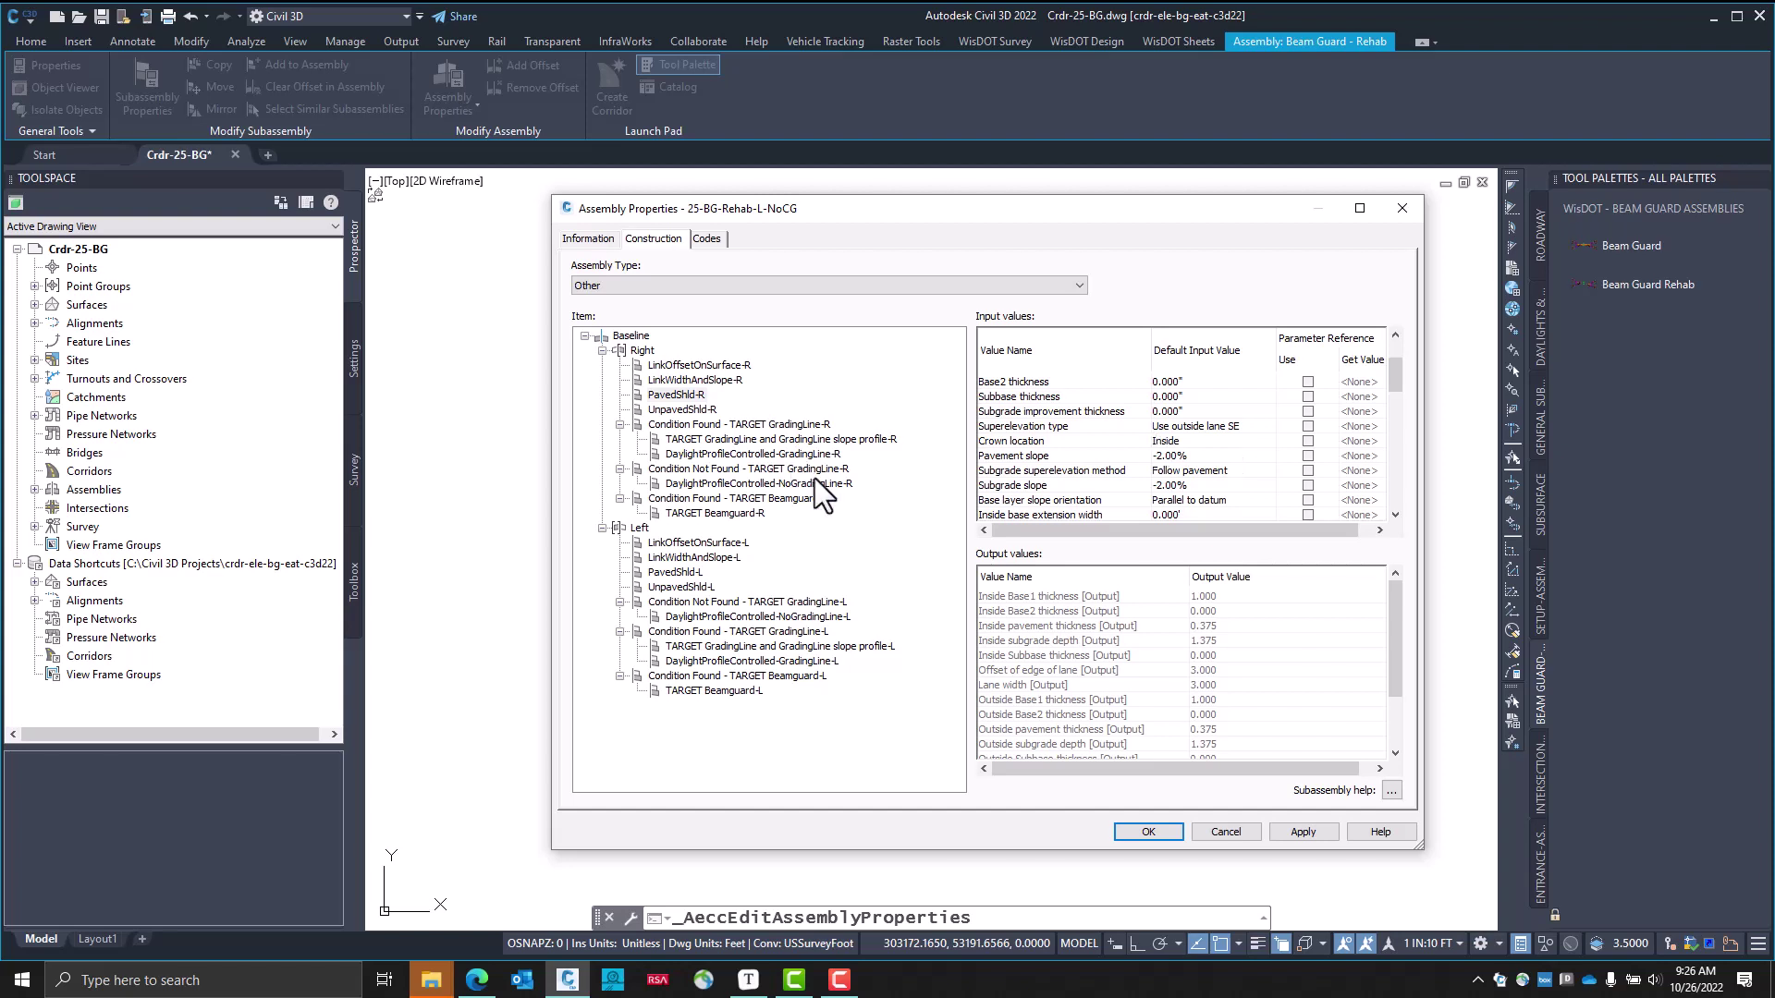
click(684, 409)
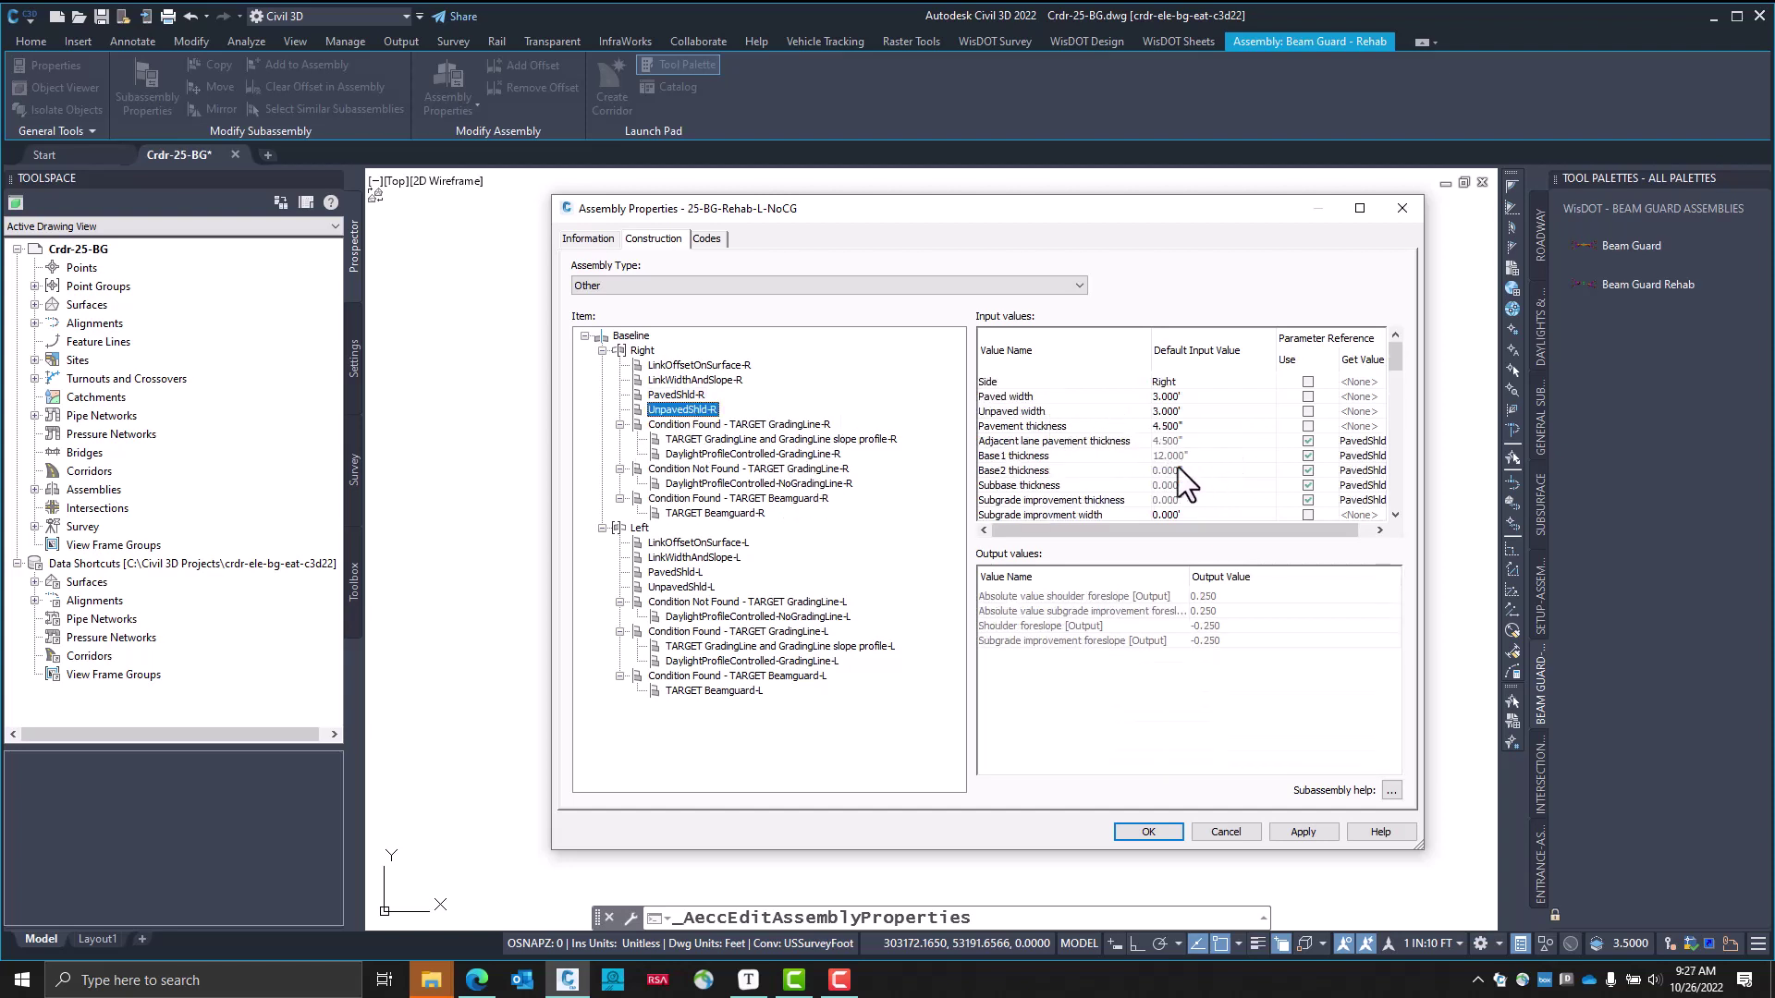
click(684, 410)
click(1300, 834)
click(686, 395)
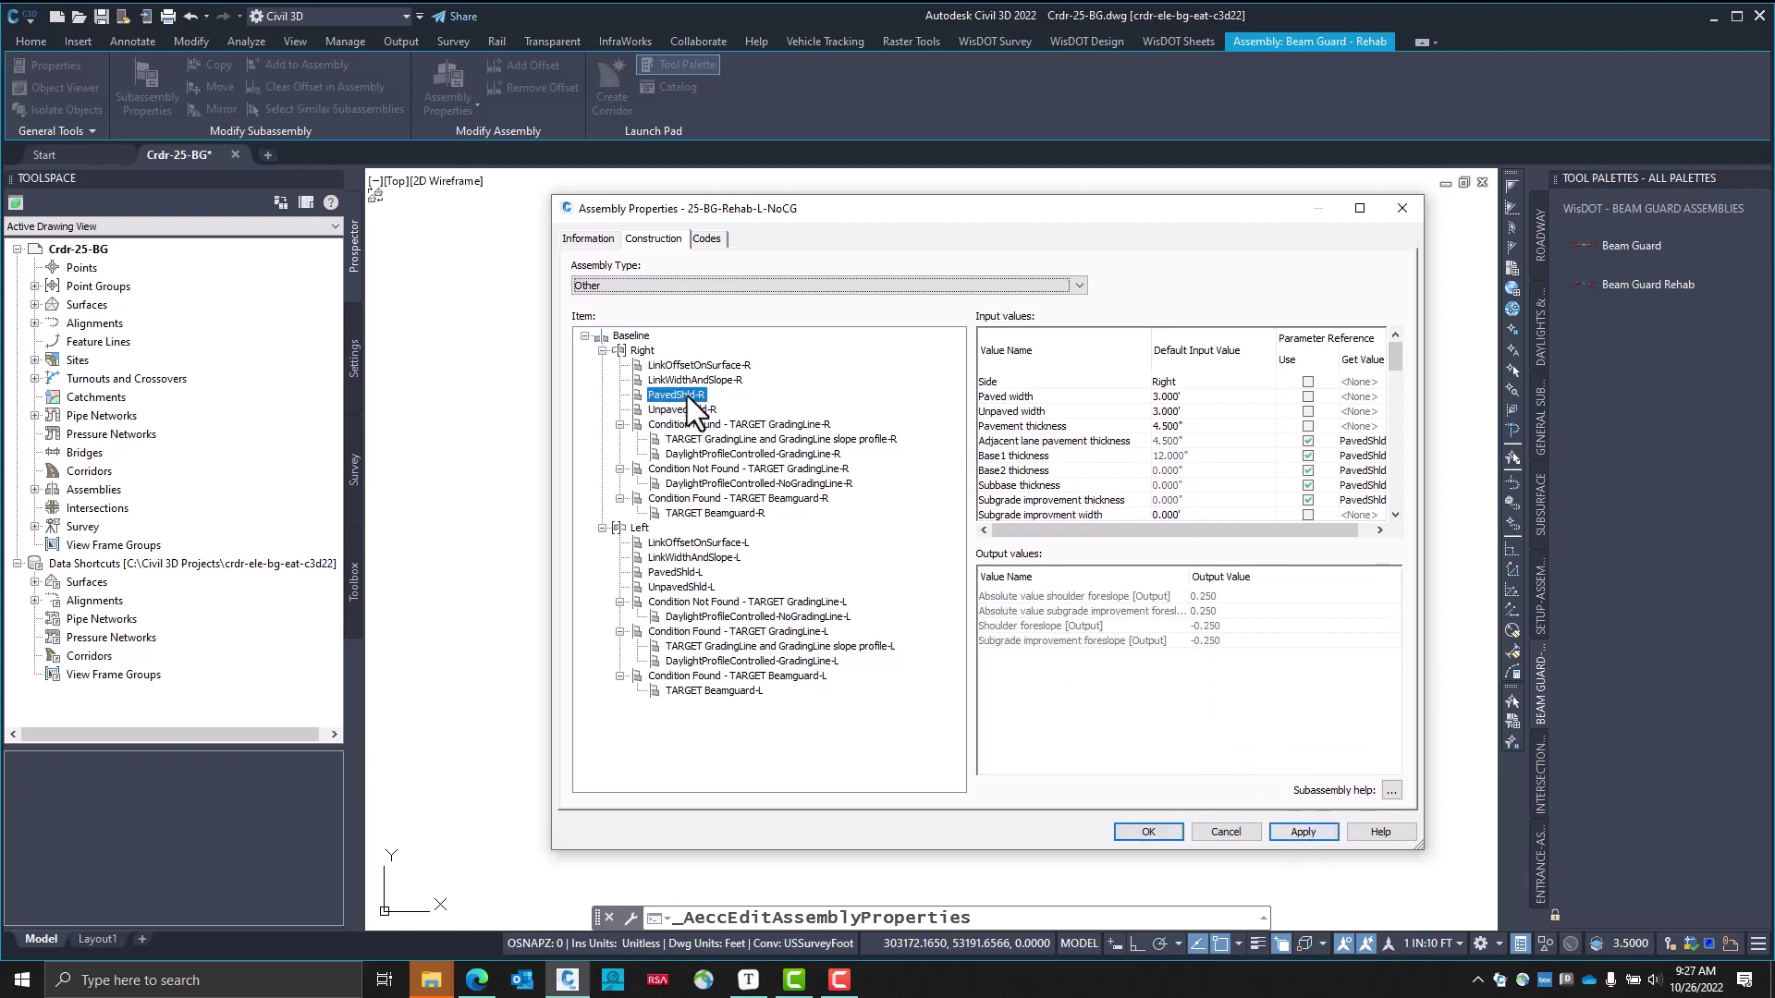
click(691, 410)
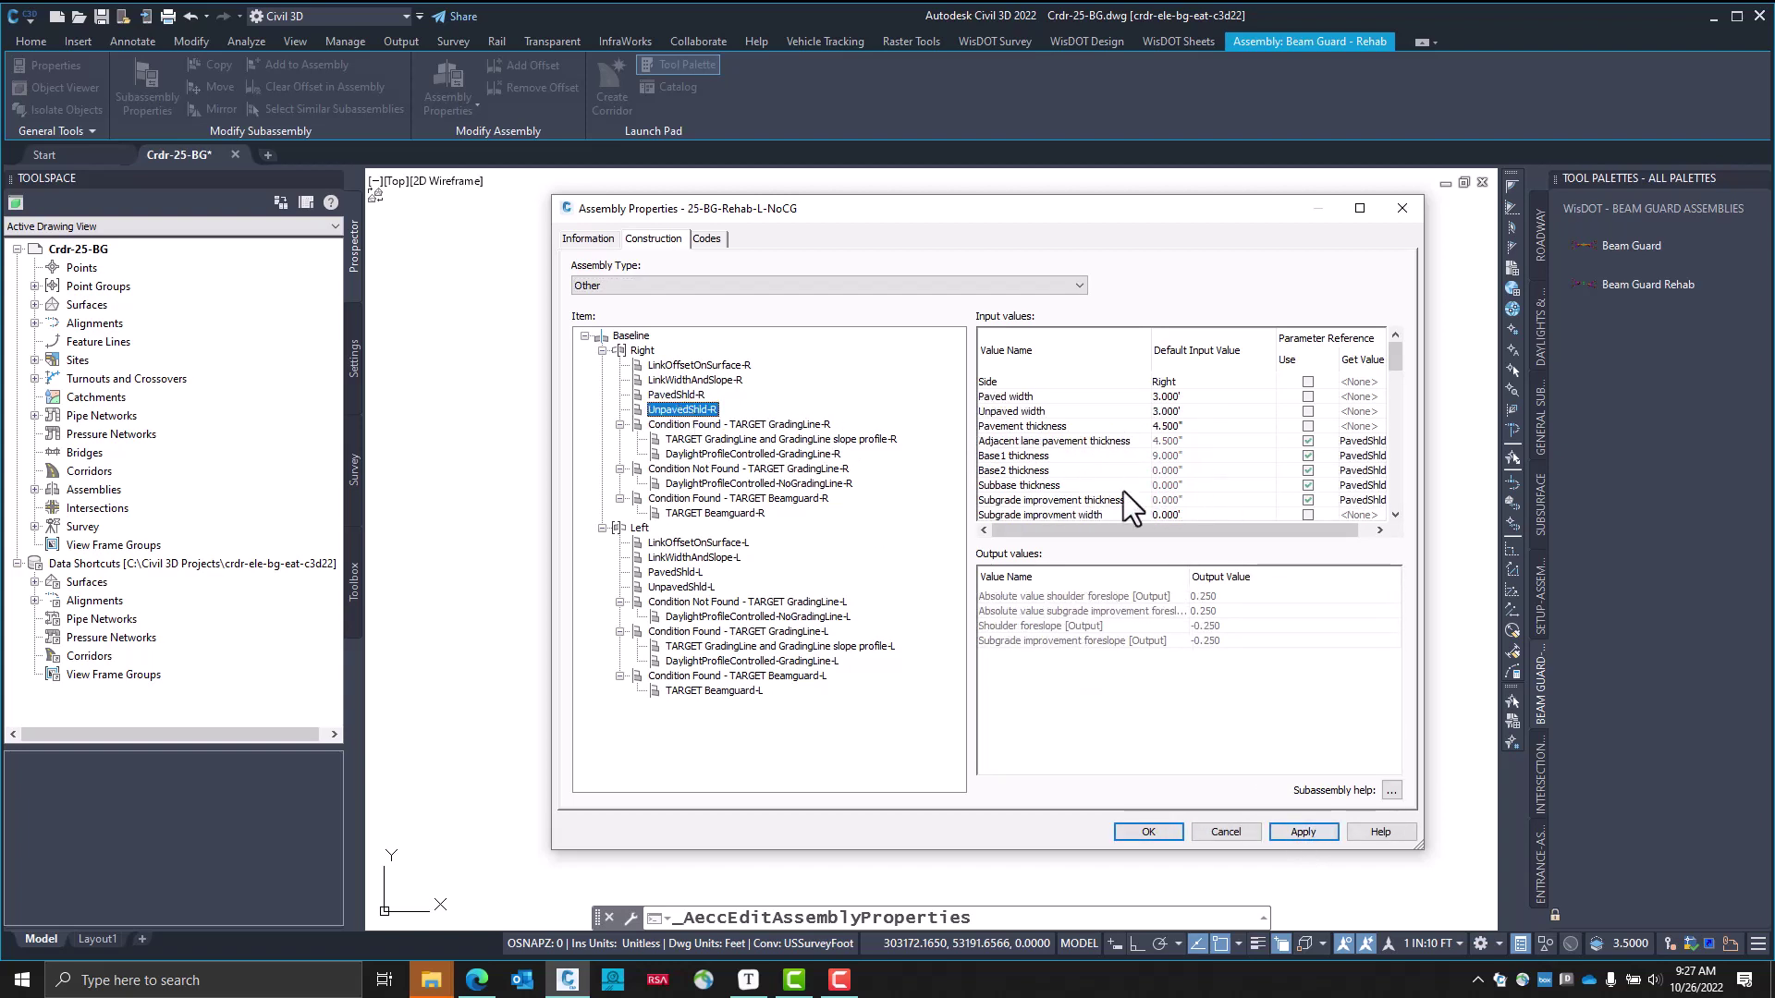
Set the paved shoulder superelevation type of UnpavedShld-R to Use outside shoulder SE
scroll(1115, 473, down, 3)
scroll(1196, 479, down, 2)
scroll(1192, 474, up, 2)
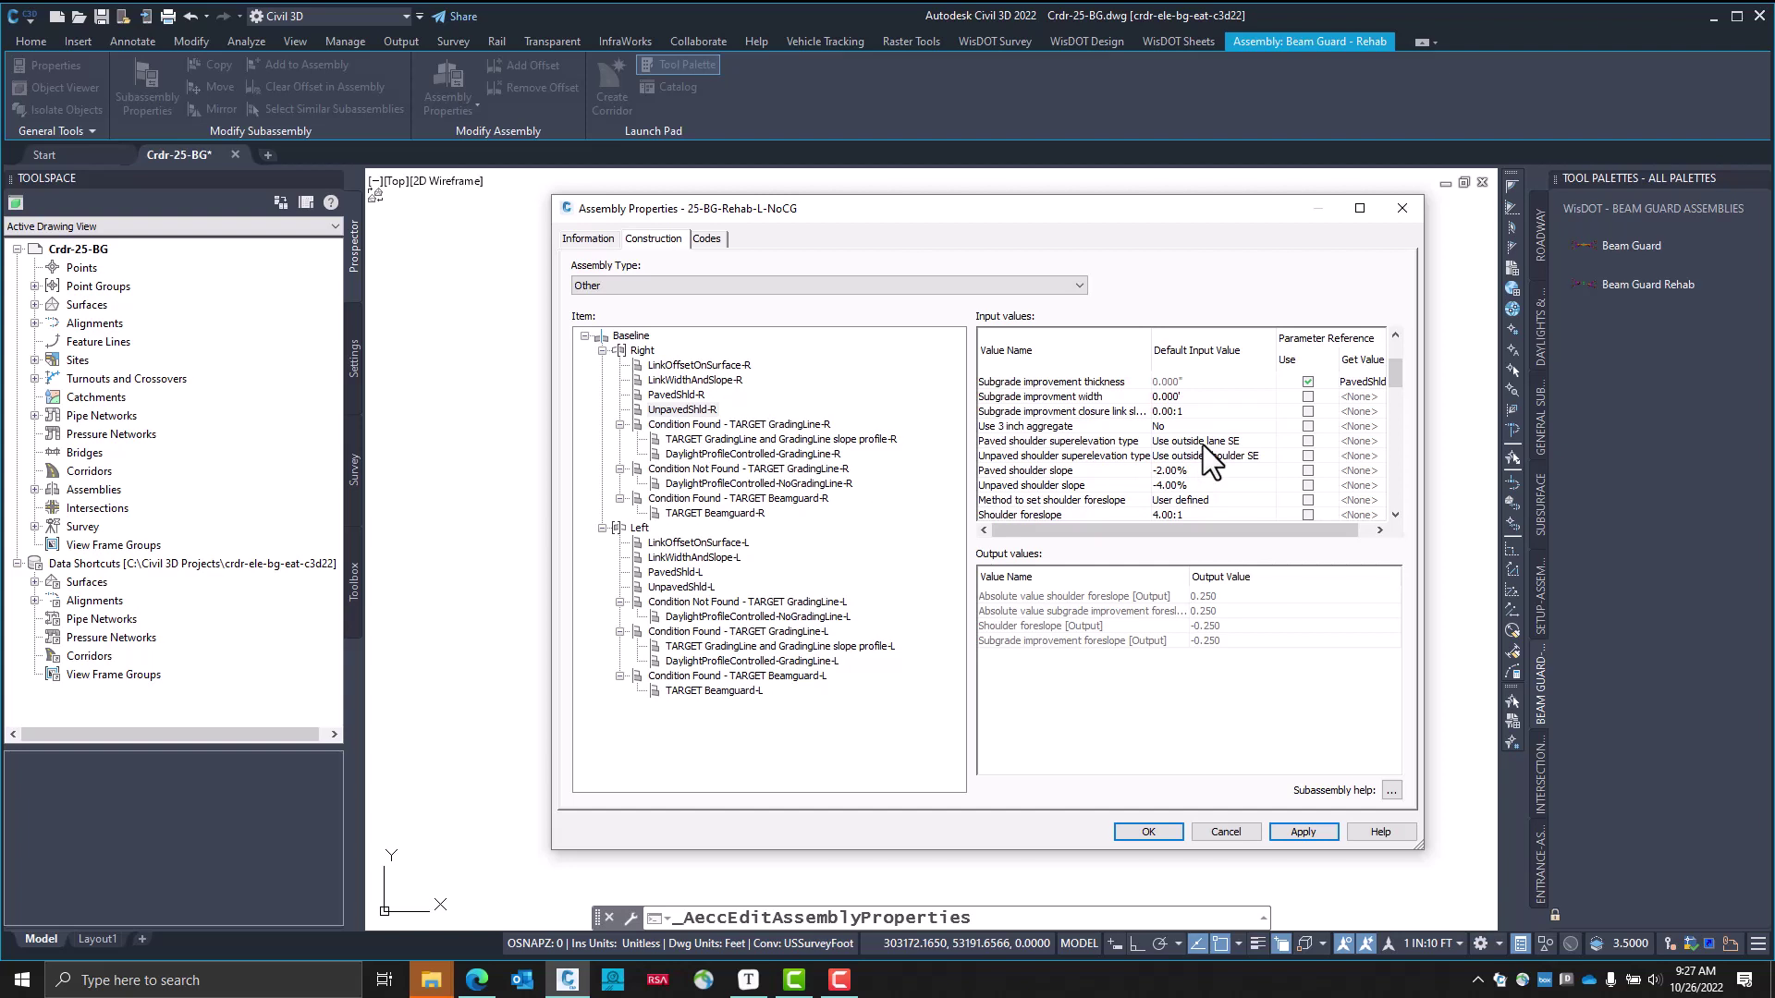
double_click(1202, 446)
click(958, 521)
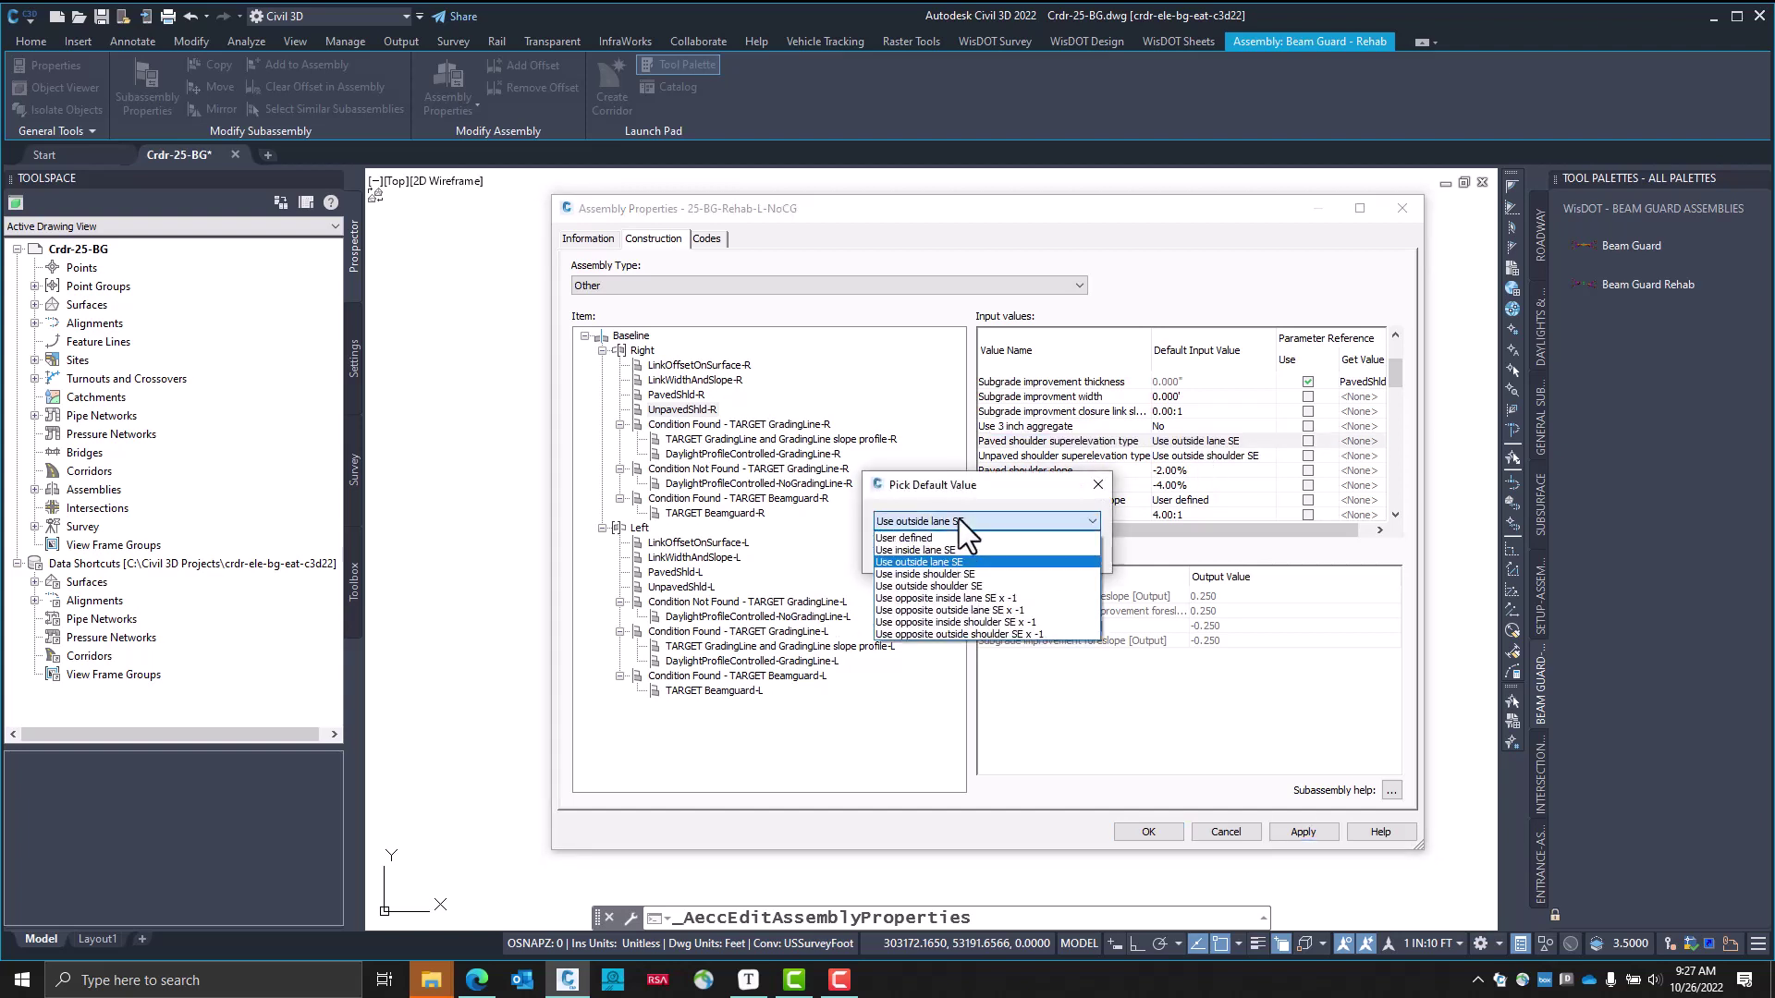
click(954, 586)
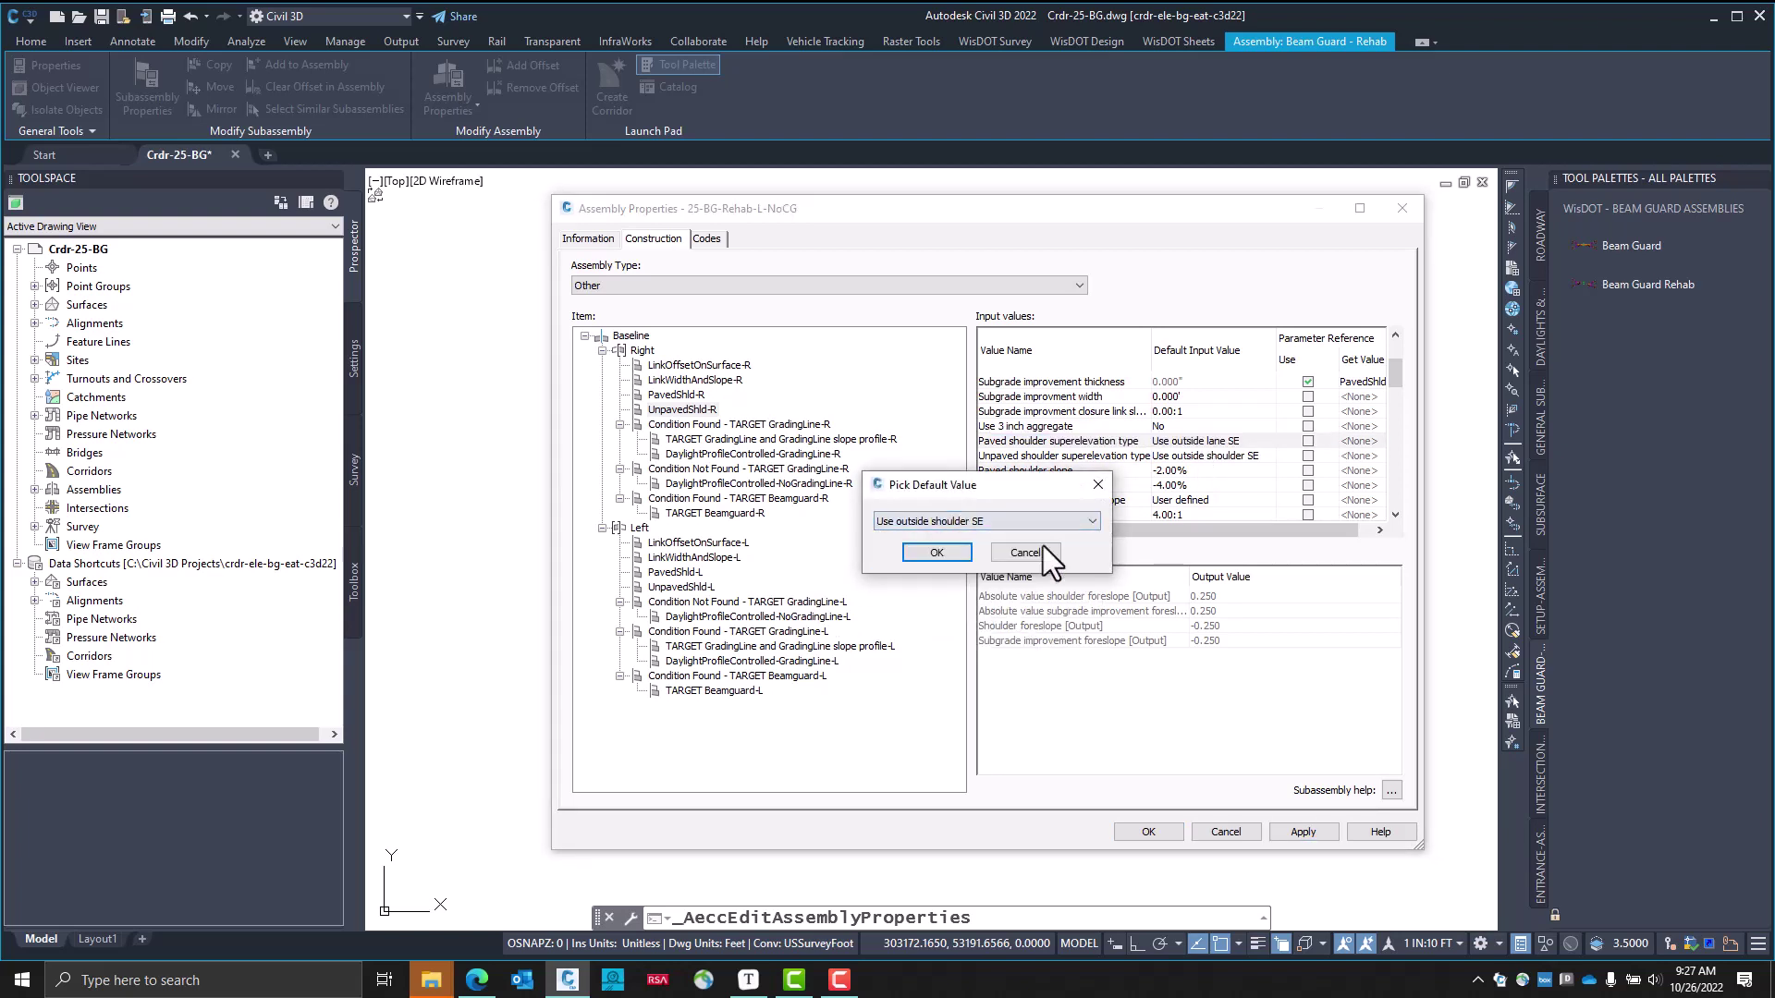
click(946, 555)
Set the unpaved shoulder superelevation type of UnpavedShld-R to User defined and its unpaved shoulder slope to -10%
double_click(1179, 453)
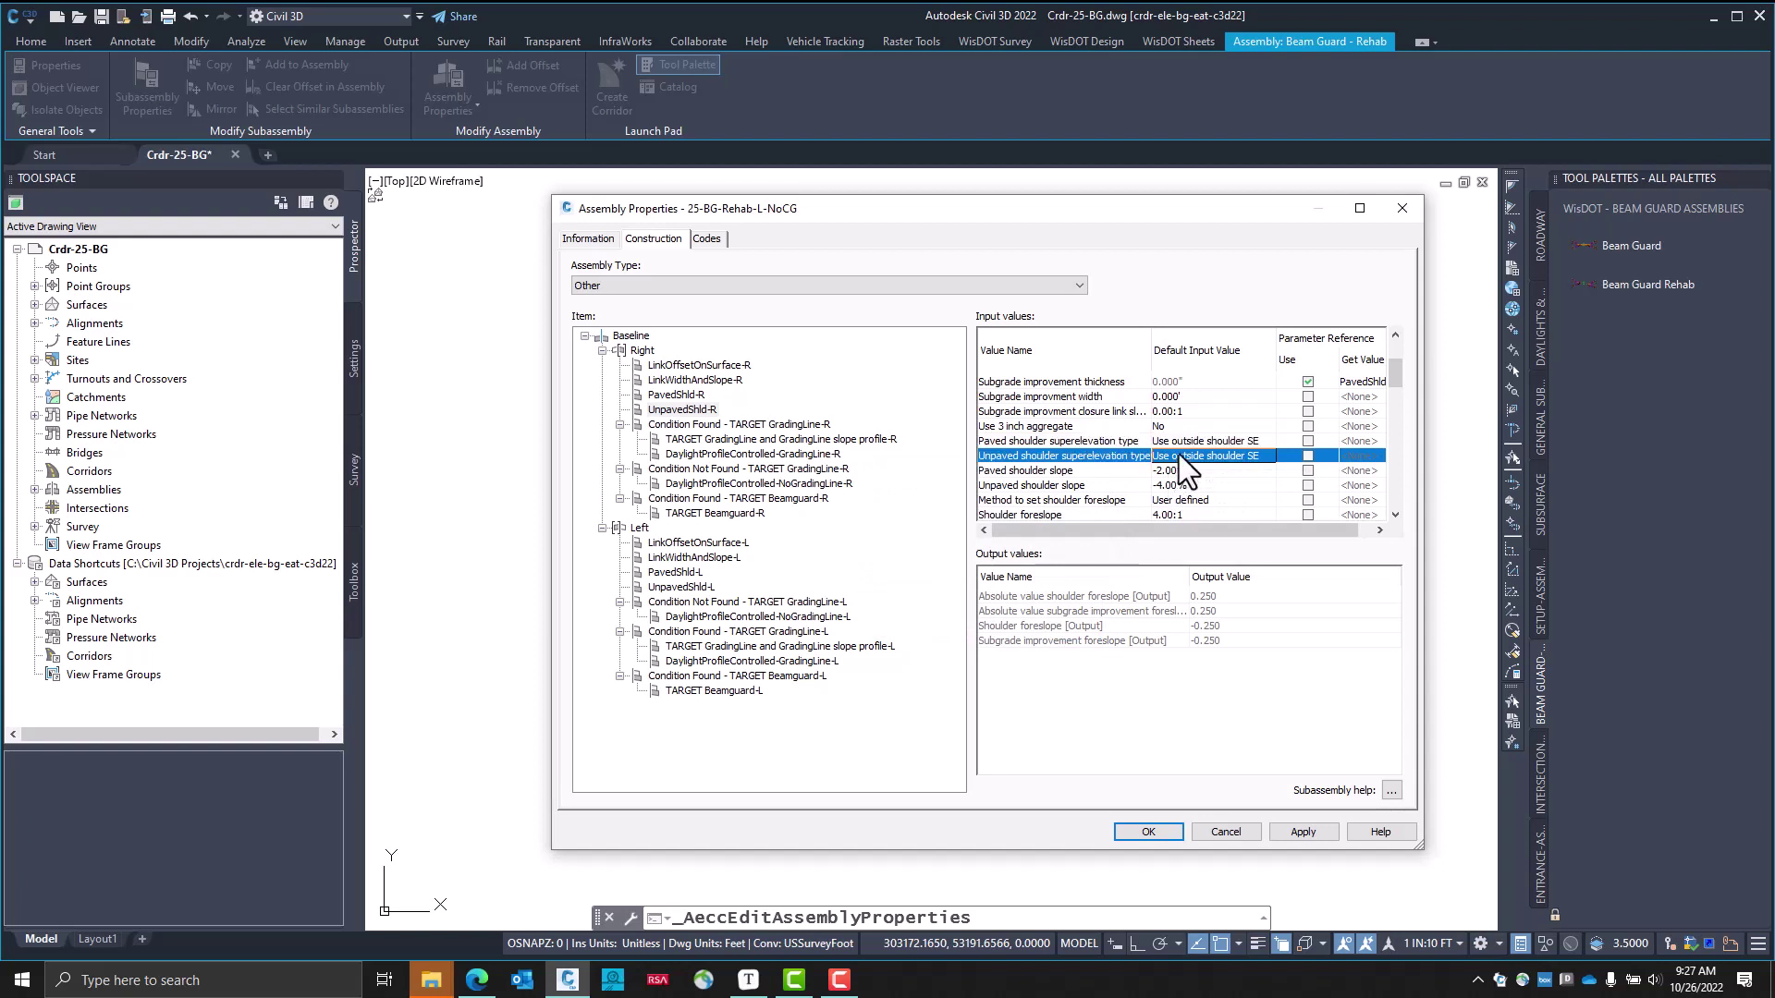
click(1007, 522)
click(925, 533)
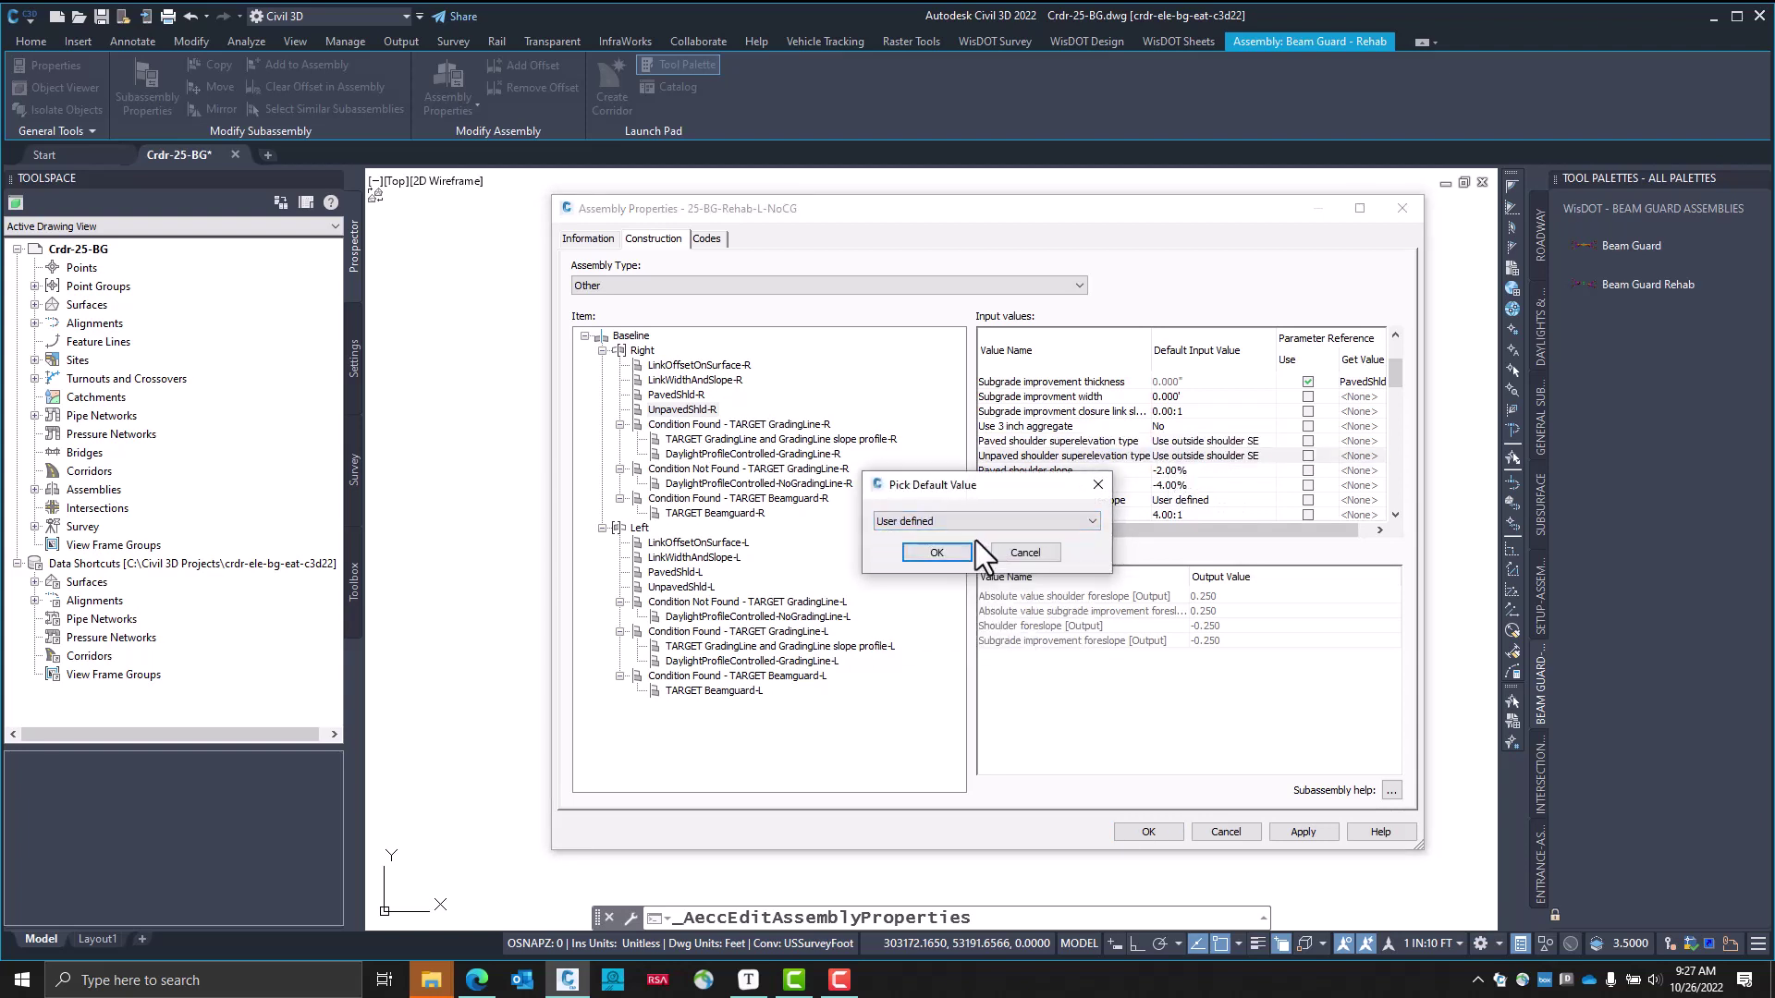
click(945, 554)
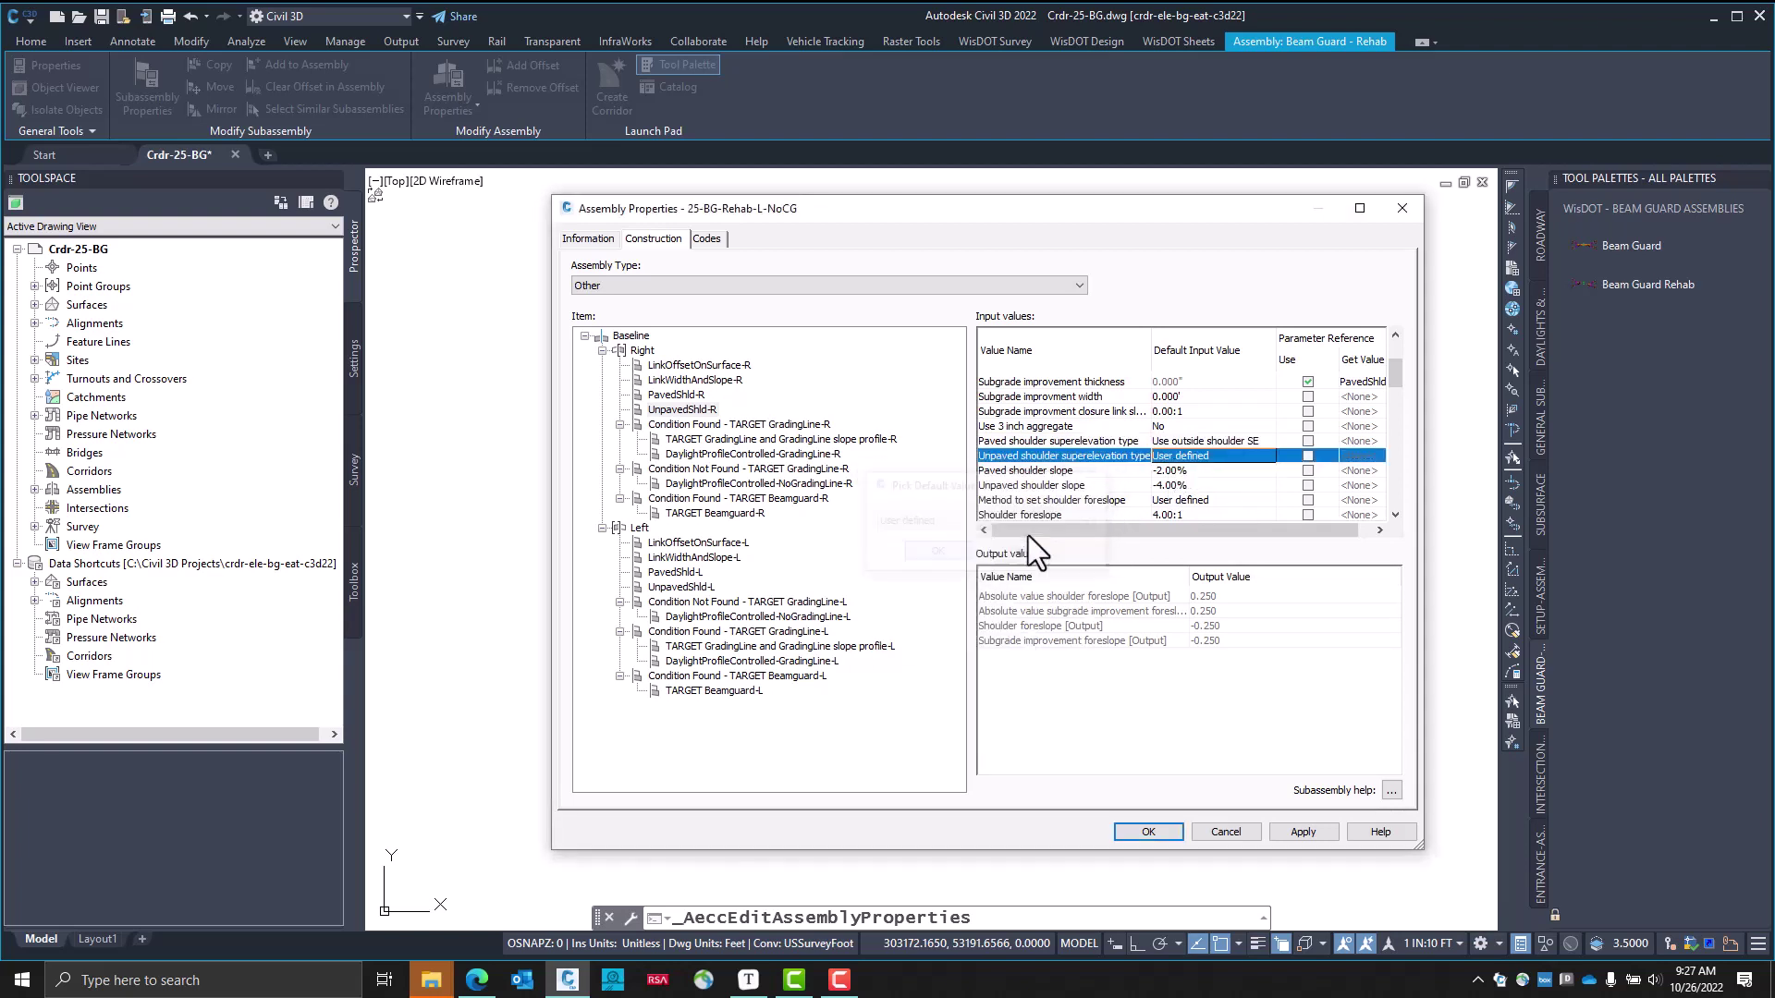
double_click(1167, 486)
text(-10)
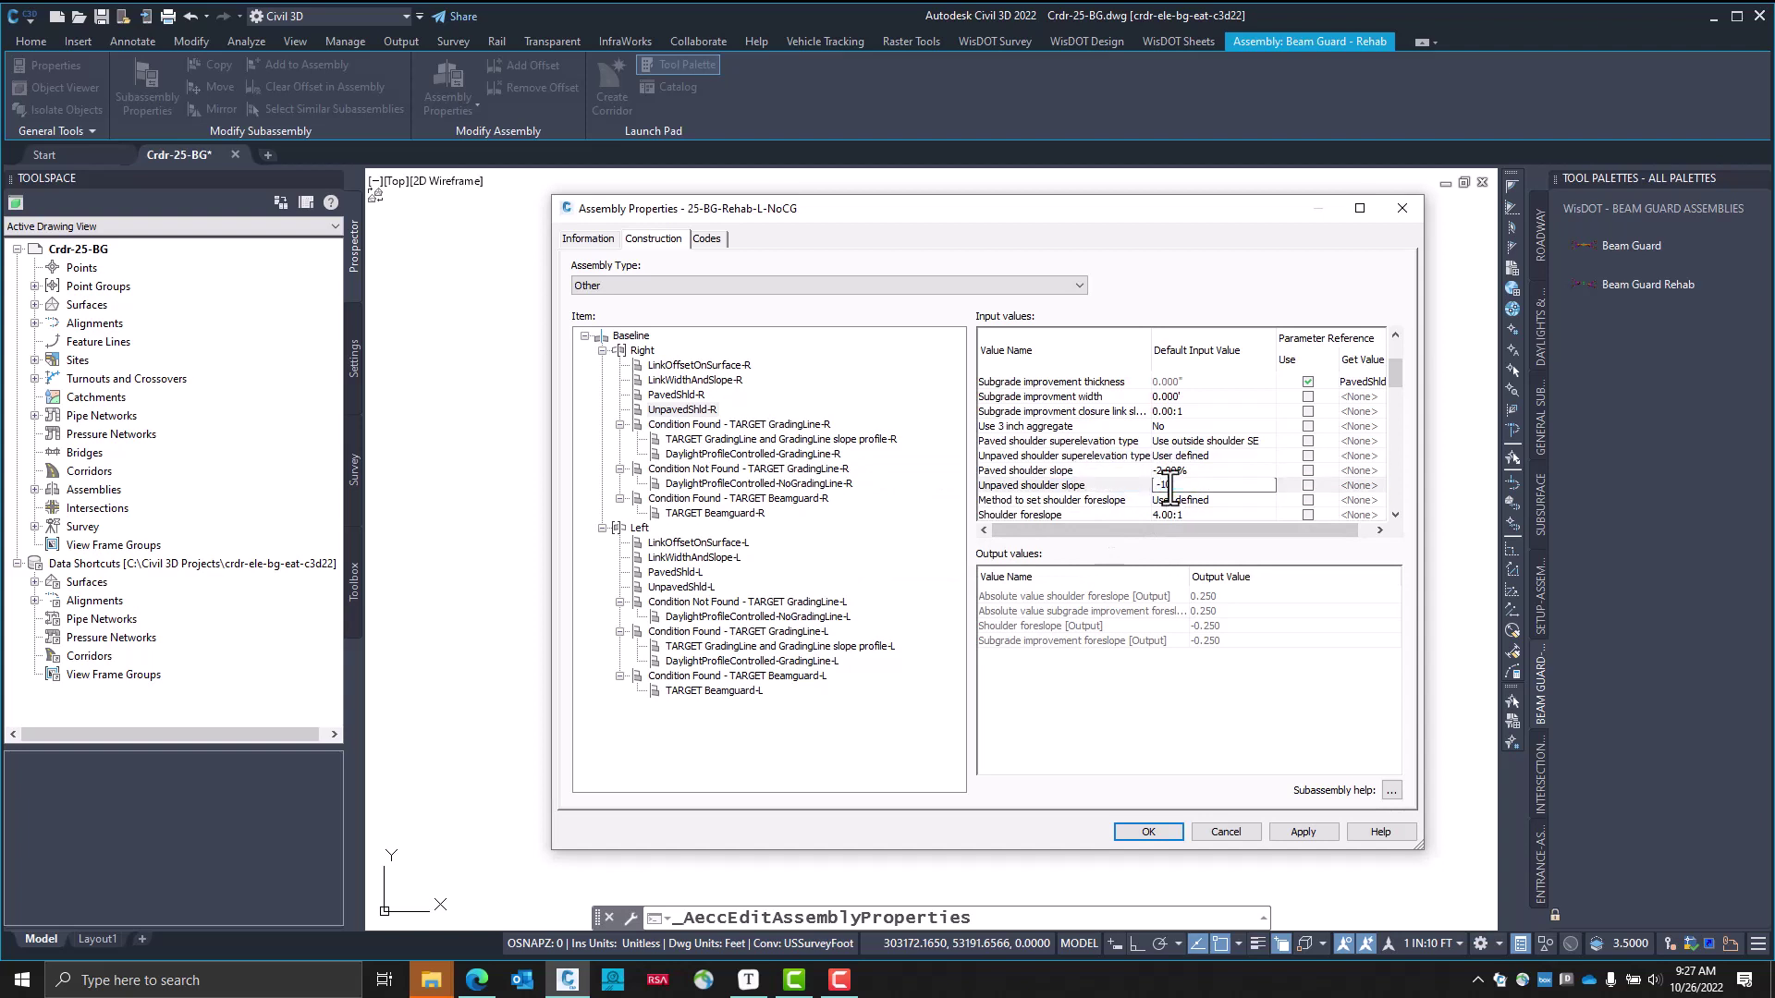
key(Return)
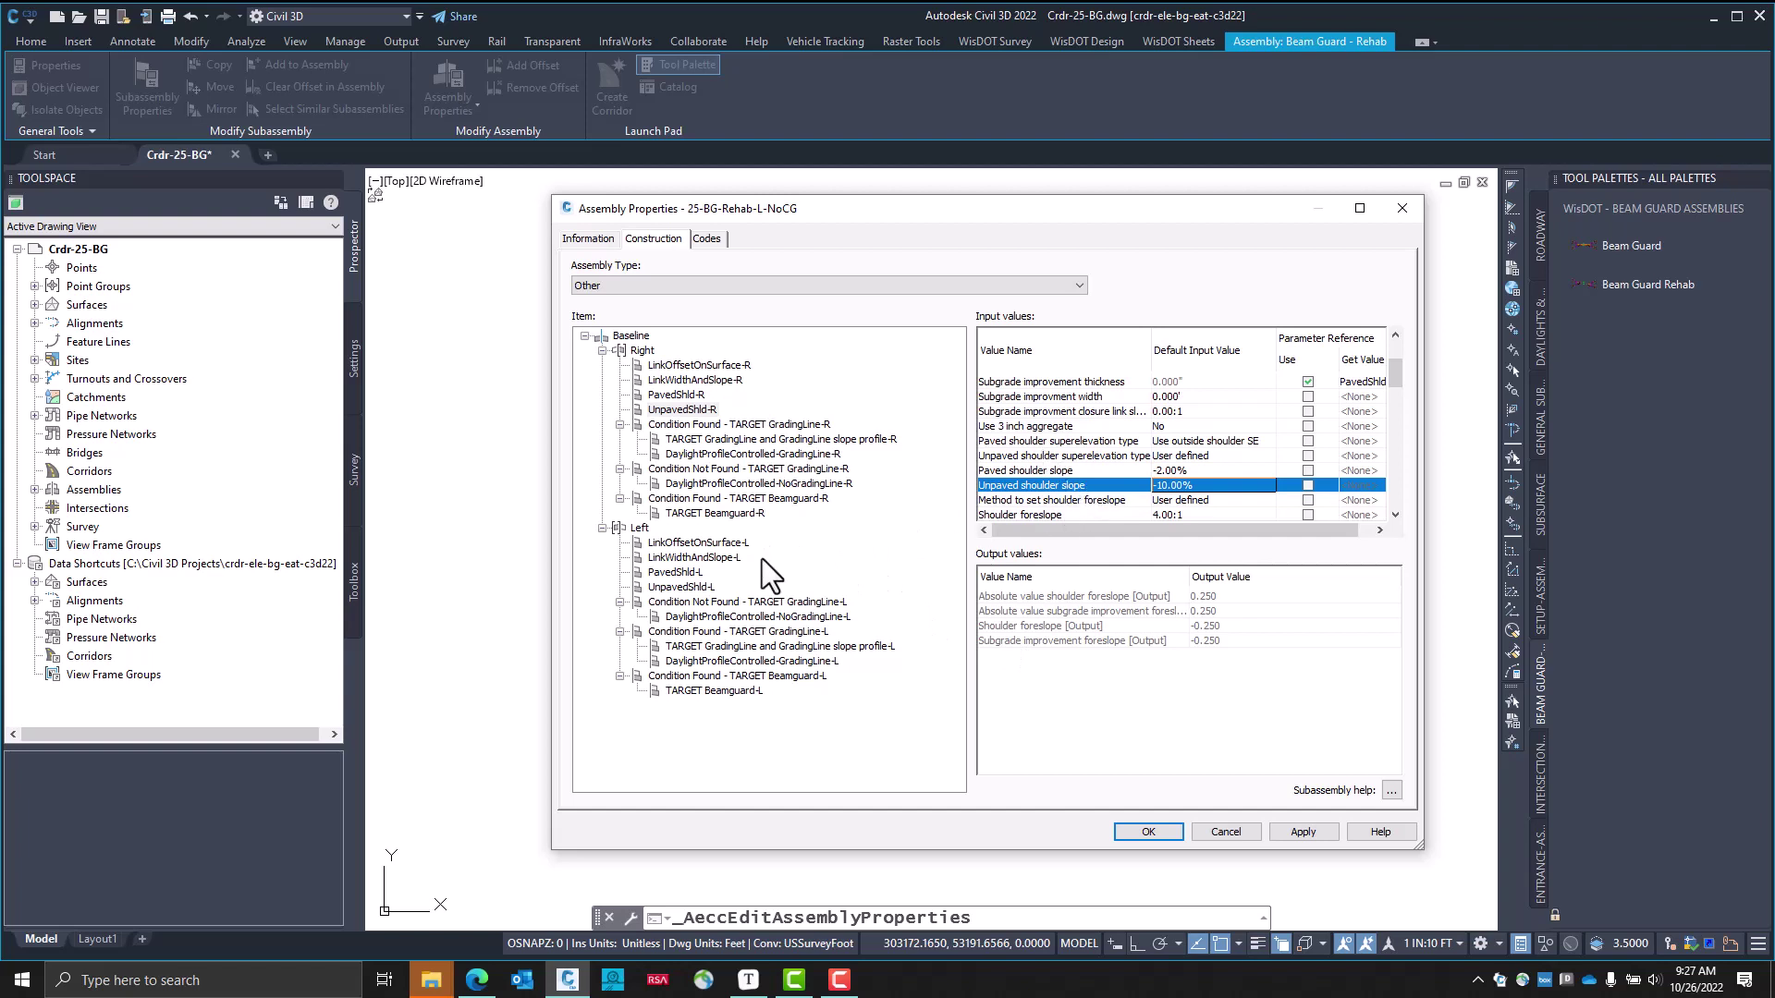
Set the Base1 thickness of PavedShld-L to 9 inches
click(678, 574)
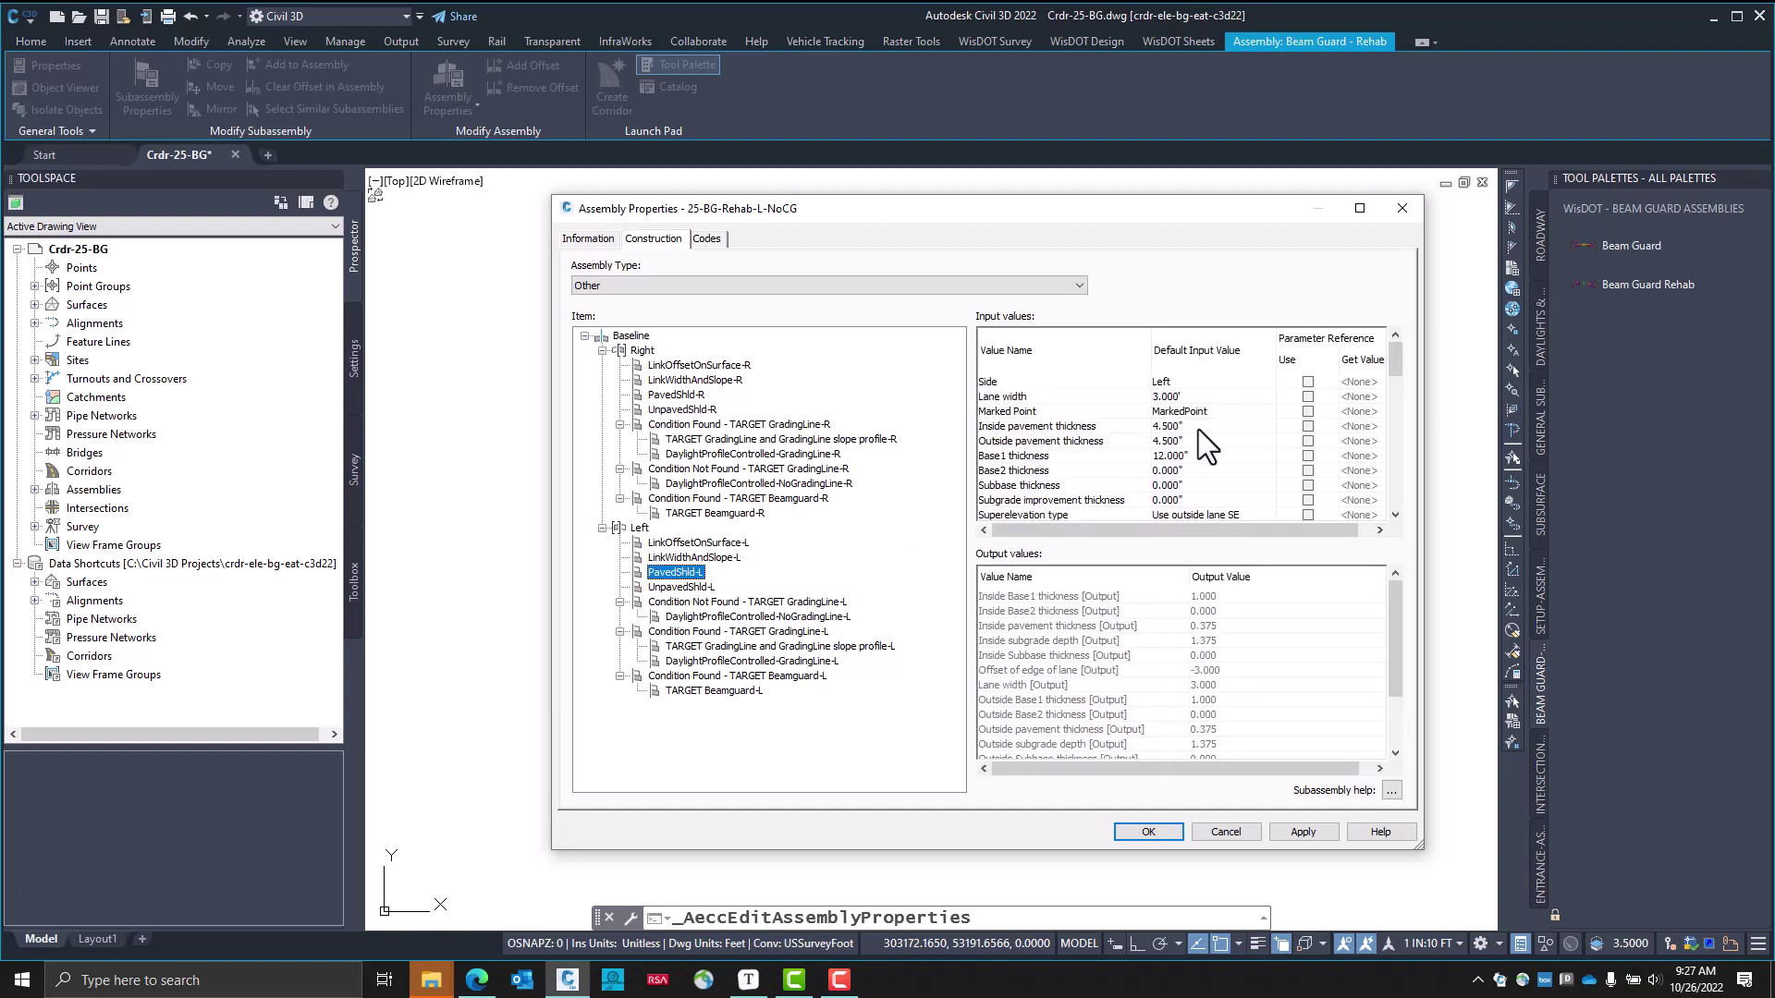
double_click(1196, 457)
text(9)
key(Return)
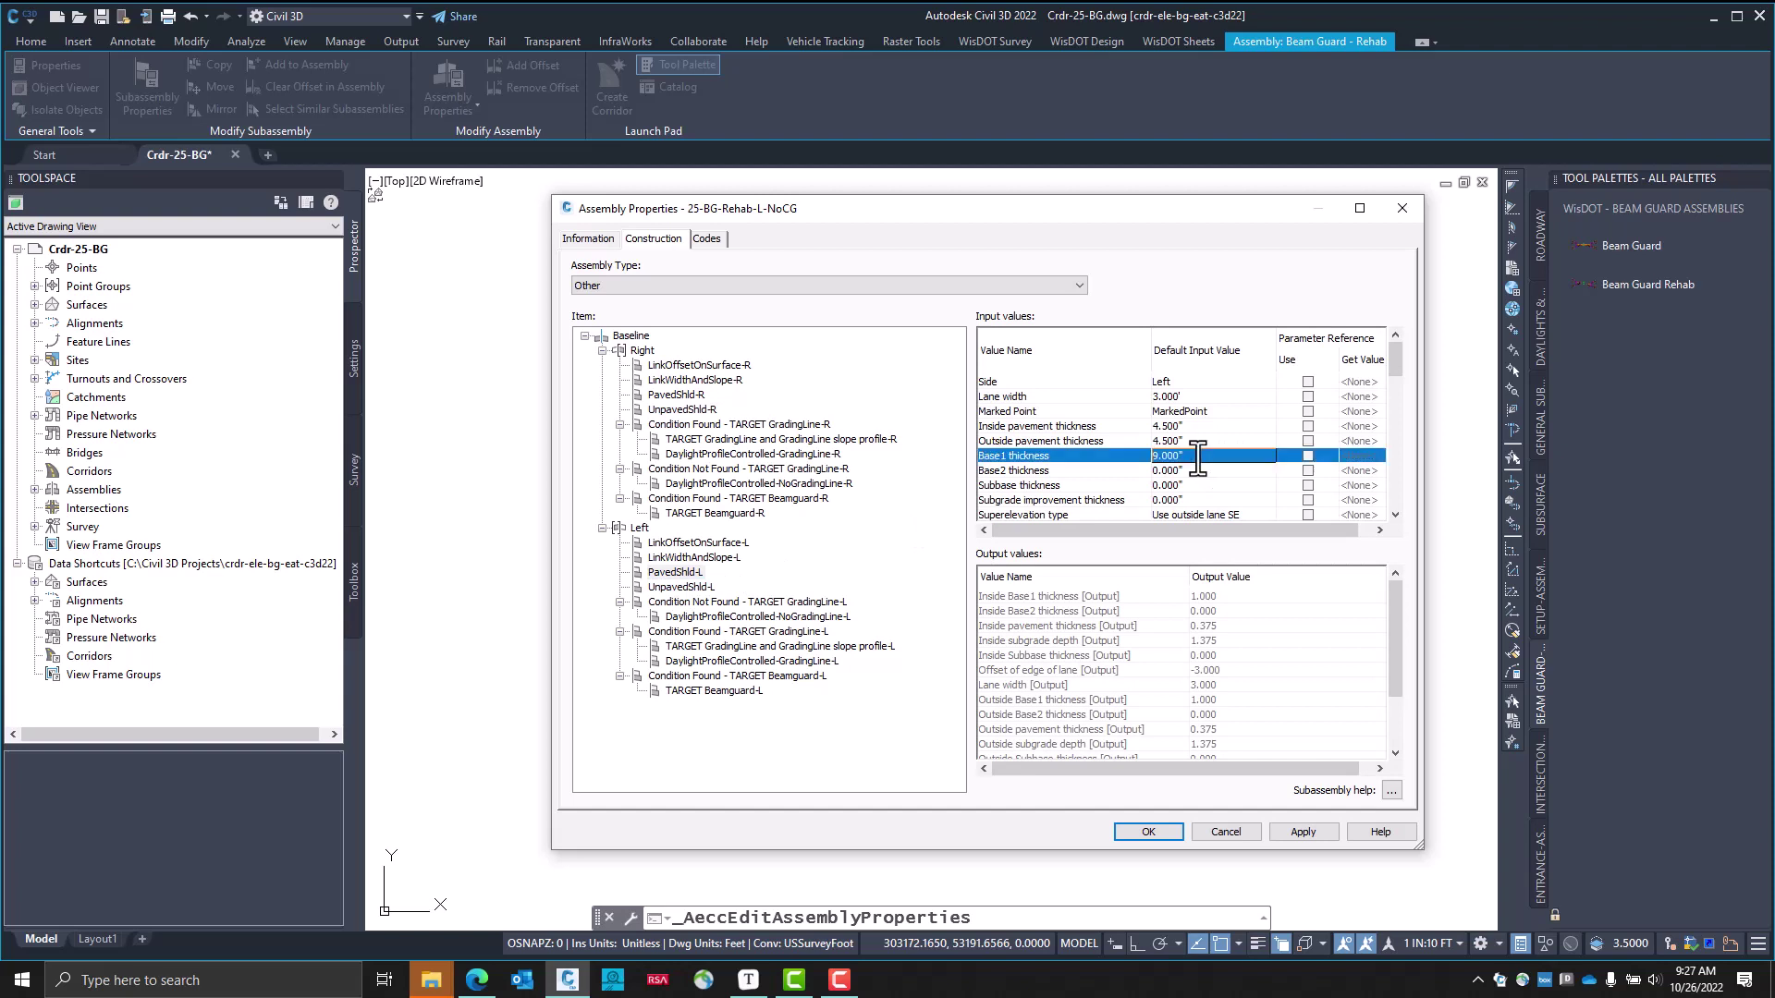
Set the paved shoulder superelevation type of UnpavedShld-L to Use outside shoulder SE
click(676, 587)
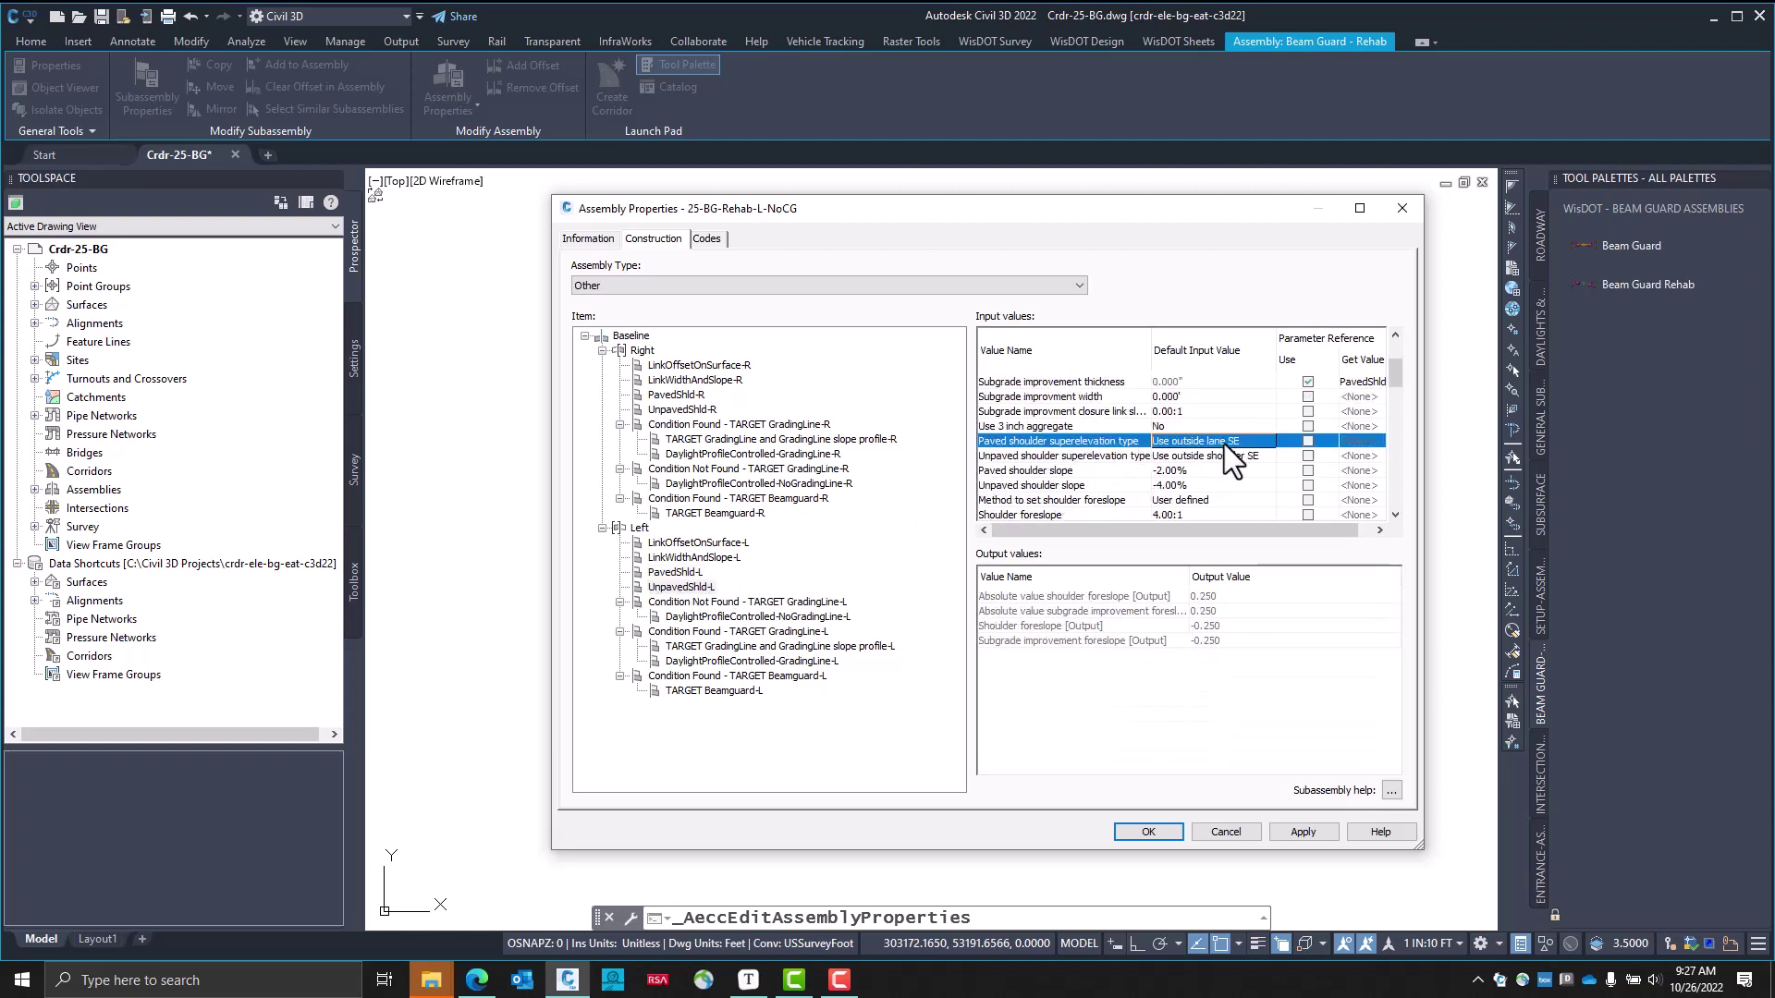
double_click(1224, 443)
click(1069, 521)
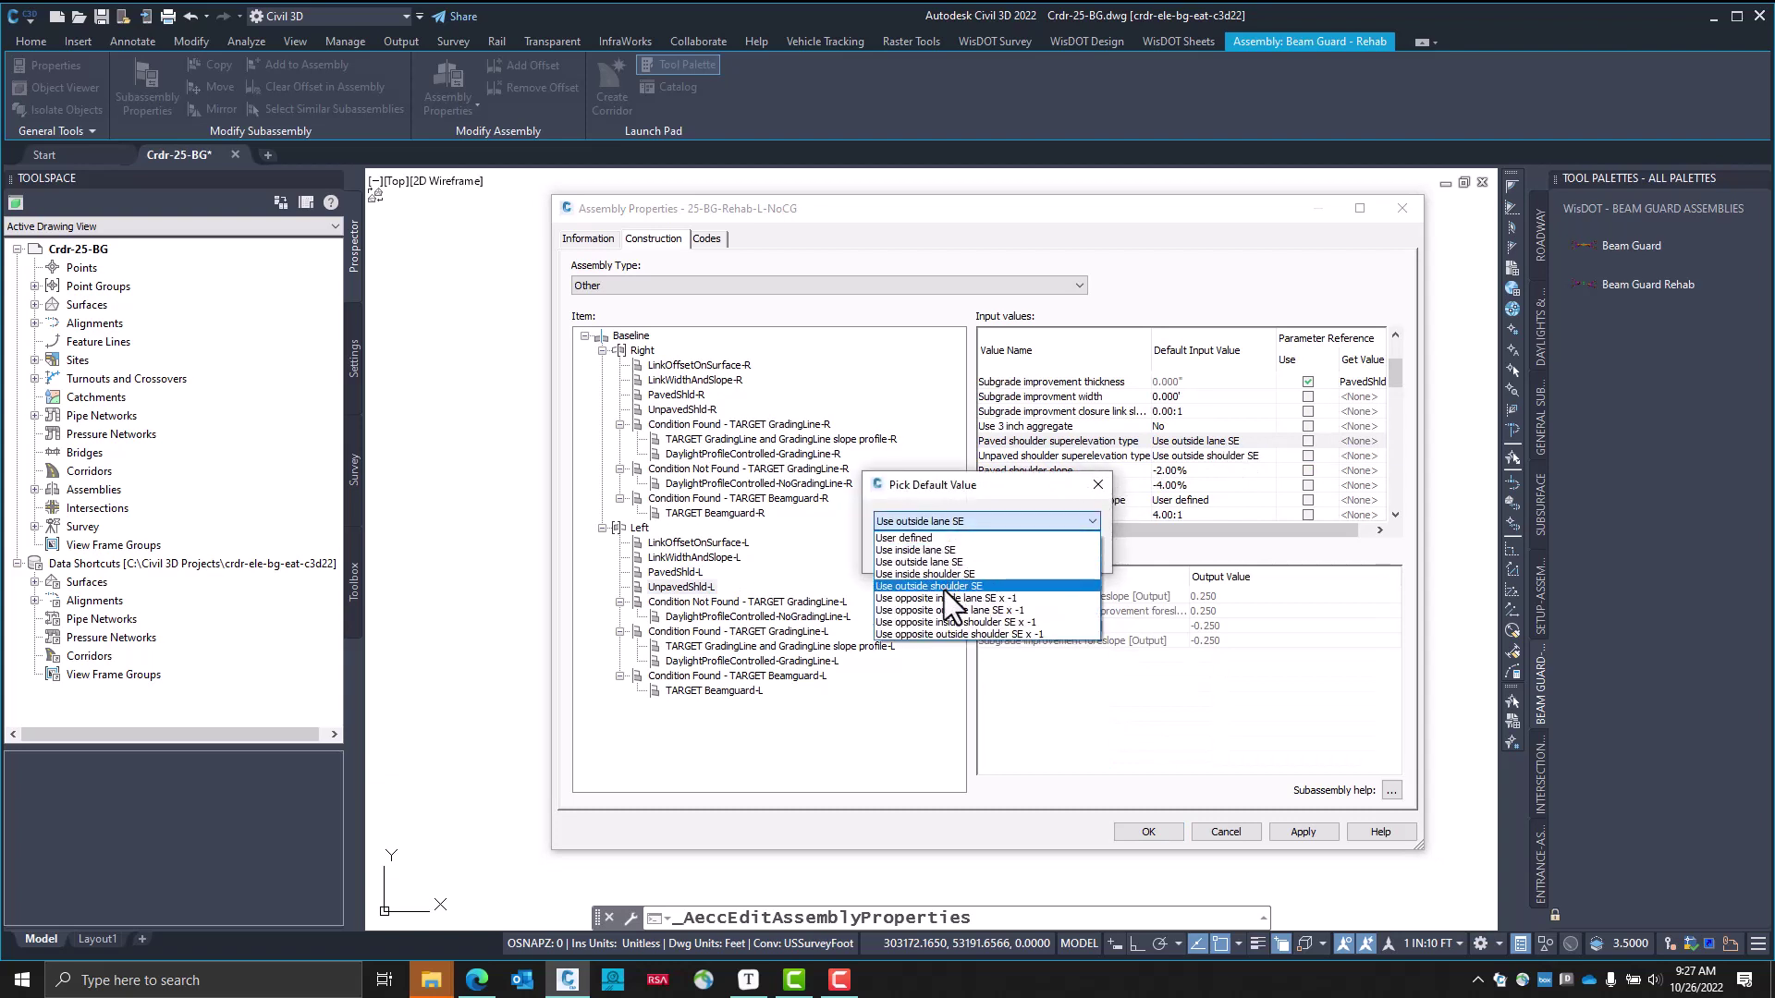
click(945, 590)
click(966, 551)
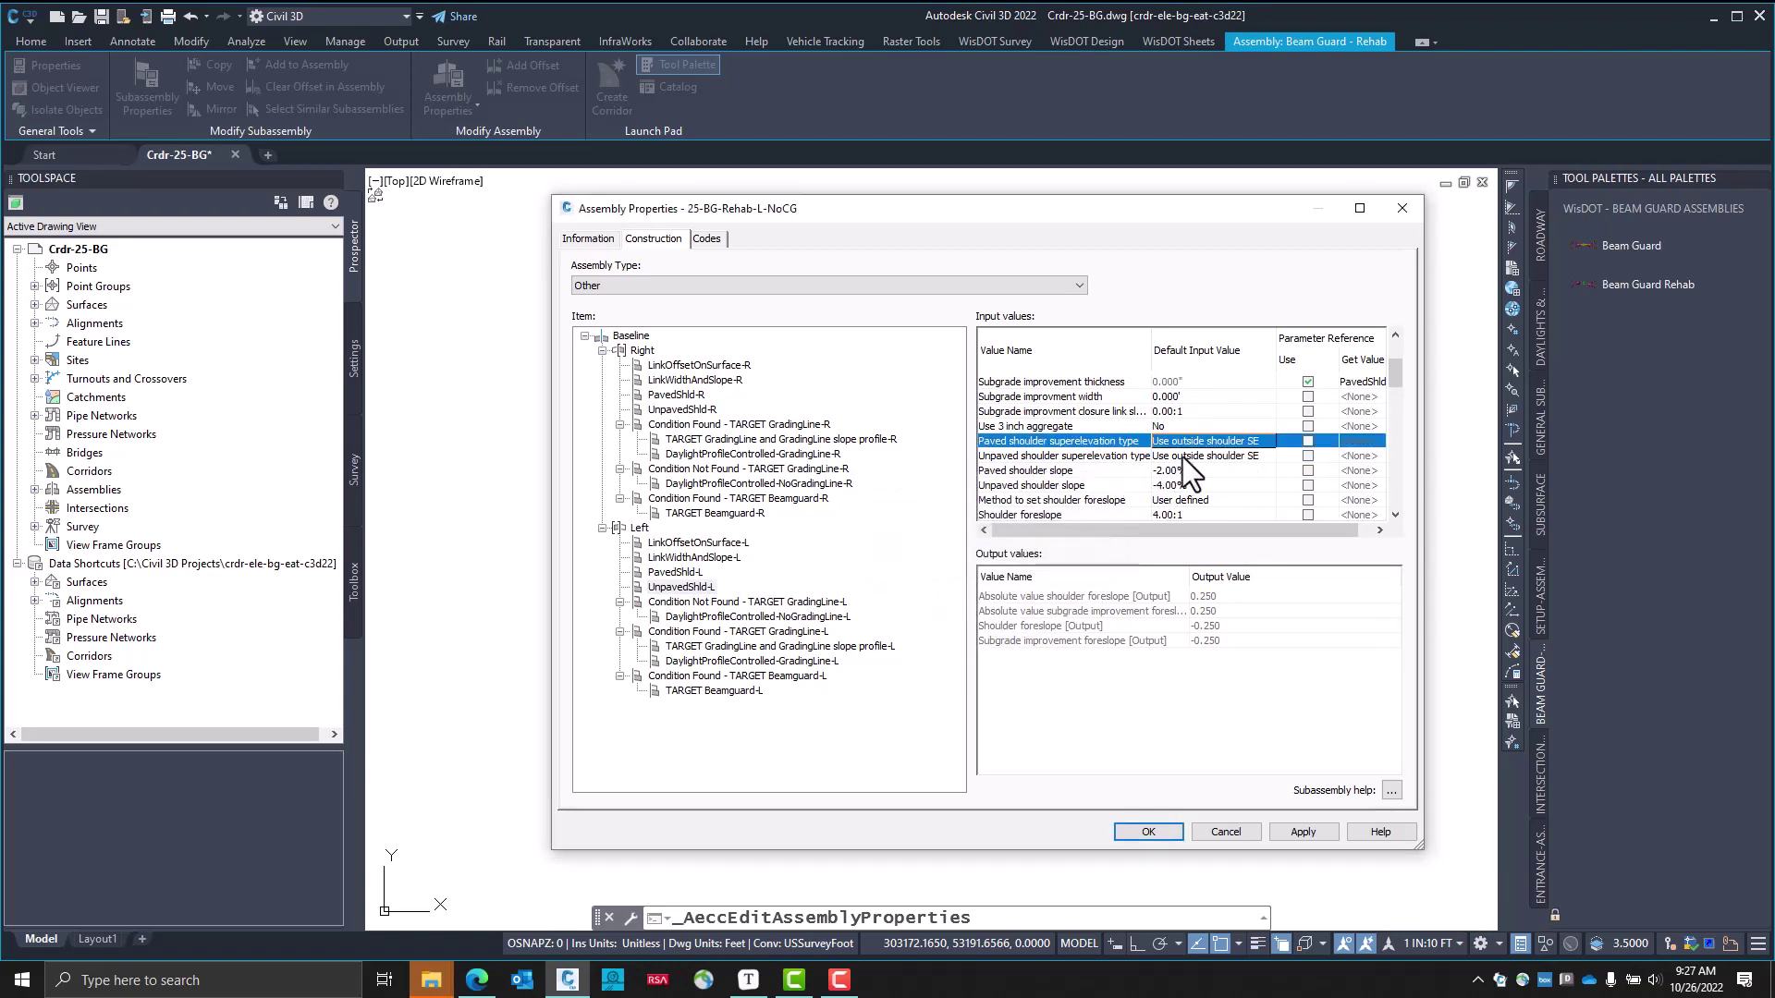
Set the unpaved shoulder superelevation type of UnpavedShld-L to User defined, its unpaved shoulder slope to -10%, and apply the changes
double_click(1184, 455)
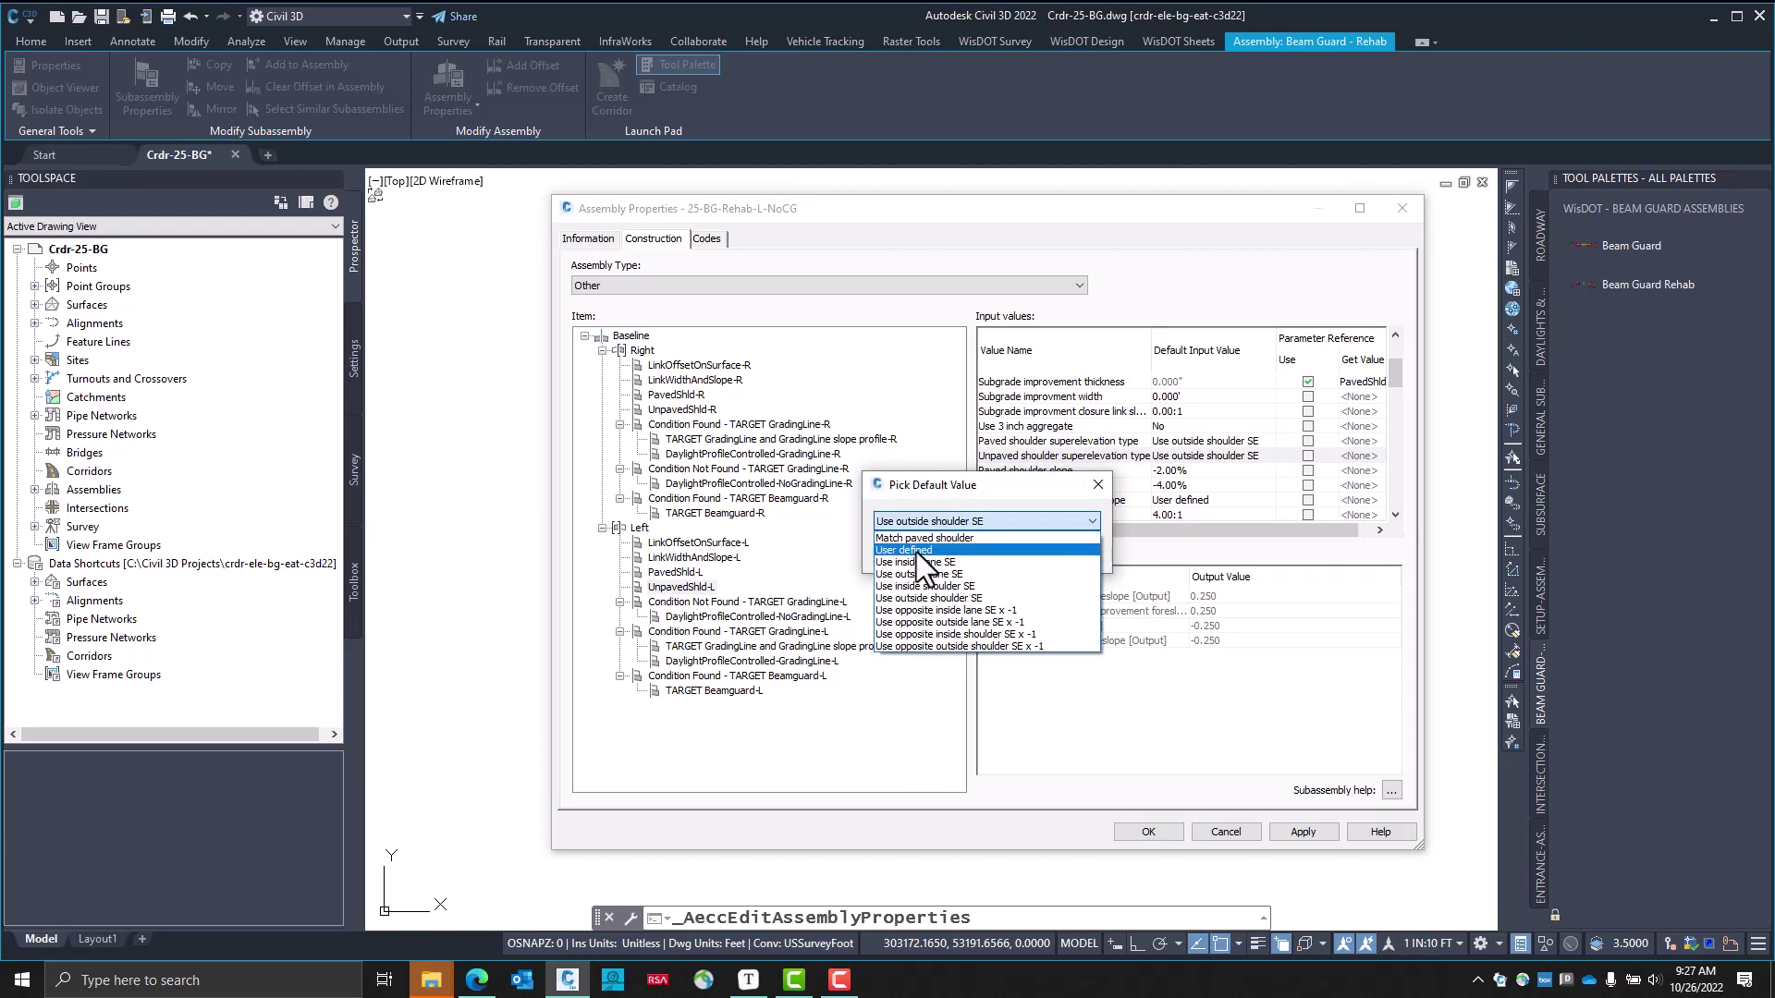
click(917, 550)
click(919, 558)
click(1174, 486)
click(1176, 486)
text(-10)
key(Return)
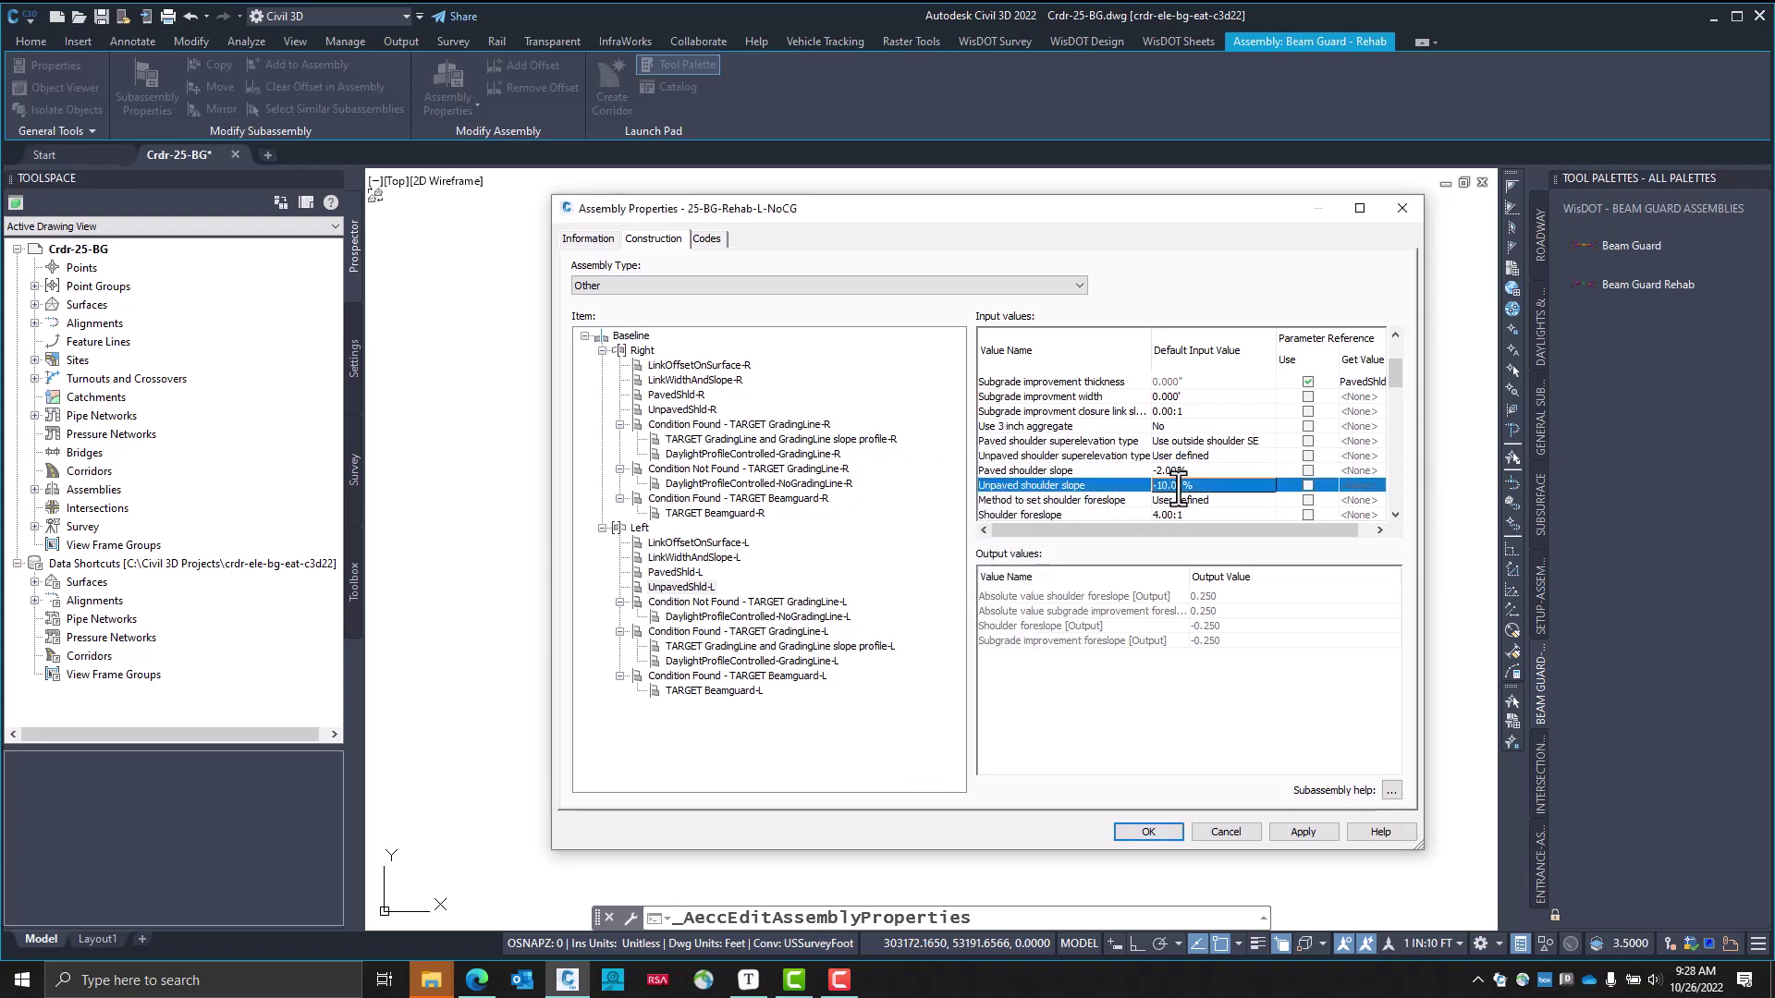
scroll(1162, 435, down, 1)
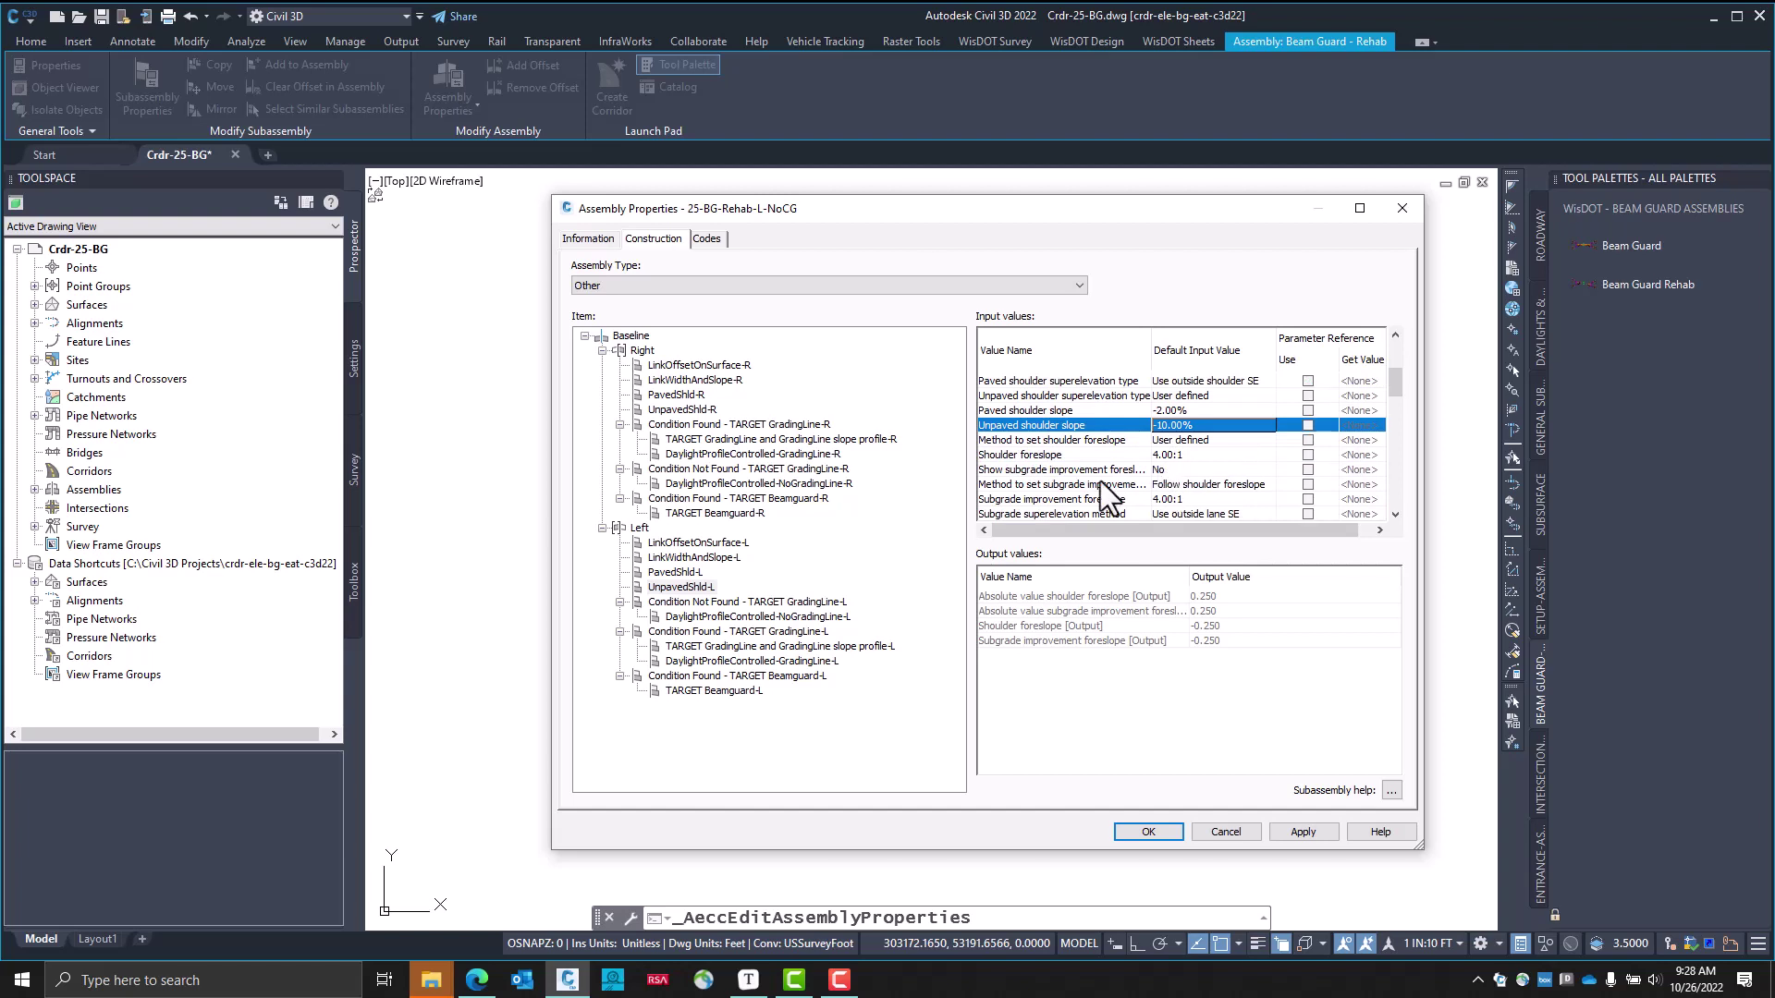
scroll(1165, 480, down, 2)
scroll(1201, 496, down, 5)
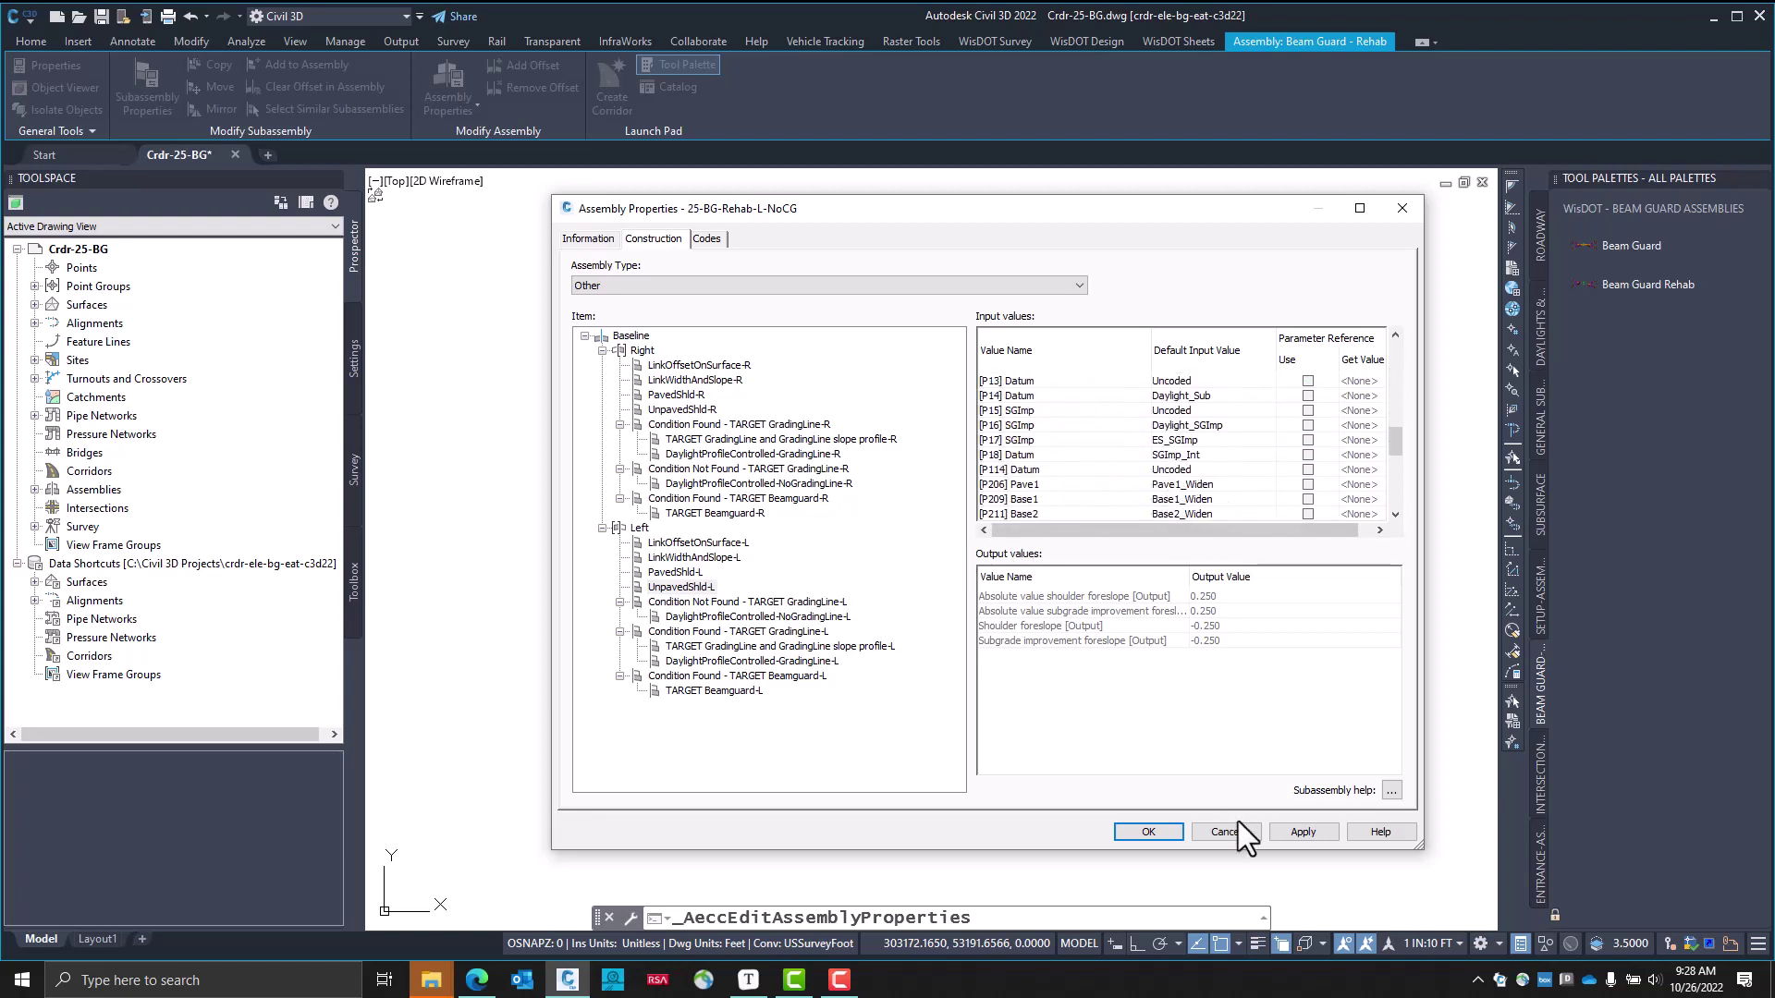
click(1299, 832)
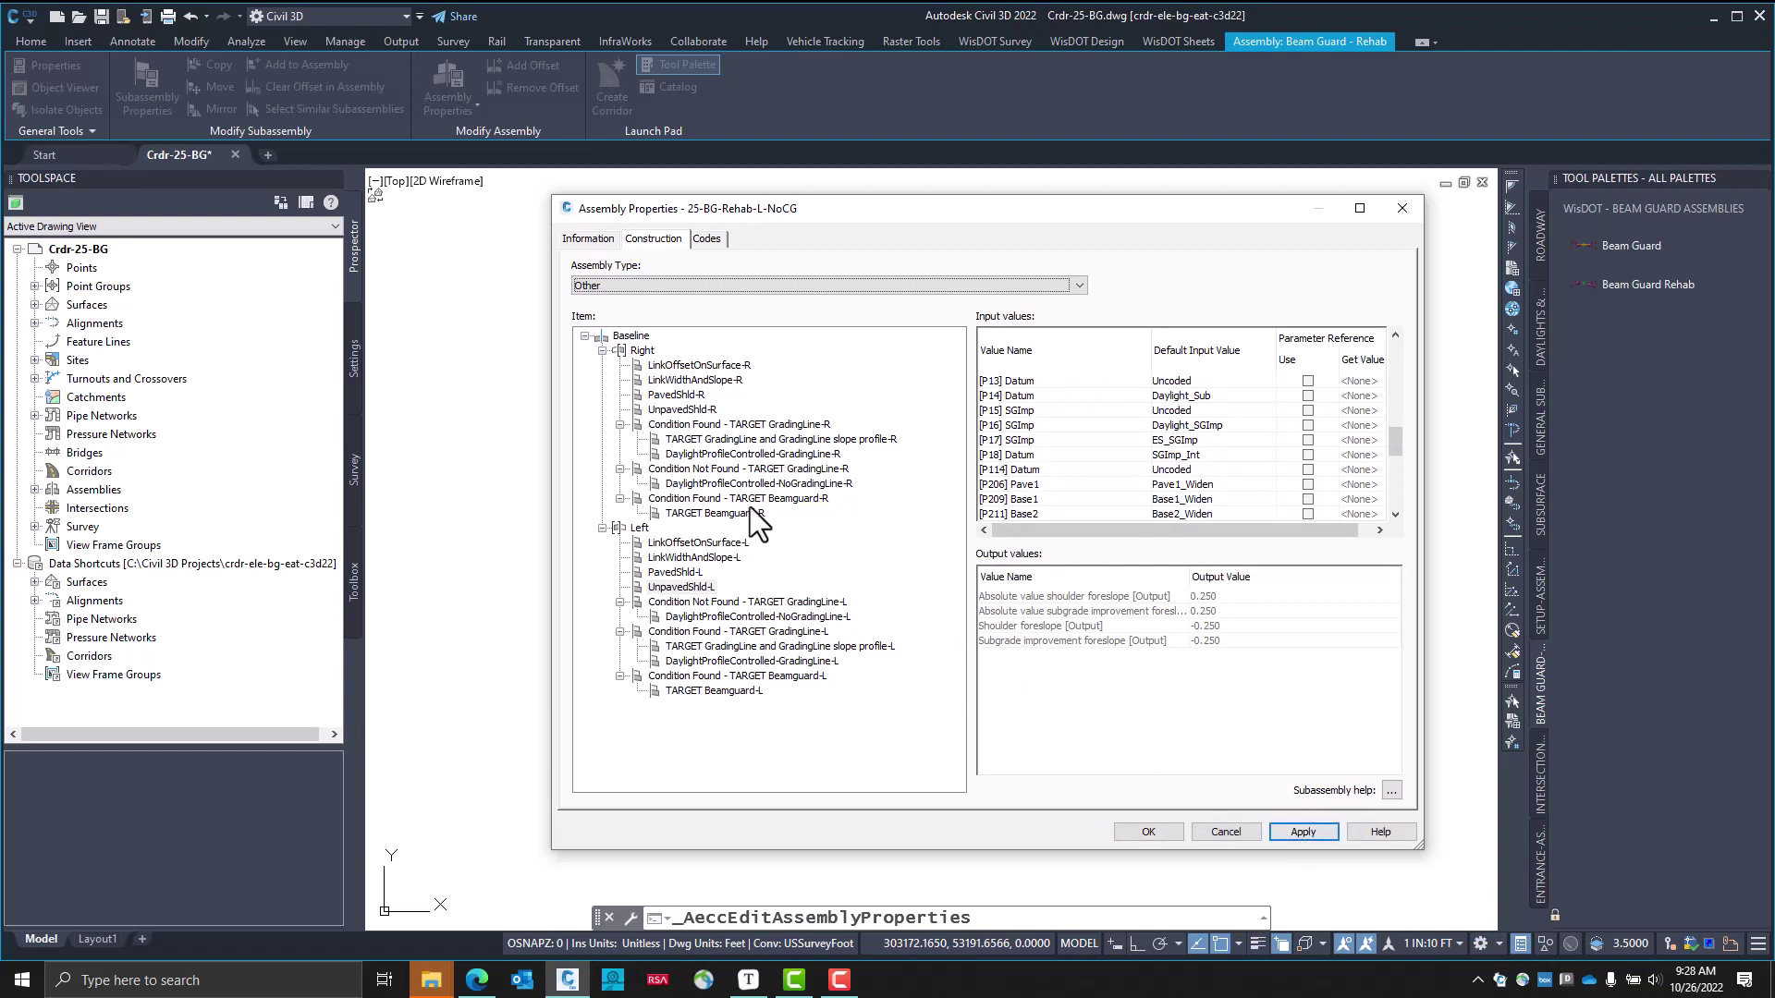
Inspect Condition Found - TARGET GradingLine-R, compare it with the gradeline in SDD 14B44-a in the web browser, and return to Civil 3D
click(767, 423)
key(alt+Tab)
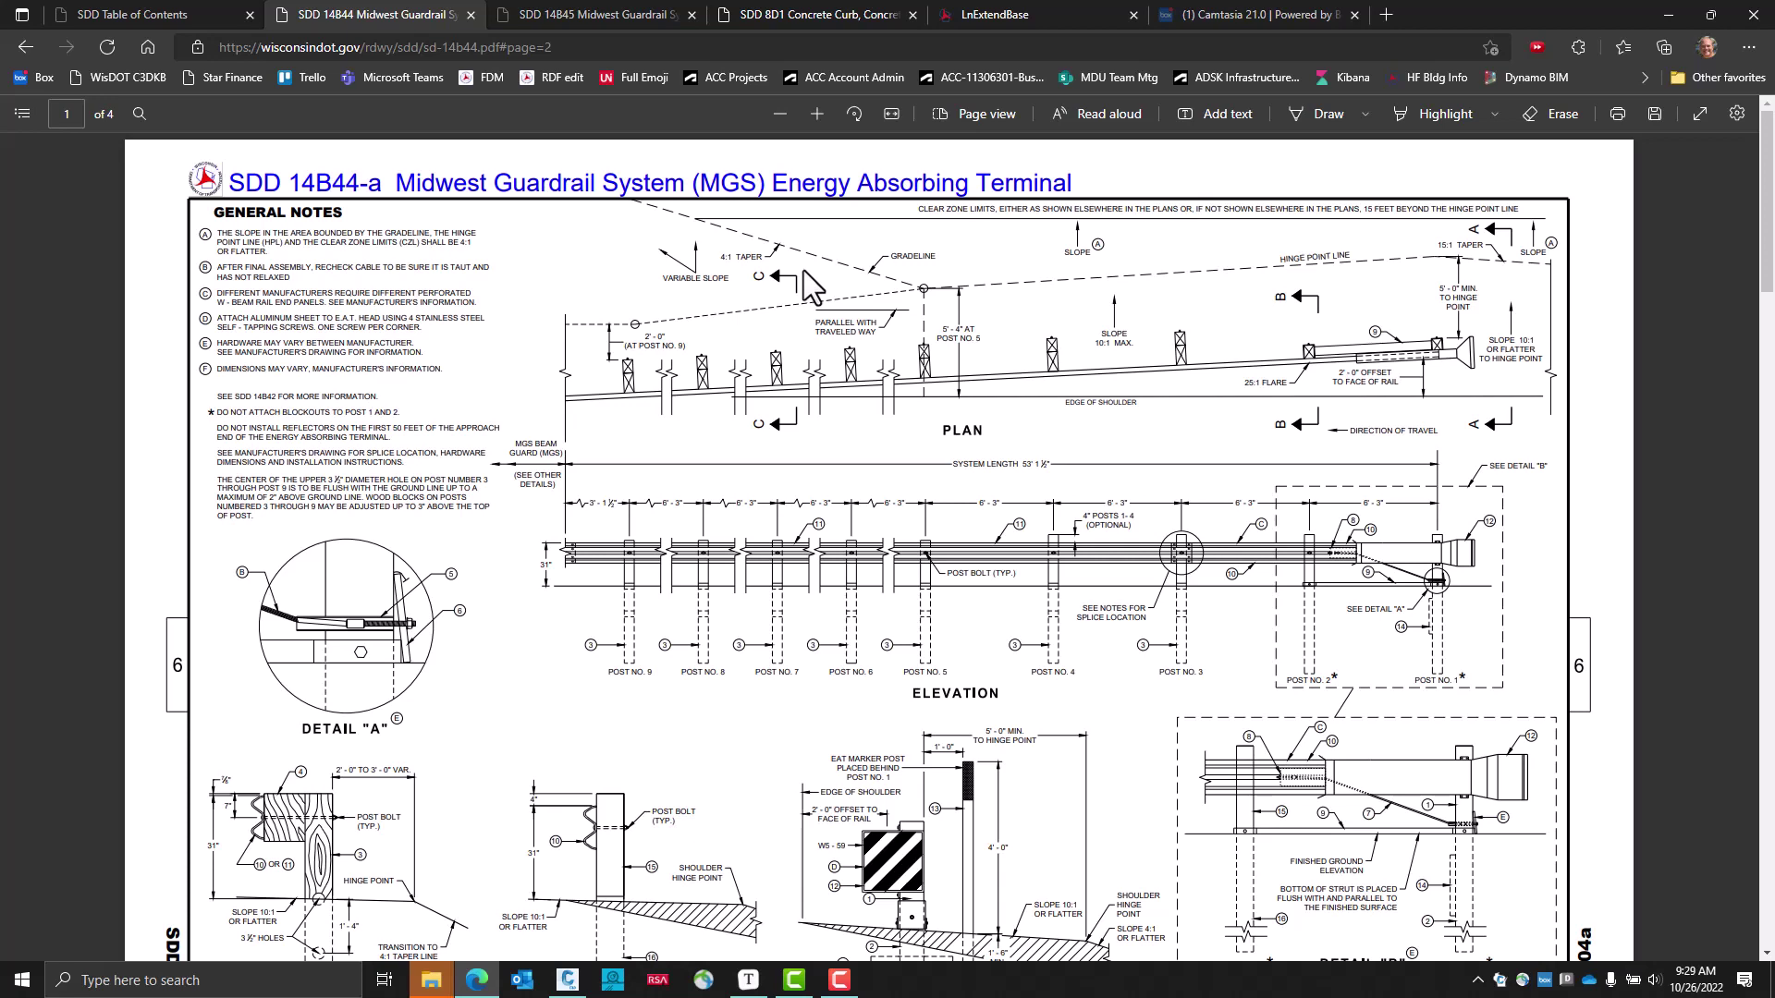
key(alt+Tab)
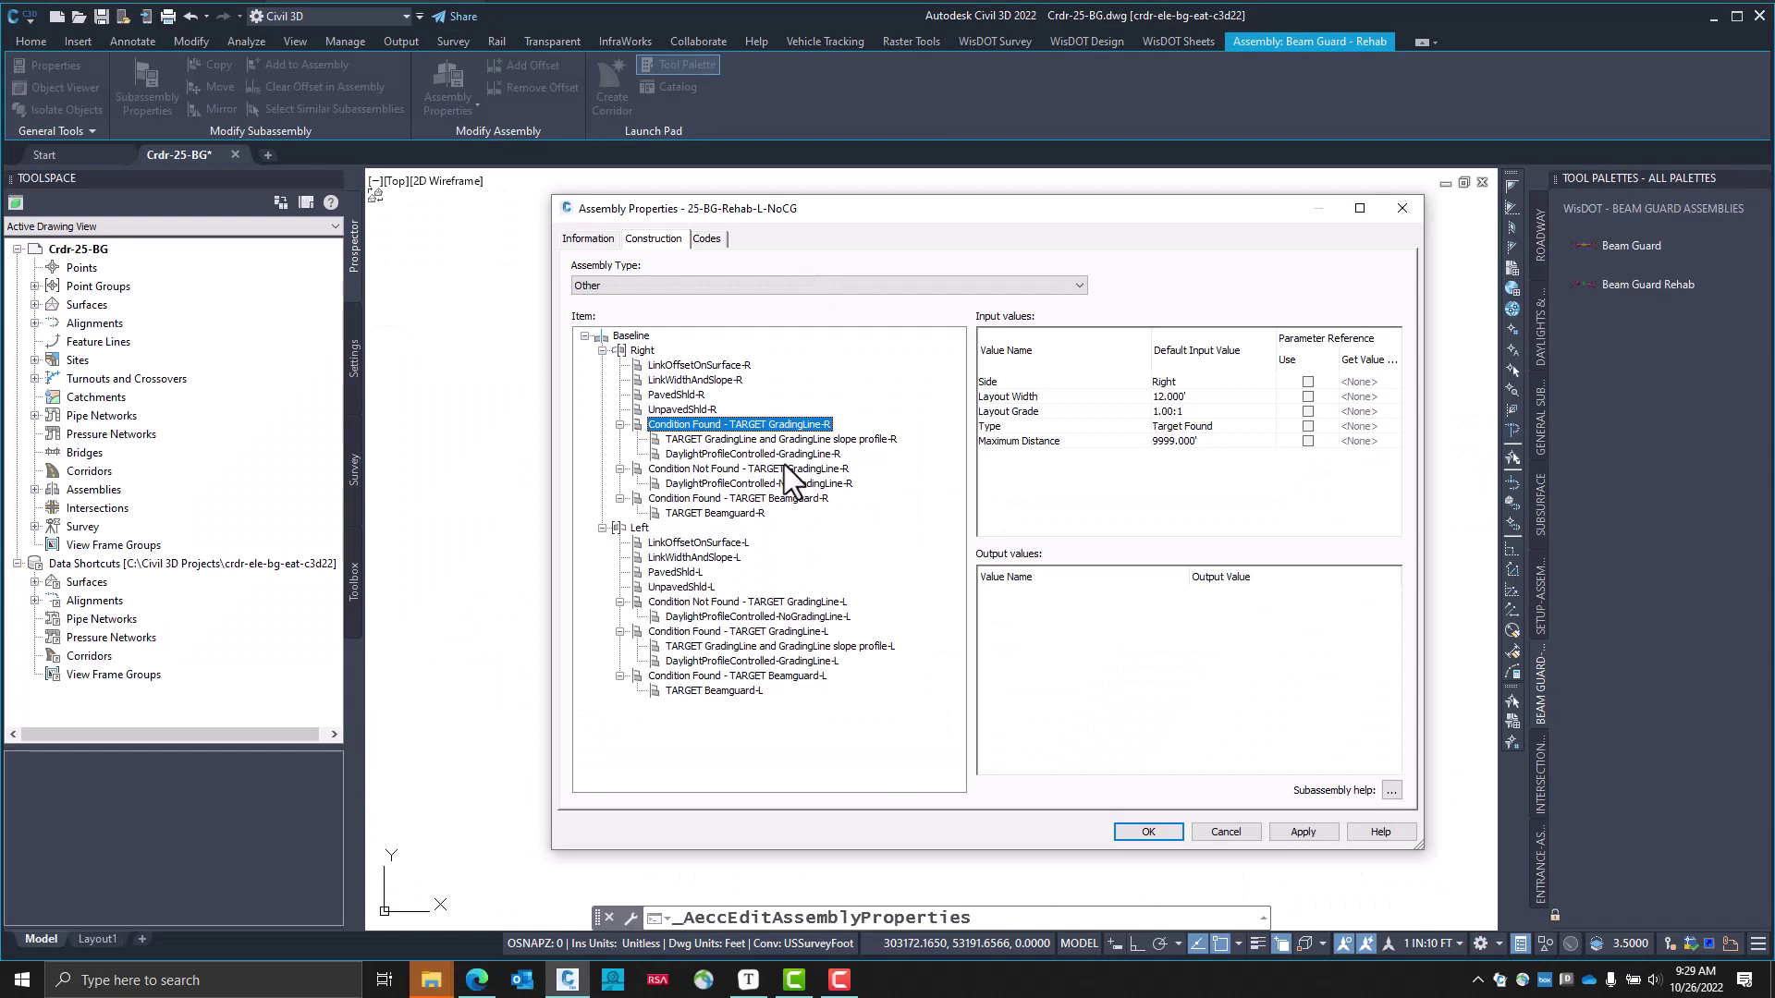
Review the inputs of the right-side grading line target, daylight subassemblies, grading line not-found condition, and beam guard condition and target
click(773, 442)
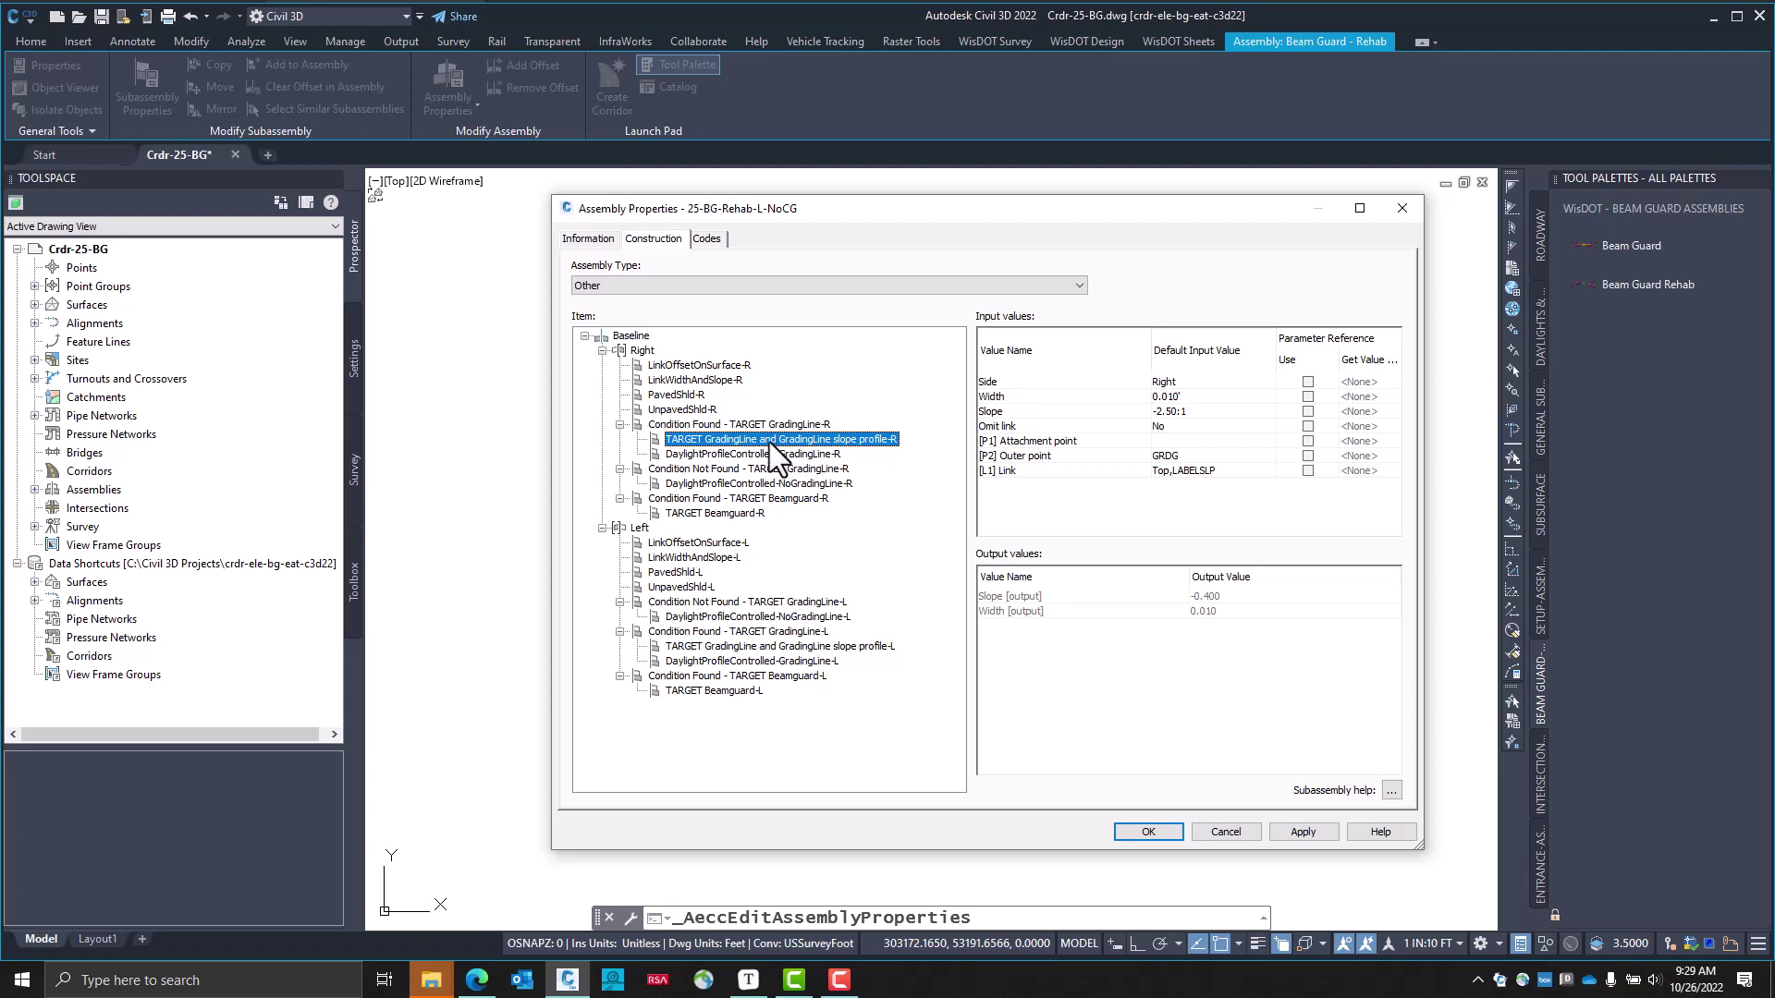
click(775, 453)
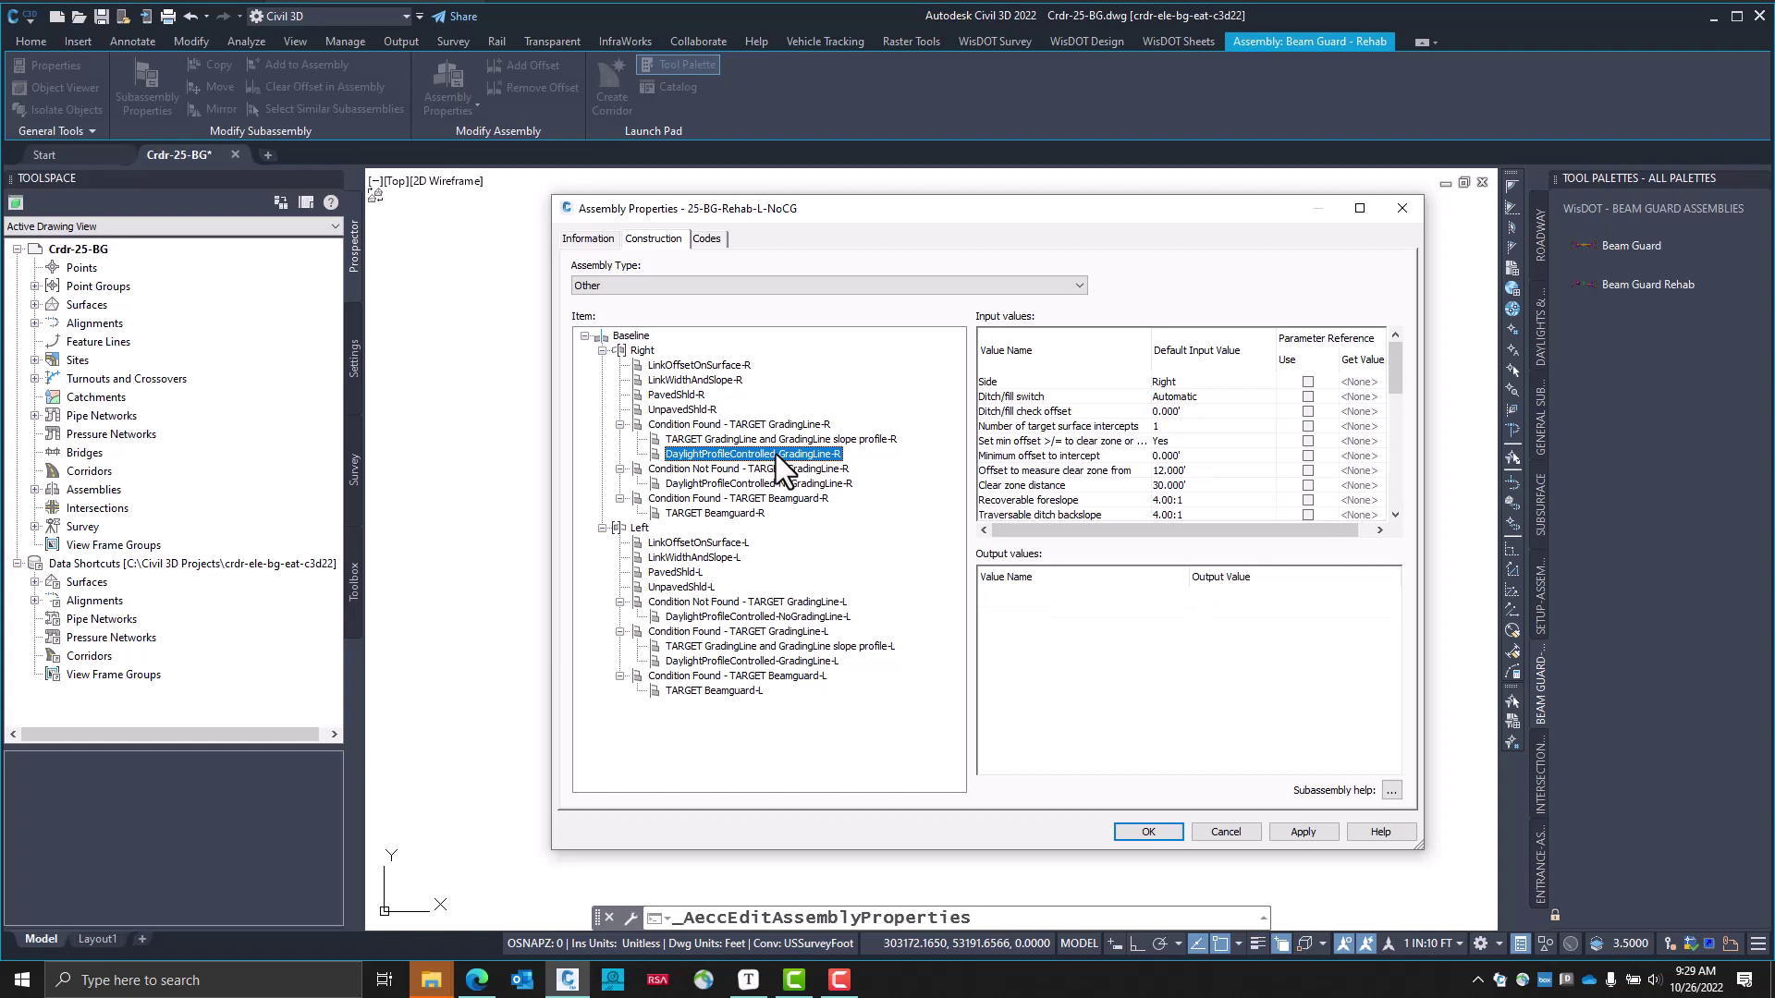
click(780, 471)
click(780, 483)
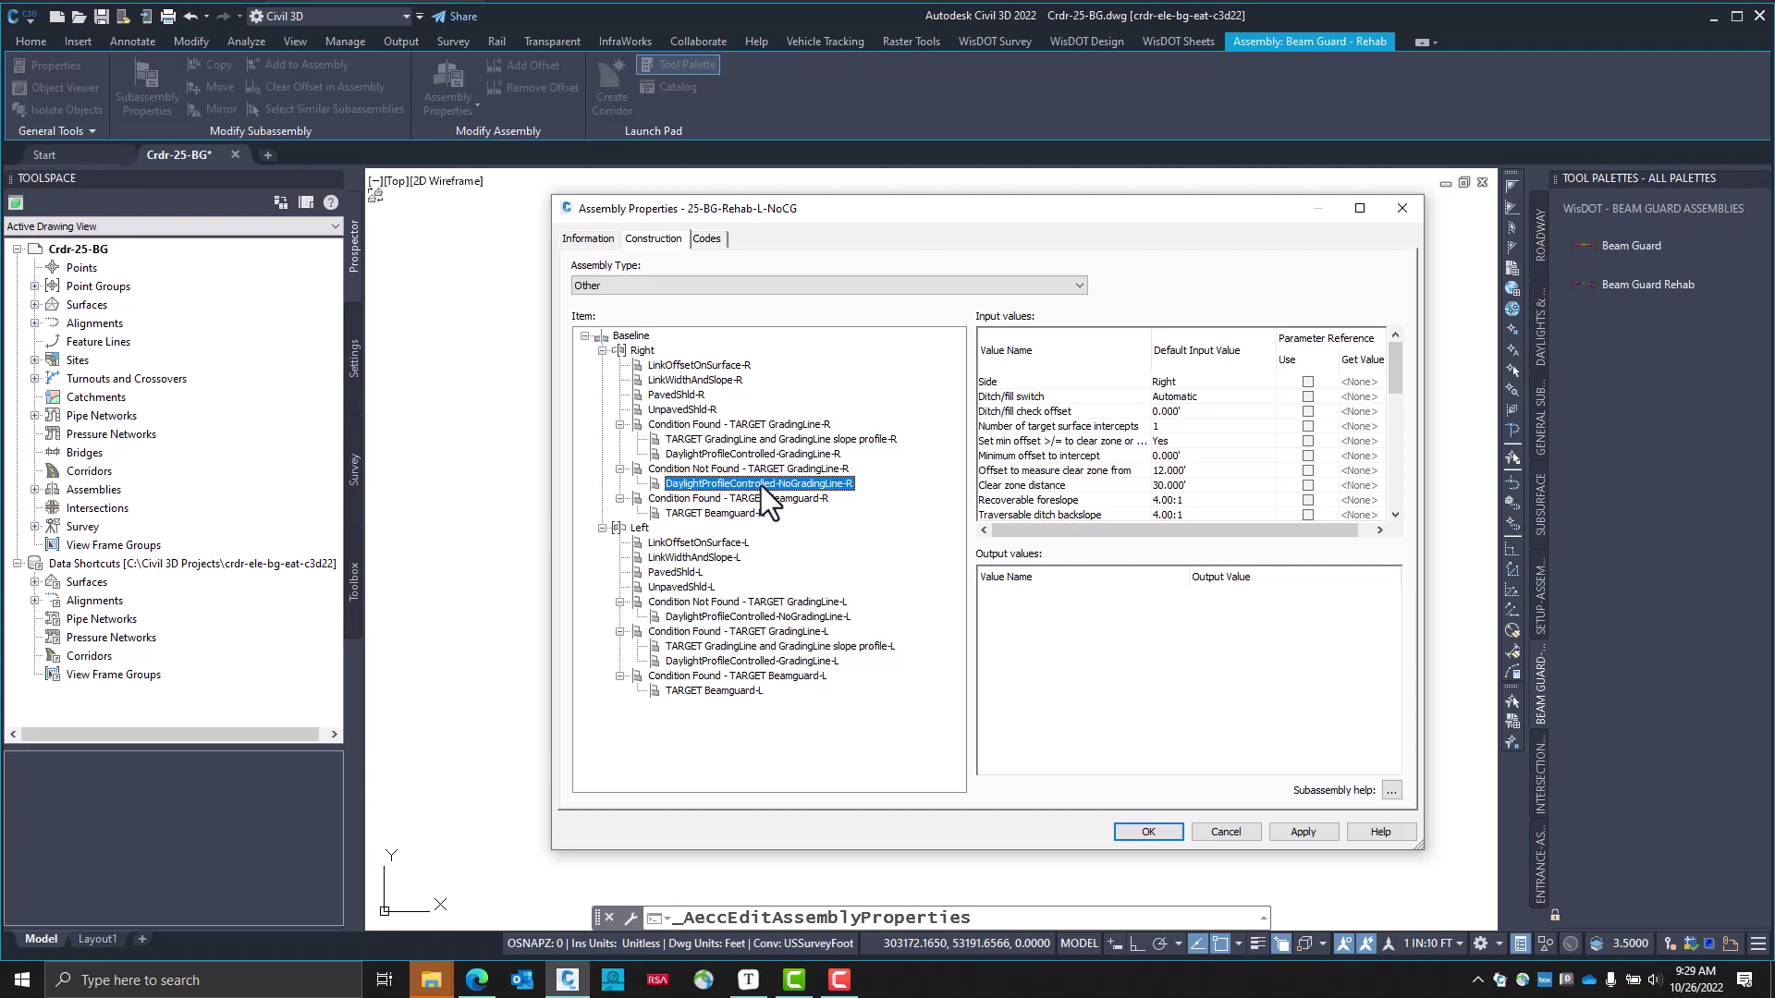
click(773, 498)
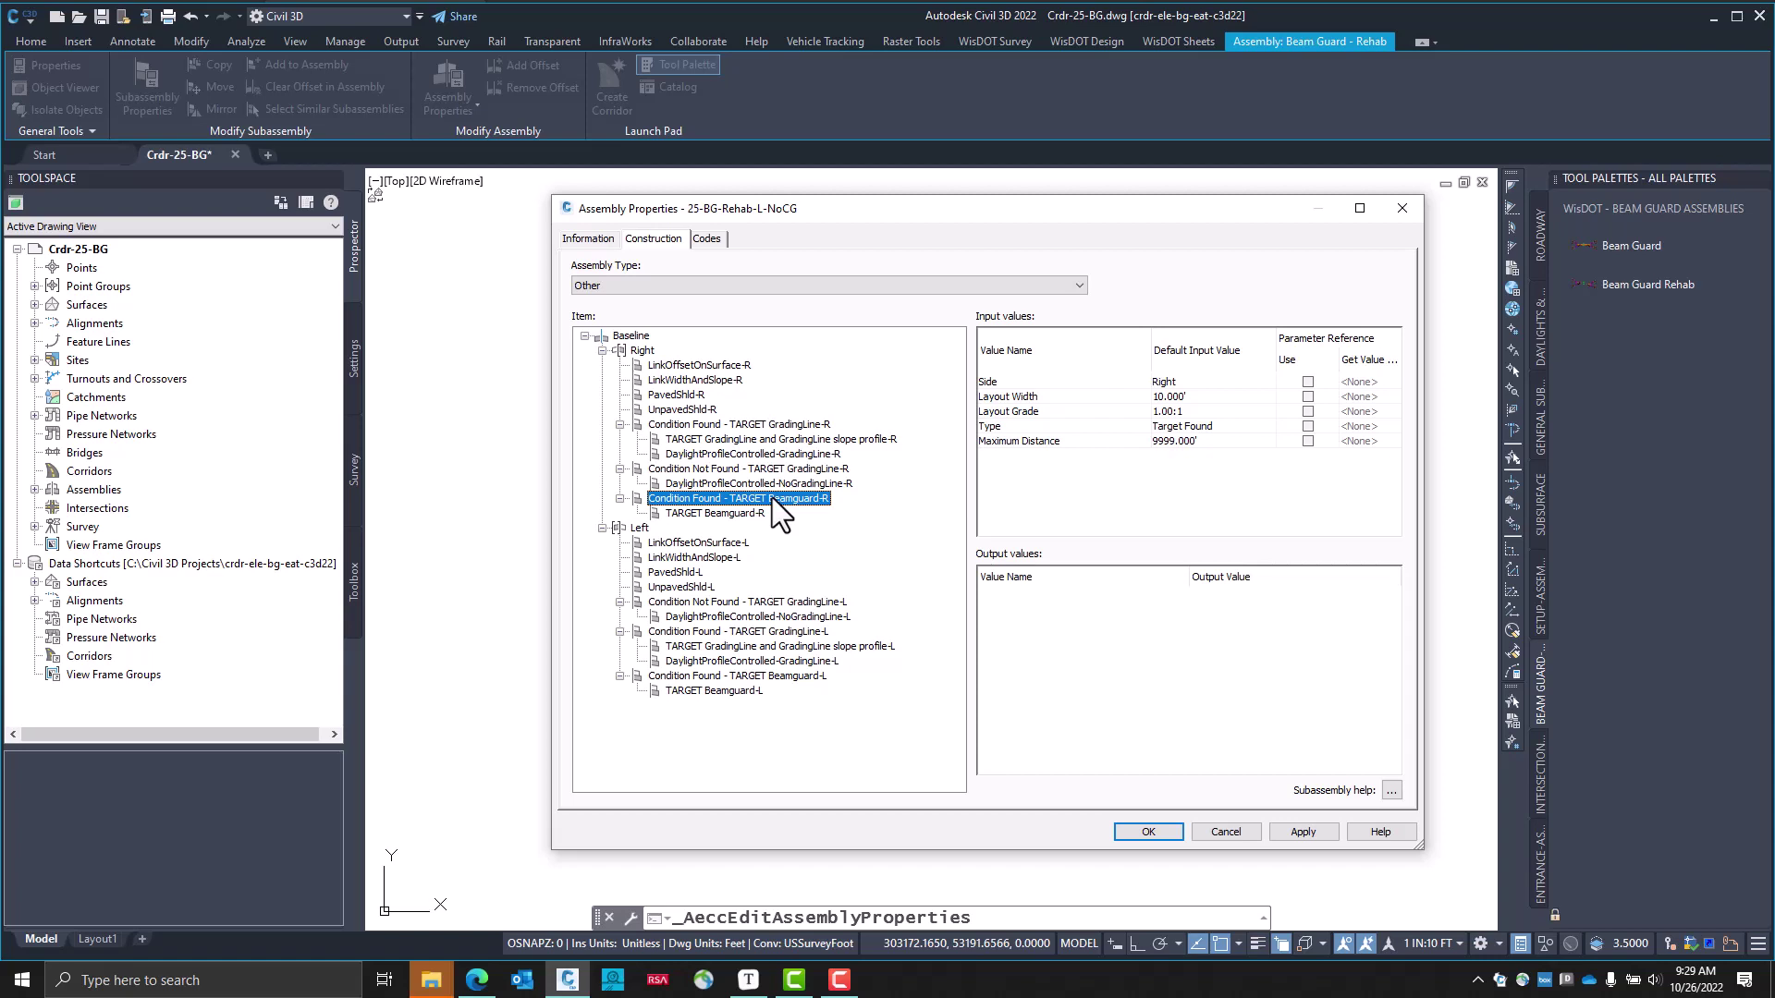
click(747, 507)
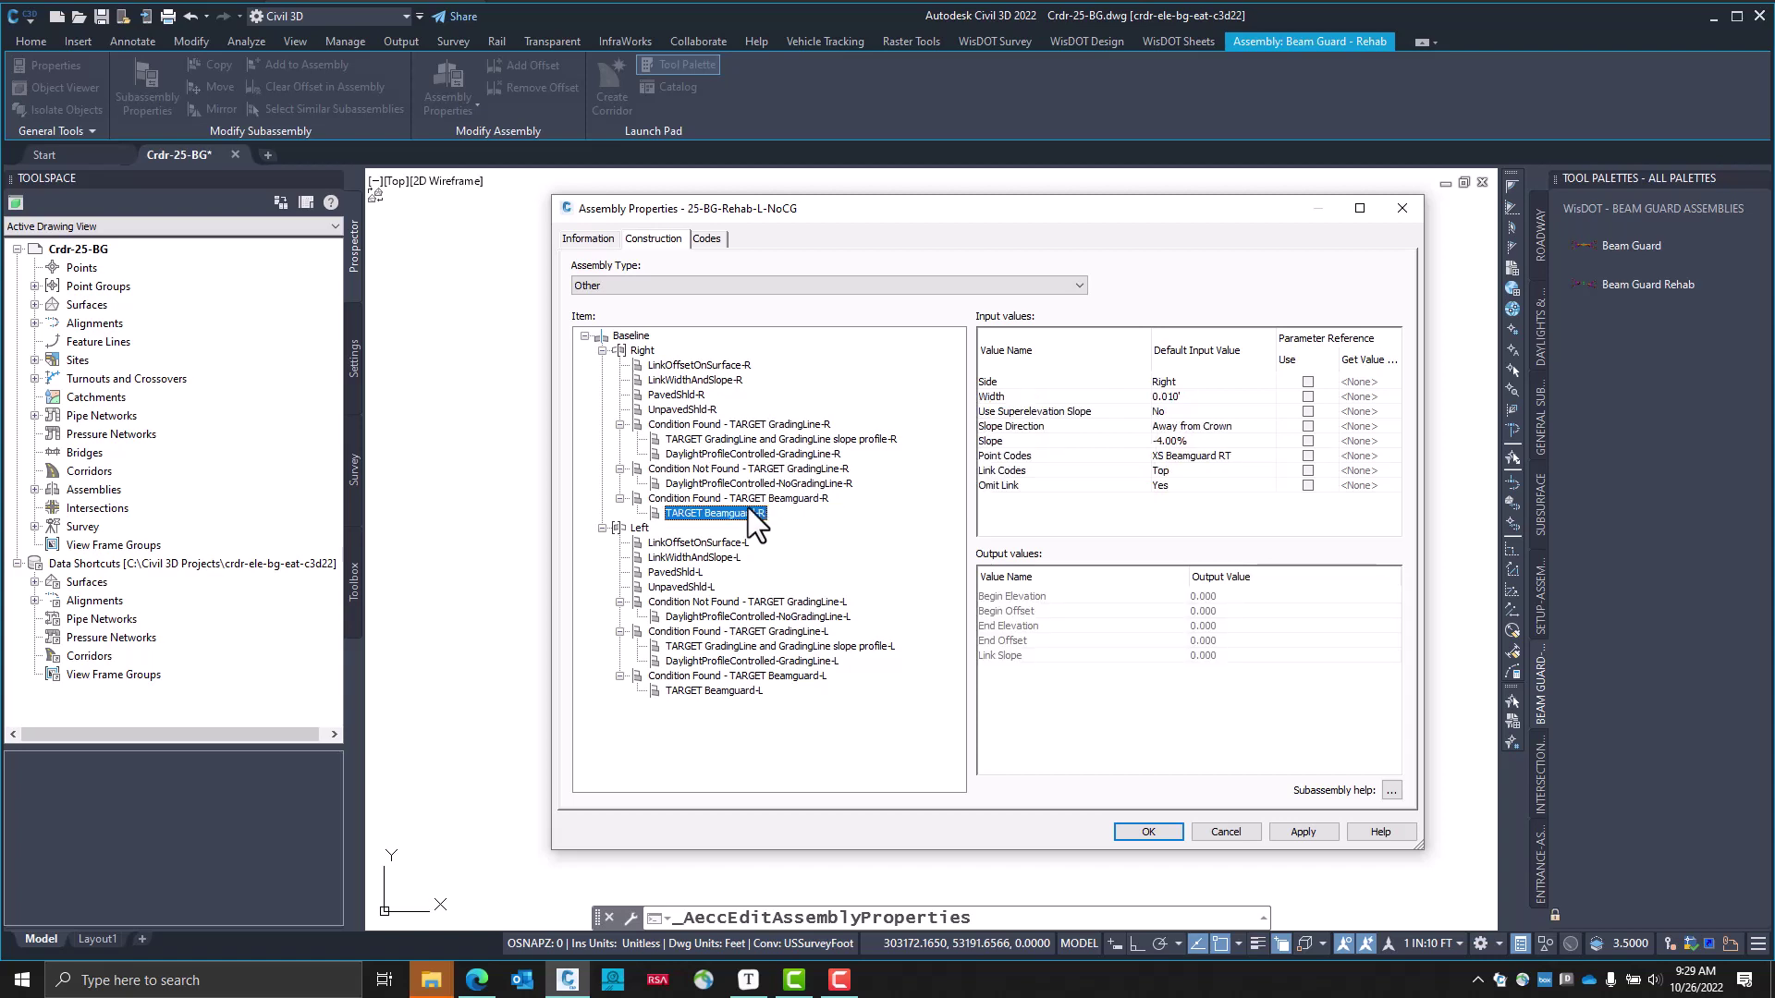
Check the UnpavedShld-R shoulder inputs, accept the assembly properties, and inspect the right shoulder in the drawing
click(702, 409)
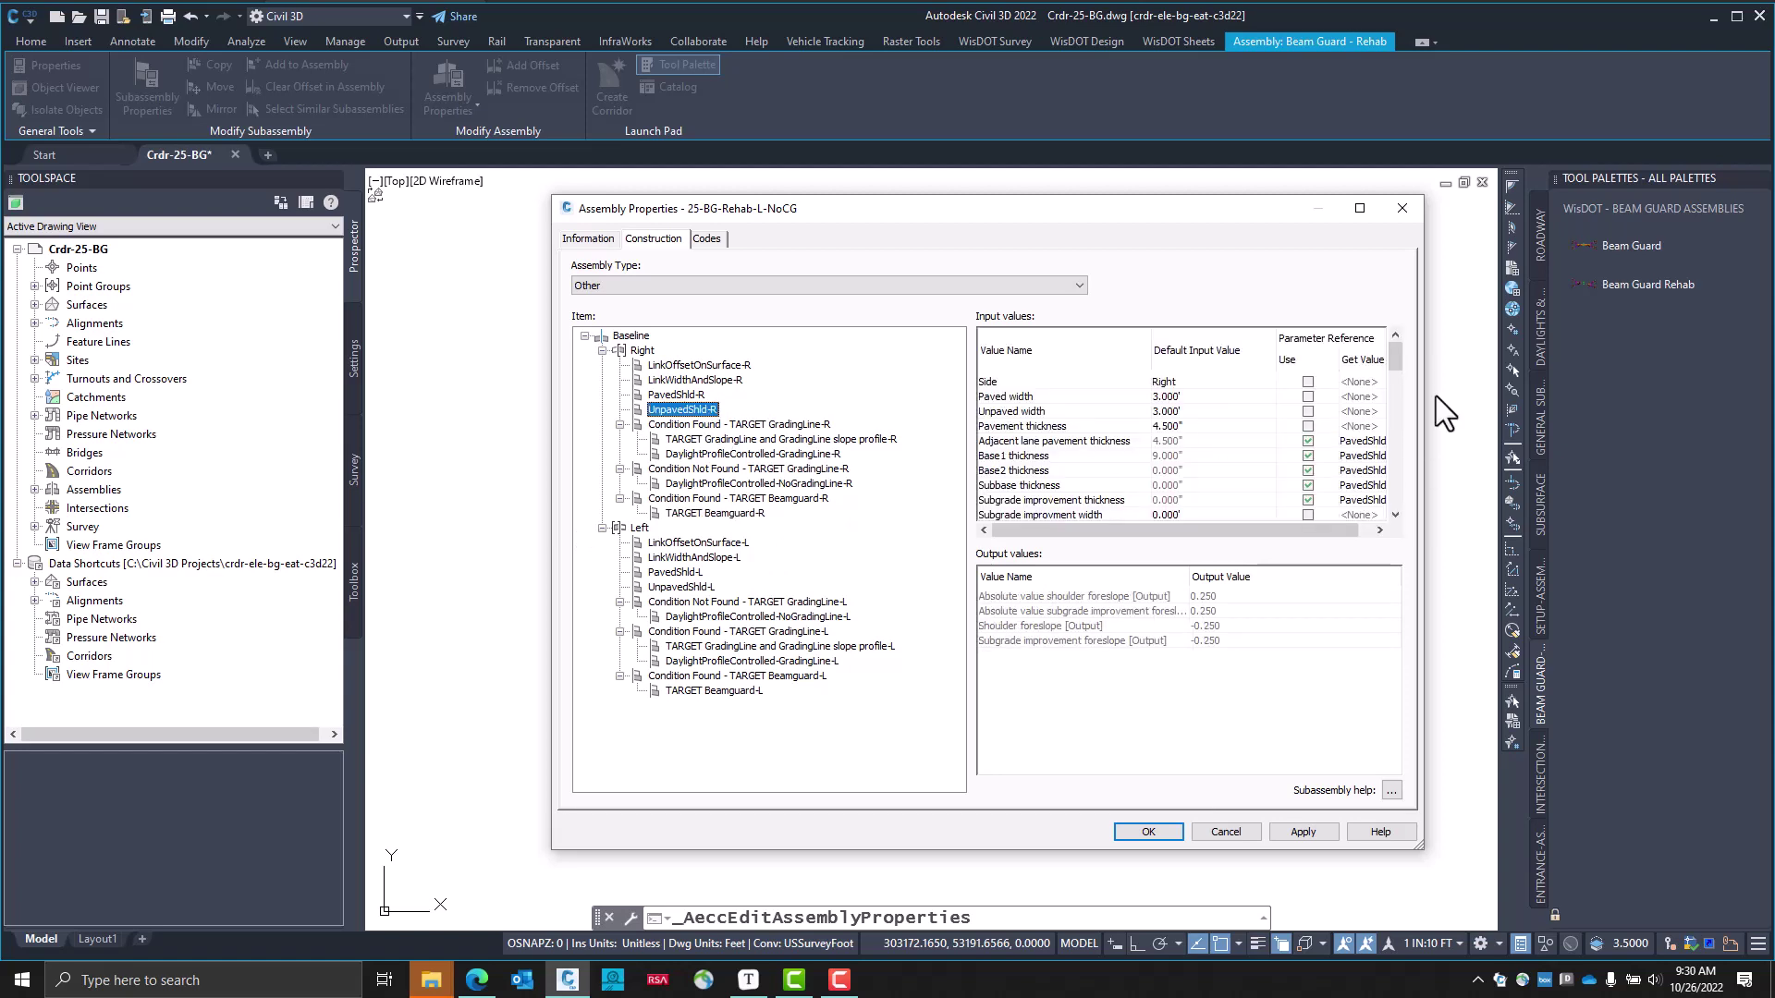
scroll(1313, 440, down, 4)
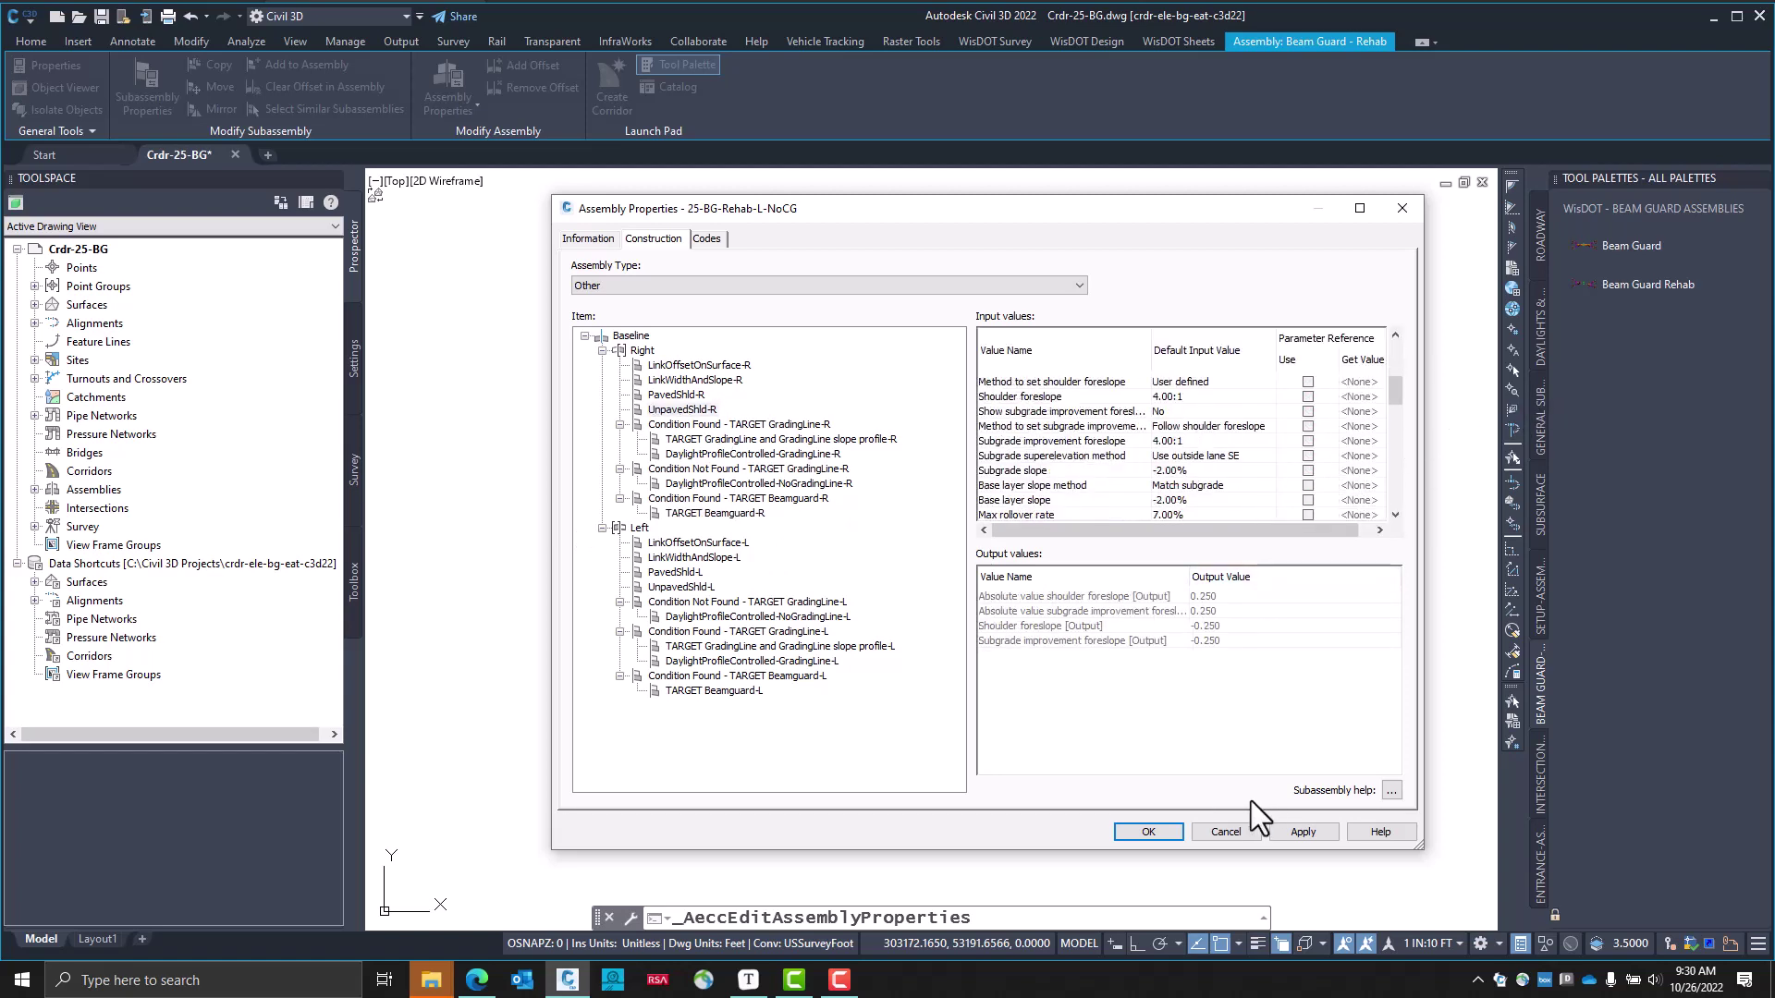
drag(1170, 215, 685, 207)
click(663, 828)
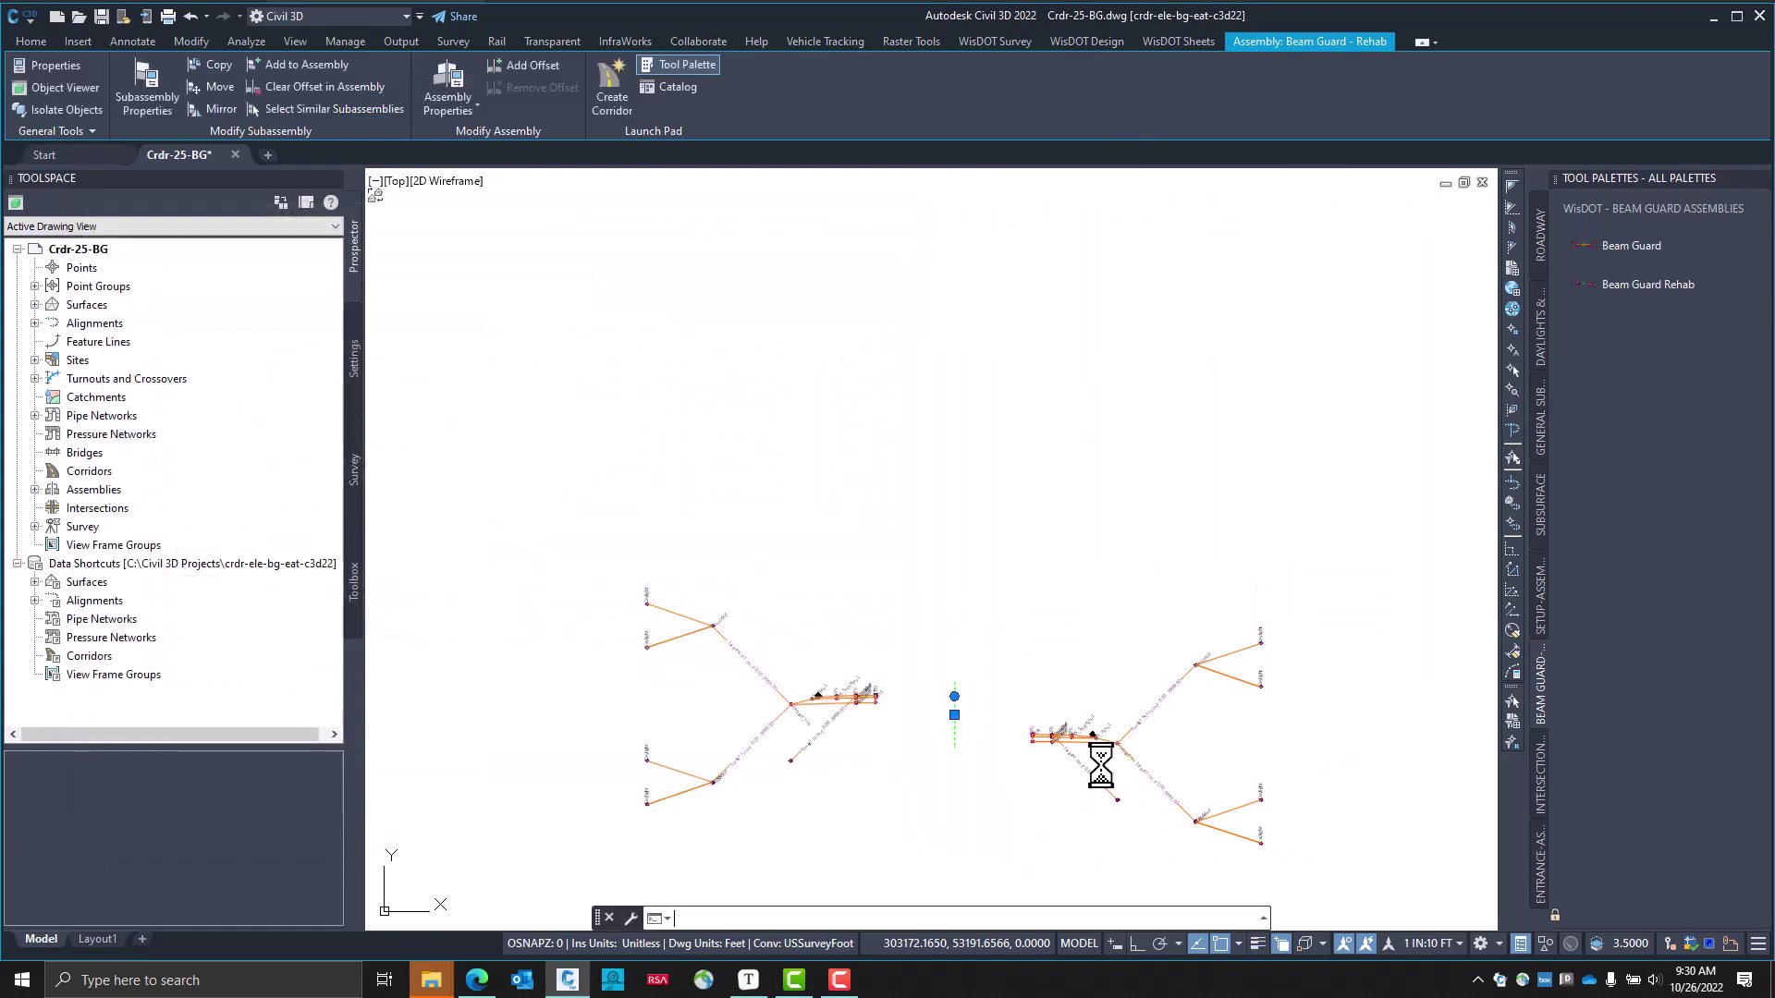
scroll(1127, 559, up, 4)
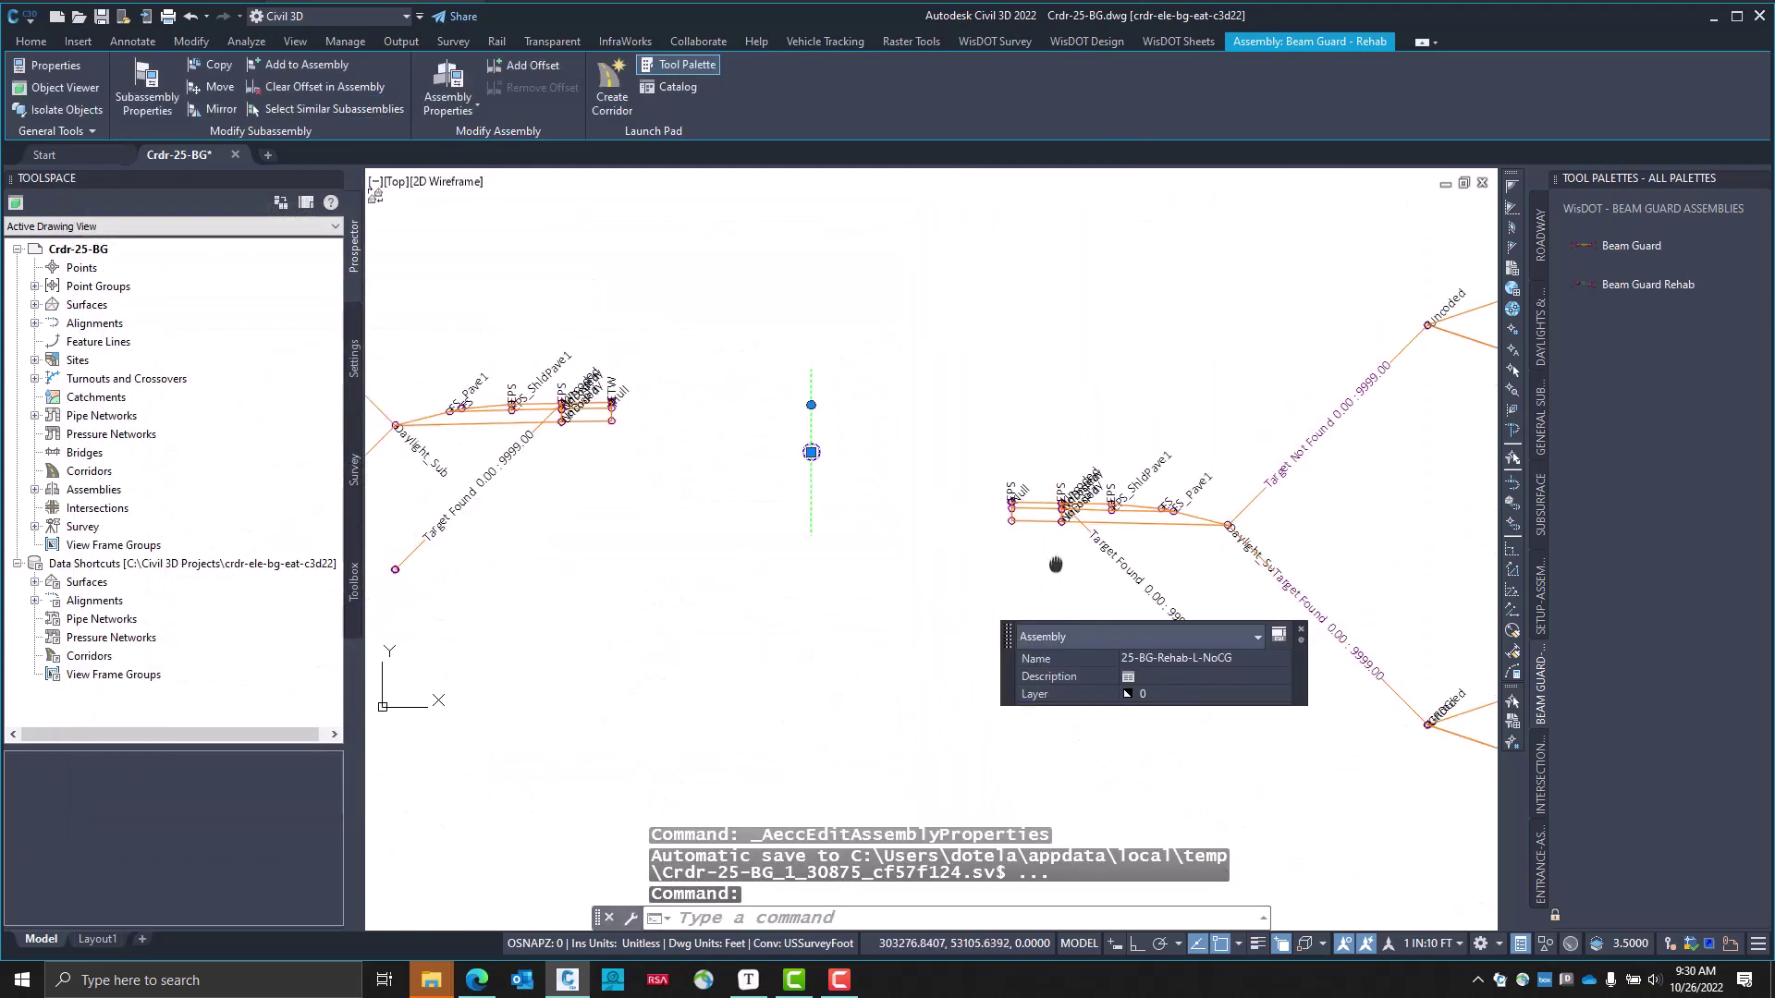
scroll(1163, 549, up, 2)
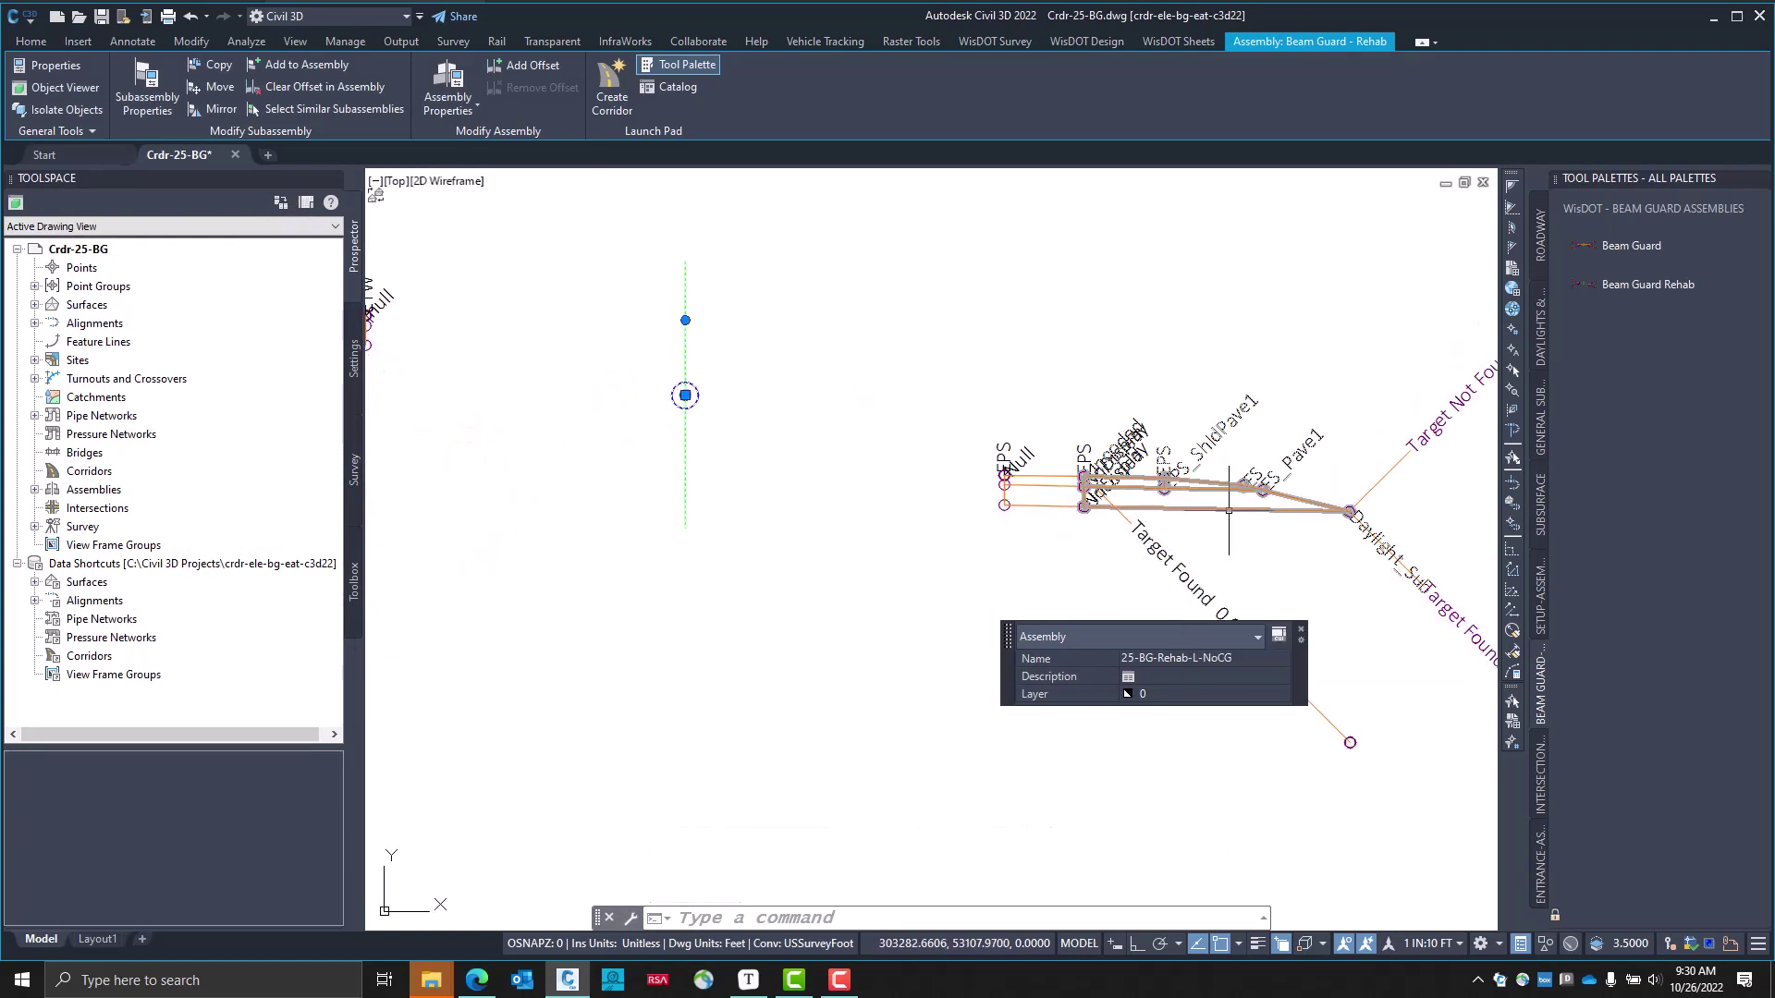
Switch to the web browser, open the ShldGeneric subassembly help page, and examine its coding diagram
key(alt+Tab)
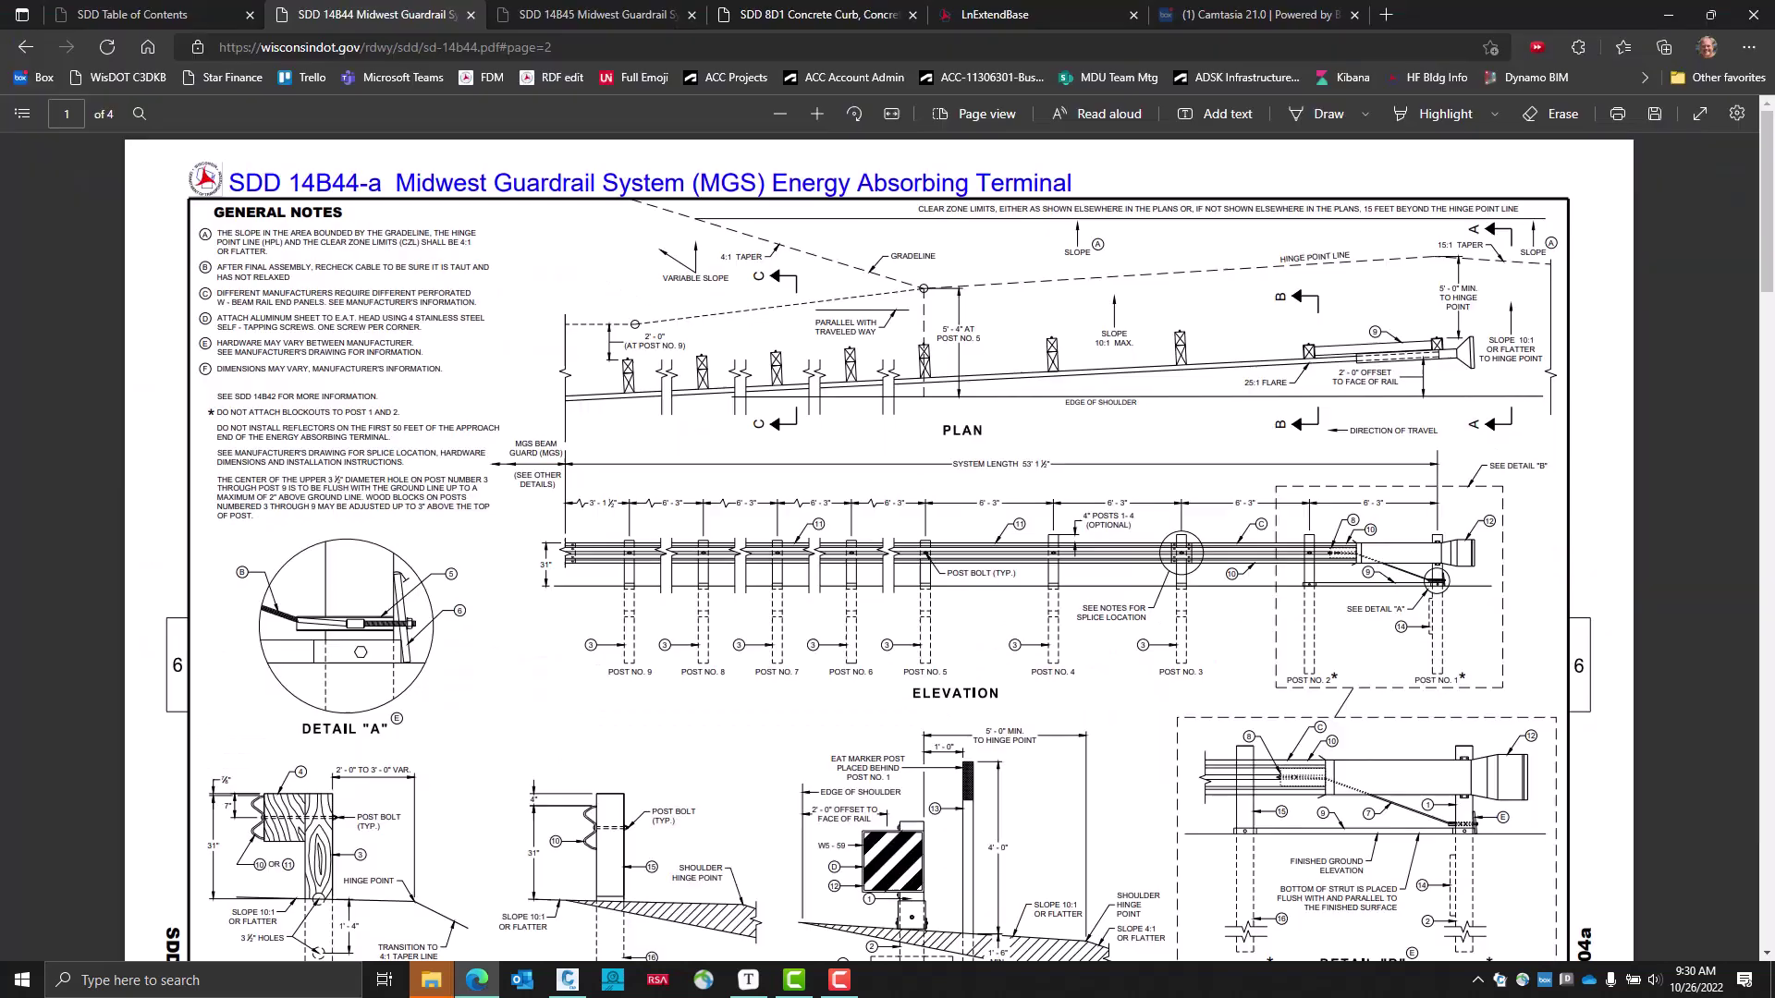
click(1042, 20)
scroll(736, 462, up, 2)
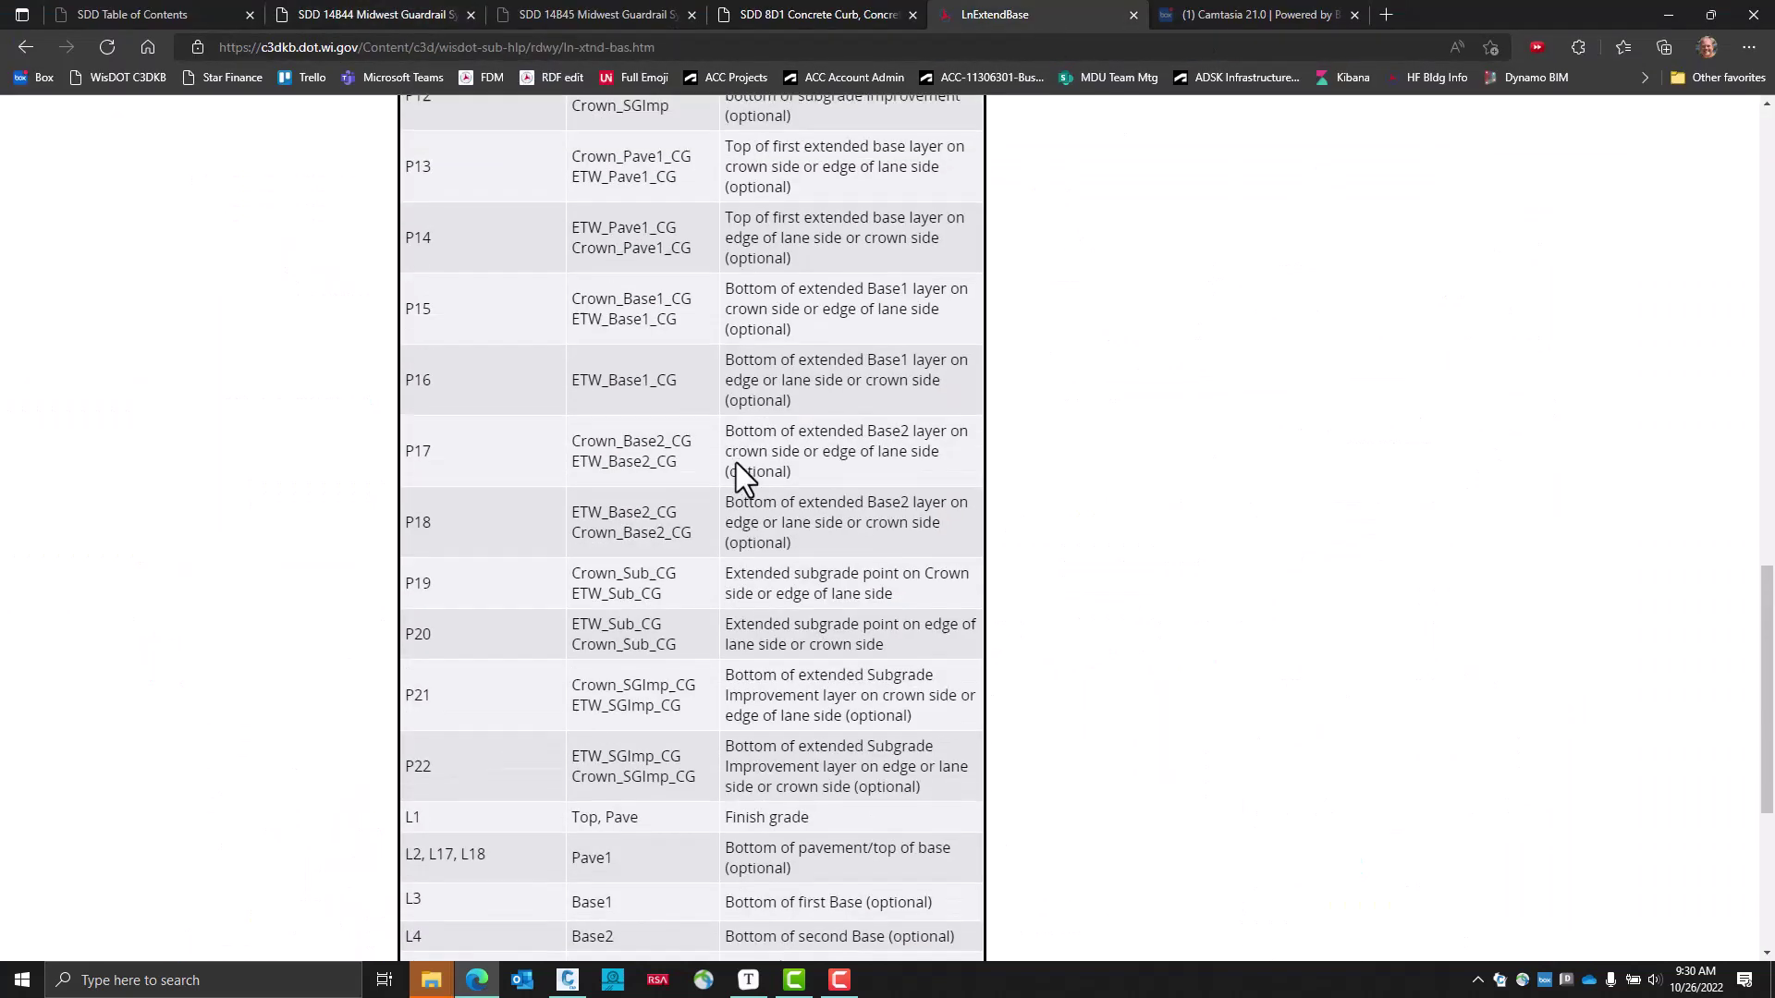
key(alt+Left)
click(453, 628)
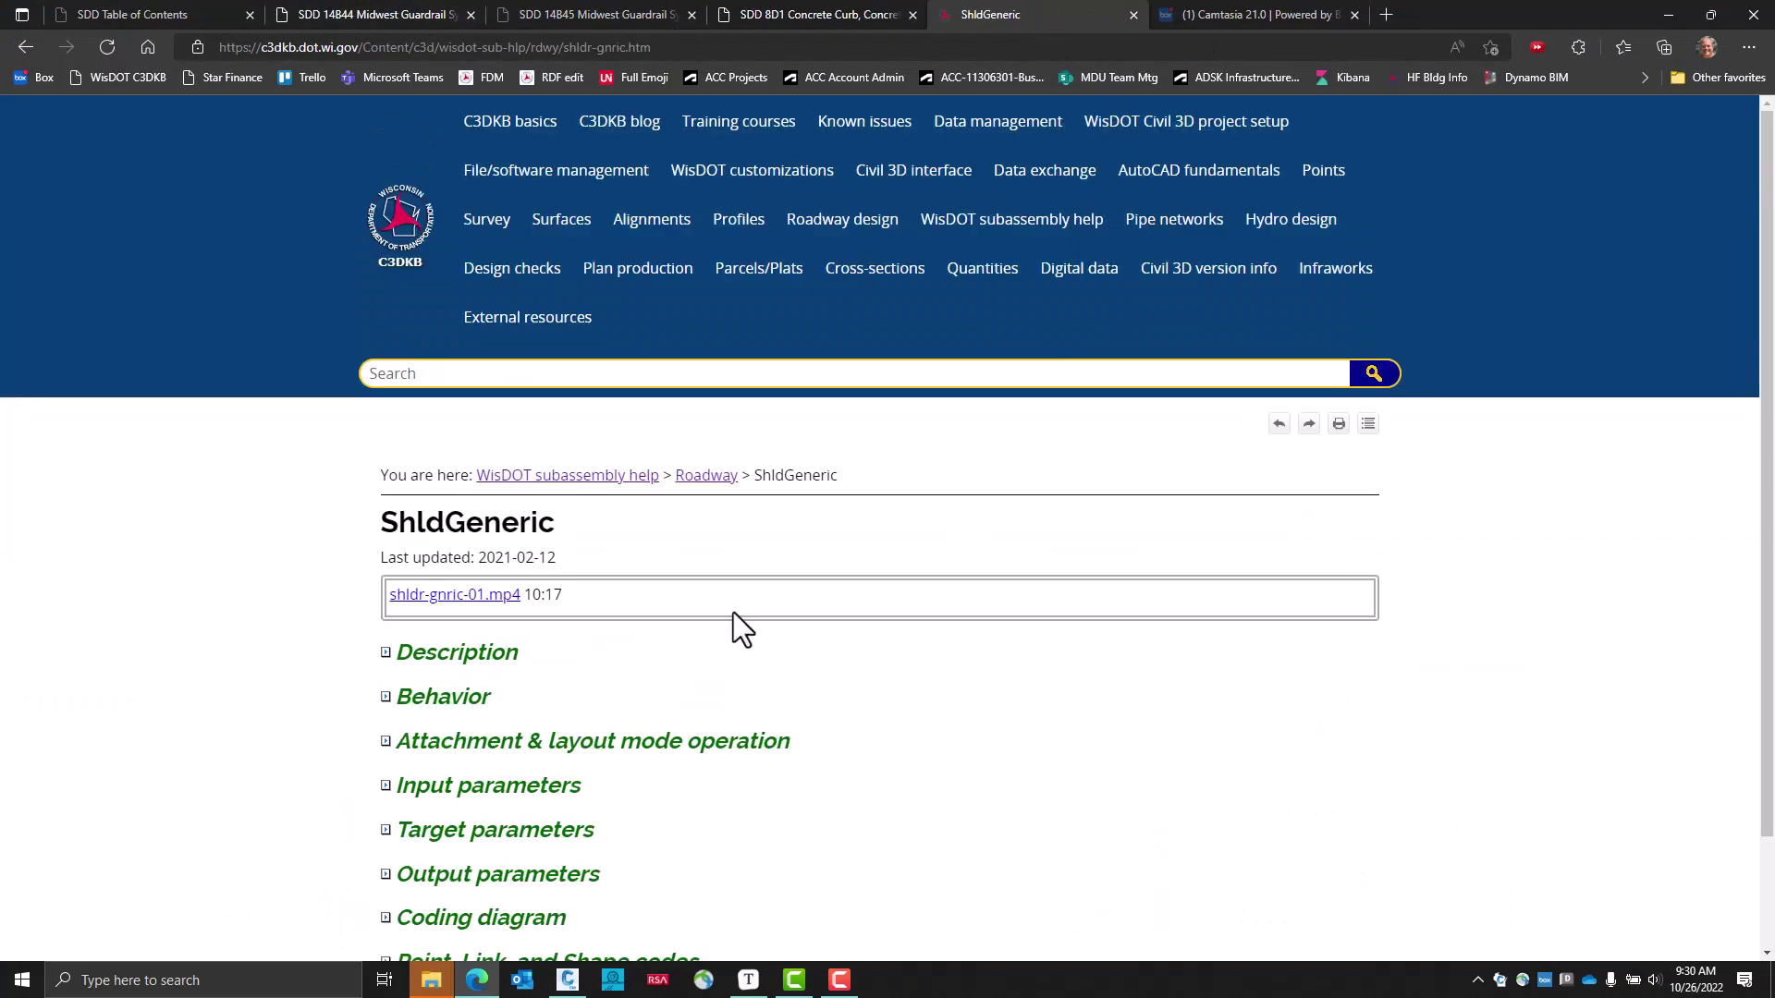
scroll(702, 647, down, 2)
click(552, 794)
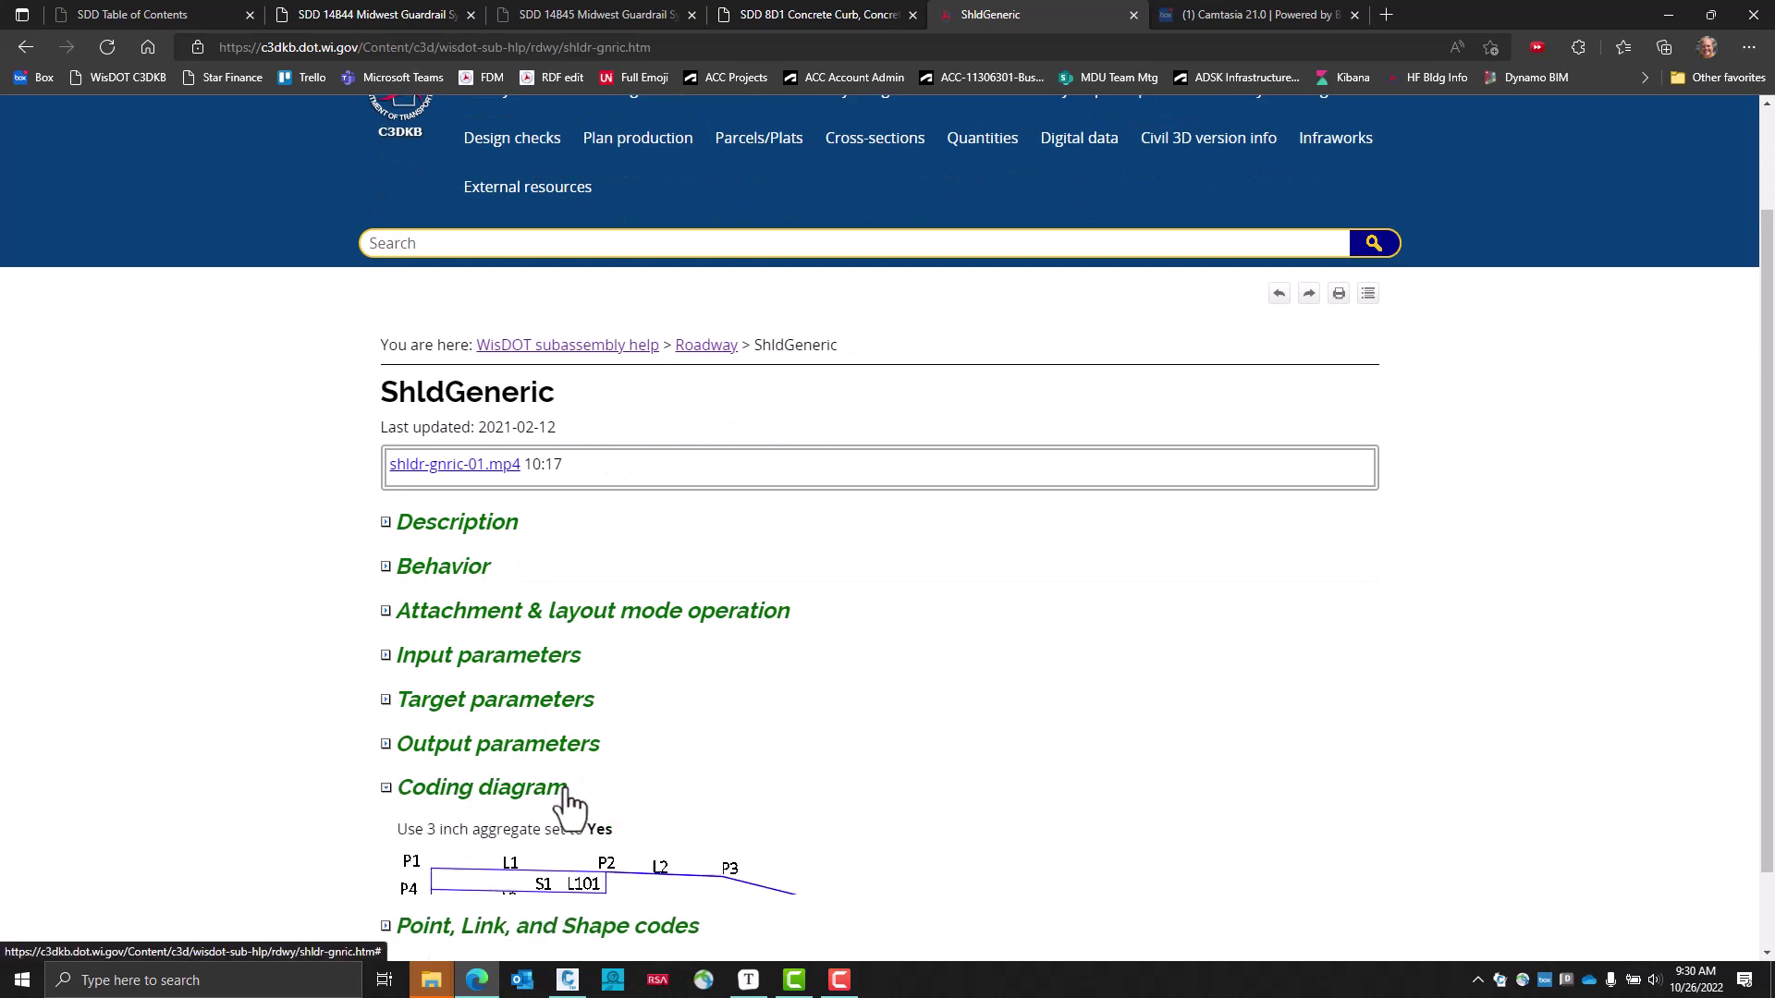
scroll(585, 785, down, 7)
scroll(585, 776, up, 8)
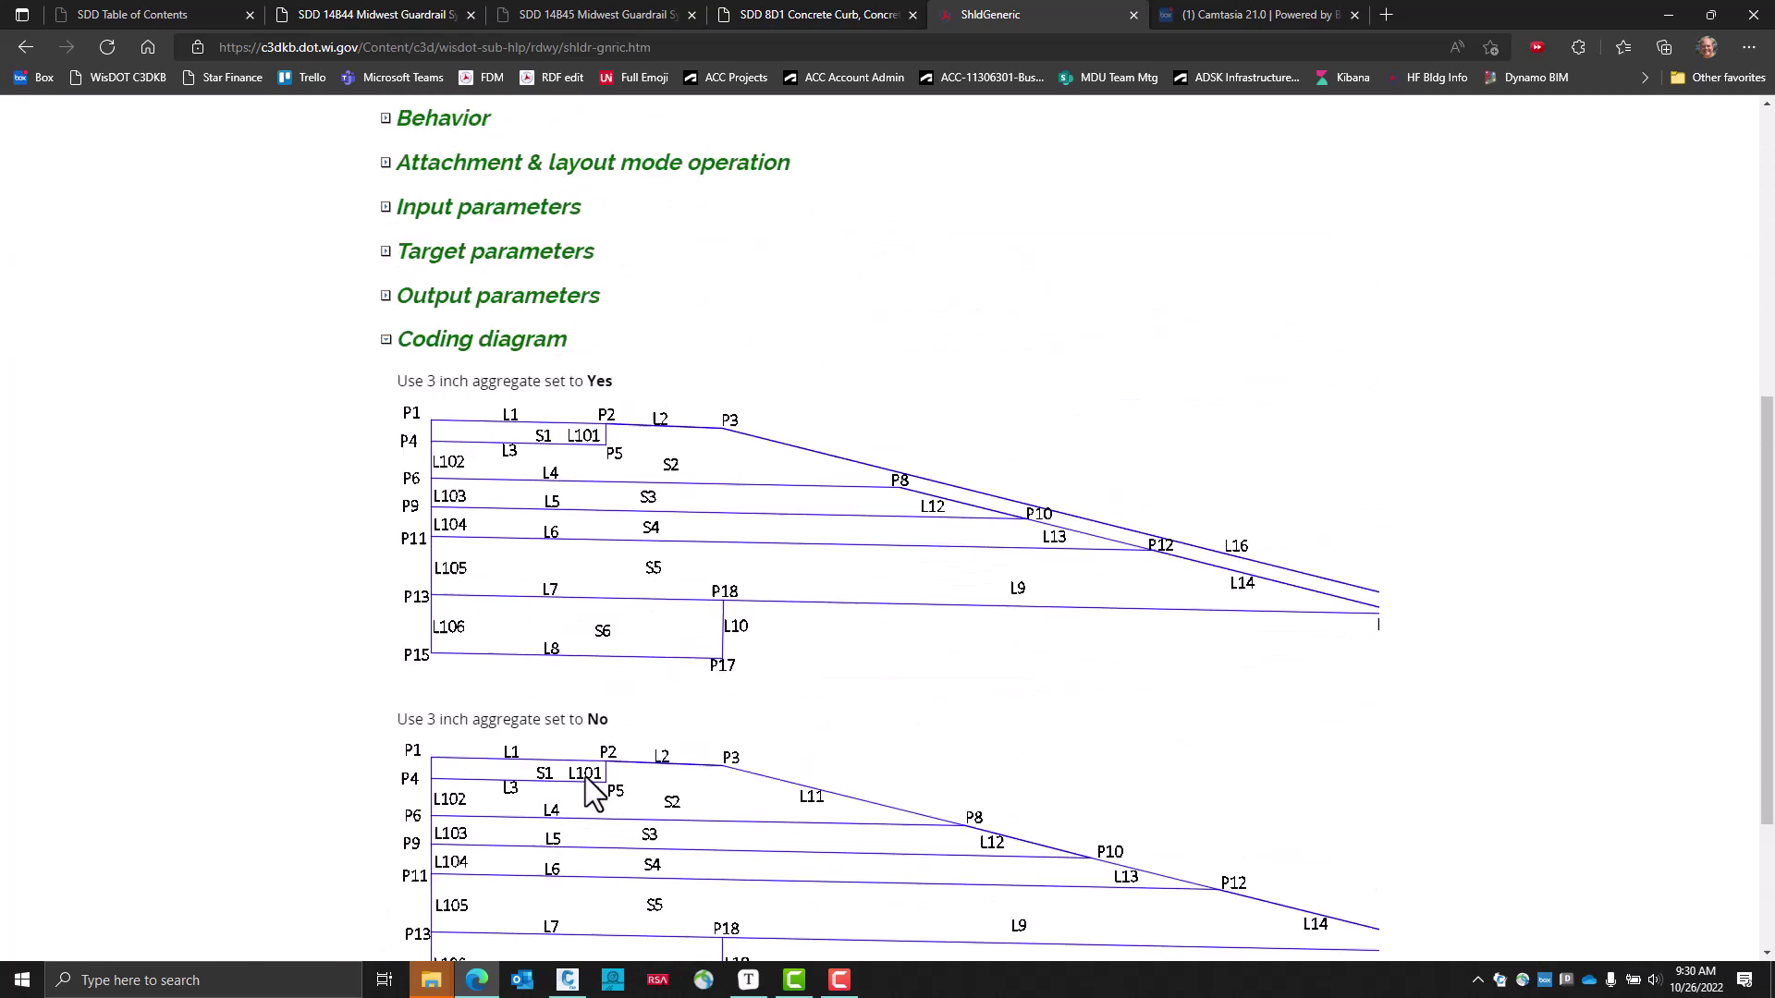
Expand all sections of the ShldGeneric help page, read the Widening option topic, and return to Civil 3D
click(486, 659)
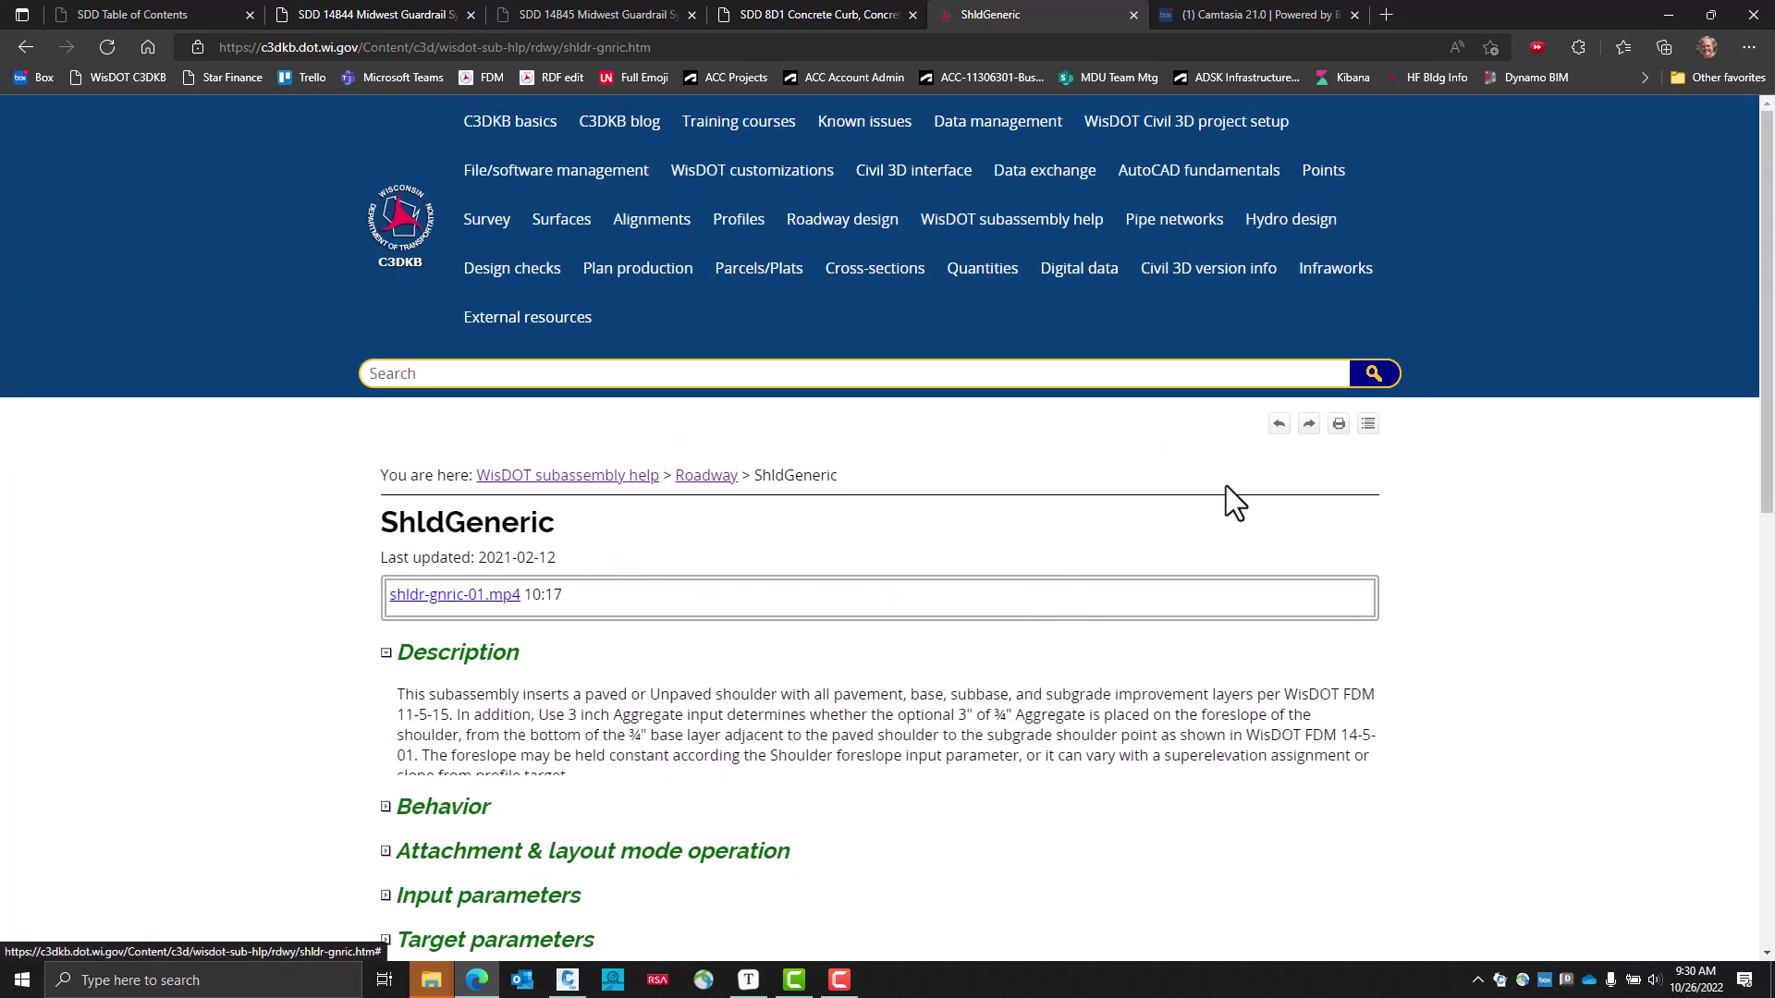
click(1368, 423)
scroll(1238, 527, down, 20)
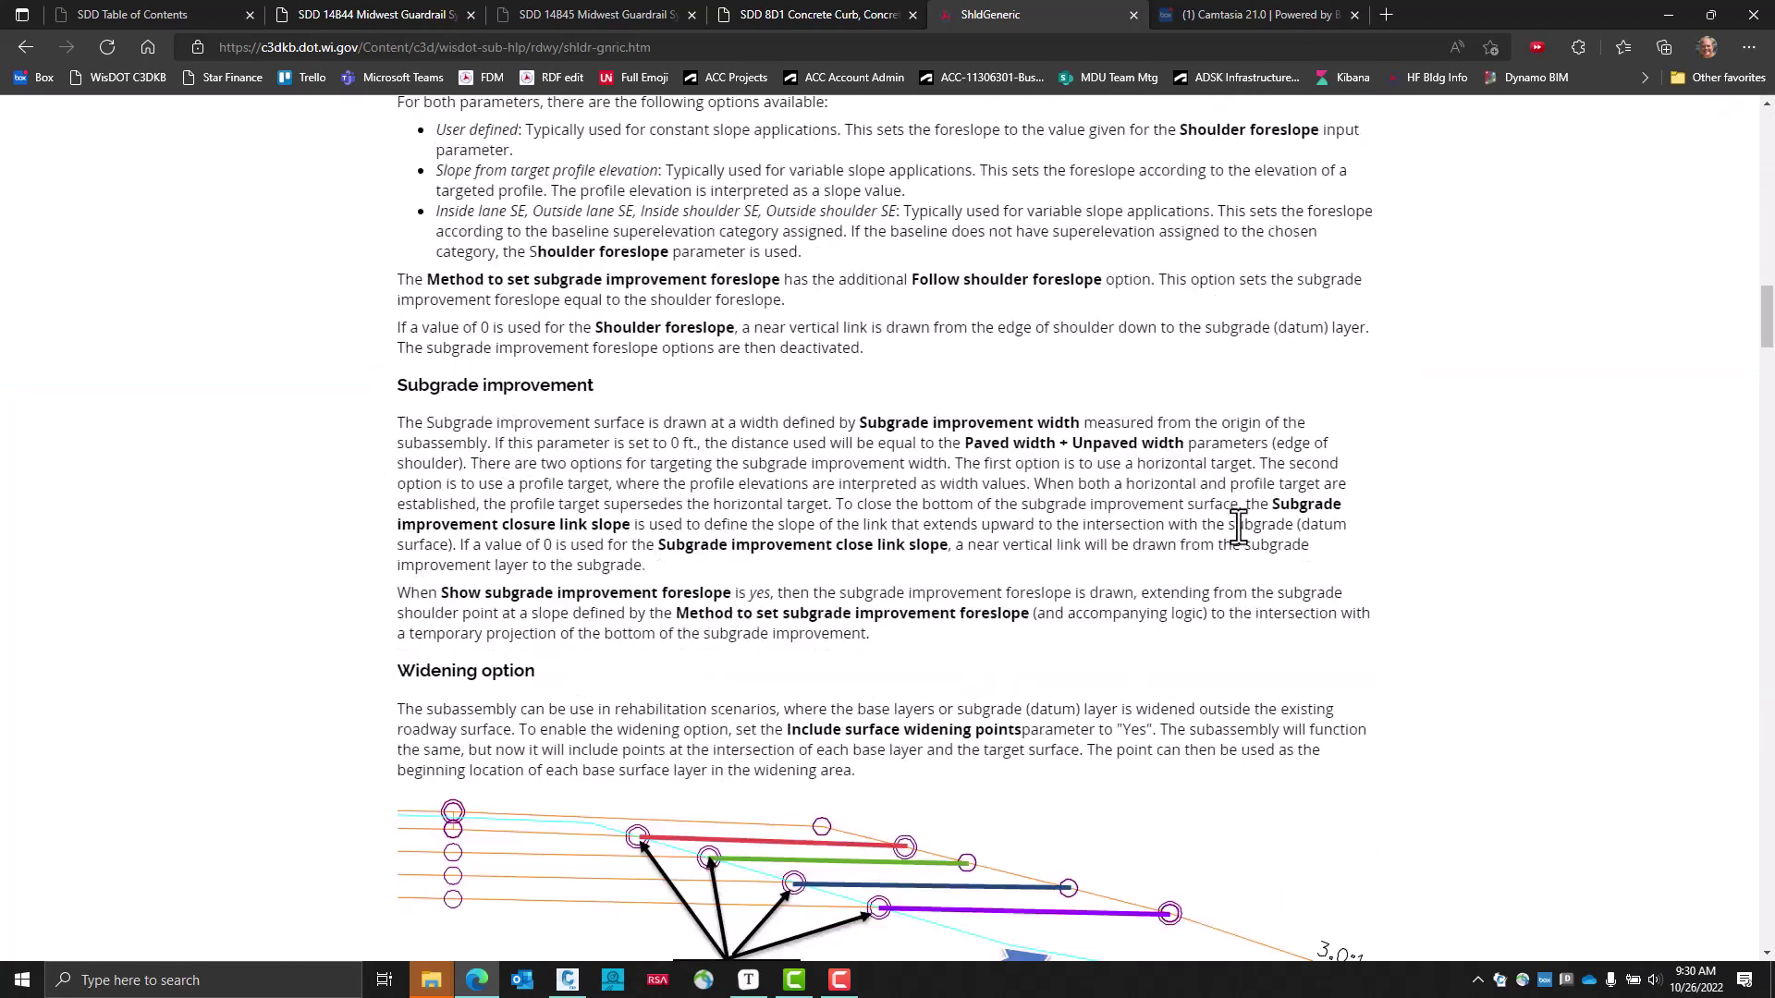
scroll(1239, 527, up, 1)
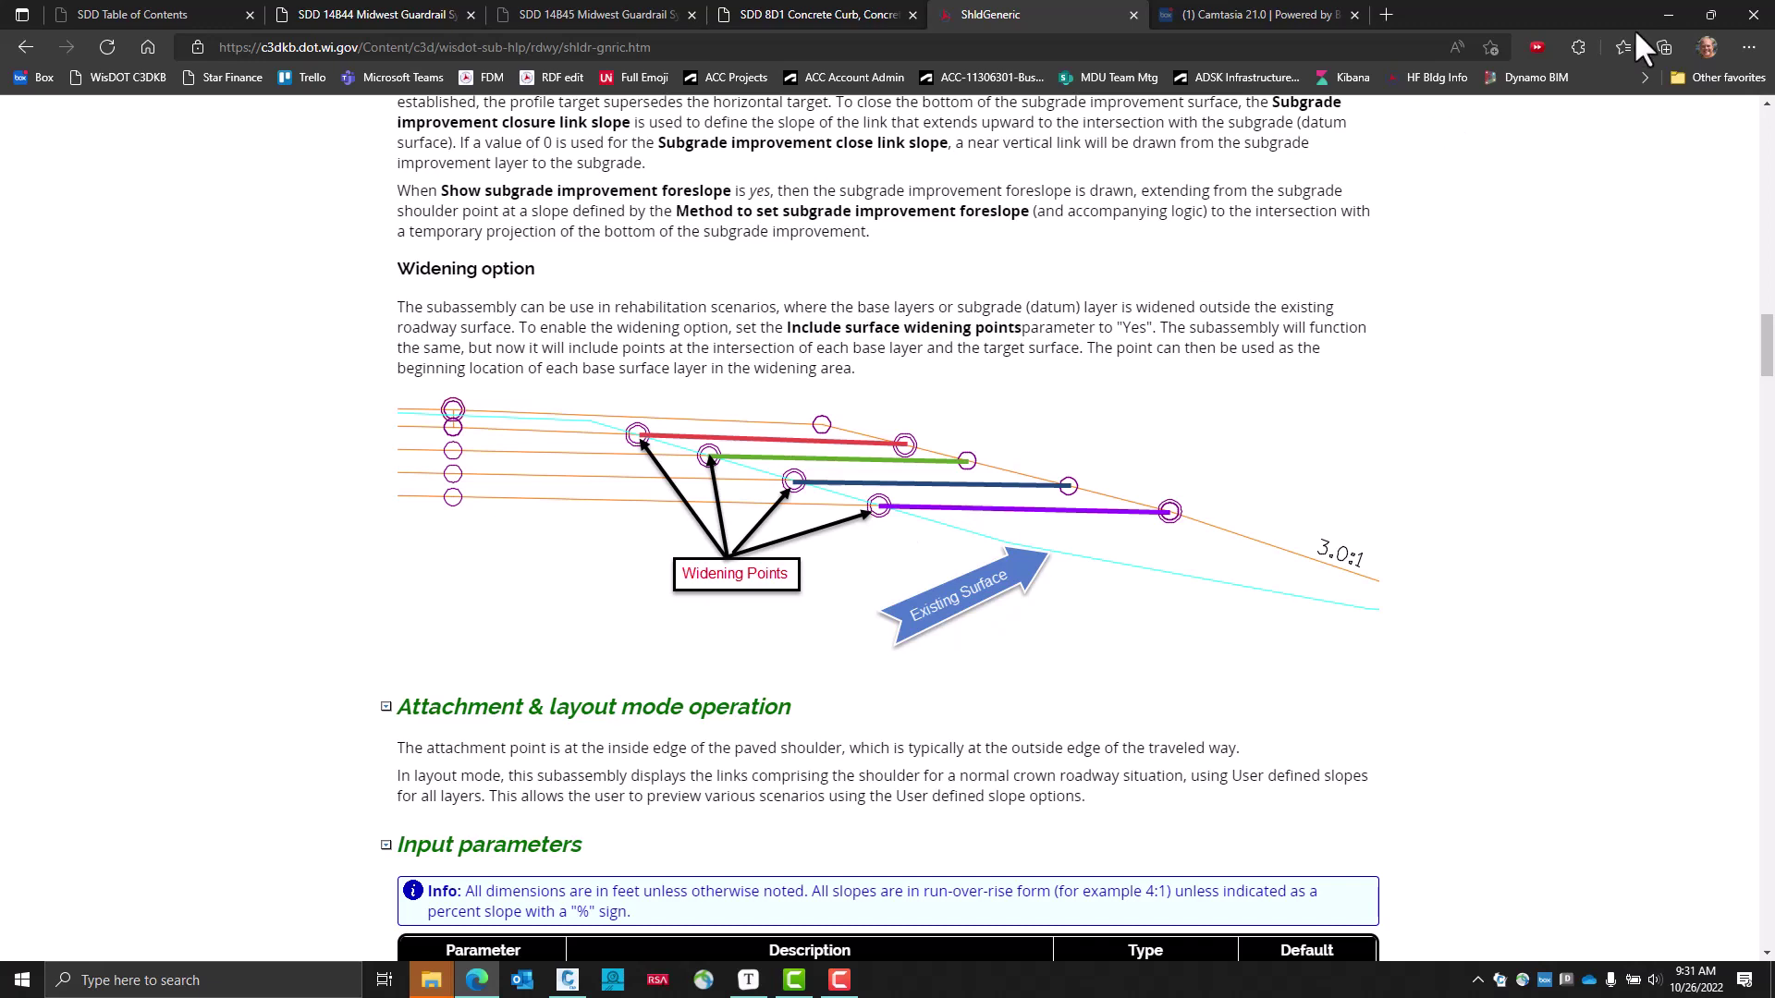
click(1667, 15)
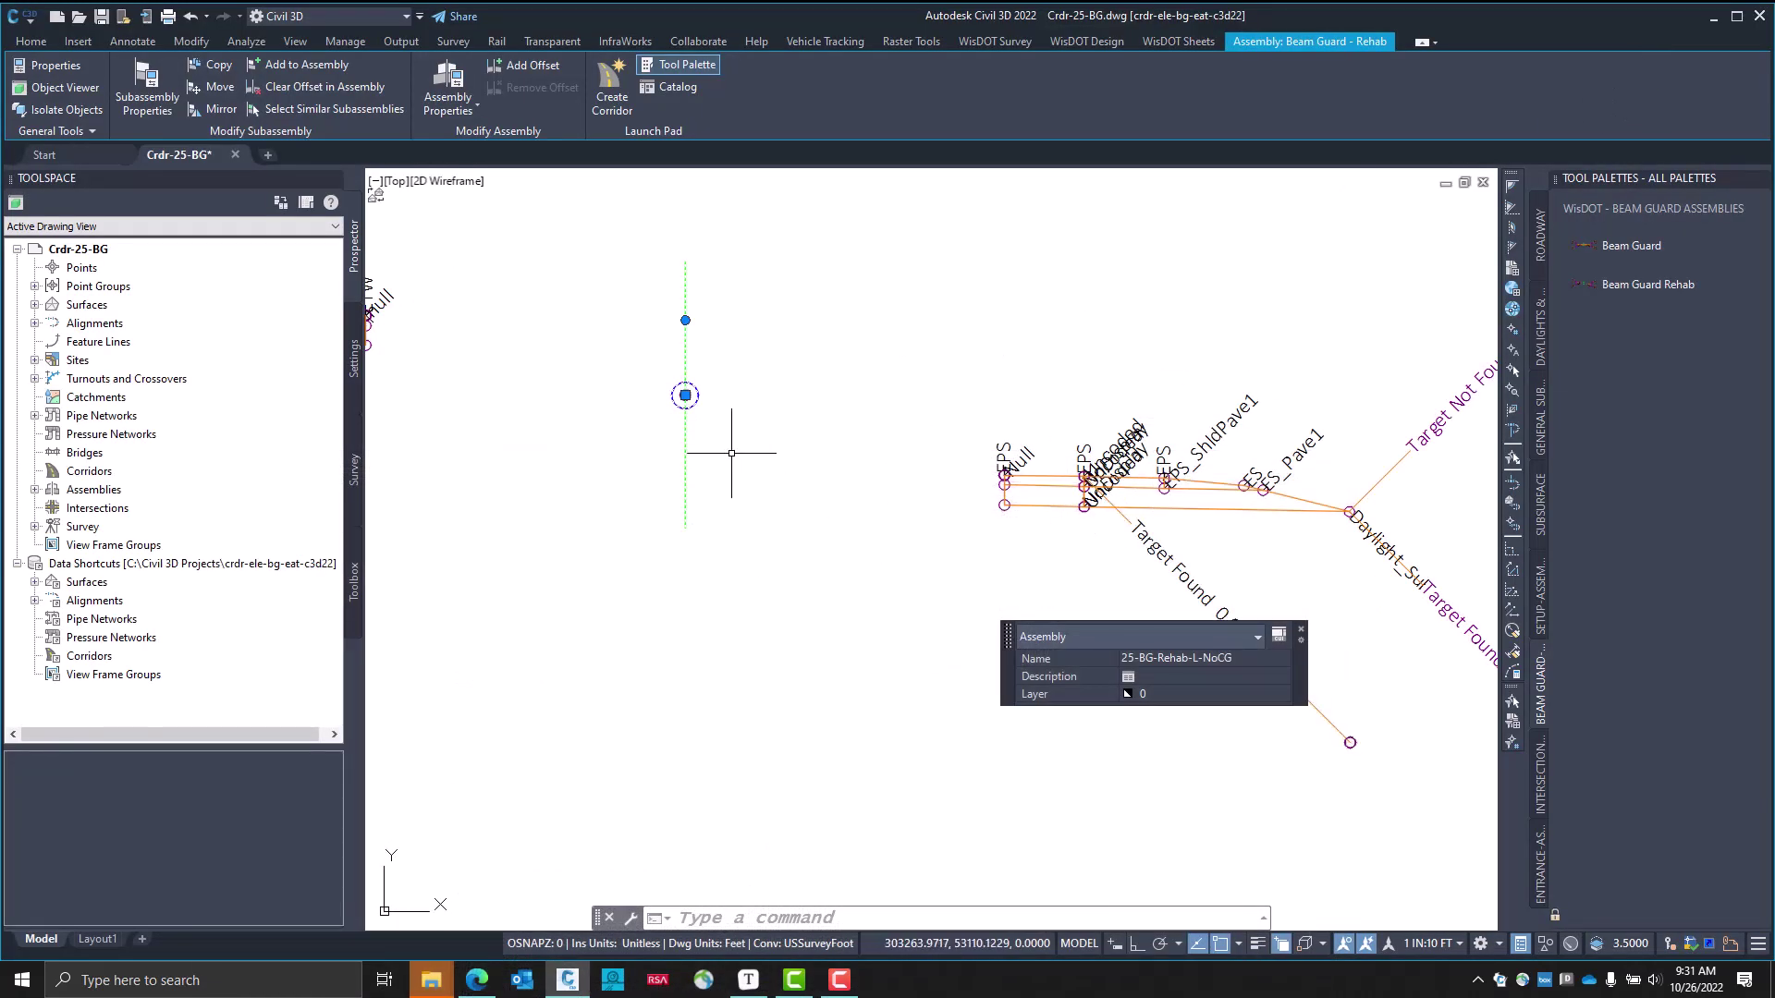
Reopen the properties of the 25-BG-Rehab-L-NoCG assembly and set Include surface widening points of UnpavedShld-R to Yes
scroll(767, 555, down, 2)
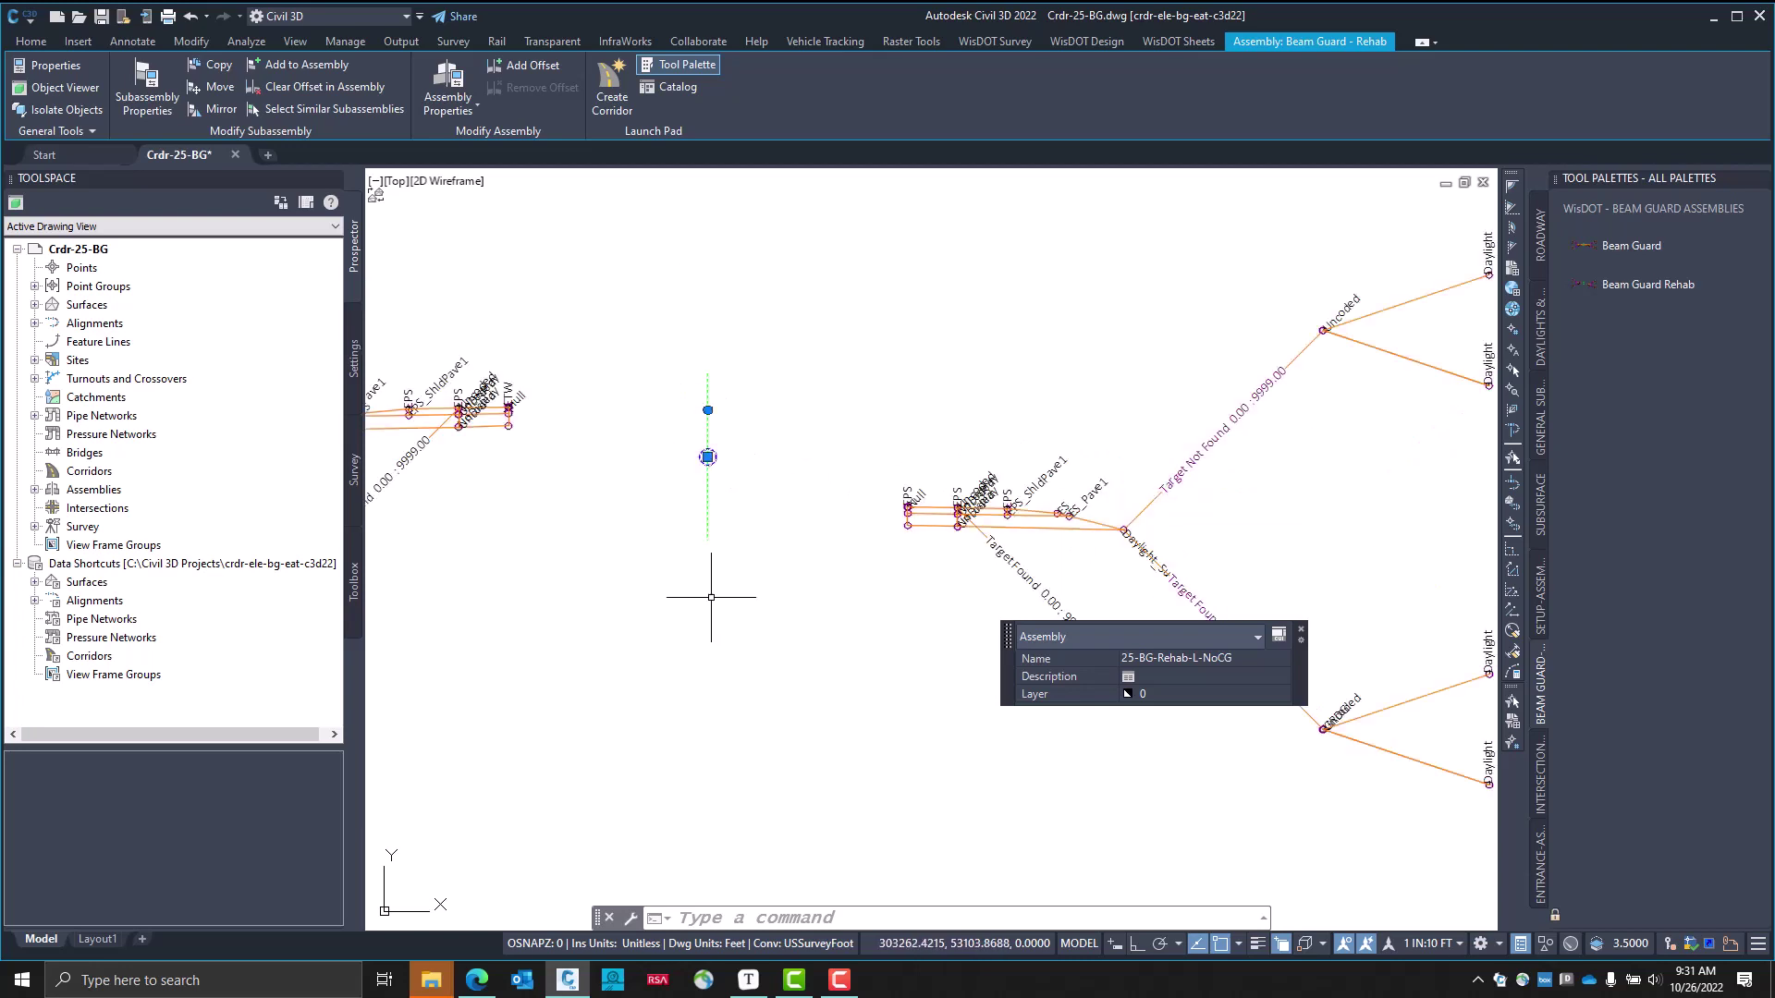
middle_drag(711, 597, 765, 697)
click(447, 84)
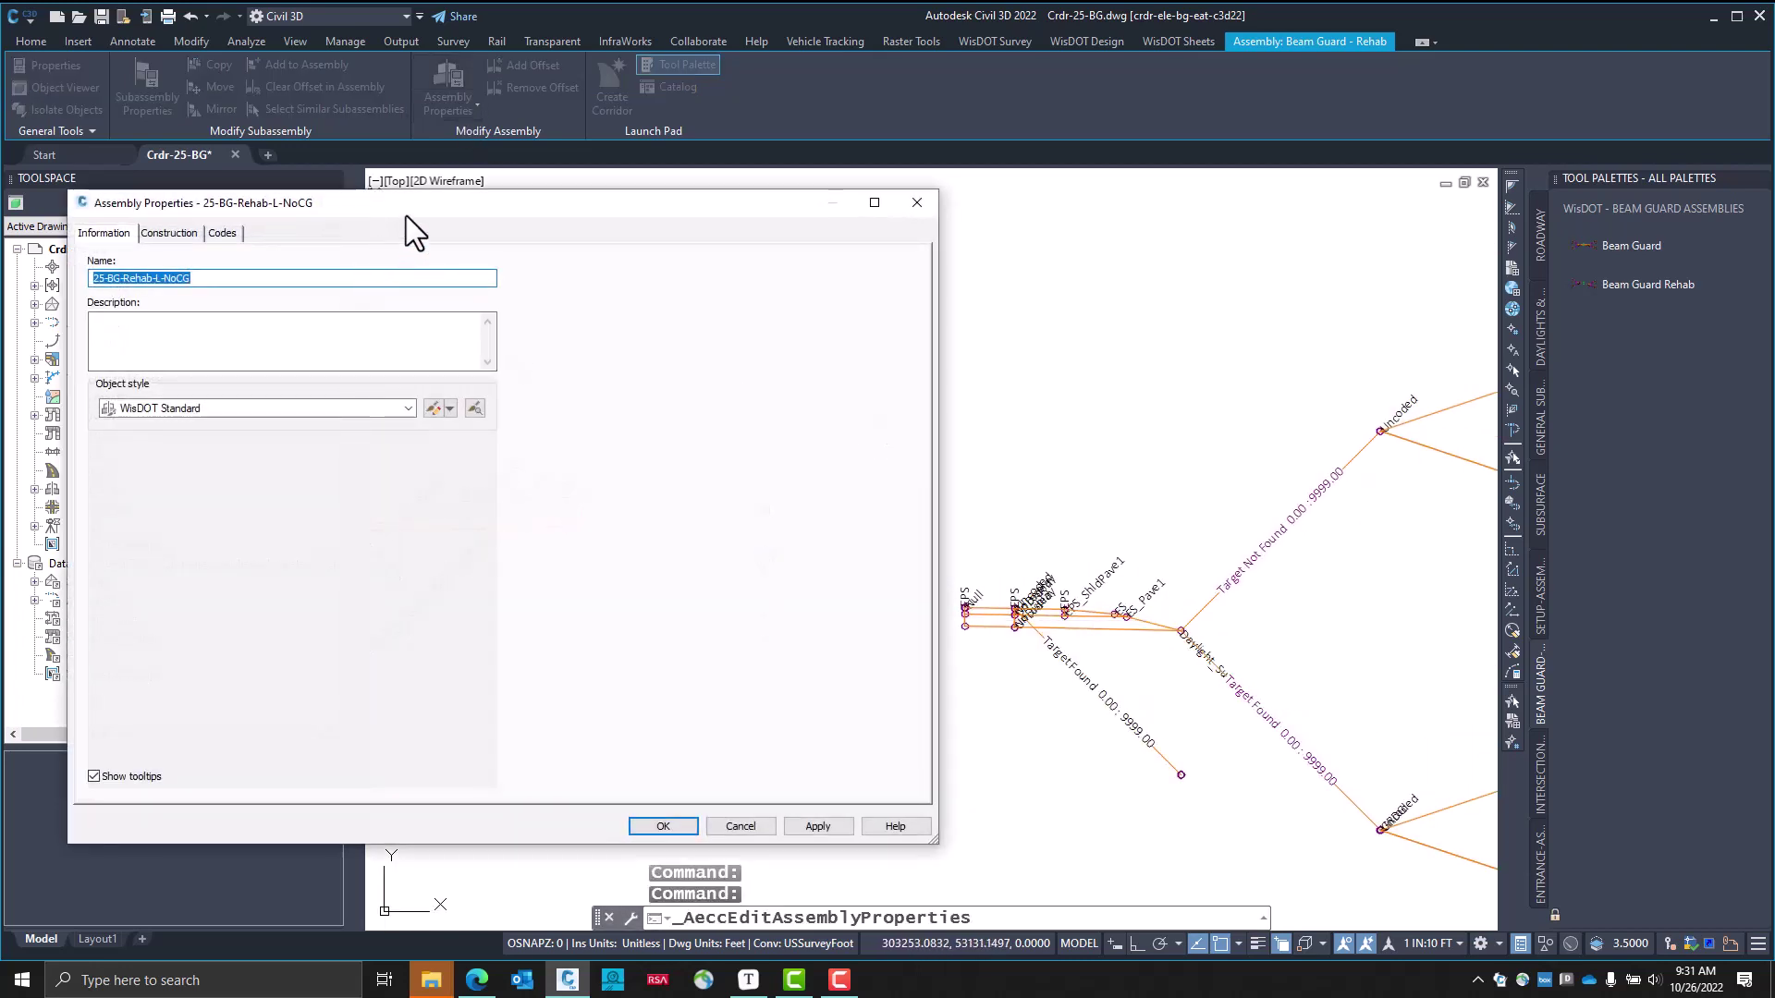
drag(406, 215, 842, 302)
click(588, 323)
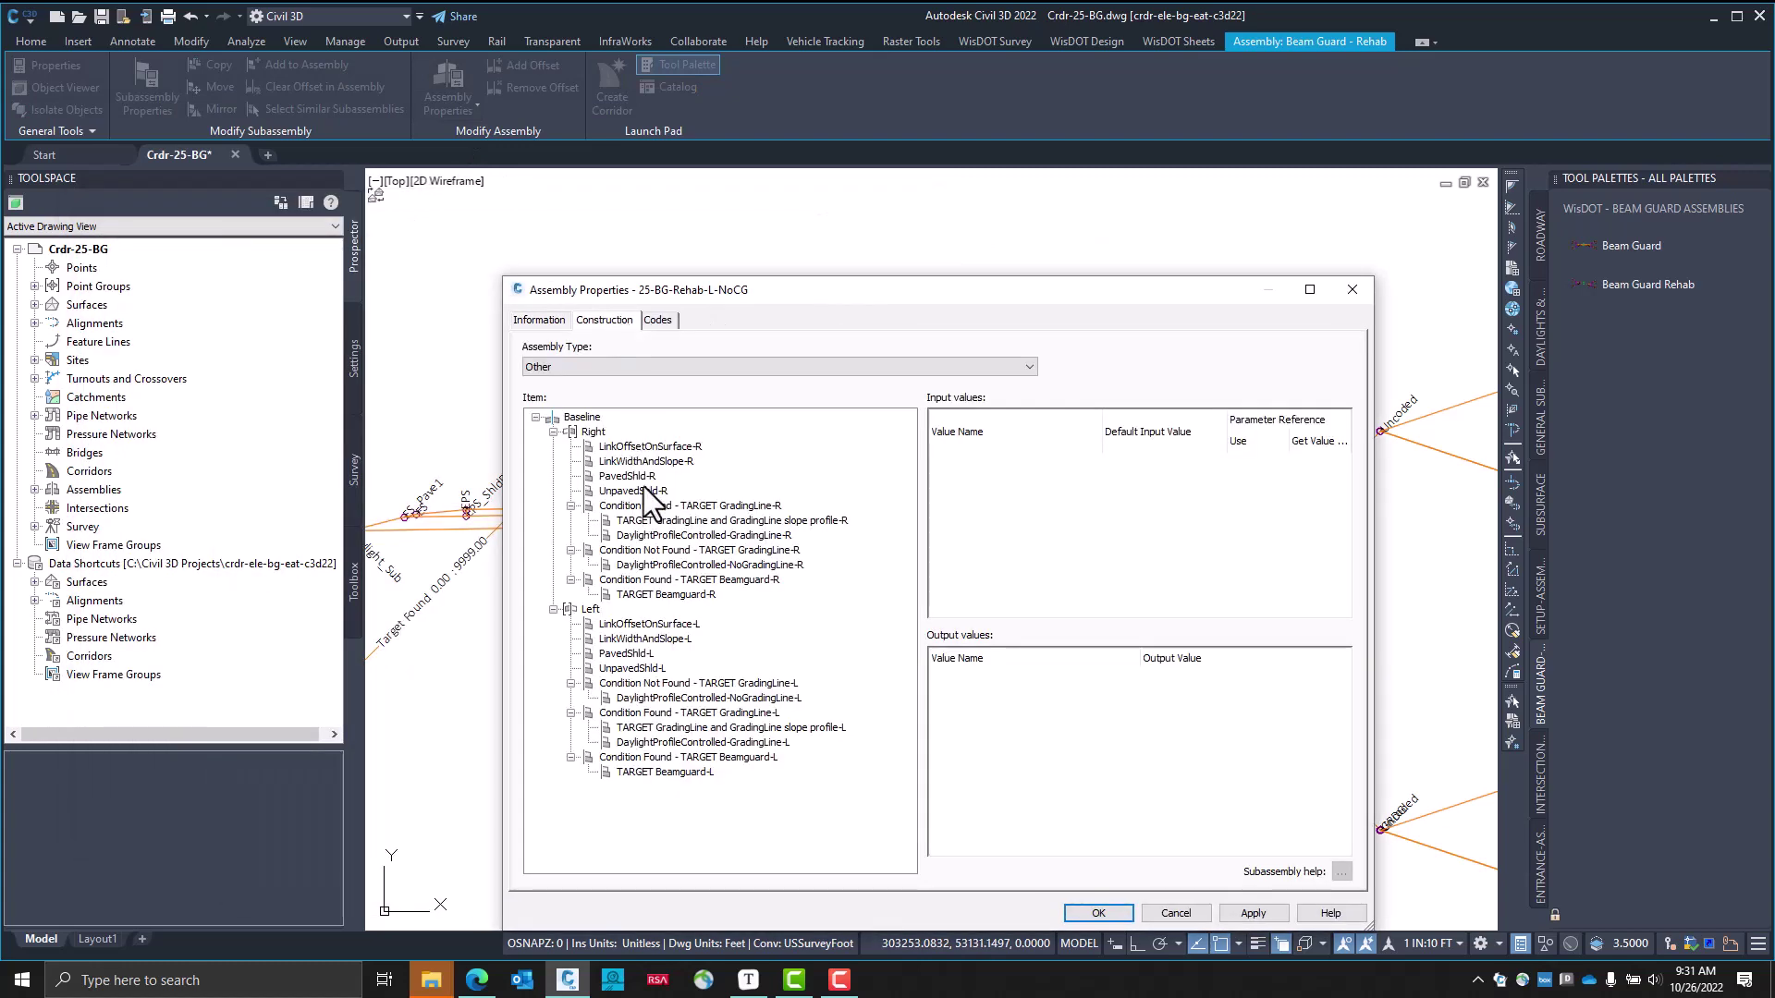
click(637, 491)
scroll(1165, 555, down, 3)
scroll(1163, 549, down, 3)
double_click(1142, 523)
click(980, 603)
click(916, 631)
click(889, 635)
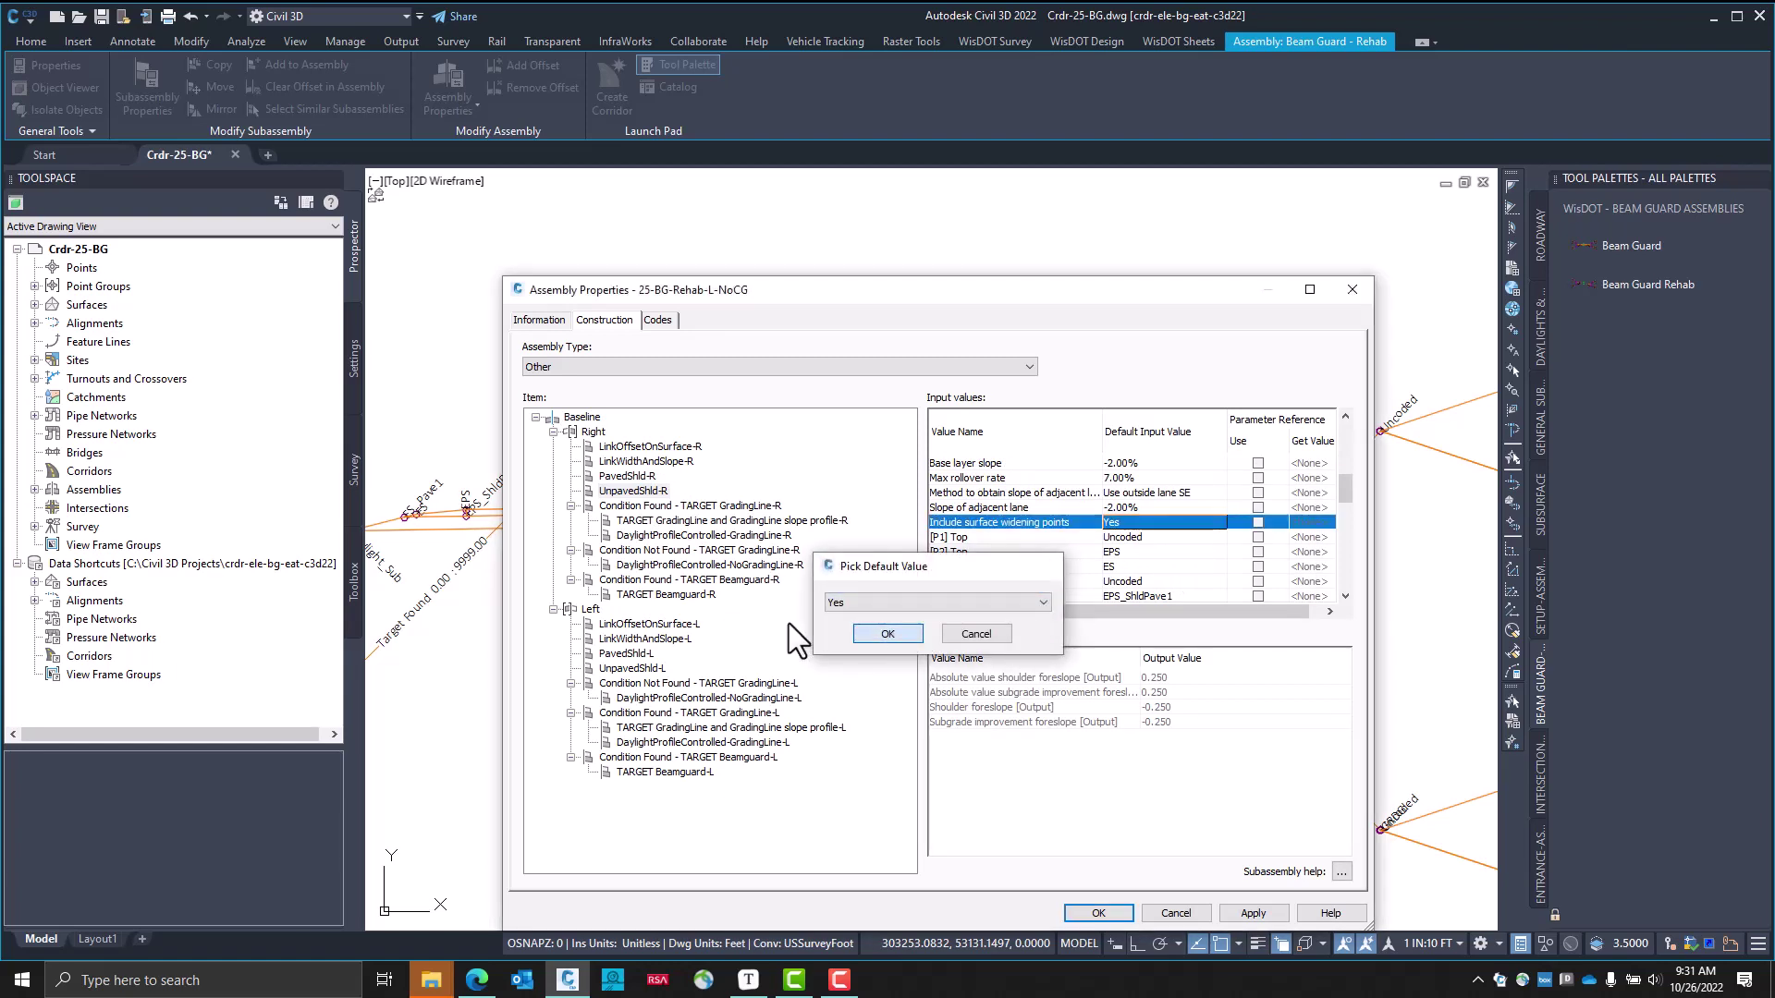
Check the inputs of the PavedShld-L and UnpavedShld-L subassemblies and uncover the left shoulder in the drawing for comparison
click(628, 653)
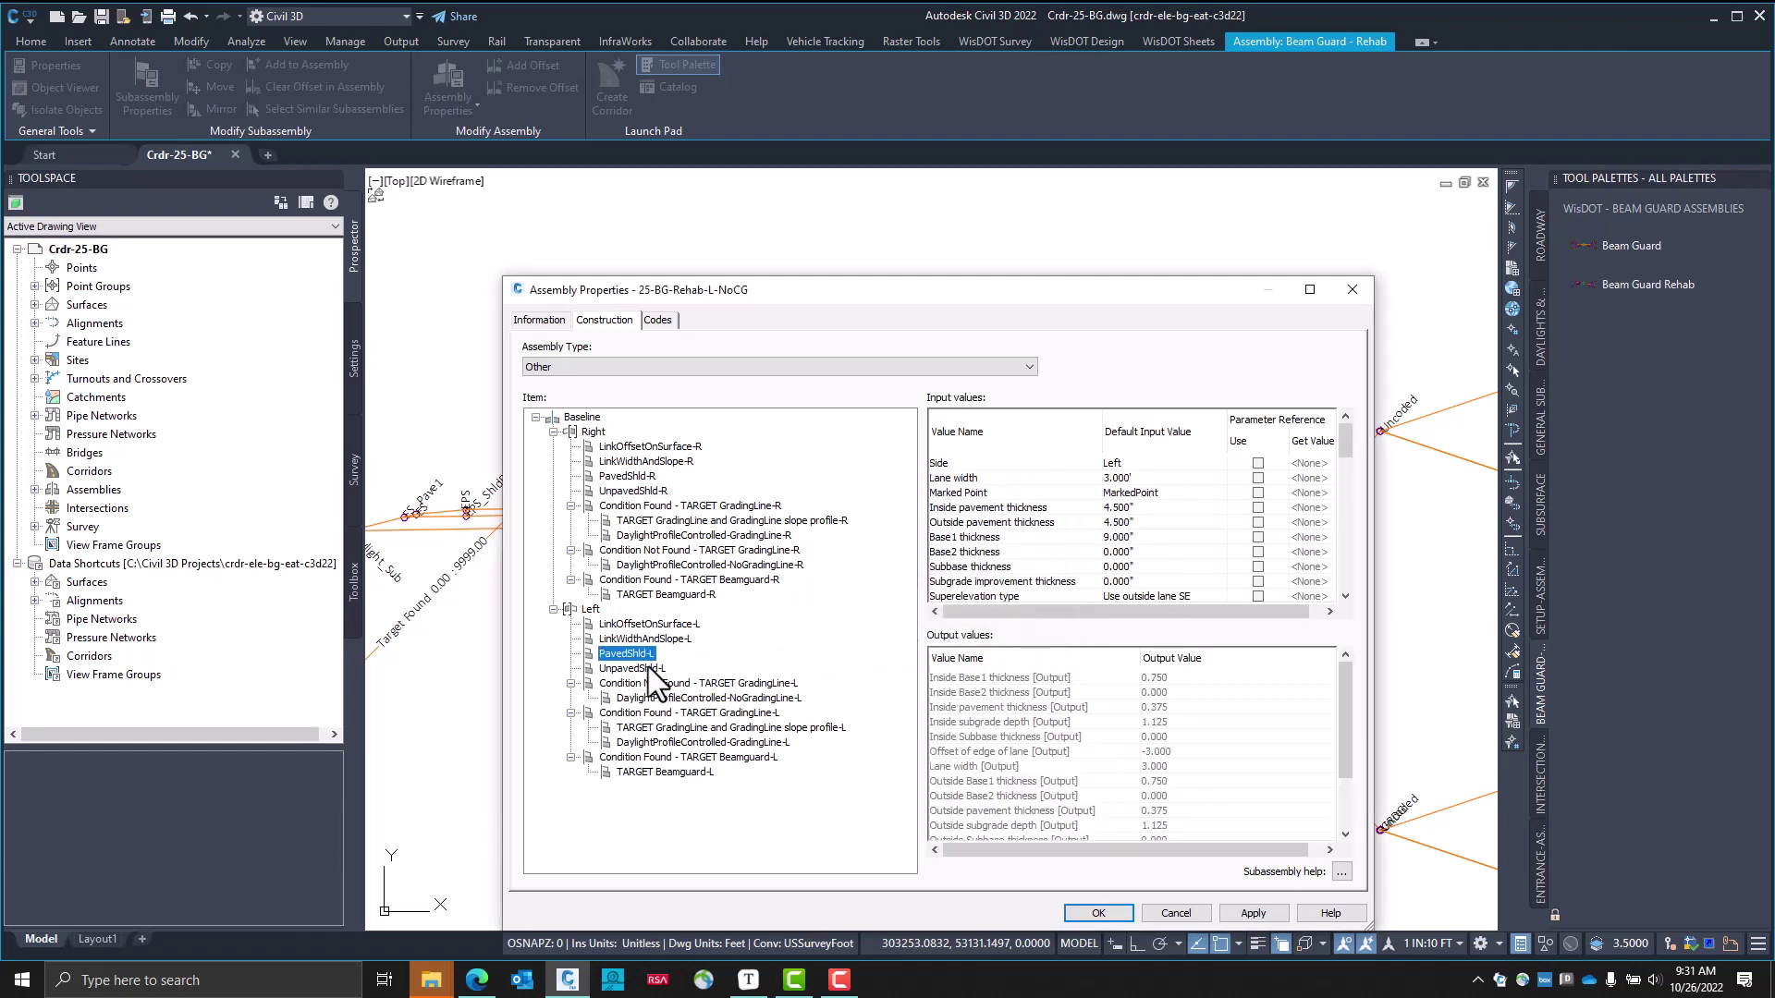
click(647, 667)
scroll(1202, 527, down, 4)
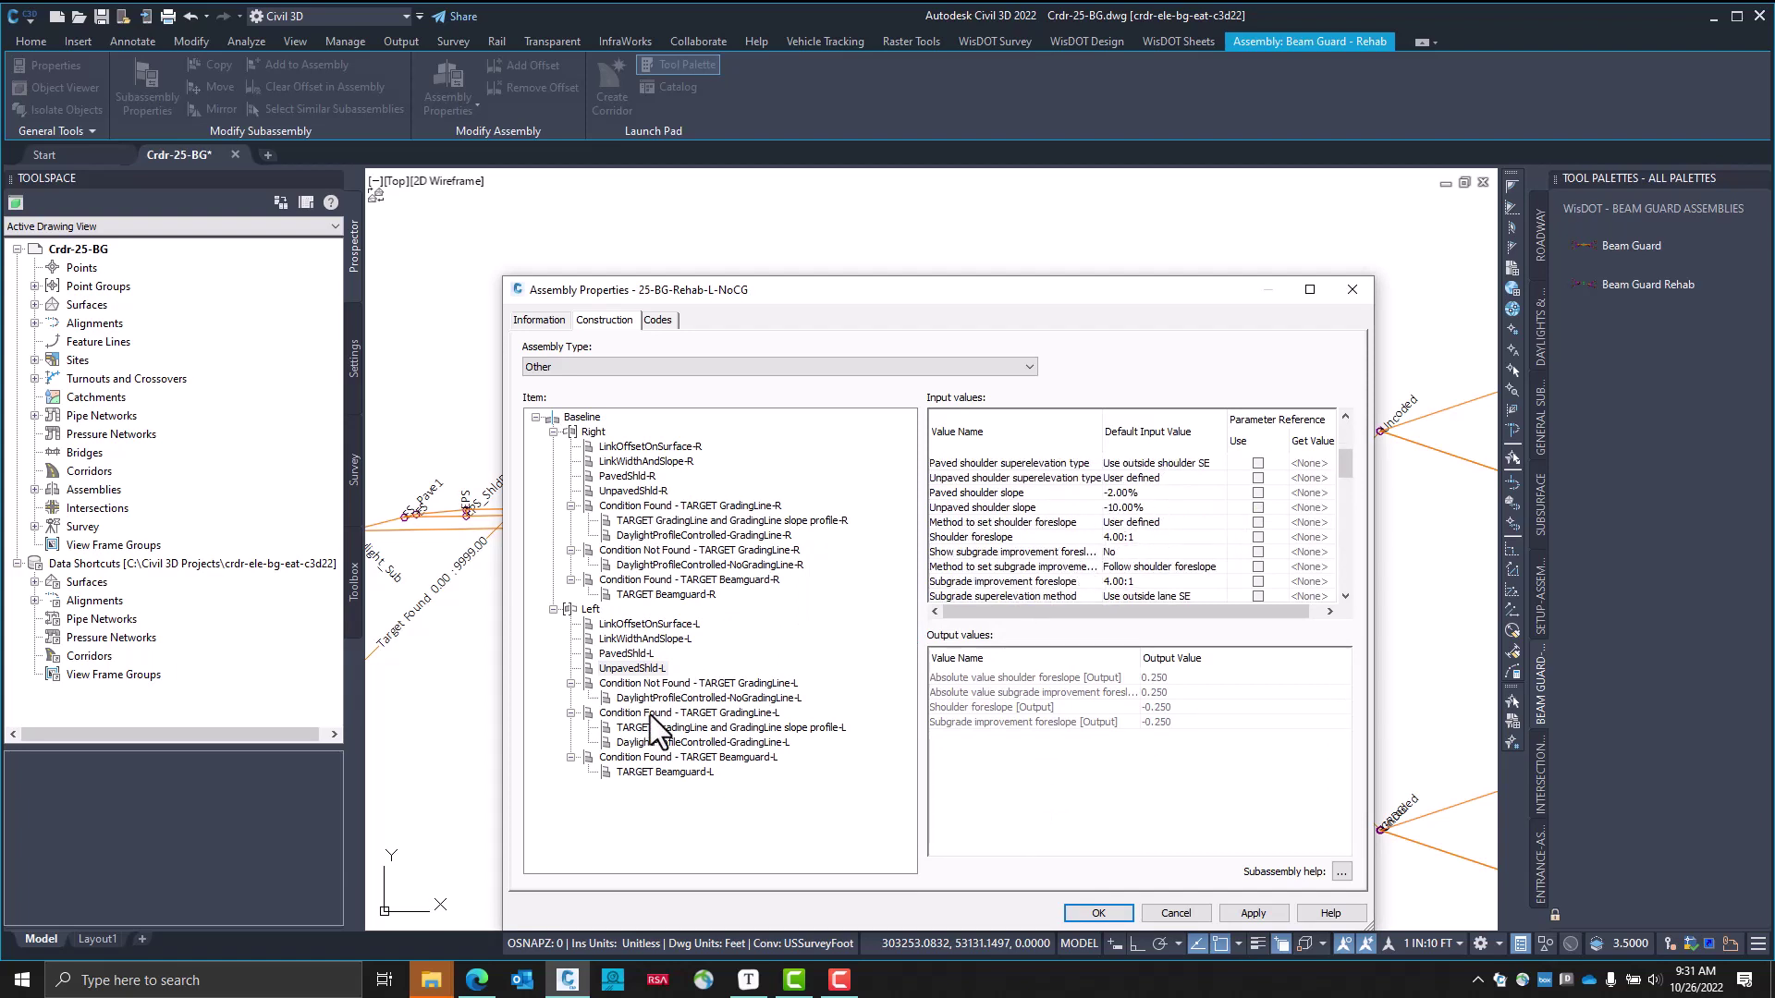
scroll(1146, 551, down, 3)
scroll(1145, 551, down, 3)
scroll(1146, 551, up, 4)
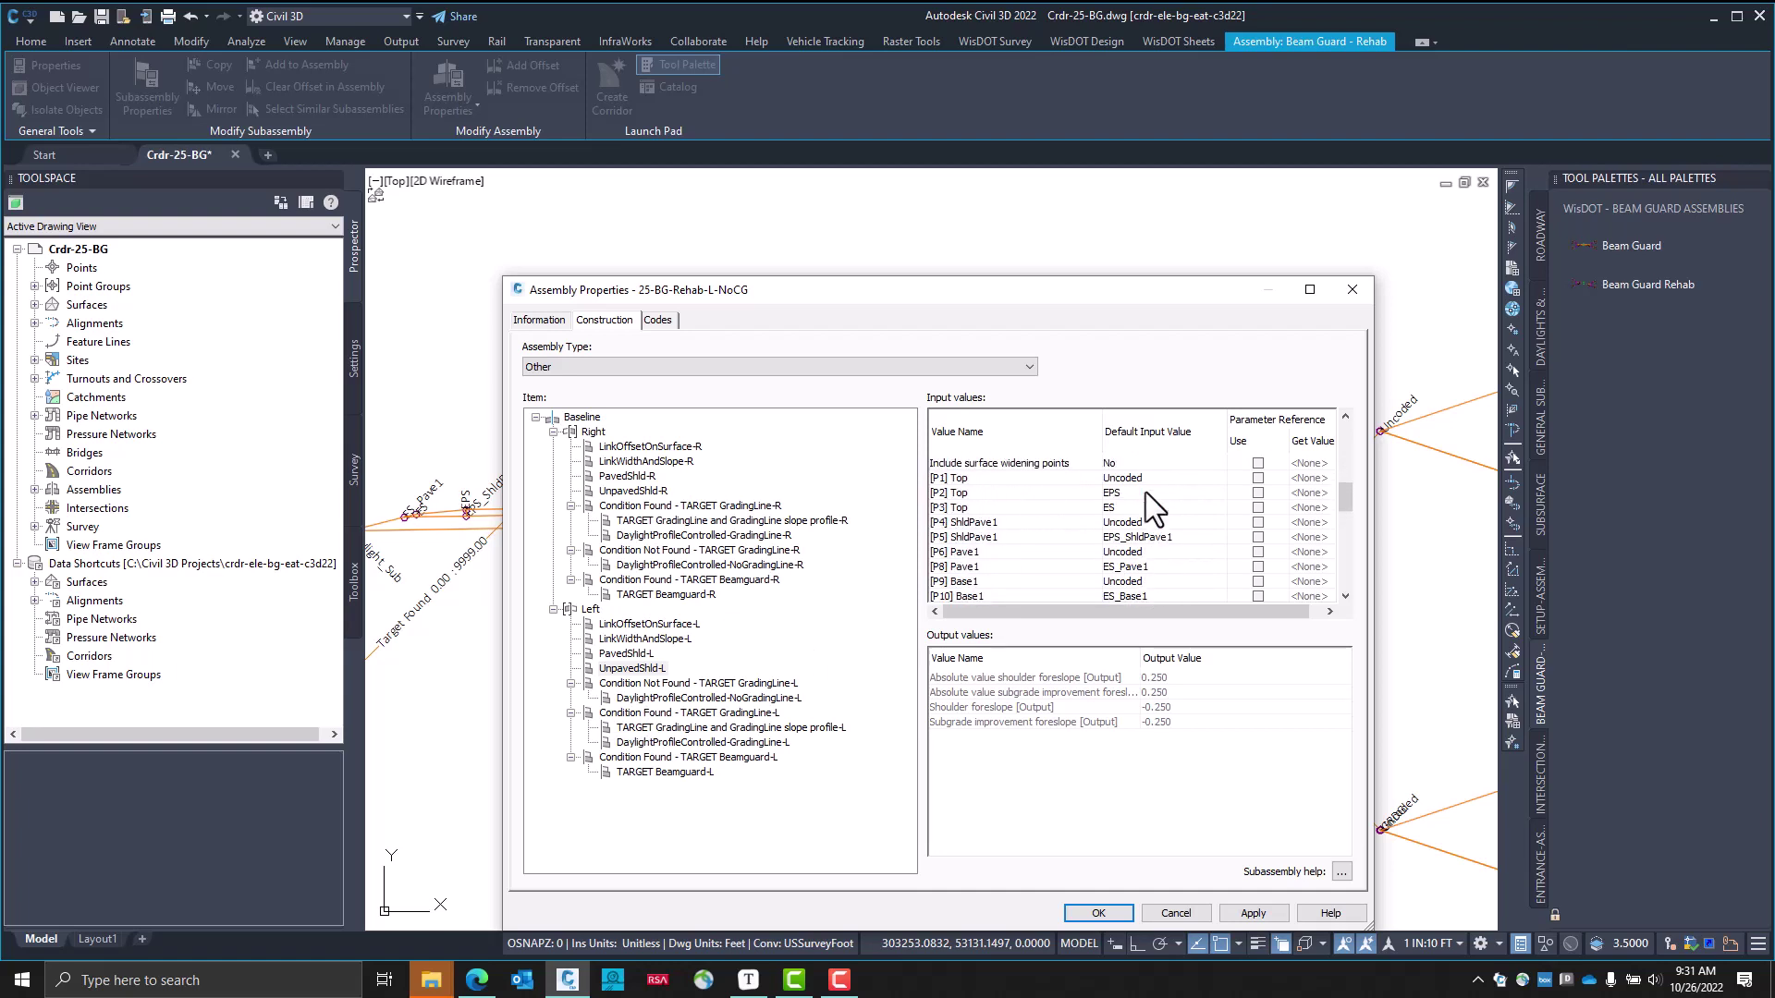
drag(1109, 294, 1256, 213)
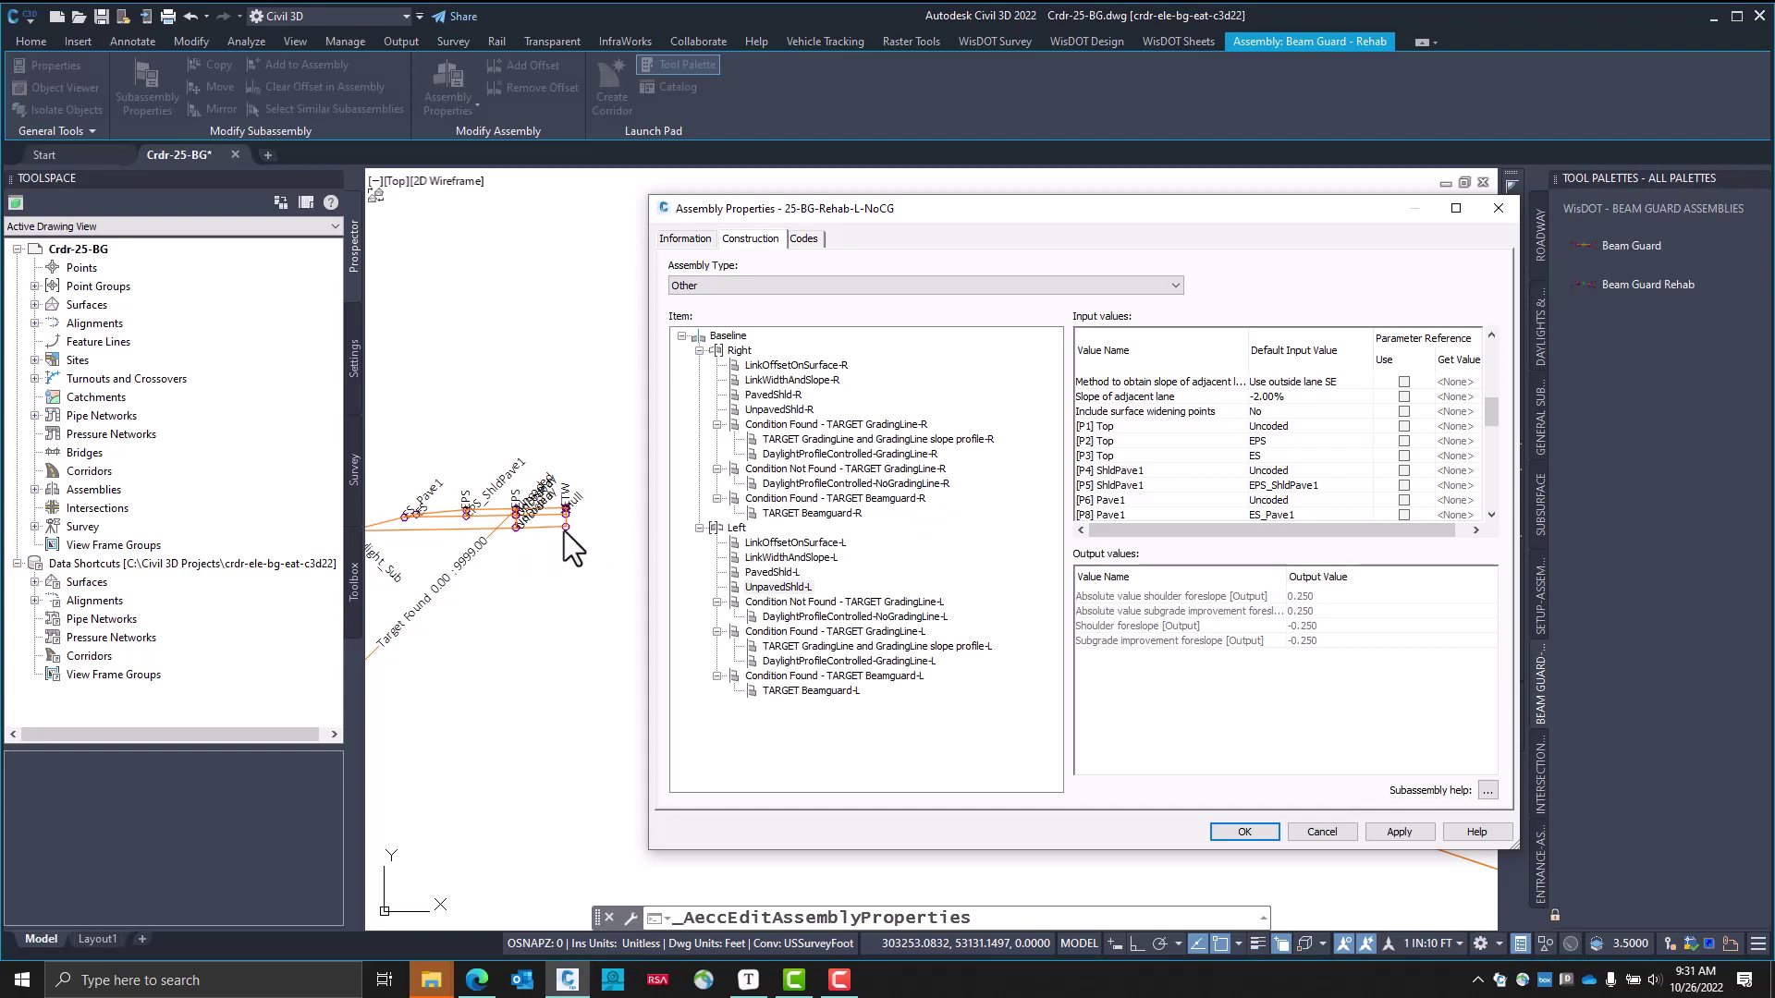
Switch to the web browser, open the LnExtendBase subassembly help page, and expand all its sections
key(alt+Tab)
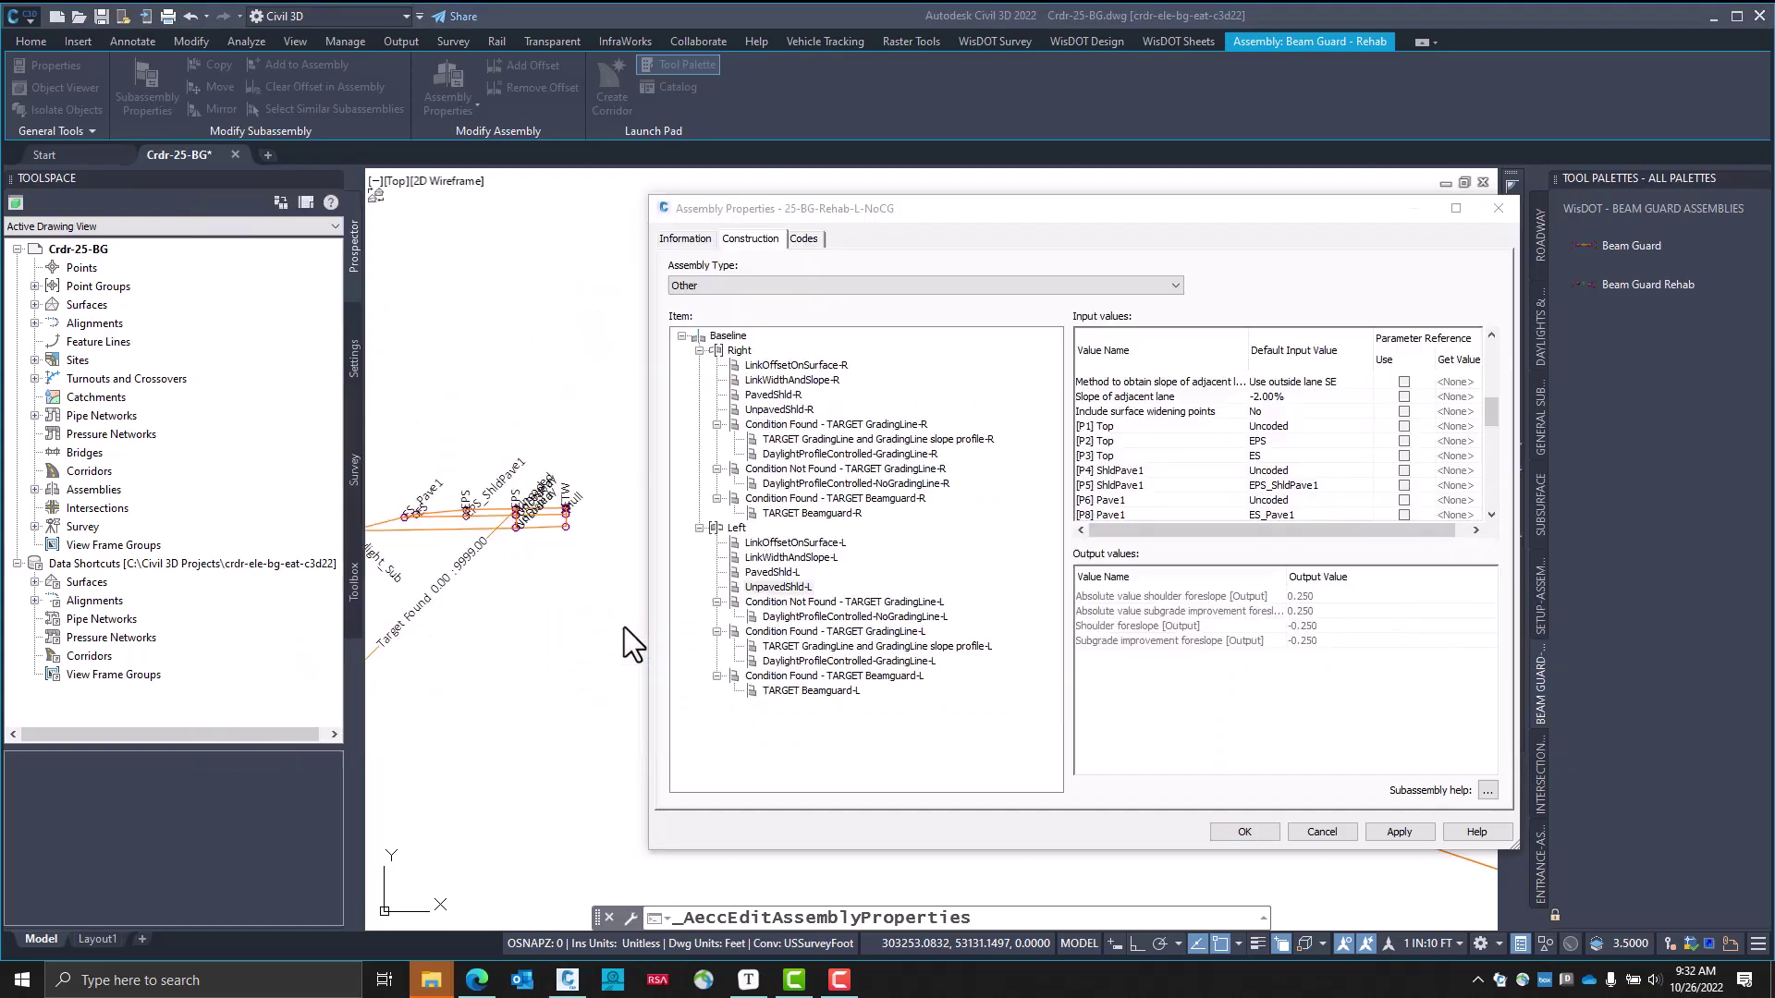
scroll(643, 378, up, 7)
key(alt+Left)
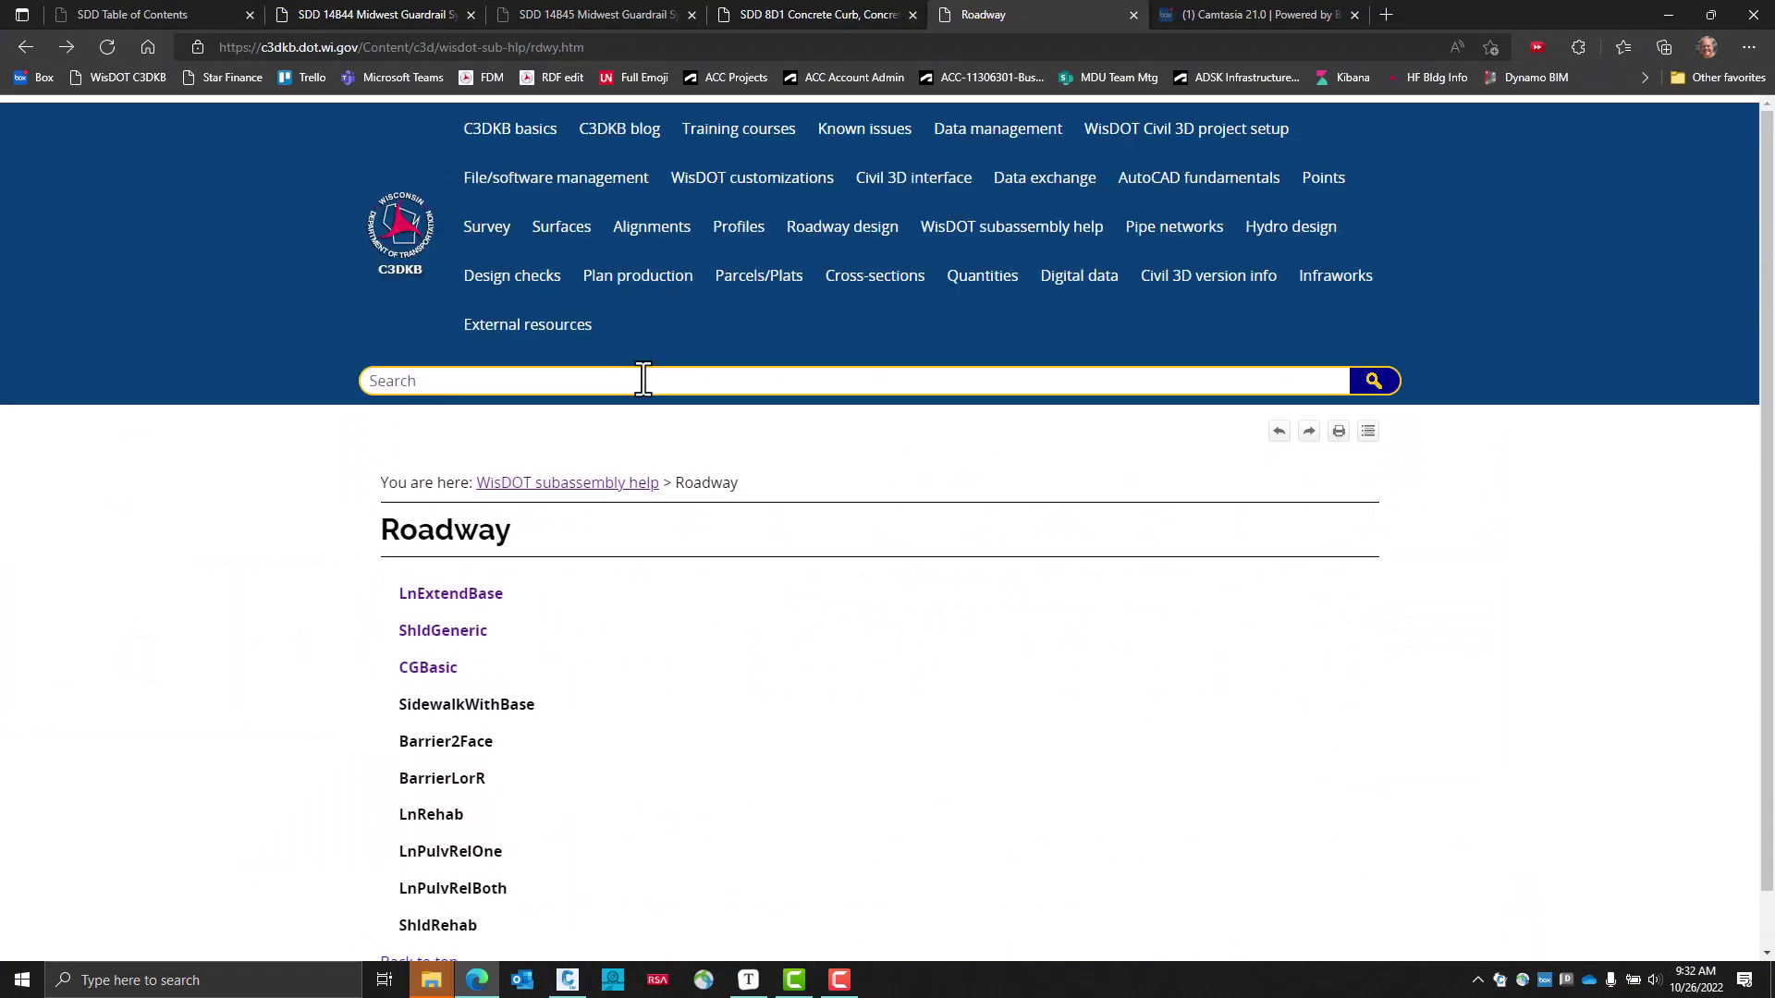
click(487, 596)
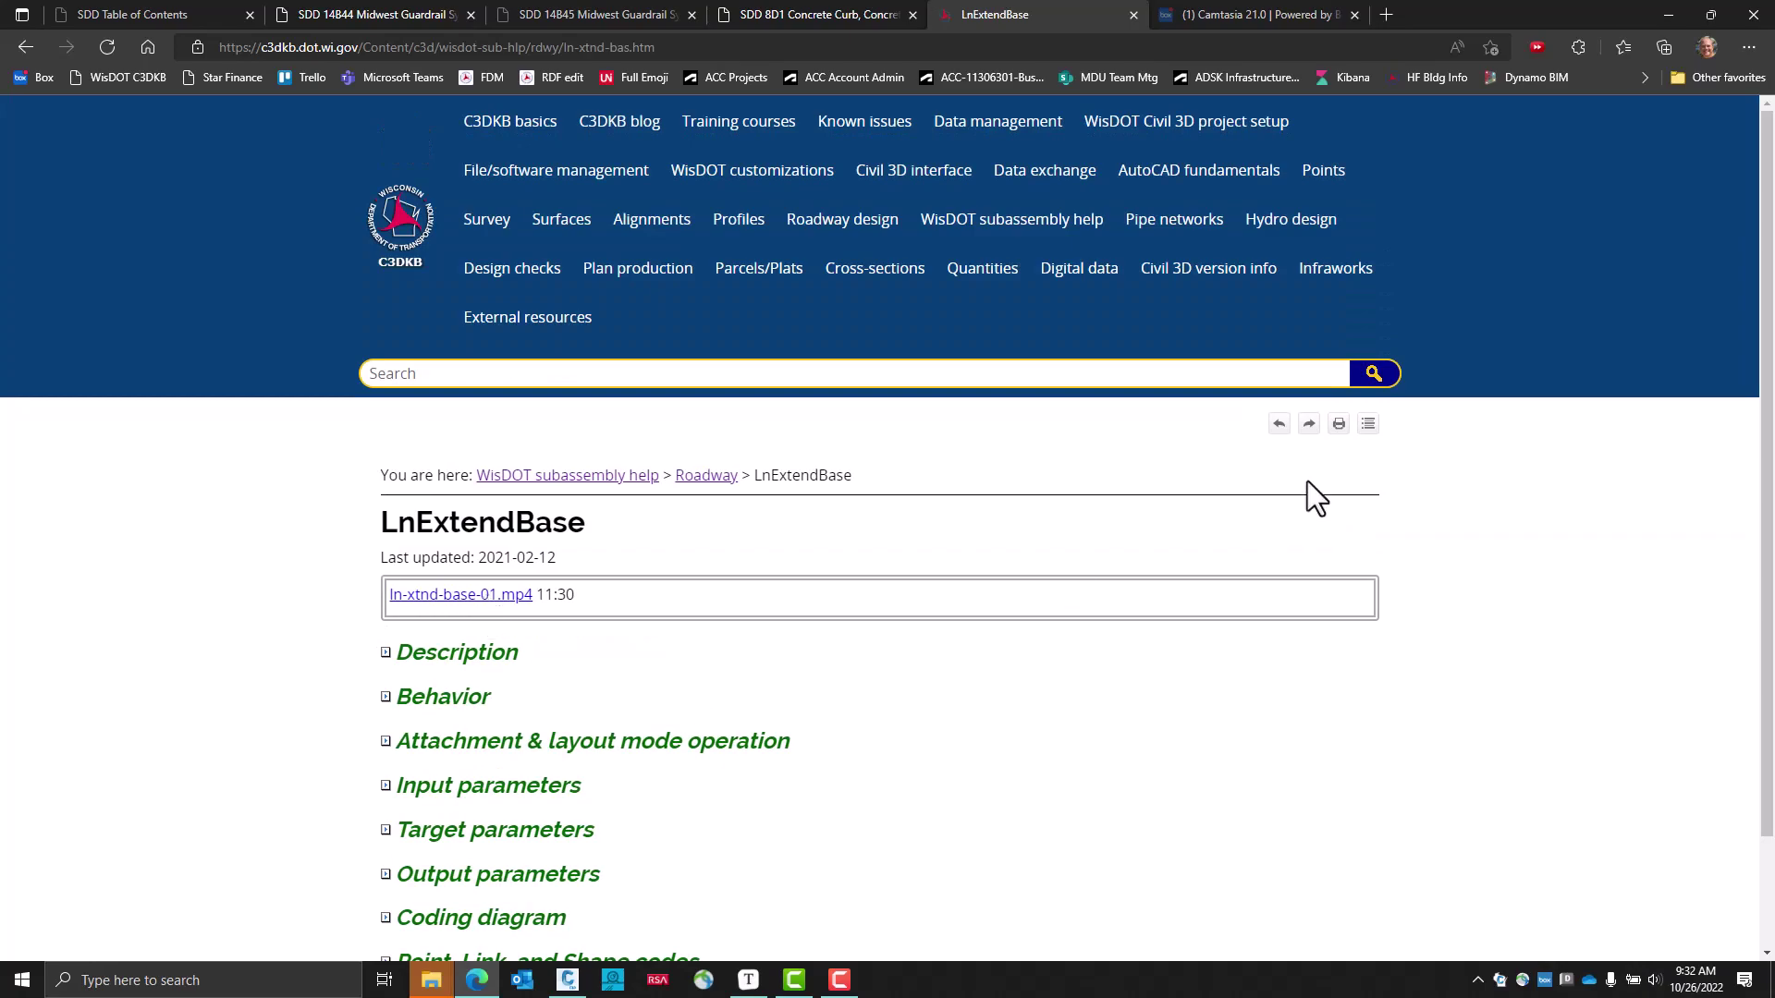
click(1368, 425)
Examine the LnExtendBase coding diagram and its point, link and shape codes, and return to Civil 3D
scroll(1125, 596, down, 20)
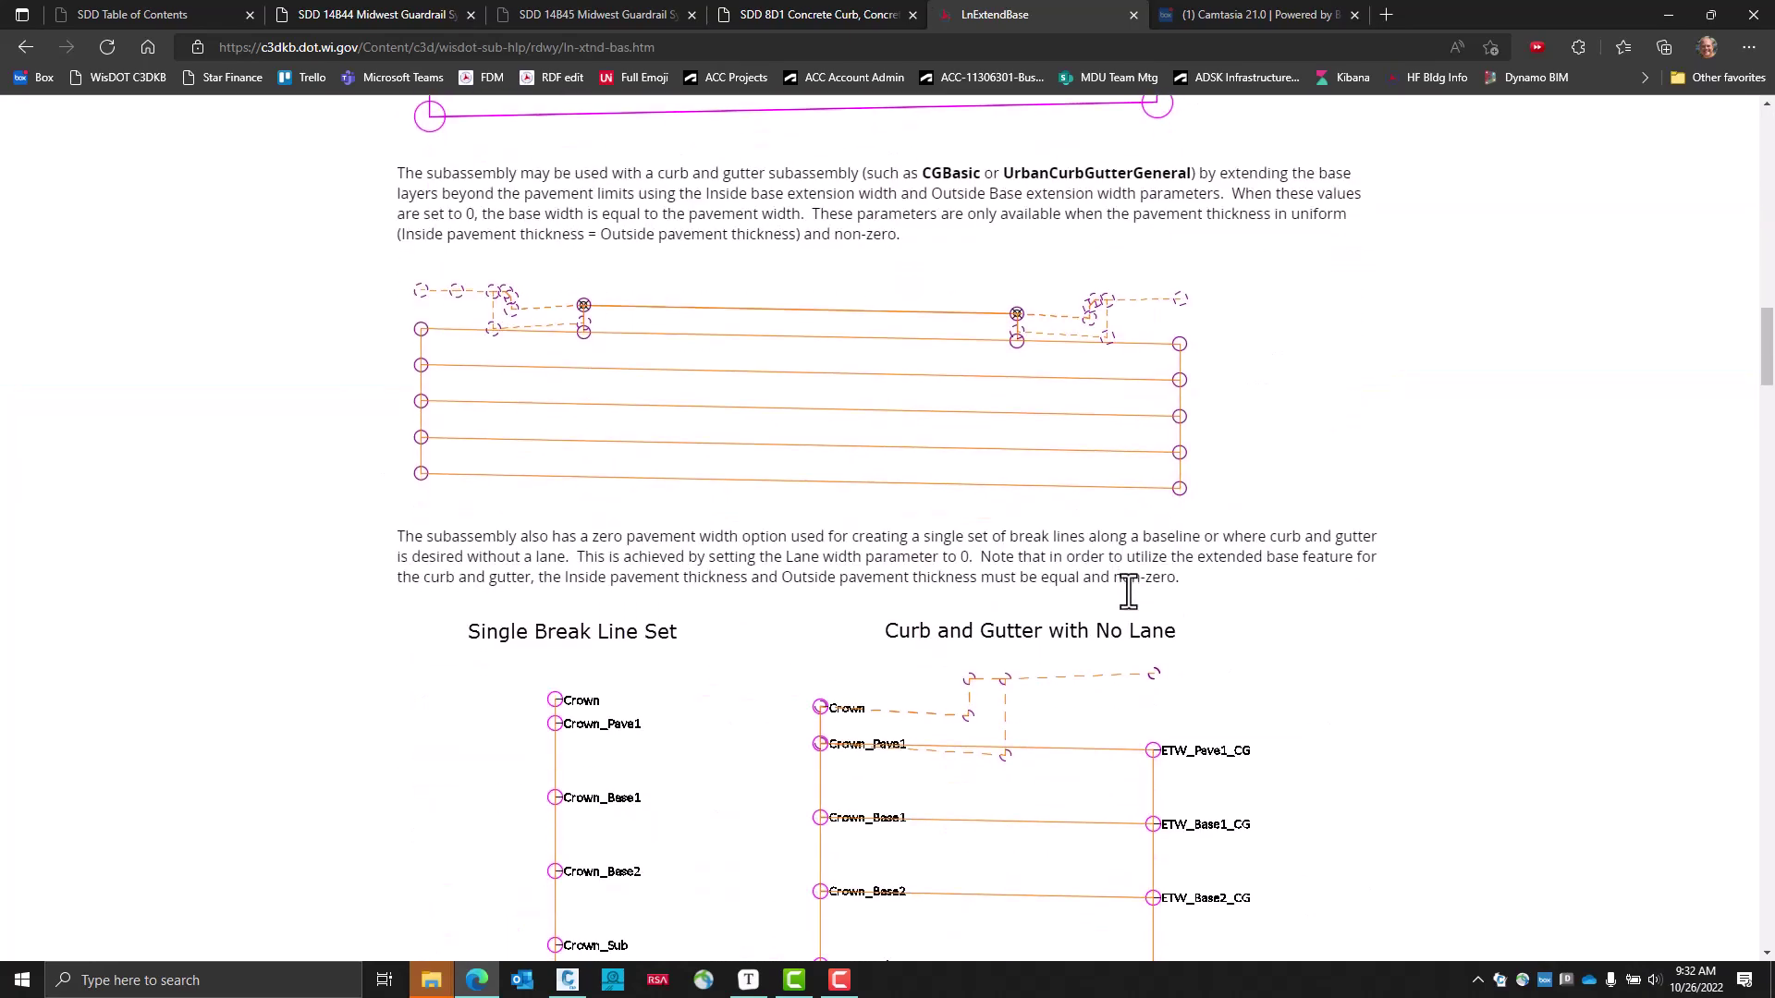
scroll(1124, 589, down, 20)
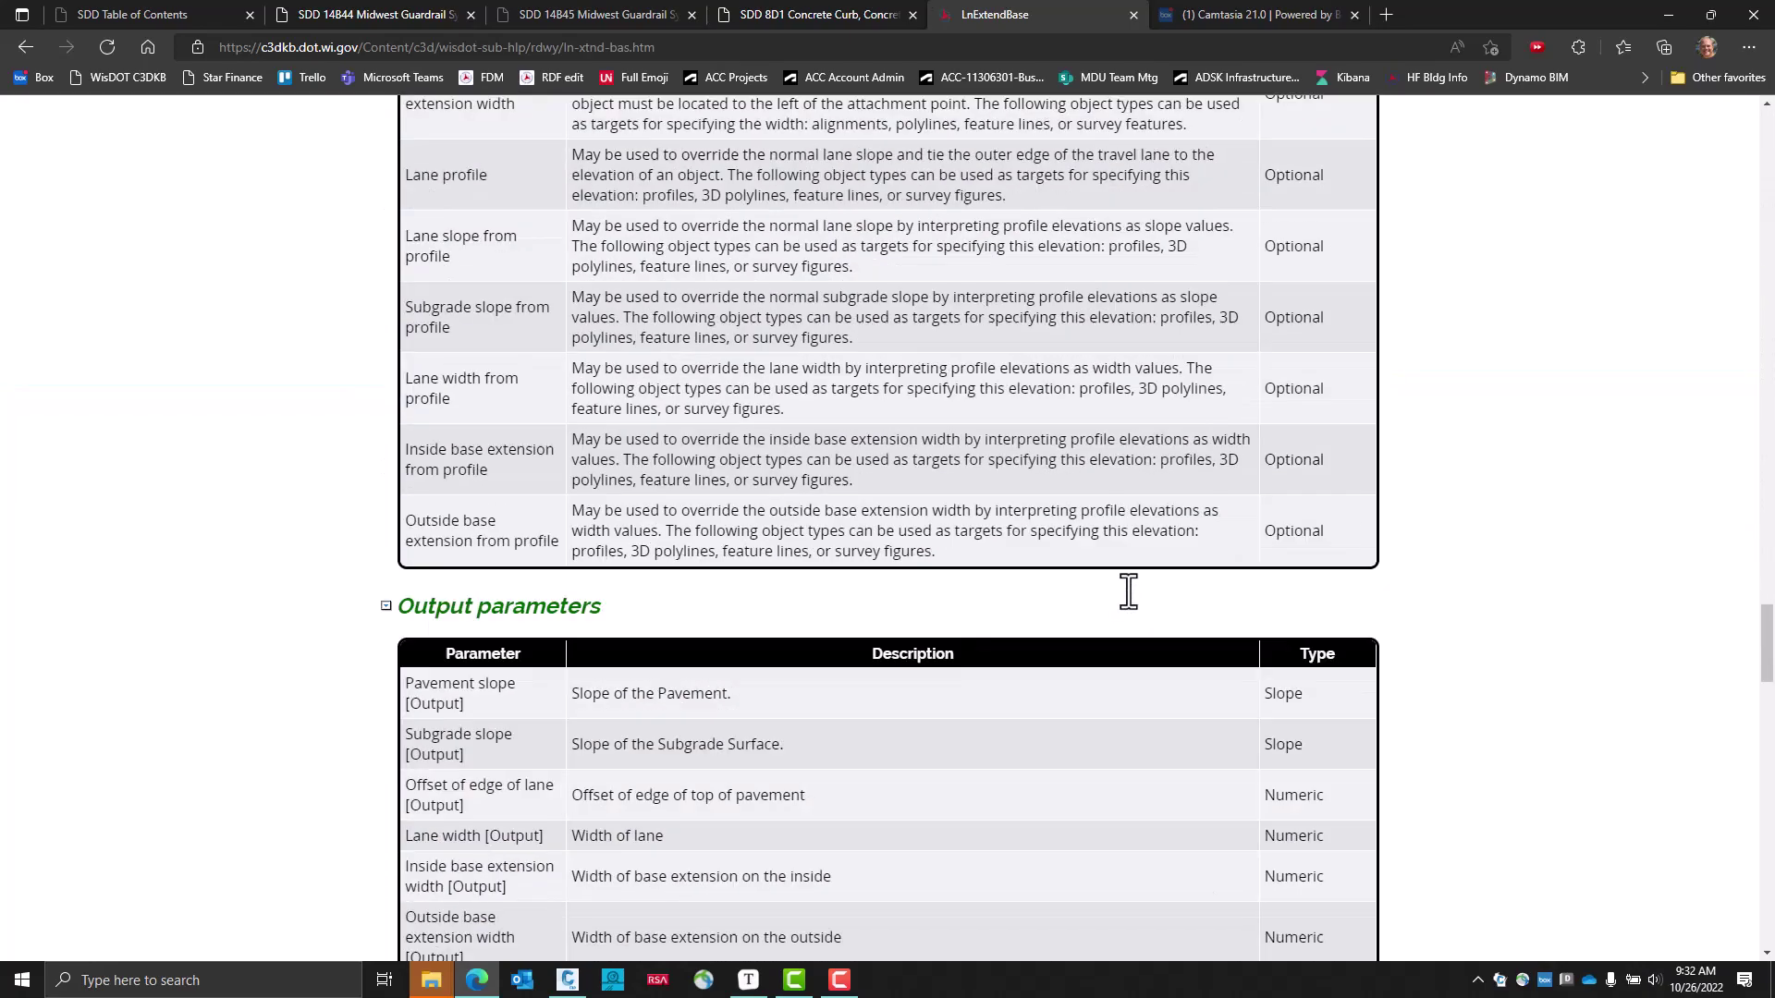
scroll(1128, 591, down, 5)
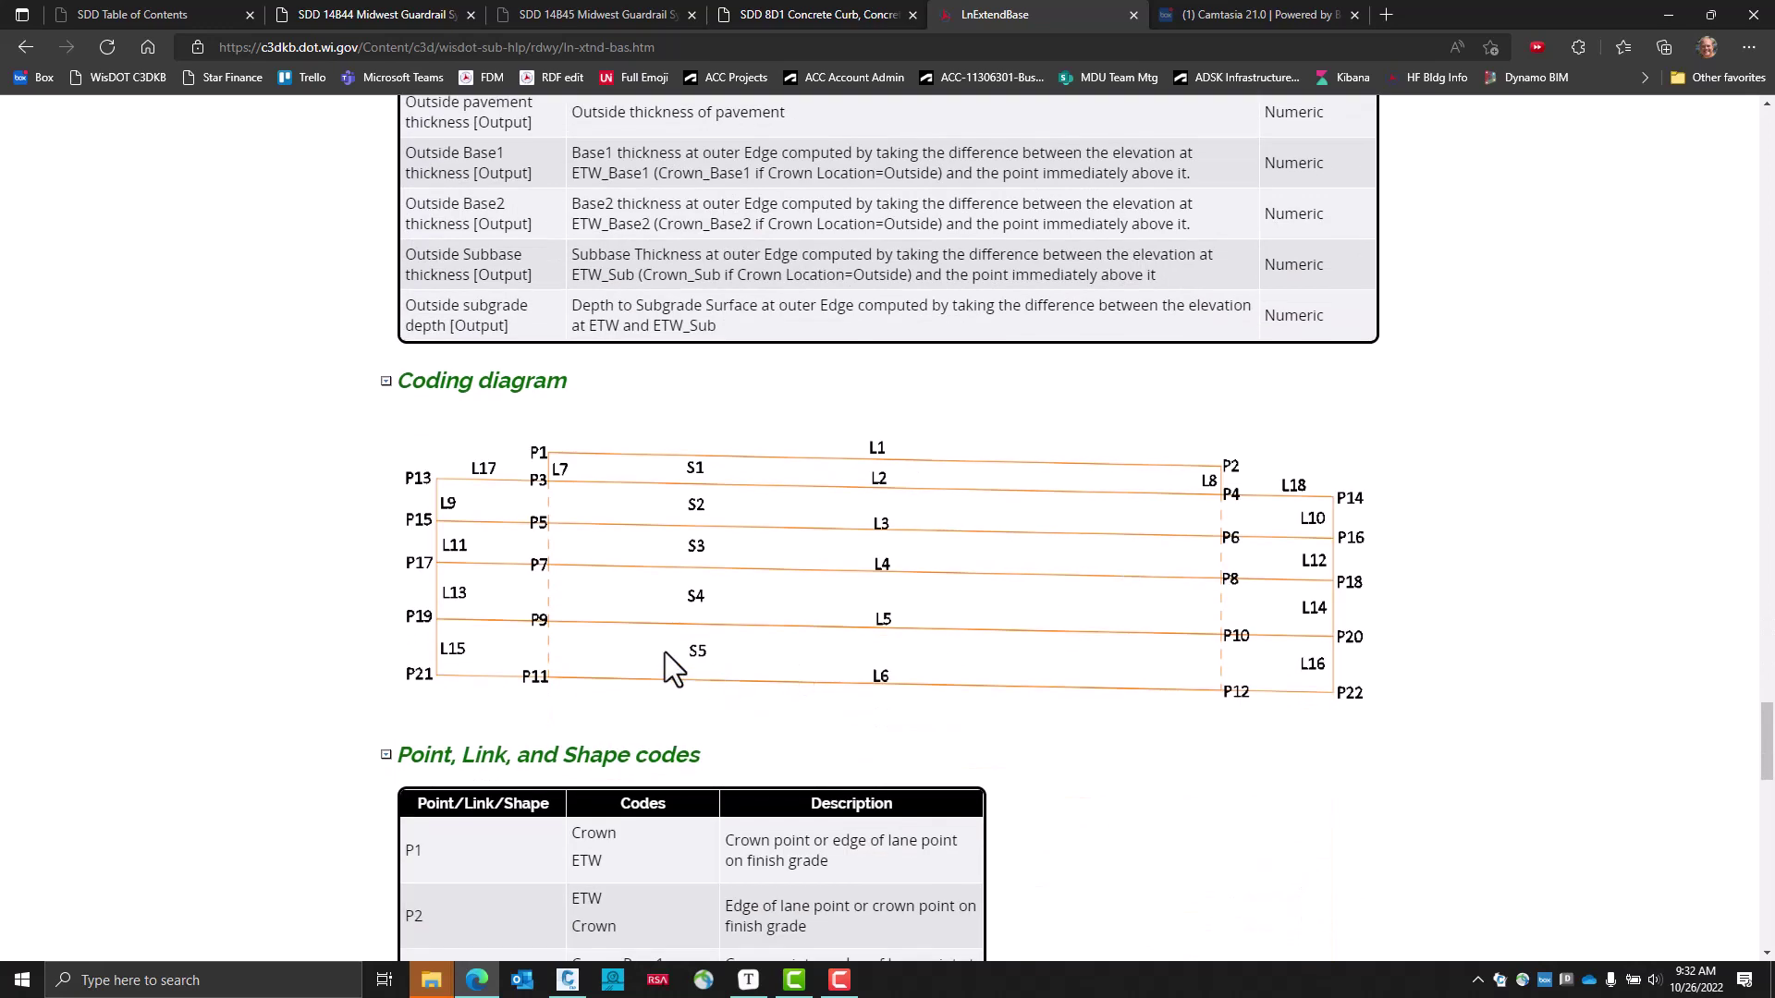
scroll(652, 658, down, 1)
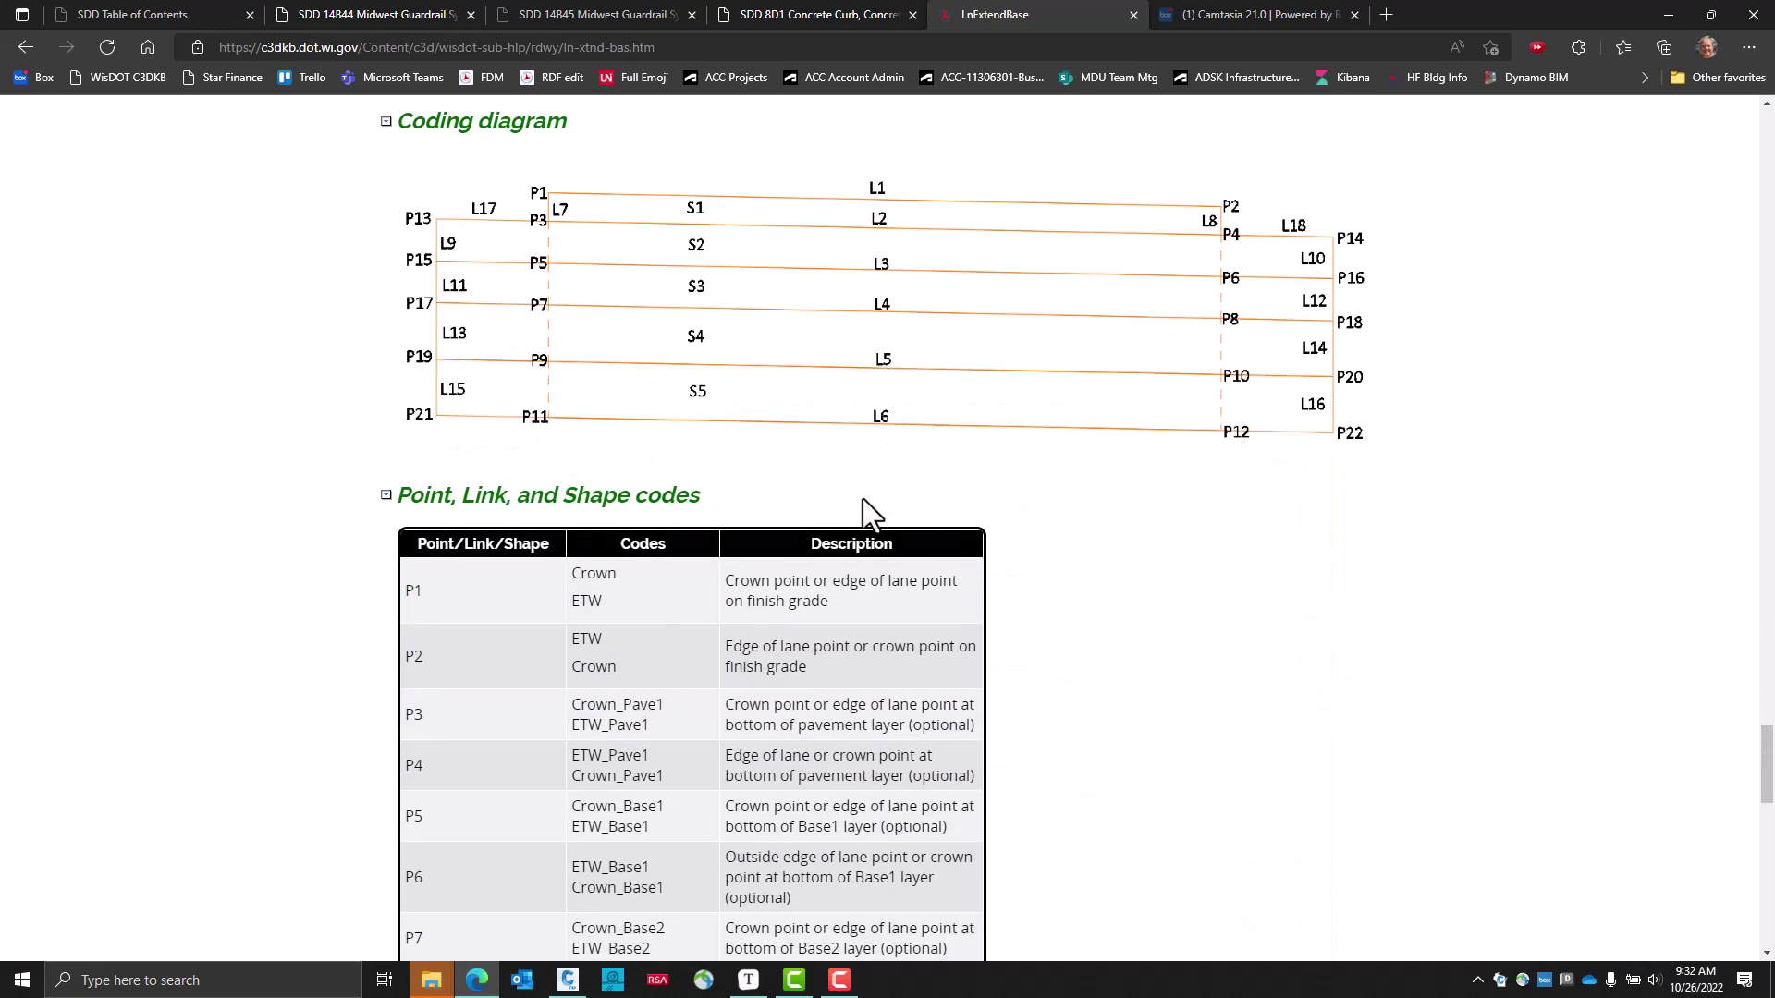
scroll(785, 587, down, 8)
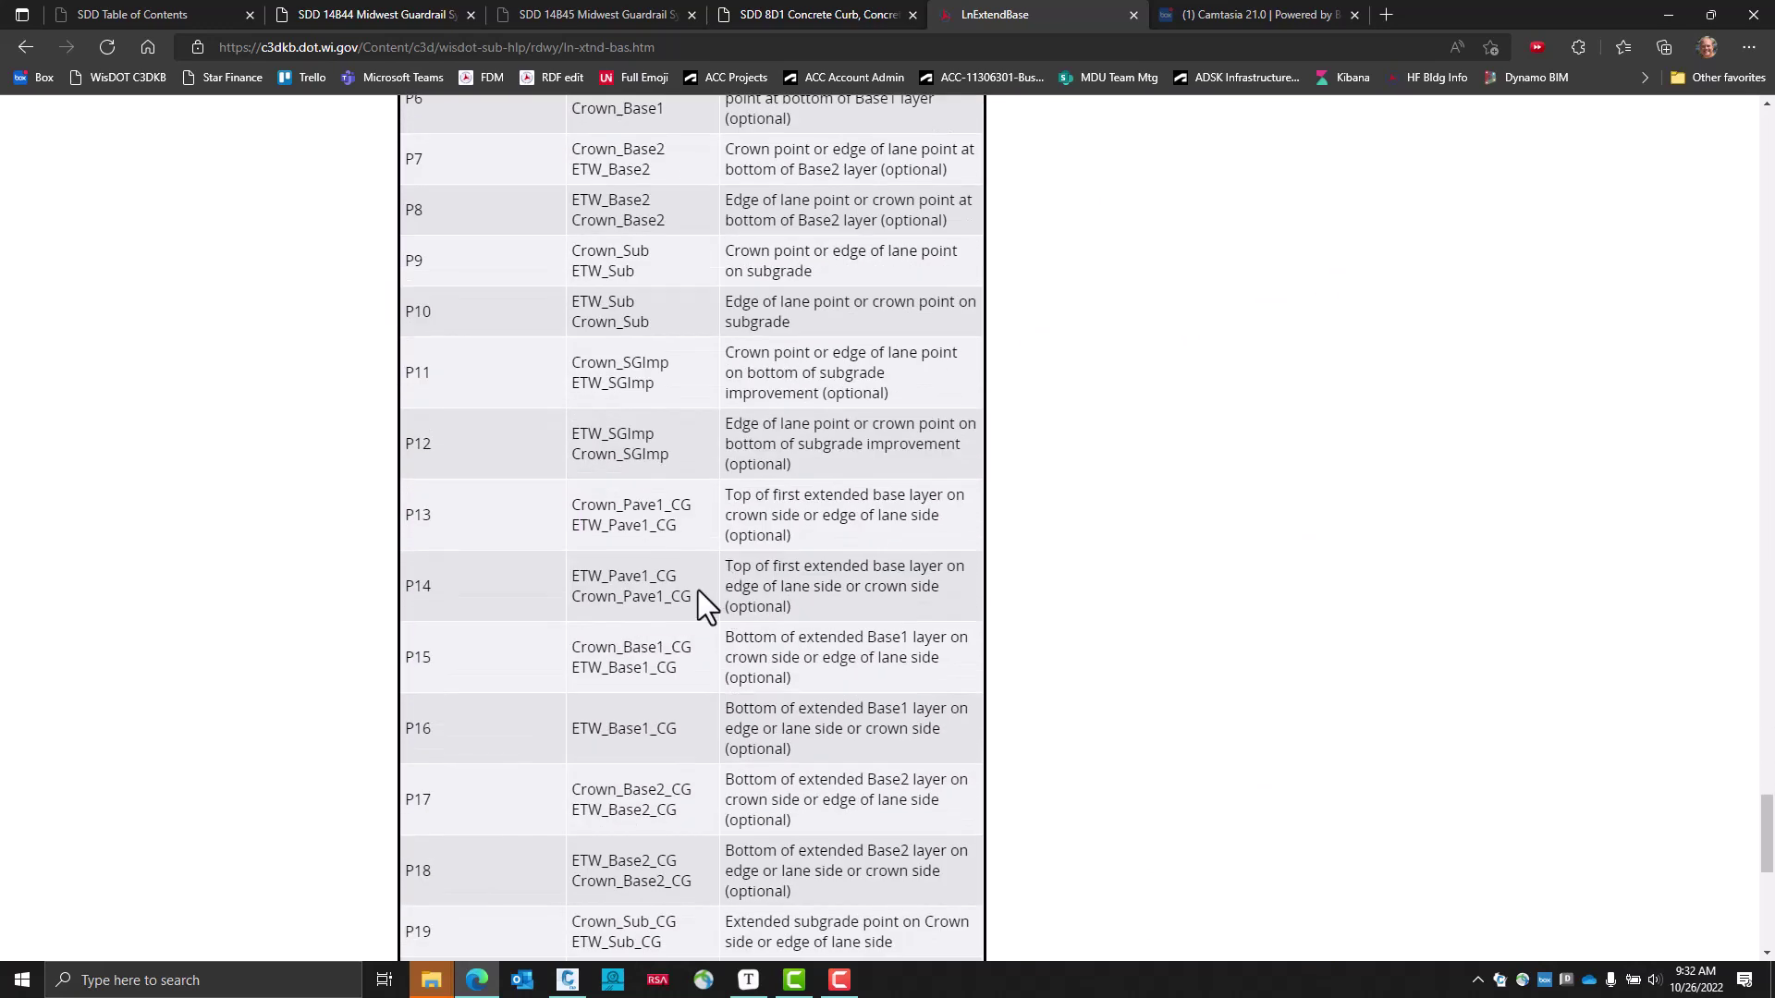
scroll(697, 590, up, 1)
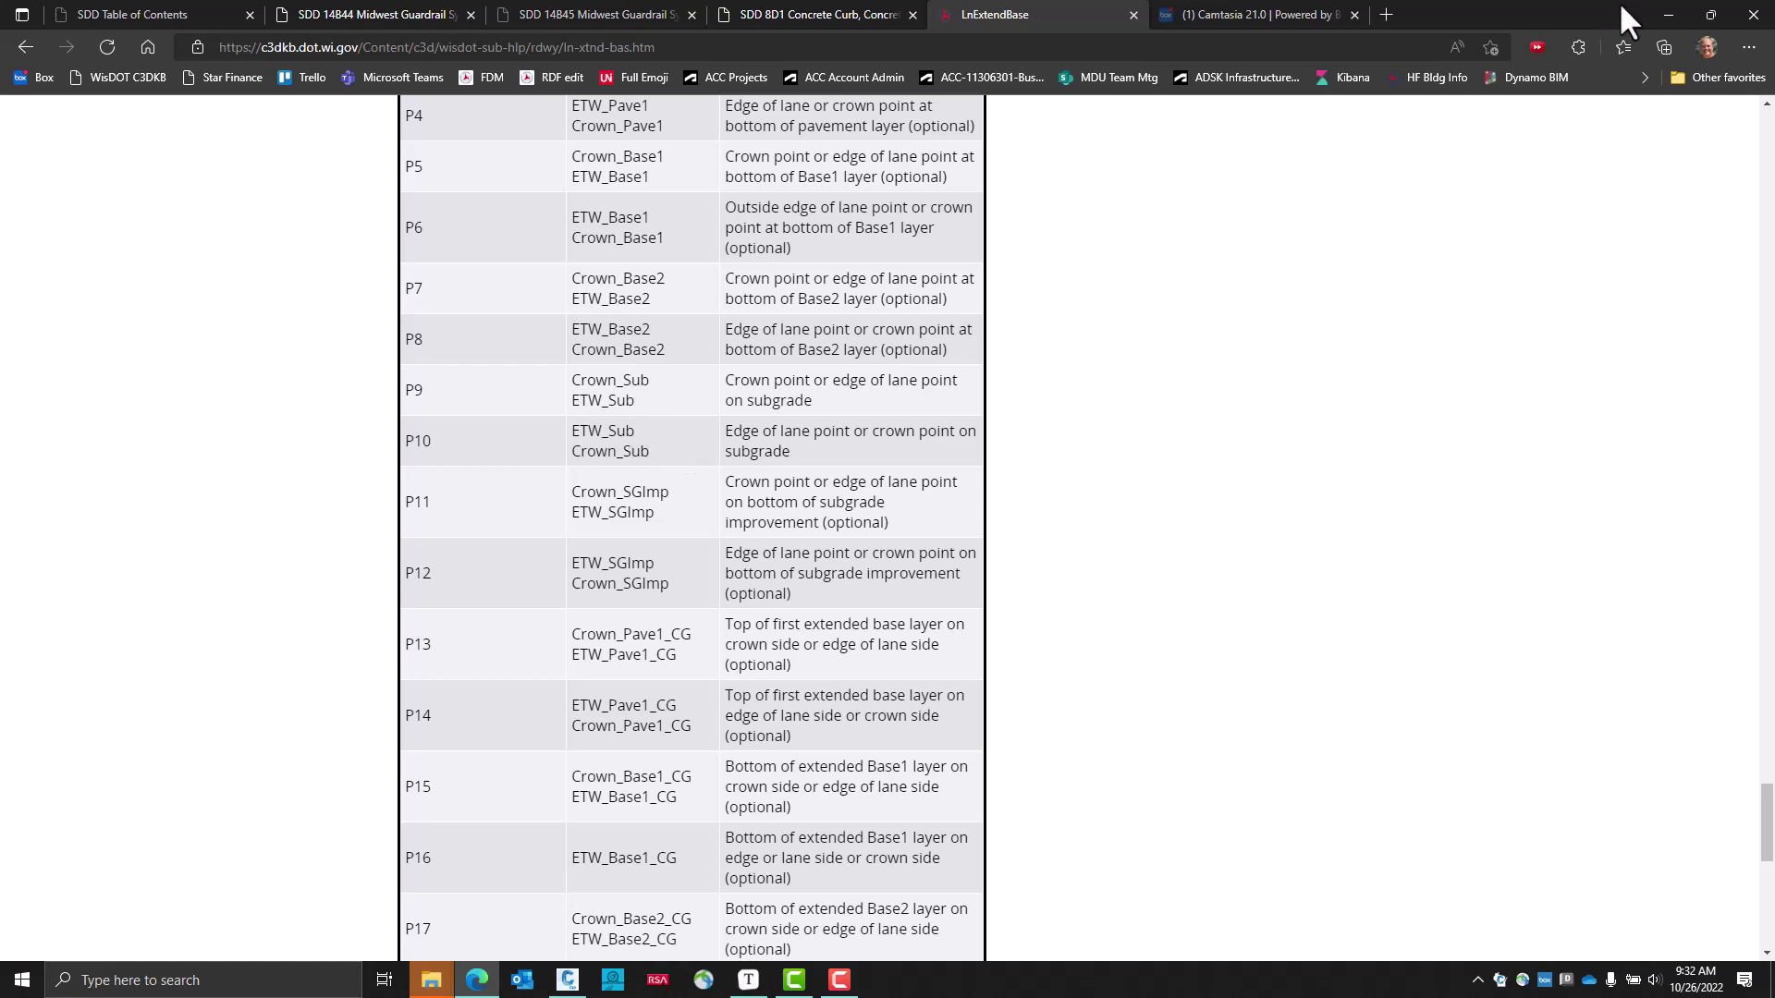
click(1670, 9)
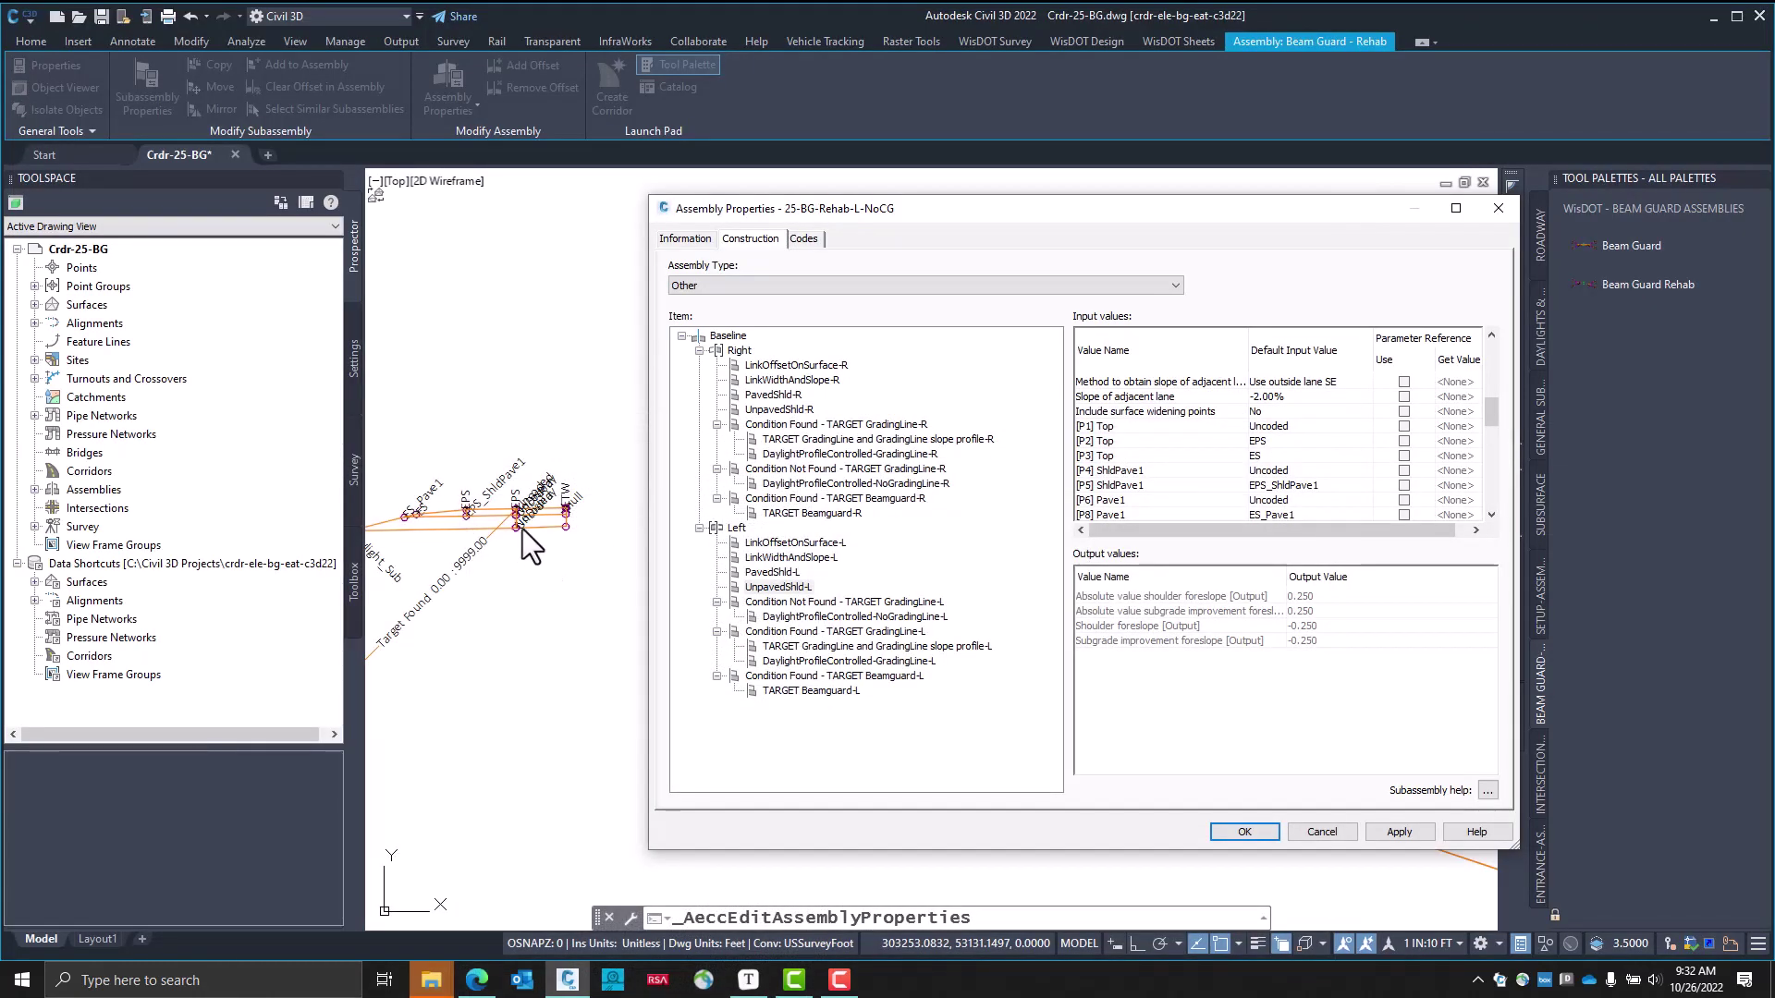
Set the [P9 or P10] Datum point code of PavedShld-L to ETW_Sub, and apply and accept the assembly properties
scroll(1147, 483, down, 2)
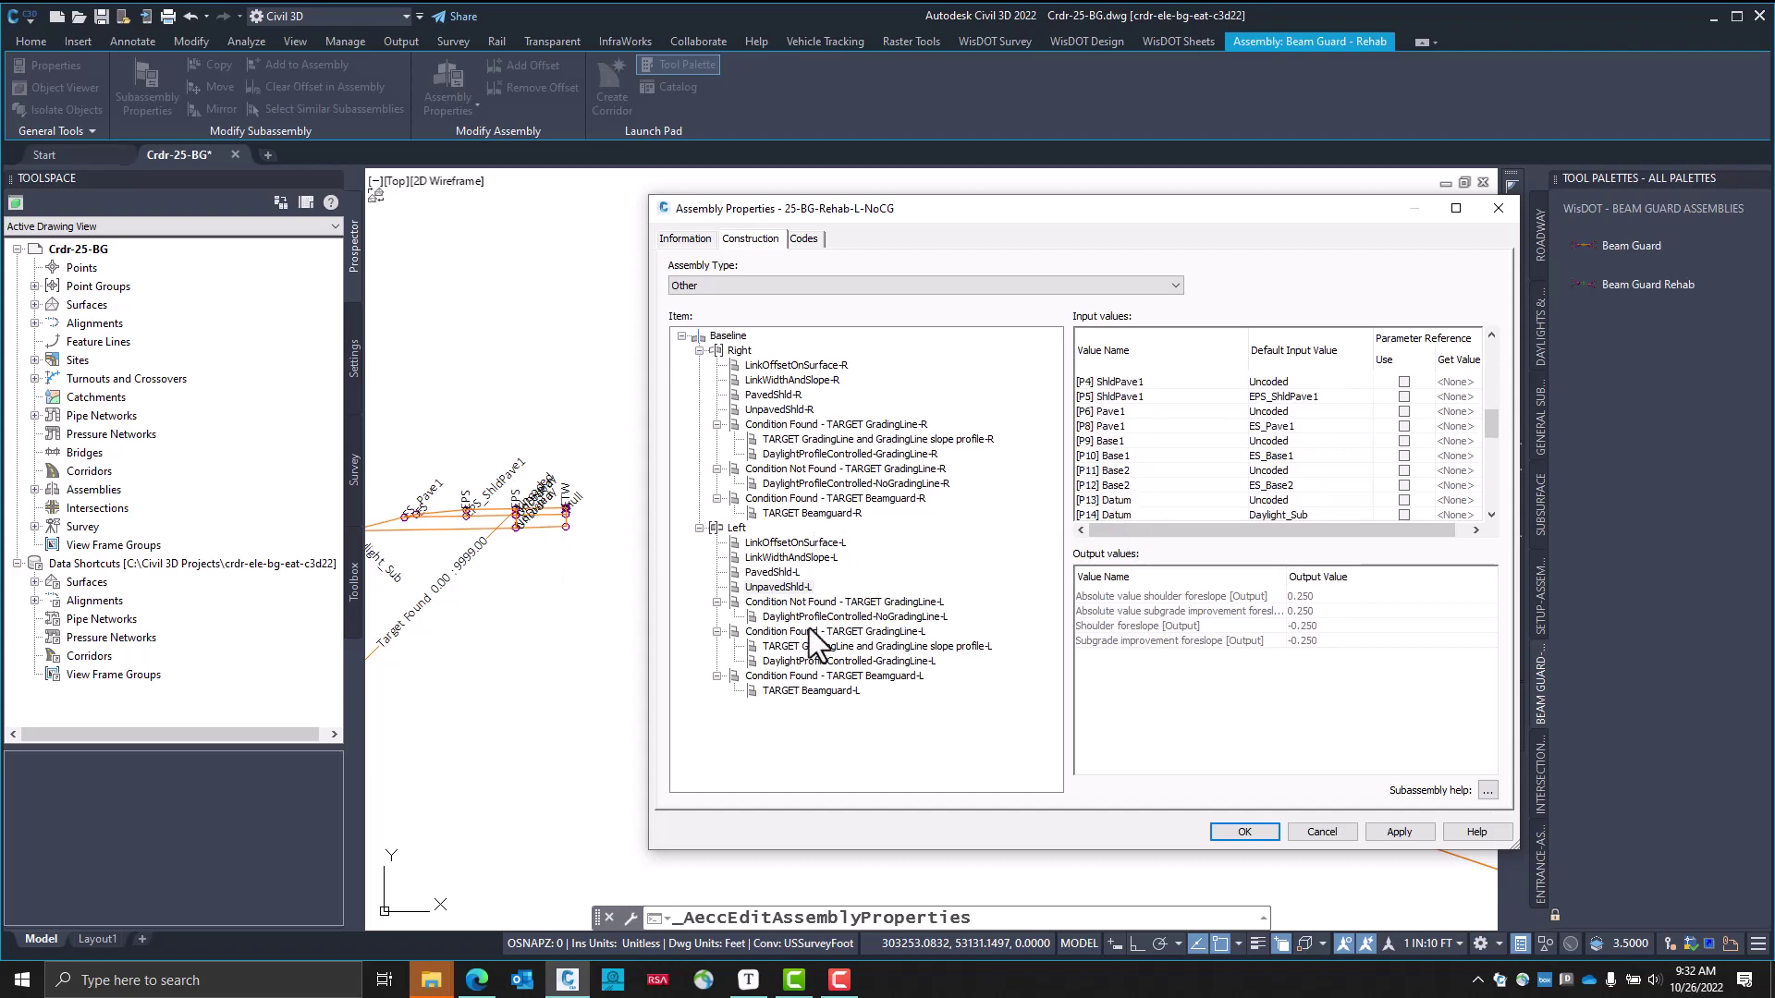
scroll(1155, 459, down, 2)
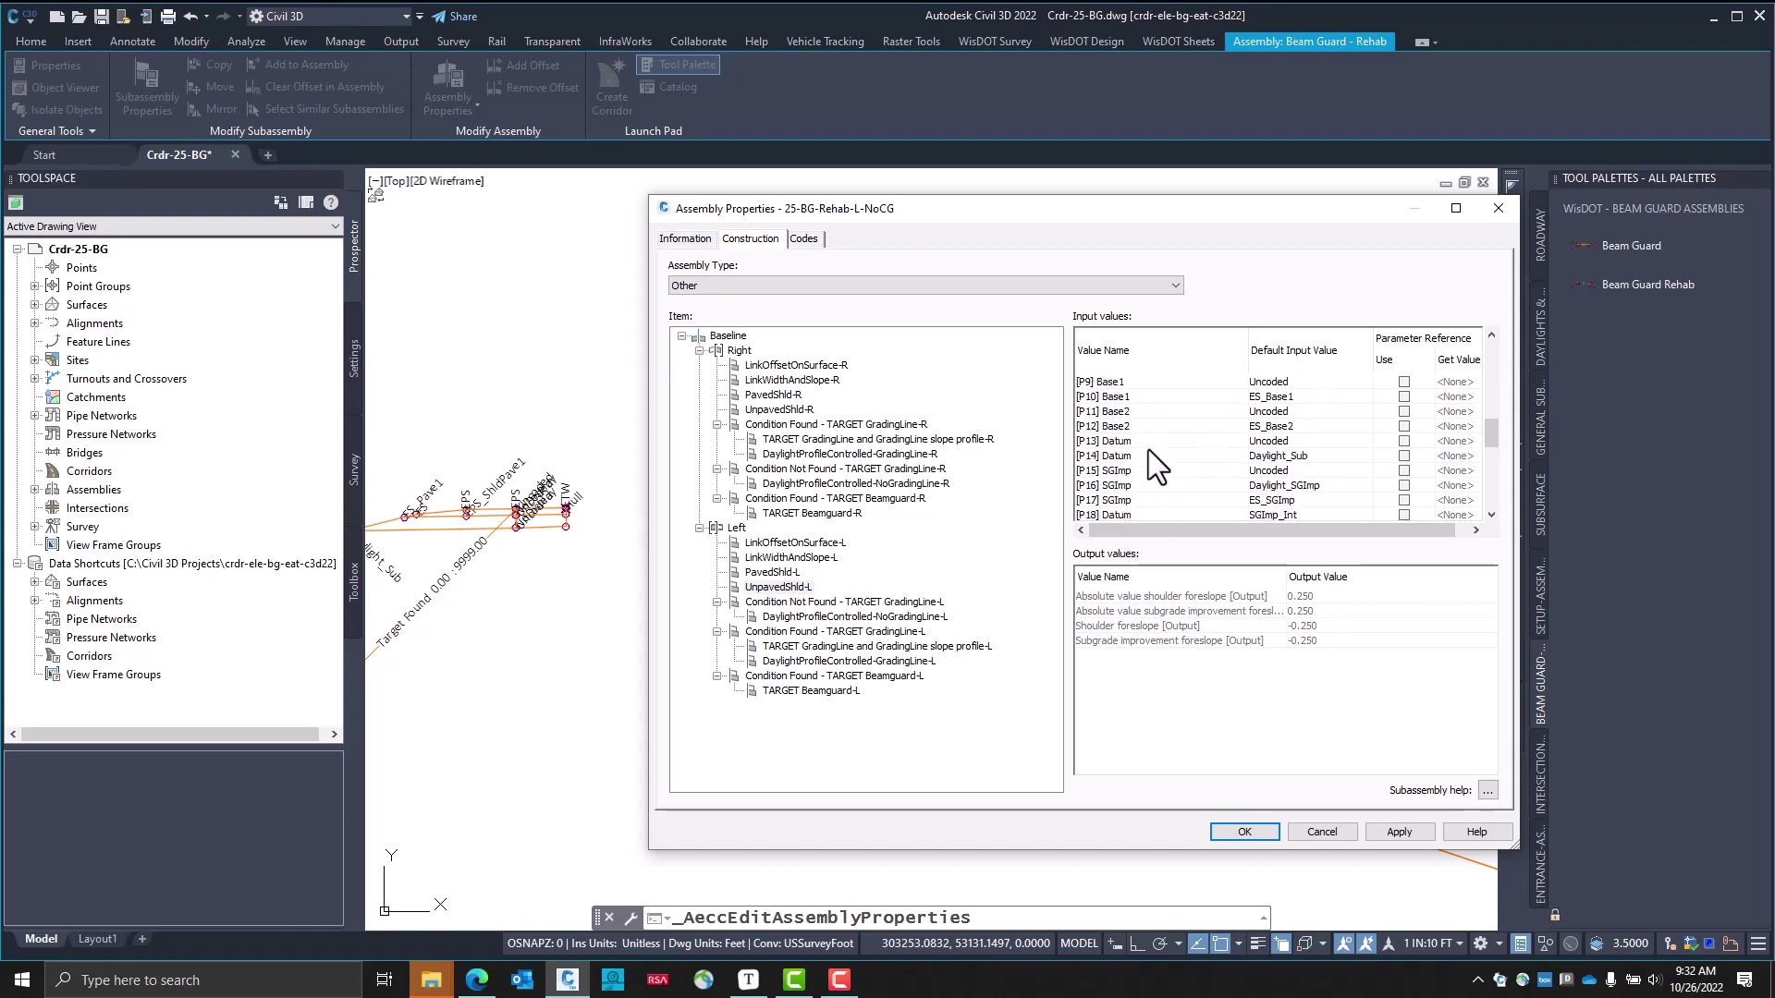
click(780, 572)
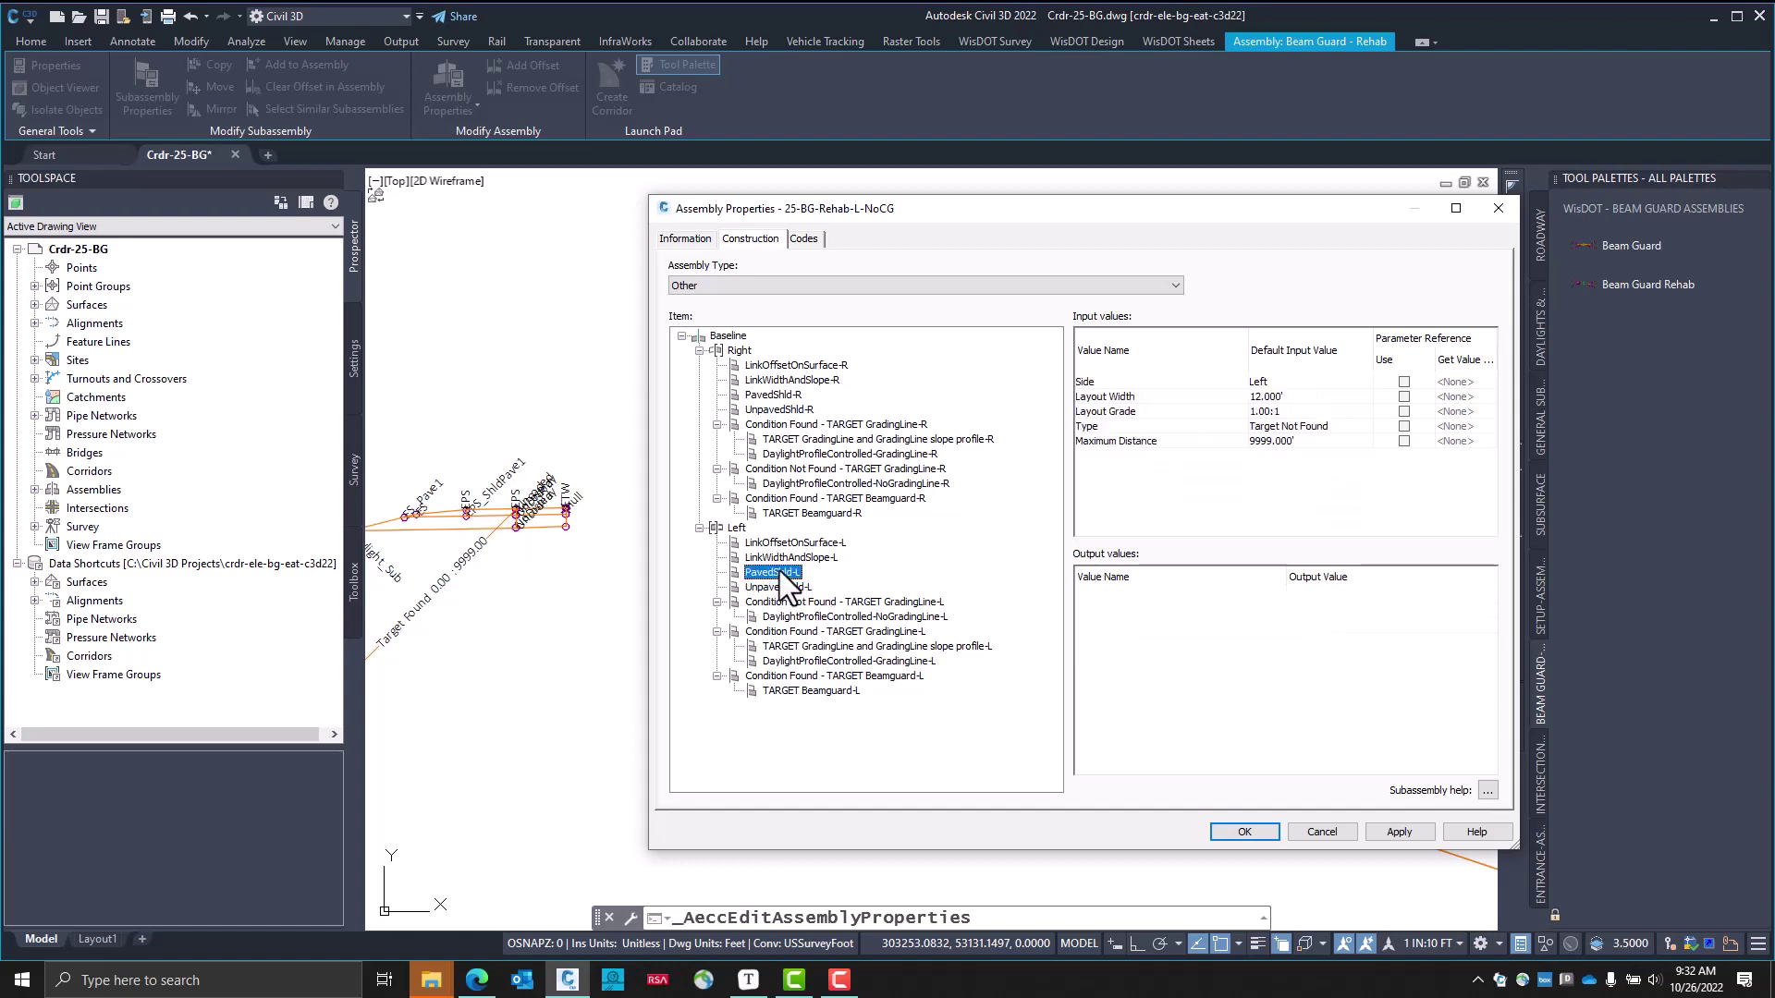
scroll(1222, 440, down, 5)
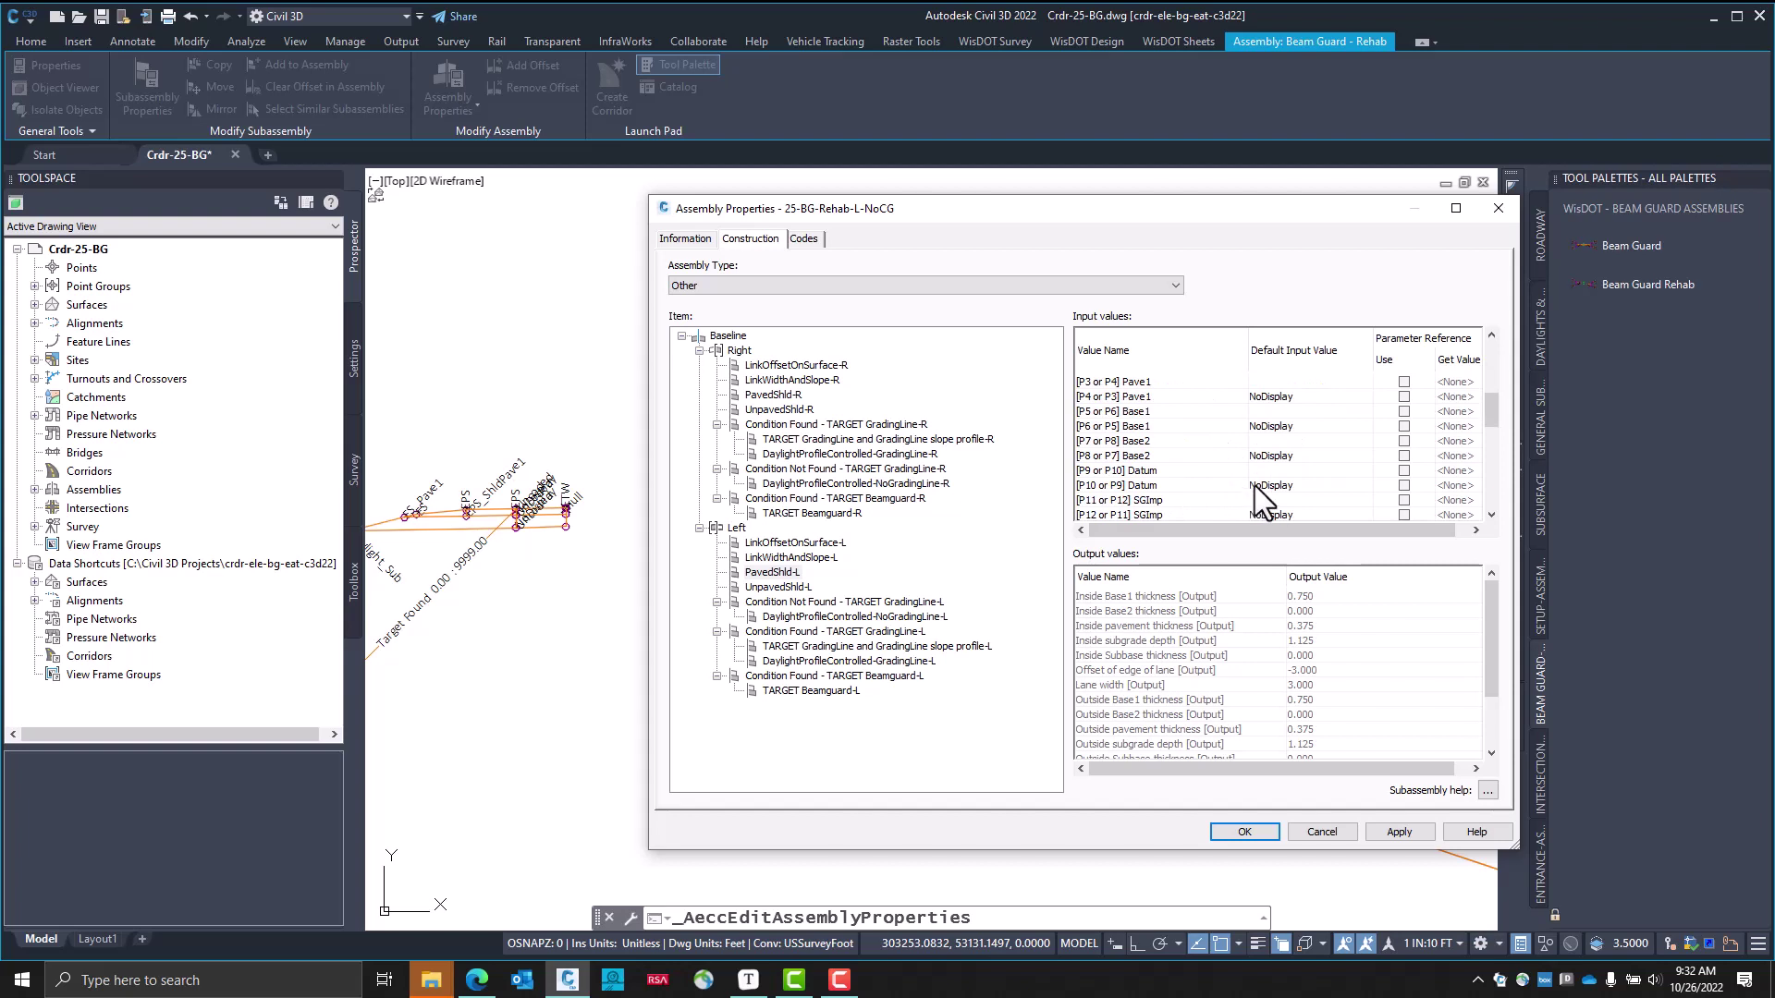
click(1270, 467)
click(1274, 470)
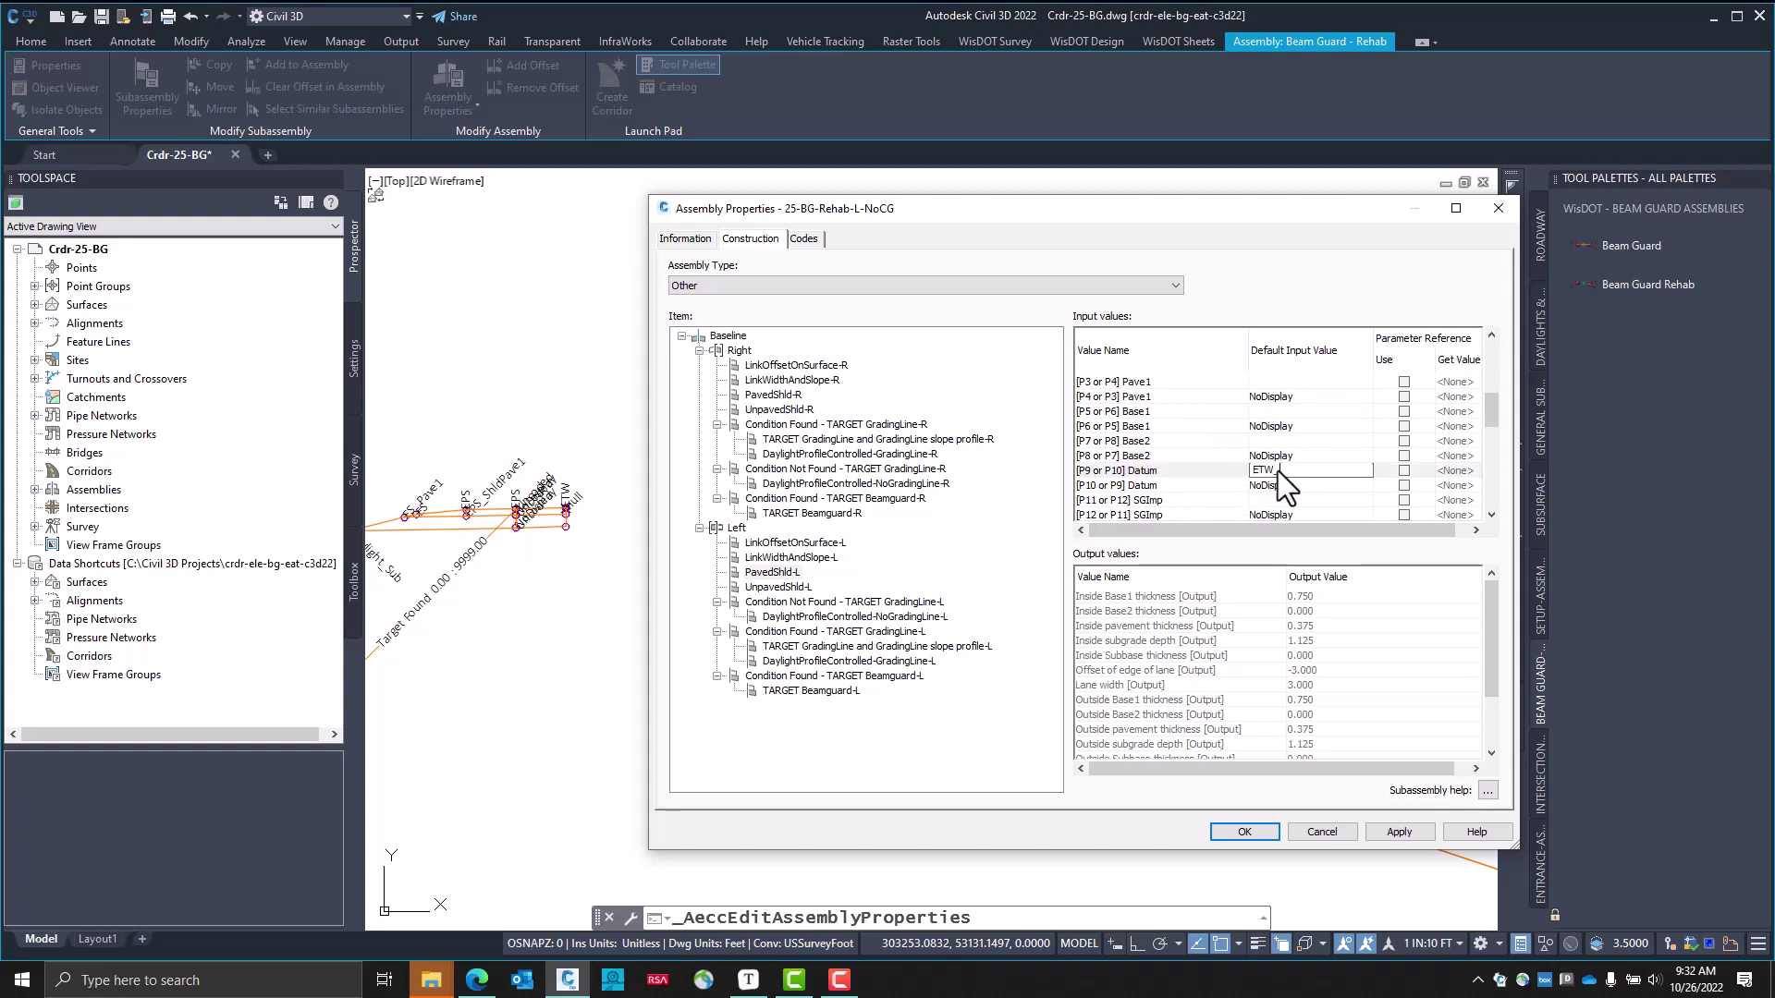
text(ETW_Sub)
key(Return)
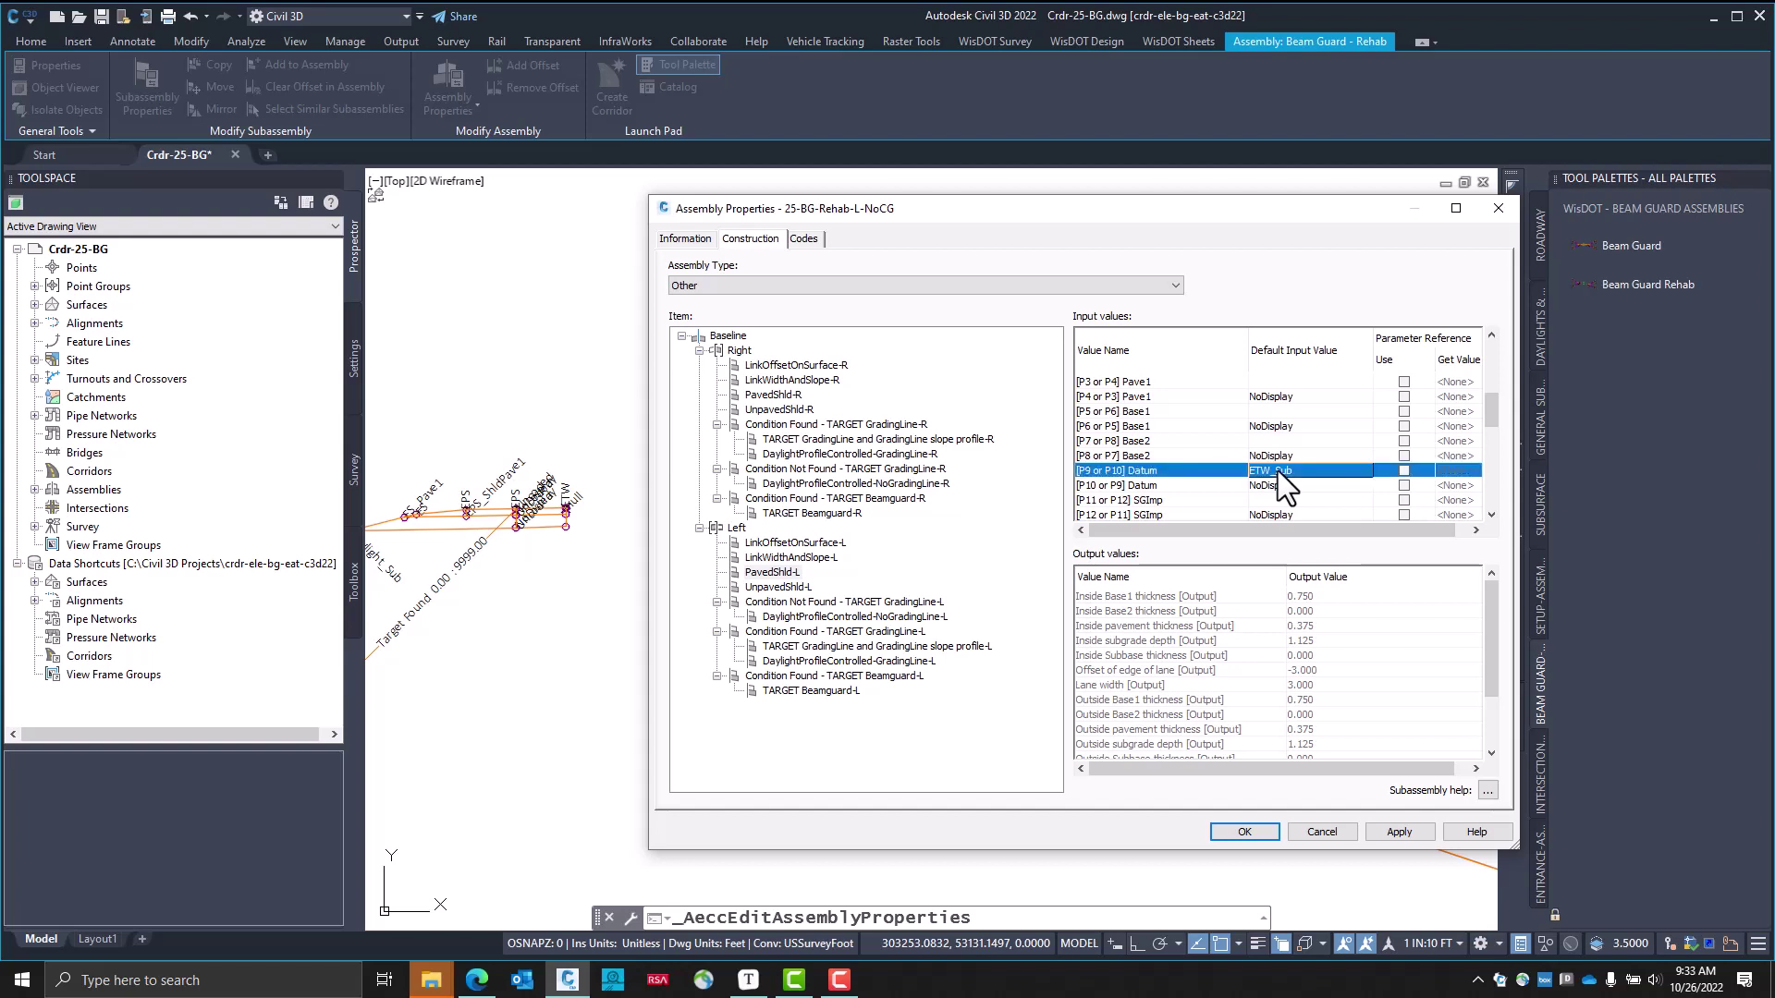
click(1410, 836)
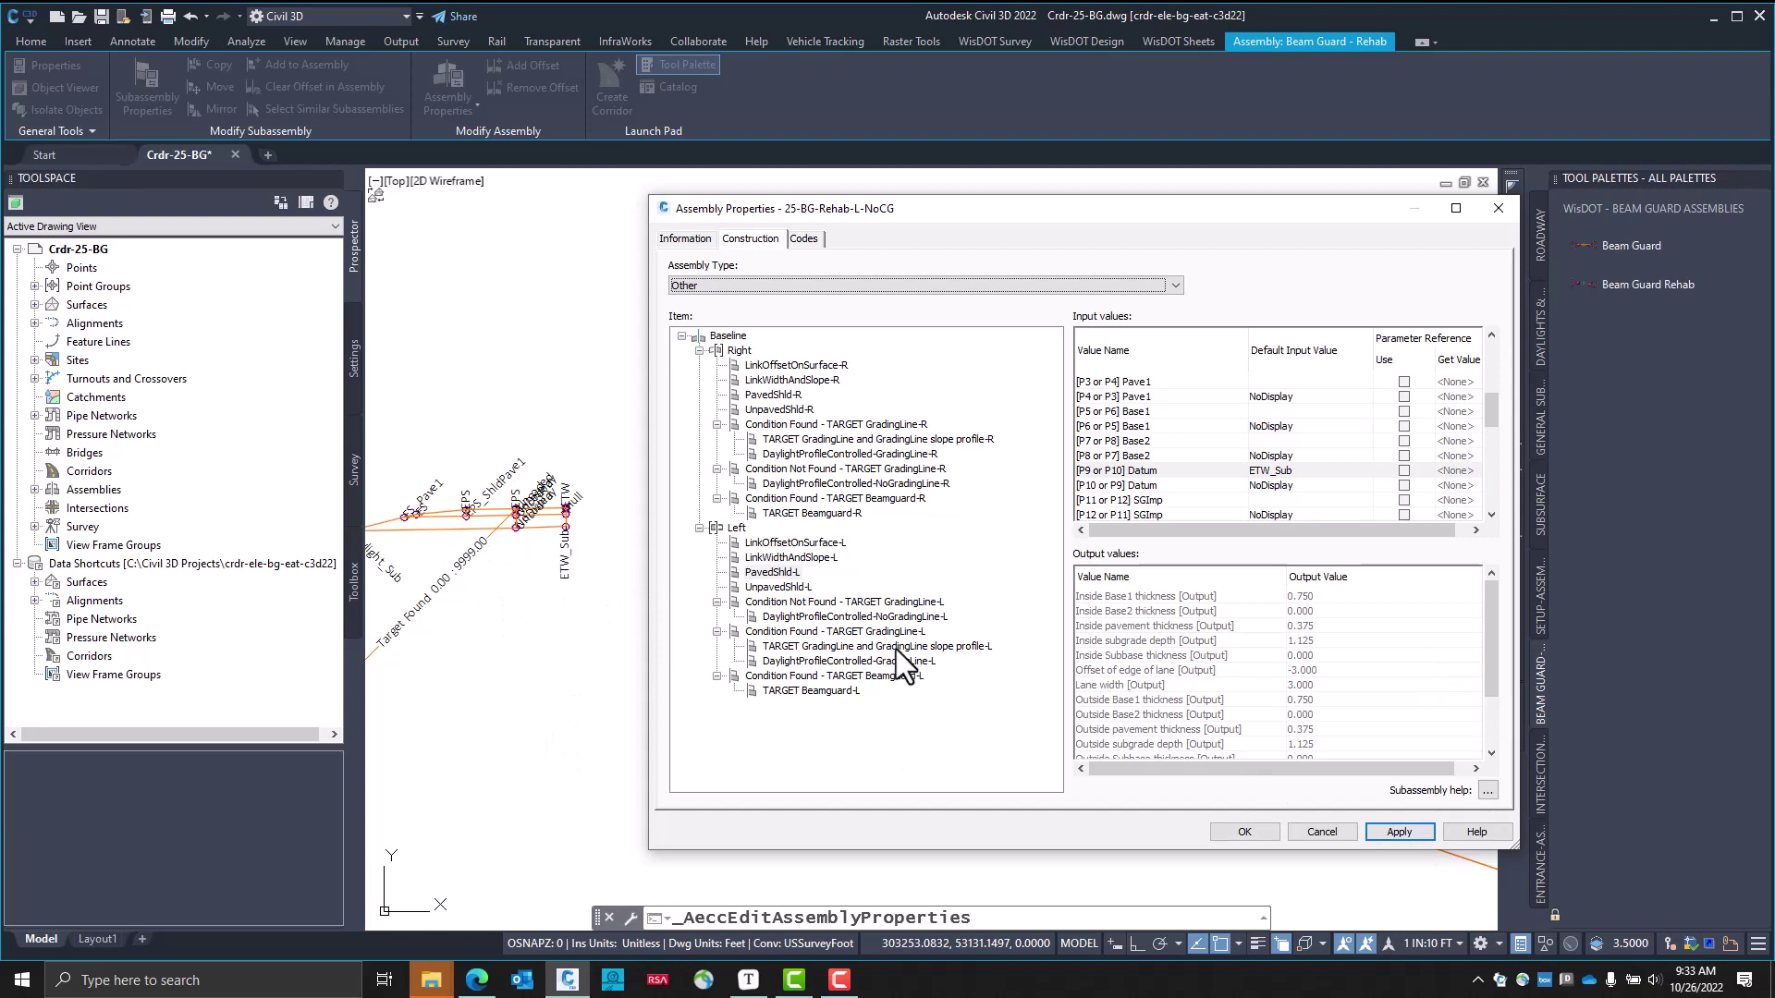
click(1256, 832)
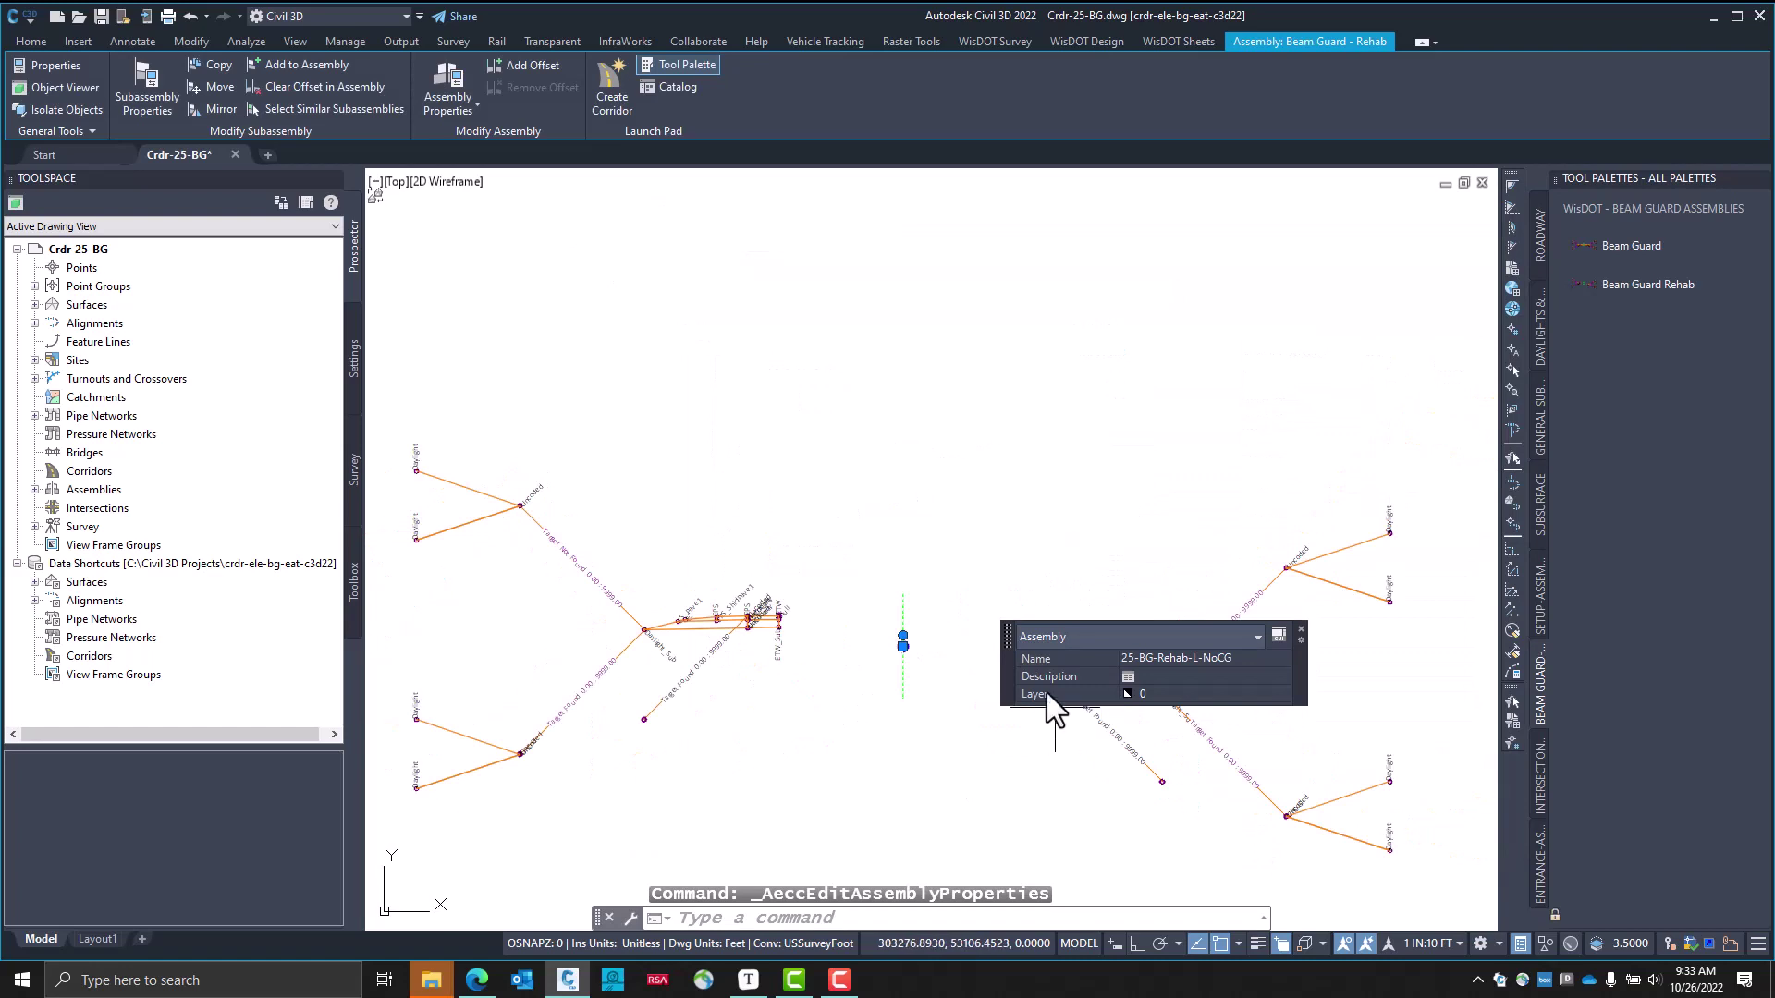
Clear the selection and copy only the 25-BG-Rehab-L-NoCG assembly baseline twice, straight above the original with Ortho on
mouse_move(968, 684)
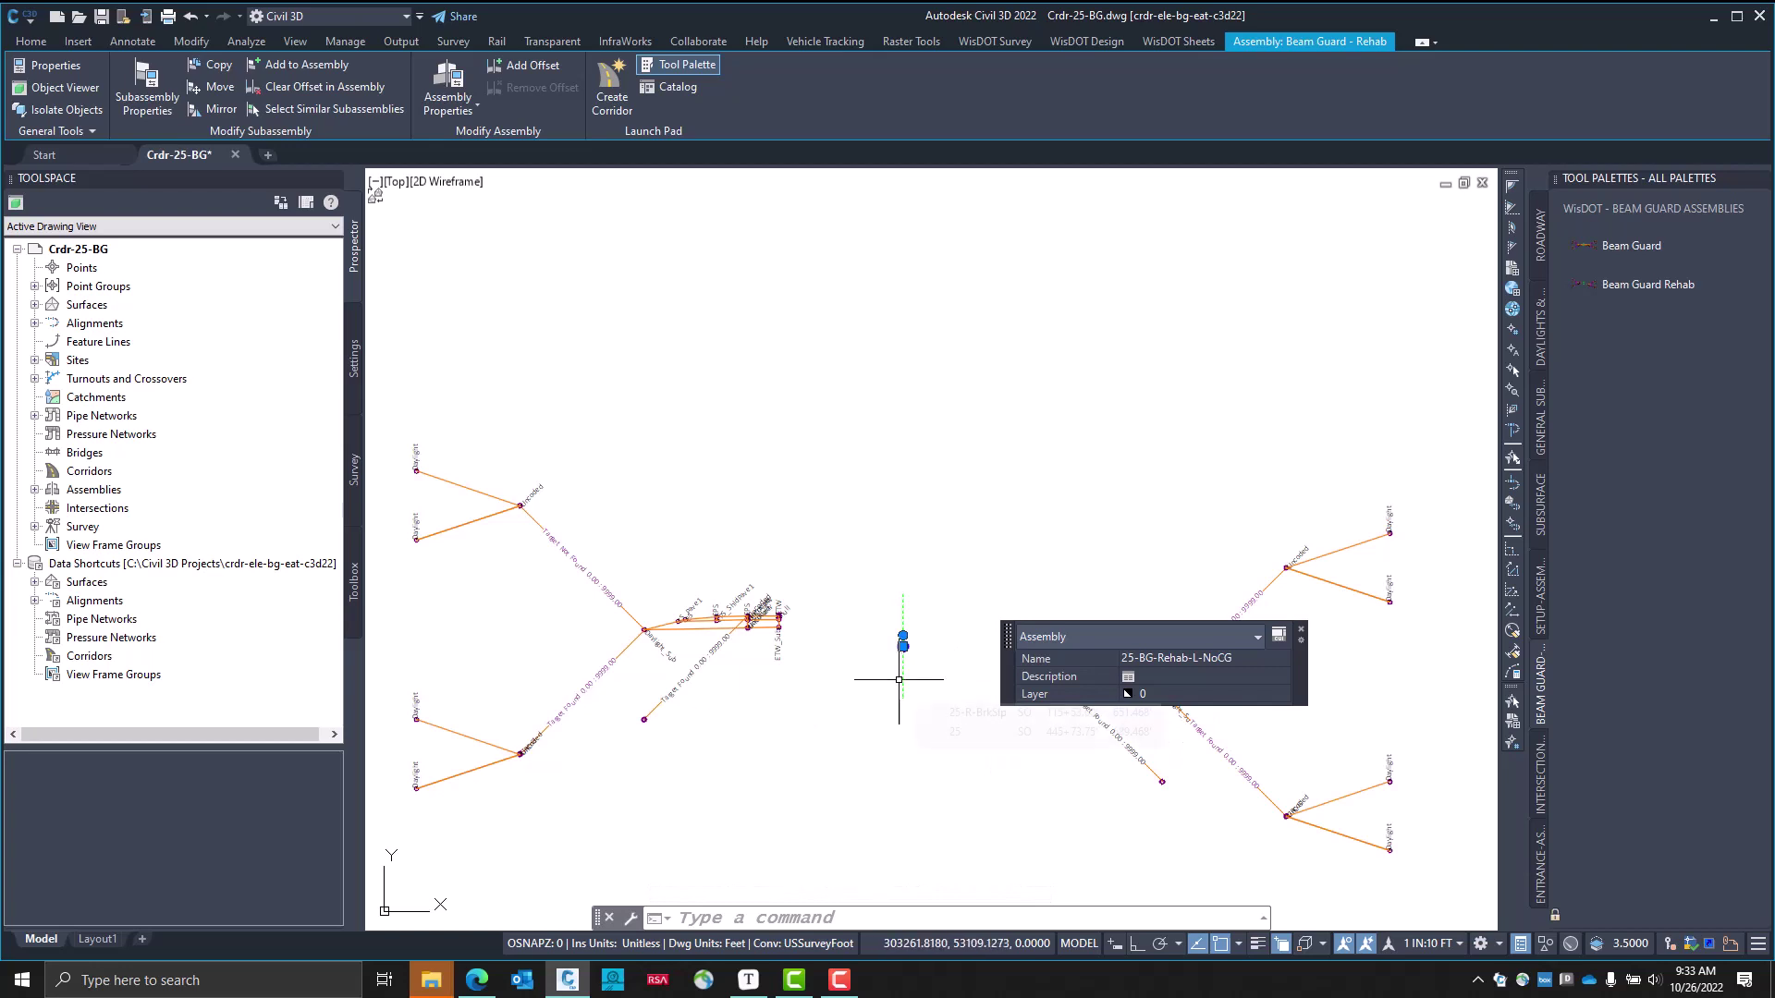
mouse_move(989, 726)
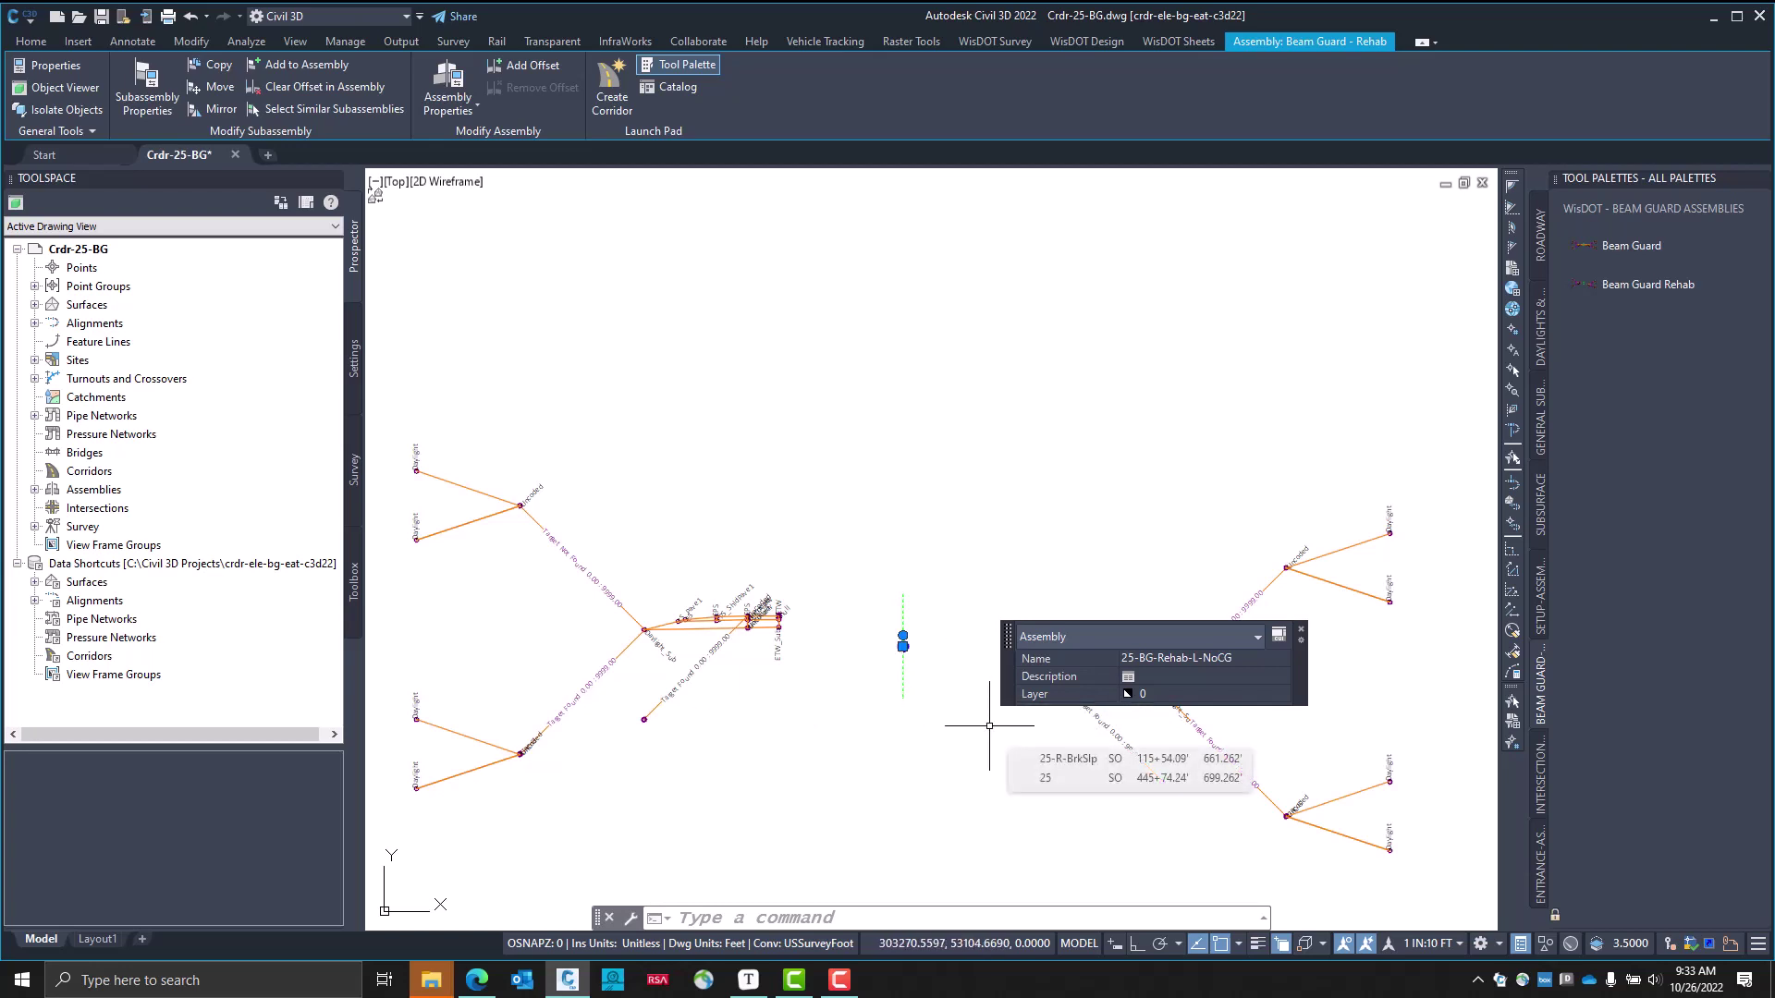
key(Escape)
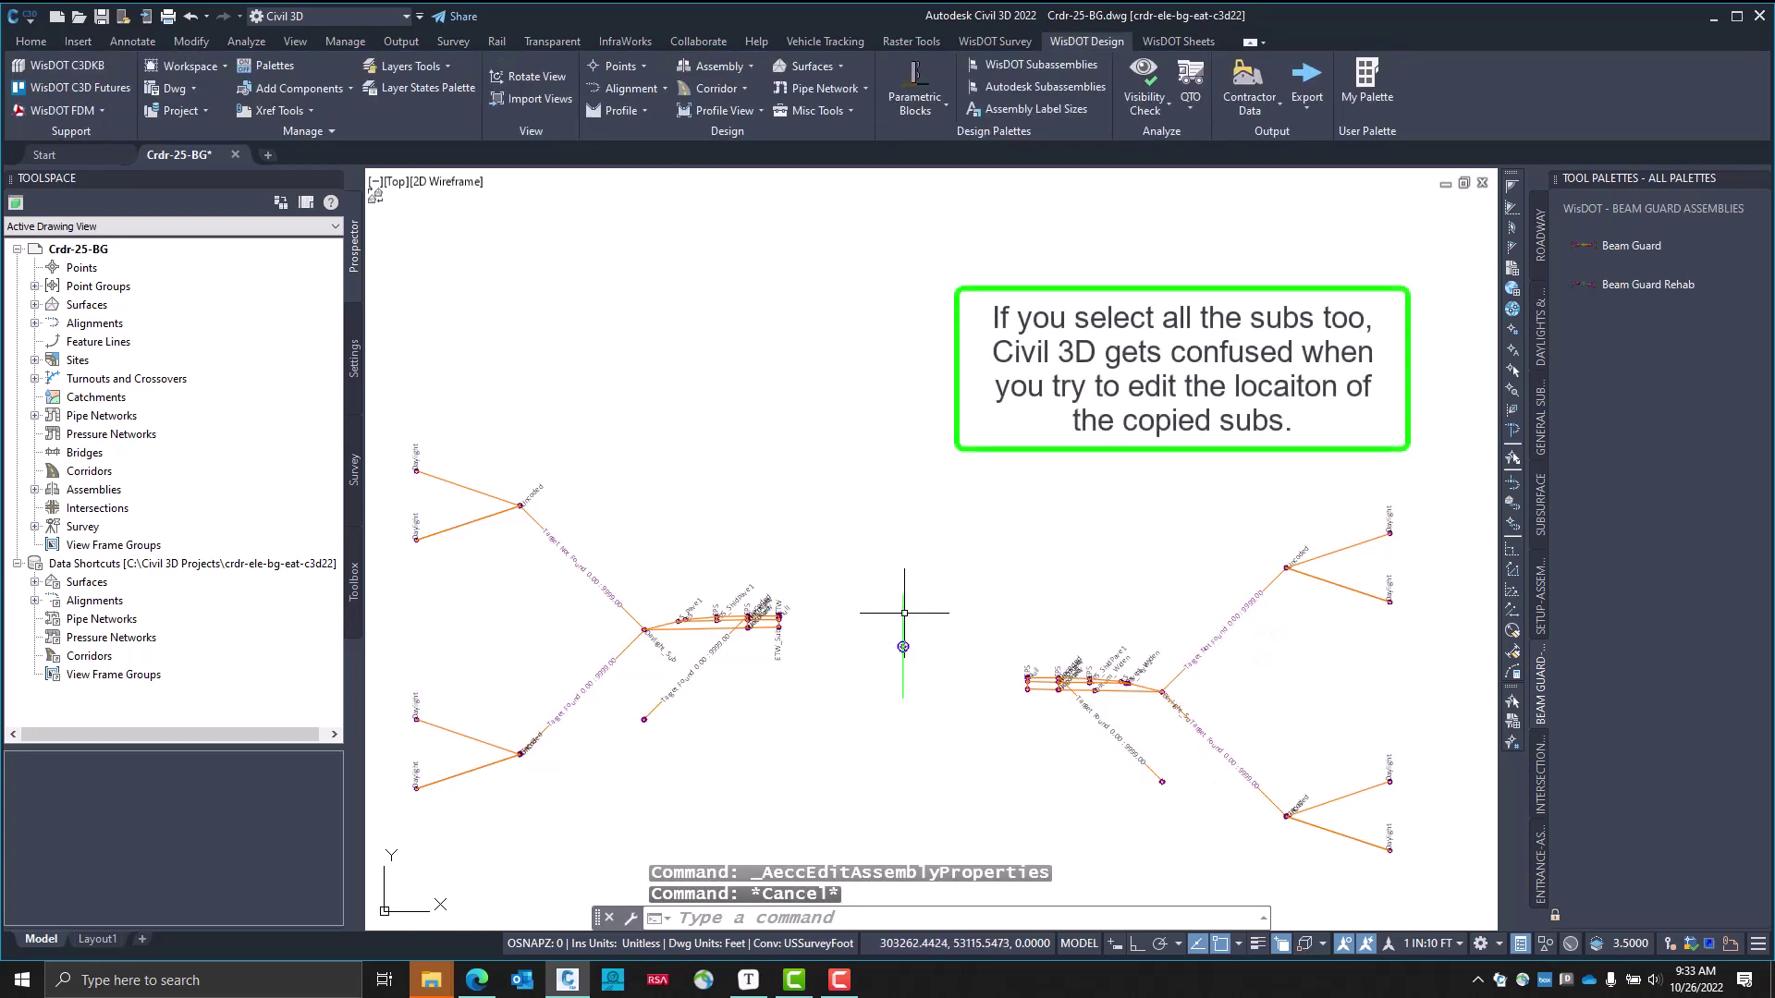
click(902, 613)
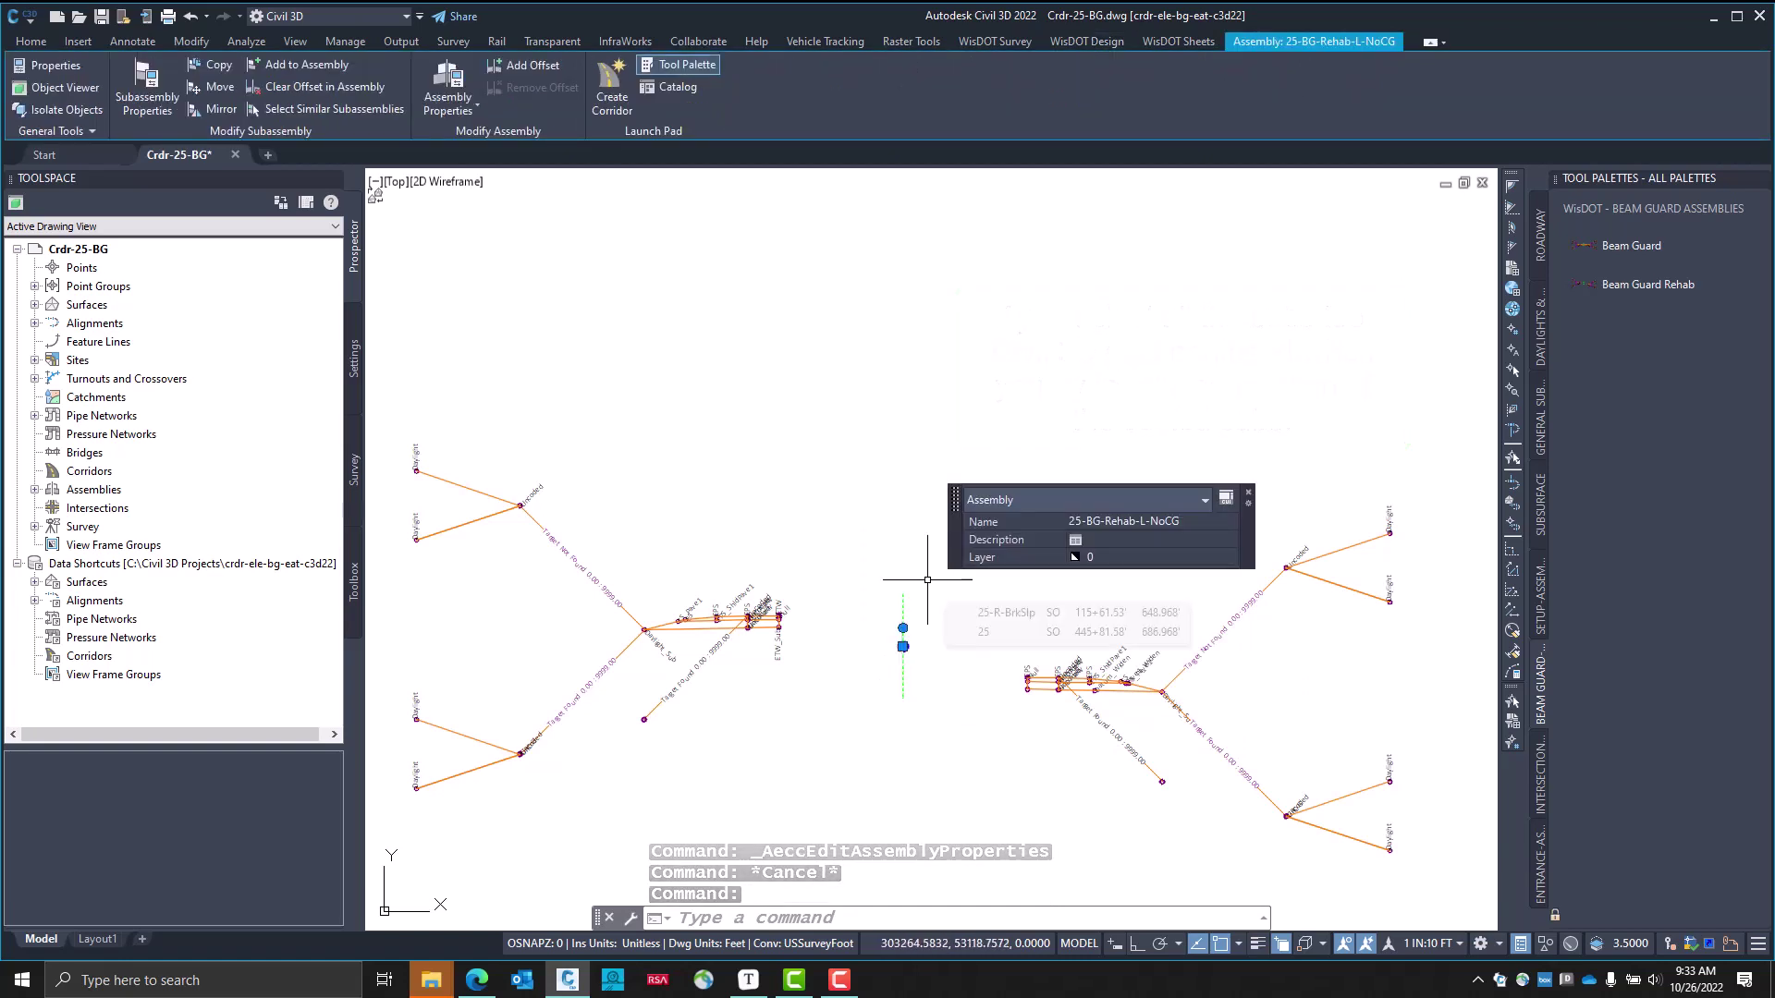
text(co)
key(Return)
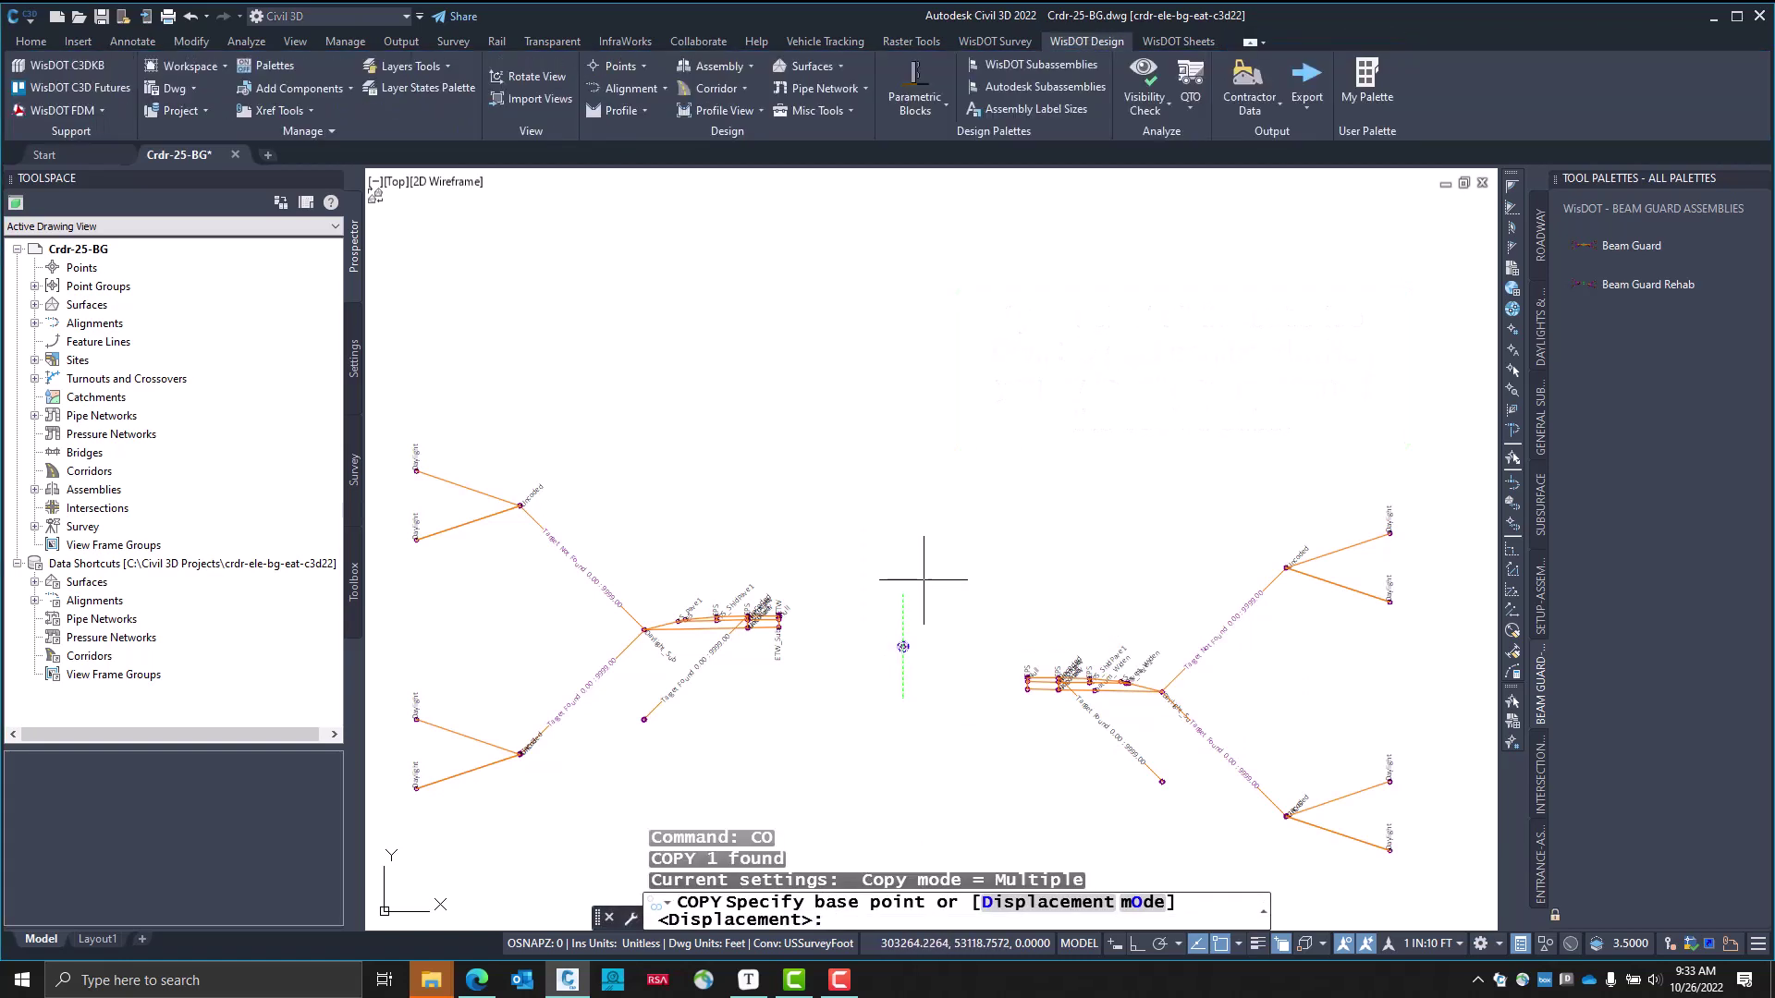
click(903, 645)
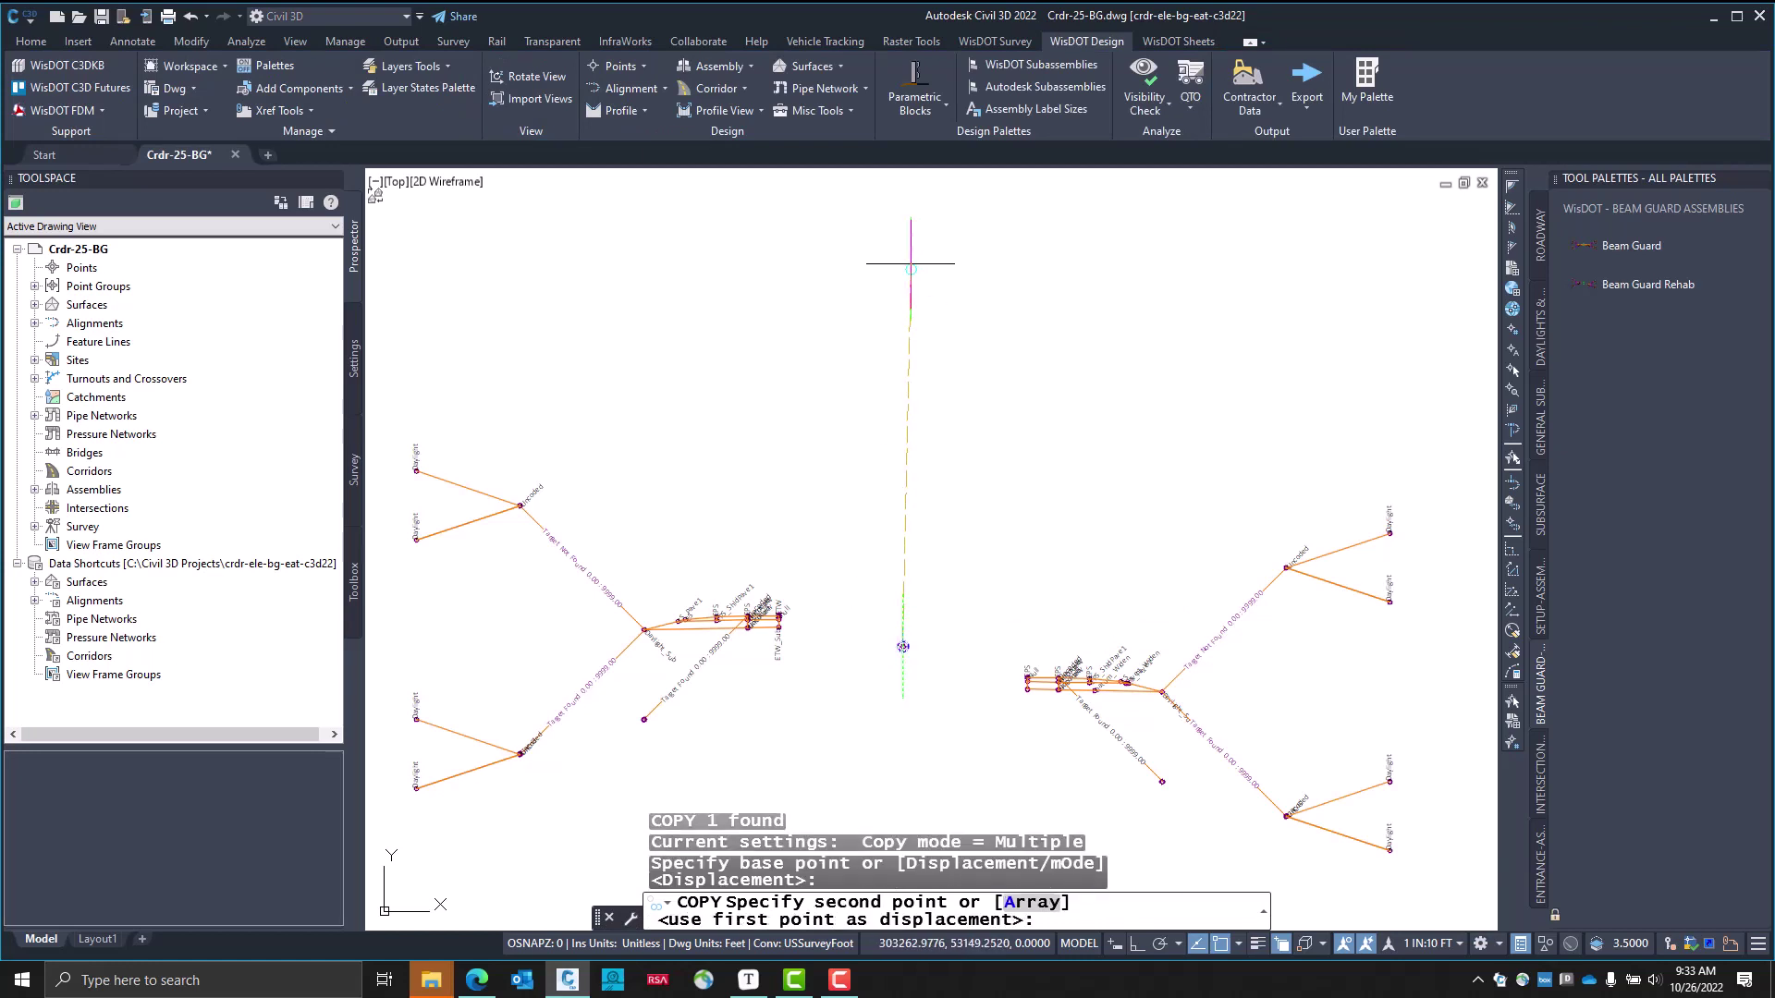
key(F8)
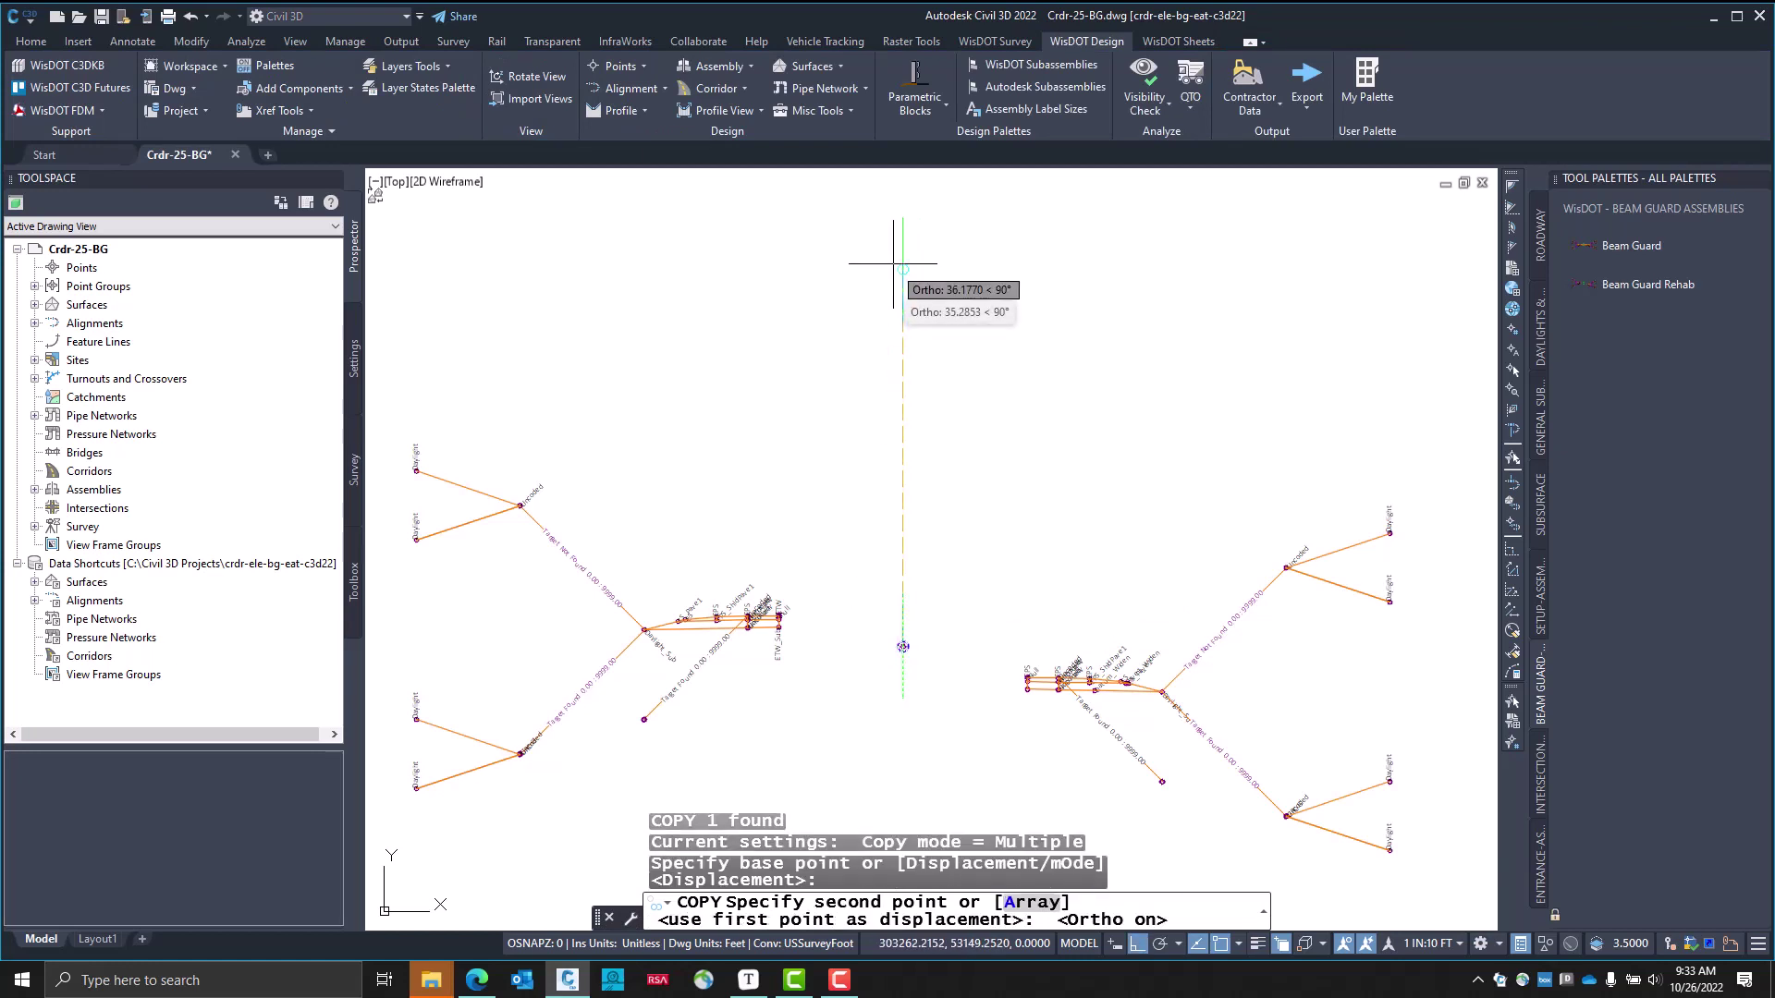
click(904, 255)
middle_drag(938, 364, 923, 426)
click(889, 353)
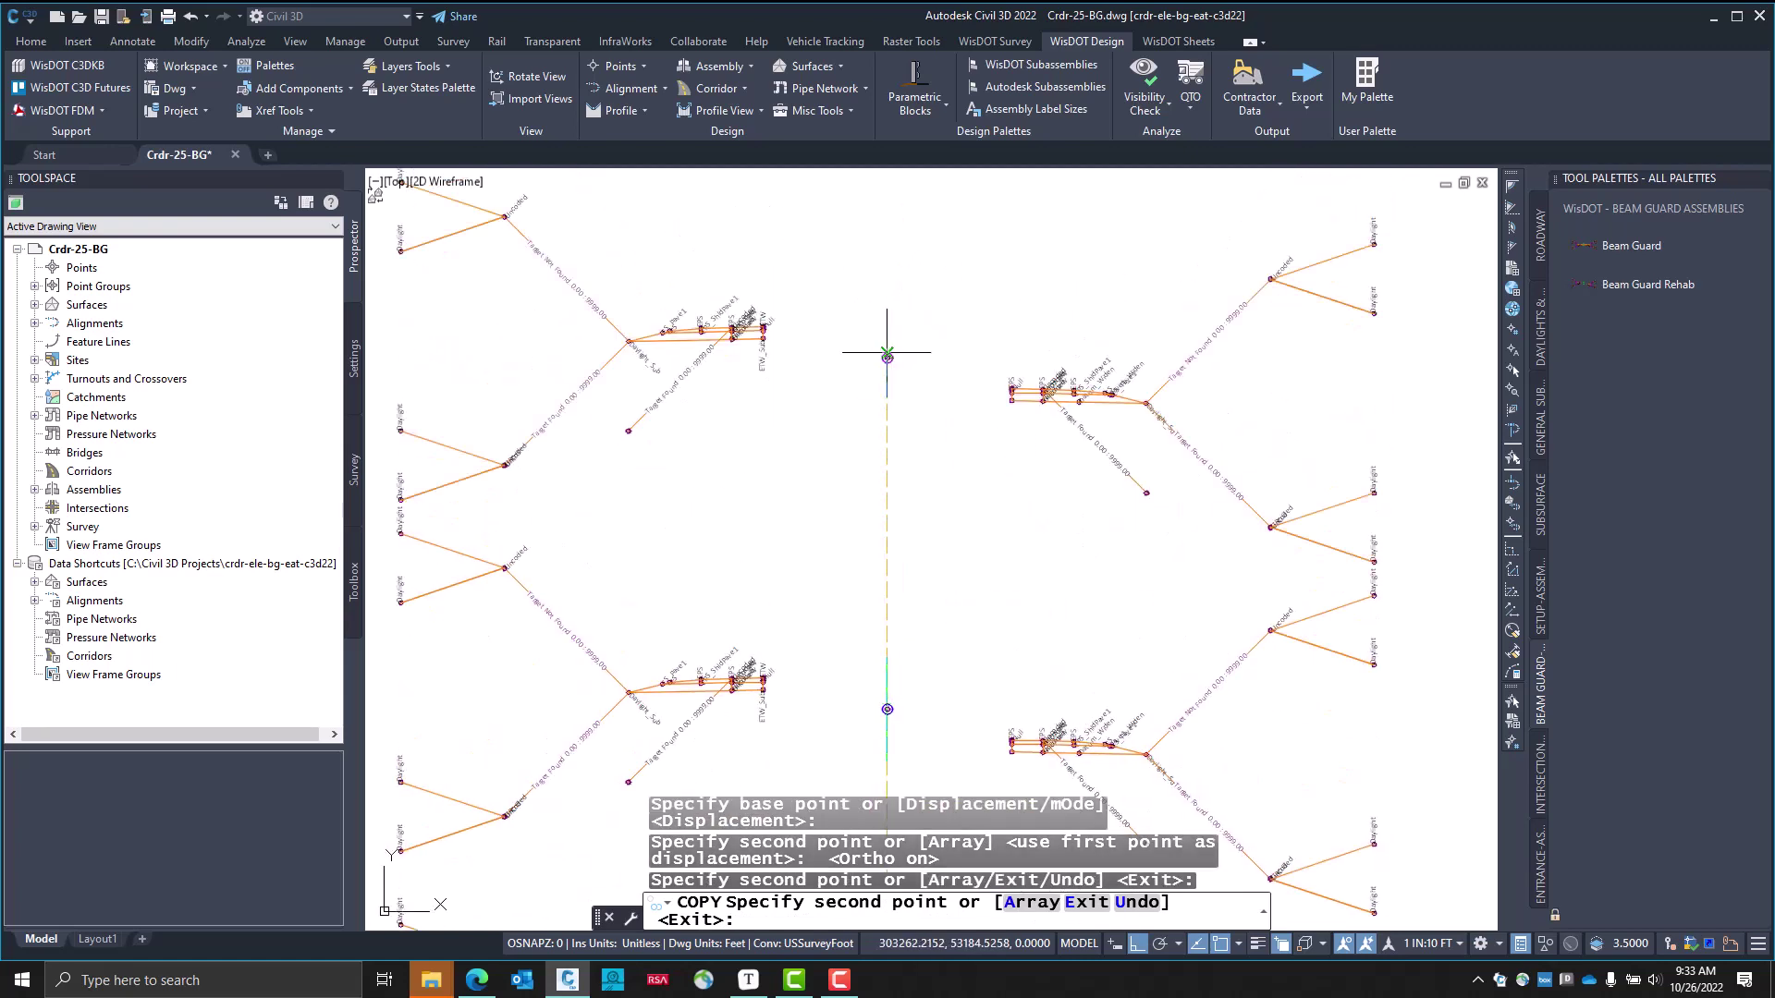
key(Escape)
scroll(916, 545, down, 2)
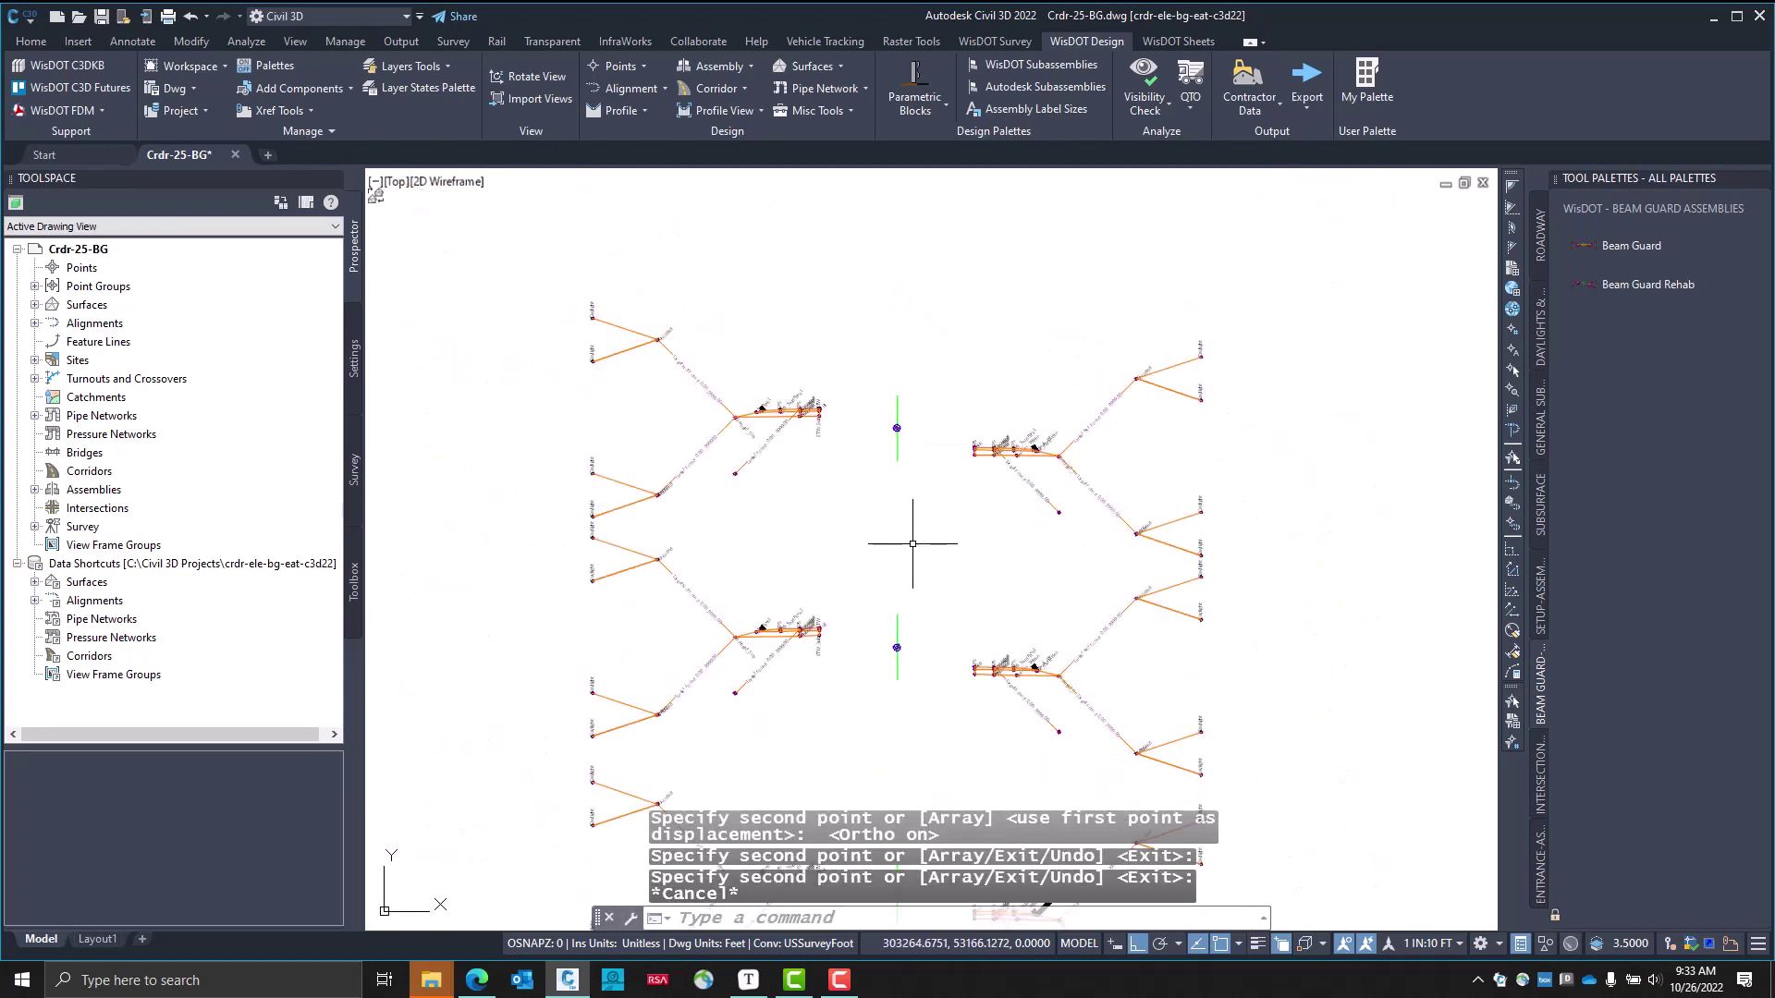
Rename the first assembly copy, 25-BG-Rehab-L-NoCG (2), to 25-BG-Rehab-L-CG
click(894, 638)
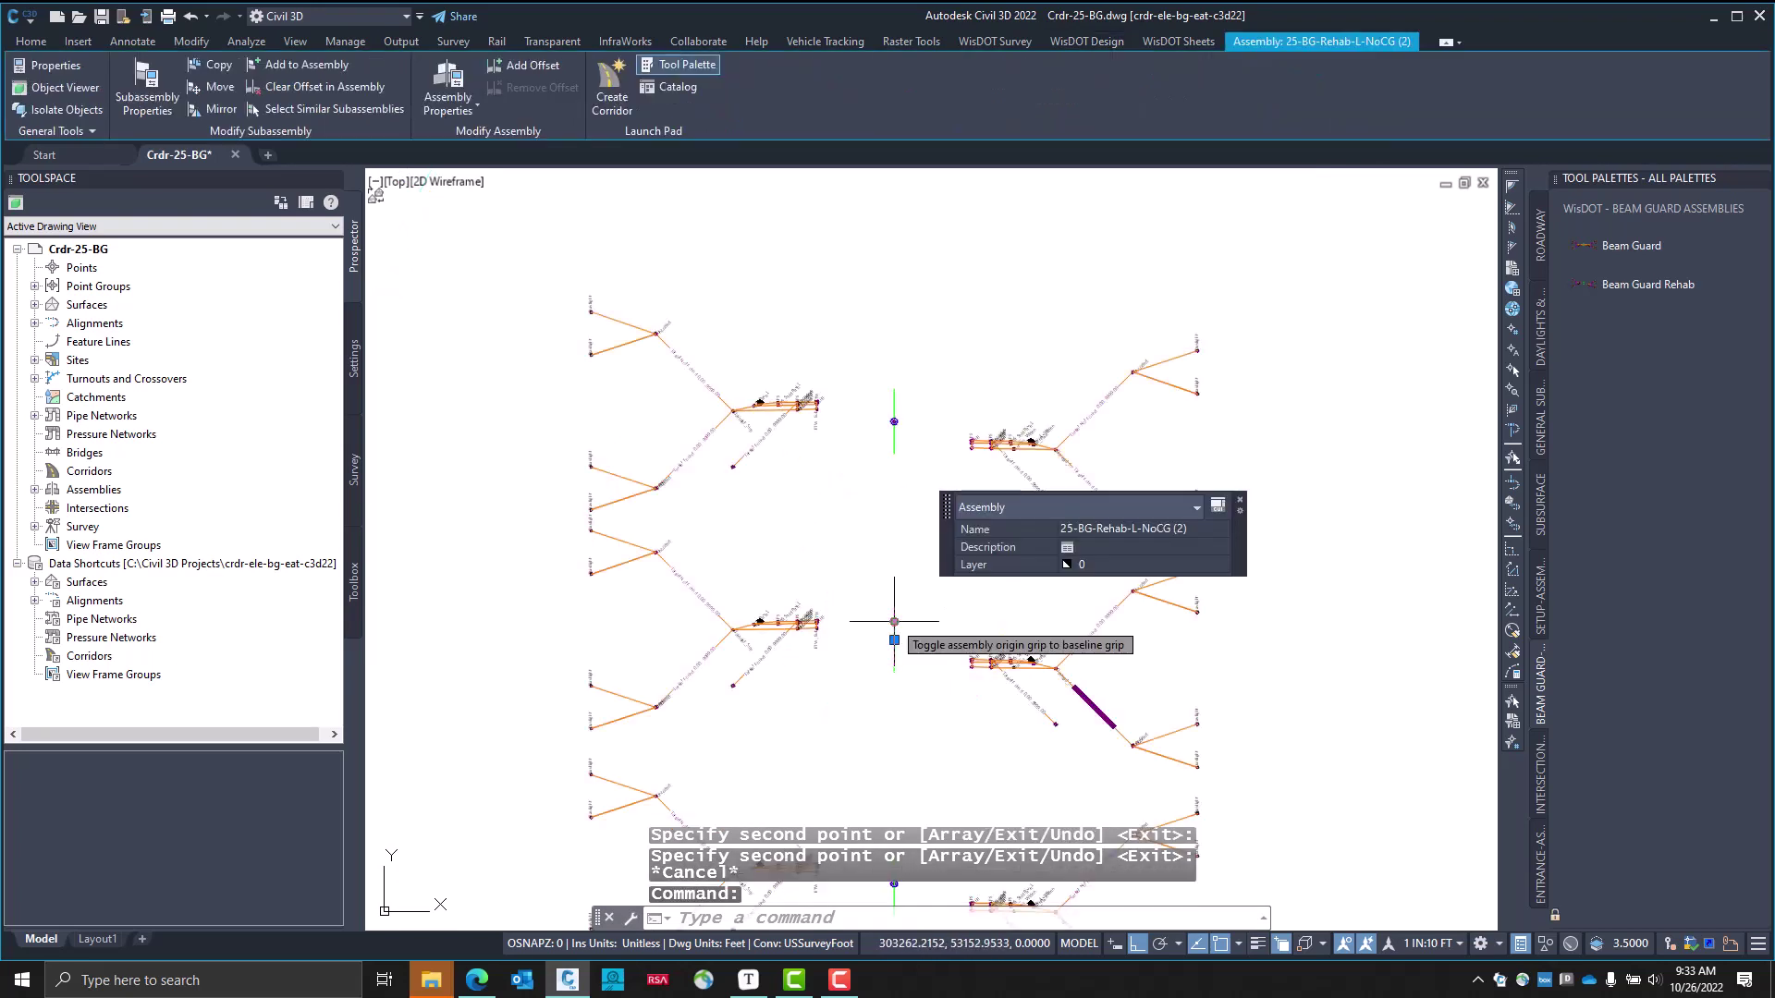
click(1143, 530)
text(25-BG-Rehab-L-CG)
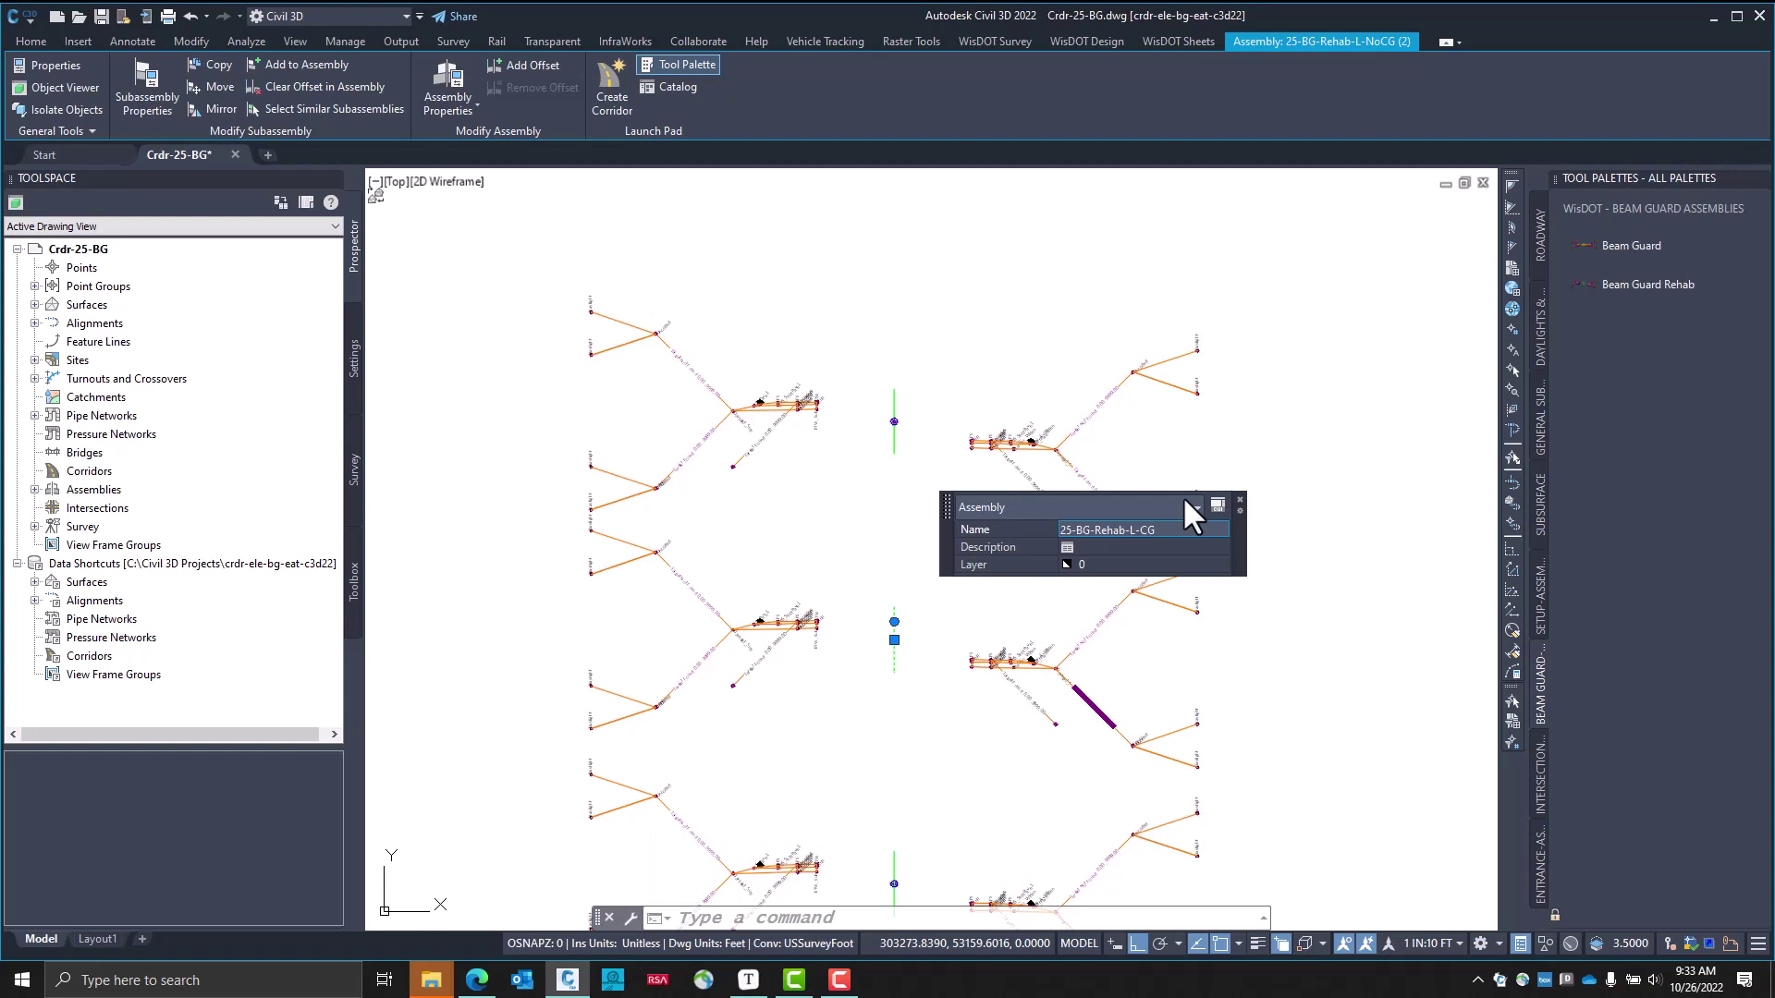
key(Return)
key(Escape)
Rename the topmost assembly copy, 25-BG-Rehab-L-NoCG (3), to 25-BG-Rehab-R and clear the selection
click(894, 397)
click(1129, 298)
click(1130, 301)
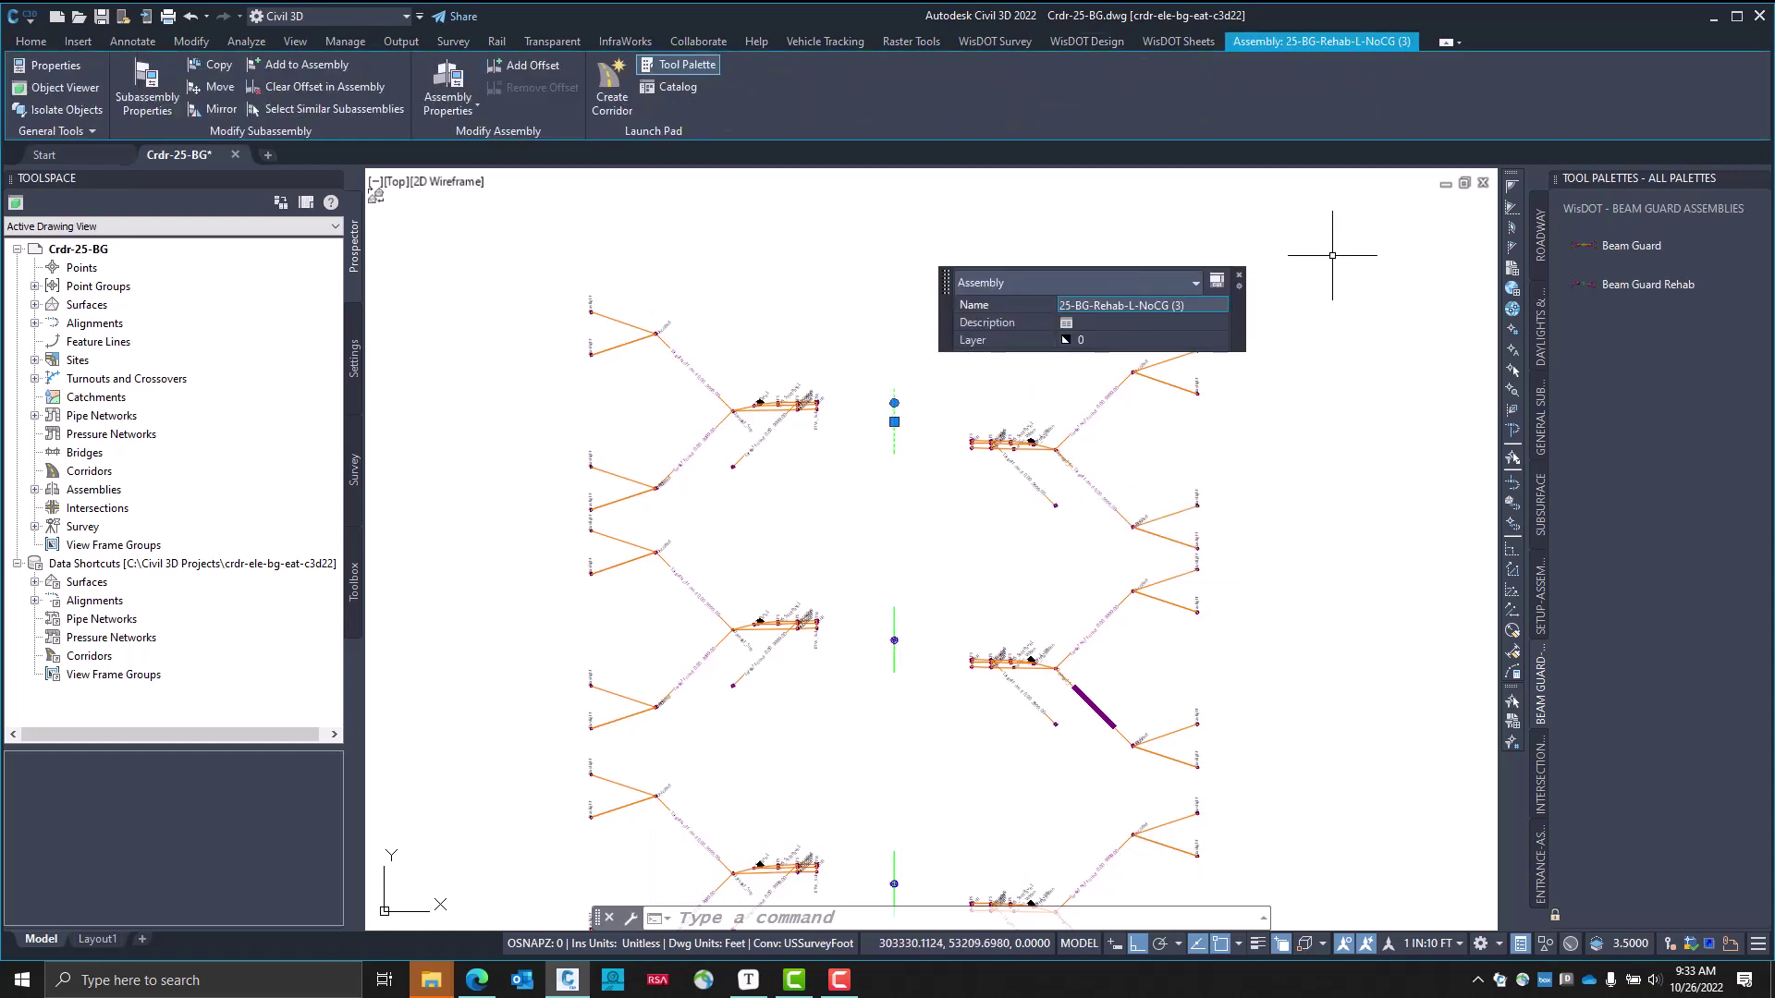
key(BackSpace)
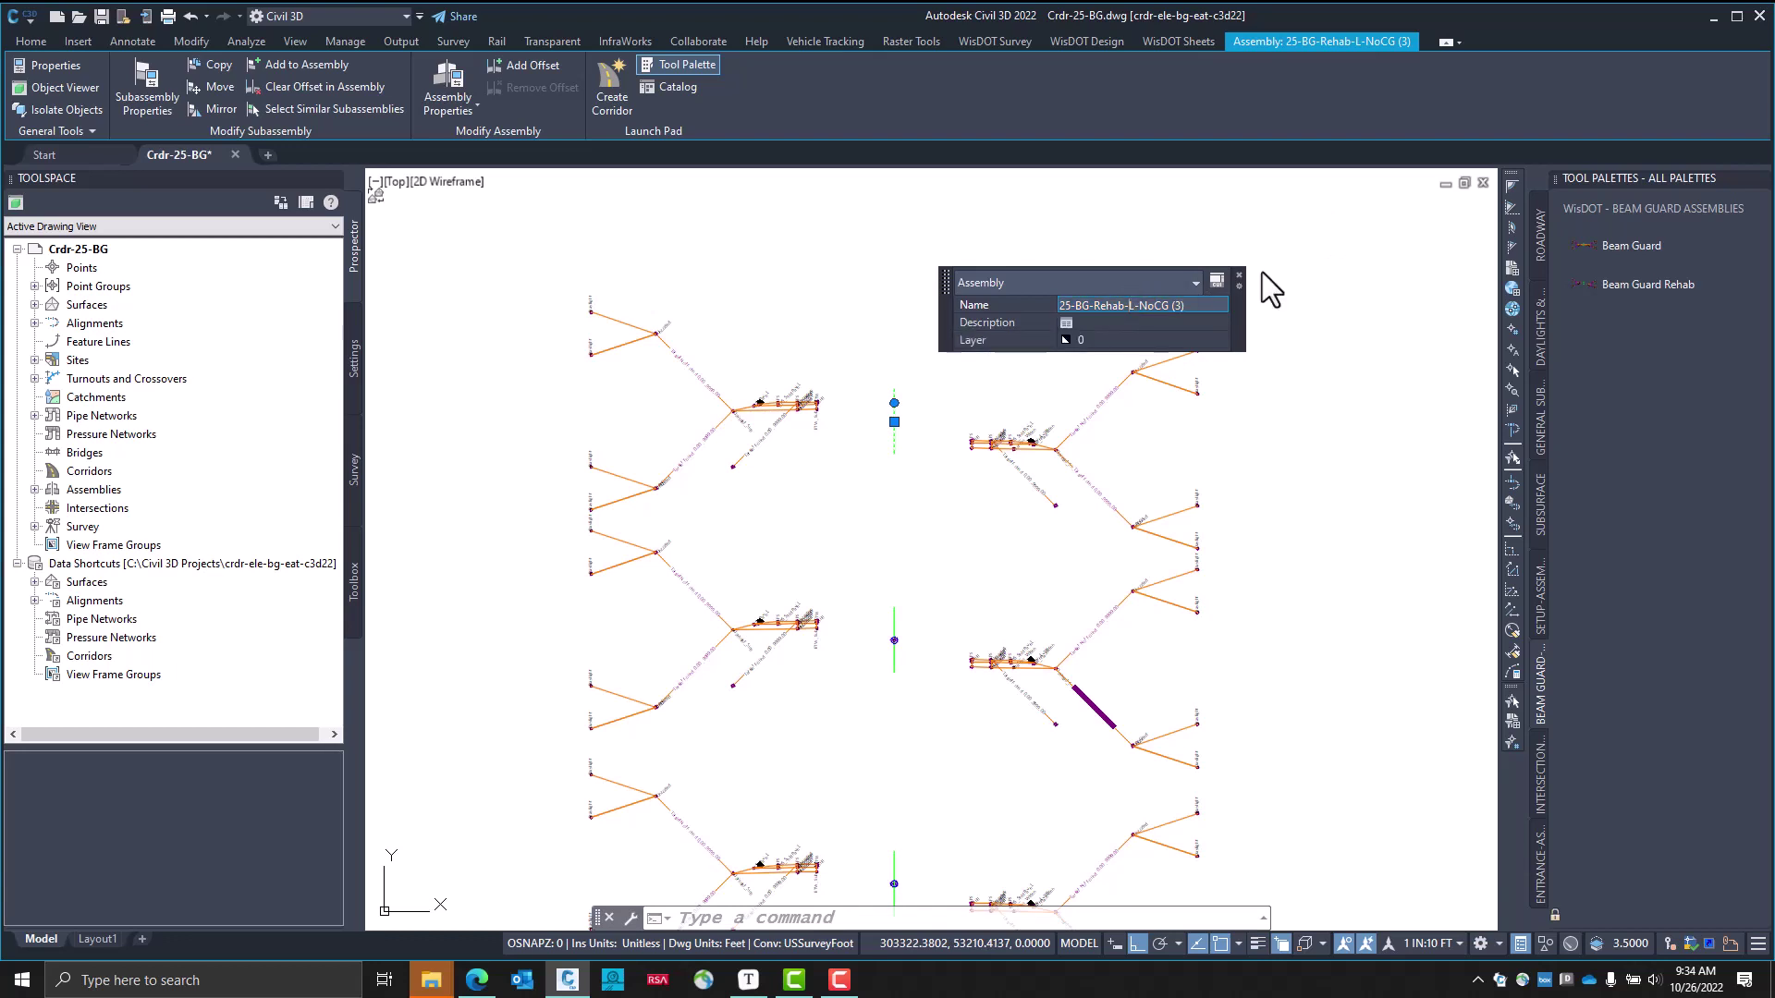
key(Return)
text(R)
click(1132, 305)
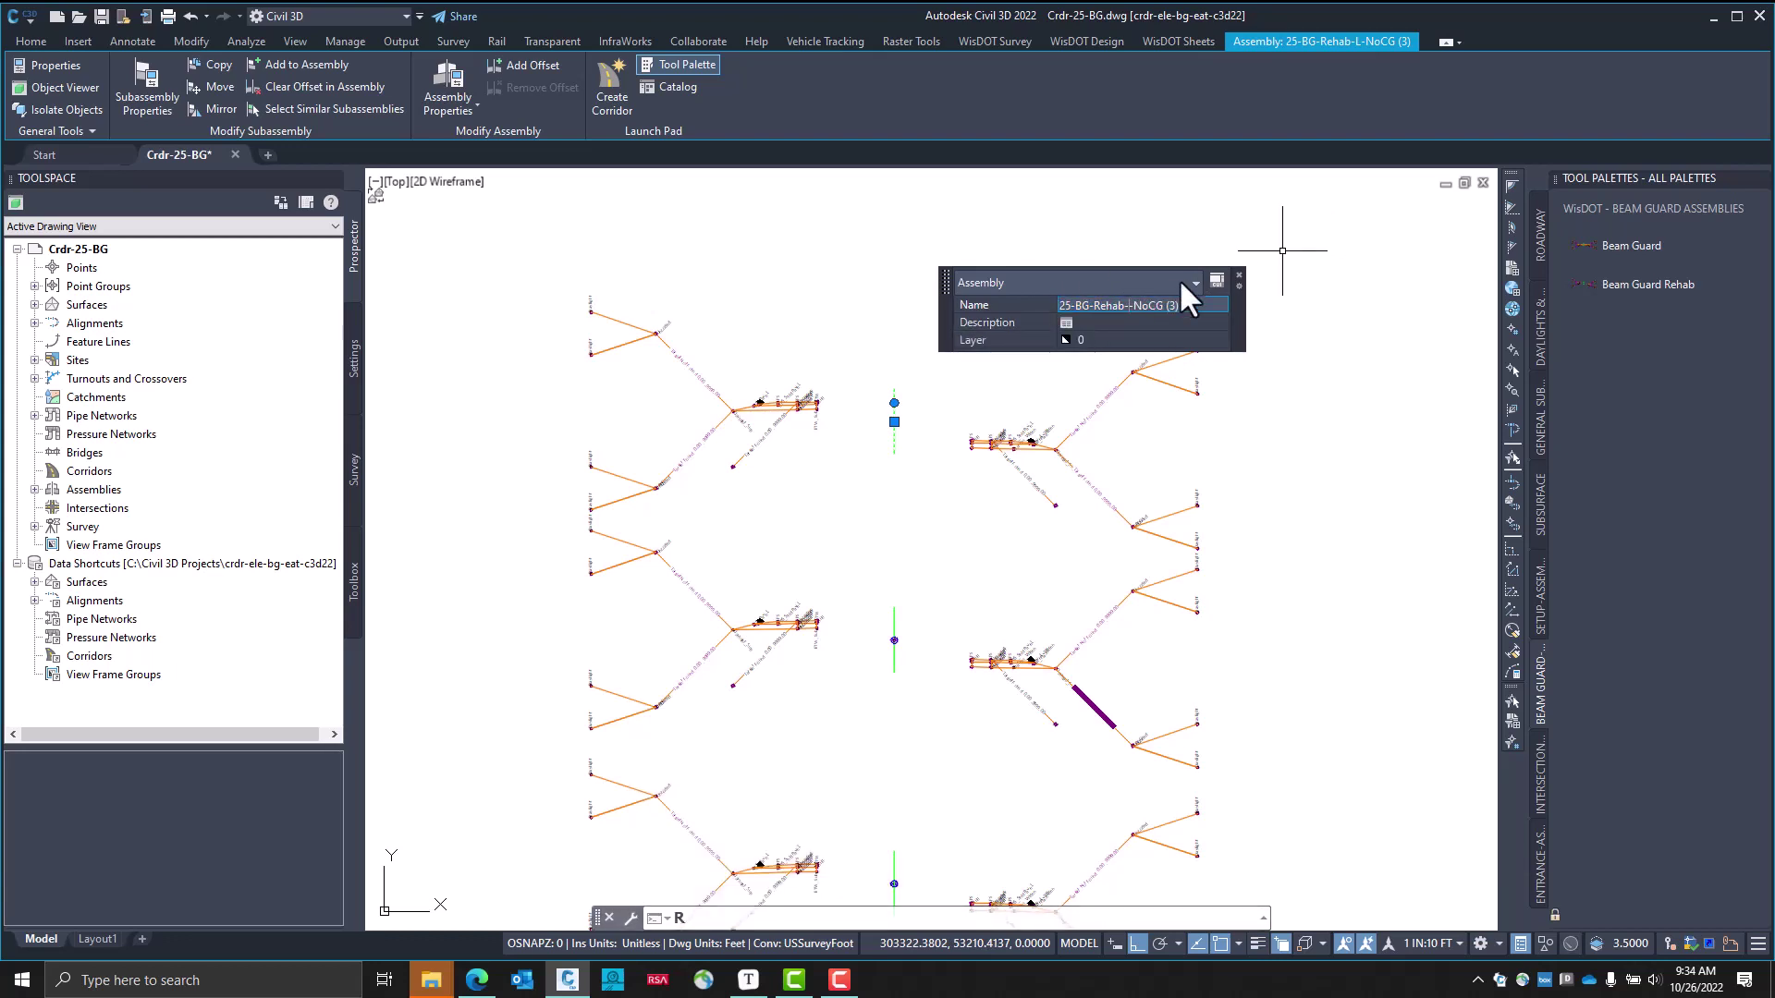
key(Delete)
key(Delete)
key(Delete)
key(Delete)
key(Delete)
key(Delete)
key(Delete)
key(Delete)
key(Delete)
text(R)
key(Return)
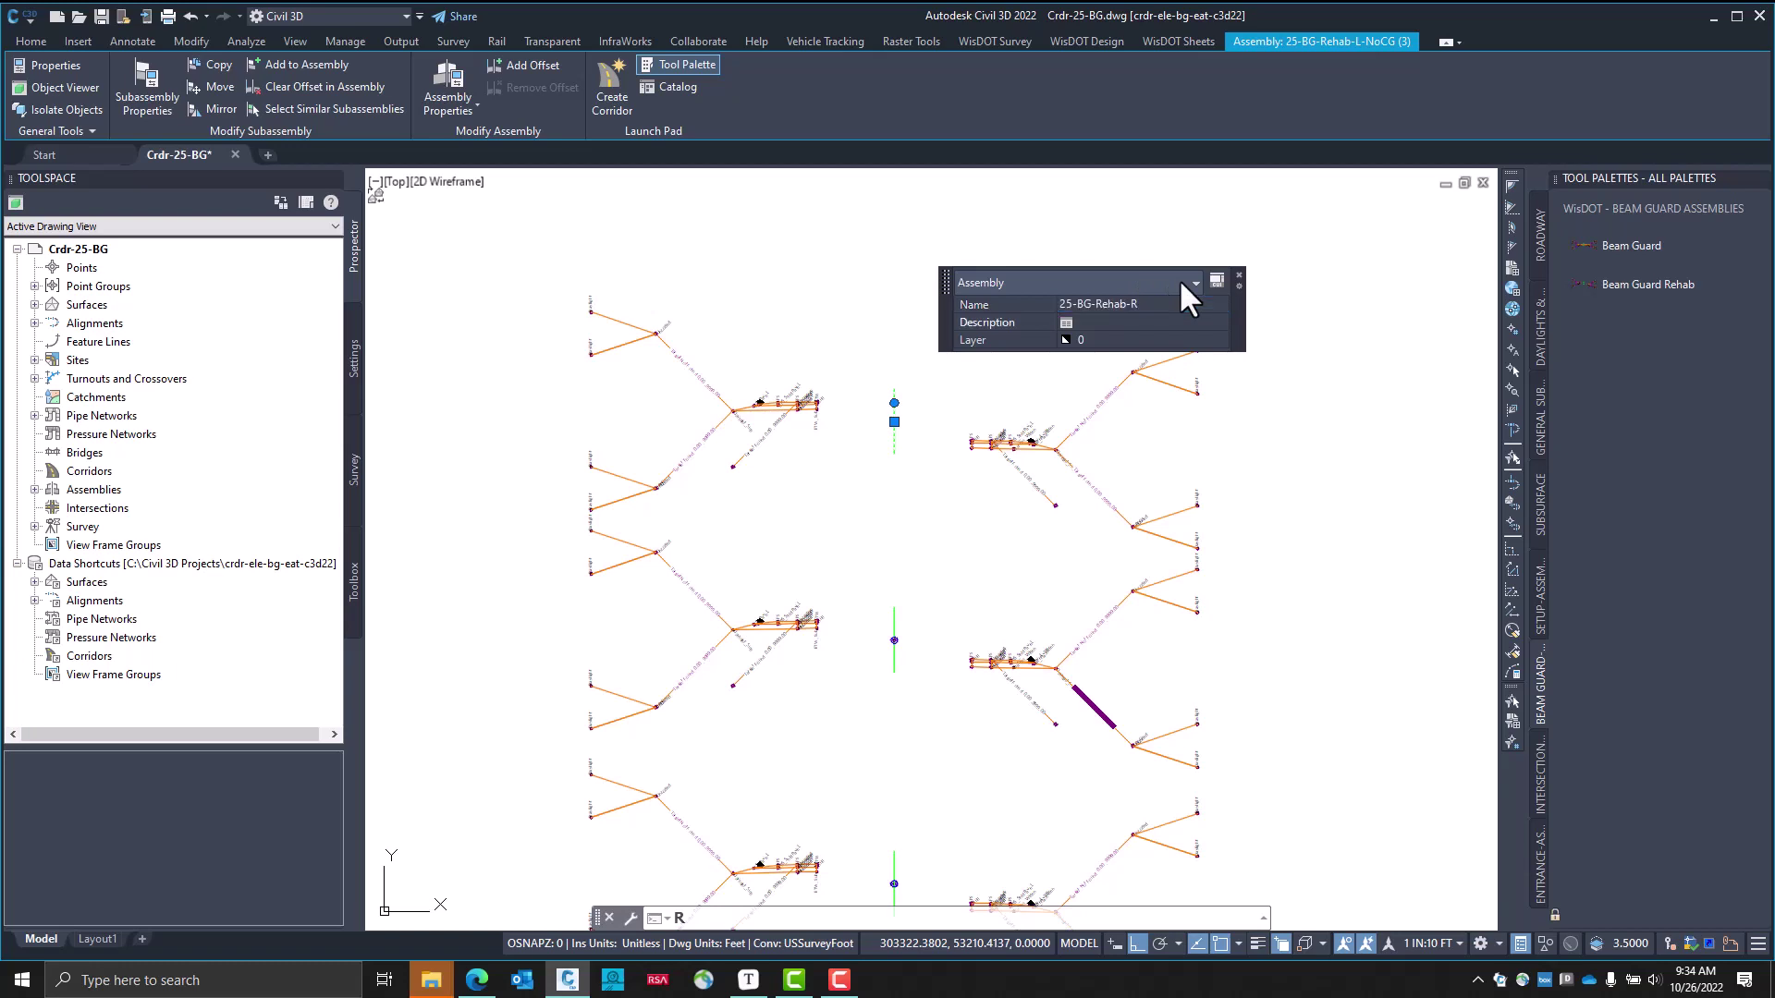
key(Escape)
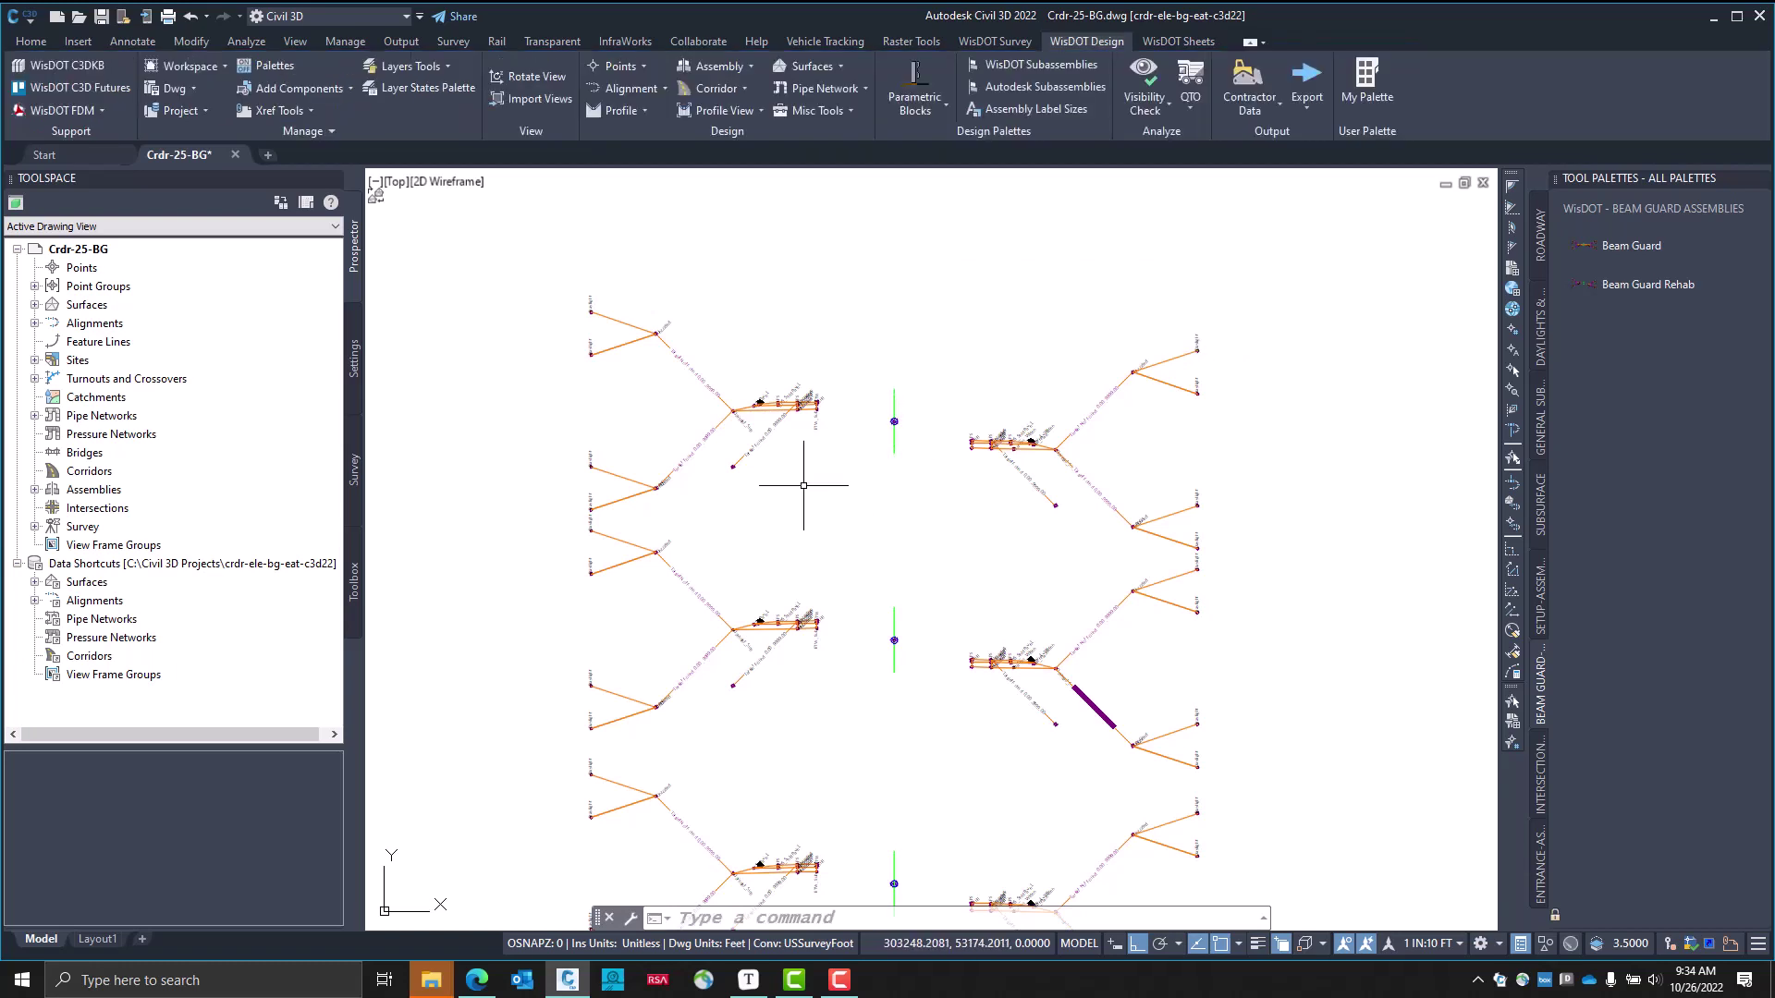
Erase all the left-side subassemblies from the 25-BG-Rehab-R assembly
click(837, 502)
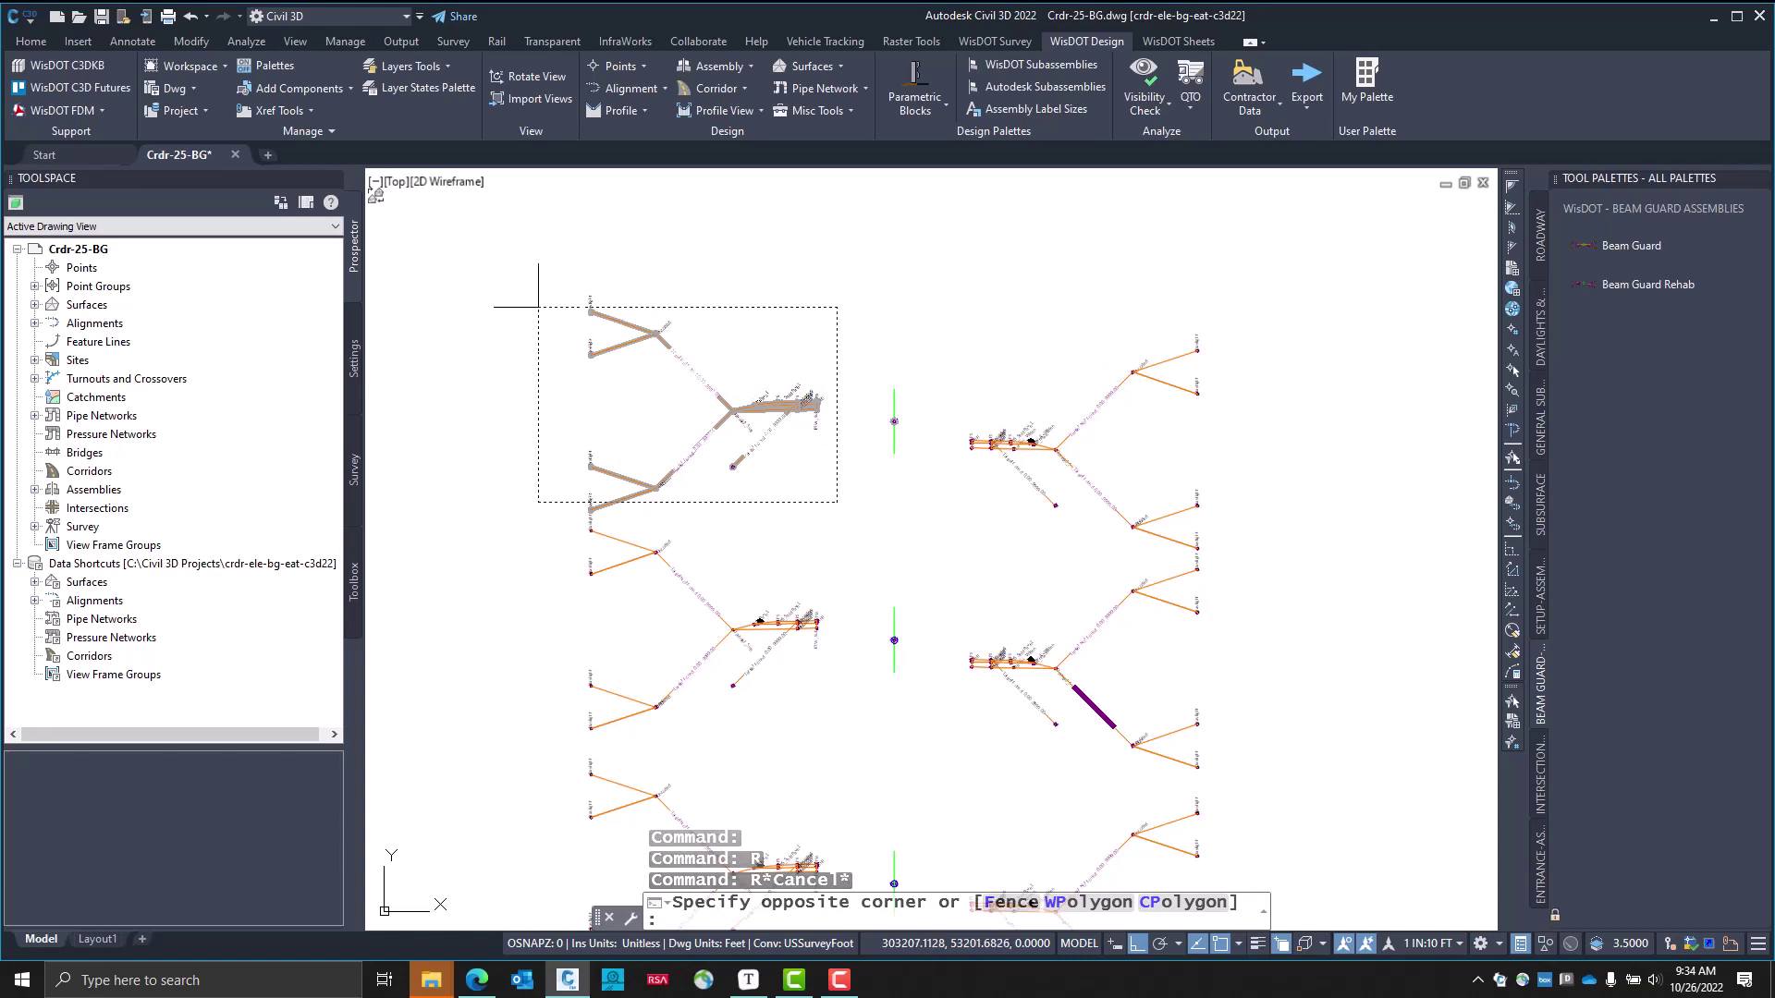
click(538, 307)
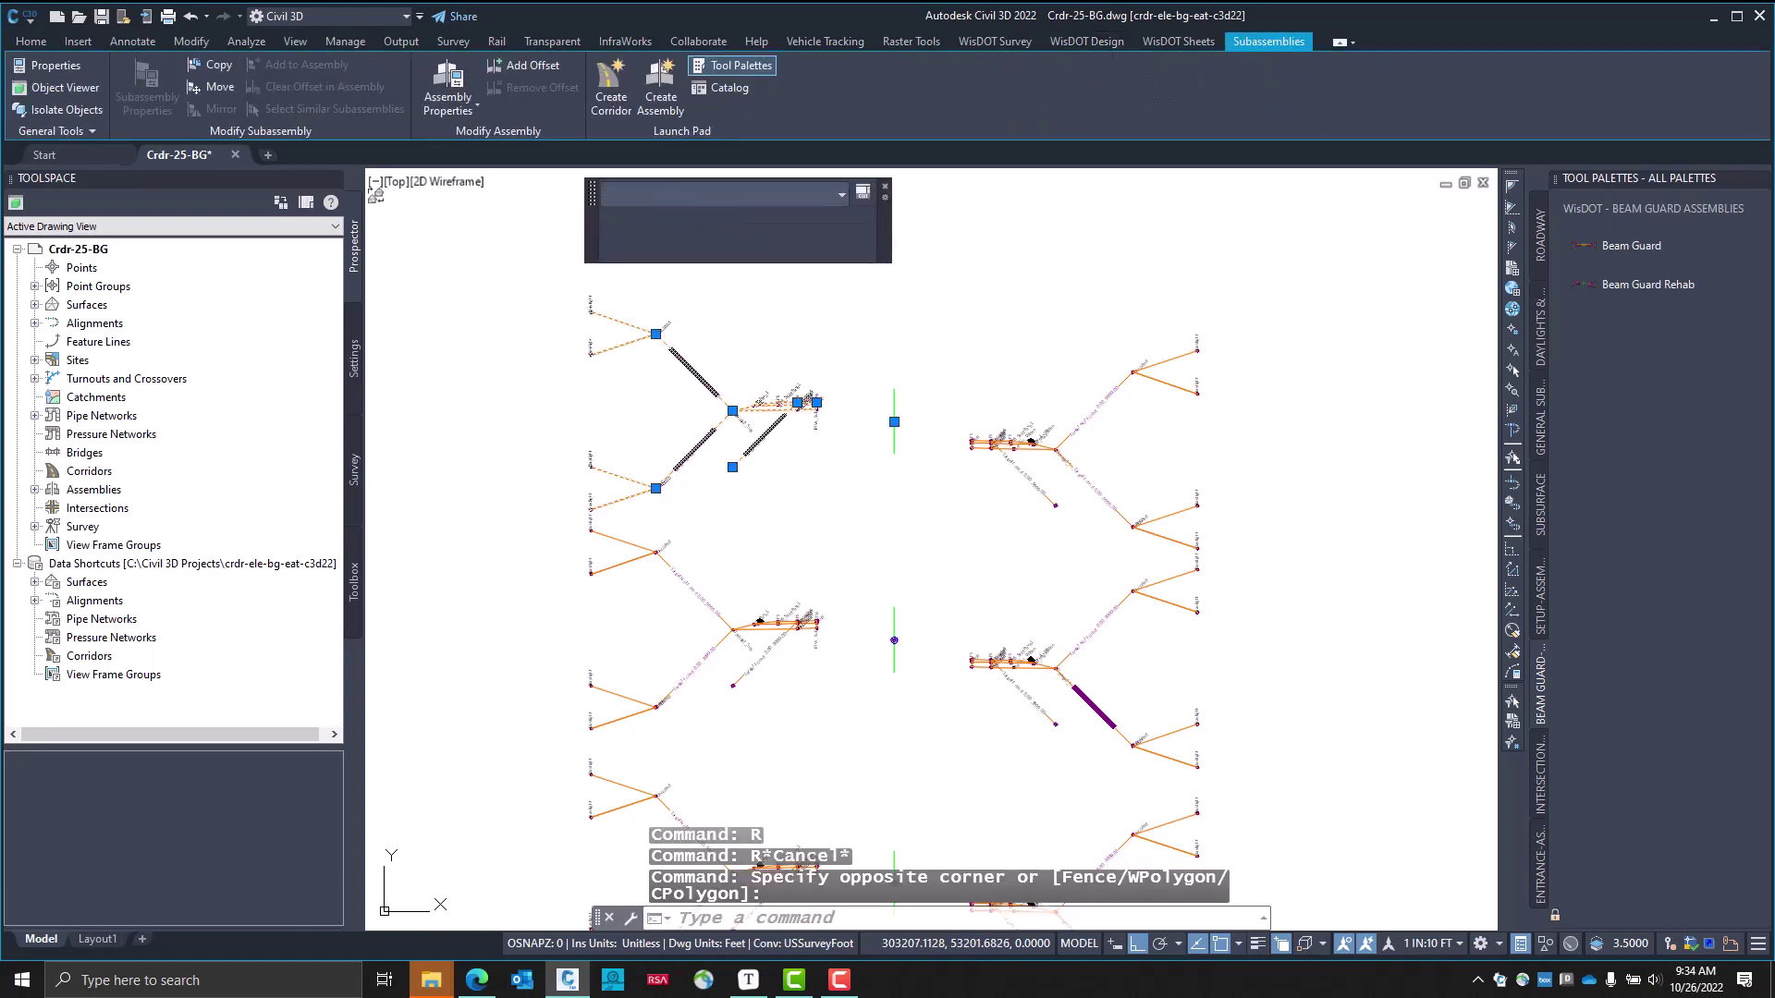
key(Delete)
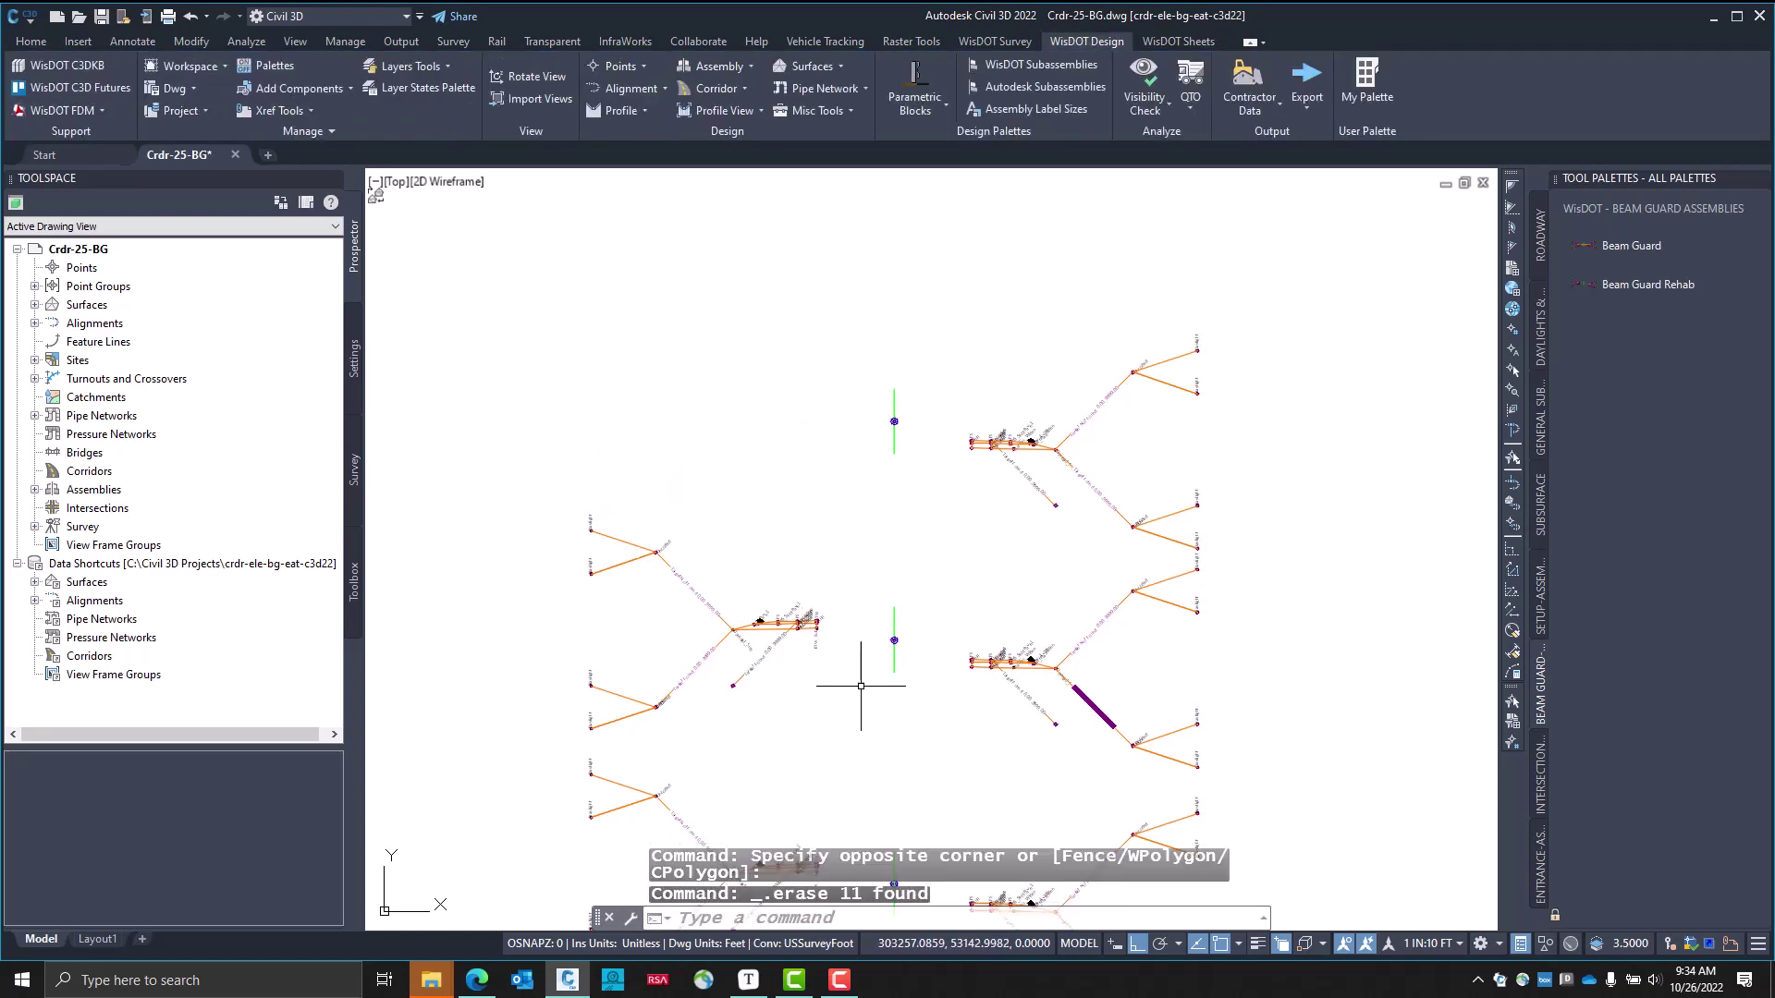
Erase all the right-side subassemblies from the 25-BG-Rehab-L-CG assembly
scroll(919, 705, up, 3)
click(1382, 792)
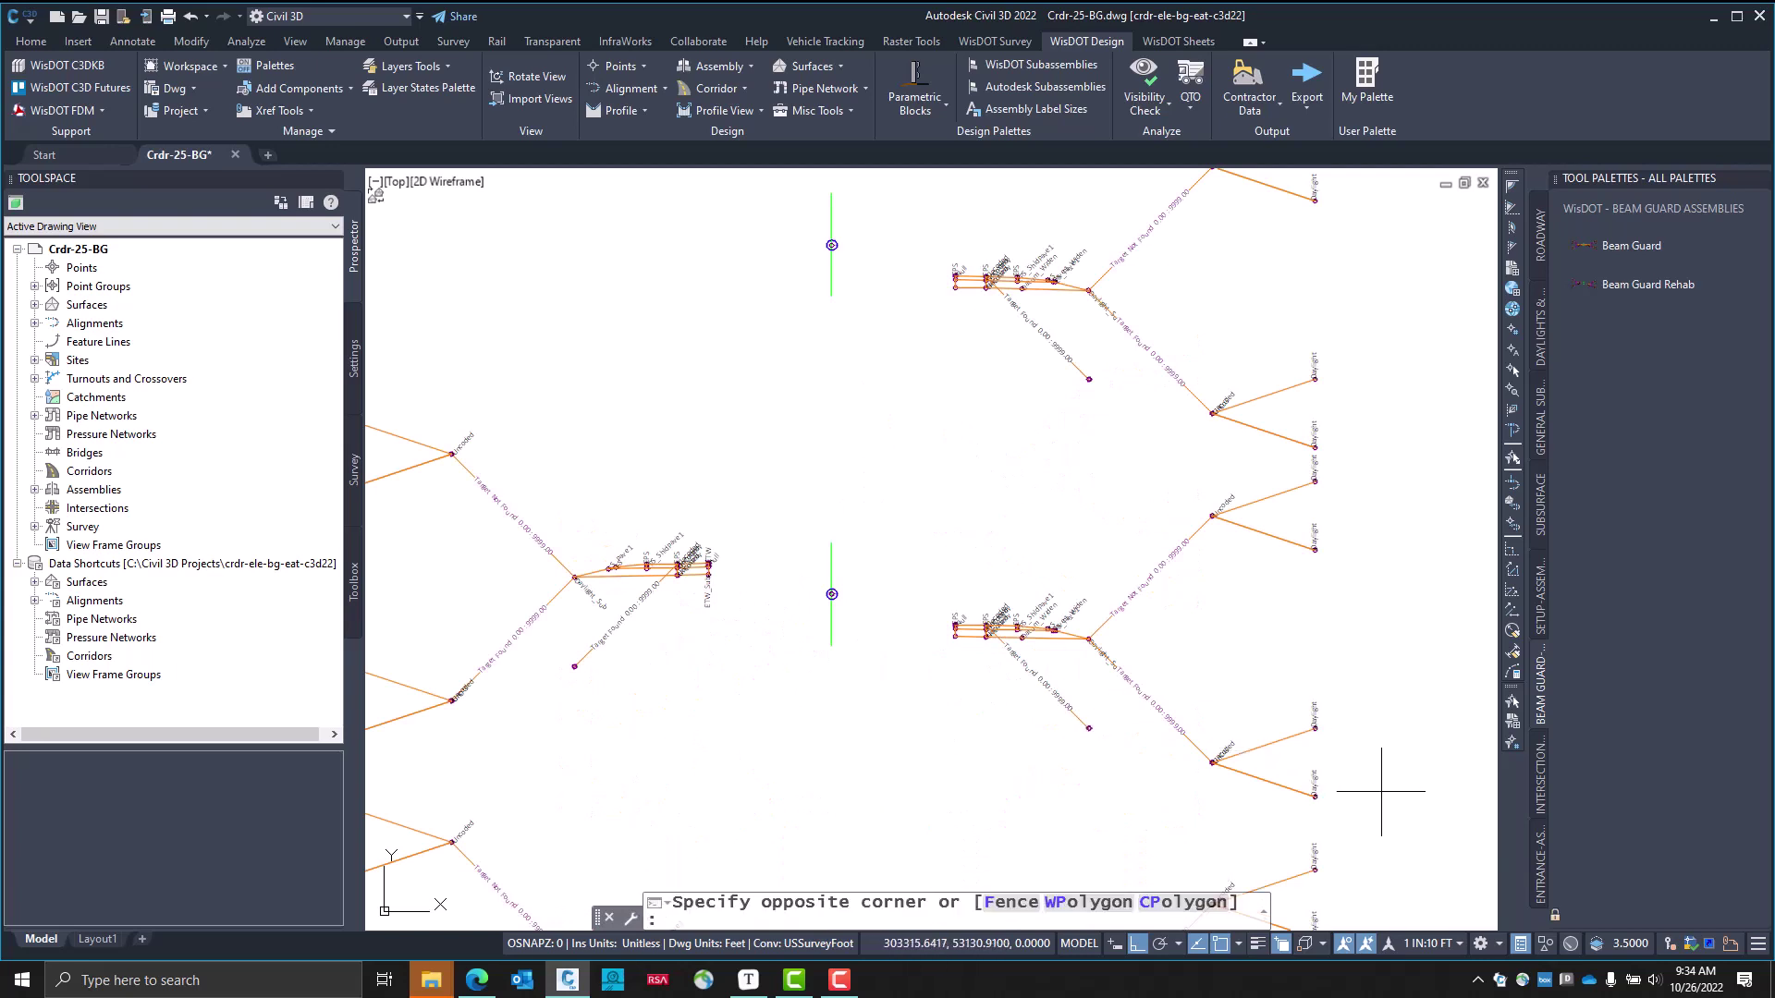
click(925, 518)
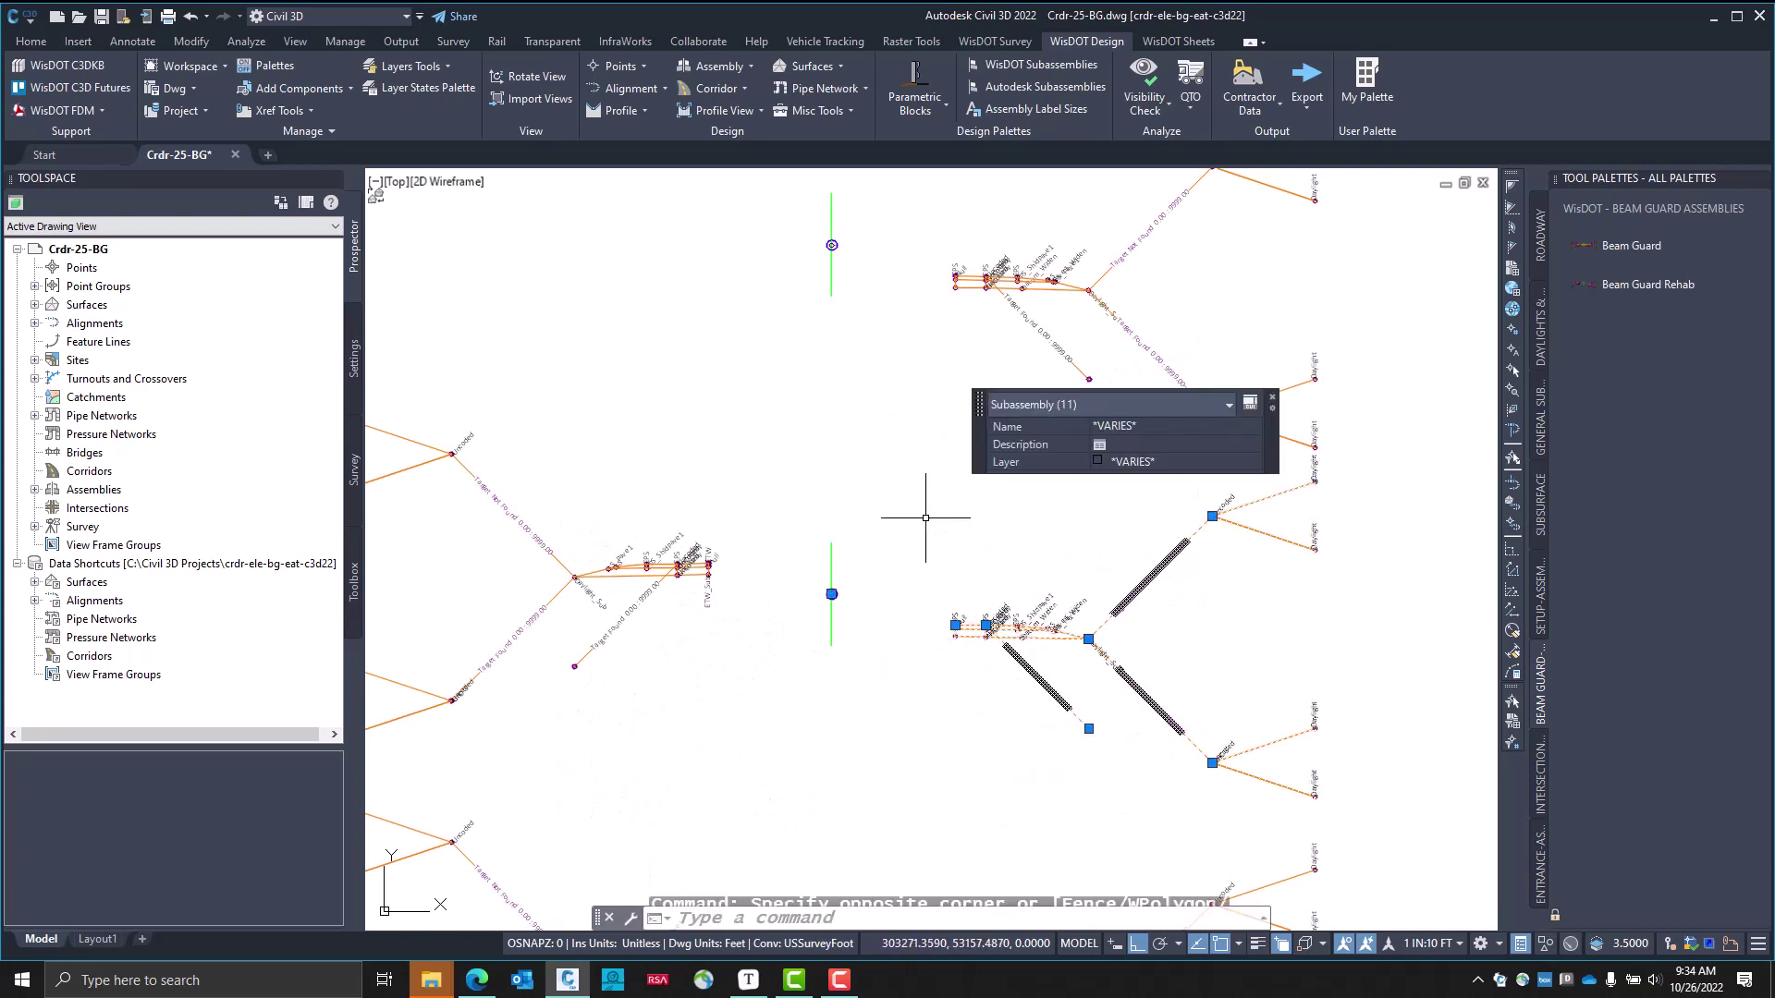
key(Delete)
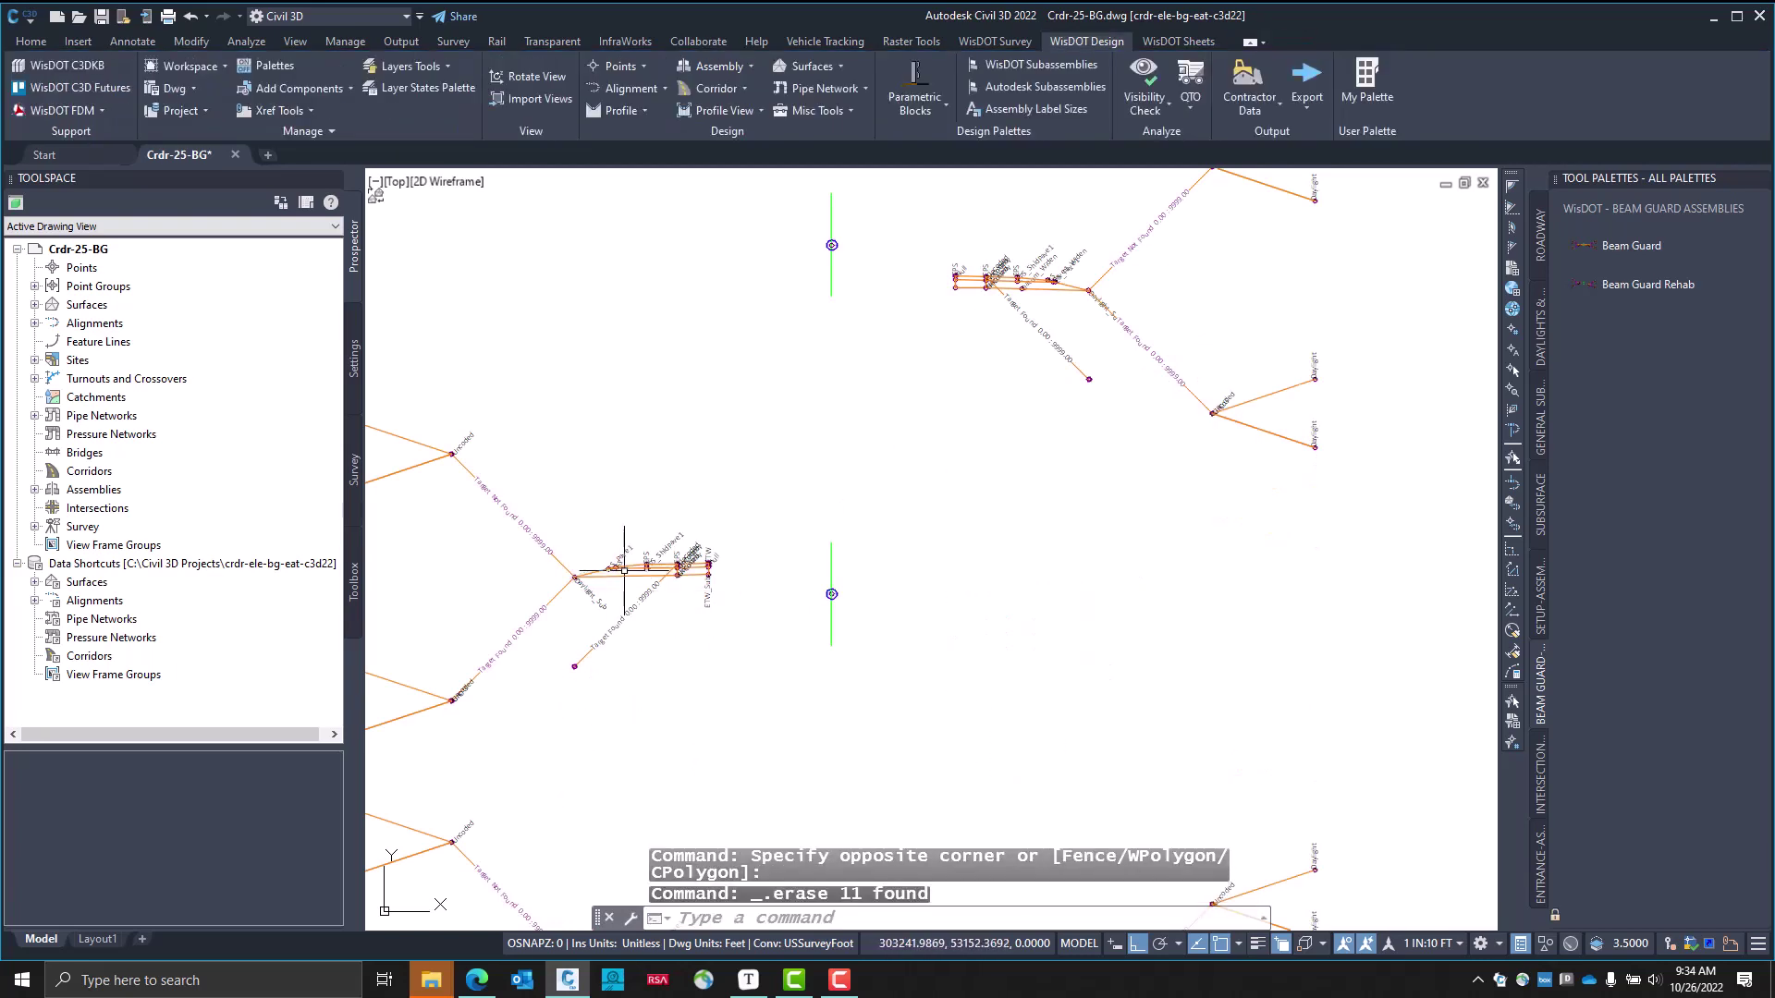
Start a CGBasic subassembly from the WisDOT roadway tools with curb and gutter size Wi 36" and 36" curb type TBT
click(1536, 238)
click(1638, 319)
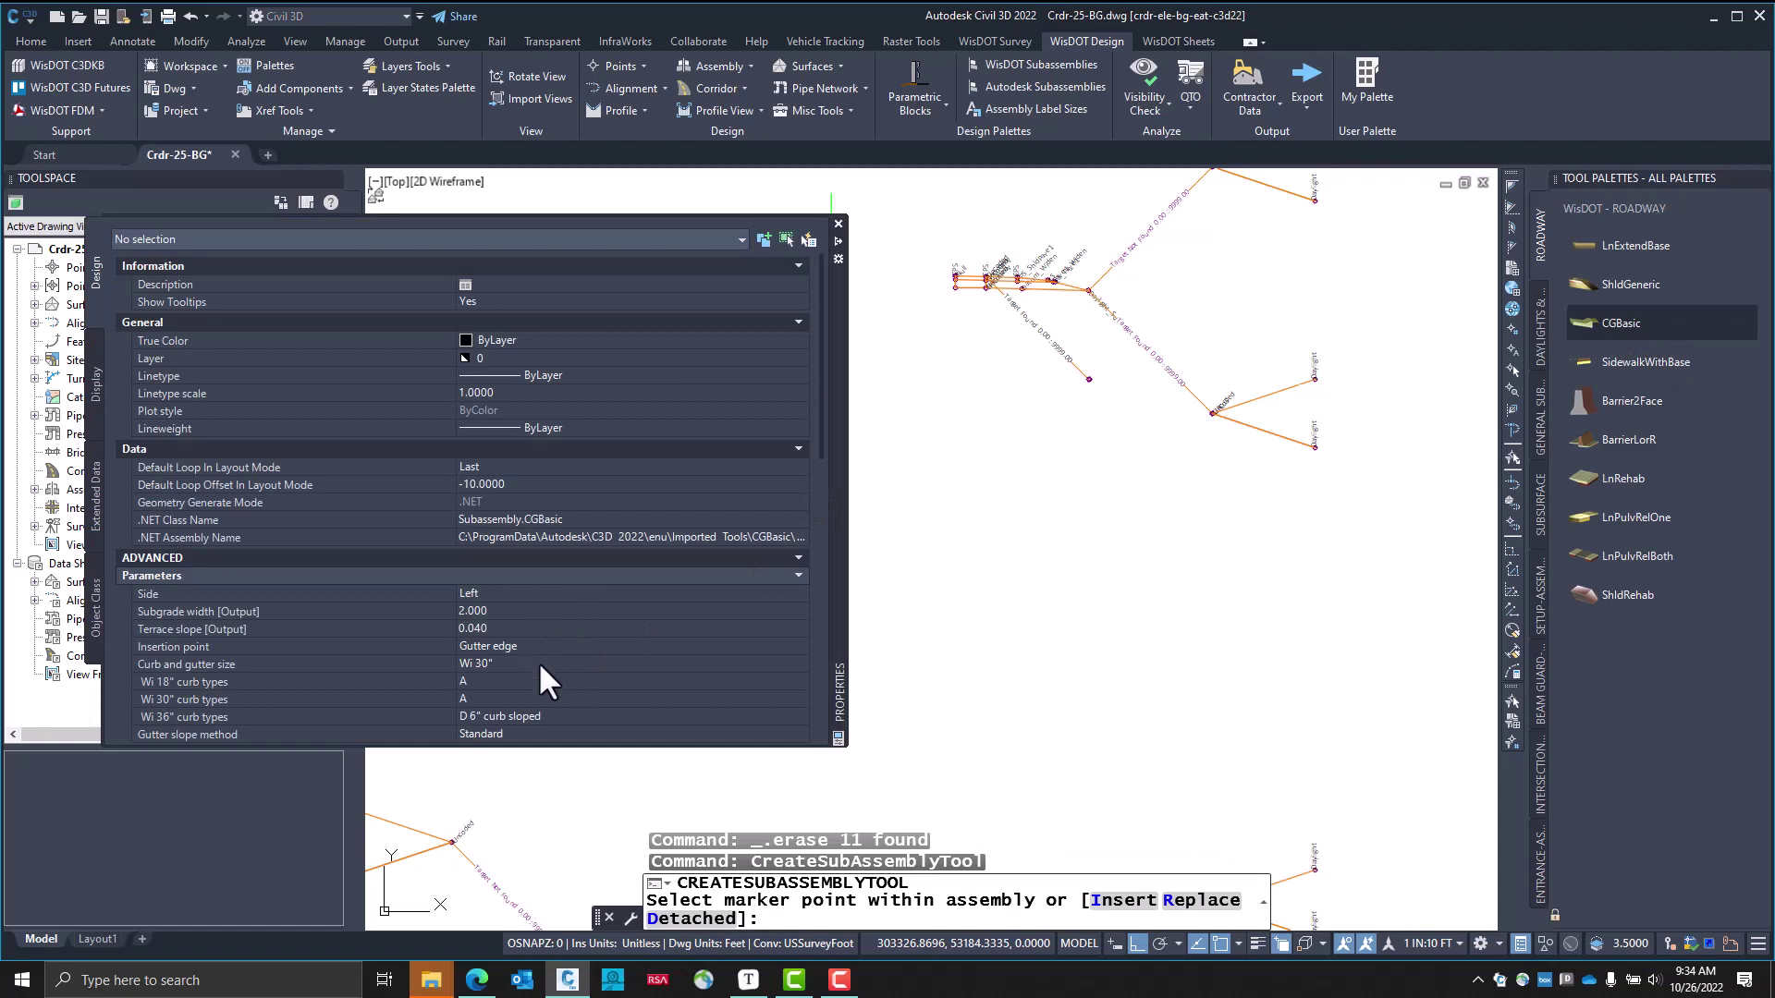
click(529, 664)
click(528, 664)
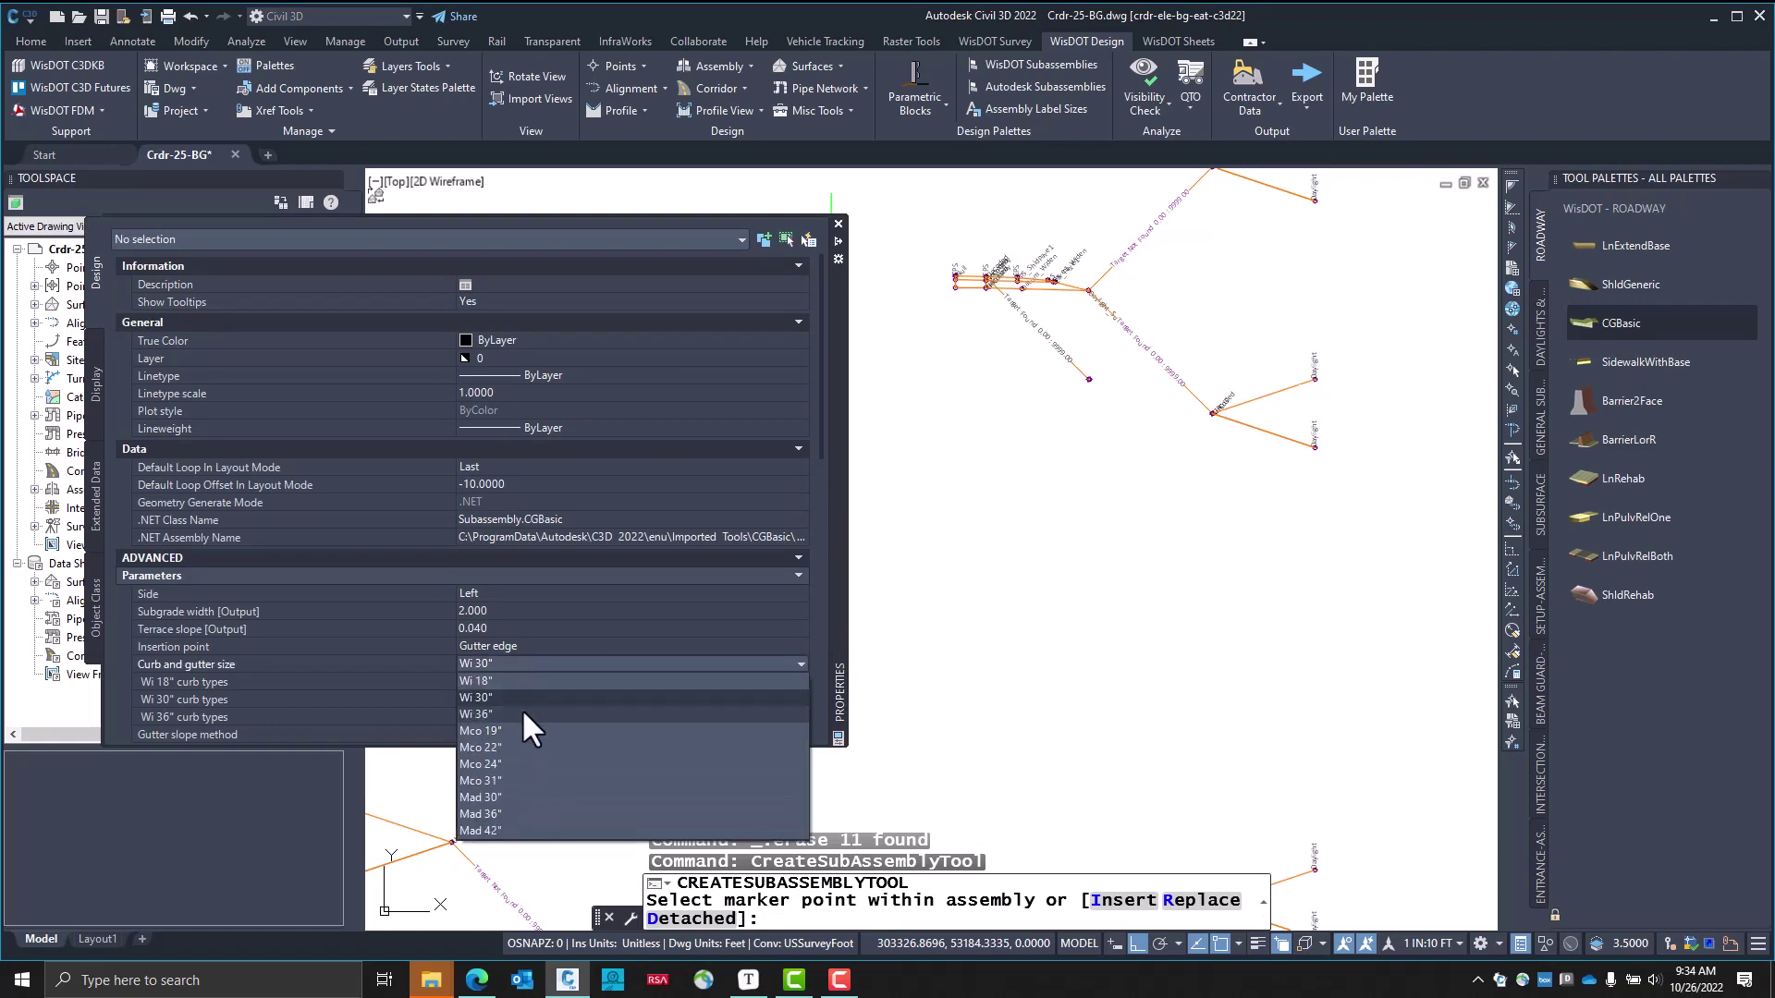
click(523, 714)
click(532, 714)
click(531, 713)
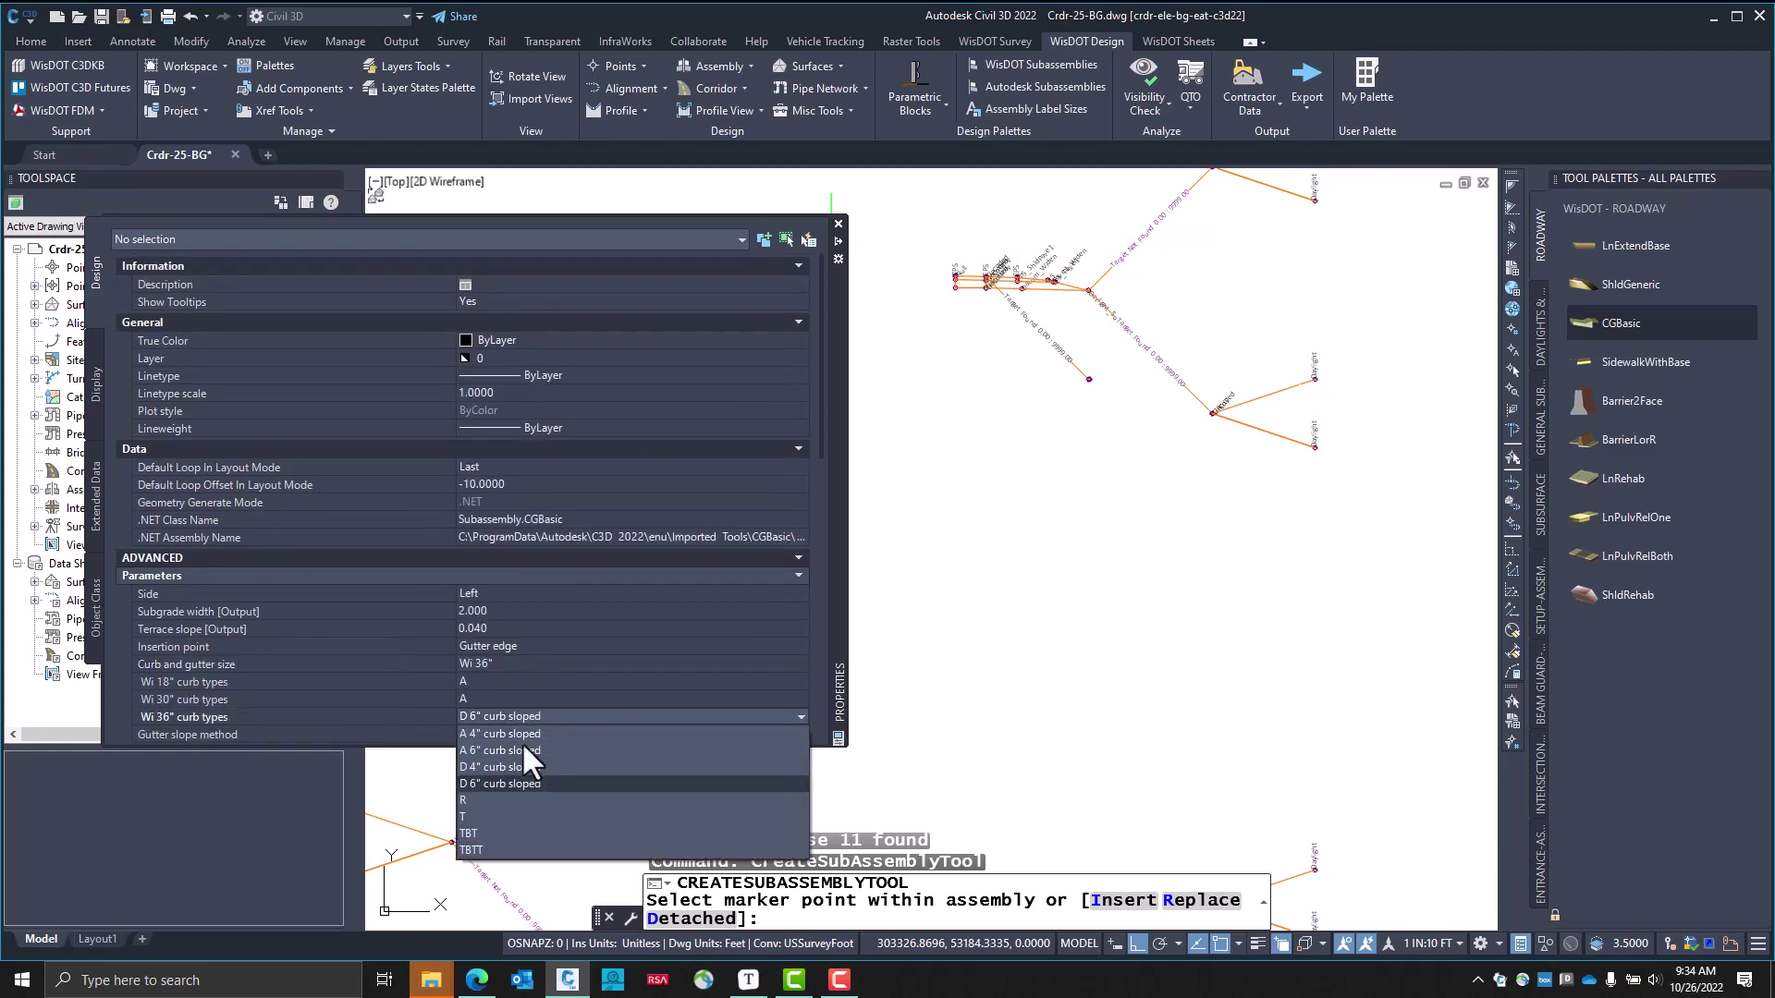
click(510, 834)
drag(840, 668, 1227, 624)
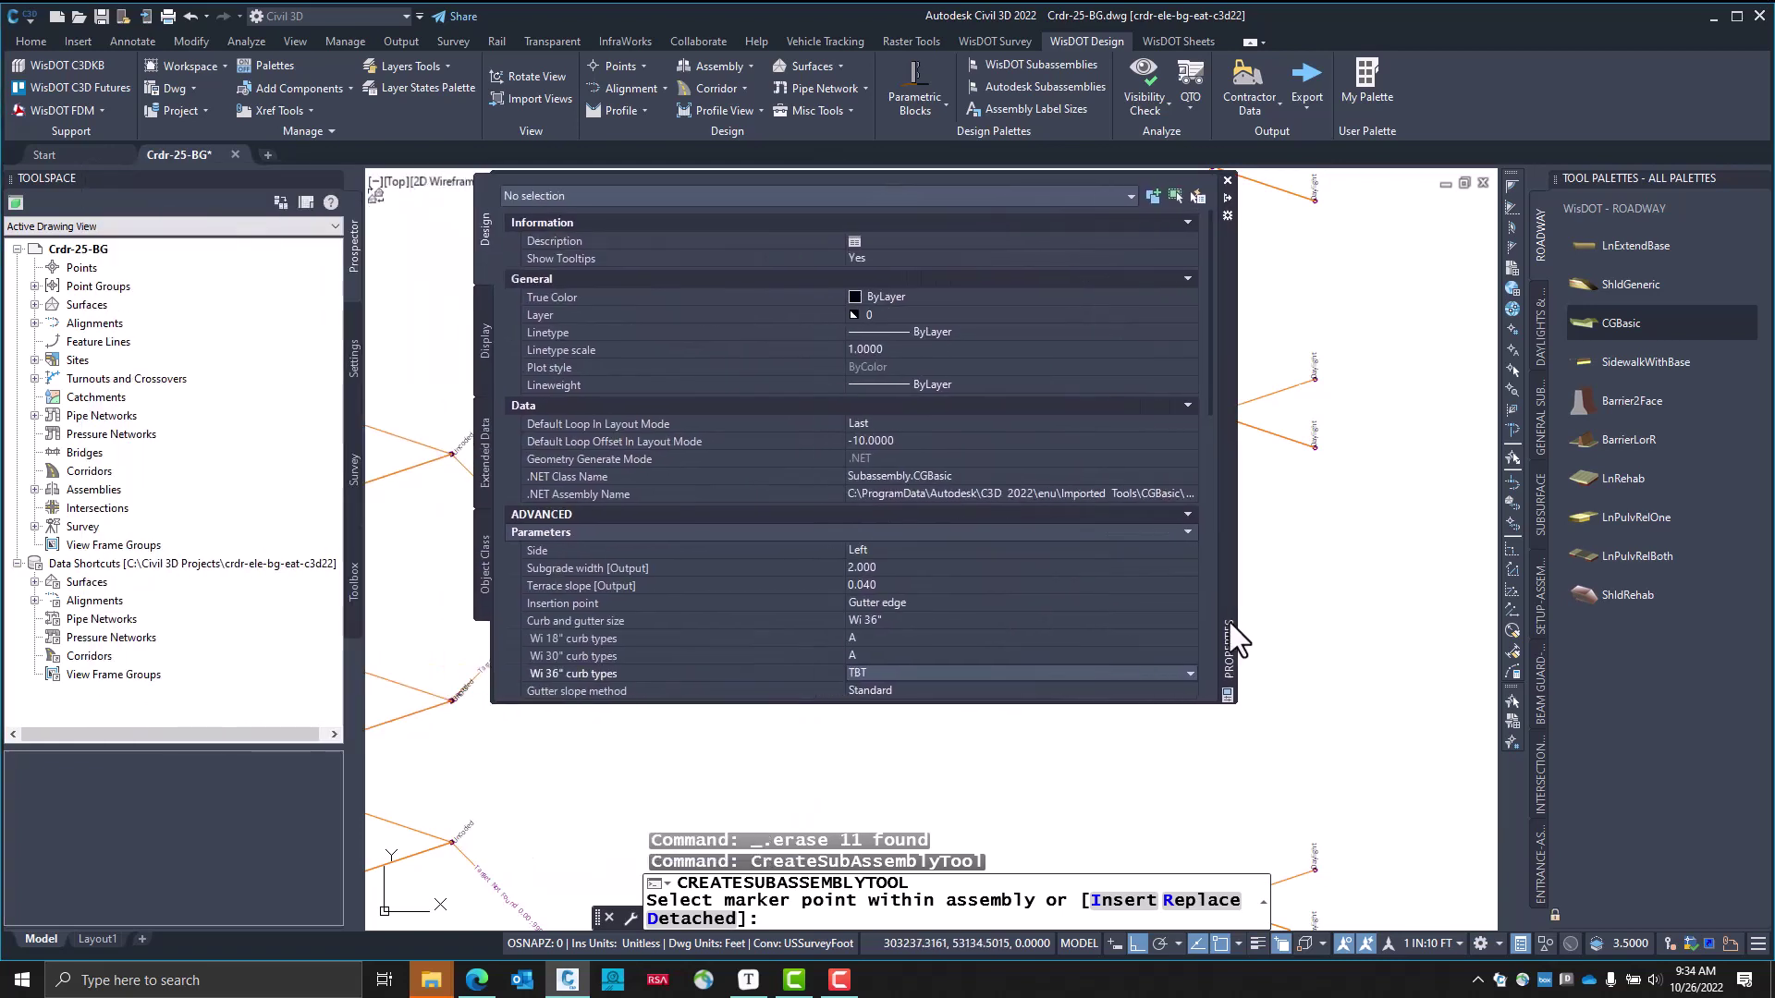
Look up the TBT and TBTT curb types in the SDD 08D01 concrete curb and gutter detail in the browser, and return to Civil 3D
key(alt+Tab)
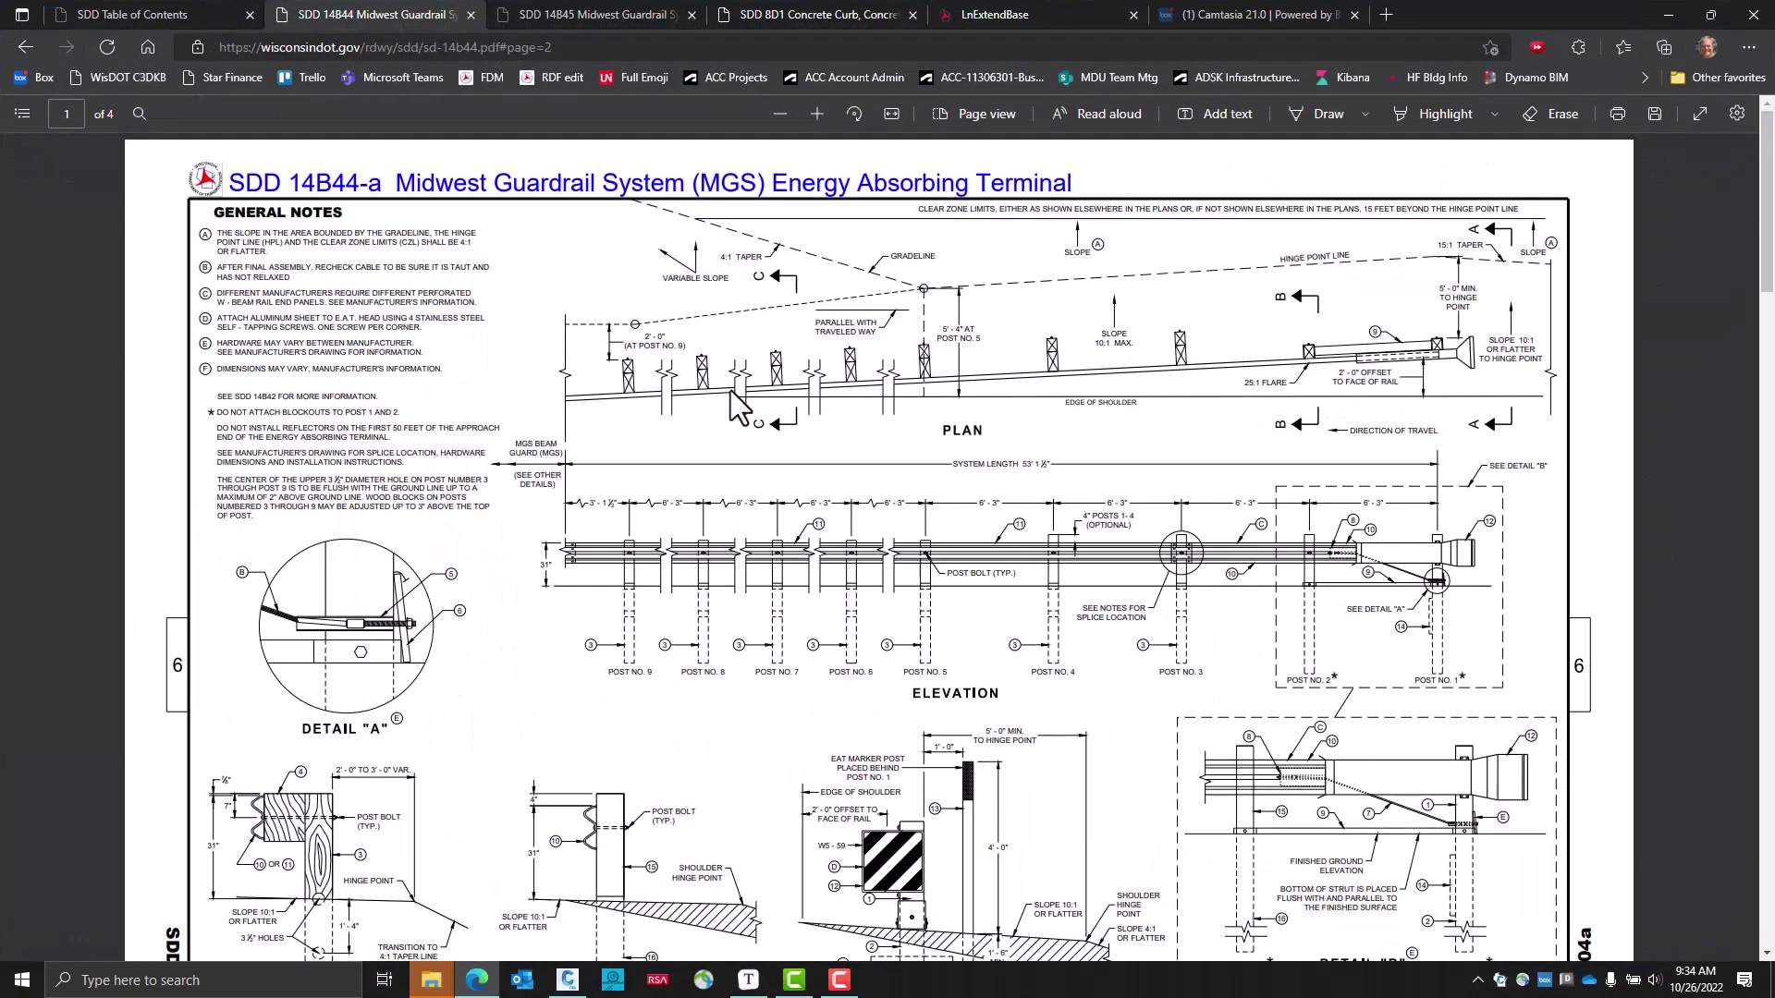
click(787, 15)
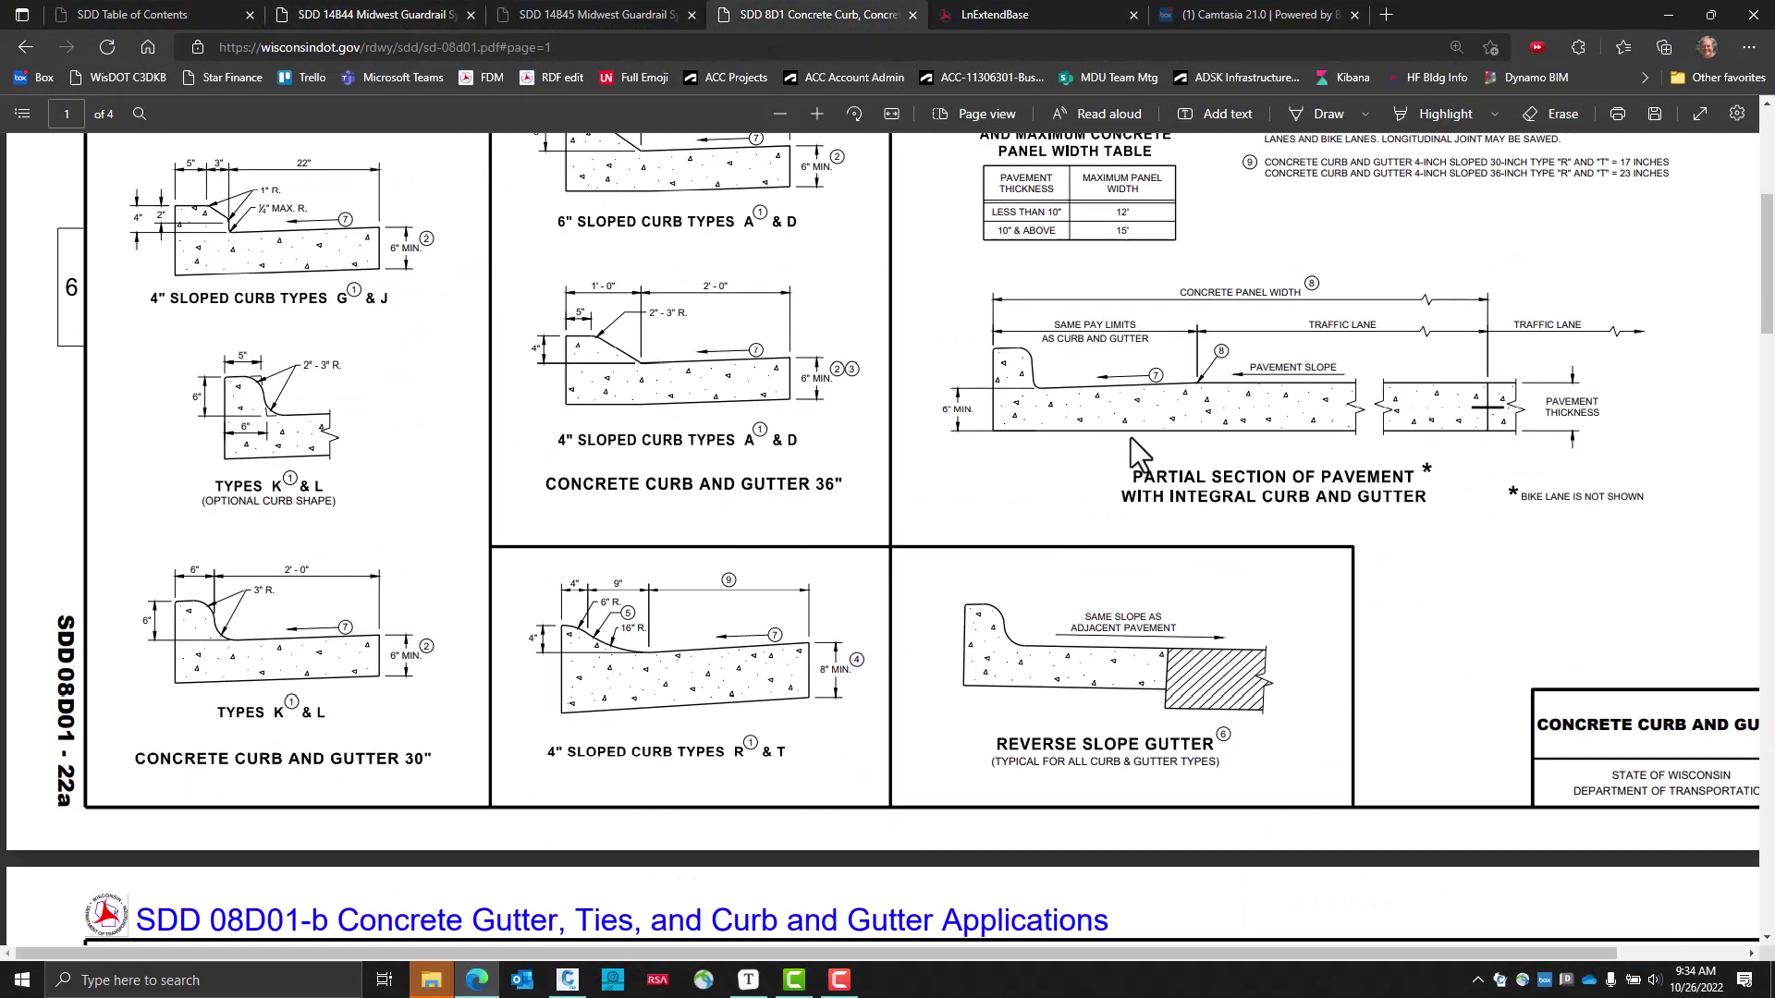
scroll(1130, 436, up, 5)
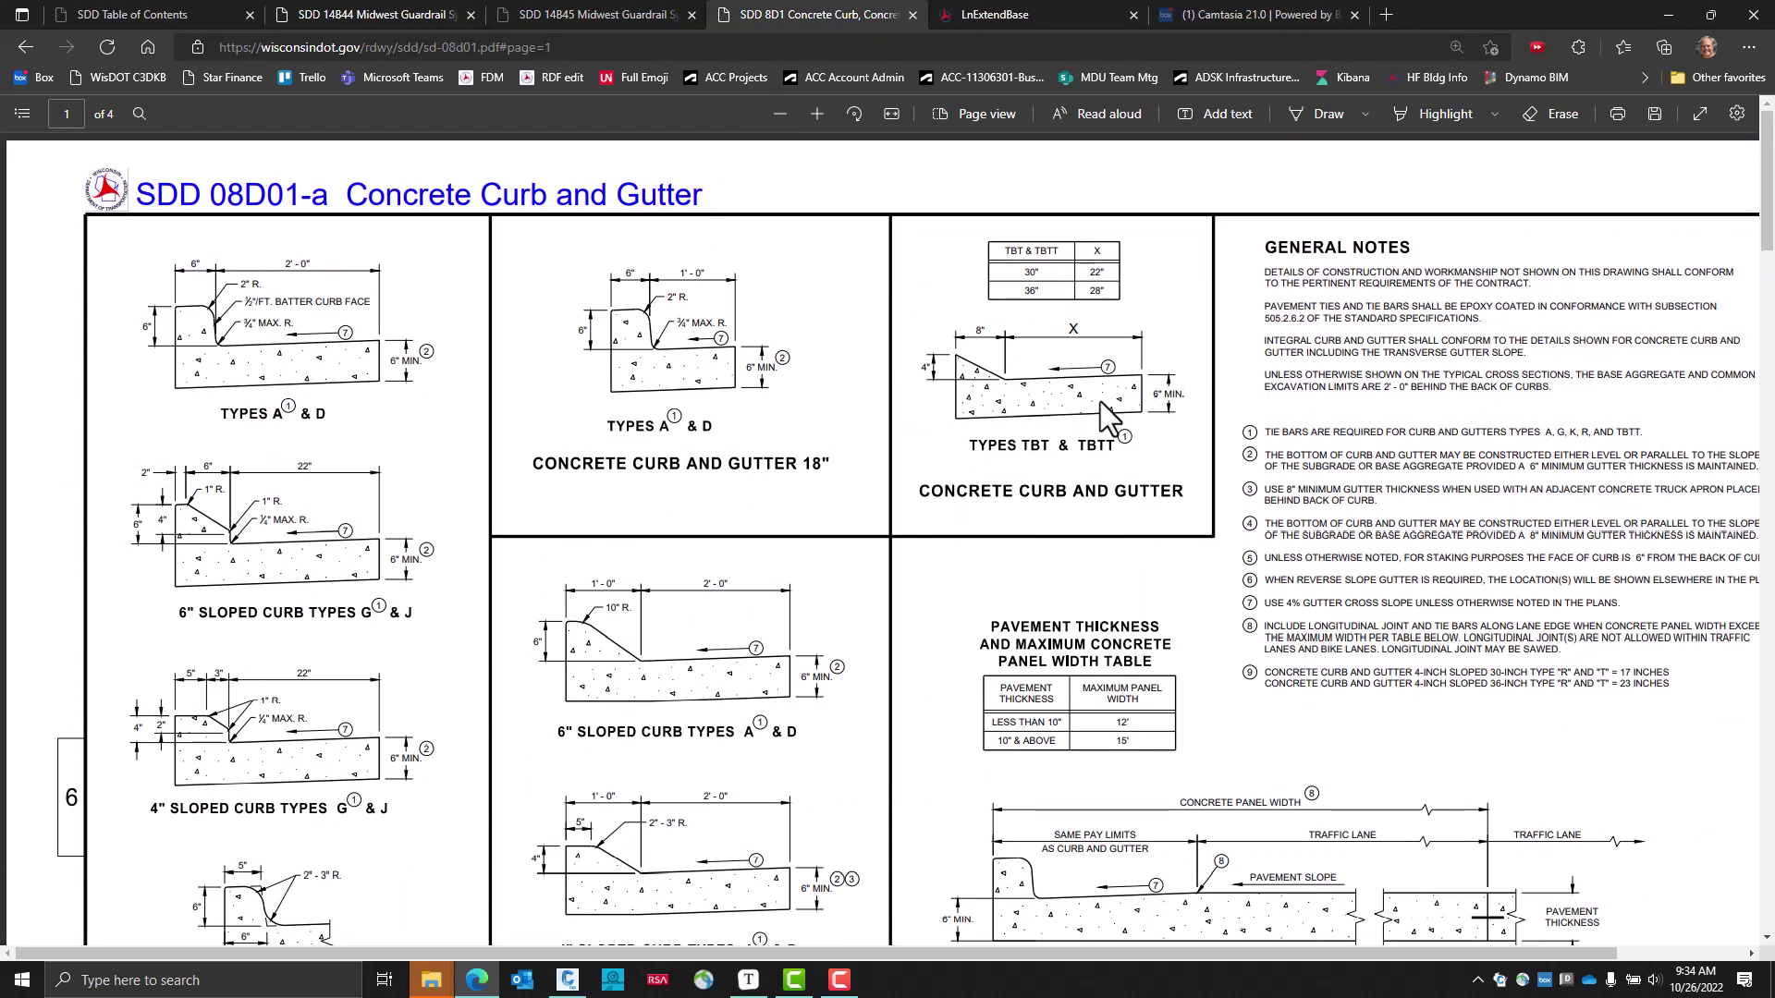
click(1673, 17)
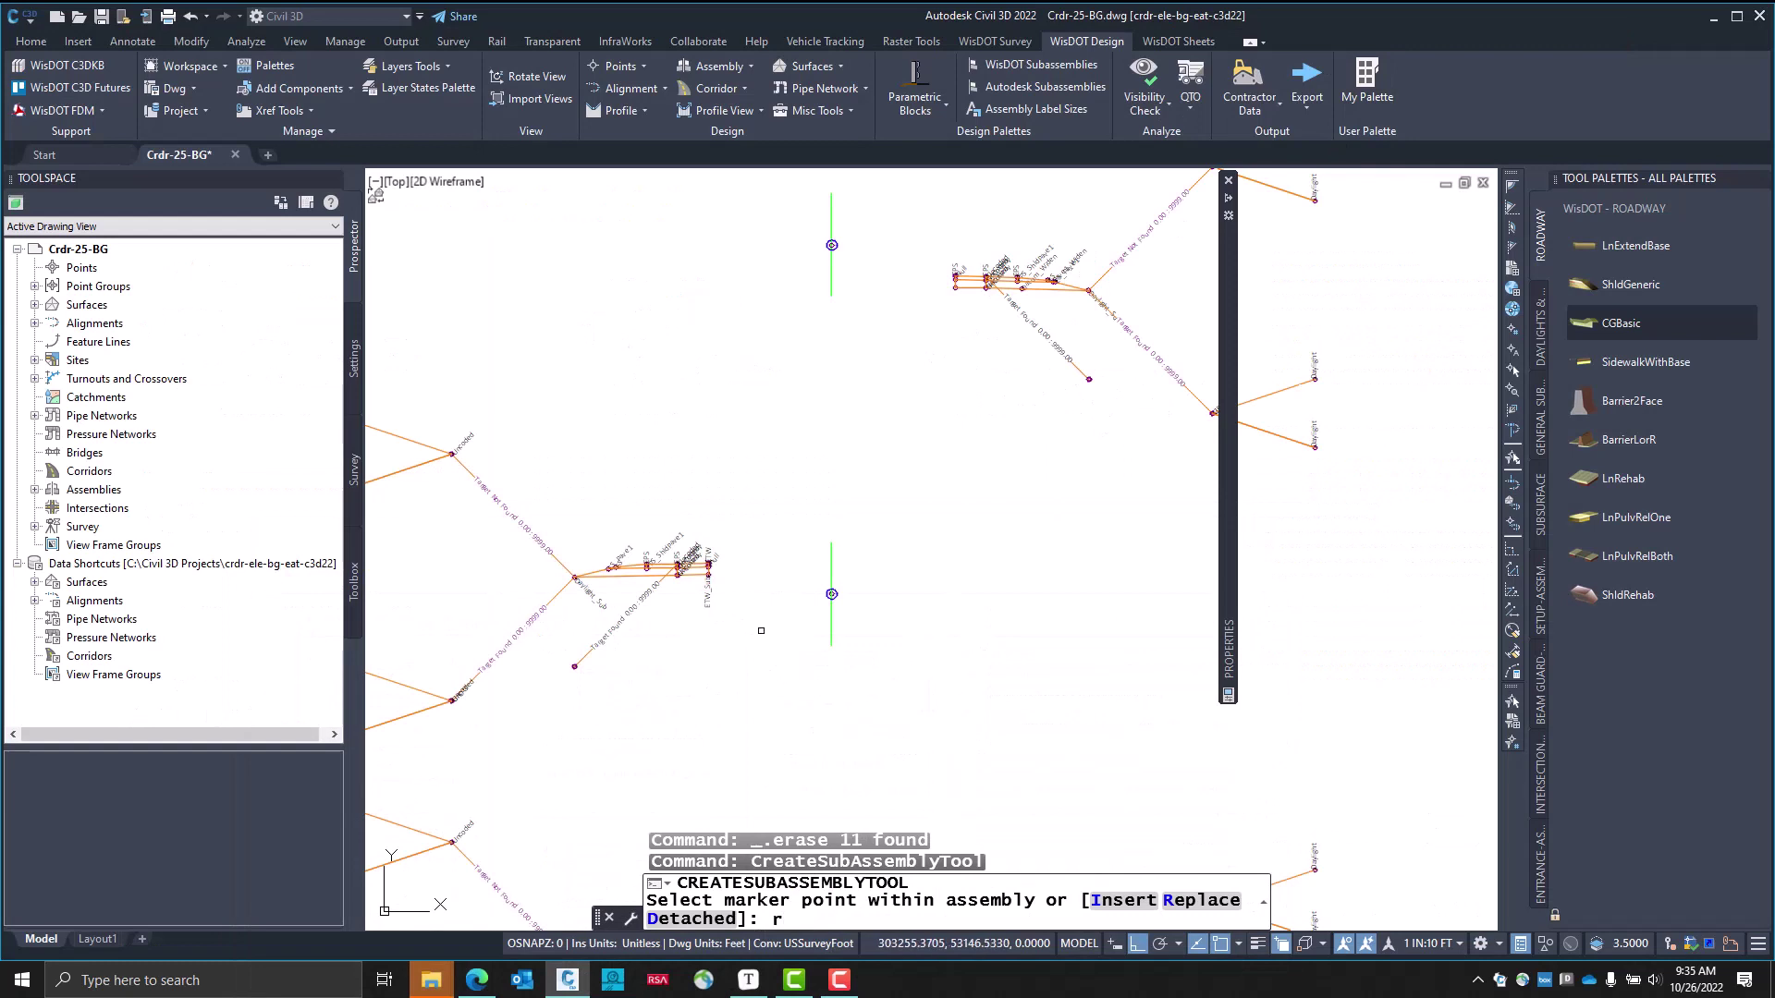
Replace the outer left shoulder subassembly of 25-BG-Rehab-L-CG with CGBasic, name it CGBasic-L, and end the command
text(r)
key(Return)
scroll(656, 559, up, 2)
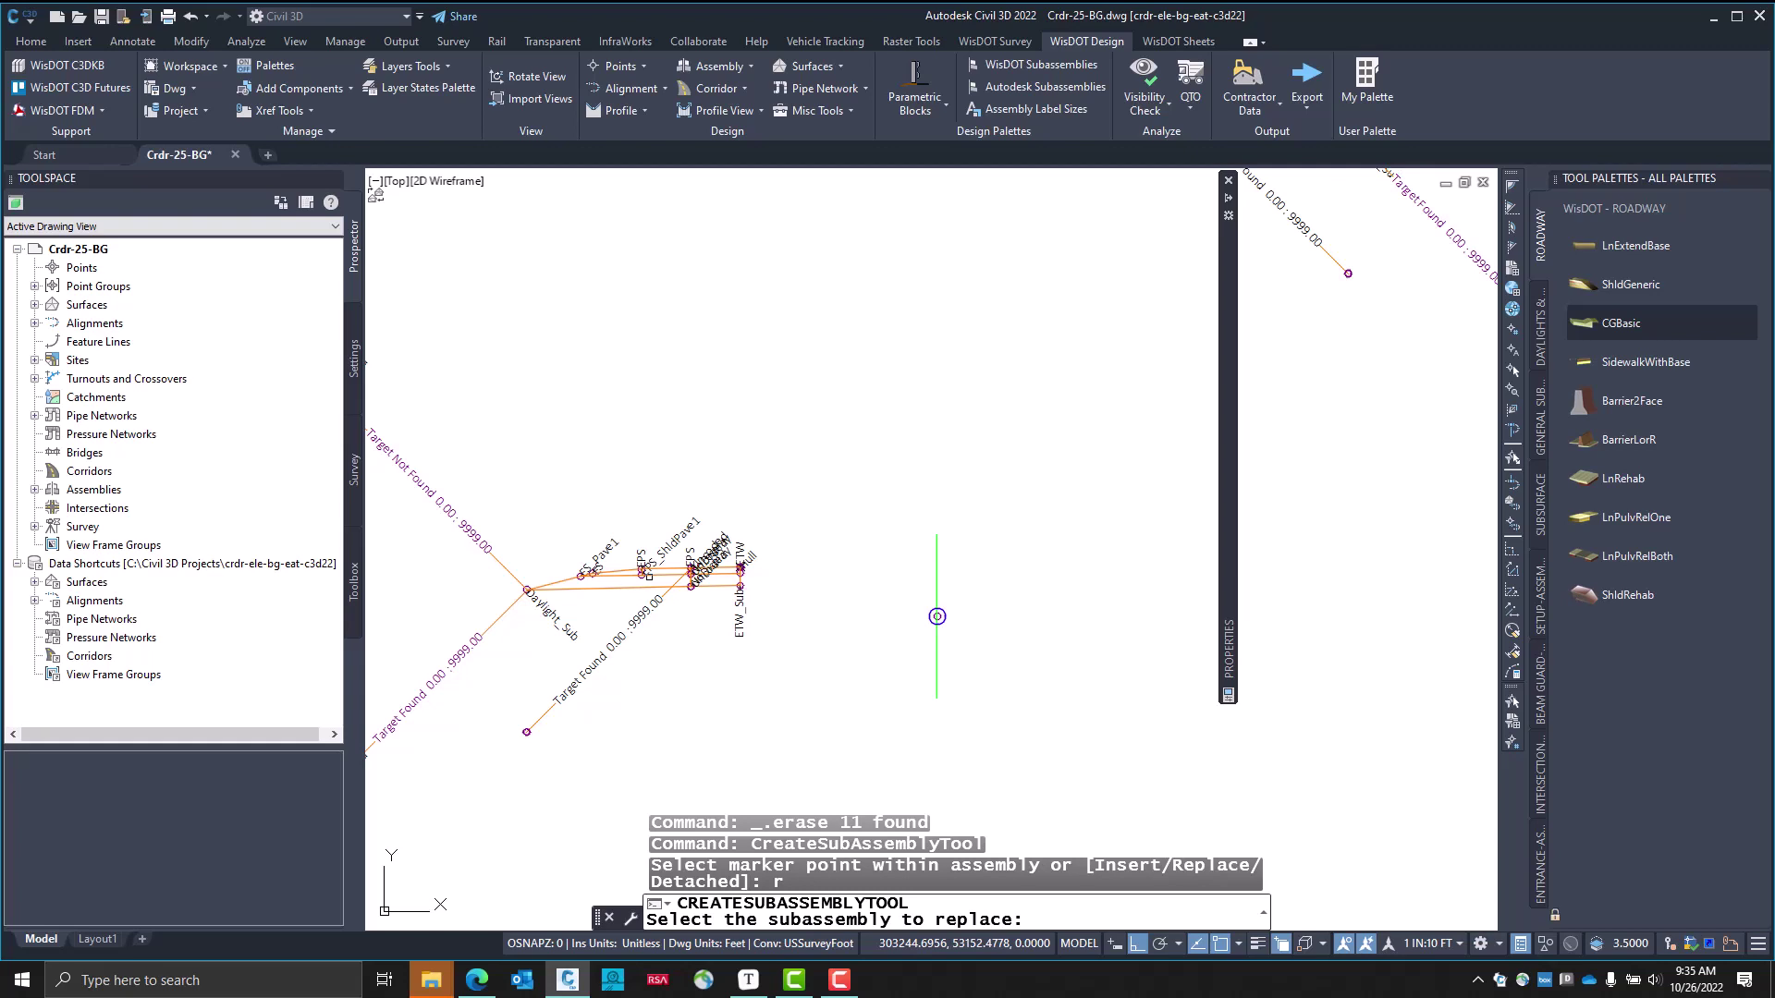
click(670, 569)
click(869, 478)
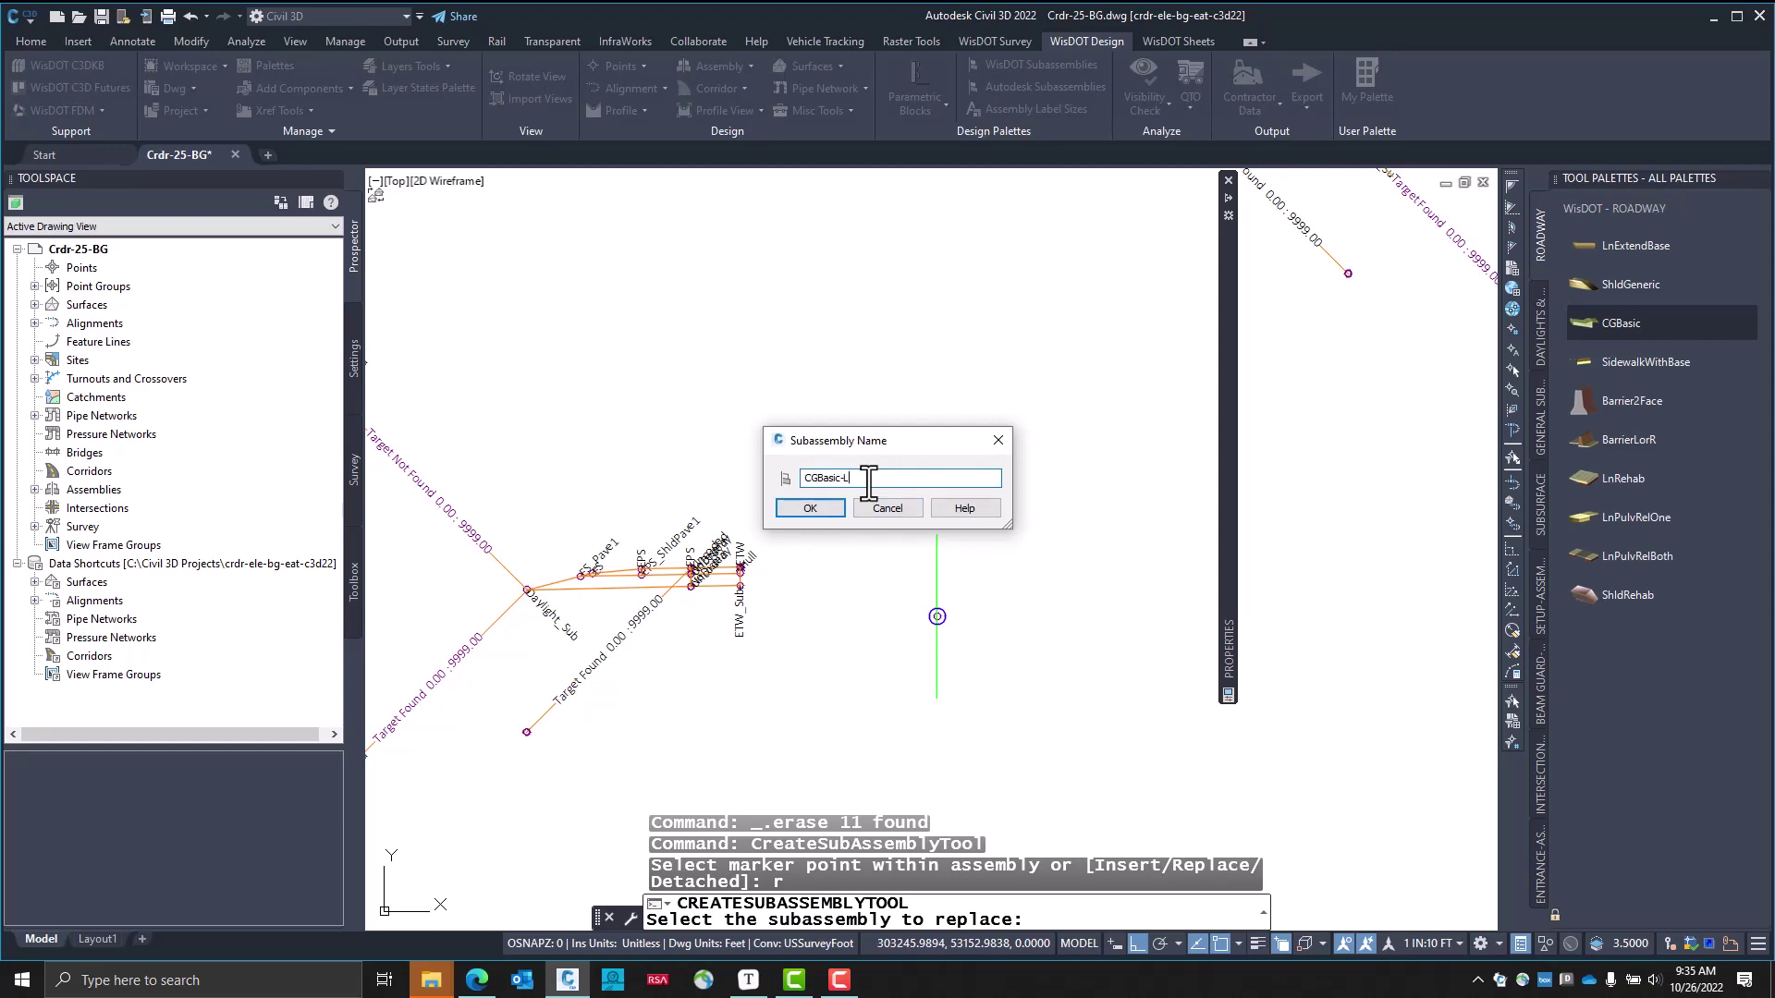
click(823, 512)
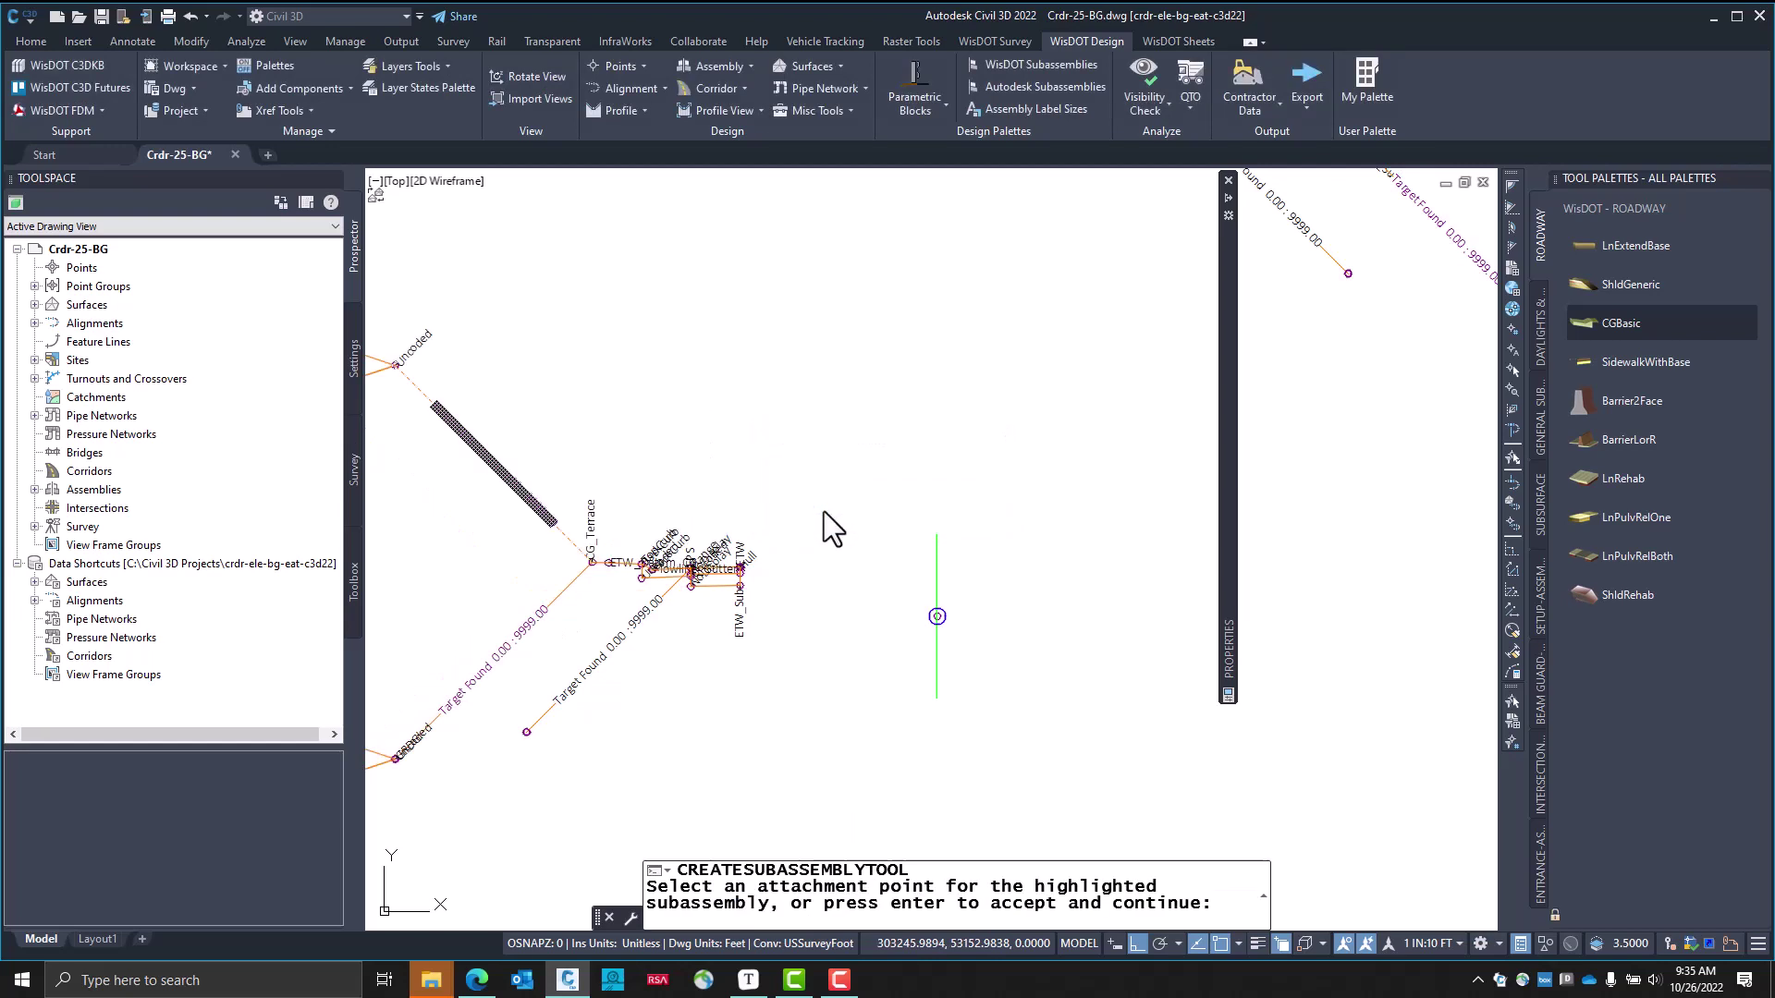
middle_drag(847, 626, 1011, 625)
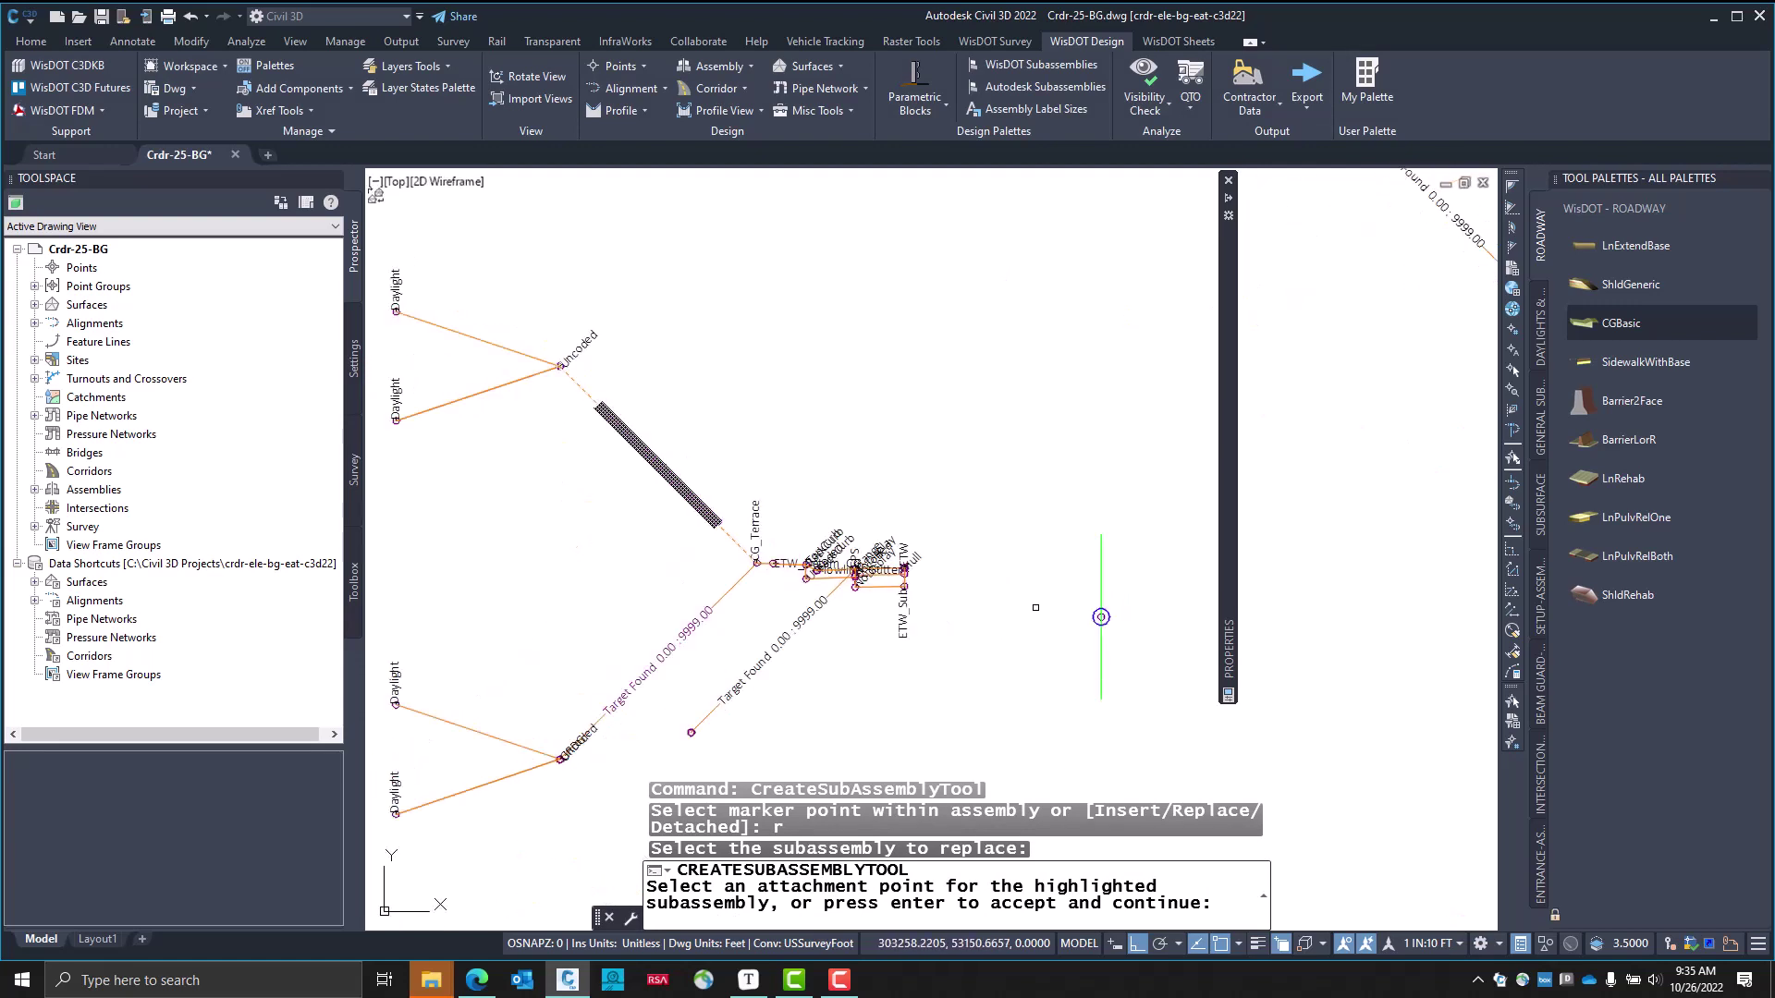
key(Escape)
click(1103, 573)
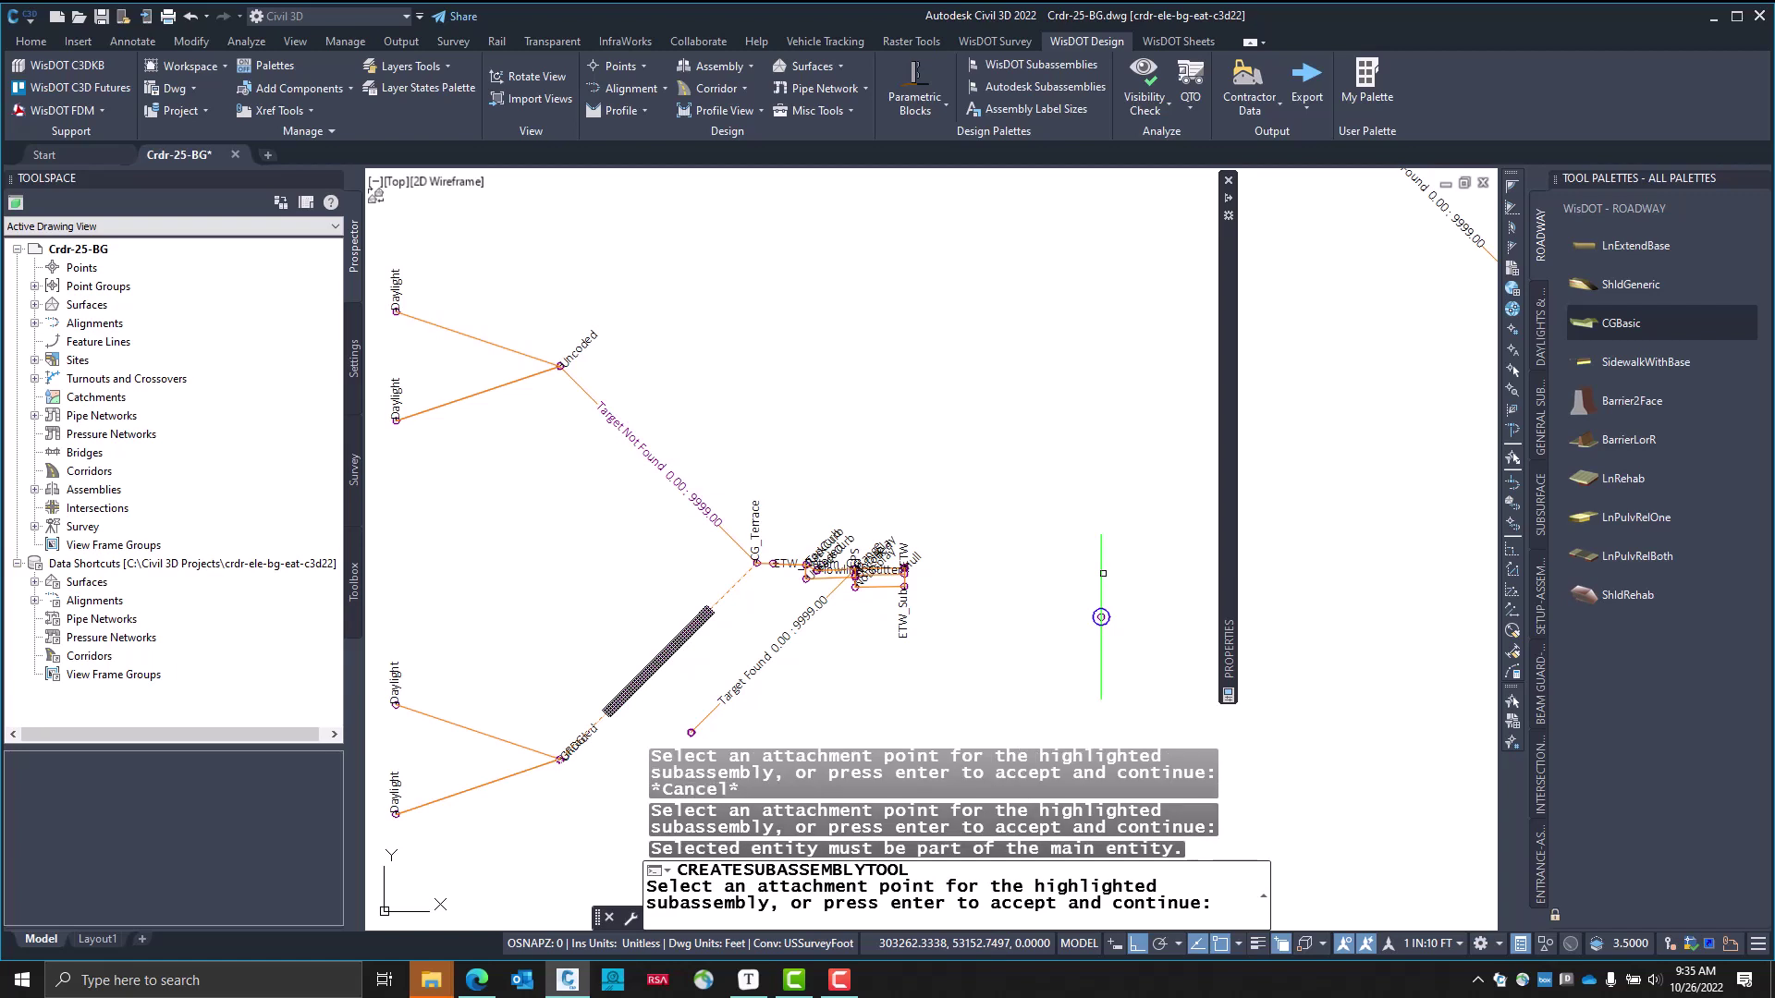
key(Escape)
key(Escape)
Check the subassembly construction order of 25-BG-Rehab-L-CG in its assembly properties, and inspect the curb and gutter geometry in the drawing
click(1101, 582)
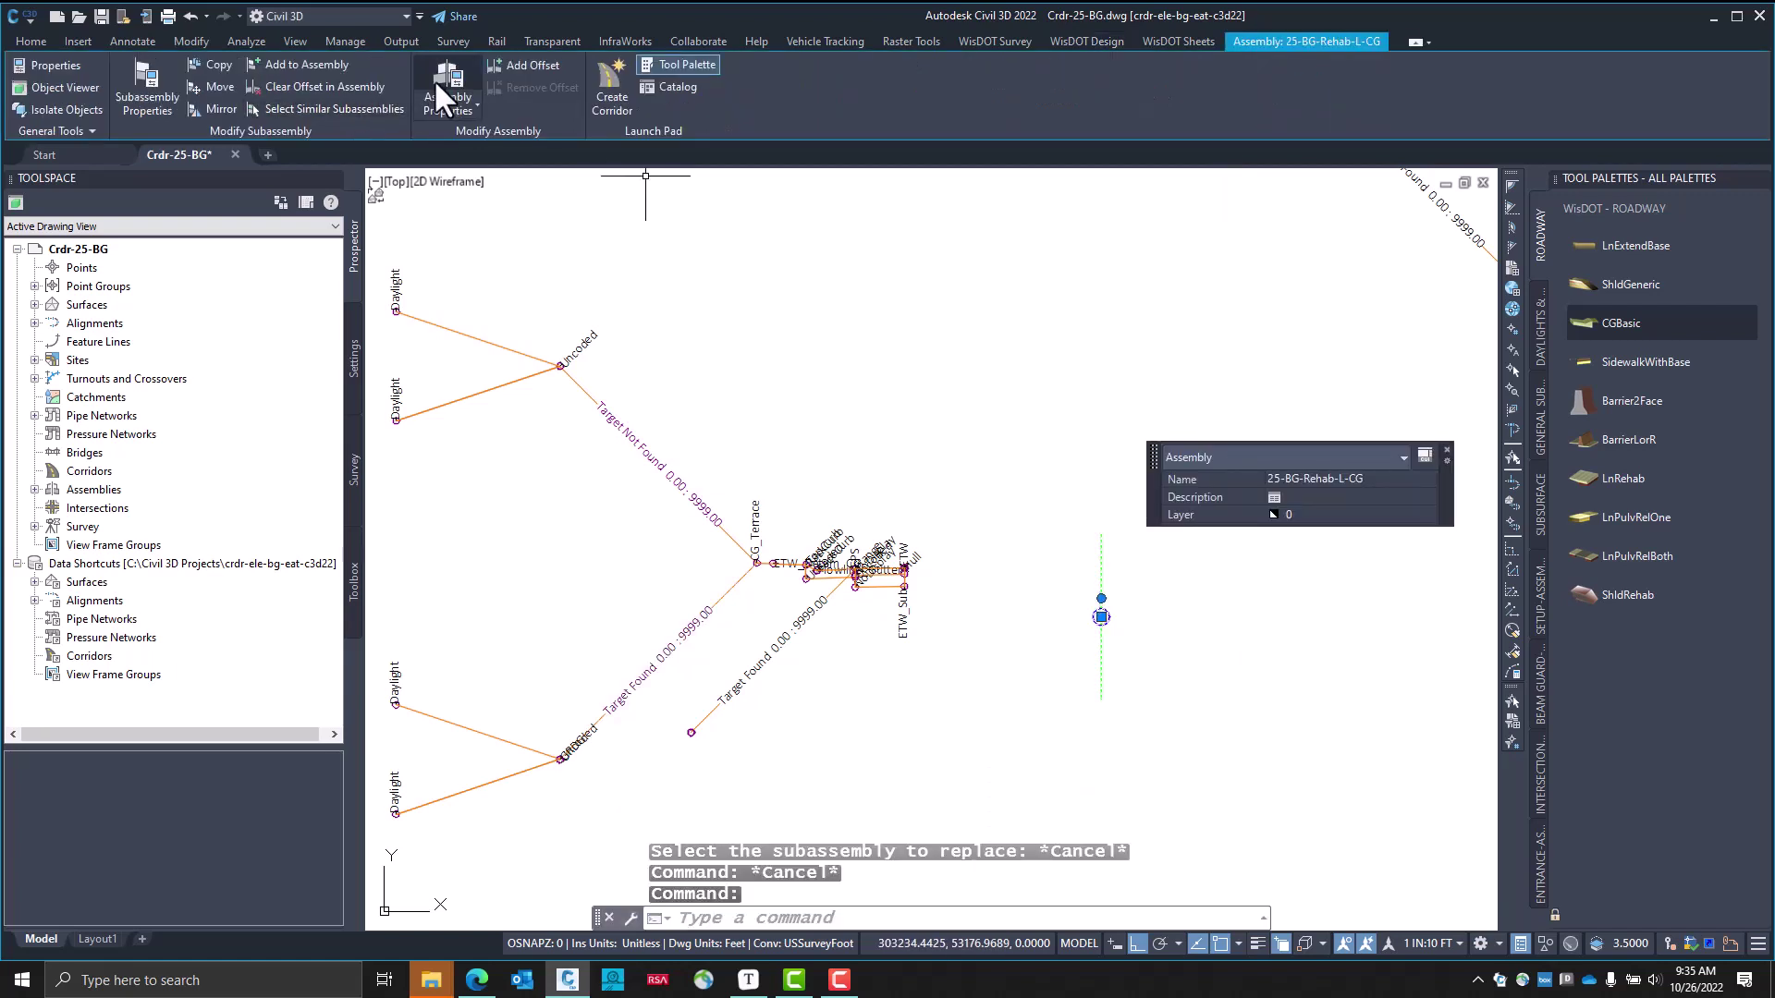
click(435, 78)
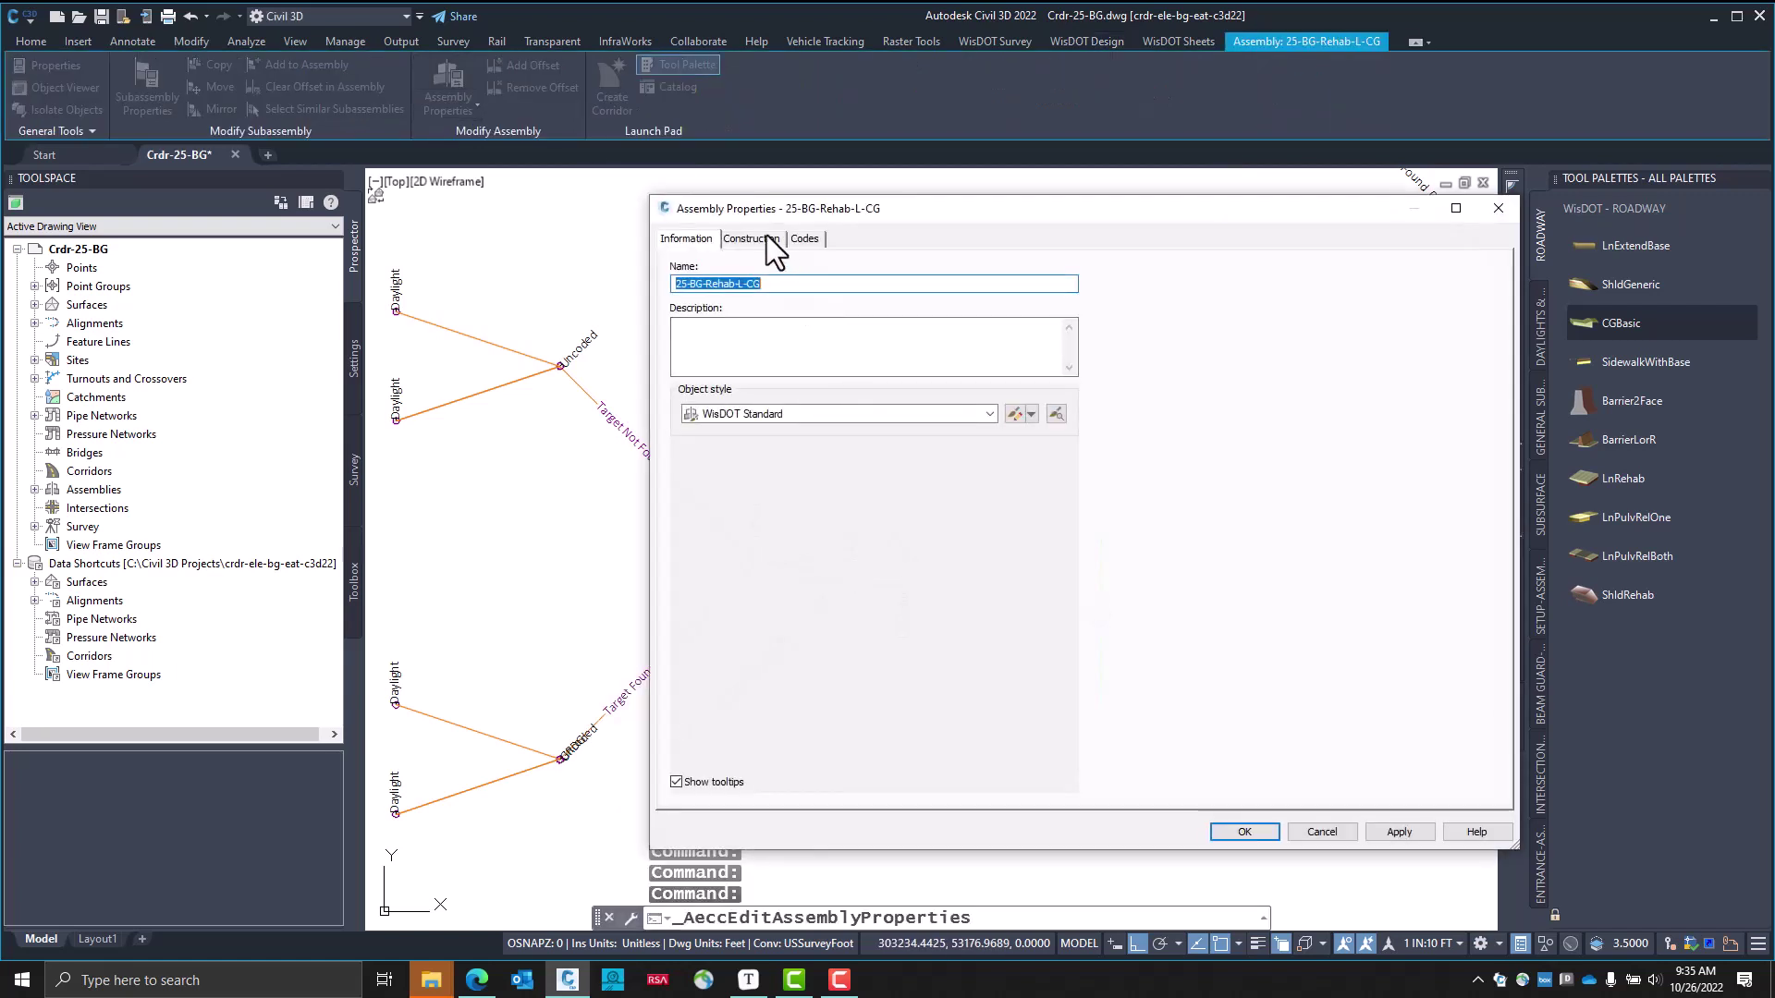
click(765, 238)
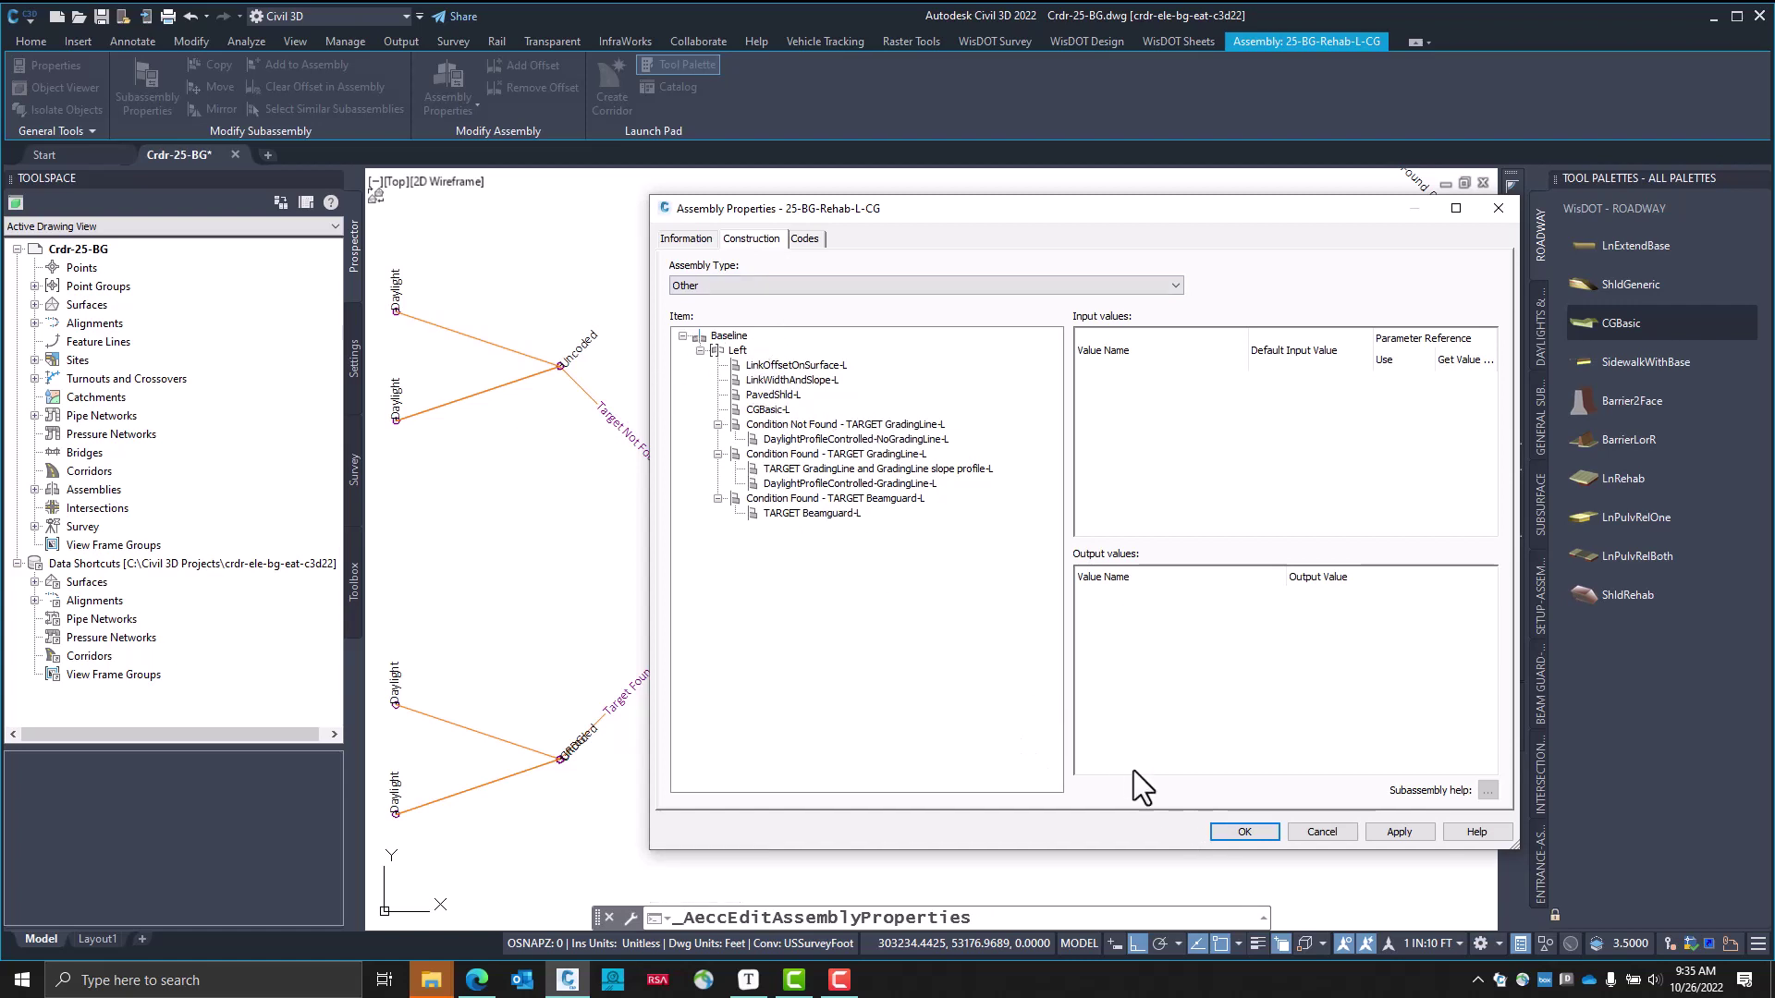
click(1242, 831)
scroll(754, 539, up, 5)
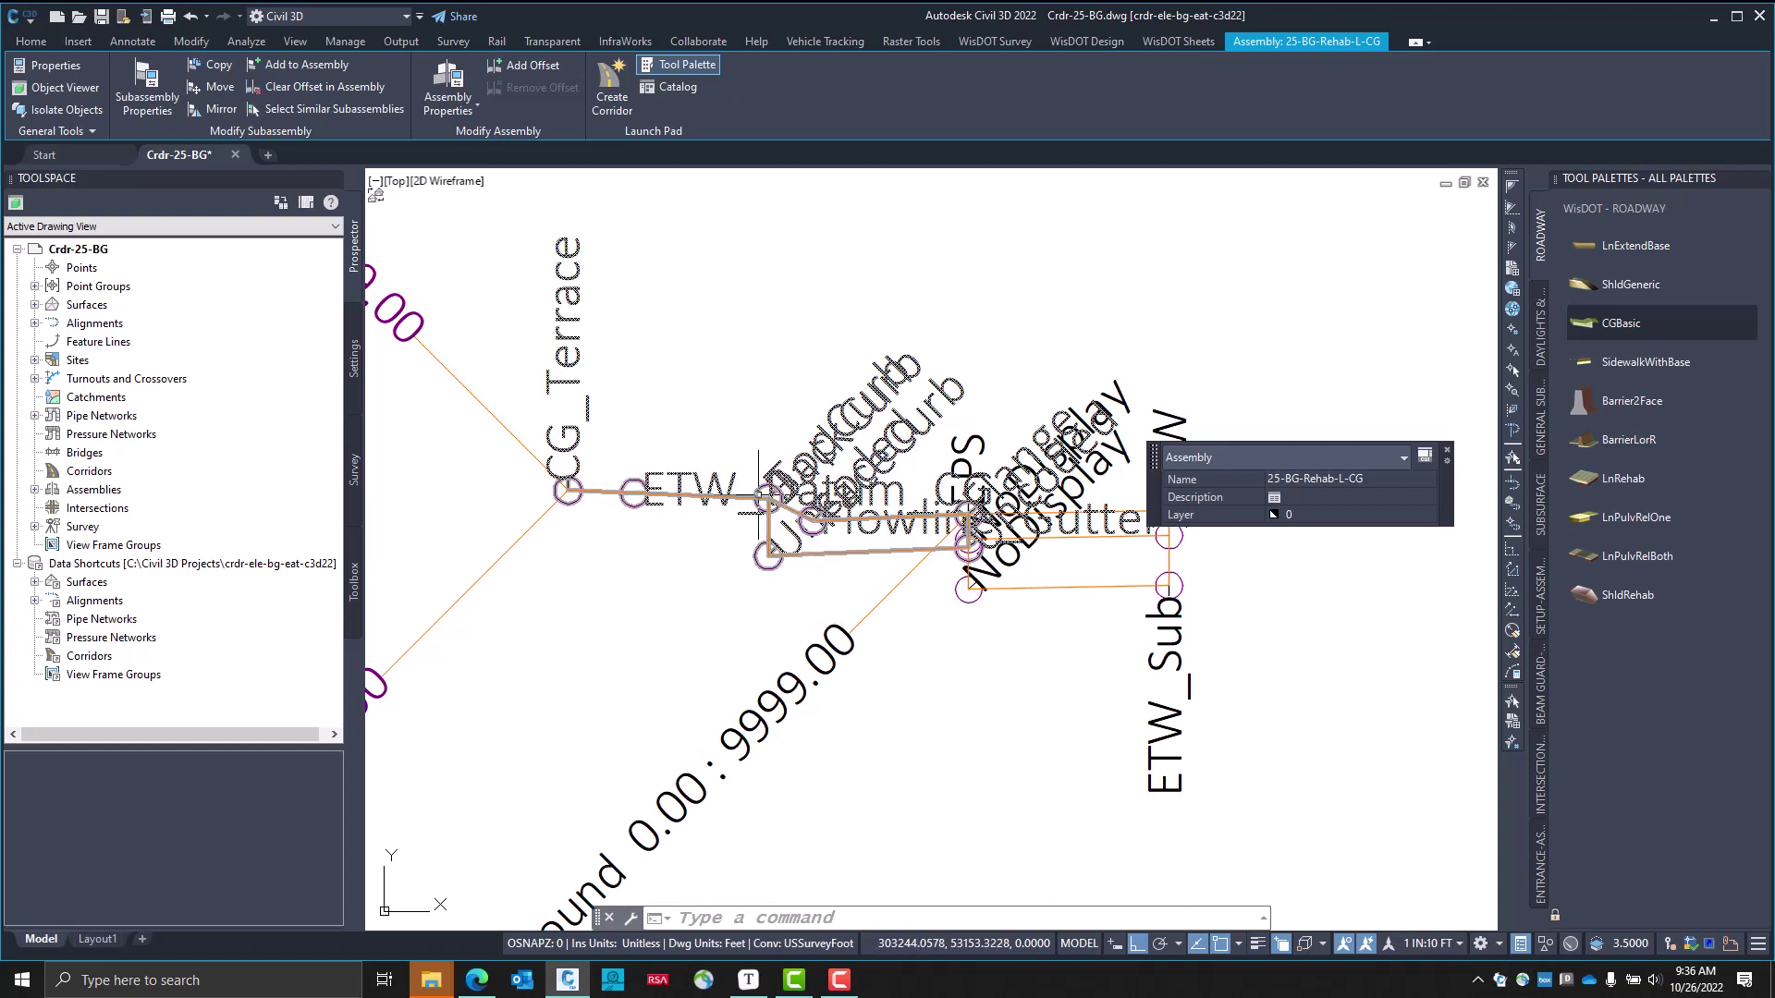
key(Escape)
key(Escape)
key(Escape)
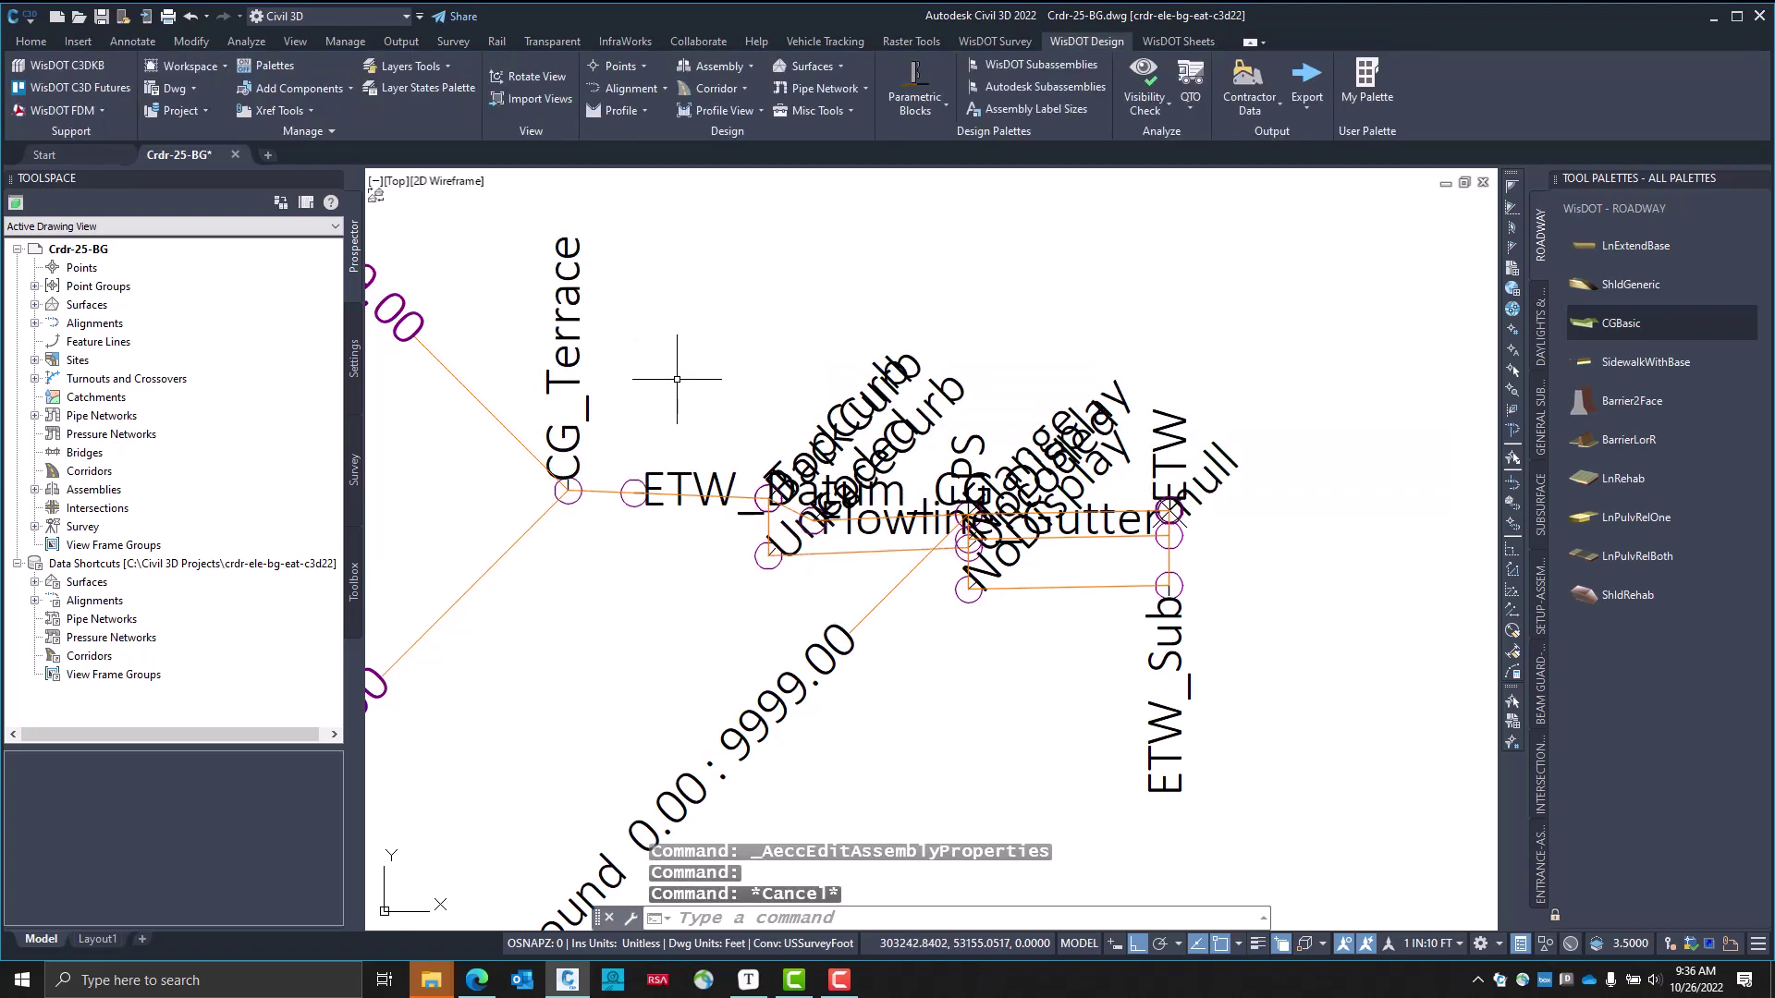
Set the terrace slope of the CGBasic-L subassembly to -4% and apply it
click(758, 504)
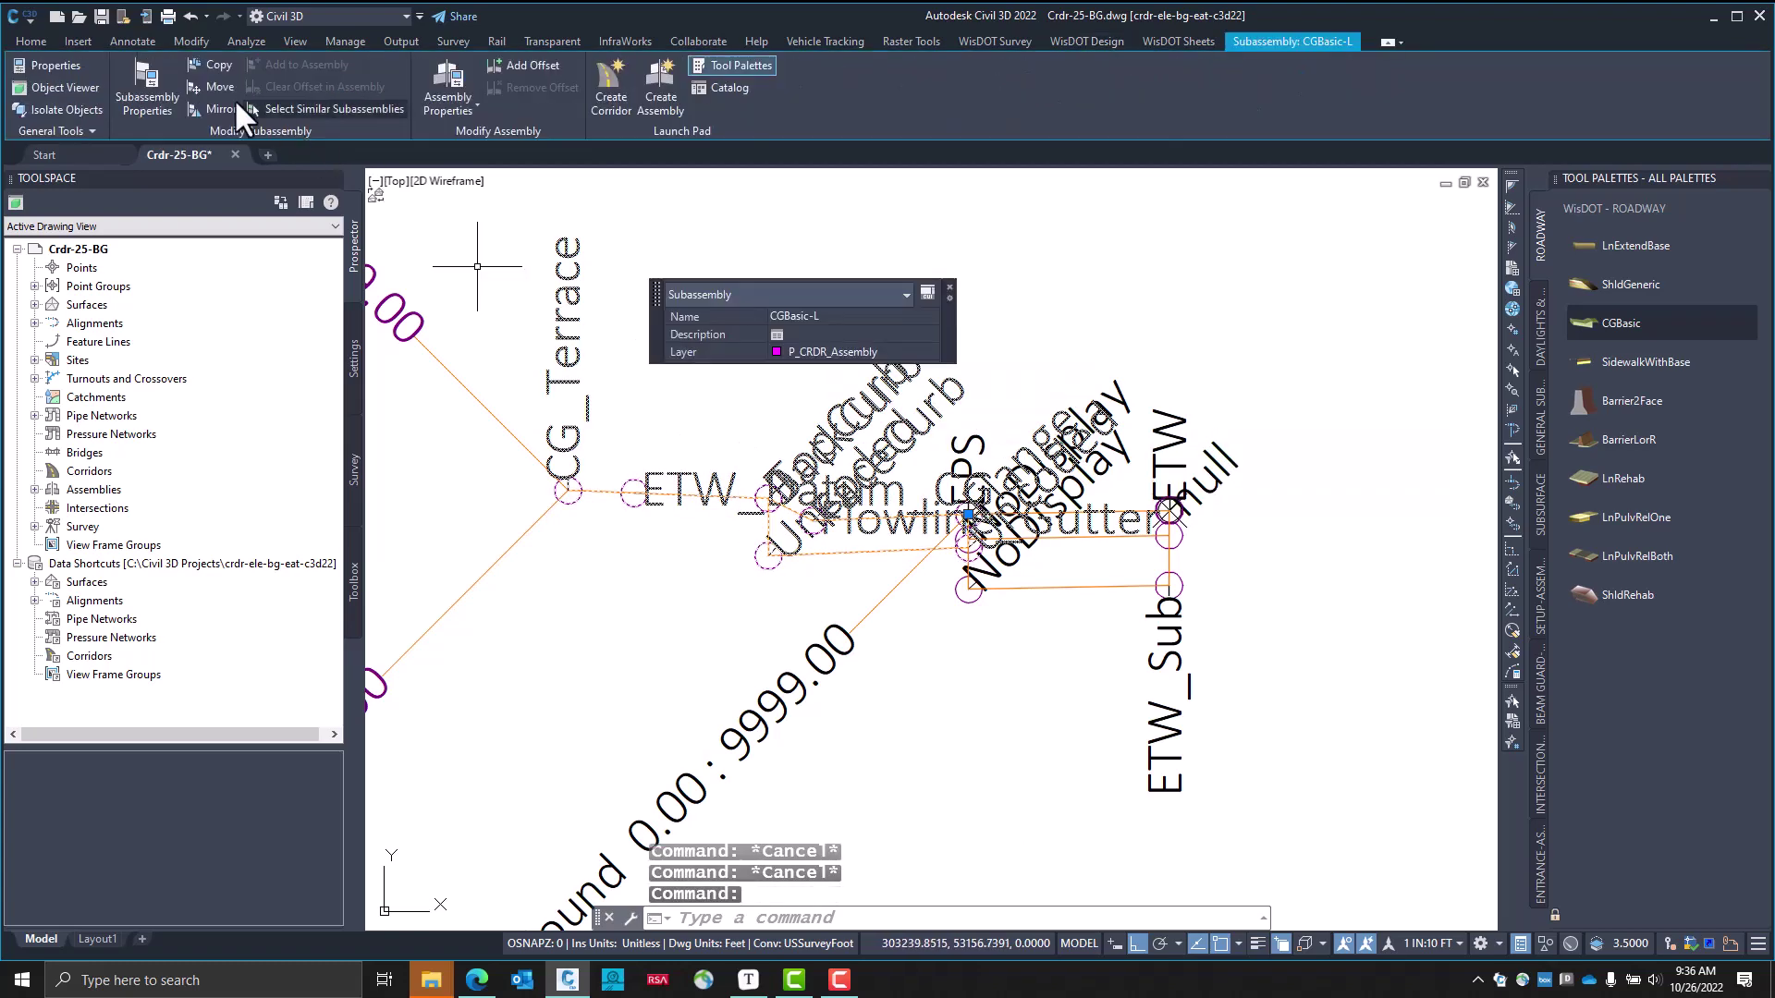
click(159, 93)
drag(353, 349, 829, 403)
click(817, 437)
scroll(919, 568, down, 2)
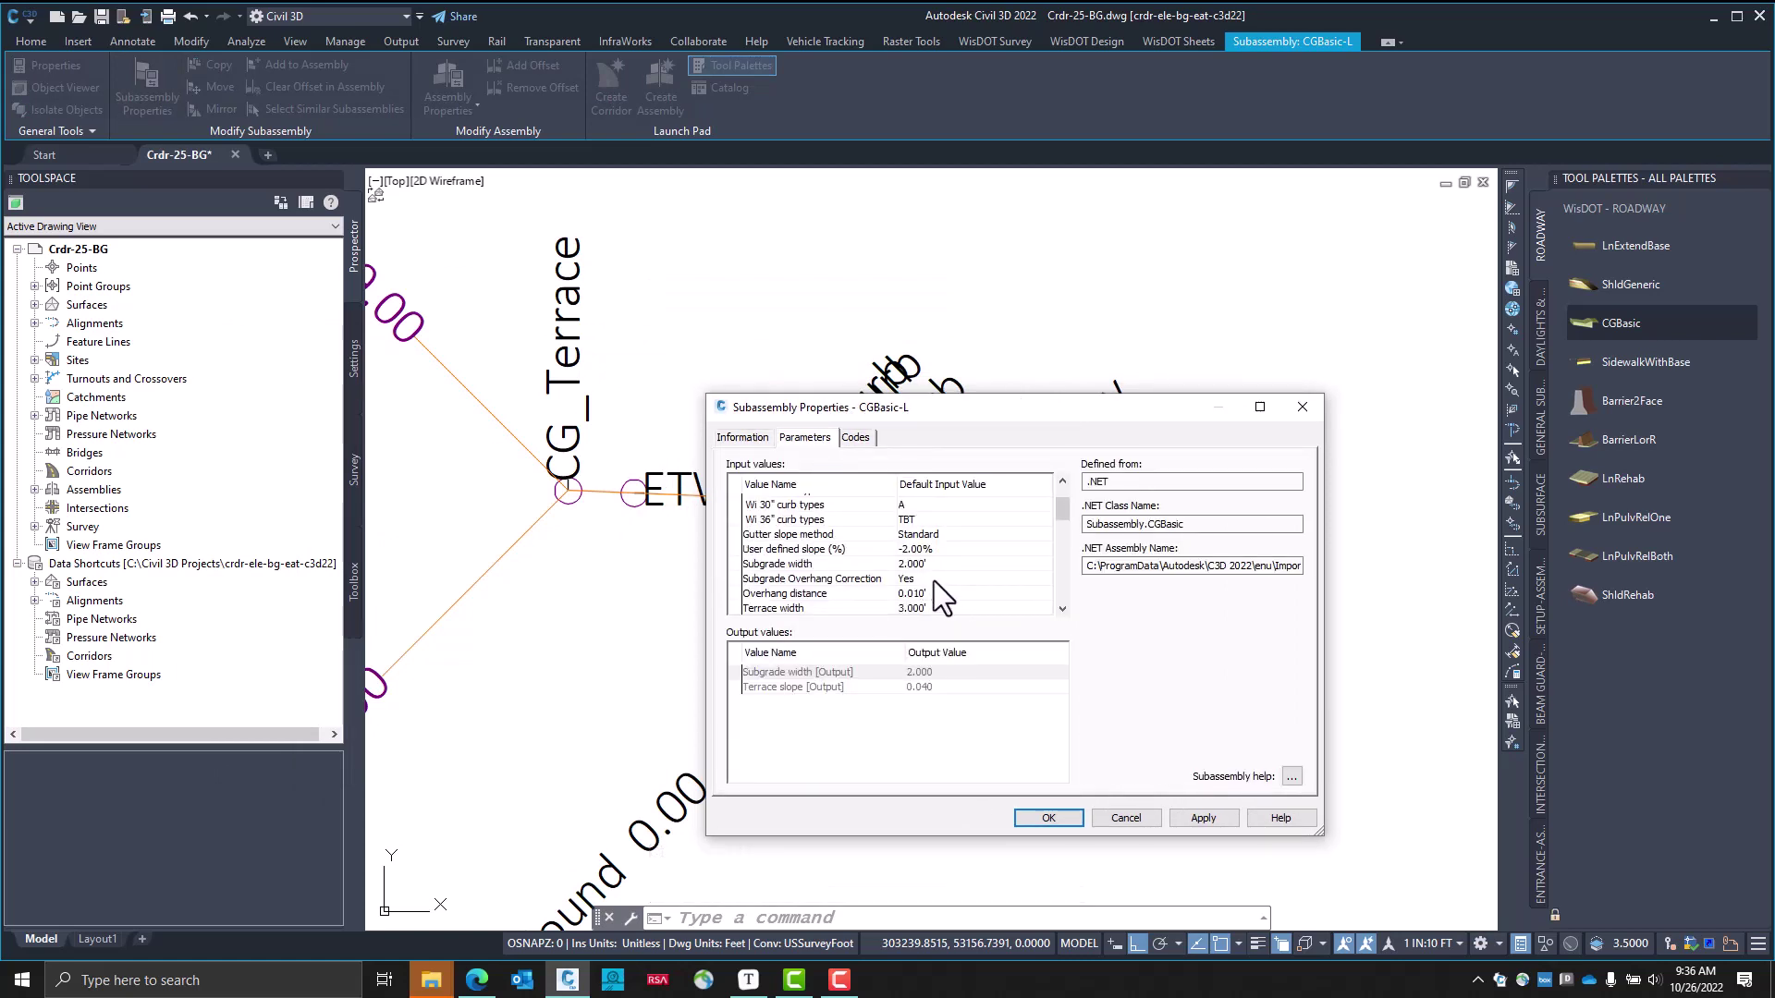
scroll(935, 581, down, 2)
click(926, 535)
click(926, 534)
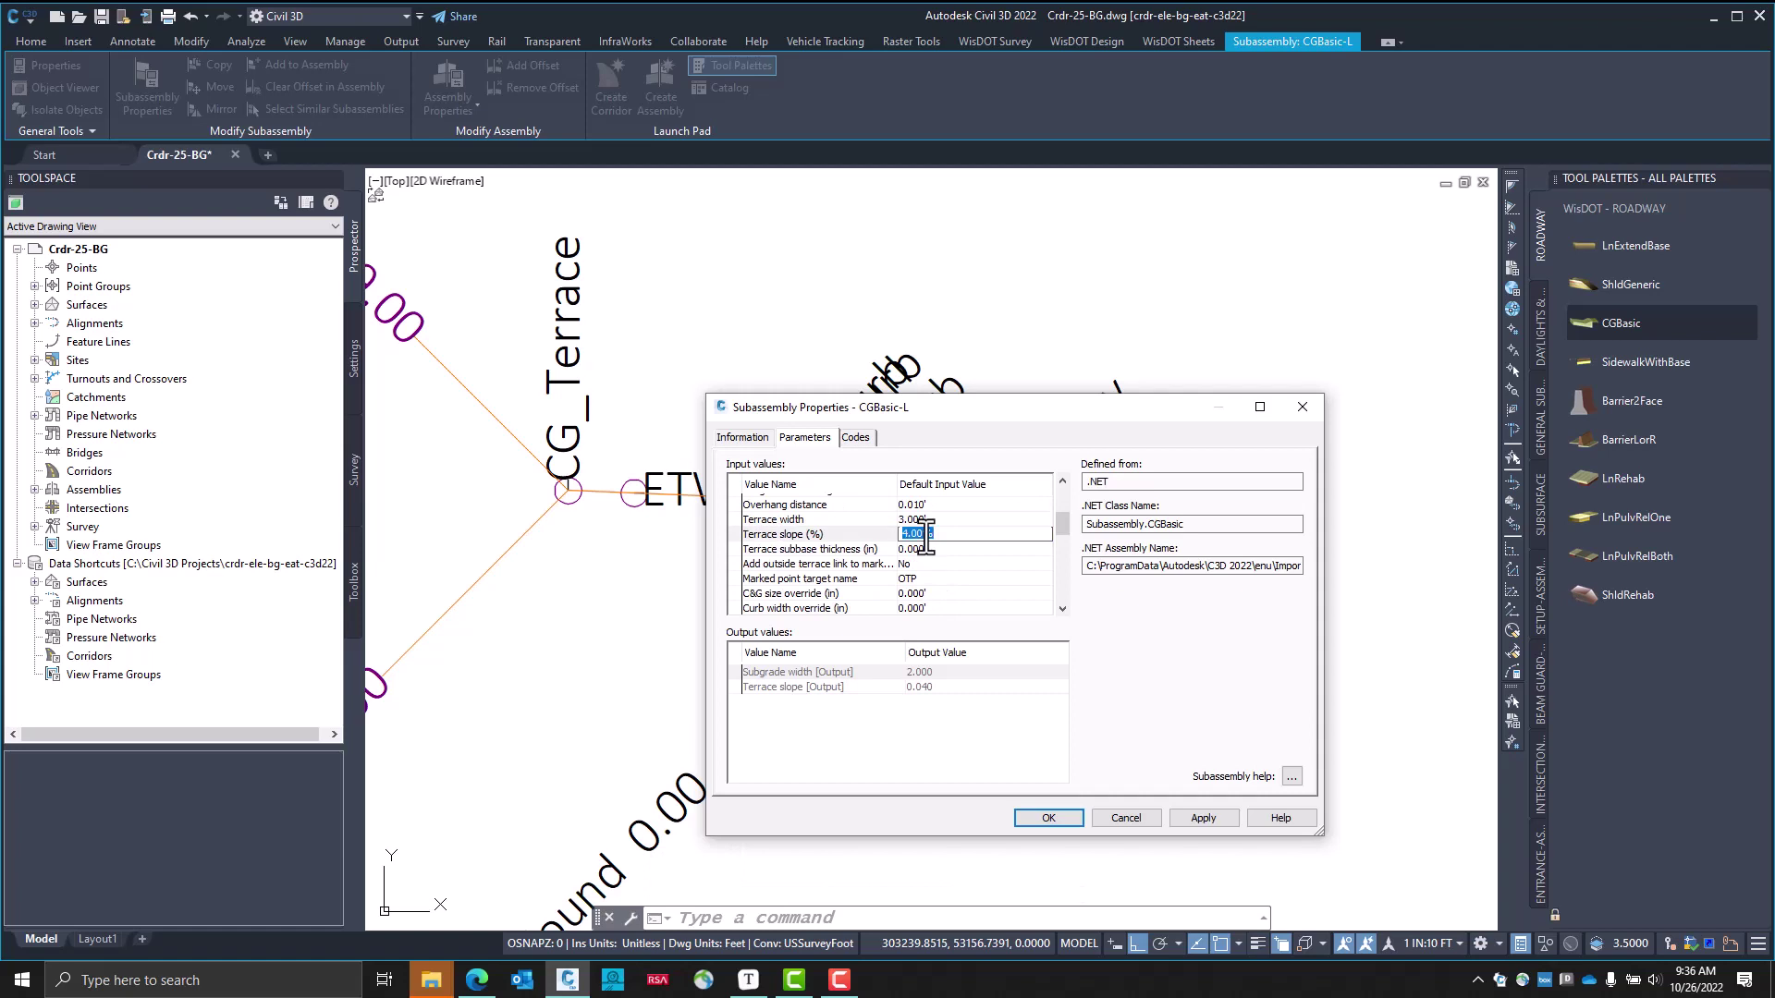
text(-4)
key(Return)
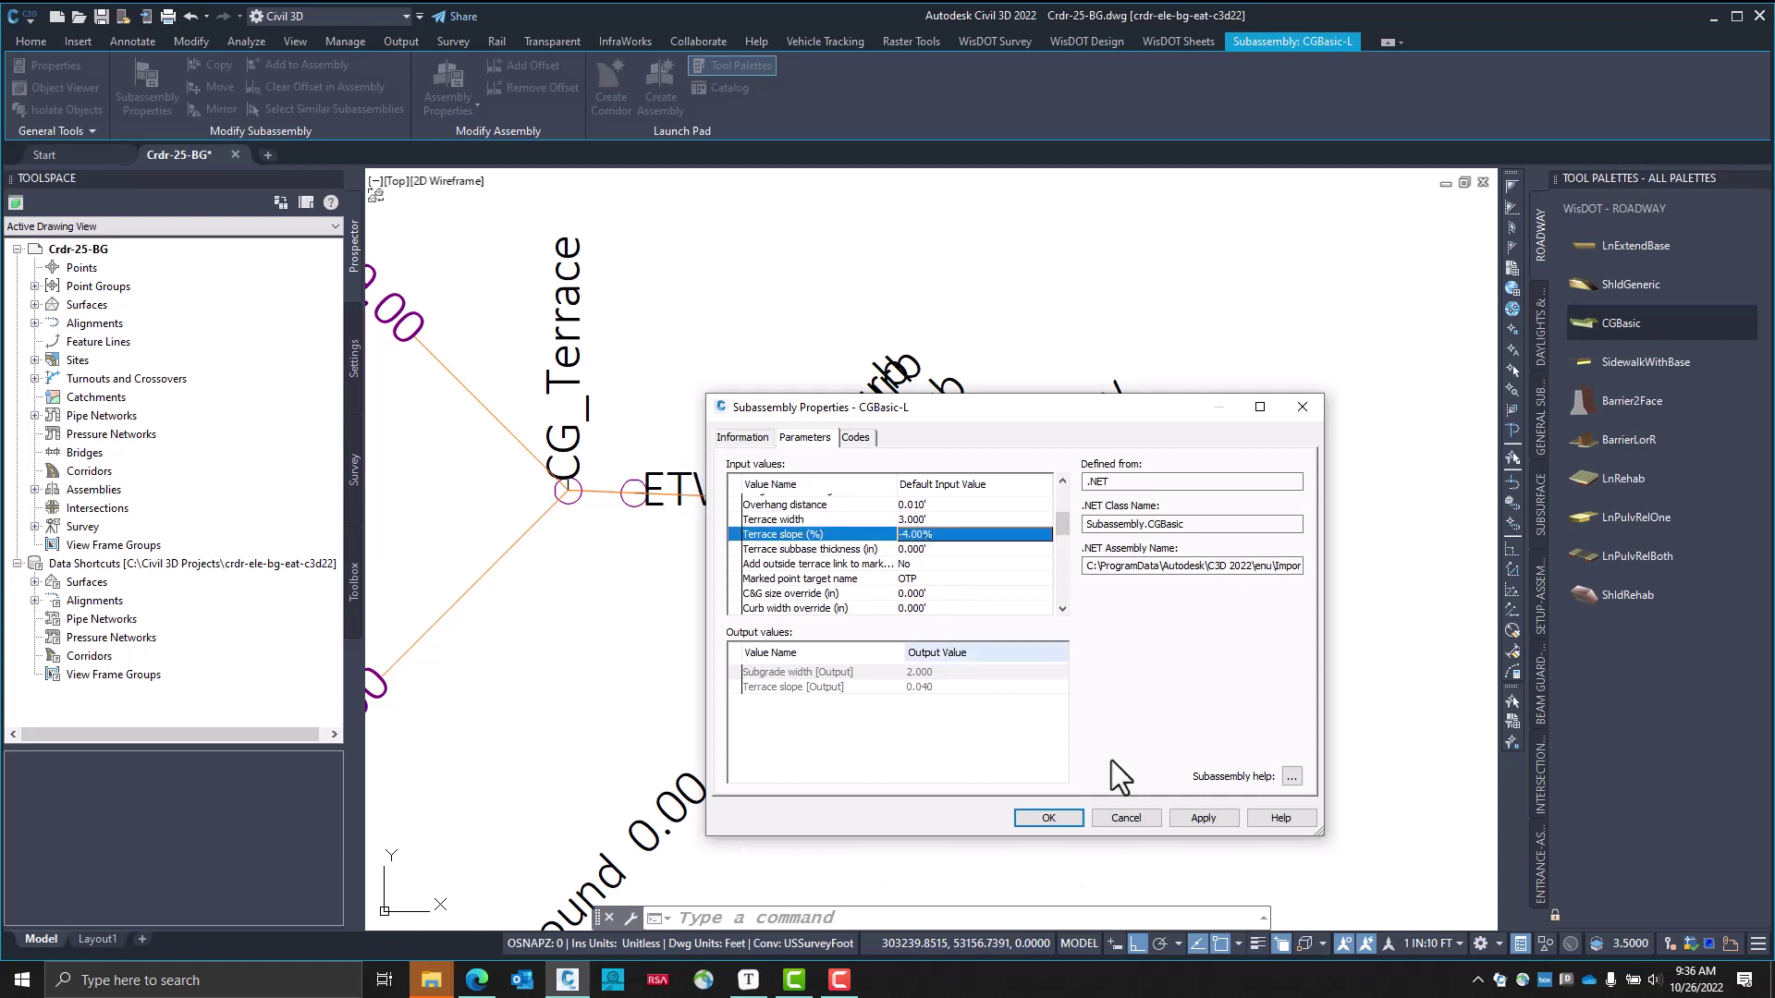
click(1196, 818)
drag(1067, 407, 1170, 373)
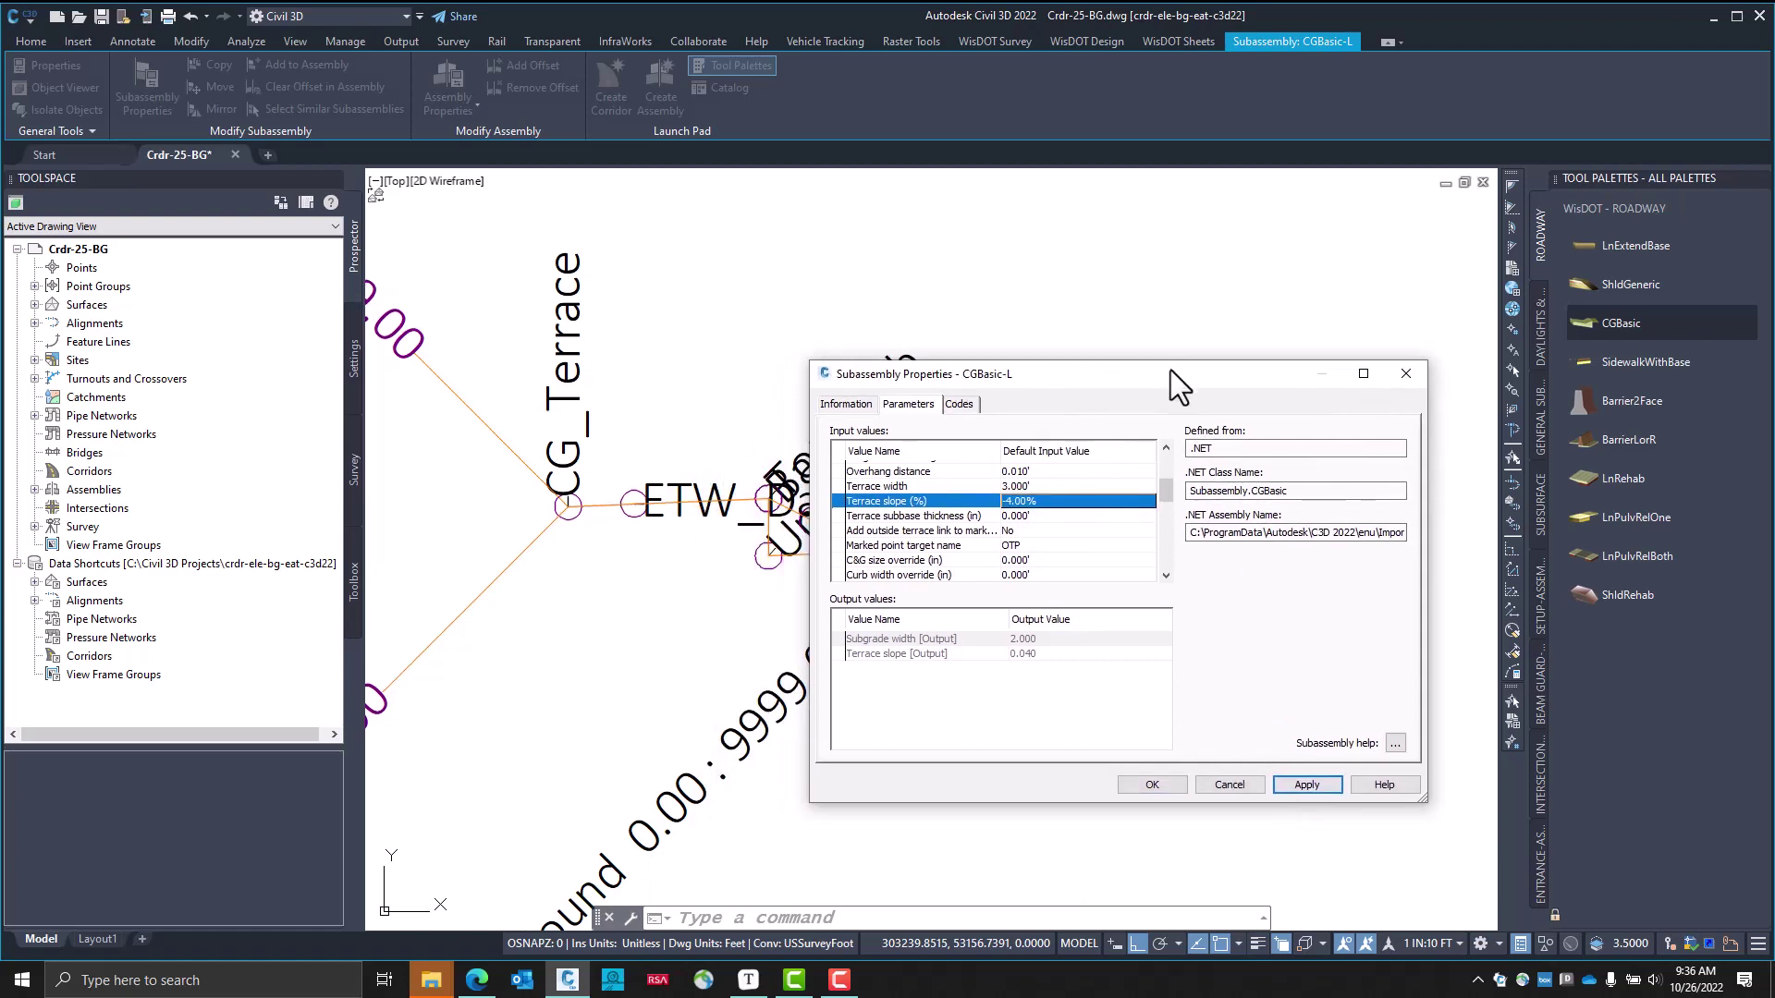
scroll(1070, 511, up, 1)
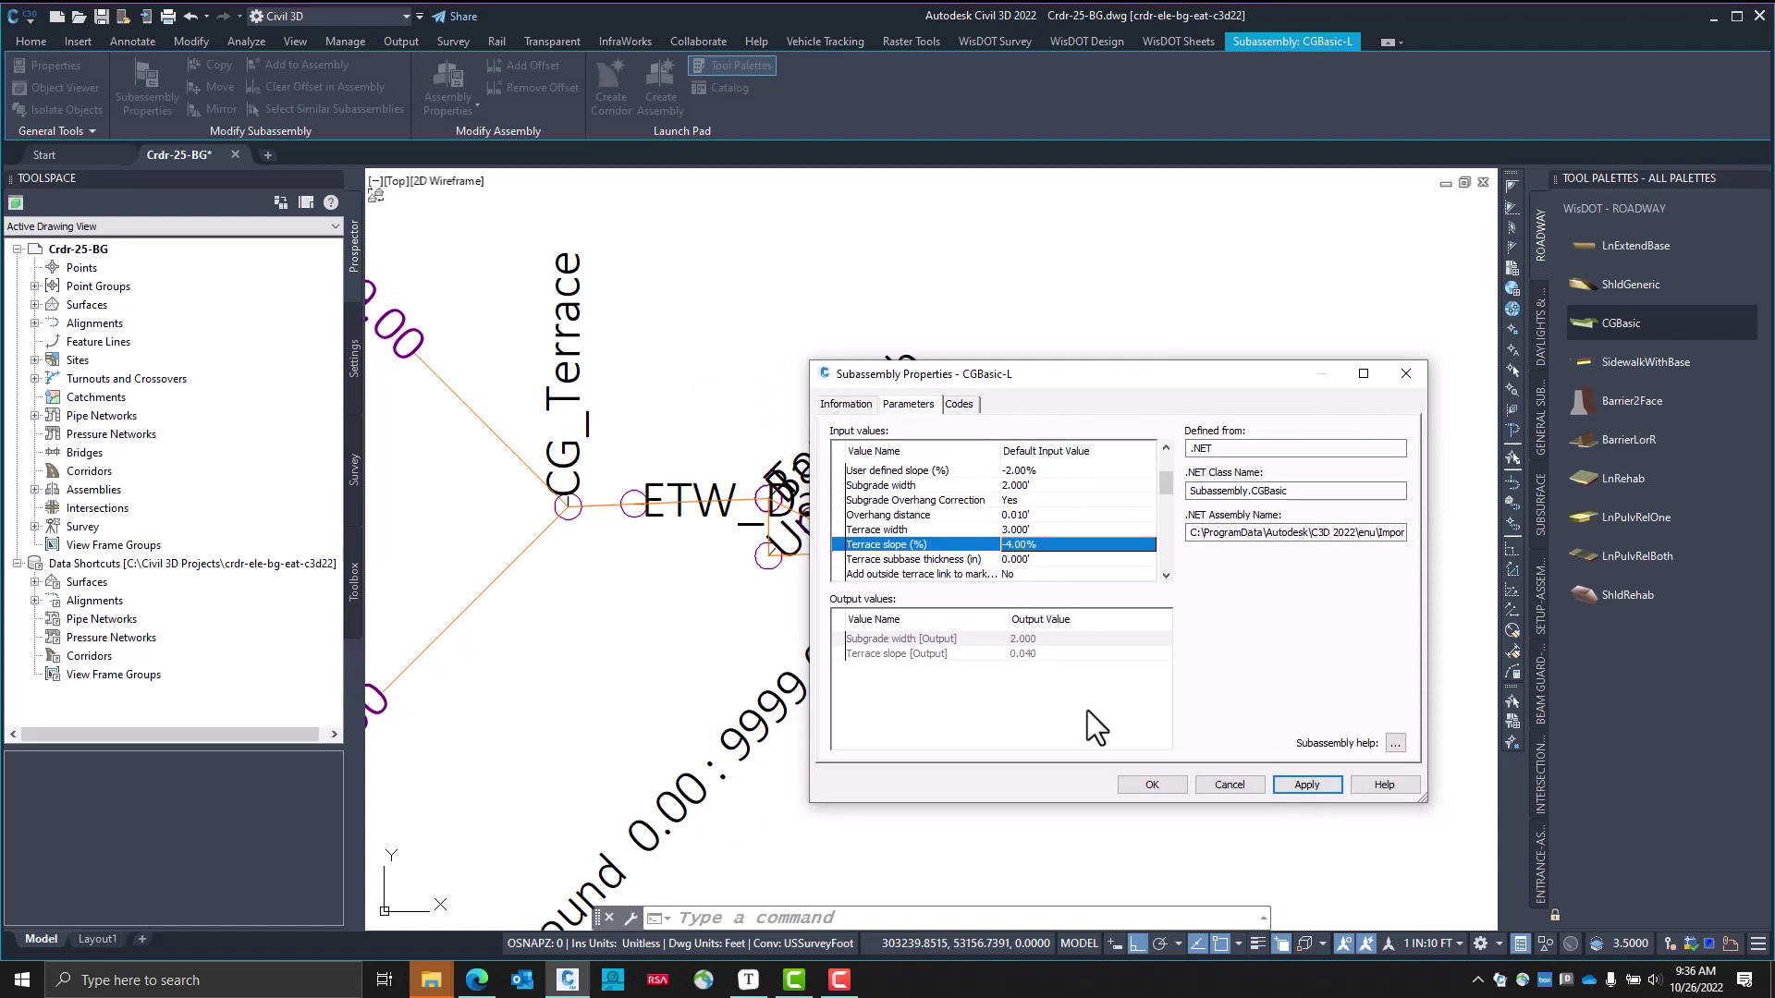
Accept the CGBasic-L subassembly properties and clear the selection
click(1152, 784)
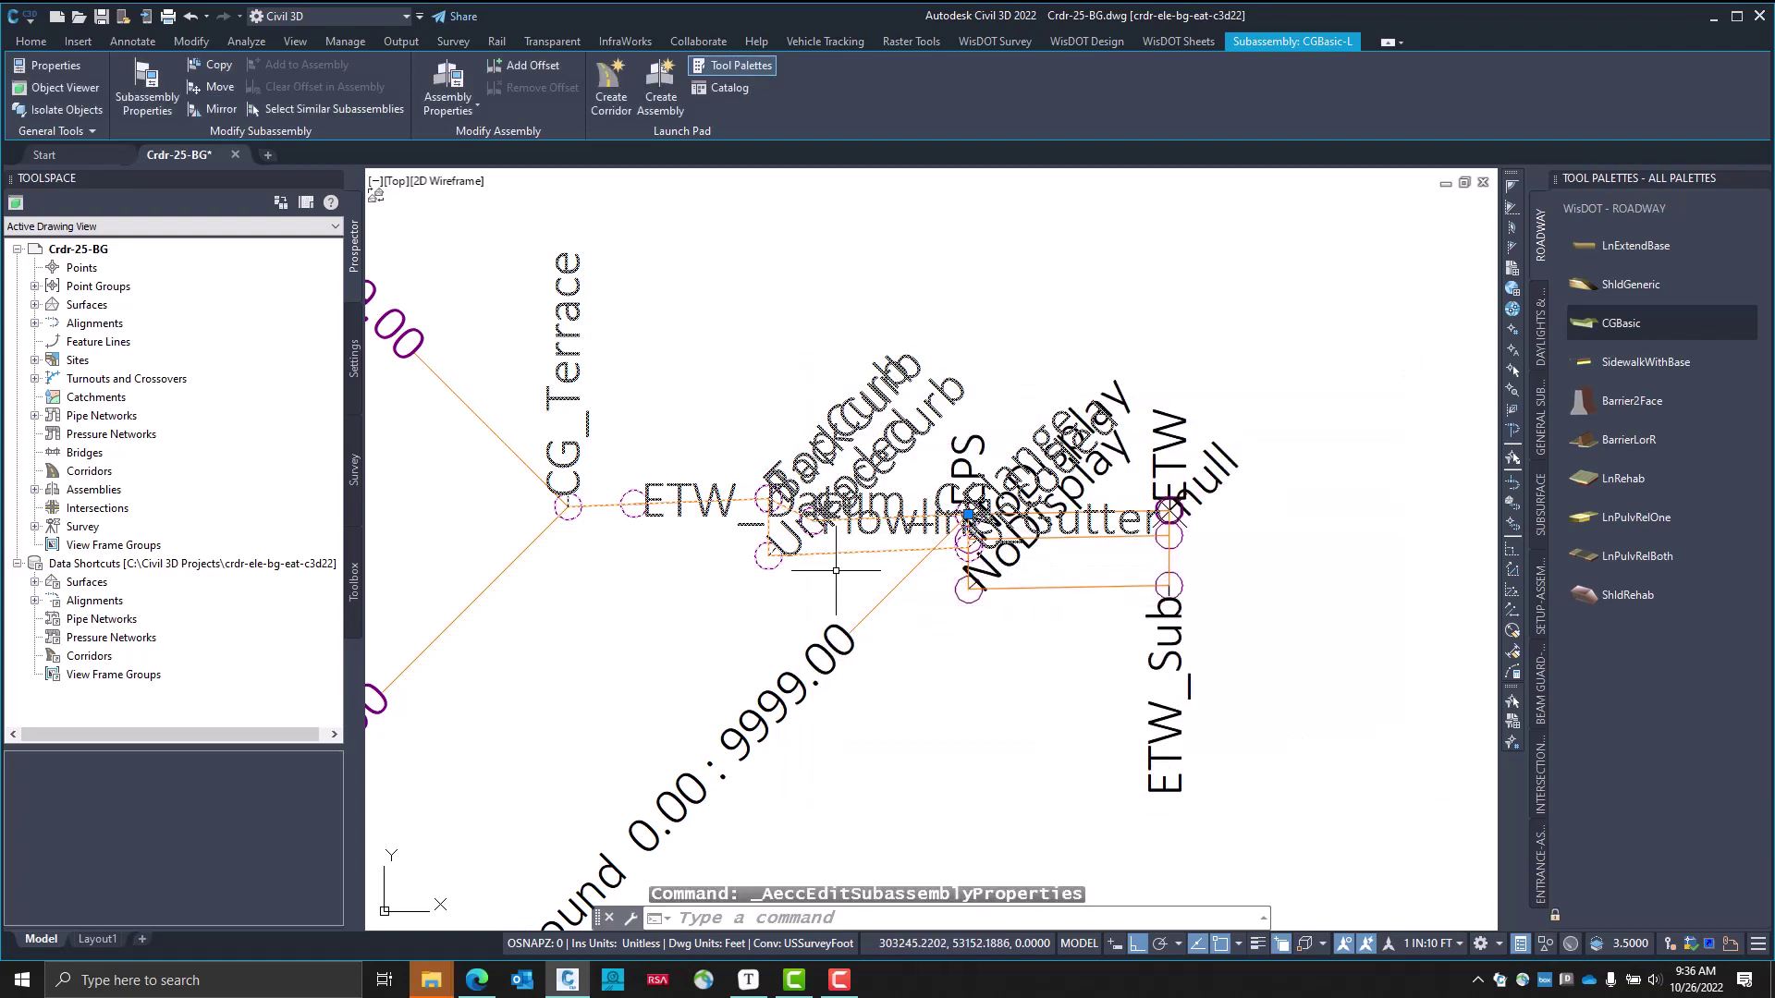
key(Escape)
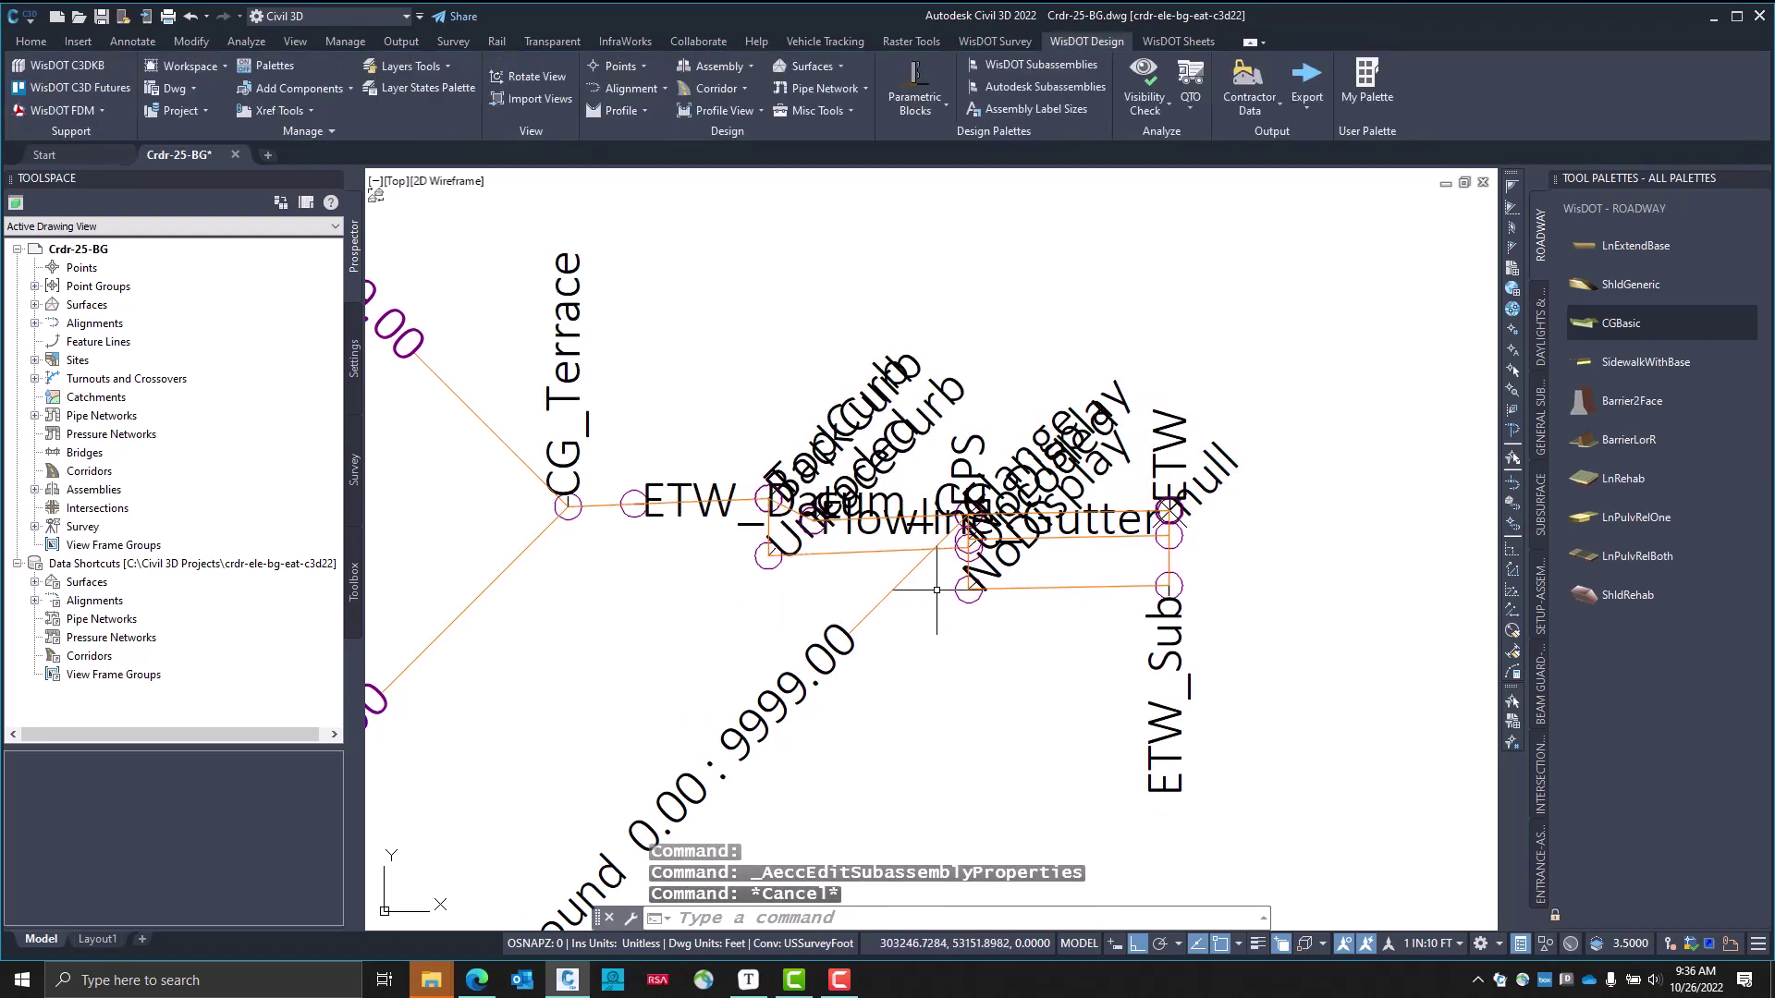
Set the outside base extension width of the PavedShld-L subassembly to 5 ft and accept its properties
click(1060, 585)
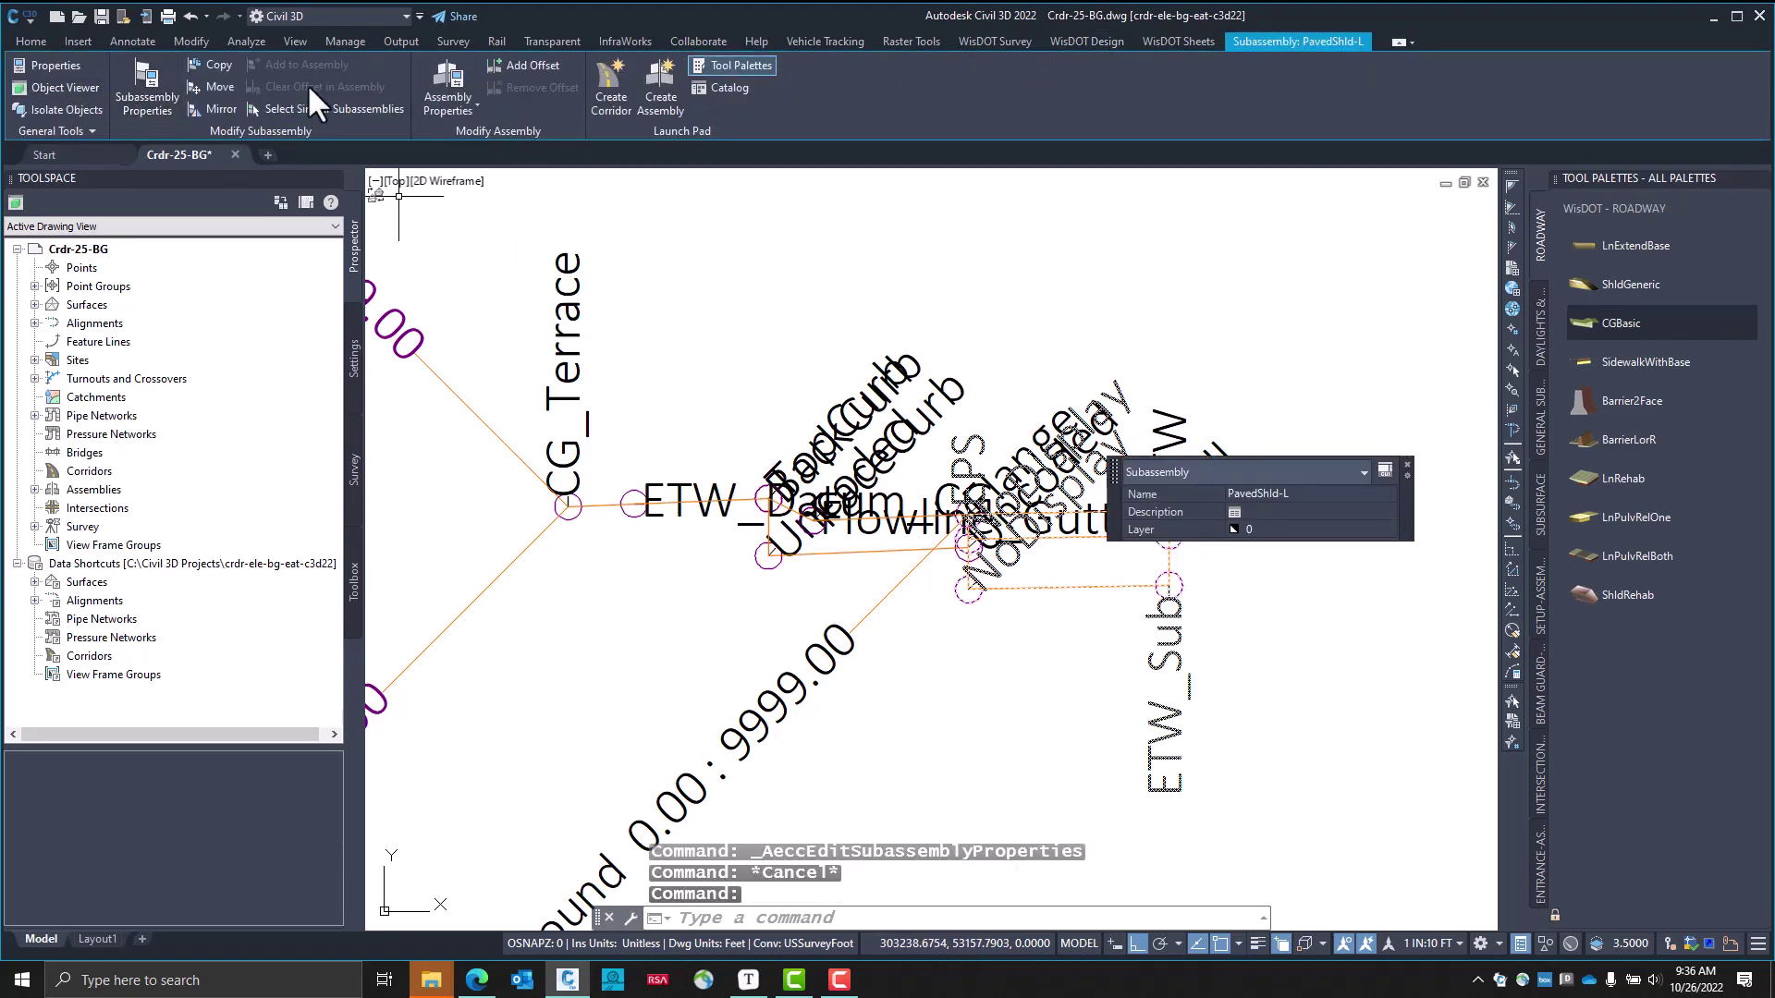
click(143, 83)
click(915, 405)
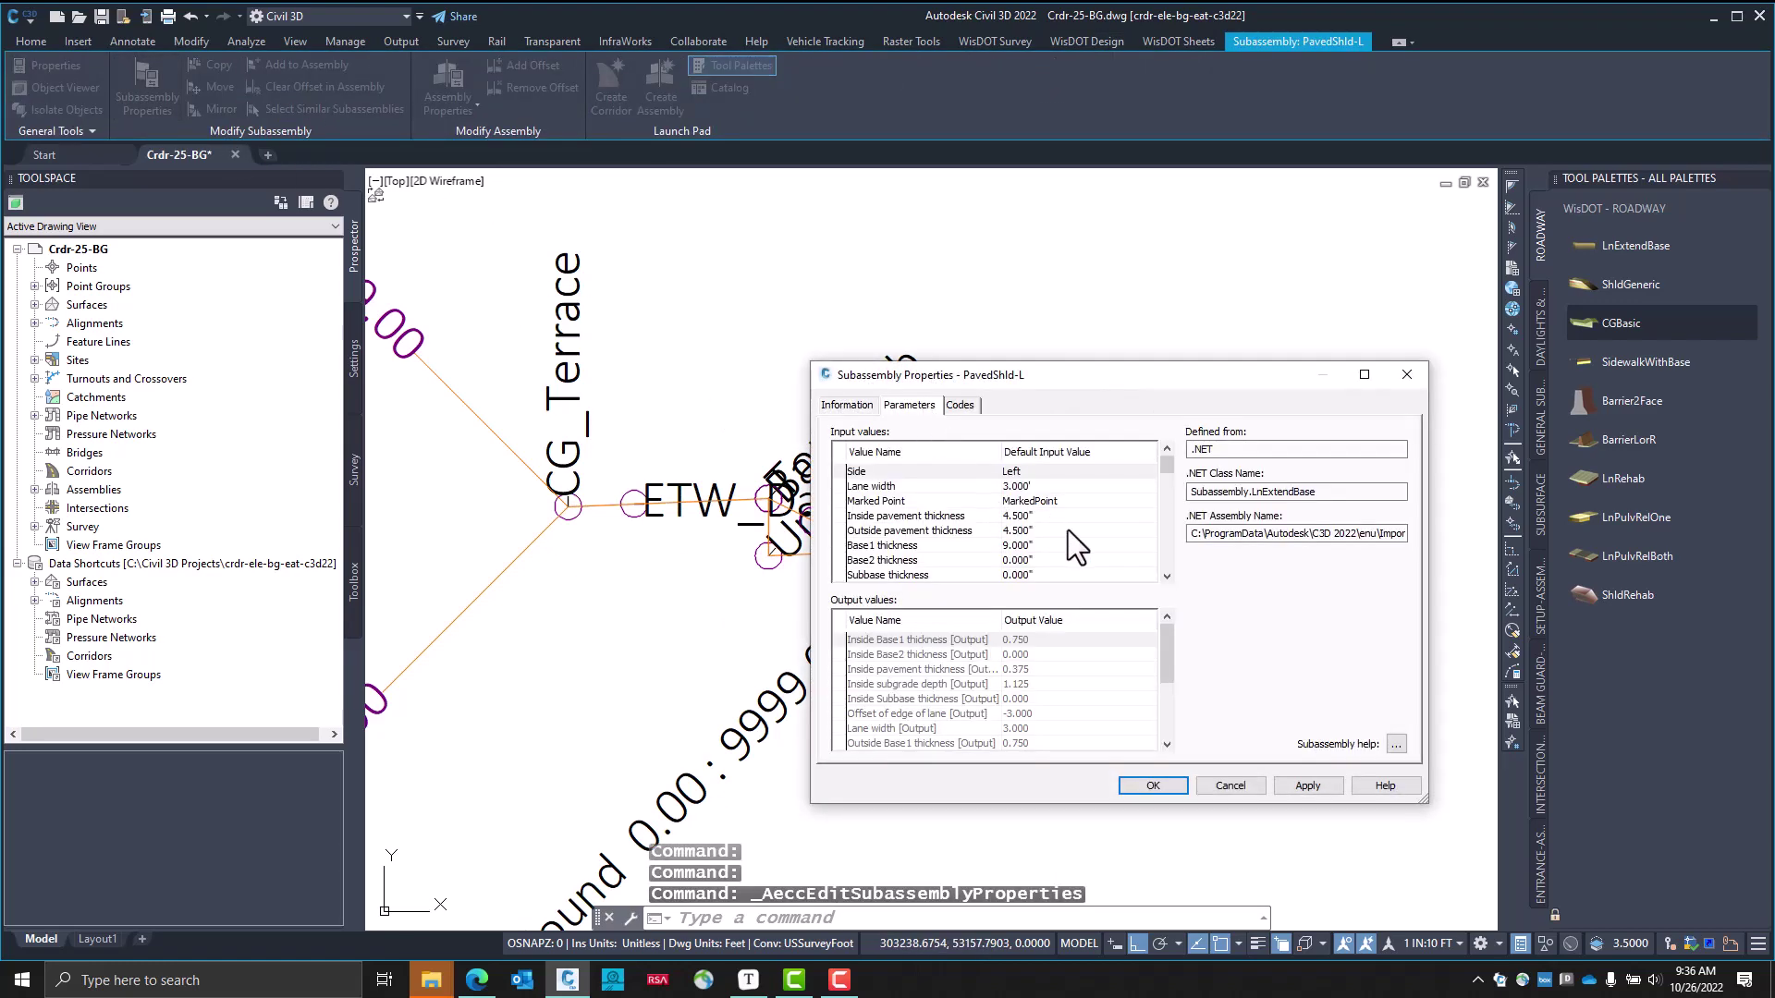
scroll(1068, 530, down, 2)
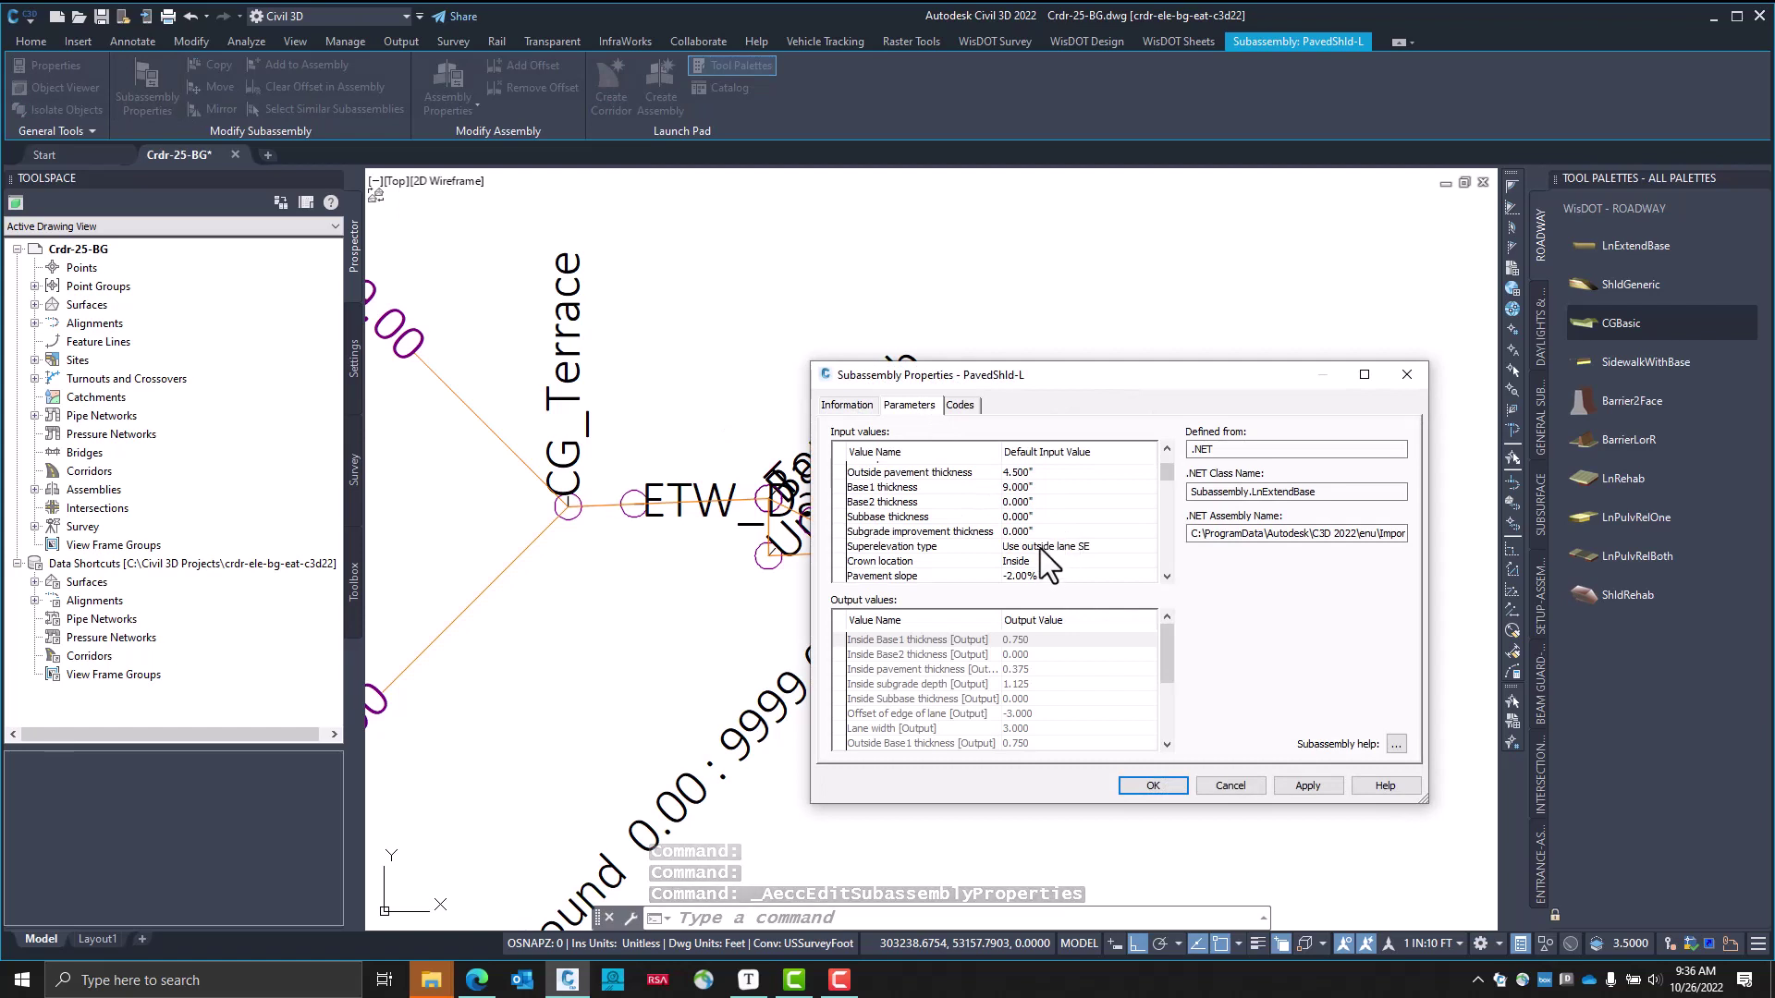
scroll(1040, 547, up, 2)
scroll(1040, 547, down, 5)
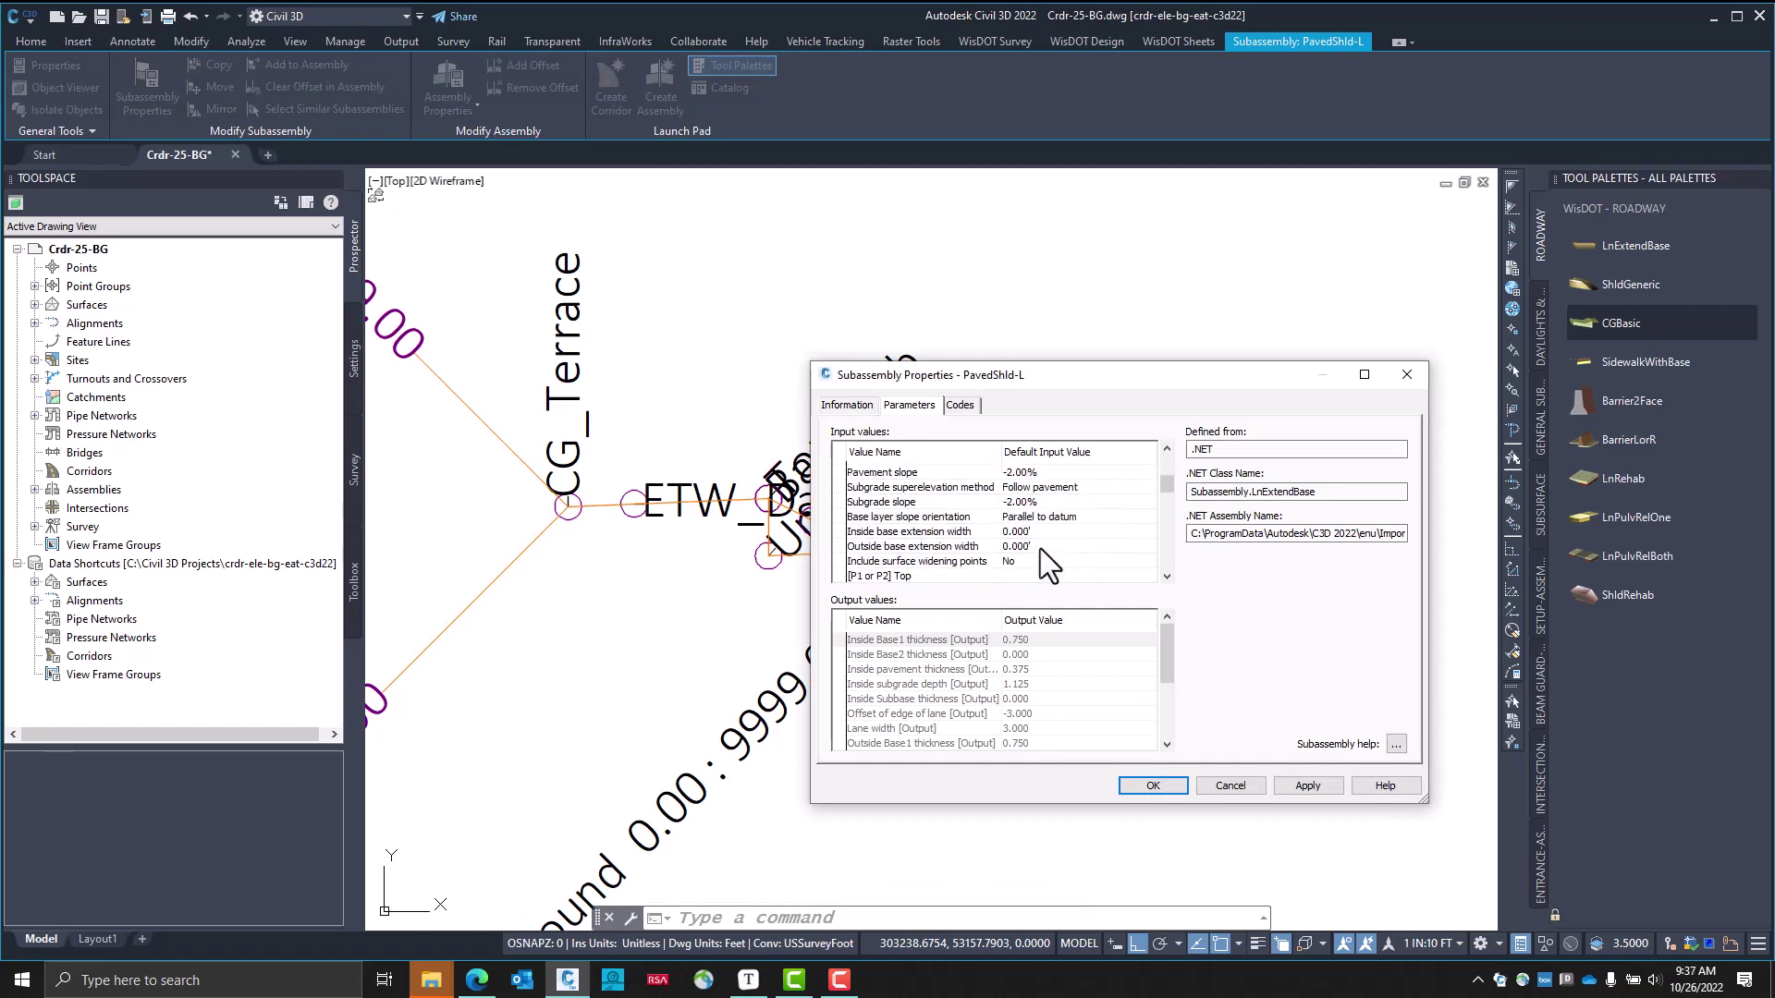
drag(1045, 361, 1286, 332)
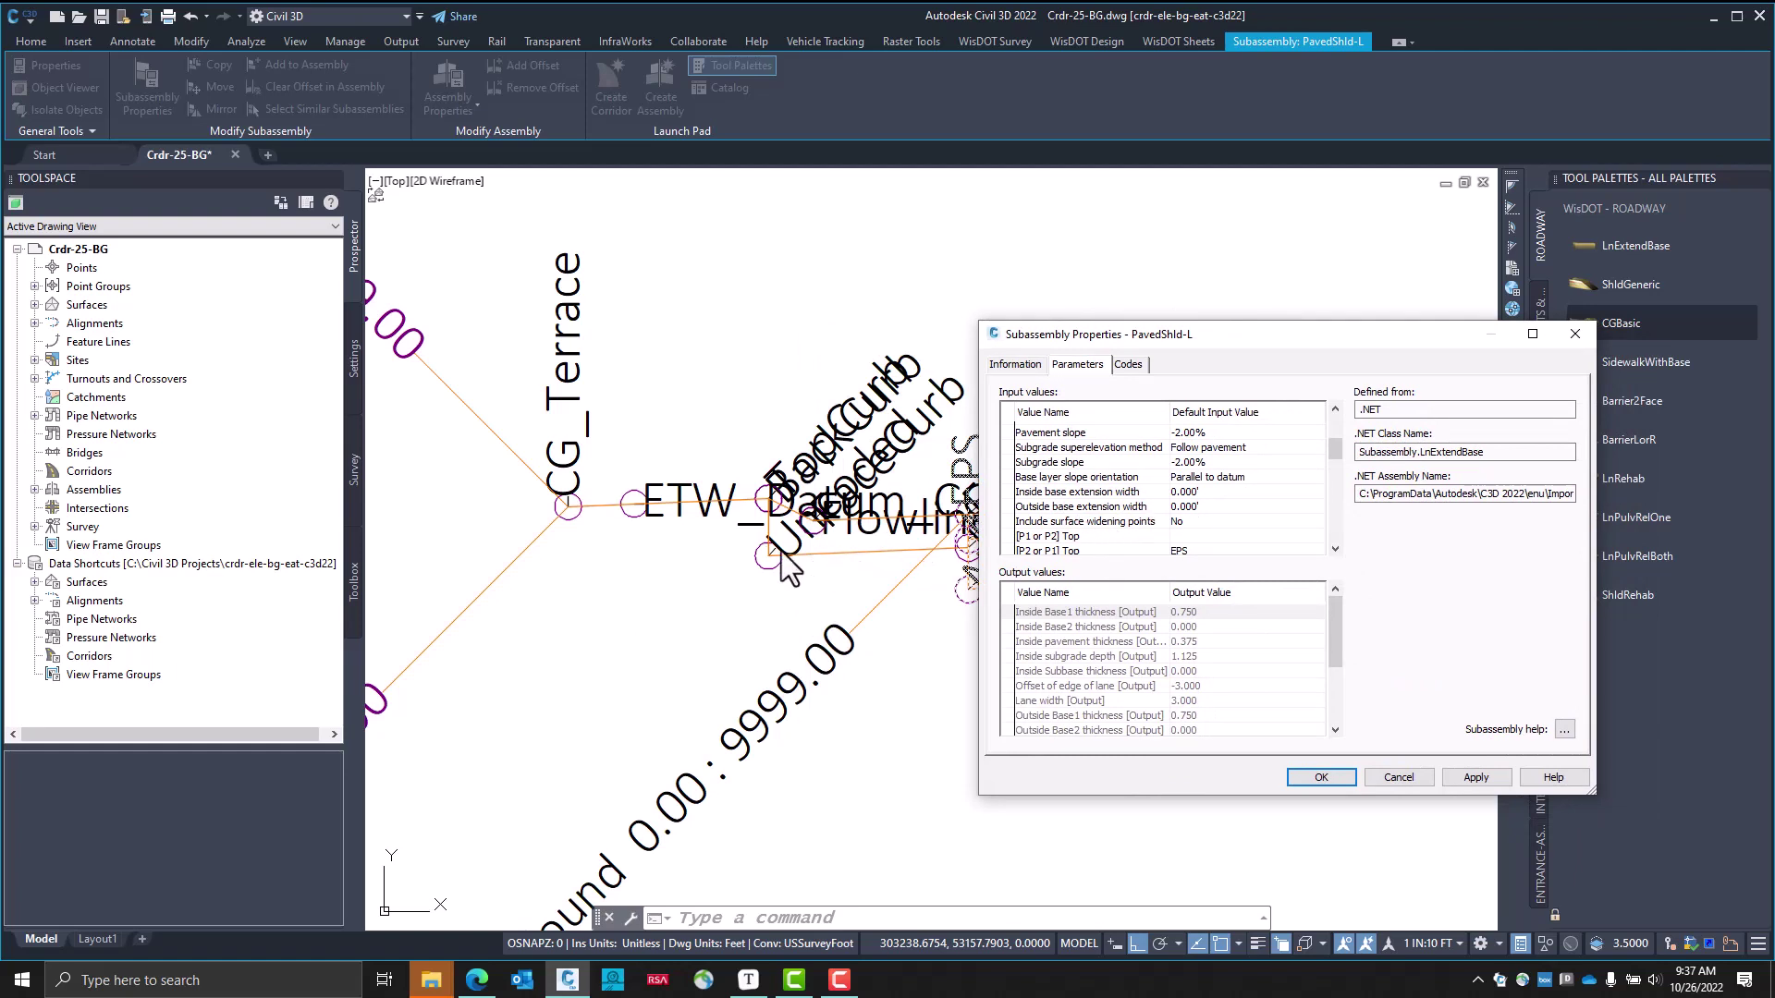
click(1213, 507)
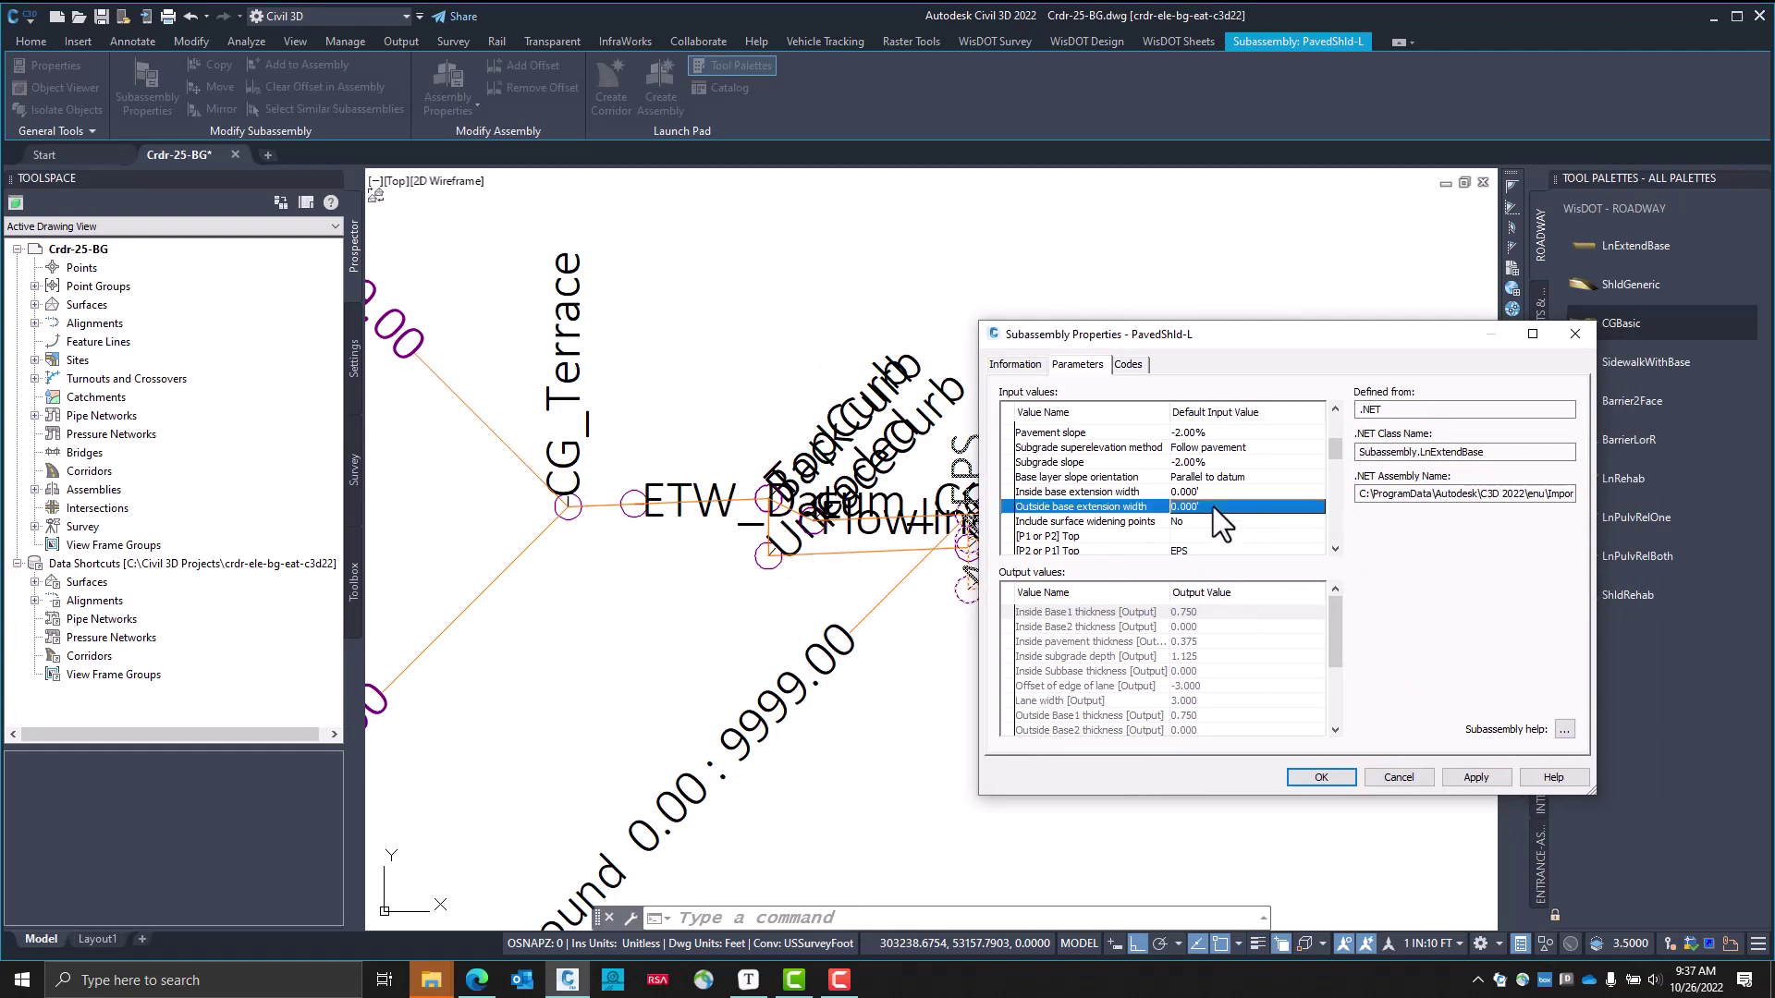
click(1213, 507)
text(5)
key(Return)
click(1479, 778)
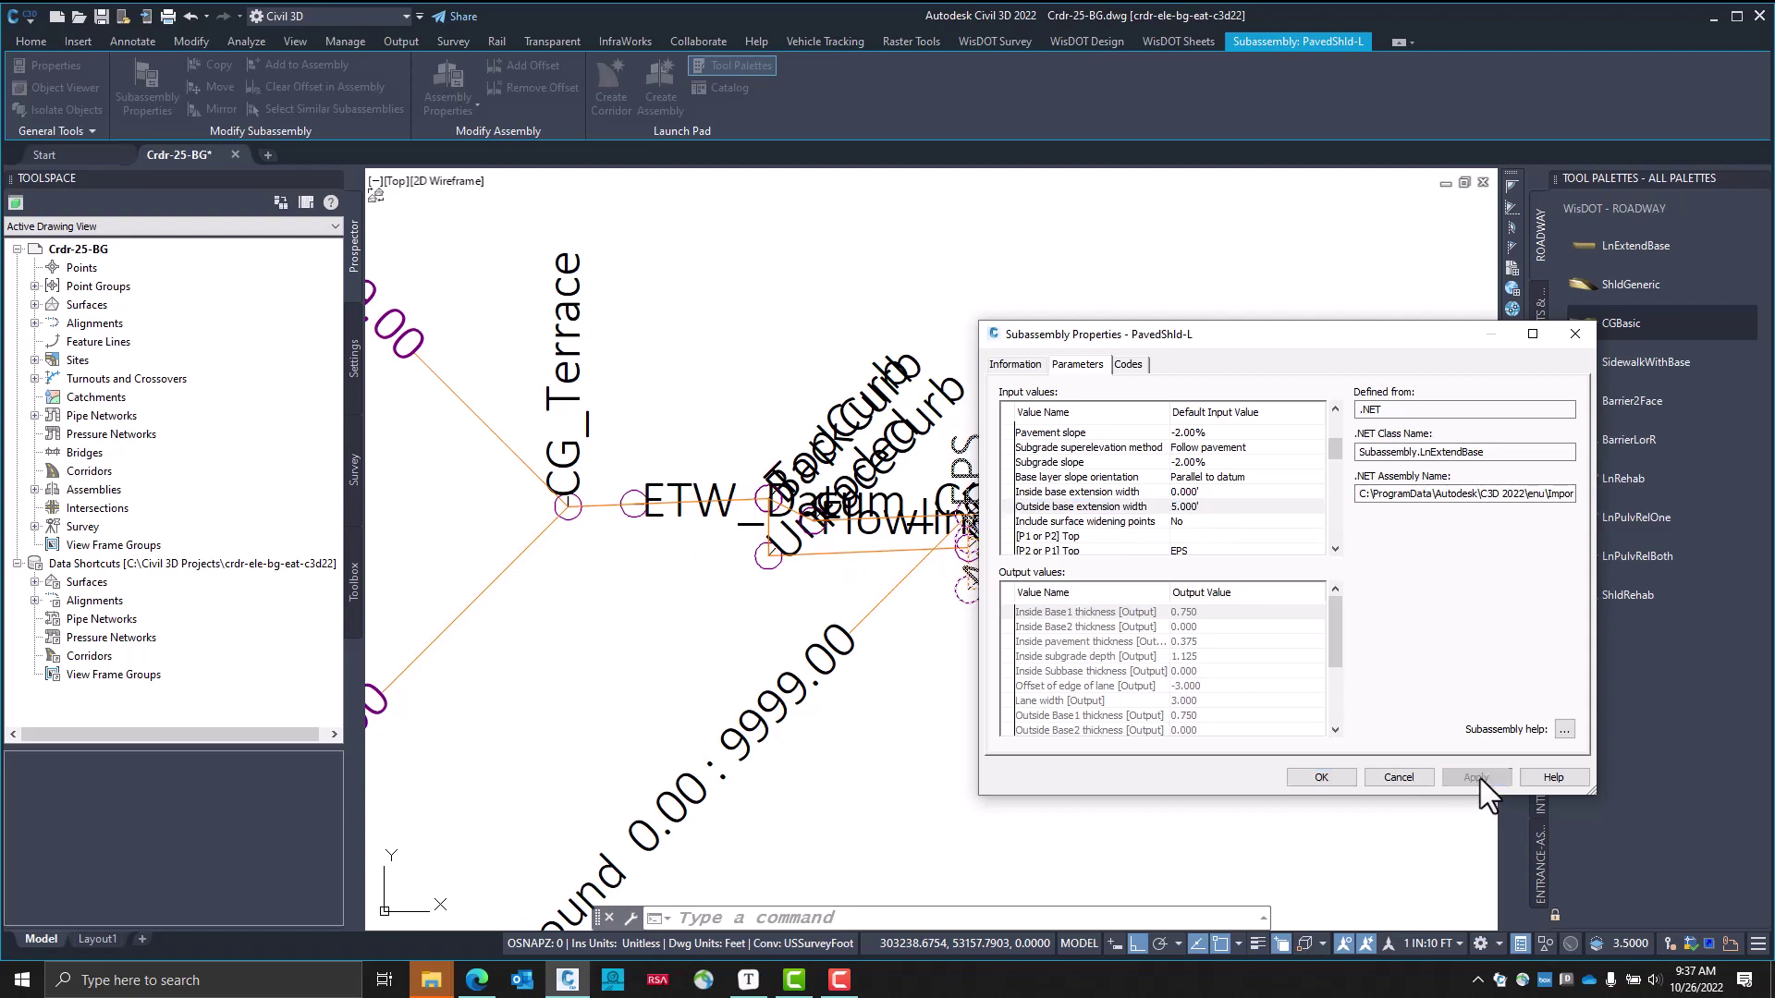
click(1298, 778)
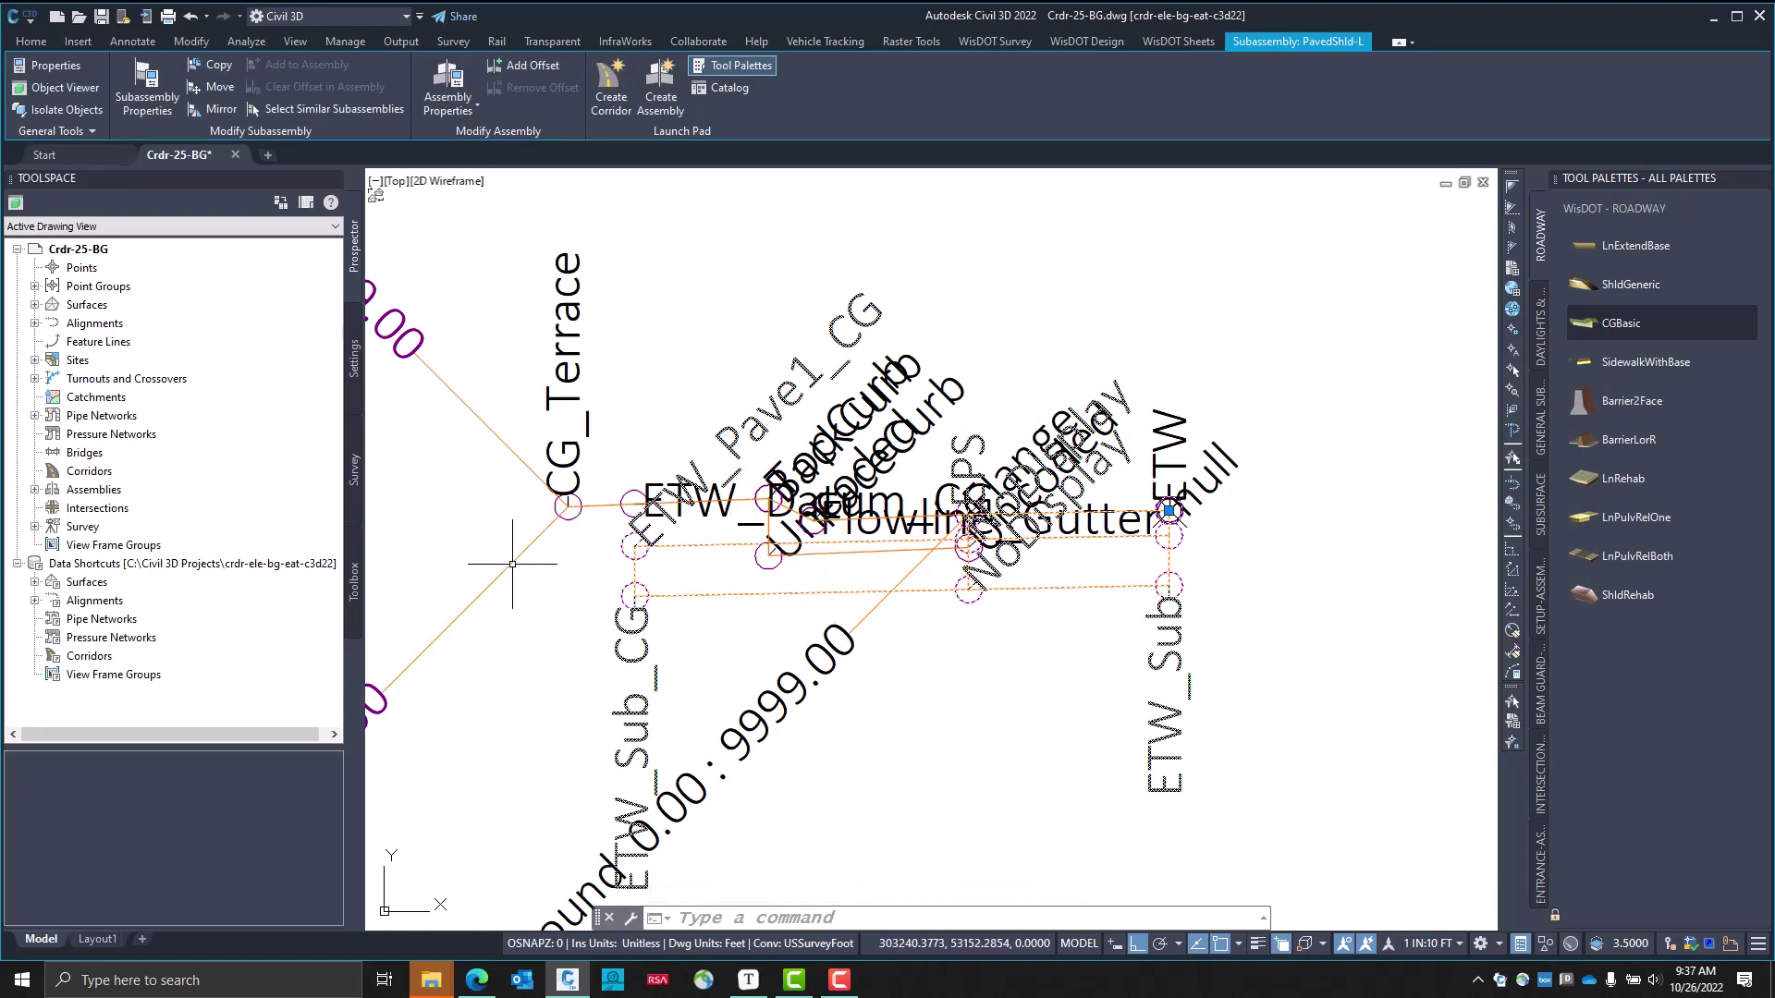
Clear the PavedShld-L selection and save the drawing
scroll(555, 542, down, 4)
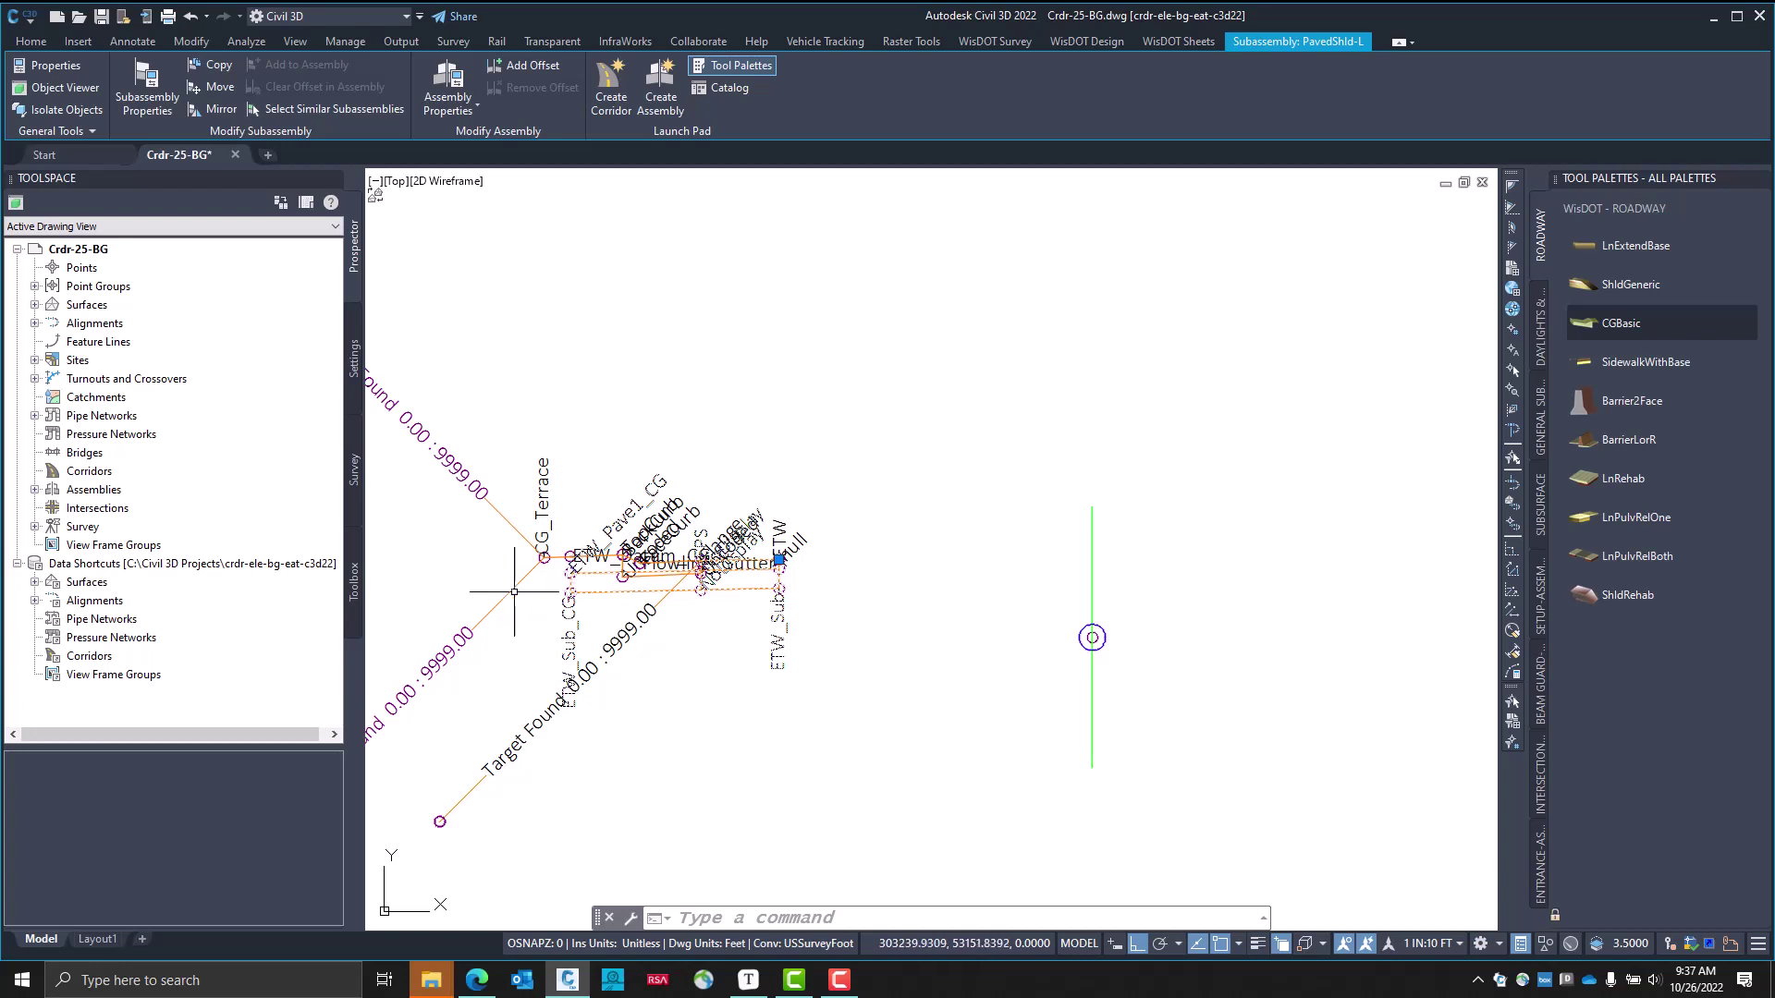
scroll(510, 592, down, 3)
key(Escape)
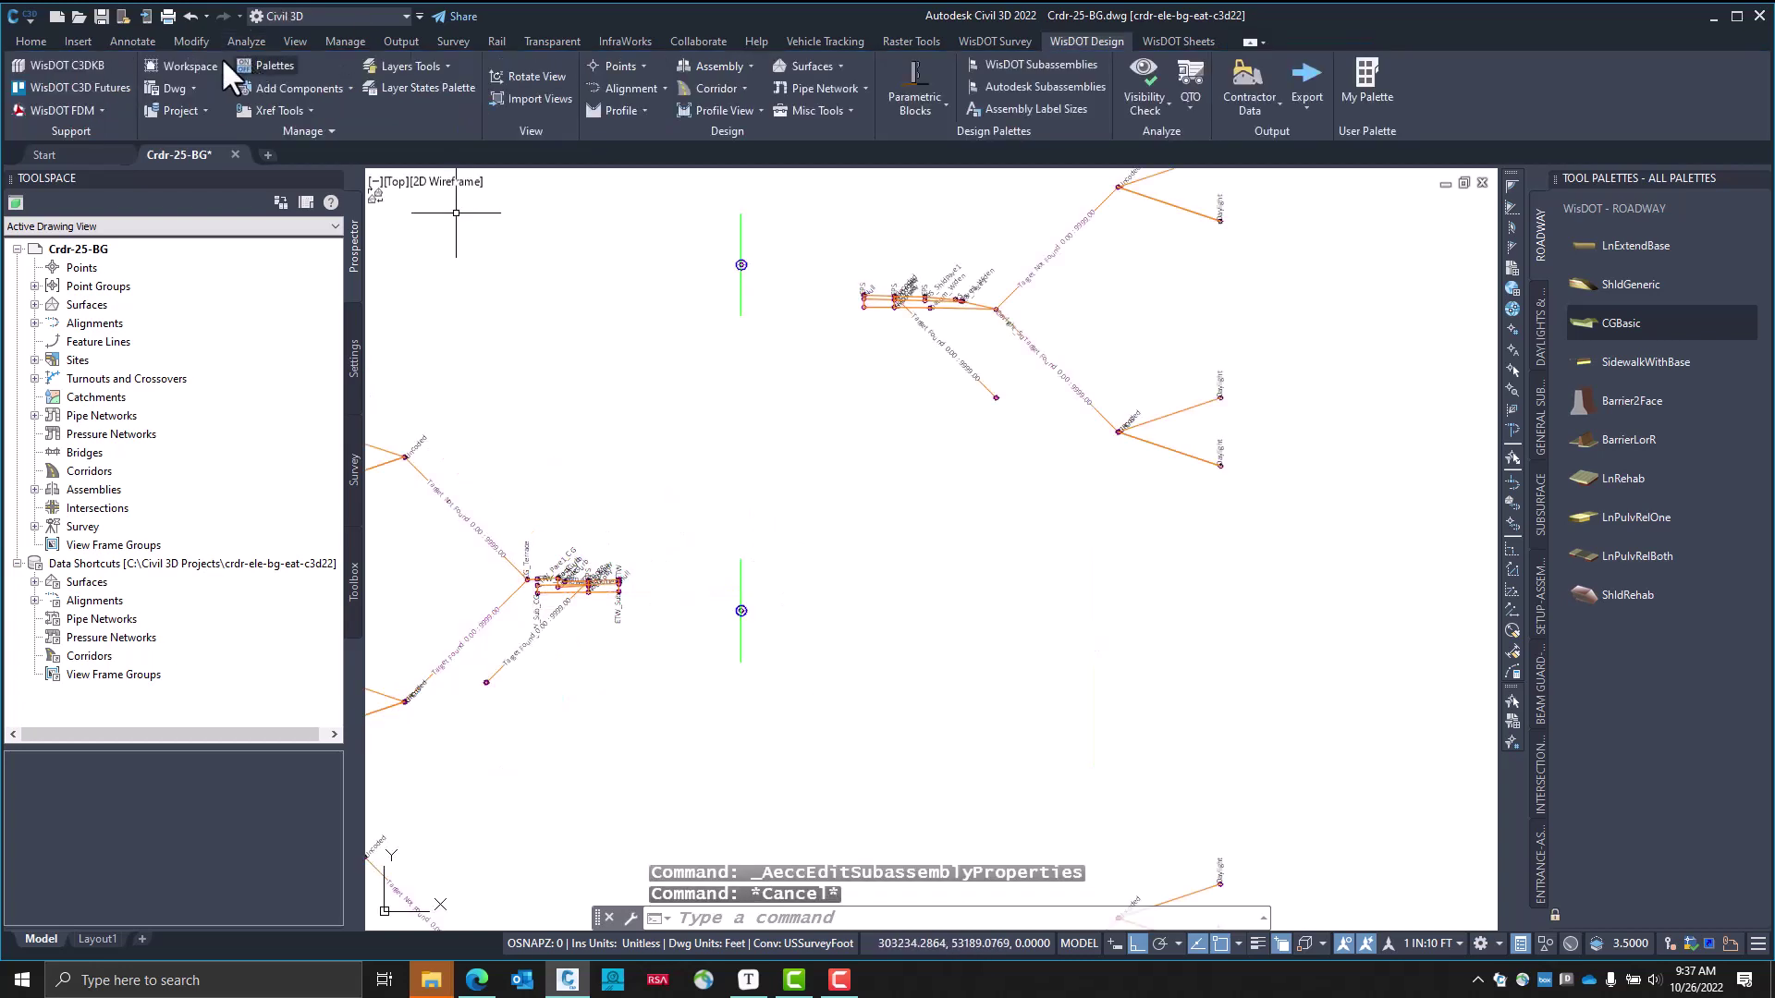
click(103, 14)
Examine the layout of the beam guard assemblies and the bridge area along the roadway plan
scroll(906, 397, down, 2)
scroll(901, 400, up, 2)
scroll(902, 400, down, 4)
middle_drag(925, 413, 943, 515)
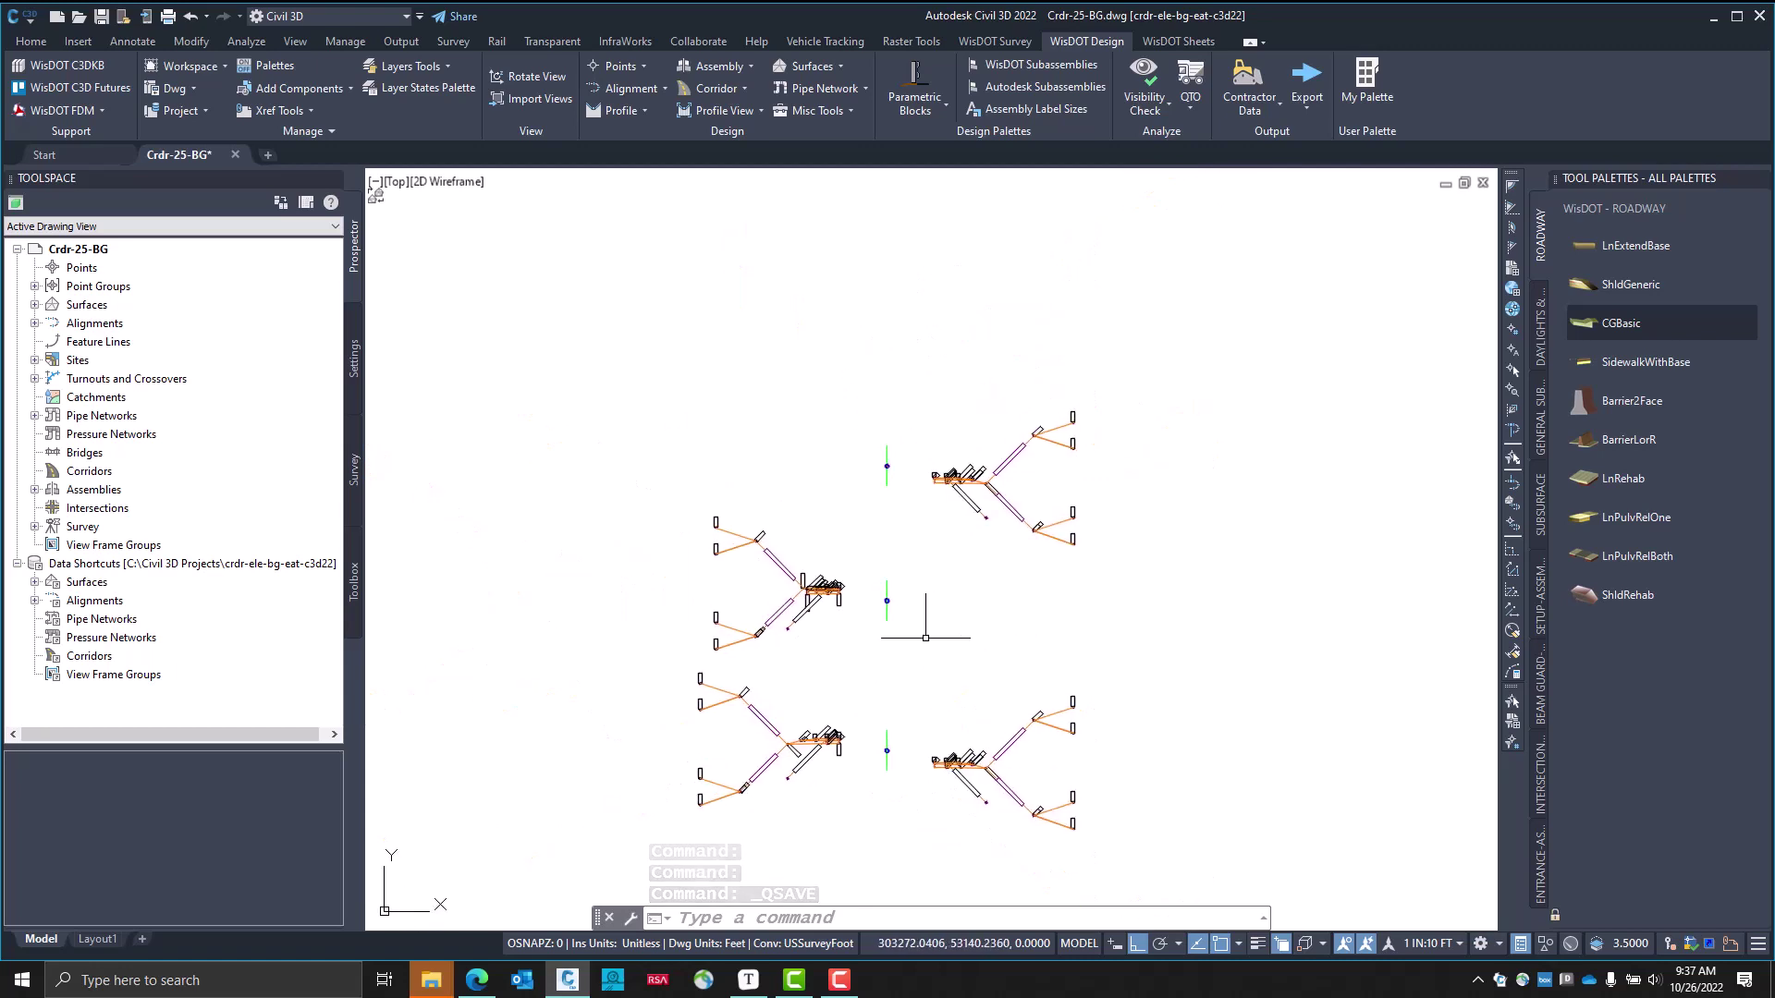
scroll(753, 642, down, 5)
middle_drag(753, 642, 1288, 594)
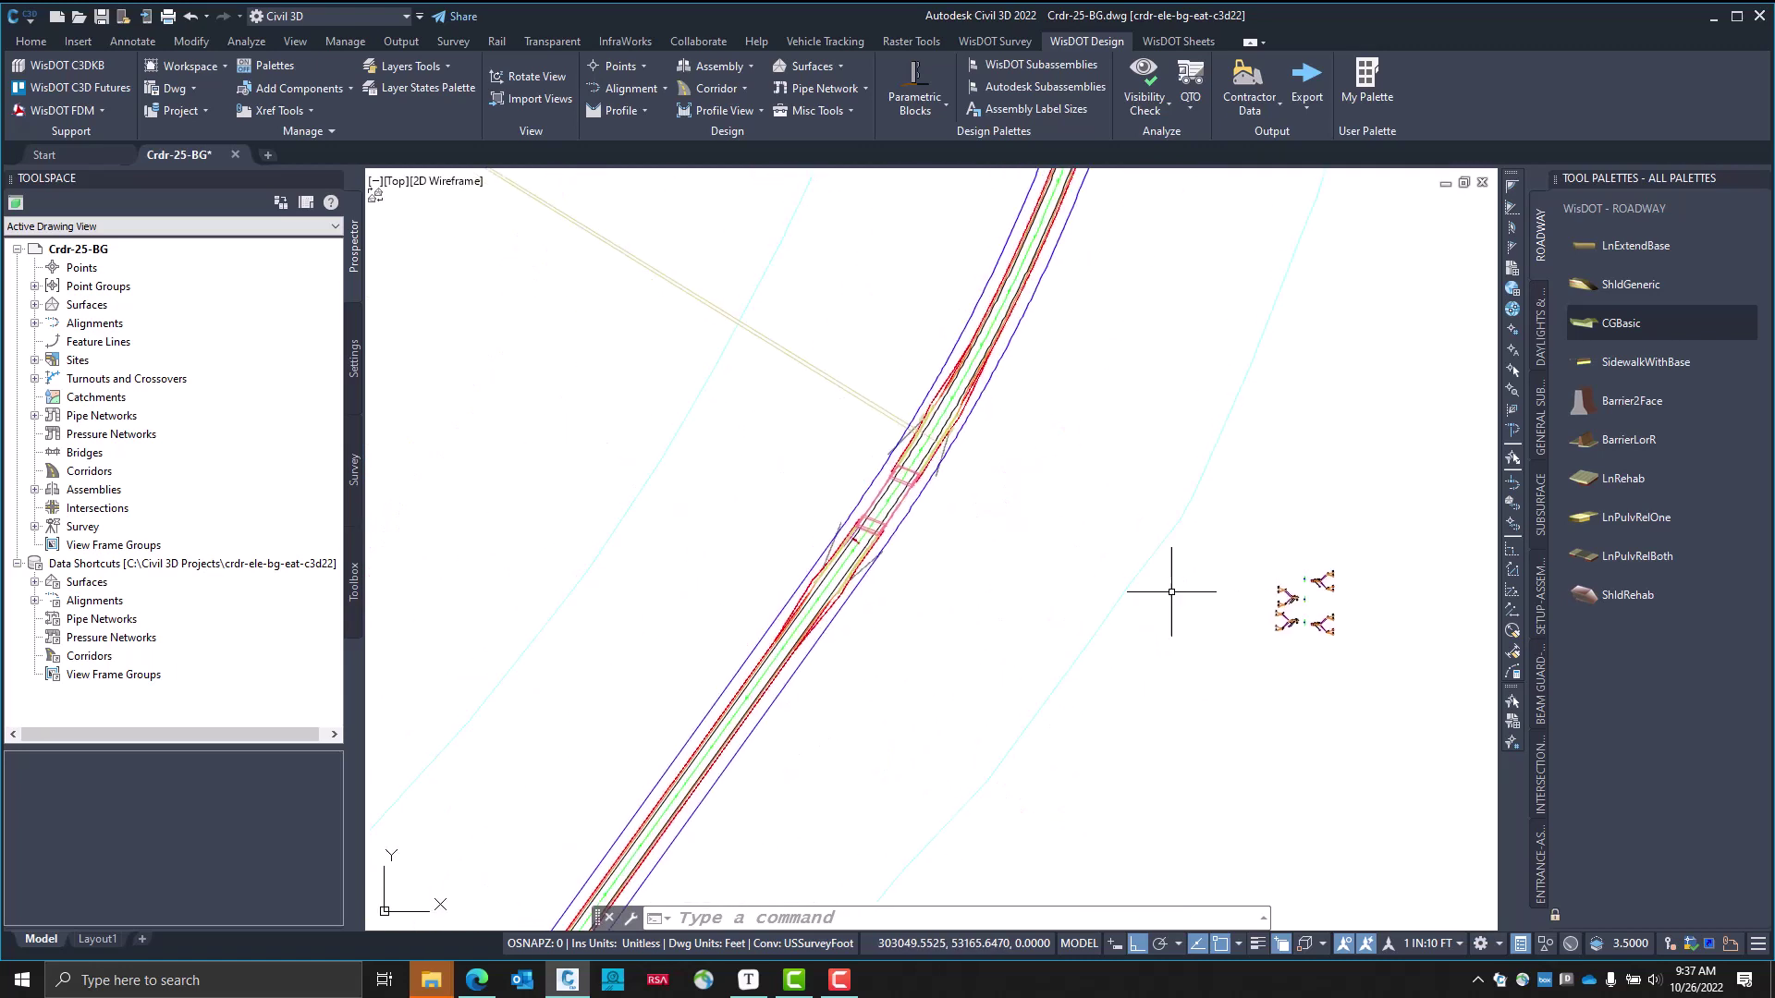
scroll(811, 574, up, 5)
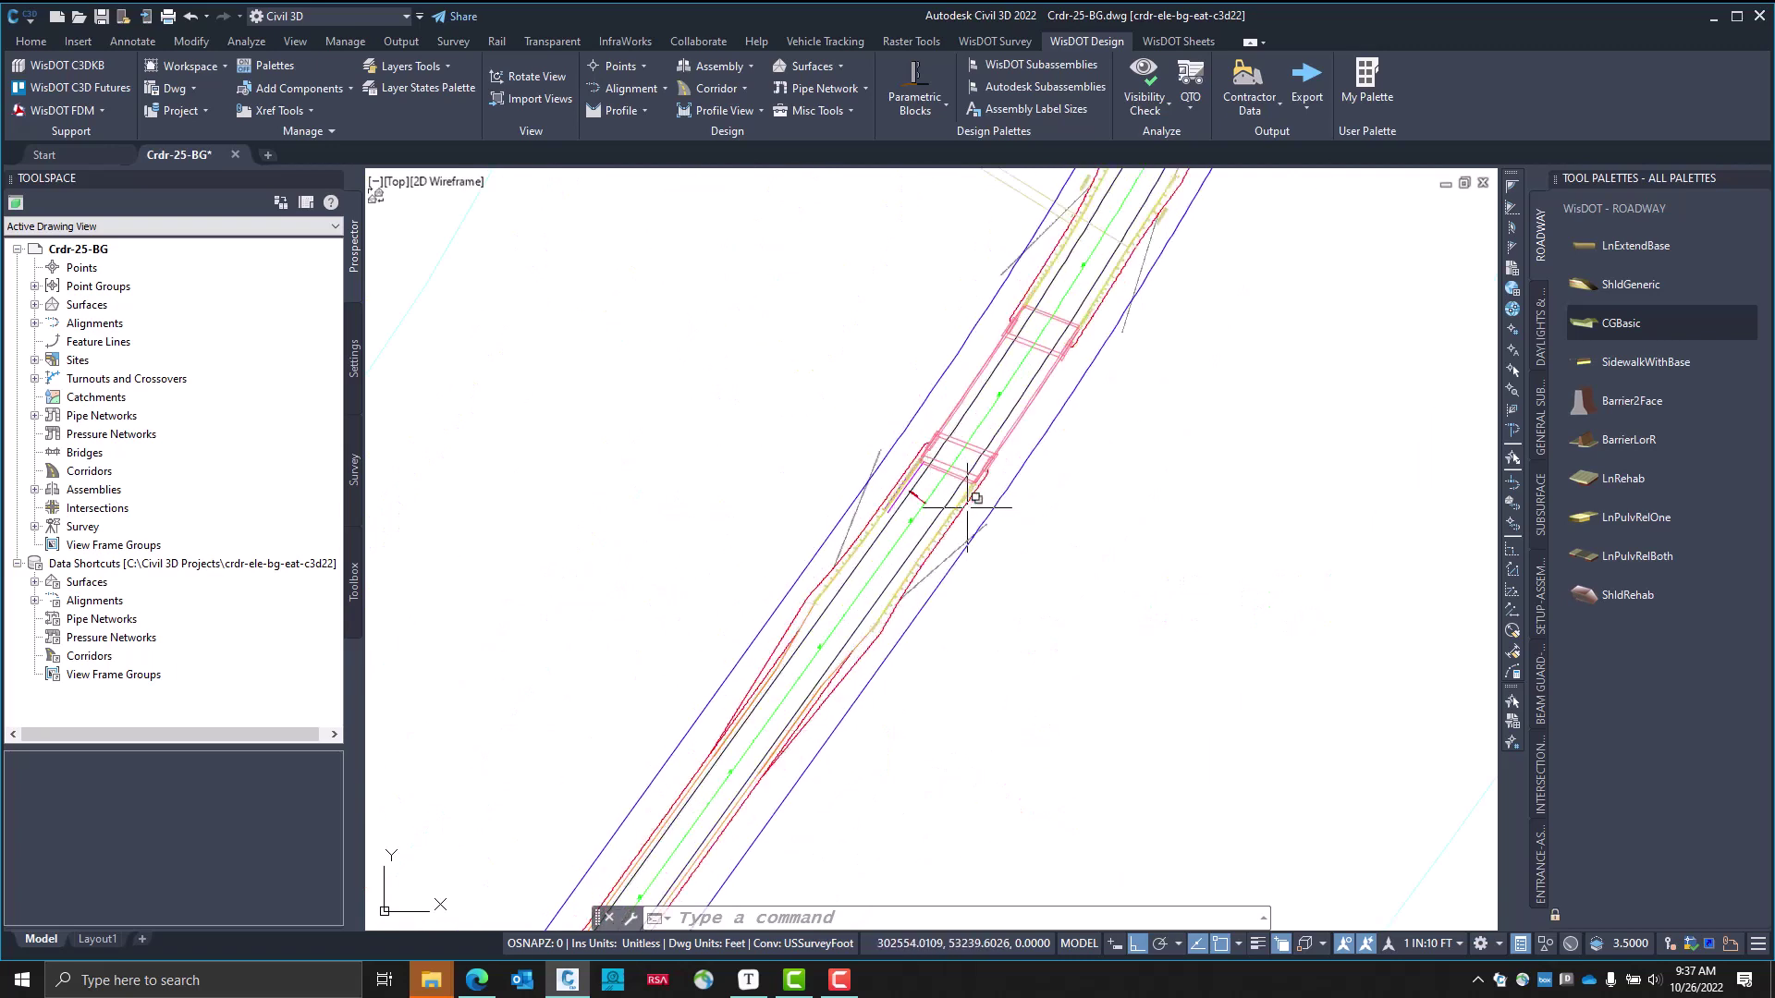
middle_drag(967, 507, 840, 598)
scroll(1073, 638, down, 4)
scroll(914, 655, up, 3)
scroll(914, 655, up, 3)
middle_drag(860, 684, 884, 660)
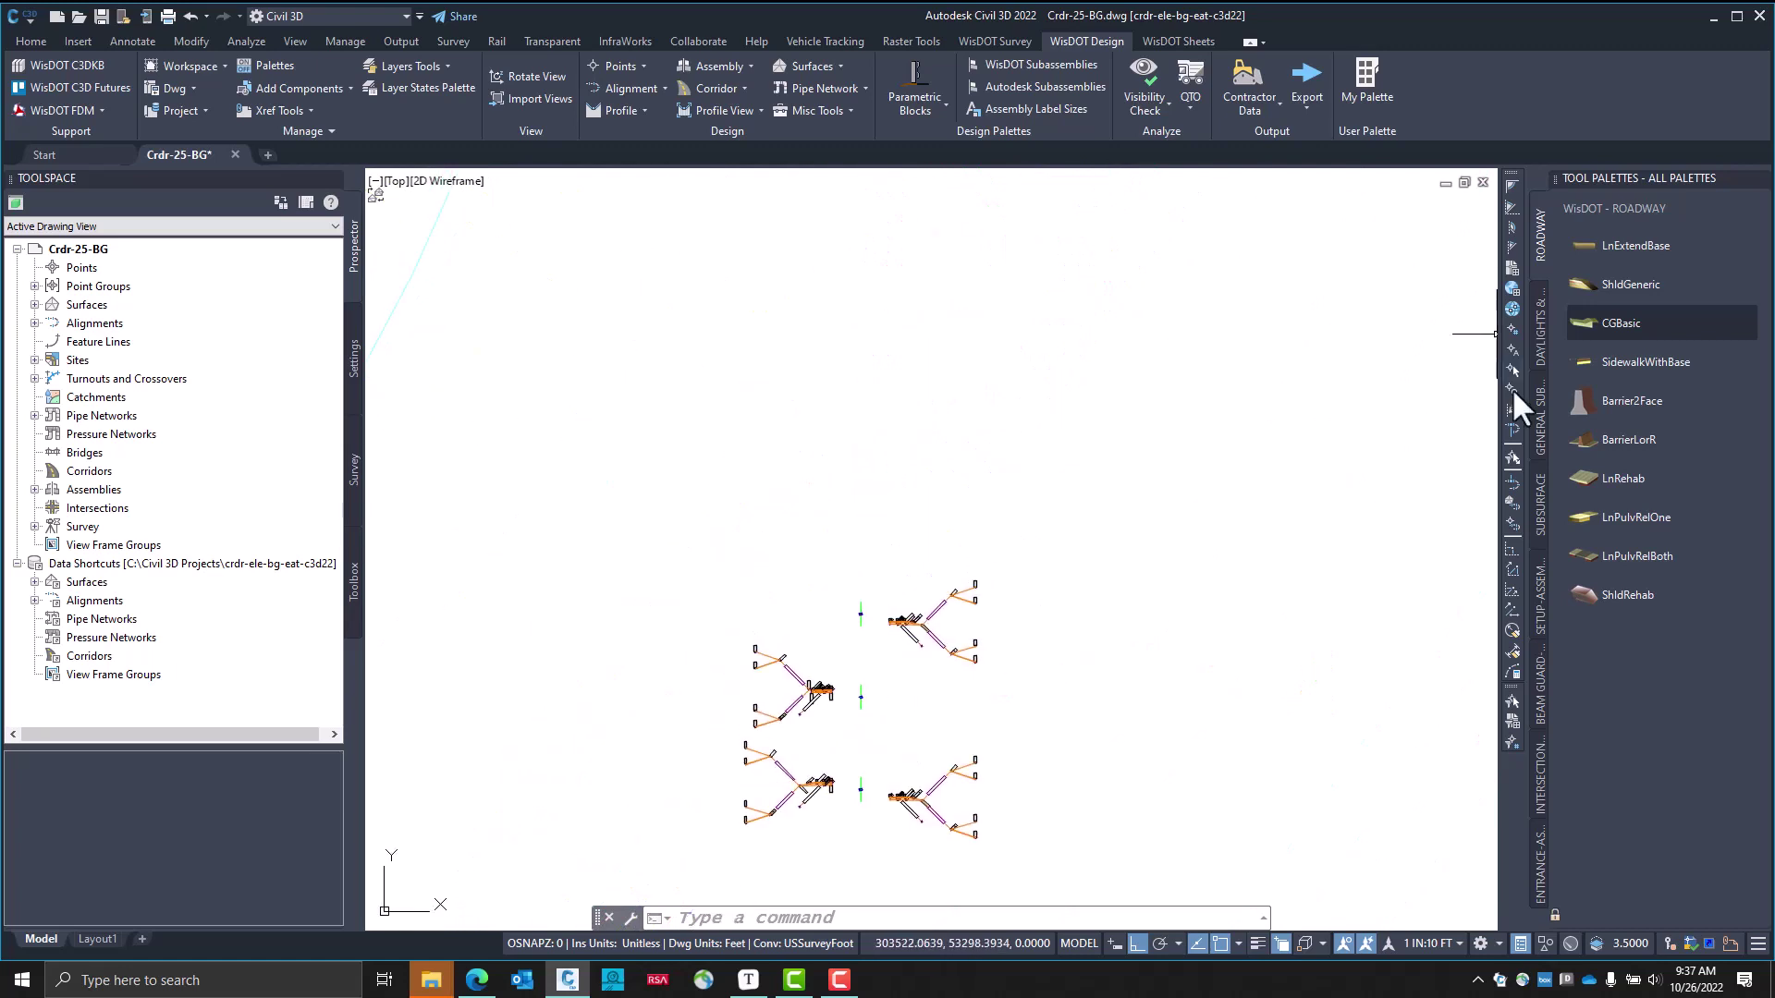
Insert the WisDOT Beam Guard assembly about 39 ft directly above the 25-BG-Rehab-R baseline, and end the command
click(1536, 702)
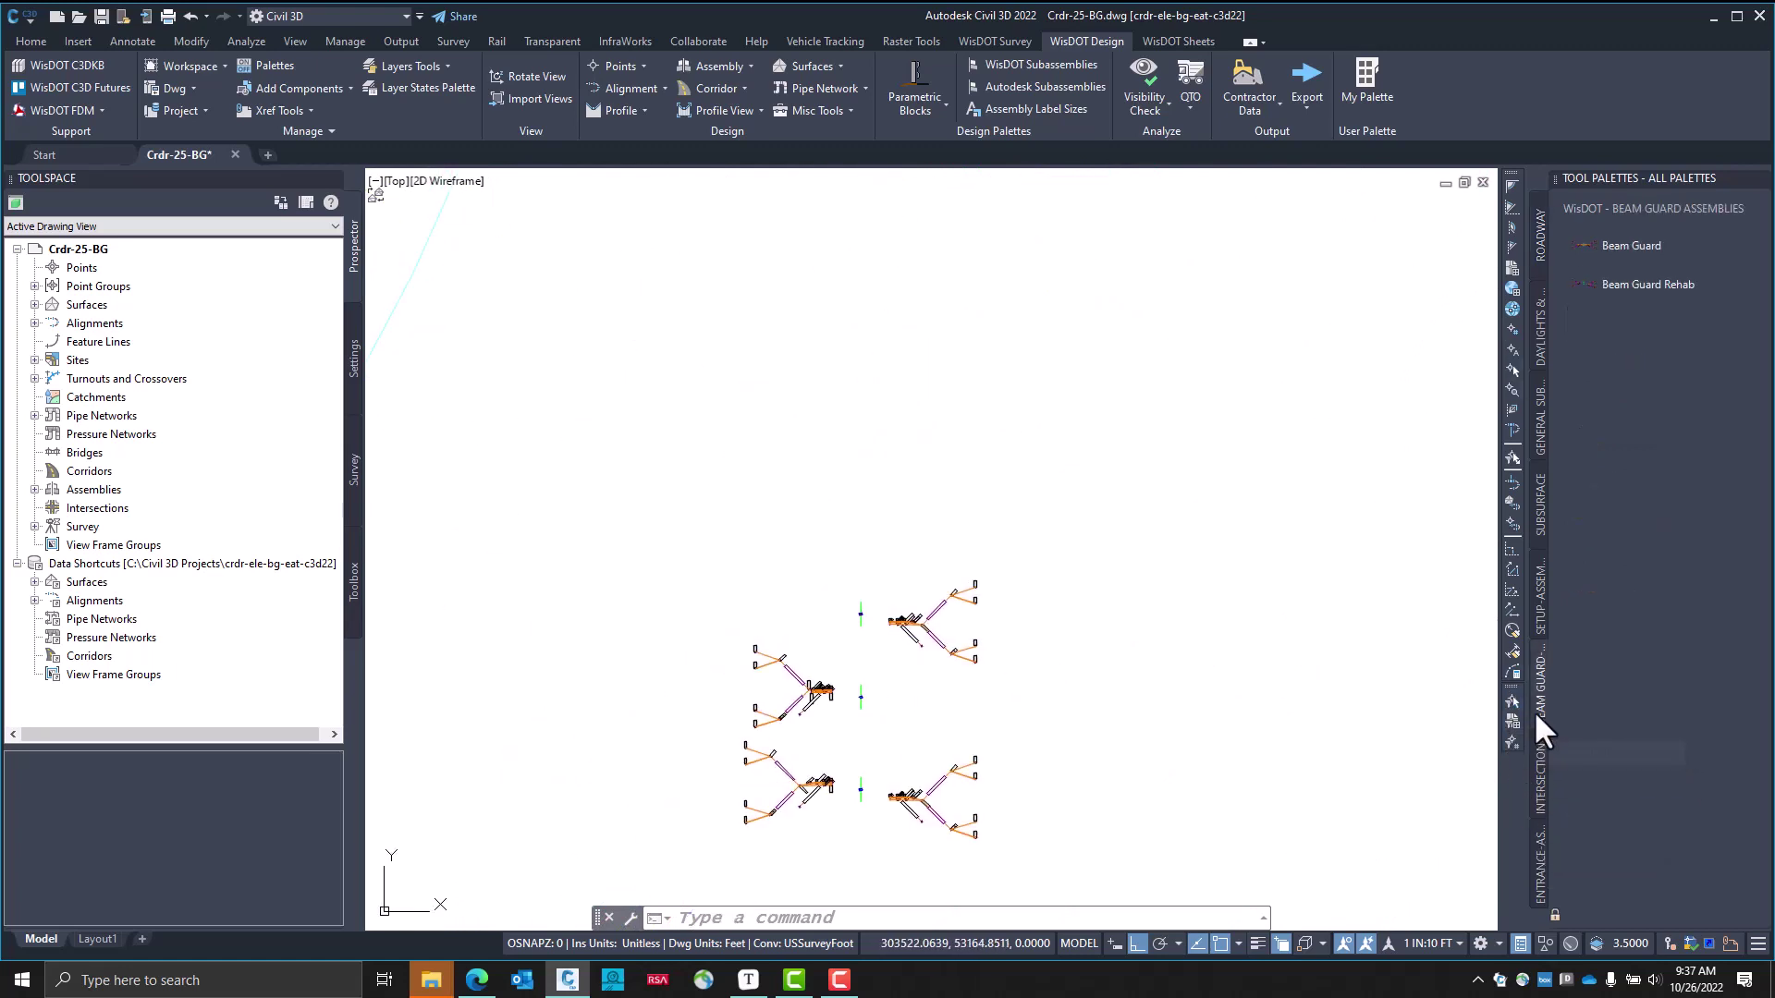
click(1641, 244)
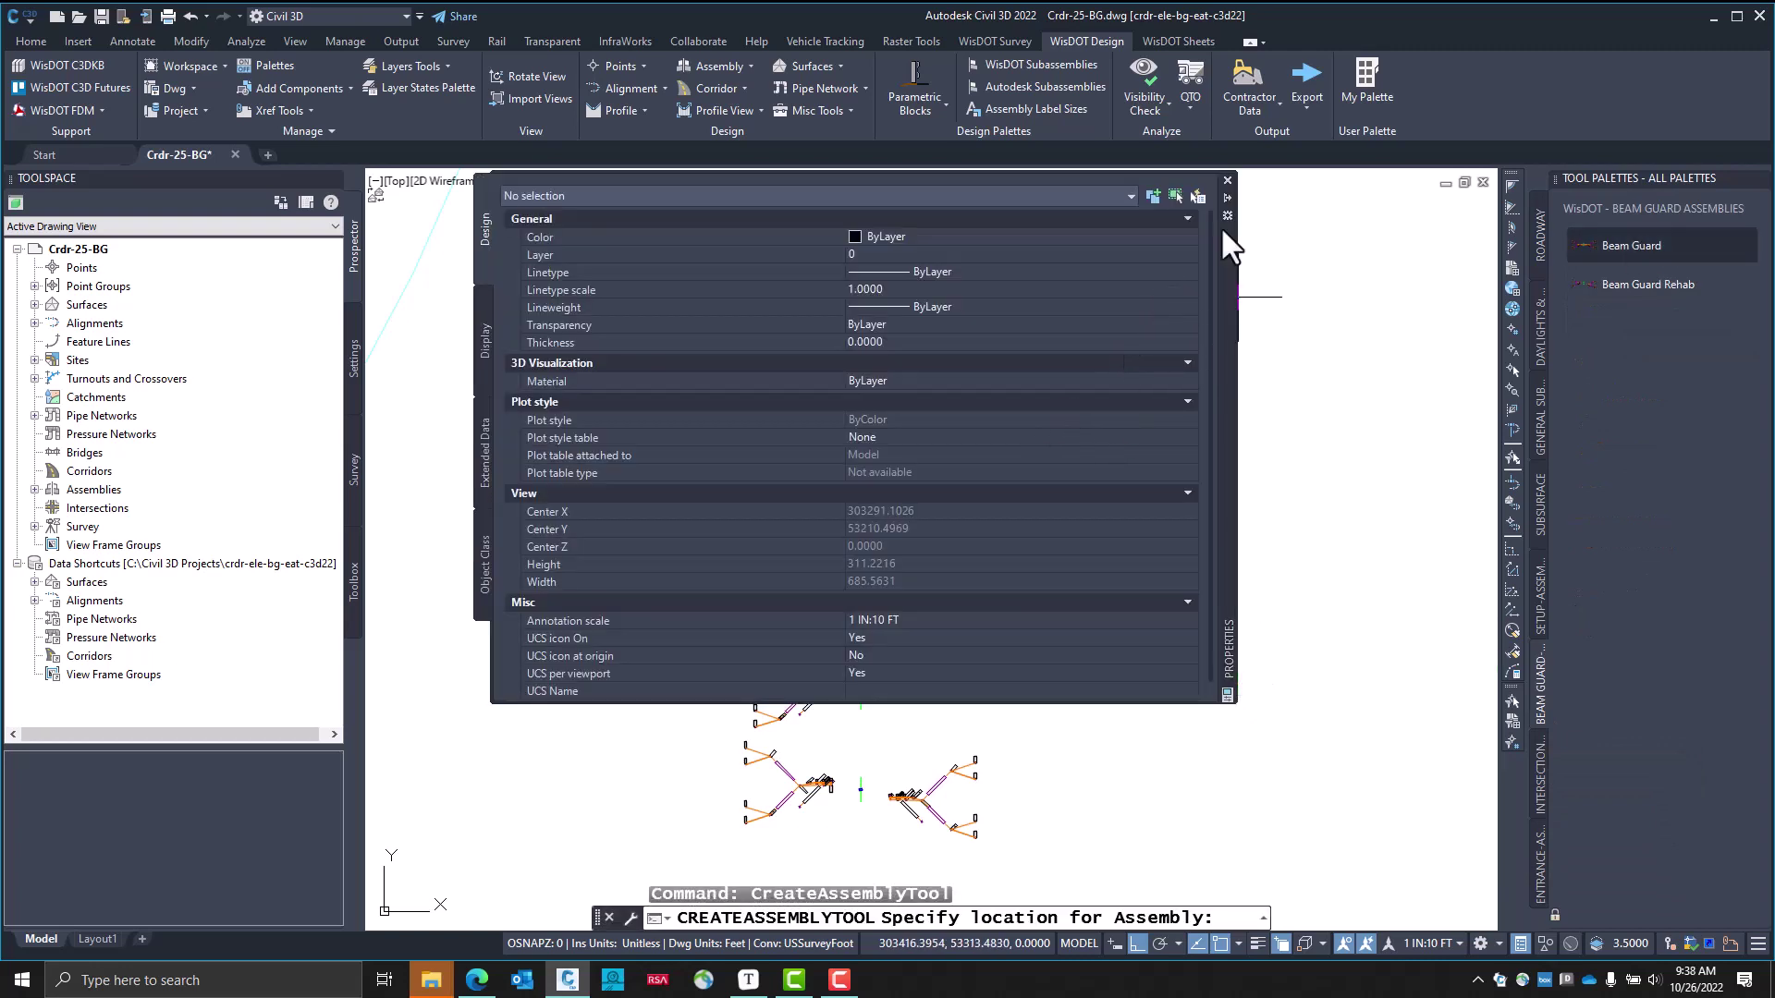
click(1228, 197)
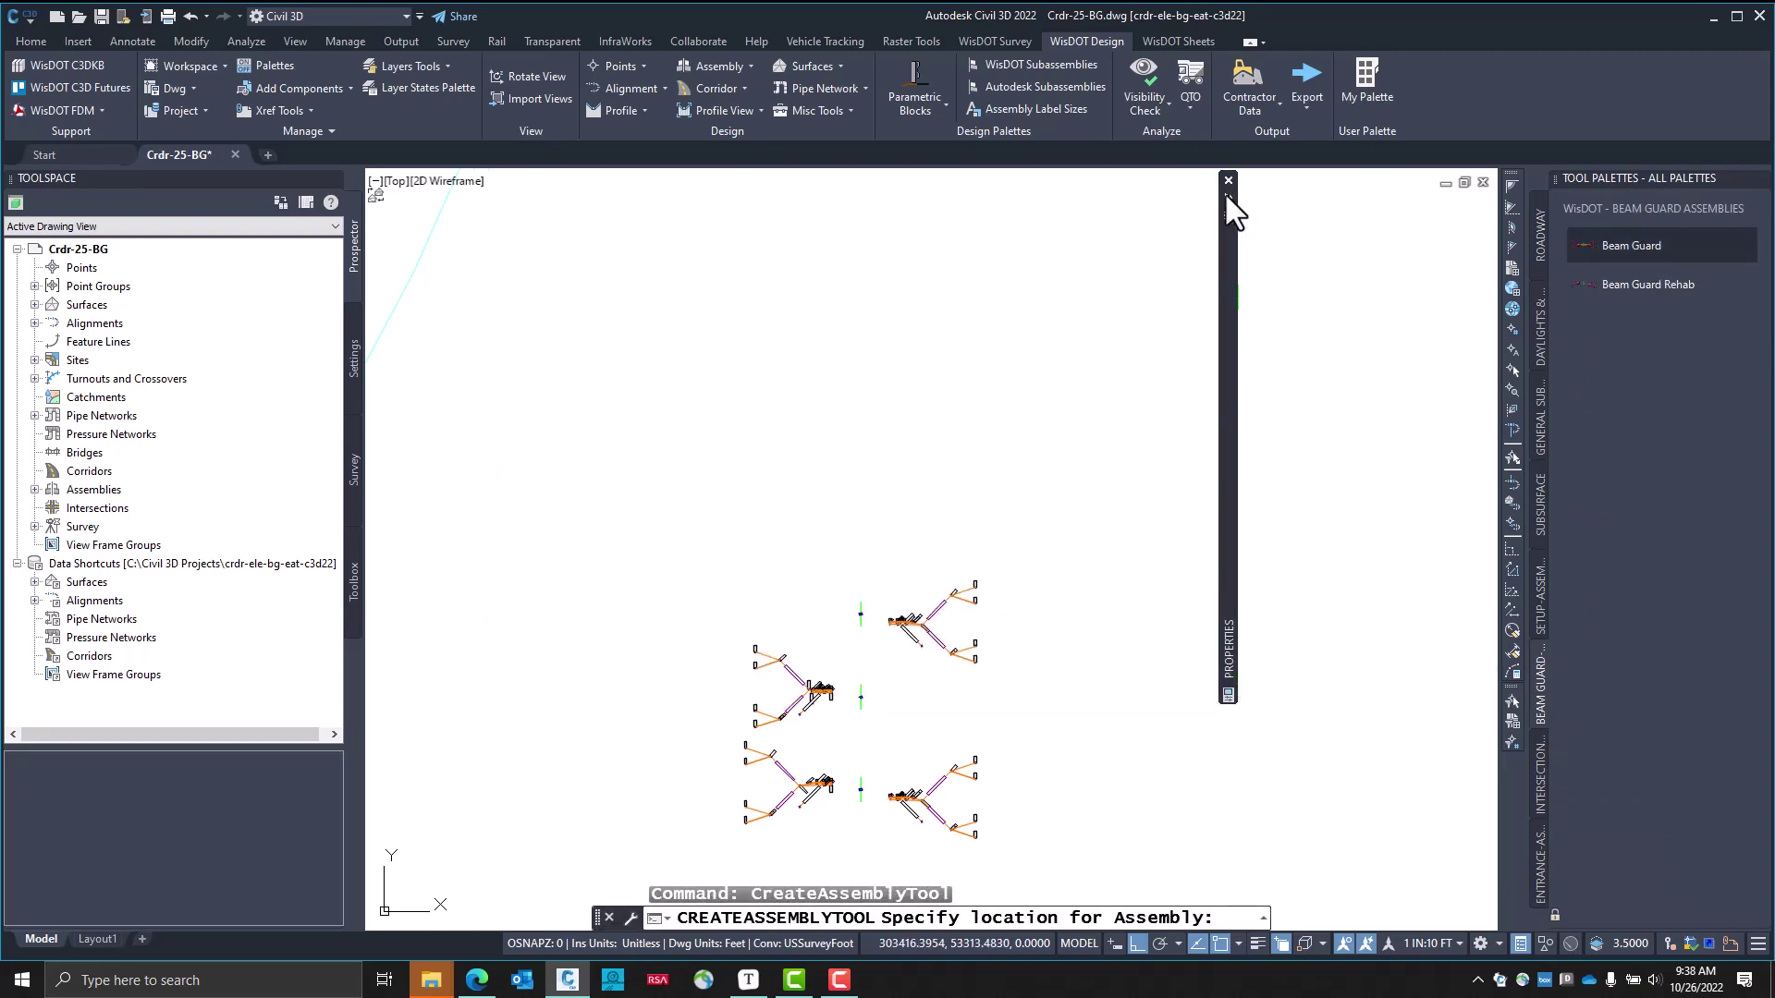
scroll(850, 627, up, 2)
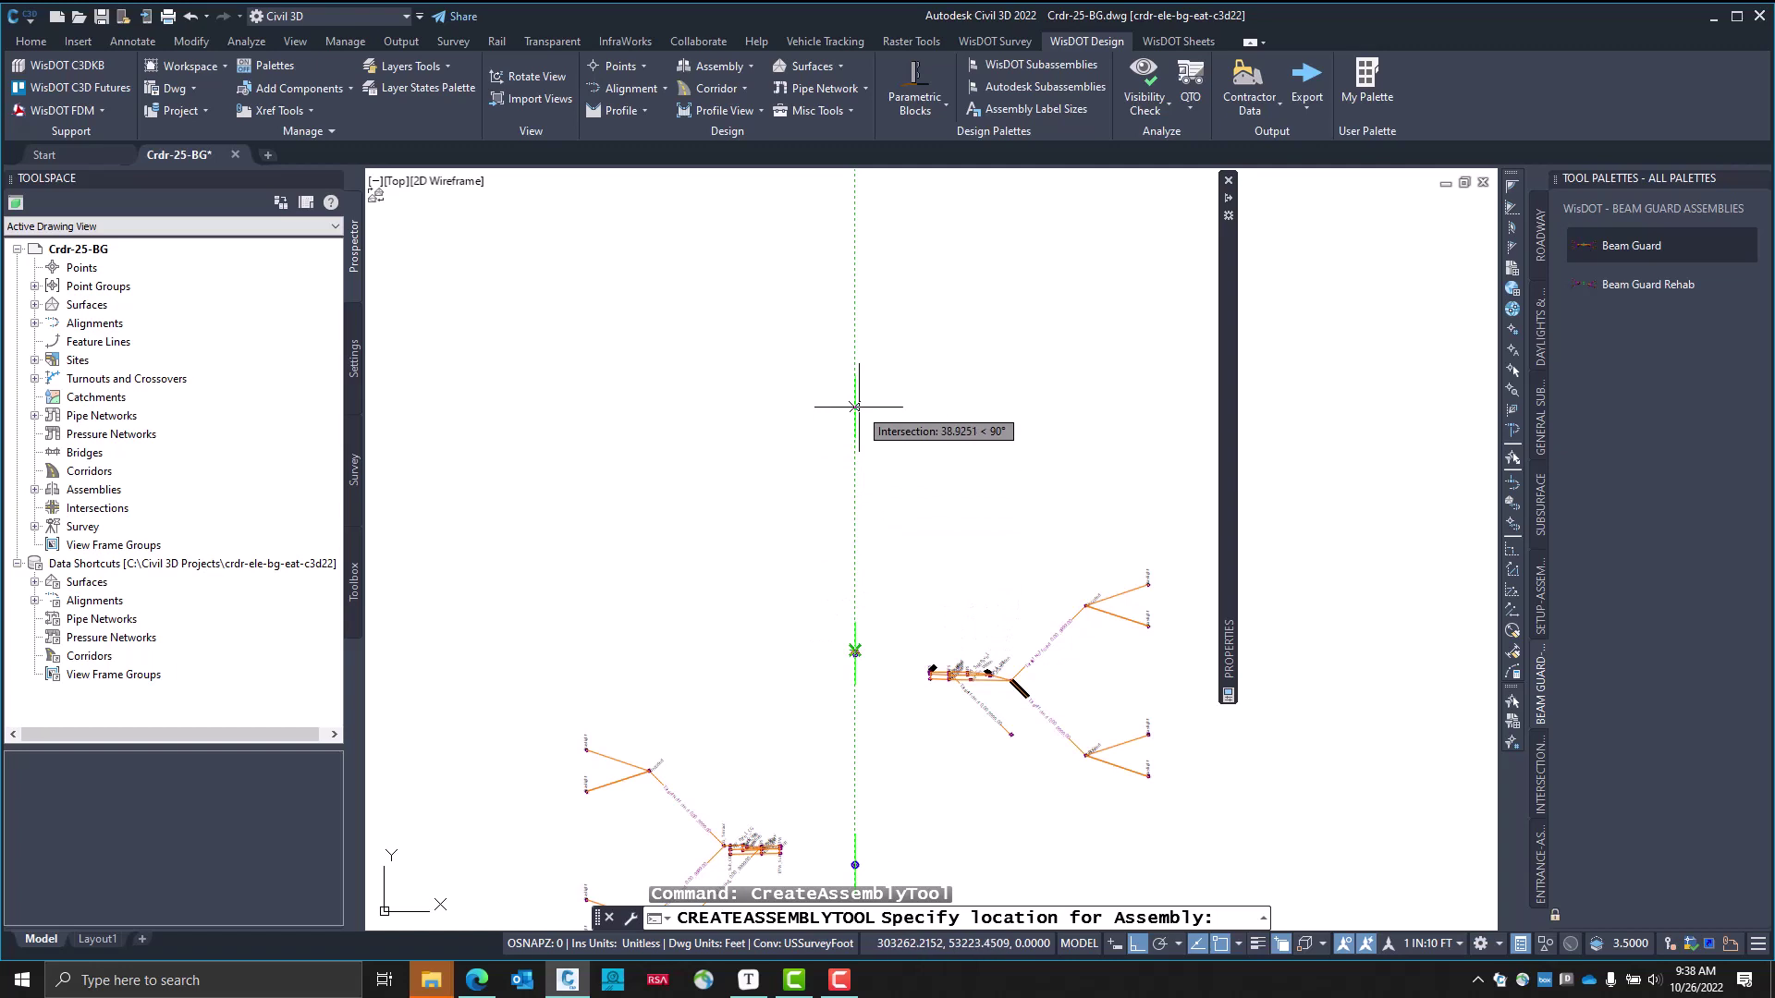
click(855, 407)
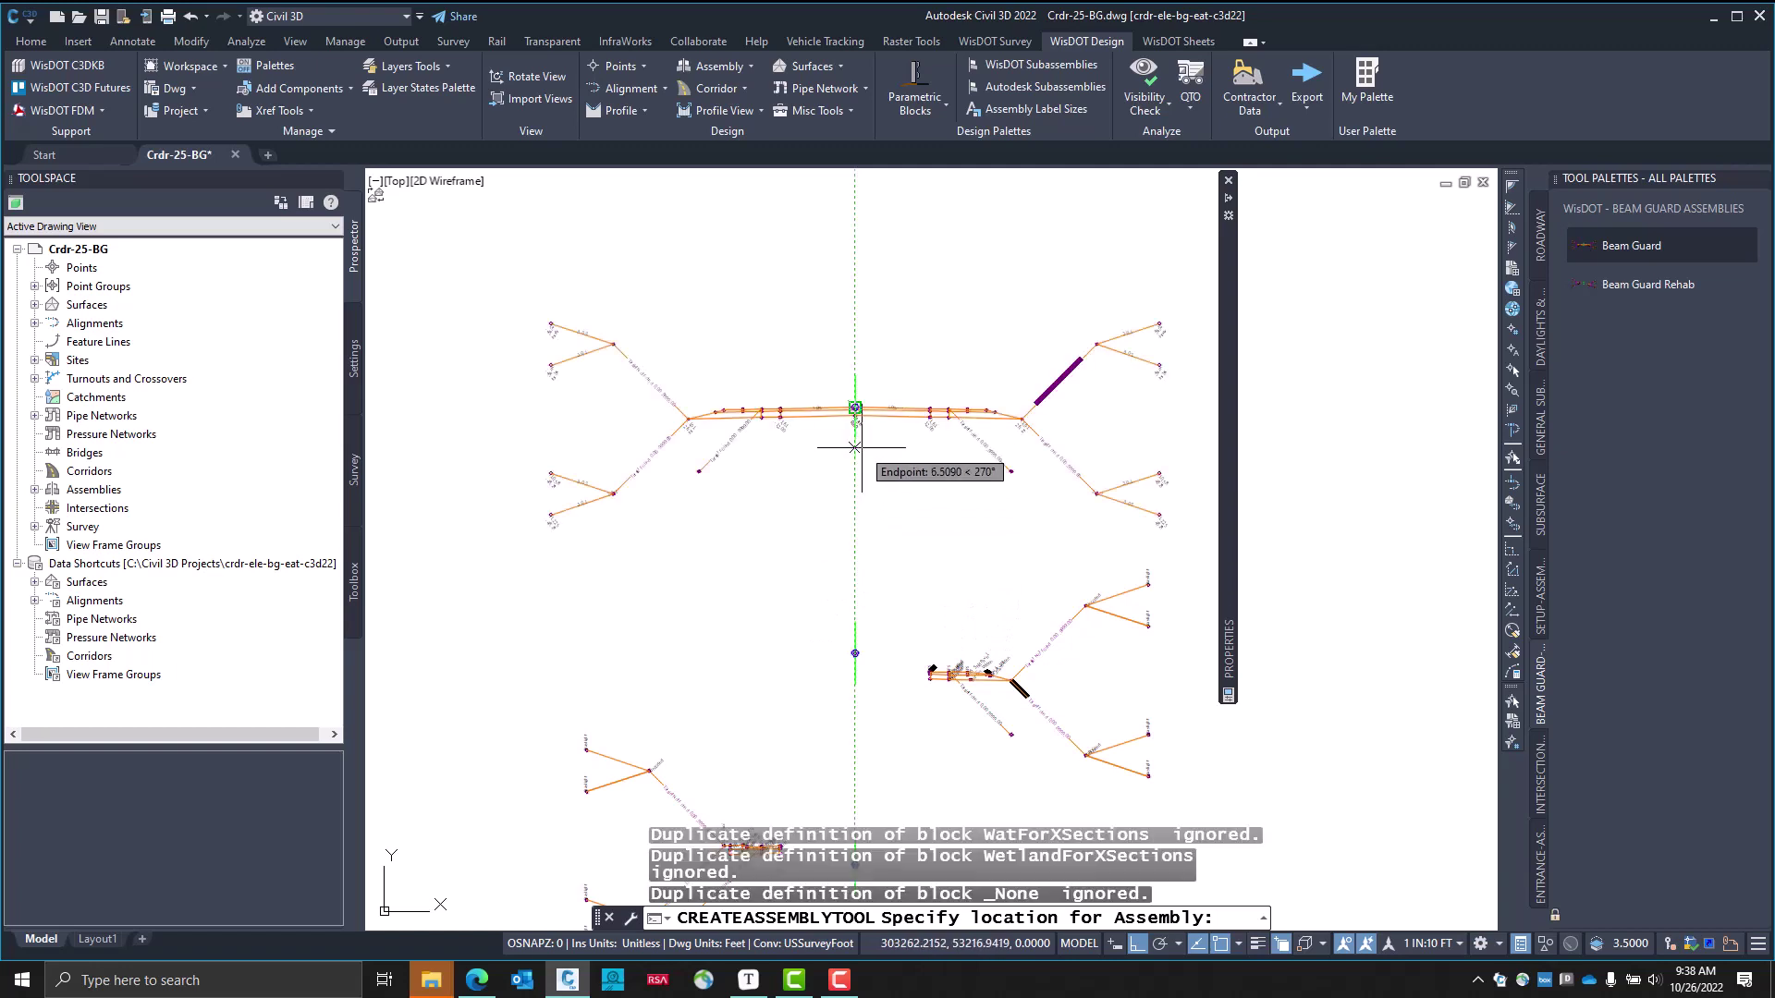
key(Escape)
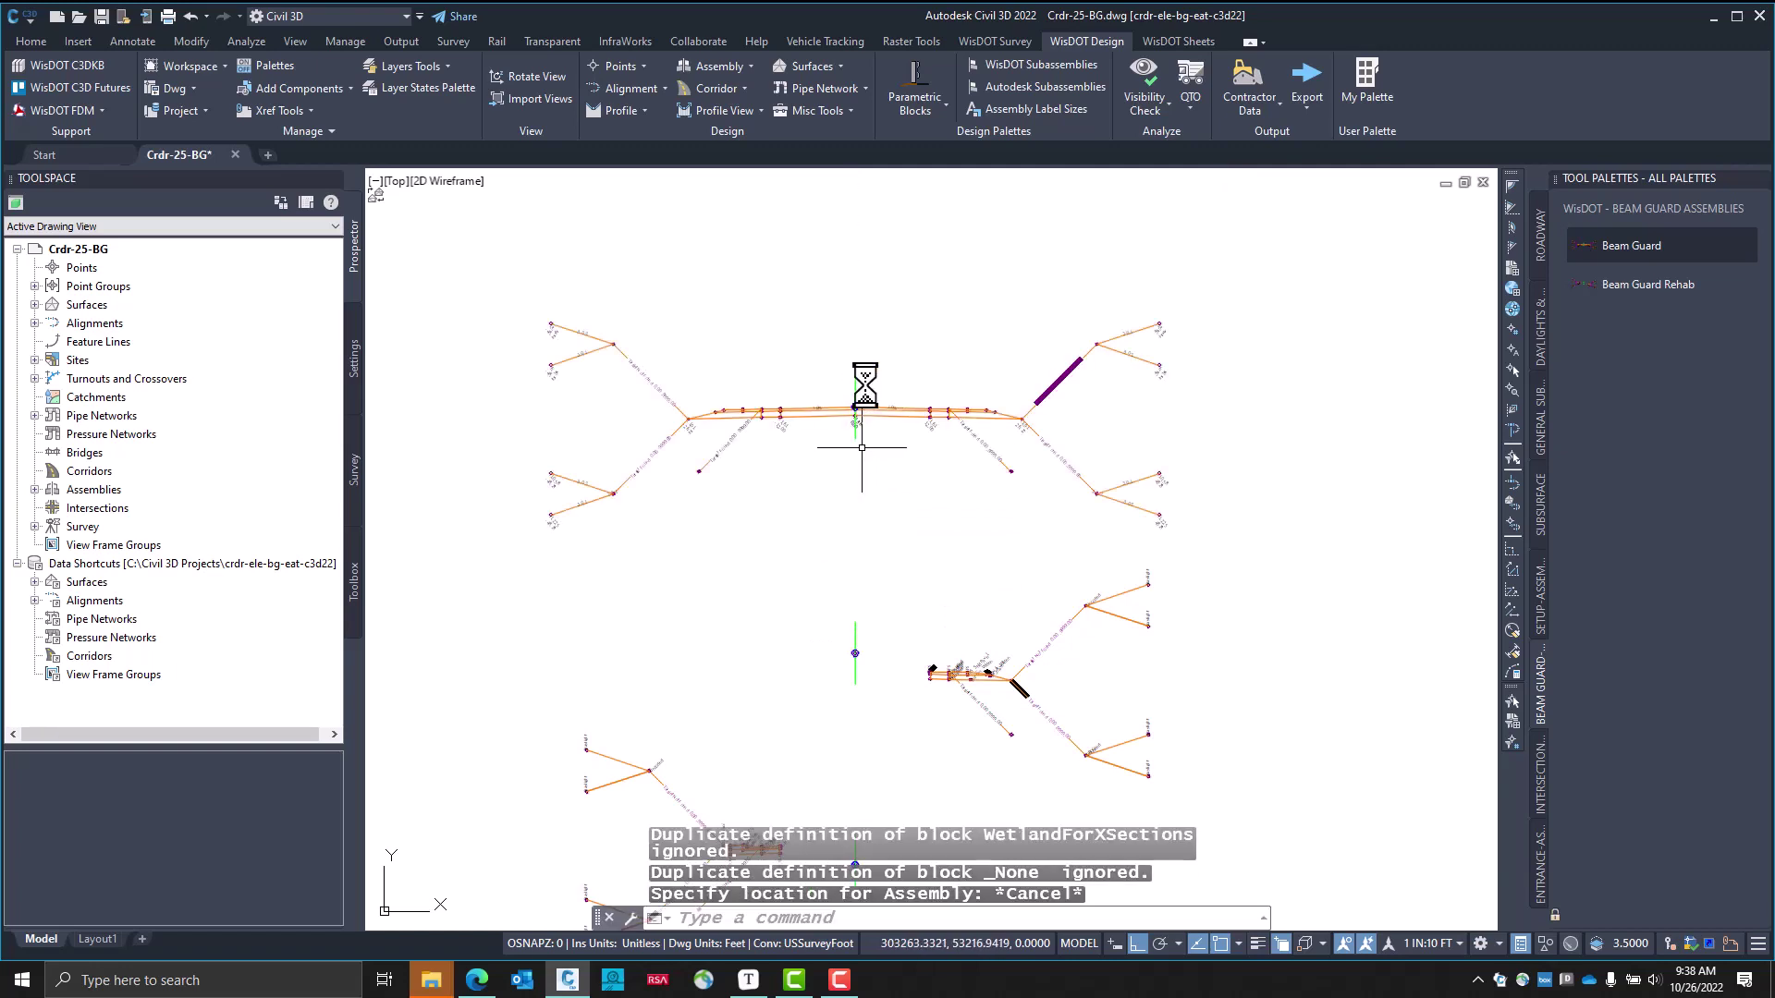
Rename the new Beam Guard assembly as 25-BG-Recnstrct
click(856, 384)
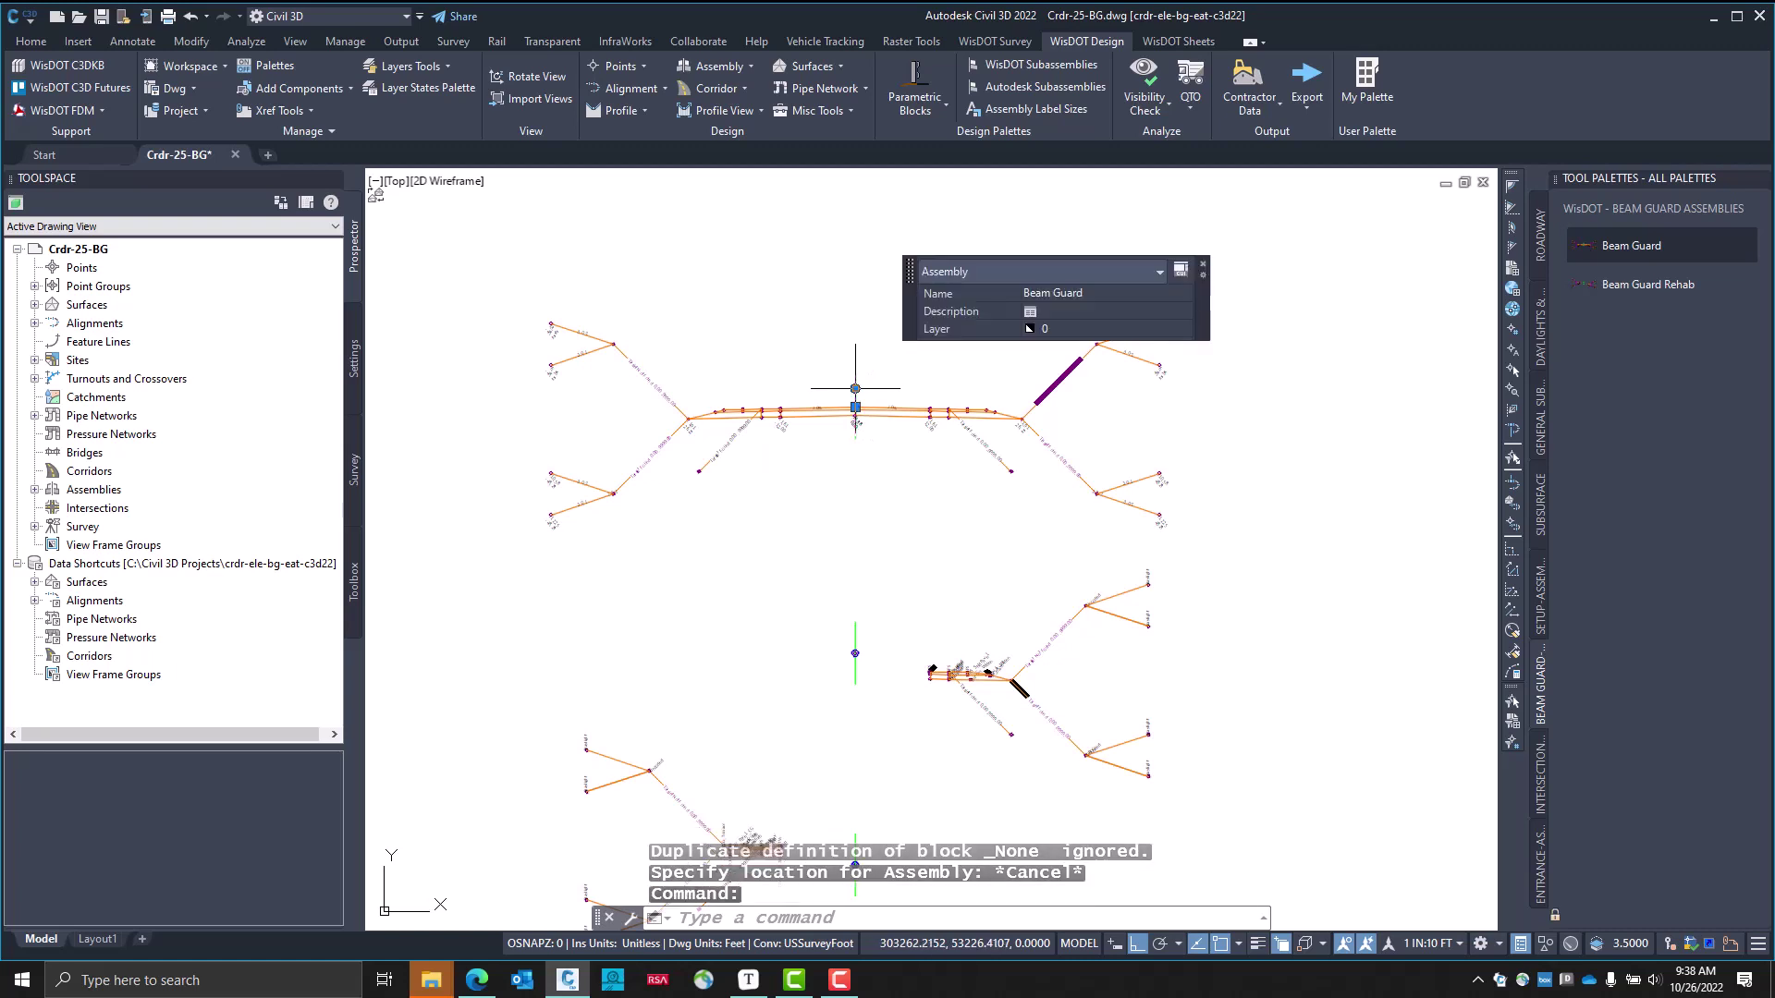
click(1055, 296)
text(25-BG Recnstrct)
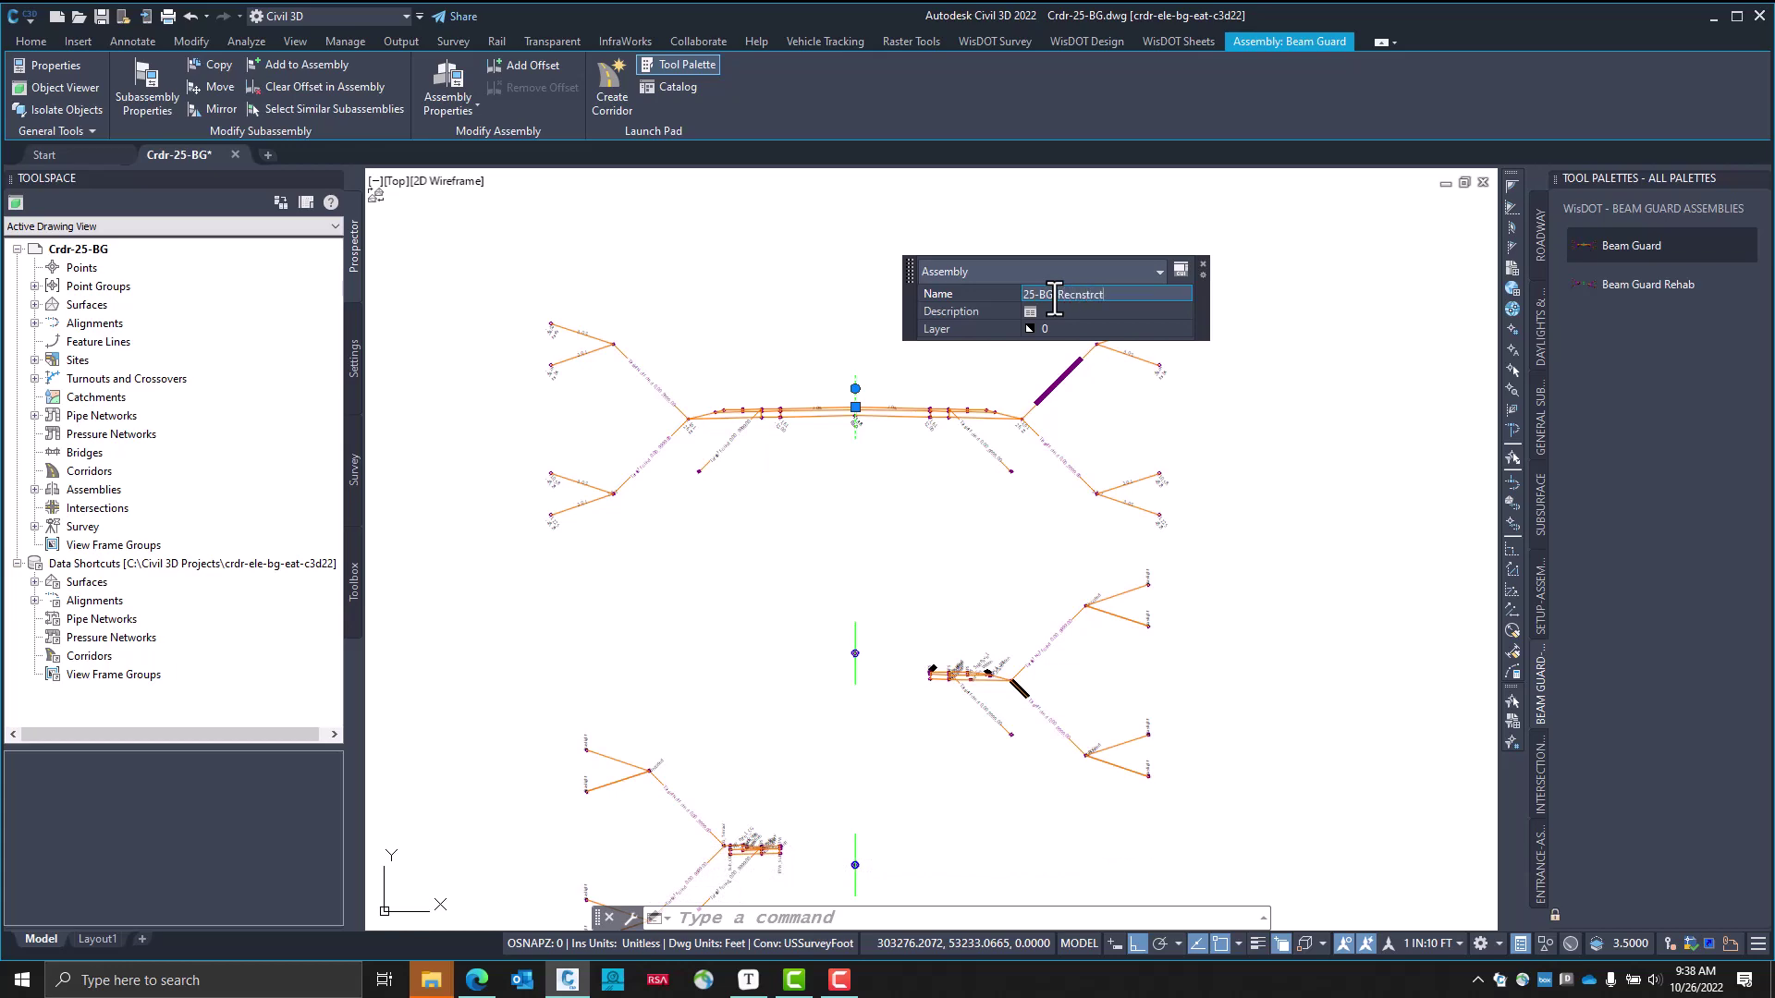
key(Return)
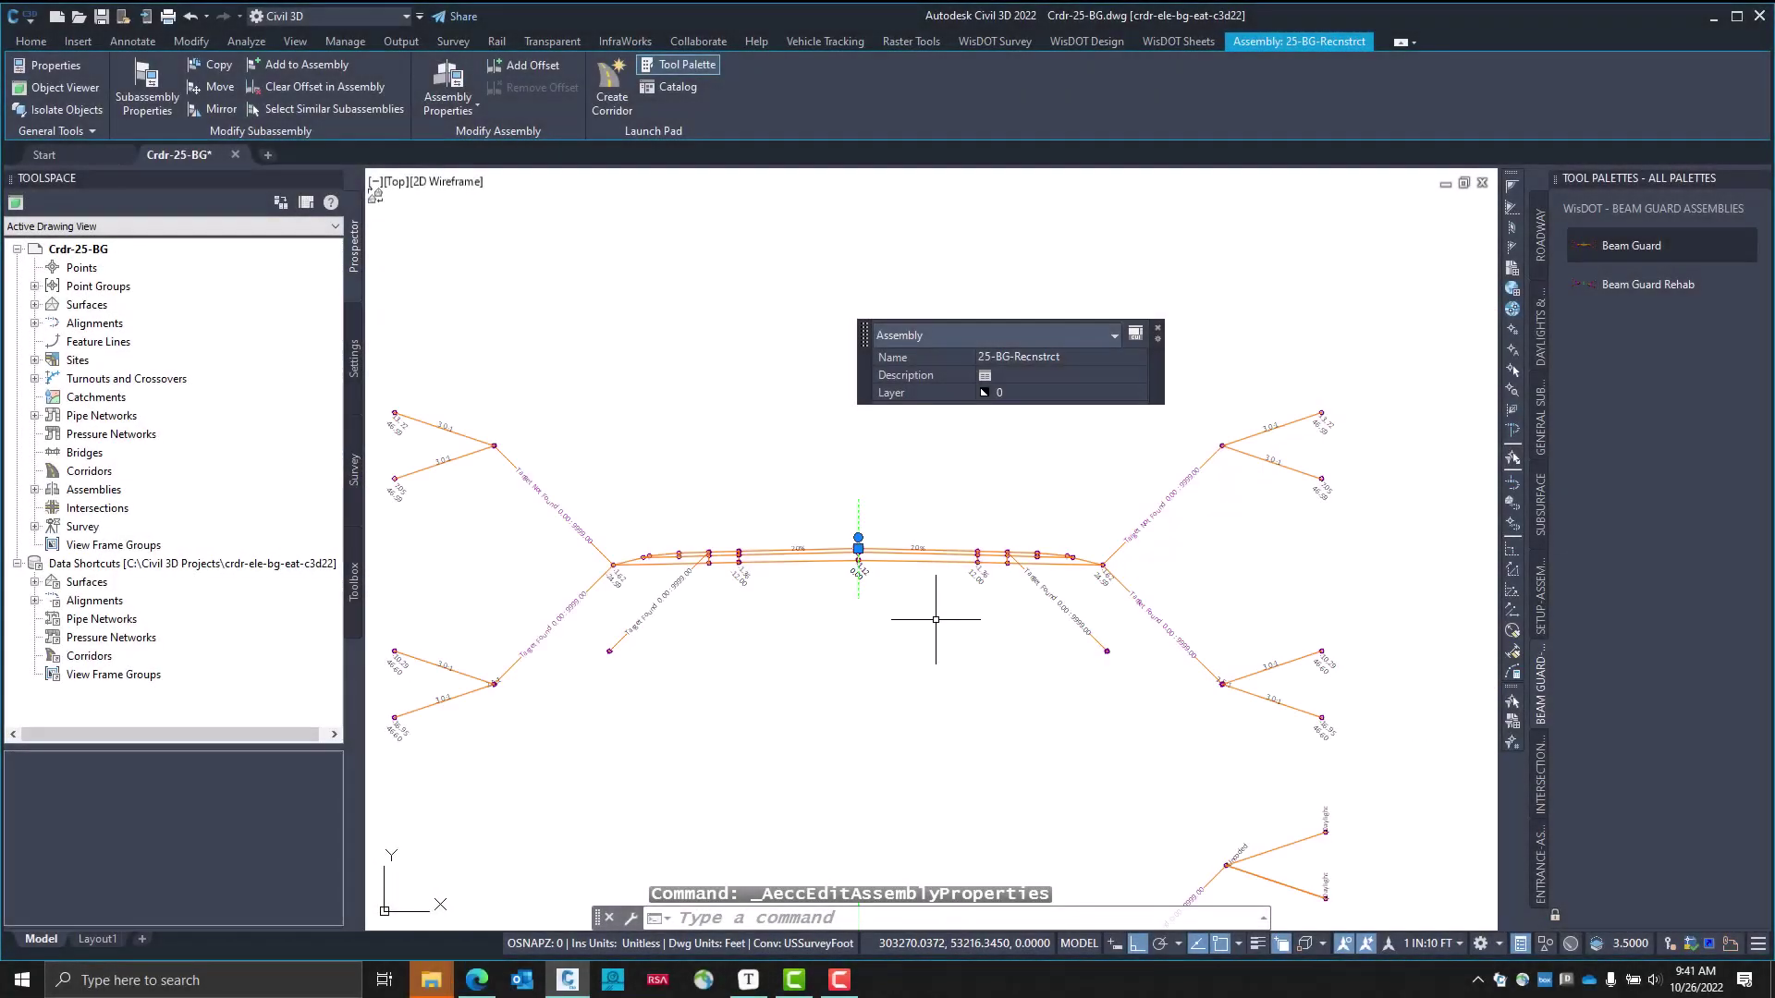
Deselect the 25-BG-Recnstrct assembly and save the drawing
scroll(839, 661, down, 4)
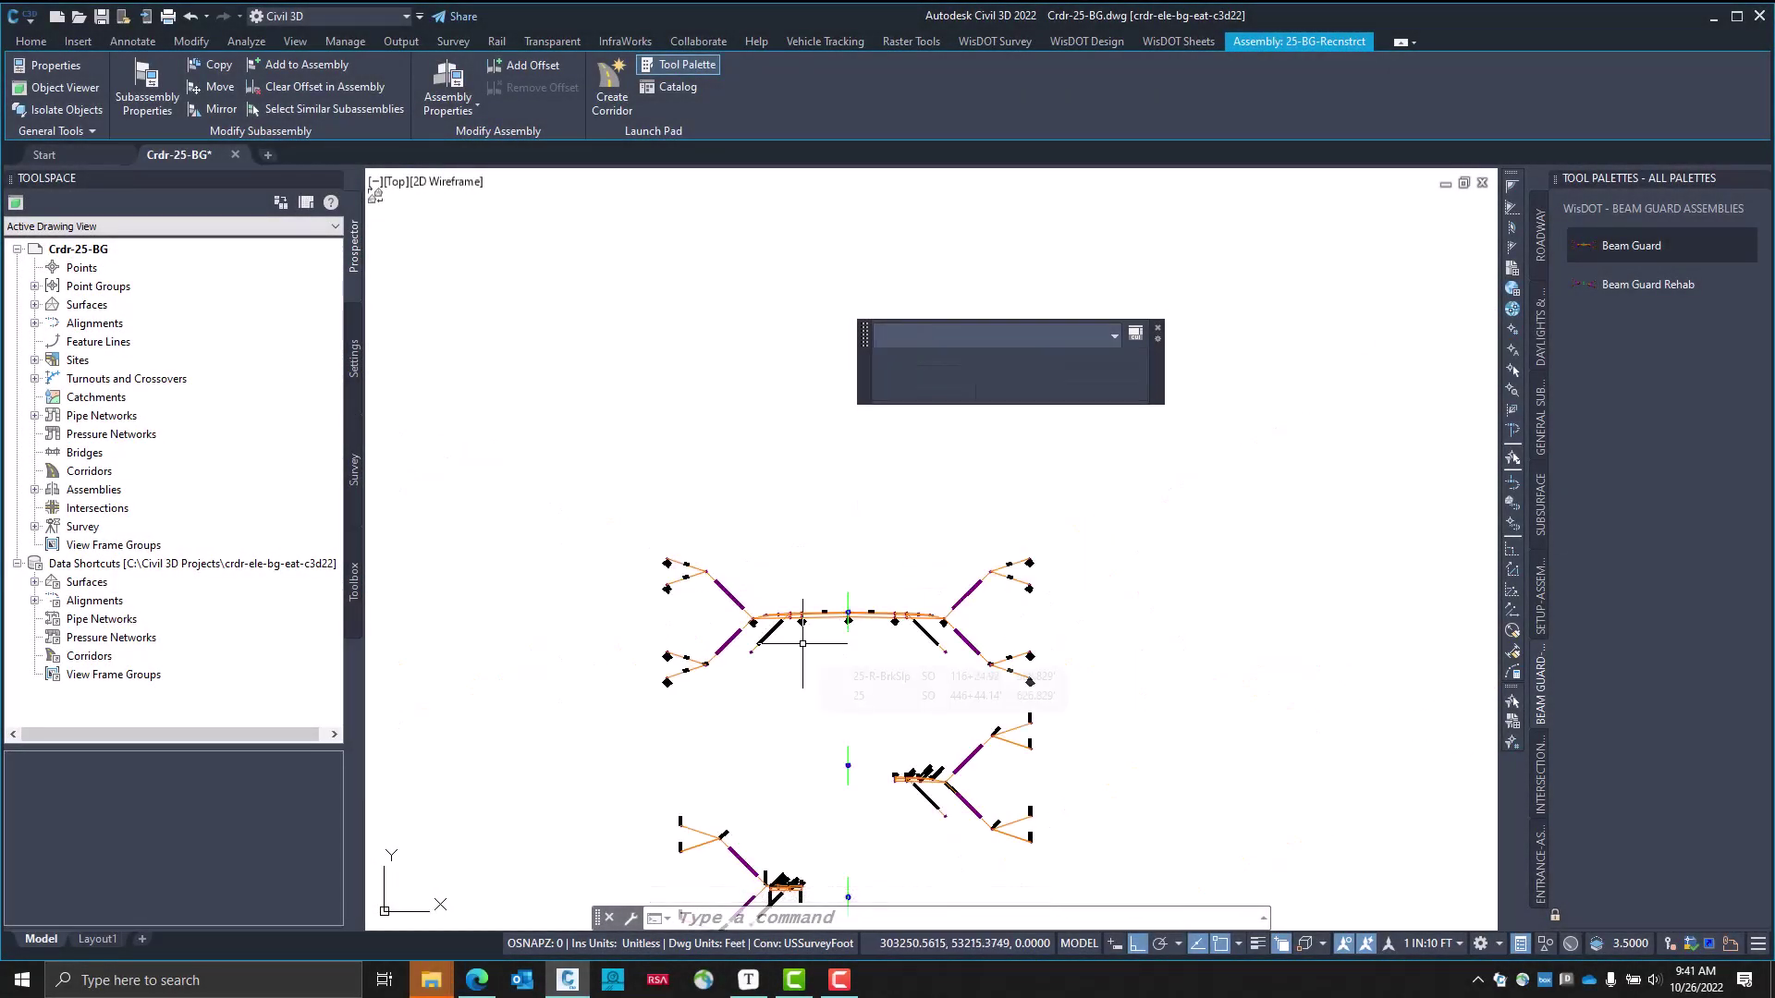
key(Escape)
click(98, 18)
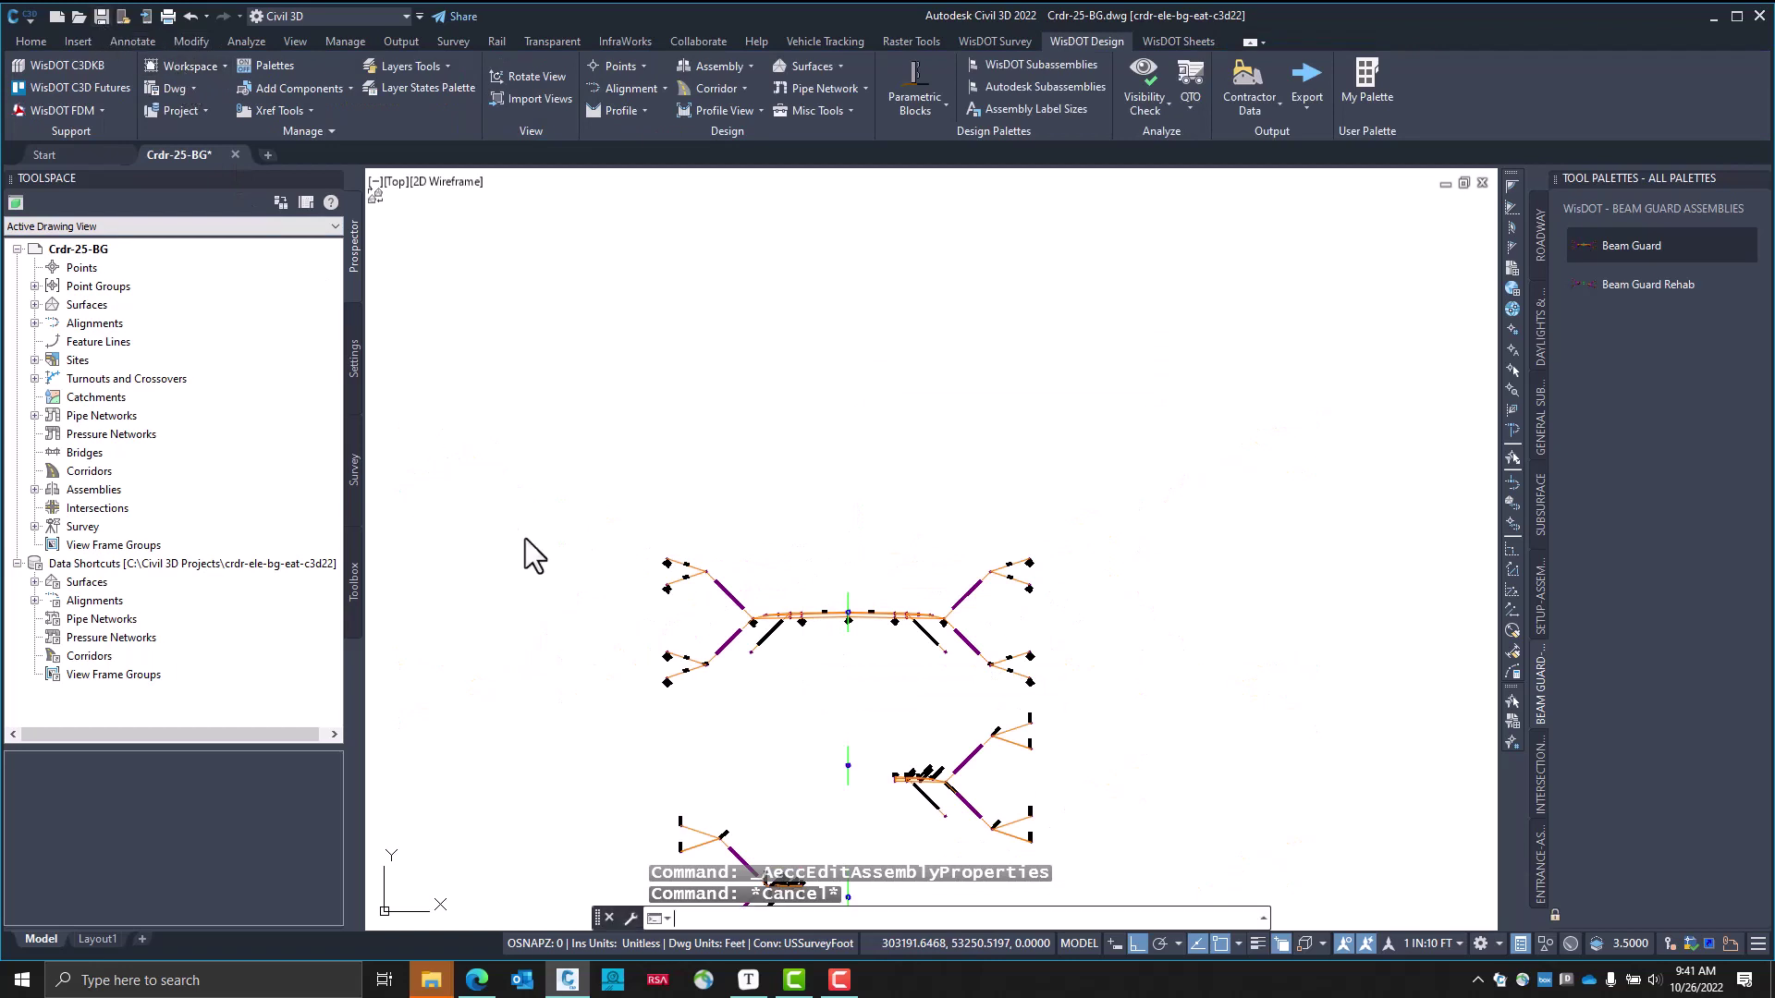
Frame the beam guard assemblies and save the current display as a named view called Top-Assemblies
middle_click(1038, 515)
middle_click(1038, 515)
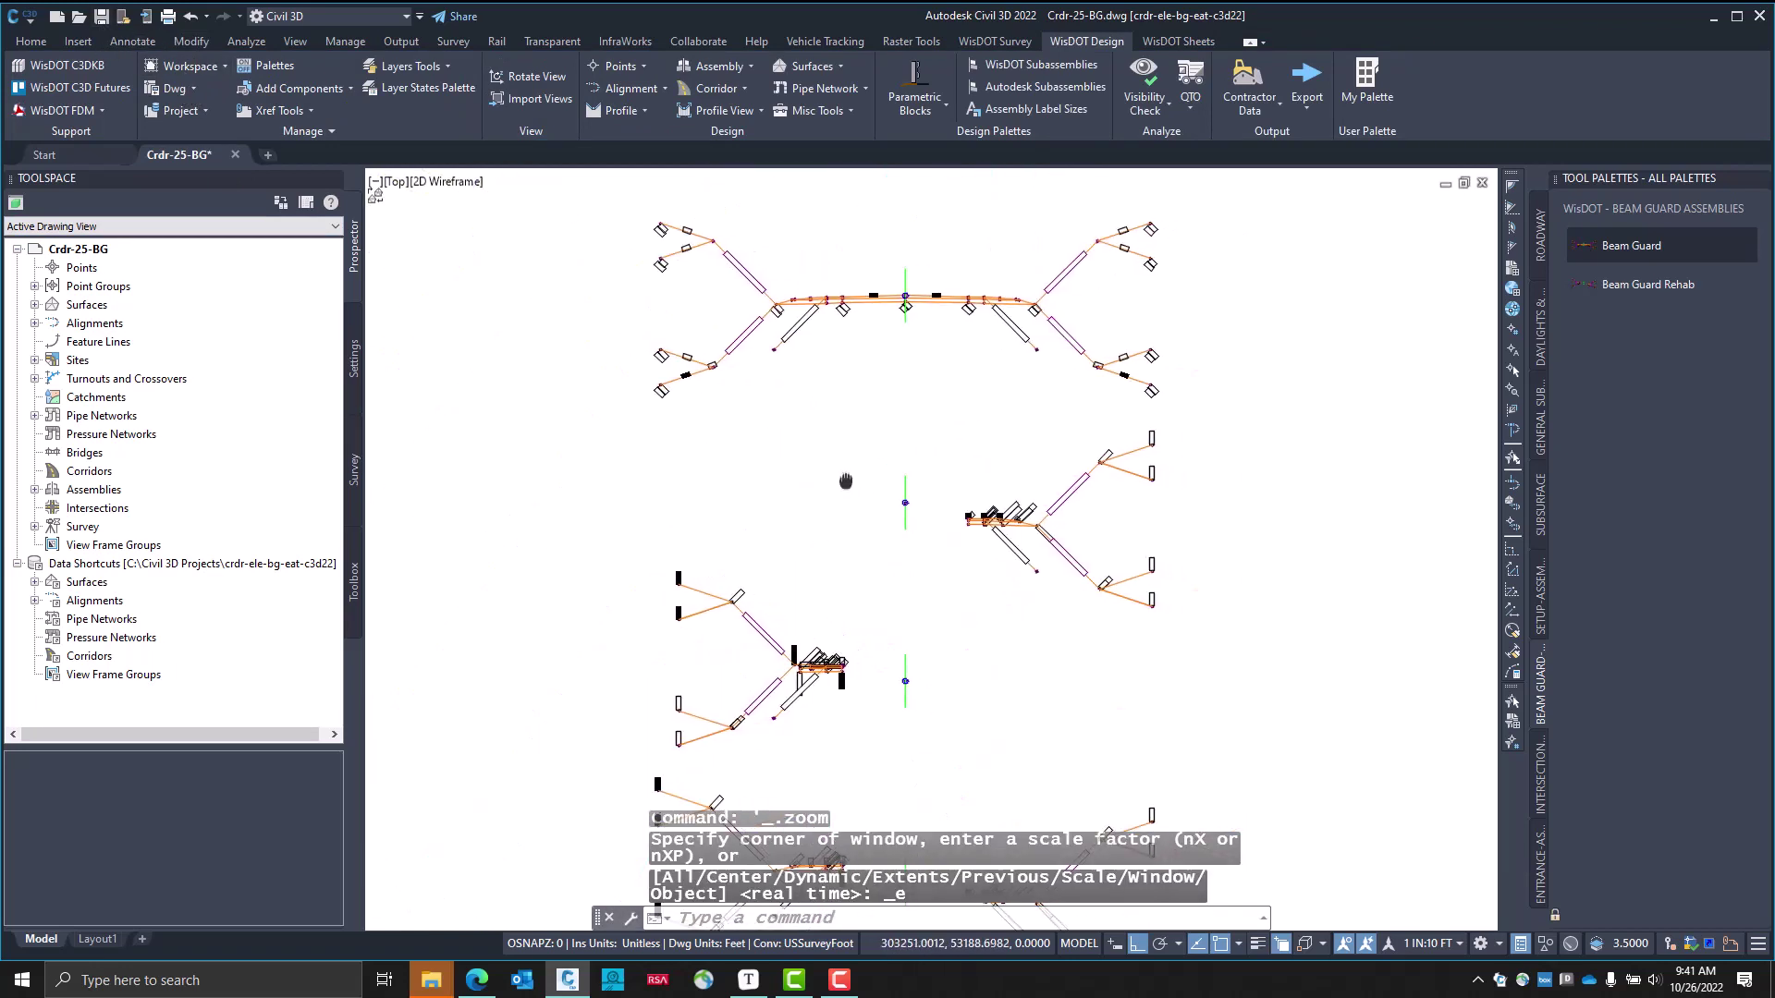
click(295, 41)
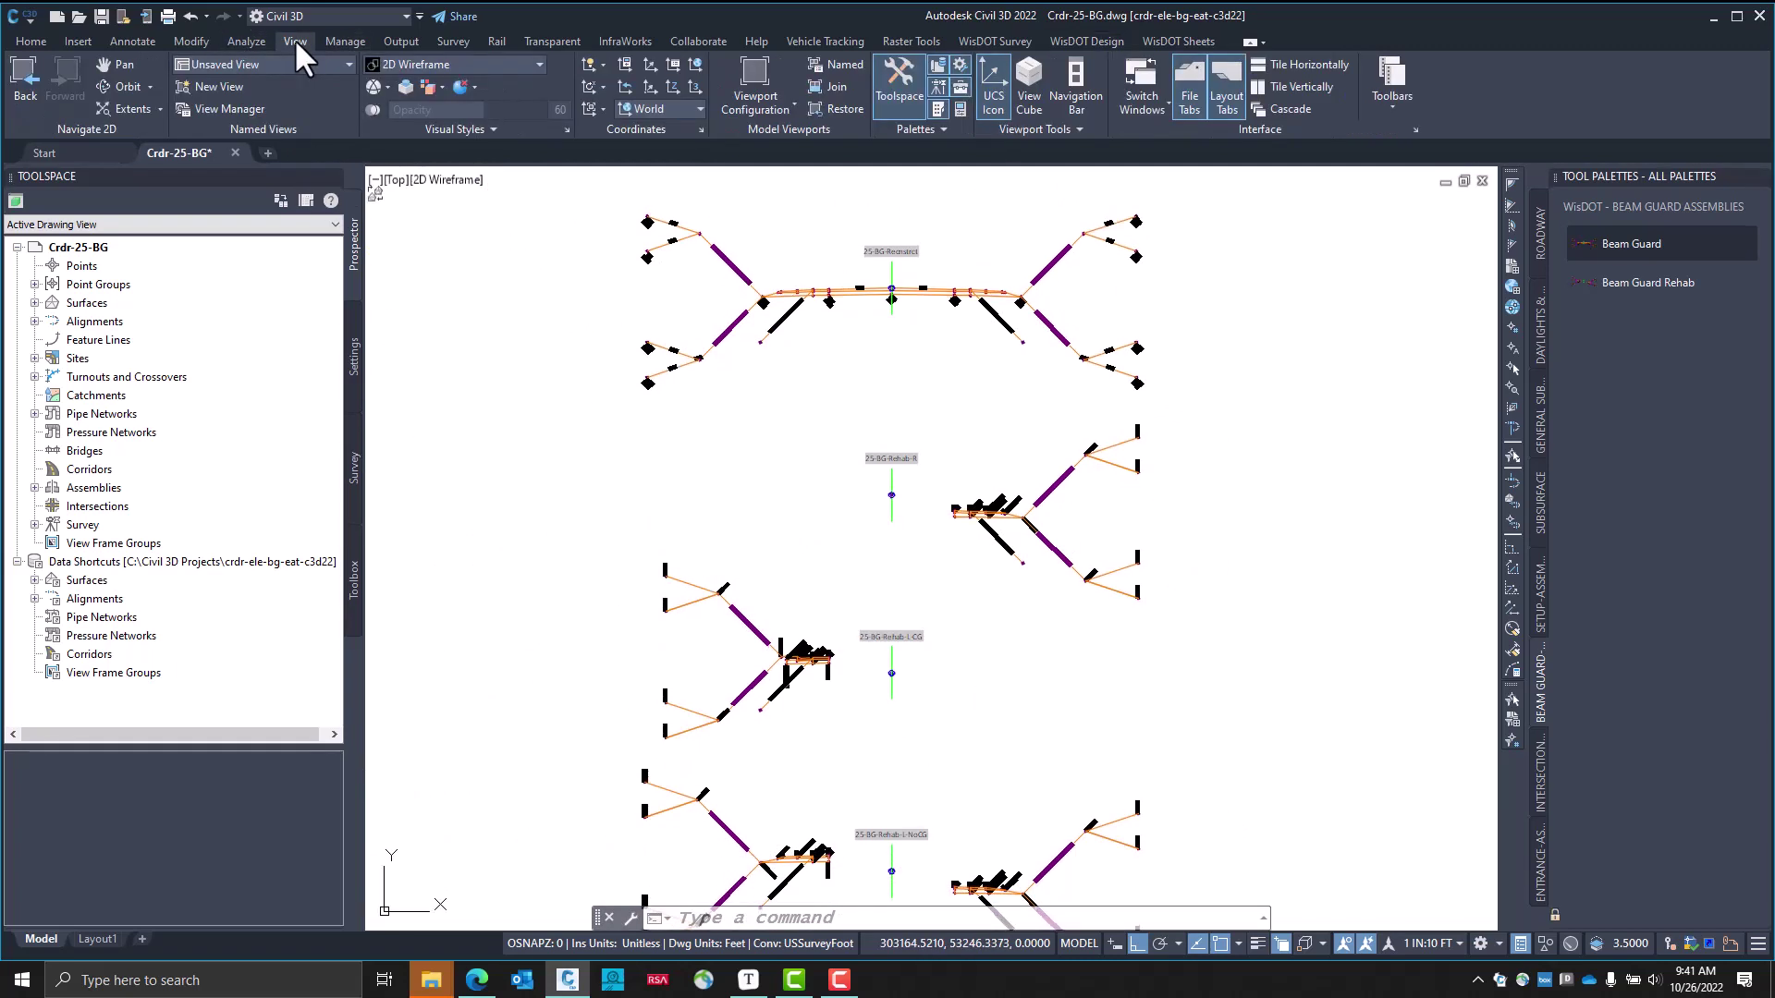
click(224, 91)
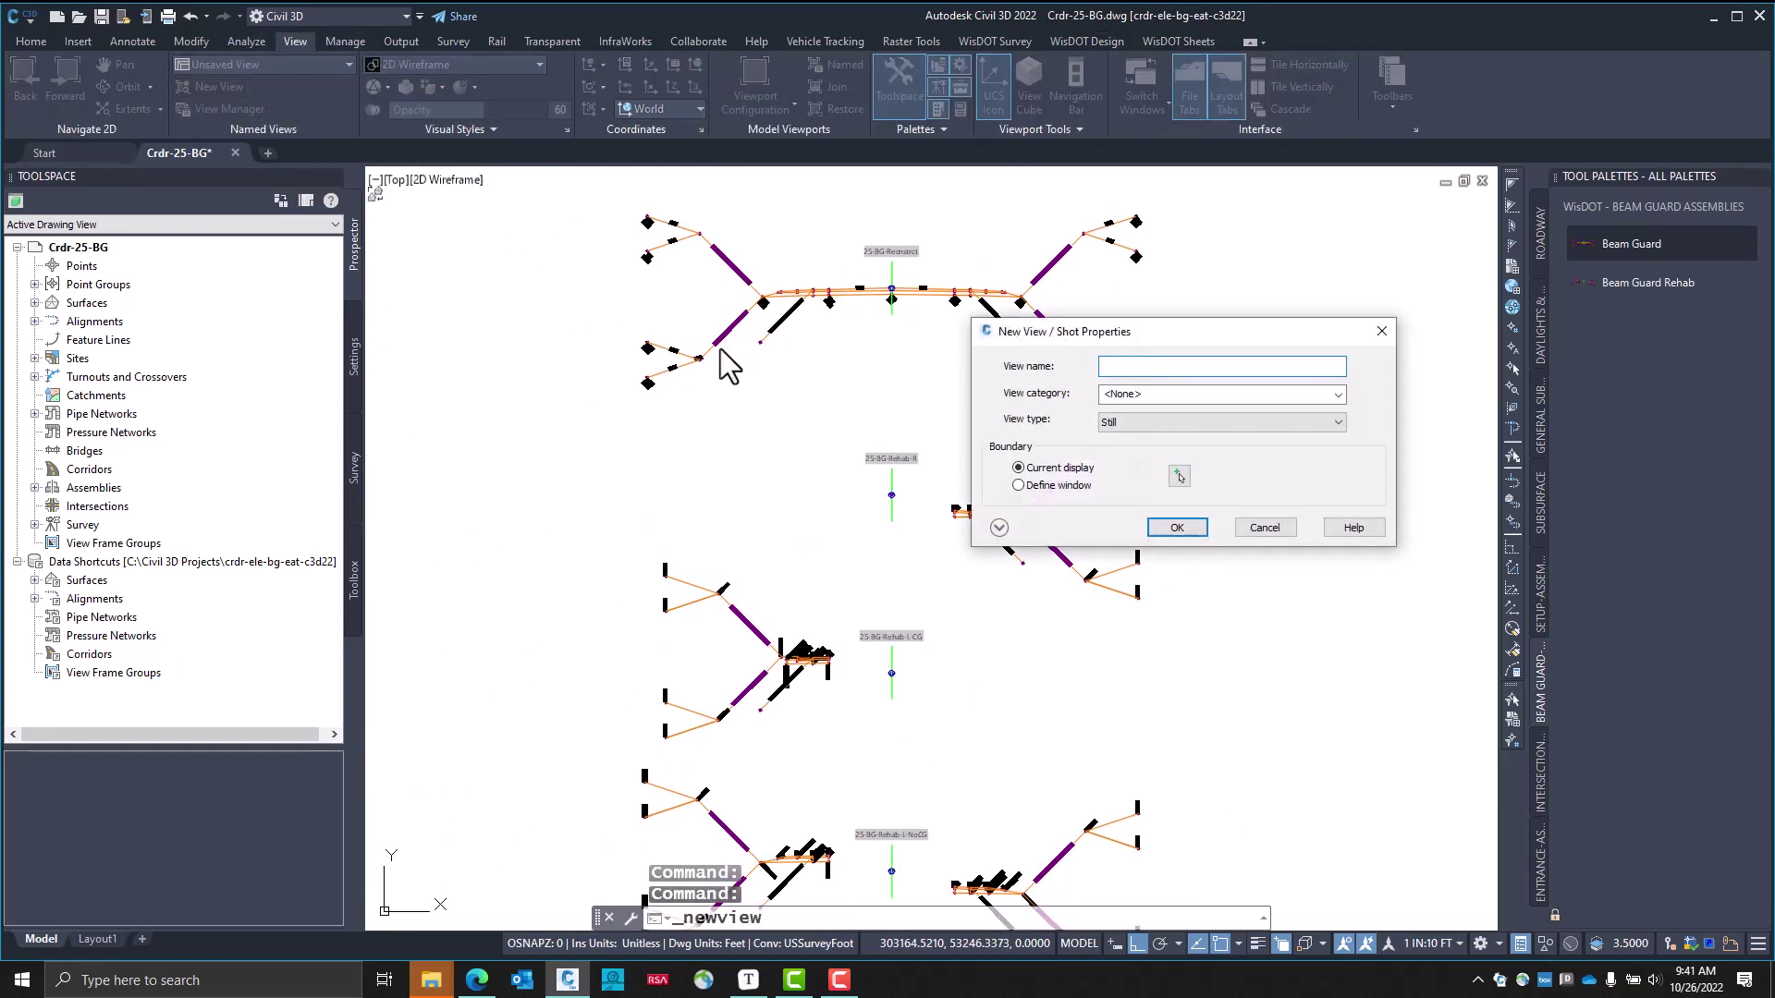
text(Top-Assemblies)
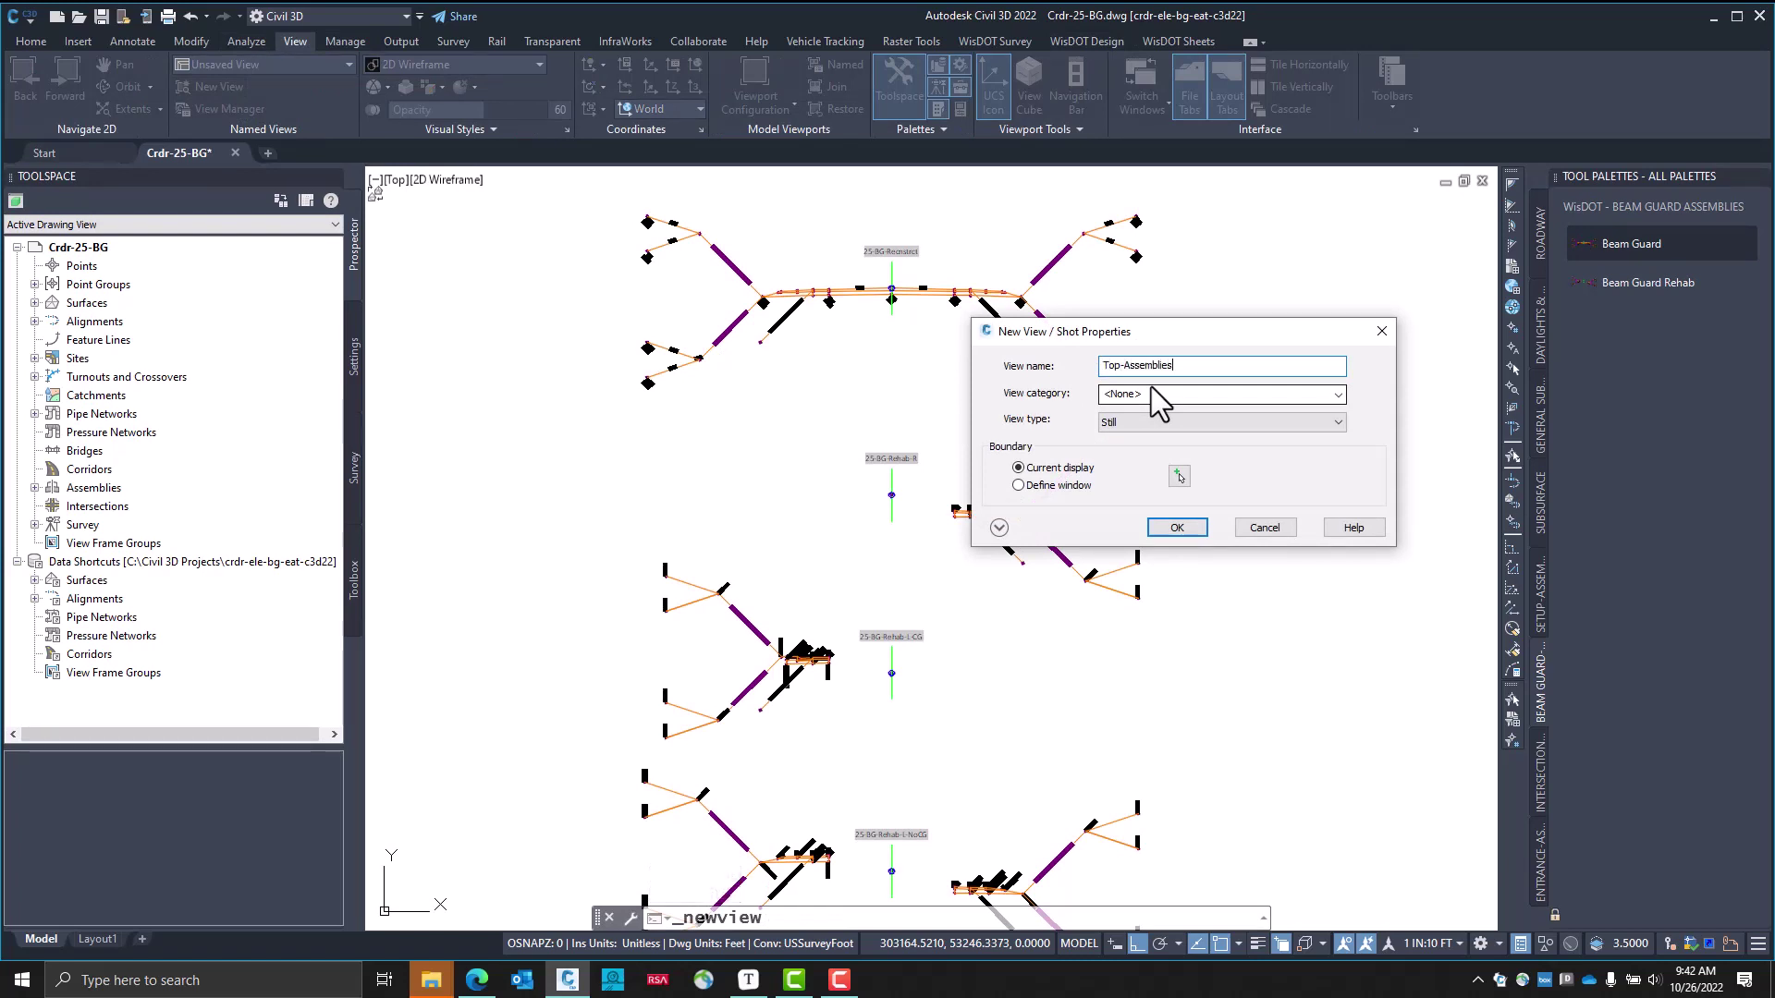
click(998, 528)
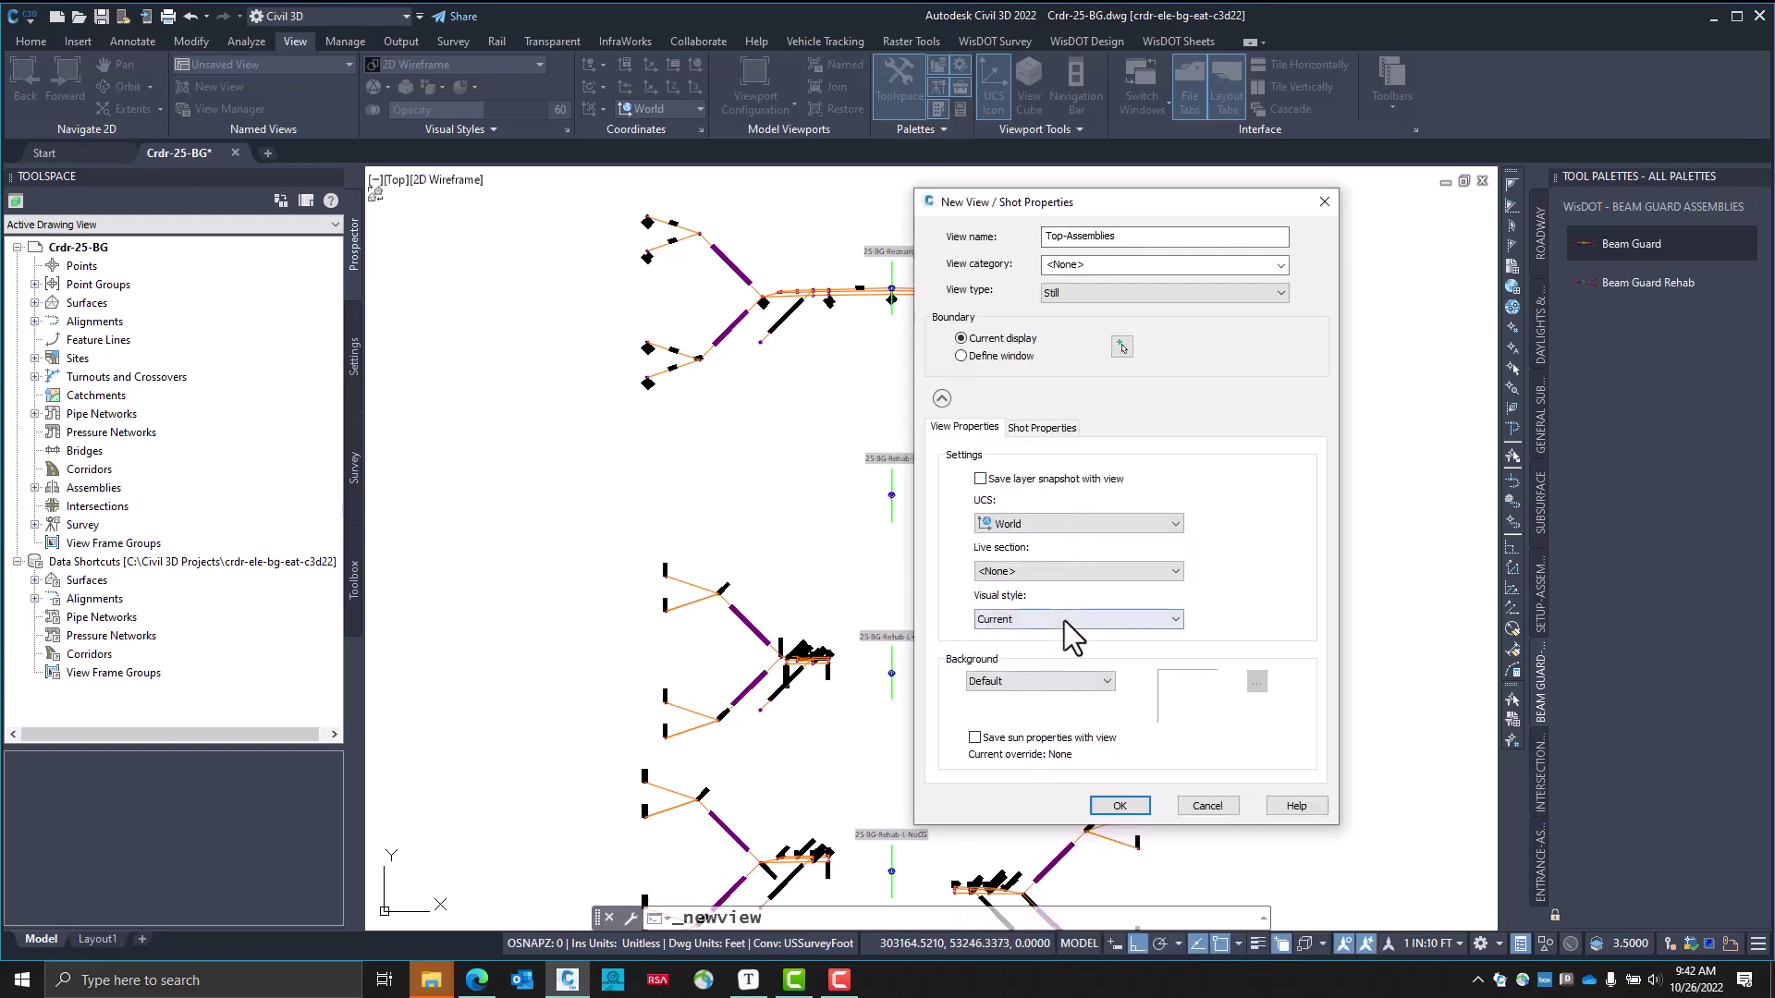
click(1115, 812)
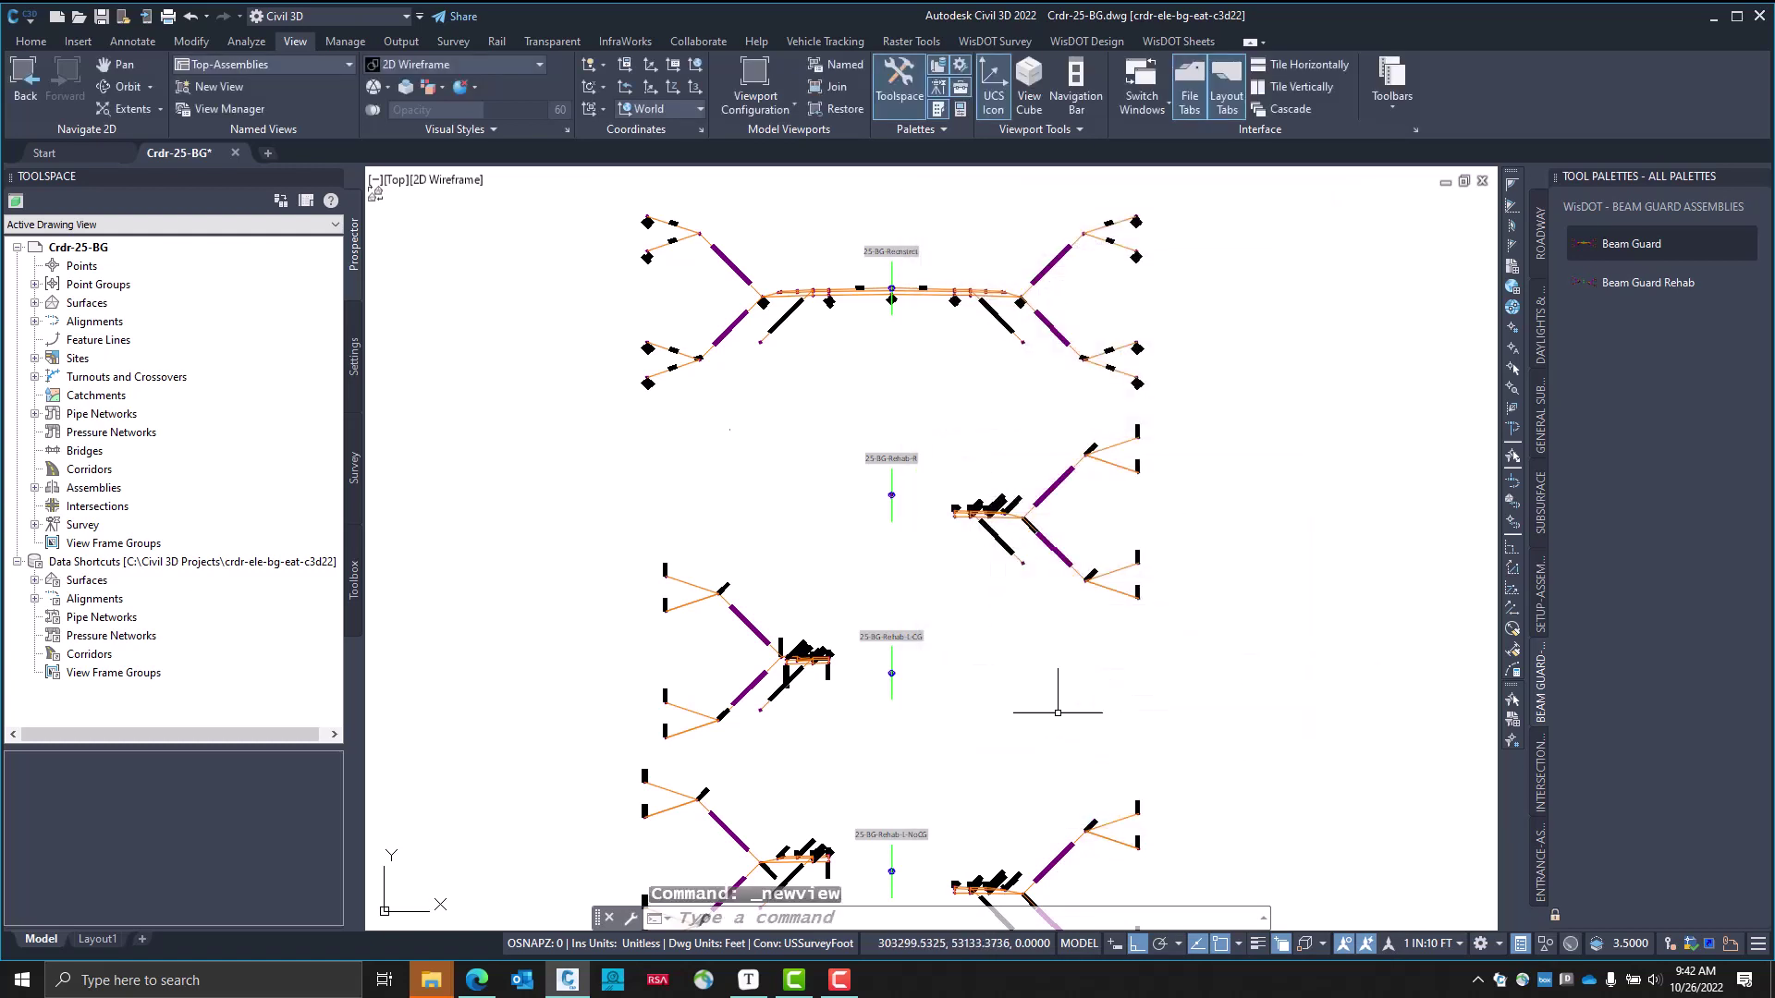
Check the custom model views available for the viewport, and leave the current view active
click(395, 180)
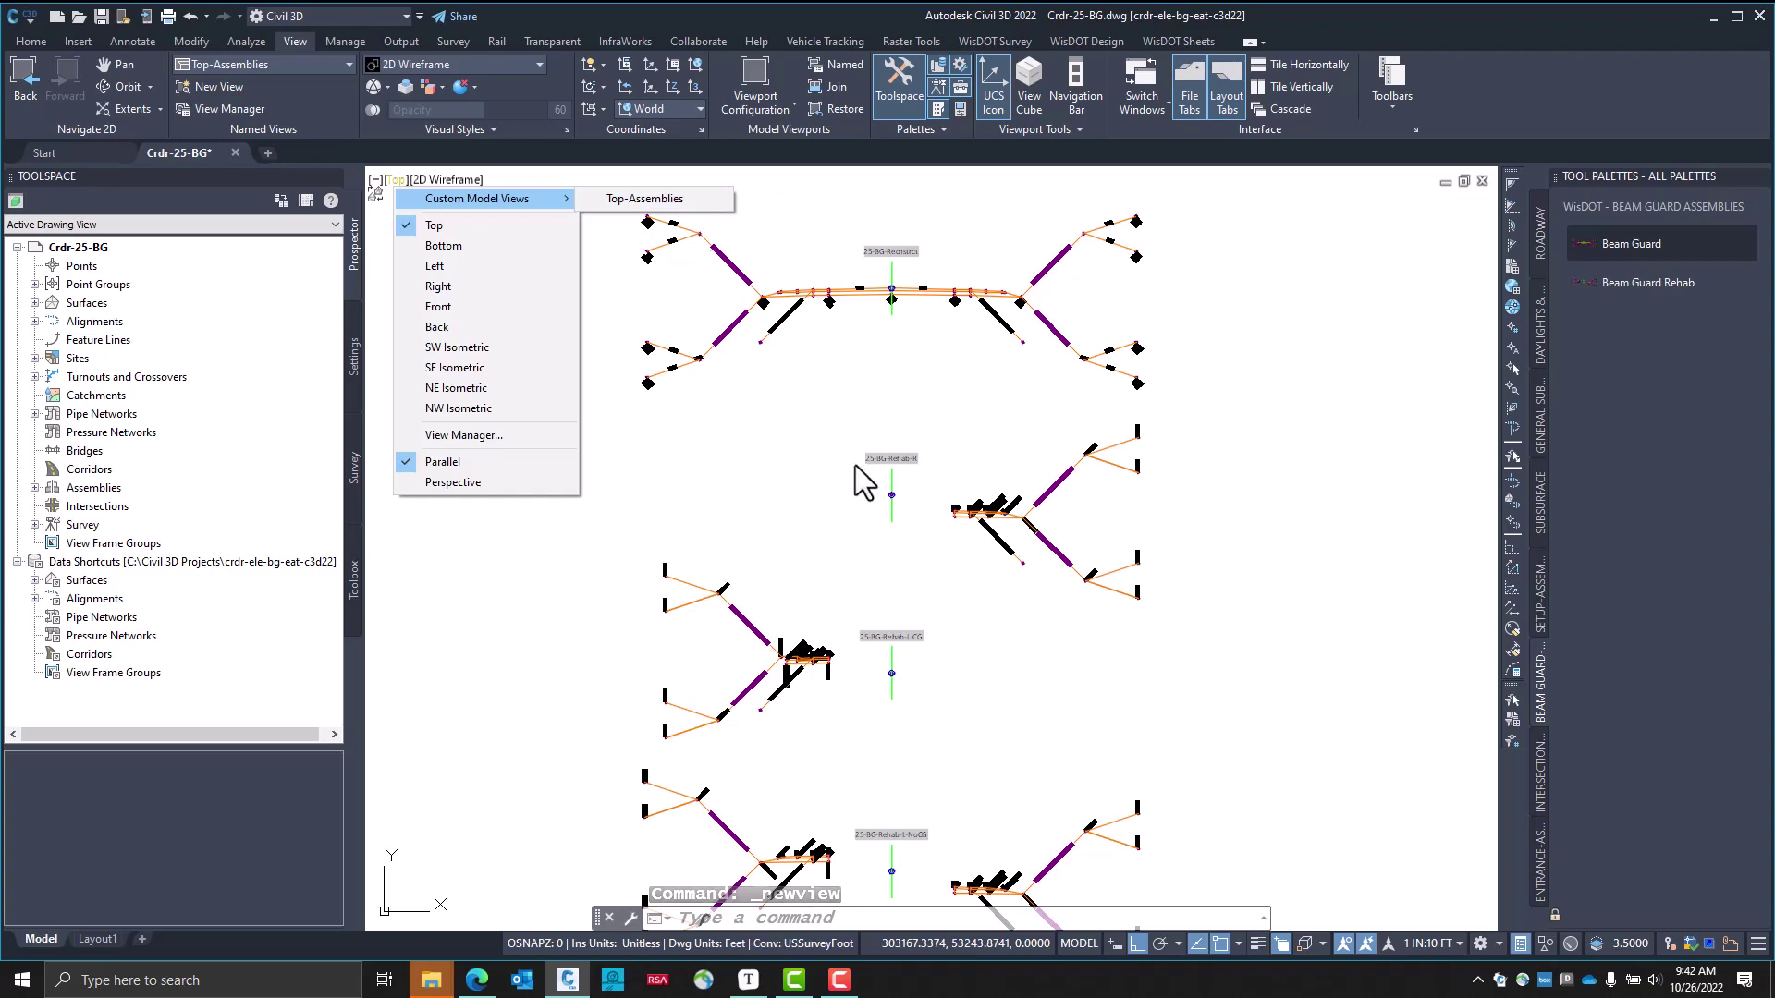
click(799, 443)
key(Escape)
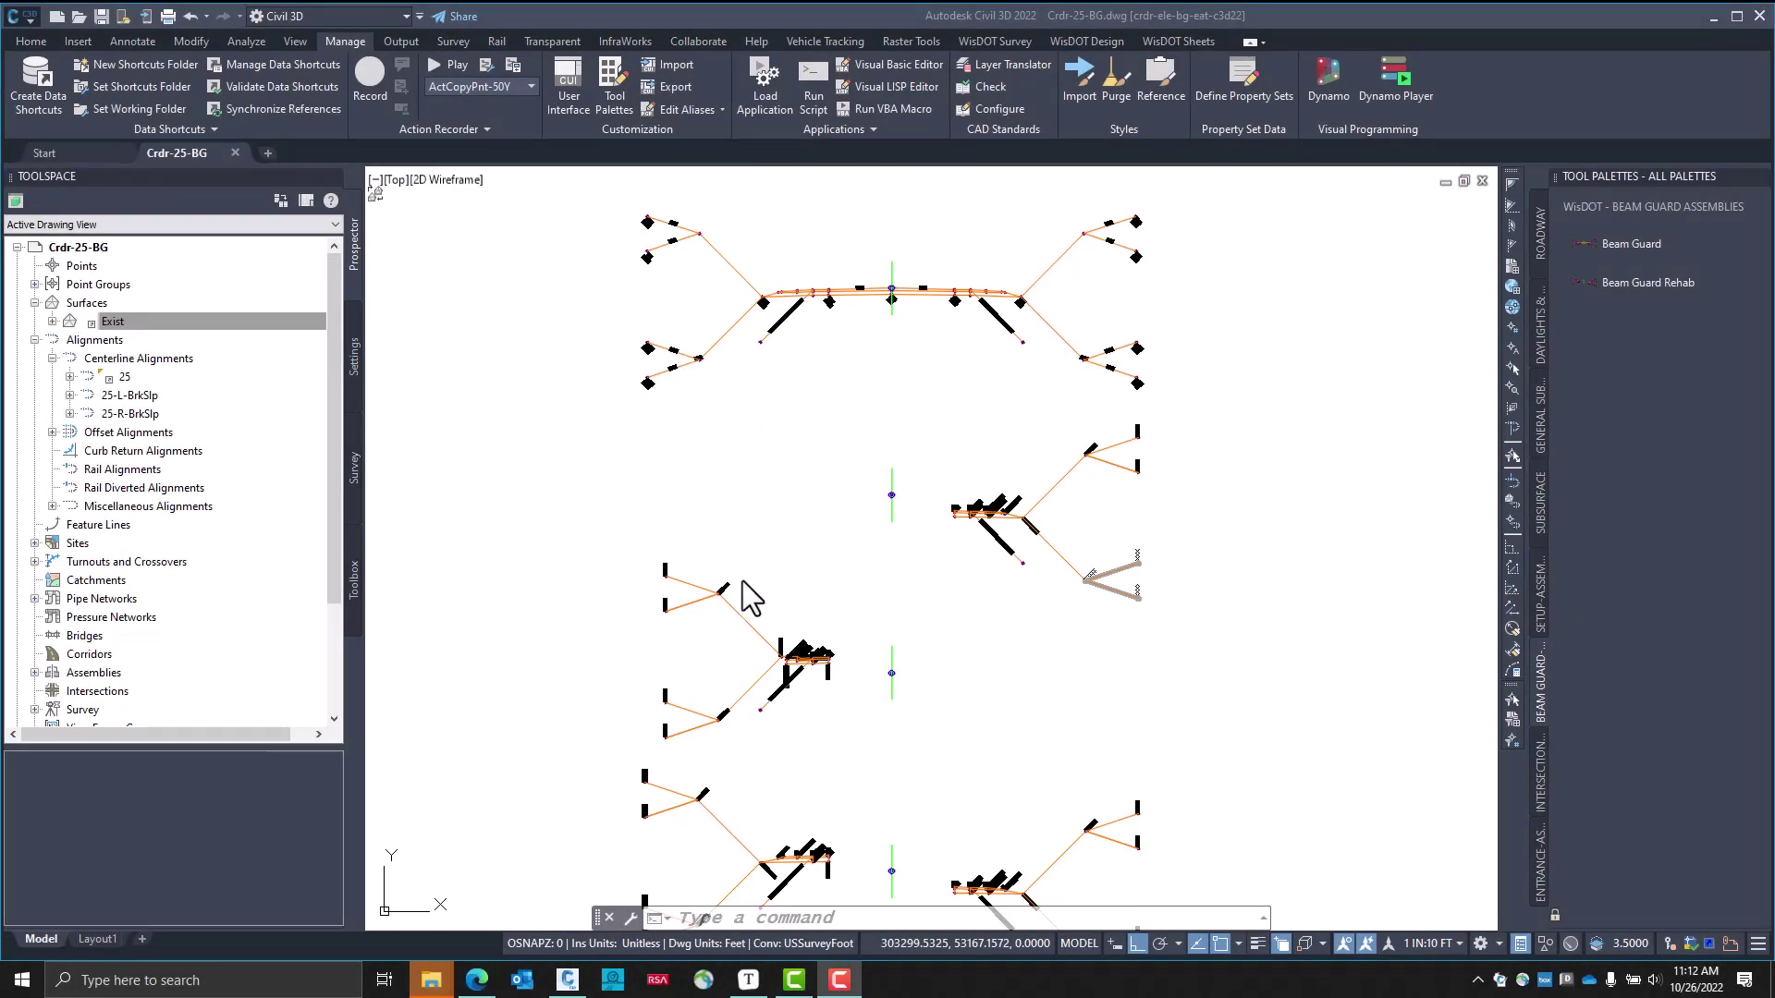
Delete all the right-side subassemblies, including both daylights, from the lowest beam guard assembly
scroll(904, 704, down, 4)
scroll(917, 717, up, 1)
click(934, 721)
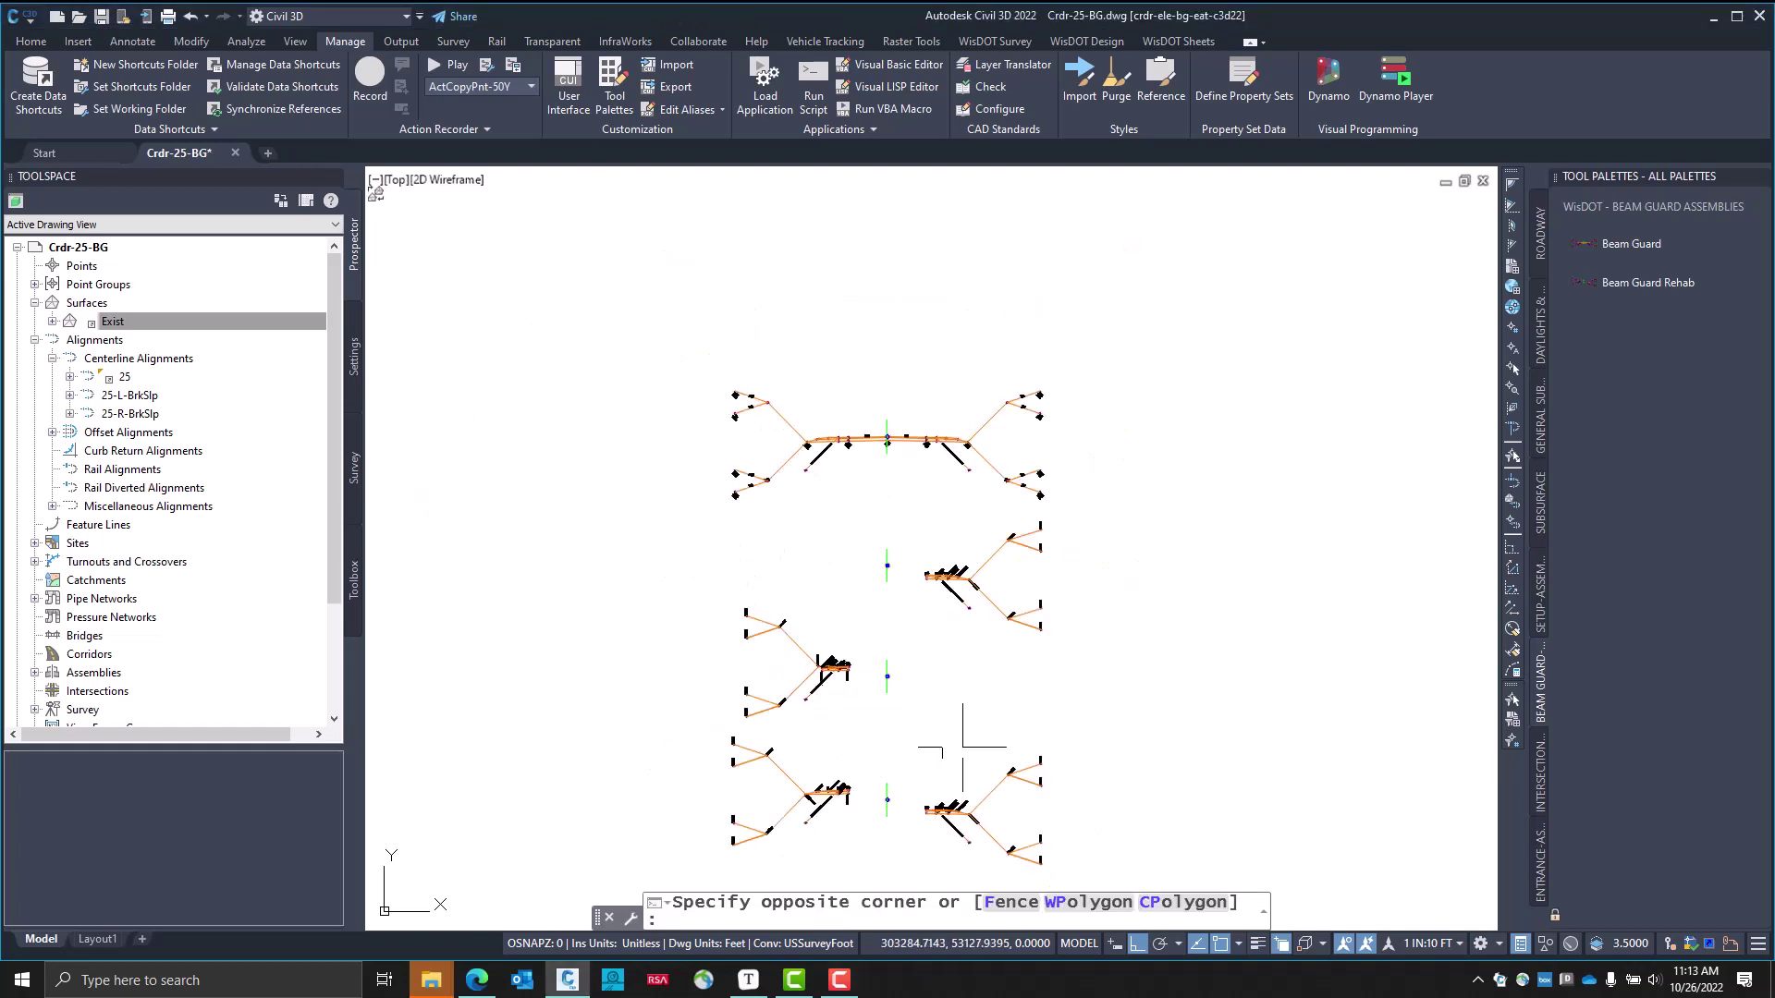
scroll(943, 684, up, 2)
middle_drag(938, 665, 938, 659)
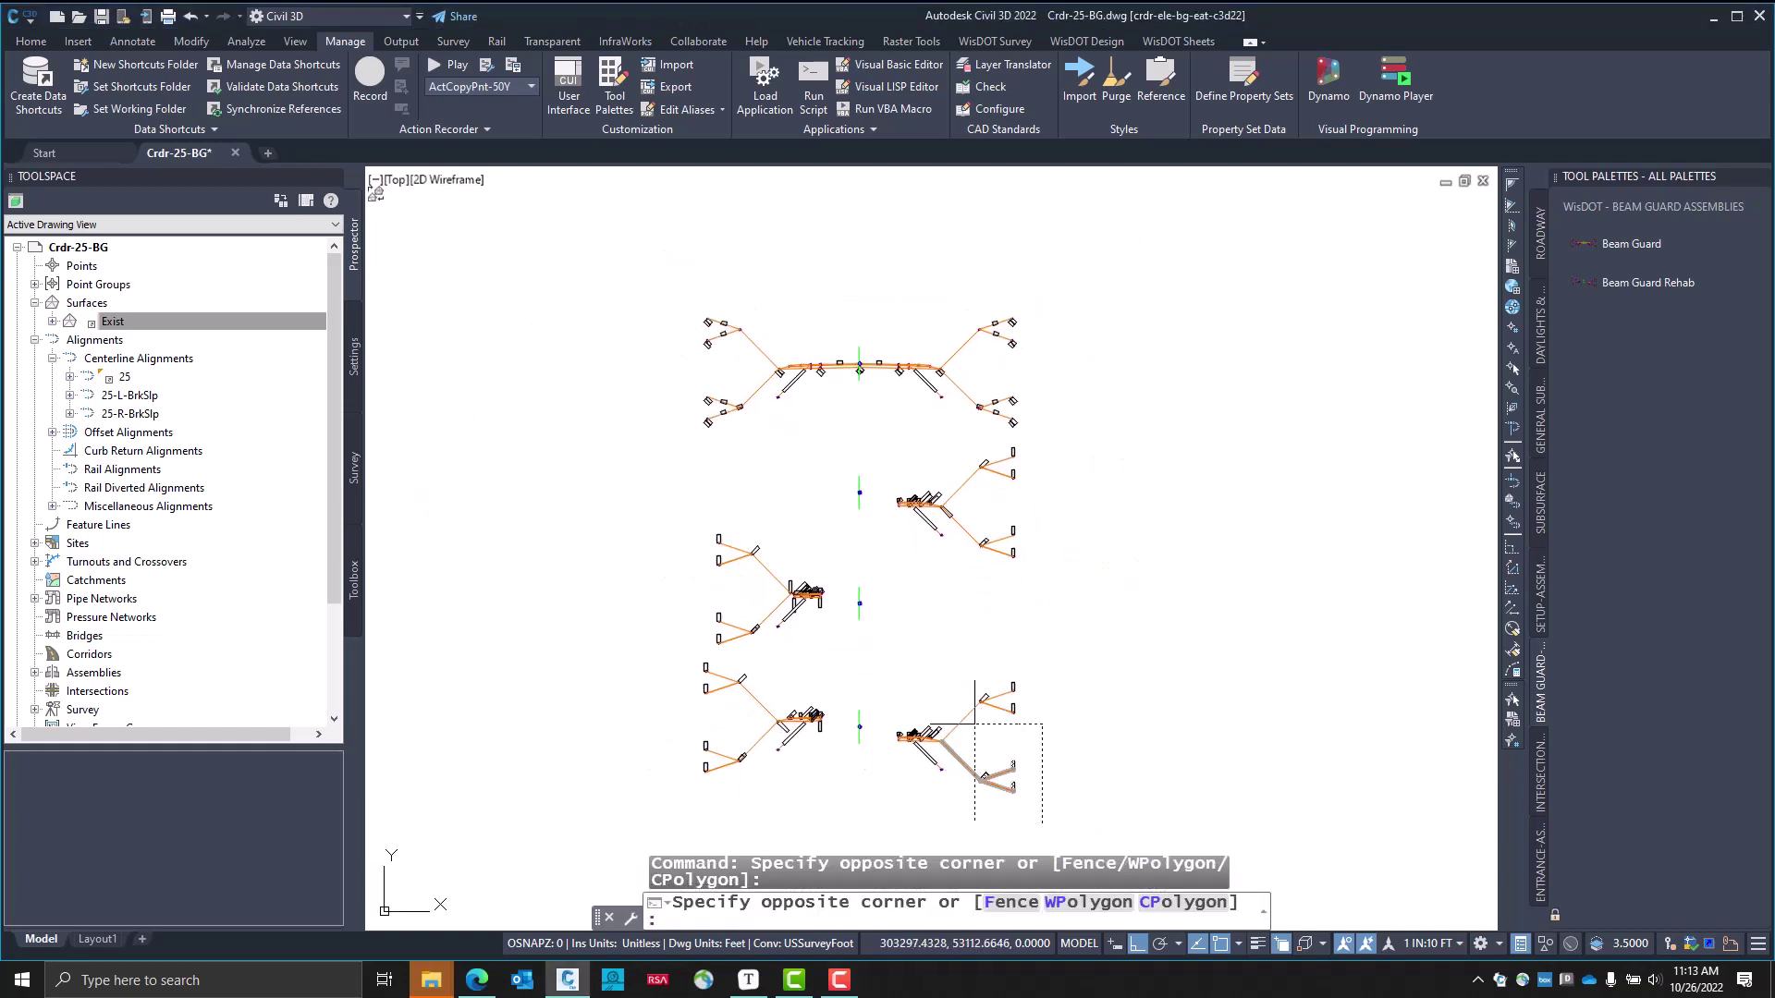
click(883, 658)
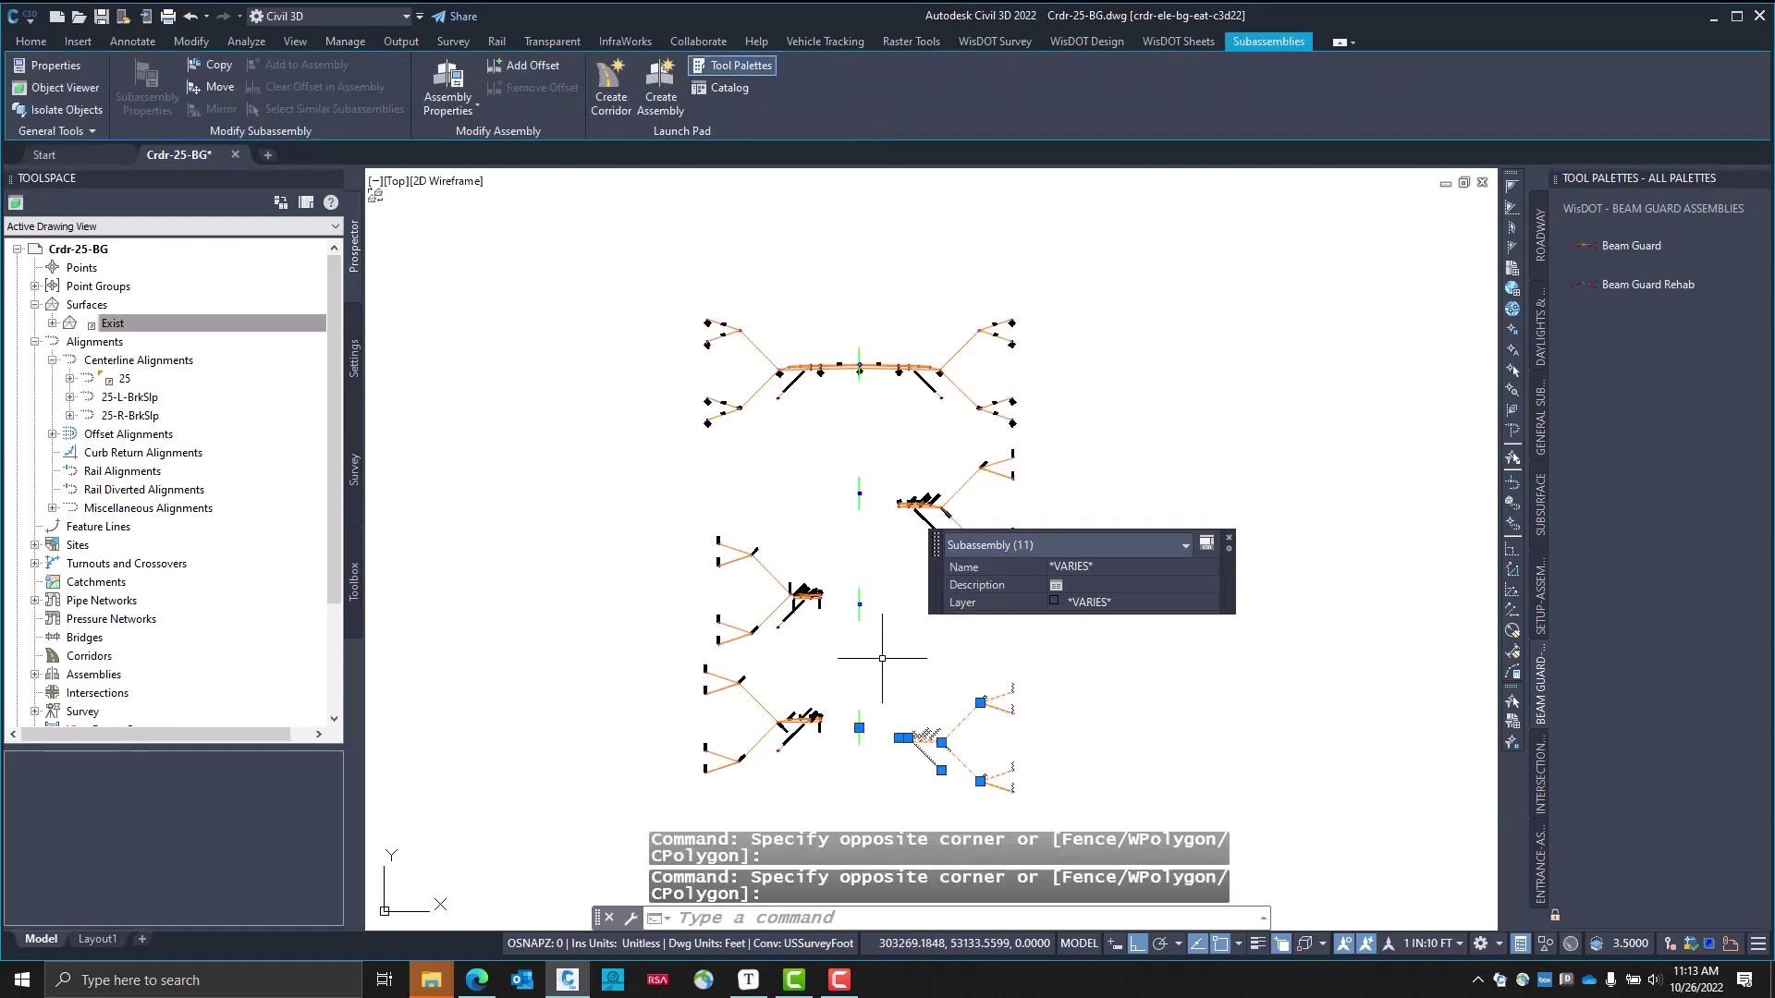
key(Delete)
click(722, 766)
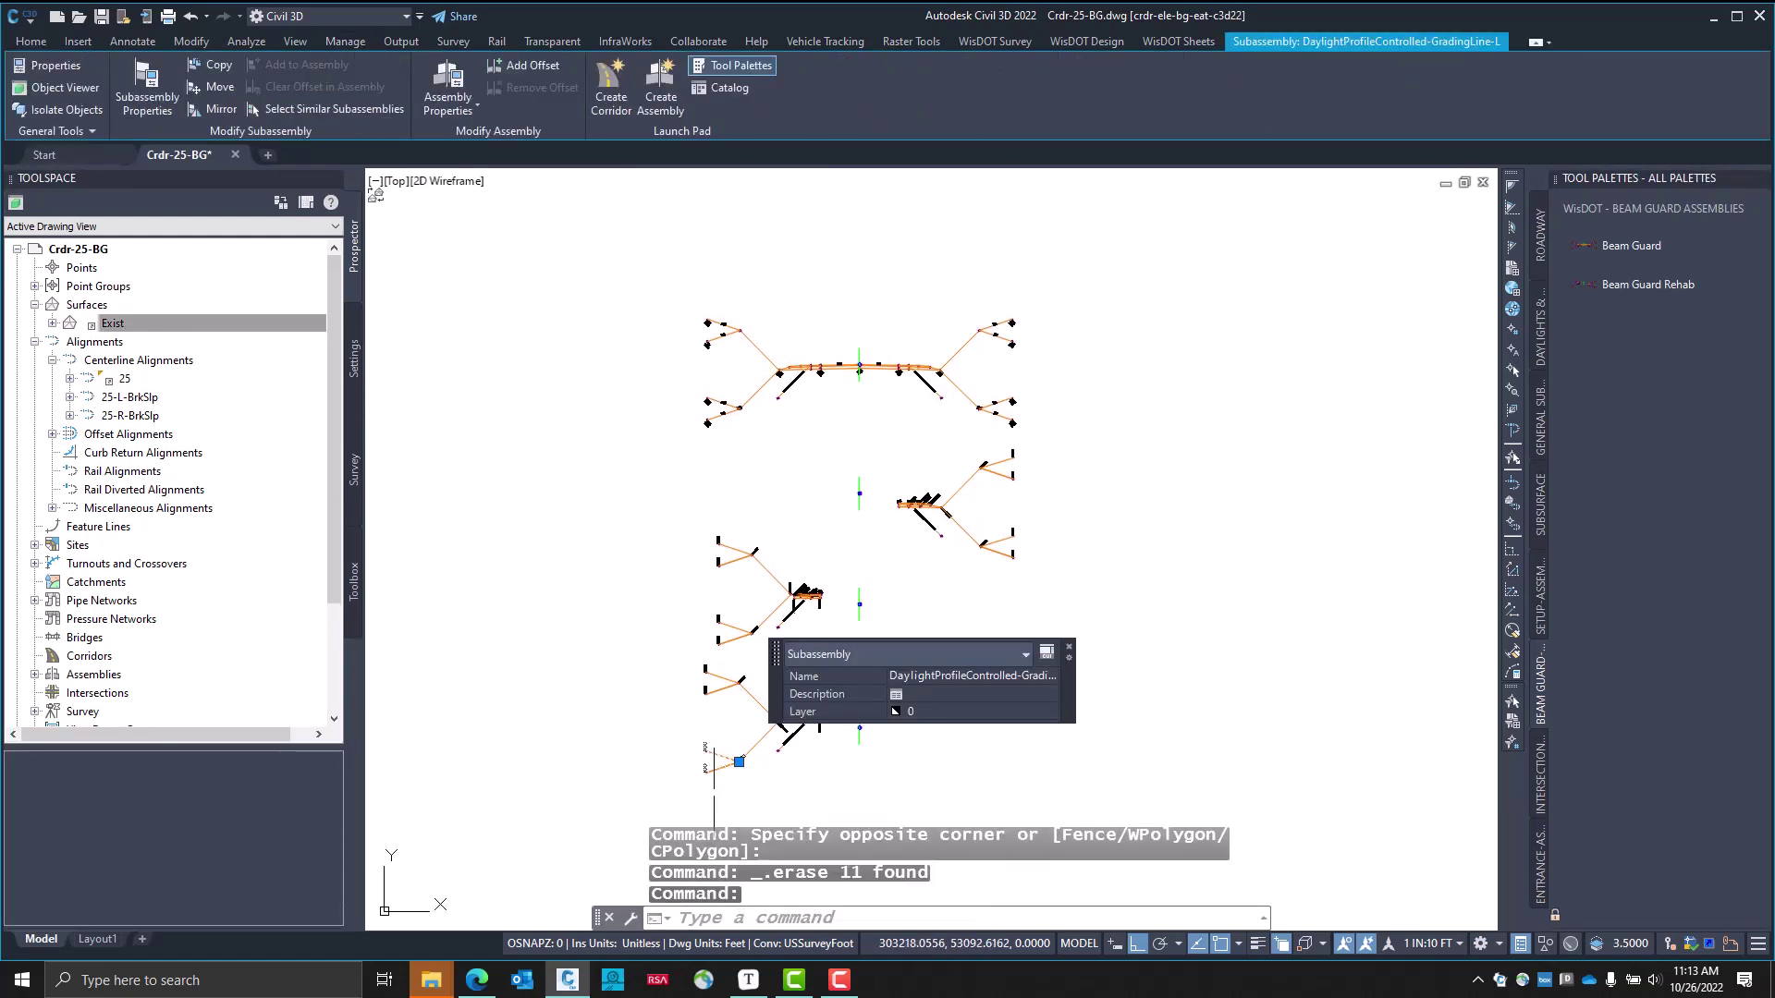
key(Escape)
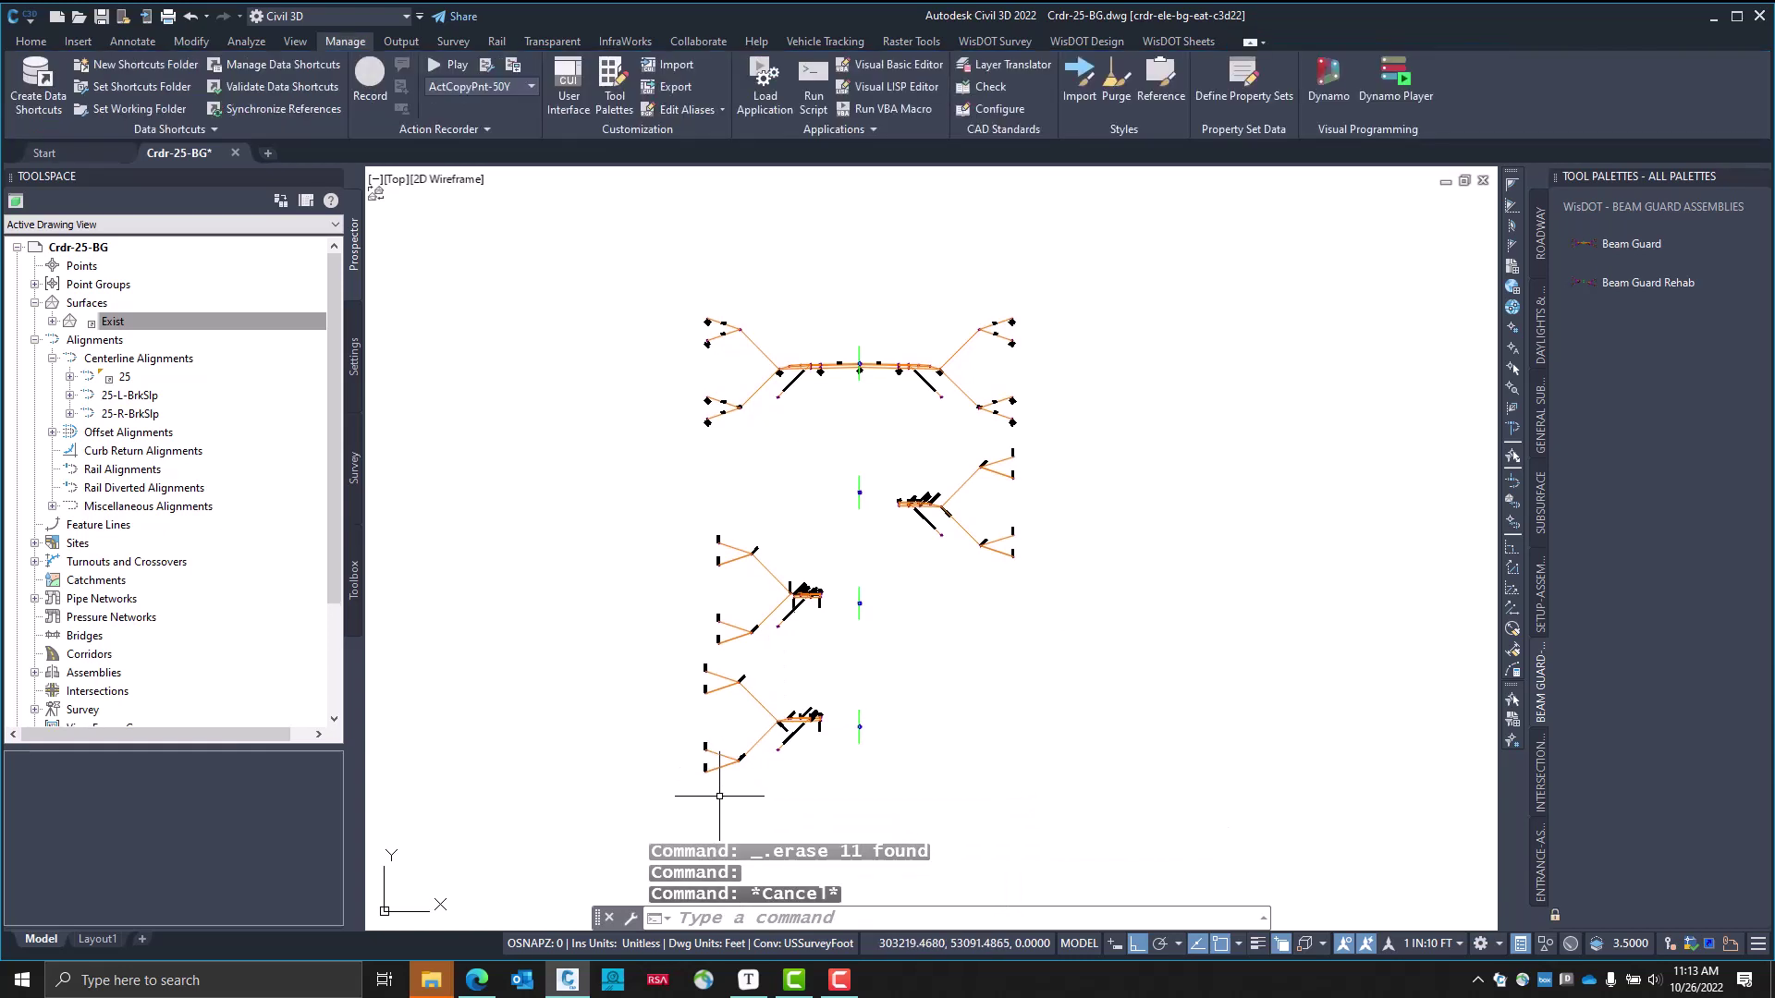
click(726, 793)
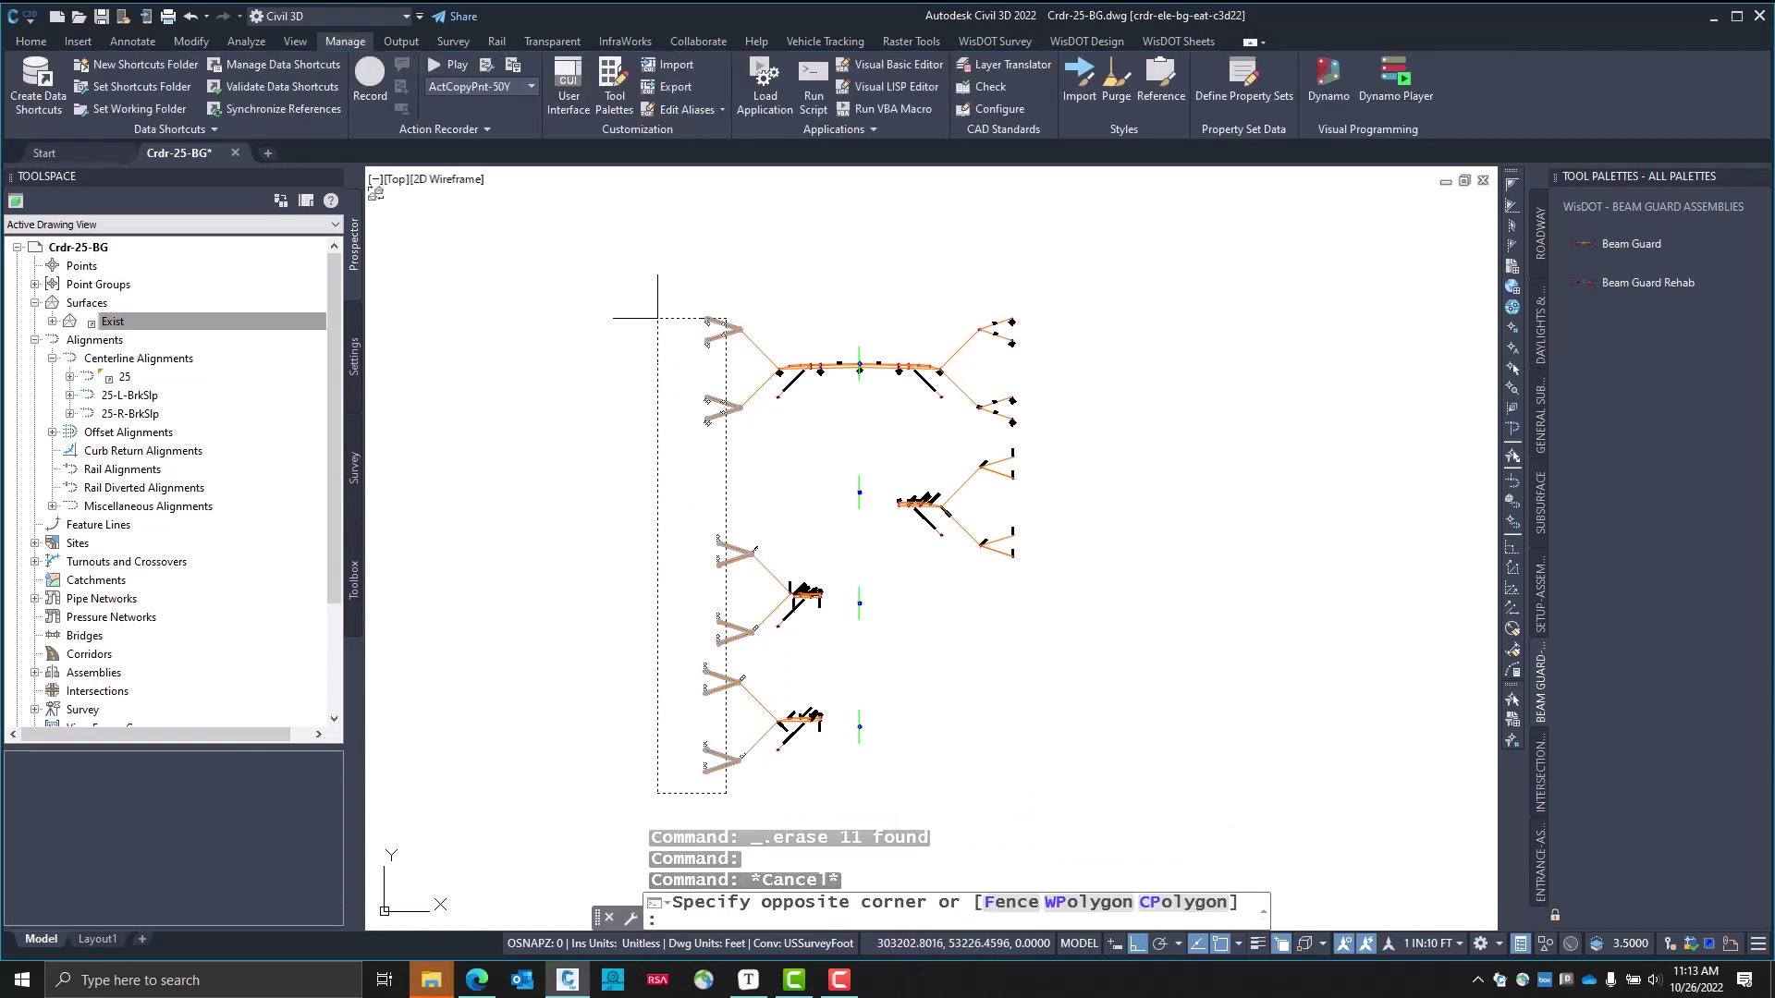
click(652, 298)
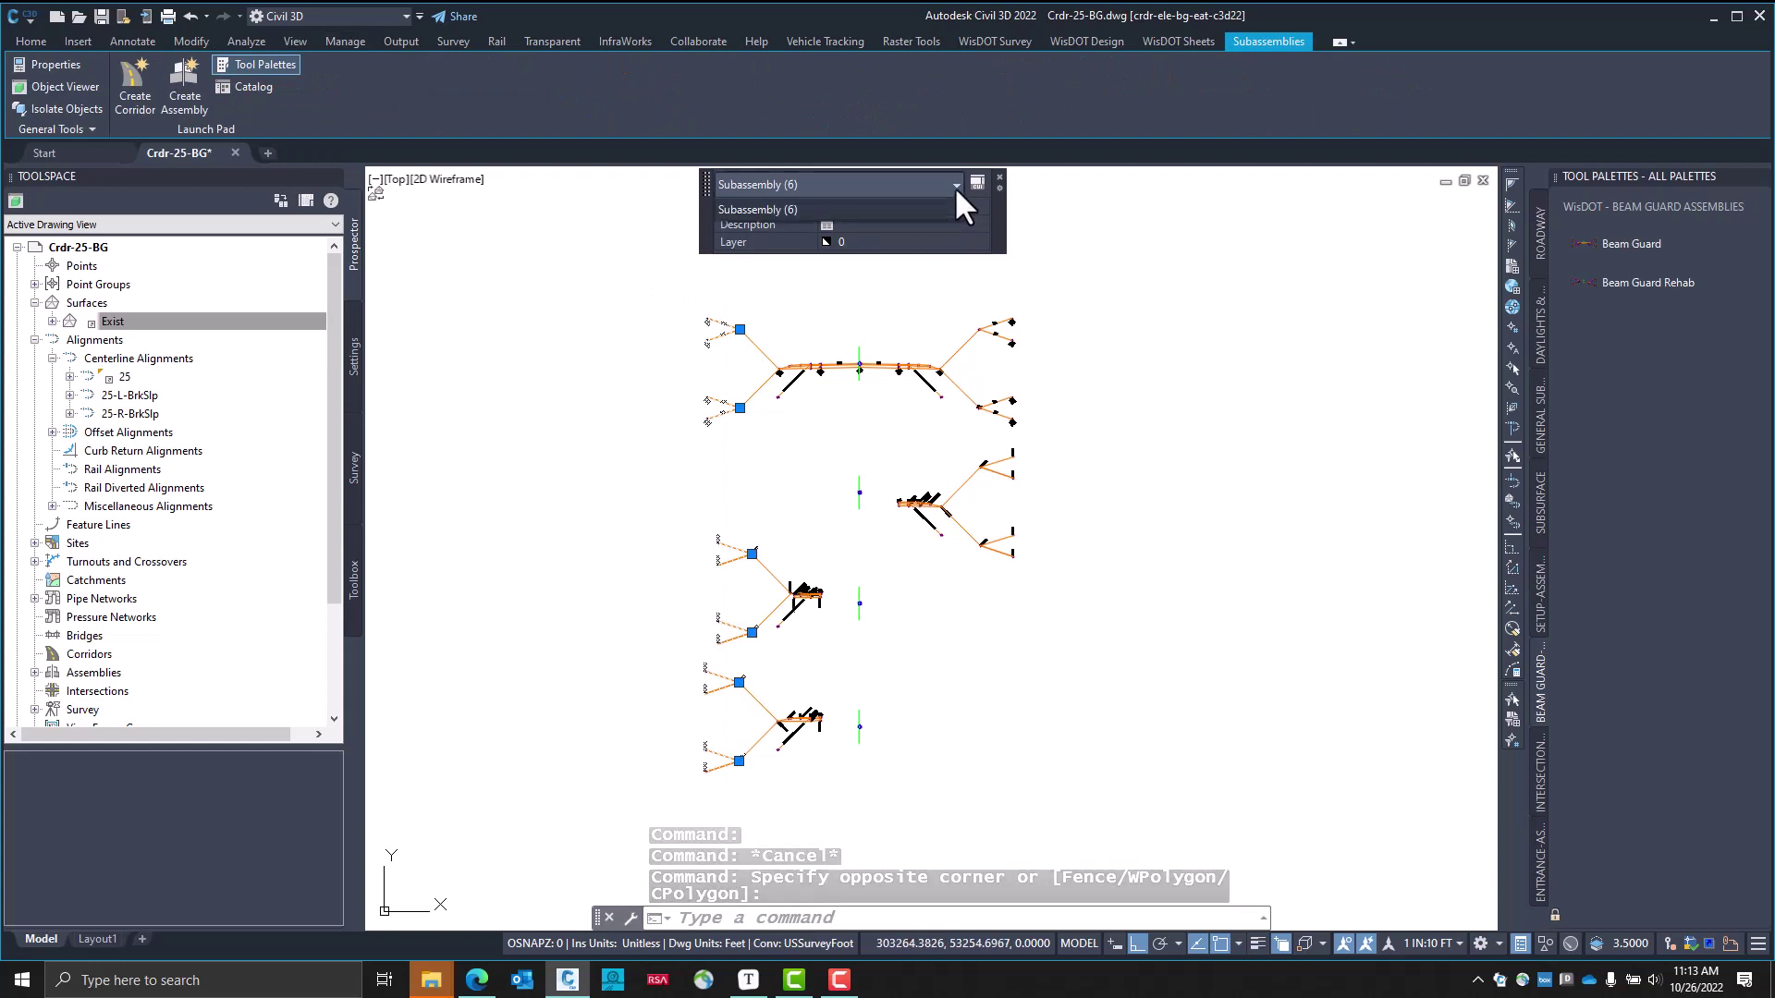
key(Escape)
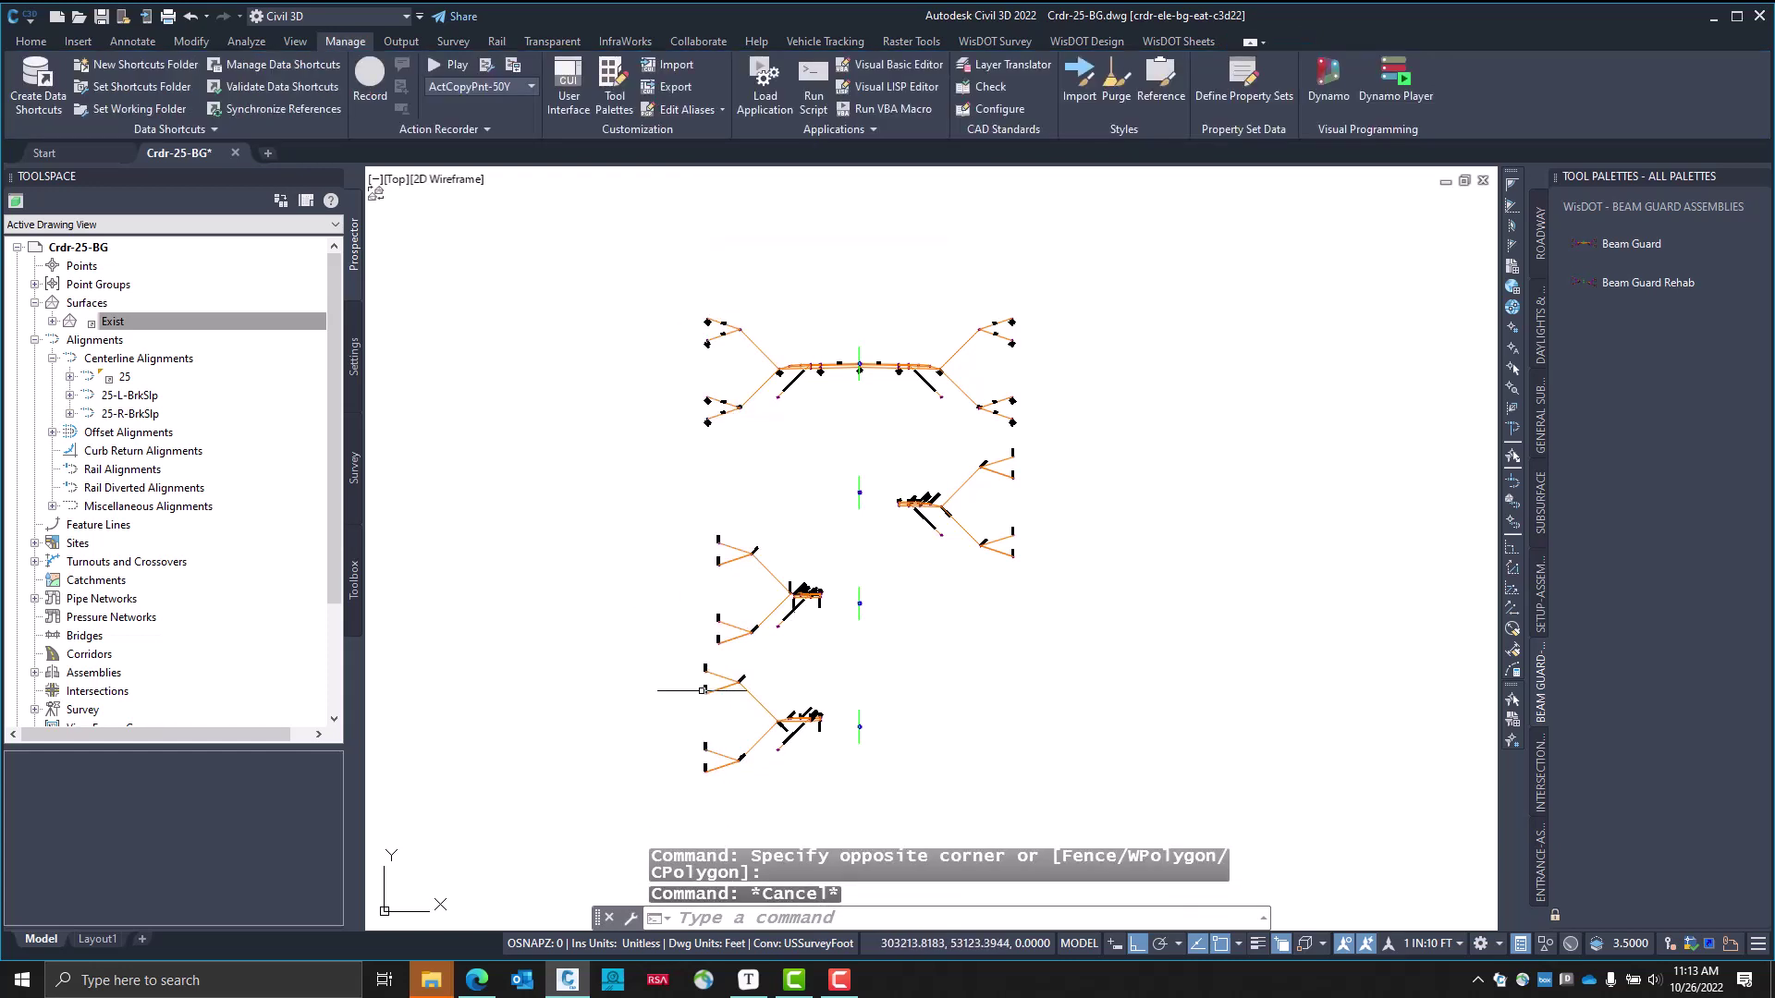
Try to open the subassembly properties for the upper-left daylights of the three assemblies with left-side subassemblies together
click(716, 677)
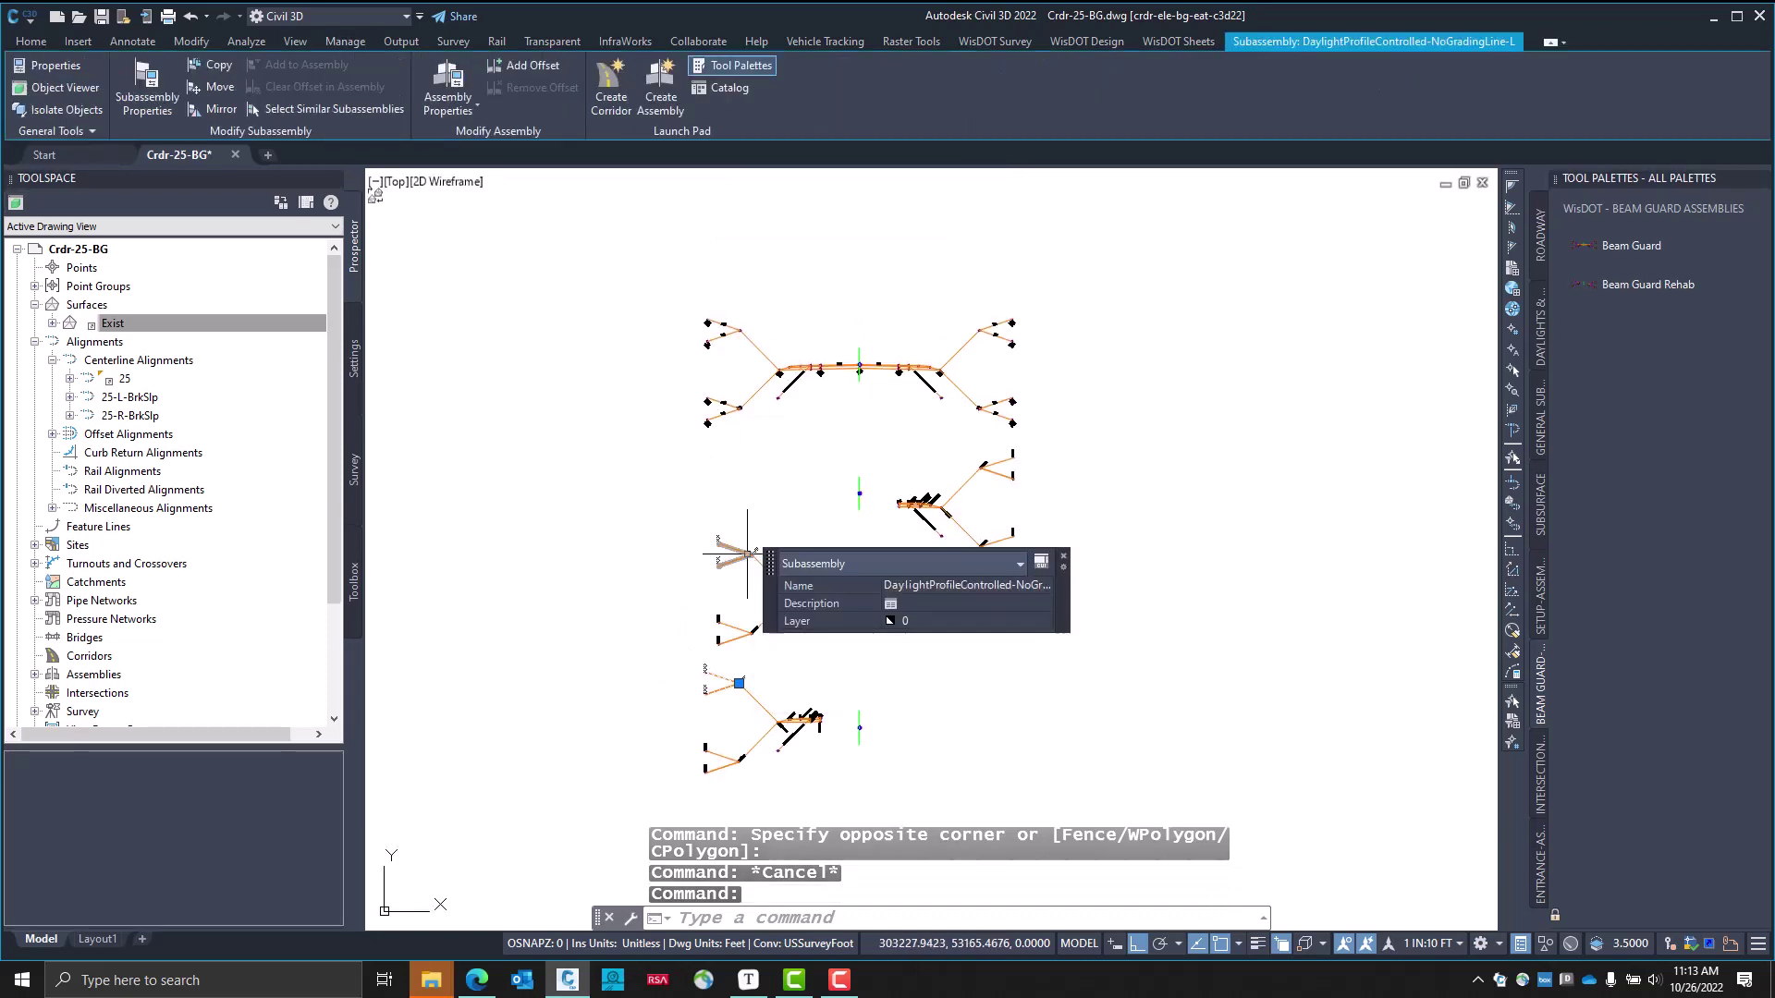
click(749, 555)
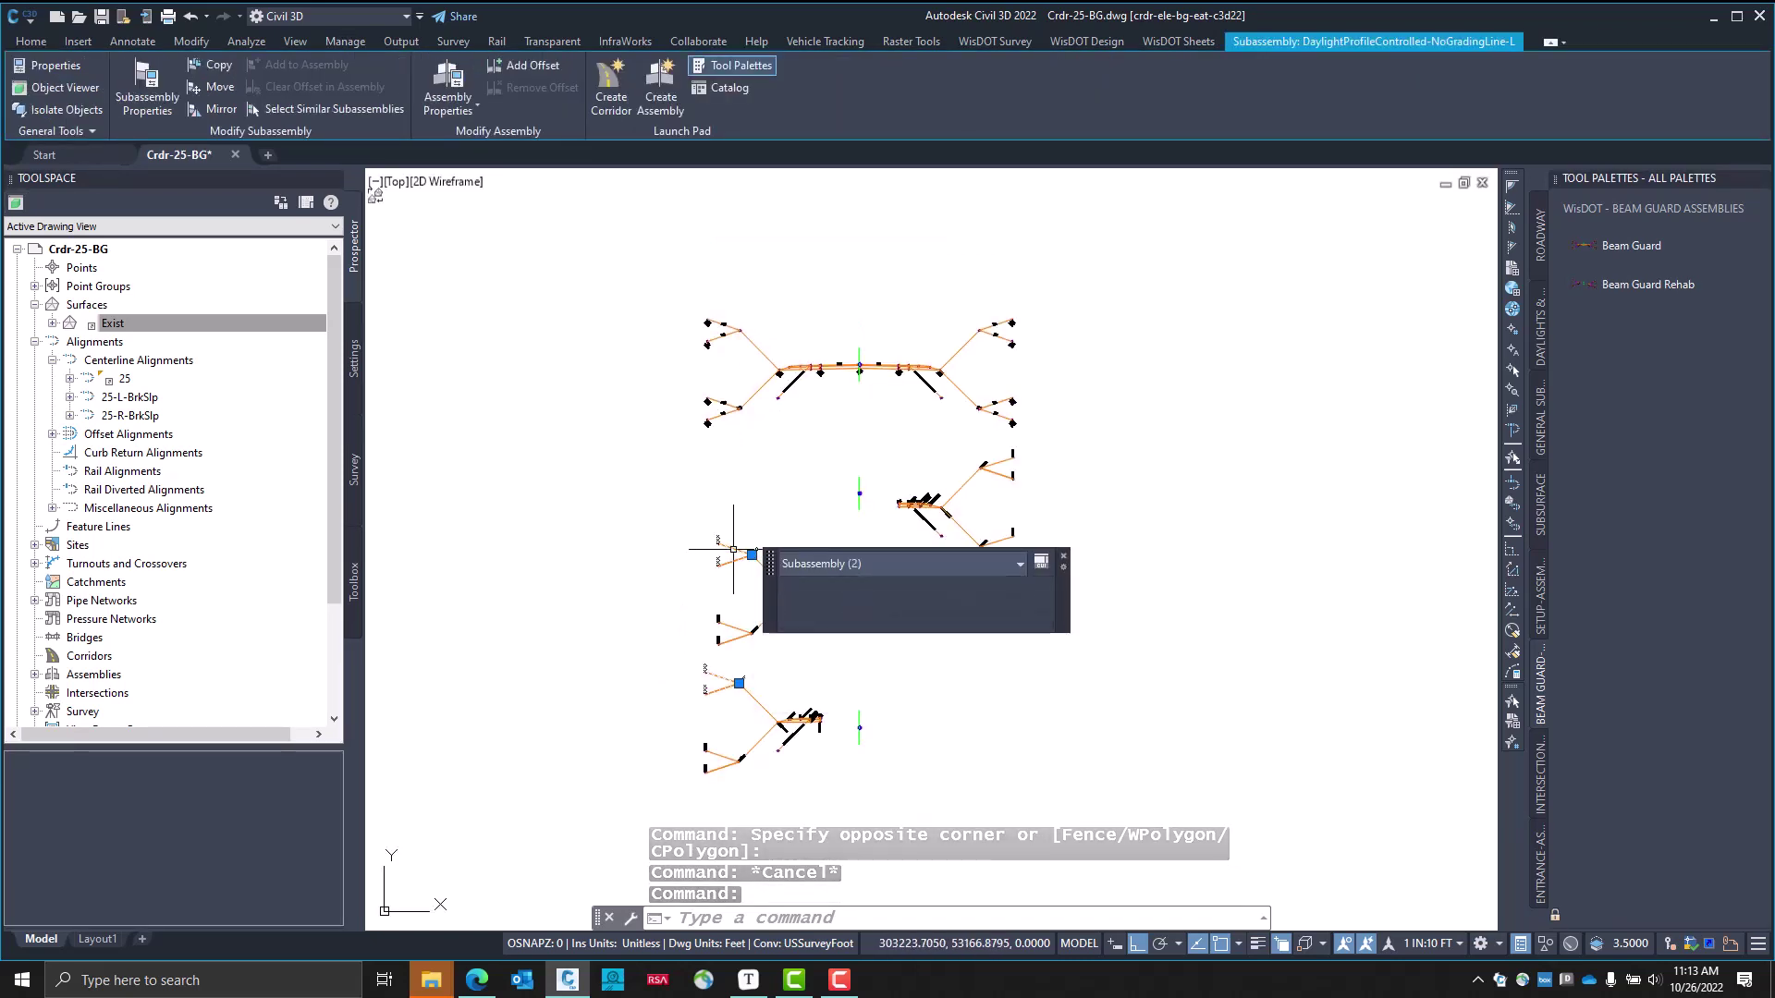
click(738, 335)
right_click(610, 445)
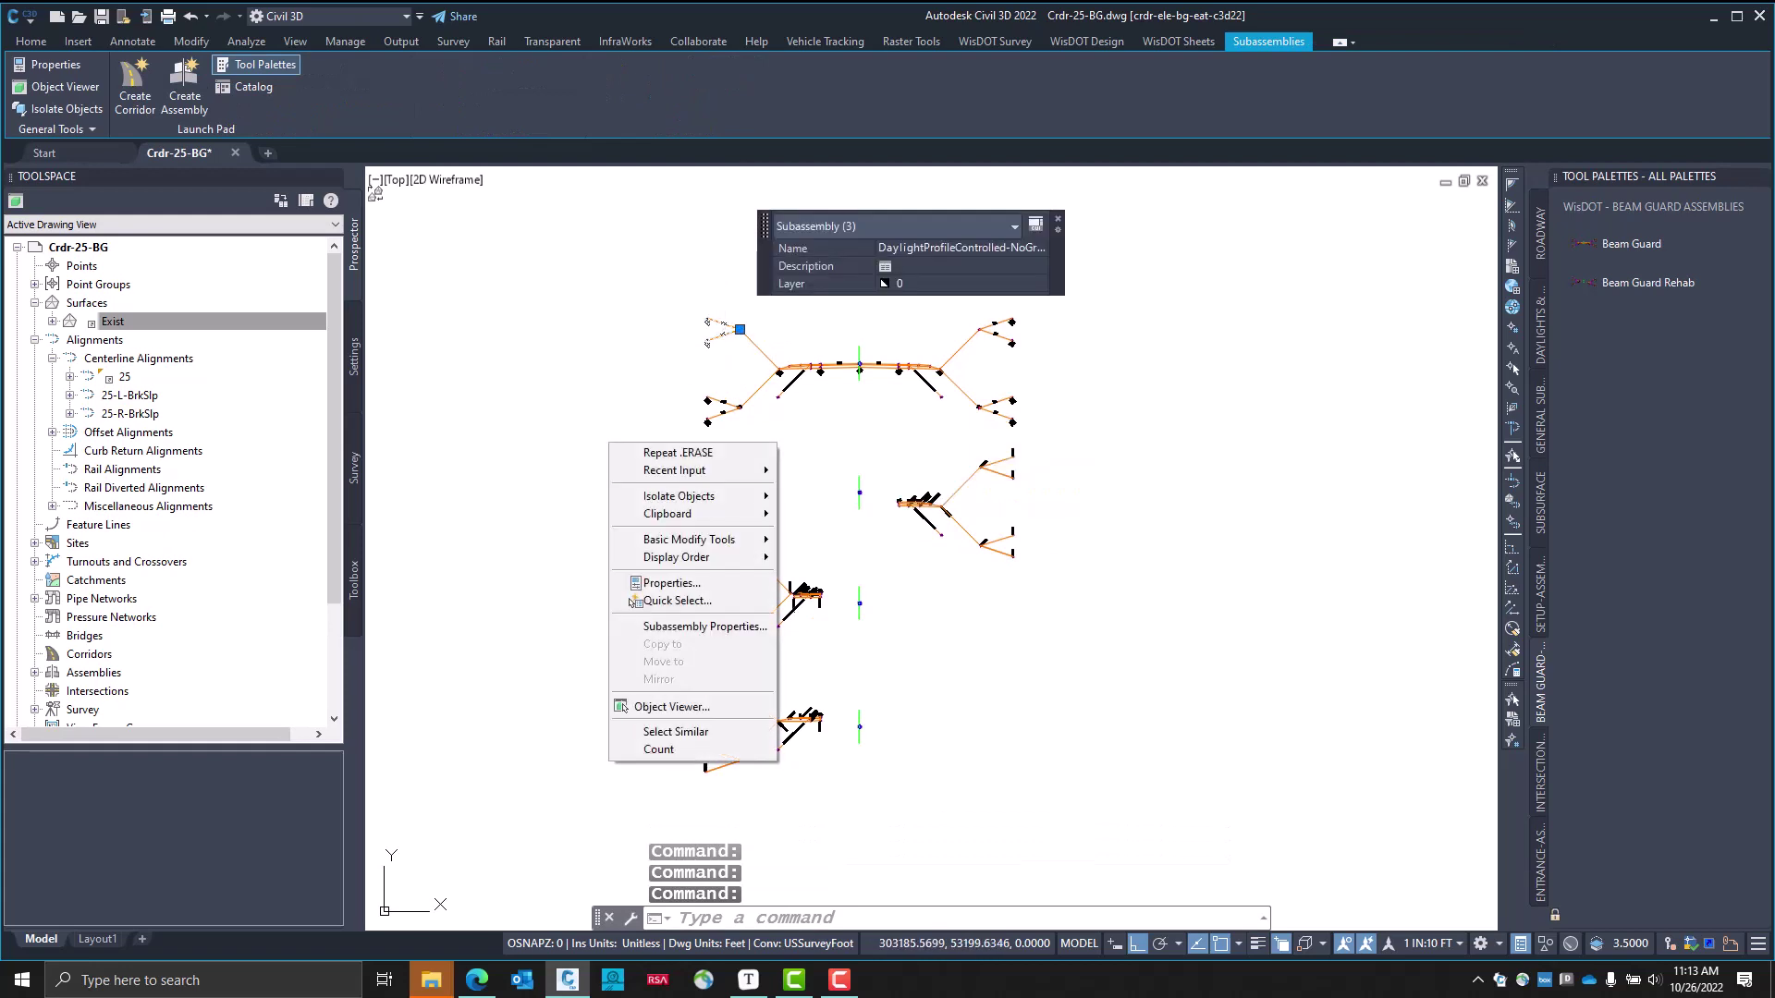
click(679, 625)
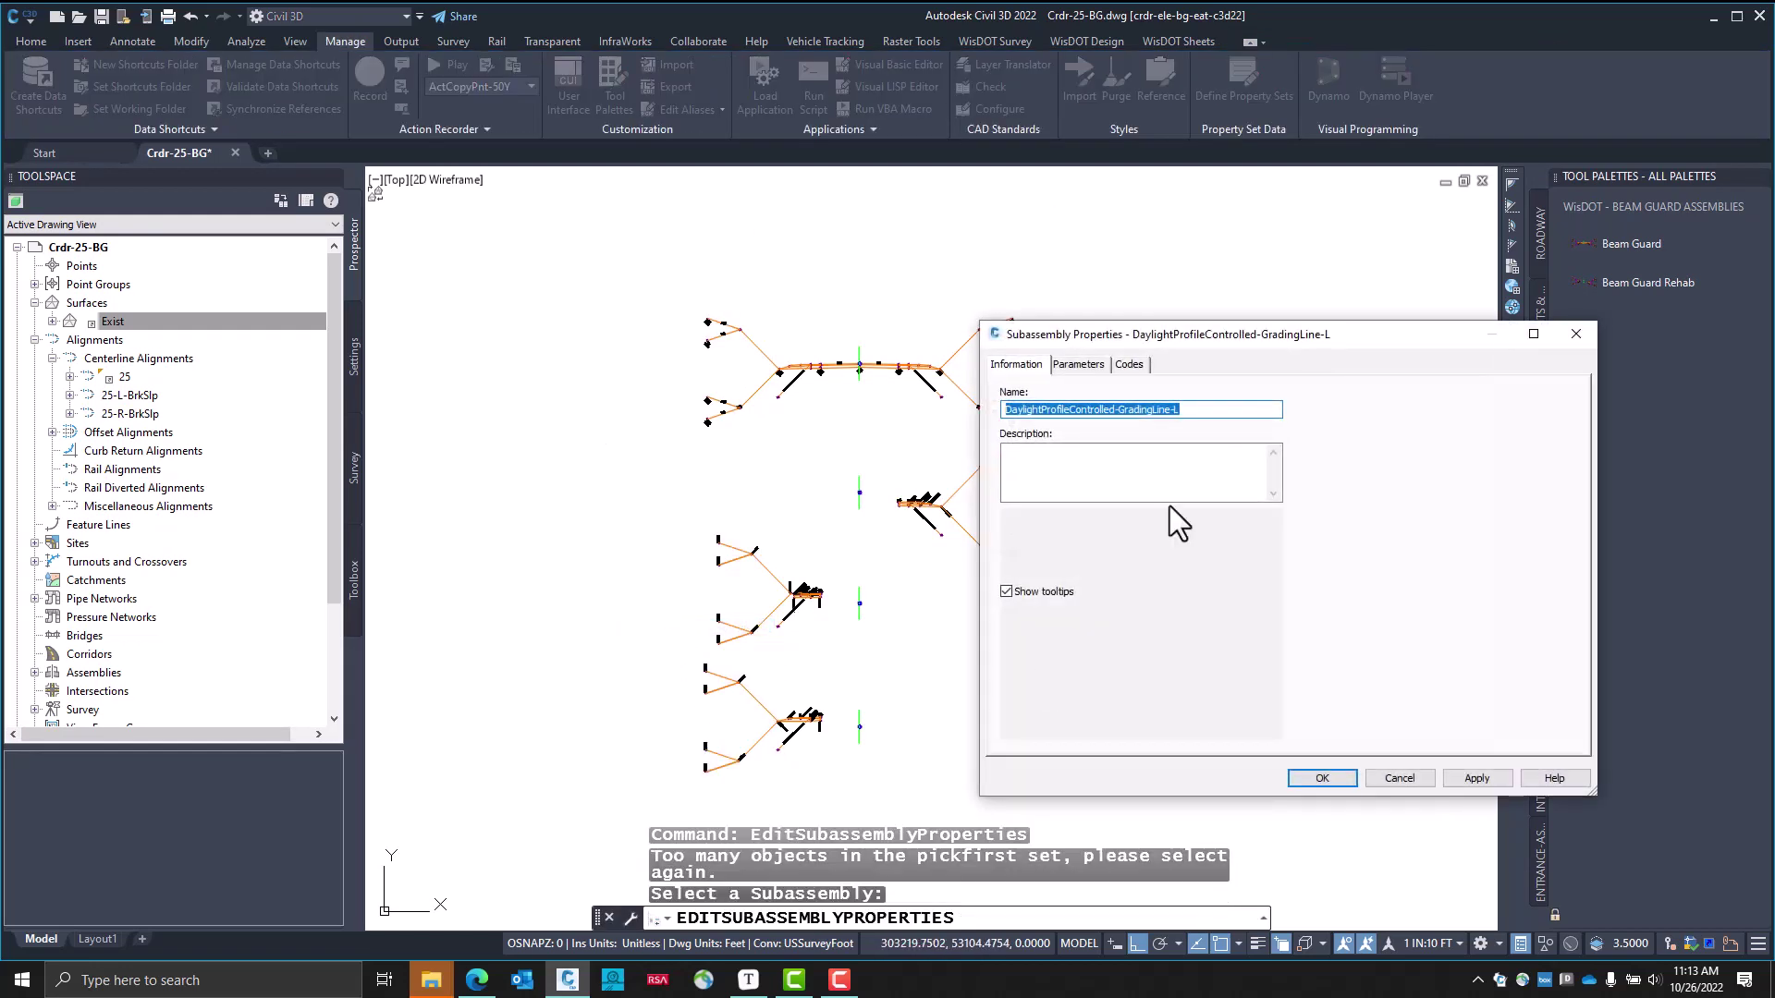
Set the minimum offset to clear zone option to No for the lowest assembly's DaylightProfileControlled-GradingLine-L subassembly
click(1078, 365)
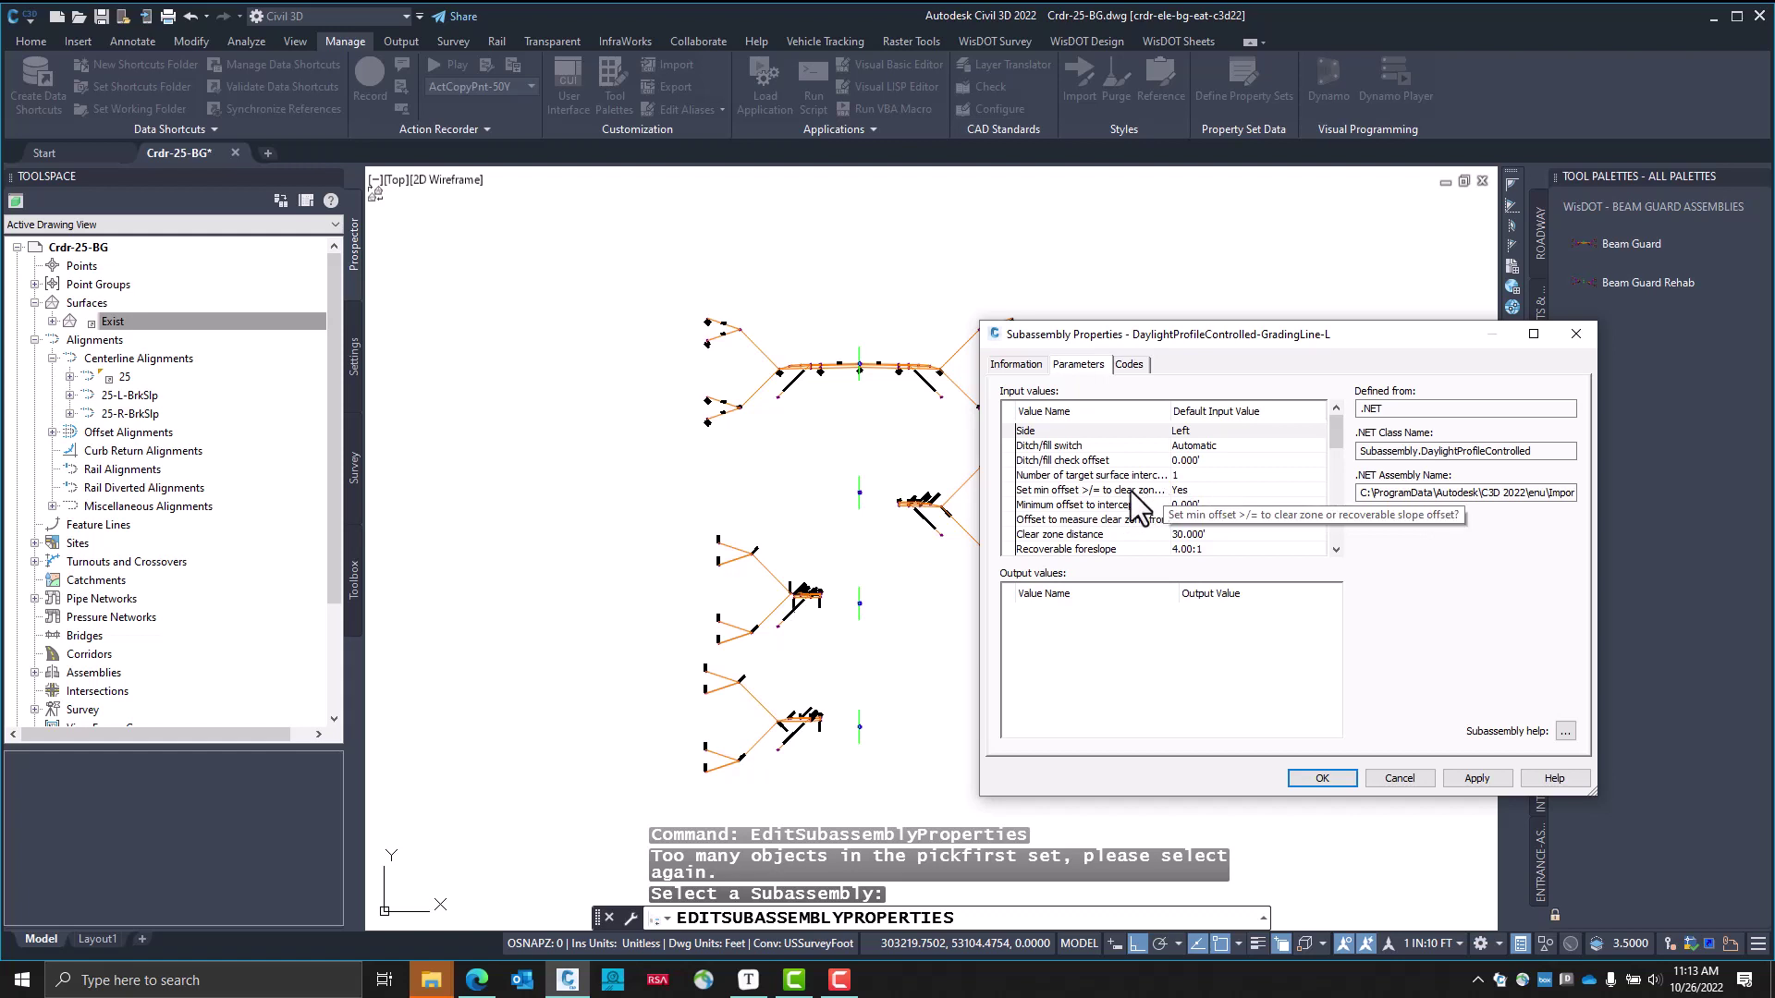
double_click(1213, 492)
click(1228, 560)
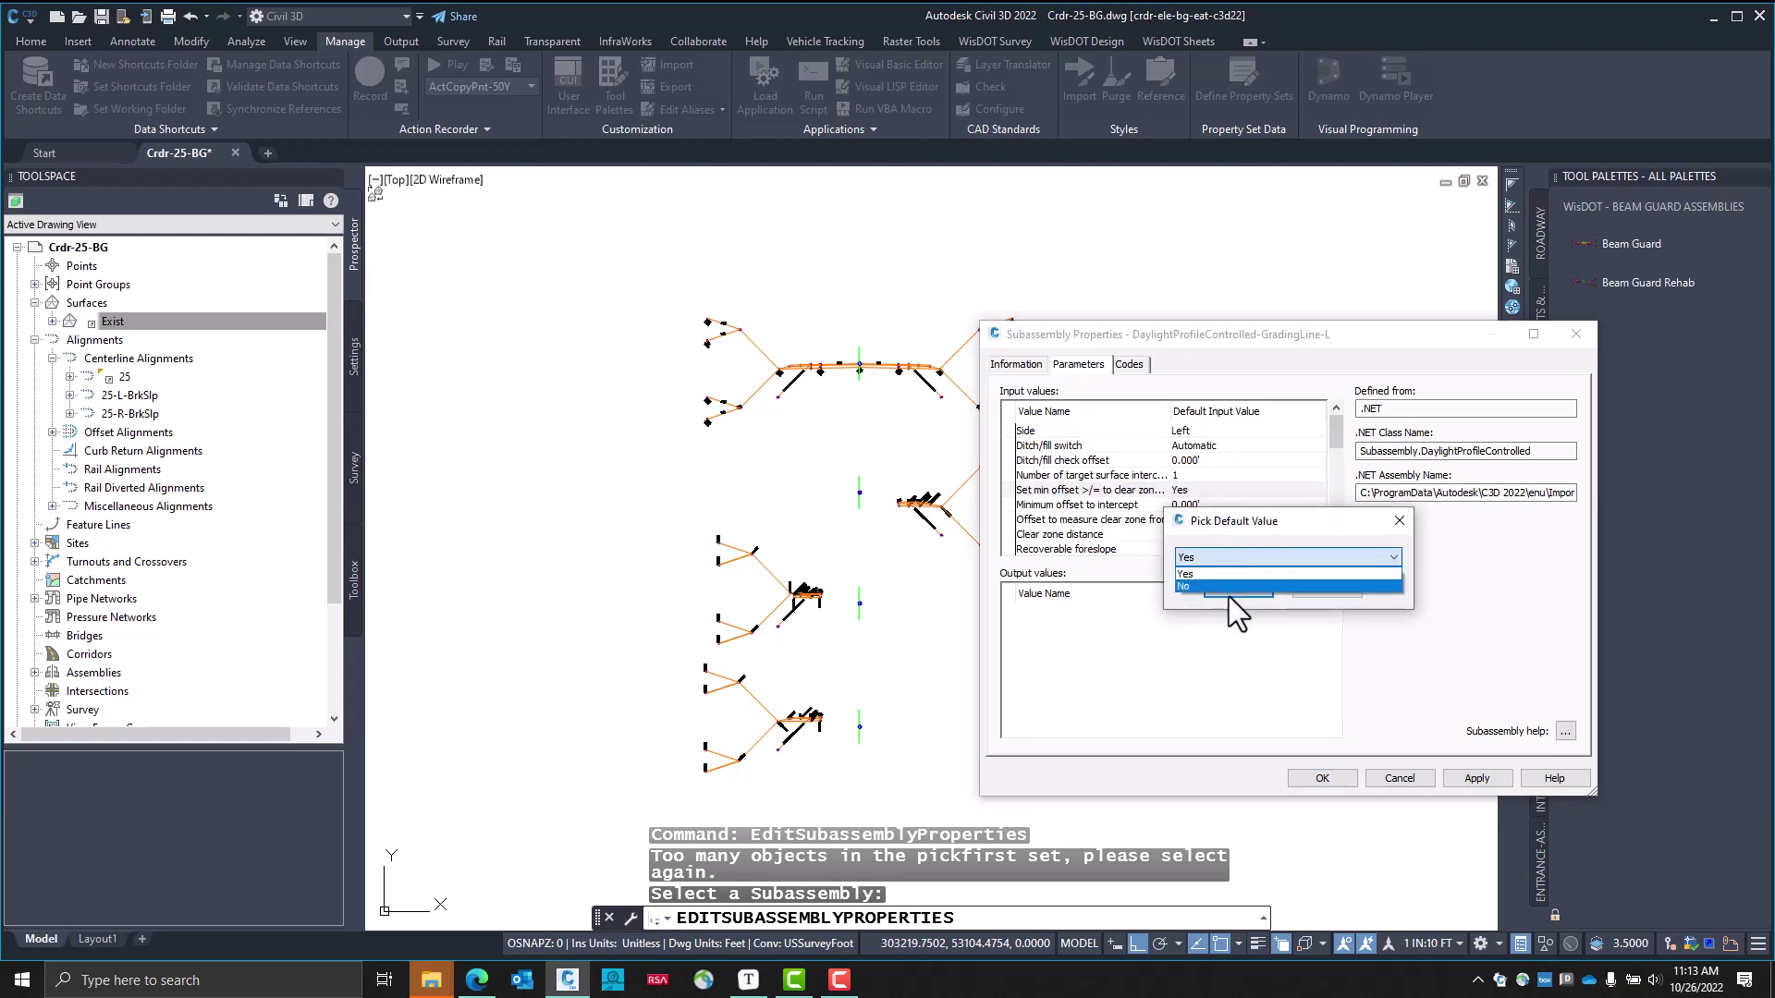
click(1226, 586)
click(1229, 592)
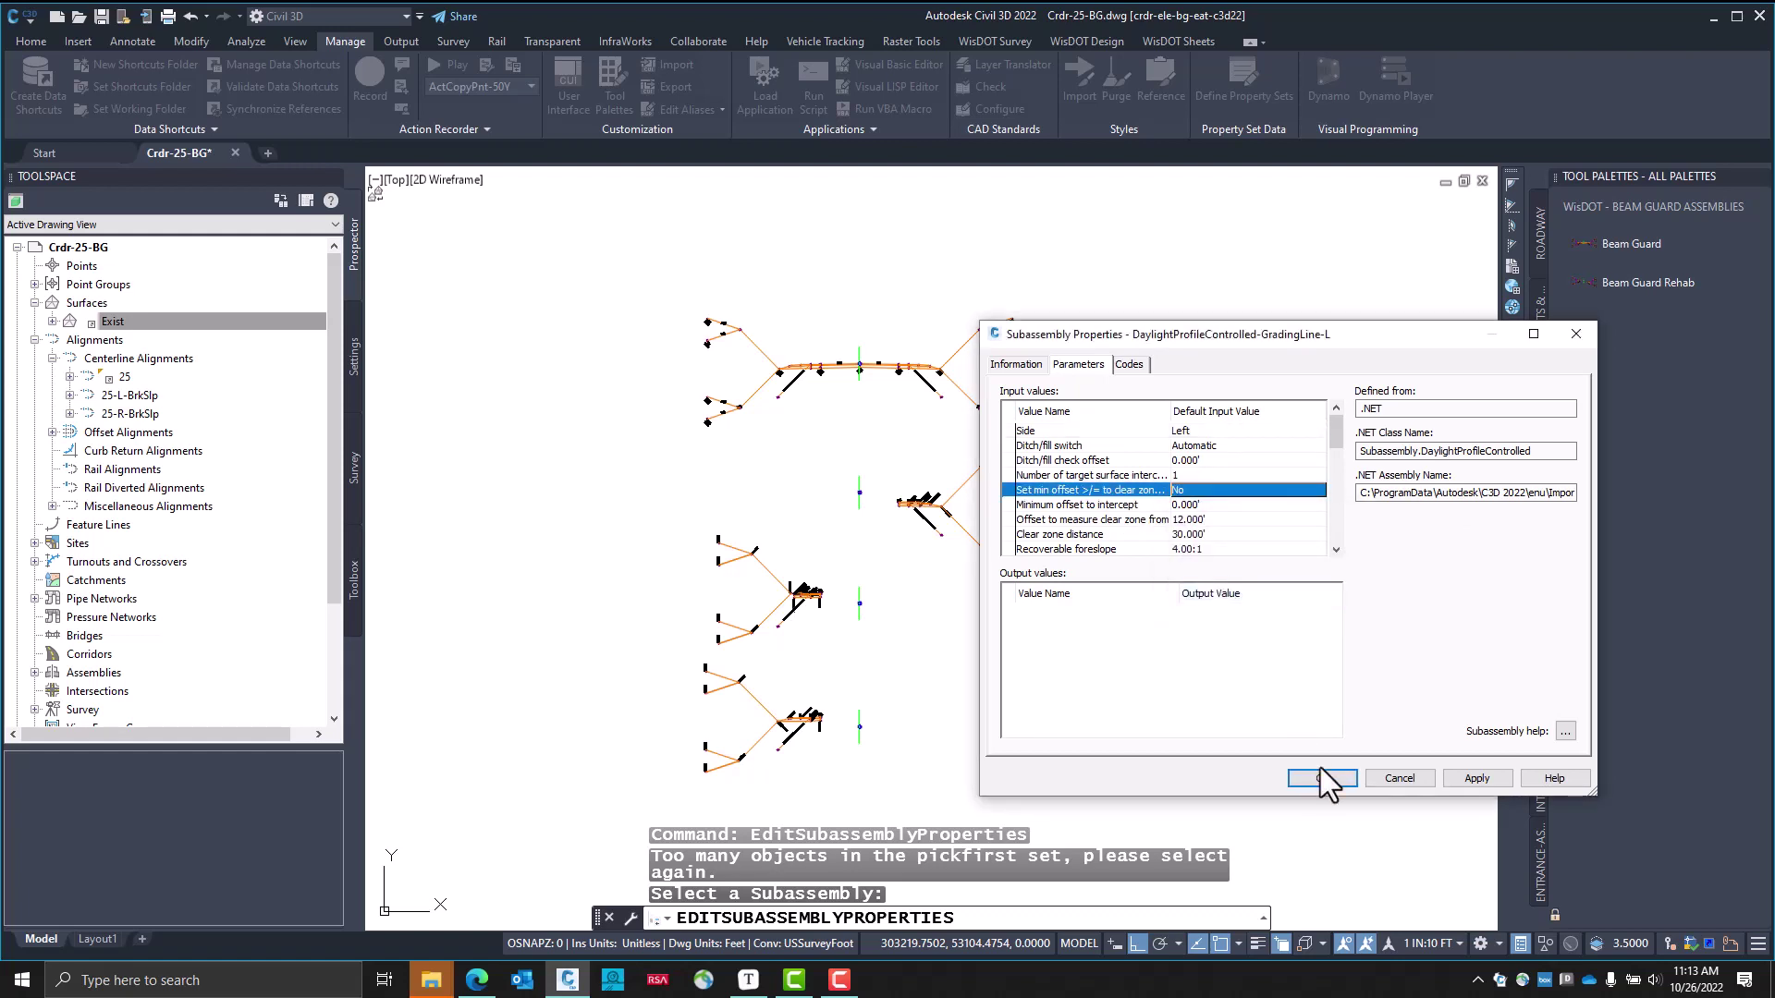
click(1322, 778)
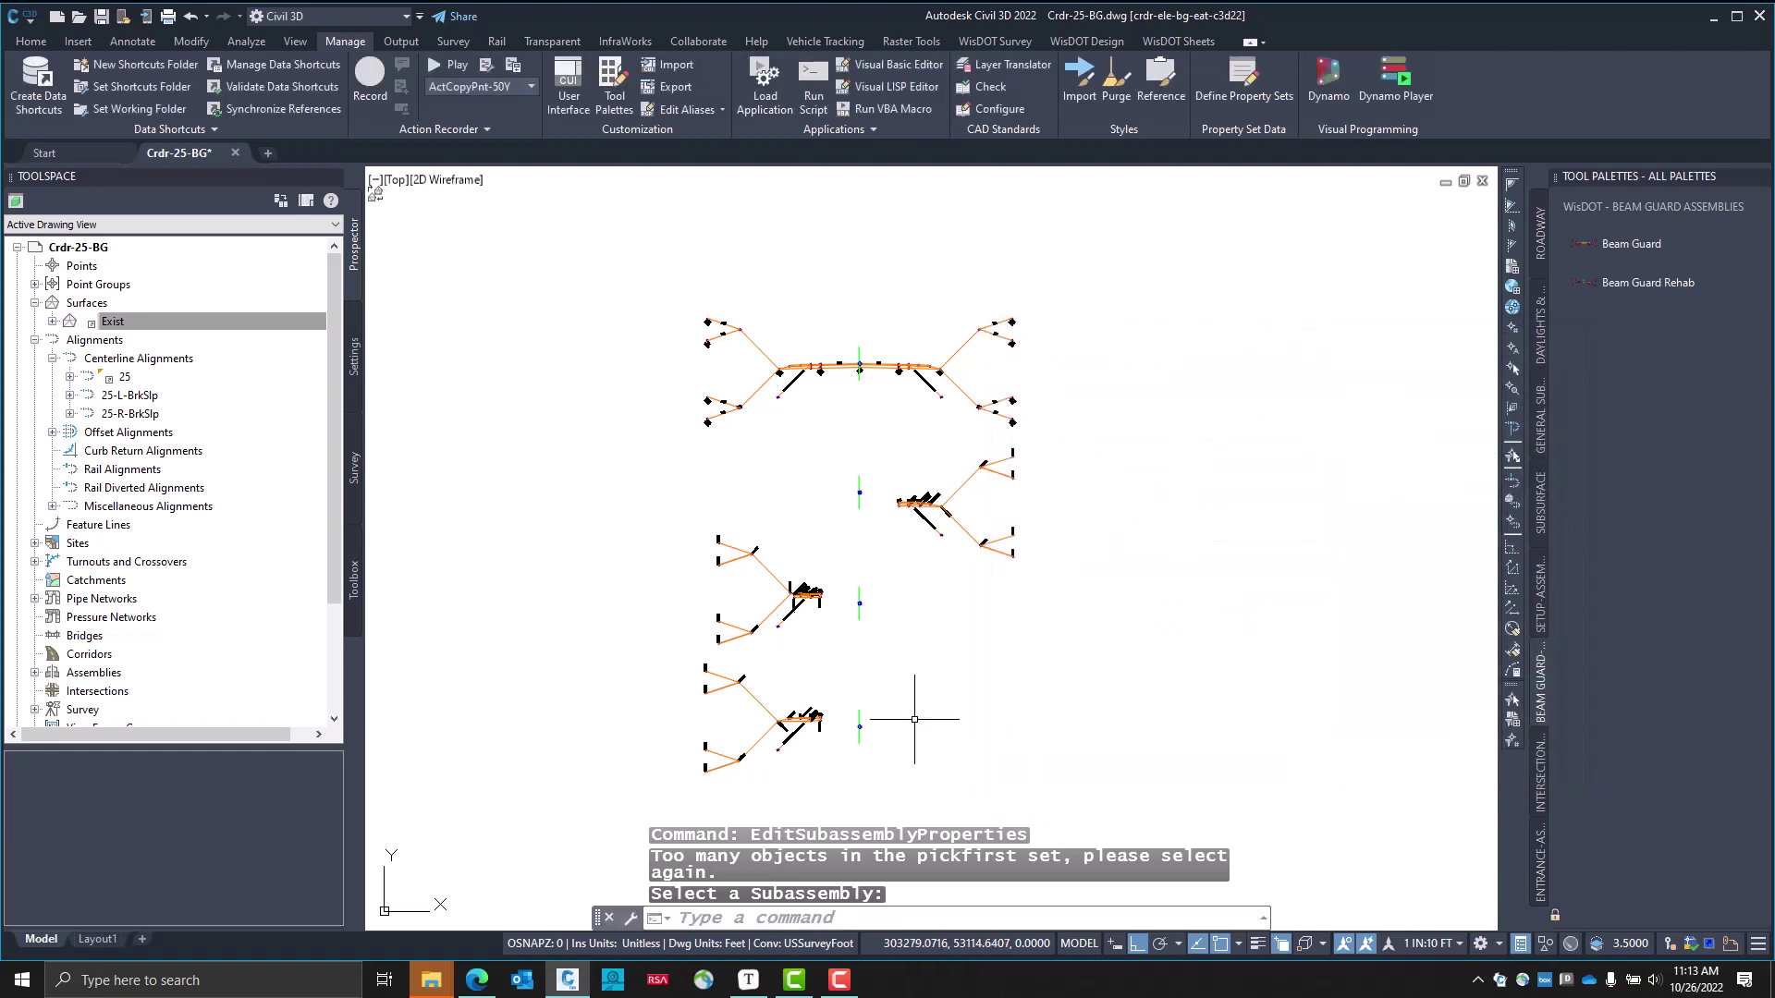
Set the minimum offset to clear zone option to No for the lowest assembly's DaylightProfileControlled-NoGradingLine-L subassembly
click(717, 687)
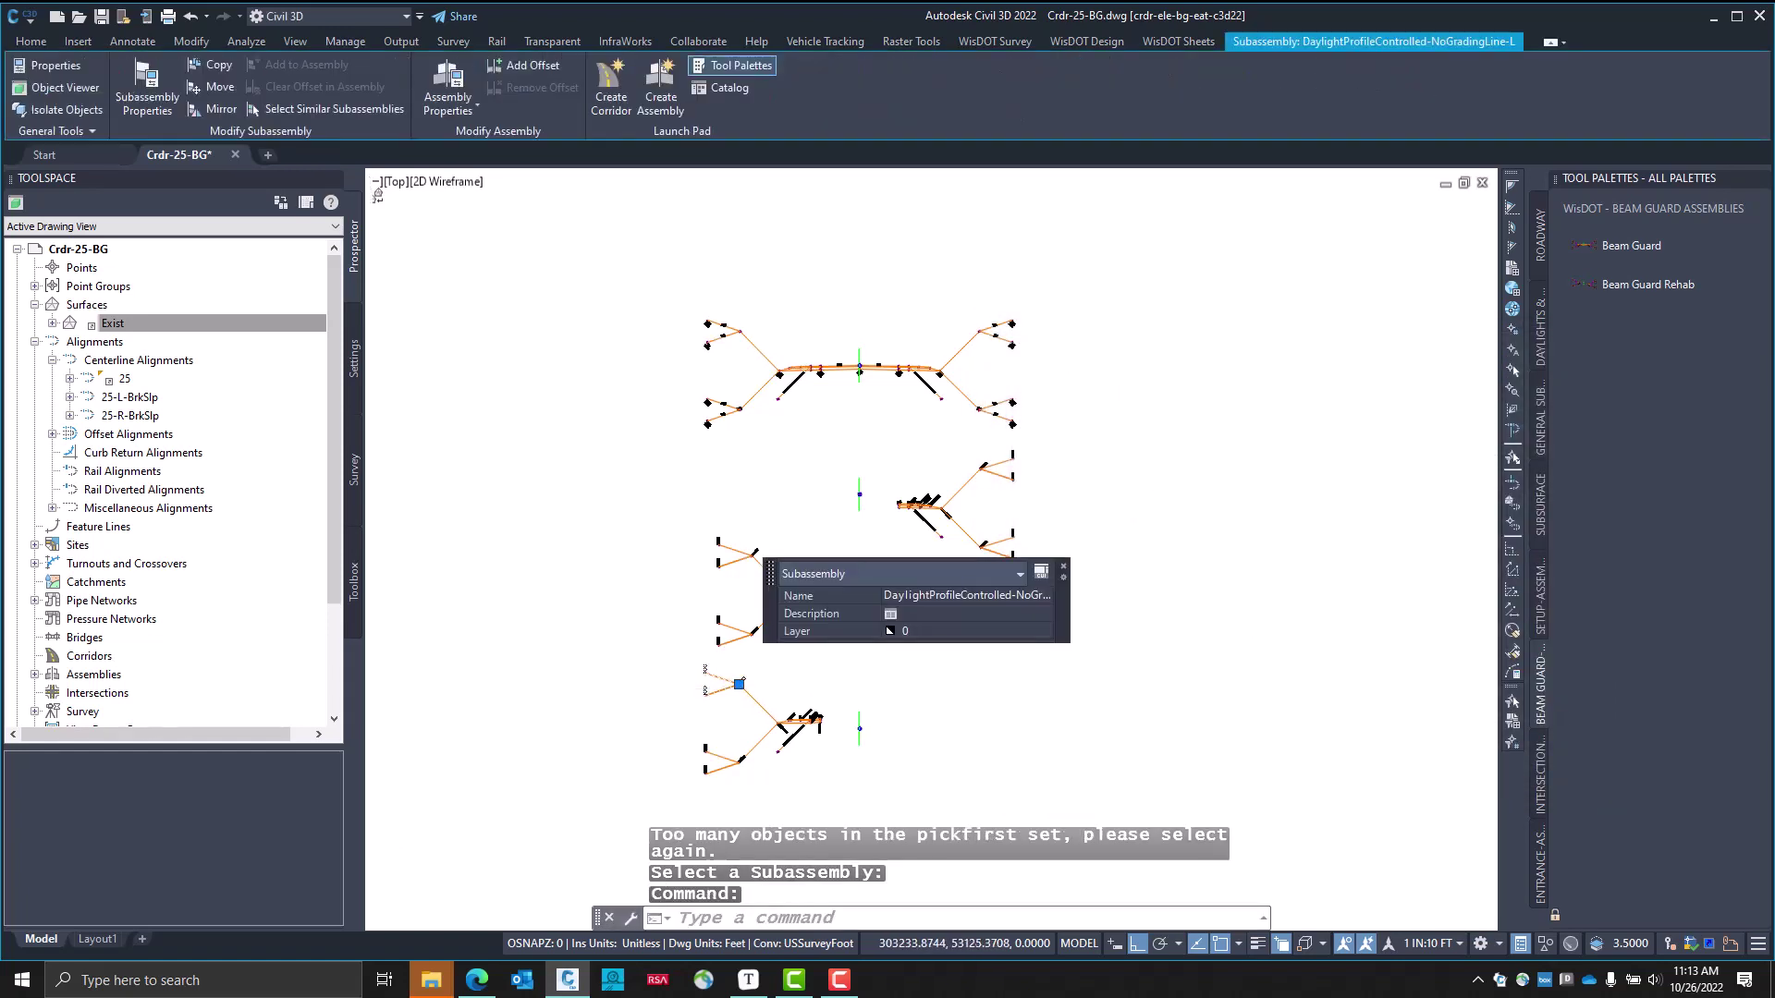
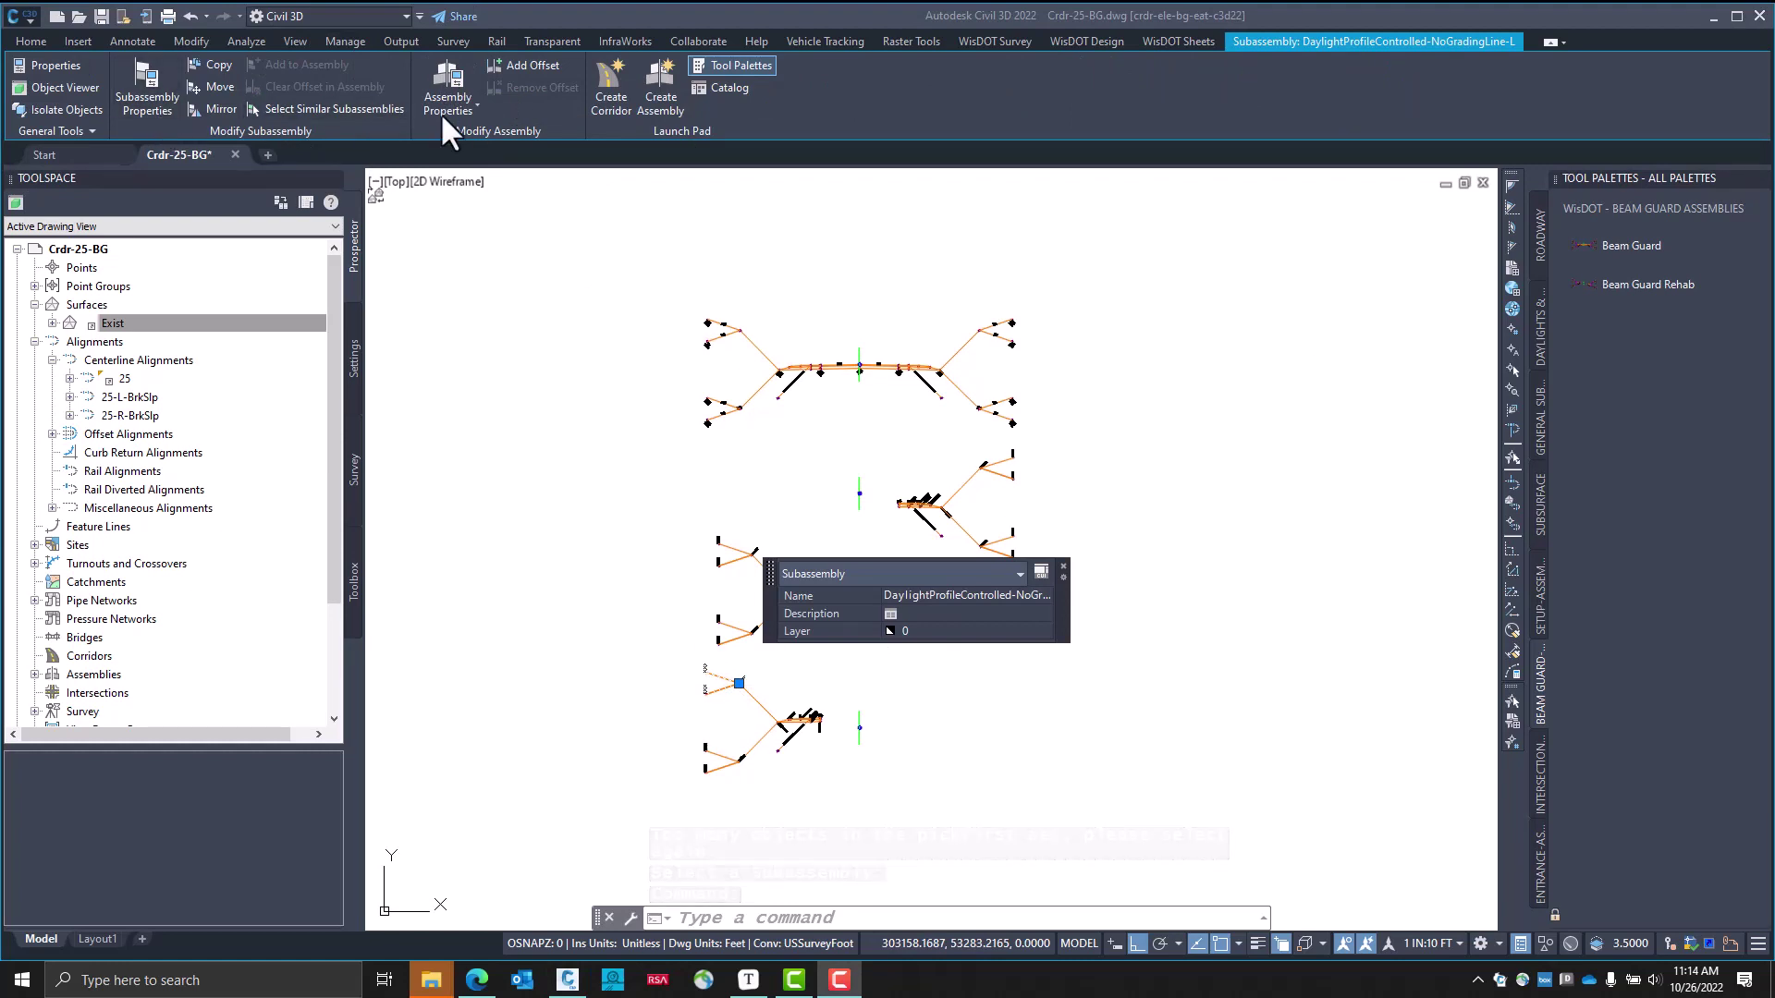
click(147, 92)
click(1078, 364)
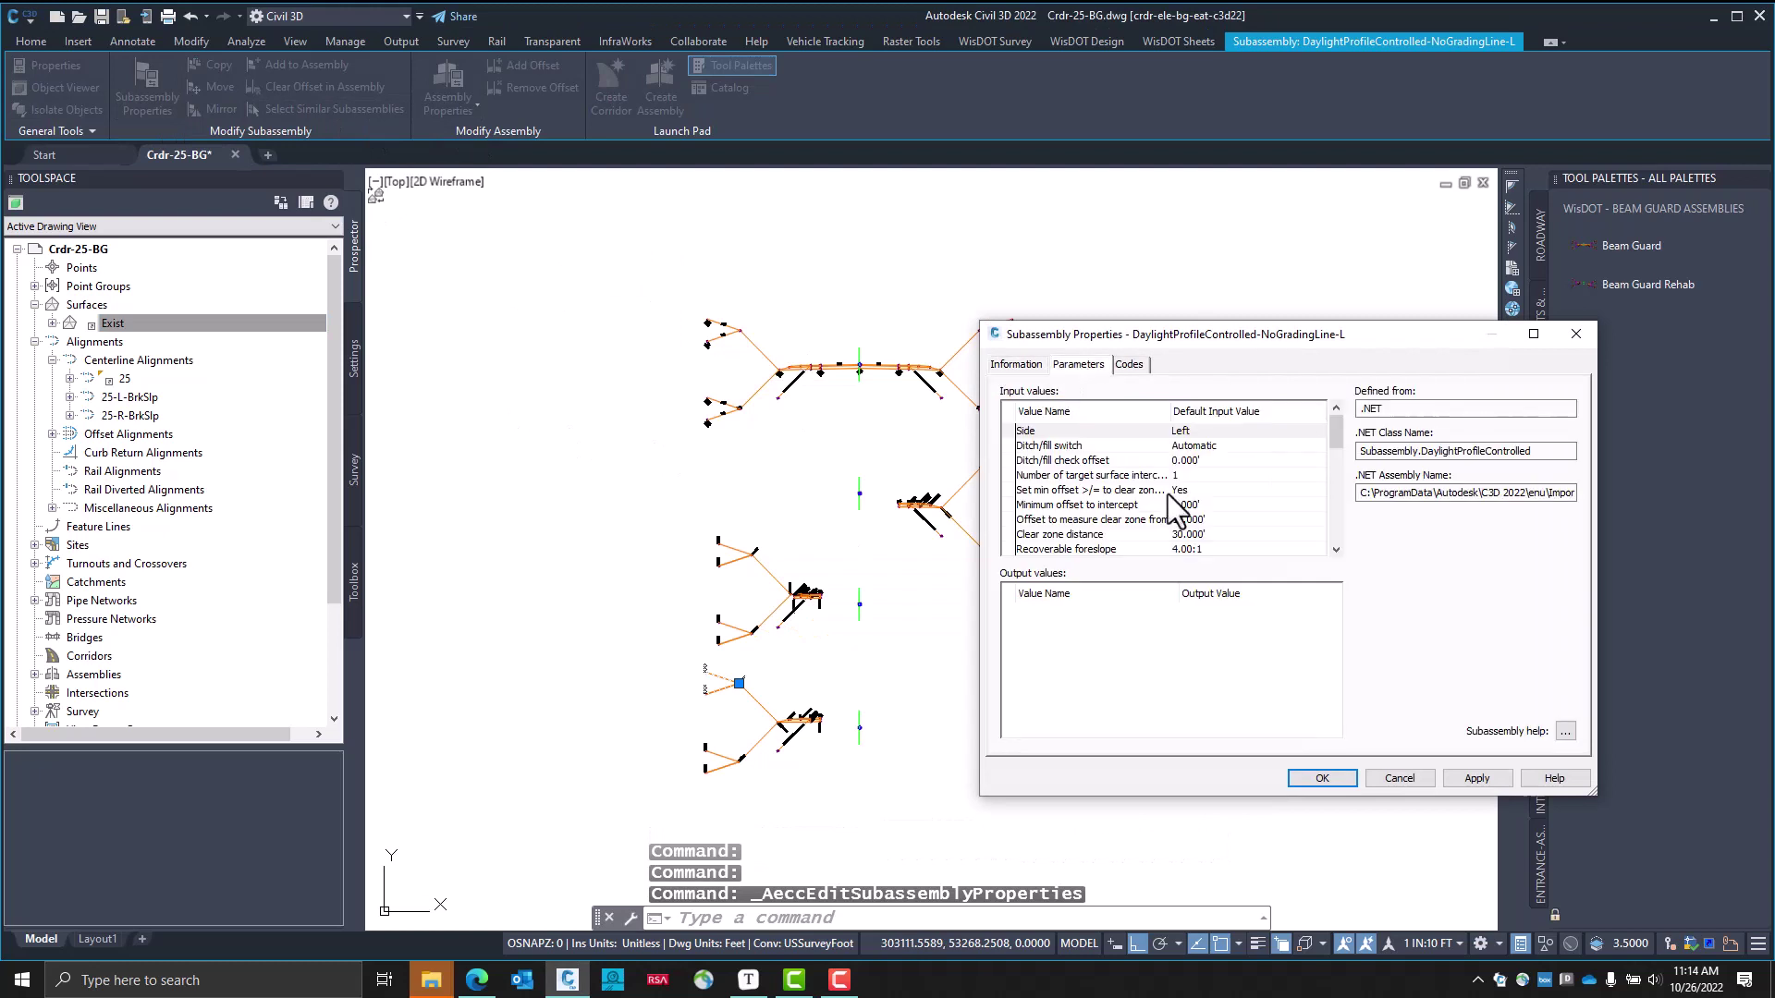
double_click(1196, 491)
click(1211, 556)
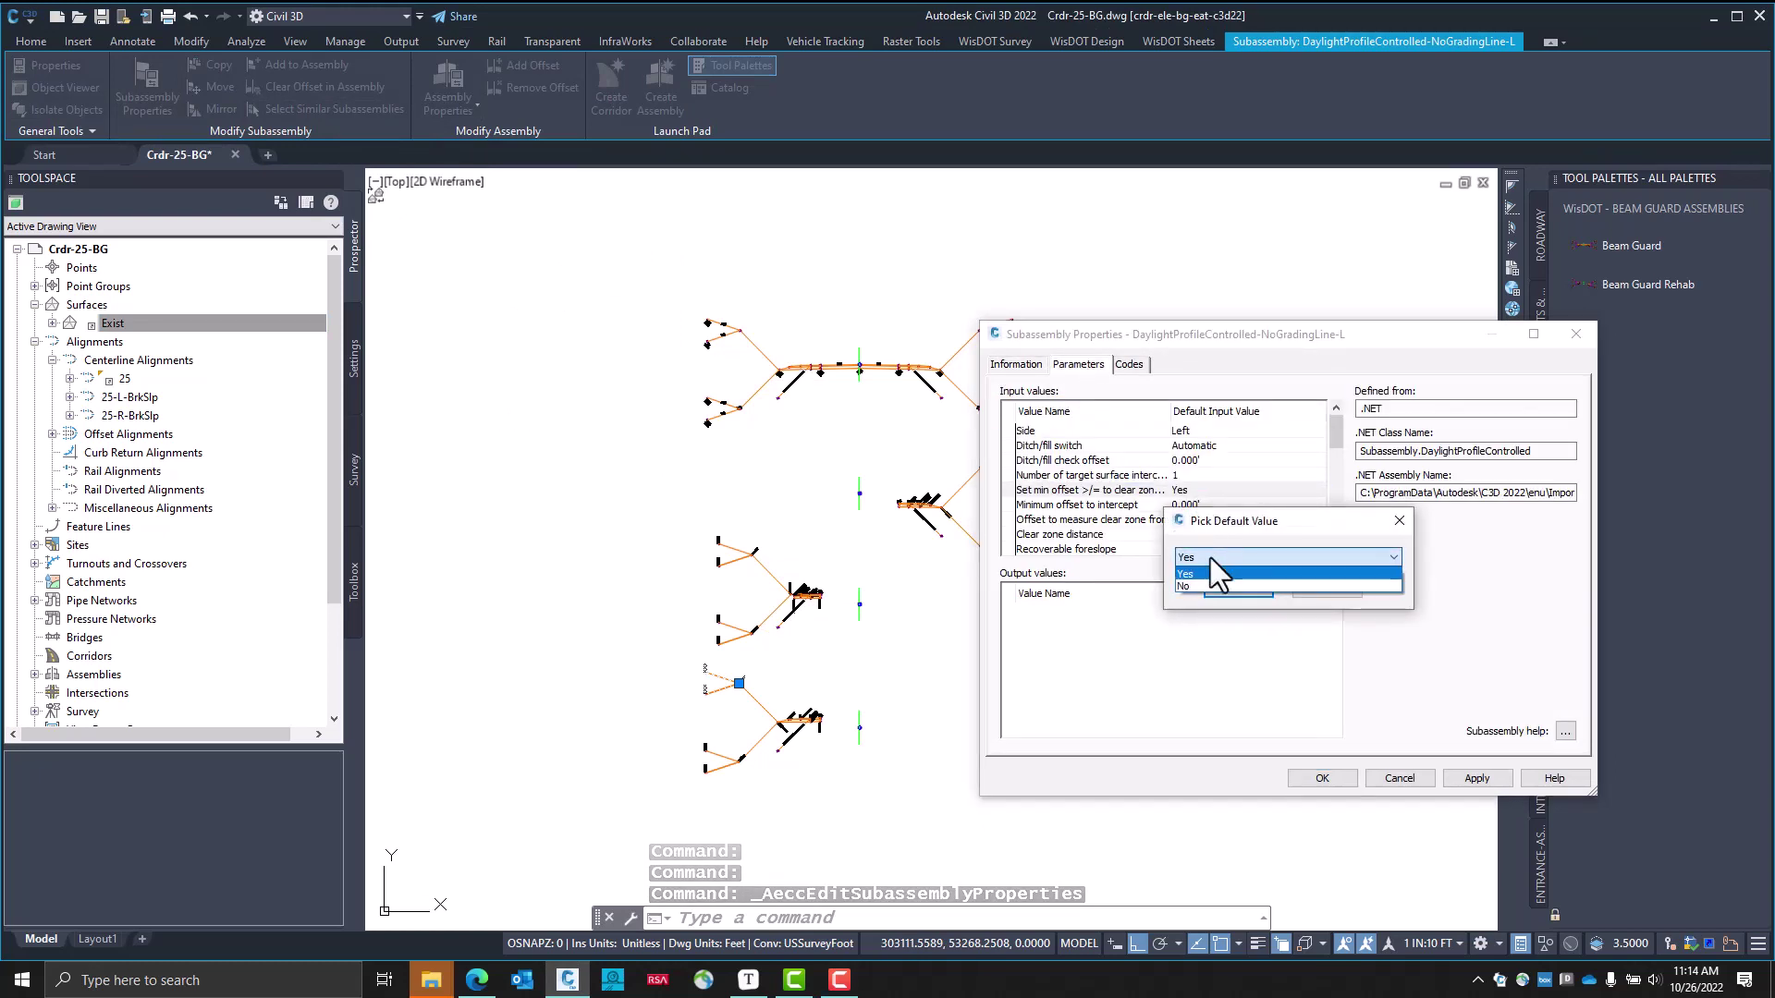
click(1207, 586)
click(1236, 599)
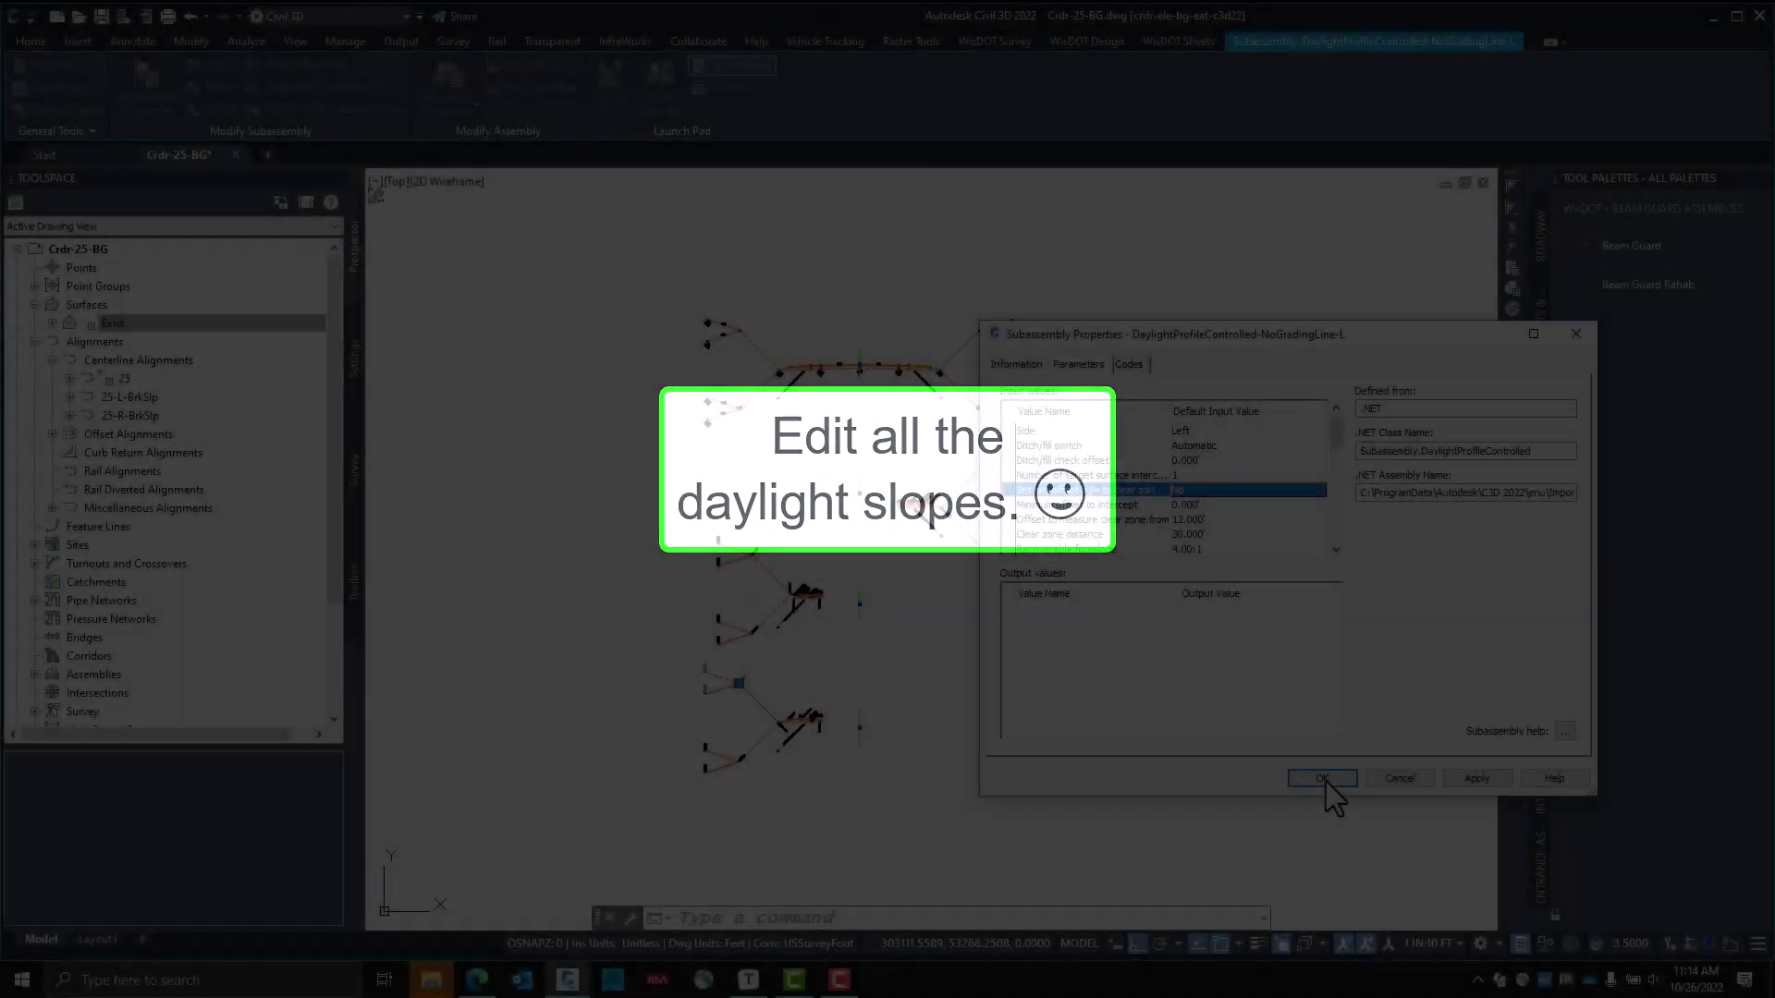
click(1326, 780)
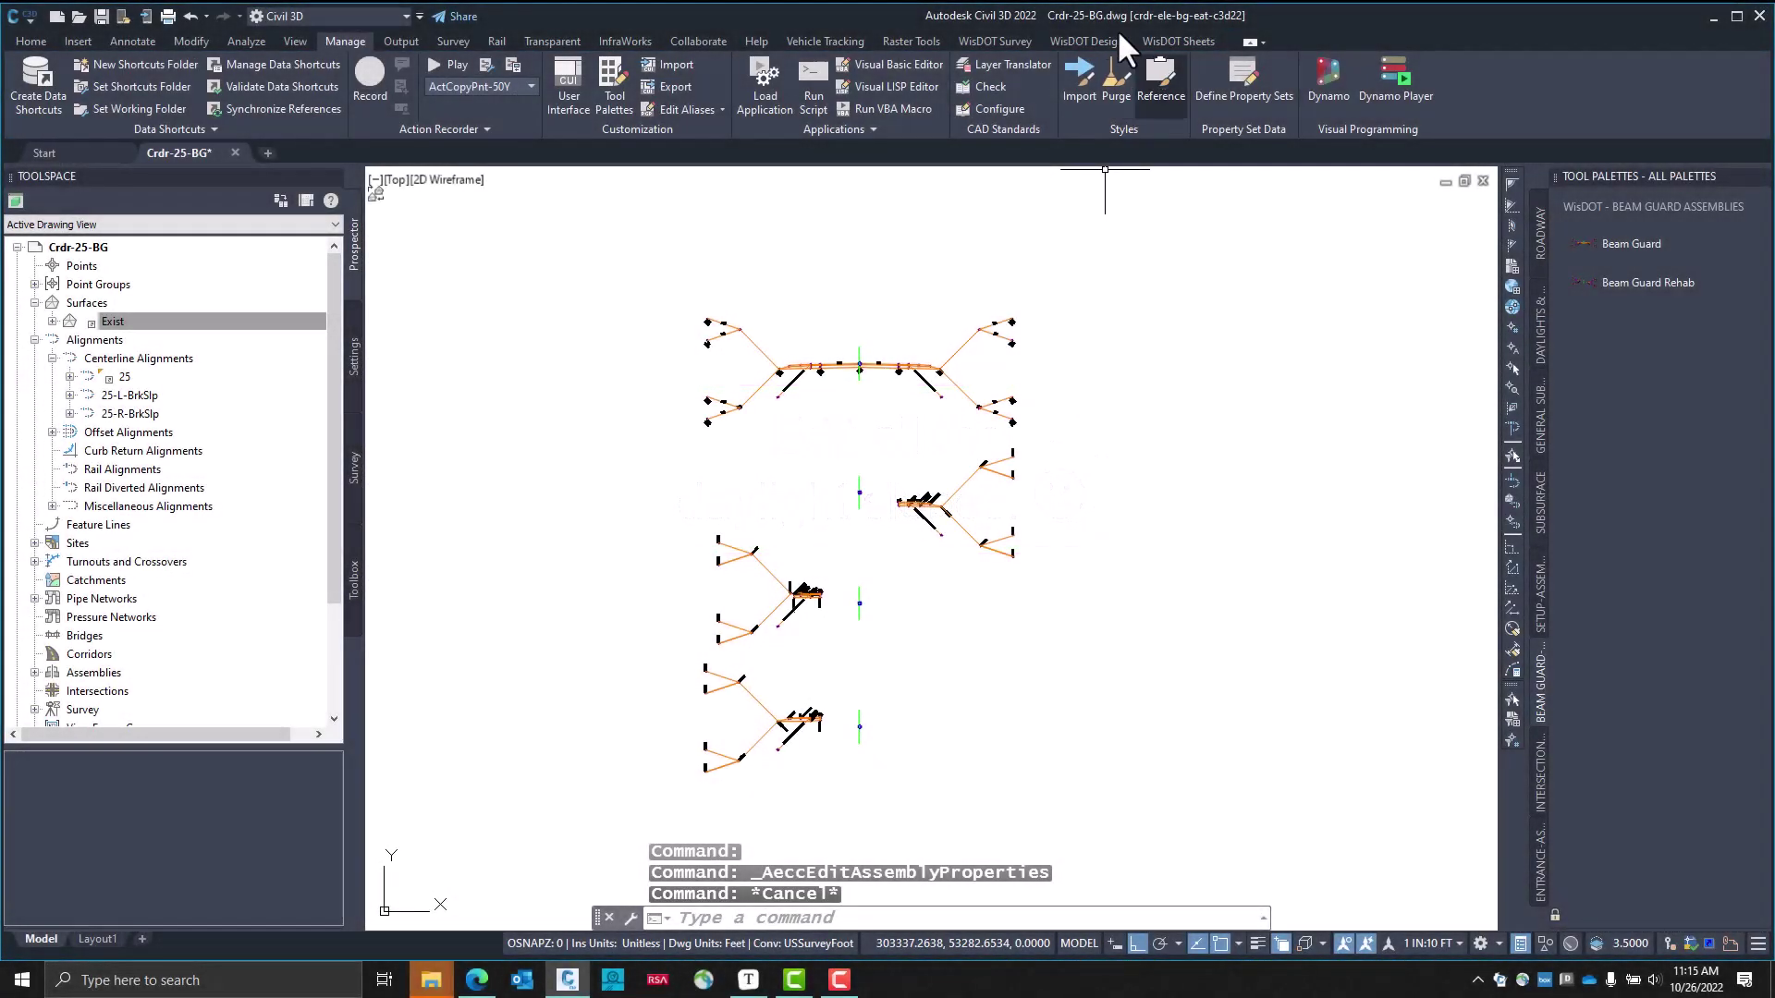
Label all the assemblies with their names using the WisDOT Label Assembly command and text size 1.0000
click(1109, 40)
click(706, 65)
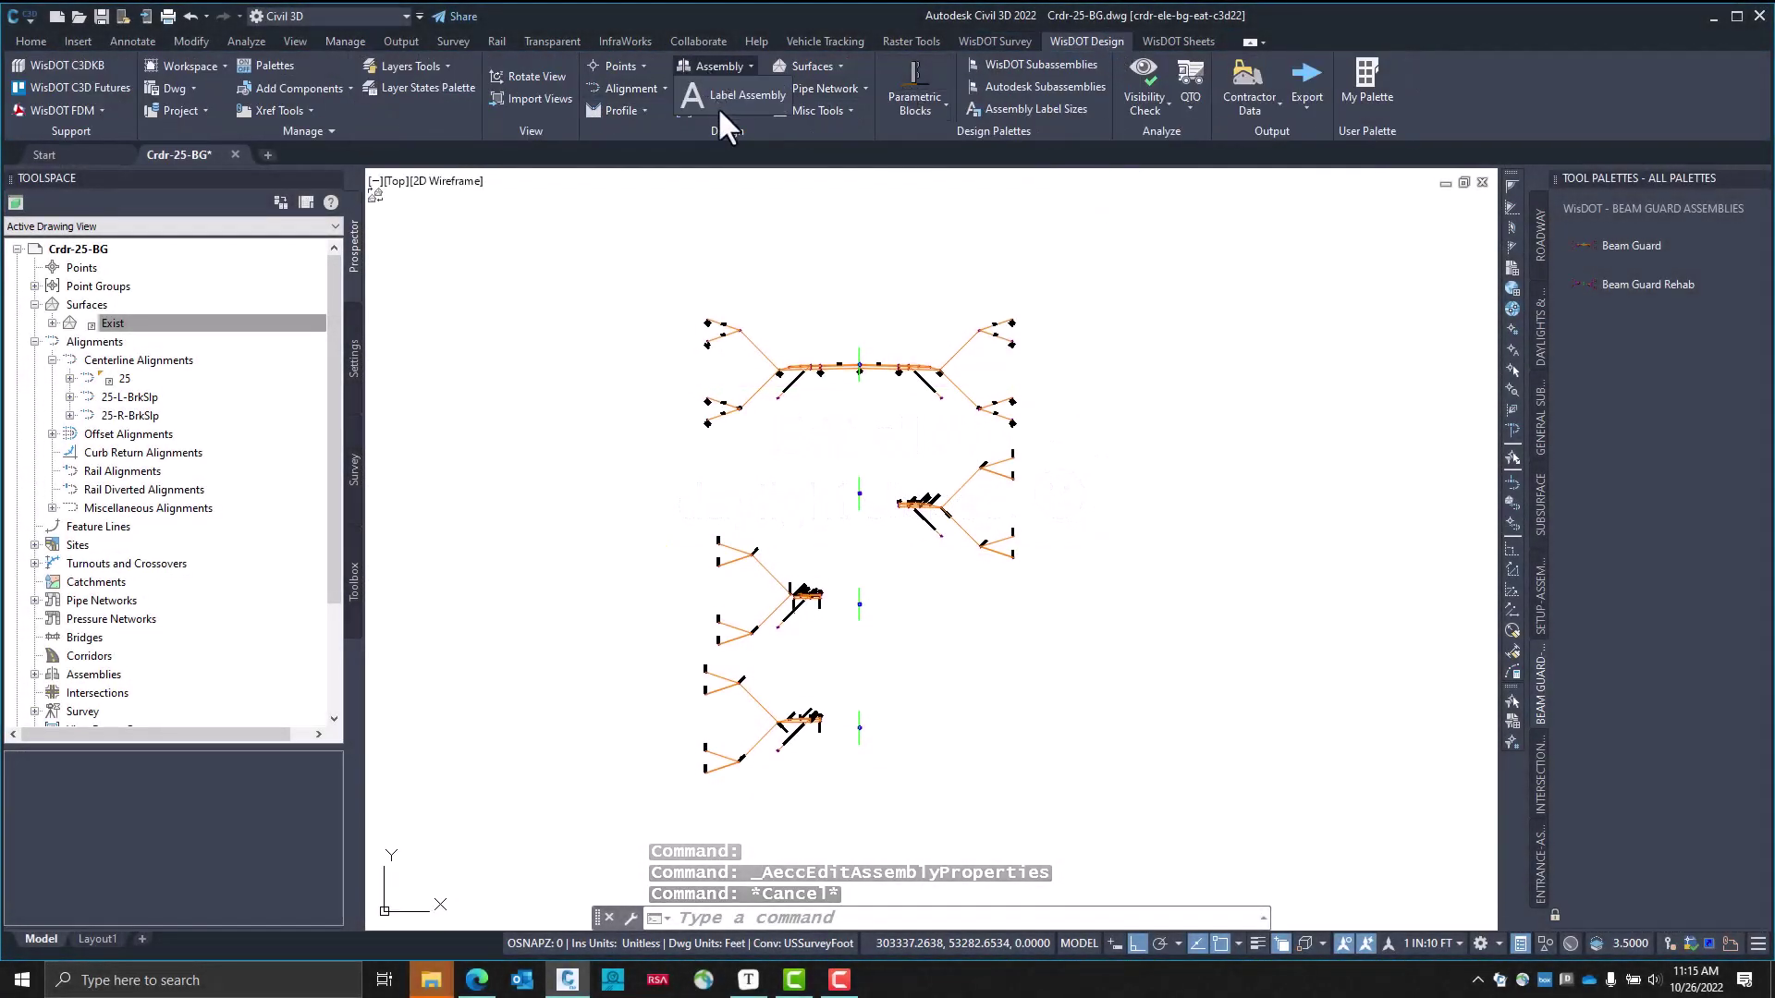
click(724, 96)
key(Return)
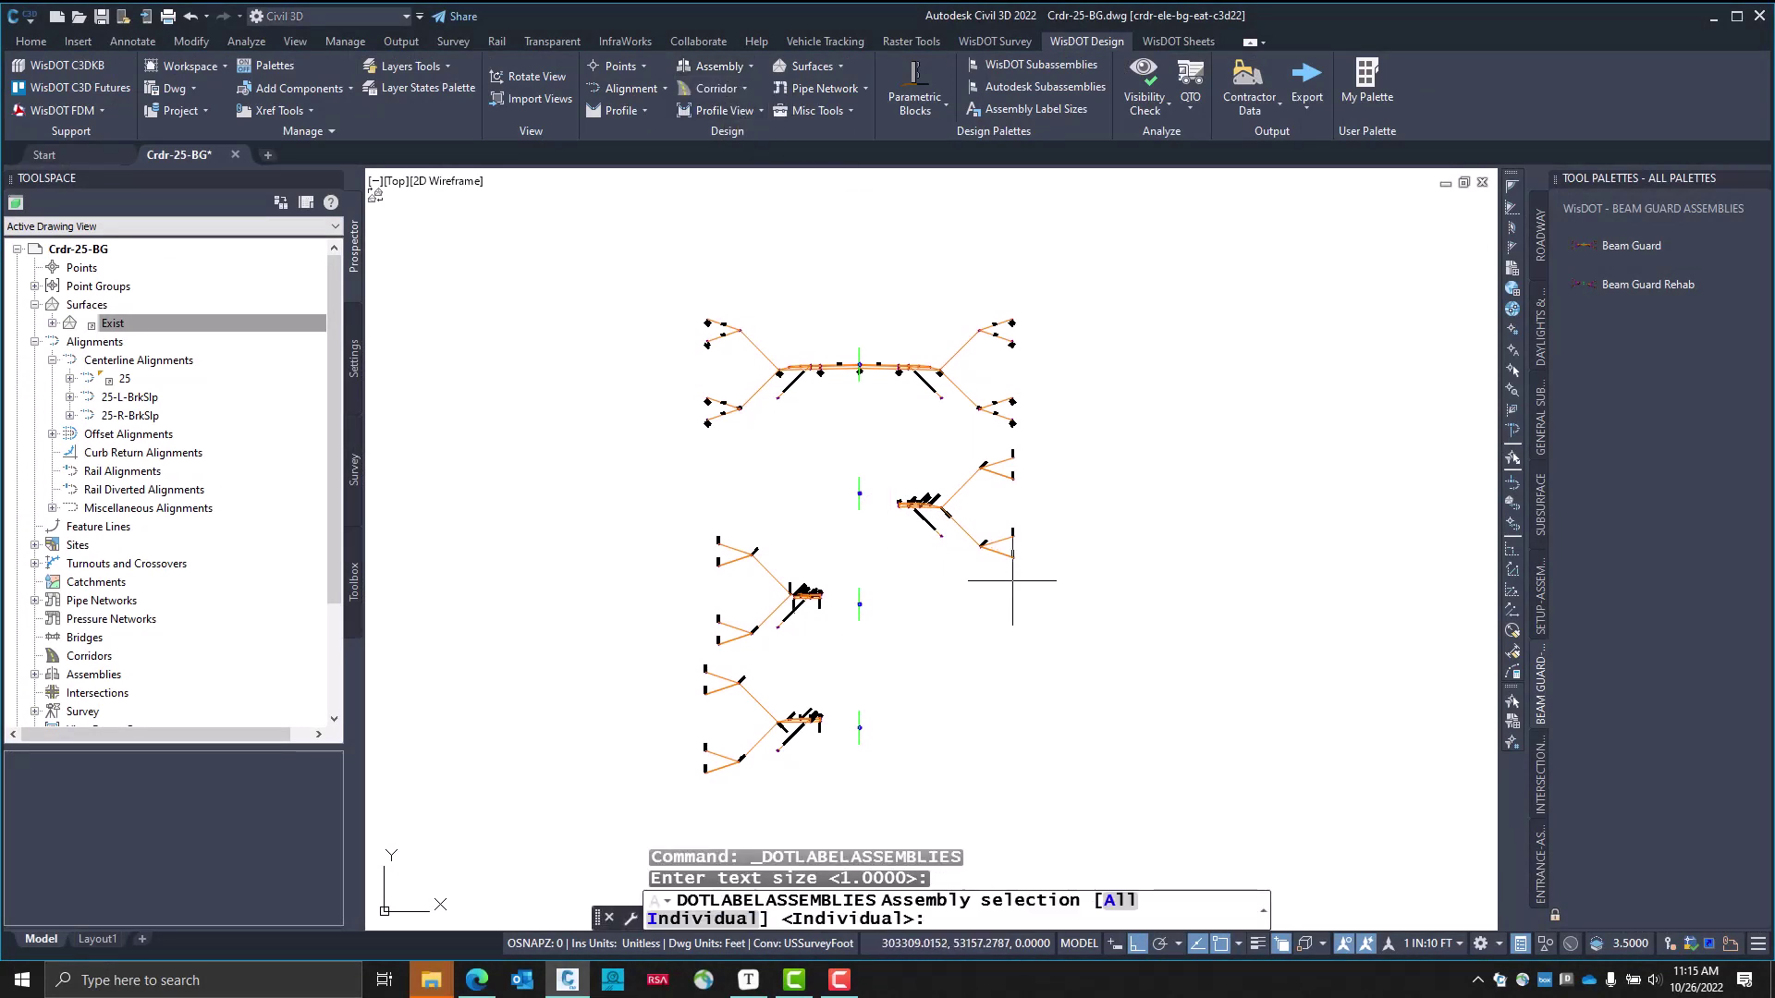
text(a)
key(Return)
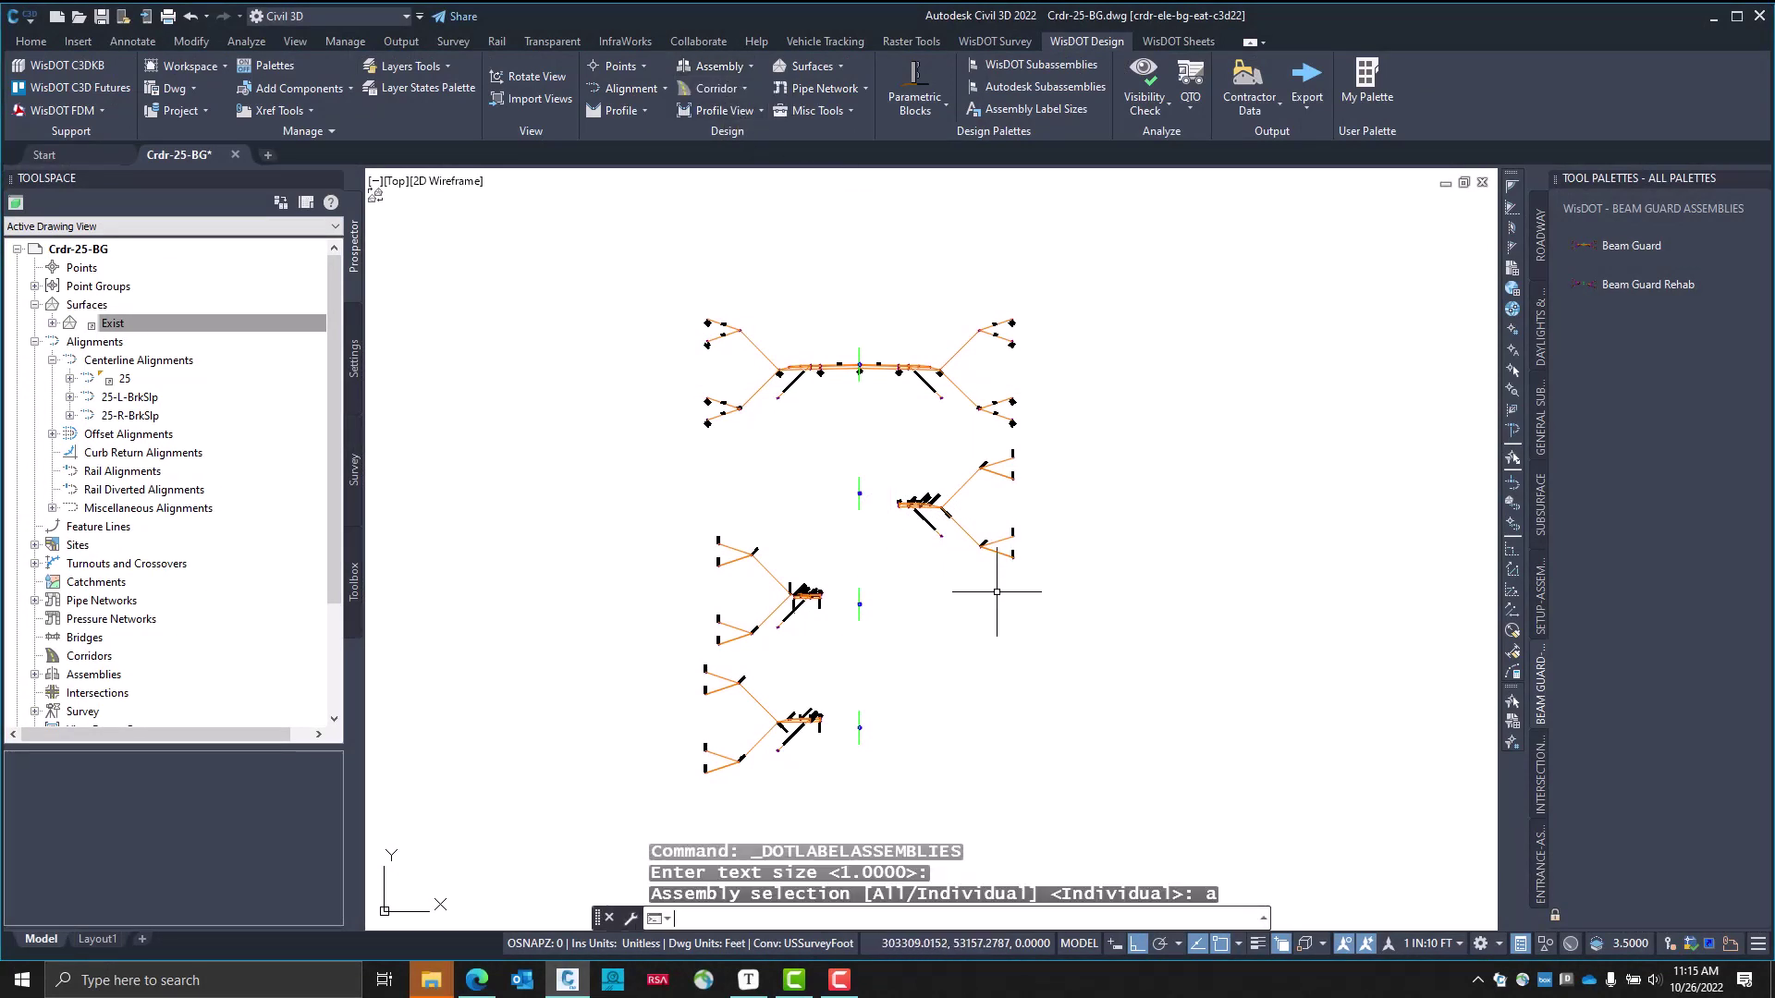
click(973, 707)
scroll(863, 731, up, 4)
scroll(862, 732, down, 5)
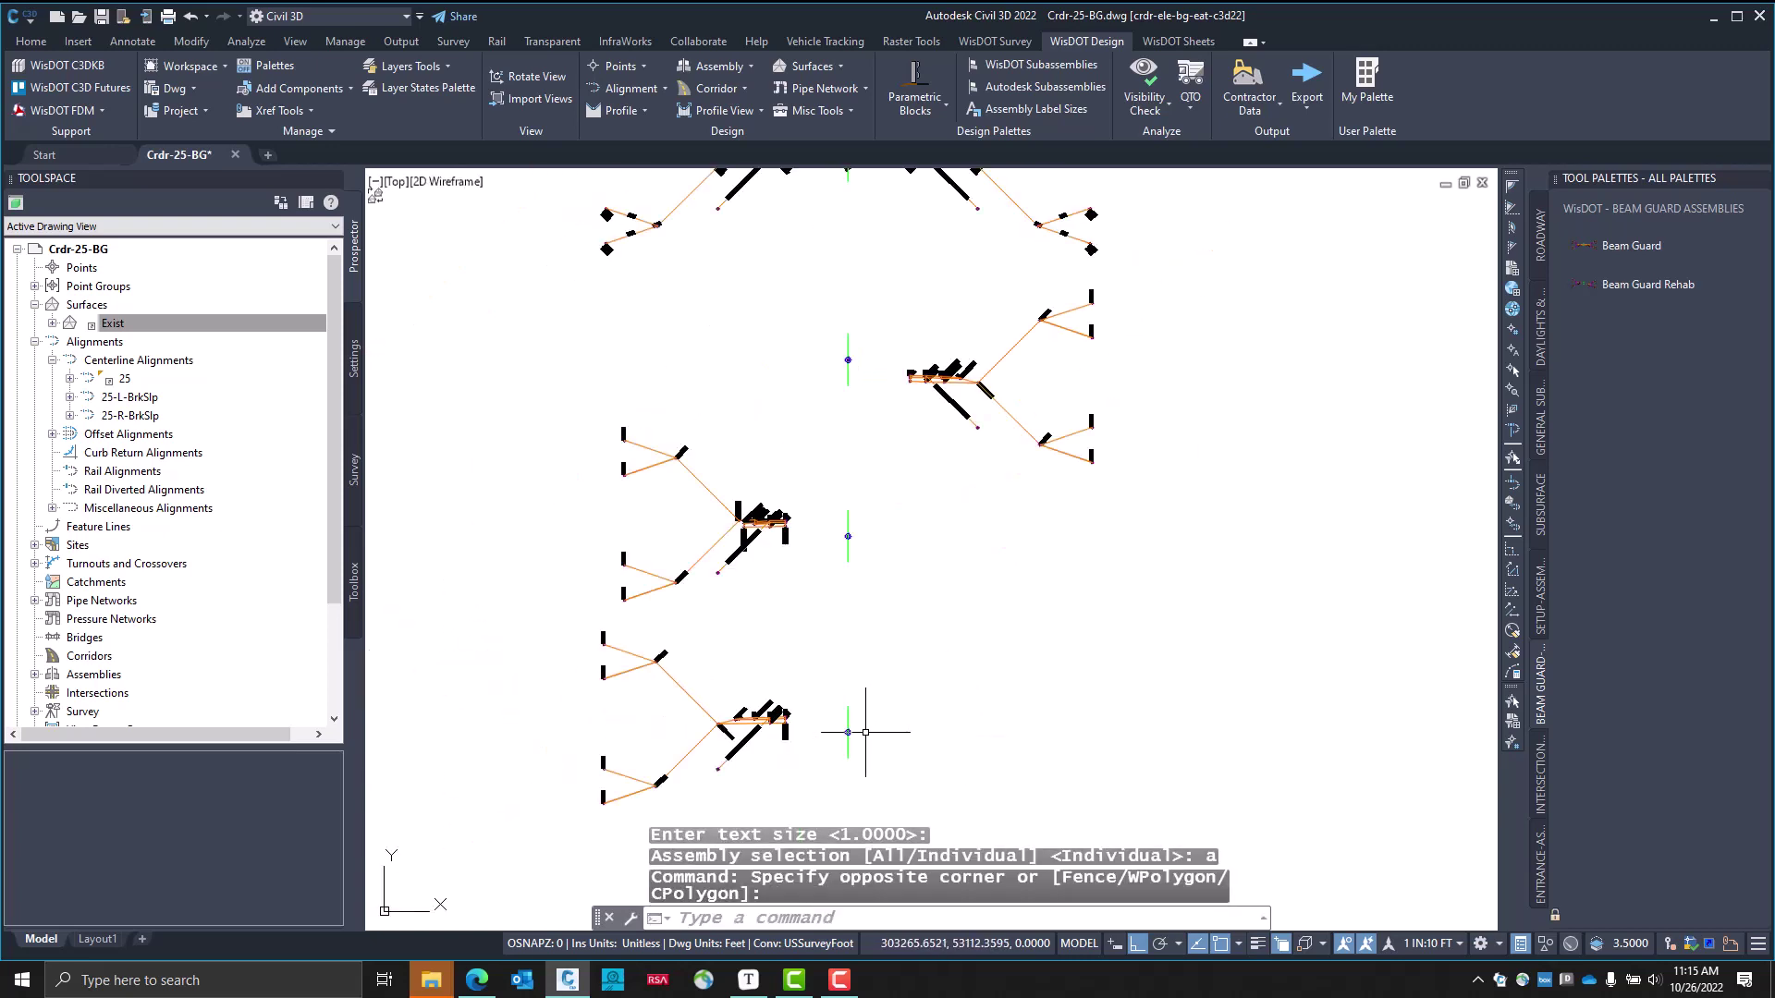
click(935, 614)
click(989, 108)
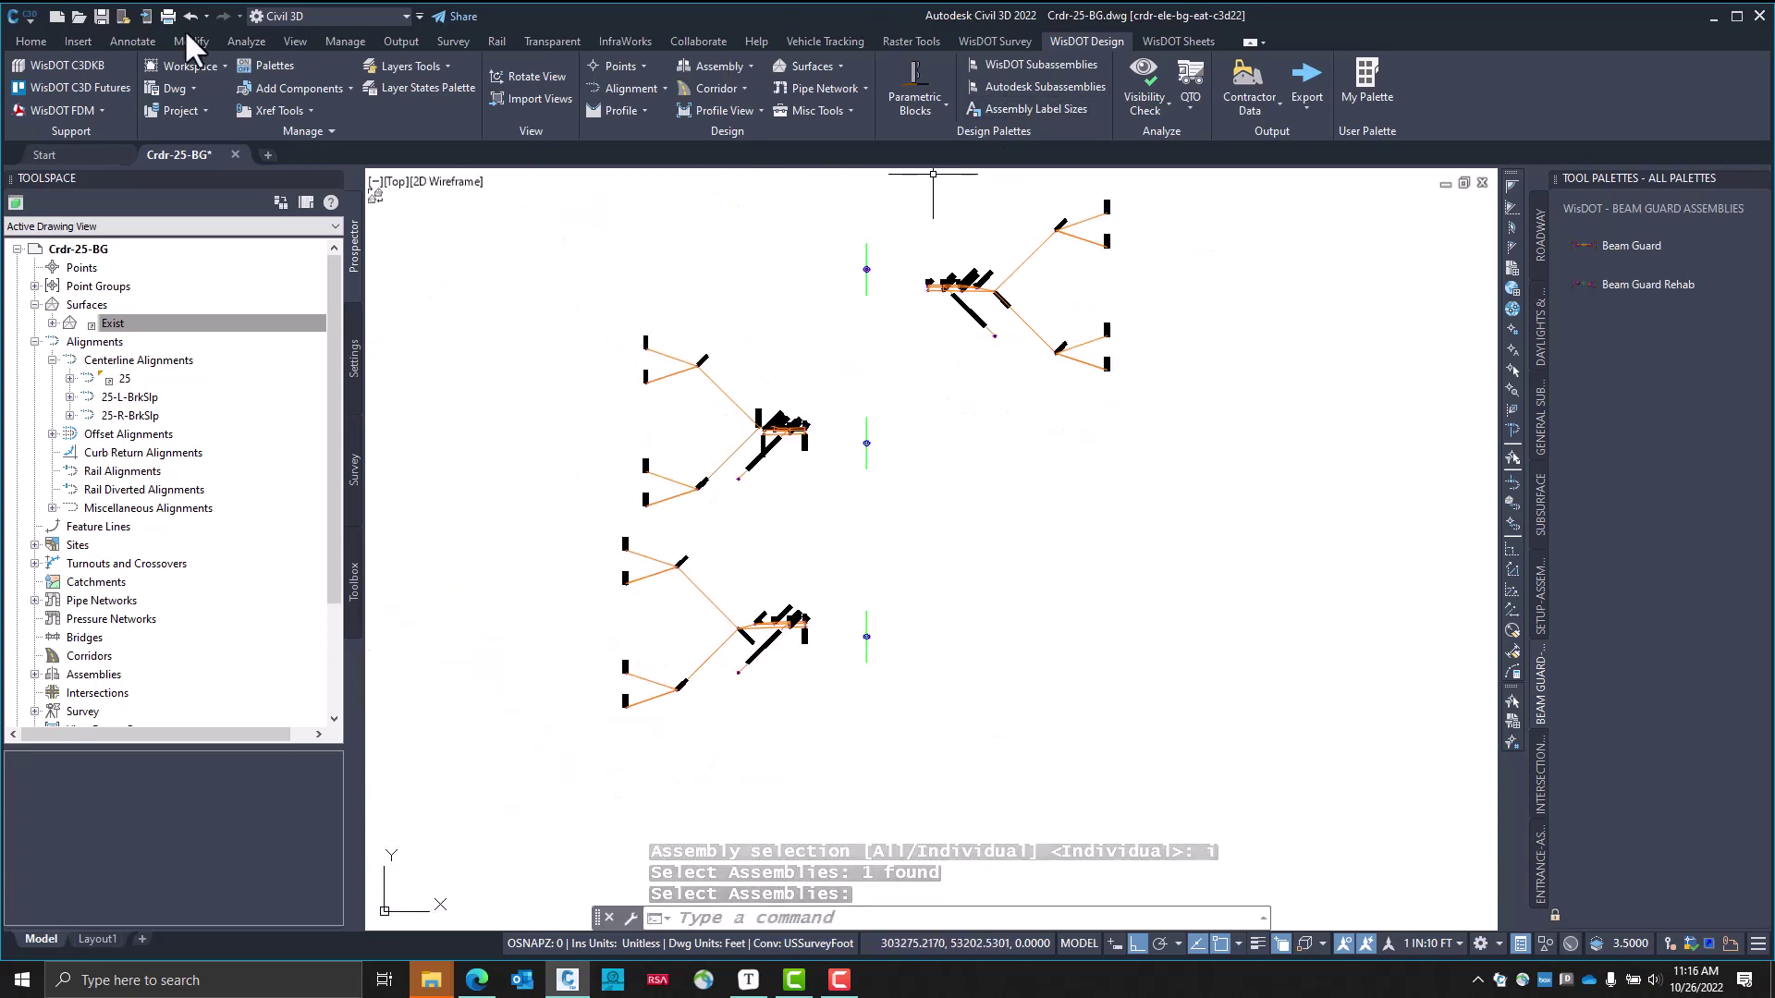
Thaw and turn on all layers through the All filter in Layer Properties, and close the layer manager
click(34, 40)
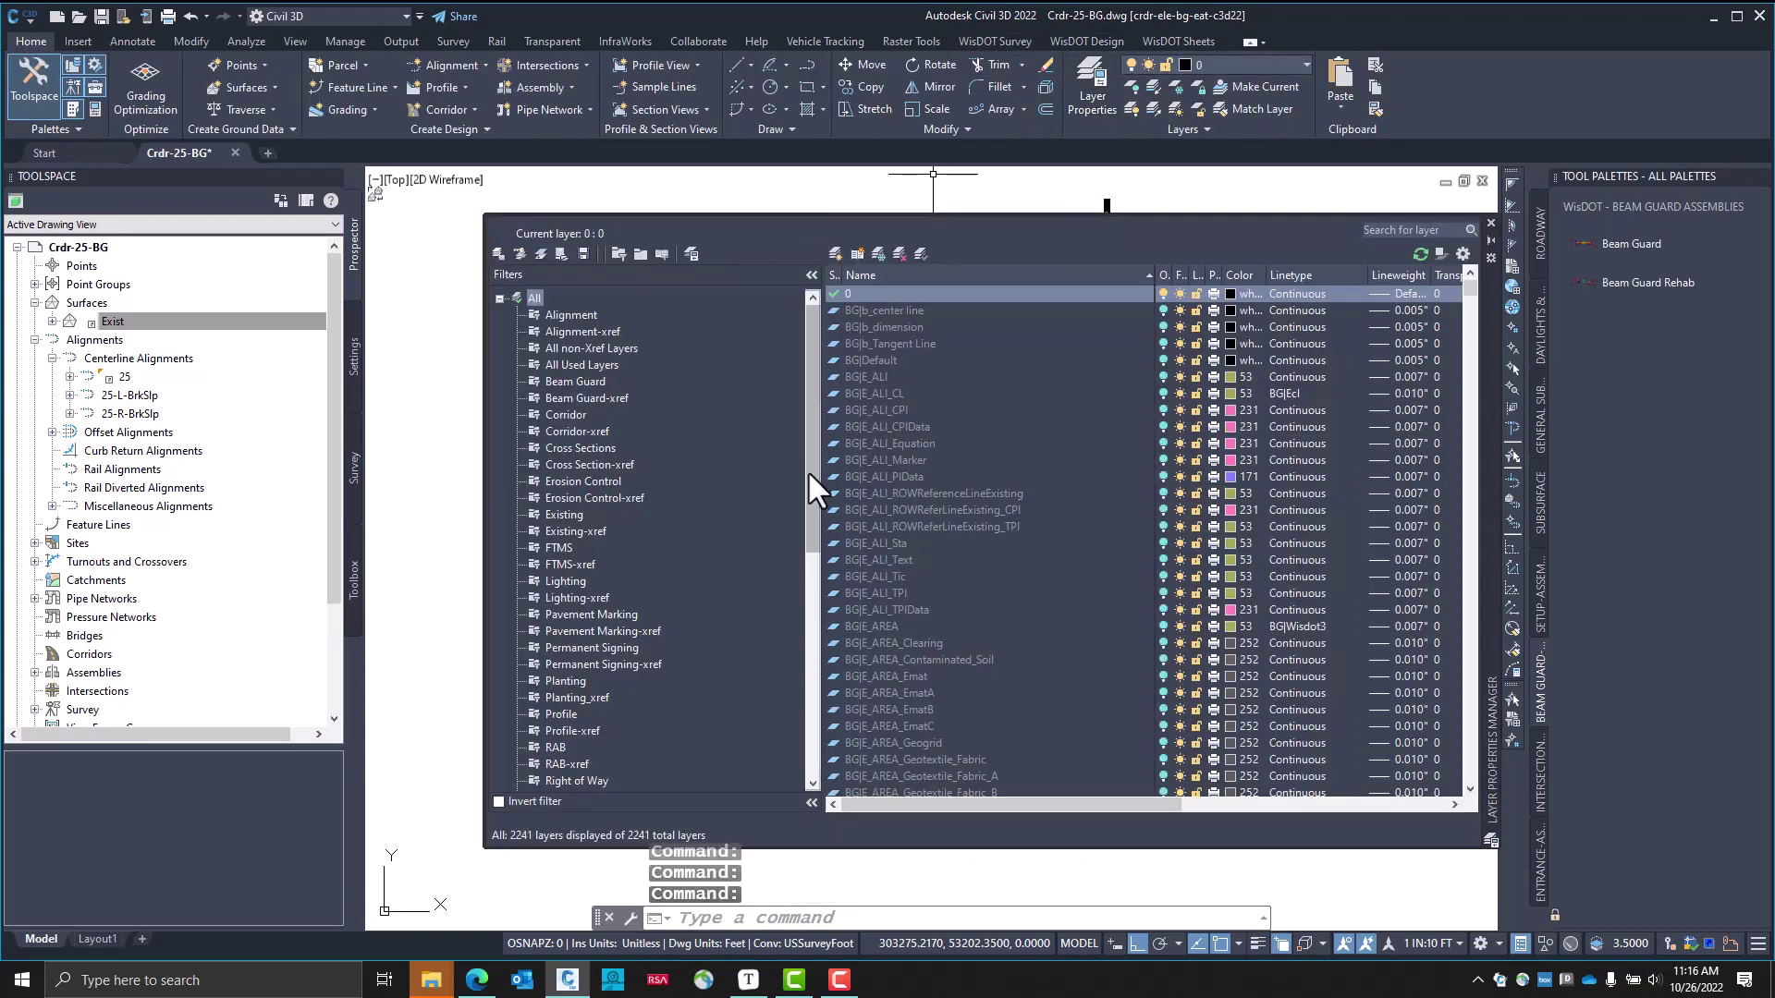
right_click(536, 297)
mouse_move(631, 330)
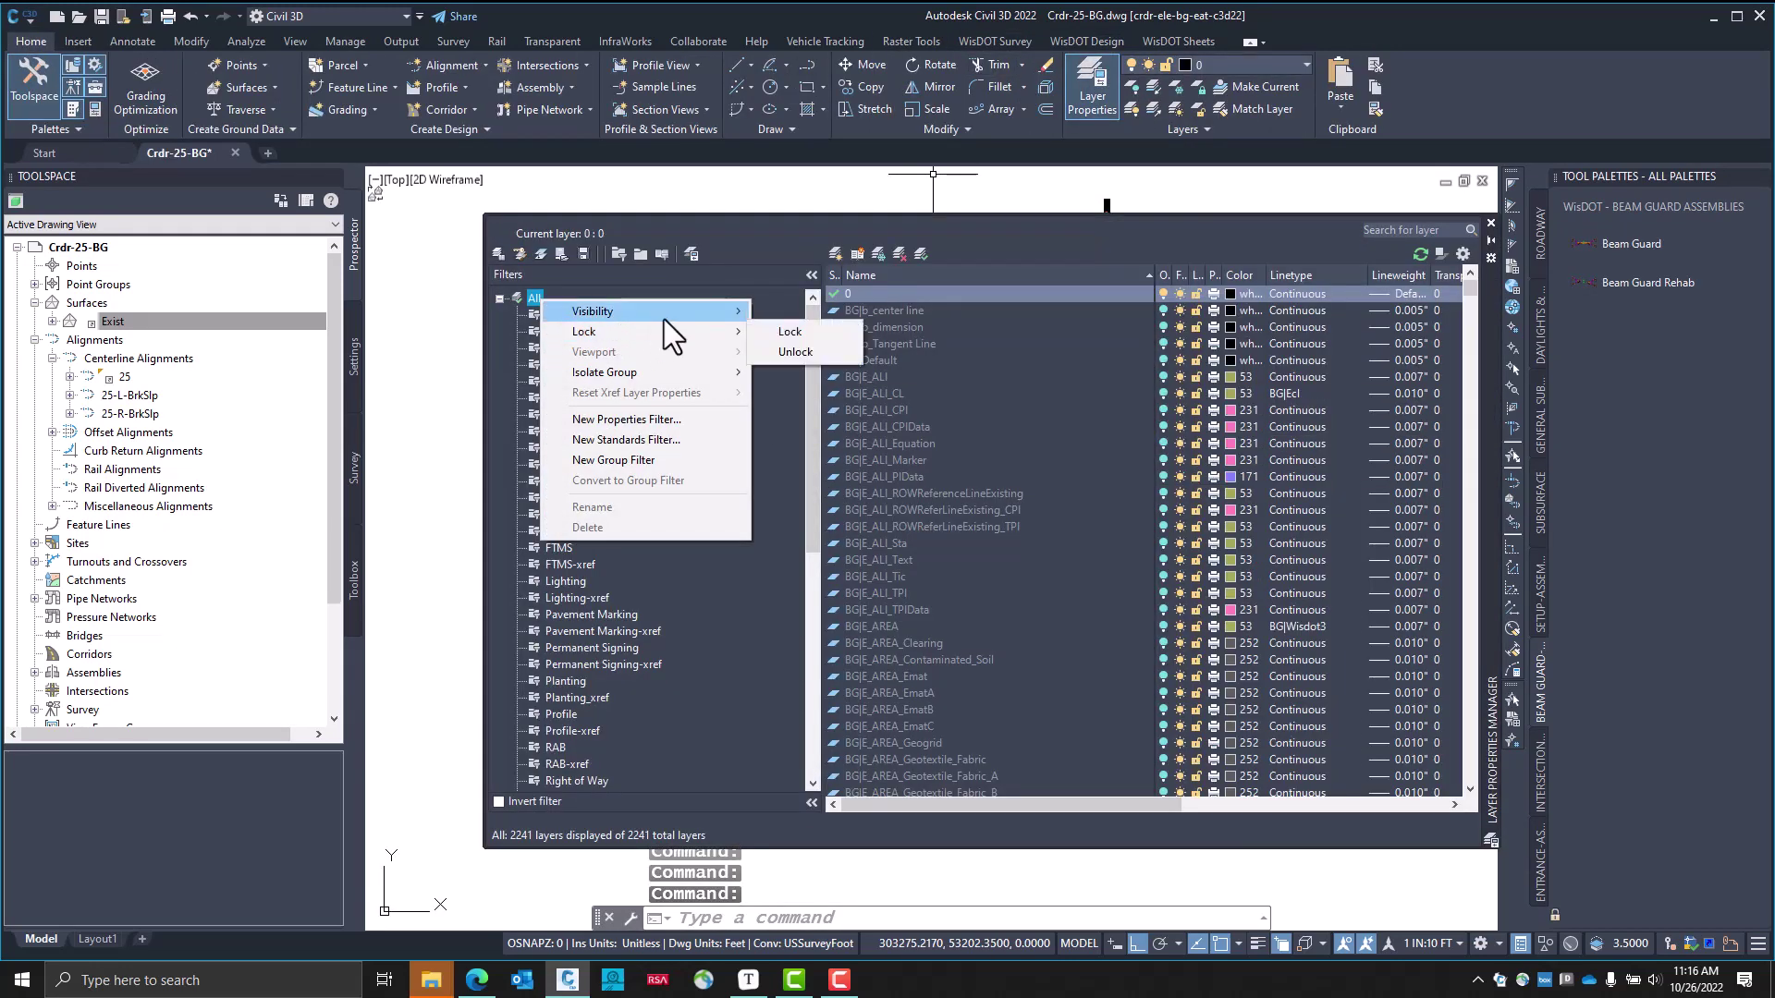
click(797, 359)
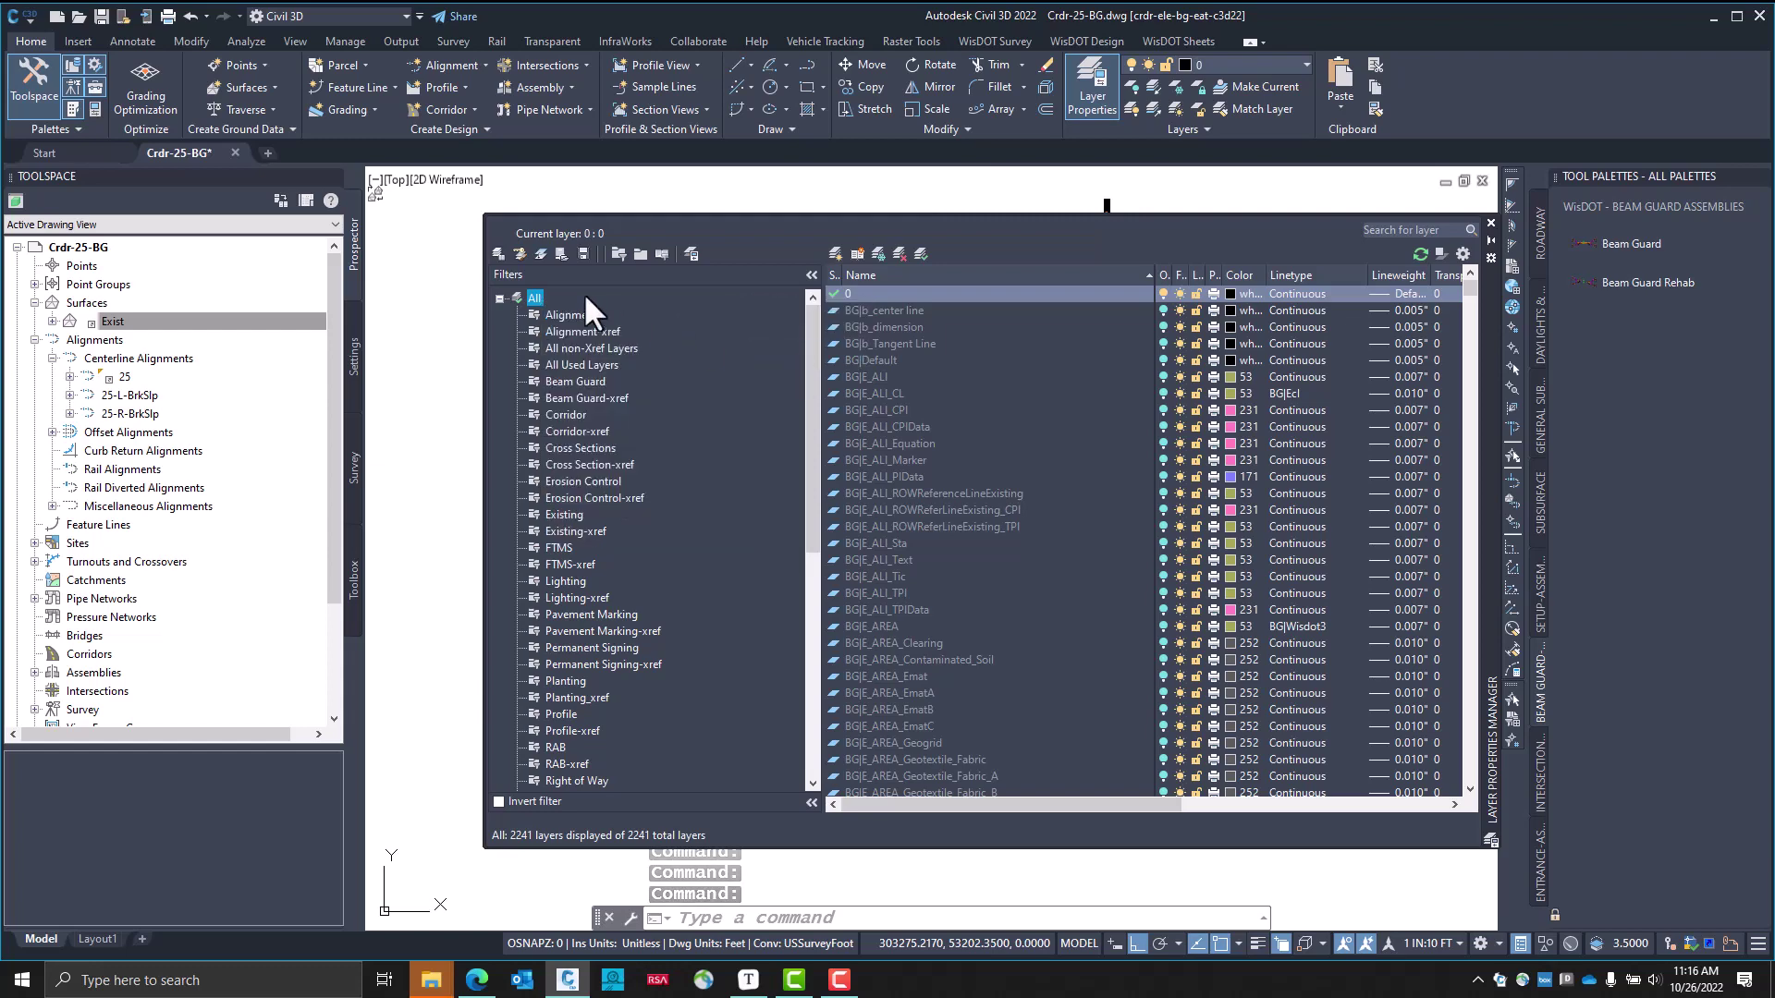
right_click(535, 296)
click(761, 309)
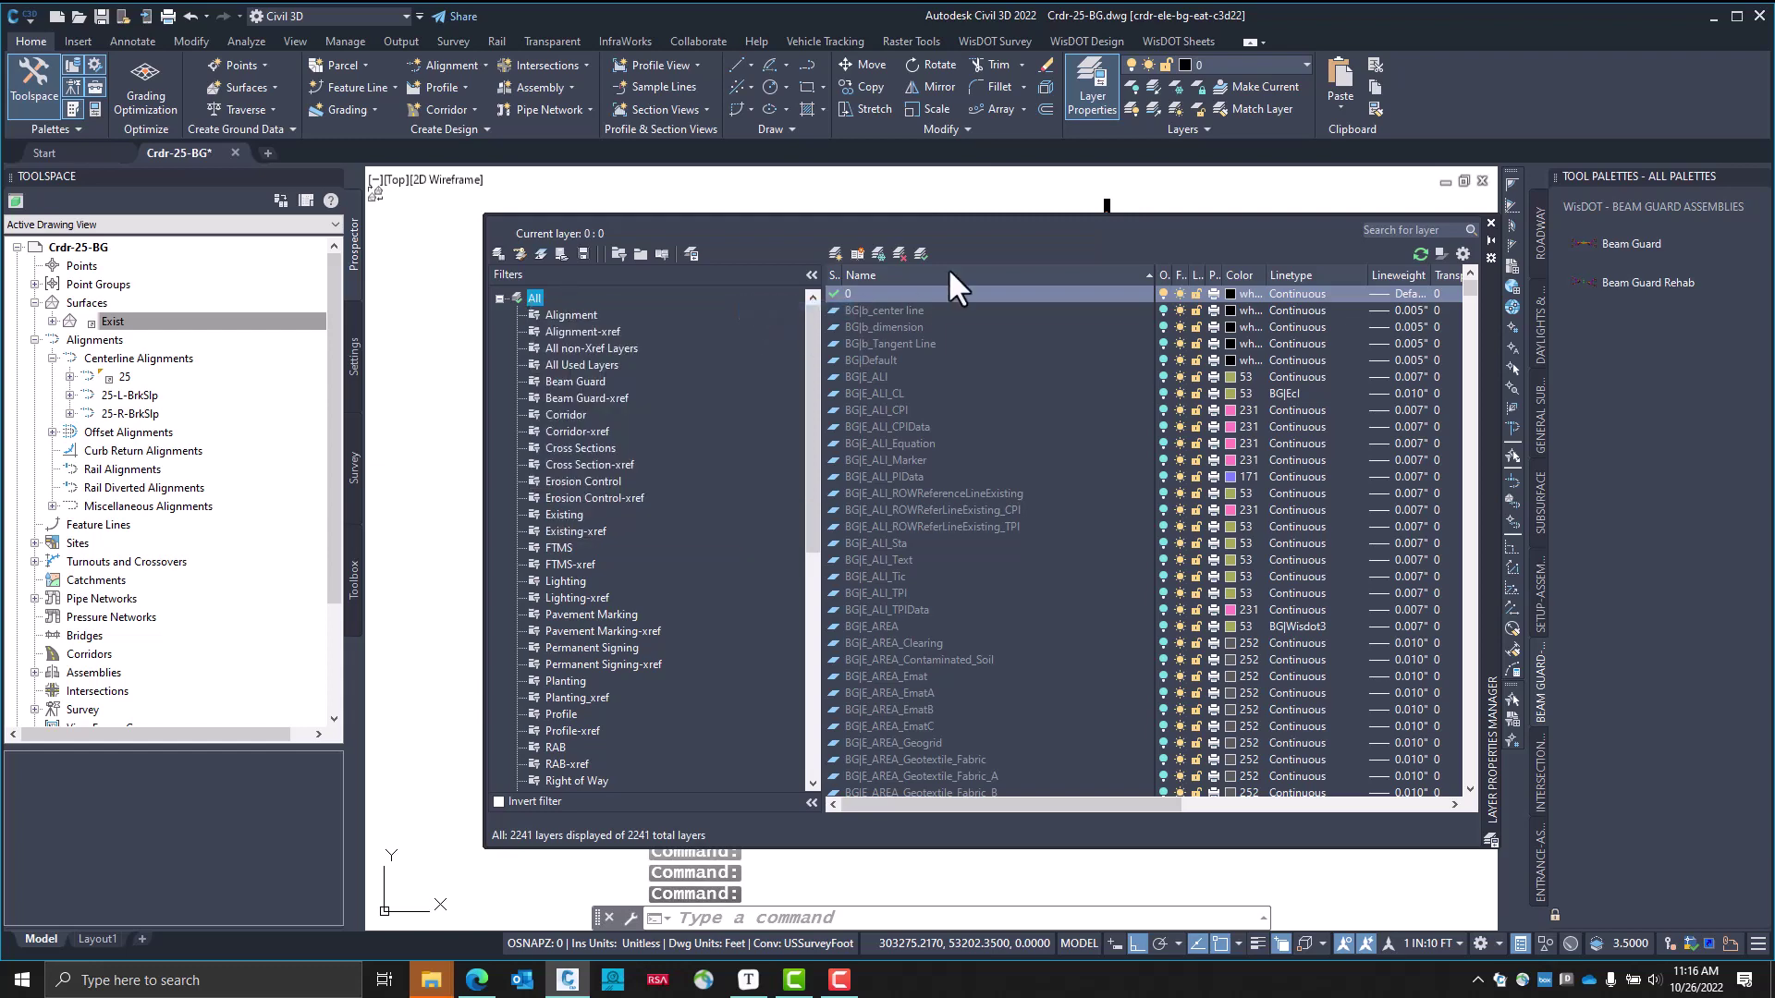
click(1491, 224)
Inspect the name labels above the beam guard assemblies, including the lowest assembly's label
click(892, 602)
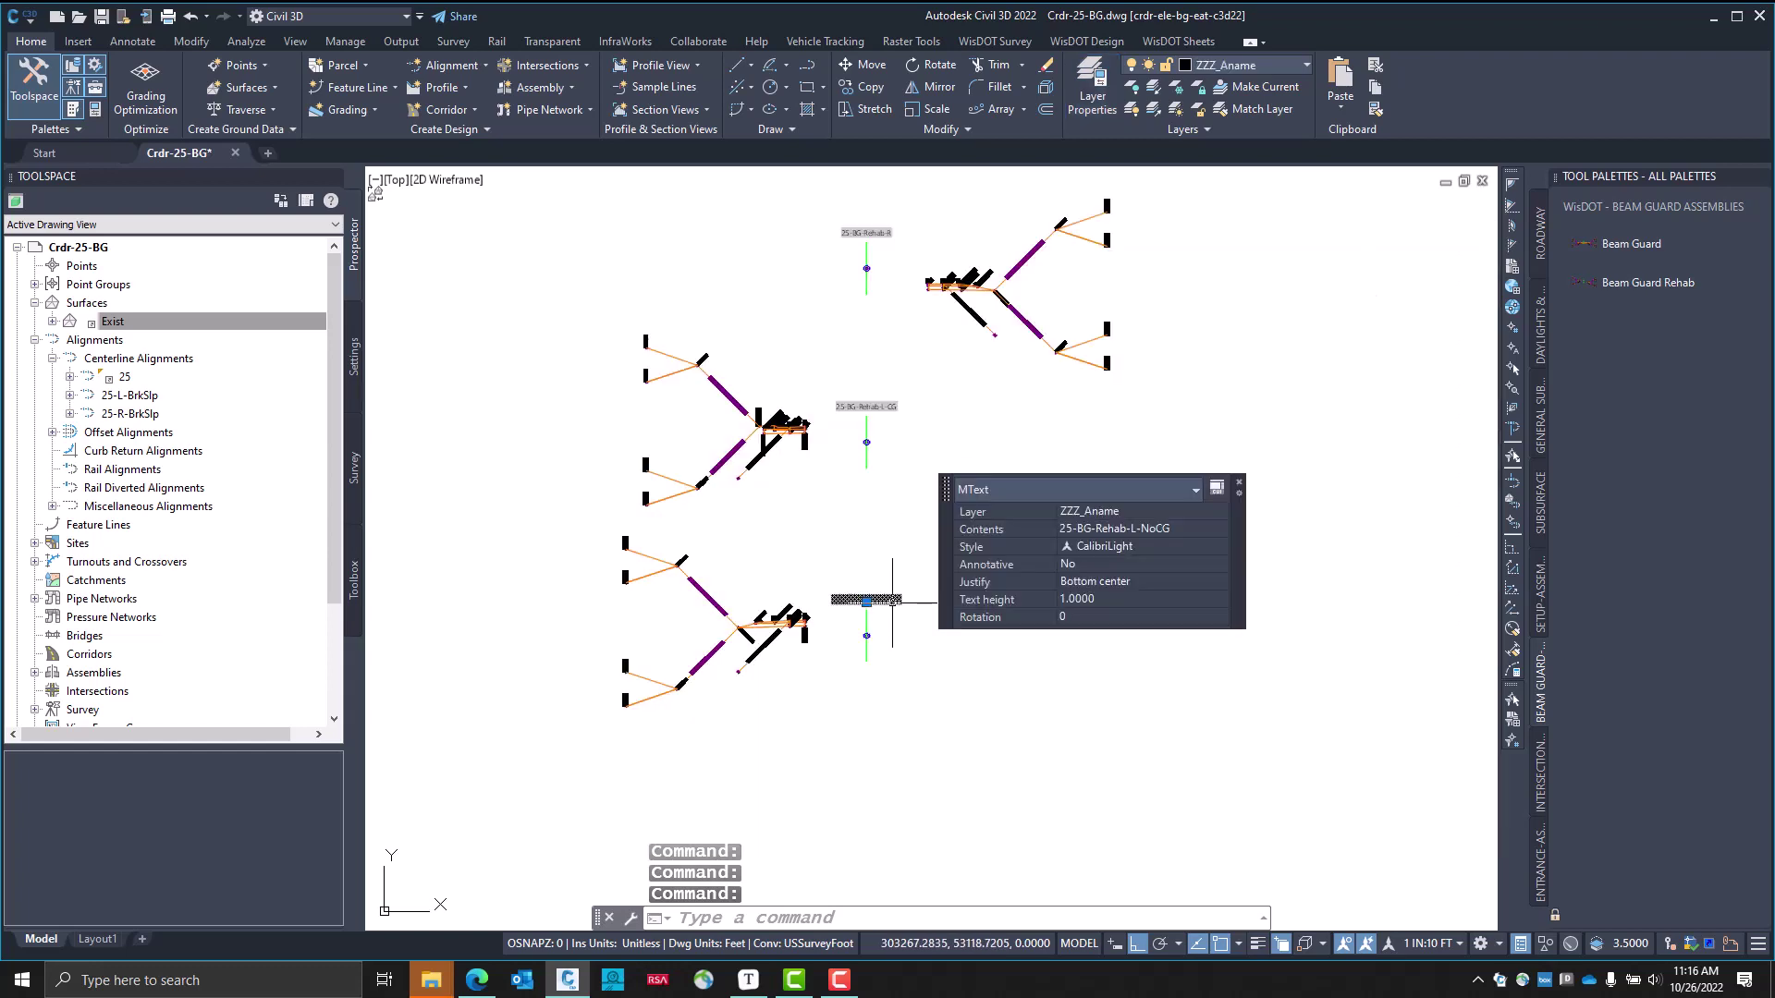
key(Escape)
scroll(908, 614, up, 3)
scroll(904, 606, down, 3)
middle_drag(904, 606, 852, 789)
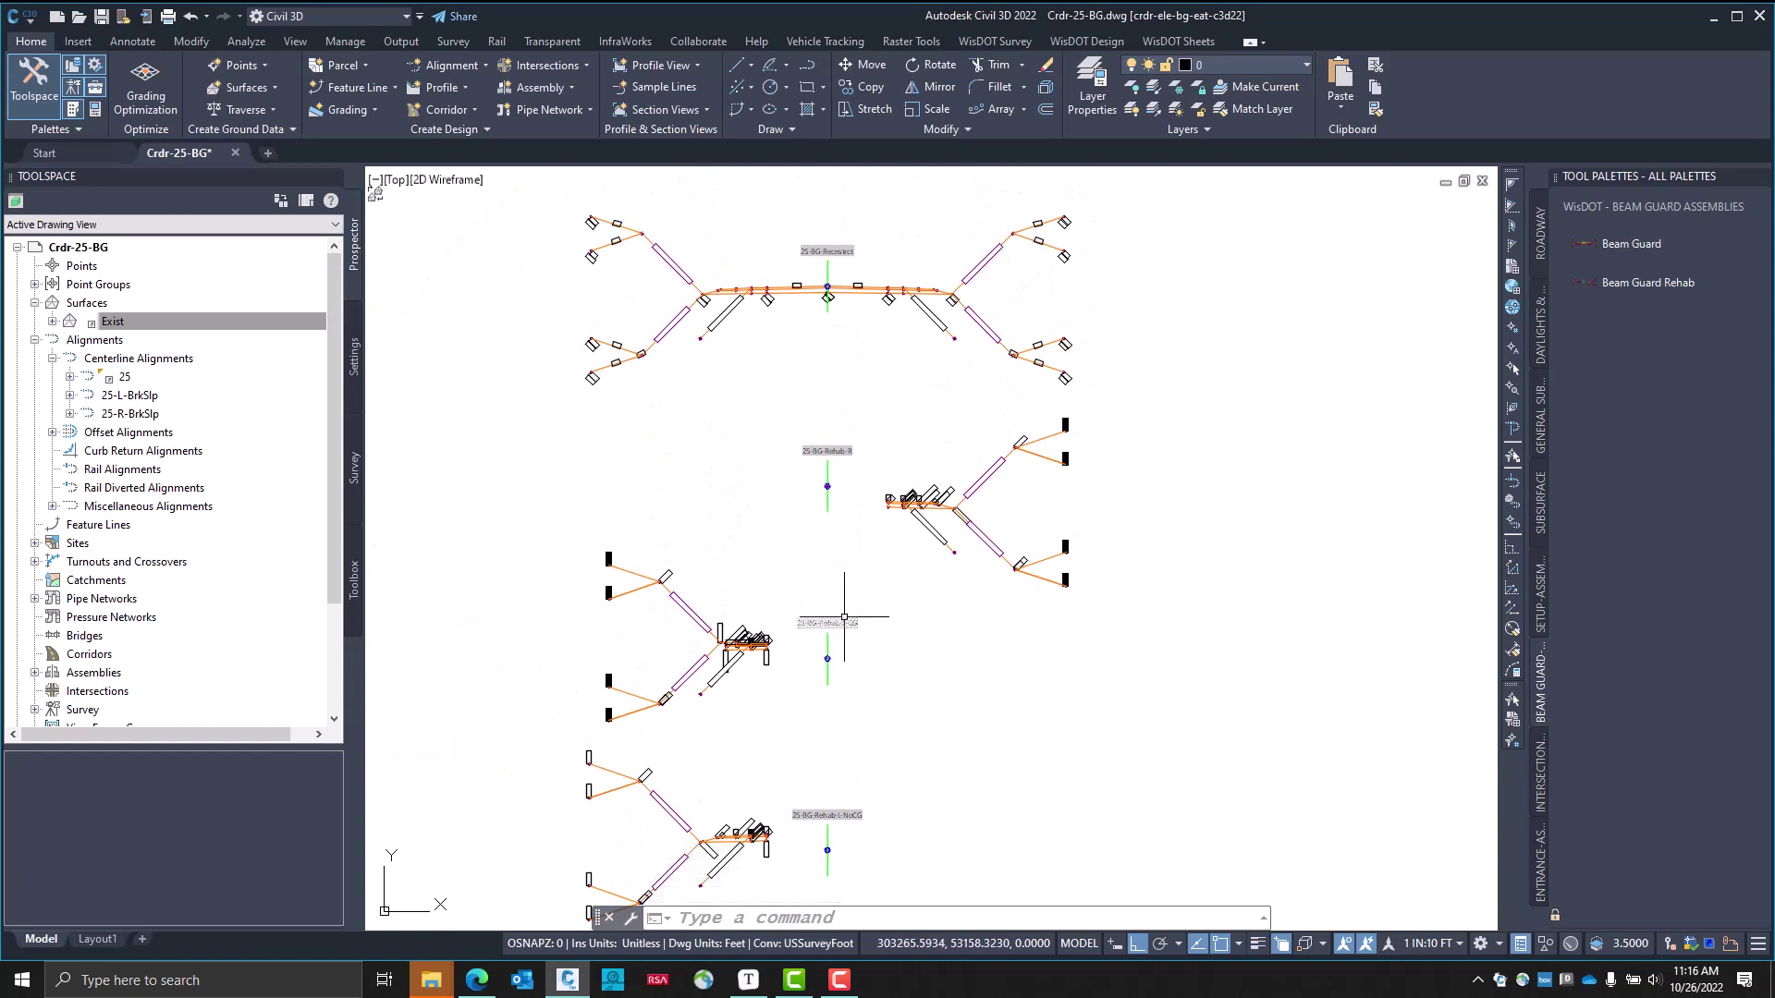
mouse_move(844, 617)
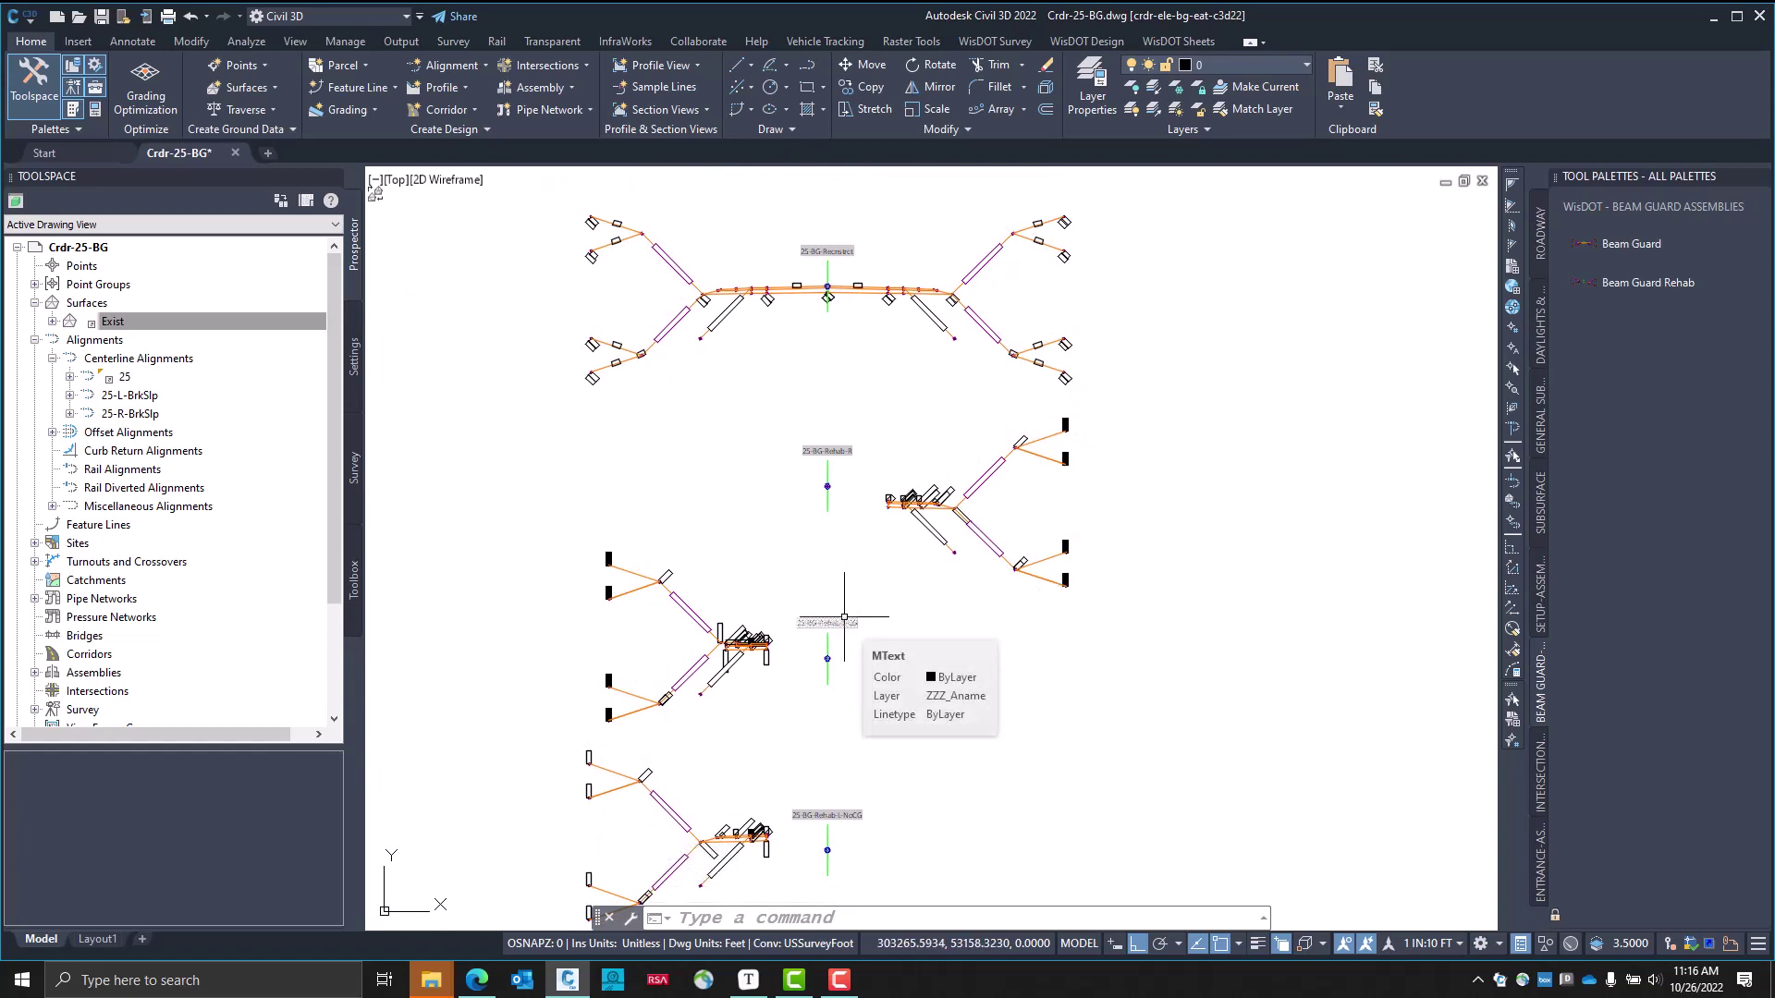
scroll(844, 617, down, 8)
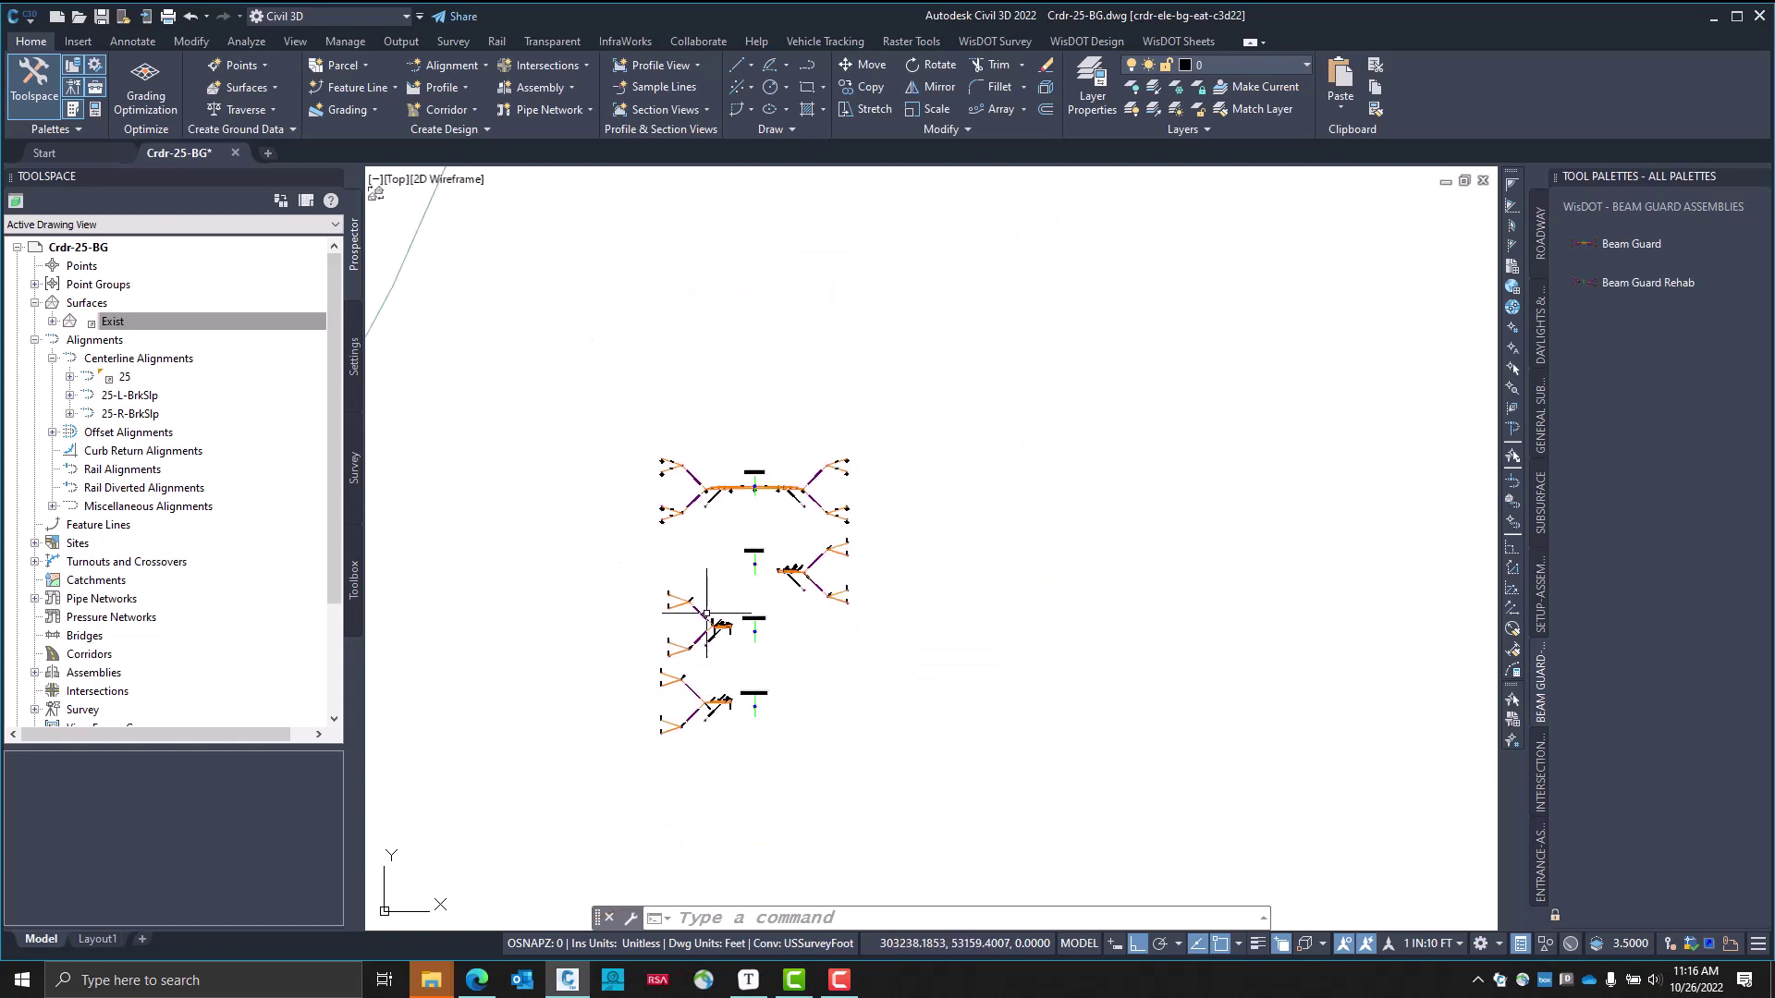
Start a new corridor on alignment 25 with profile 25-Prop and name it 25-BG
middle_drag(653, 602, 888, 650)
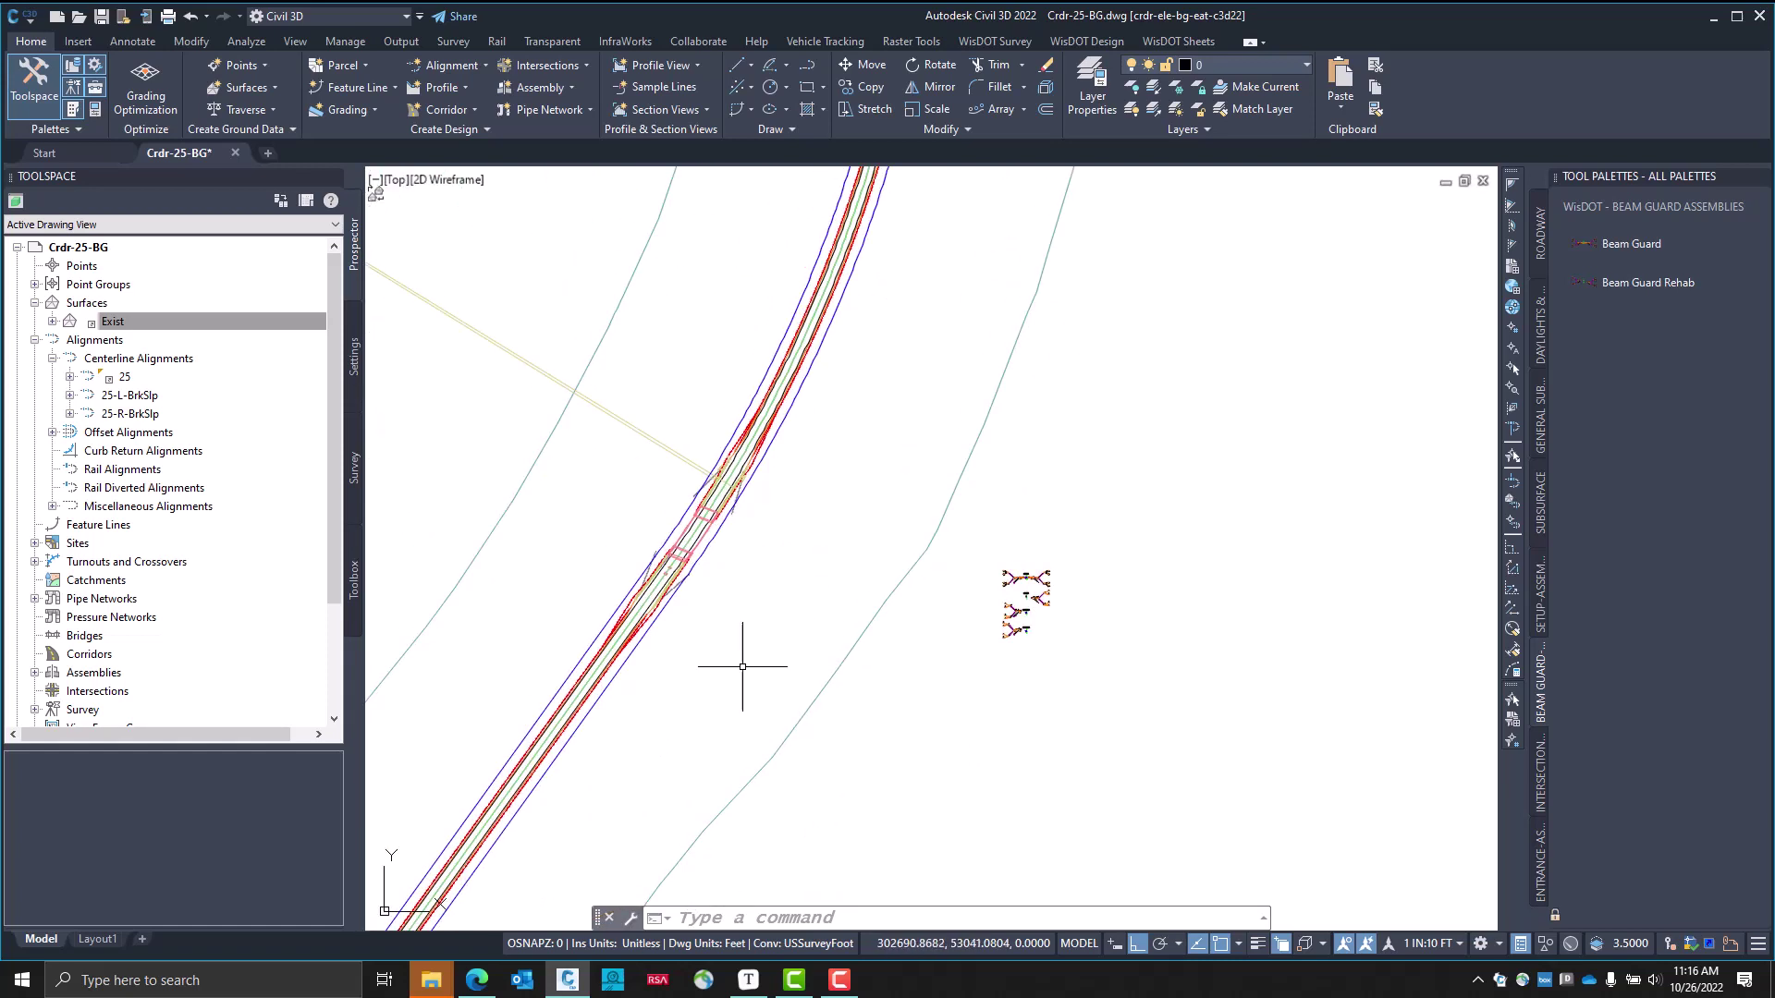
scroll(678, 633, up, 7)
mouse_move(681, 654)
middle_down()
mouse_move(938, 746)
mouse_move(940, 681)
middle_up()
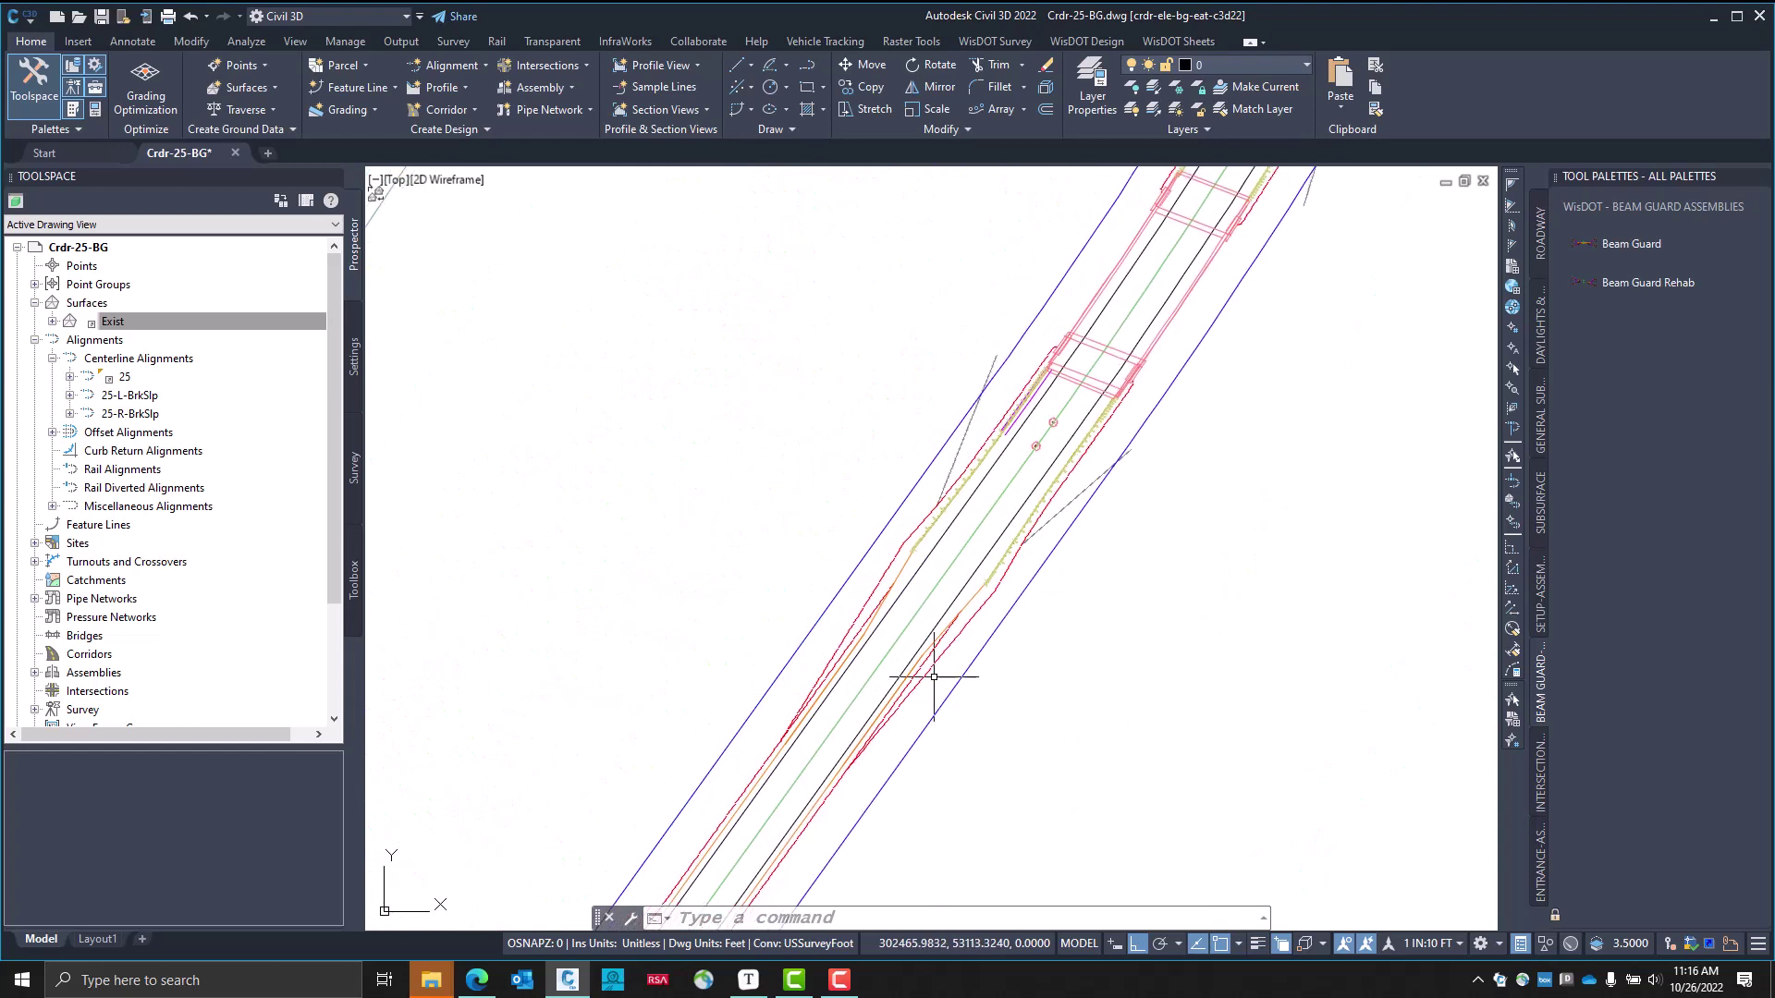
scroll(924, 566, up, 5)
mouse_move(964, 496)
middle_down()
mouse_move(780, 674)
mouse_move(788, 602)
mouse_move(919, 329)
middle_up()
scroll(863, 443, down, 3)
mouse_move(863, 444)
middle_down()
mouse_move(840, 566)
mouse_move(820, 503)
mouse_move(825, 527)
middle_up()
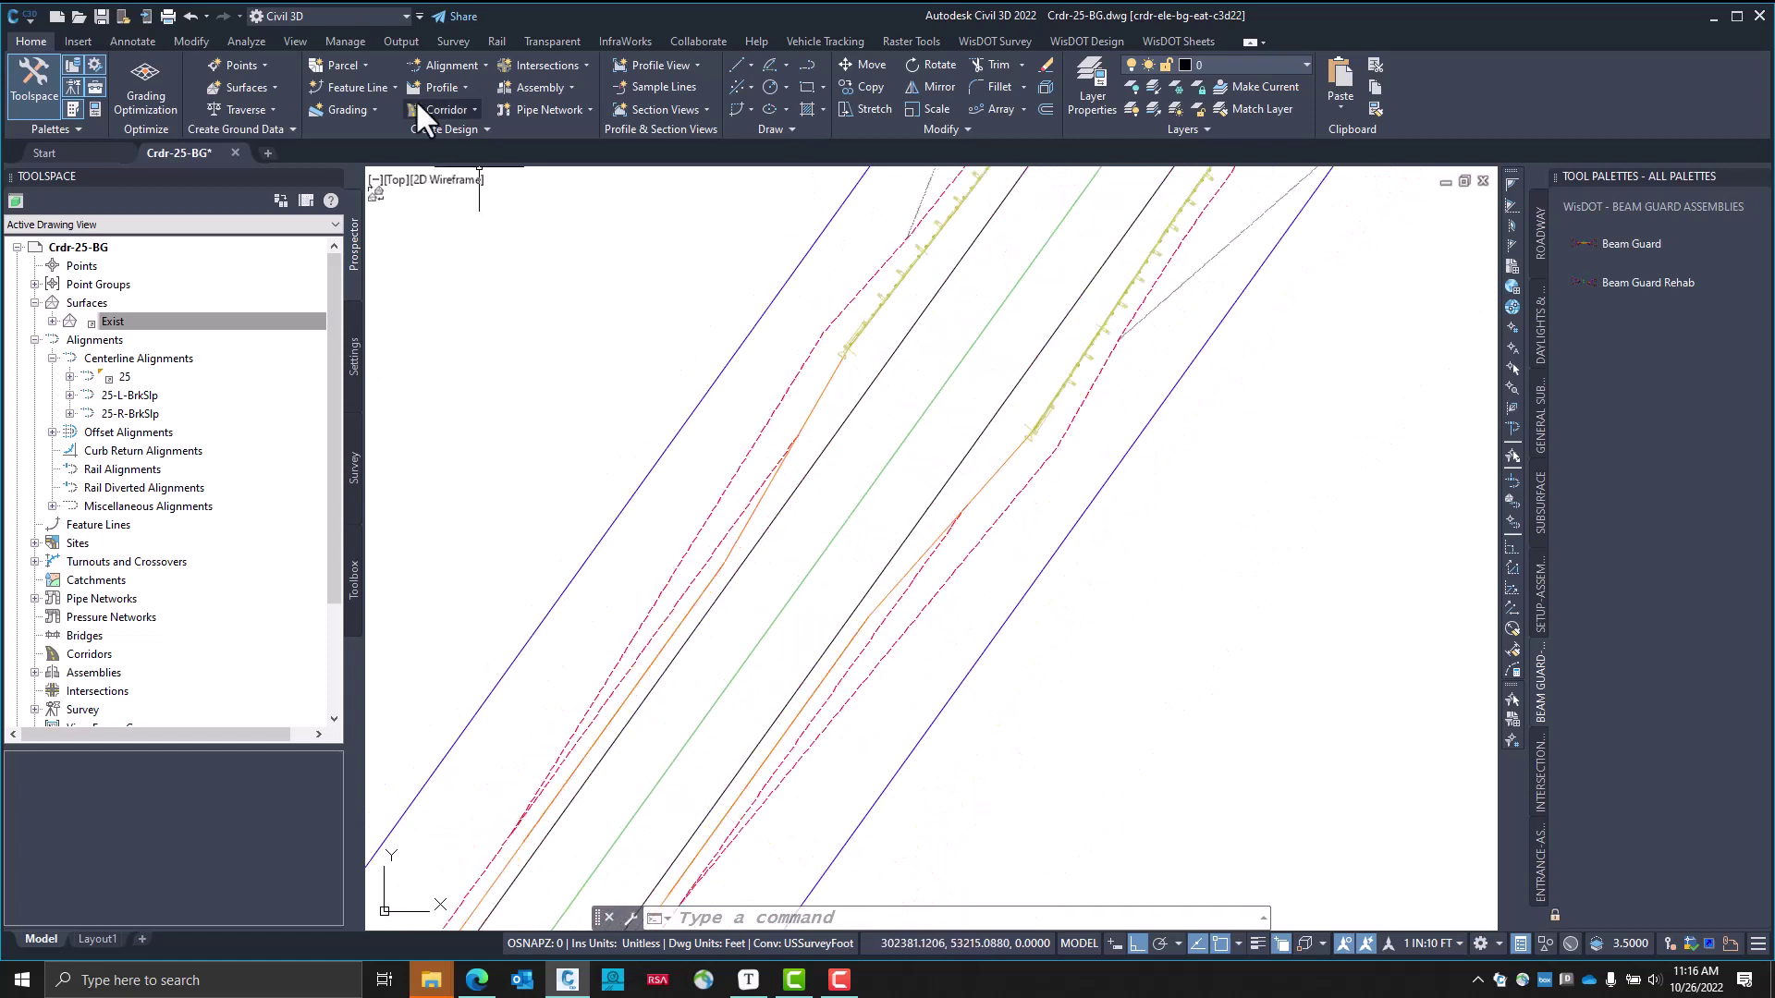
click(463, 105)
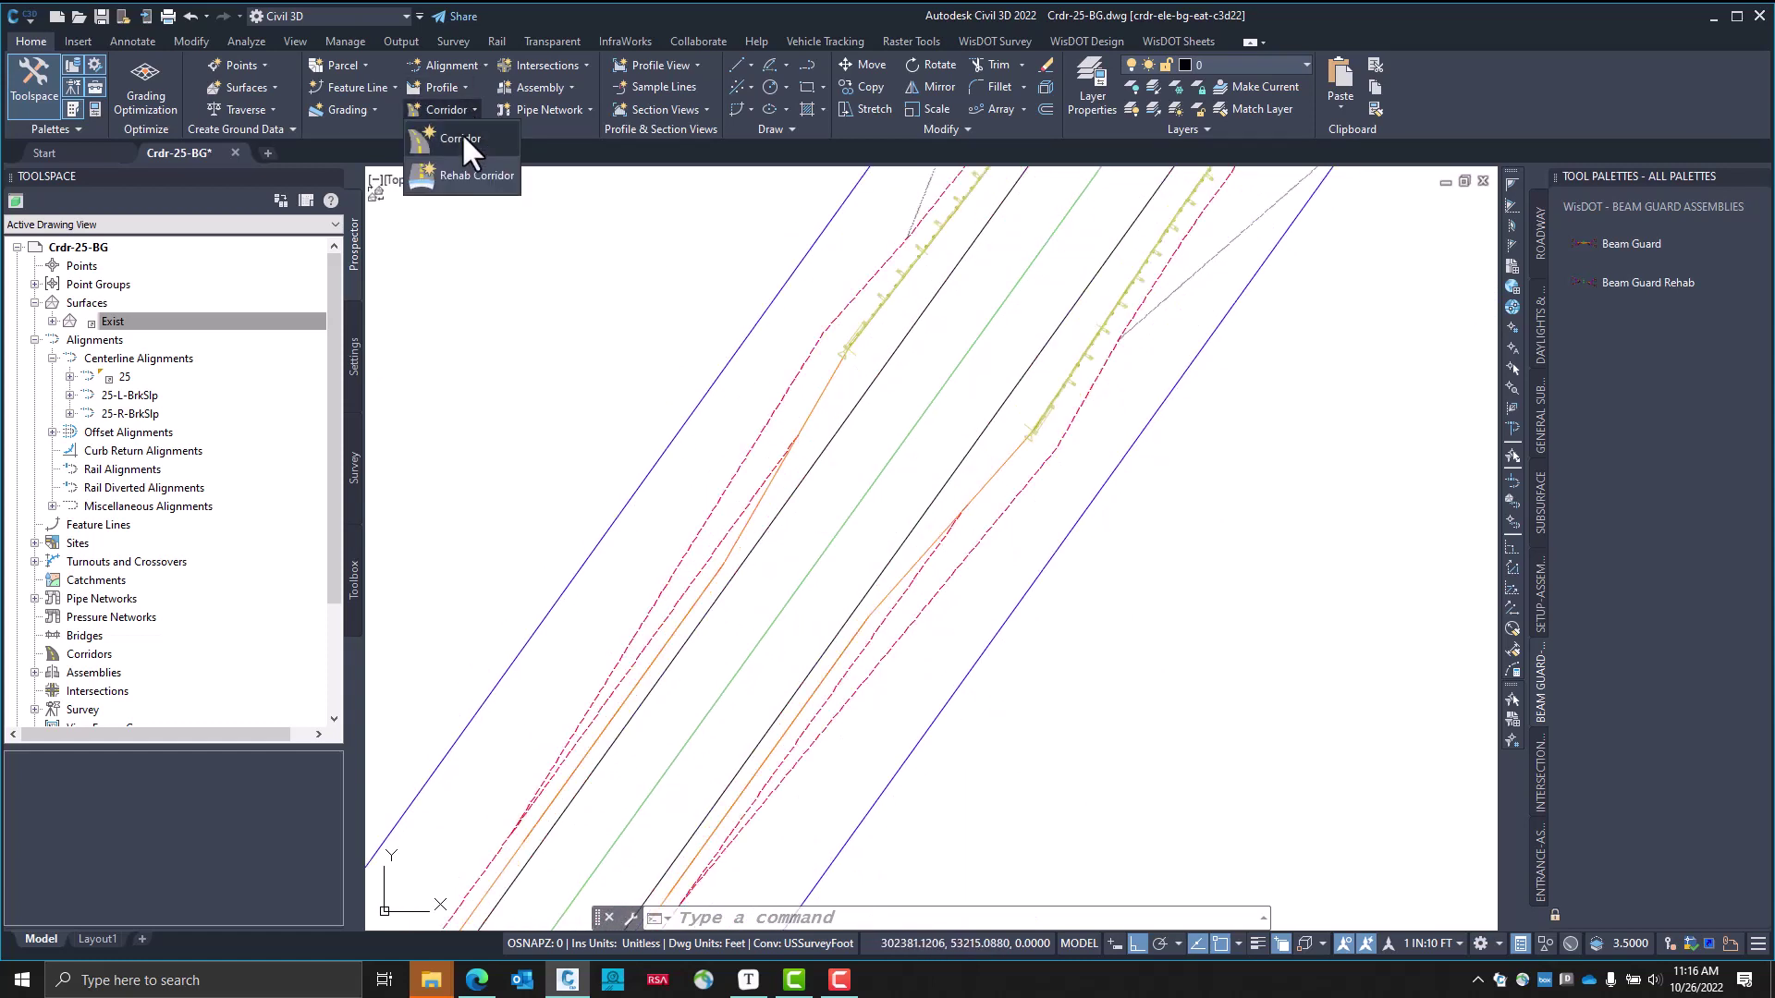
click(463, 136)
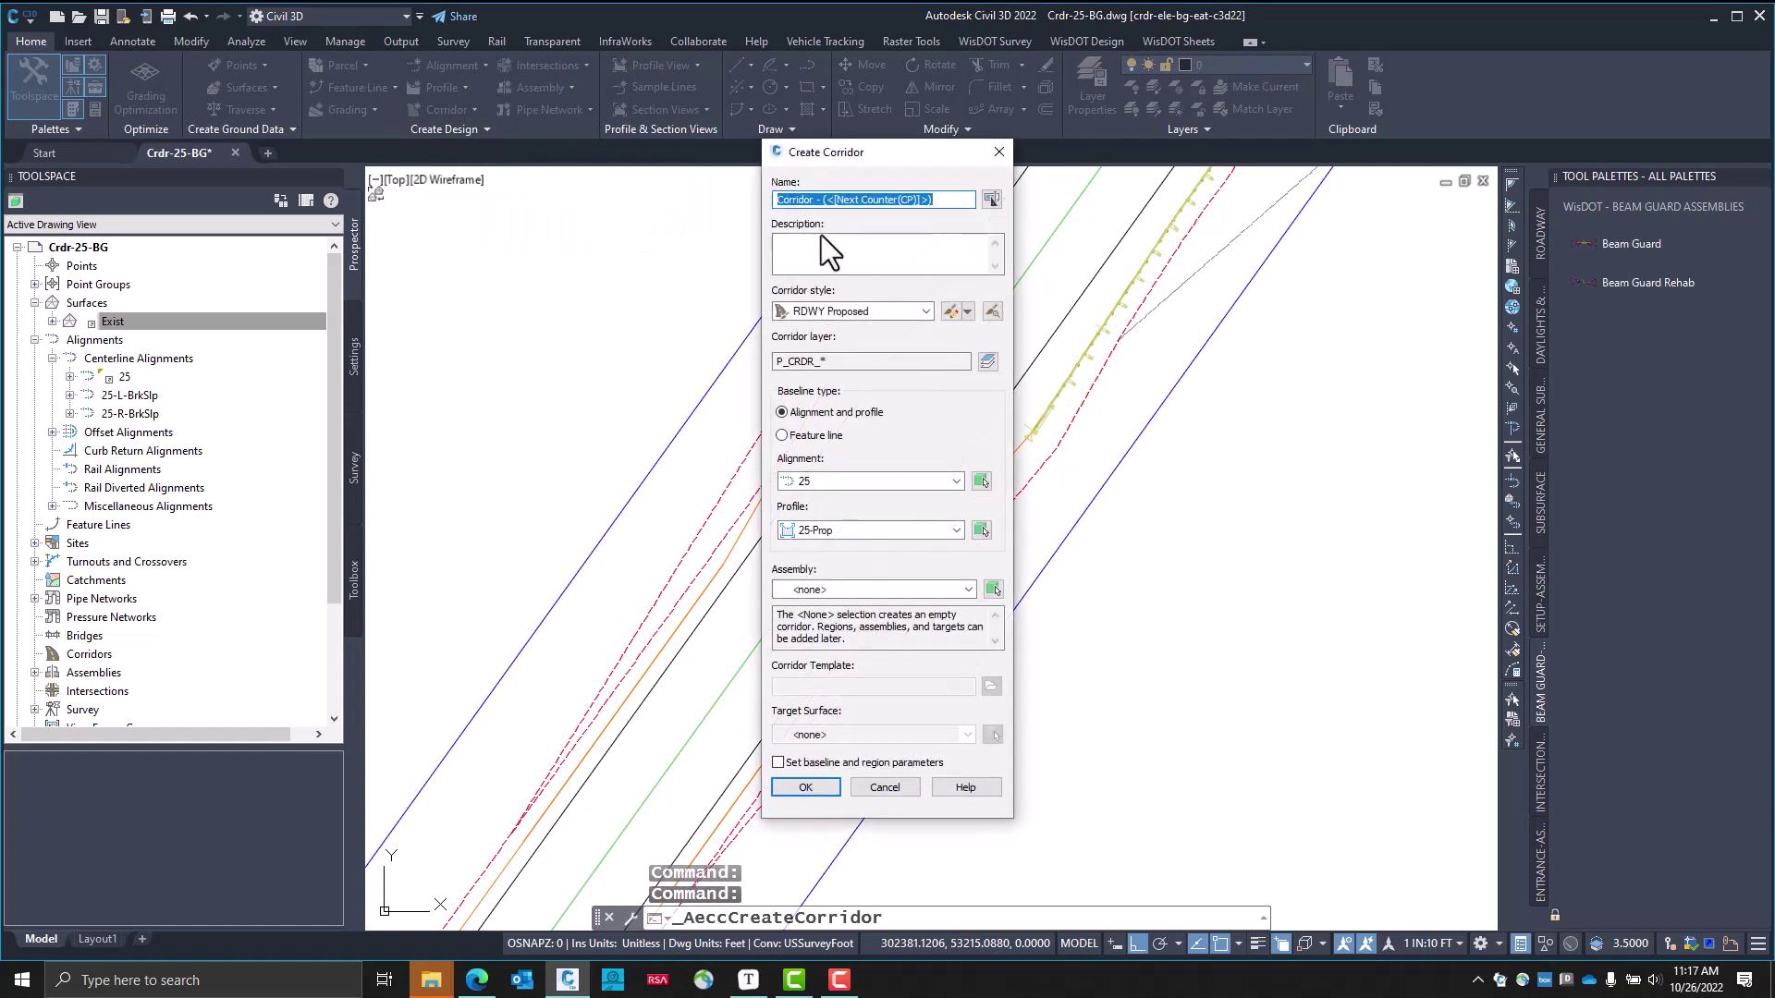
text(2)
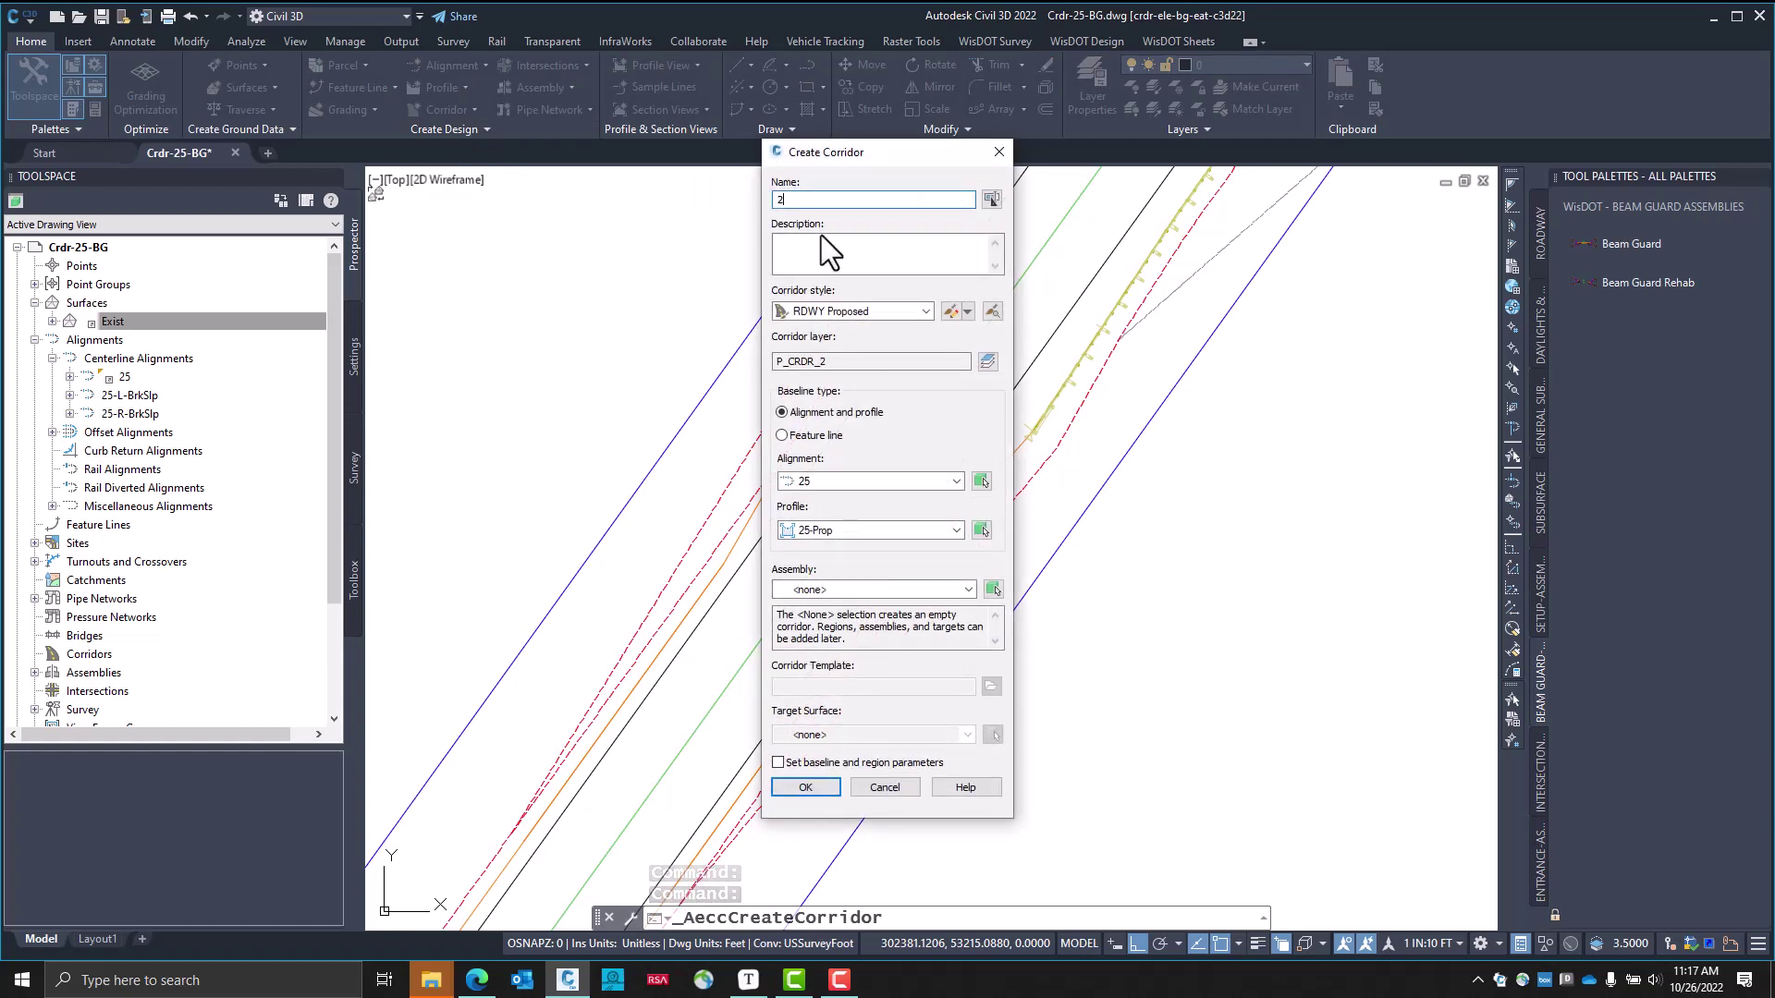
text(5-BG)
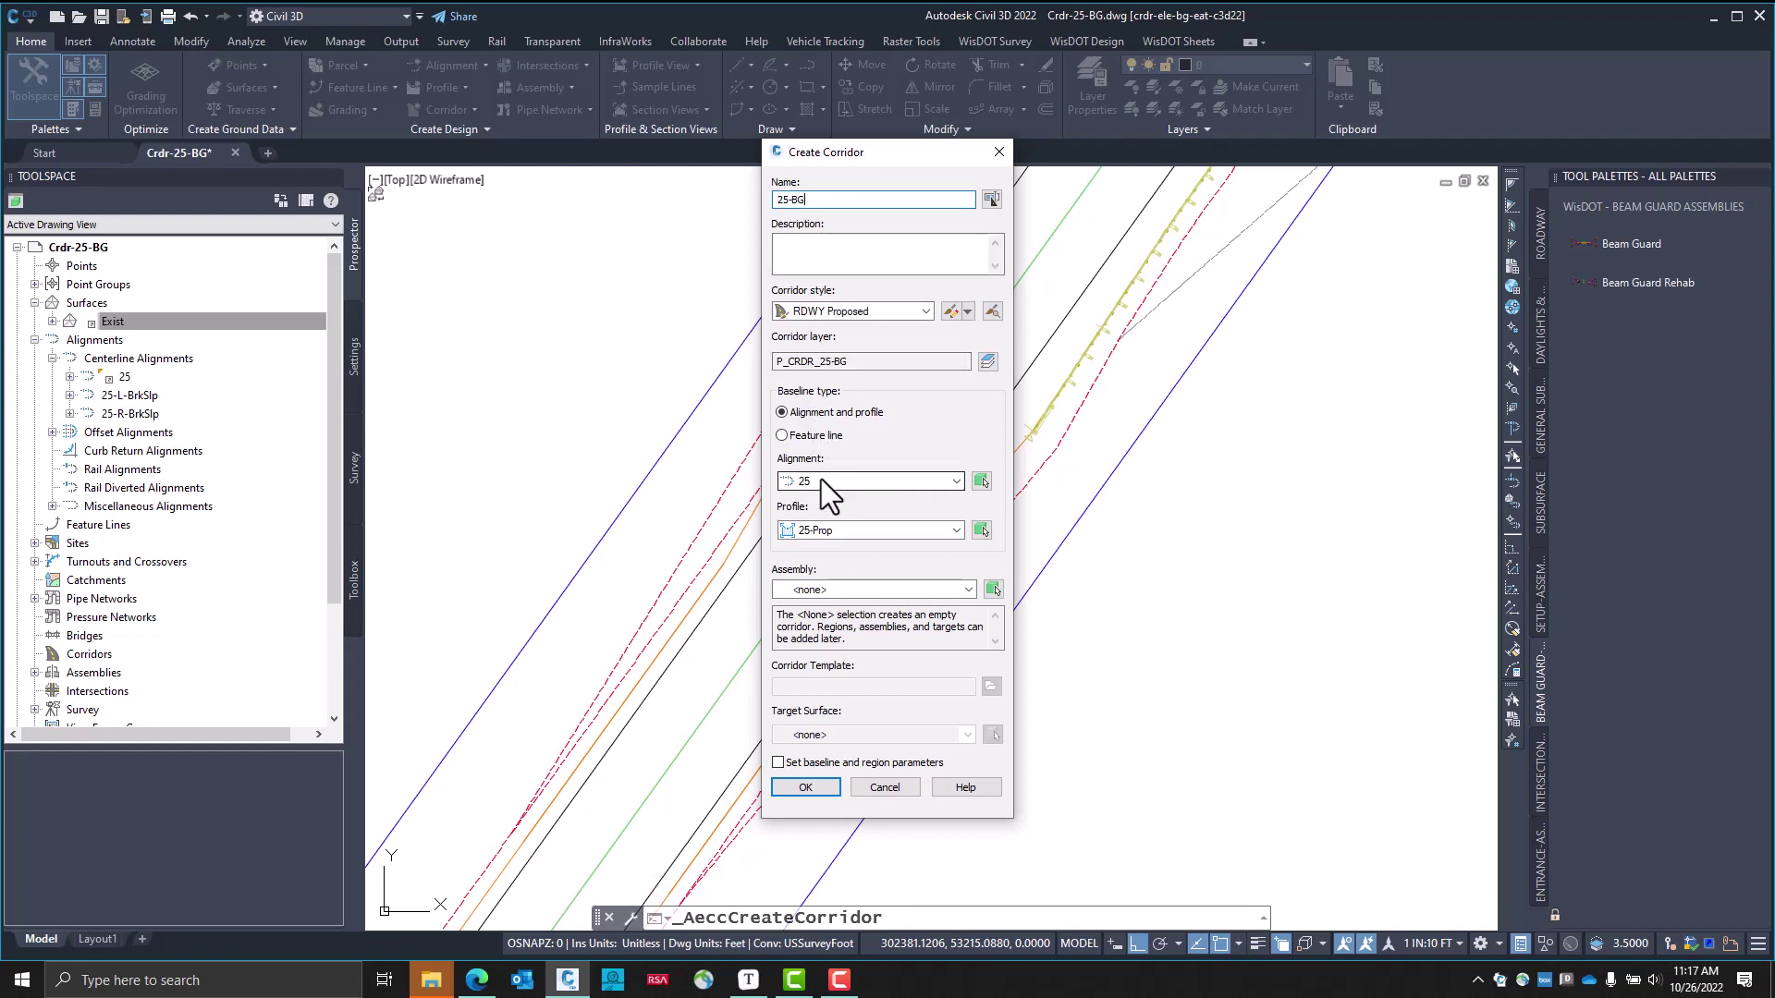
Create the corridor with assembly 25-BG-Rehab-L-NoCG and target surface Exist, enabling the baseline and region parameters option
click(860, 590)
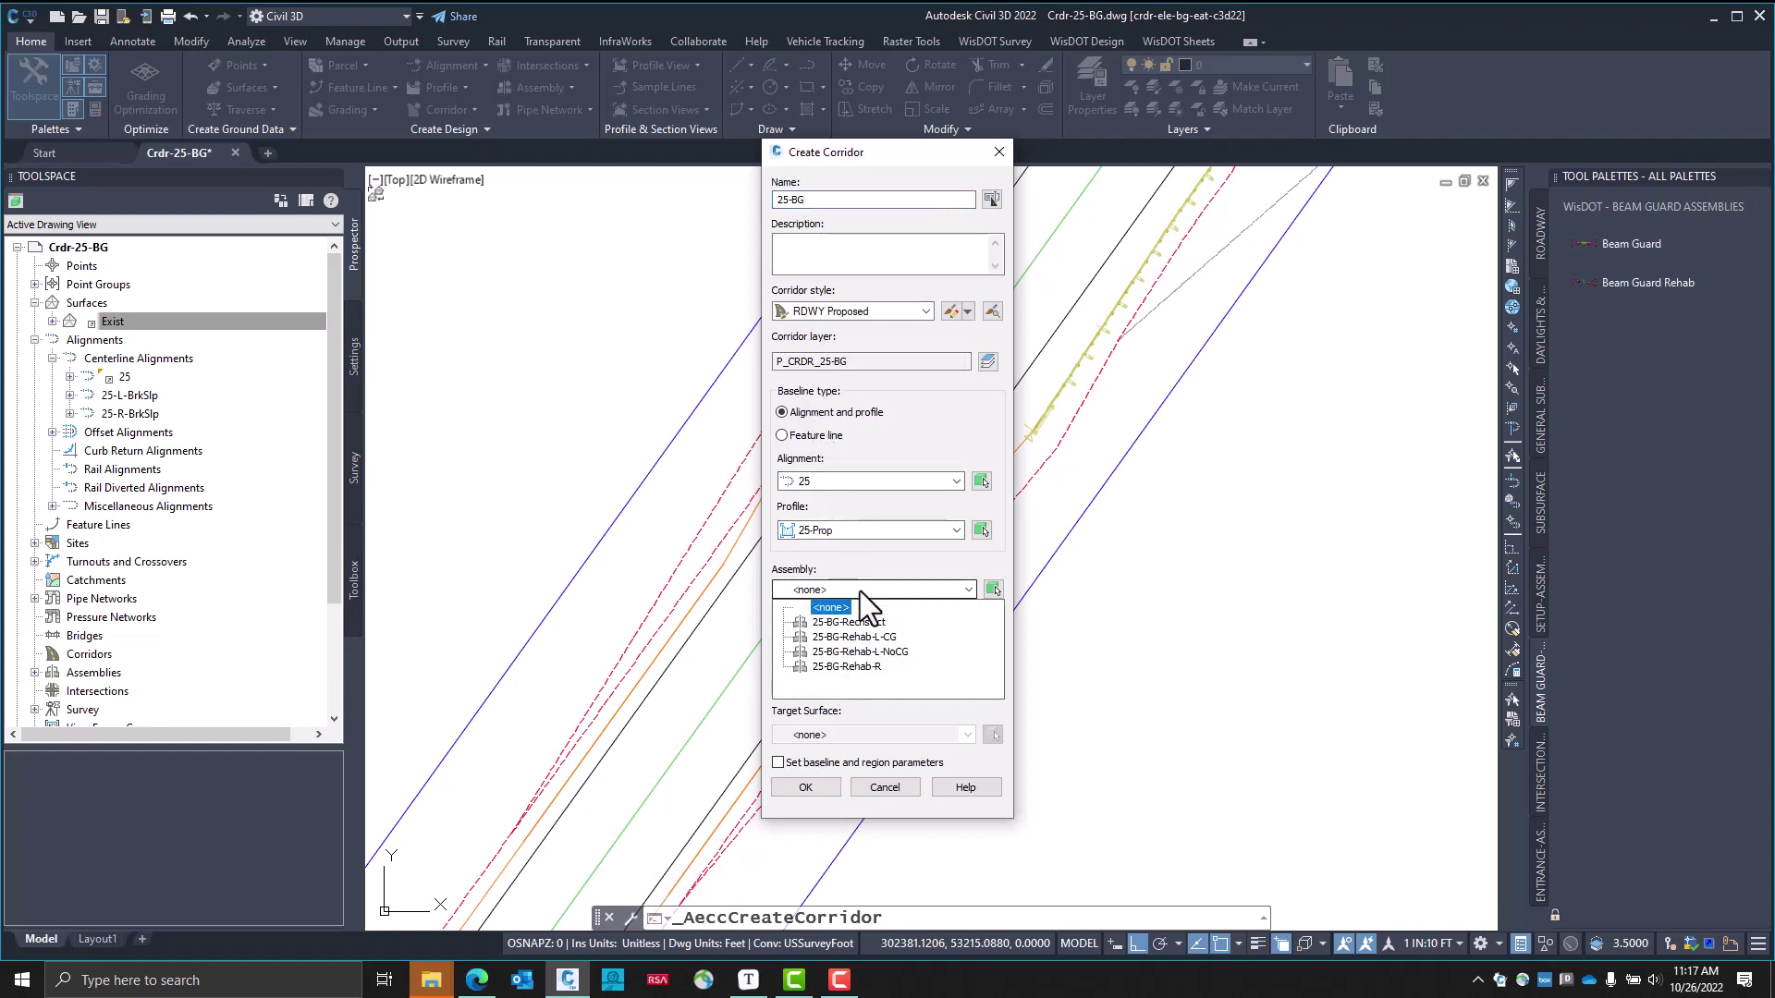
click(845, 653)
click(840, 735)
click(832, 763)
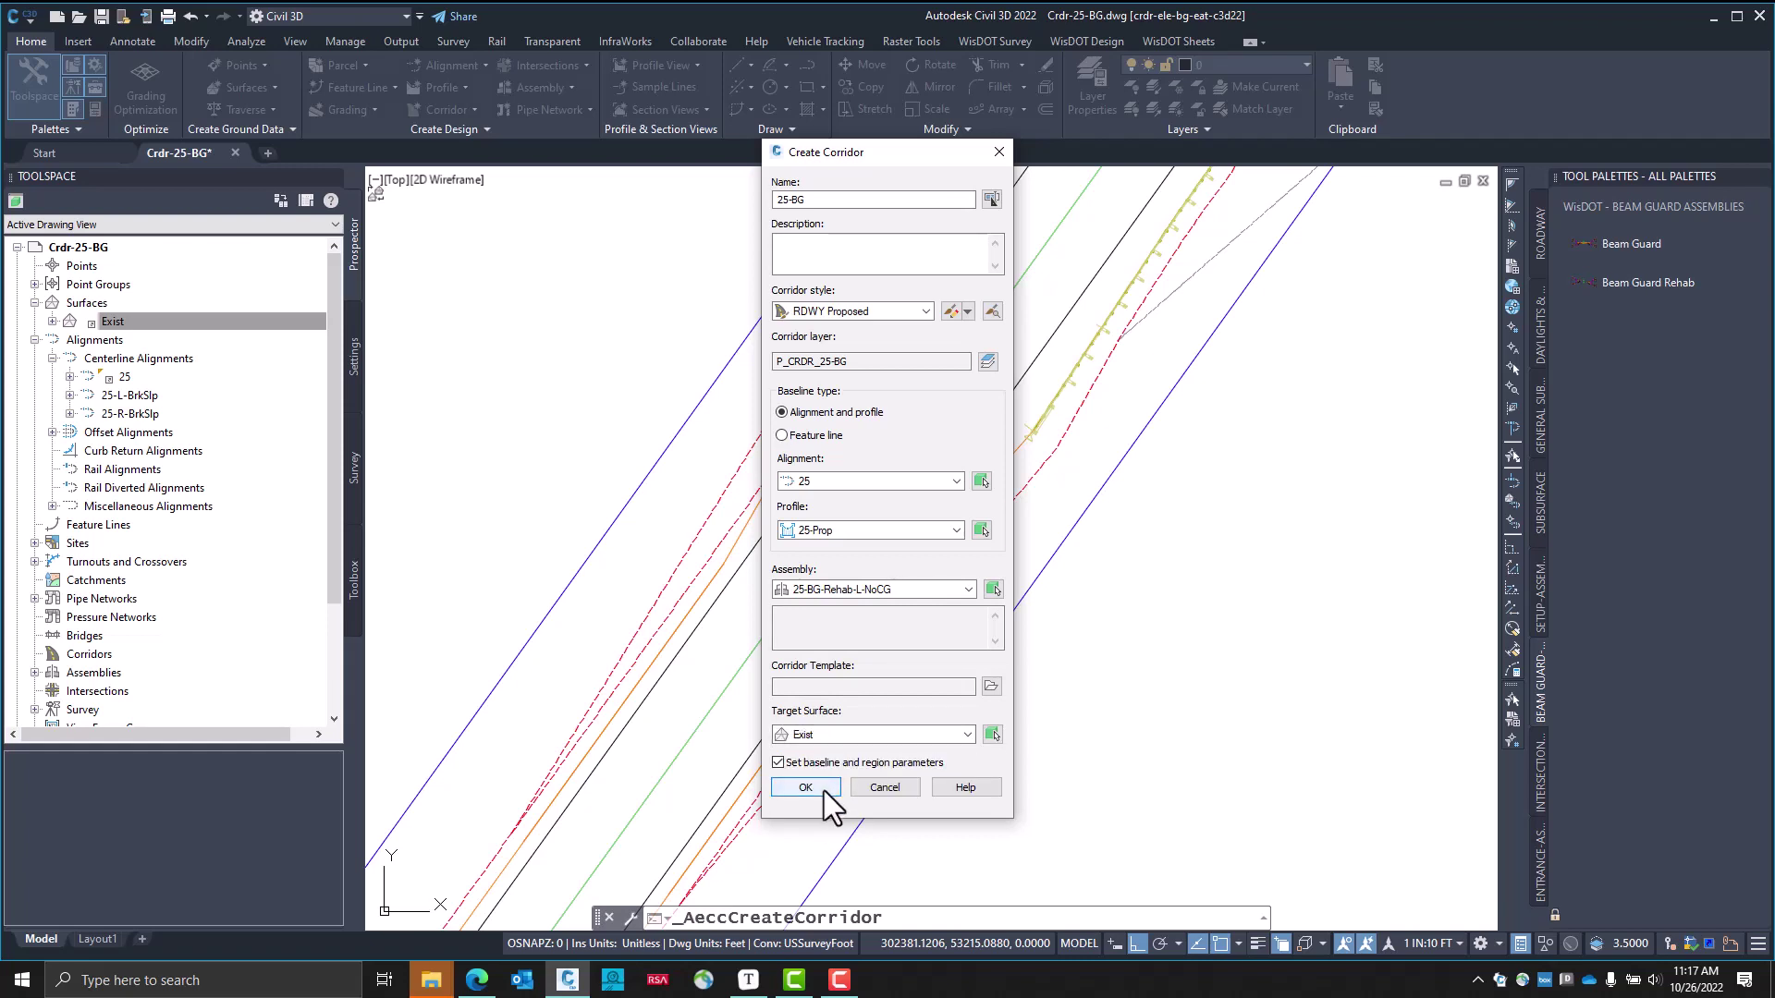
click(824, 790)
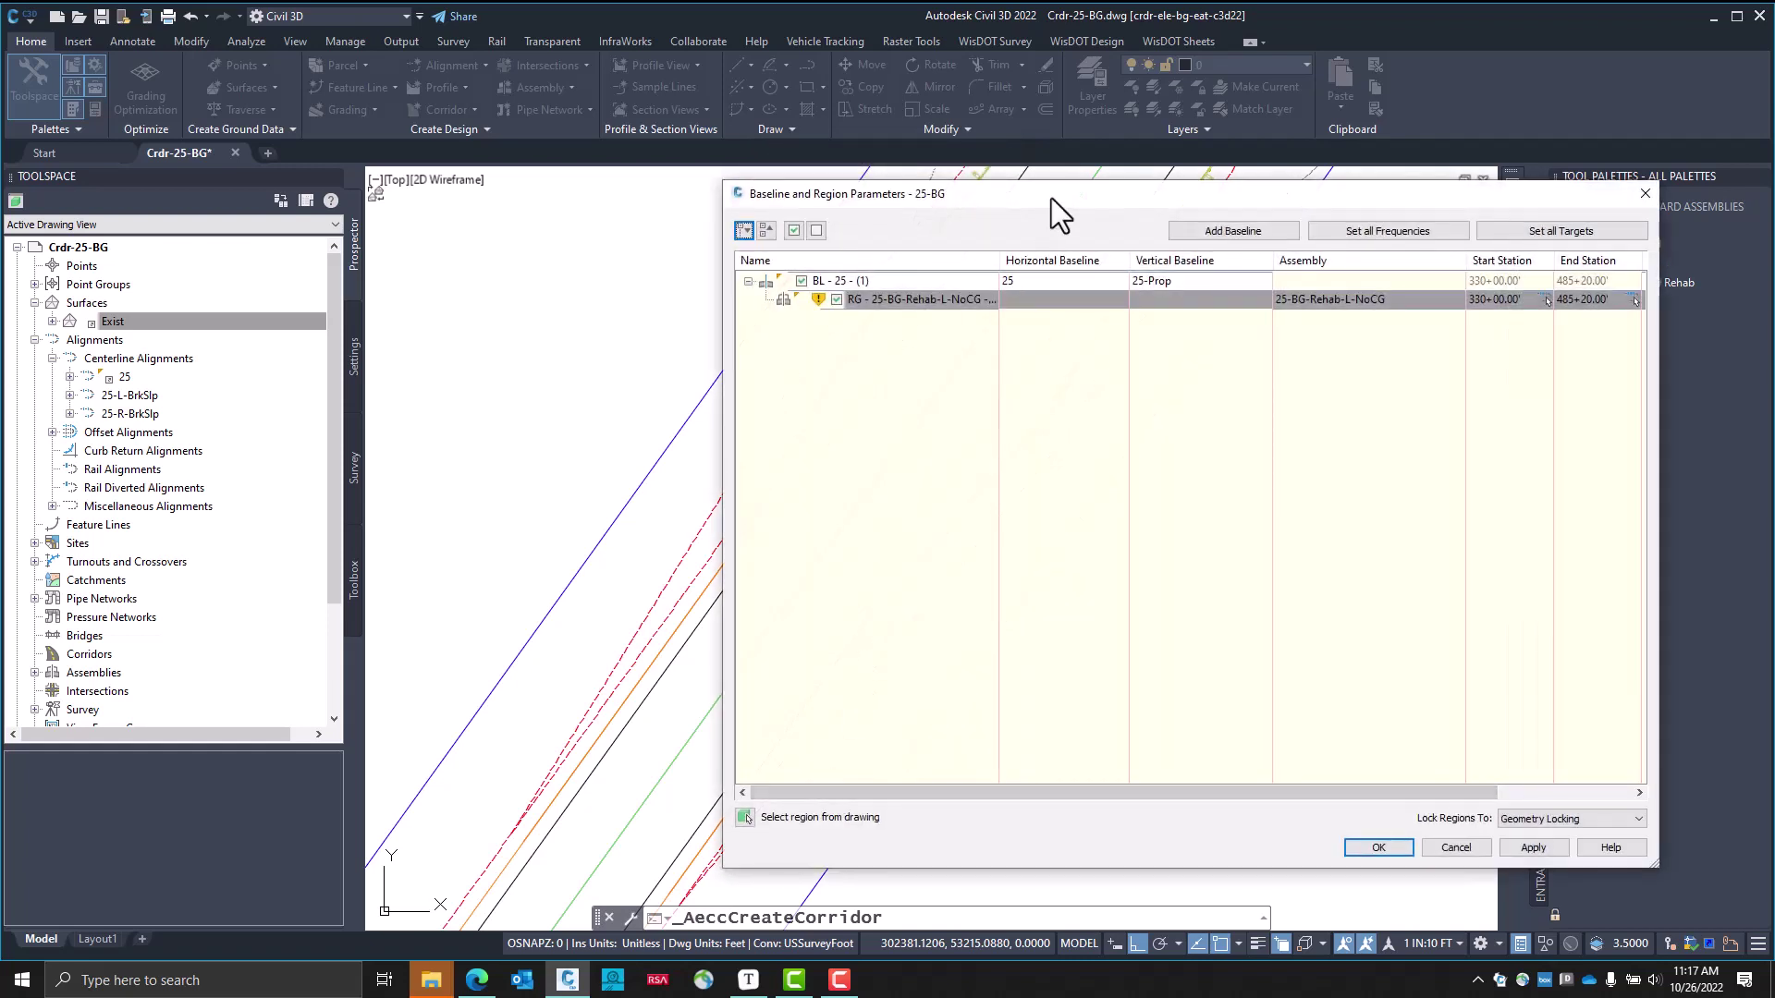
Pick the 25-BG-Rehab-L-NoCG region's start station at 441+01.92 and its end station at 442+95.71 in the drawing
drag(764, 217, 708, 201)
click(1136, 304)
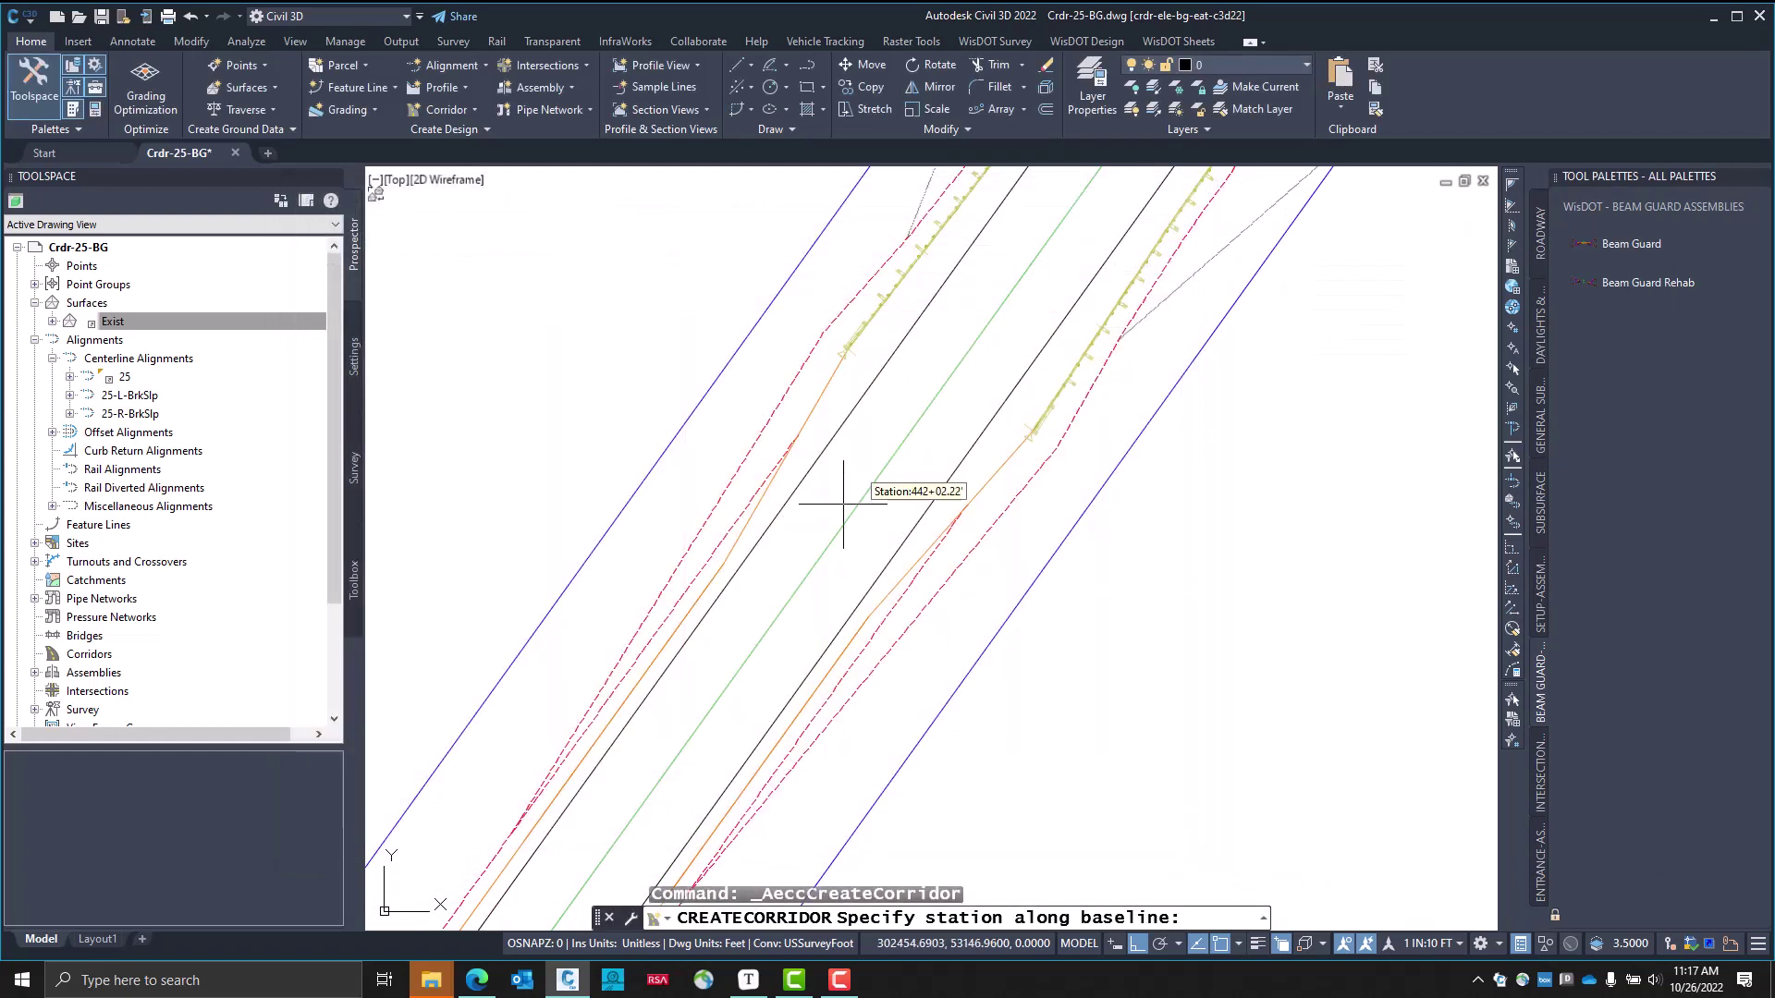
click(555, 756)
click(1189, 294)
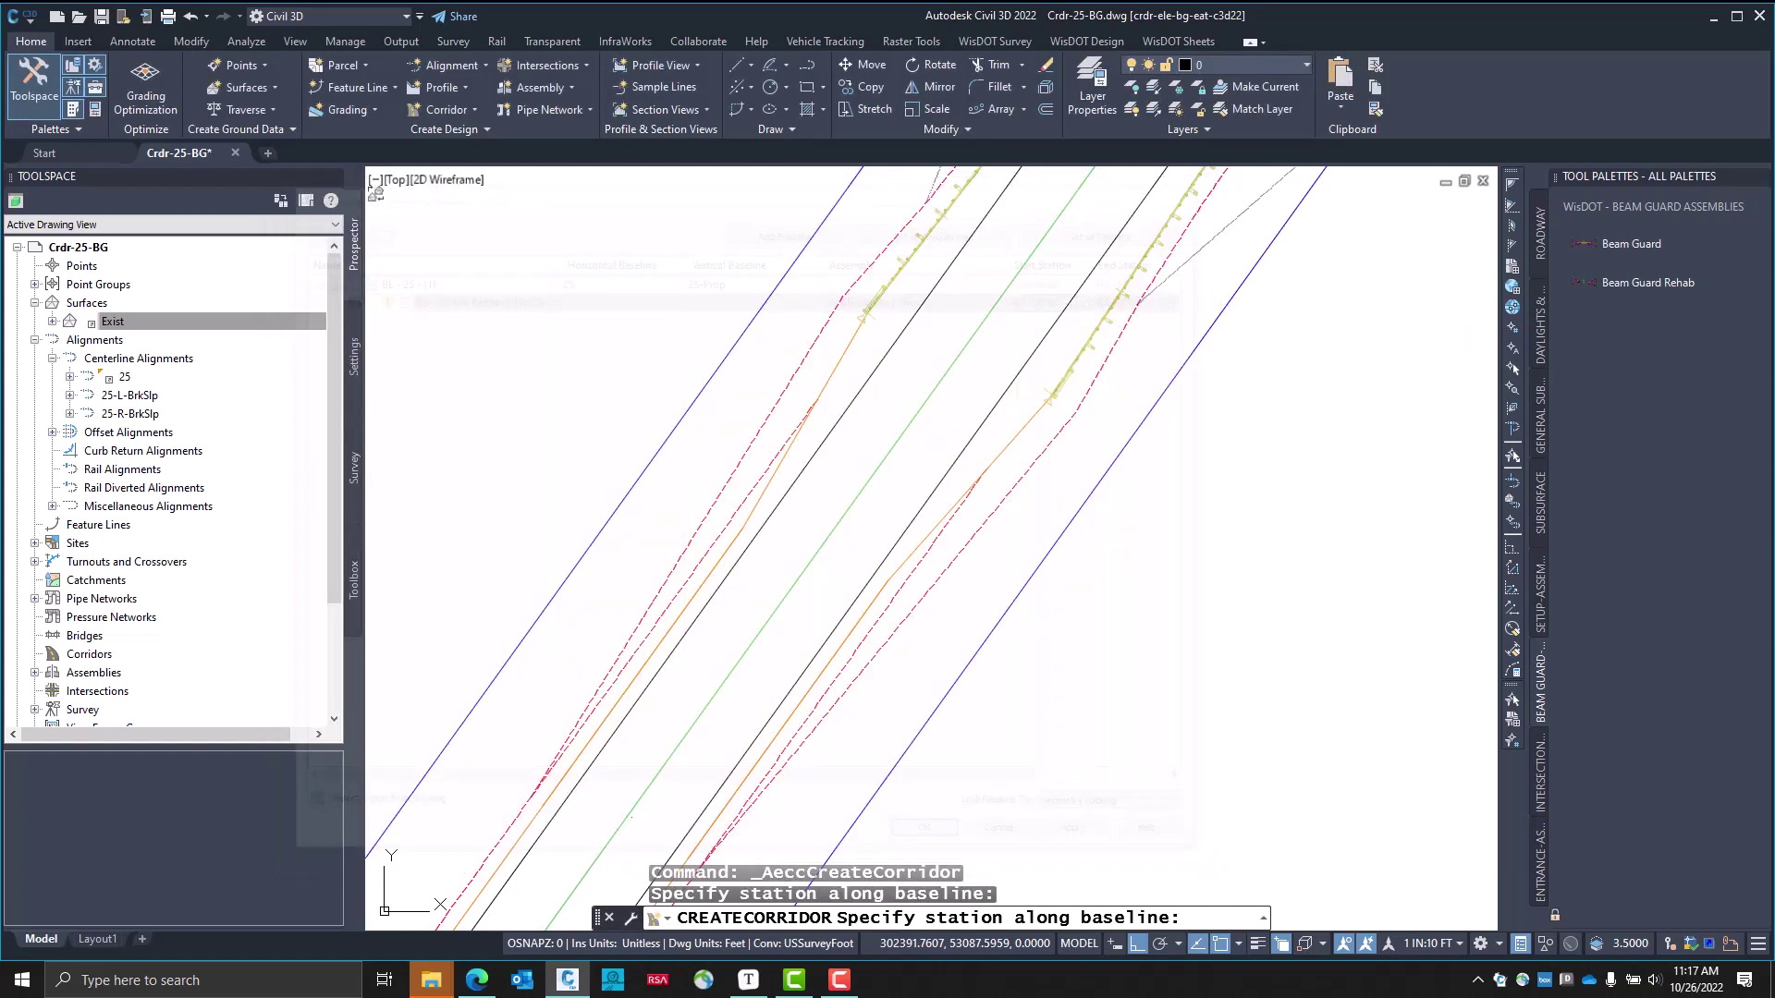
middle_drag(998, 277, 763, 523)
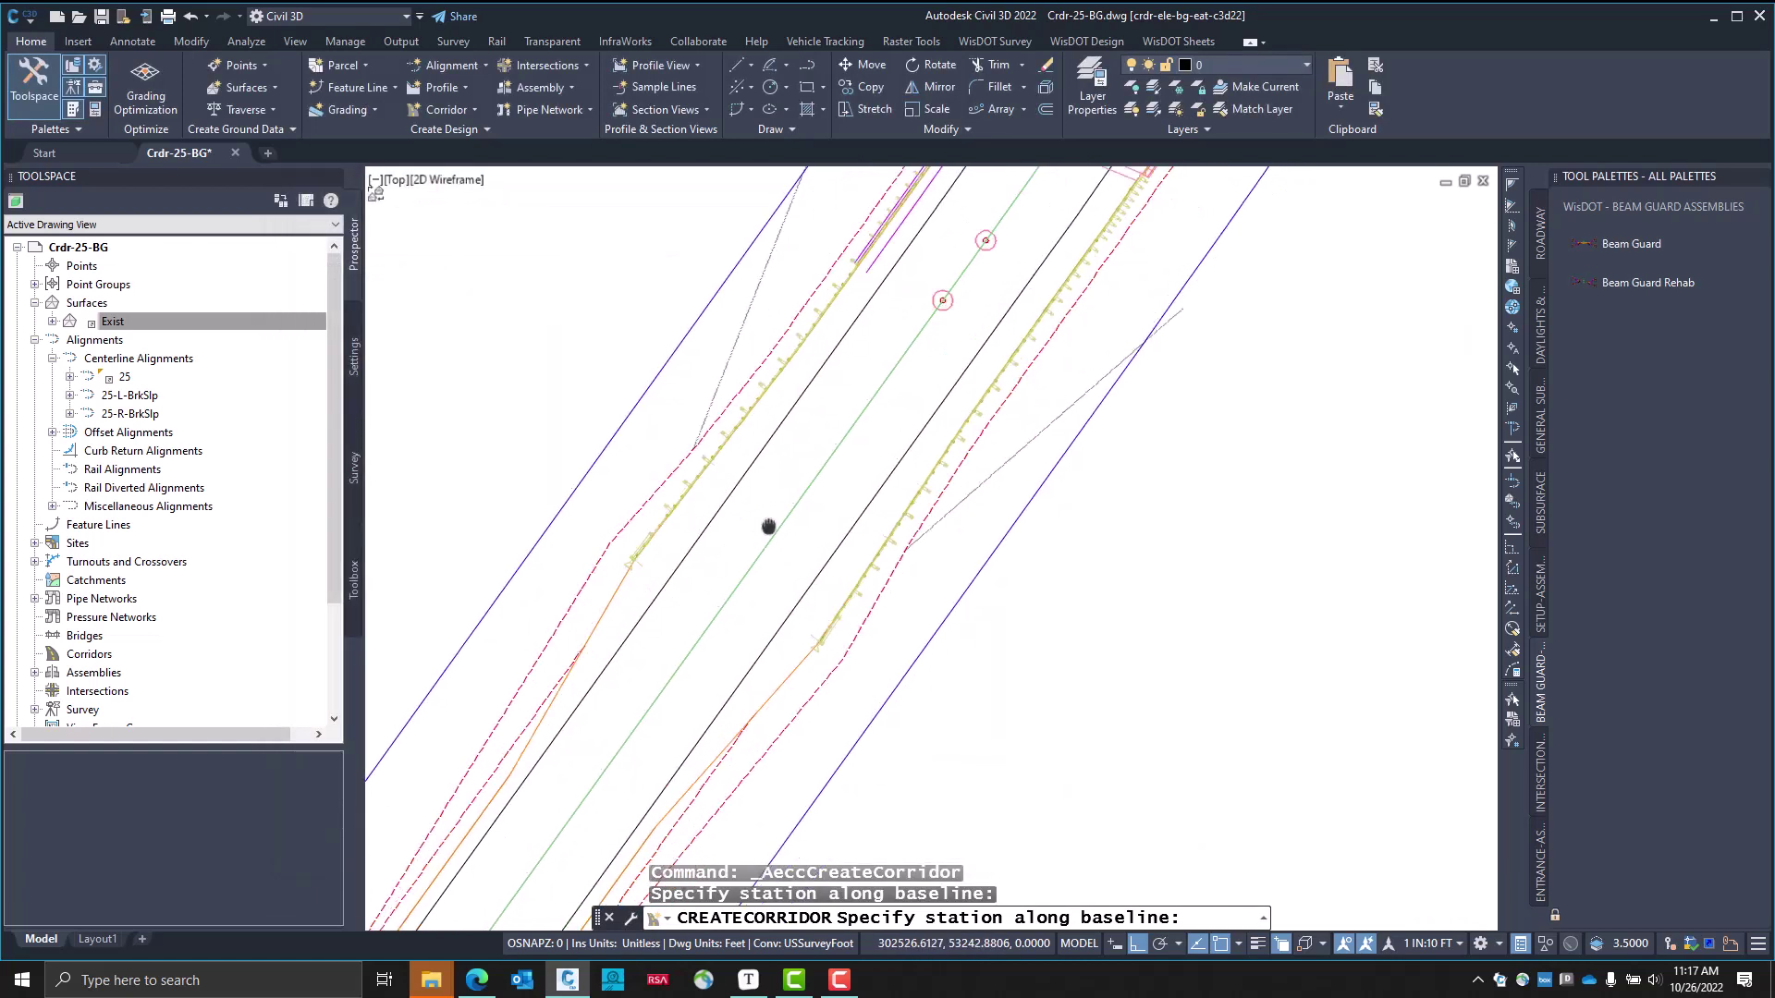
click(867, 272)
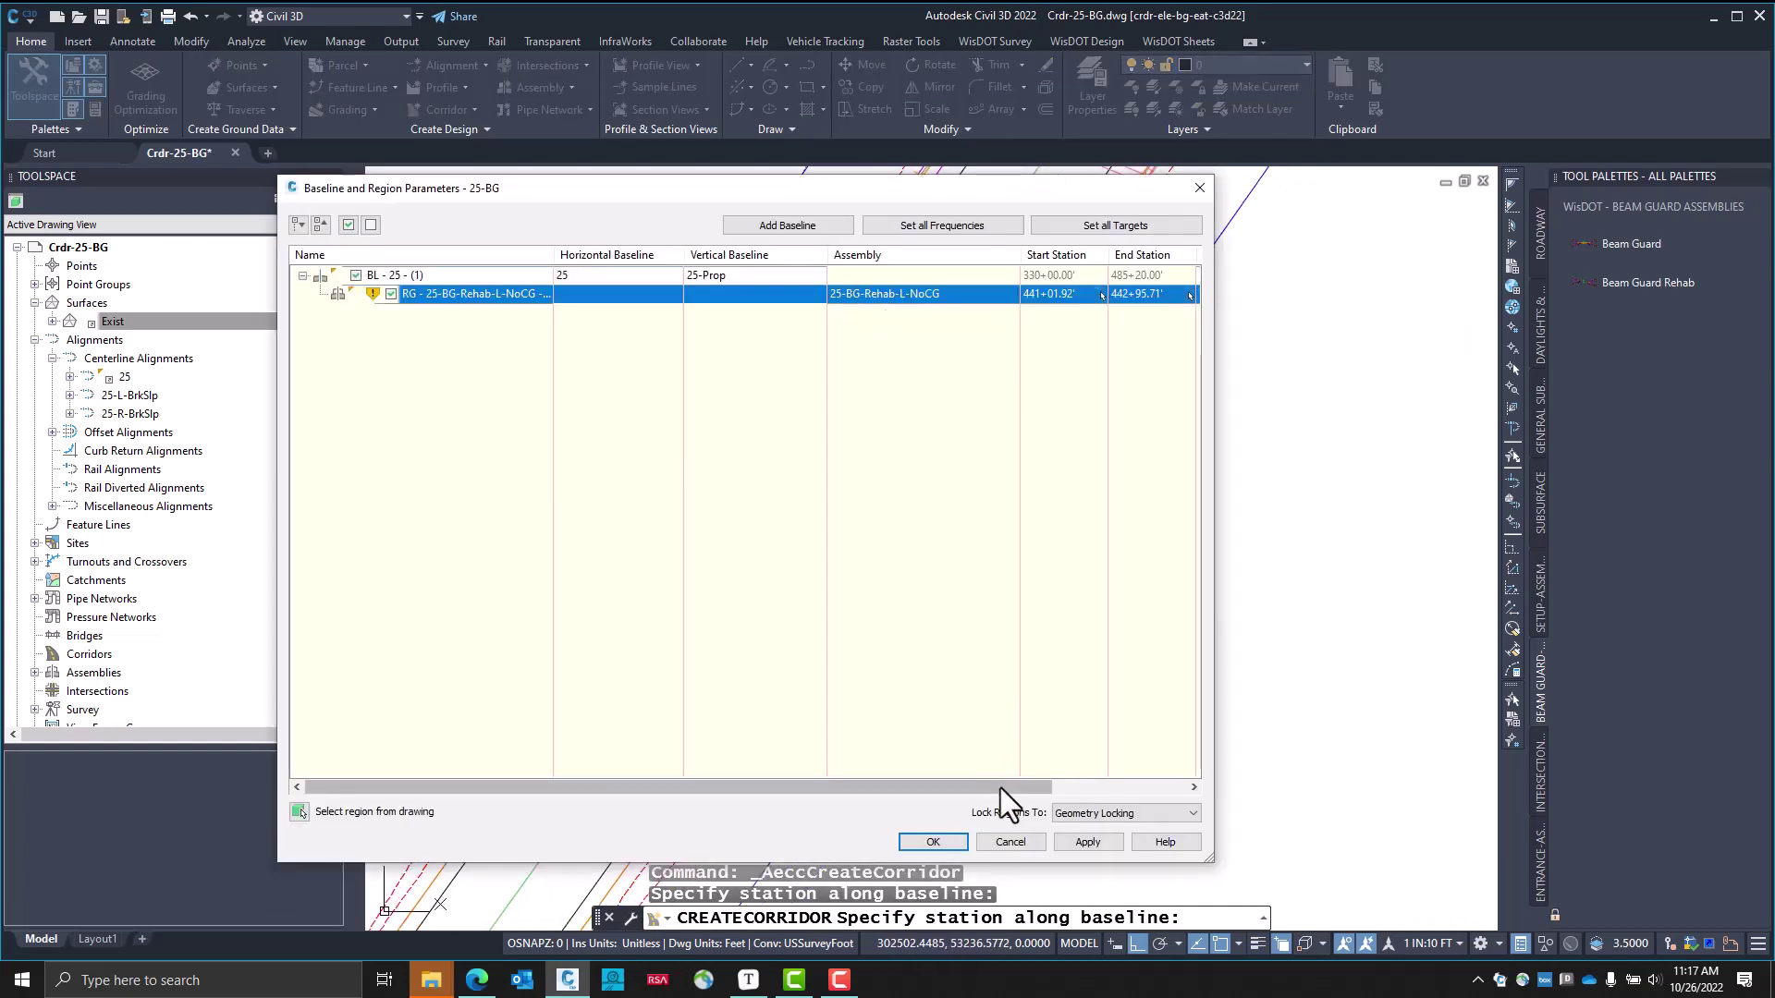
Set the NoCG region's assembly frequency to 10000000 along tangents, curve increments, spirals and vertical curves
drag(1000, 788, 1178, 778)
click(1078, 294)
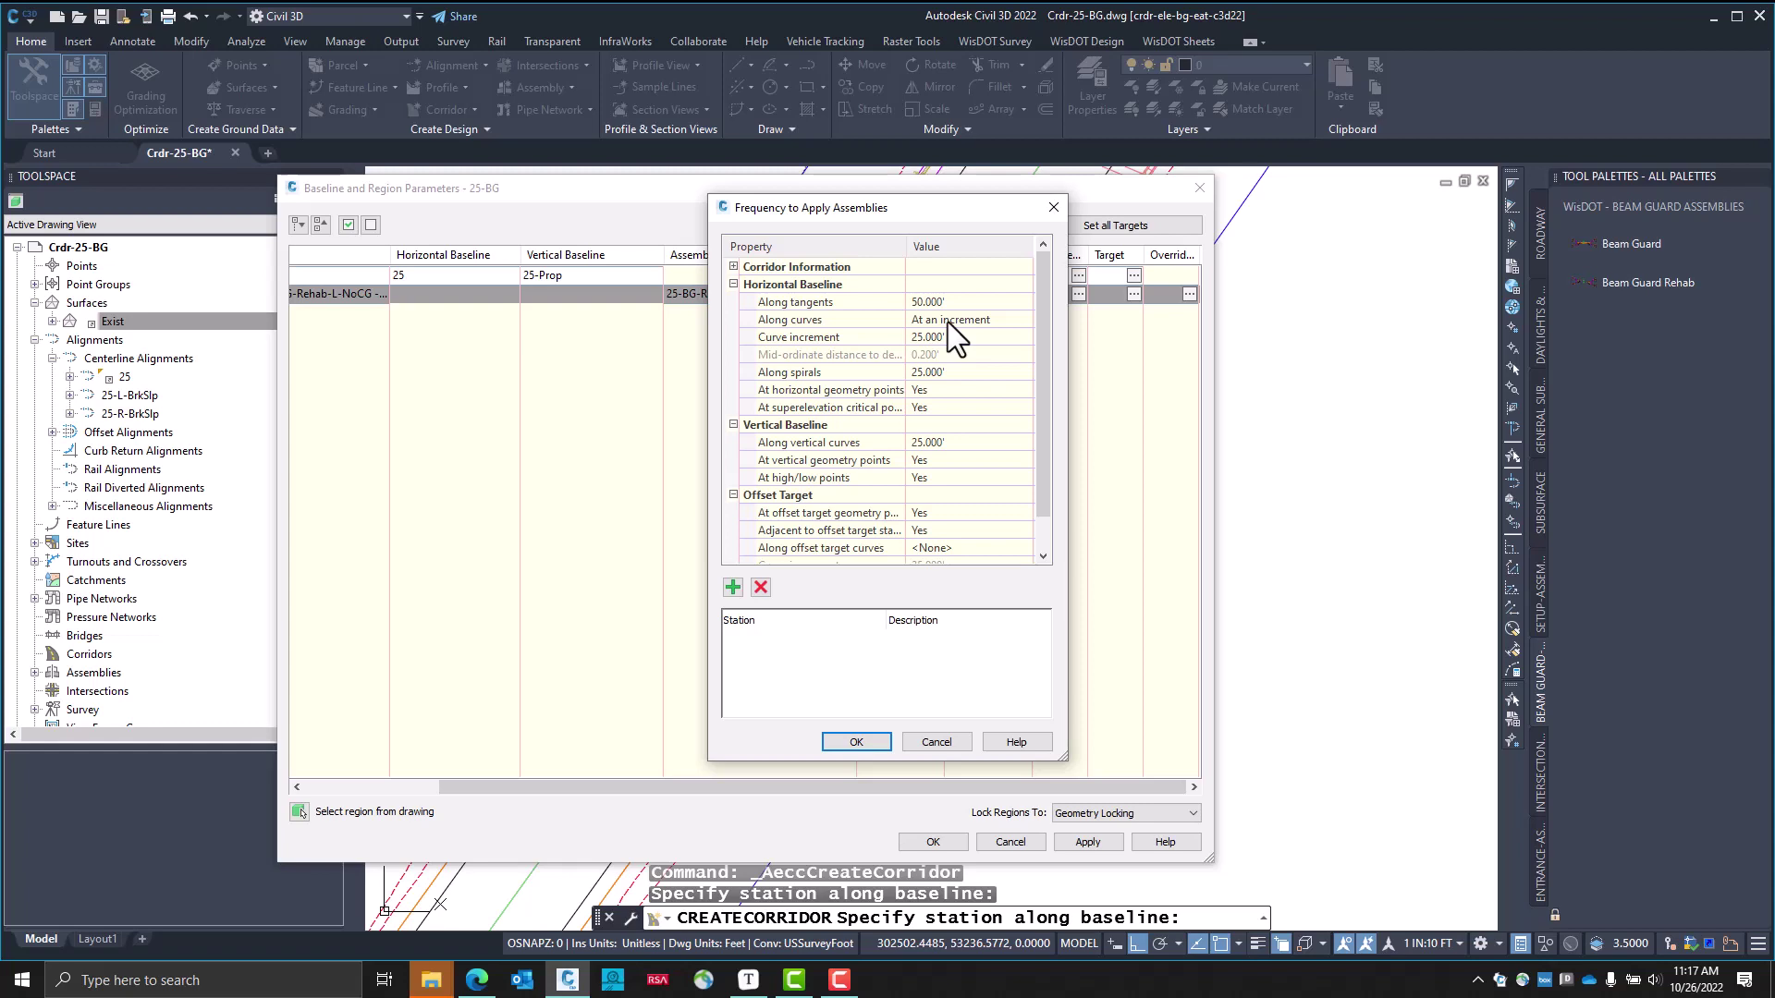
click(953, 303)
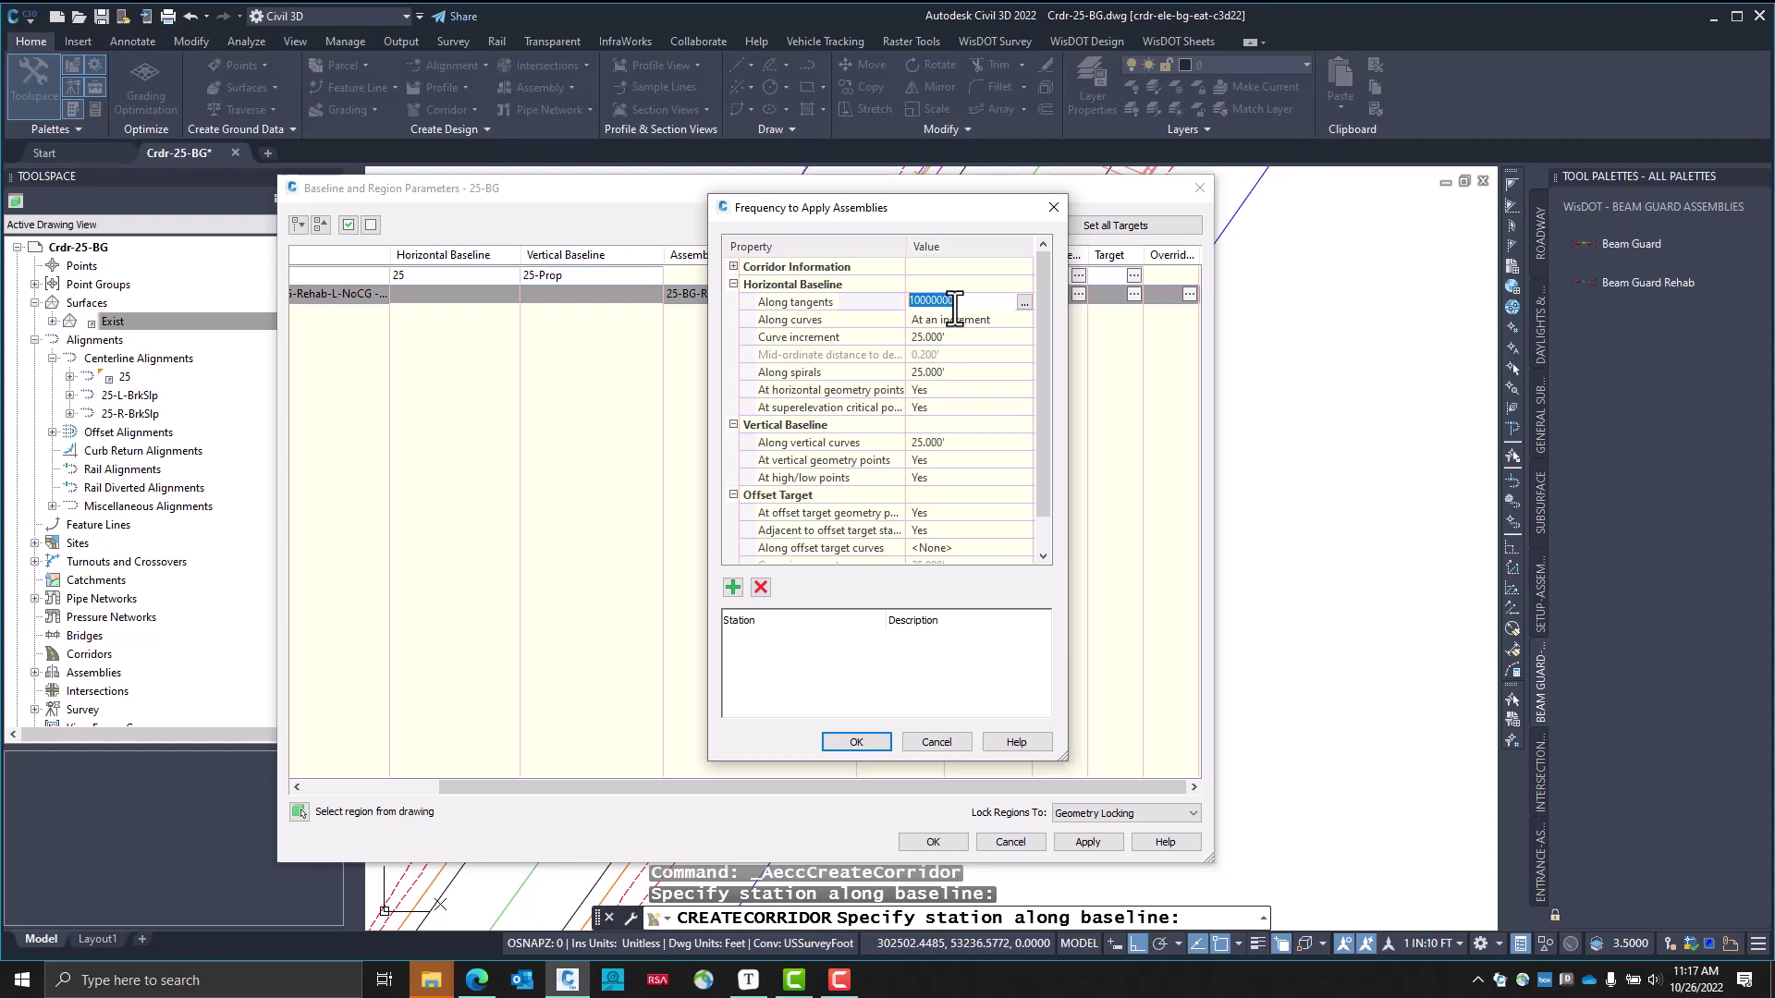
key(Return)
click(972, 336)
text(10000000)
key(Return)
click(972, 372)
text(10000000.000')
click(972, 442)
scroll(979, 502, down, 1)
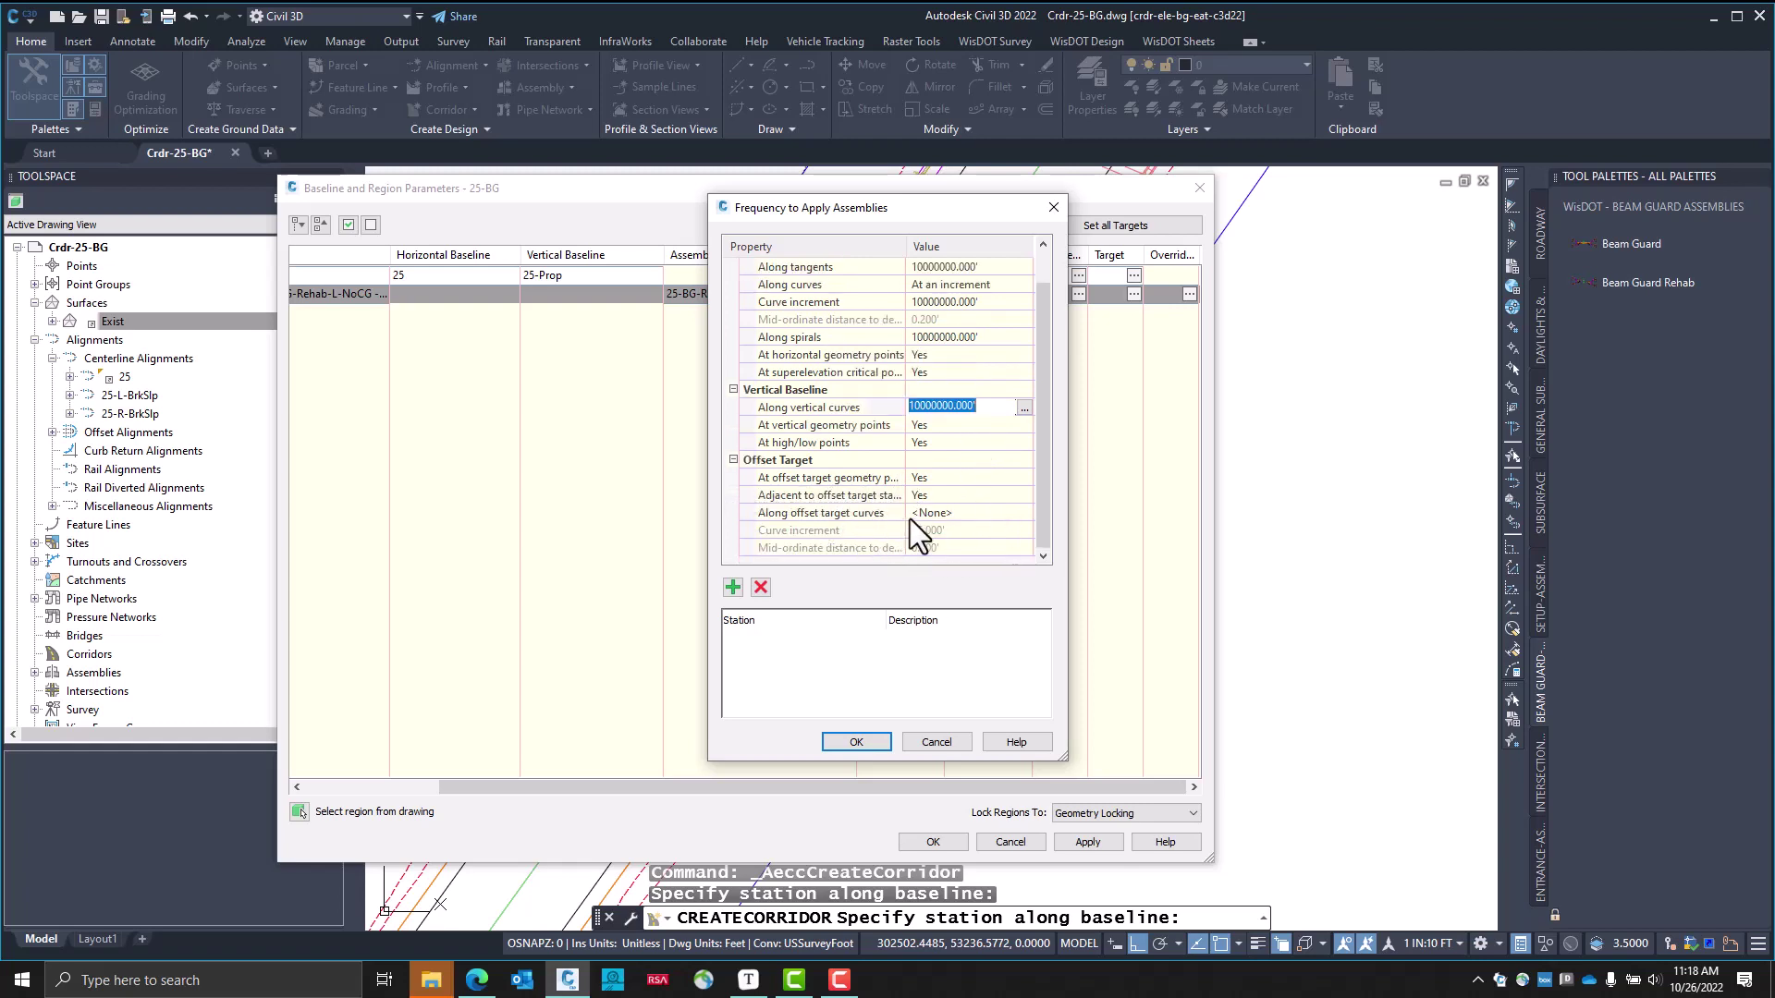
scroll(978, 485, up, 1)
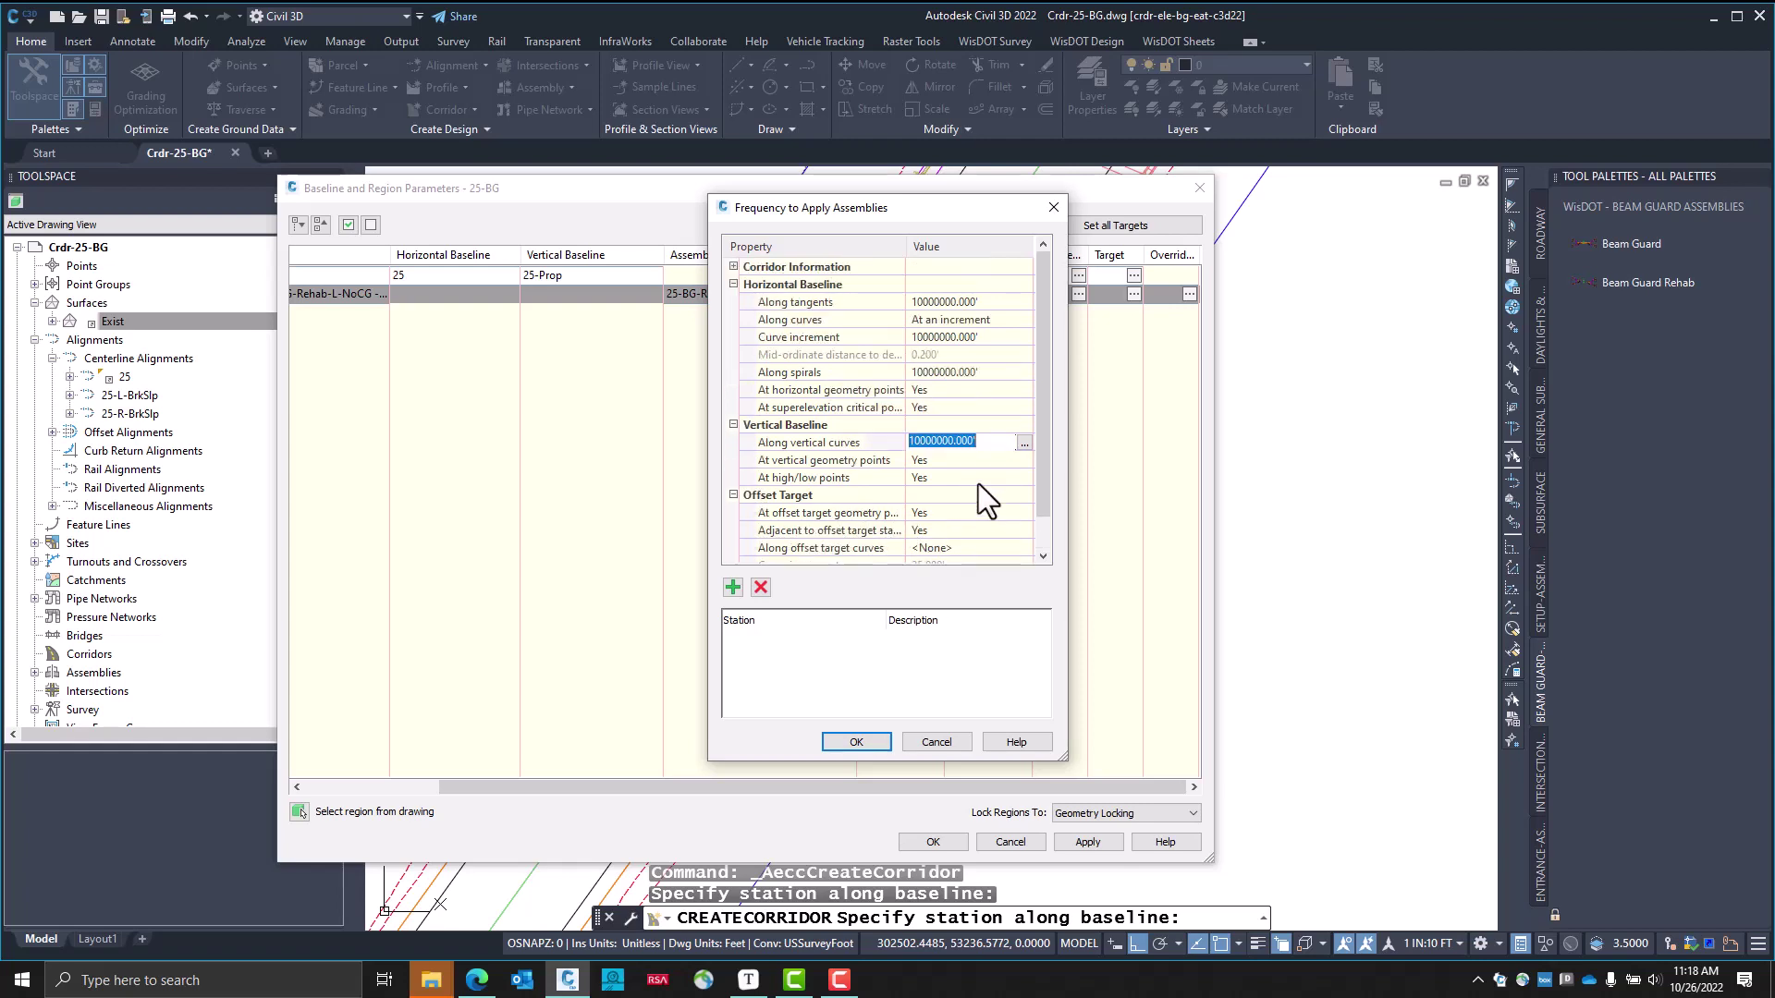
click(871, 745)
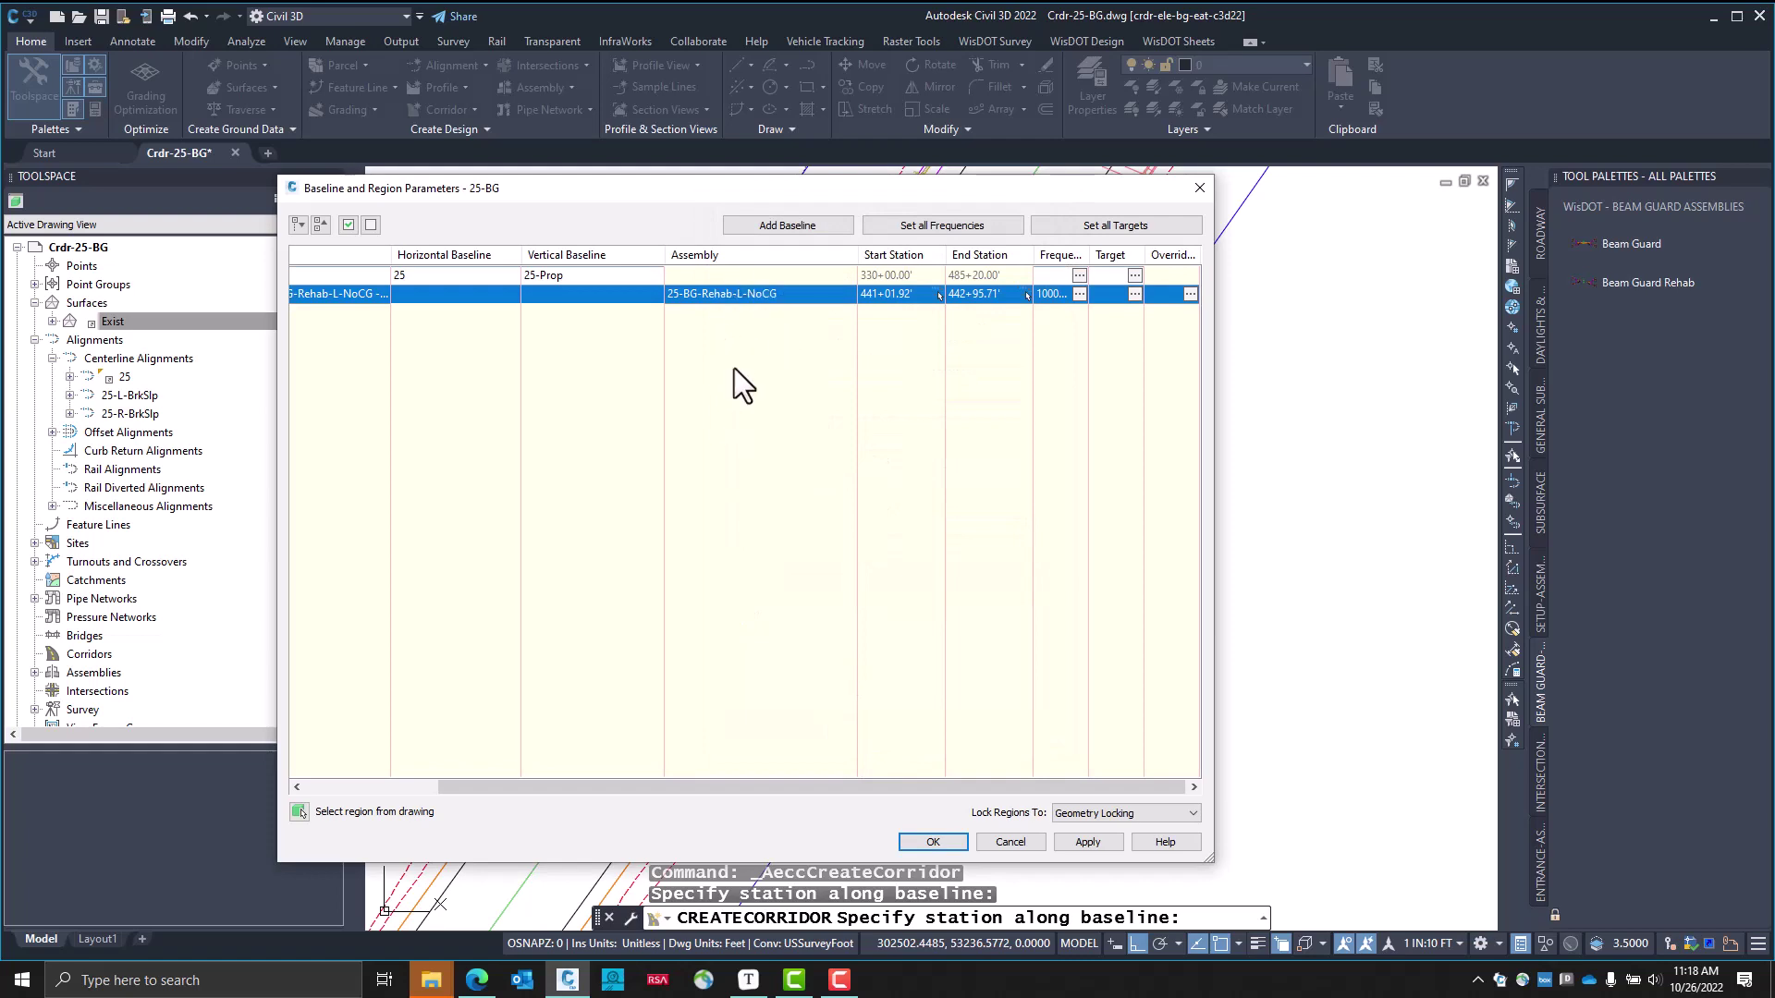
Add a region to baseline 25 that uses the 25-BG-Rehab-L-CG assembly
drag(840, 790, 601, 751)
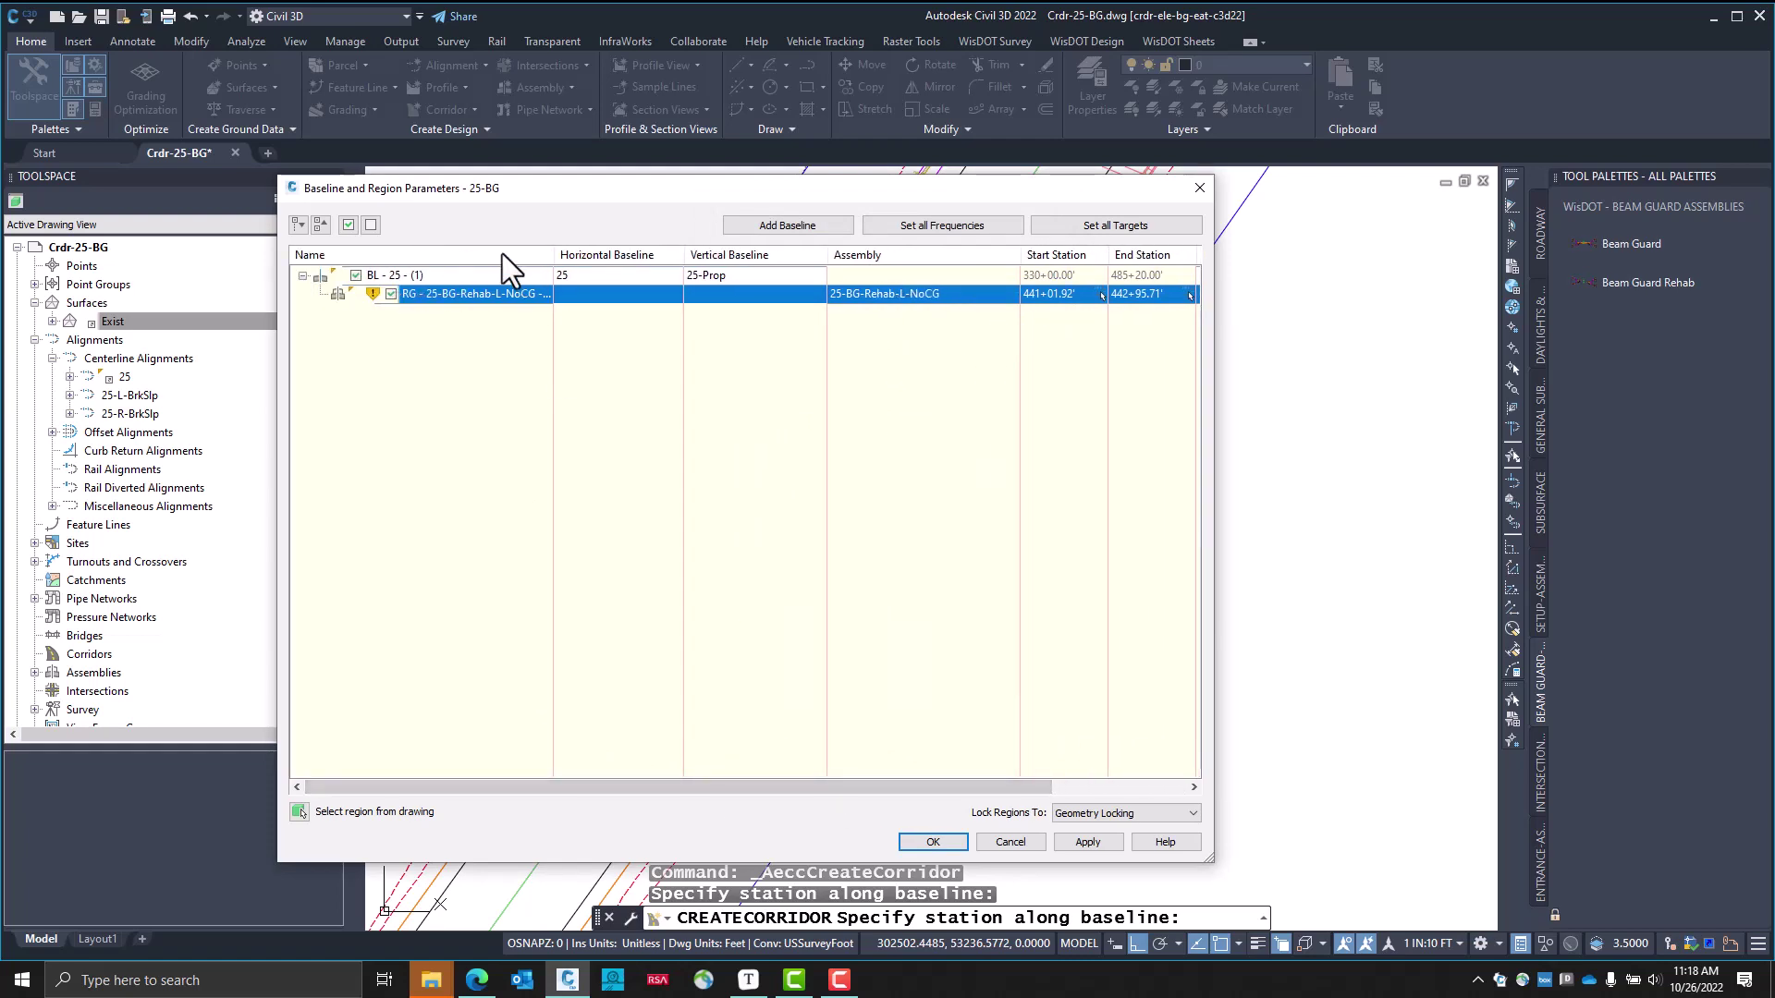
click(695, 275)
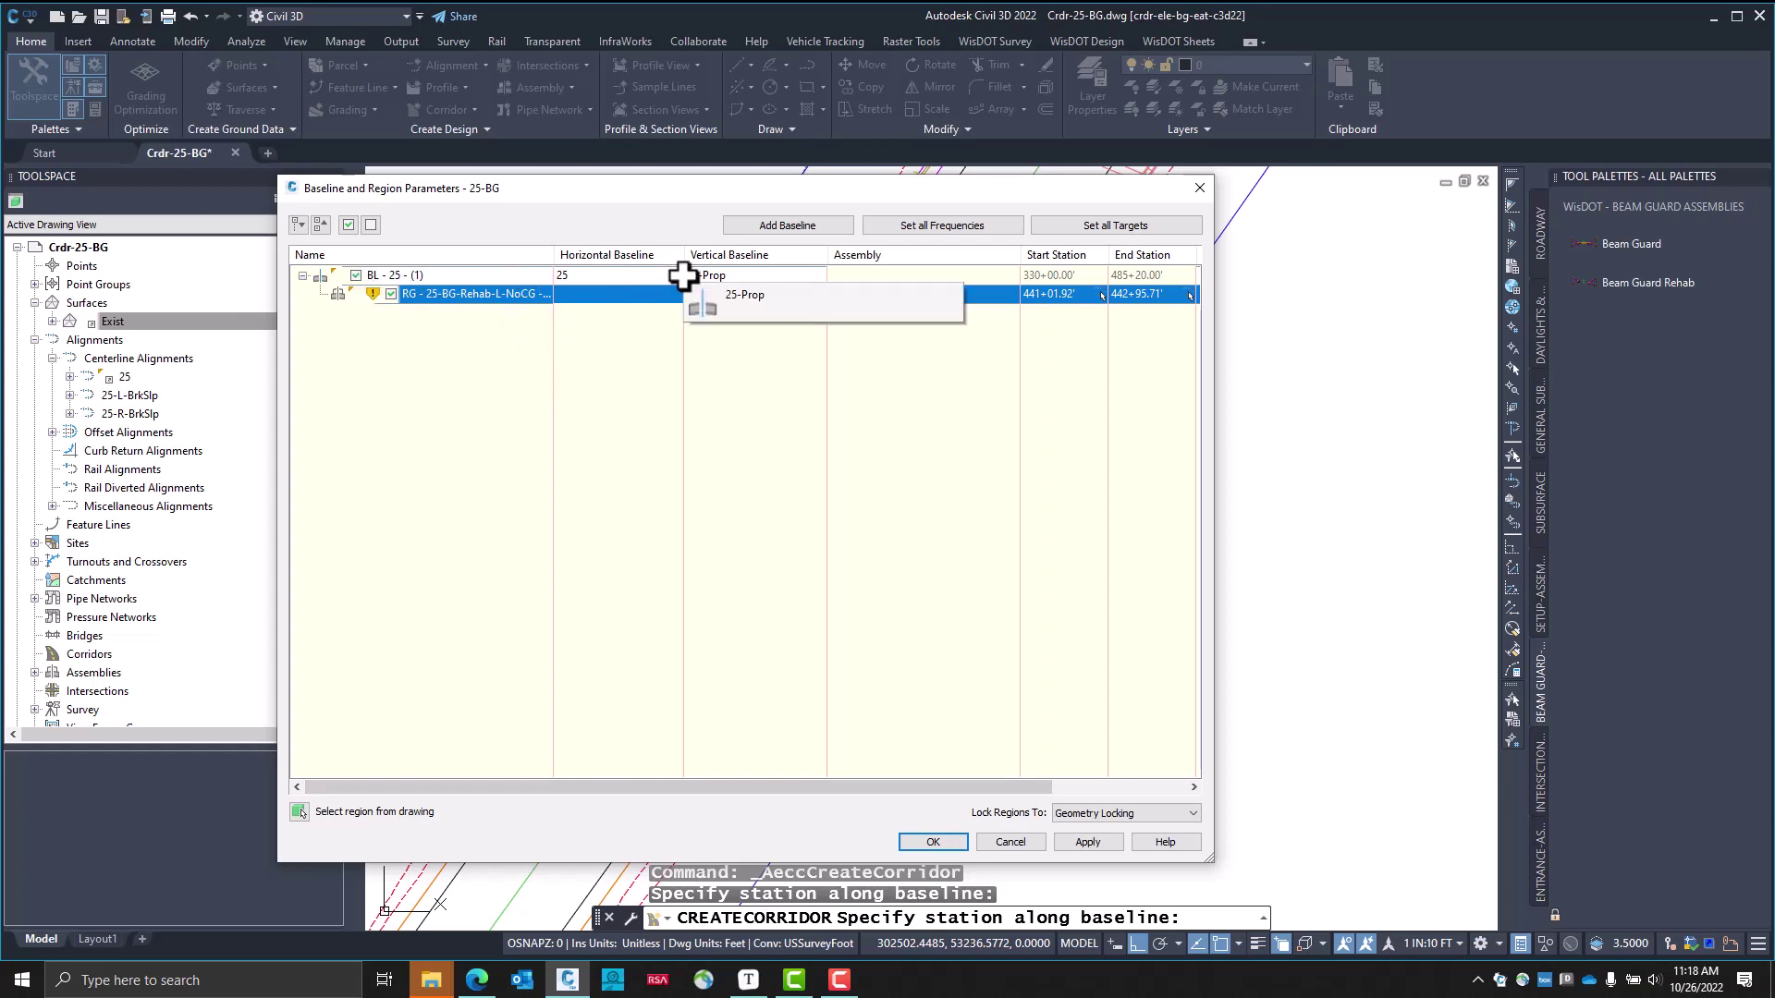
click(702, 268)
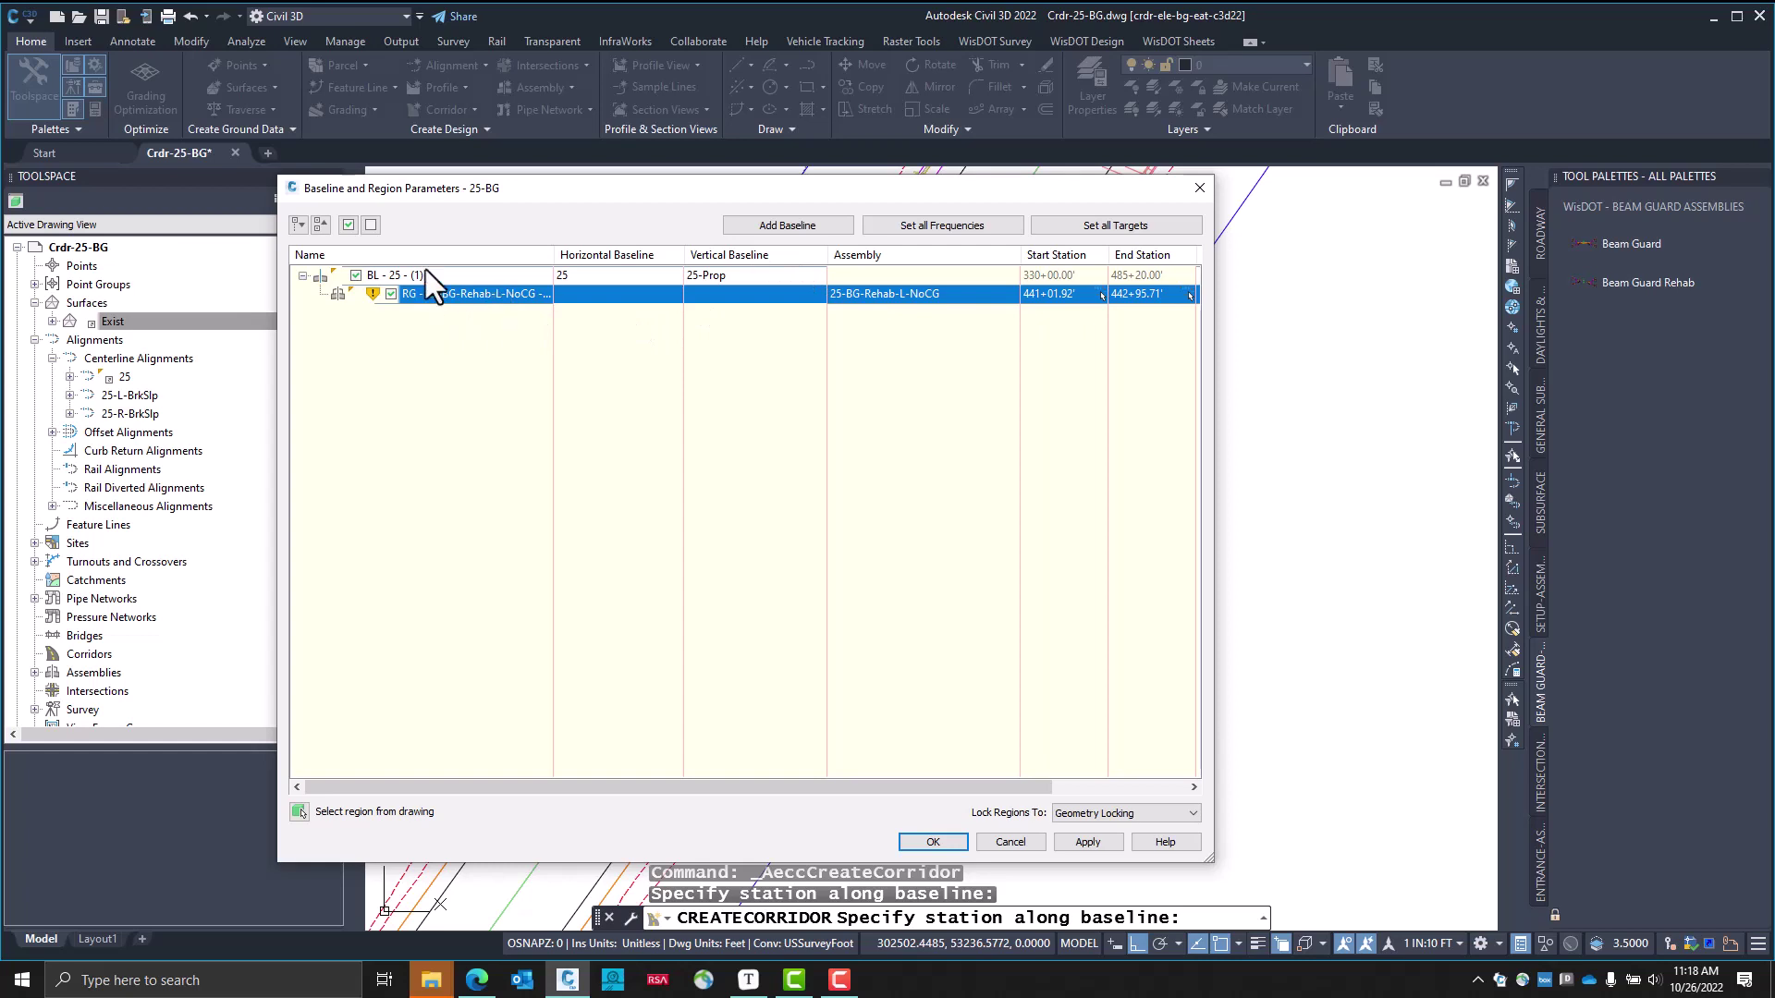
right_click(398, 278)
click(490, 290)
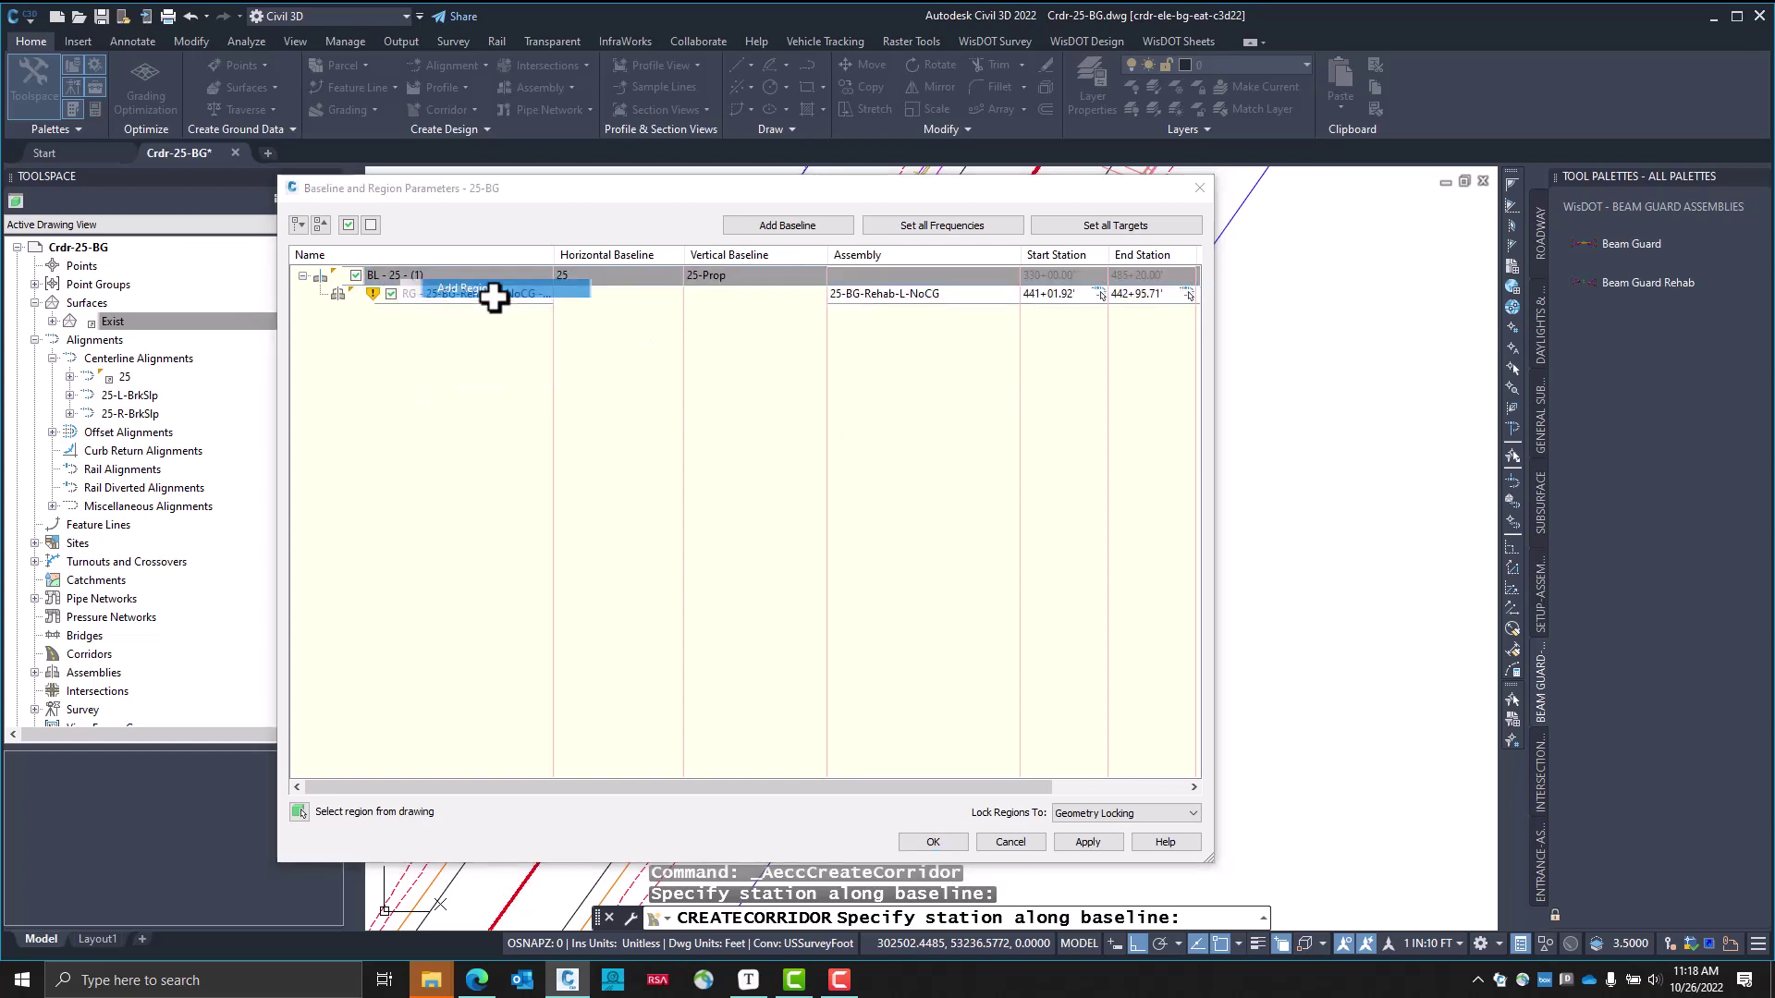
click(1051, 547)
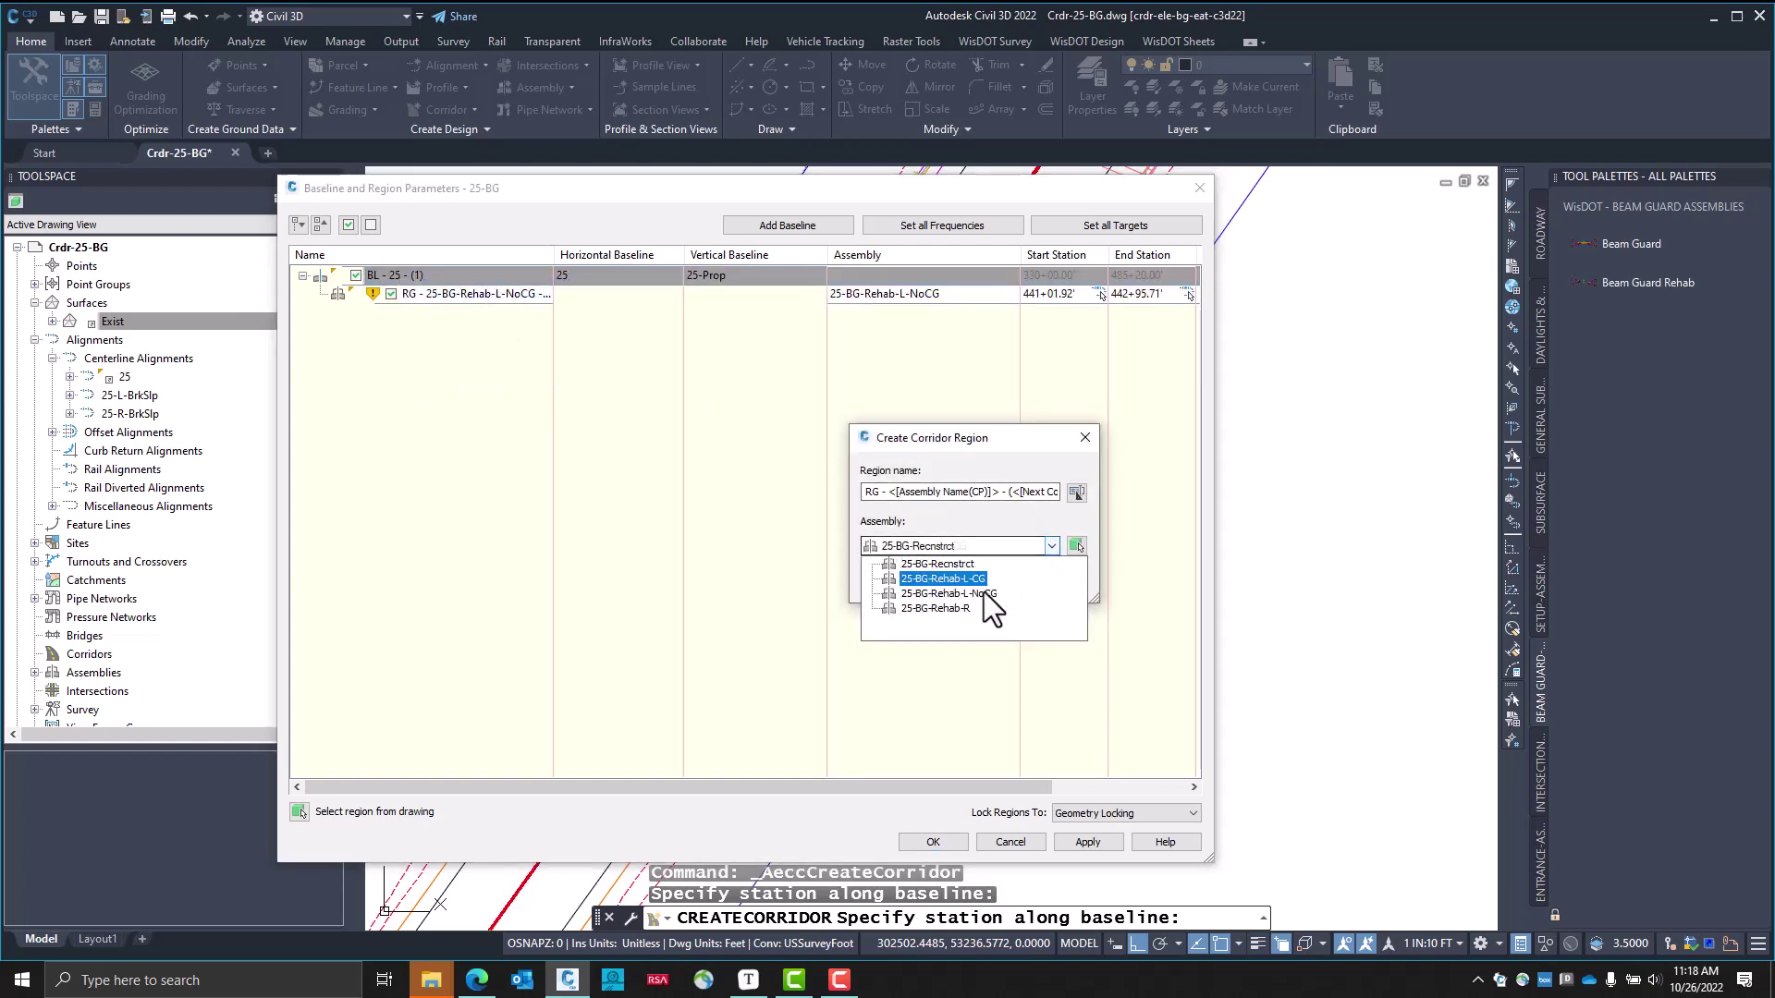
click(980, 586)
click(895, 580)
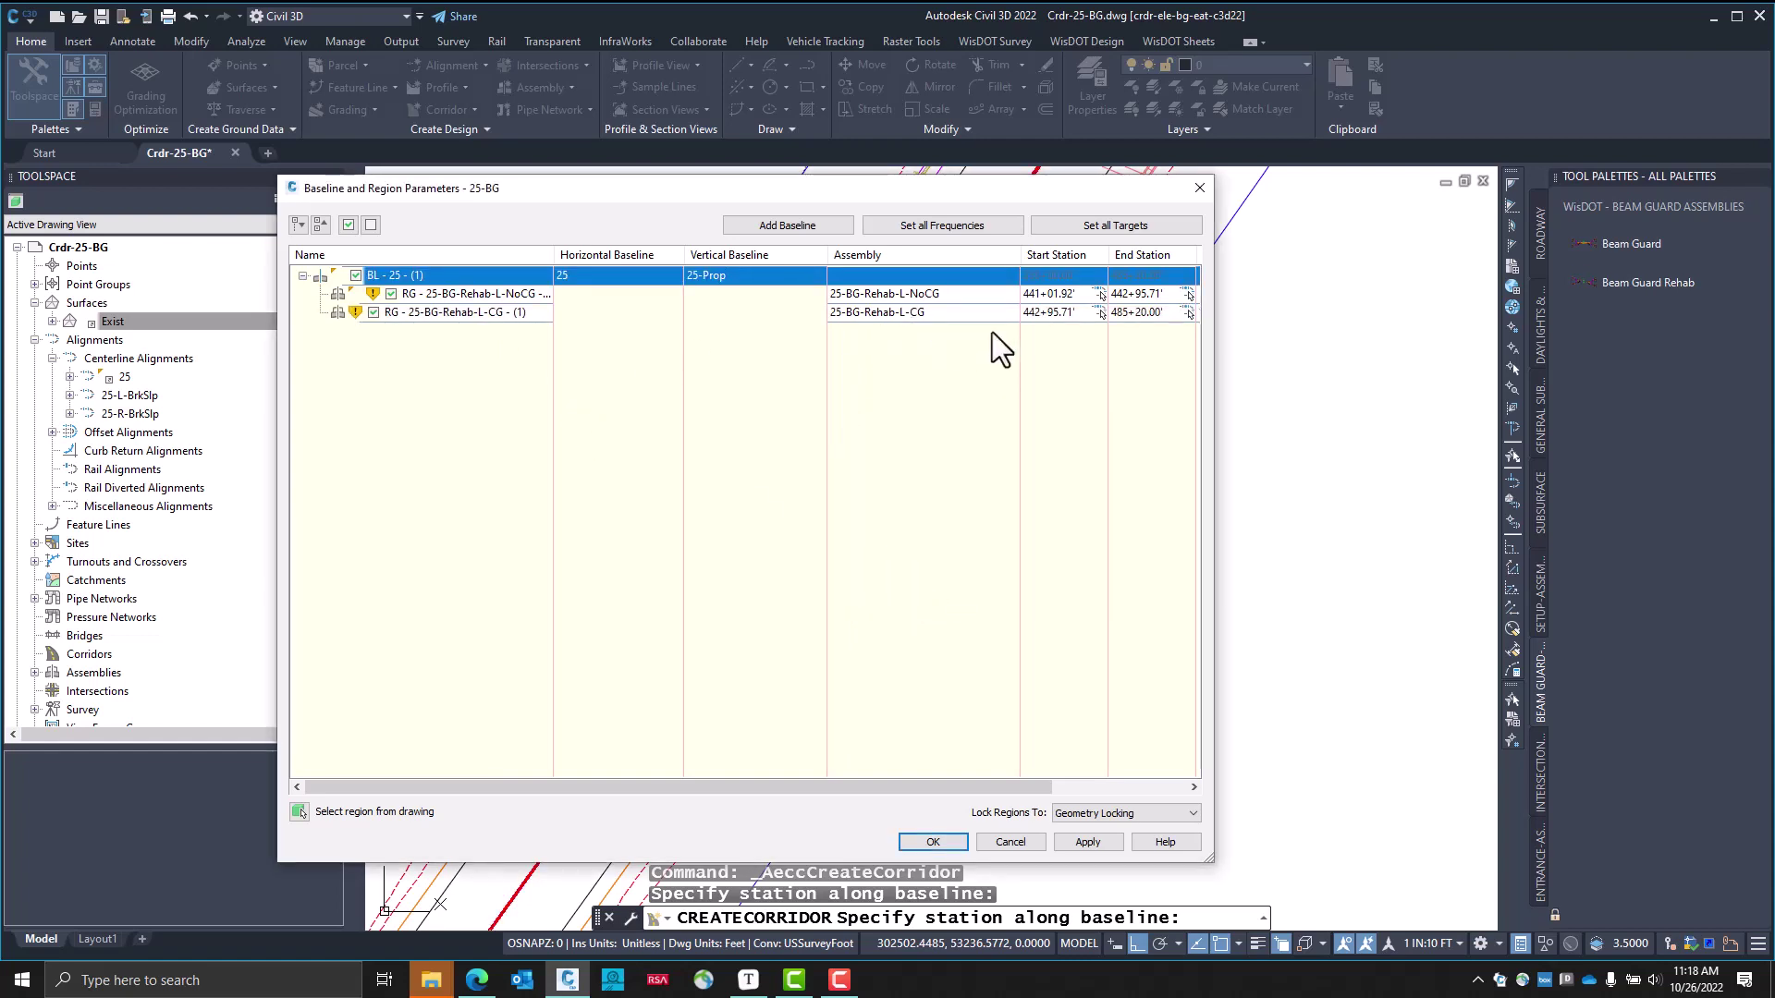
Pick the 25-BG-Rehab-L-CG region's start station at 442+95.71 and its end station at 443+36.10 by the bridge
click(1100, 312)
click(890, 268)
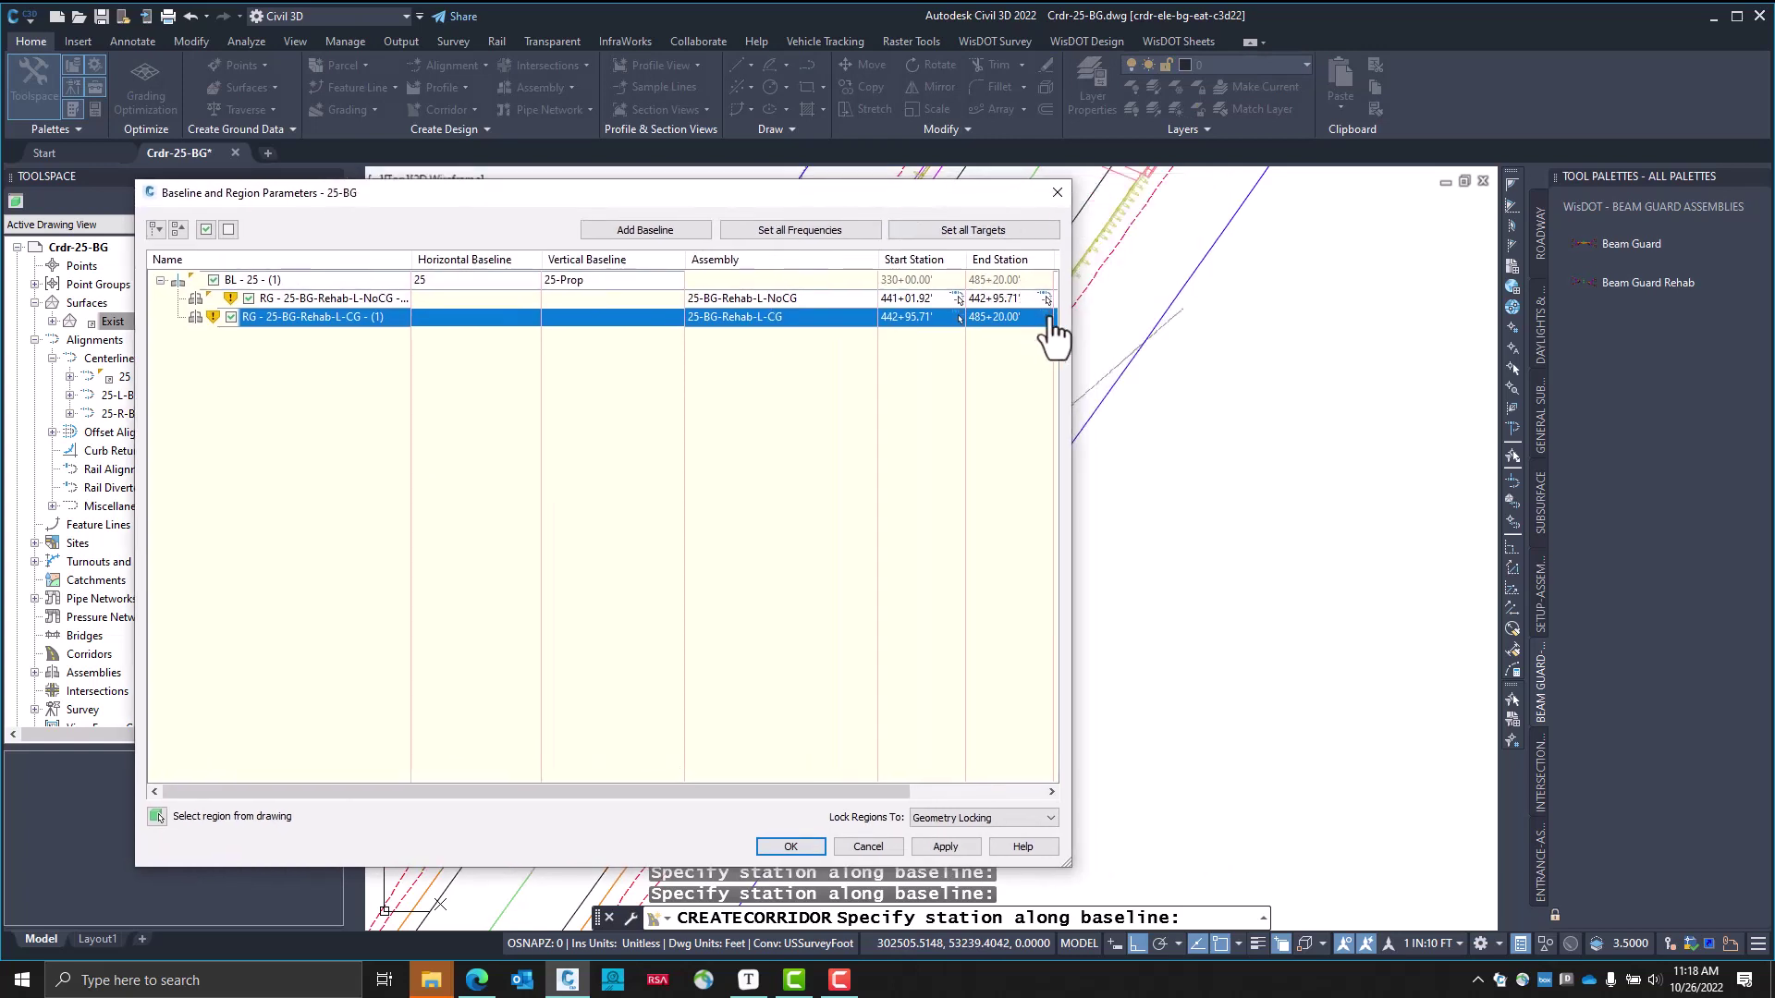
click(1048, 317)
scroll(832, 370, up, 2)
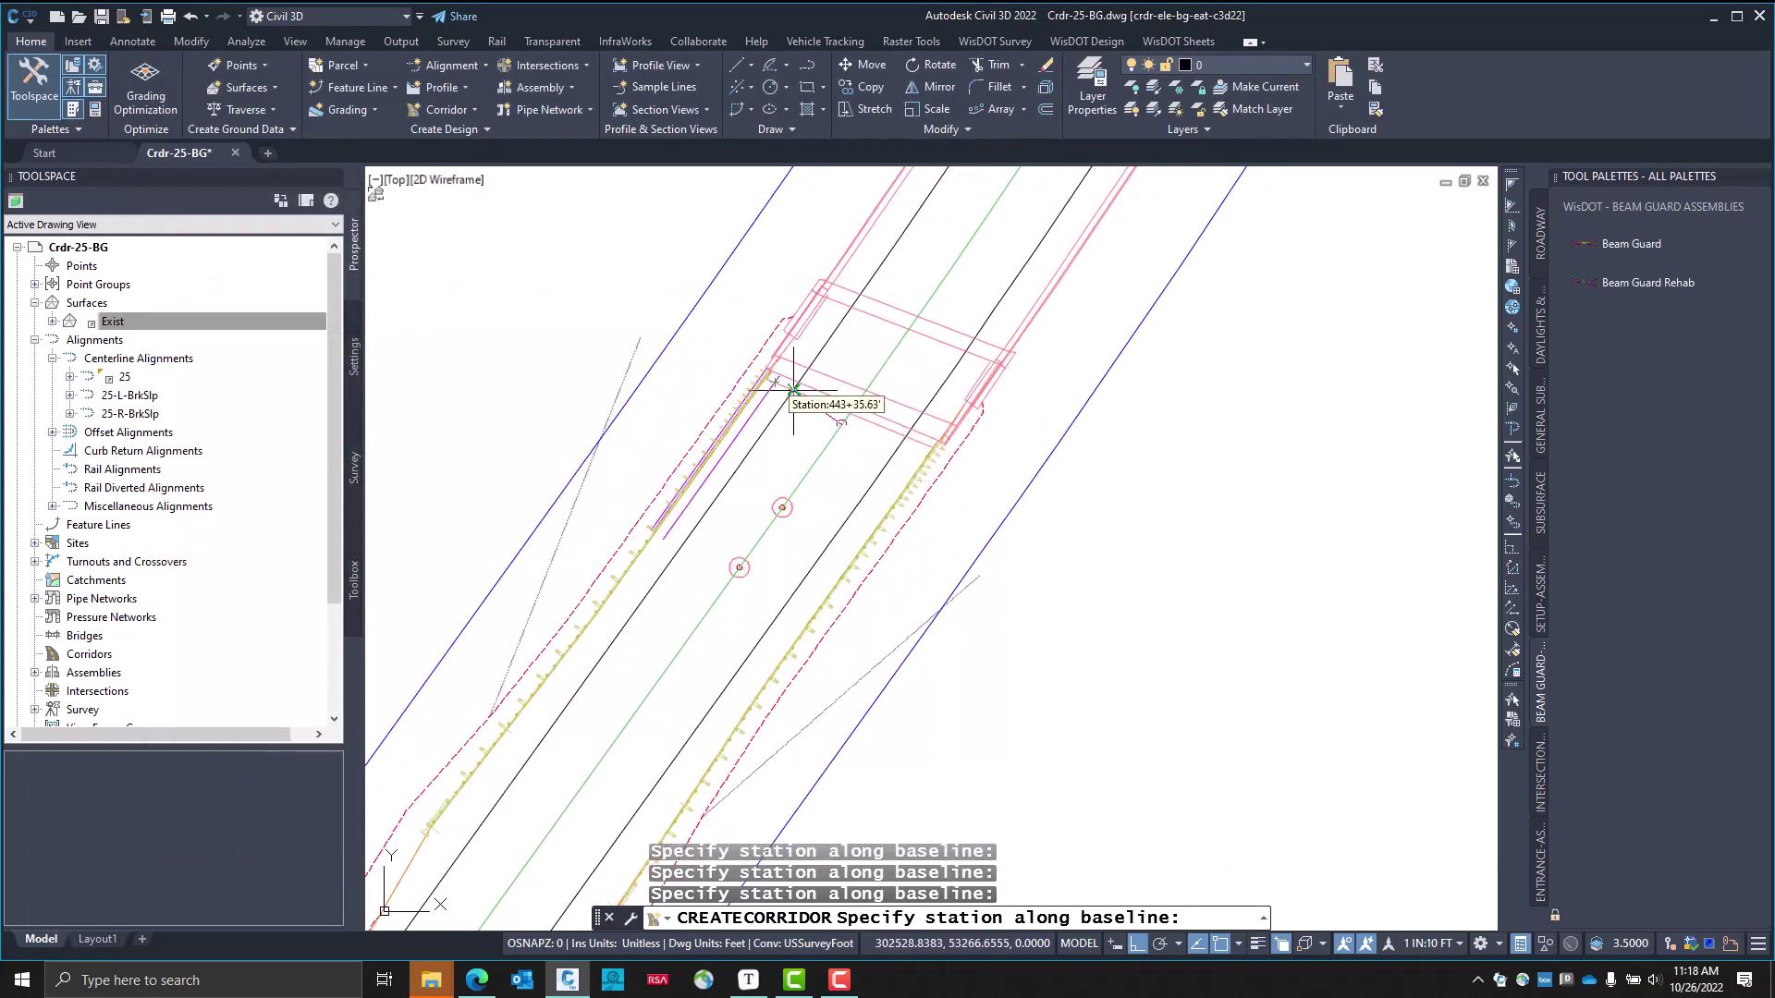
scroll(793, 390, up, 2)
click(744, 356)
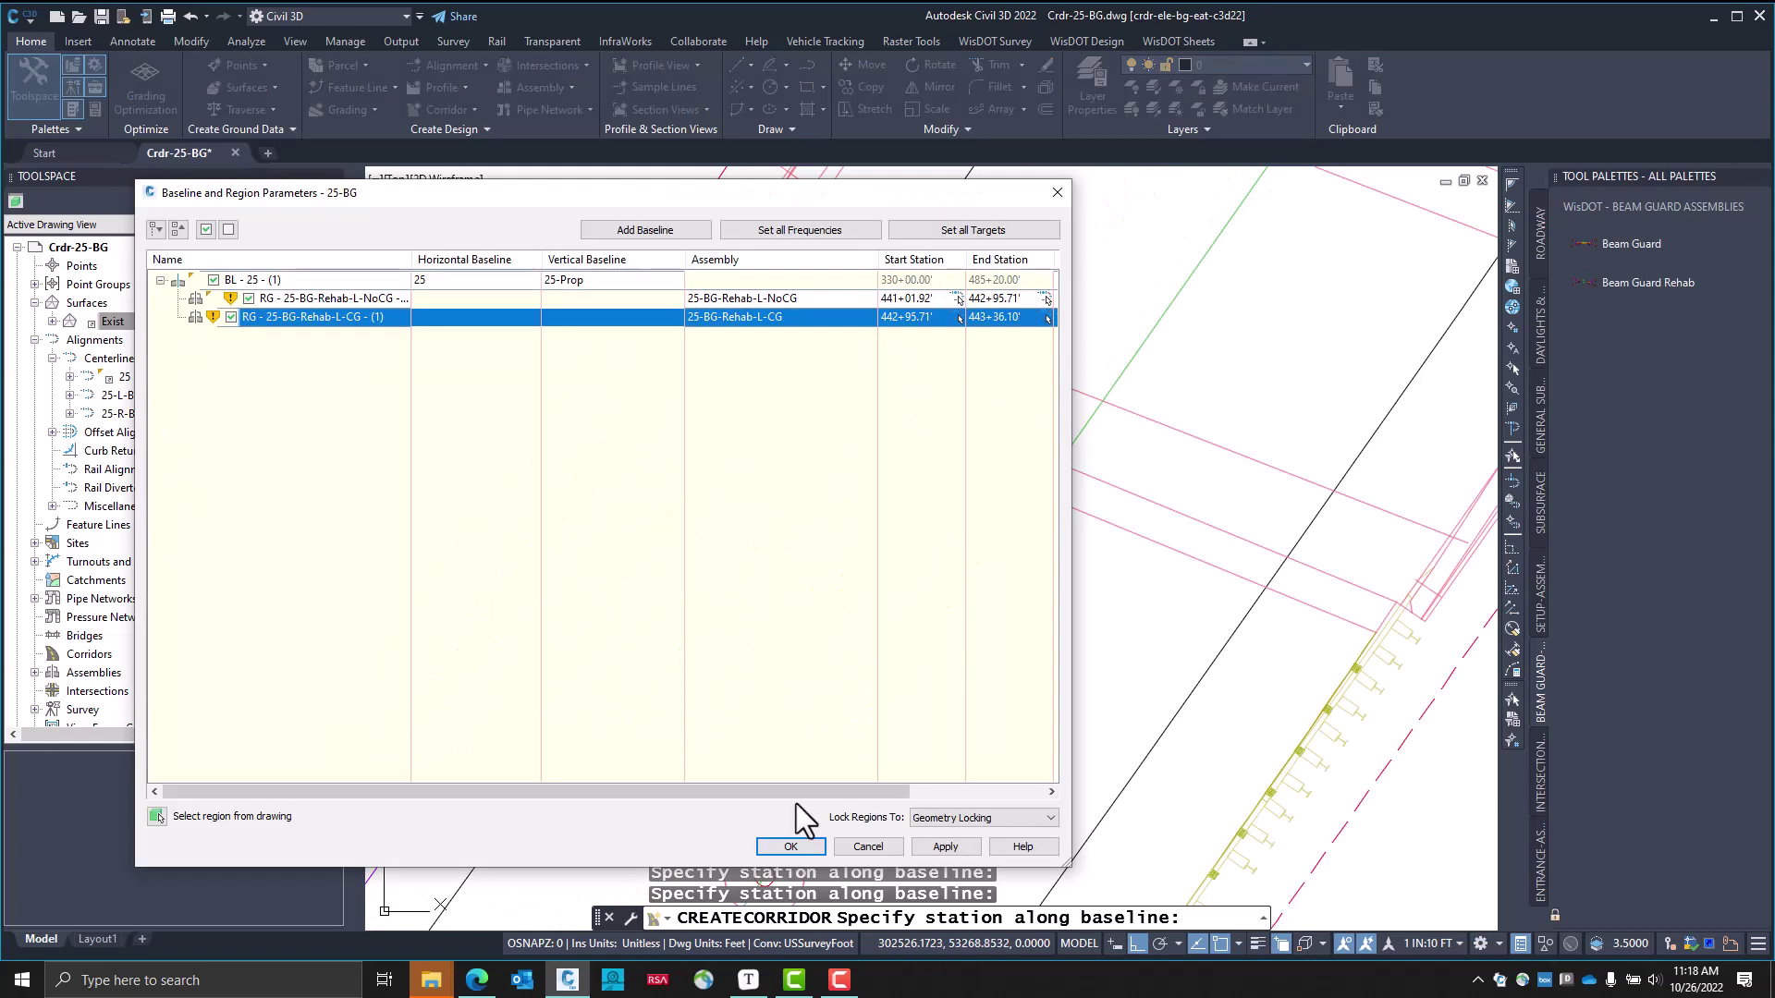
Set the 25-BG-Rehab-L-CG region's frequency to 10000000 for tangents, curve increments, spirals and vertical curves, reusing the NoCG region's value
drag(825, 789, 985, 424)
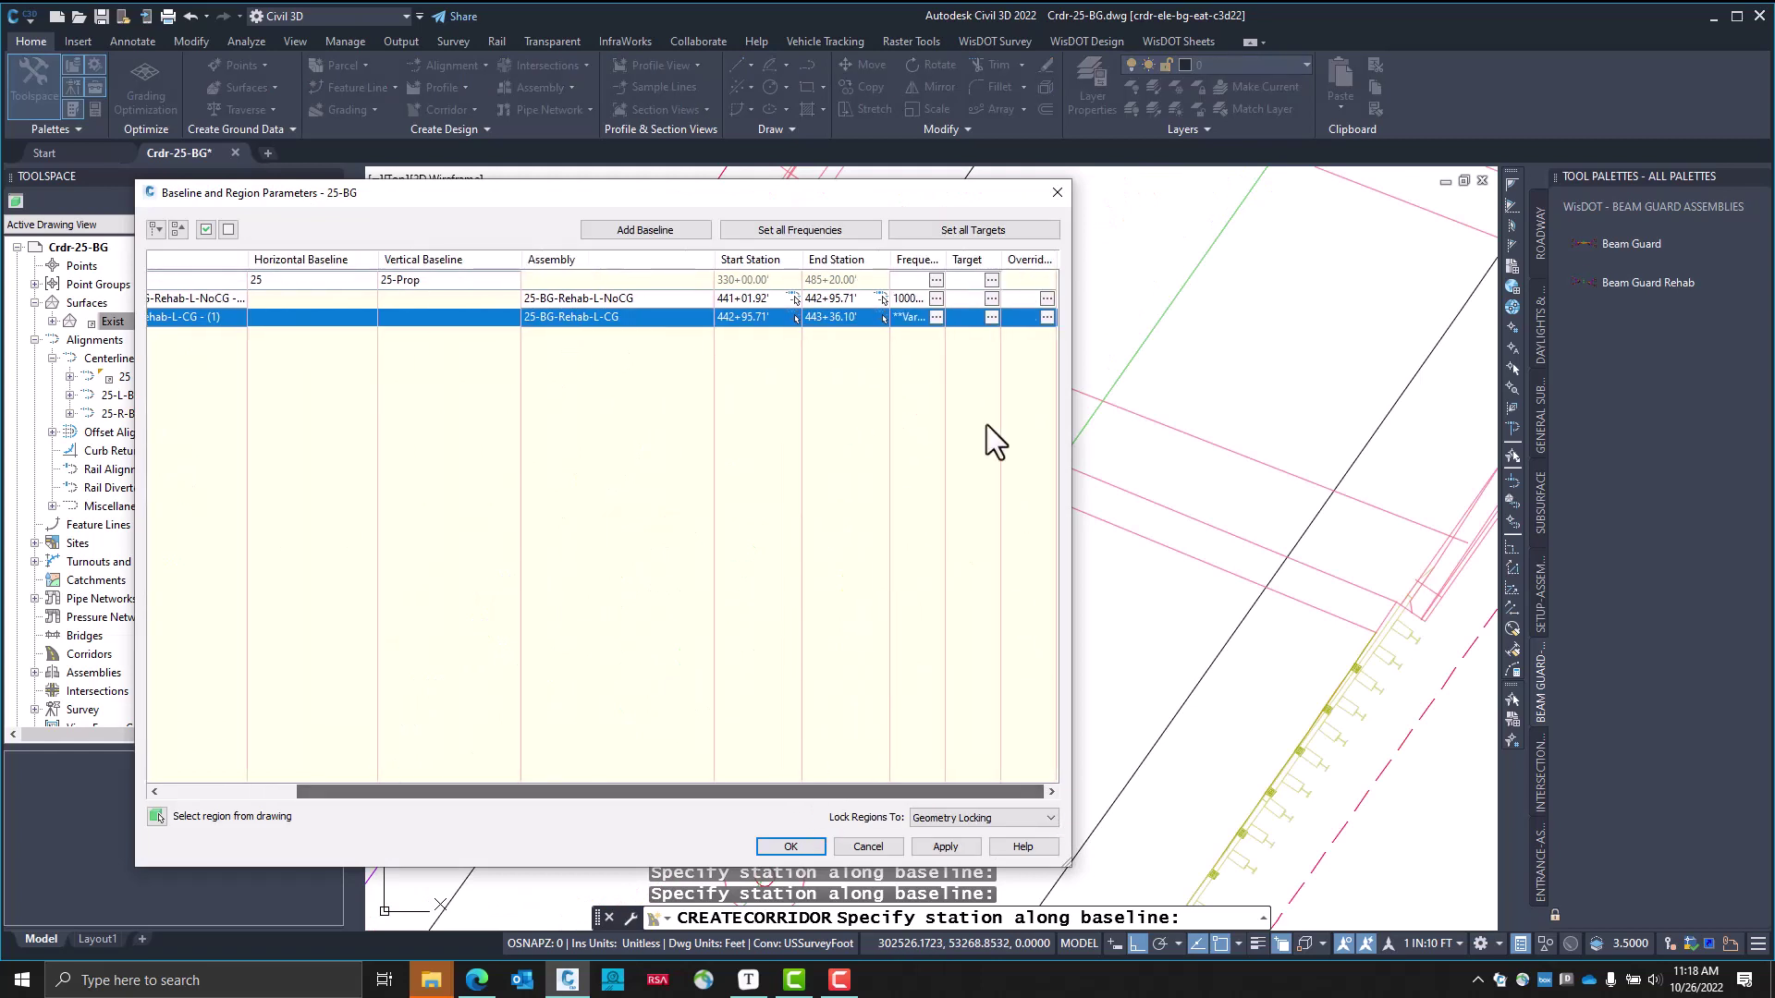
click(936, 317)
click(945, 302)
key(ctrl+c)
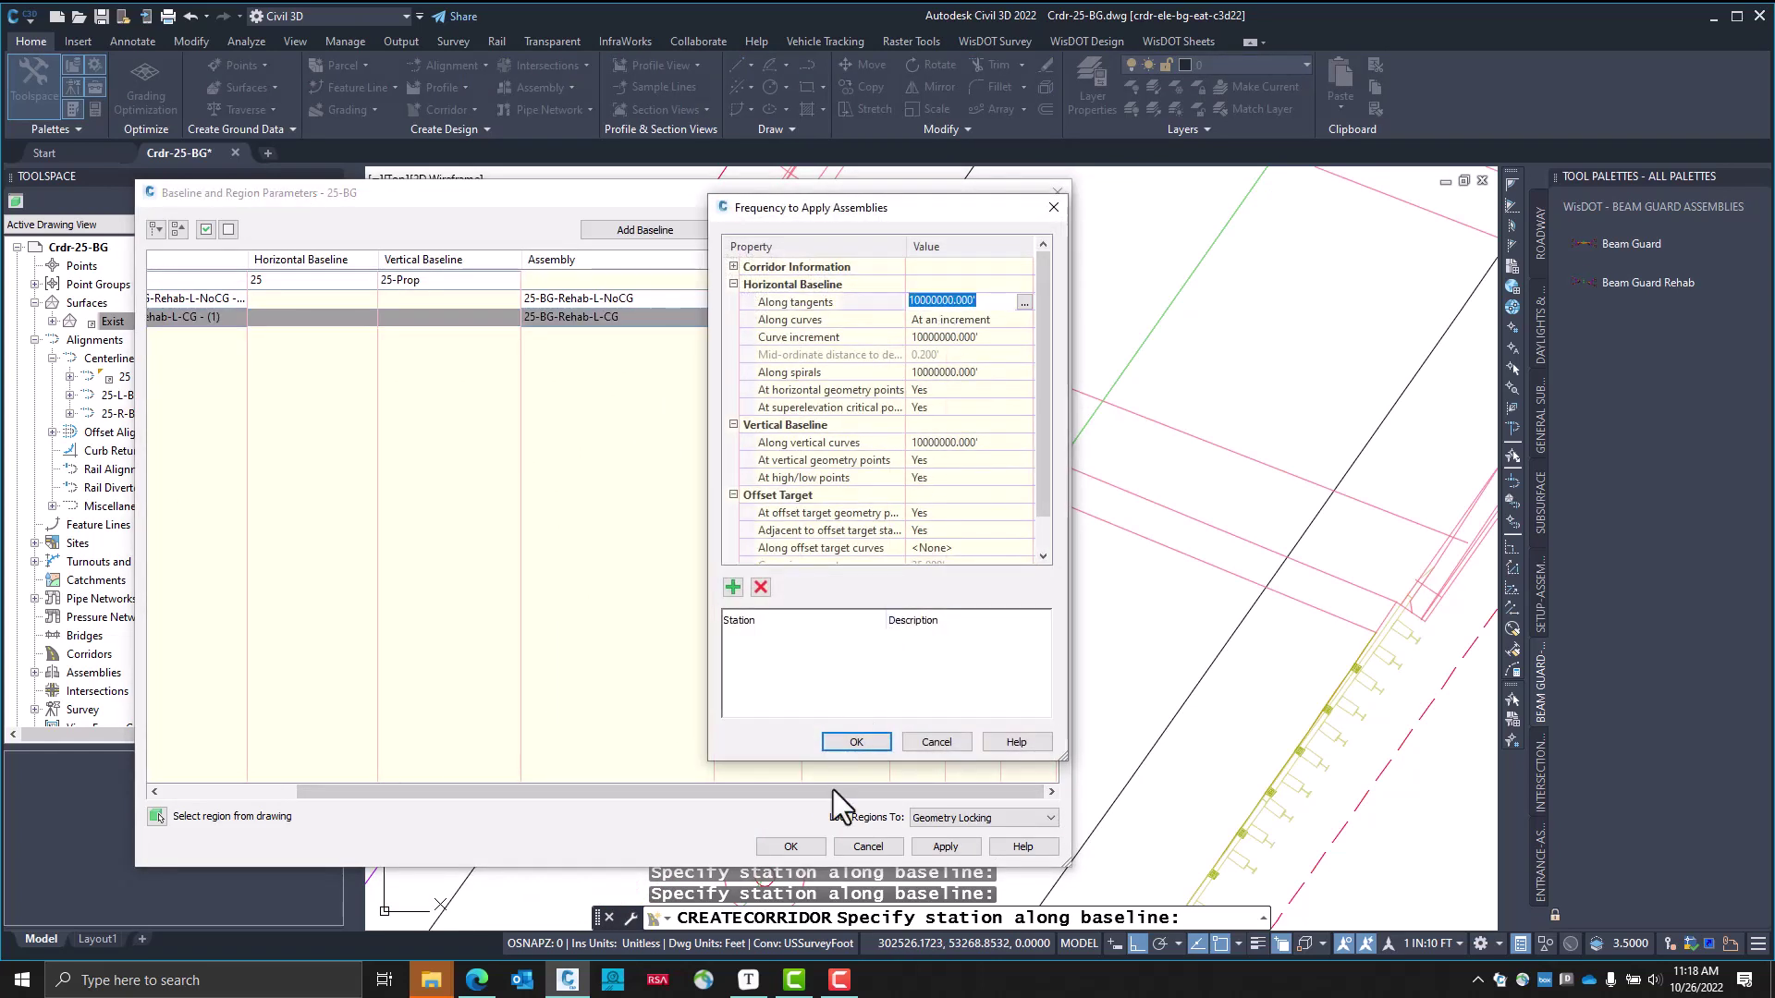
click(857, 742)
click(915, 298)
click(936, 298)
click(945, 302)
click(950, 339)
key(ctrl+v)
click(953, 373)
key(ctrl+v)
click(943, 444)
key(ctrl+v)
click(857, 742)
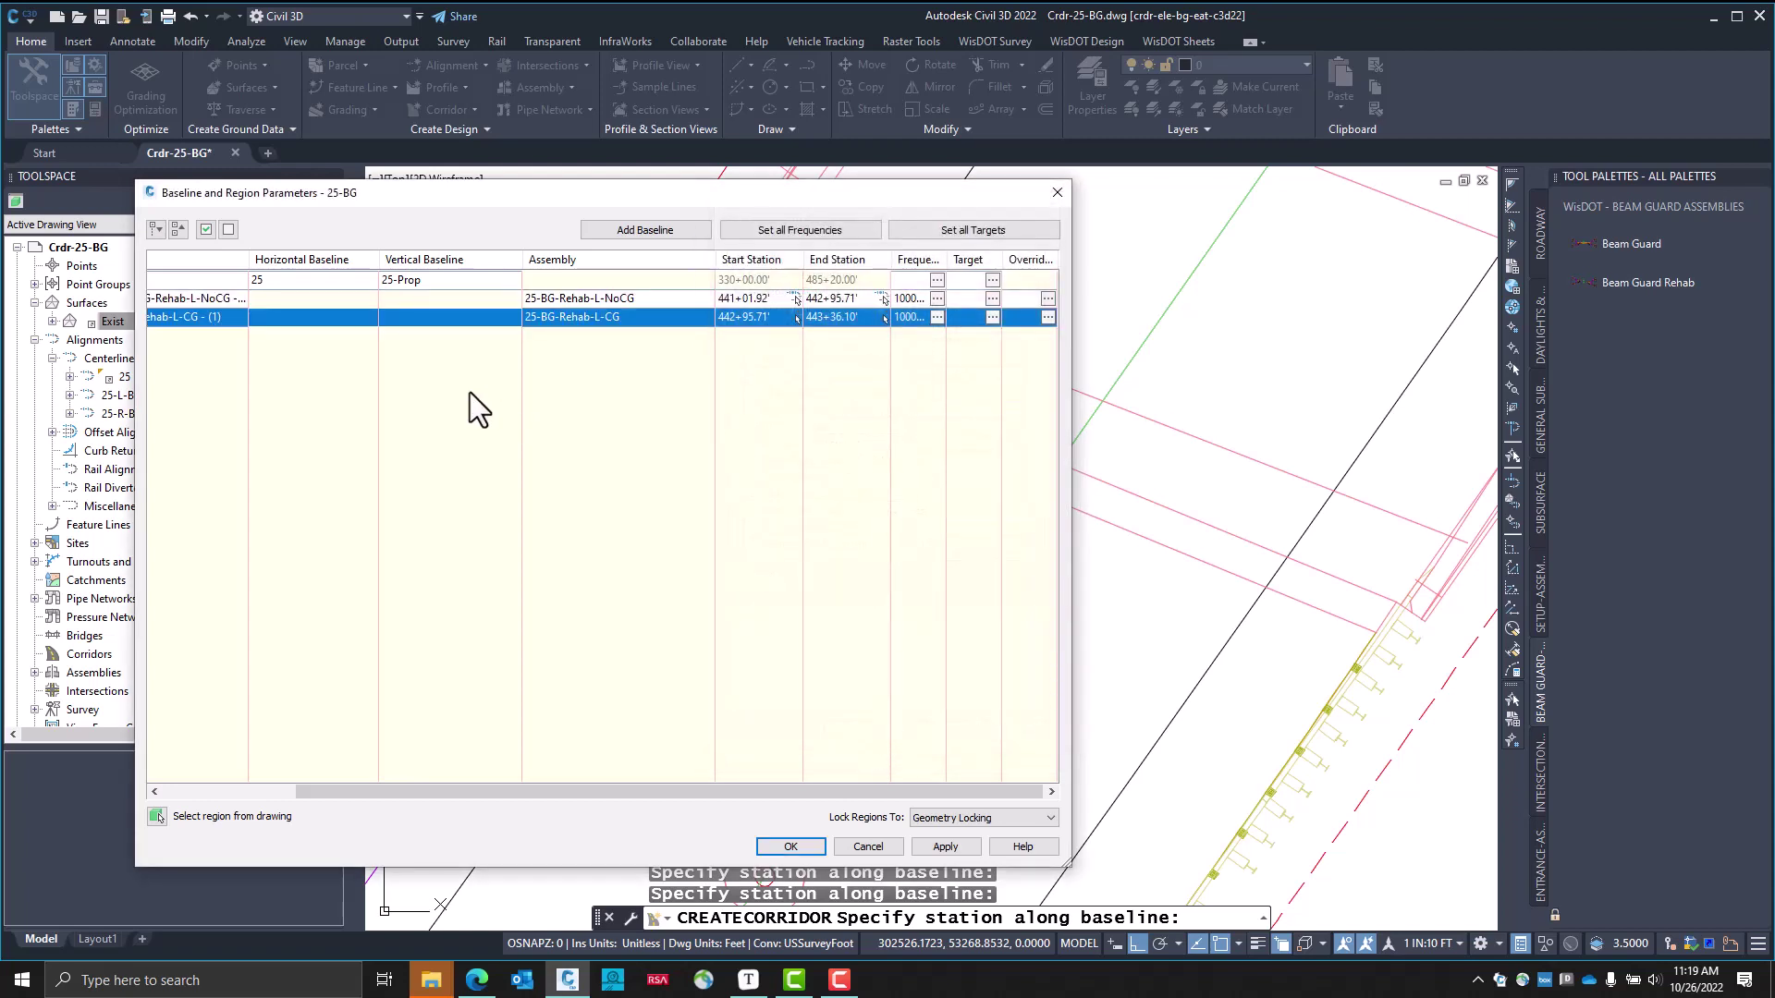
Add a third region to baseline 25 with the 25-BG-Recnstrct assembly and move the parameters dialog clear of the bridge area
drag(501, 198, 822, 230)
drag(701, 819, 545, 739)
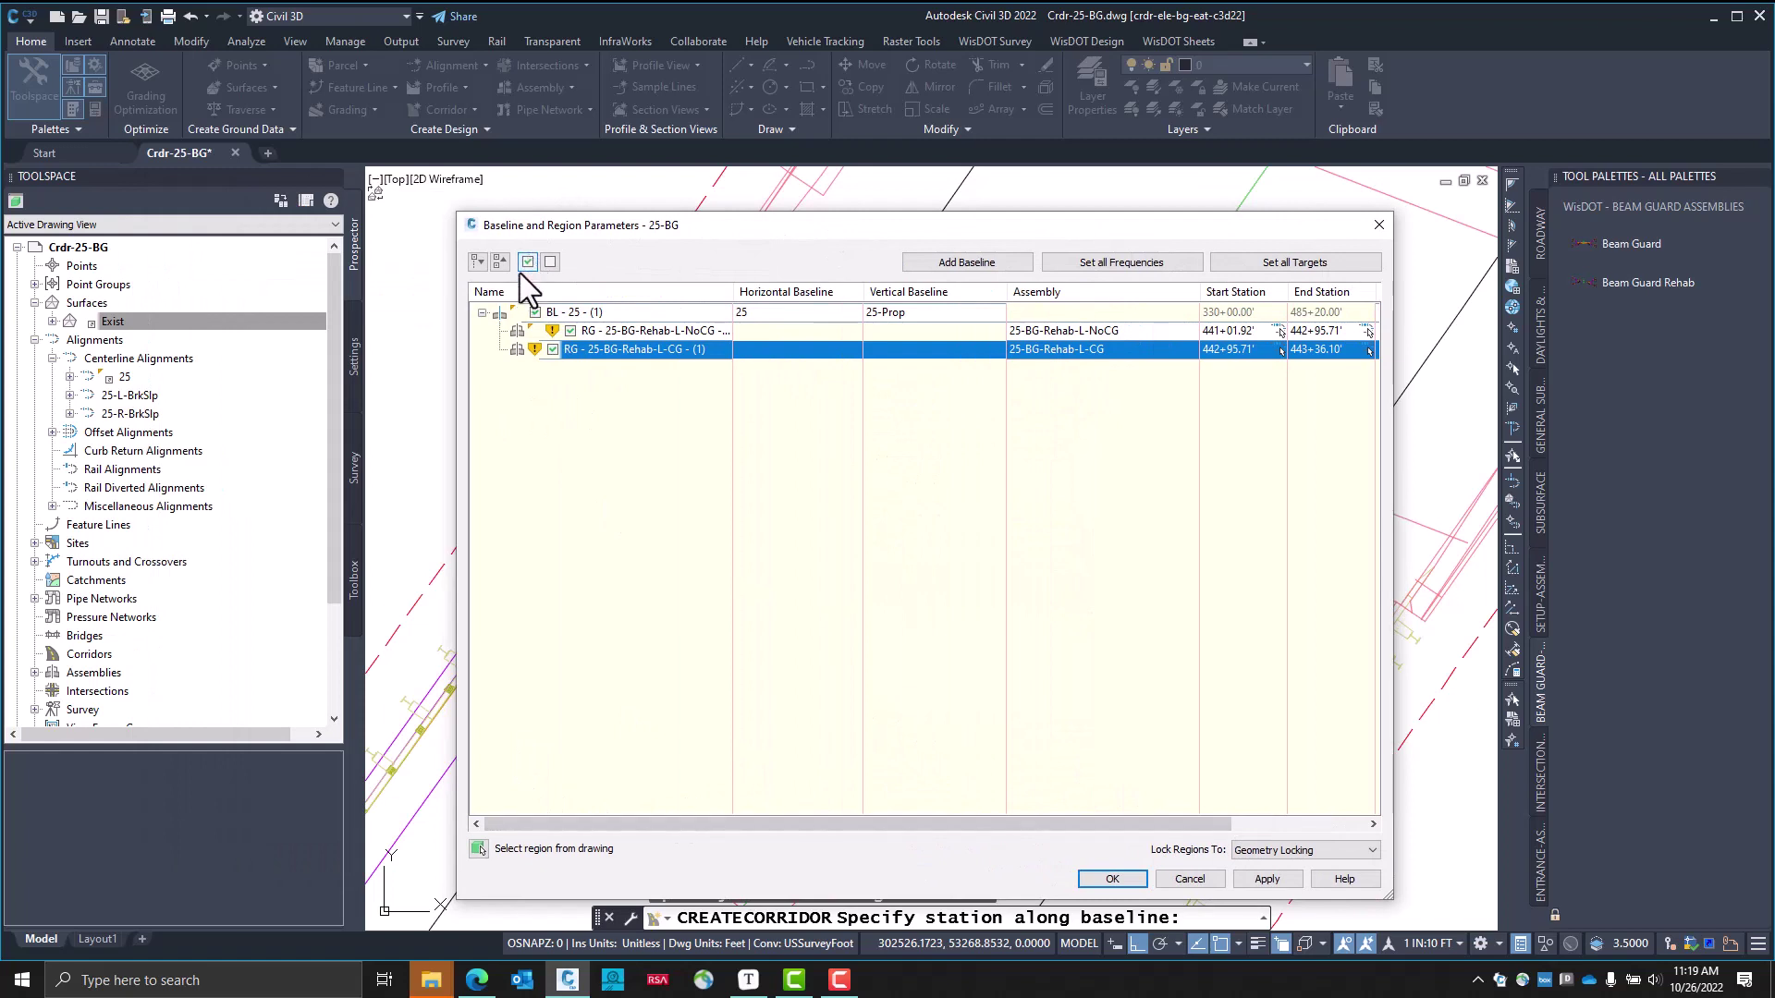
right_click(581, 313)
click(614, 324)
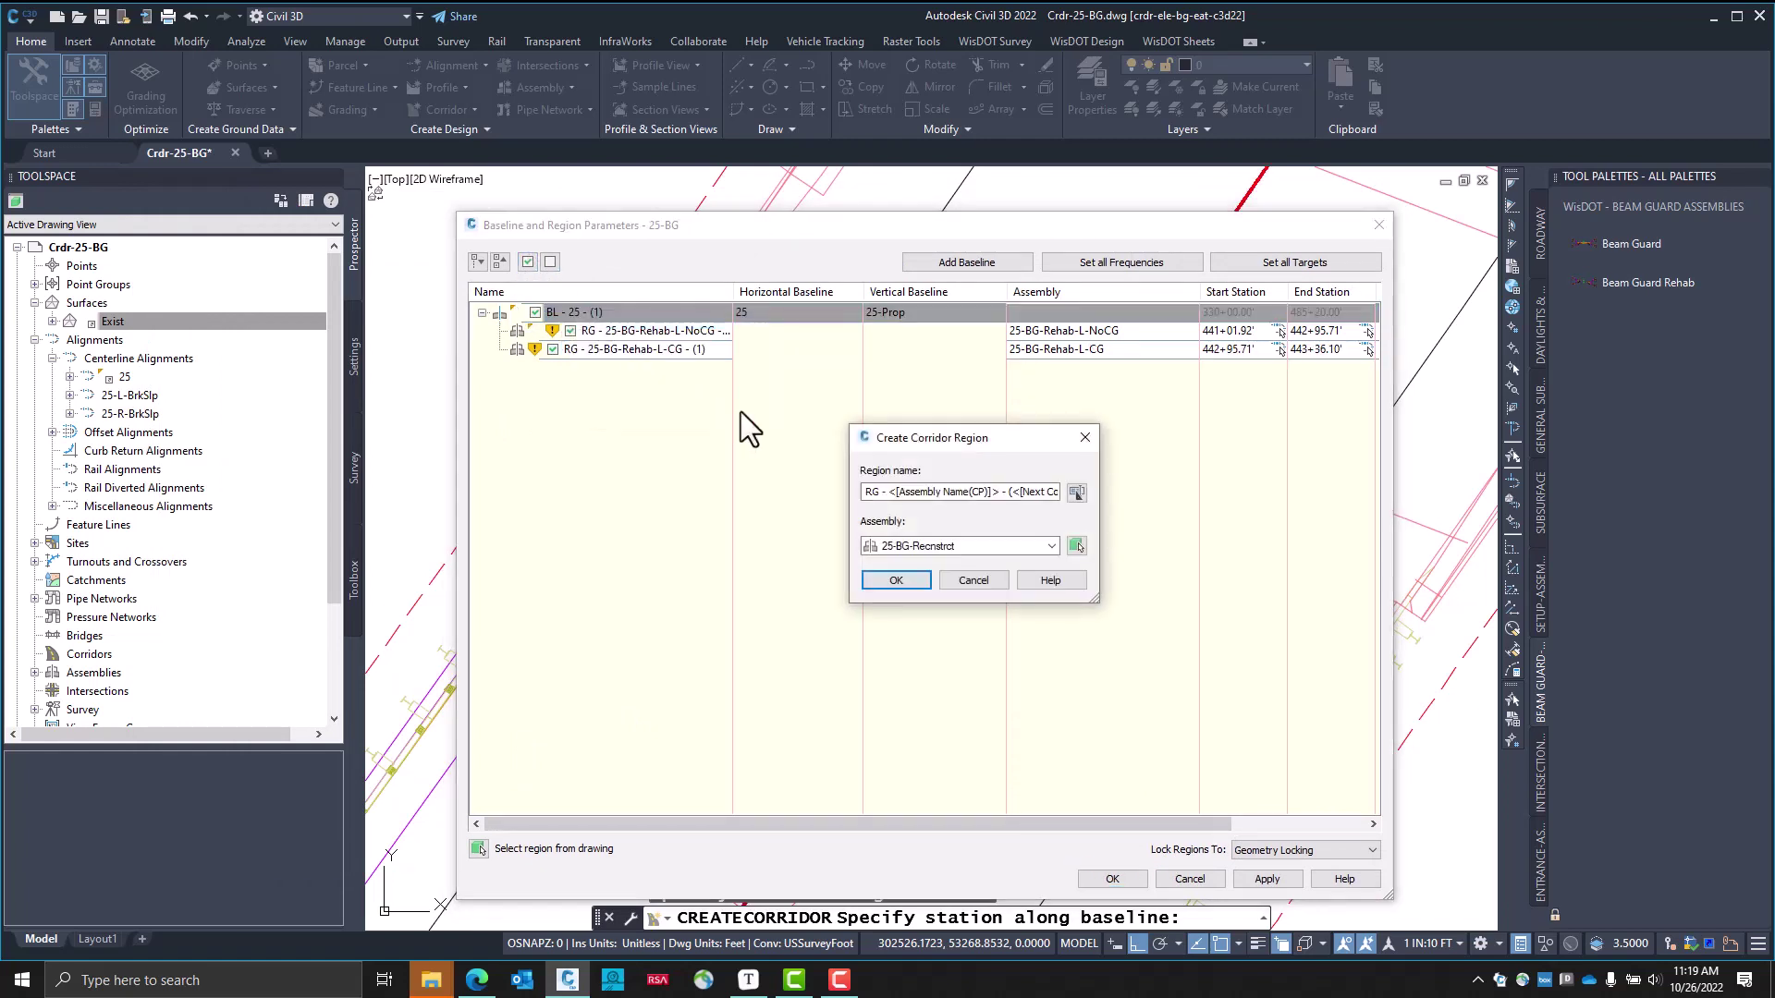
click(964, 546)
click(961, 561)
click(925, 580)
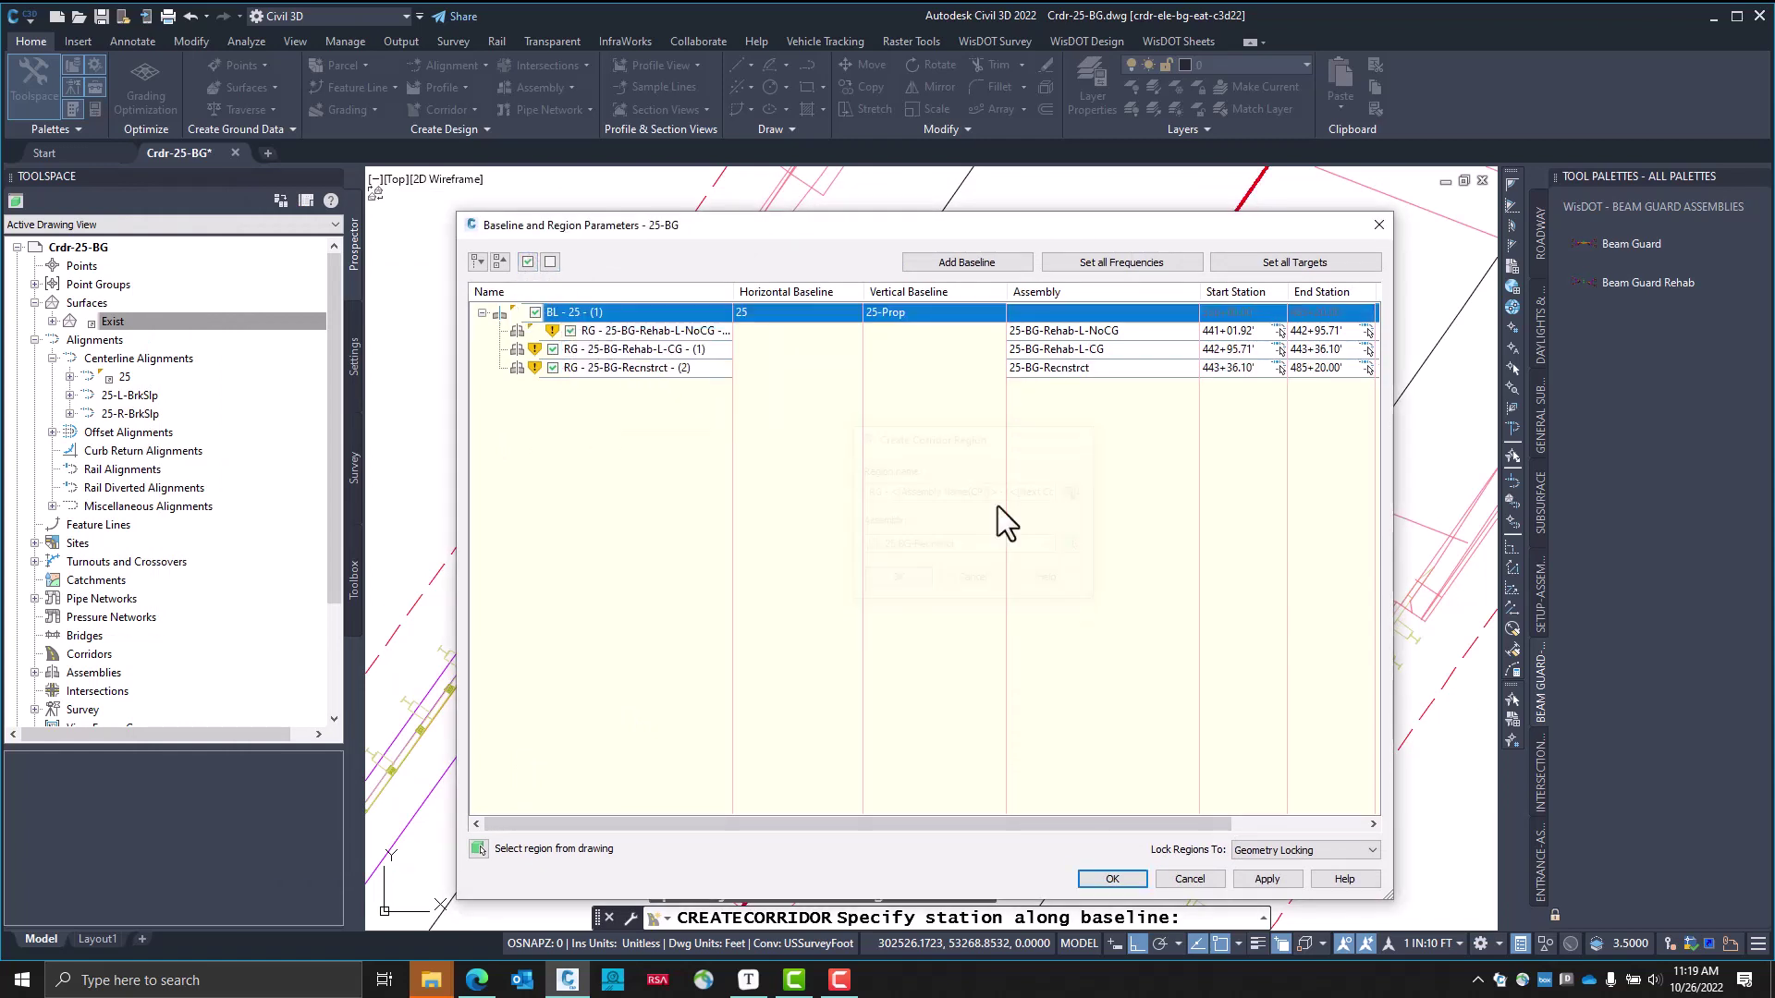
drag(1063, 224, 620, 313)
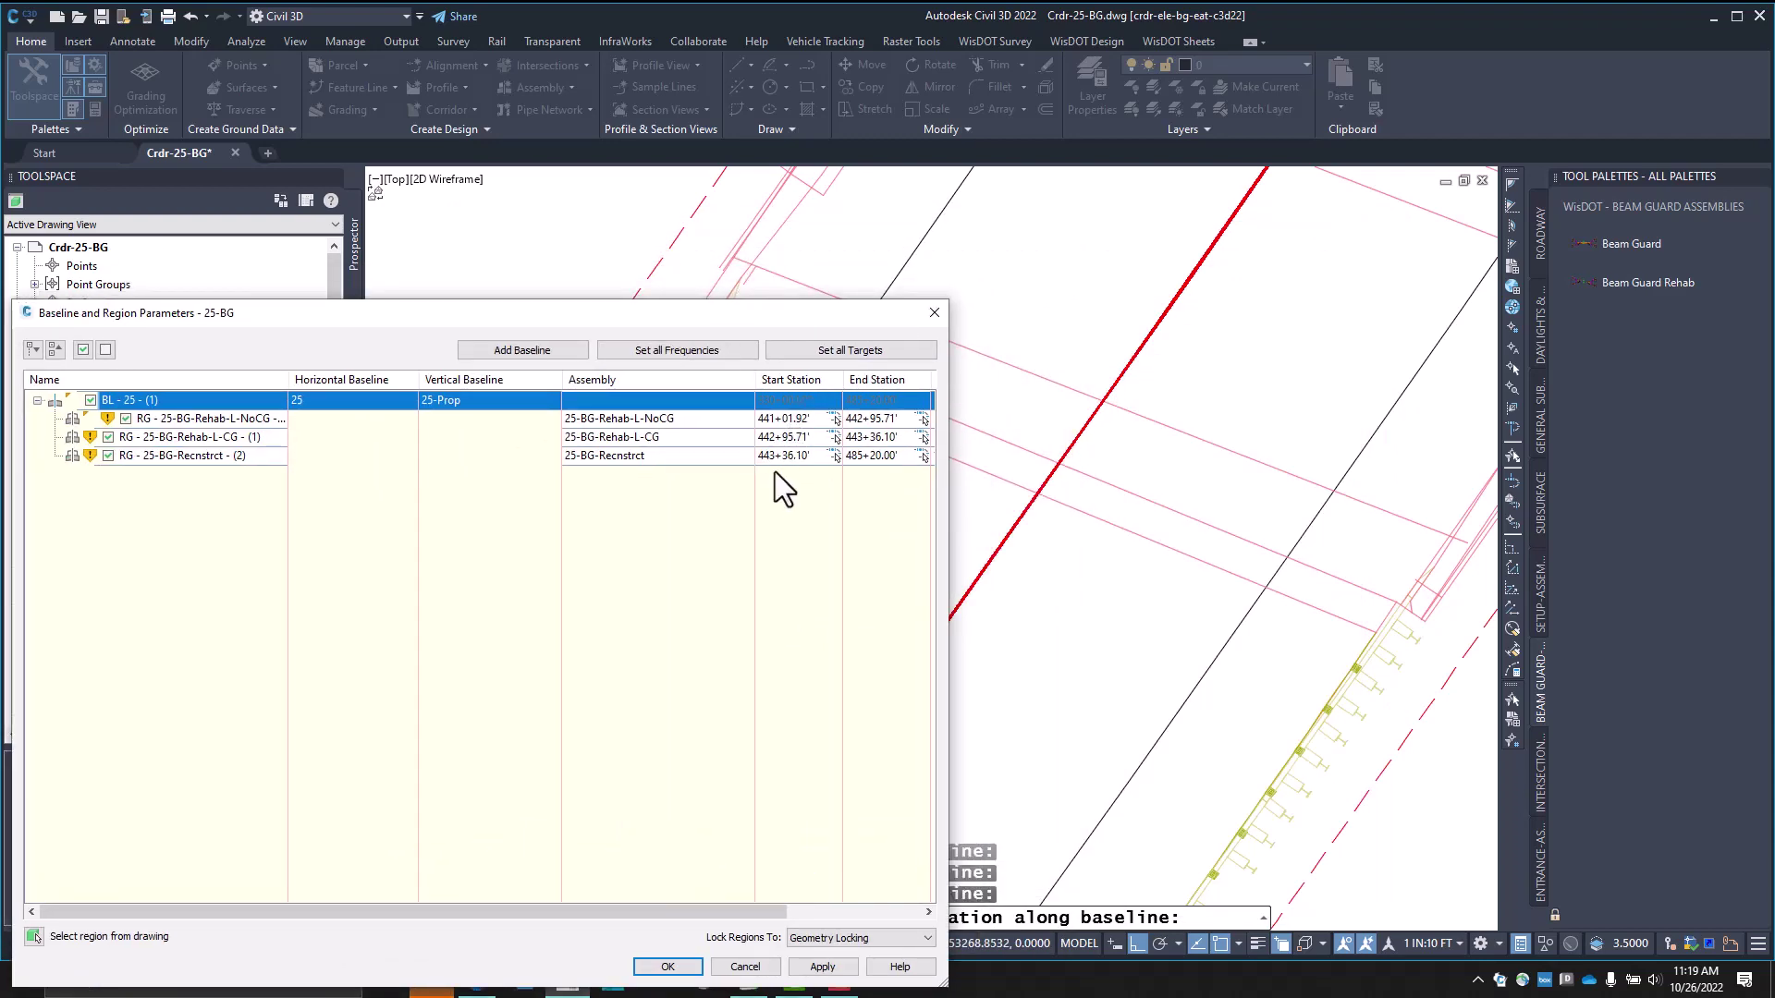
Pick the 25-BG-Recnstrct region's start station at 444+56.14, where the beam guard begins past the far end of the bridge
click(834, 458)
scroll(888, 434, up, 5)
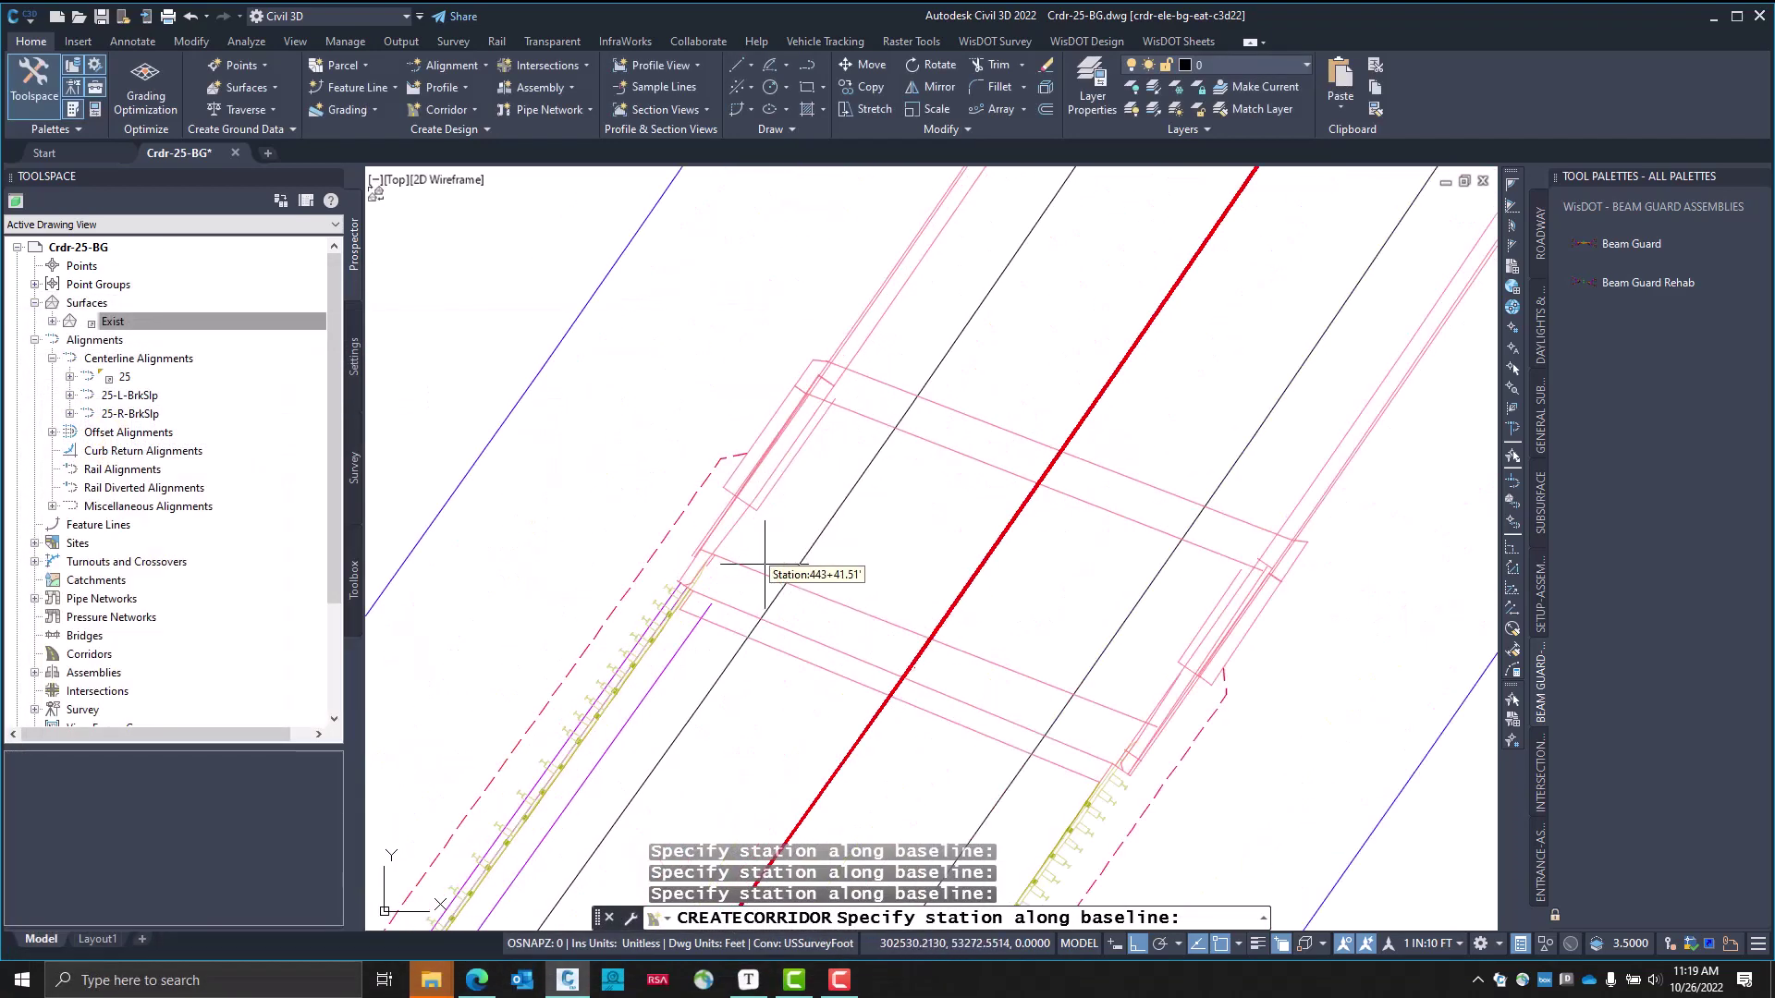
scroll(745, 583, up, 2)
scroll(702, 602, down, 3)
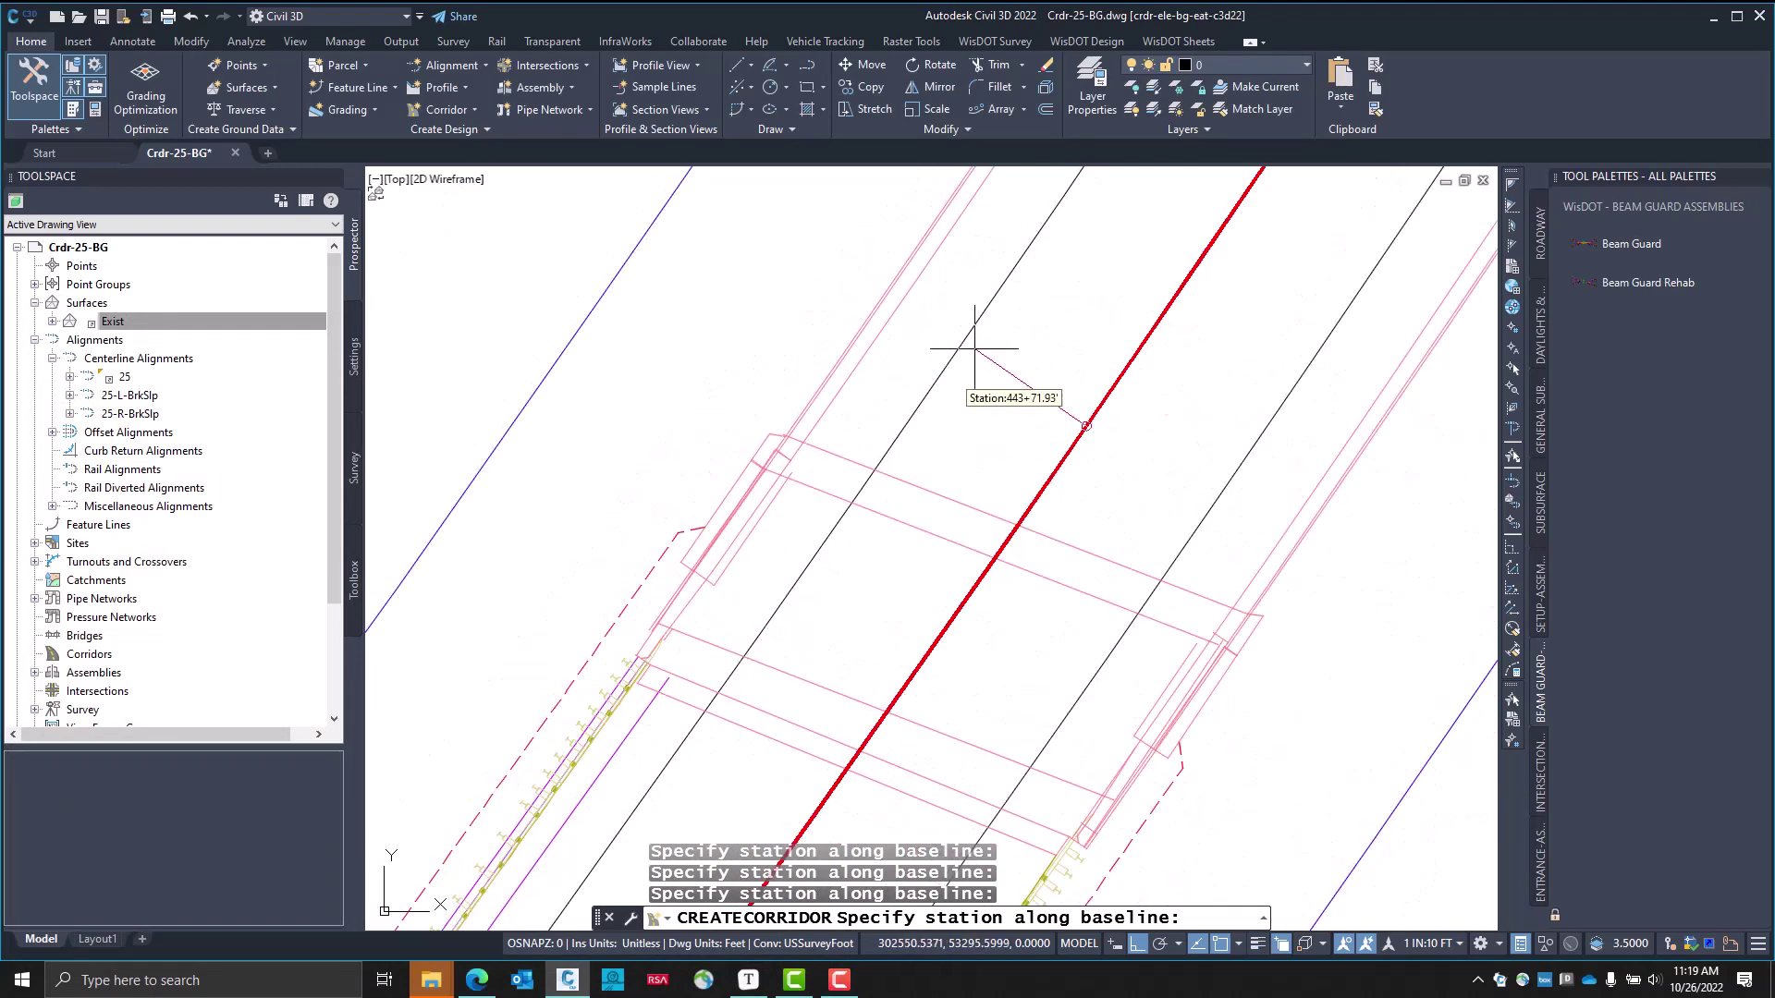
scroll(797, 508, down, 3)
scroll(844, 456, up, 5)
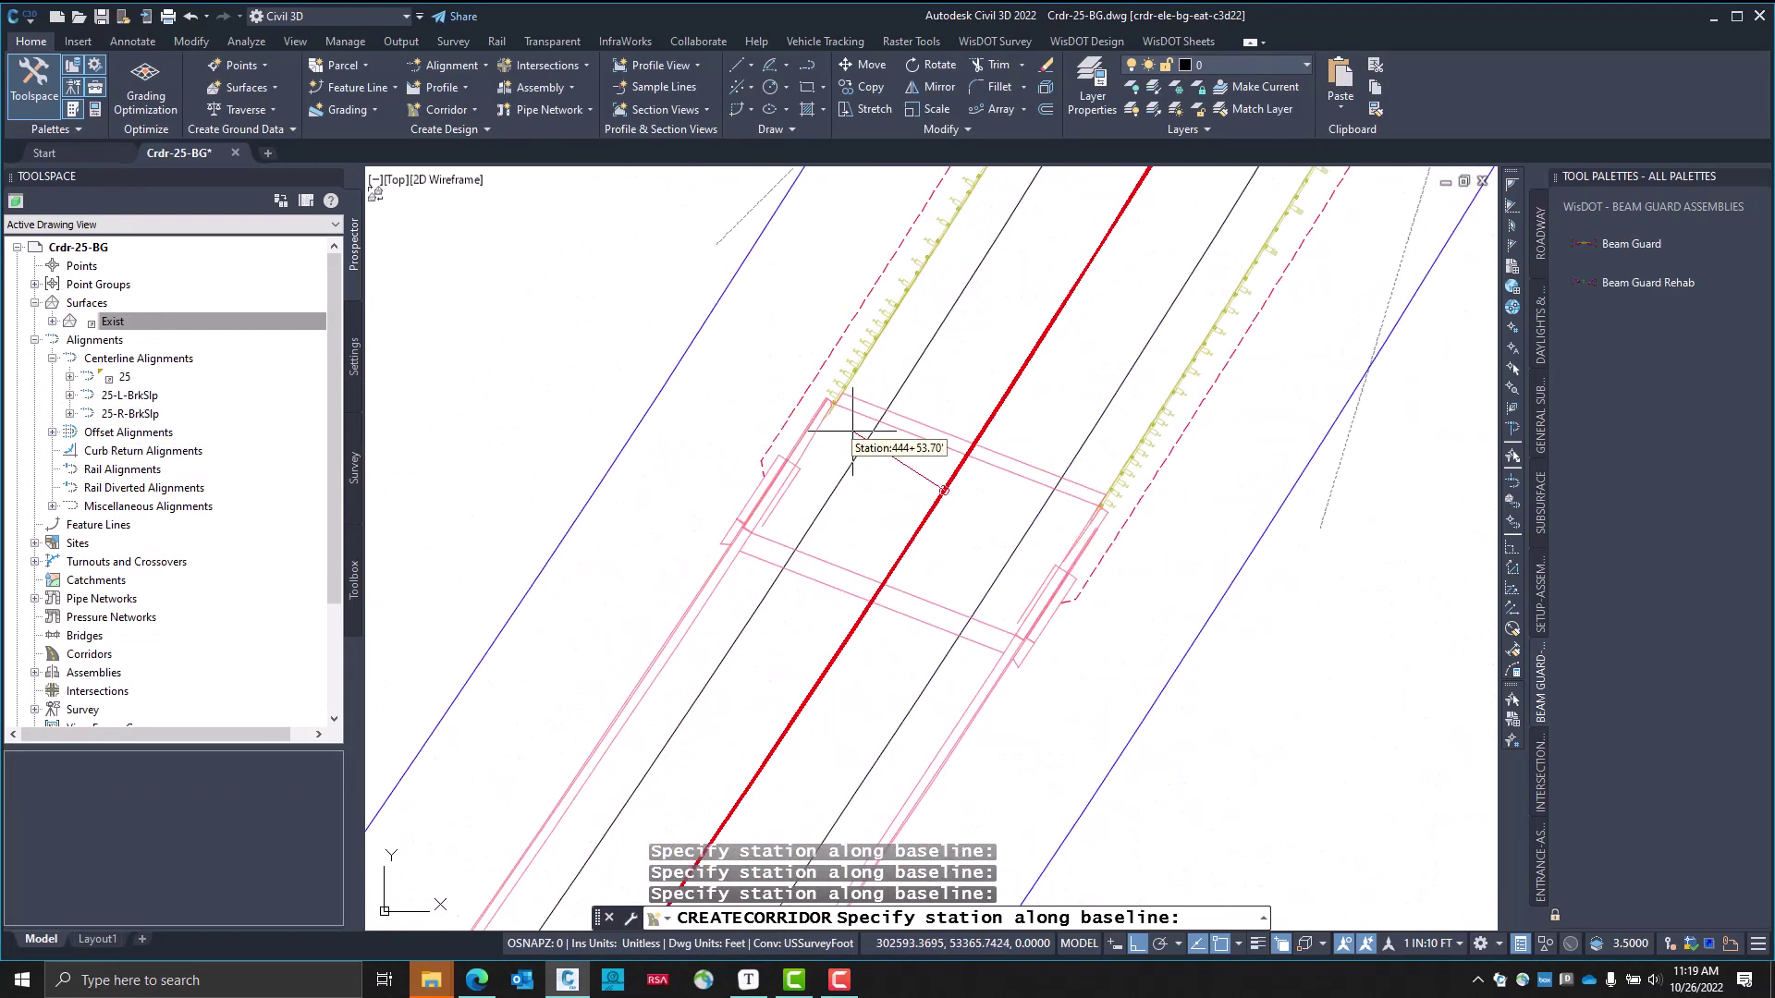
click(807, 363)
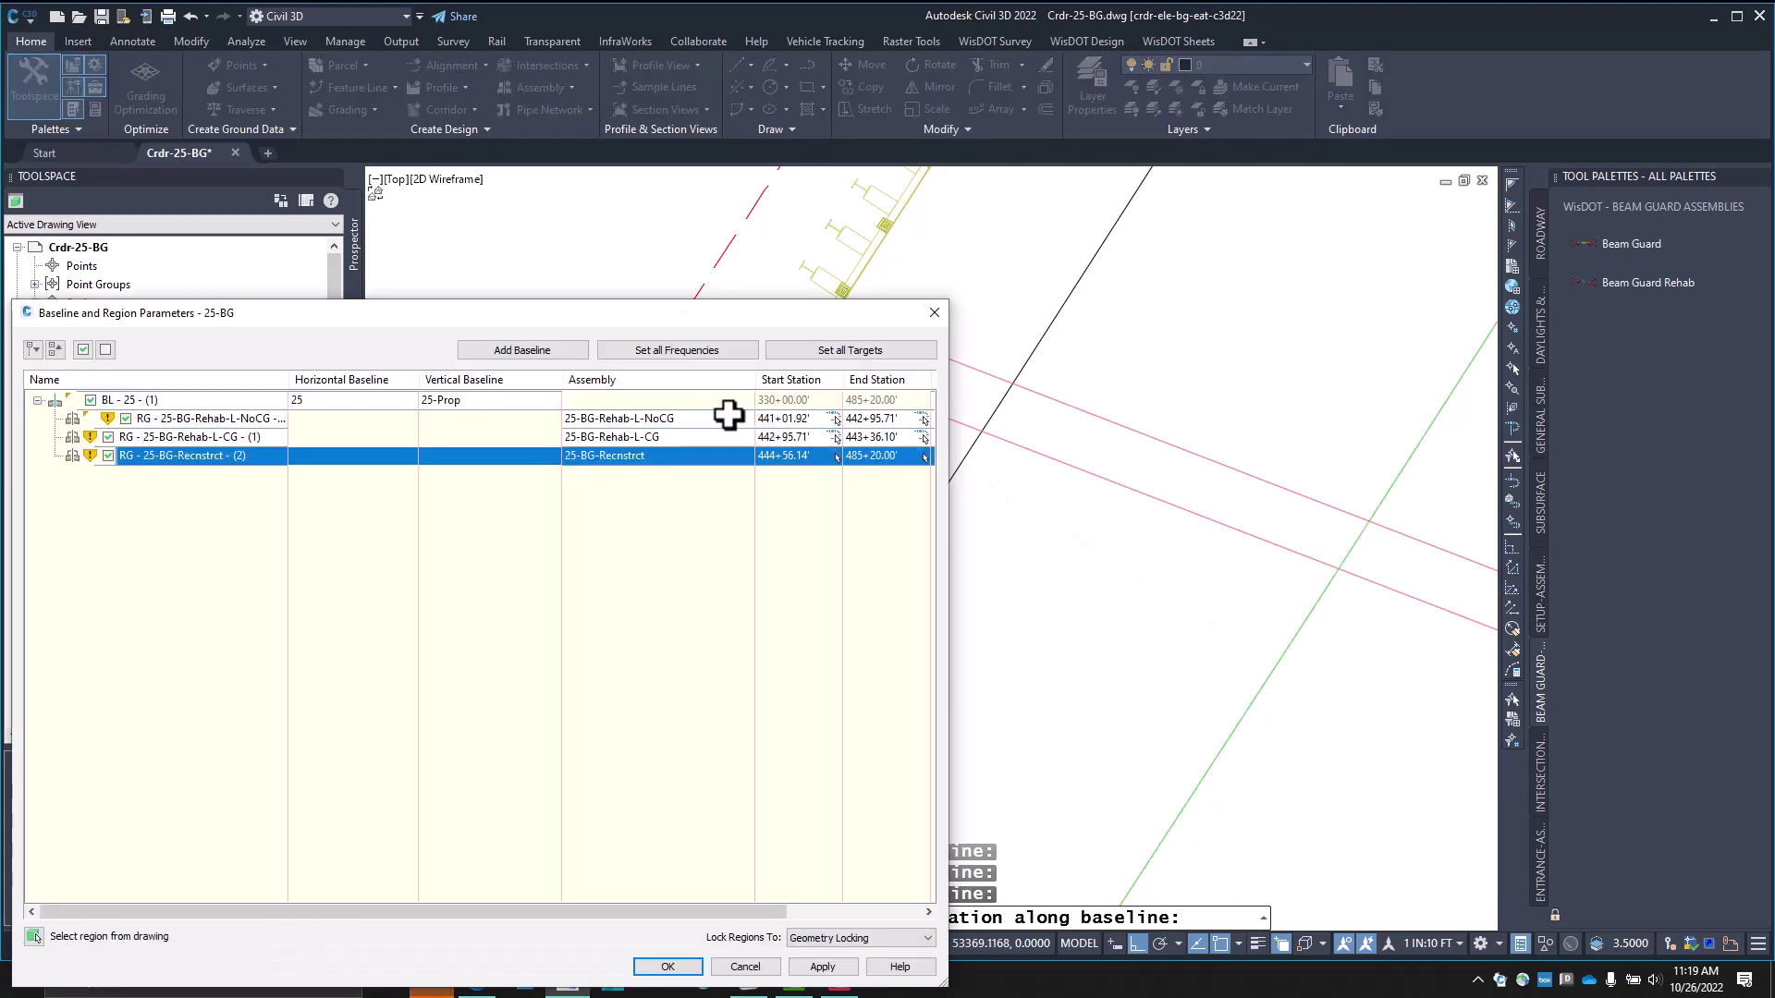
Set the 25-BG-Recnstrct region's end station to 448+00 along the baseline
click(925, 457)
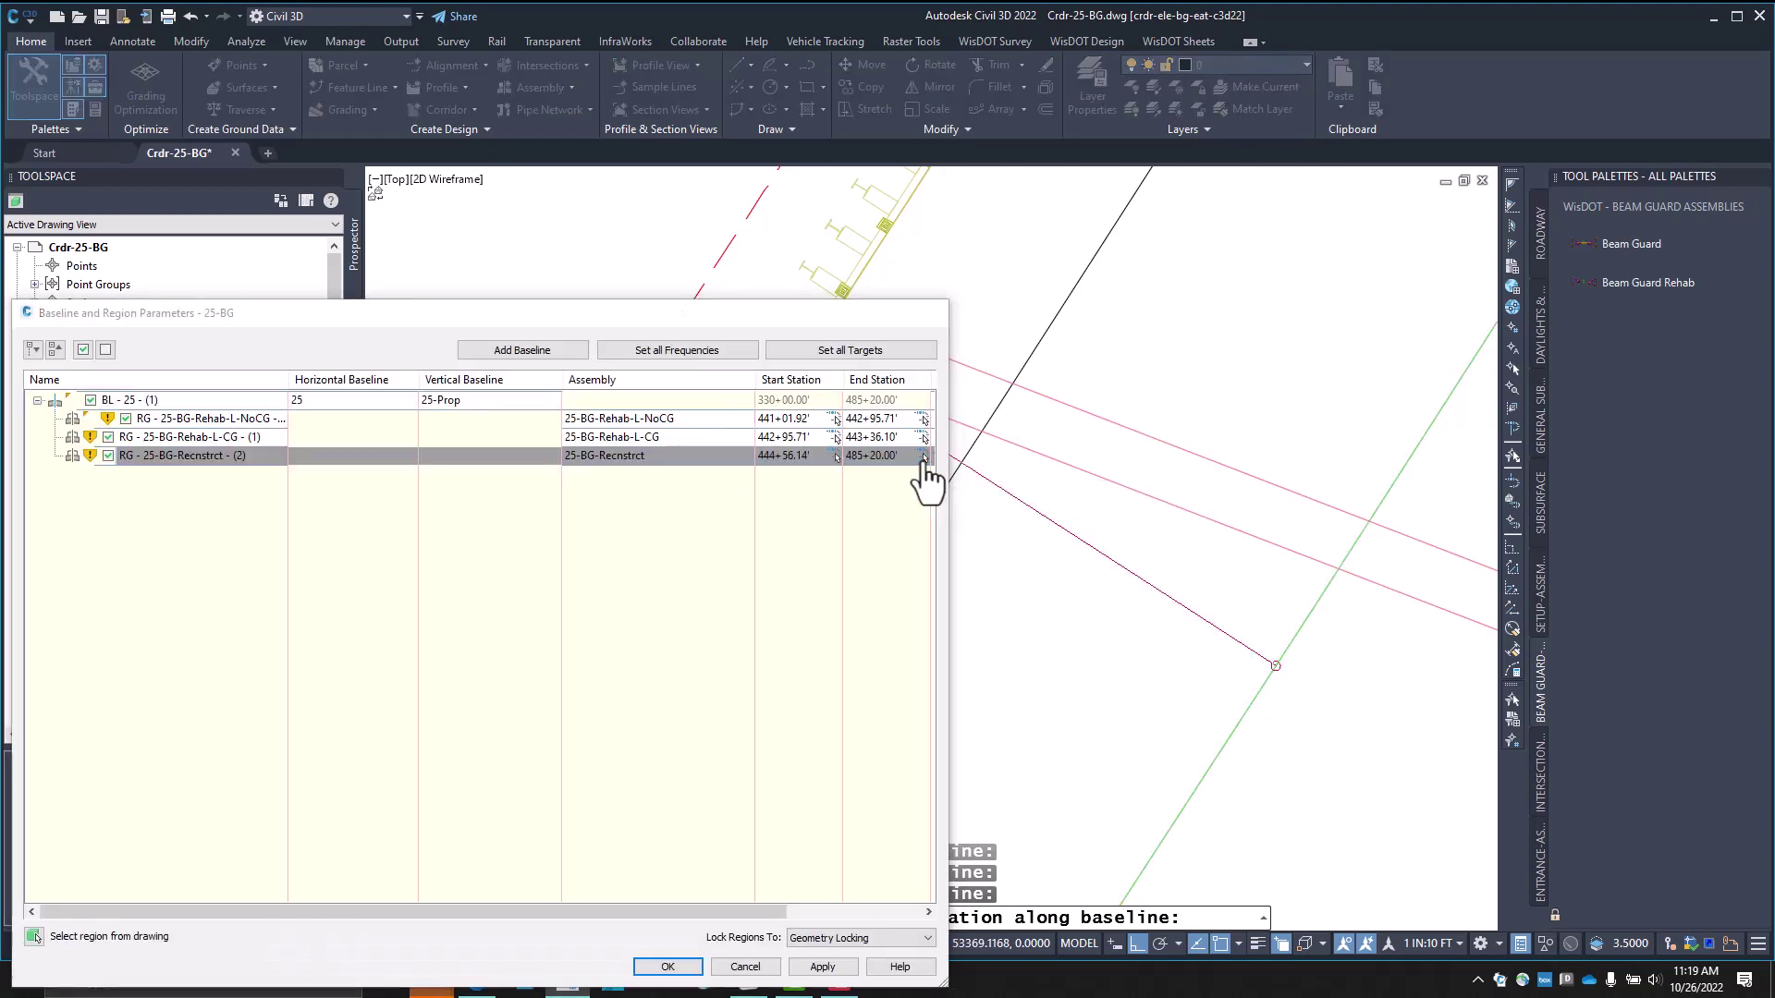
scroll(1097, 503, down, 3)
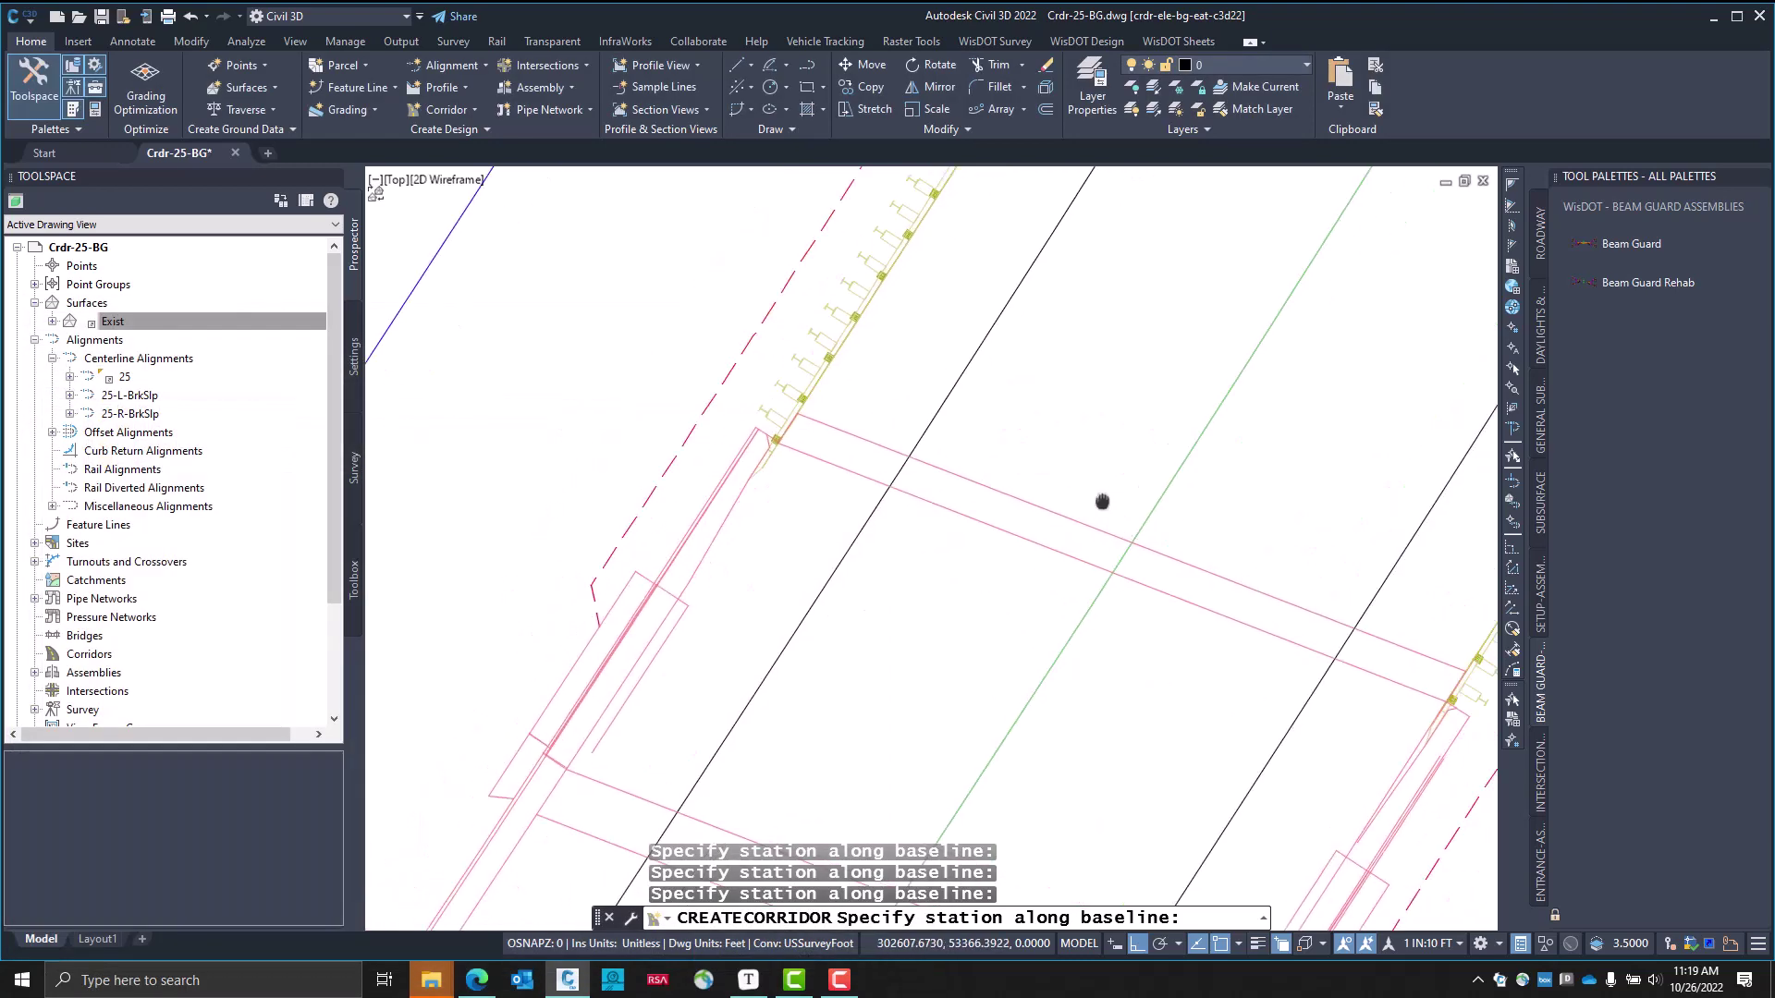
scroll(991, 357, down, 2)
middle_drag(991, 357, 793, 601)
middle_drag(851, 515, 837, 570)
scroll(838, 570, up, 2)
scroll(820, 475, up, 2)
mouse_move(832, 428)
middle_down()
mouse_move(690, 664)
mouse_move(712, 476)
middle_up()
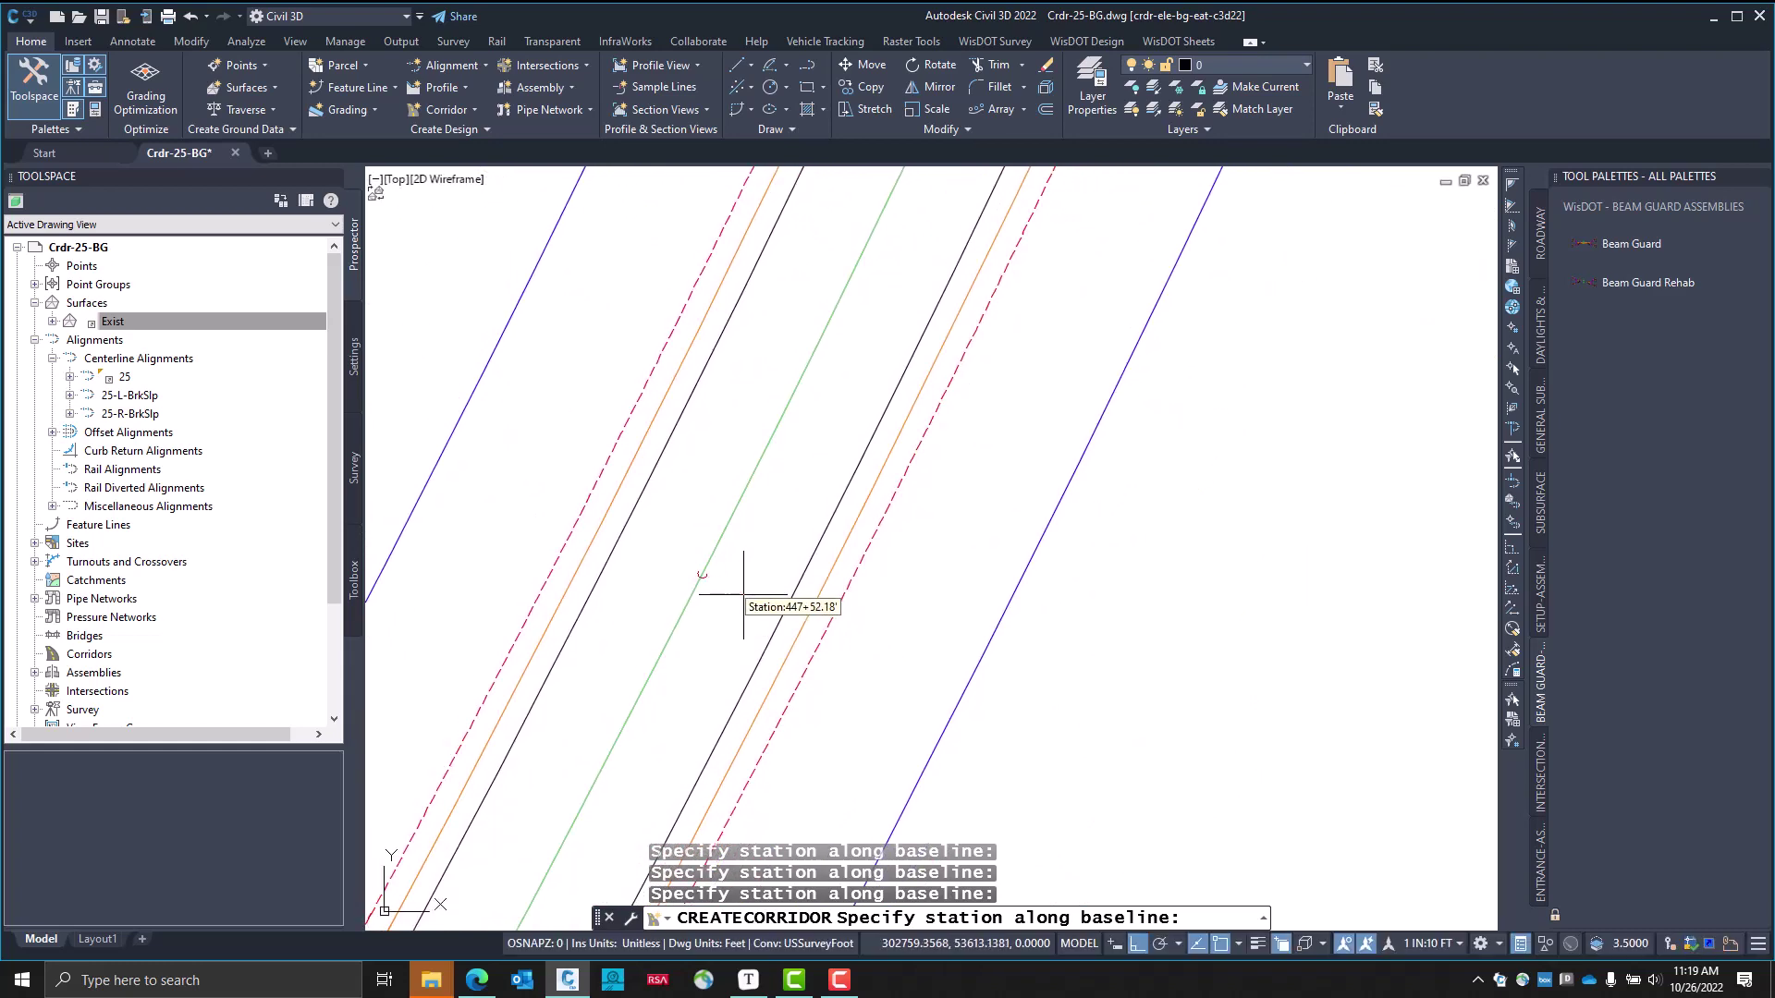
scroll(733, 618, down, 2)
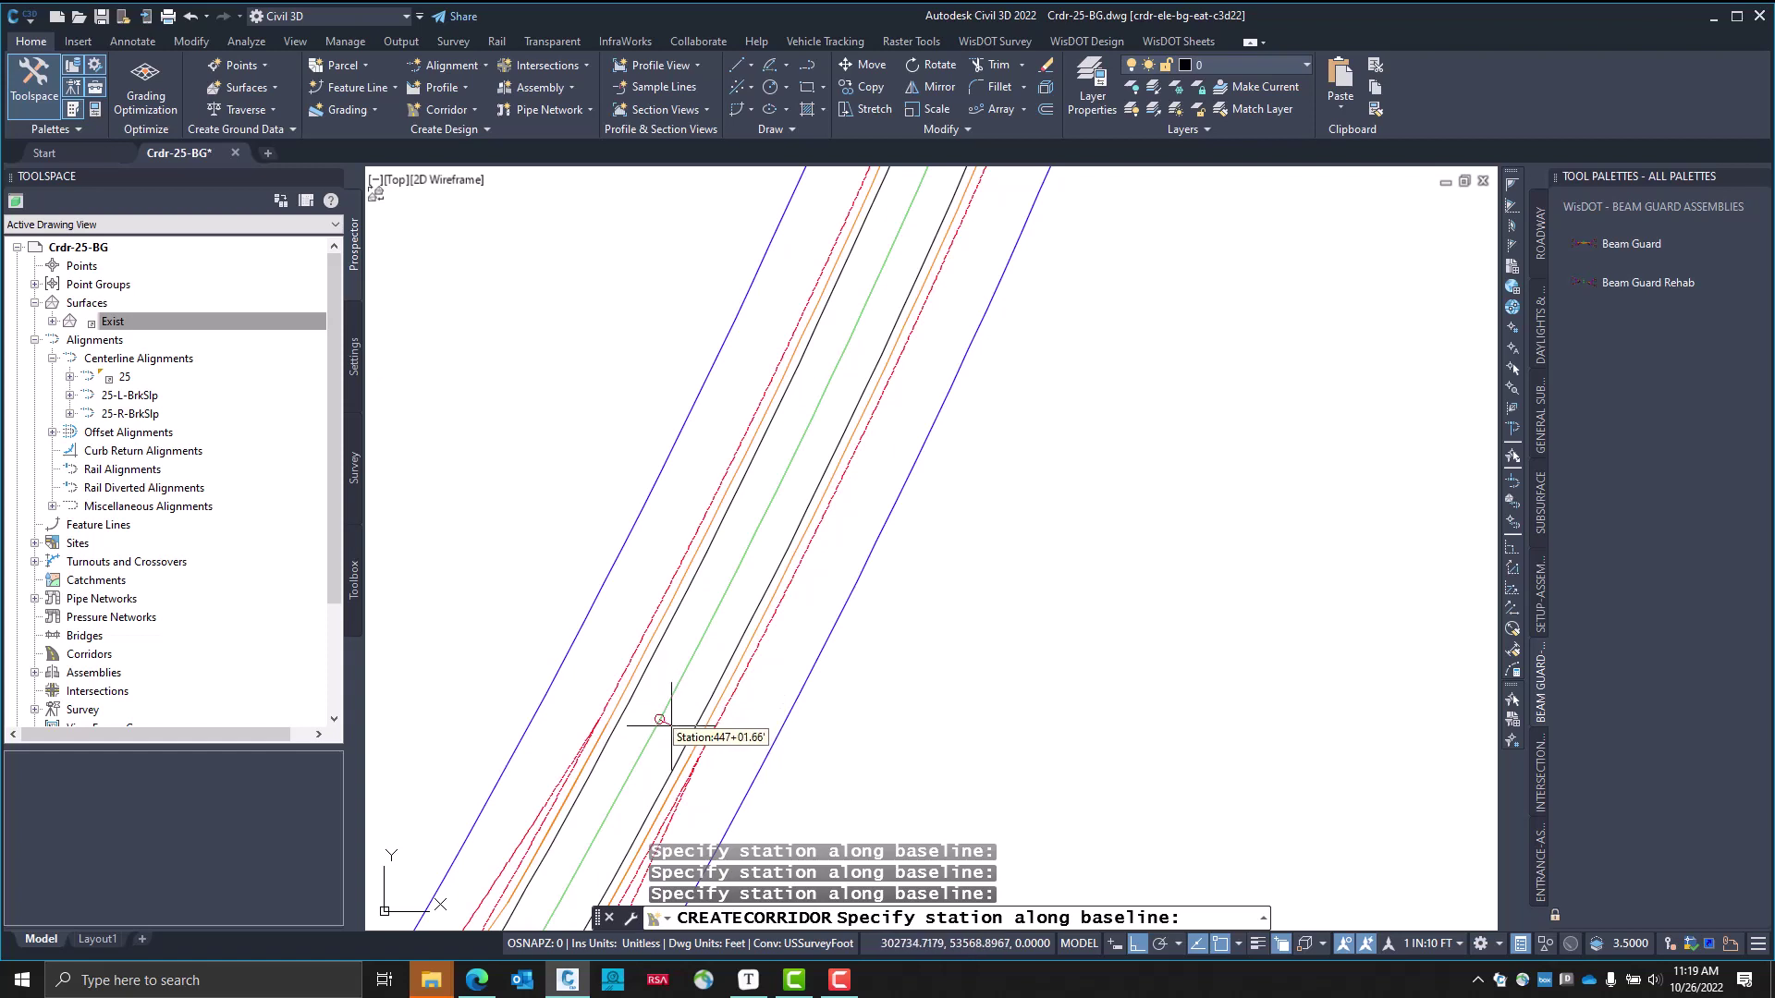
text(44800)
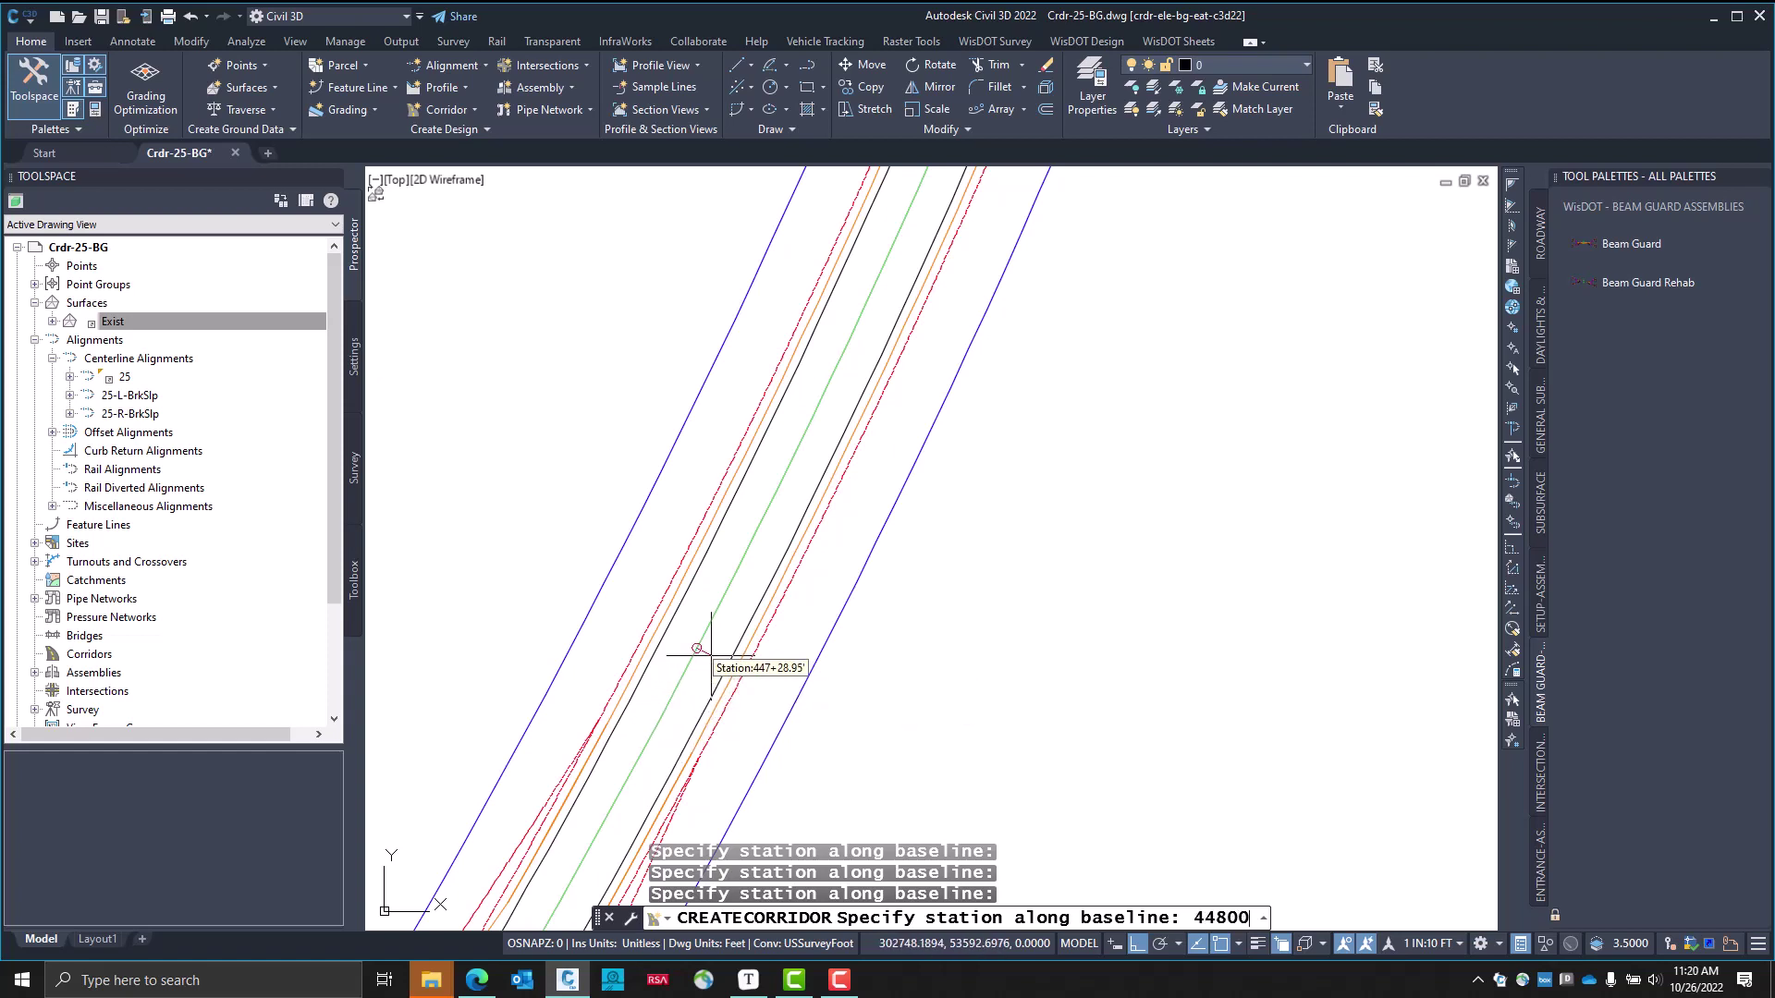
key(Return)
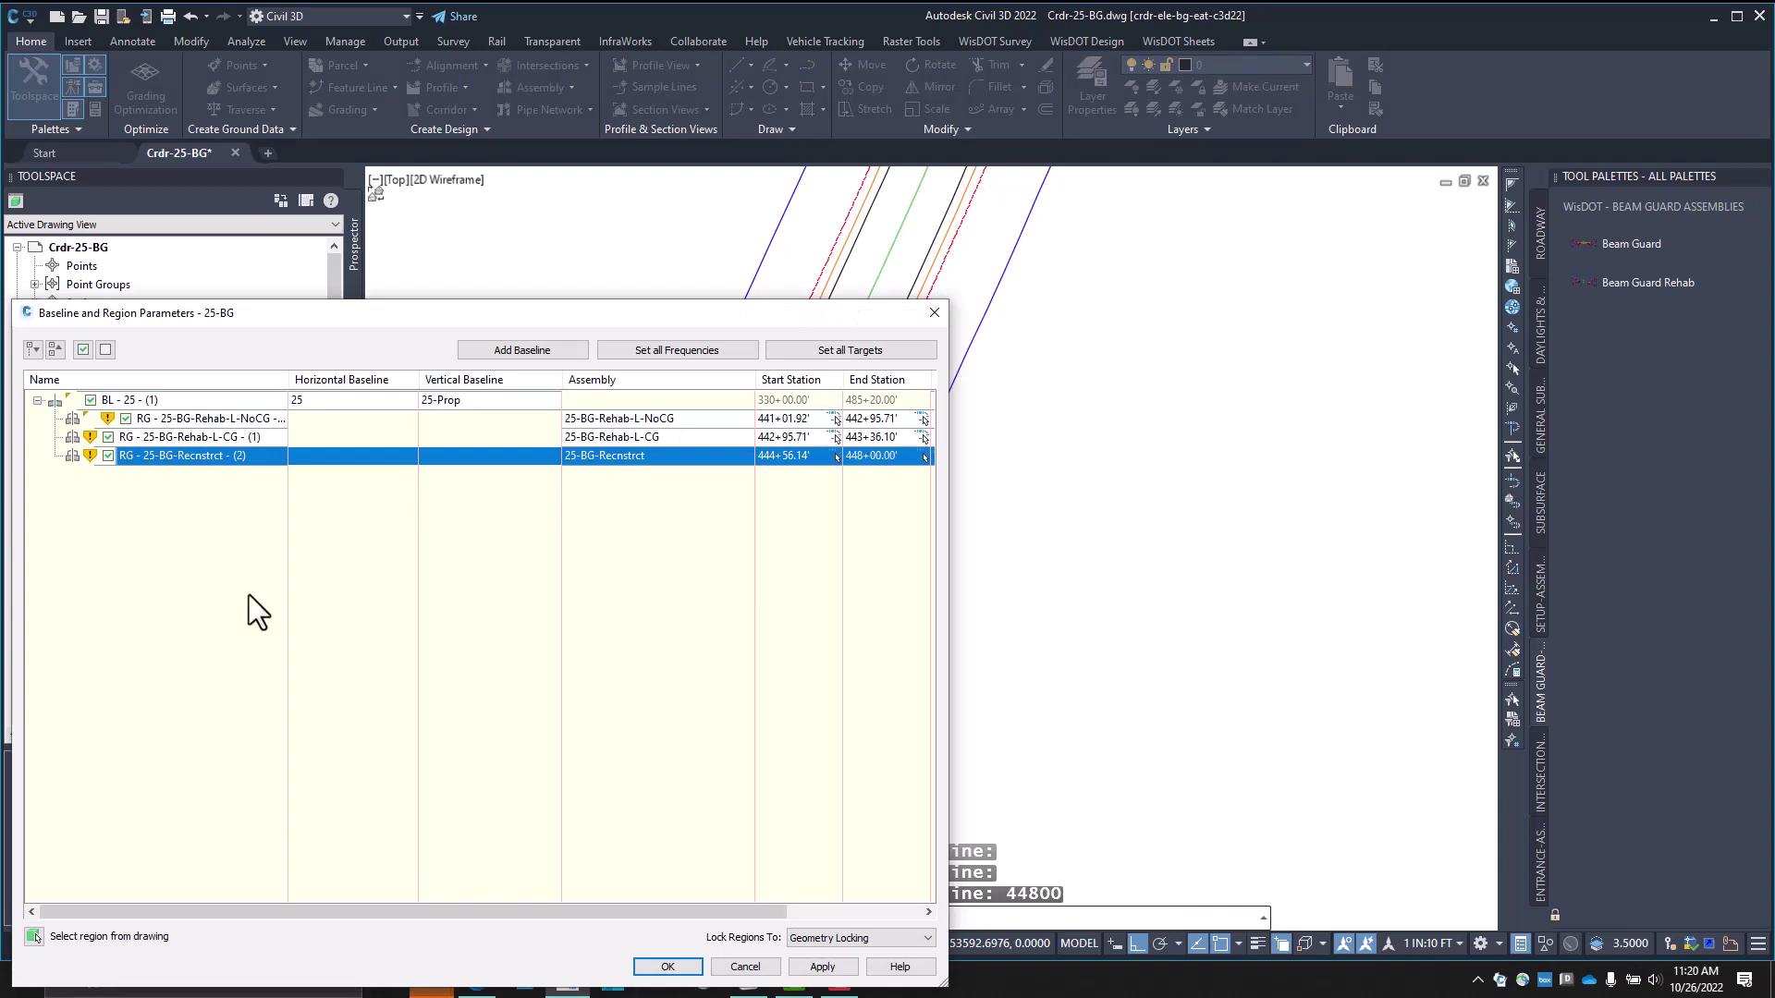
Set the 25-BG-Recnstrct region's assembly frequency to 100 along tangents and for the horizontal curve increment
drag(512, 906, 707, 907)
click(812, 456)
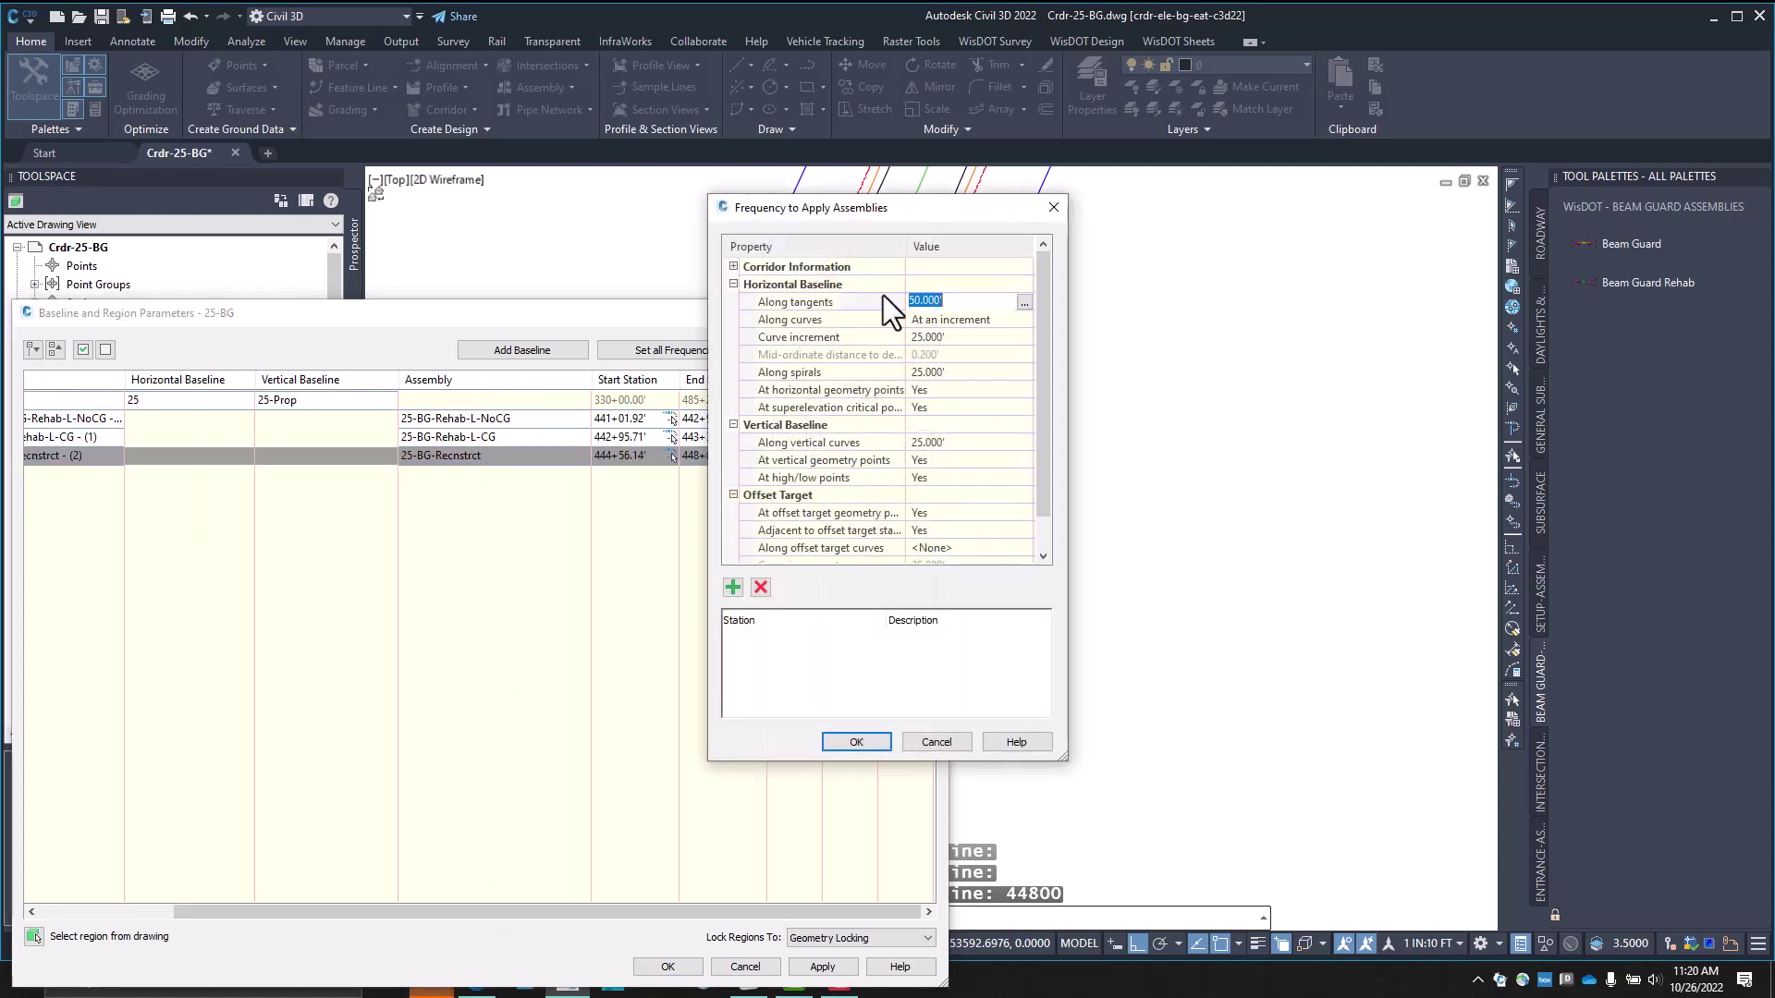
text(100)
key(Return)
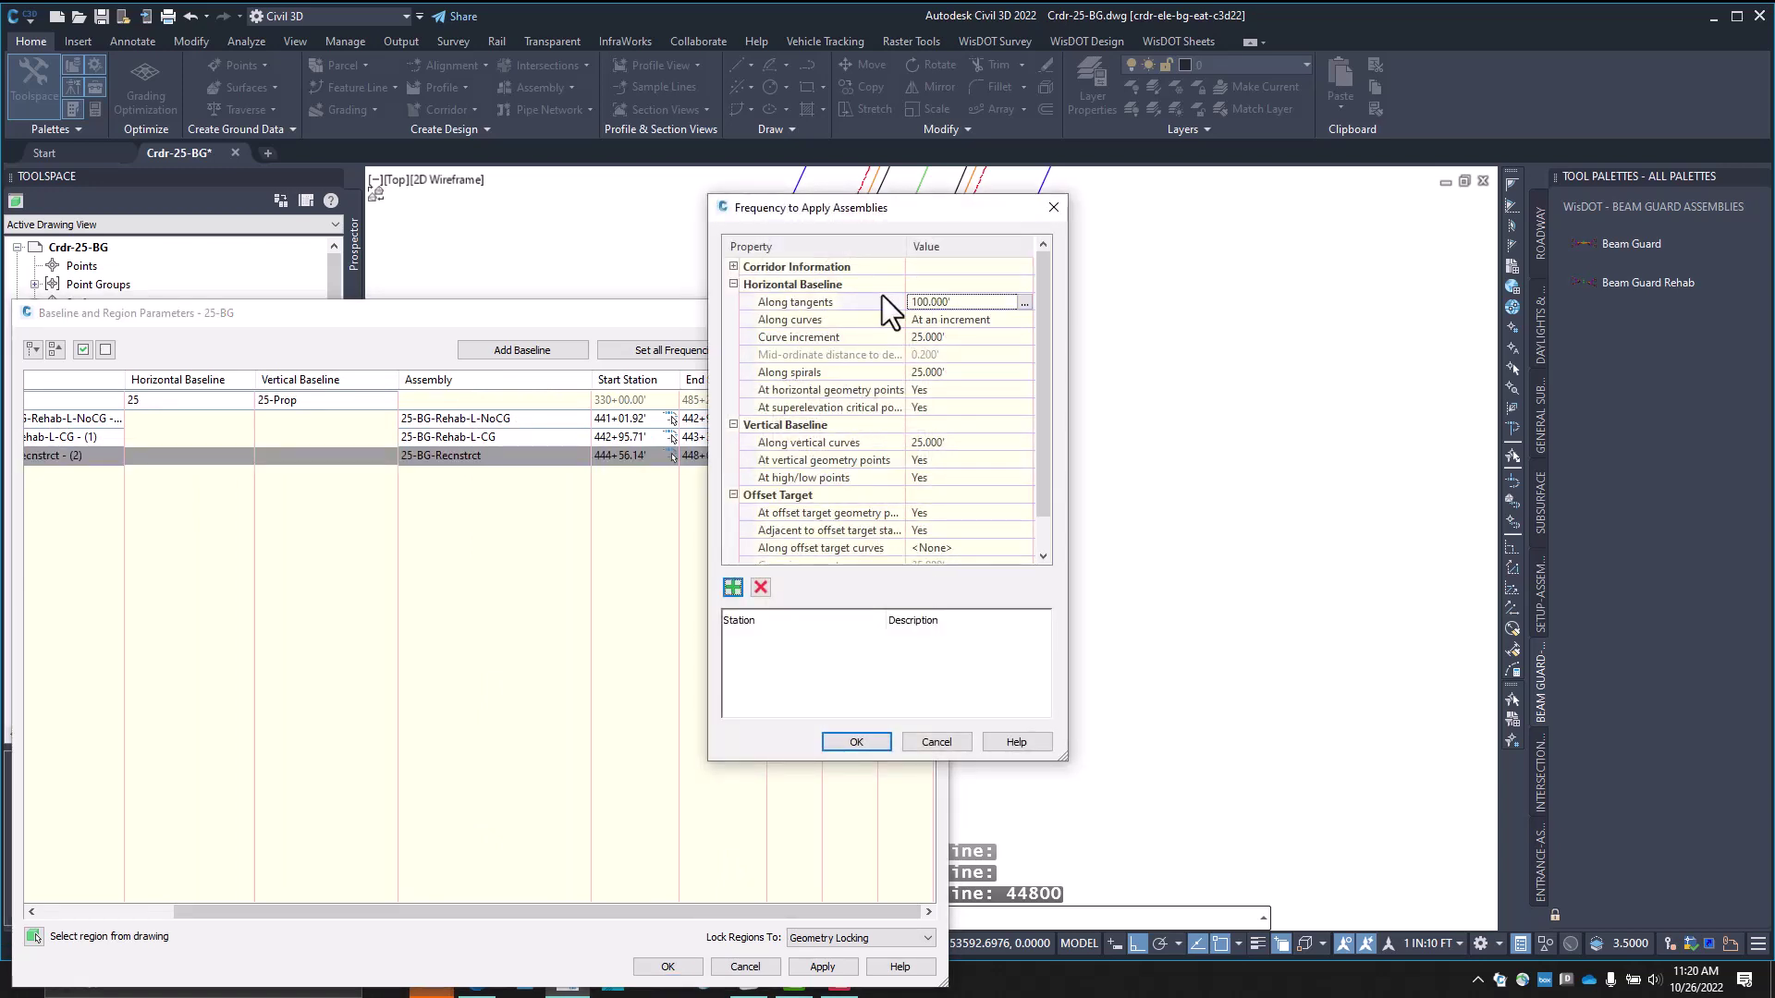
click(961, 337)
text(100)
key(Return)
Set the 25-BG-Recnstrct region's frequency to 100 along spirals and vertical curves, and accept the frequency settings
click(957, 372)
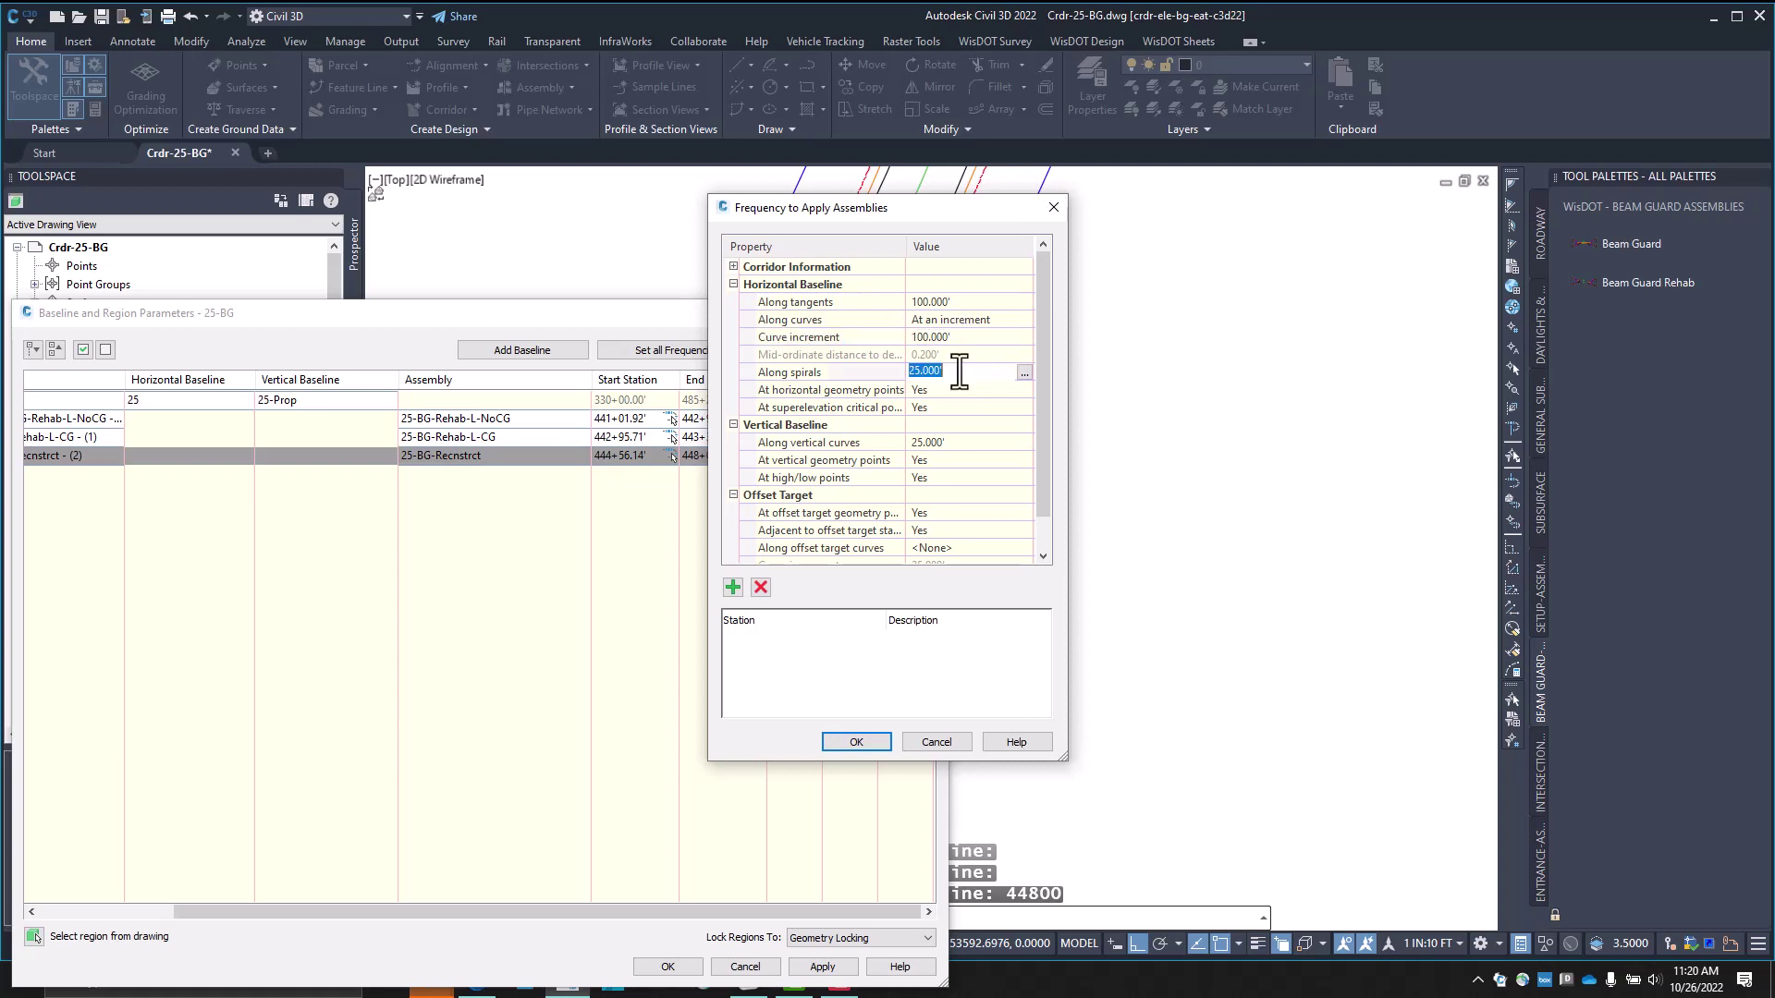
text(100)
click(870, 374)
click(978, 446)
text(100)
key(Return)
scroll(995, 530, down, 1)
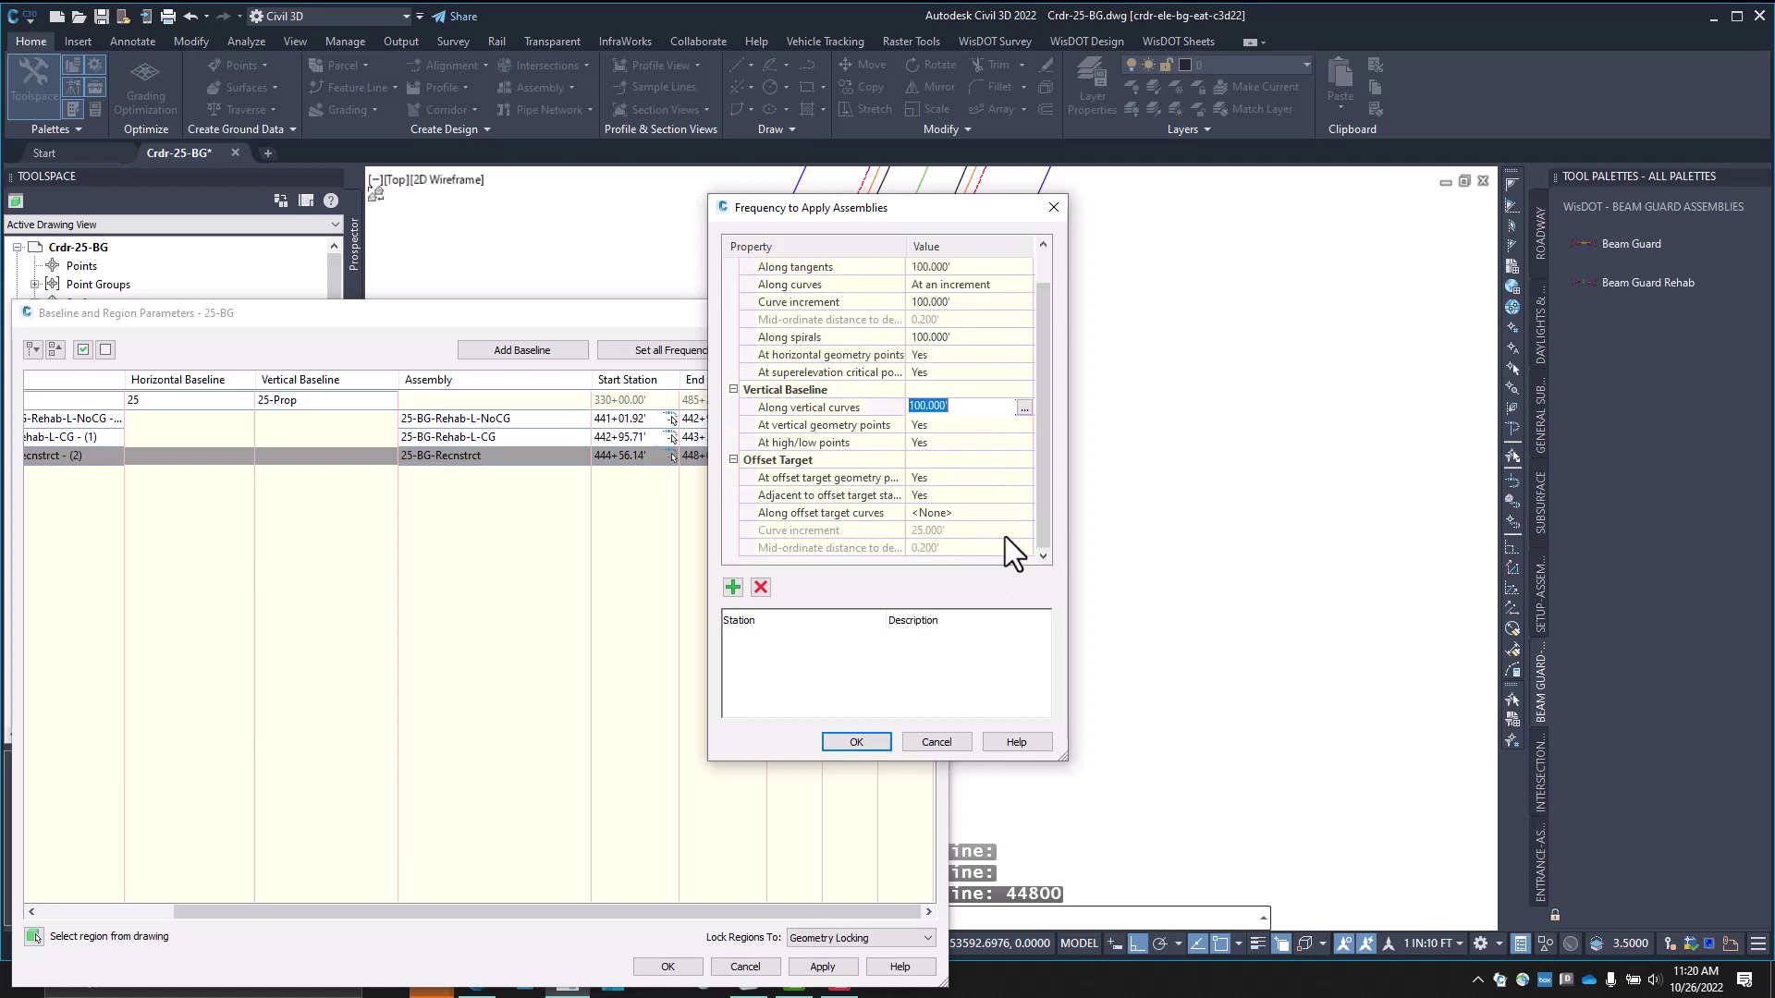
click(856, 742)
Add a second baseline to the corridor using alignment 25 and assign the 25-Prop profile to it
drag(778, 313, 975, 243)
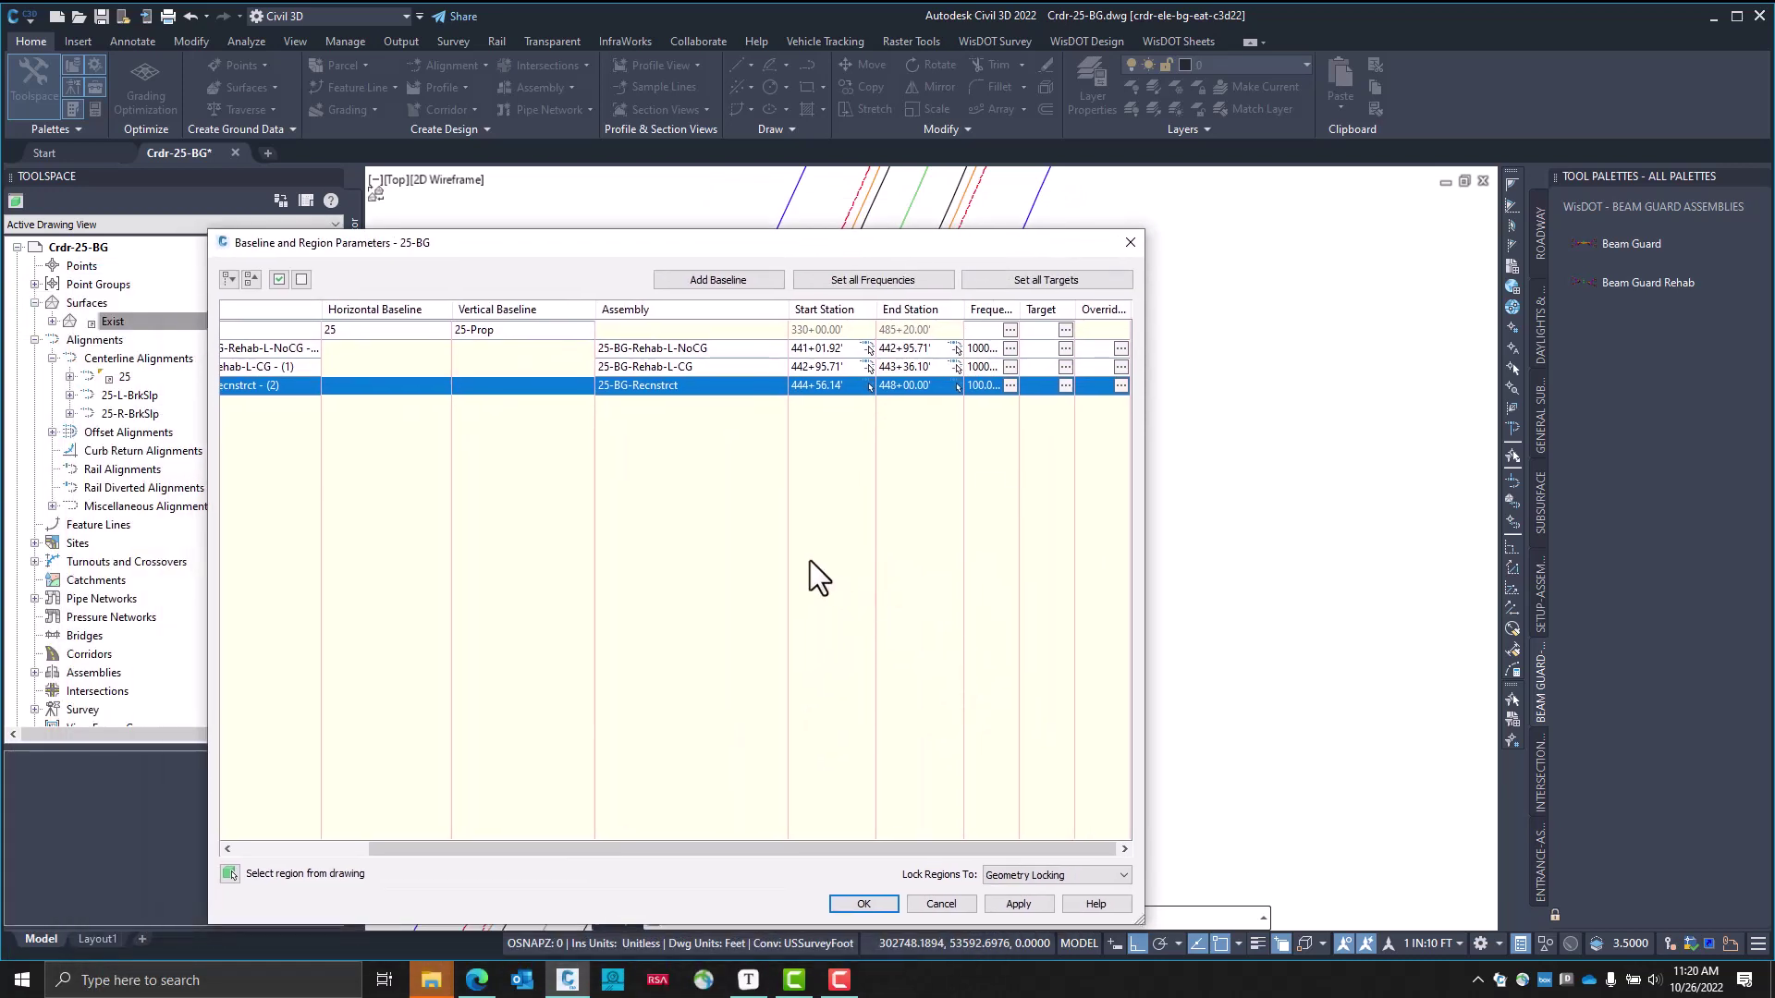
drag(625, 244, 916, 337)
drag(760, 941, 615, 941)
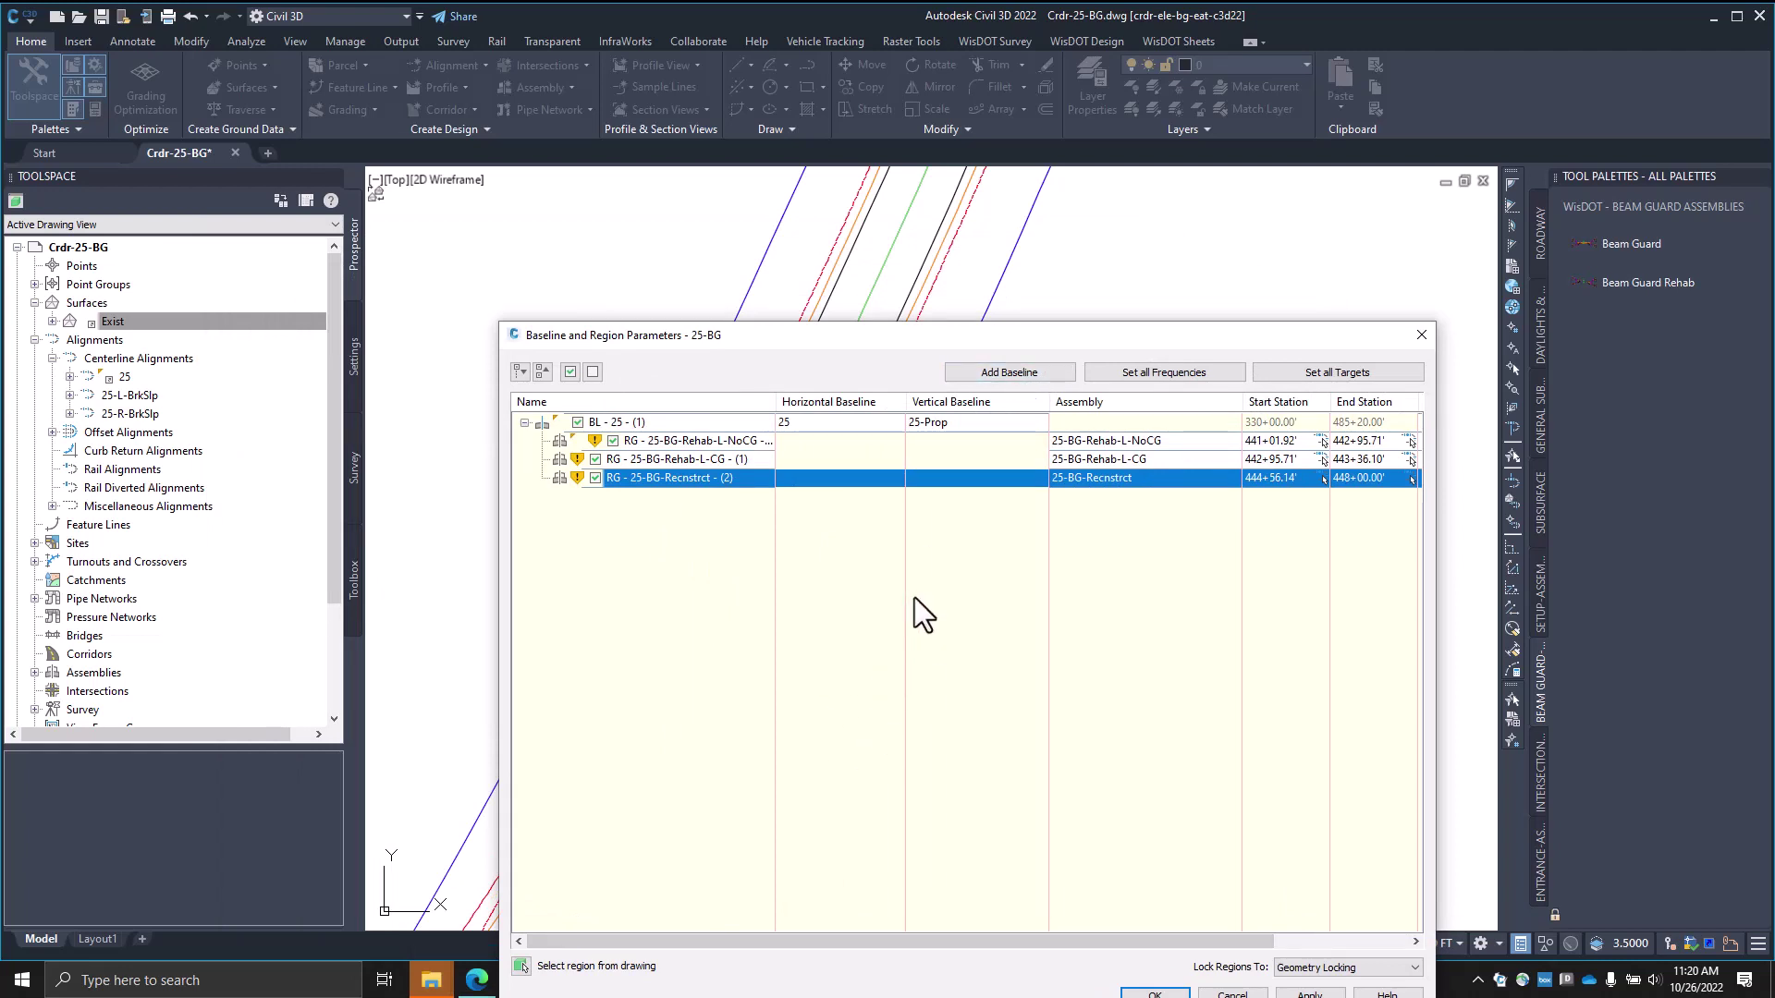
click(994, 374)
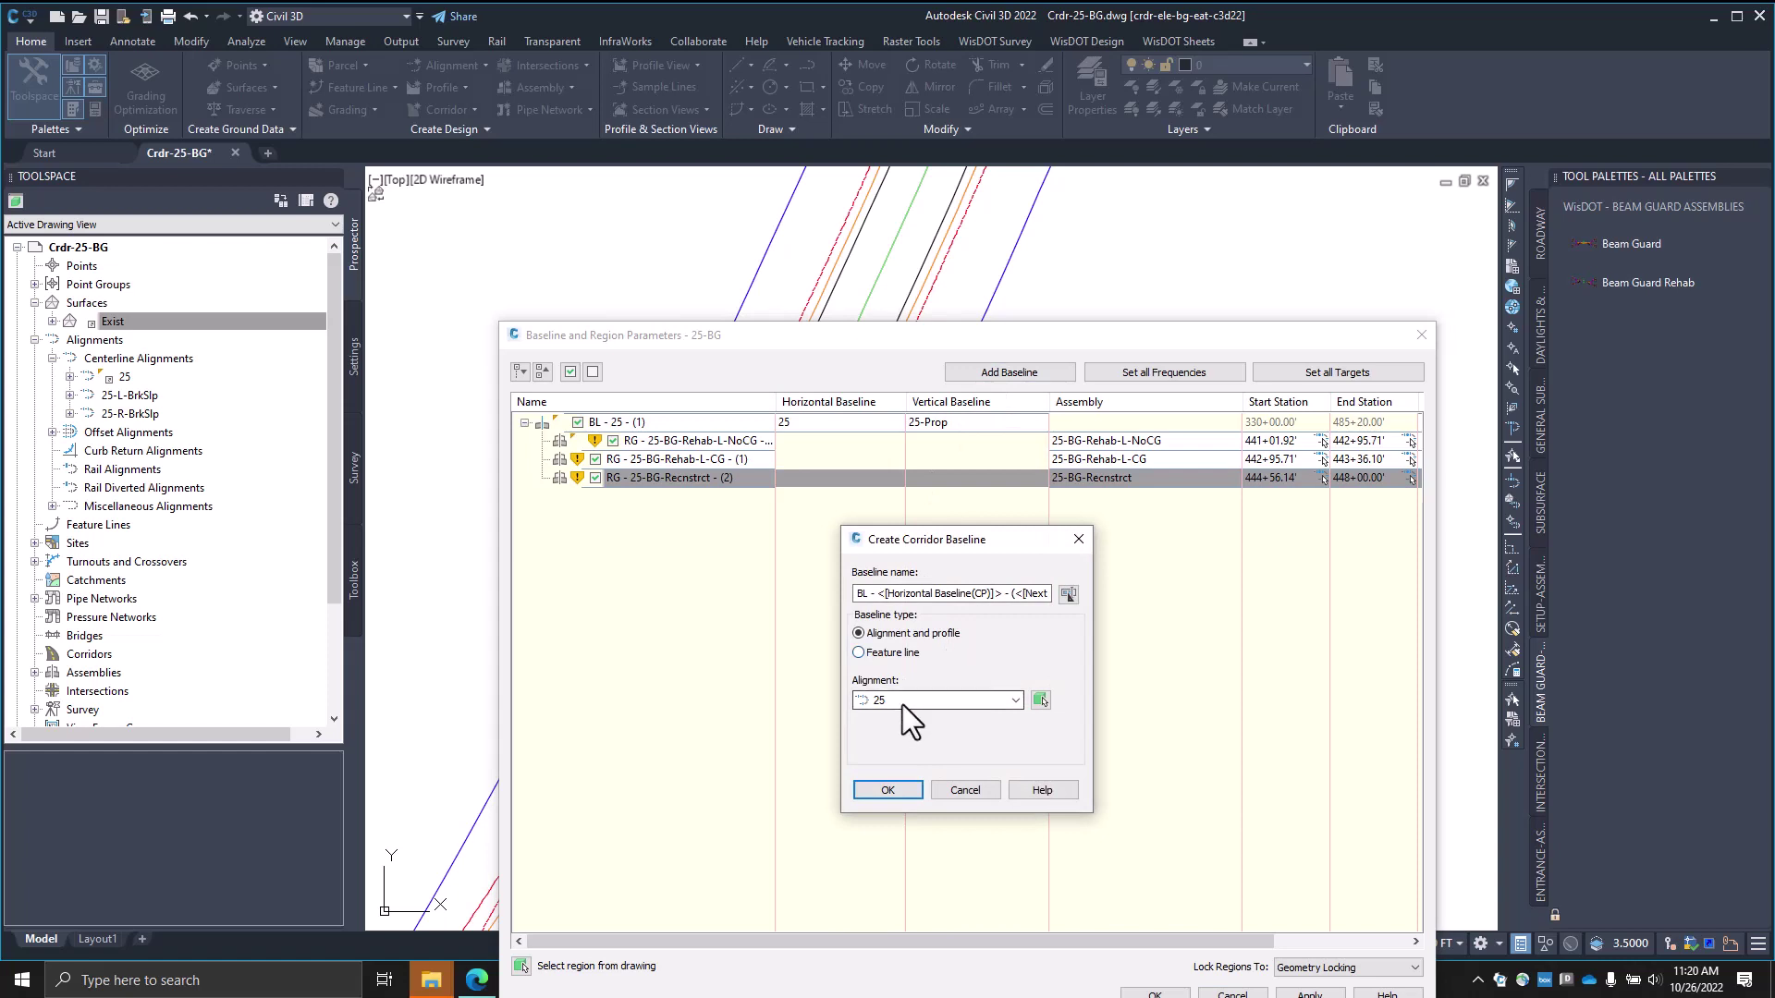
click(887, 790)
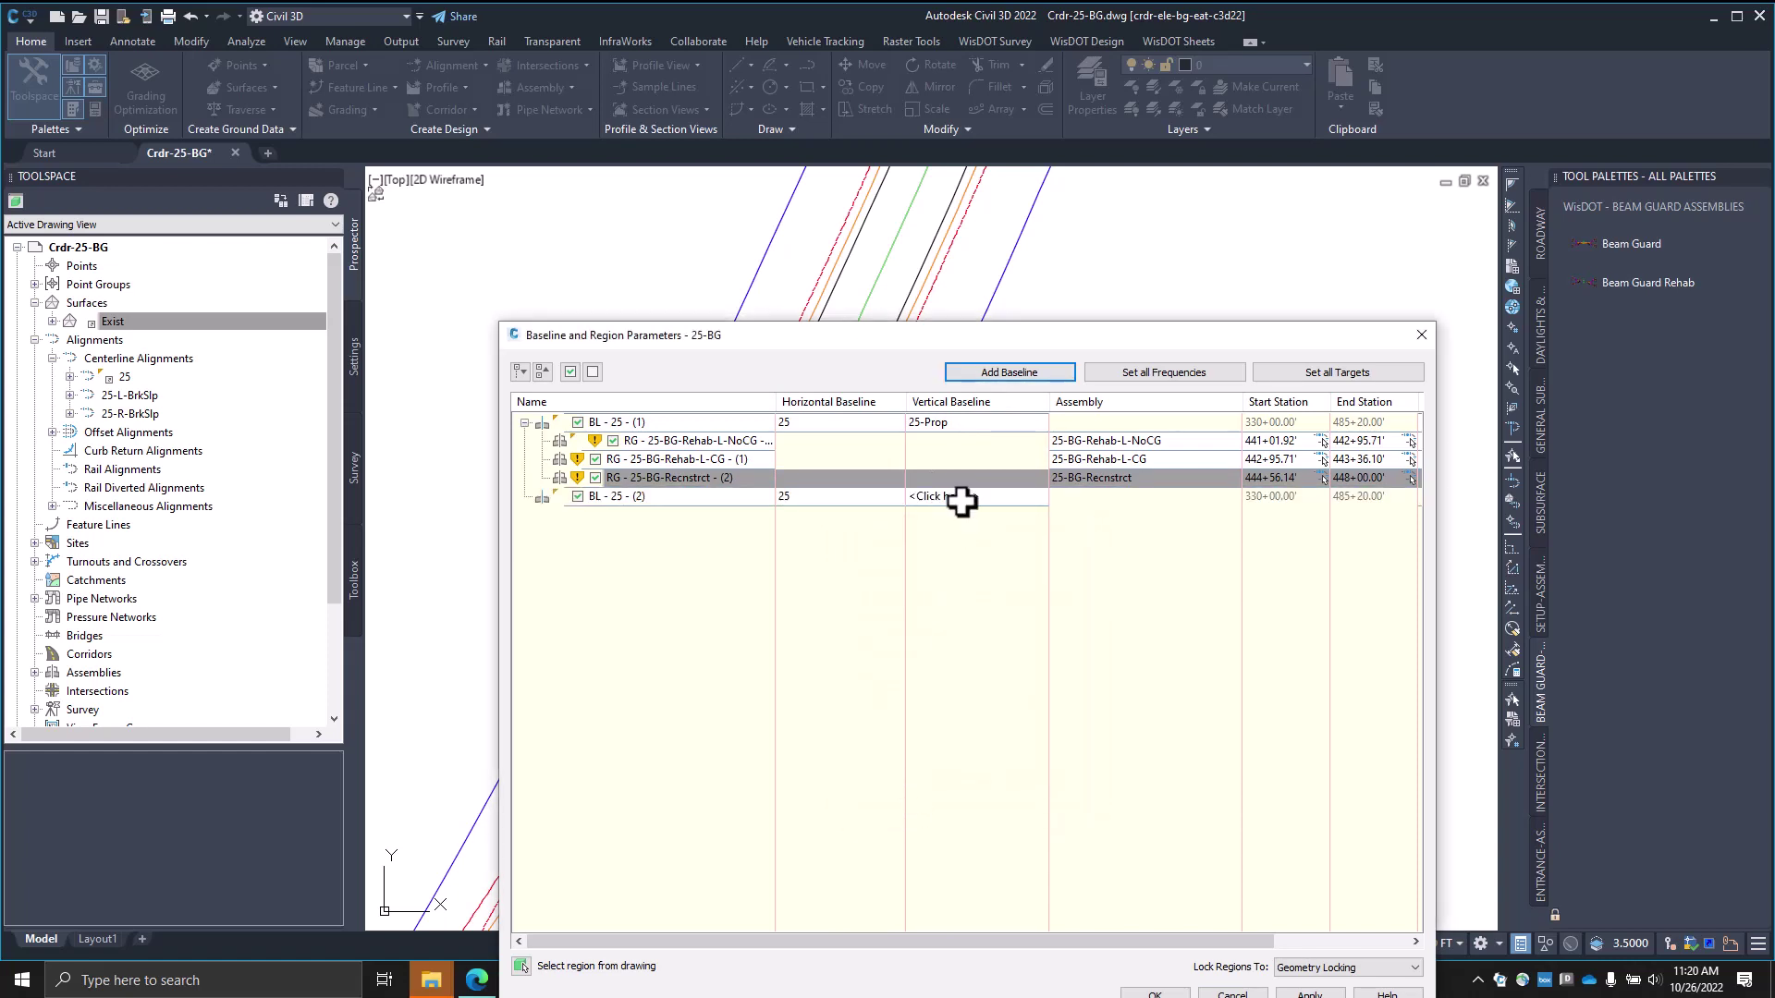
click(961, 501)
click(908, 726)
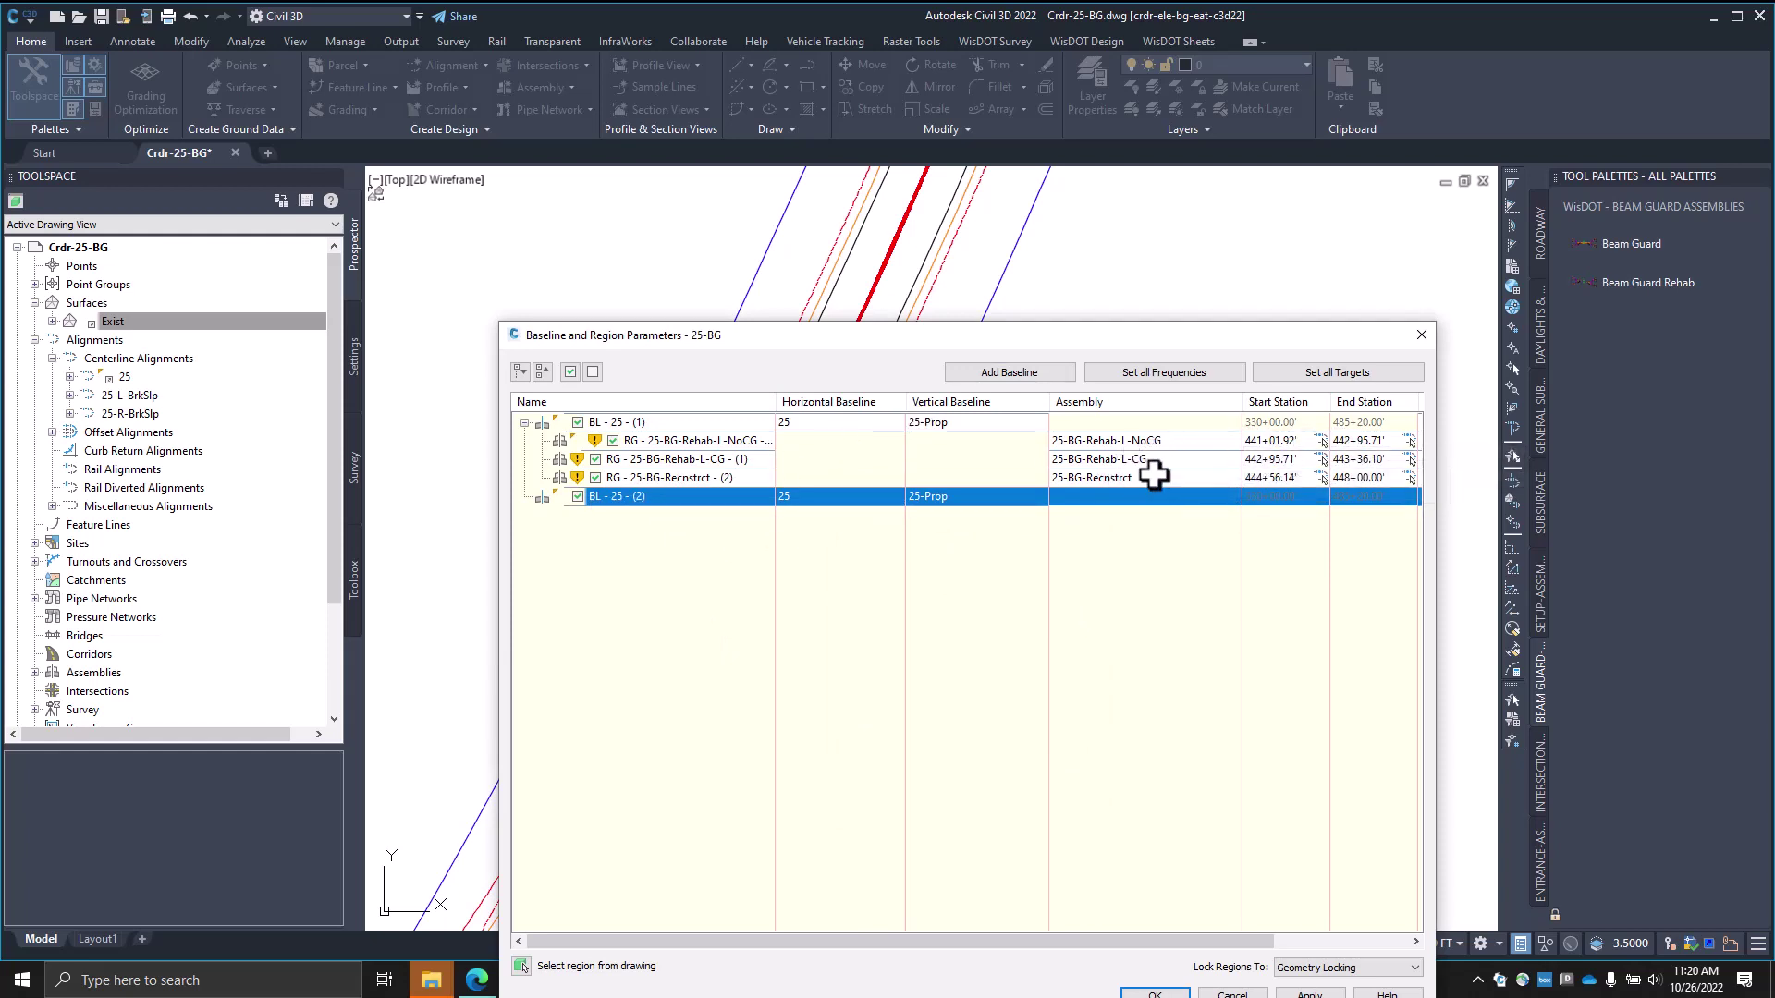
Add a region with the 25-BG-Rehab-R assembly to the second baseline, BL - 25 - (2), and expand that baseline
right_click(718, 499)
click(753, 508)
click(979, 543)
click(954, 608)
click(914, 579)
click(525, 498)
Set the start station of the 25-BG-Rehab-R region in the drawing at about 441+10, before the right-side beam guard
click(1322, 515)
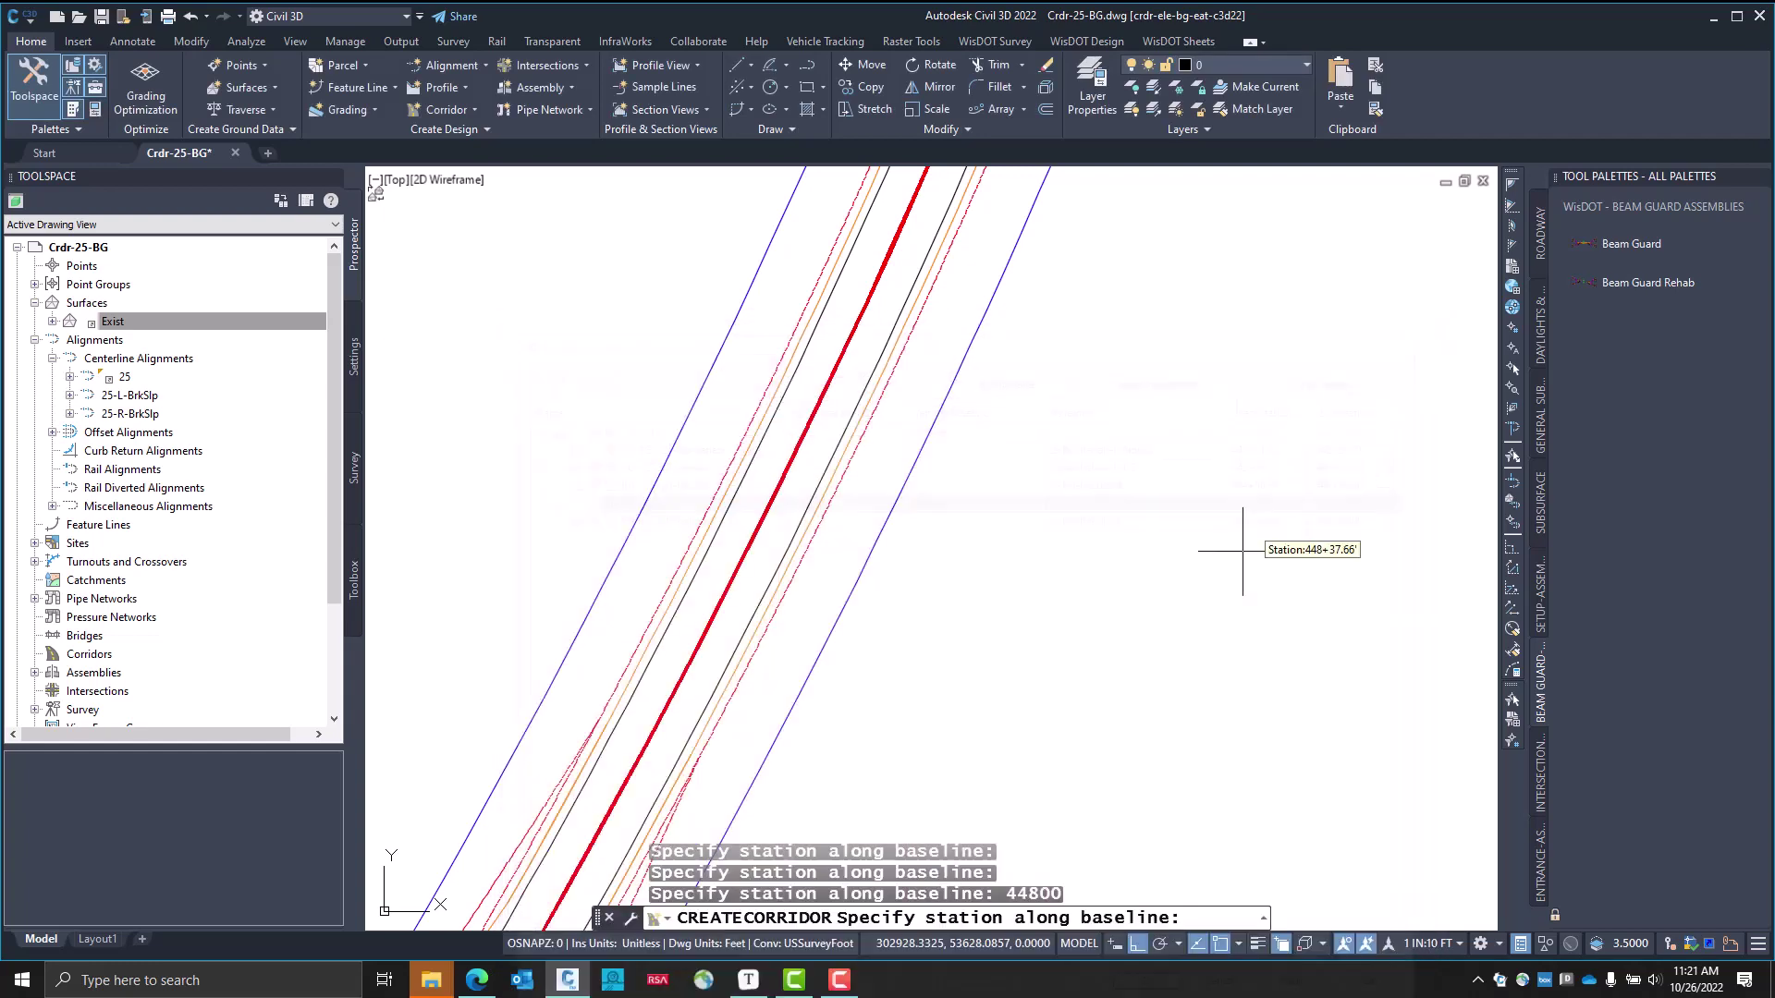
scroll(844, 674, up, 3)
middle_drag(844, 674, 918, 528)
scroll(737, 812, up, 3)
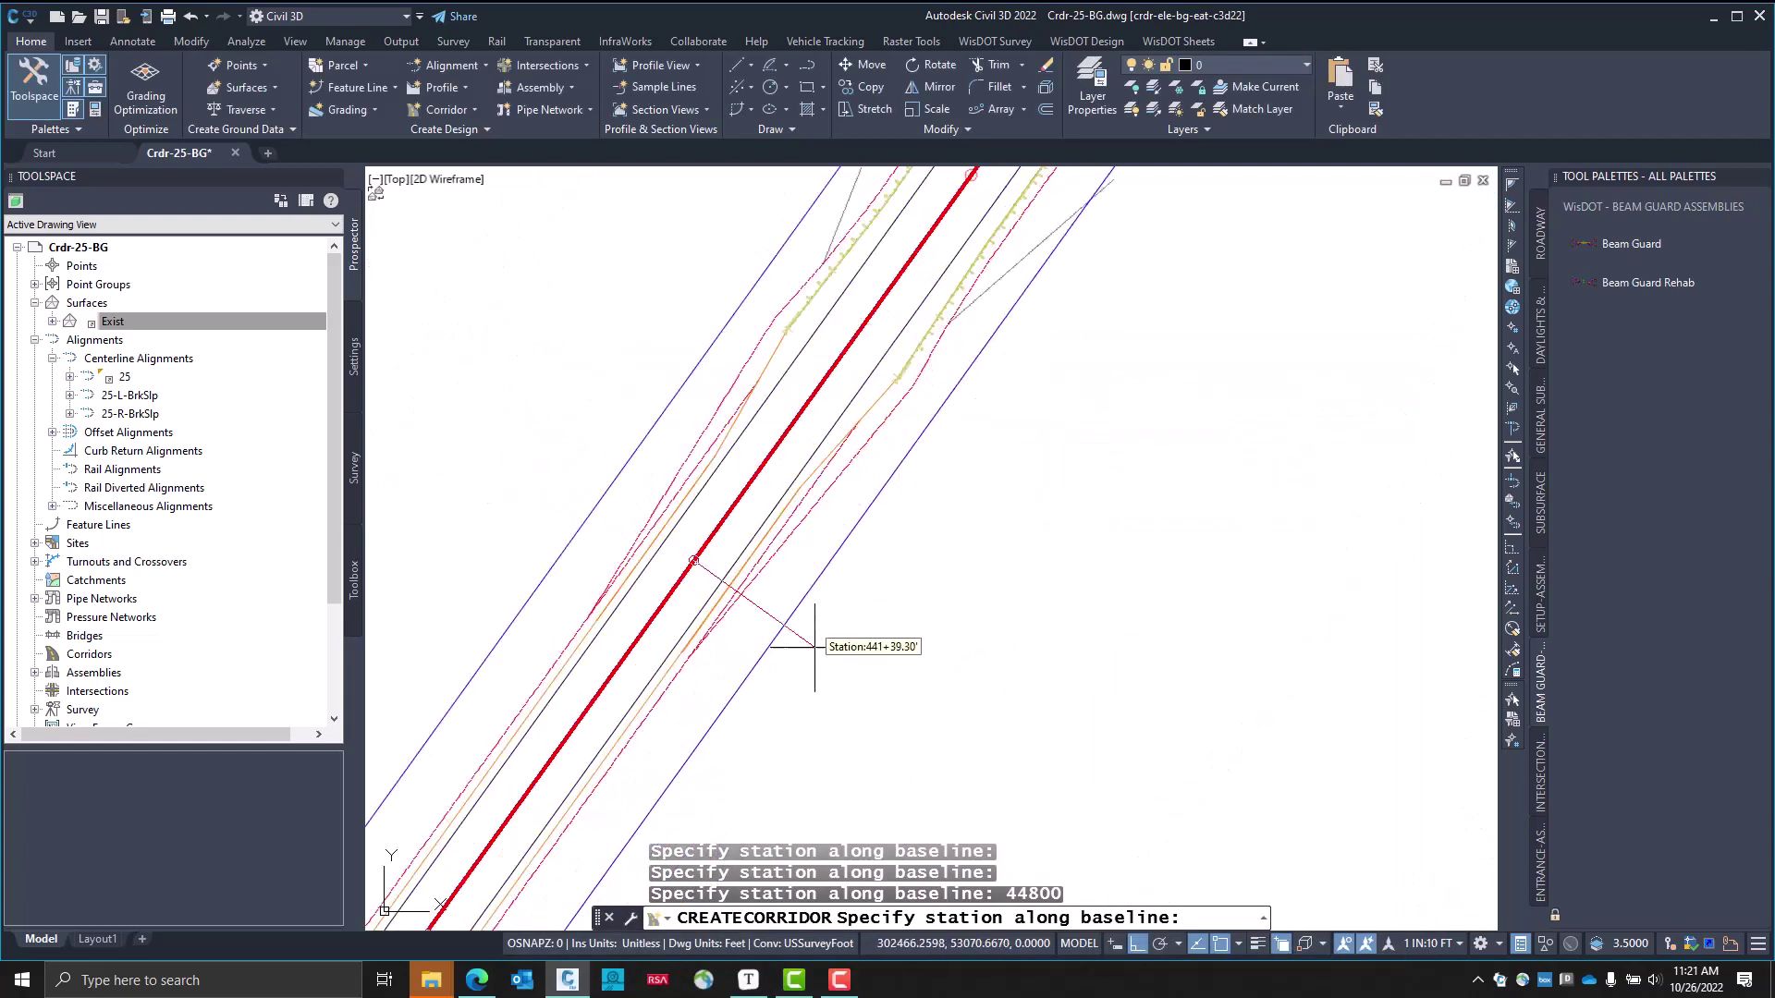
click(654, 629)
Set the 25-BG-Rehab-R region's end station at about 443+44, snapping to where the right-side beam guard meets the bridge
click(1409, 523)
mouse_move(1002, 519)
middle_down()
mouse_move(872, 503)
mouse_move(792, 674)
mouse_move(846, 624)
middle_up()
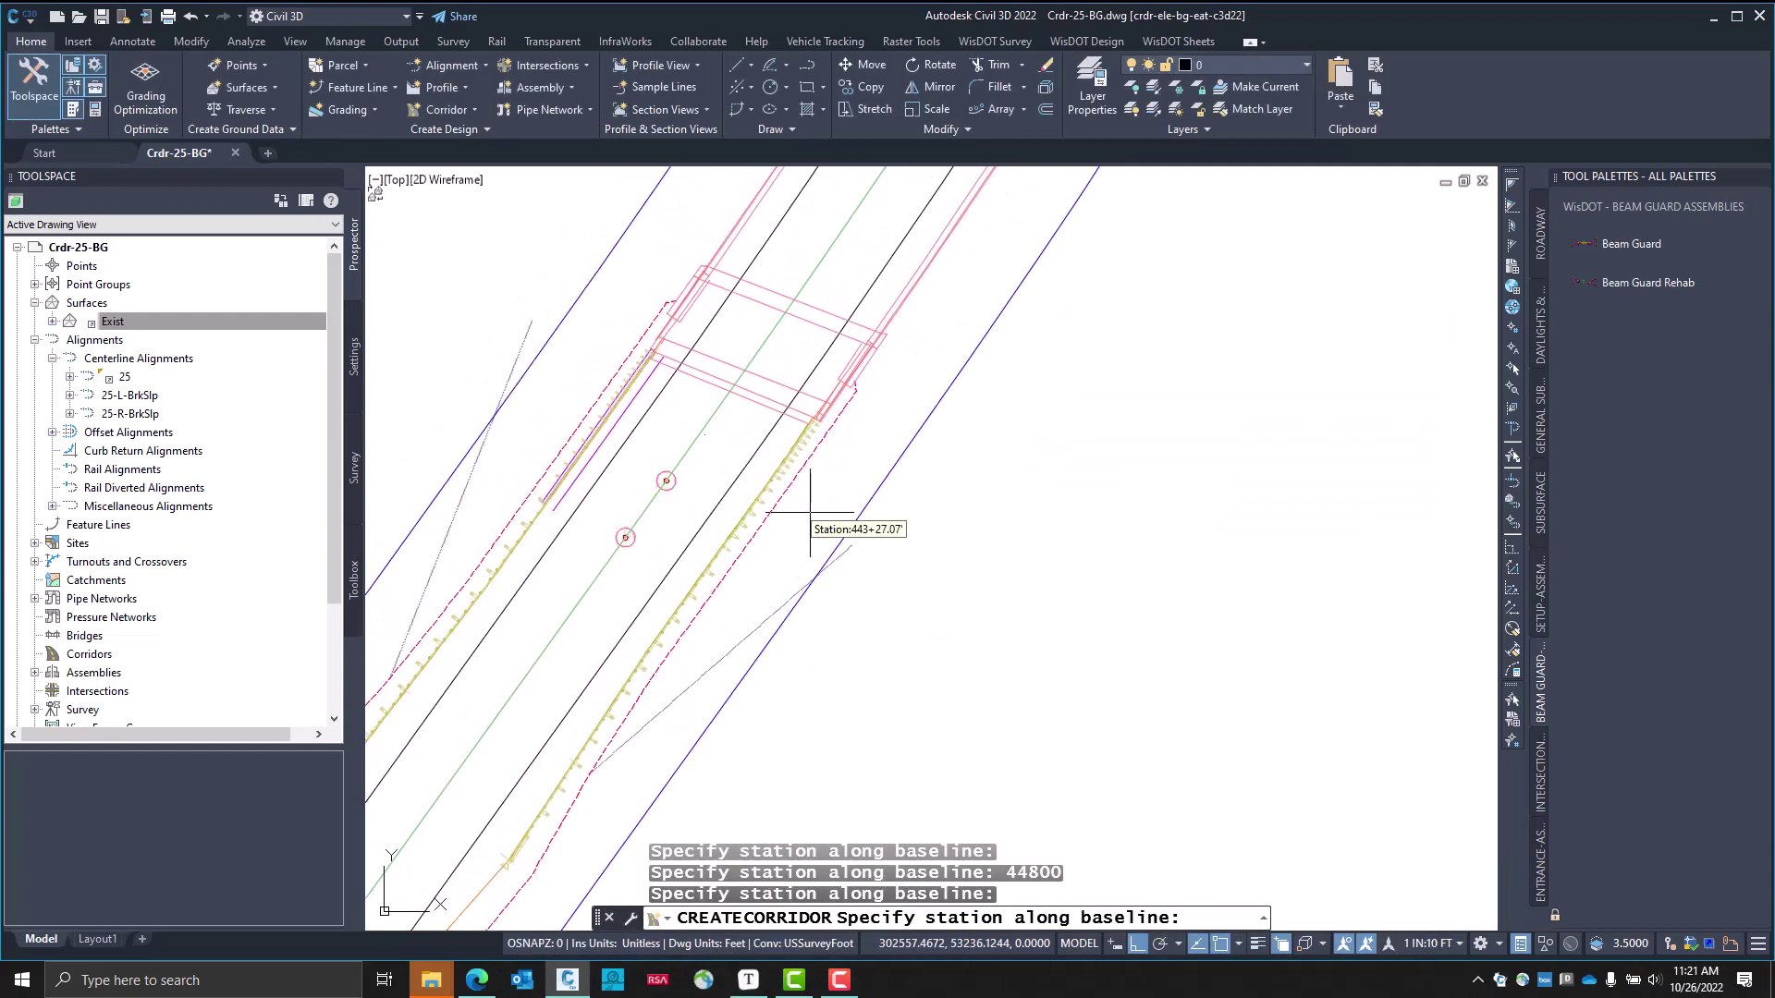
scroll(818, 591, up, 4)
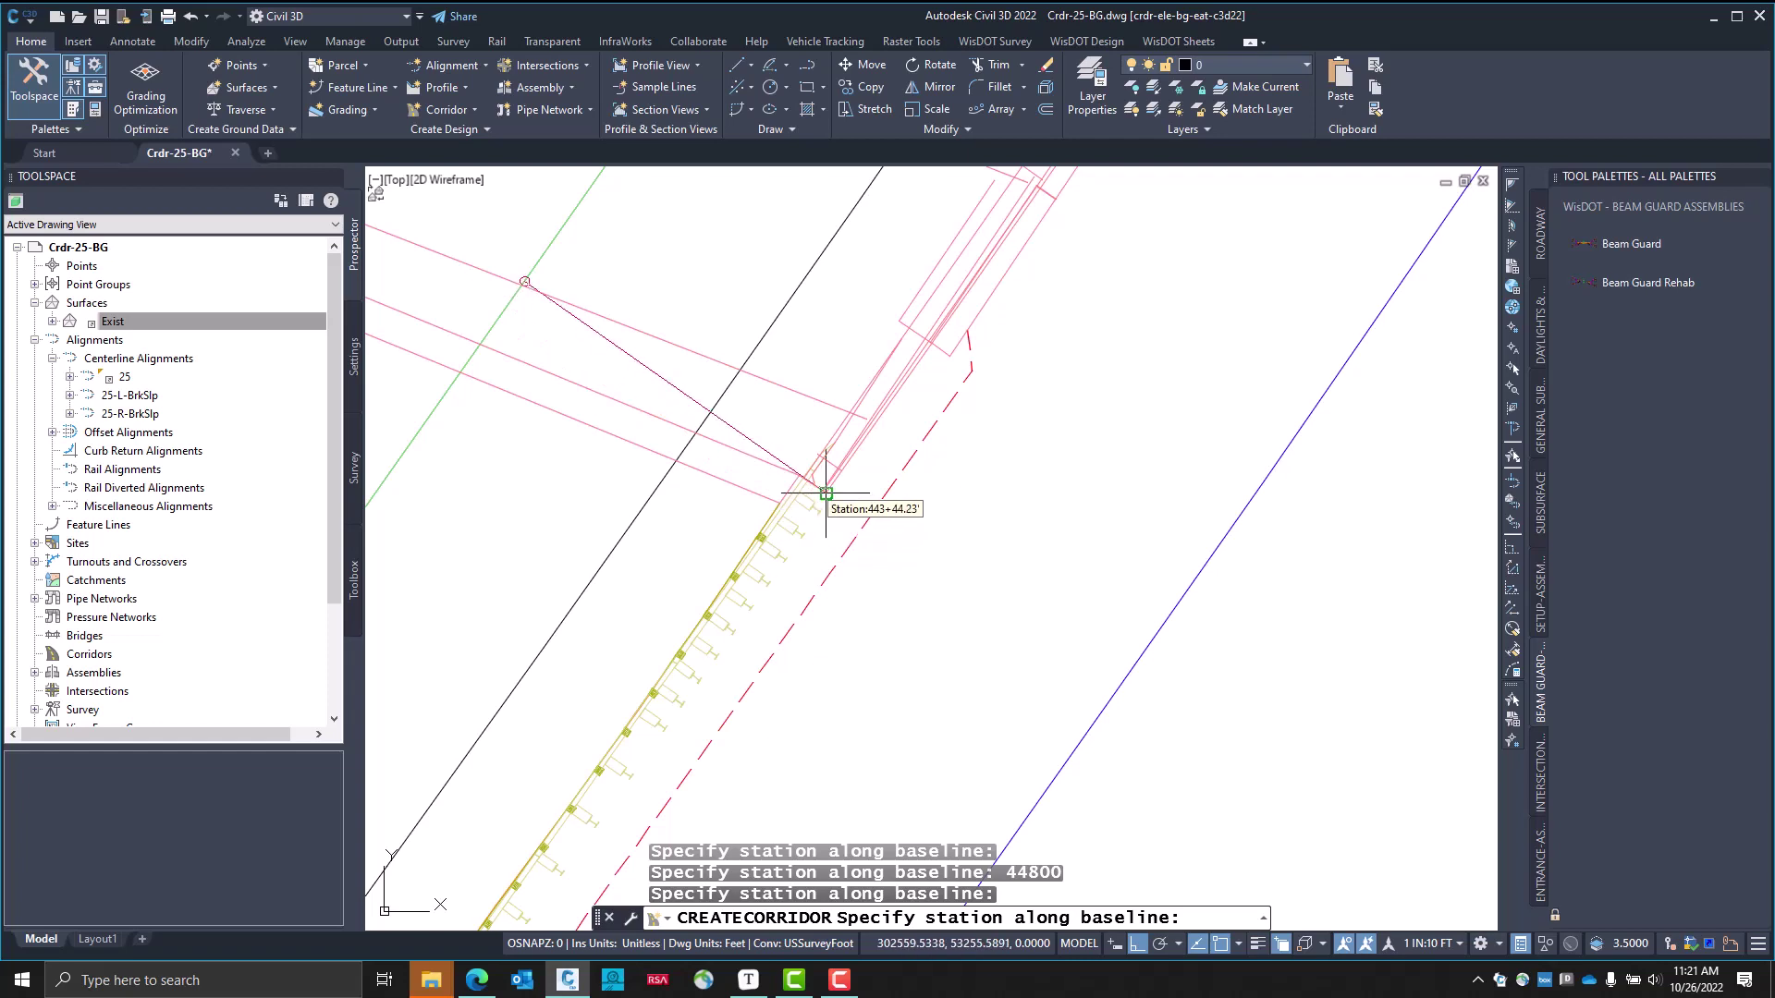
click(821, 486)
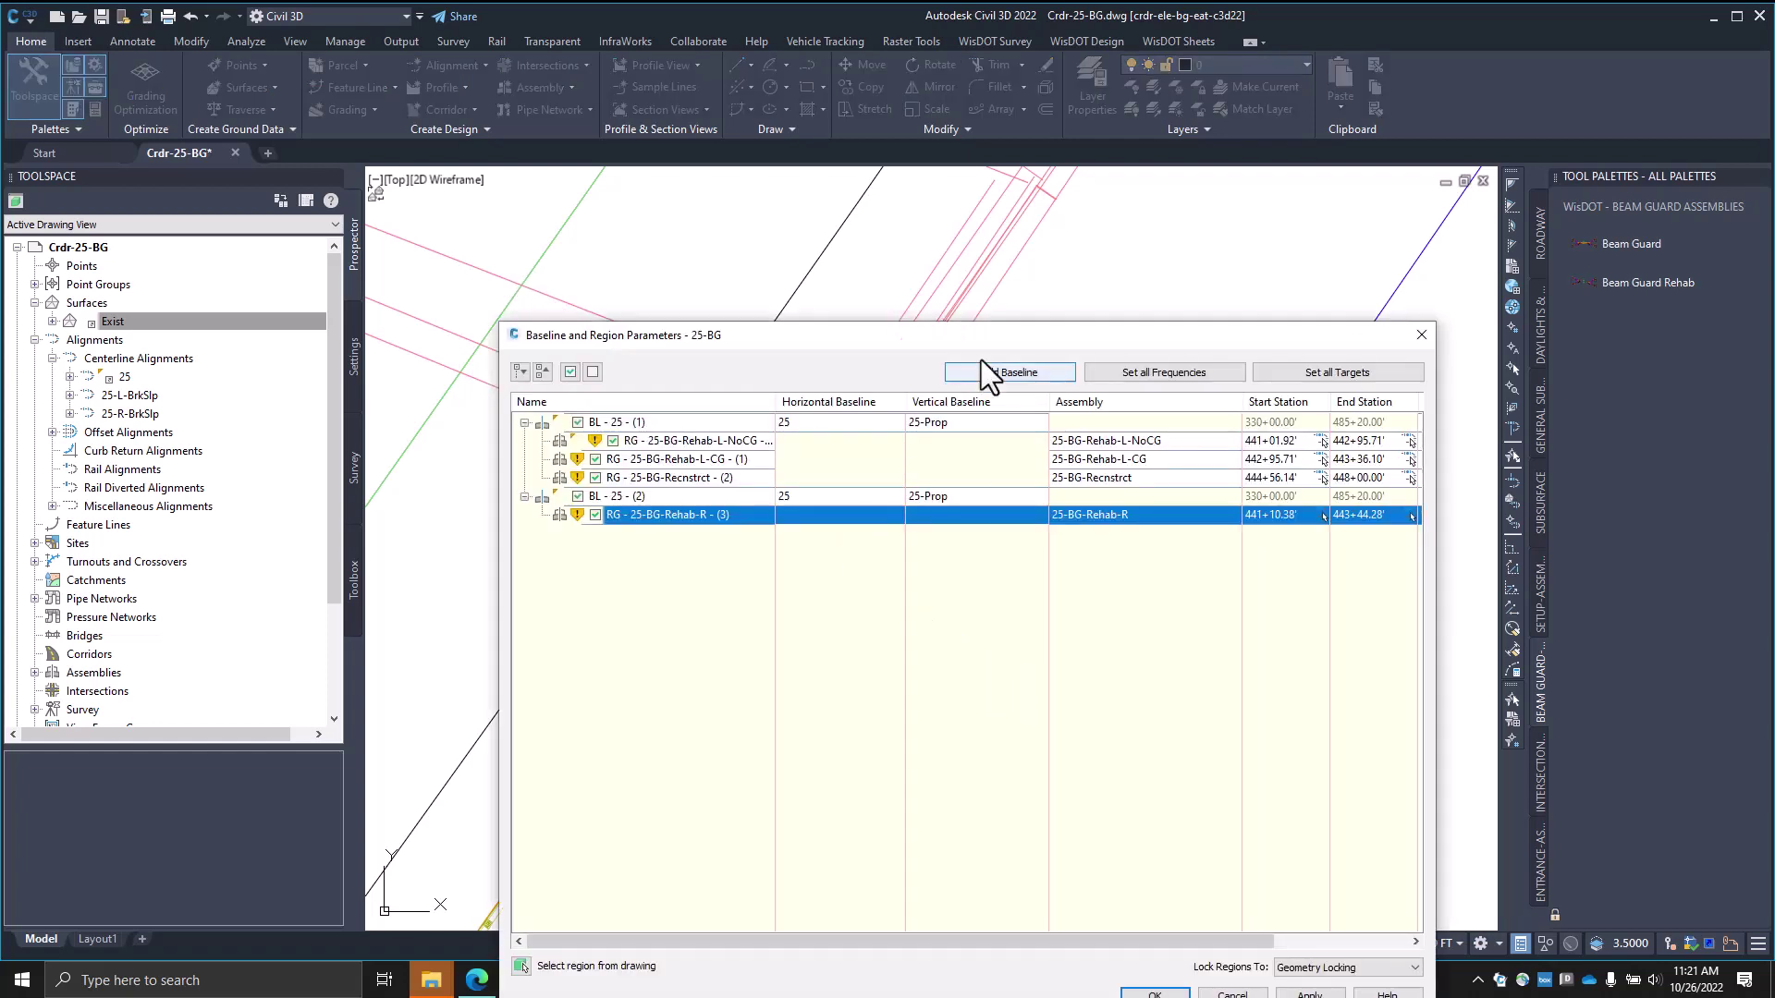
Accept the baseline and region parameters, rebuild the 25-BG corridor and dismiss the event list
drag(979, 346, 873, 246)
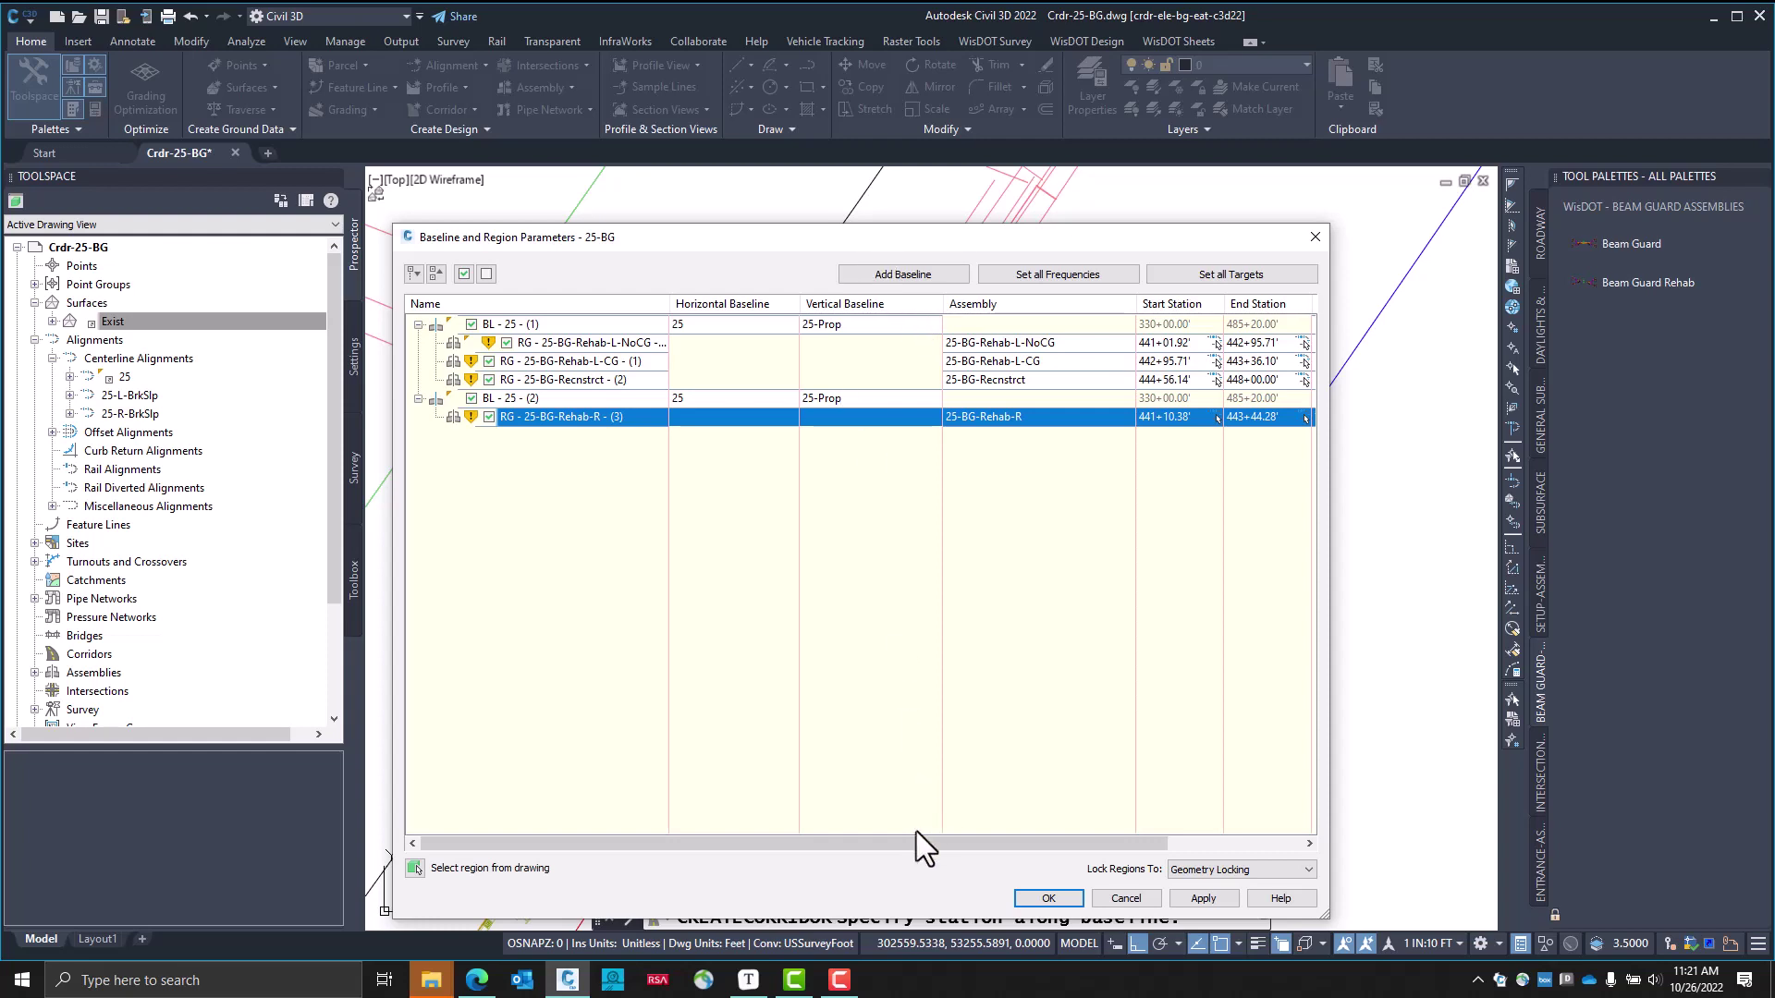
click(1050, 899)
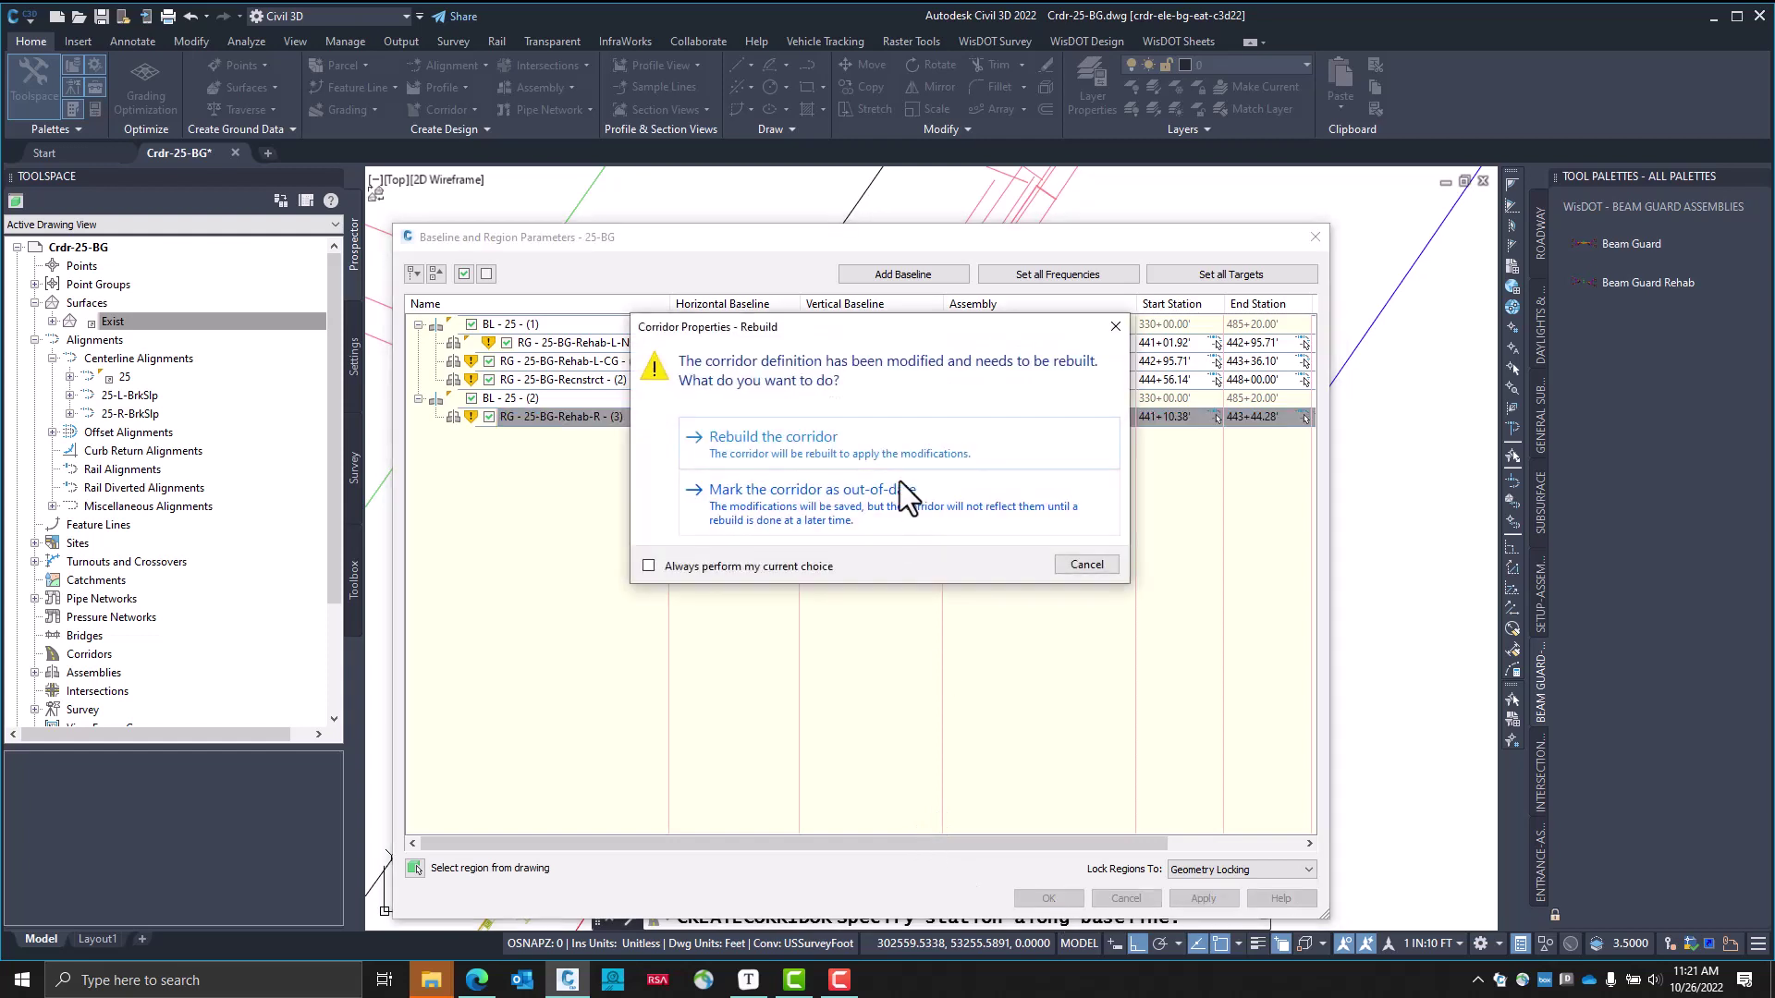
click(889, 449)
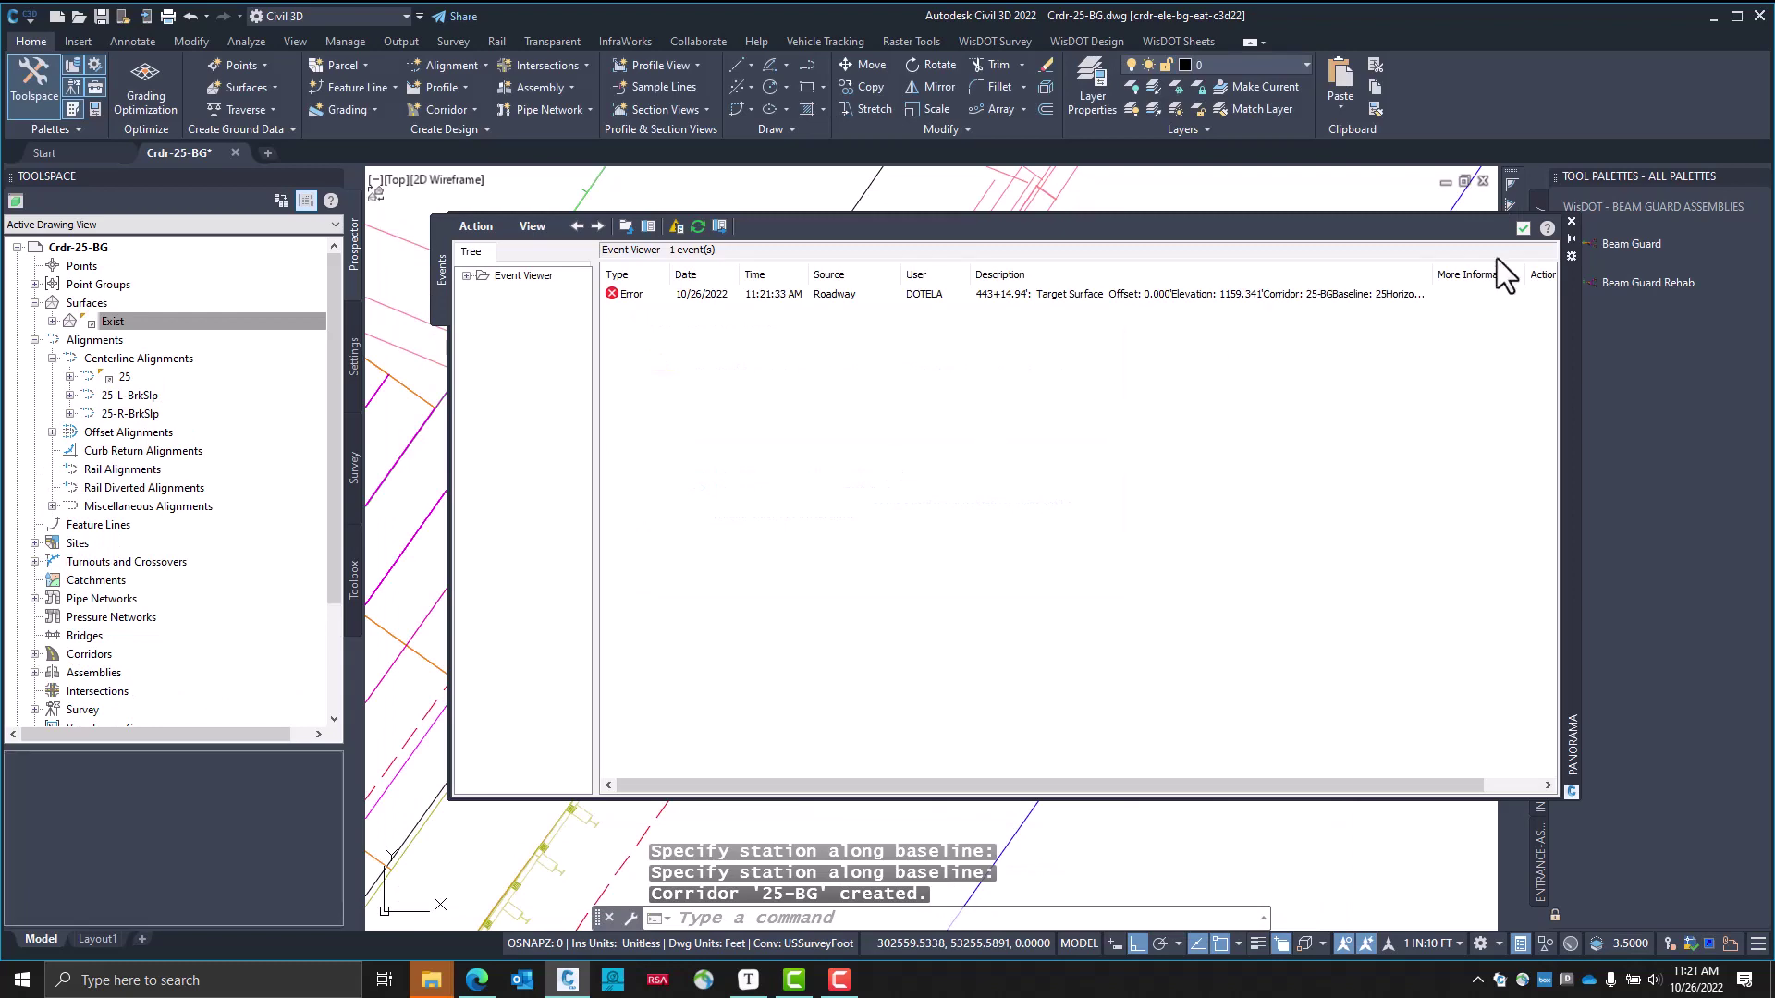
click(1517, 226)
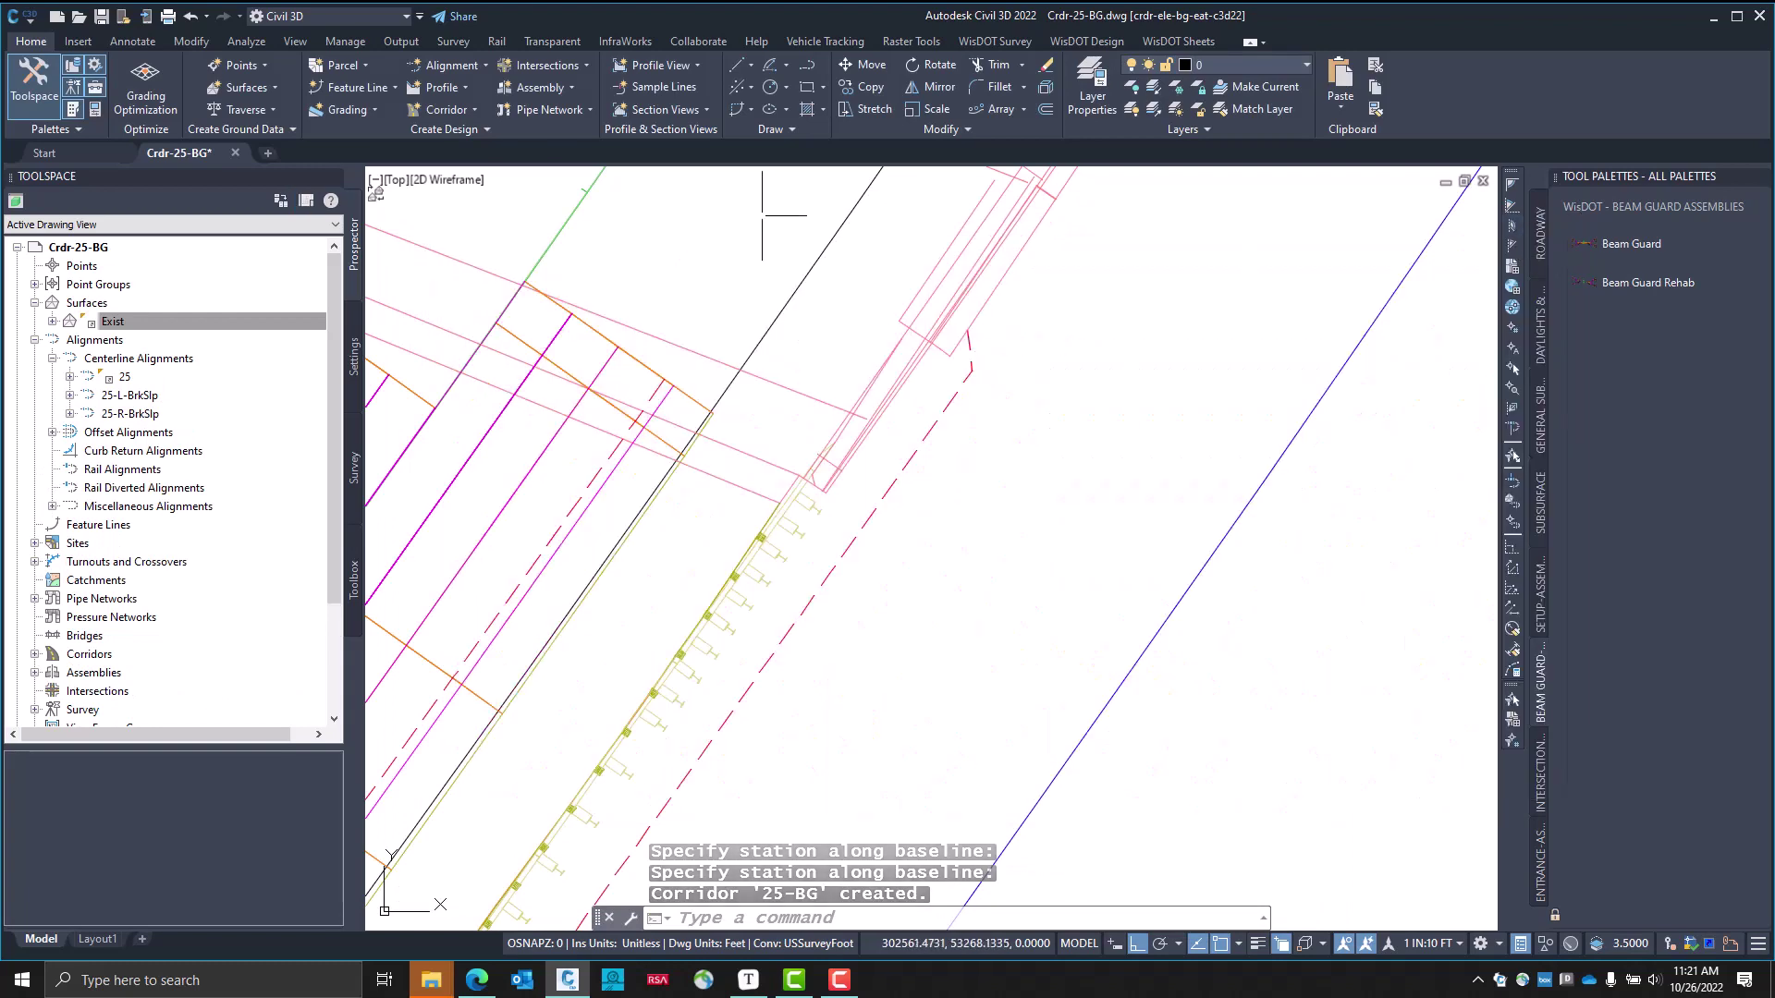
Look over the rebuilt corridor near the bridge and open the WisDOT Assign Corridor Targets tool
scroll(615, 555, down, 5)
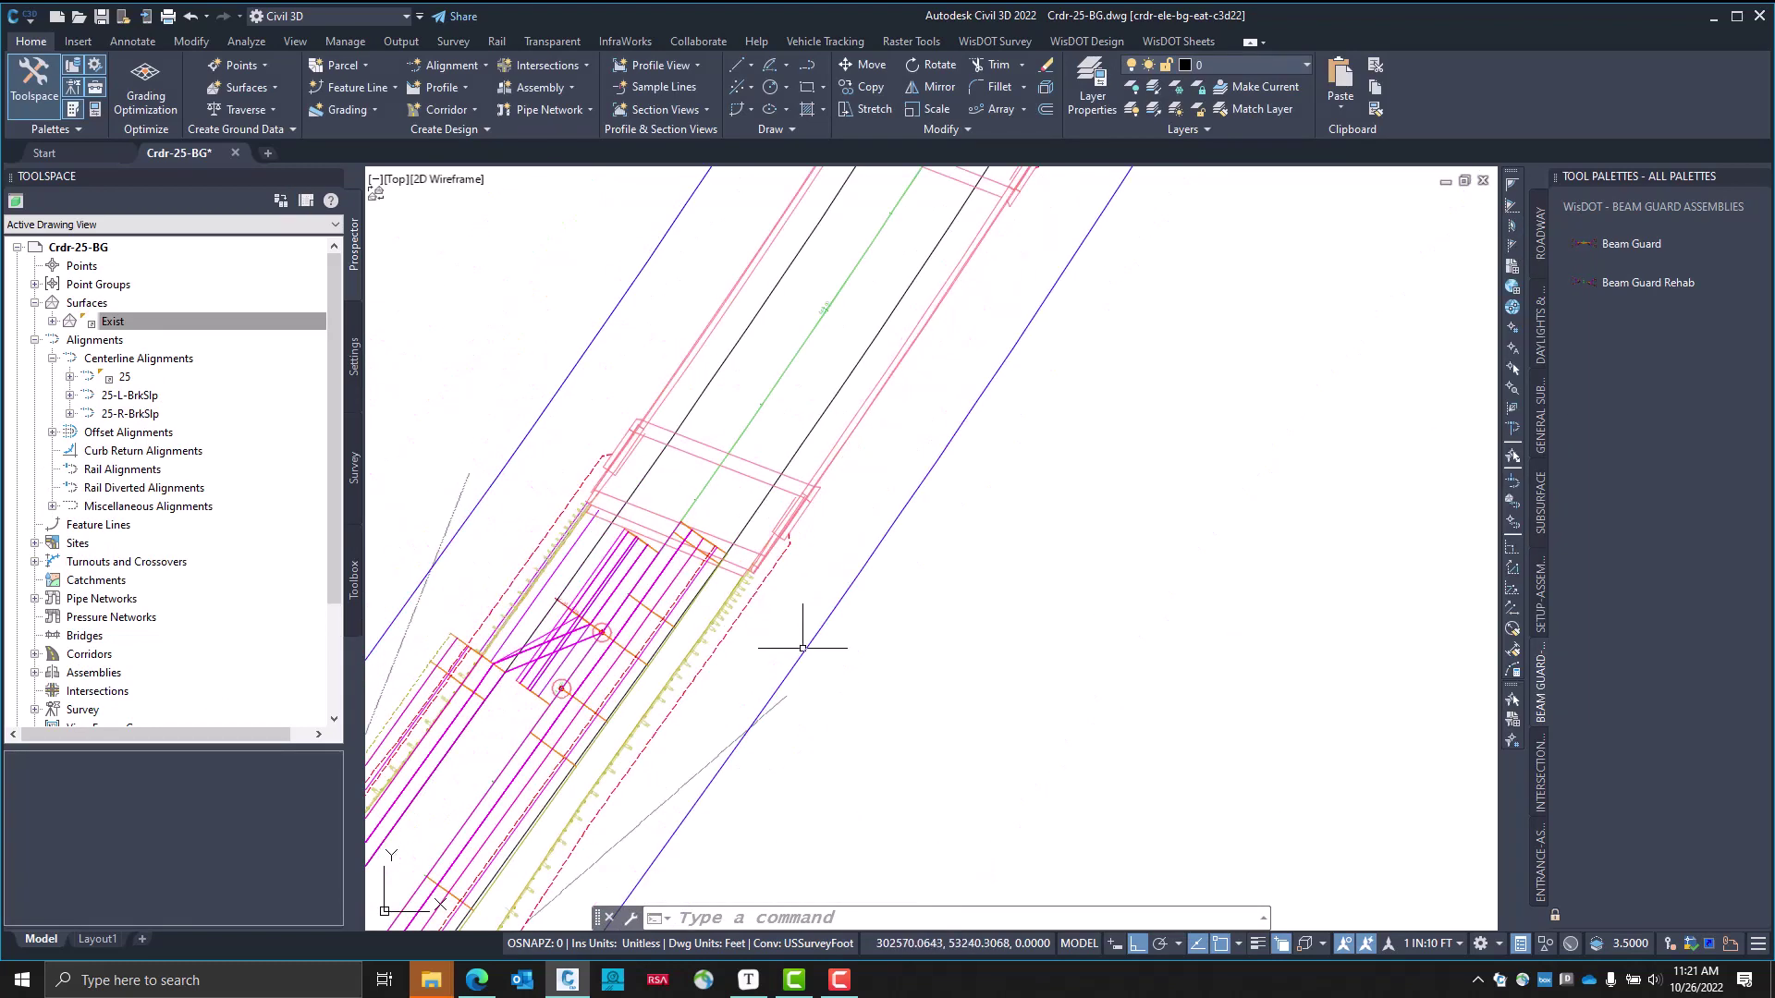
scroll(1033, 696, up, 4)
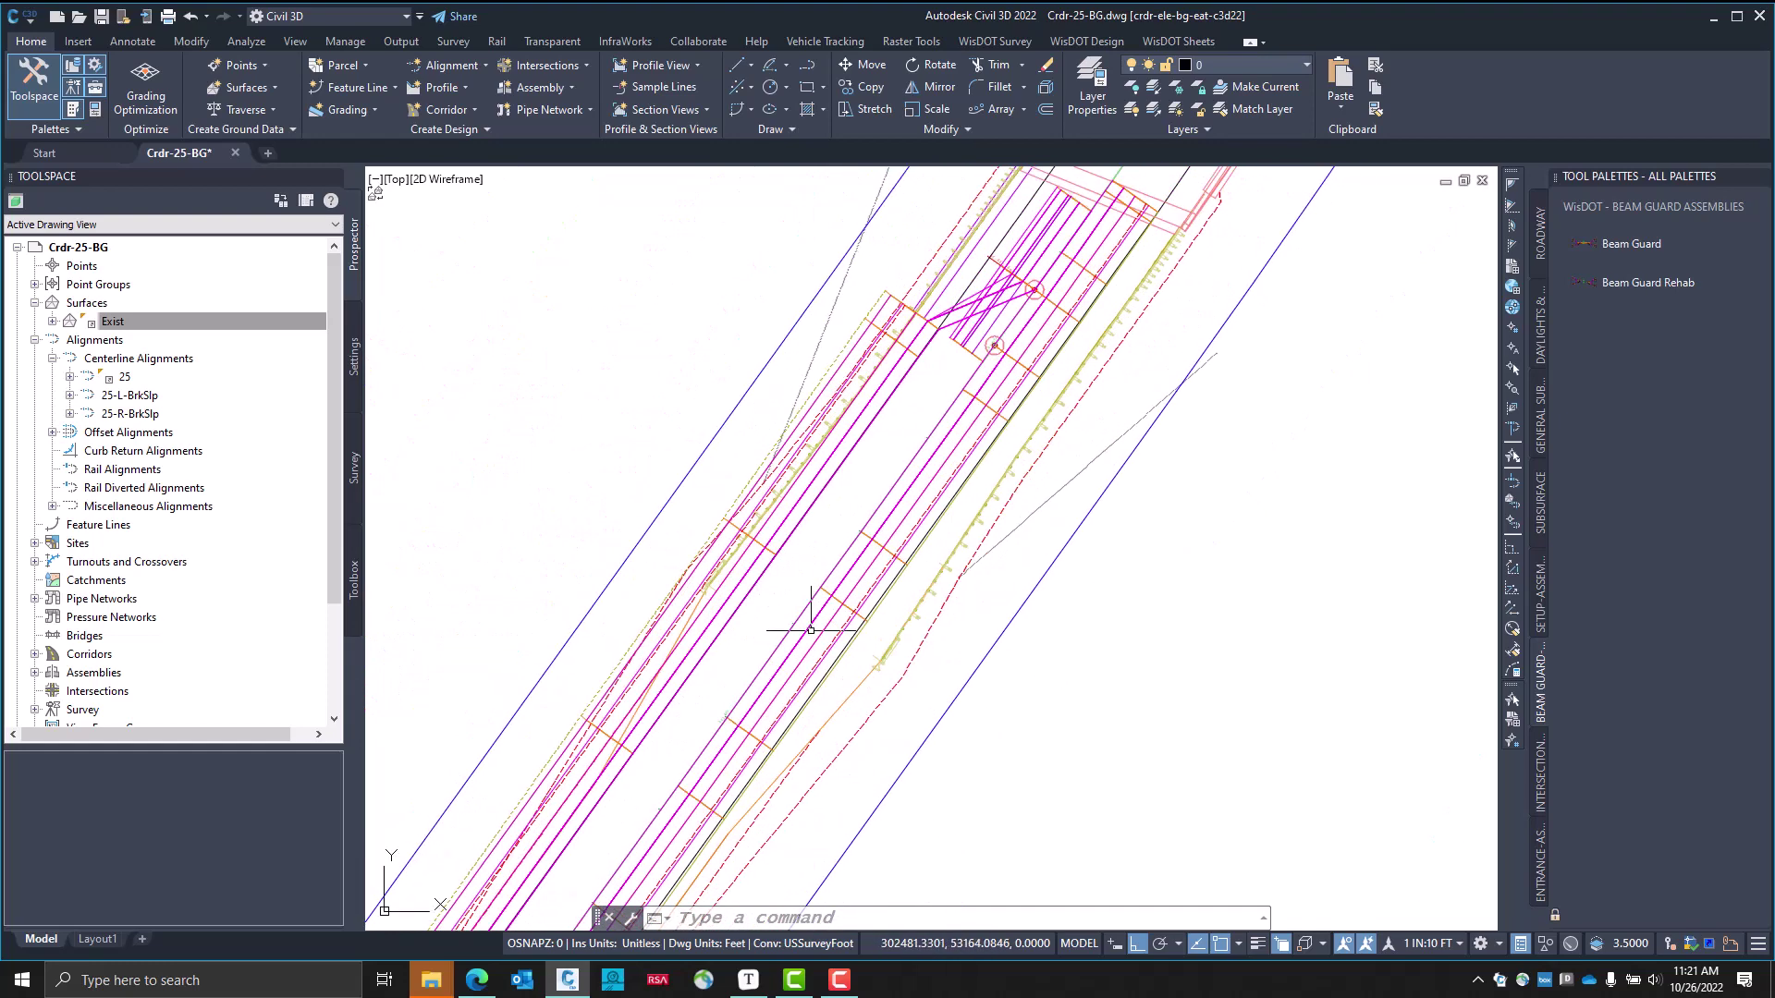
scroll(924, 717, down, 1)
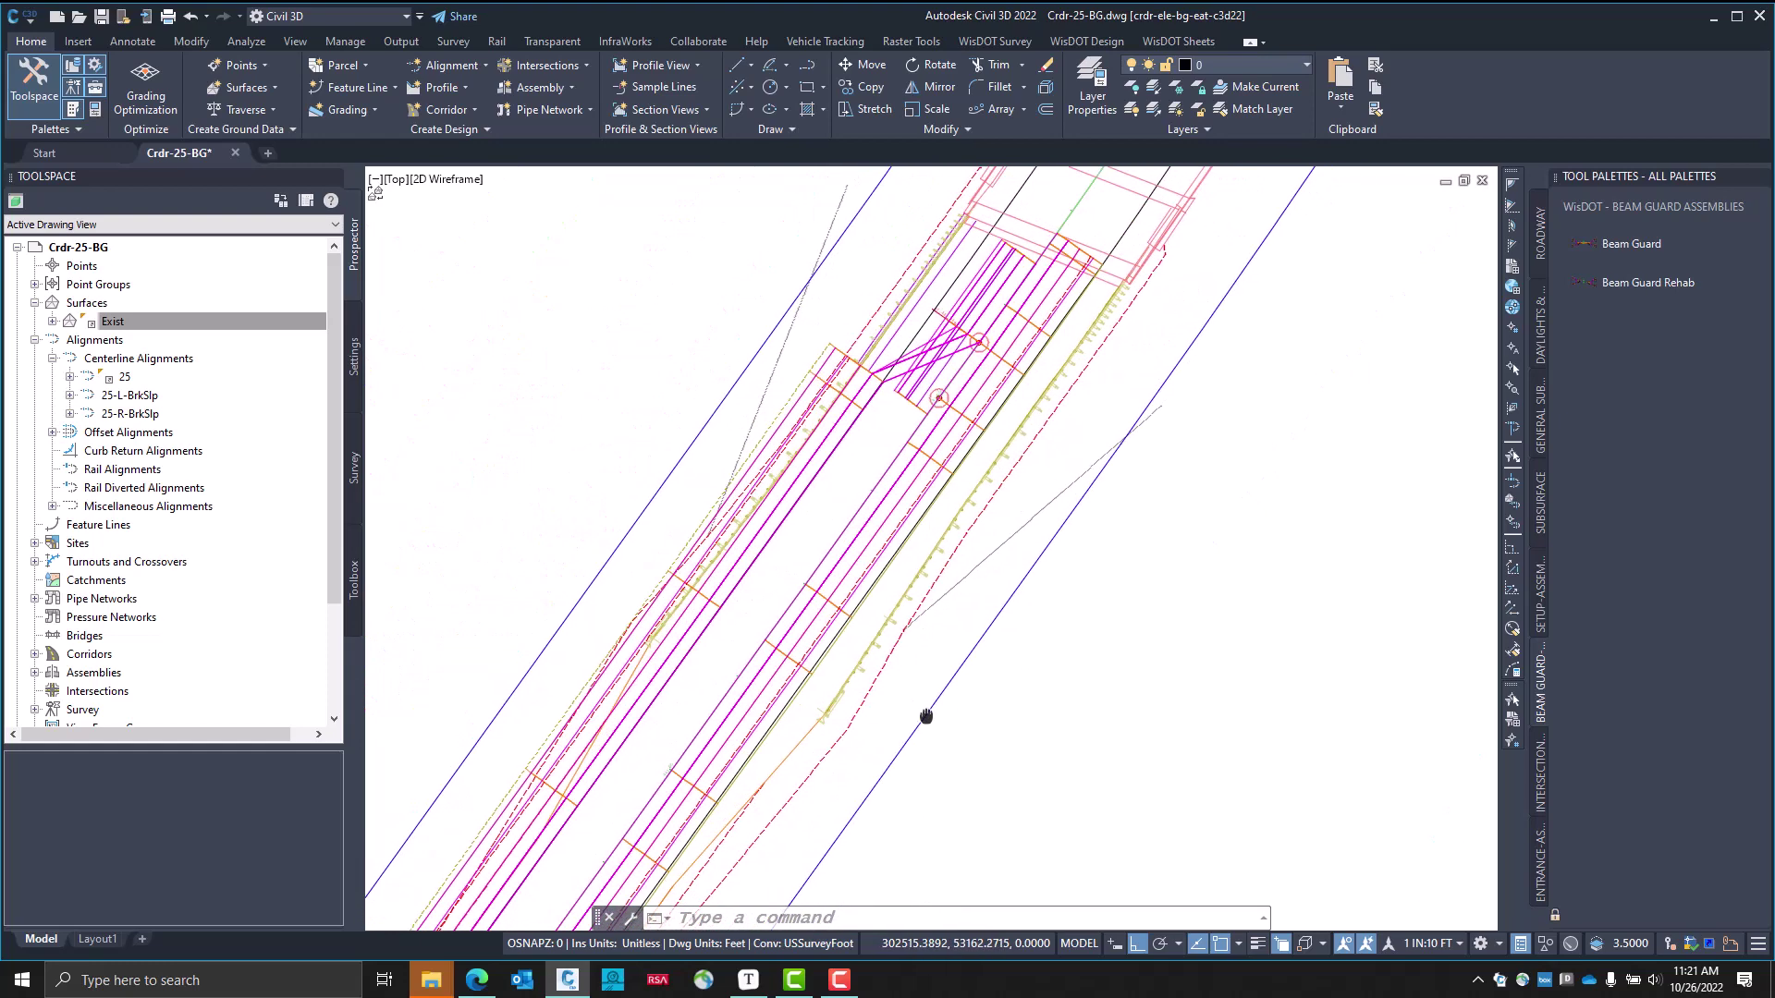
scroll(956, 651, up, 1)
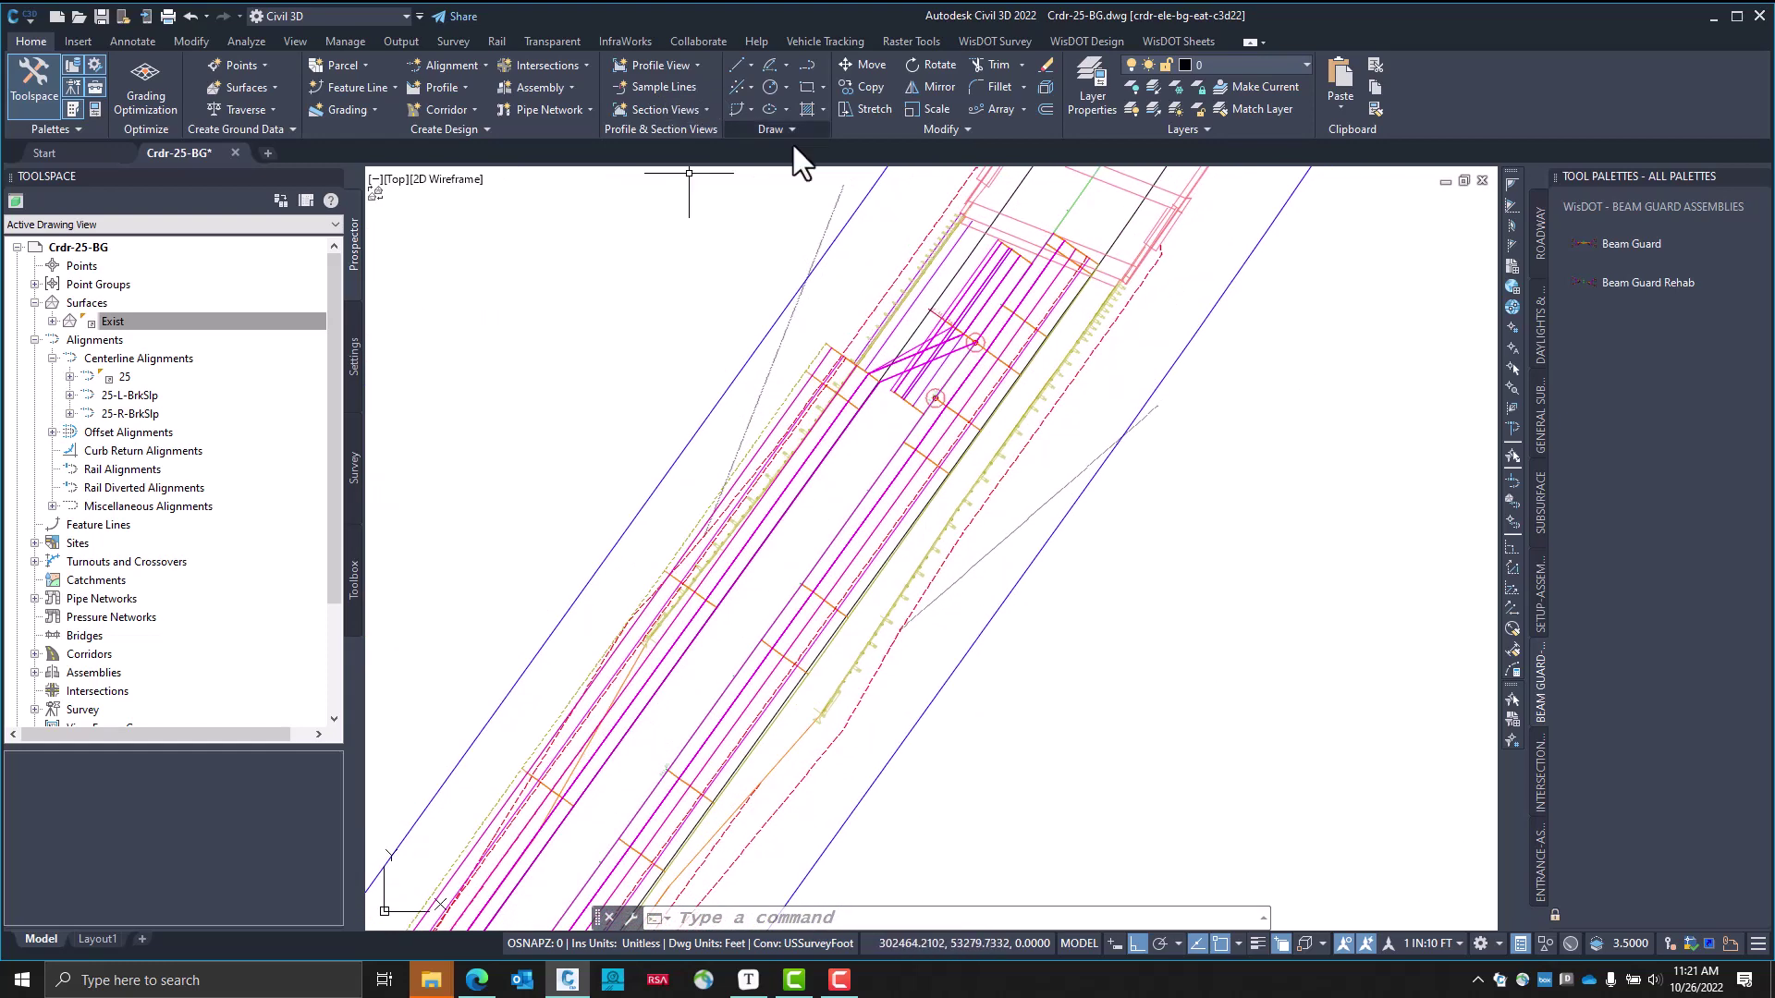
click(1108, 42)
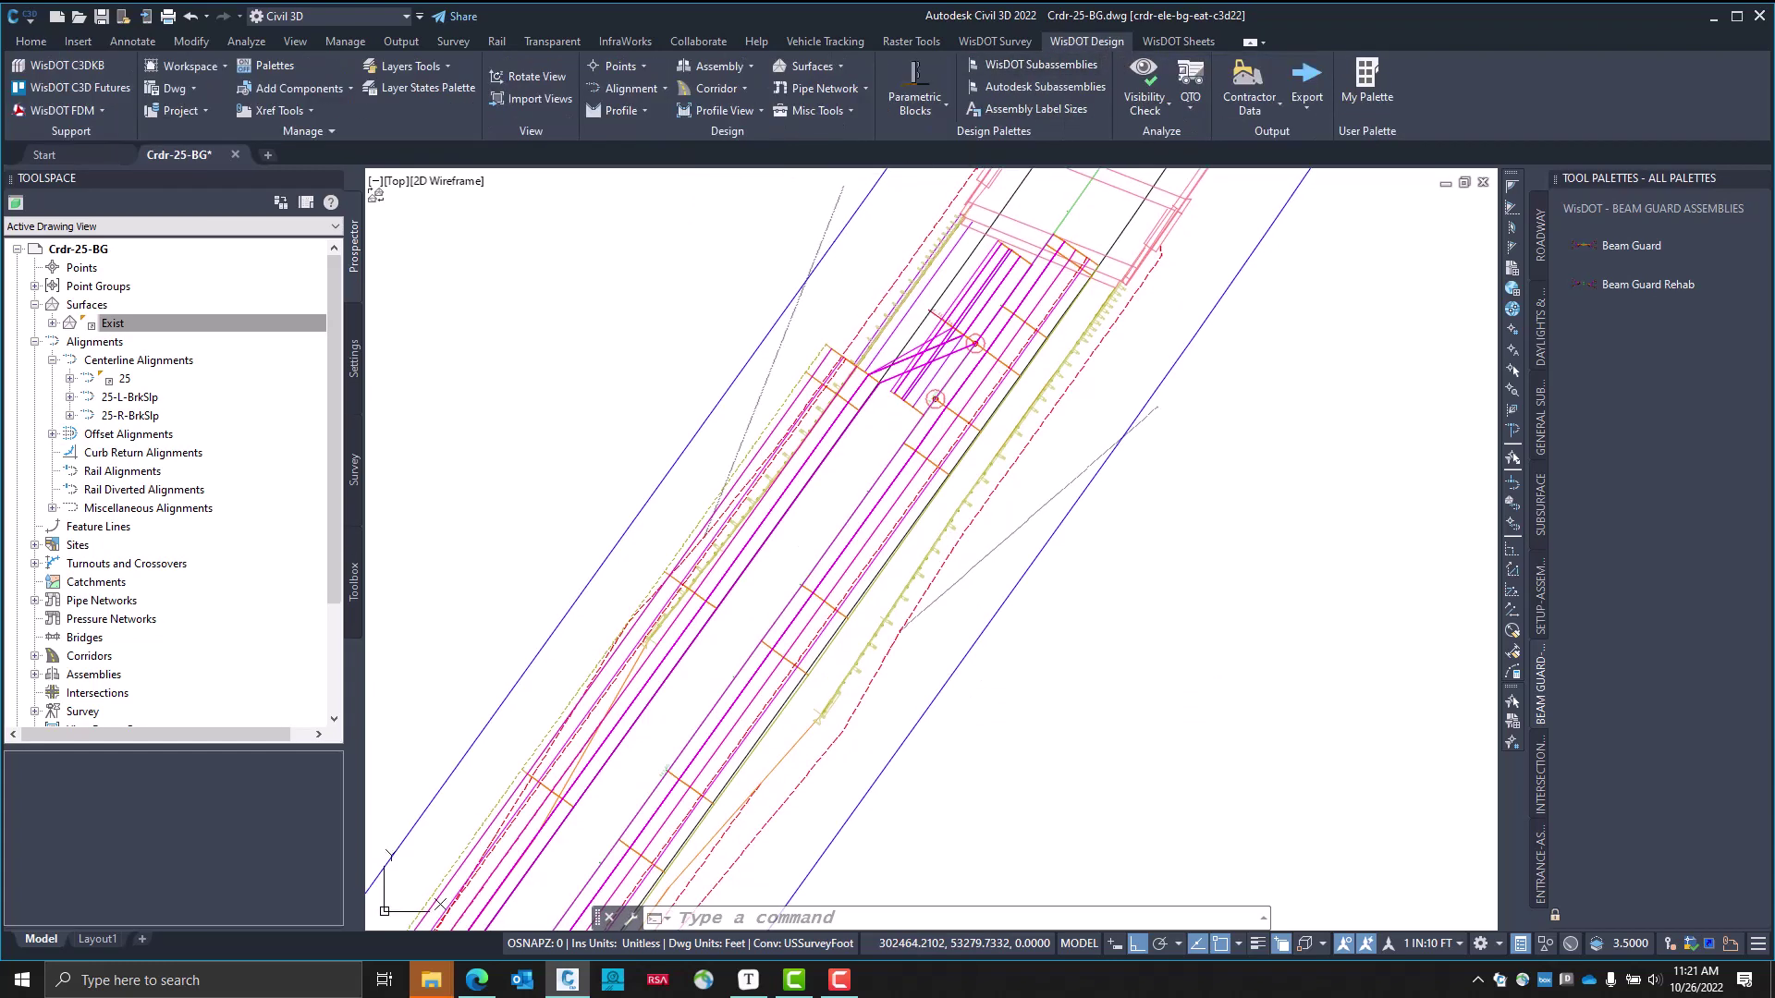
click(734, 91)
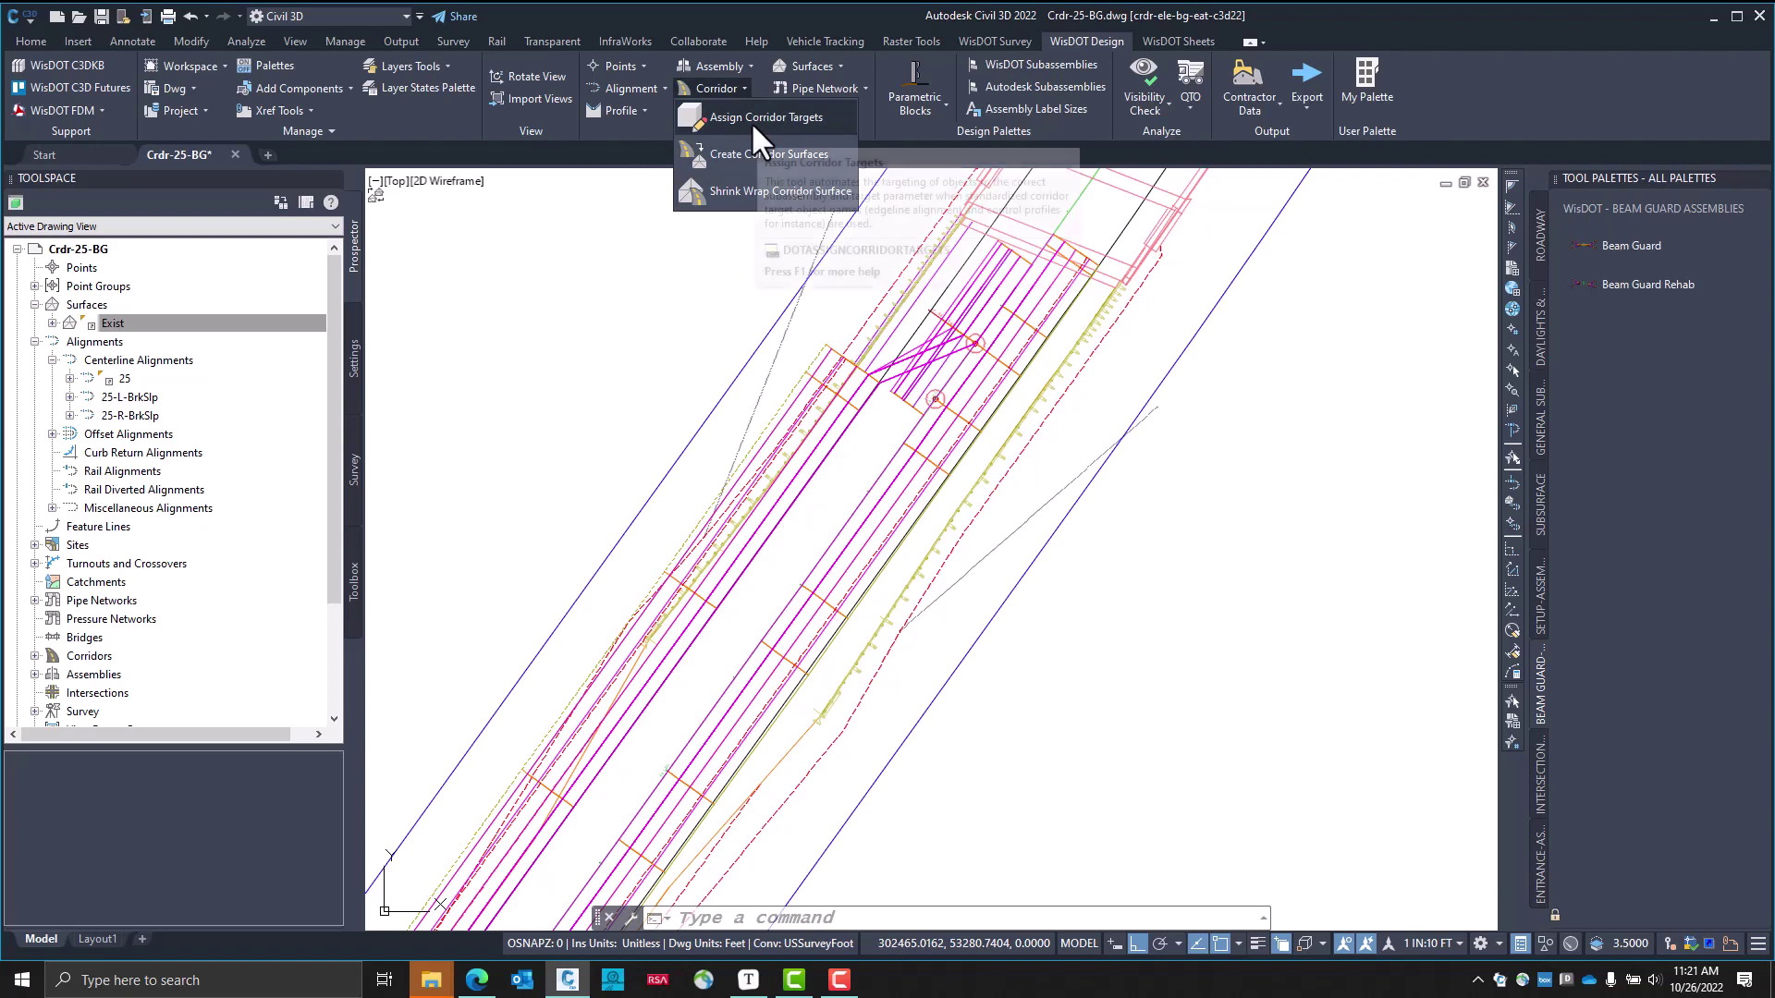
click(753, 127)
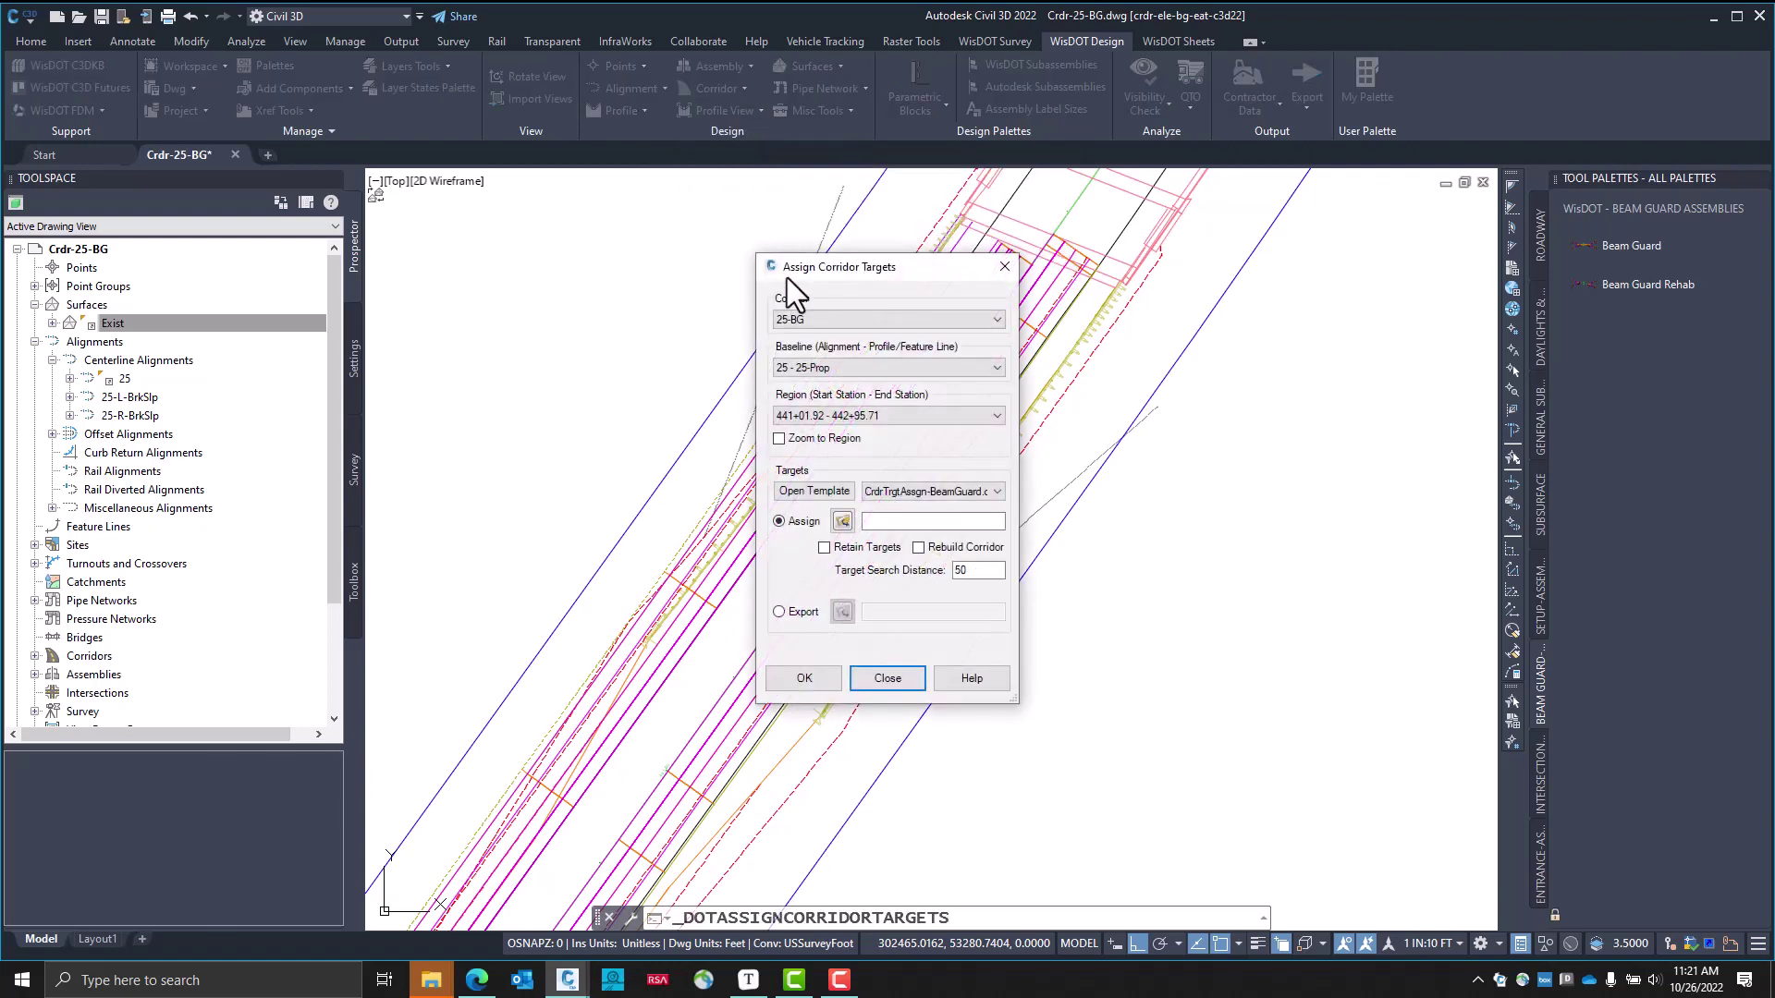
Review the available corridor, baseline and region choices for target assignment, keeping corridor 25-BG and region 441+01.92 - 442+95.71
click(841, 315)
click(841, 315)
click(880, 366)
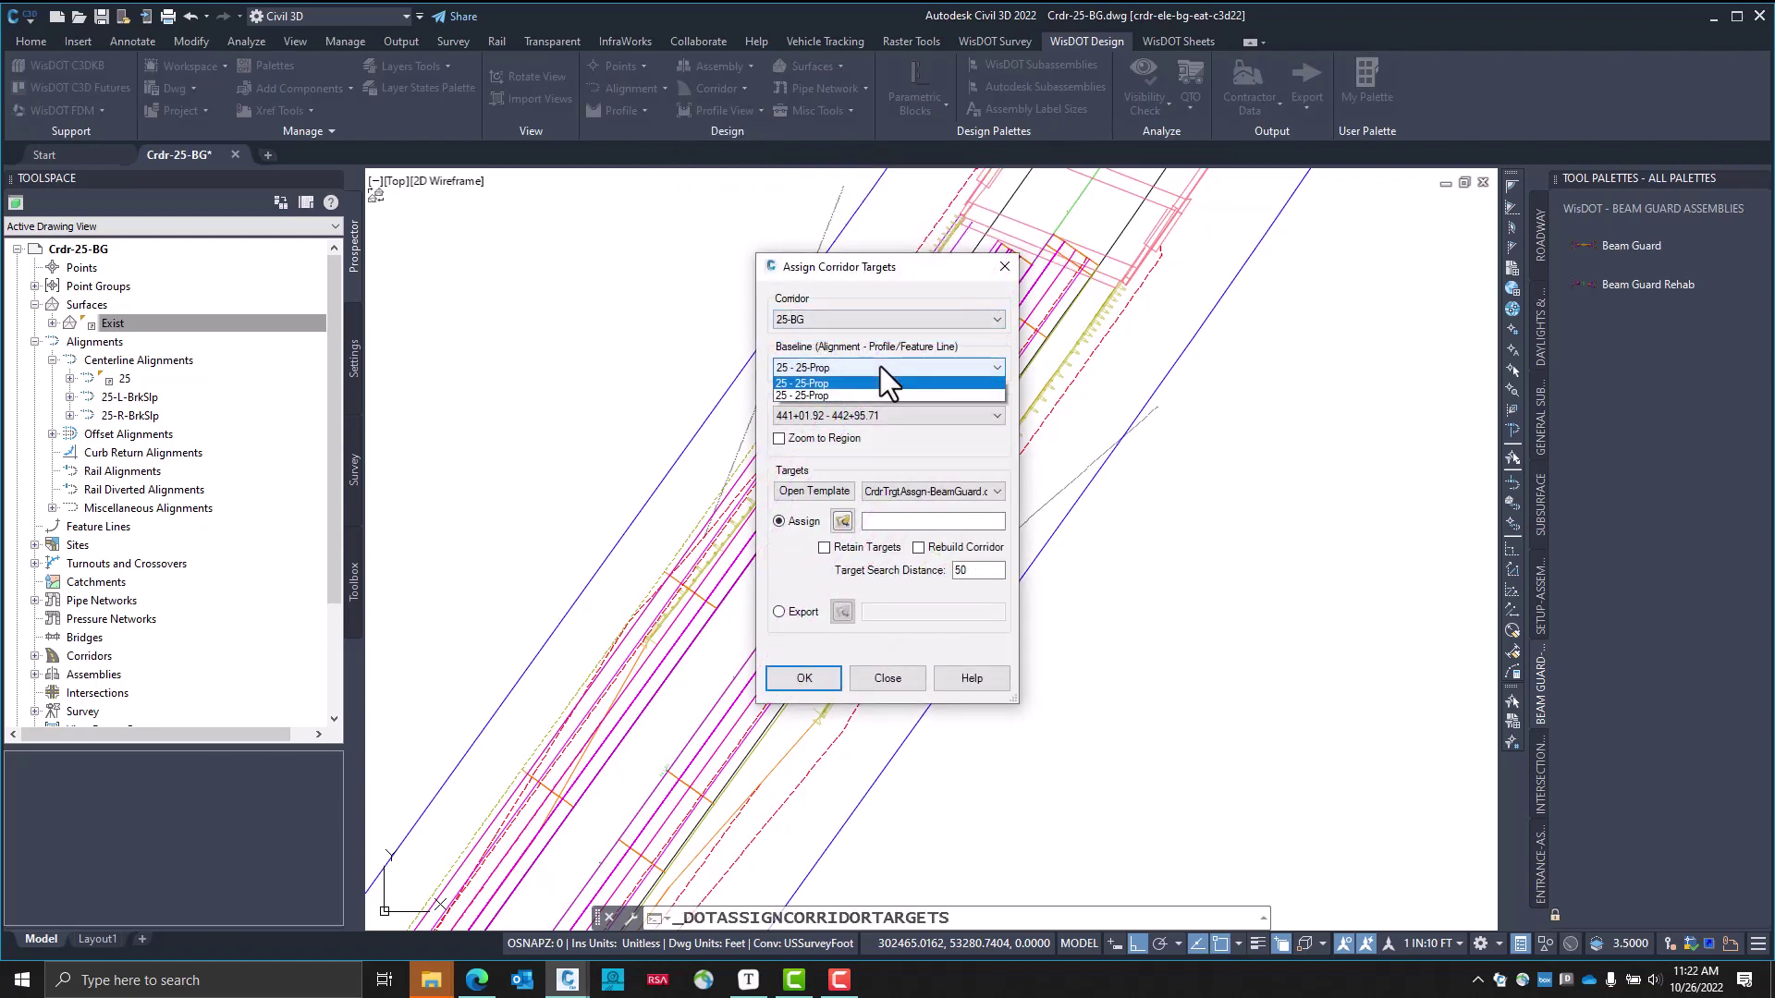
click(880, 366)
click(880, 416)
click(874, 429)
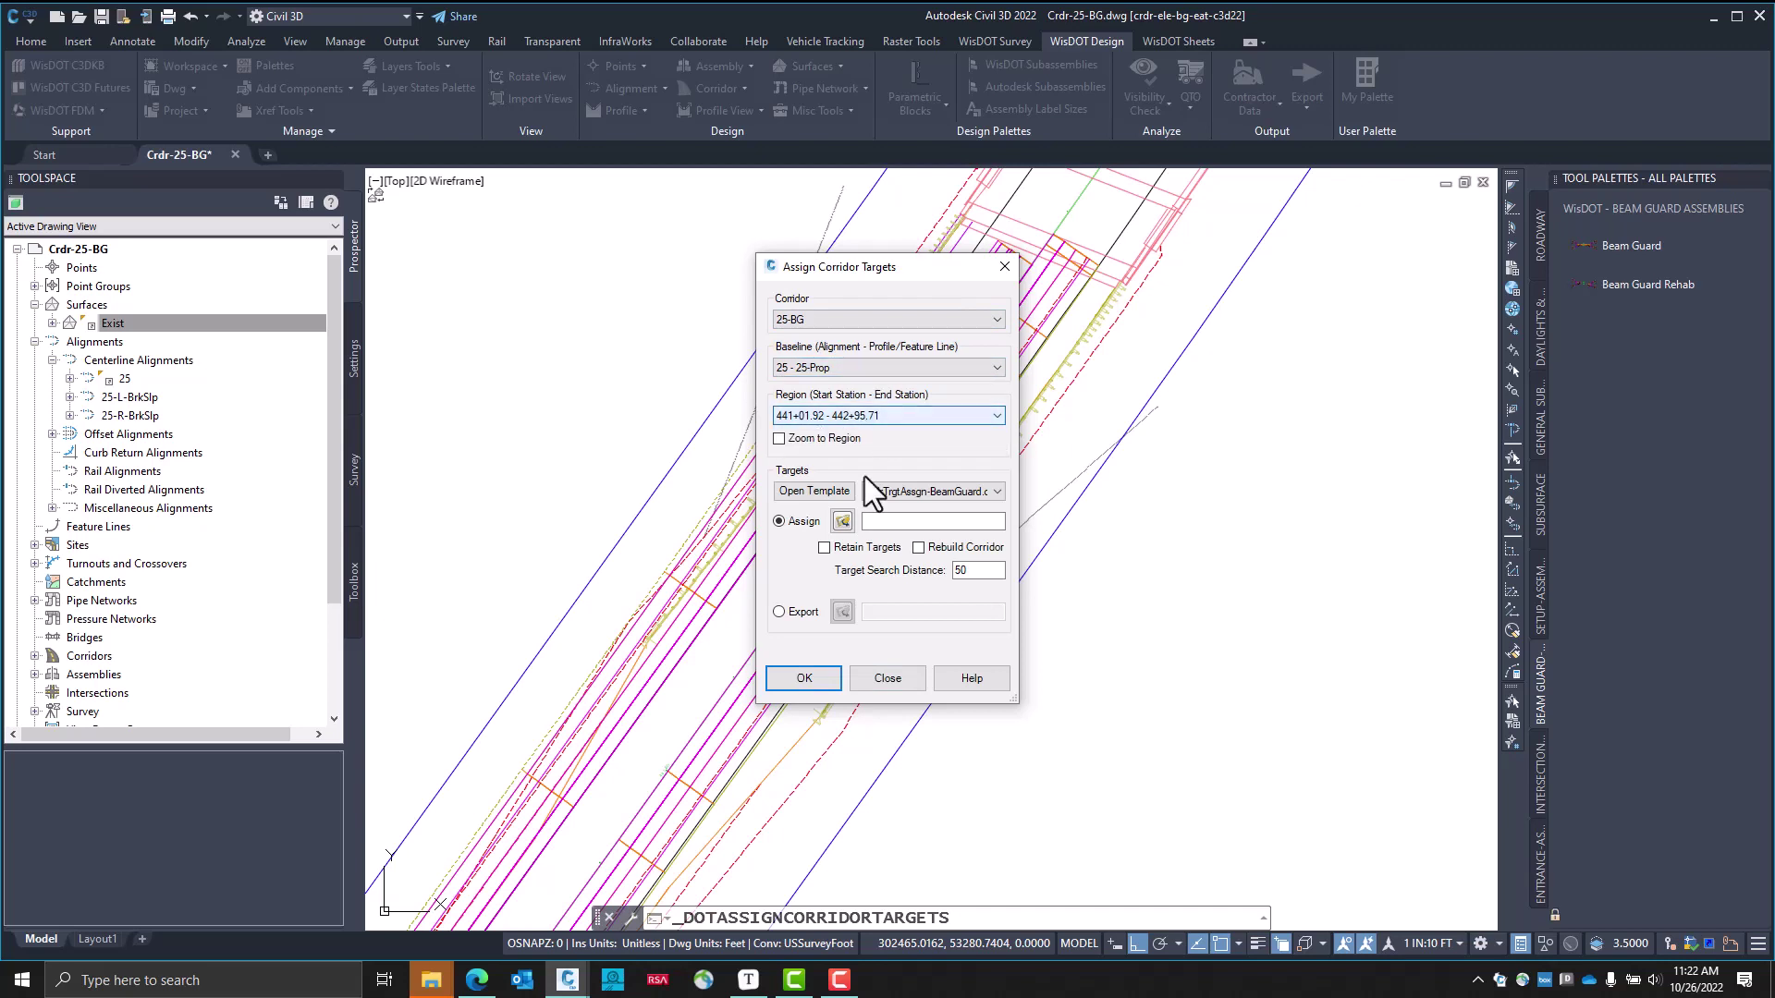
Open the CrdrTrgtAssgn-BeamGuard.csv target template in Excel, fit its columns to their contents and move the target dialog clear of the data
click(930, 491)
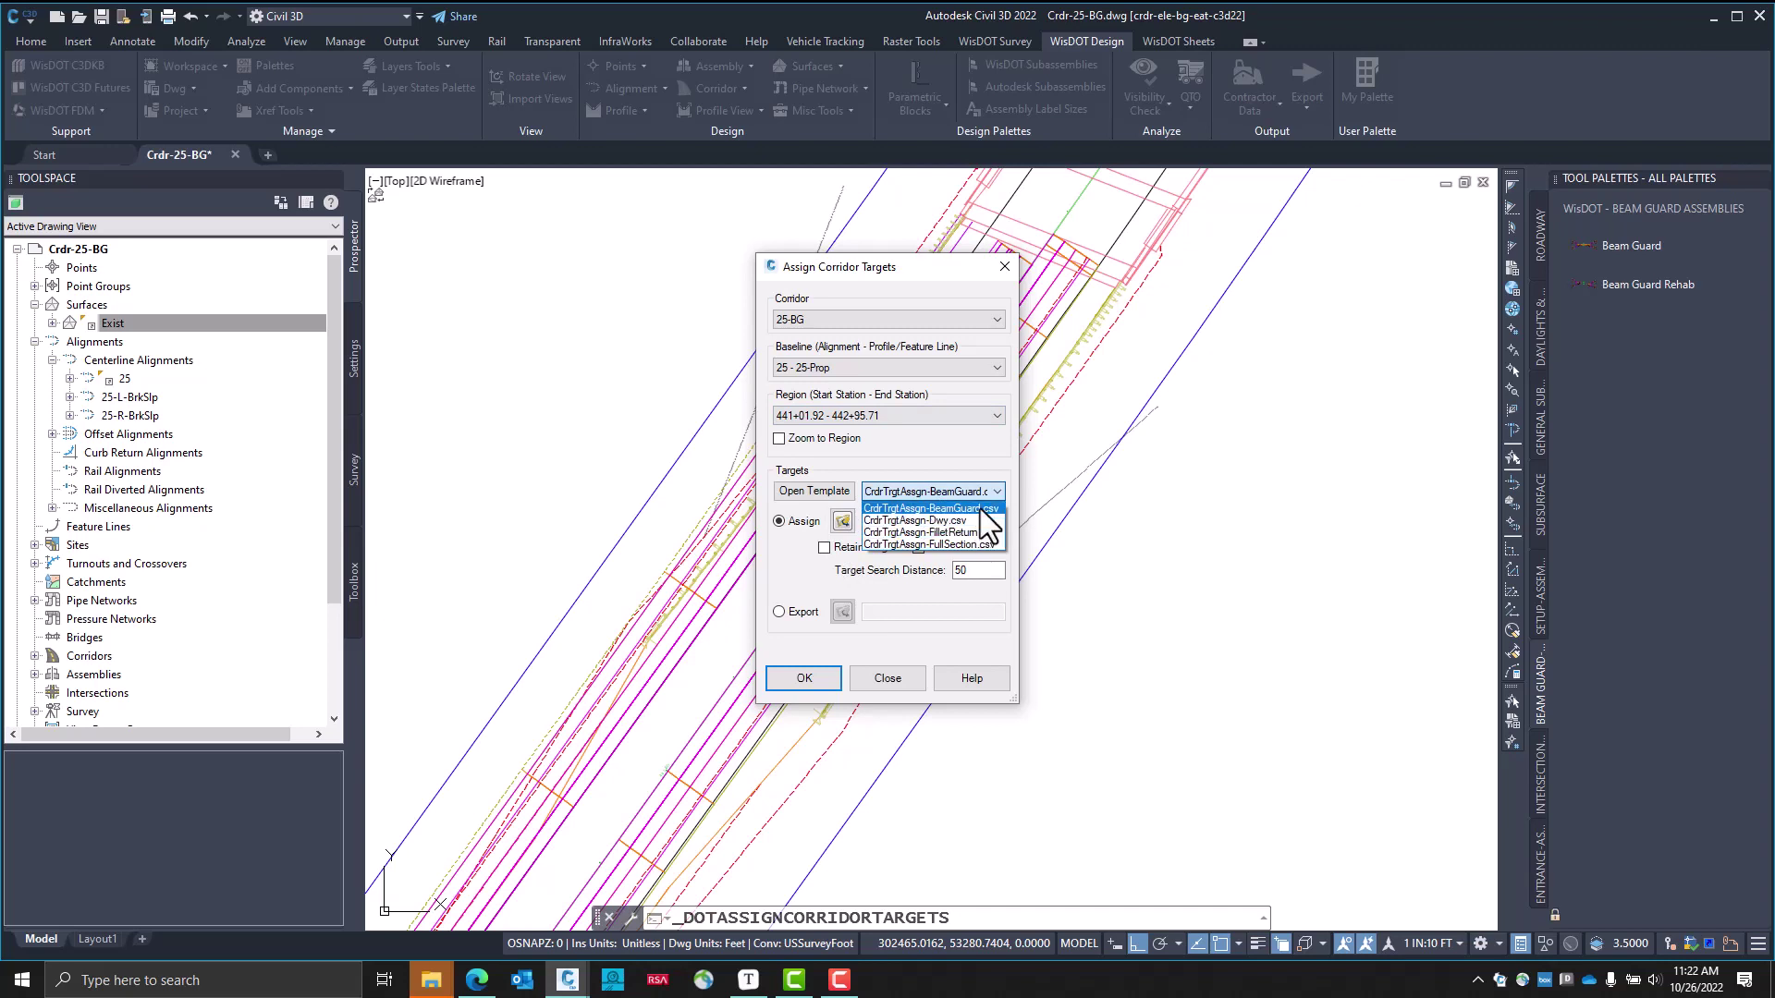
click(966, 479)
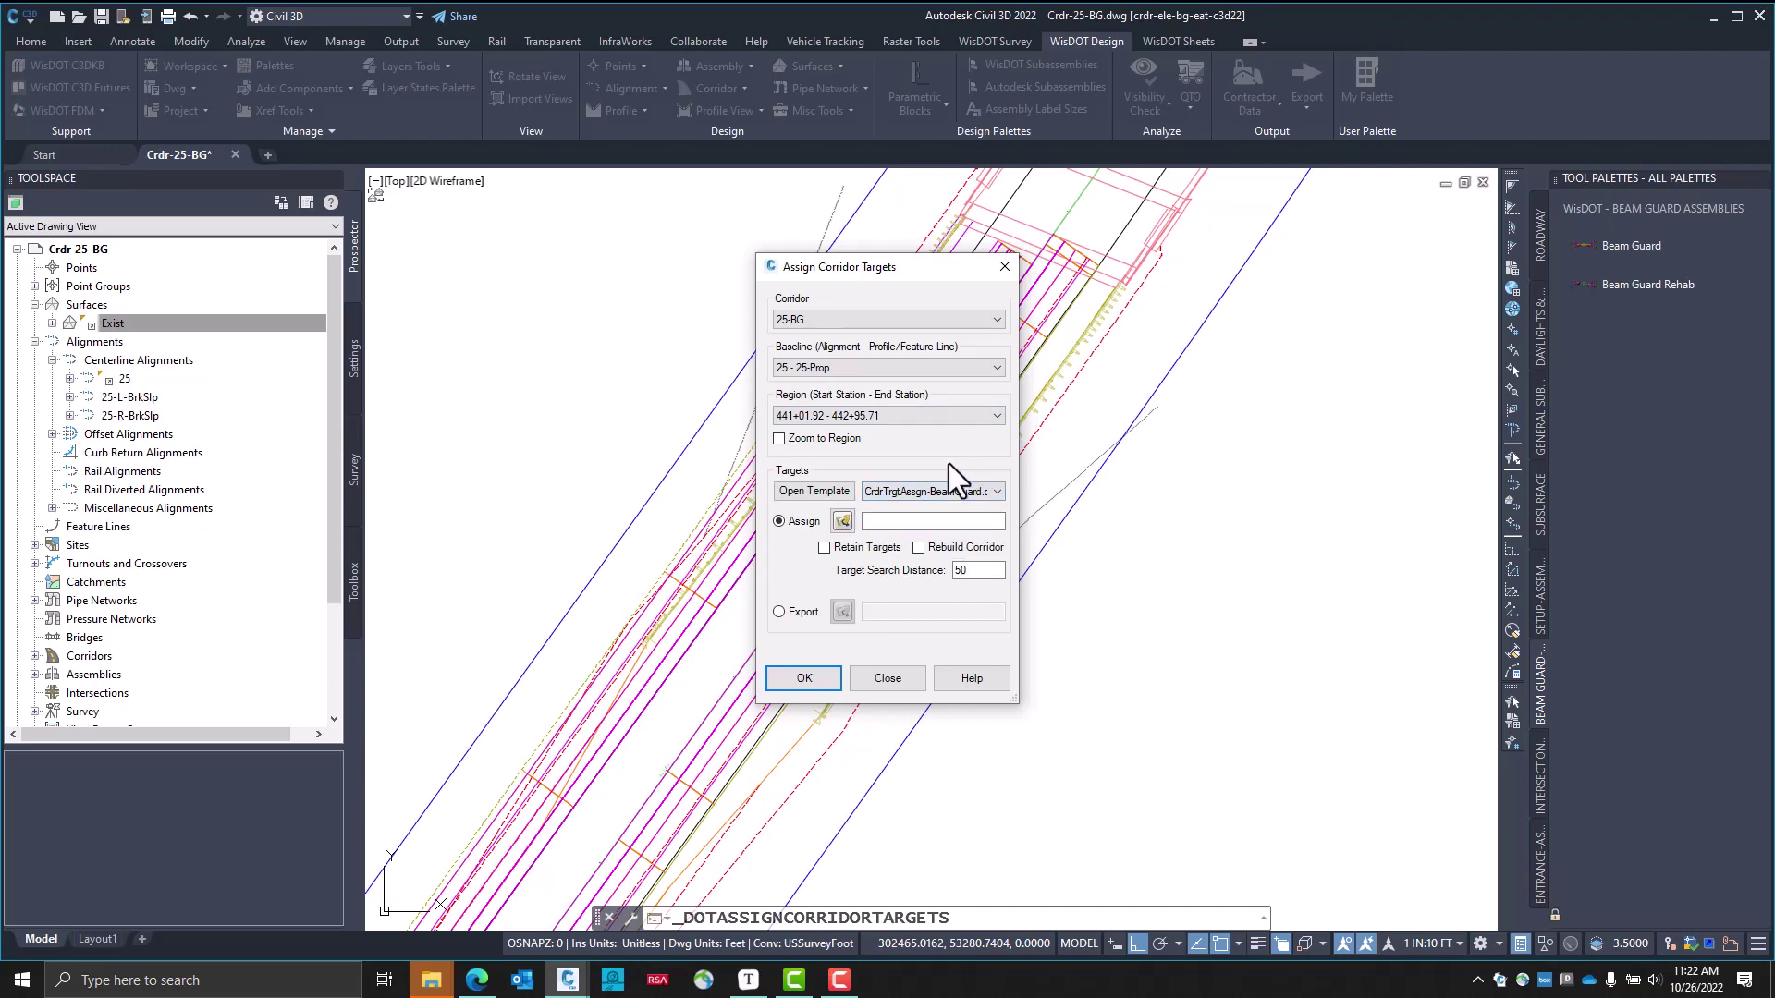
click(846, 491)
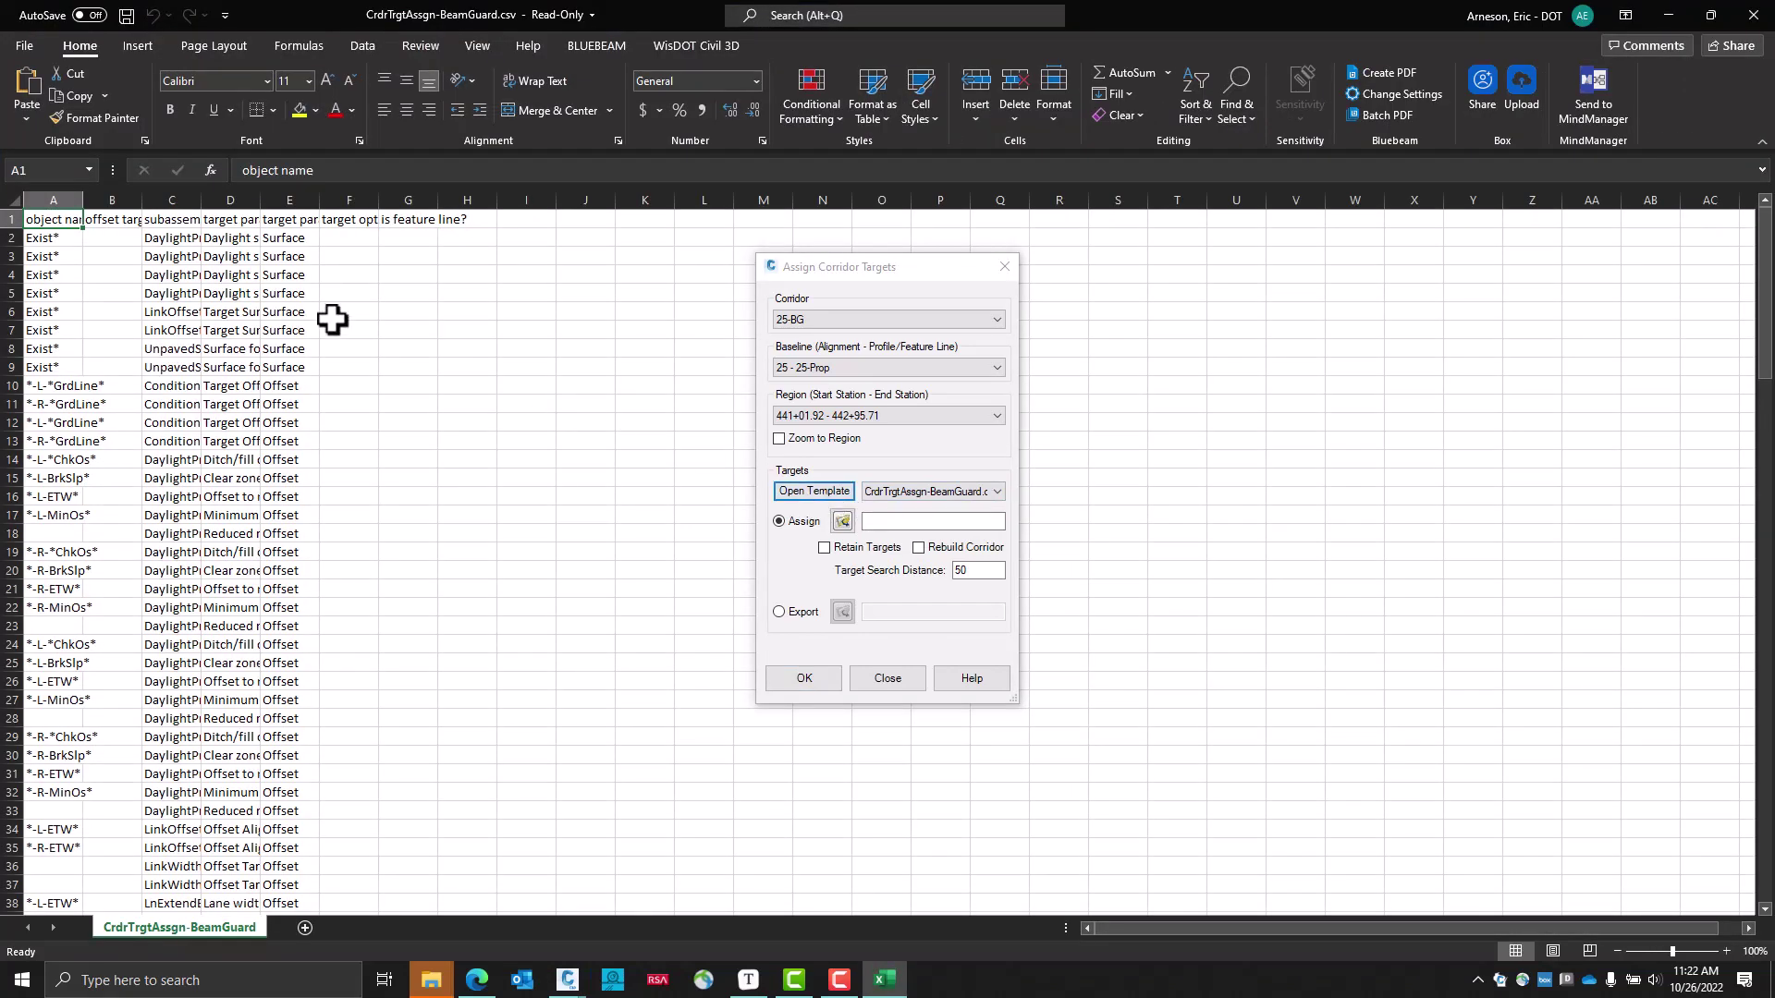
drag(64, 199, 317, 194)
double_click(319, 198)
drag(812, 264, 1169, 380)
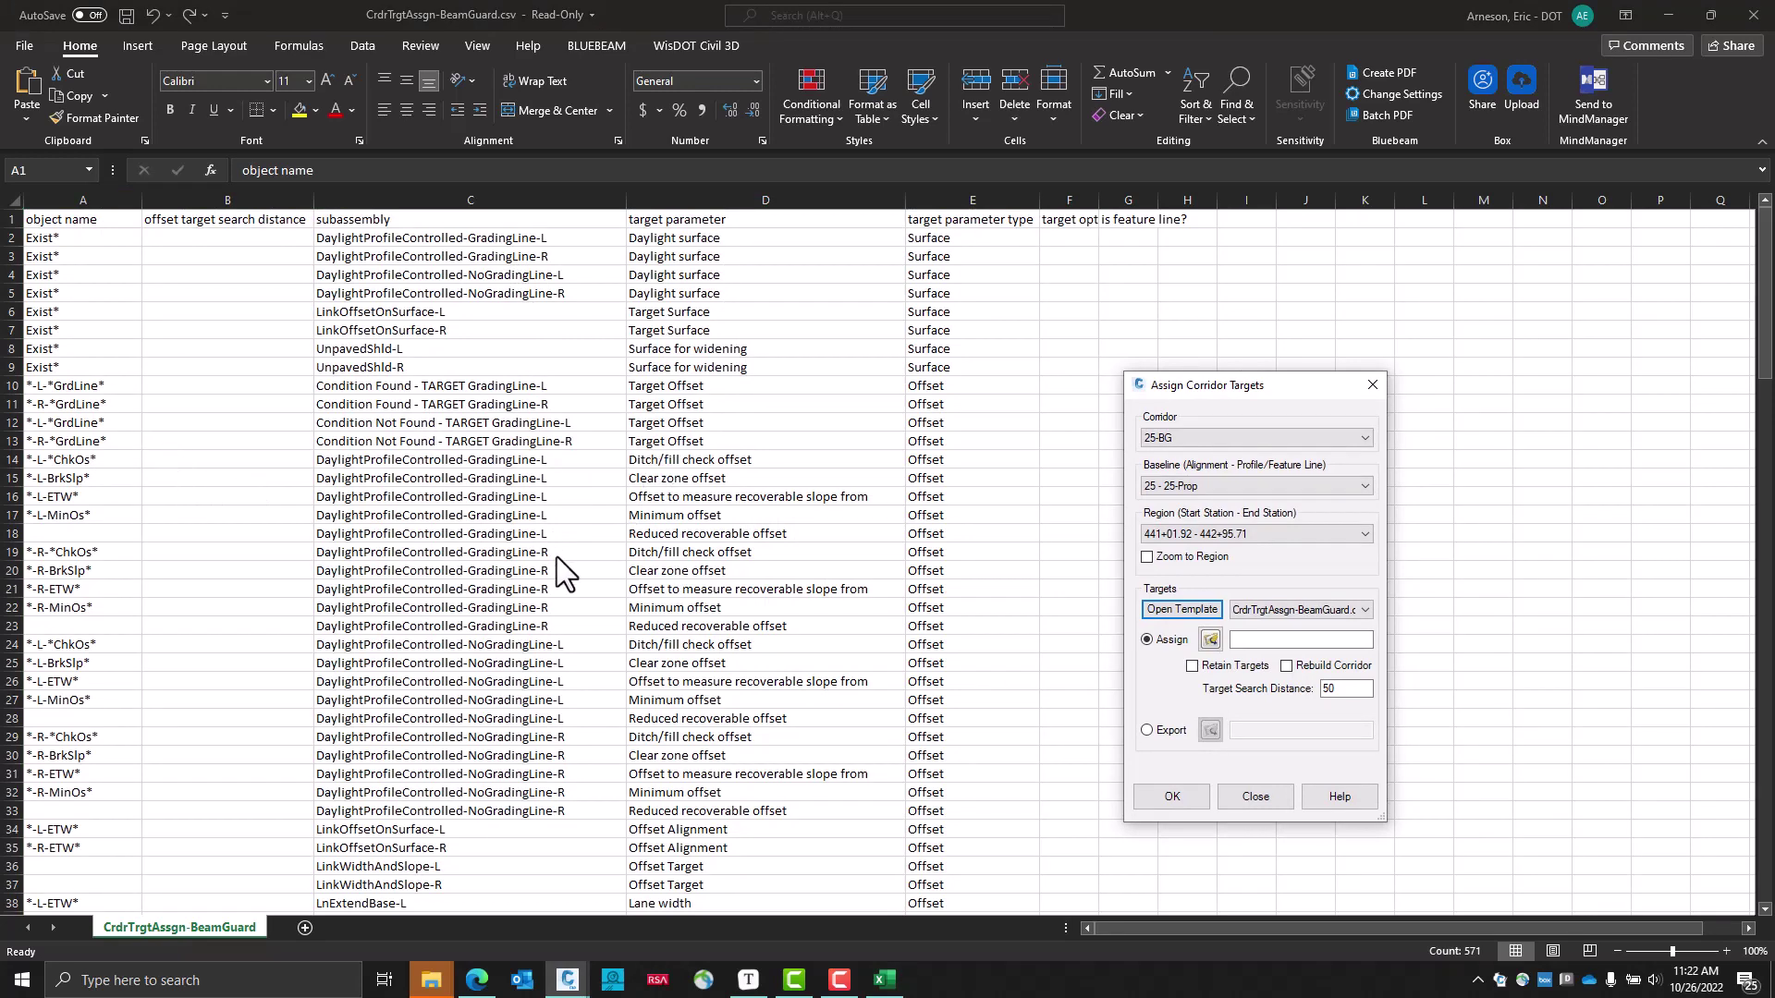
Examine the template's object name patterns, subassemblies and target parameters, and close the spreadsheet to return to the corridor target dialog
scroll(533, 570, down, 1)
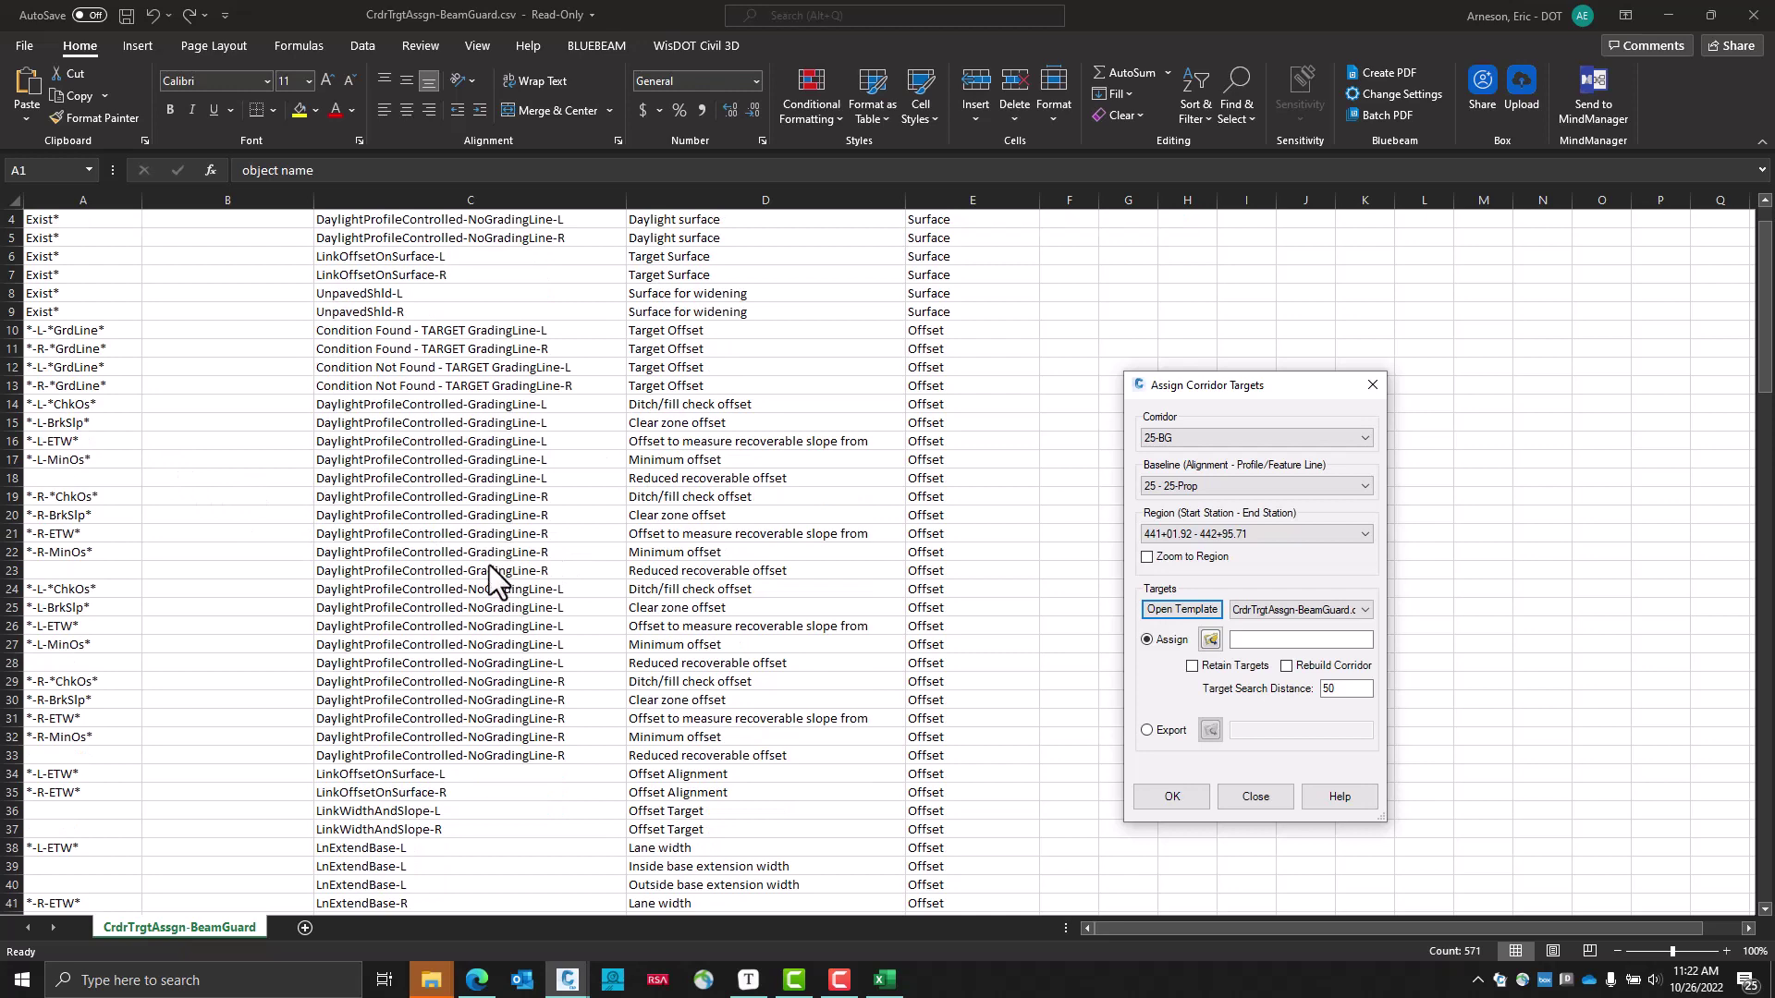
scroll(490, 564, down, 6)
scroll(527, 589, down, 1)
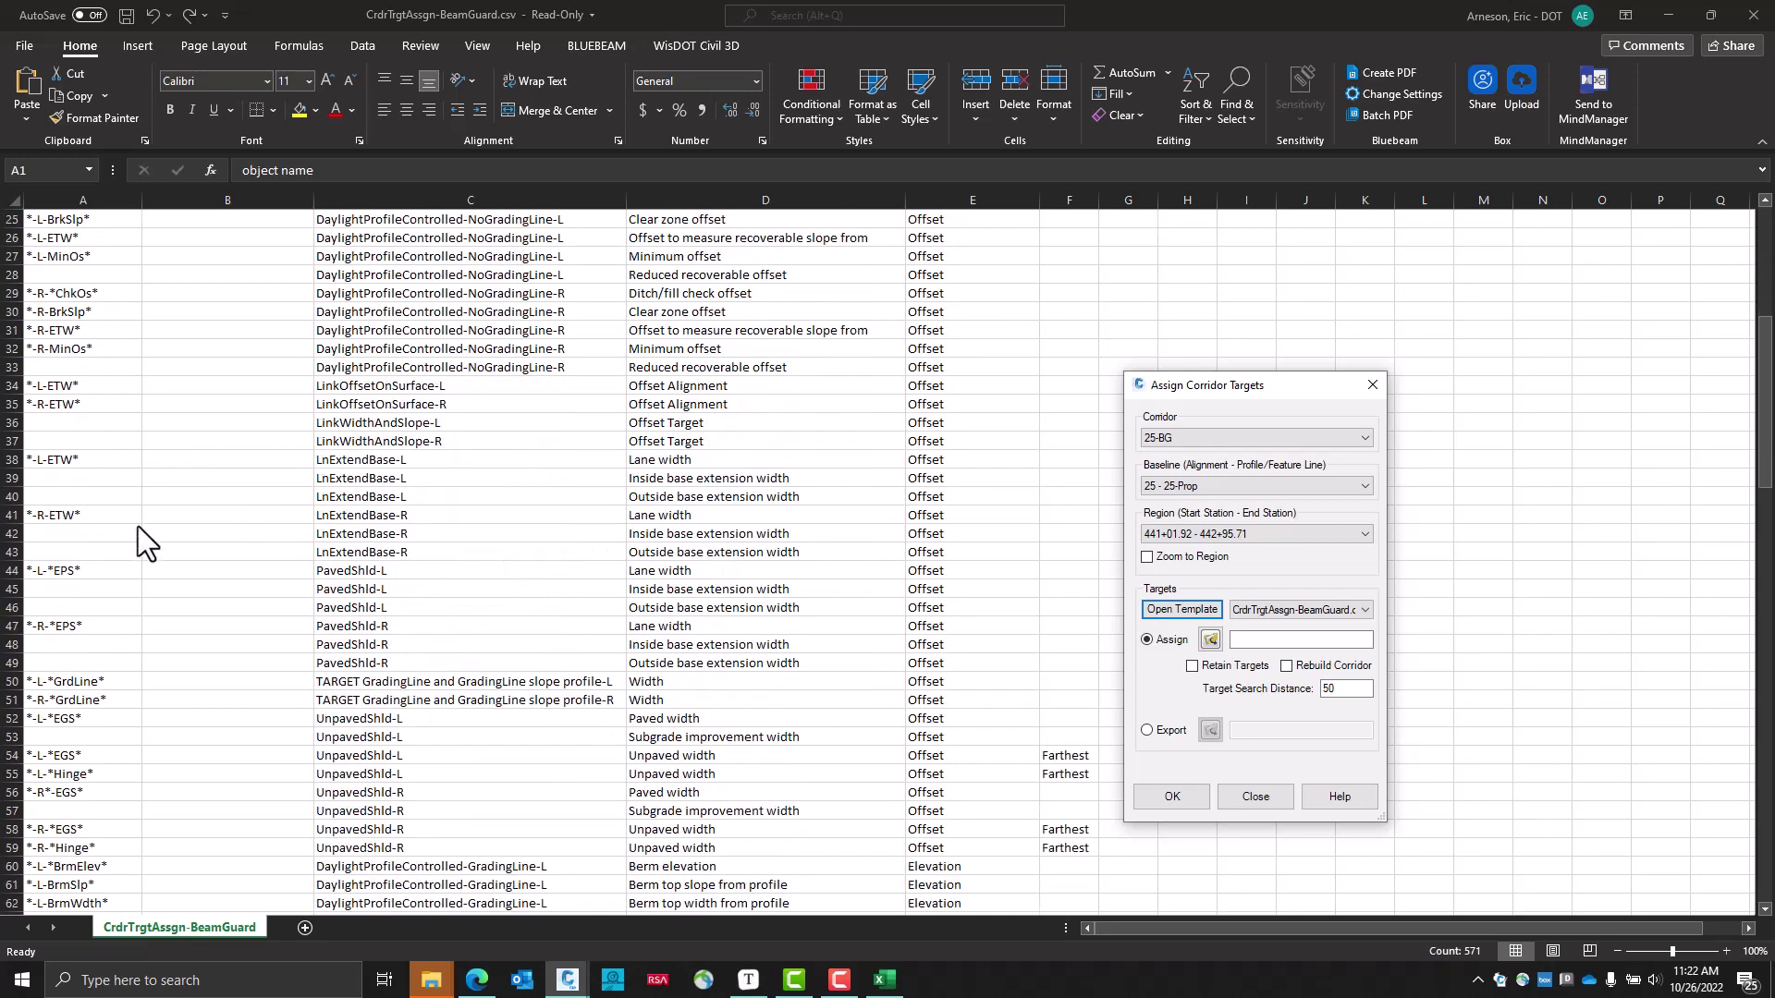
scroll(106, 554, up, 1)
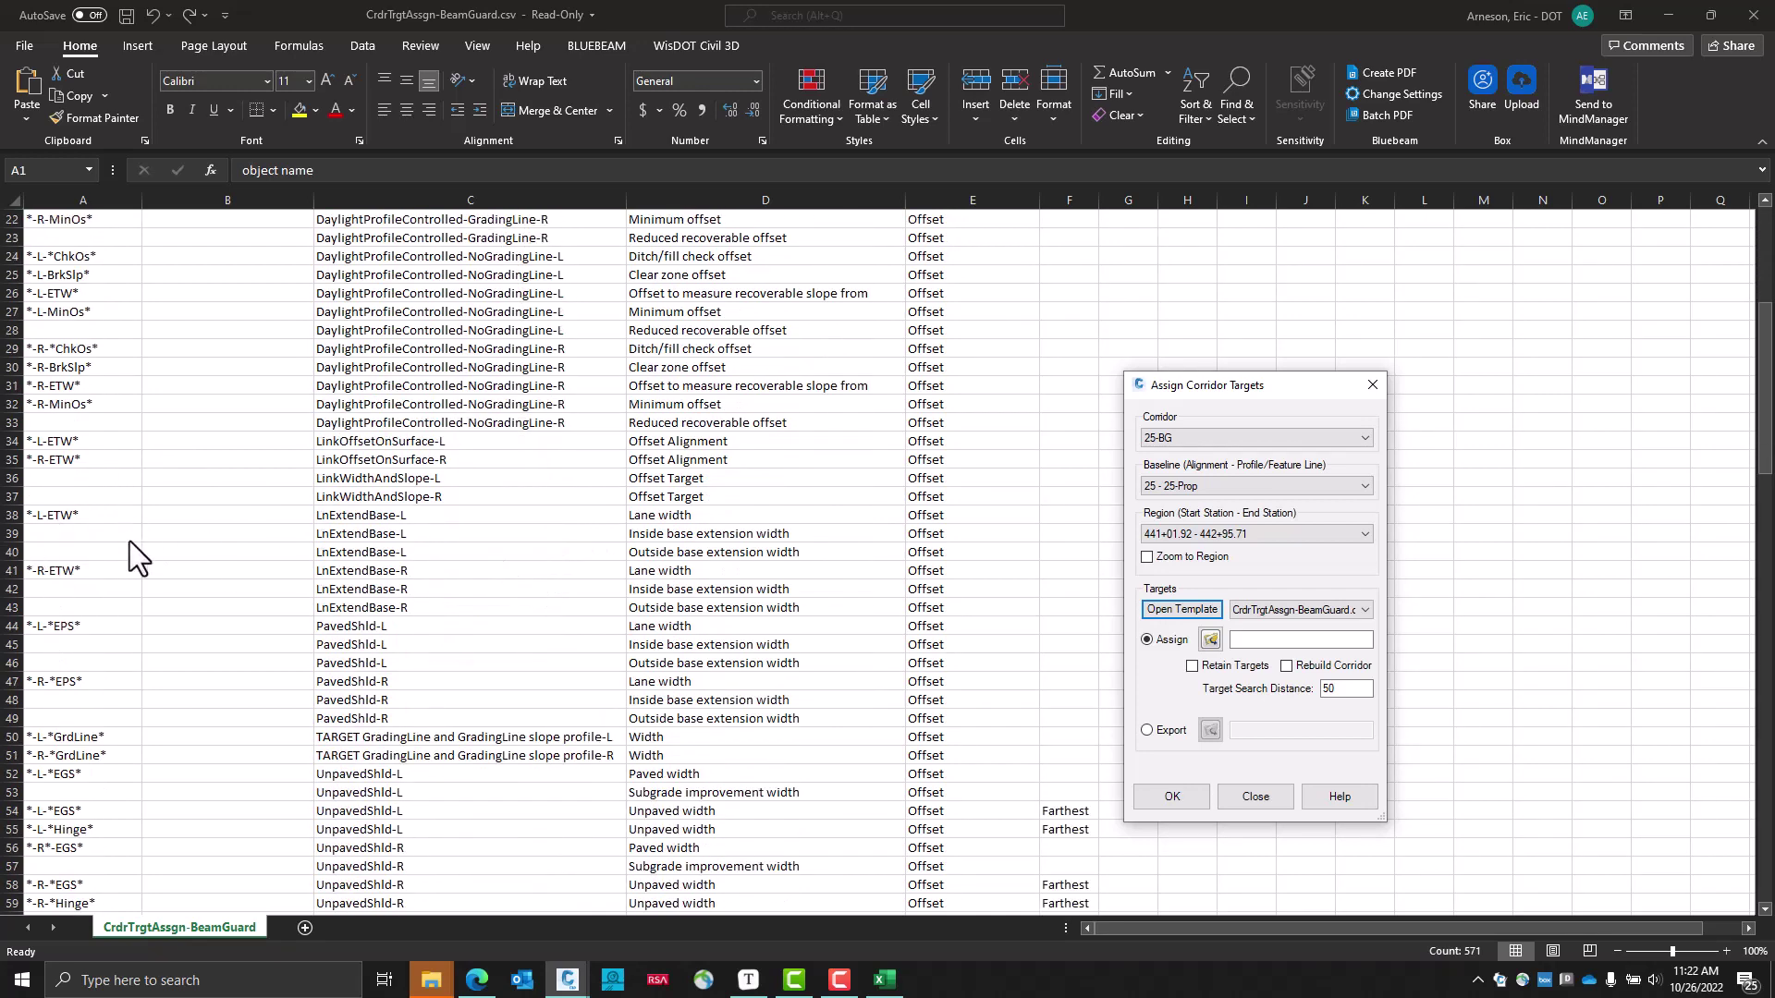
scroll(129, 554, down, 3)
scroll(385, 634, down, 17)
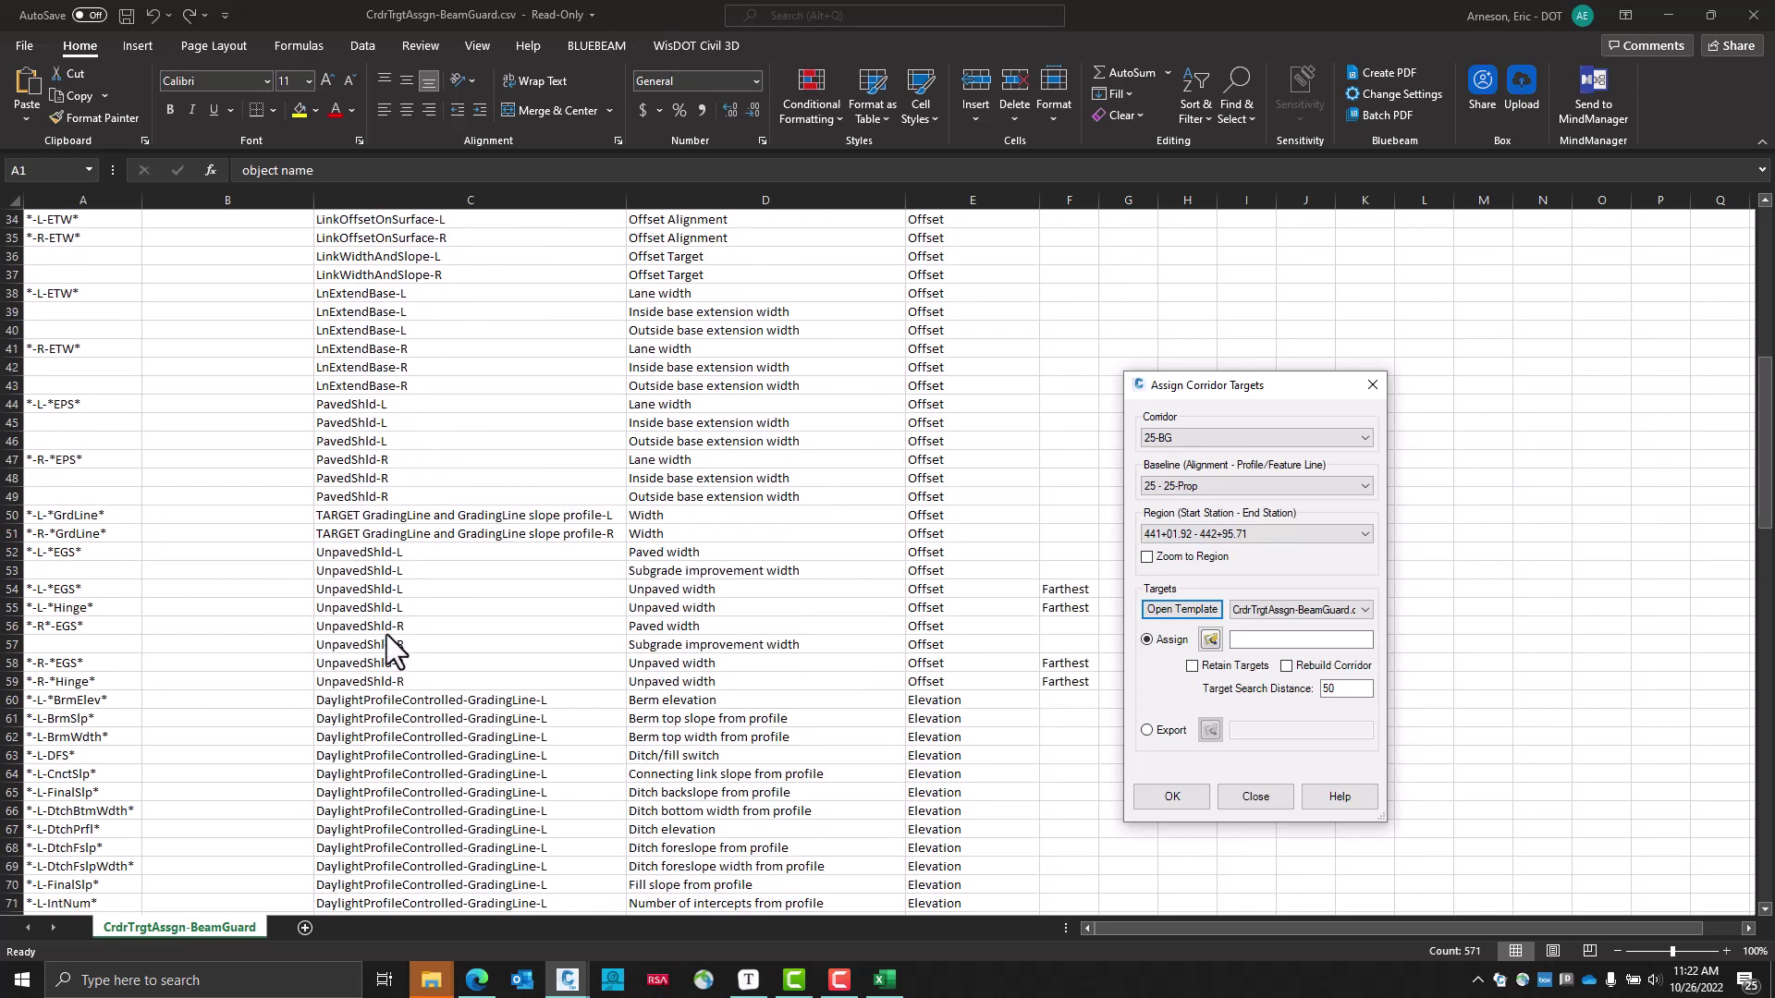
scroll(398, 635, up, 20)
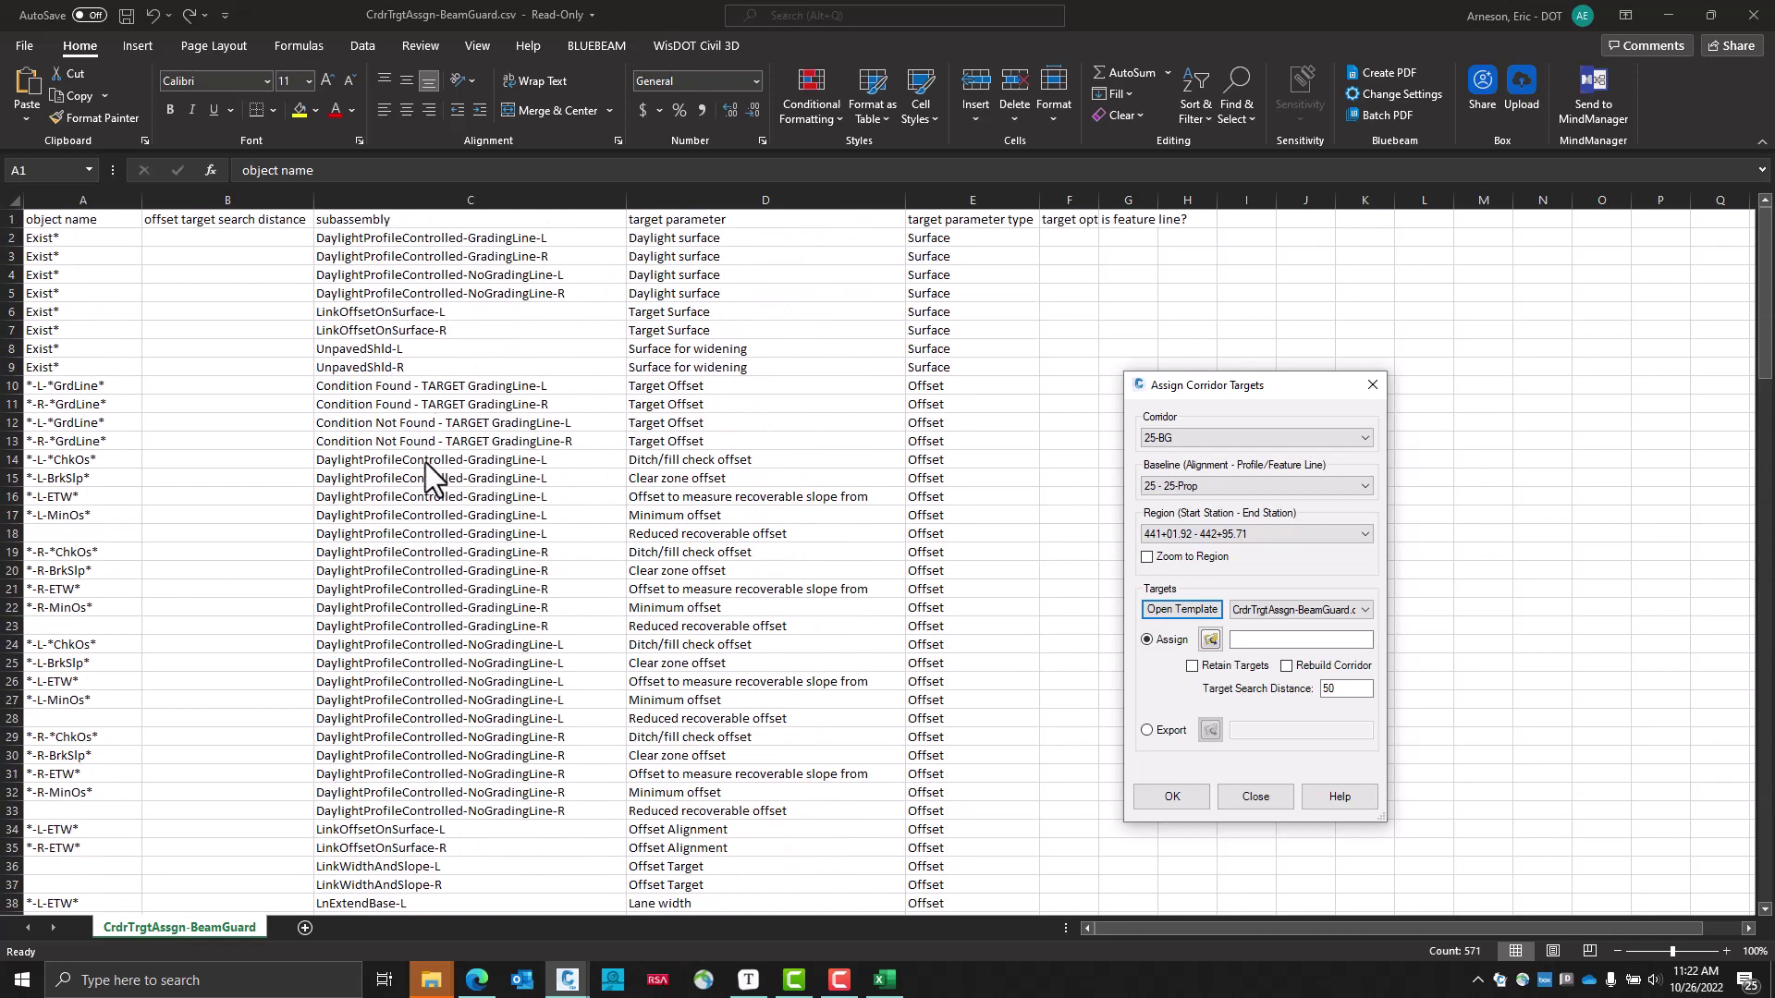
scroll(360, 473, down, 5)
scroll(163, 458, up, 5)
scroll(108, 451, down, 17)
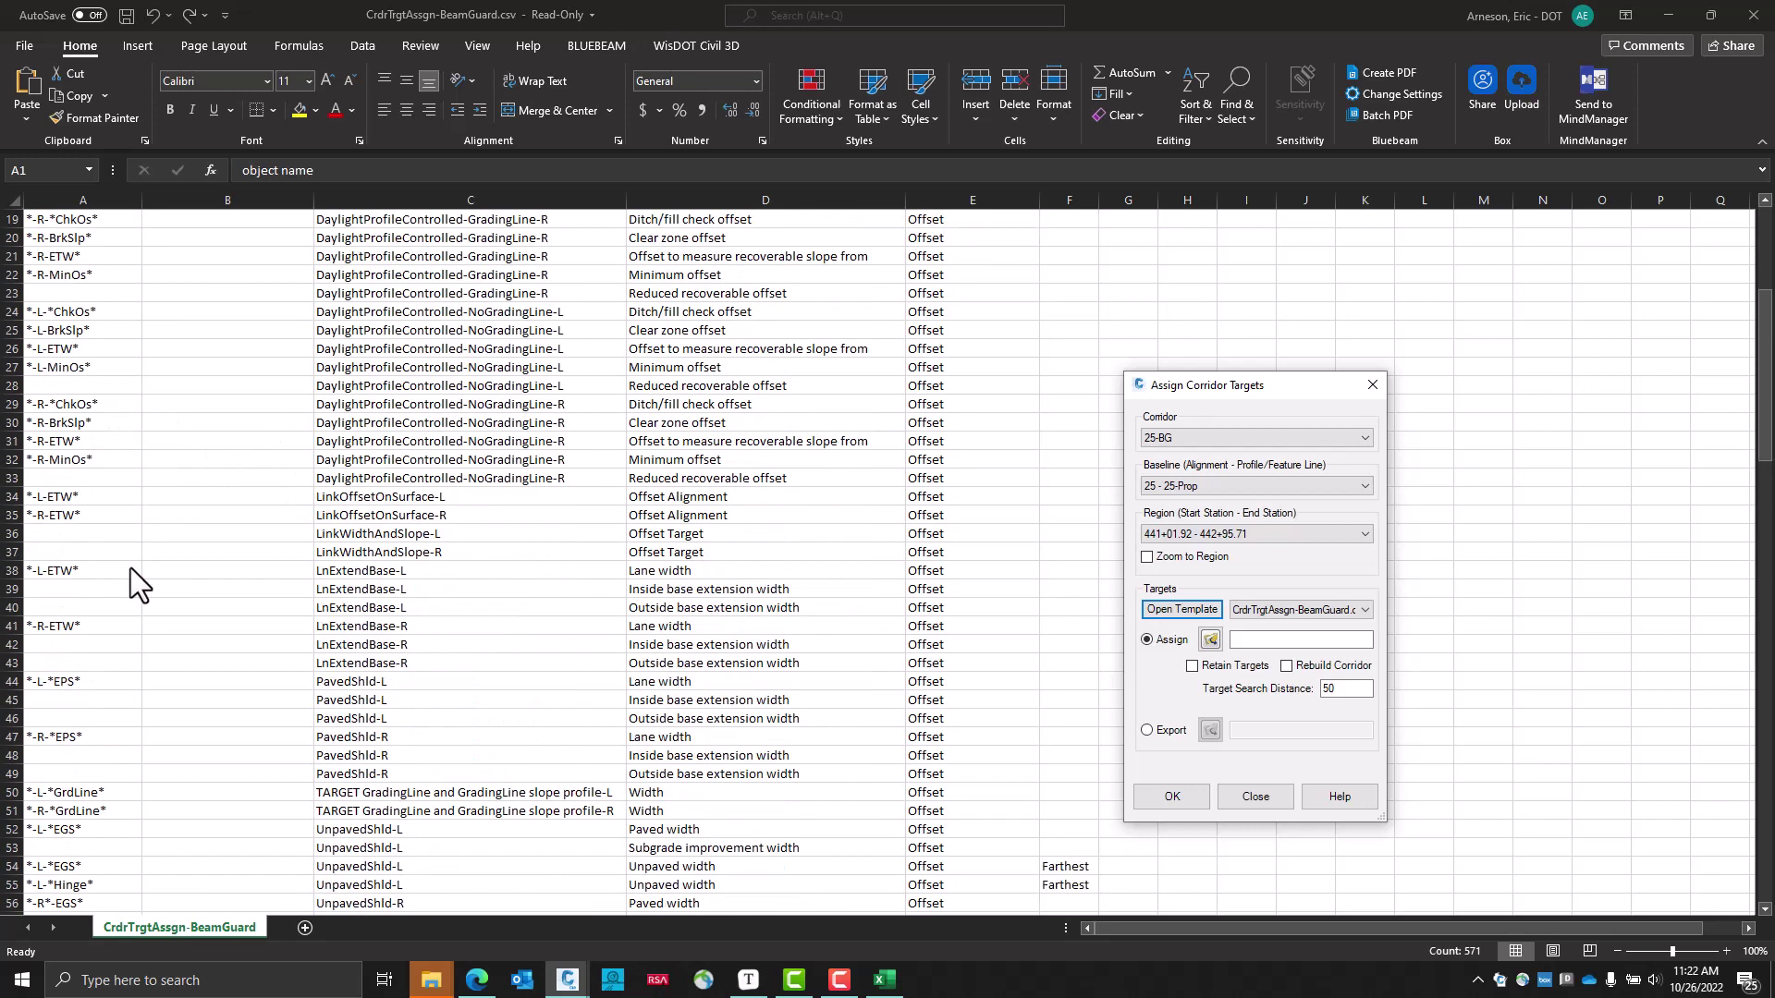
click(1753, 15)
click(889, 510)
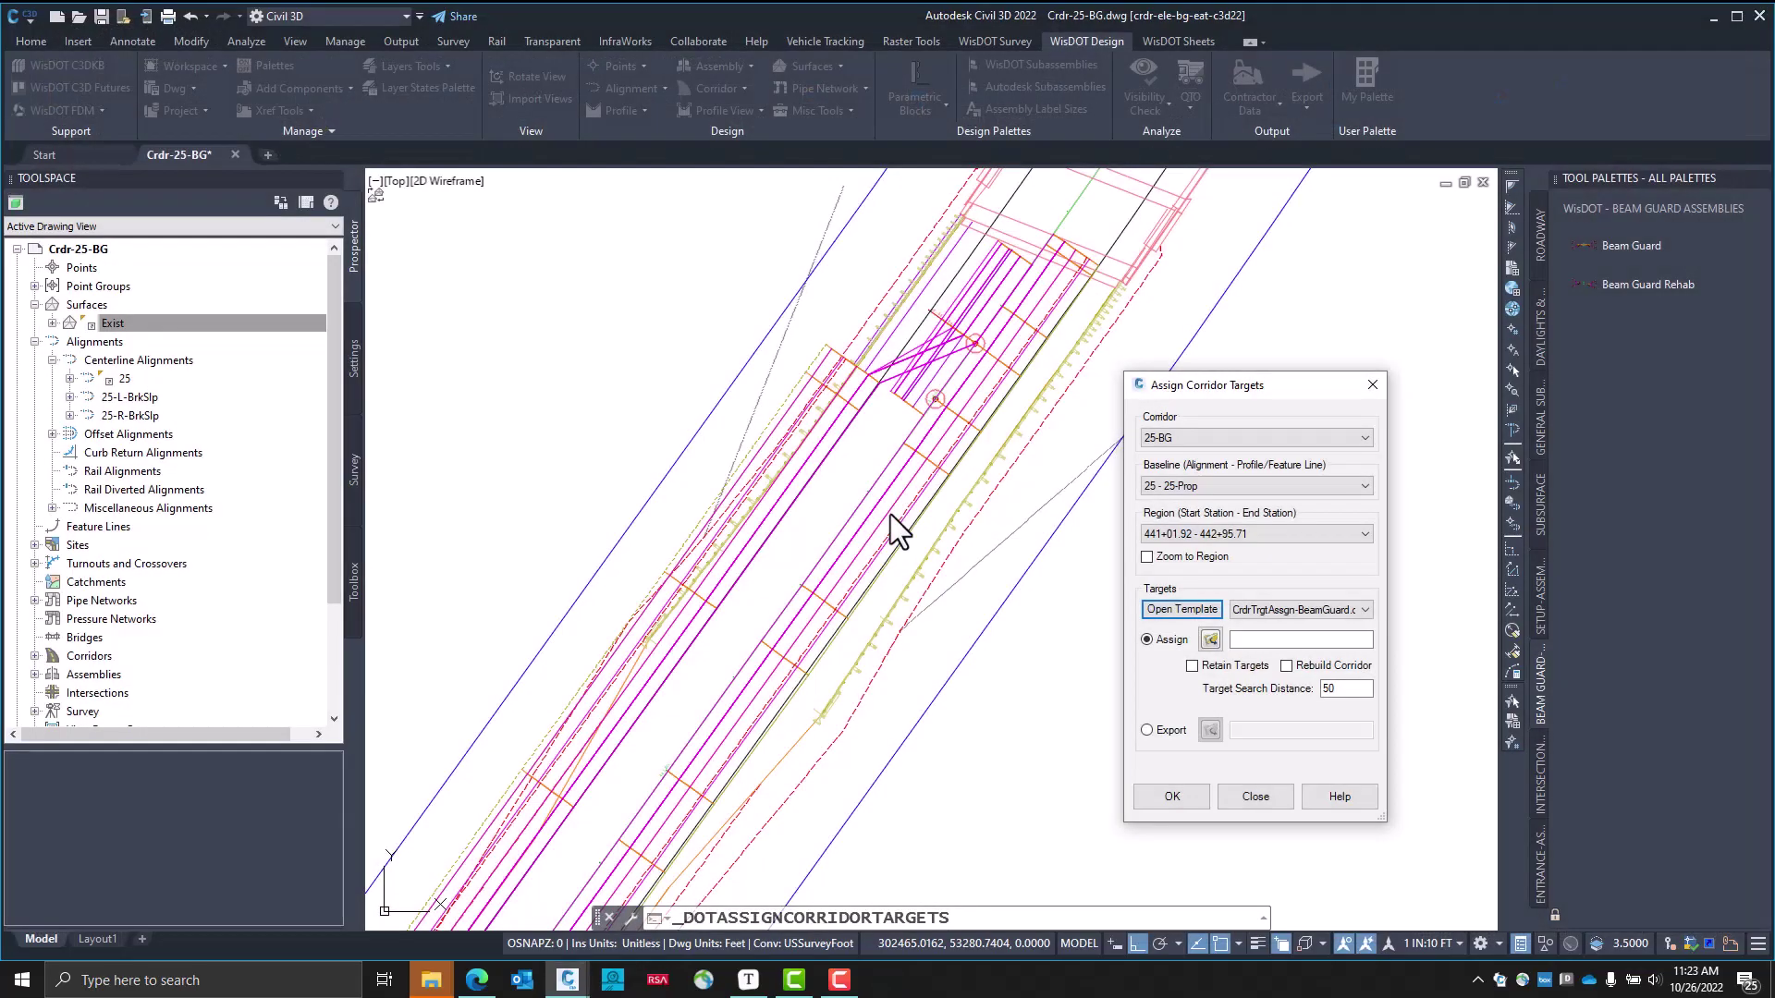
Browse for a corridor targets data file to assign, go to the standard Assemblies folder and copy CrdrTrgtAssgn-BeamGuard.csv
click(1210, 640)
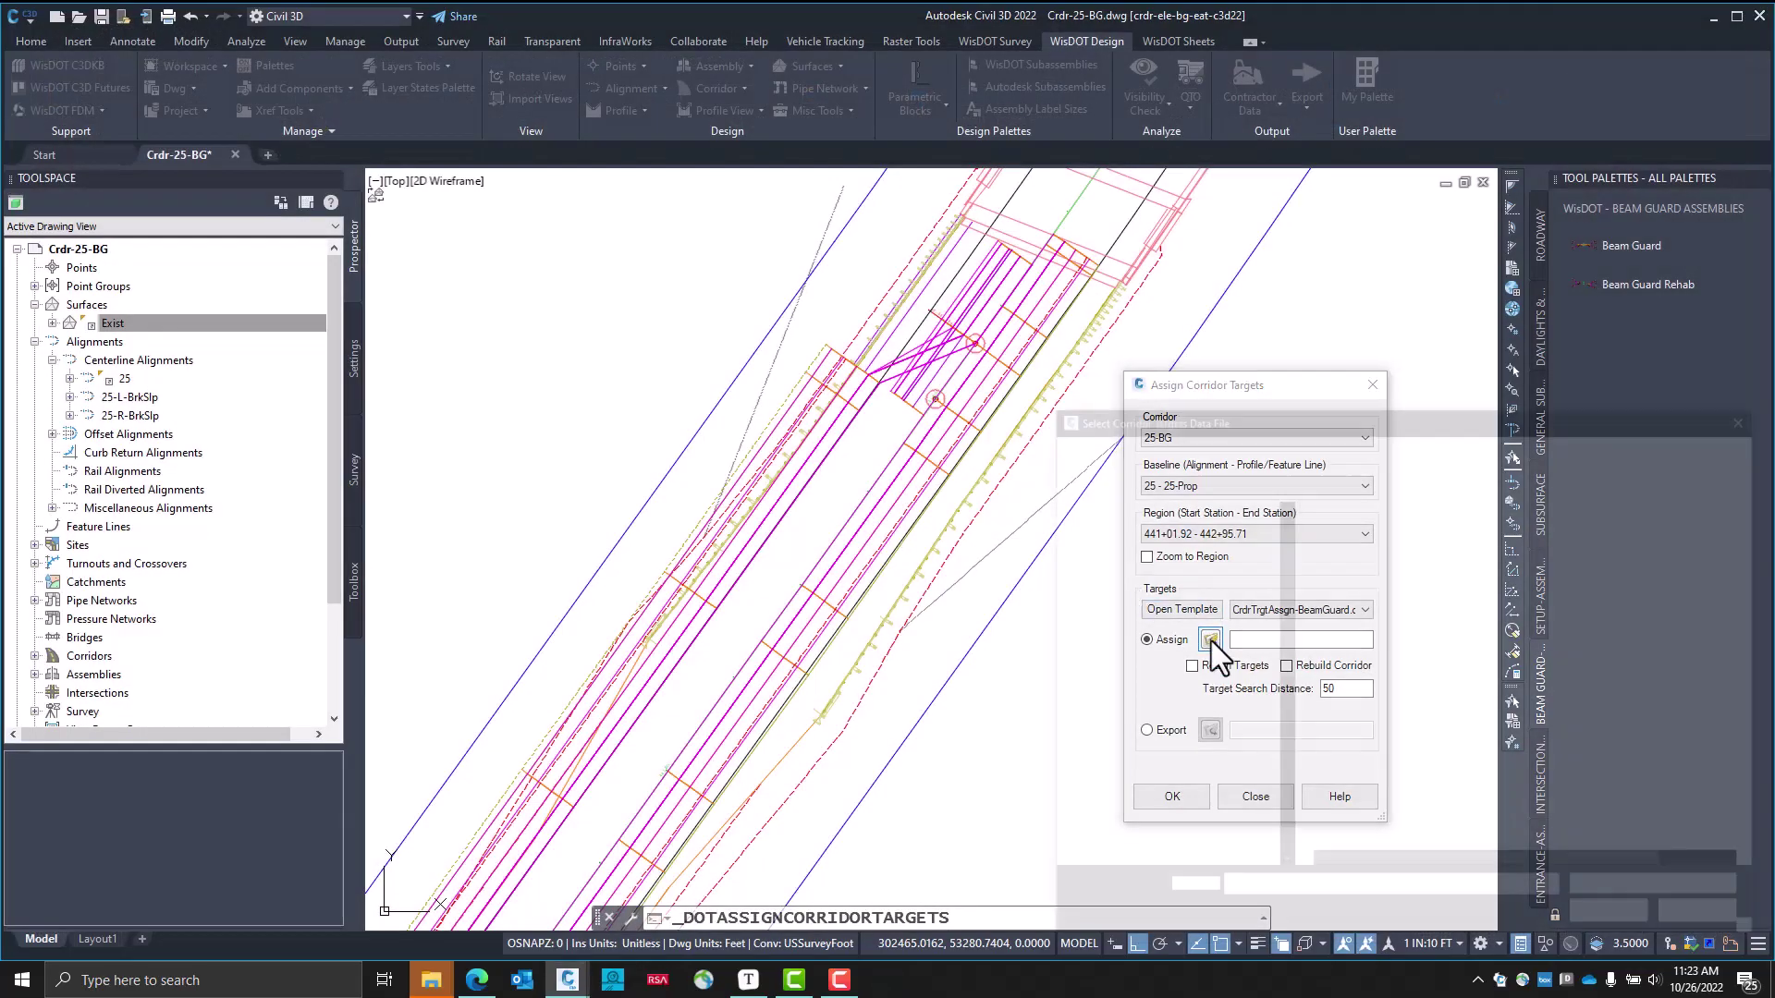
drag(1307, 407, 1105, 364)
scroll(1072, 527, up, 4)
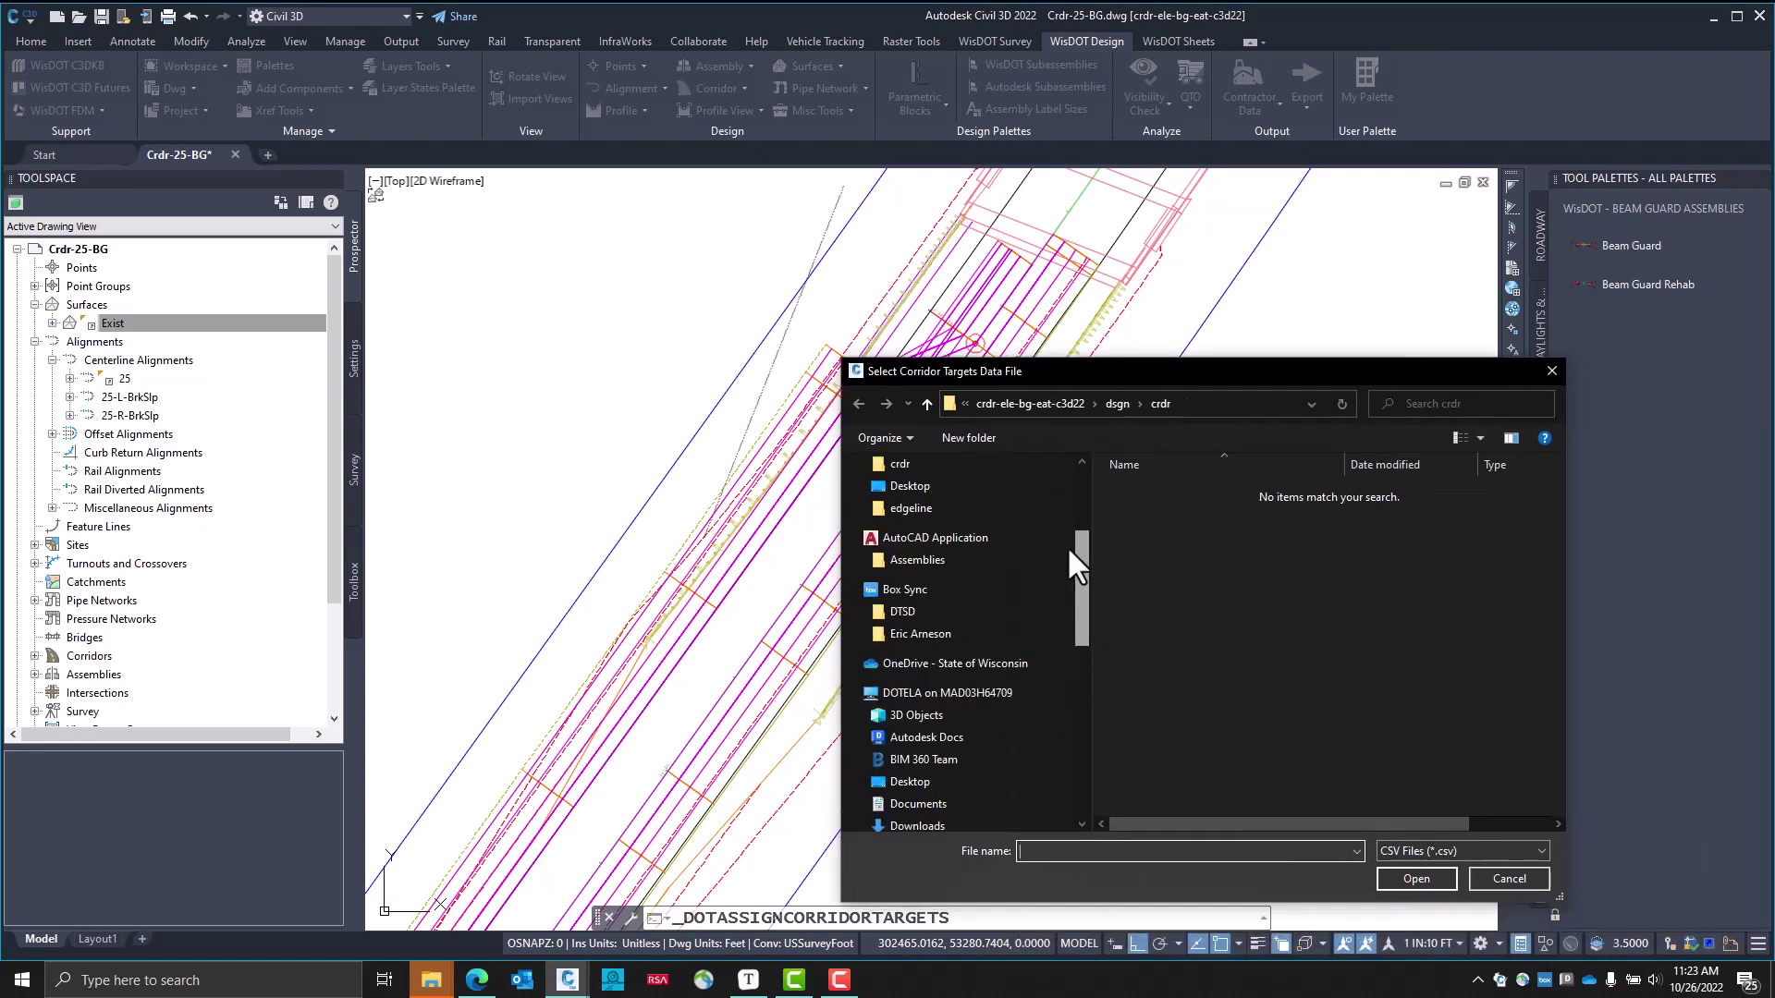
scroll(1073, 490, up, 2)
scroll(1044, 530, down, 5)
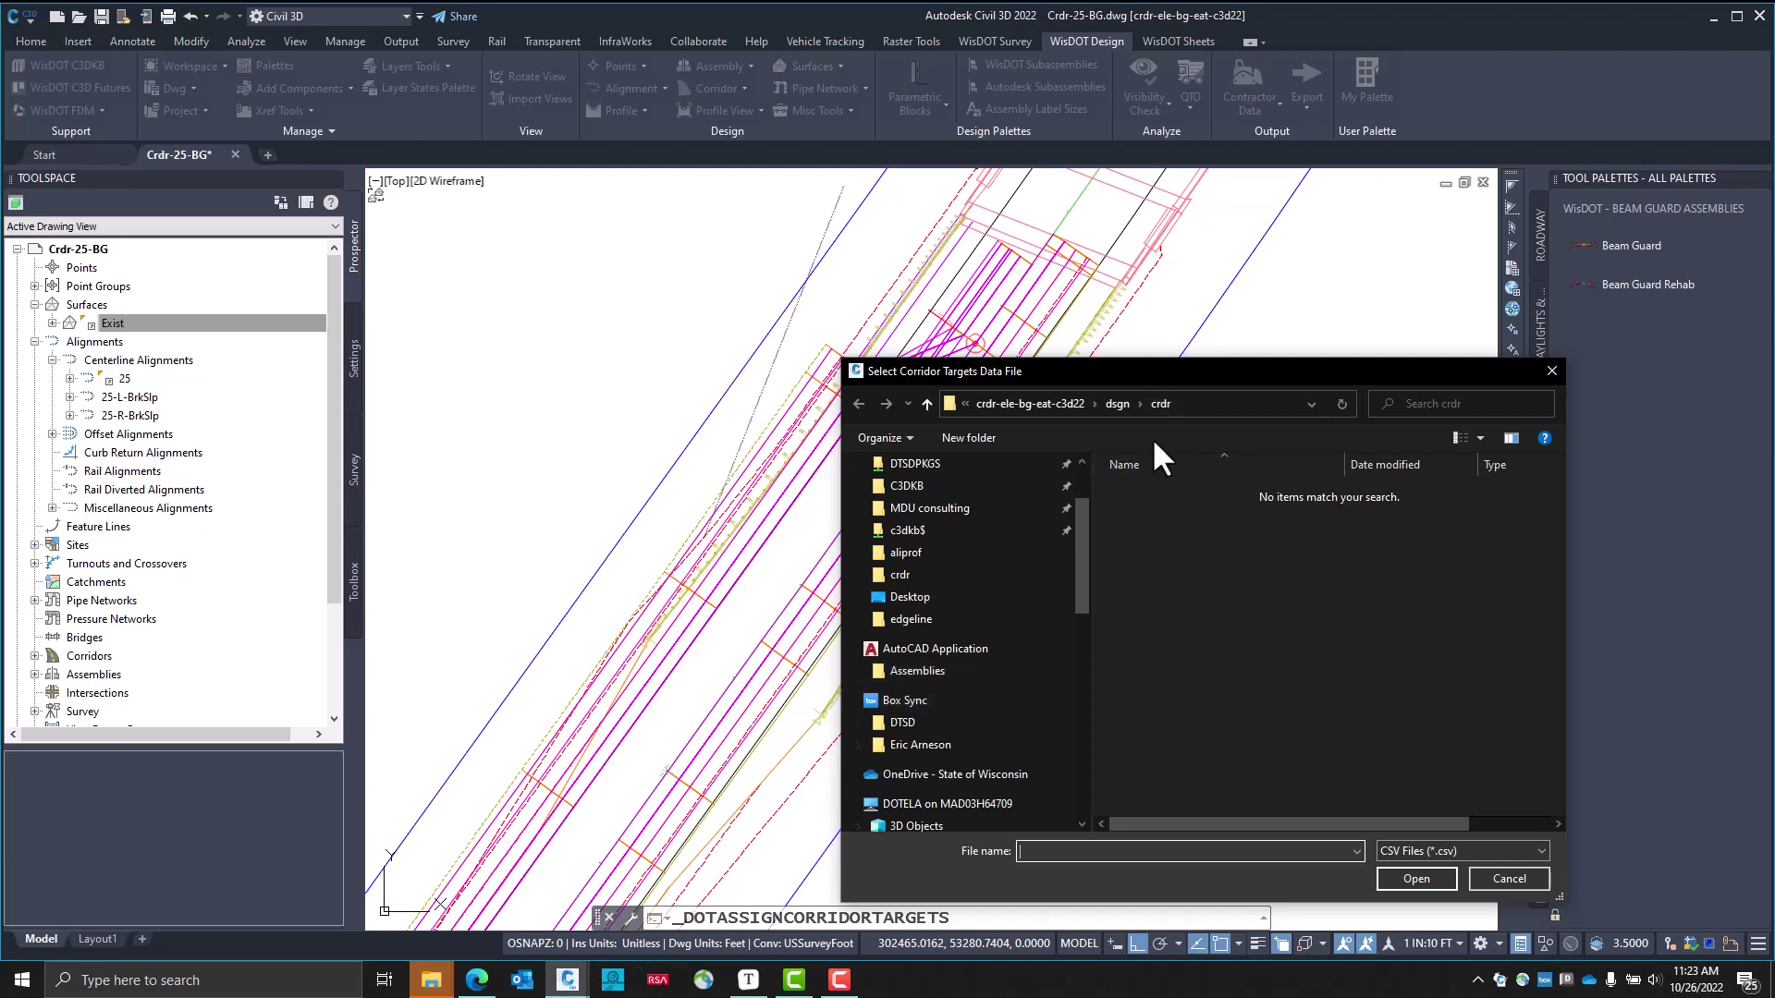
click(892, 671)
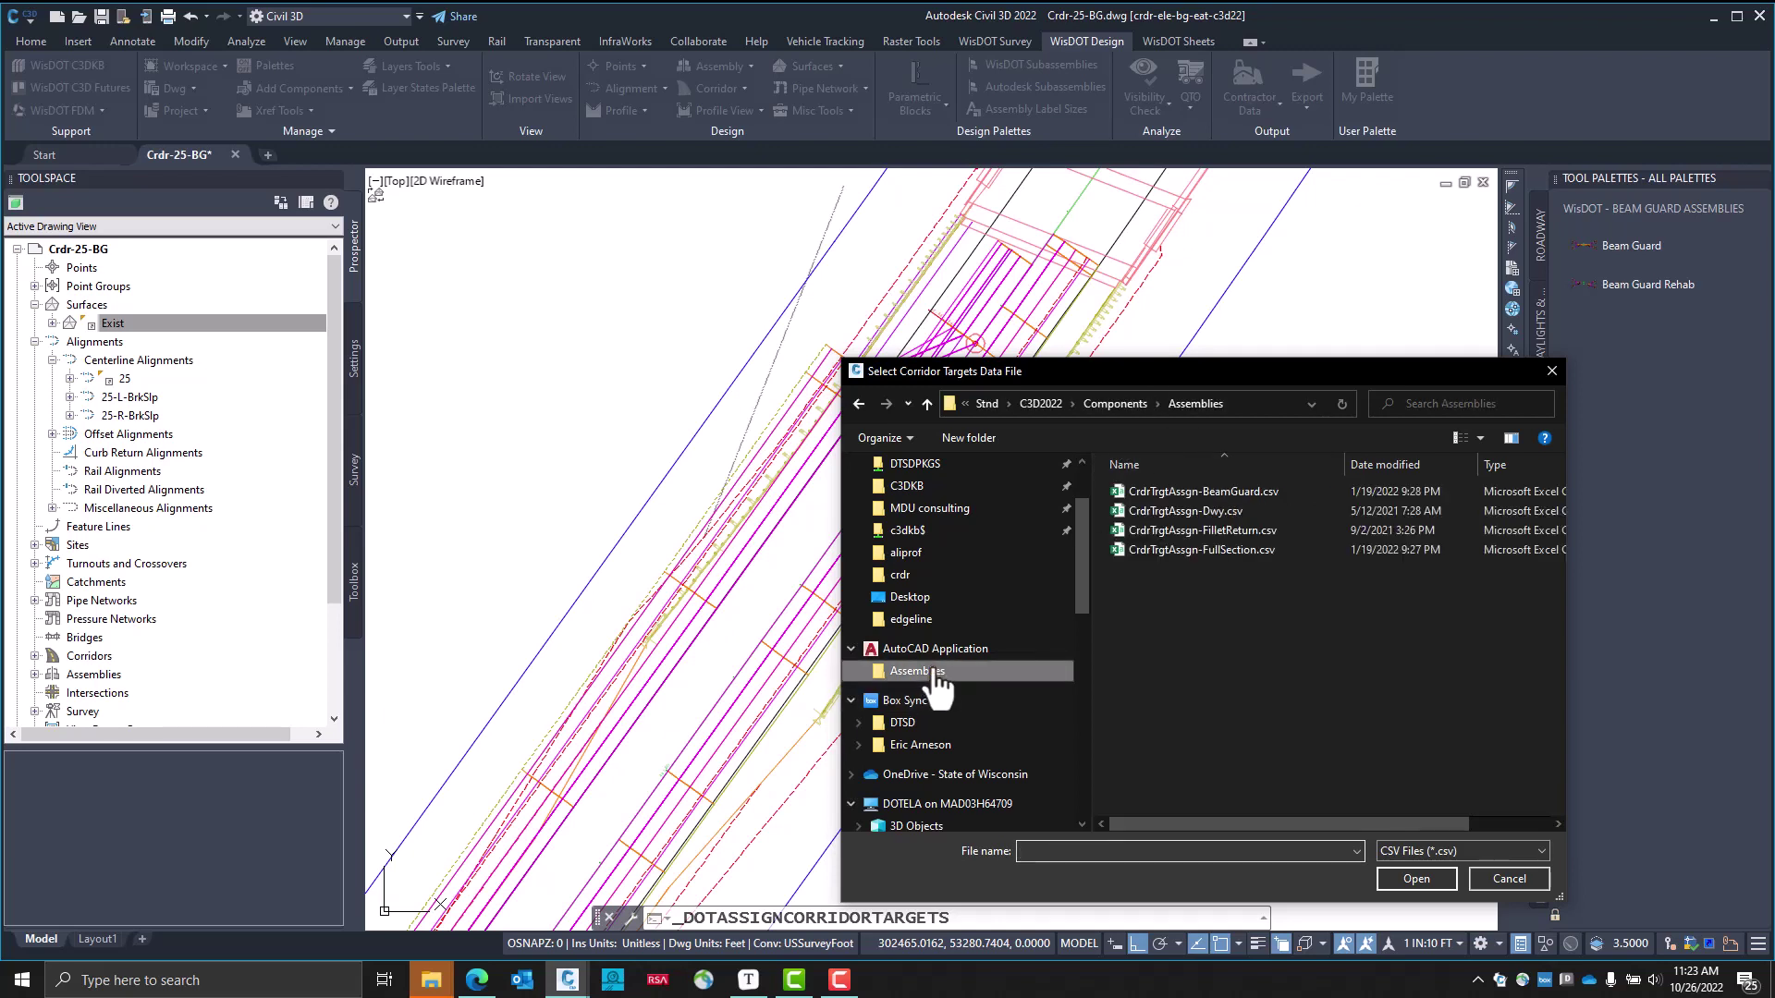
right_click(1228, 492)
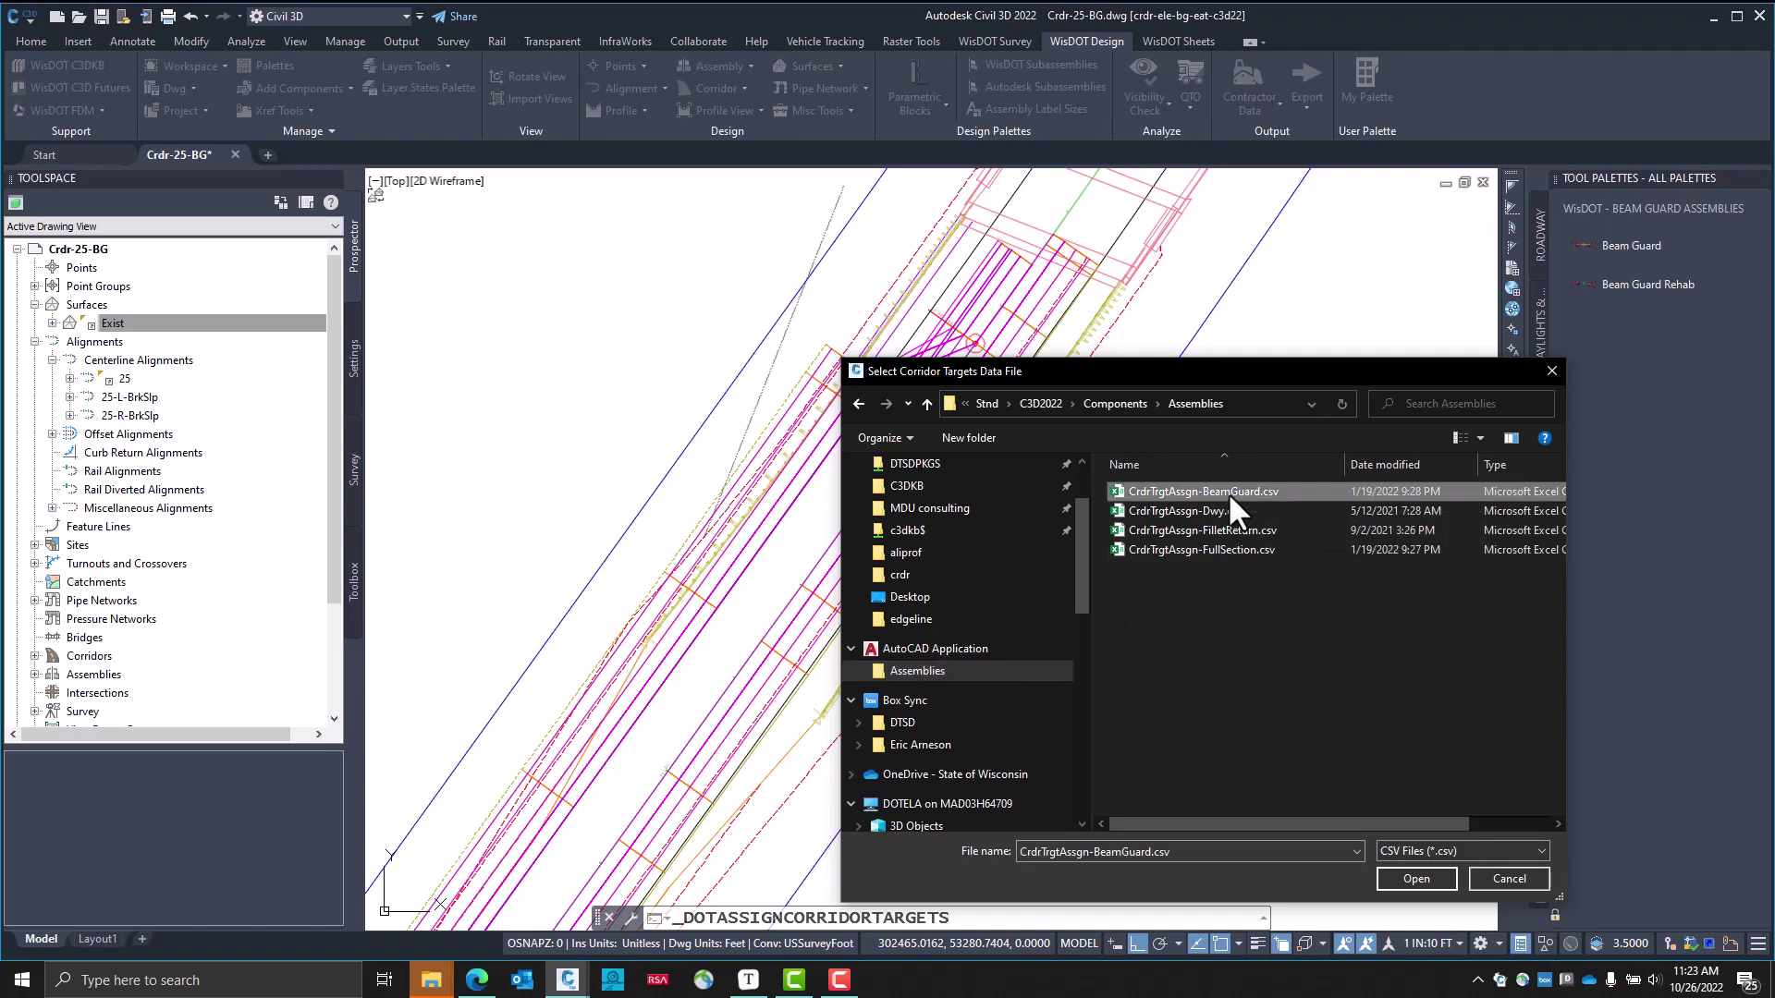
click(1277, 790)
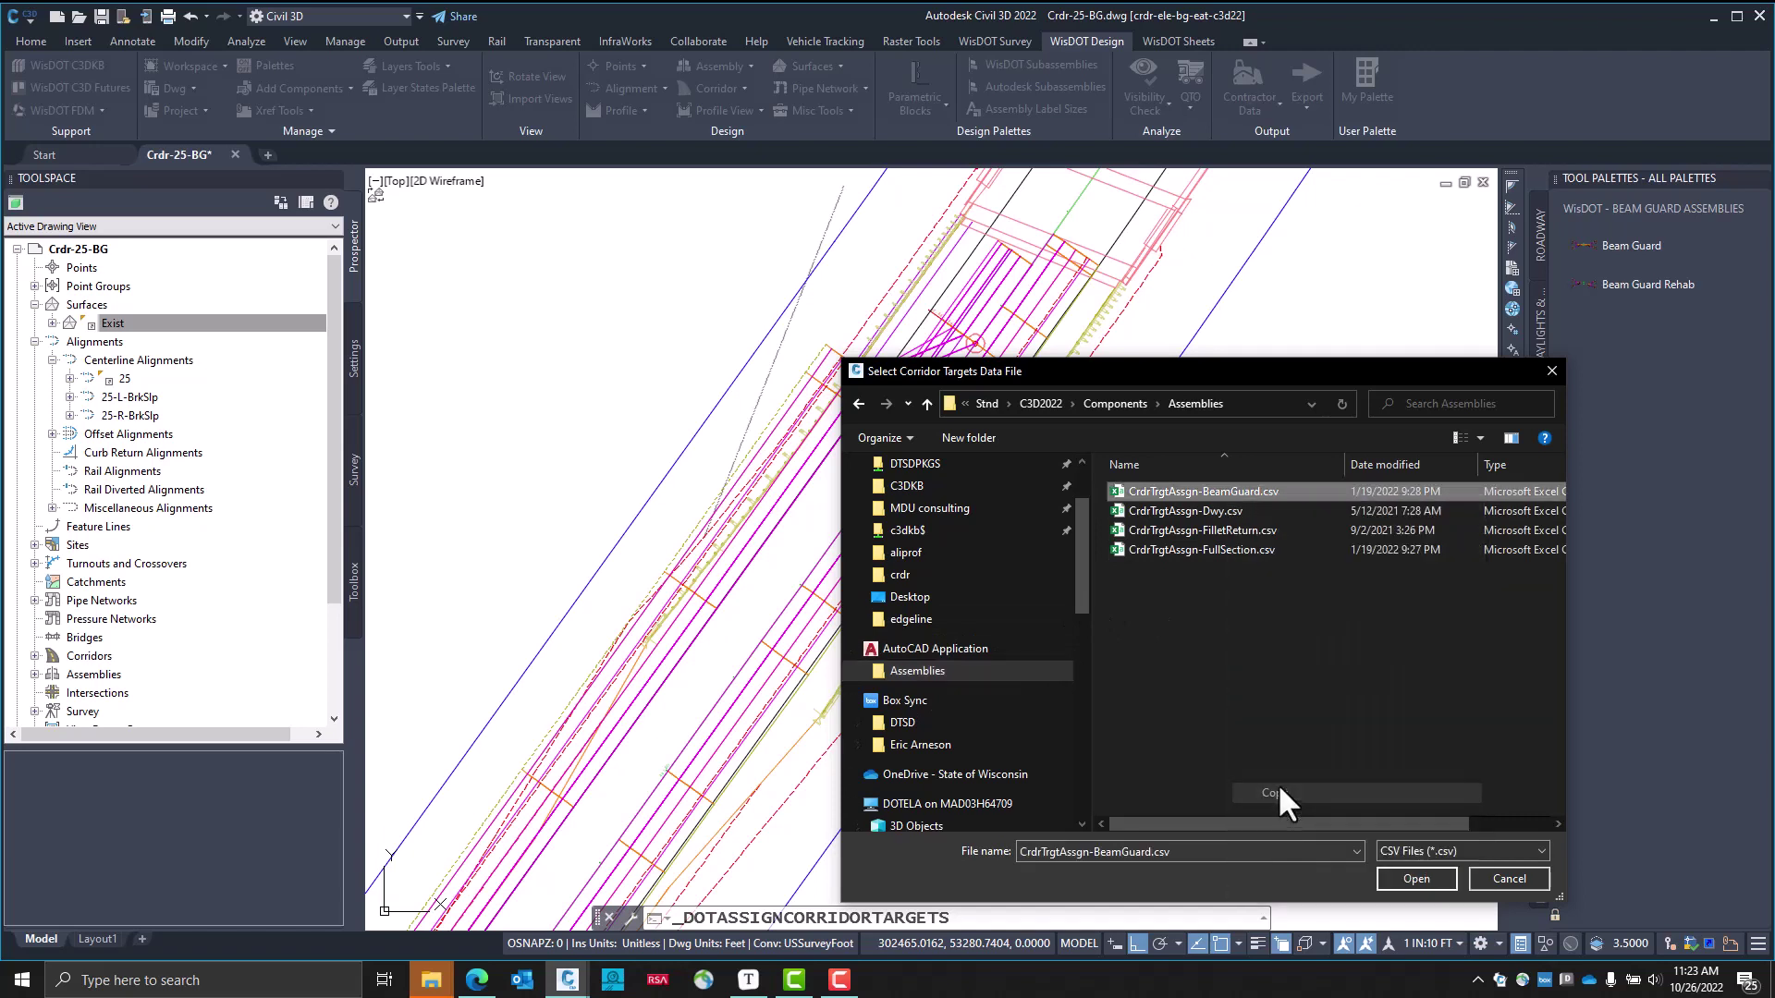
Paste CrdrTrgtAssgn-BeamGuard.csv into the project's crdr folder, select it as the data file and assign targets to region 441+01.92 - 442+95.71
click(854, 404)
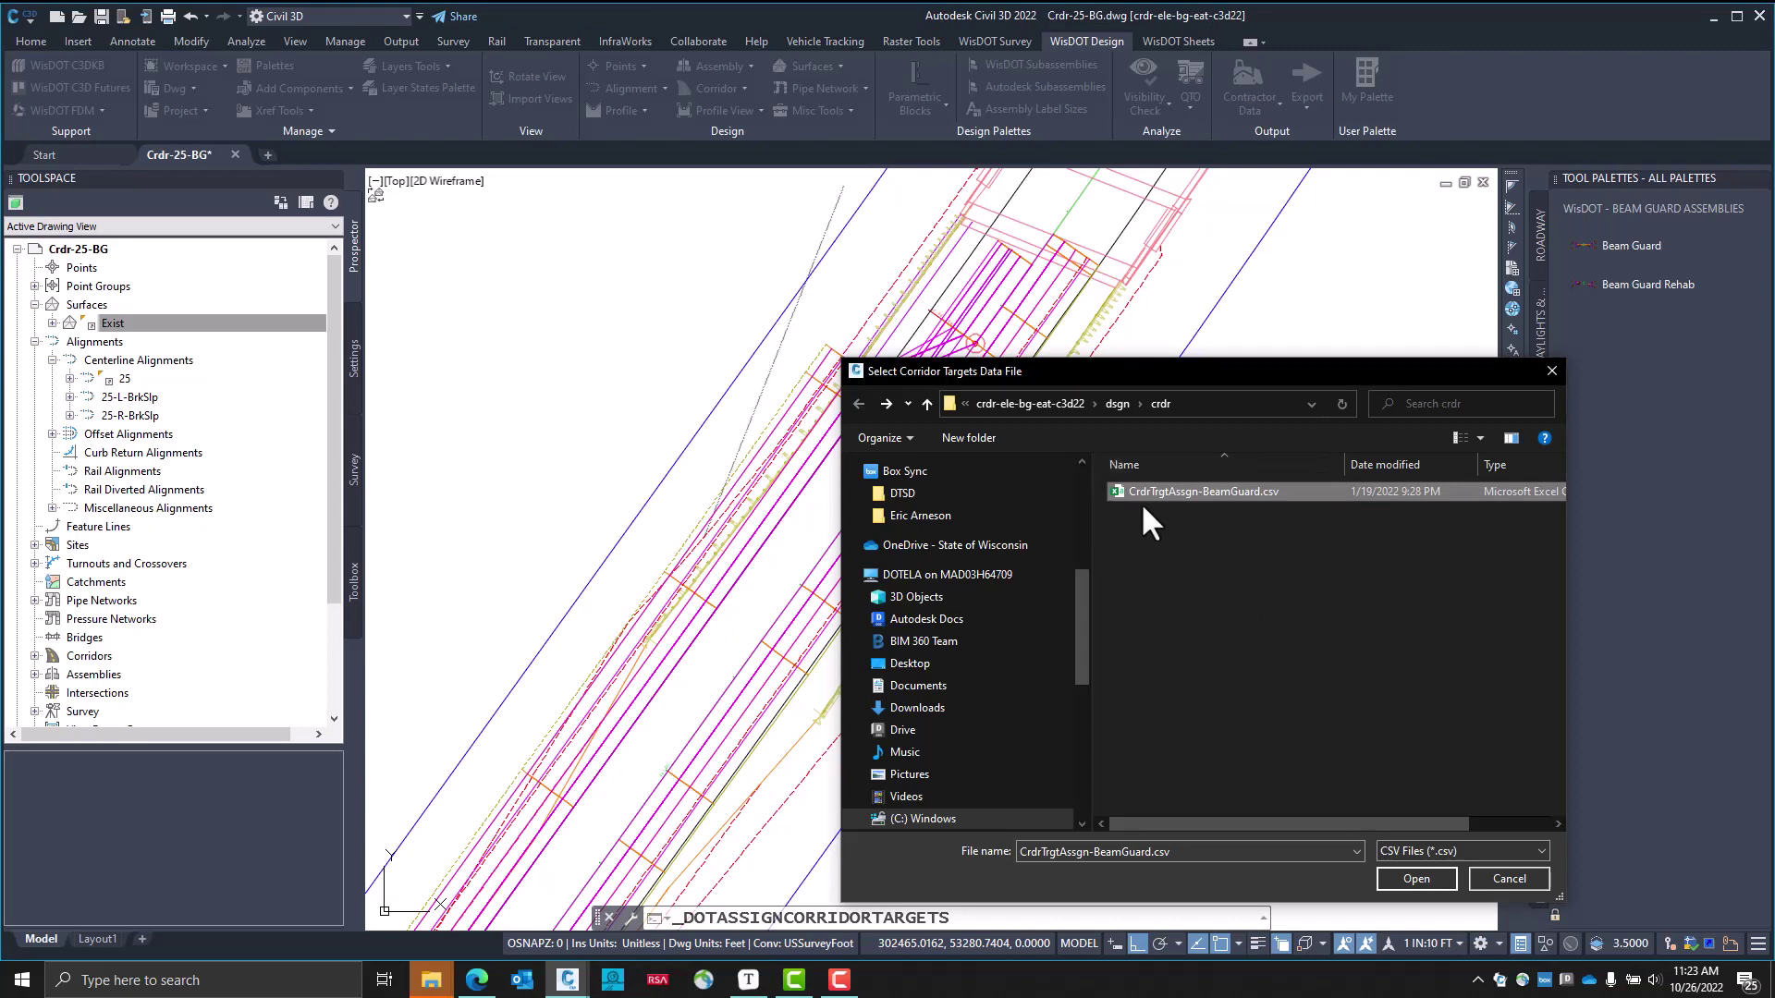
click(1399, 879)
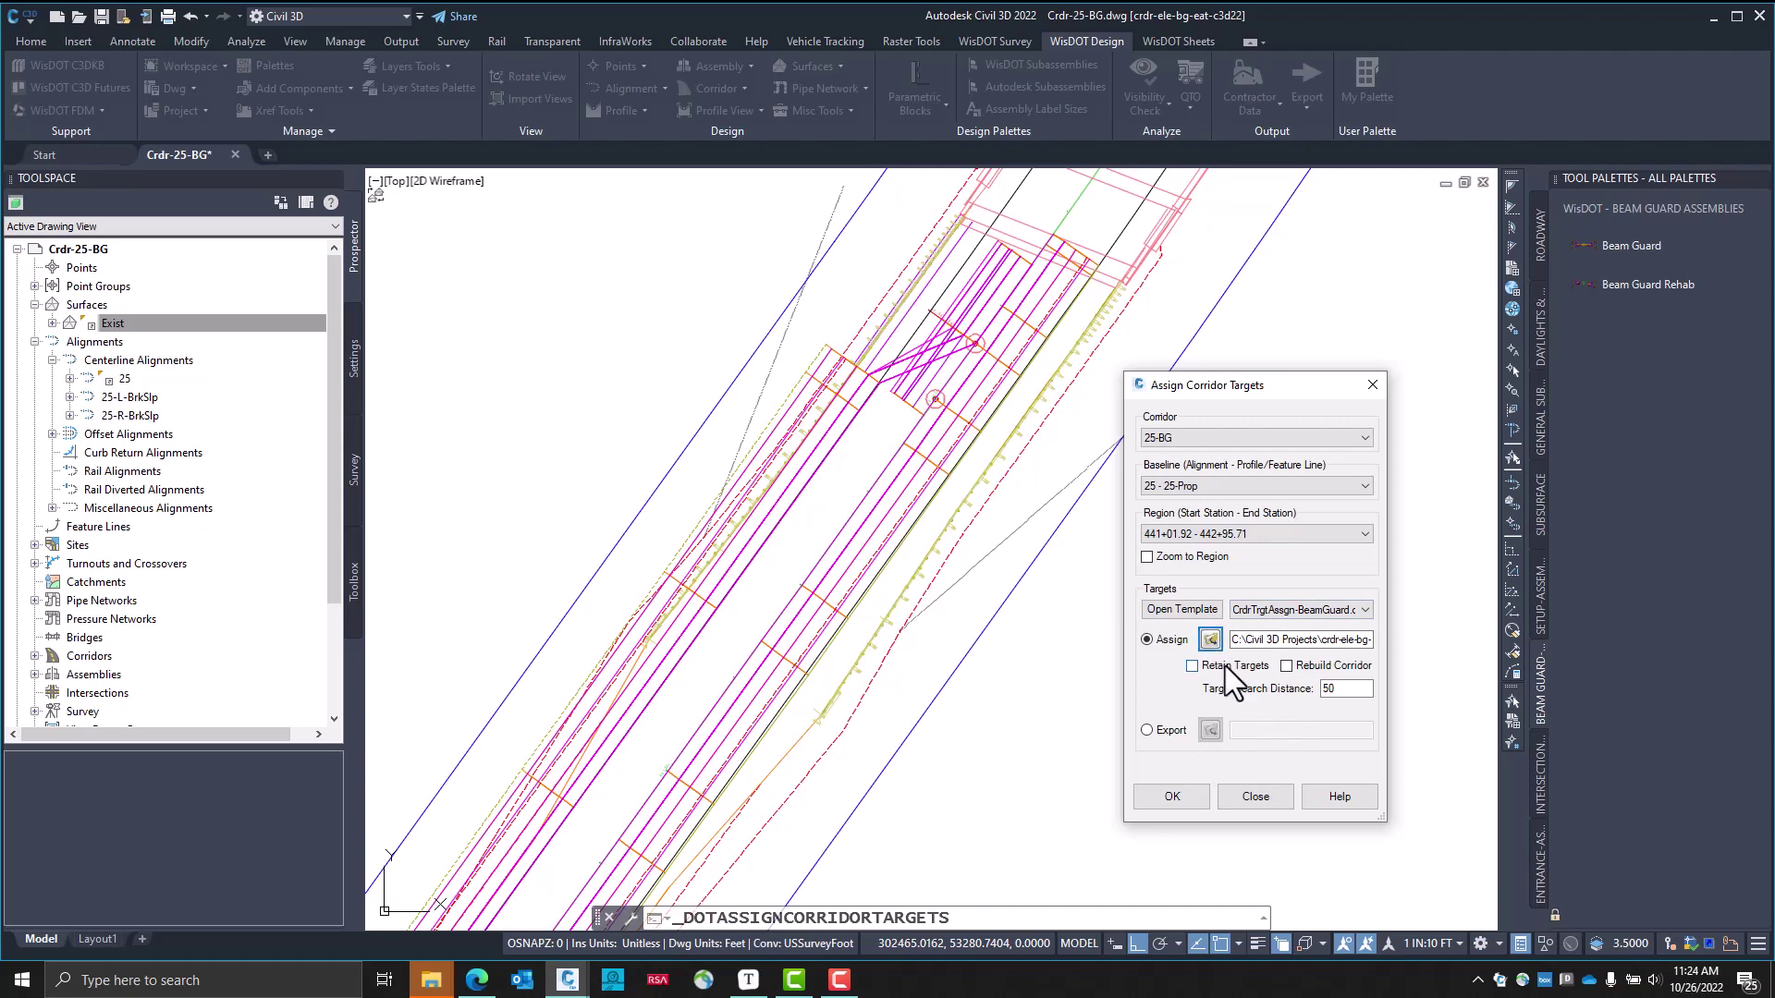
click(1195, 796)
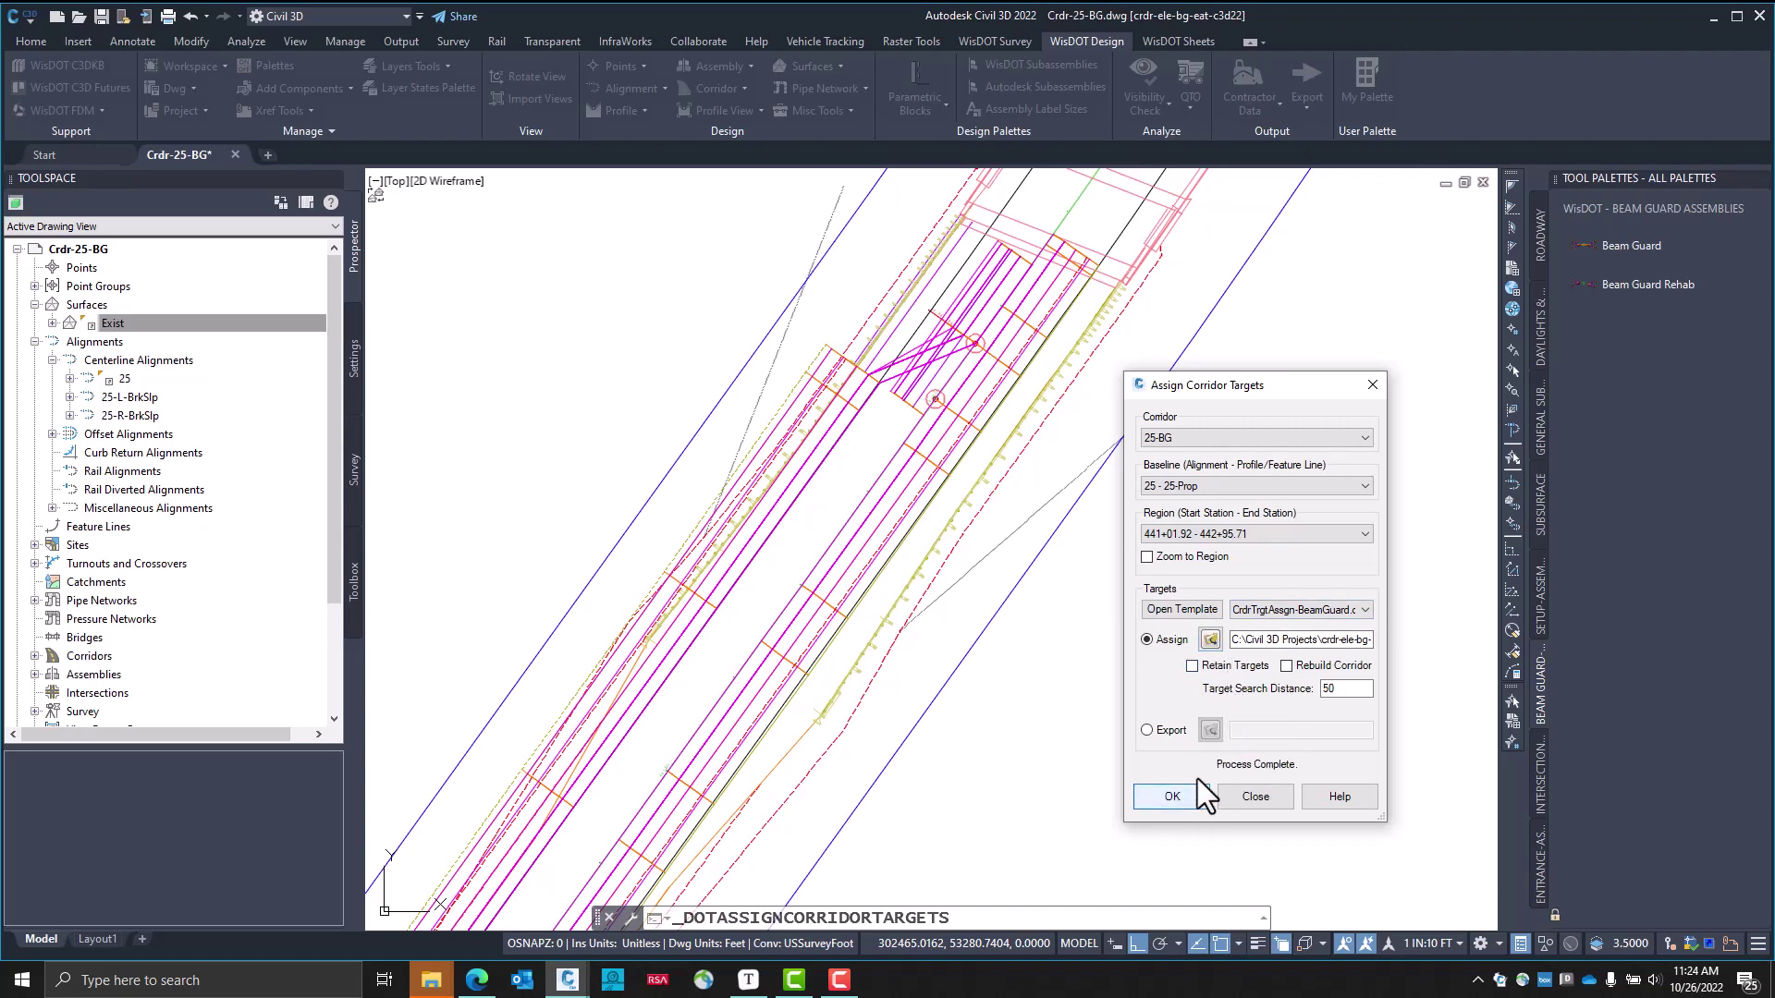
Assign the beam guard targets to regions 442+95.71 - 443+36.10 and 444+56.14 - 448+00.00 of the same baseline
click(1233, 534)
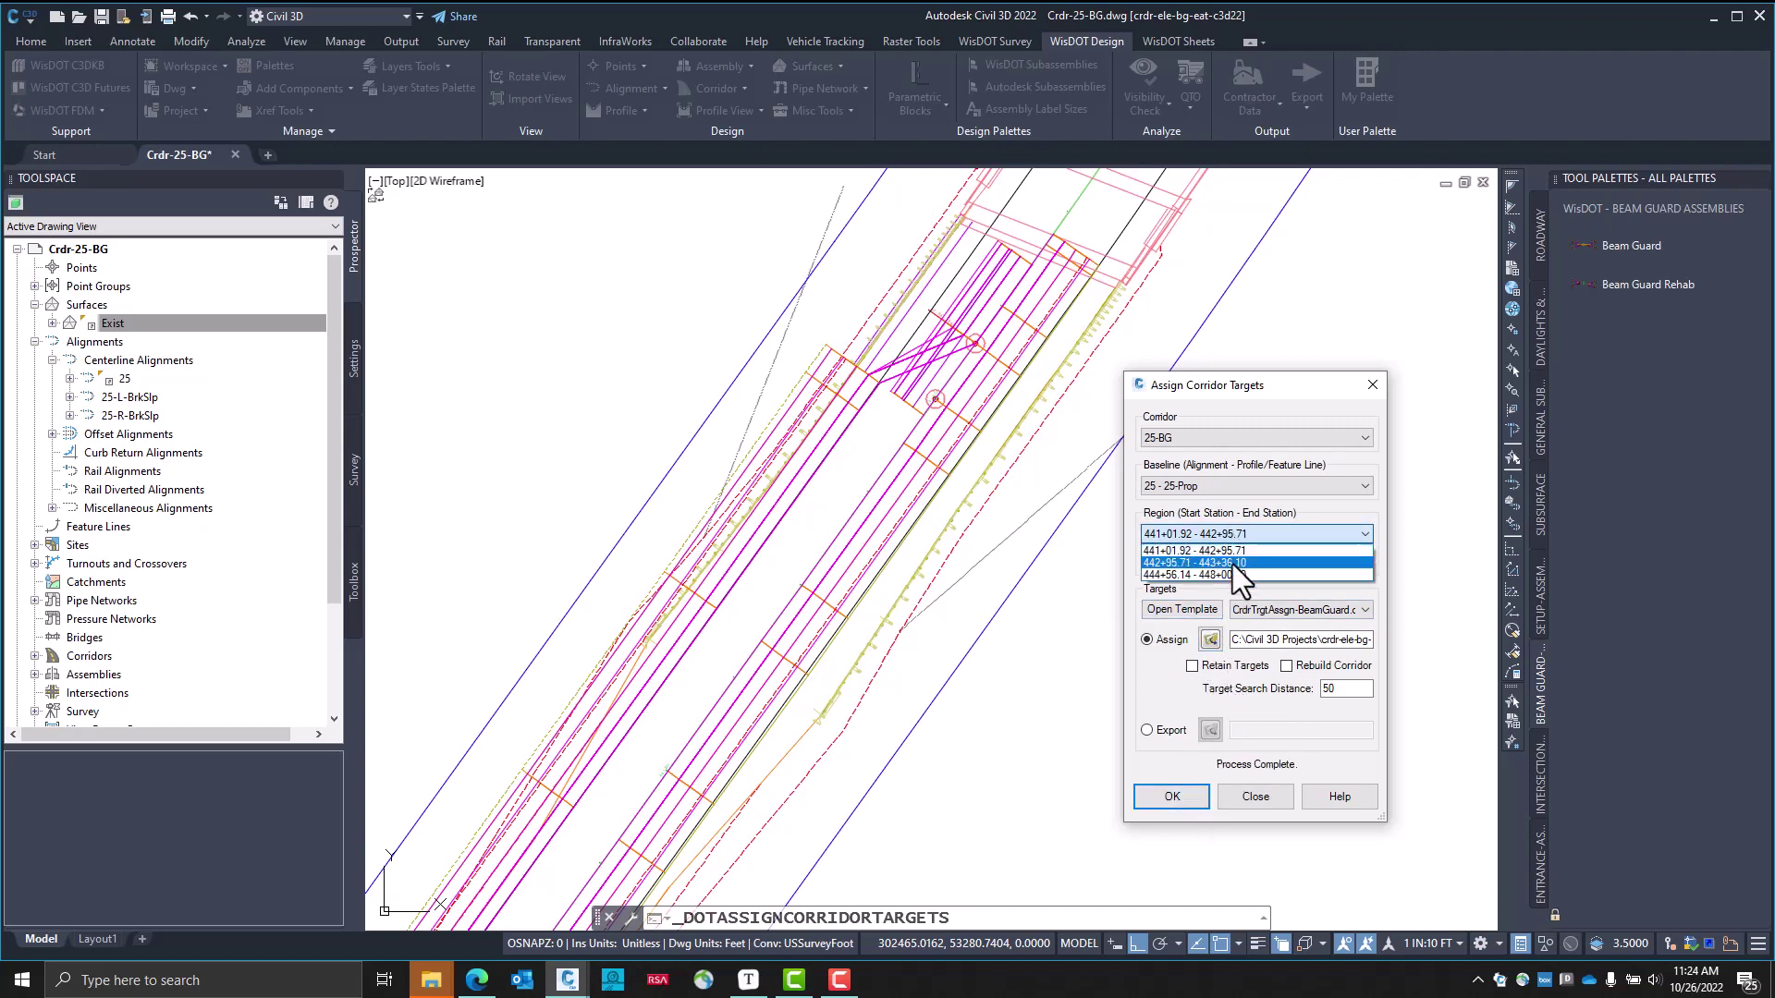
click(1233, 564)
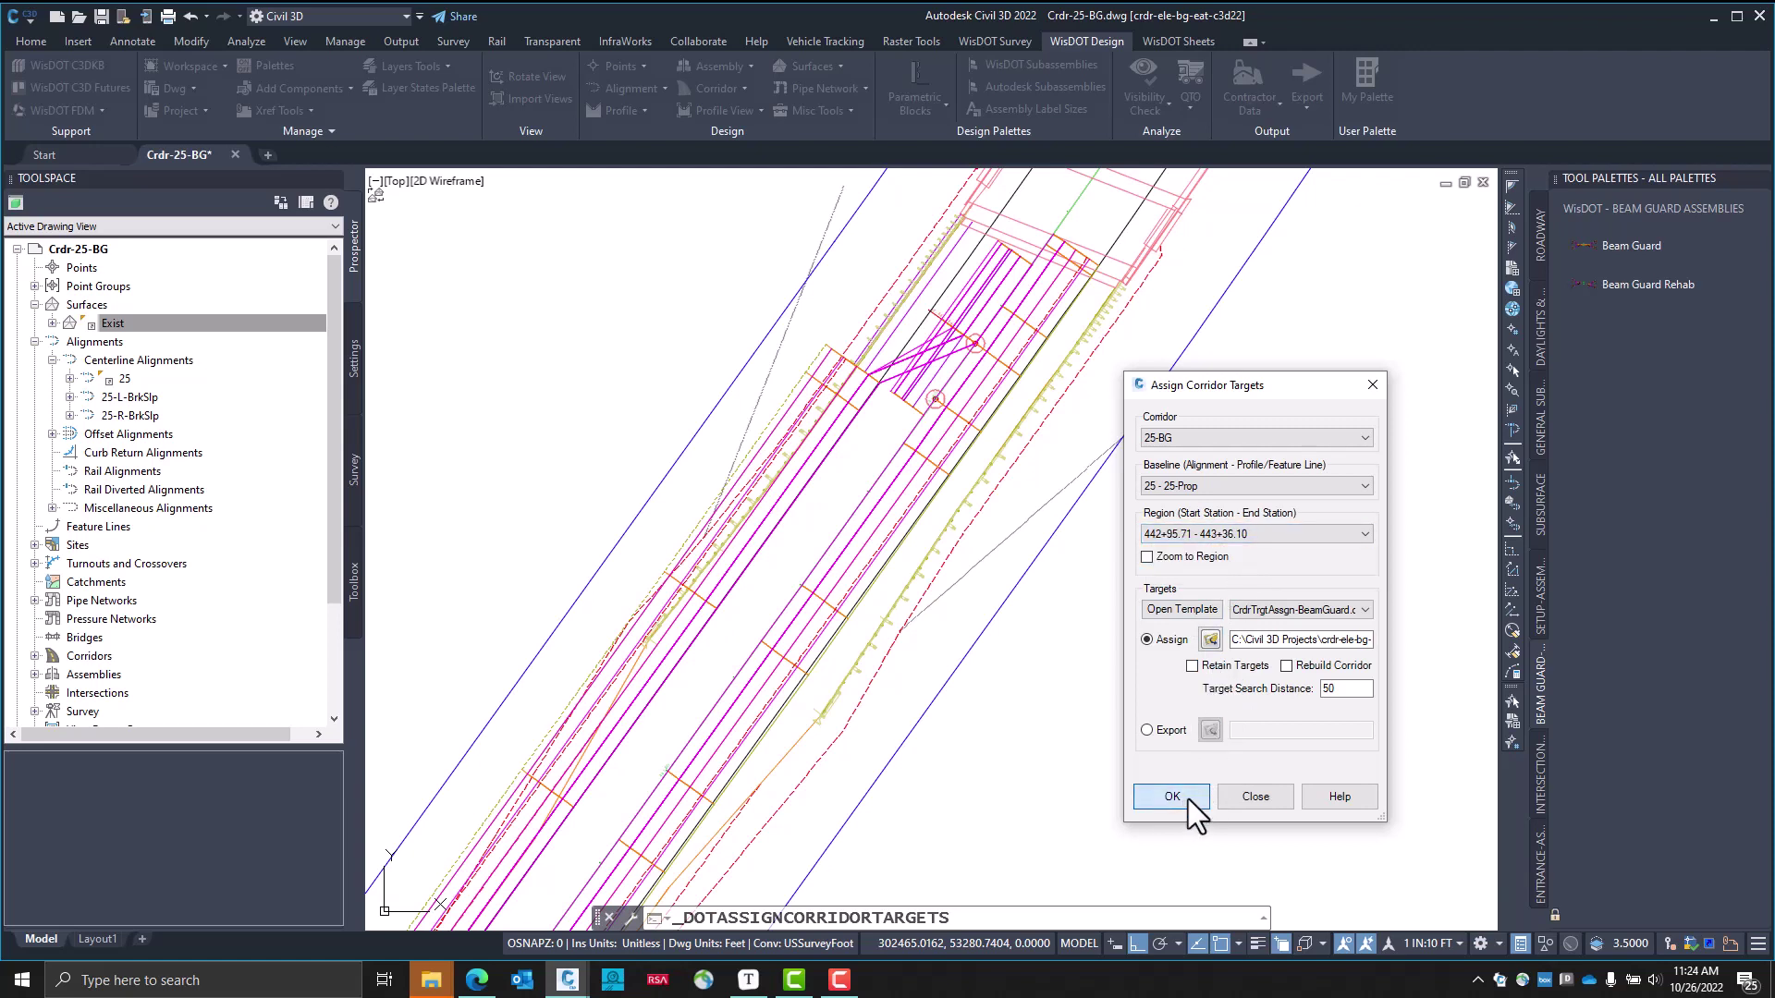
click(1224, 534)
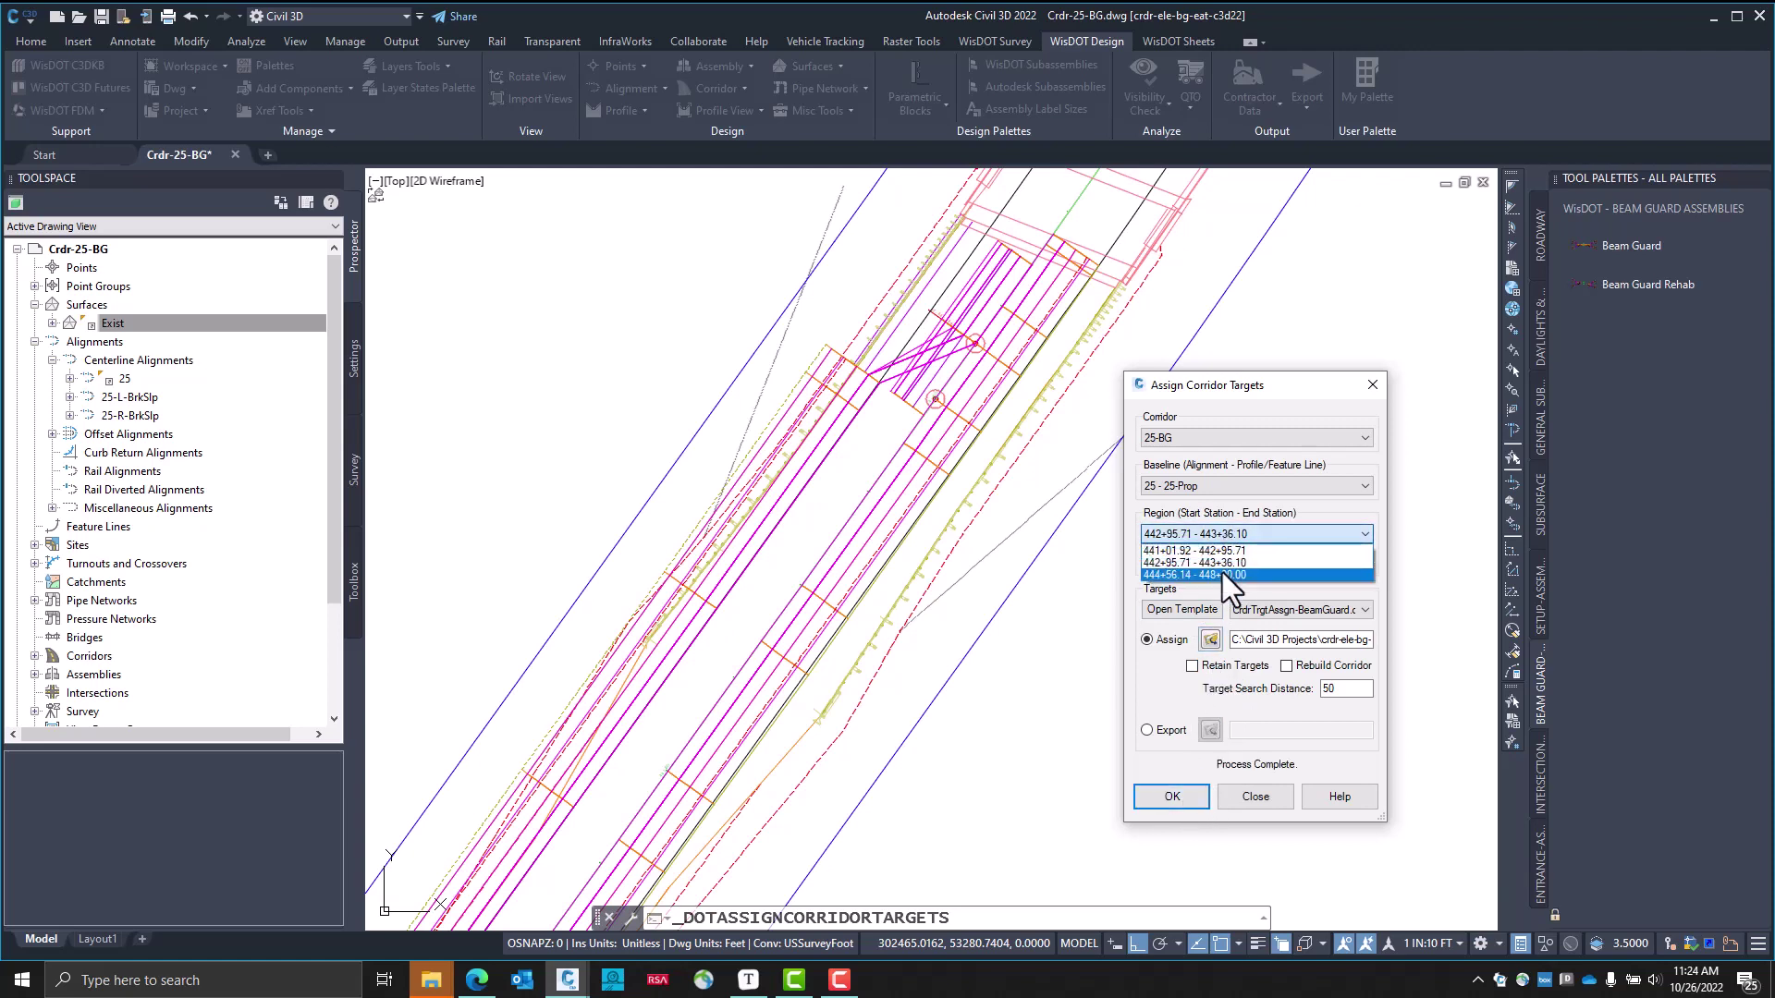
click(1222, 574)
click(1183, 799)
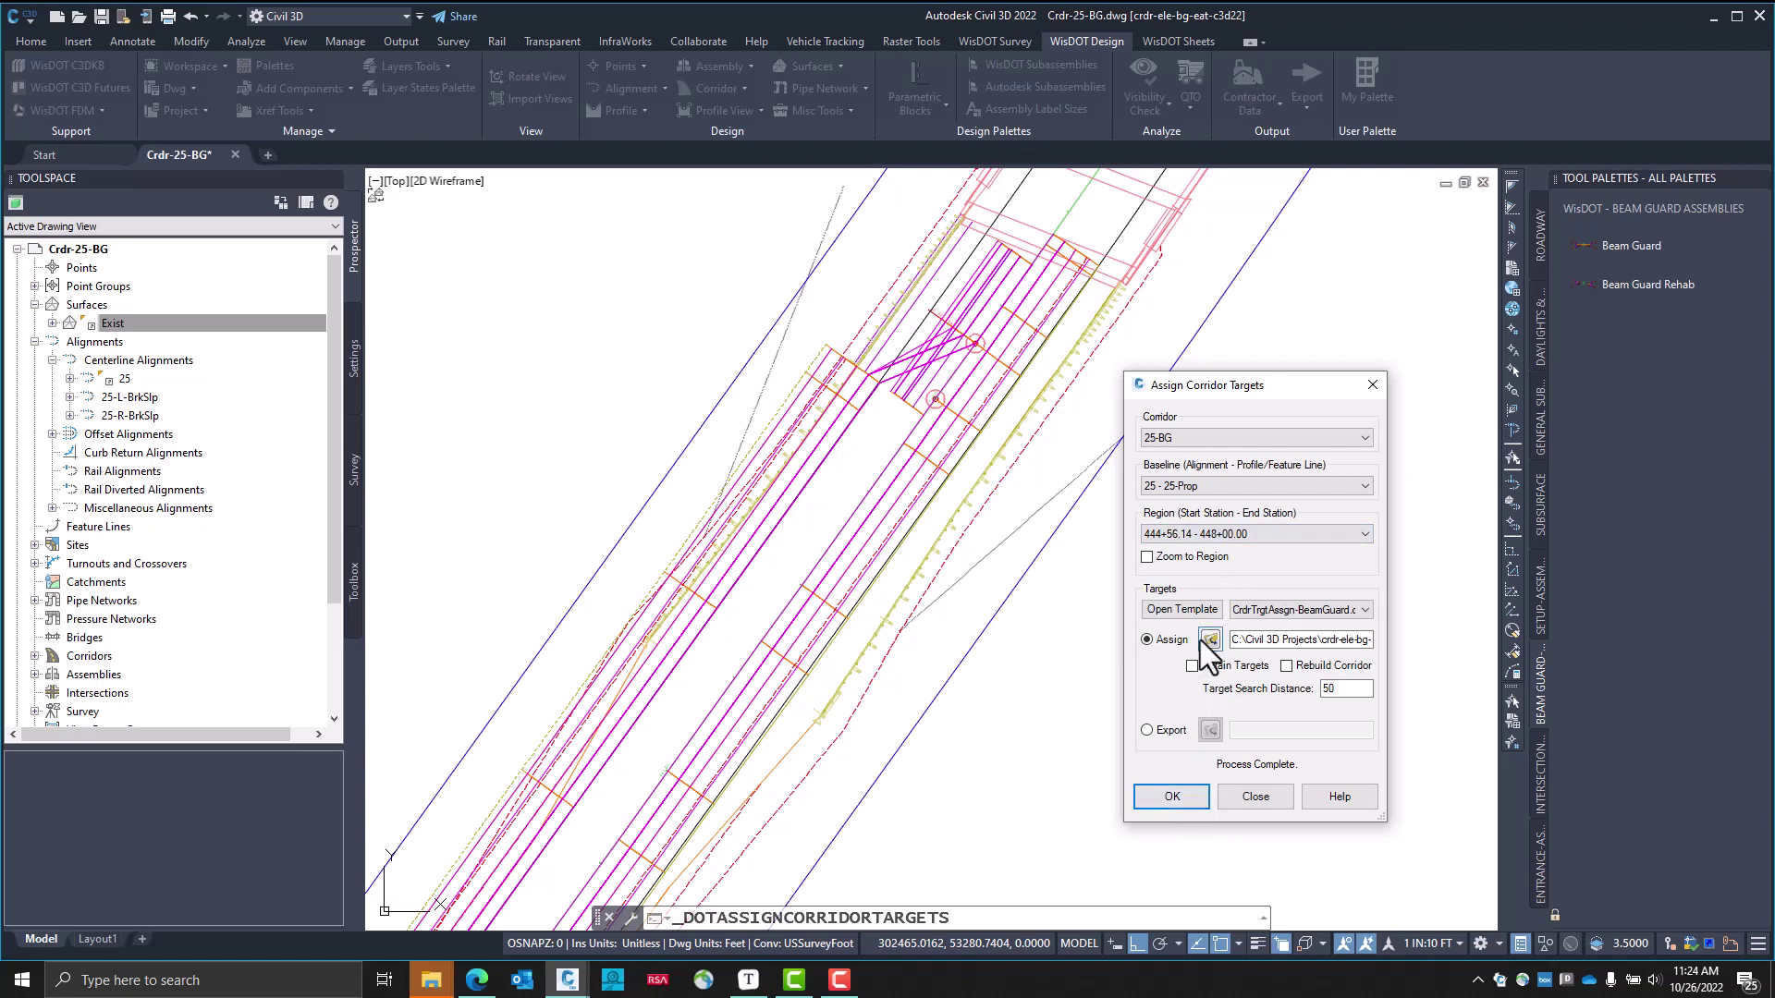
Assign the targets to the second baseline's region 441+10.38 - 443+44.28 with Rebuild Corridor enabled, and close the assignment dialog
click(1233, 487)
click(1231, 508)
click(1227, 530)
click(1226, 548)
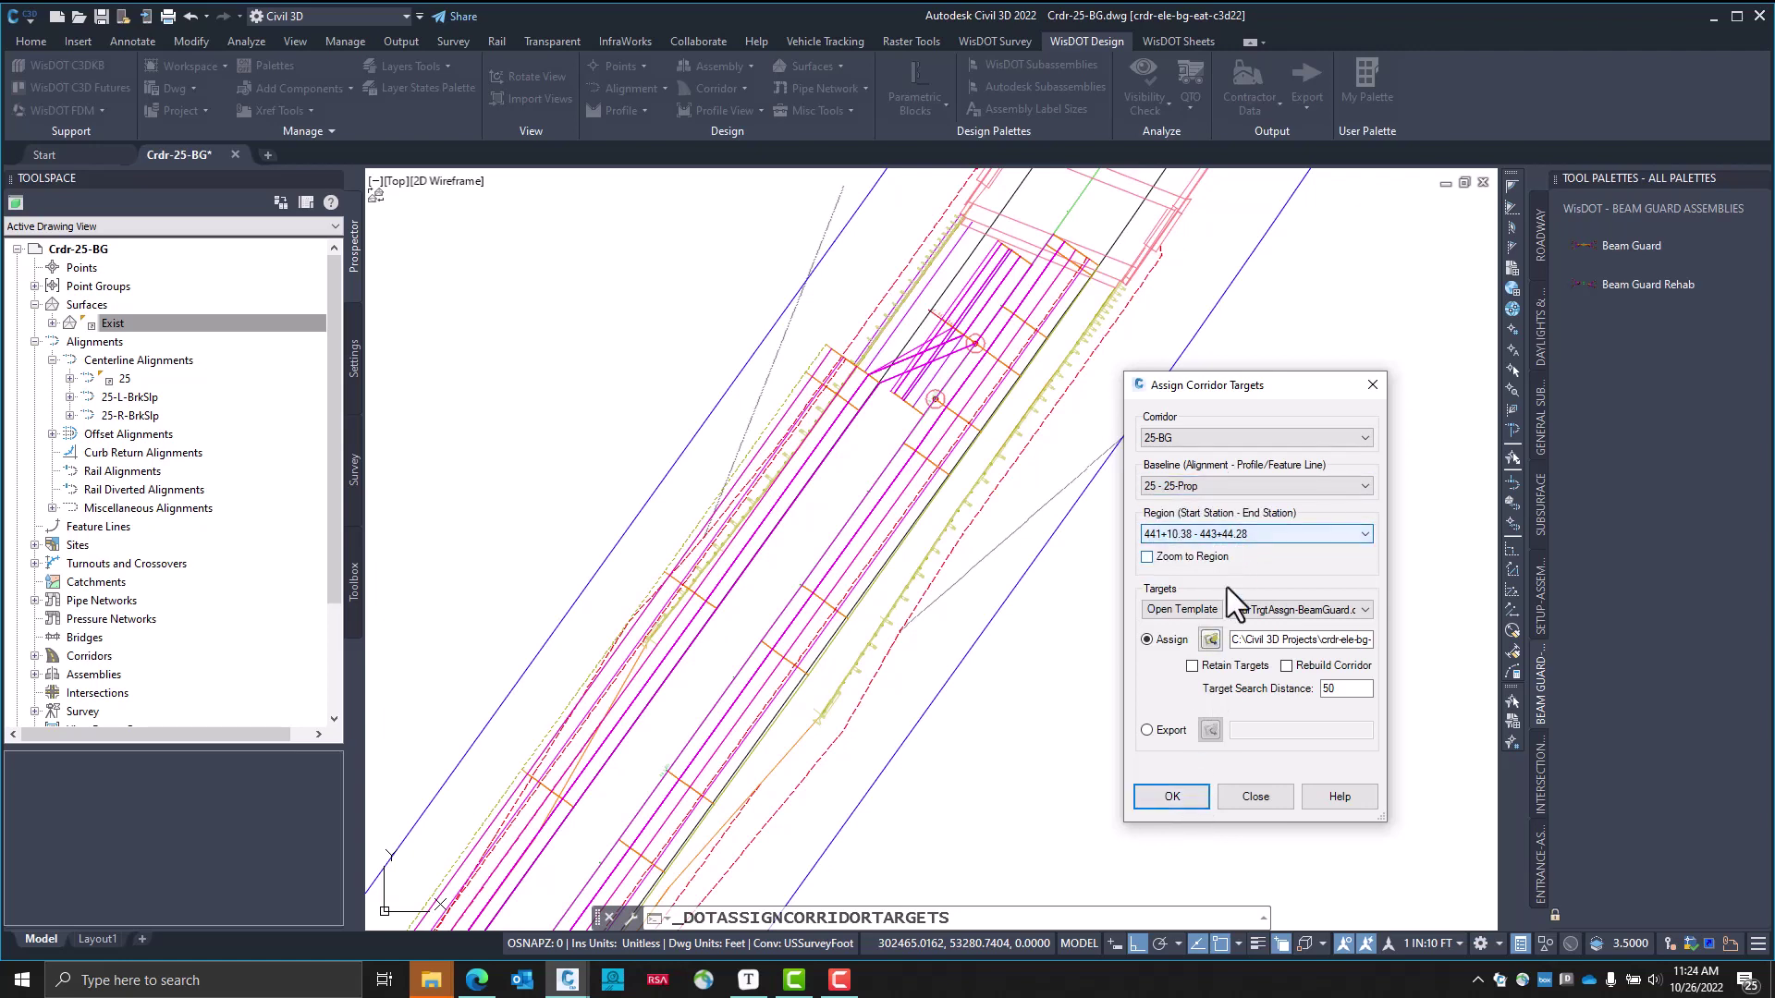
click(1286, 666)
click(1174, 800)
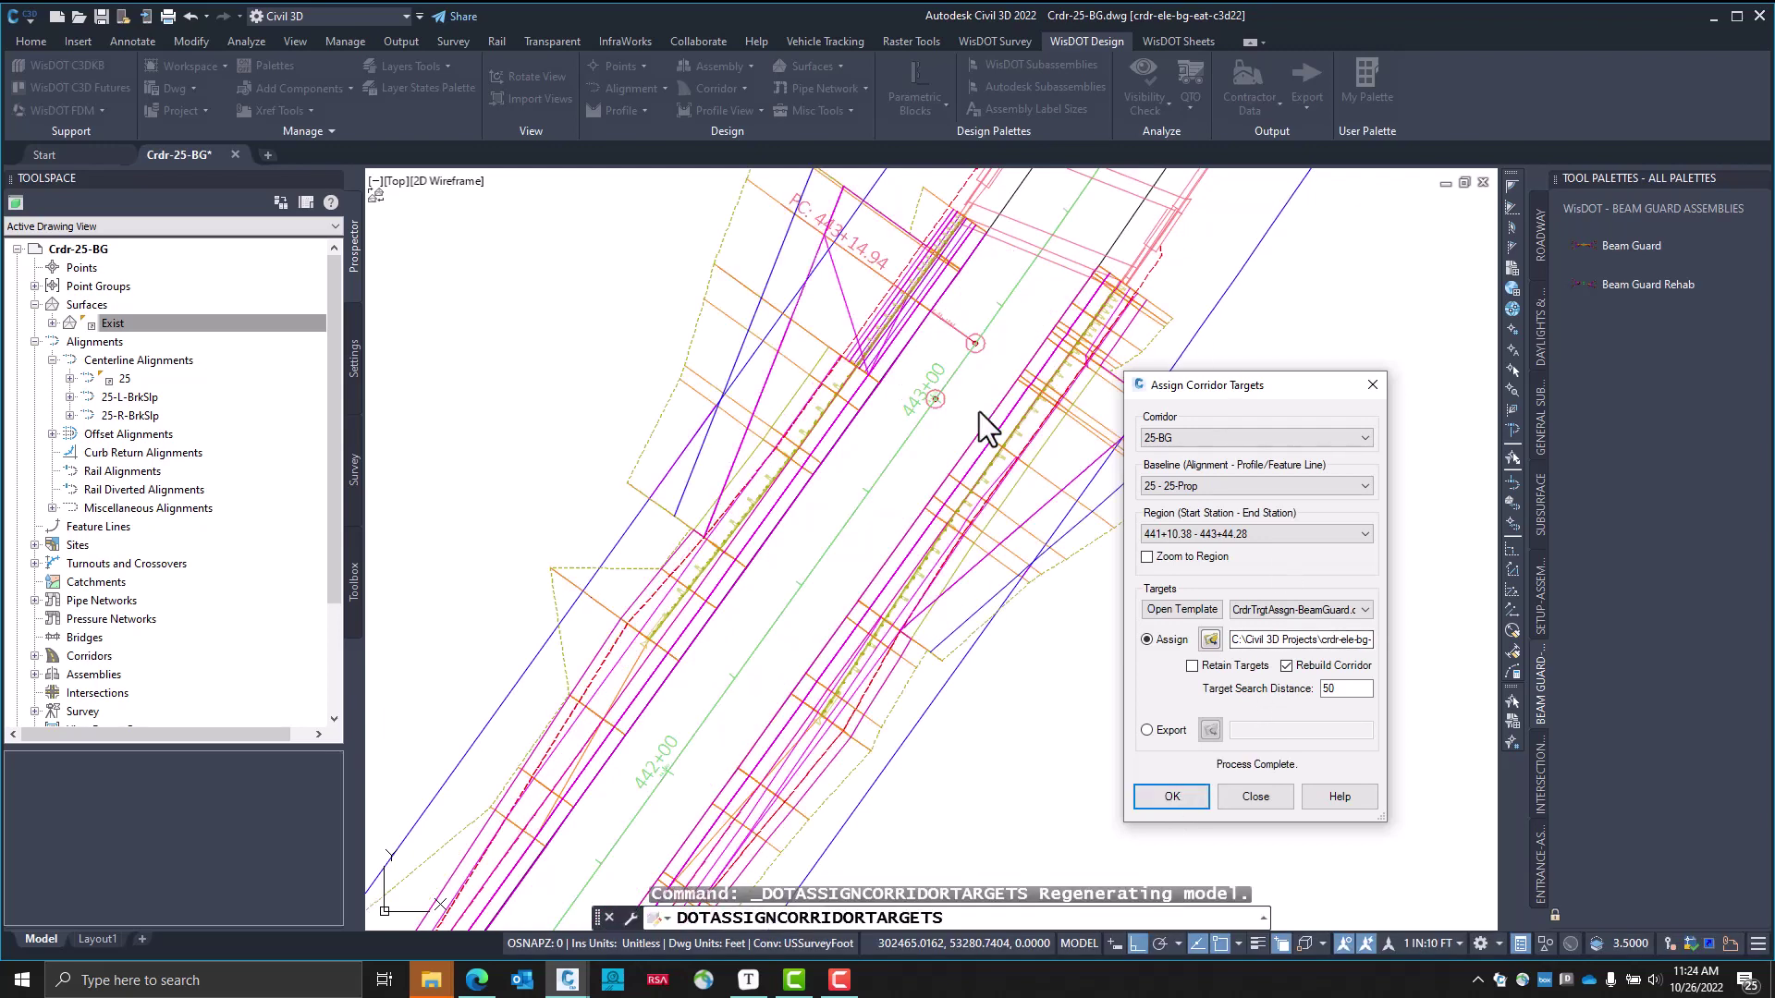
click(1254, 796)
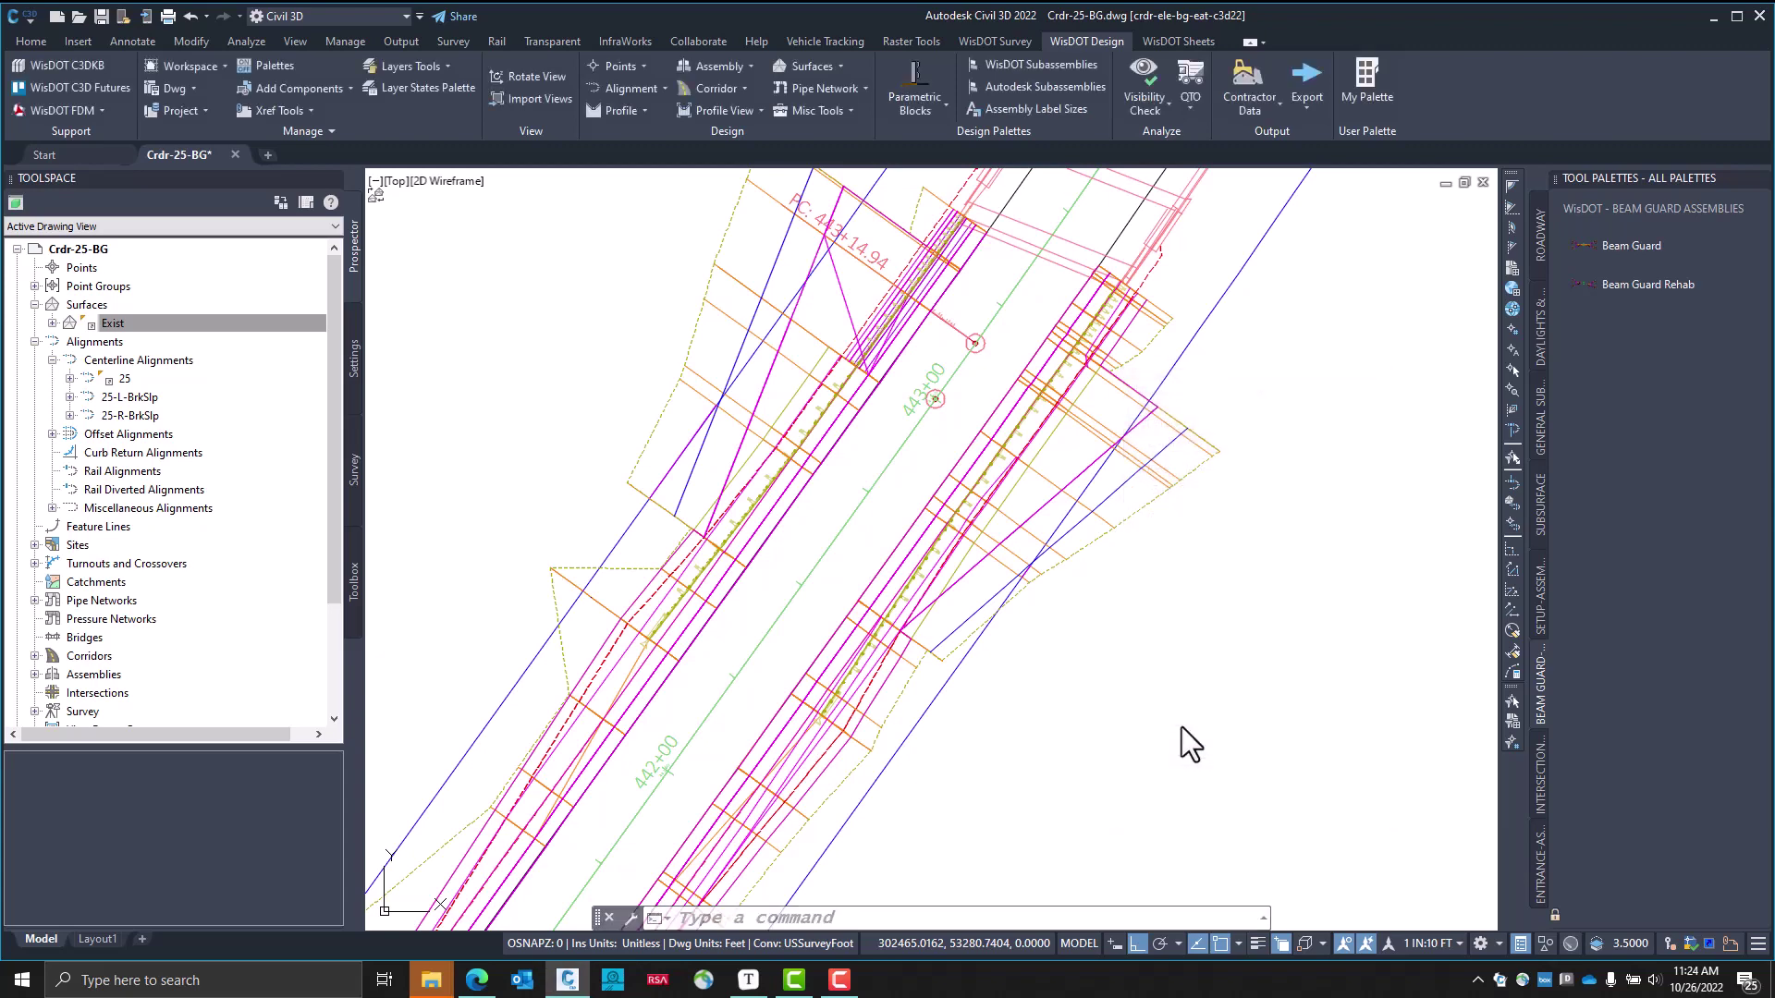
Open the parameters in corridor 25-BG's properties and bring up the target mapping of region RG - 25-BG-Rehab-L-NoCG - (1)
scroll(1137, 705, down, 5)
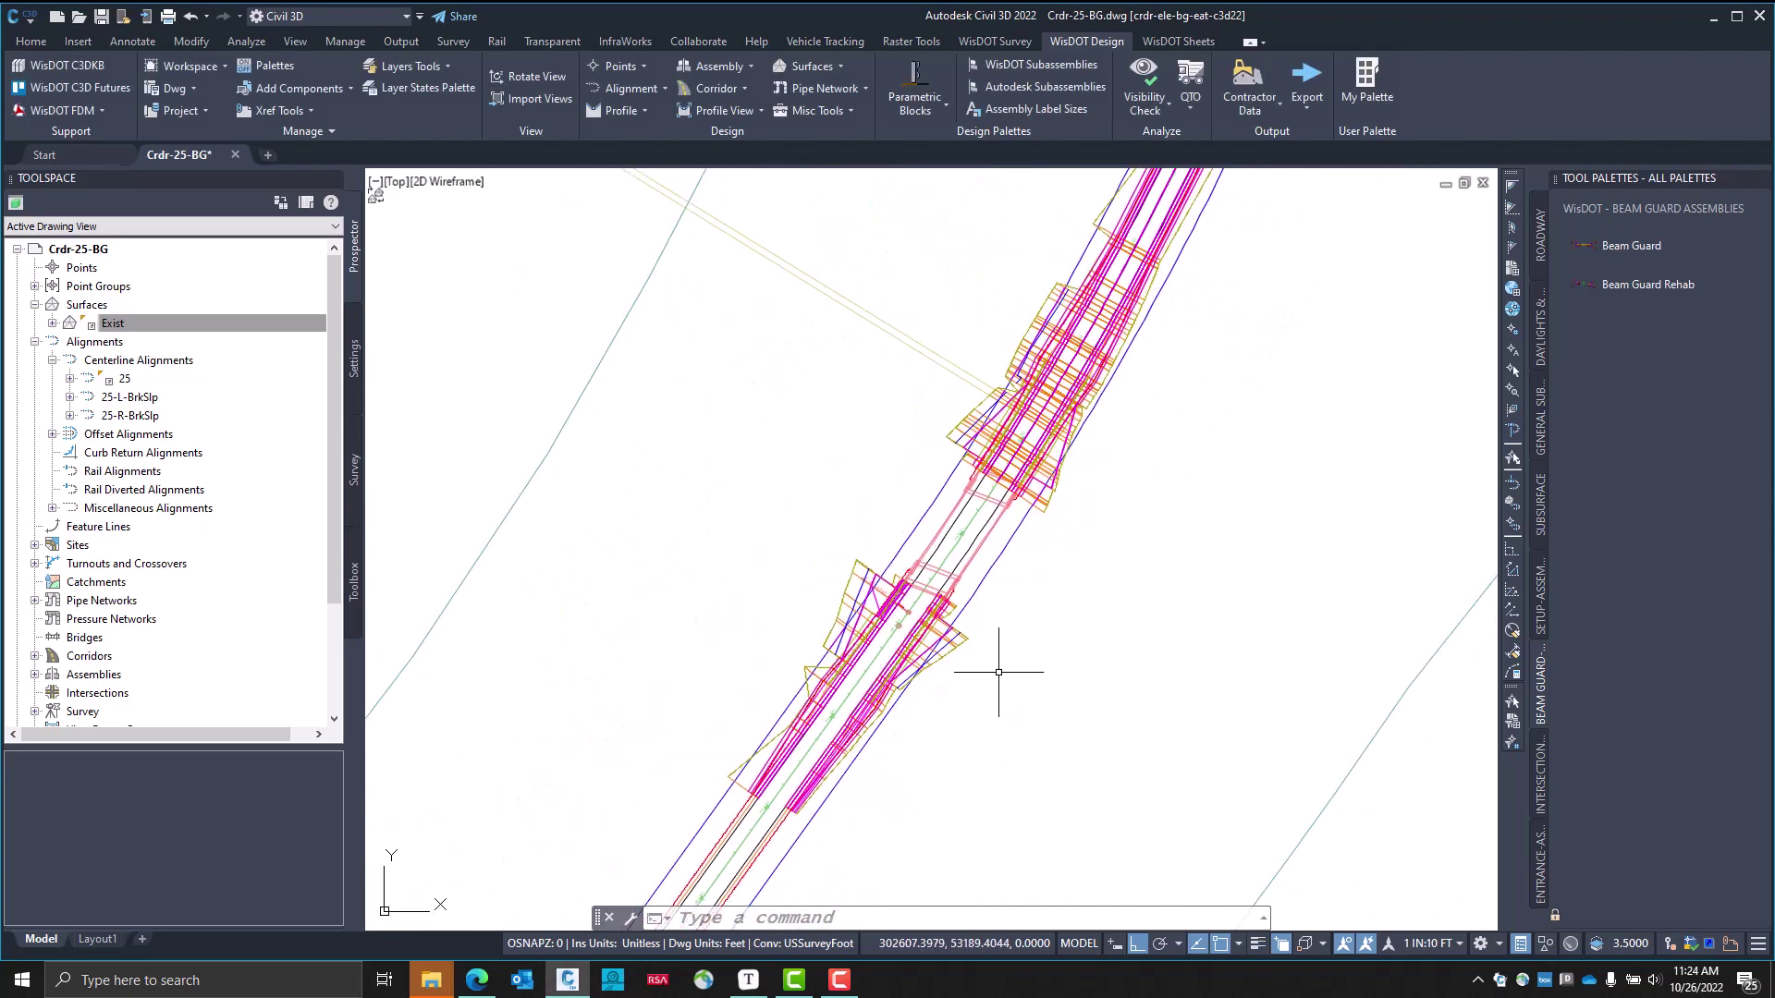
scroll(971, 684, up, 4)
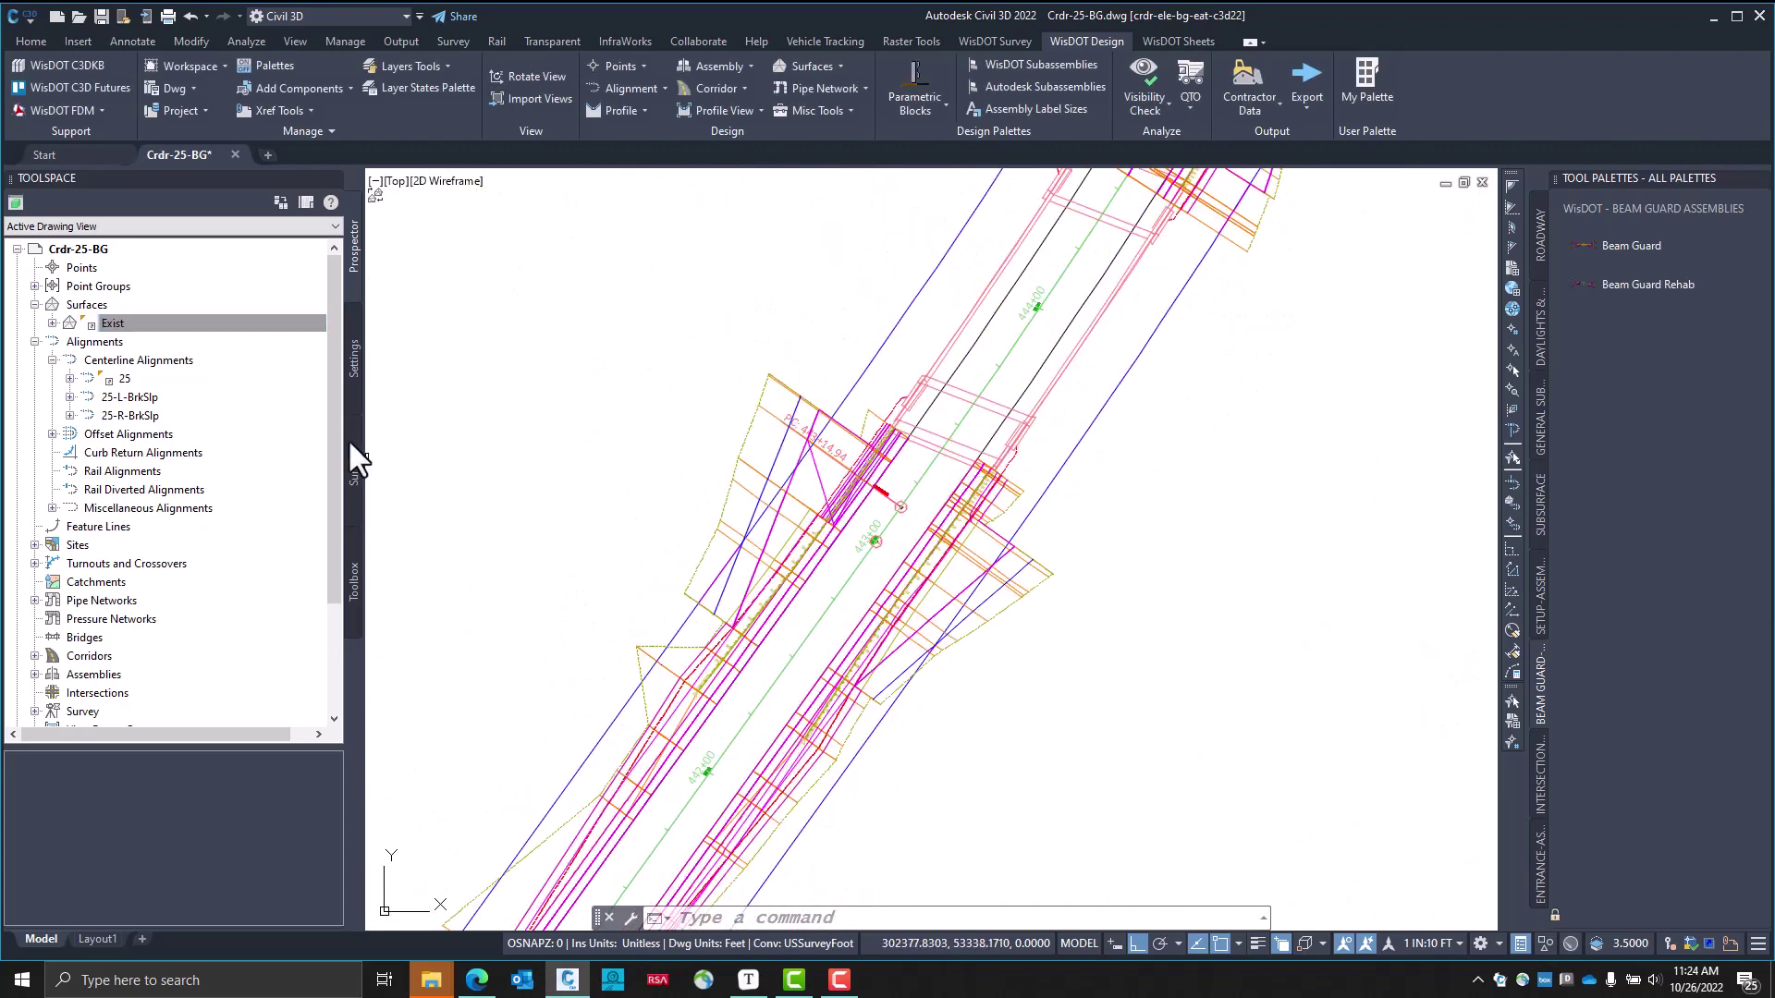
click(34, 655)
scroll(54, 662, down, 2)
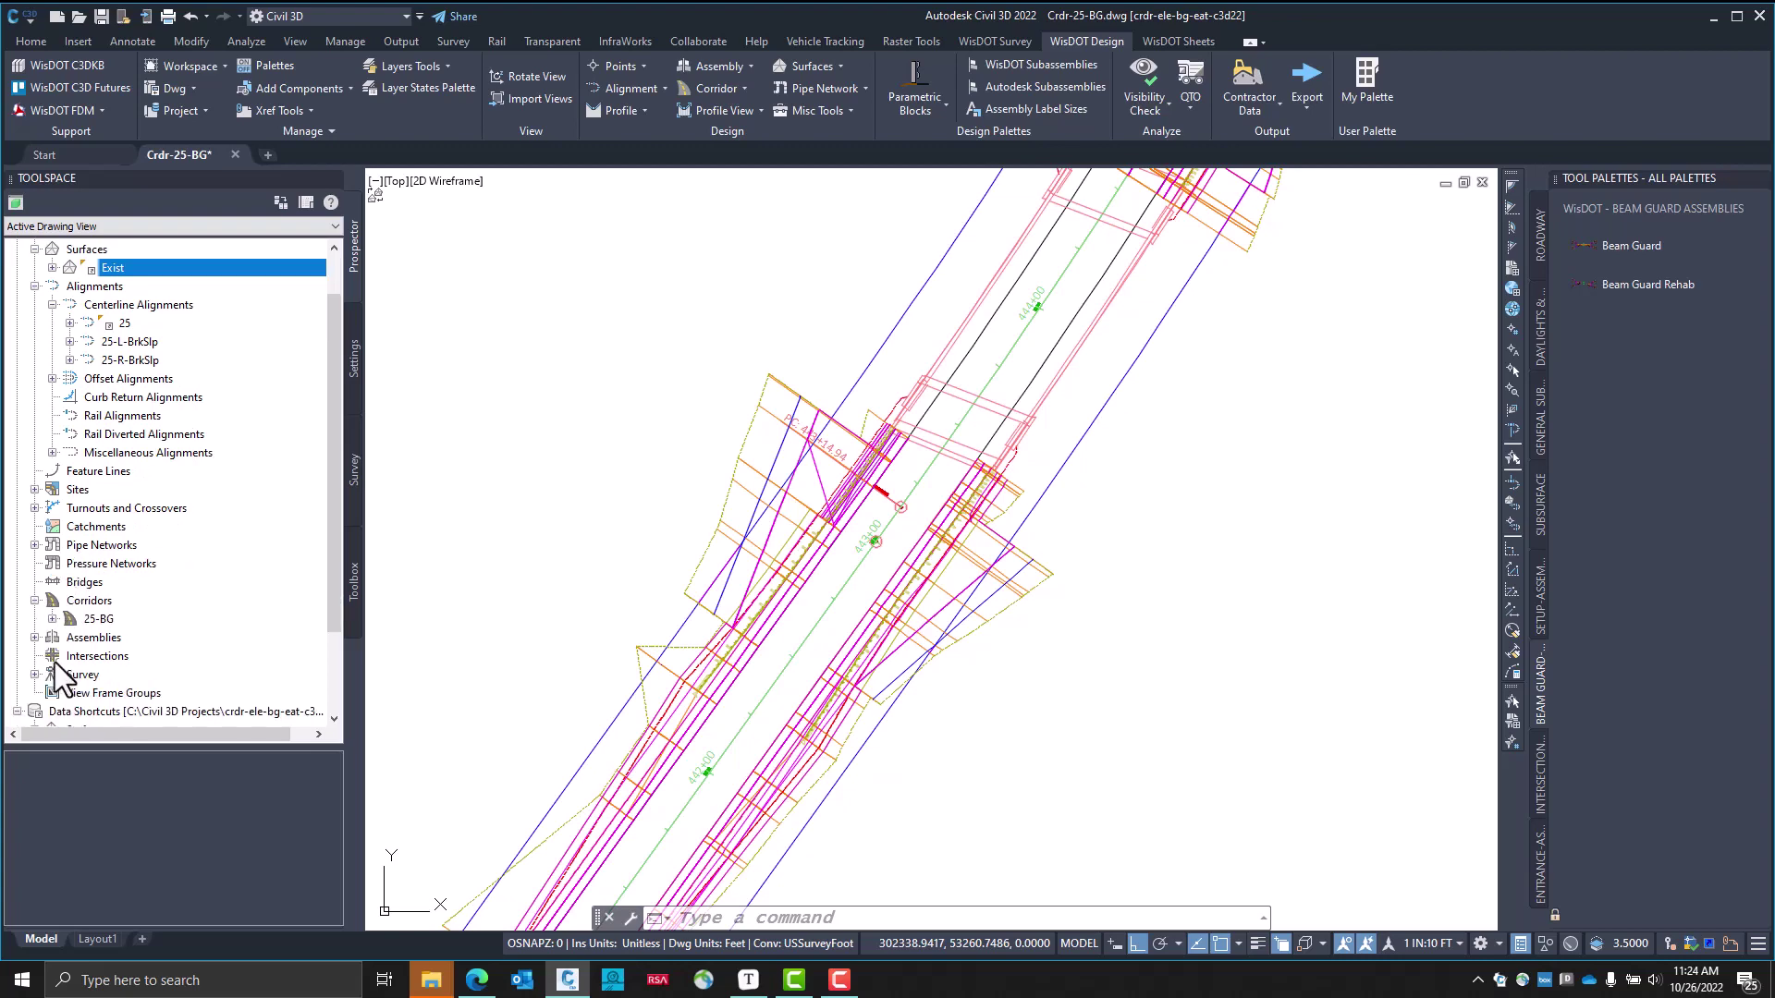
click(52, 563)
right_click(92, 565)
click(137, 574)
click(510, 269)
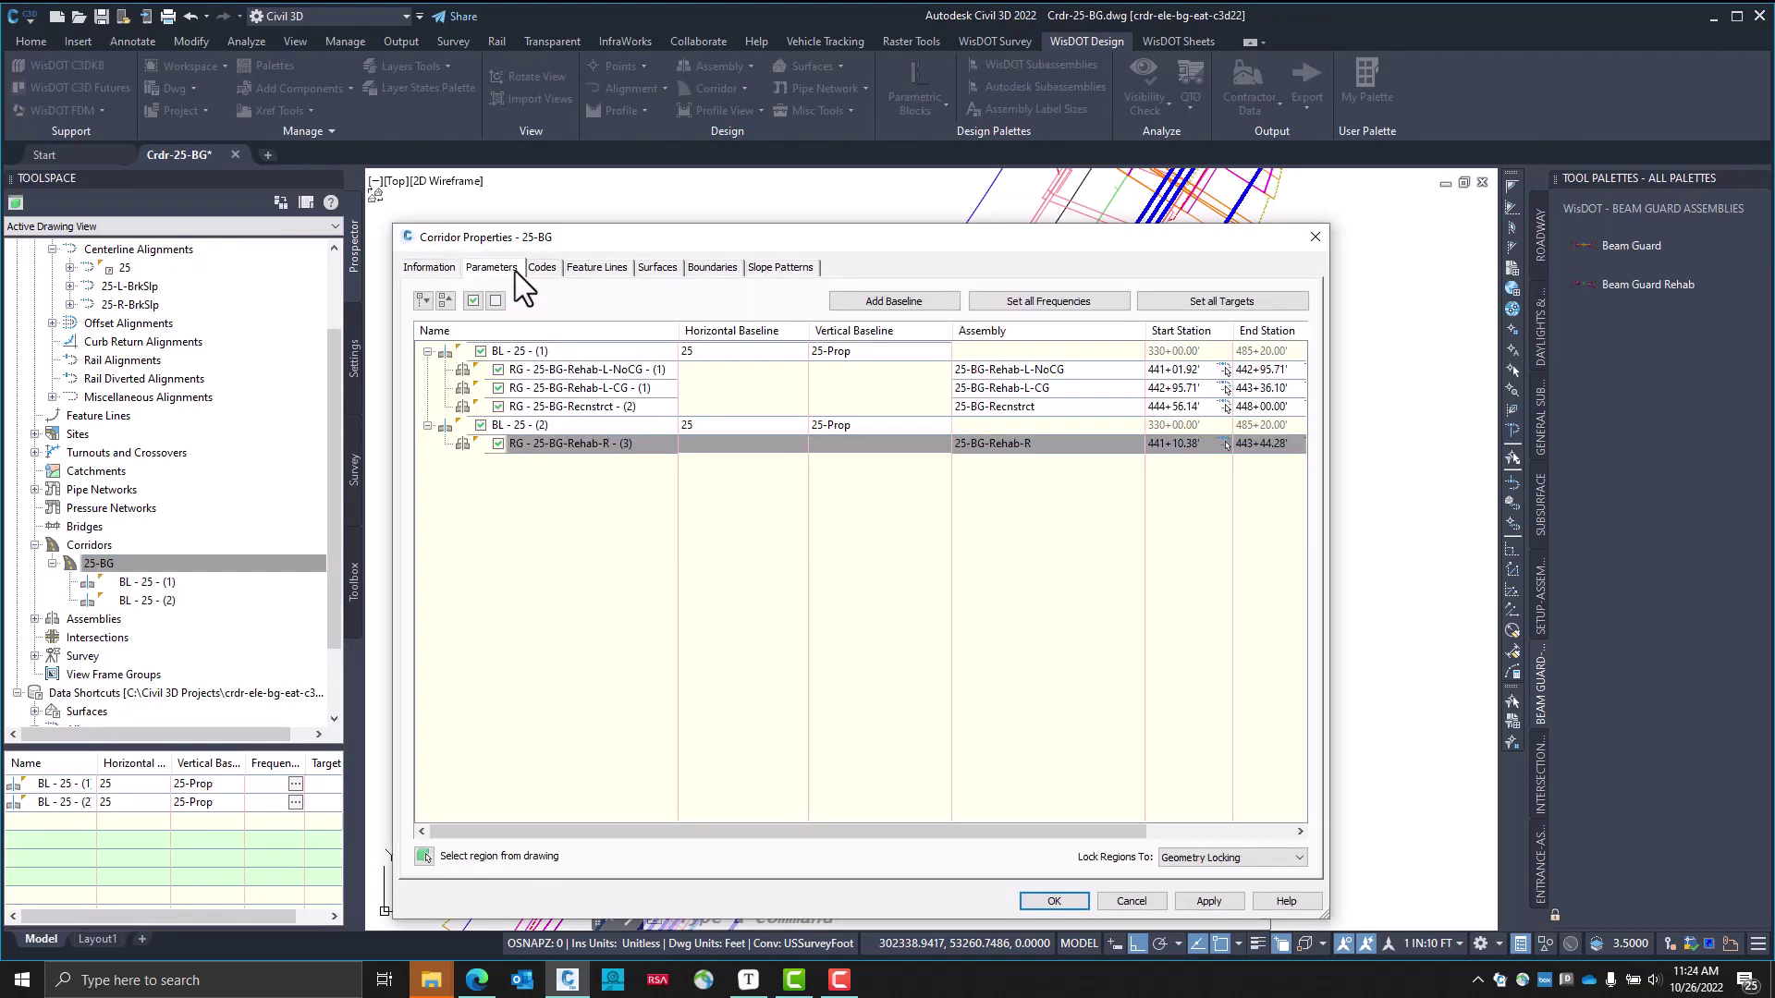
drag(999, 830, 1176, 830)
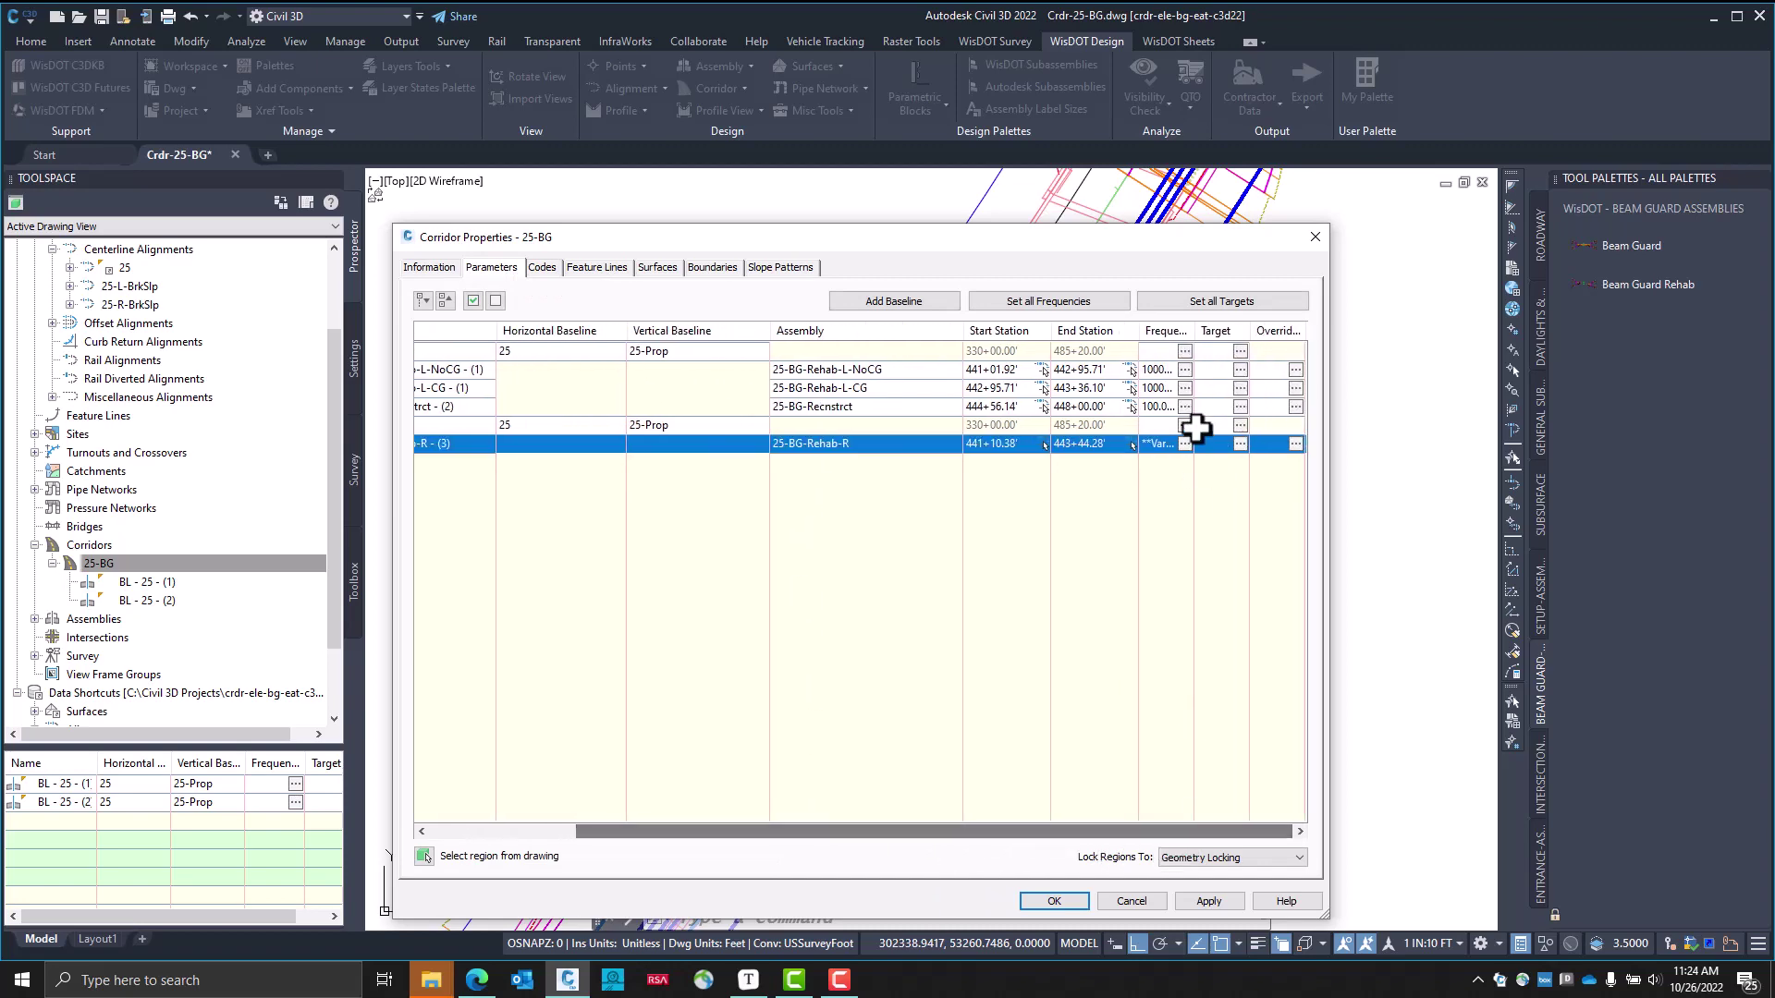
drag(1083, 236, 1017, 349)
click(1162, 475)
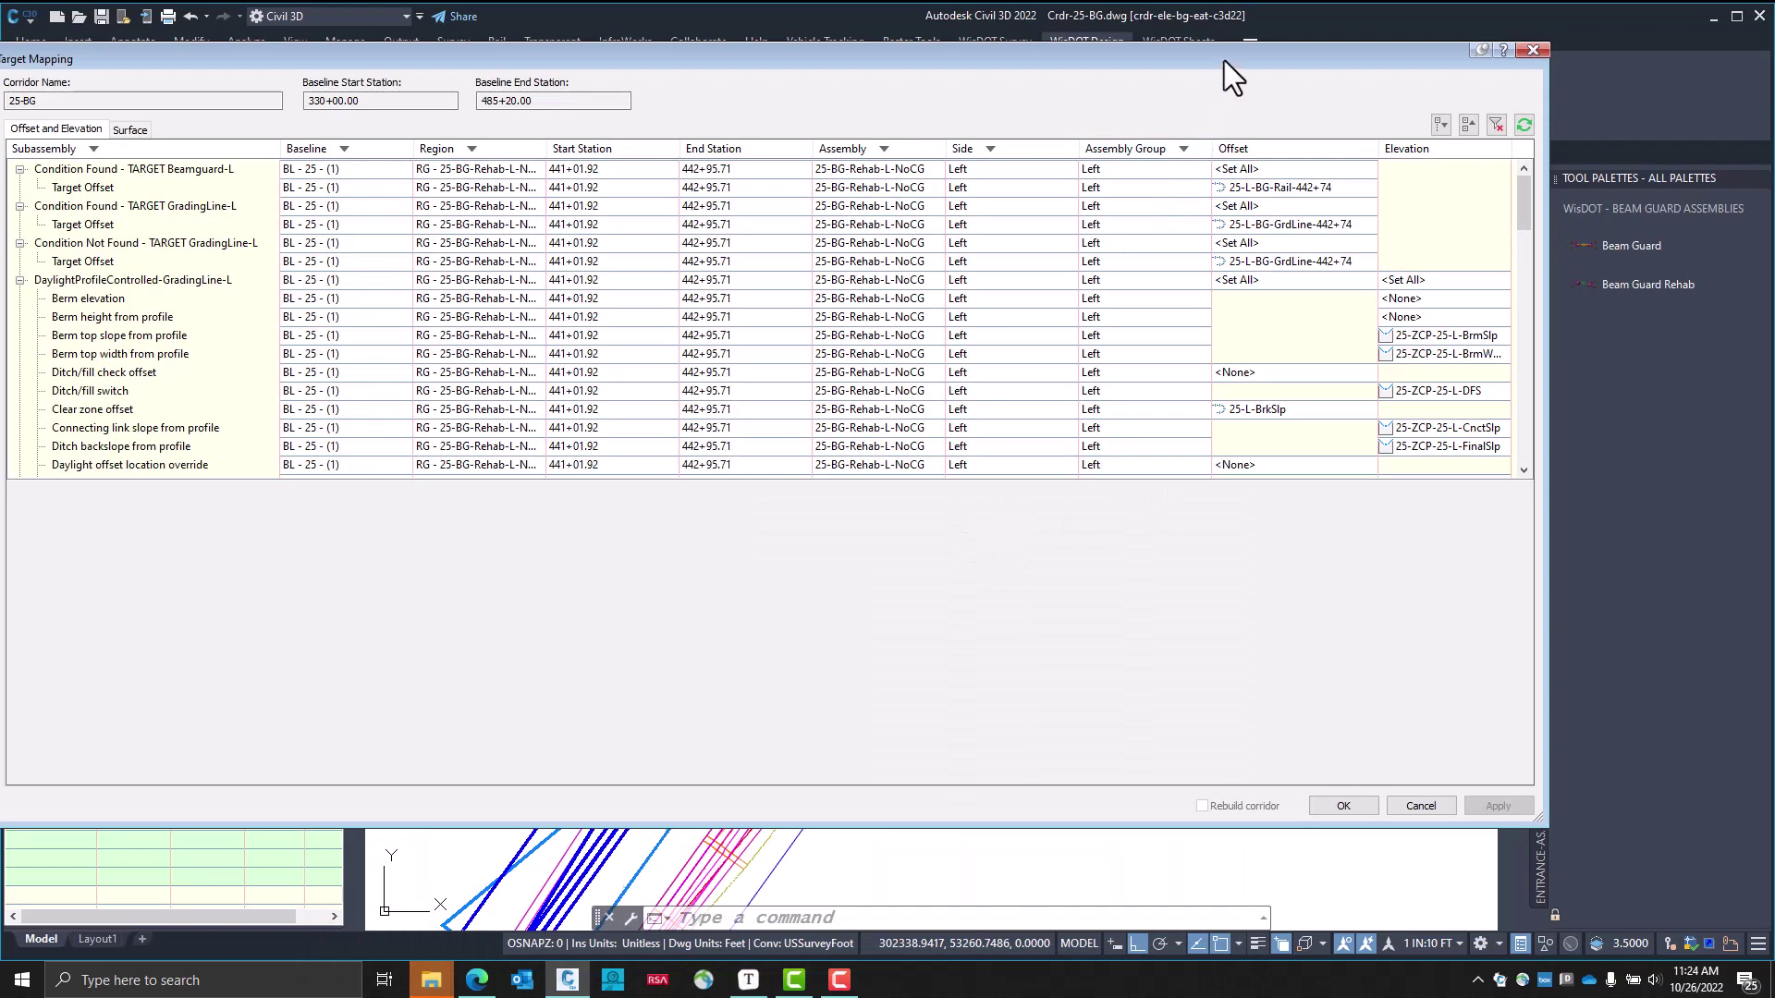
Examine the region's assigned offset, elevation and surface targets, including the beam guard and grading line conditions, and accept the target mapping
drag(1224, 61, 1229, 141)
scroll(1426, 411, down, 2)
scroll(1424, 410, up, 3)
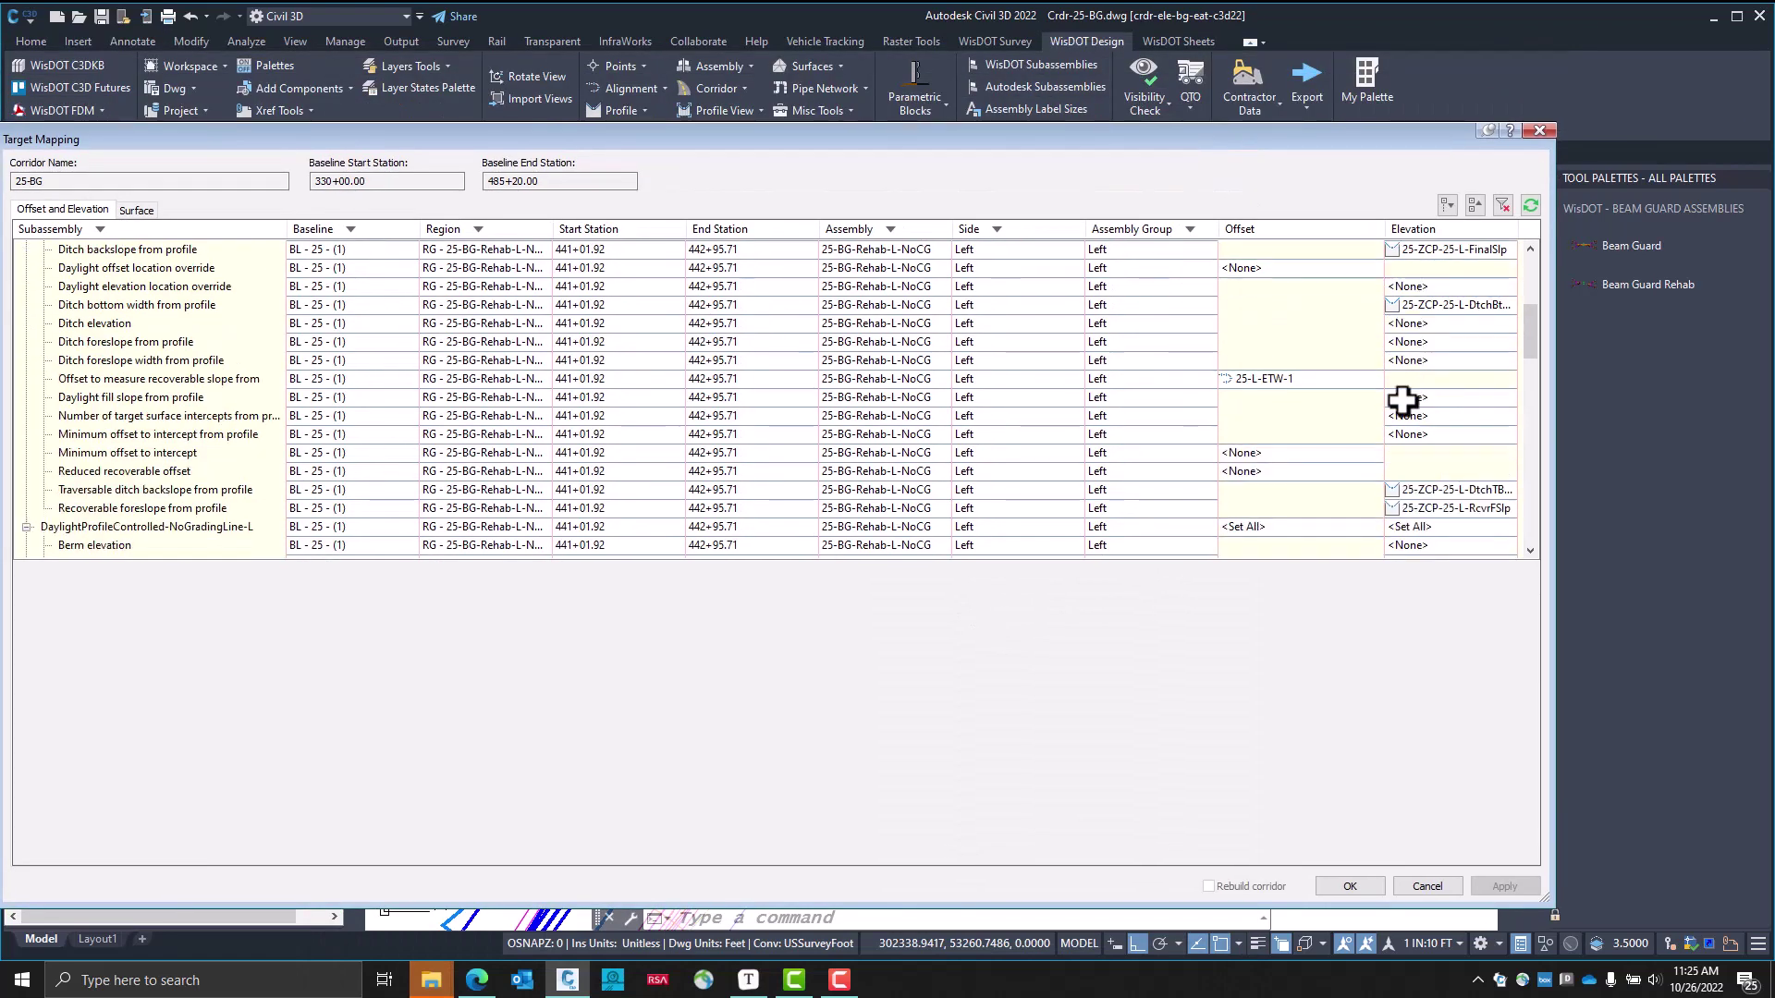
click(137, 210)
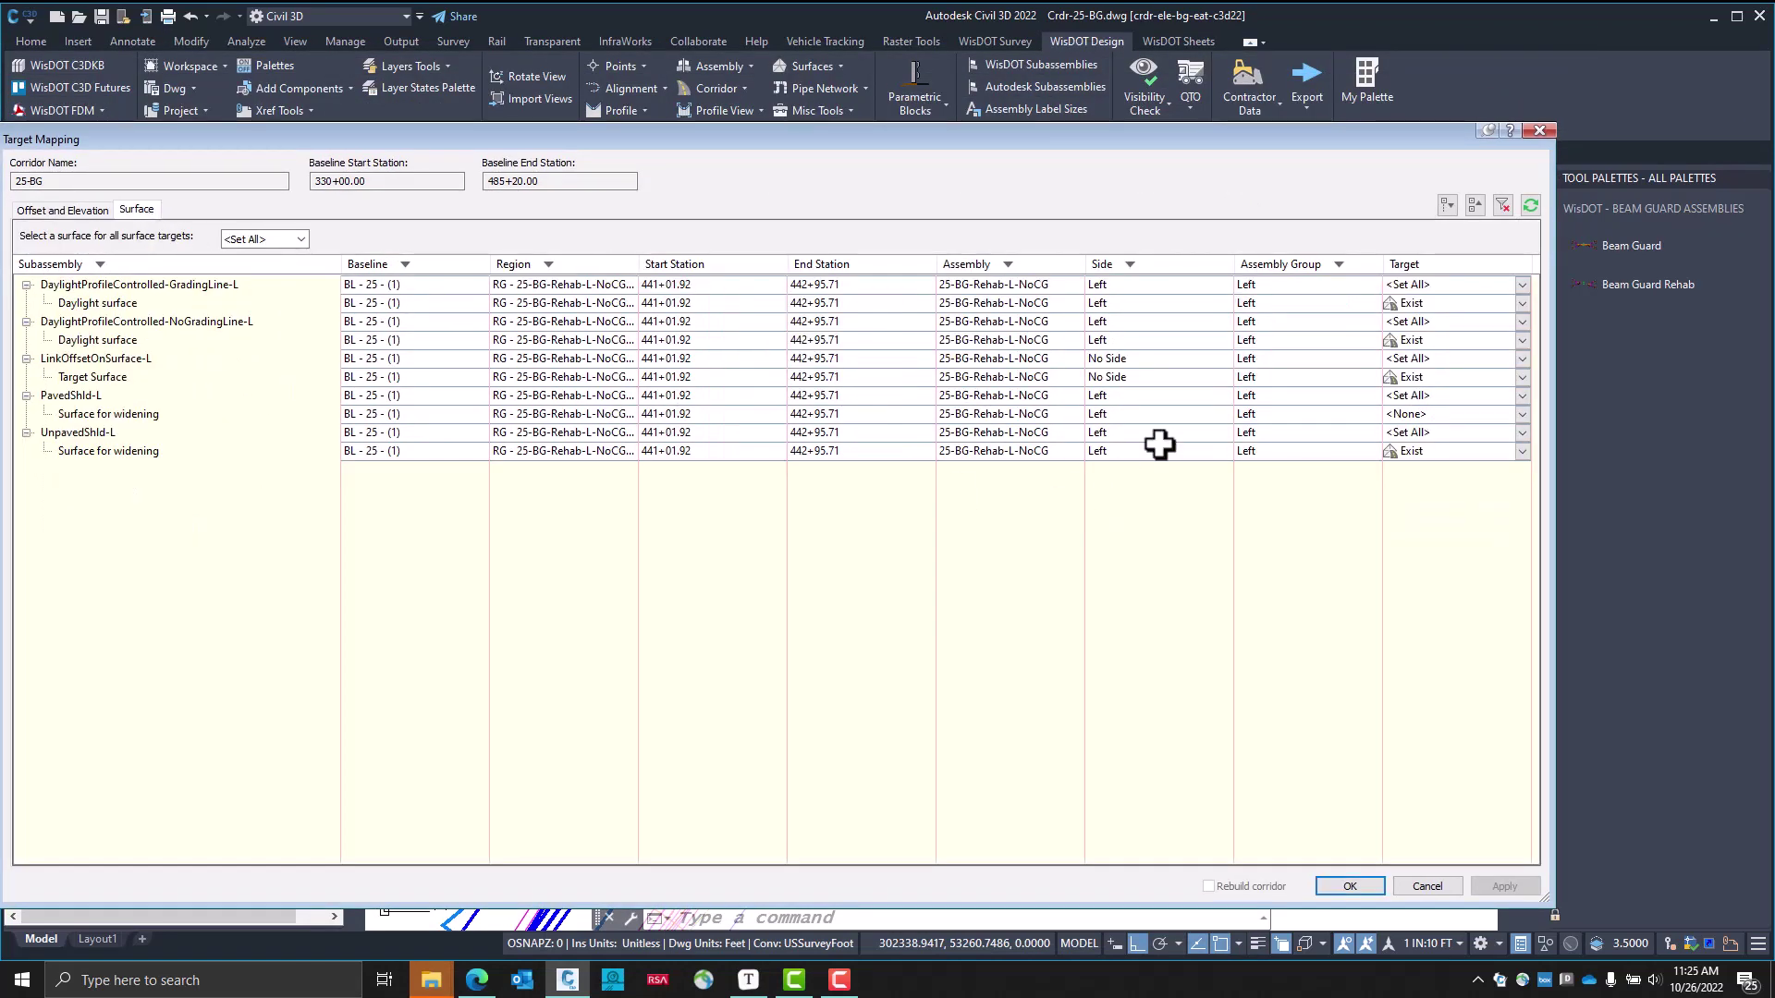
click(85, 211)
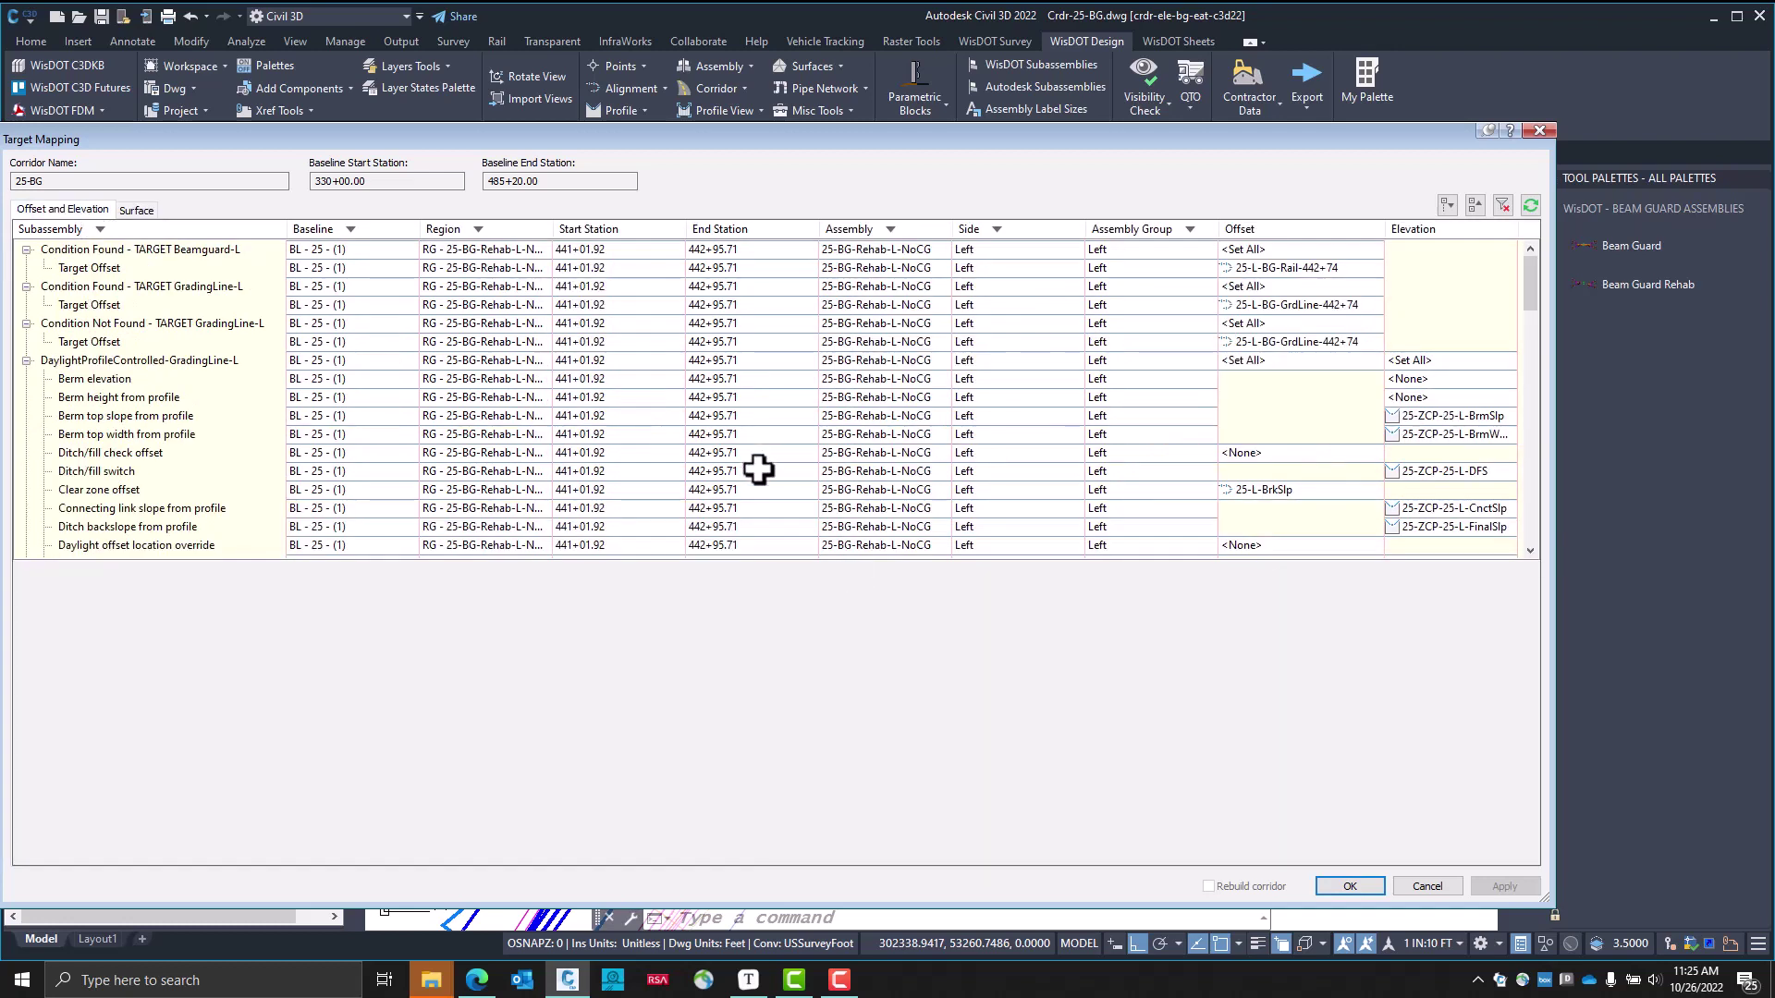
click(158, 253)
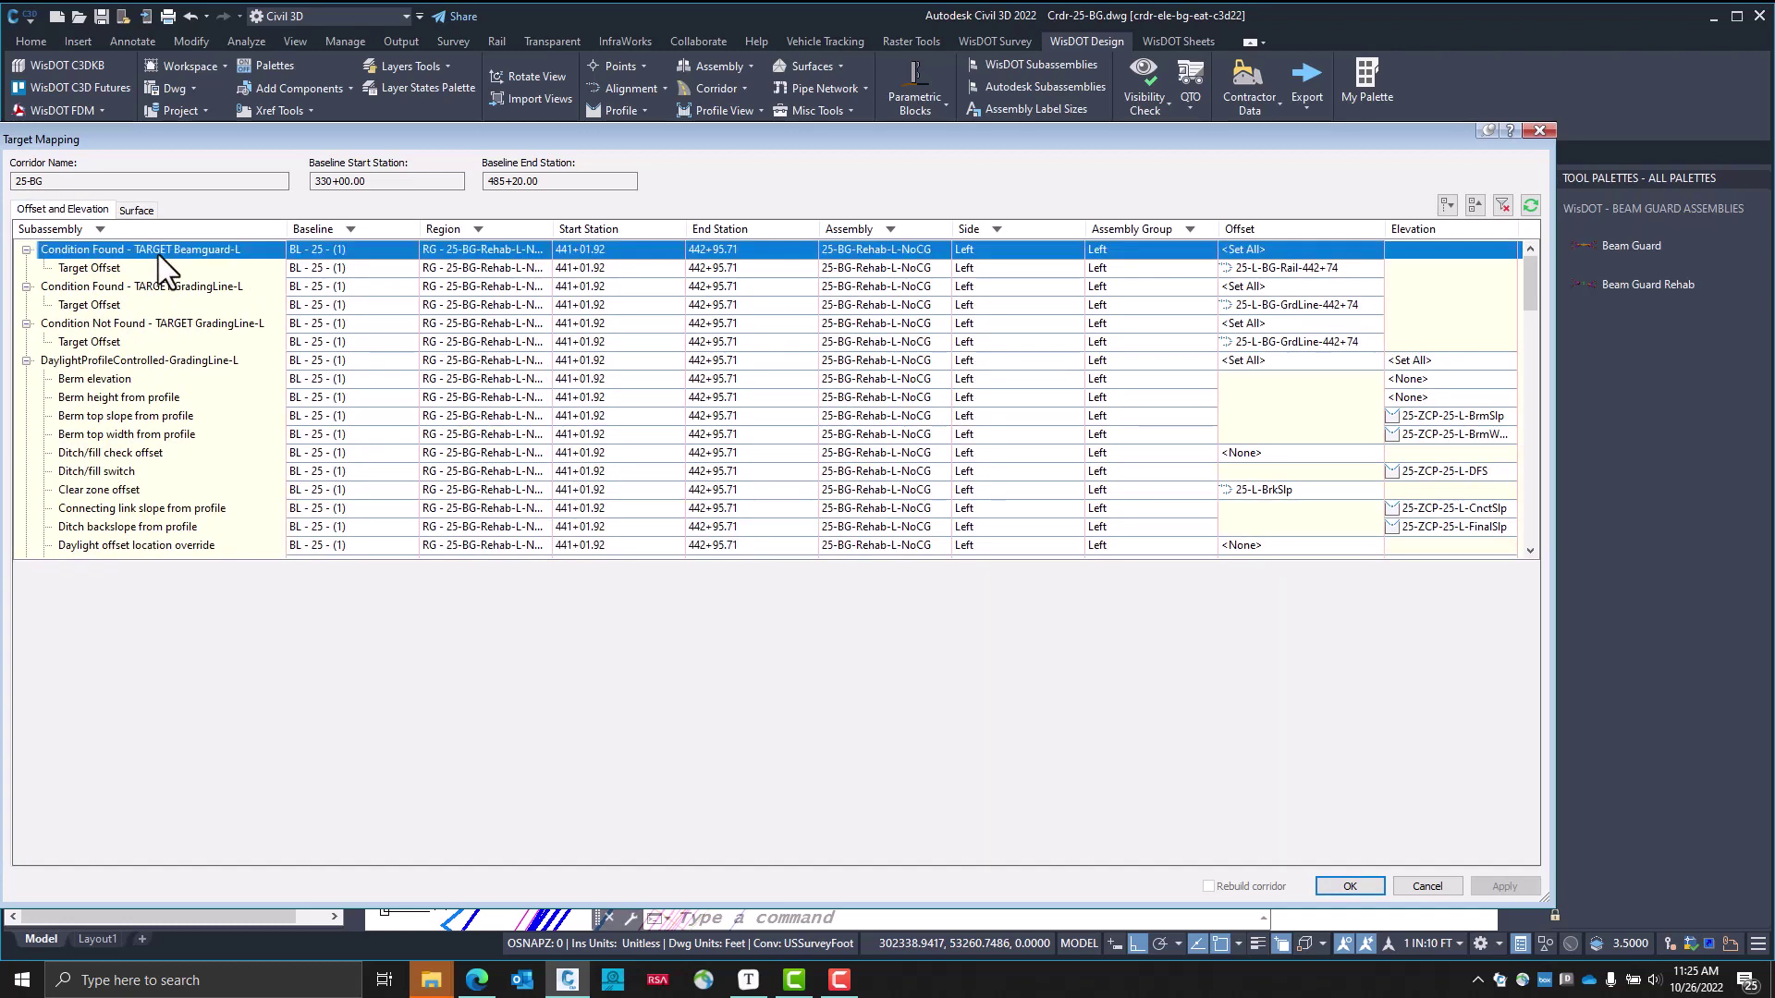
click(109, 268)
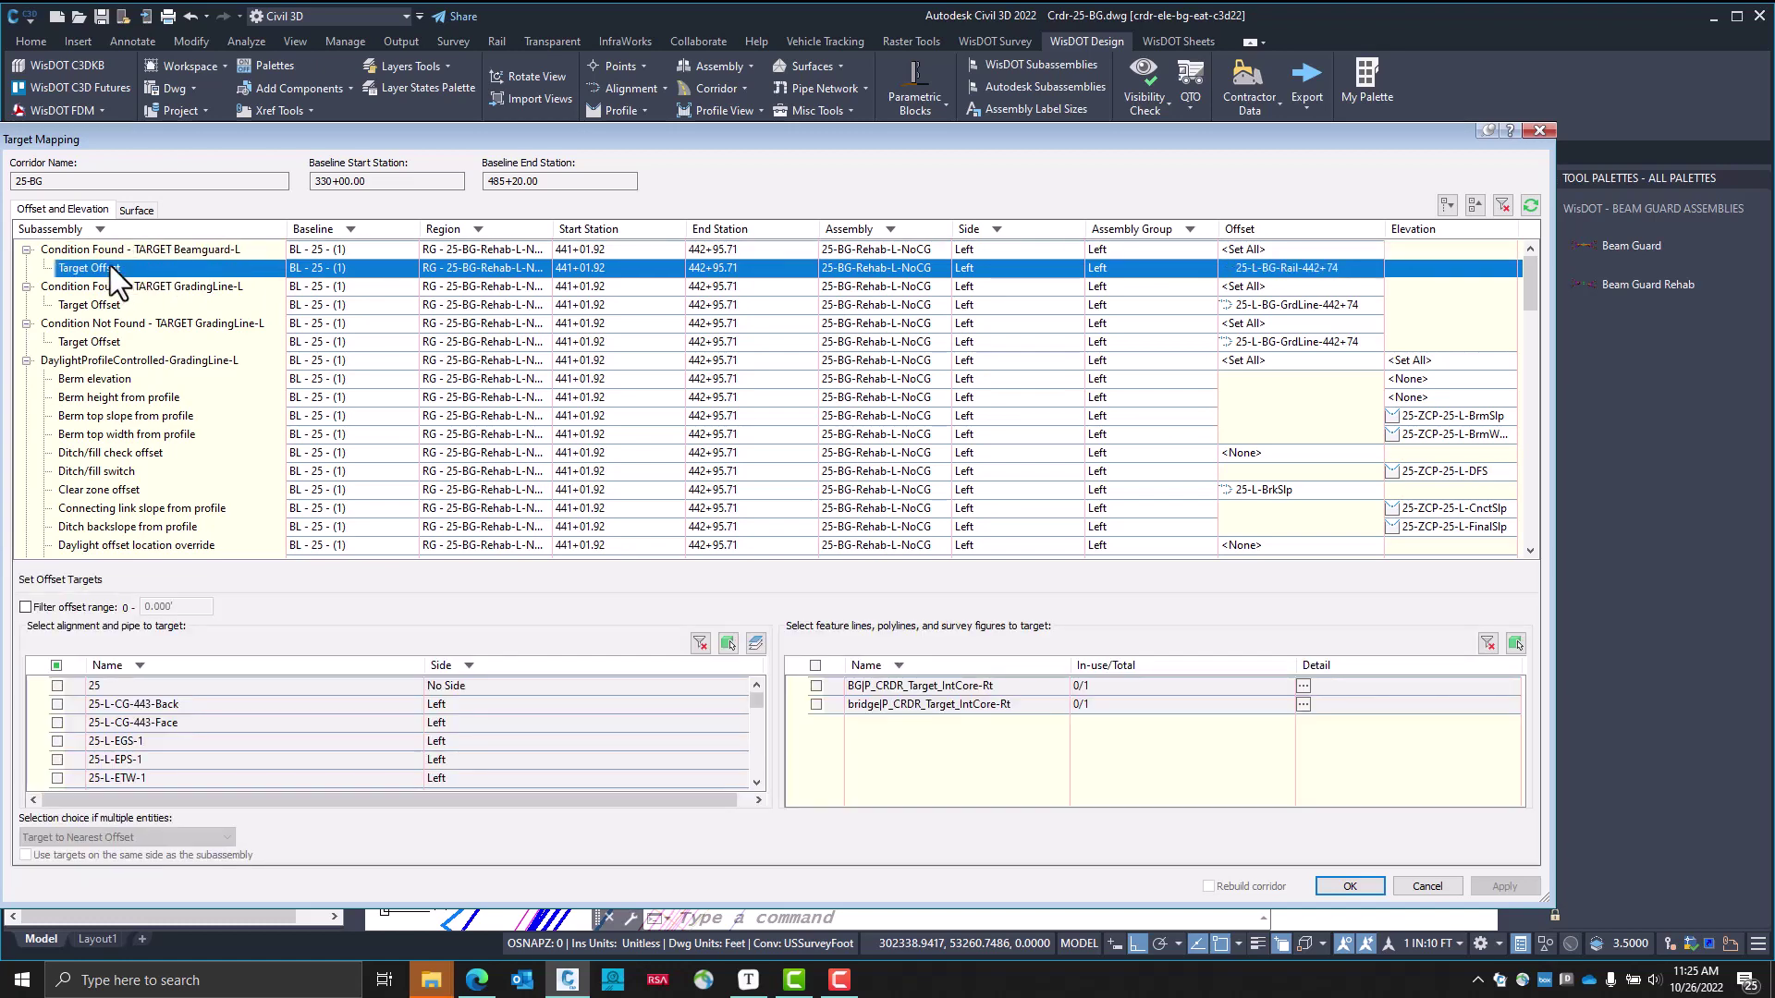
click(110, 307)
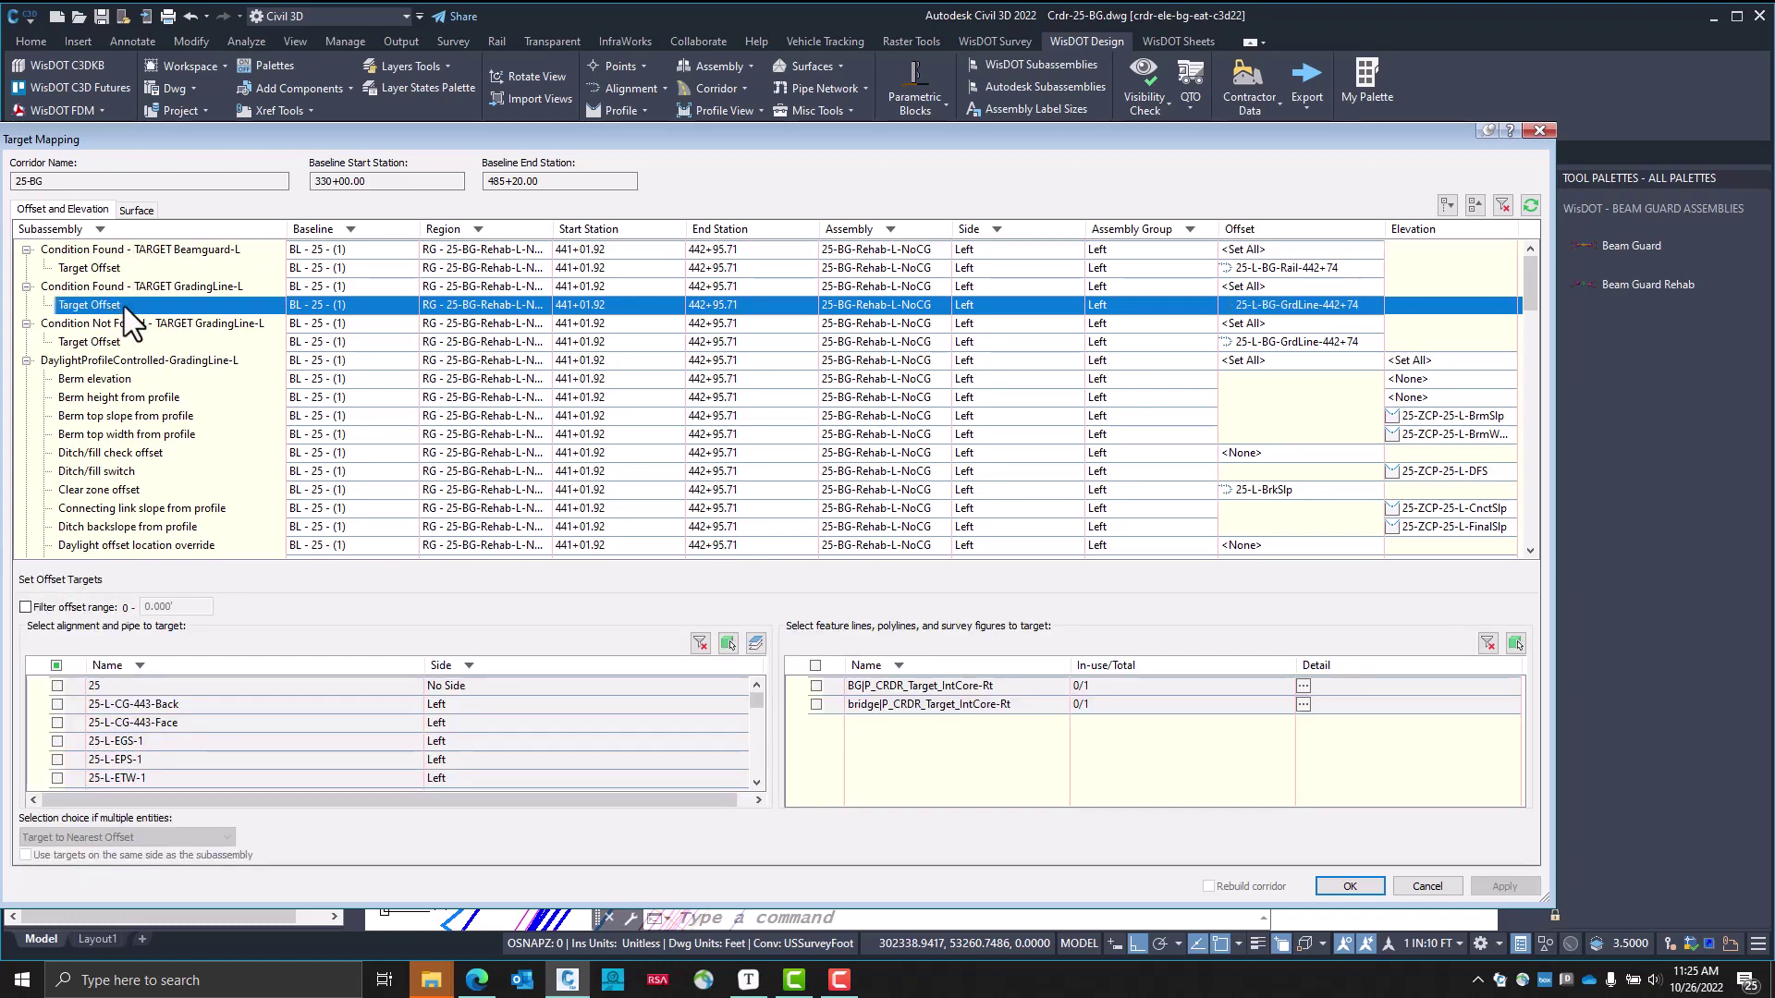
drag(902, 141, 744, 253)
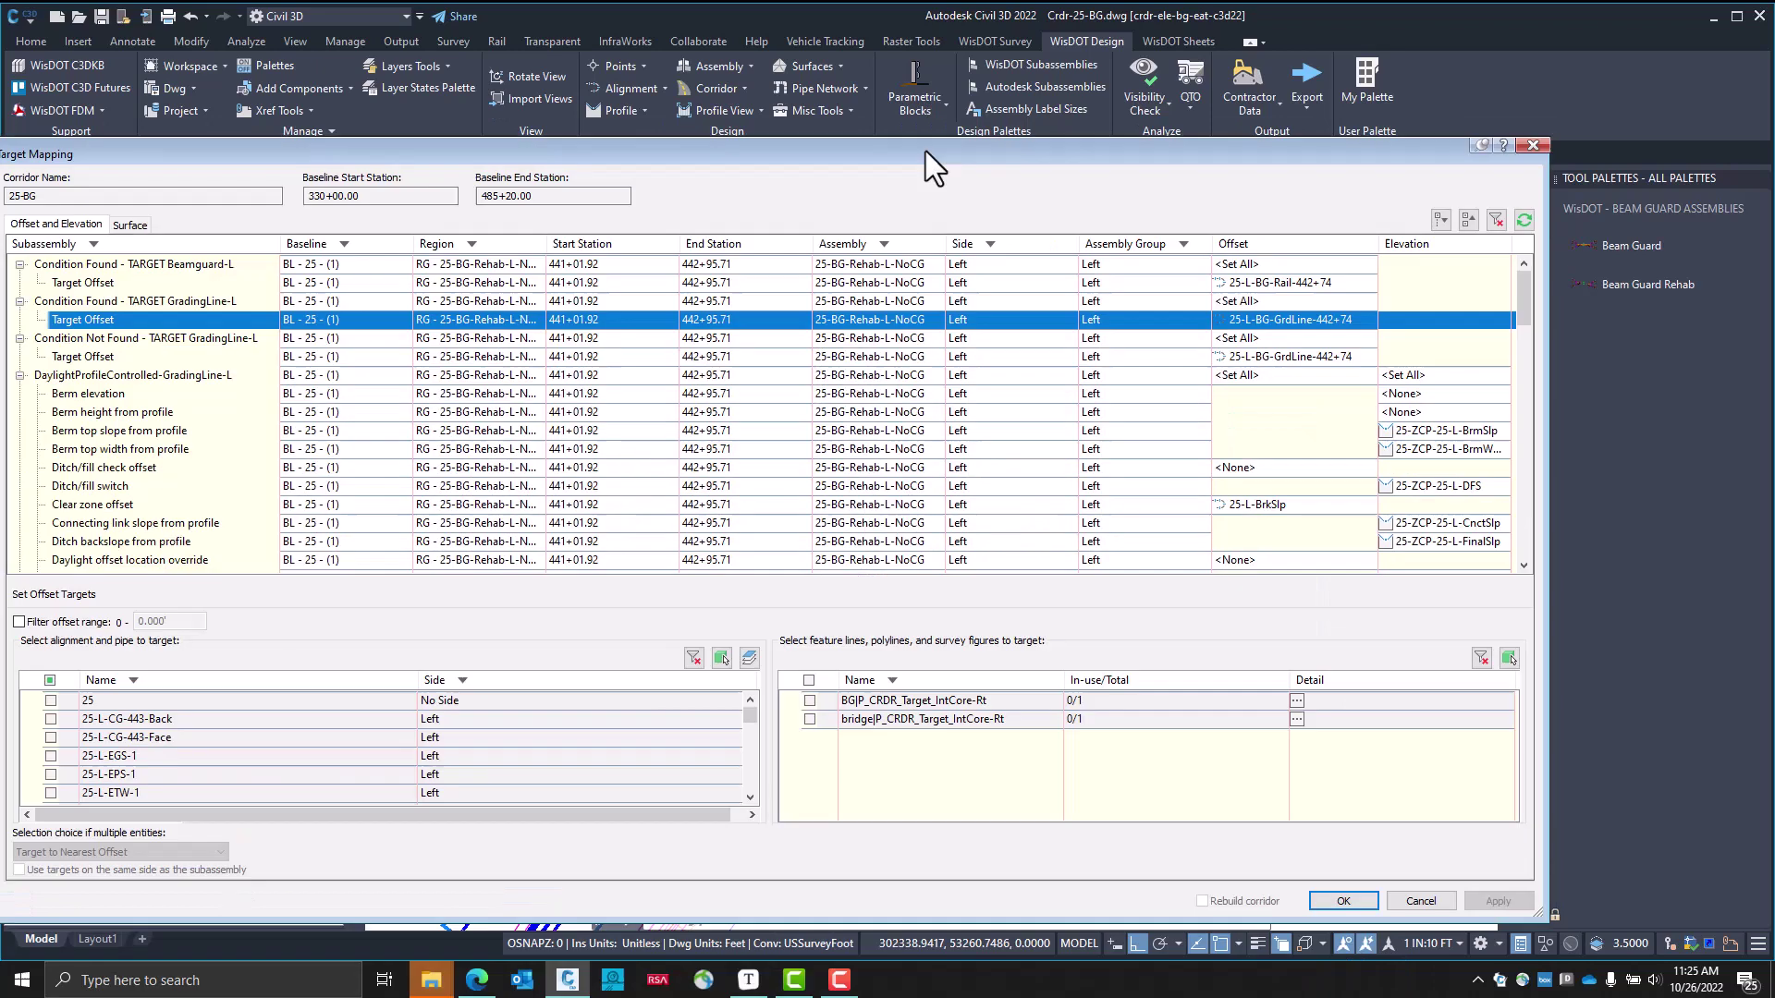
scroll(1345, 519, down, 5)
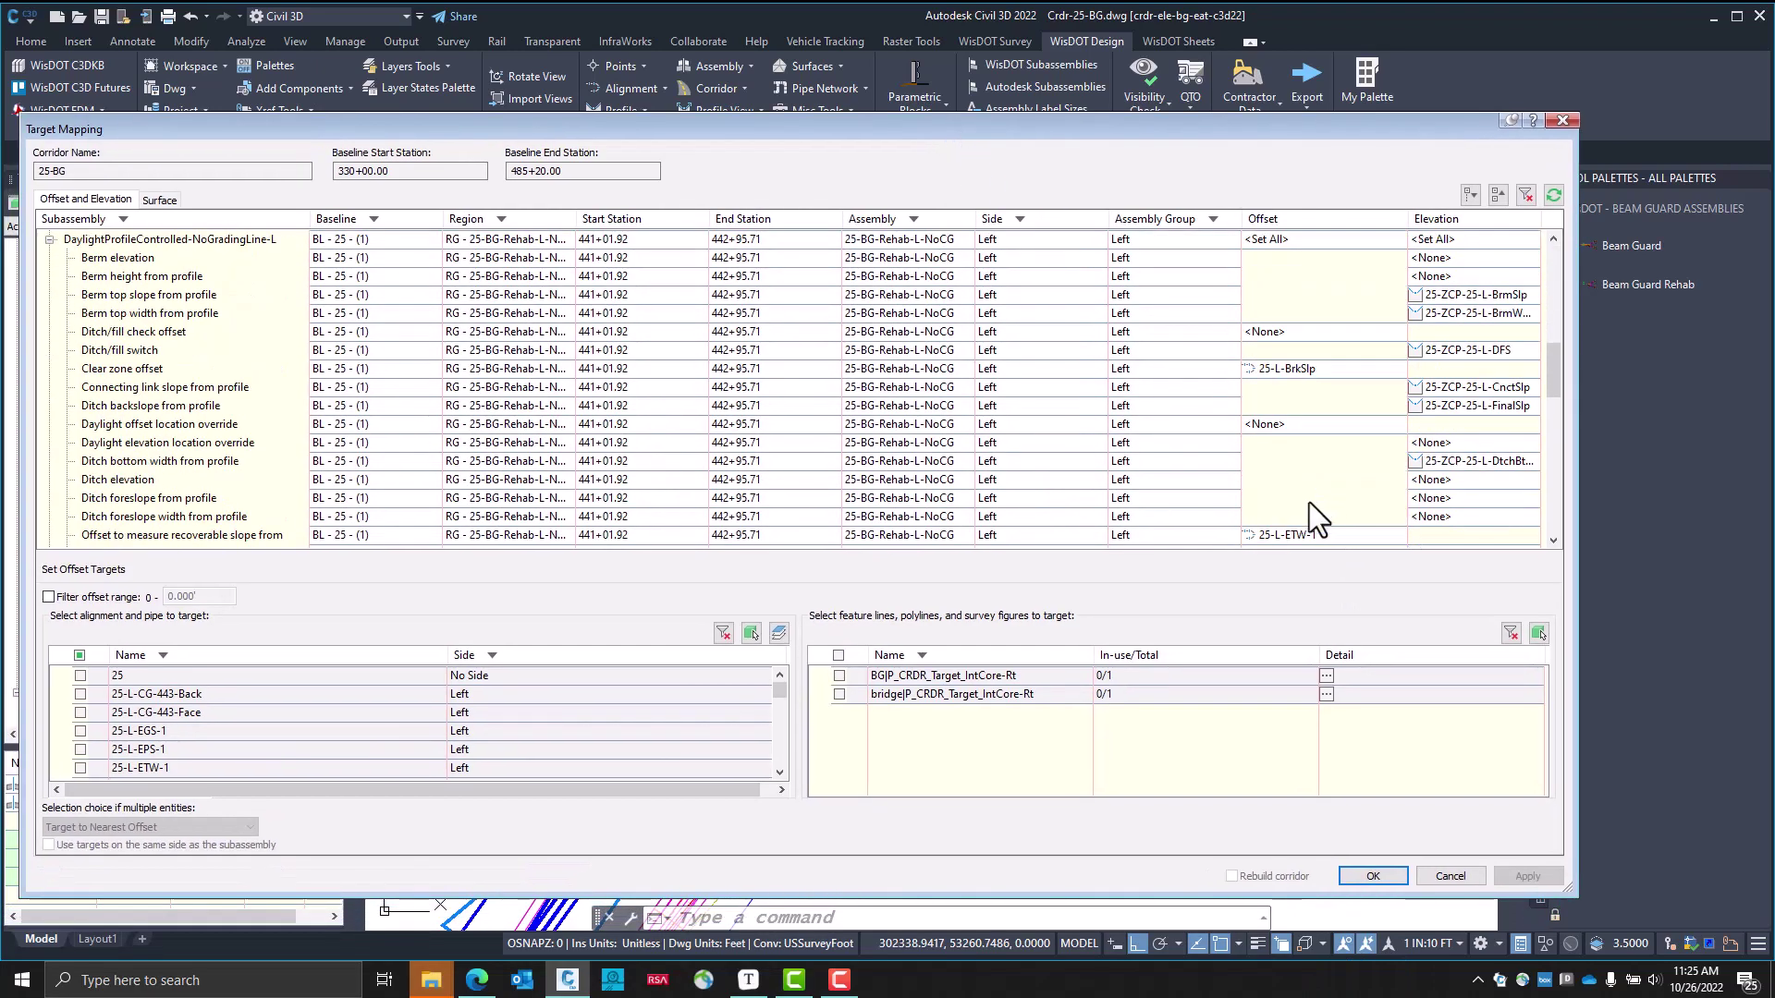
click(1374, 876)
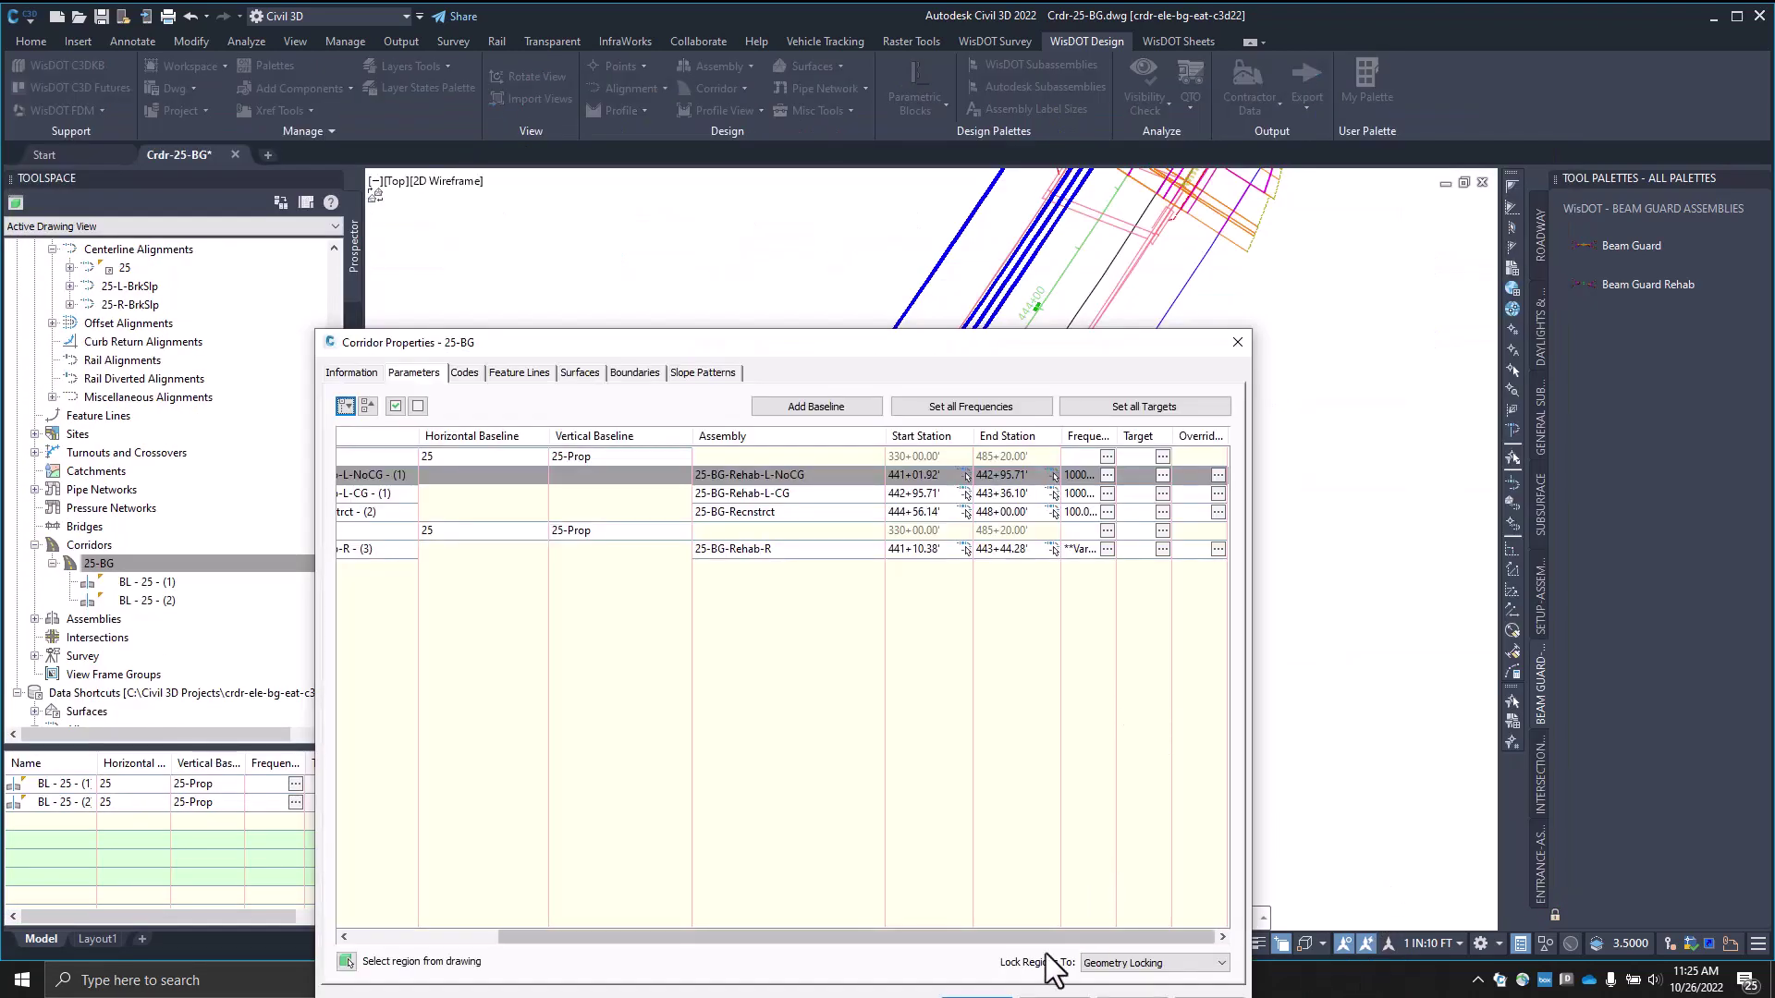
Accept the 25-BG corridor properties and rebuild the corridor
drag(777, 347, 760, 216)
click(962, 875)
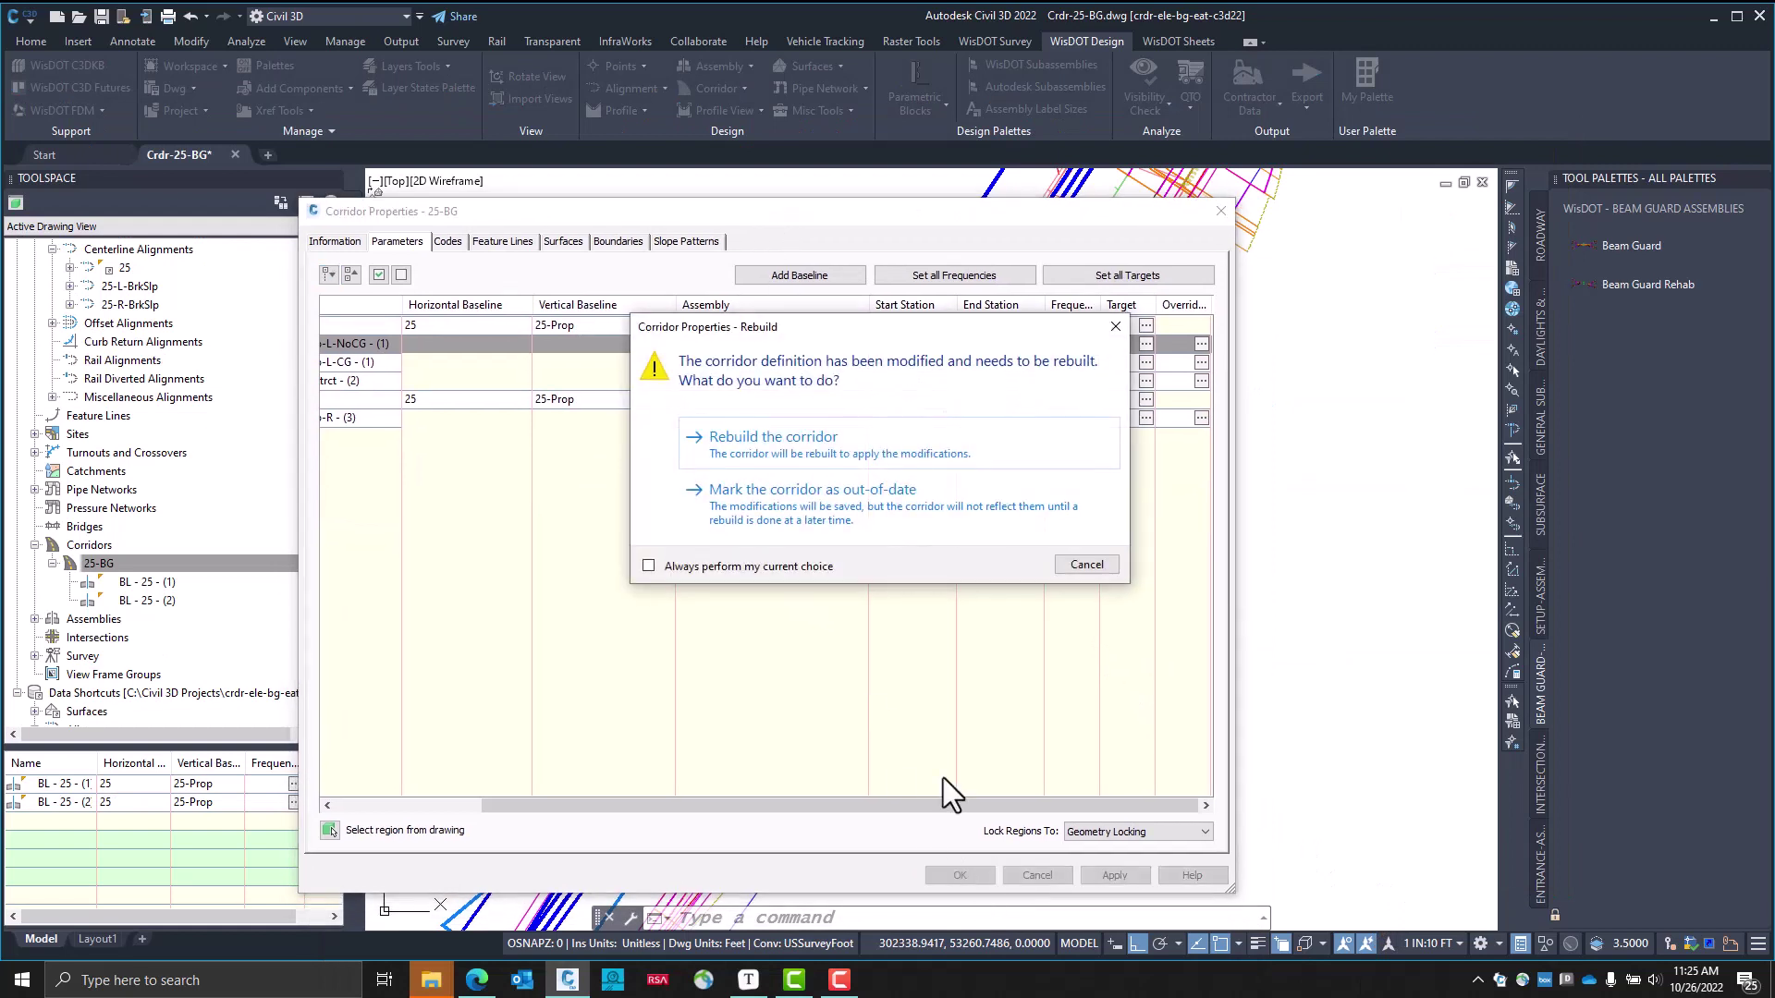
click(886, 440)
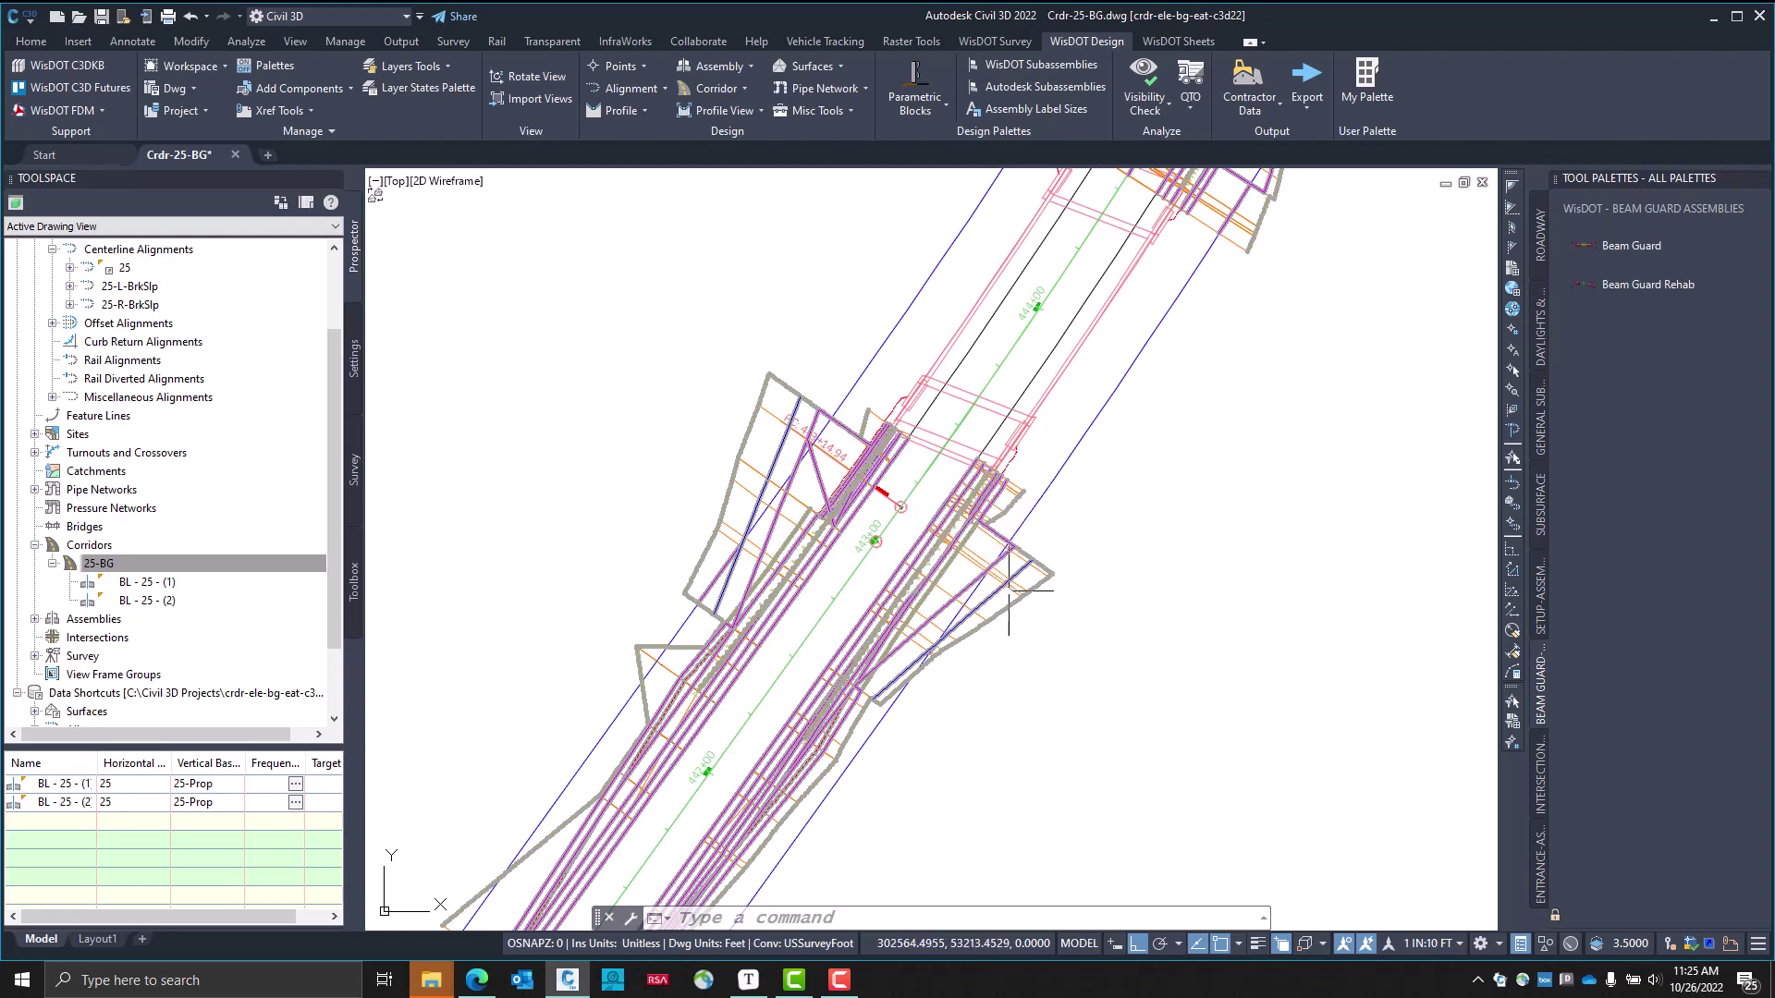
Examine the rebuilt 25-BG corridor in plan view on both sides of the bridge
scroll(885, 440, down, 2)
scroll(970, 514, up, 2)
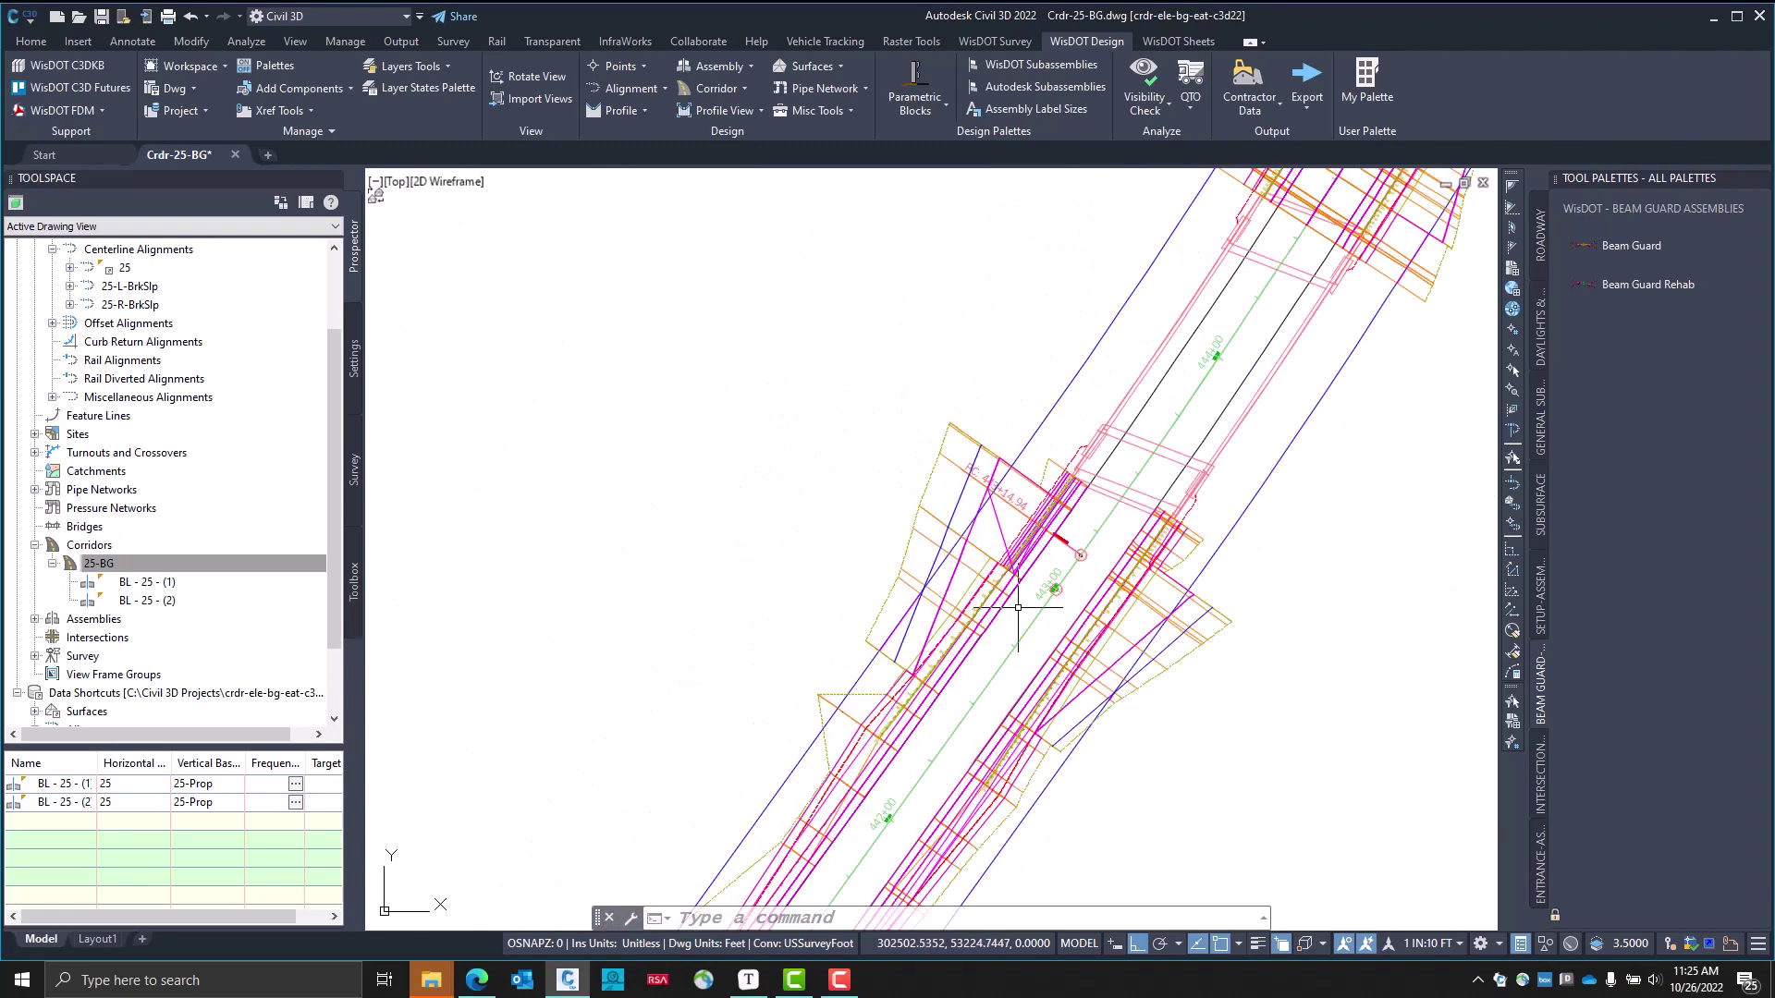
scroll(1063, 688, up, 3)
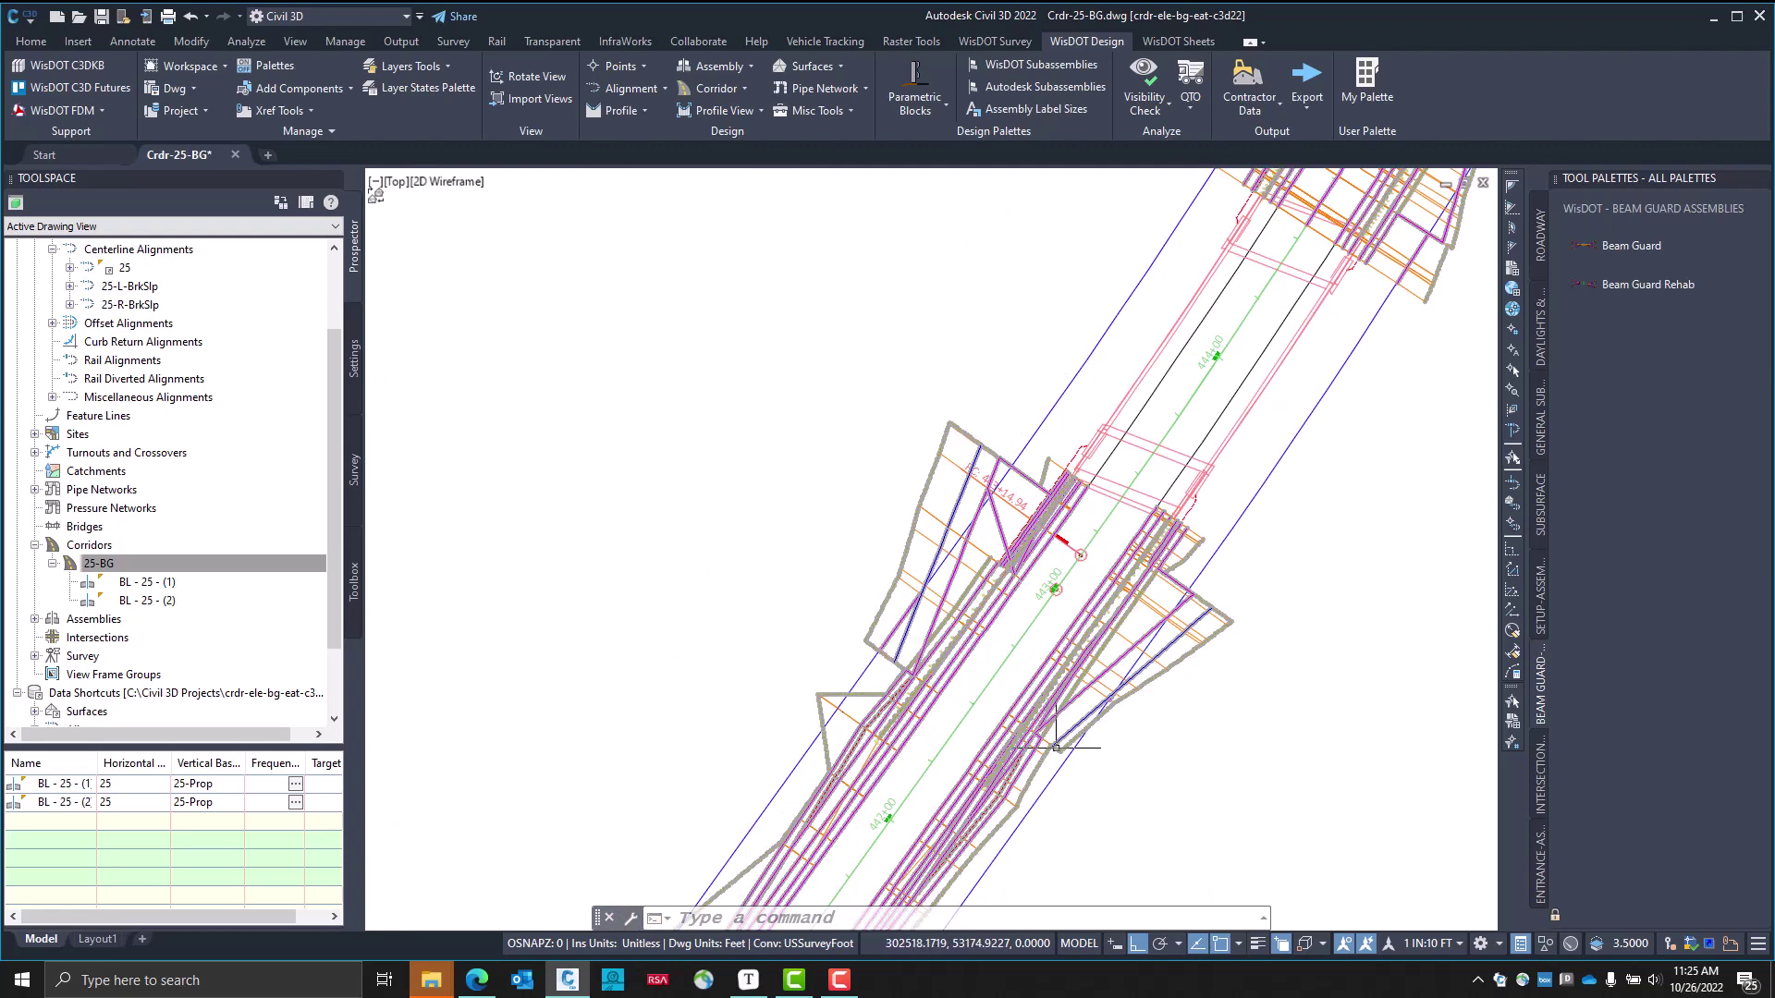
scroll(952, 730, down, 2)
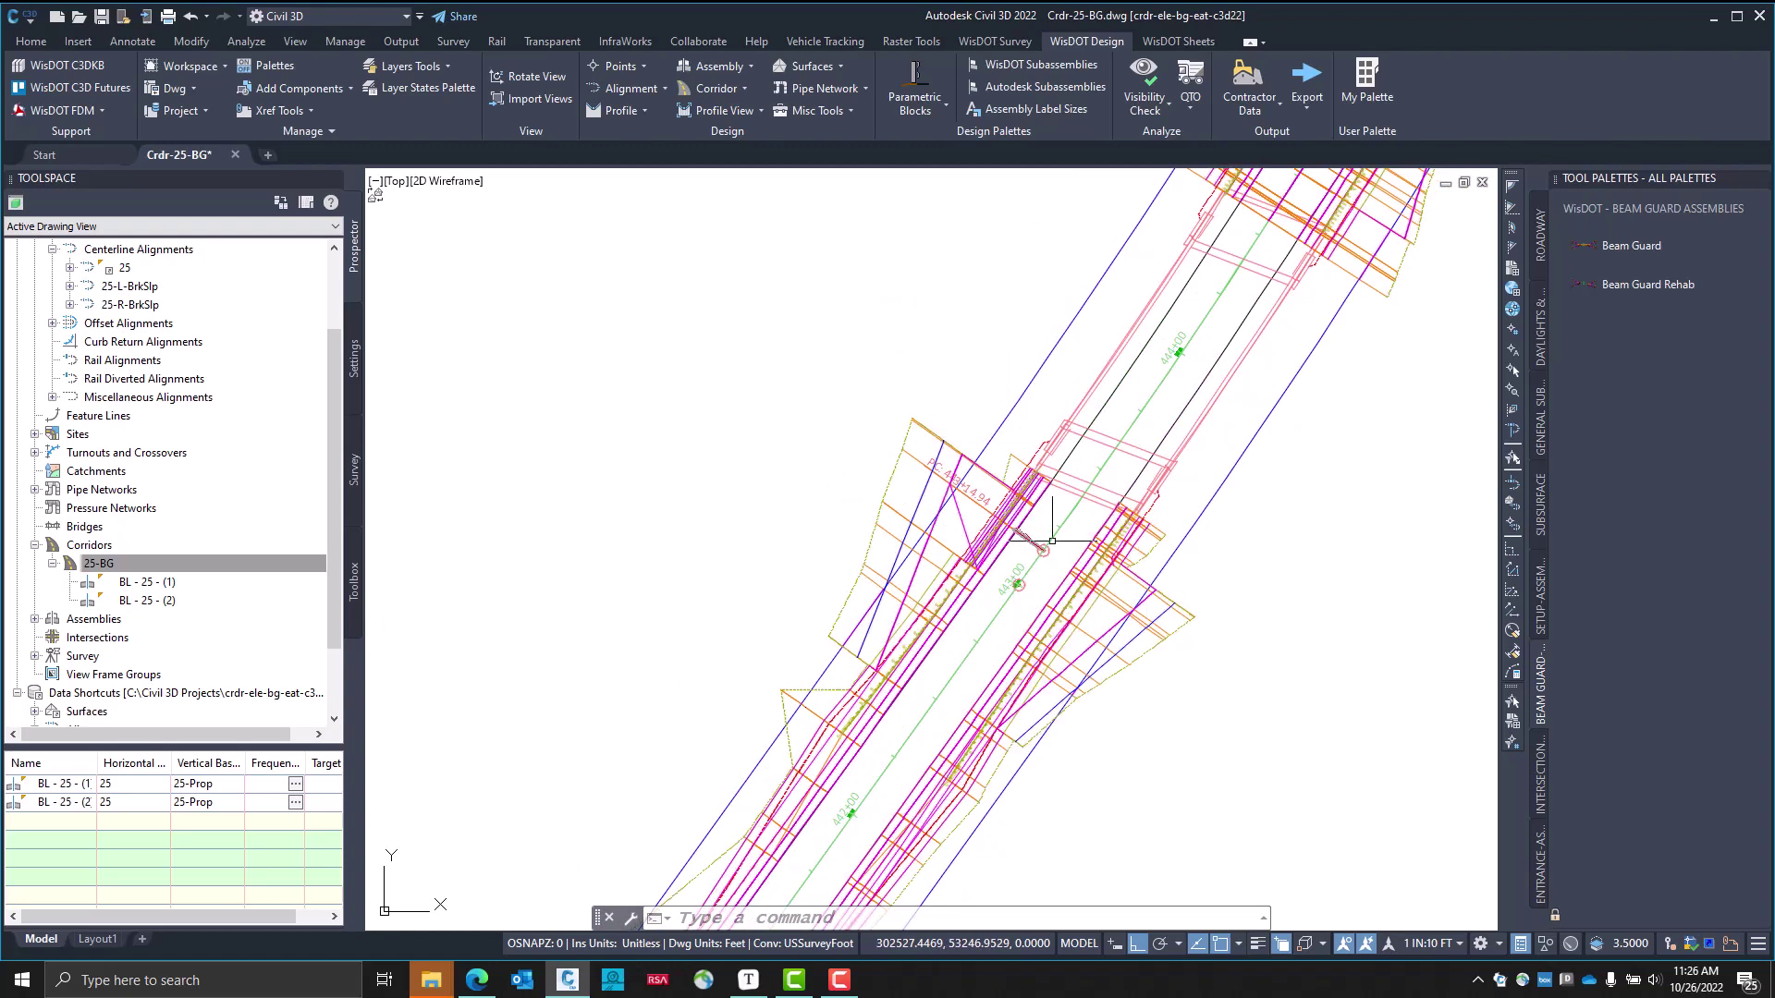
mouse_move(1117, 691)
middle_down()
mouse_move(961, 693)
mouse_move(832, 663)
middle_up()
middle_drag(1078, 634, 867, 877)
mouse_move(1078, 595)
middle_down()
mouse_move(979, 665)
mouse_move(942, 654)
mouse_move(938, 529)
middle_up()
scroll(925, 666, down, 3)
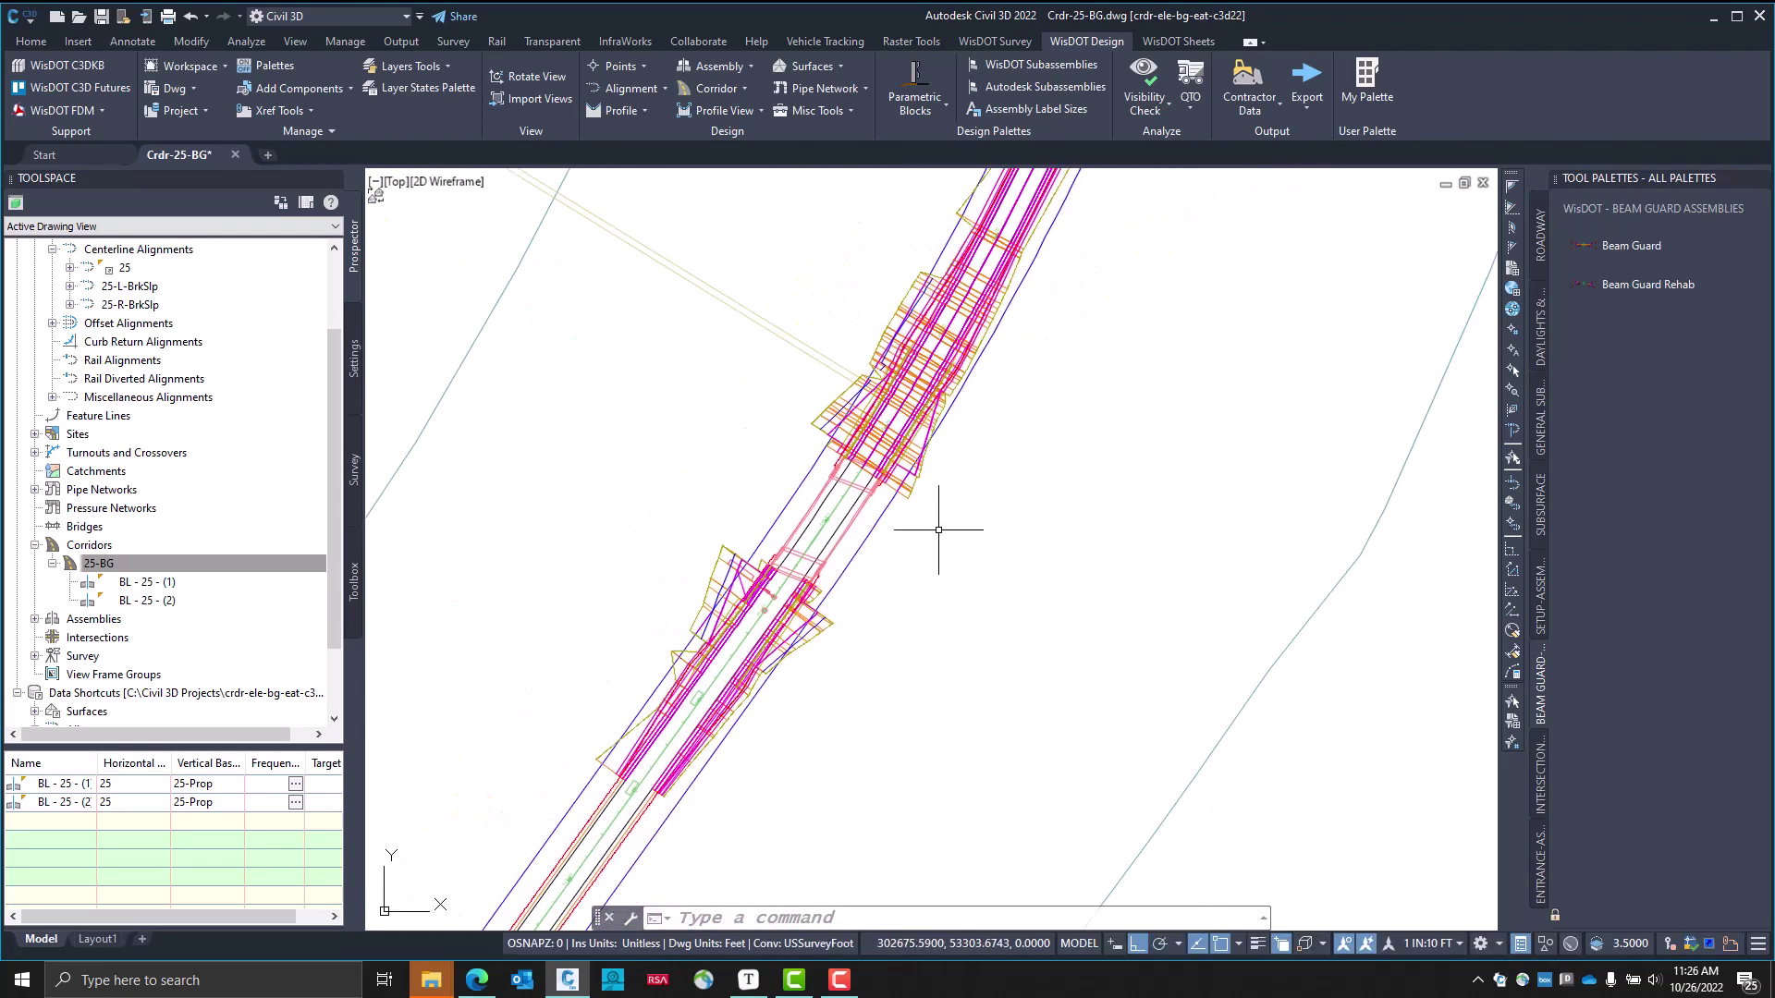
mouse_move(938, 529)
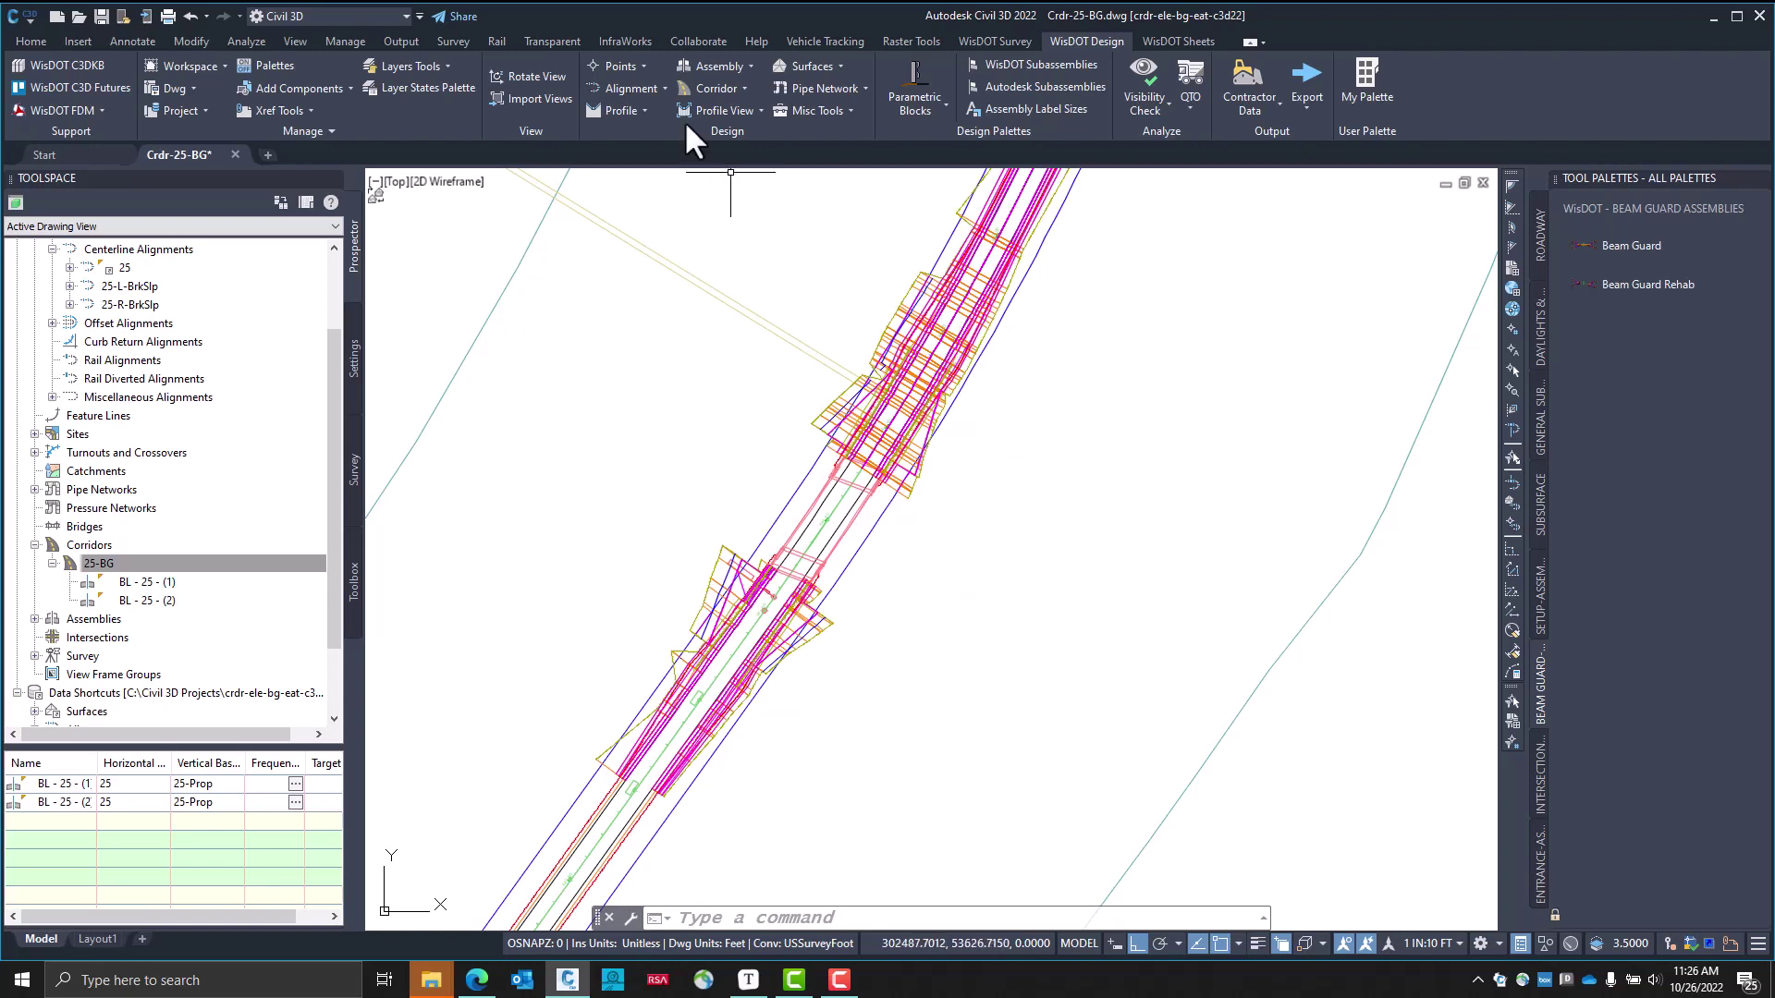
Start Create Corridor Surfaces and open the default surface definition file CreateCrdrSurfs.csv for viewing
click(719, 91)
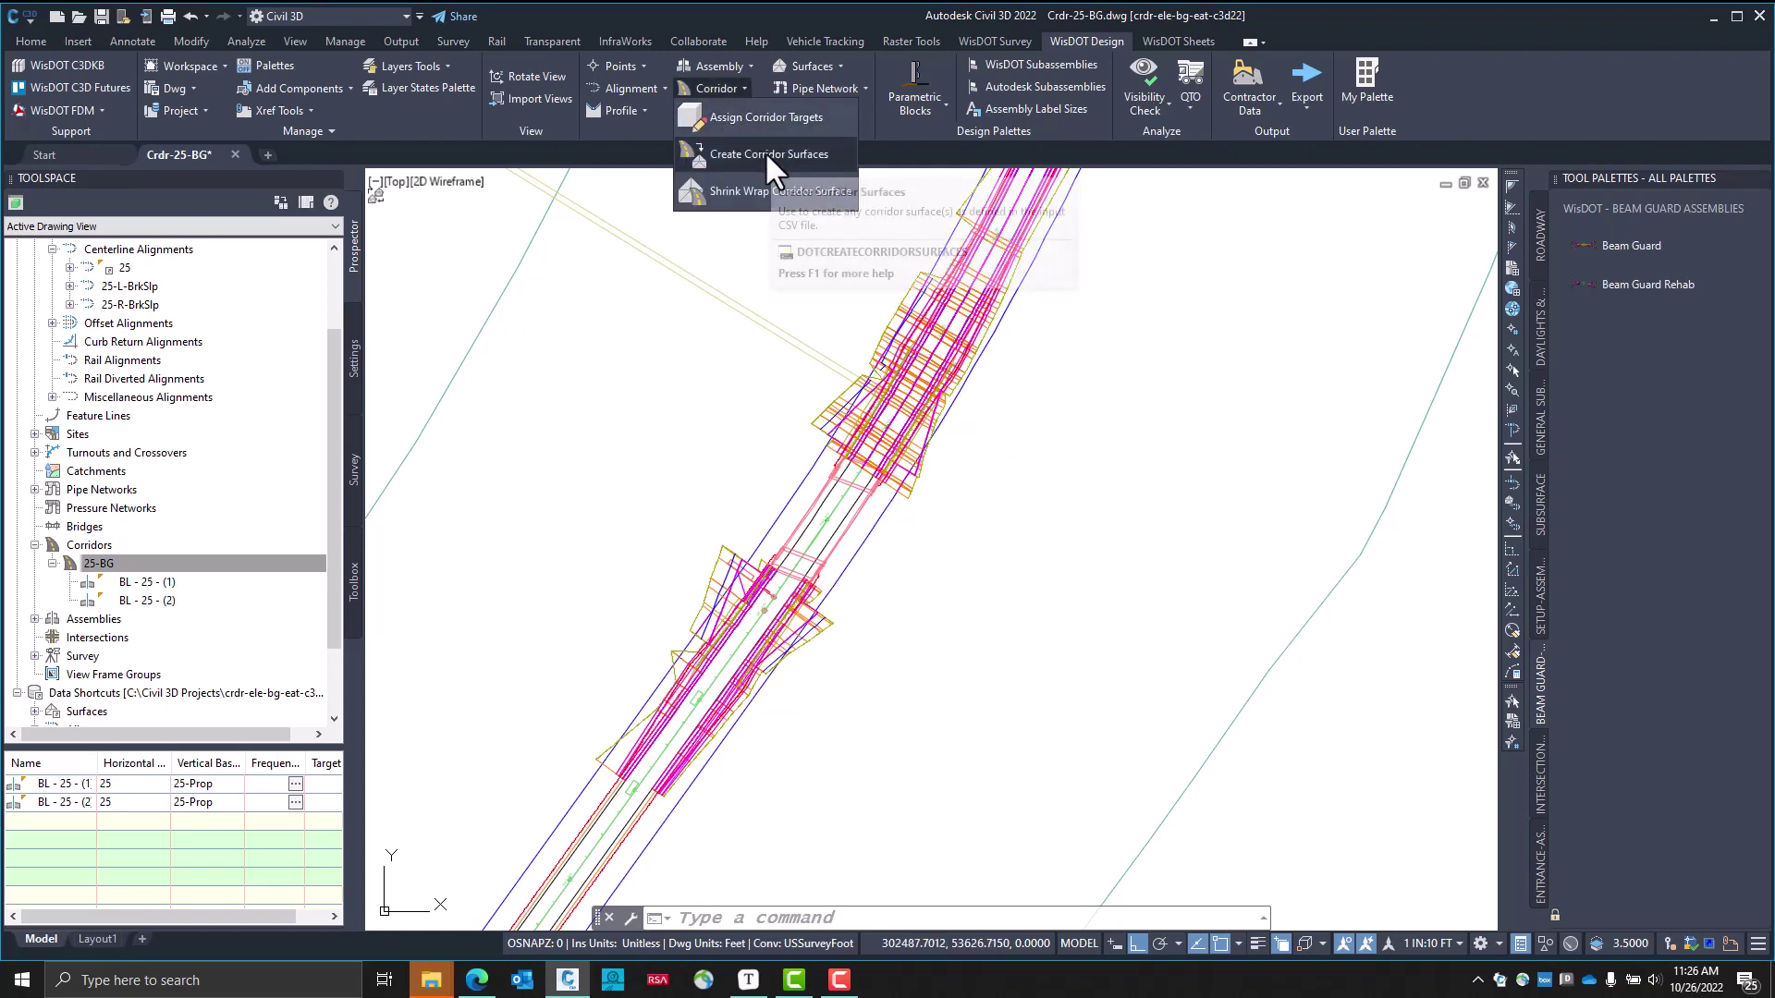
click(764, 153)
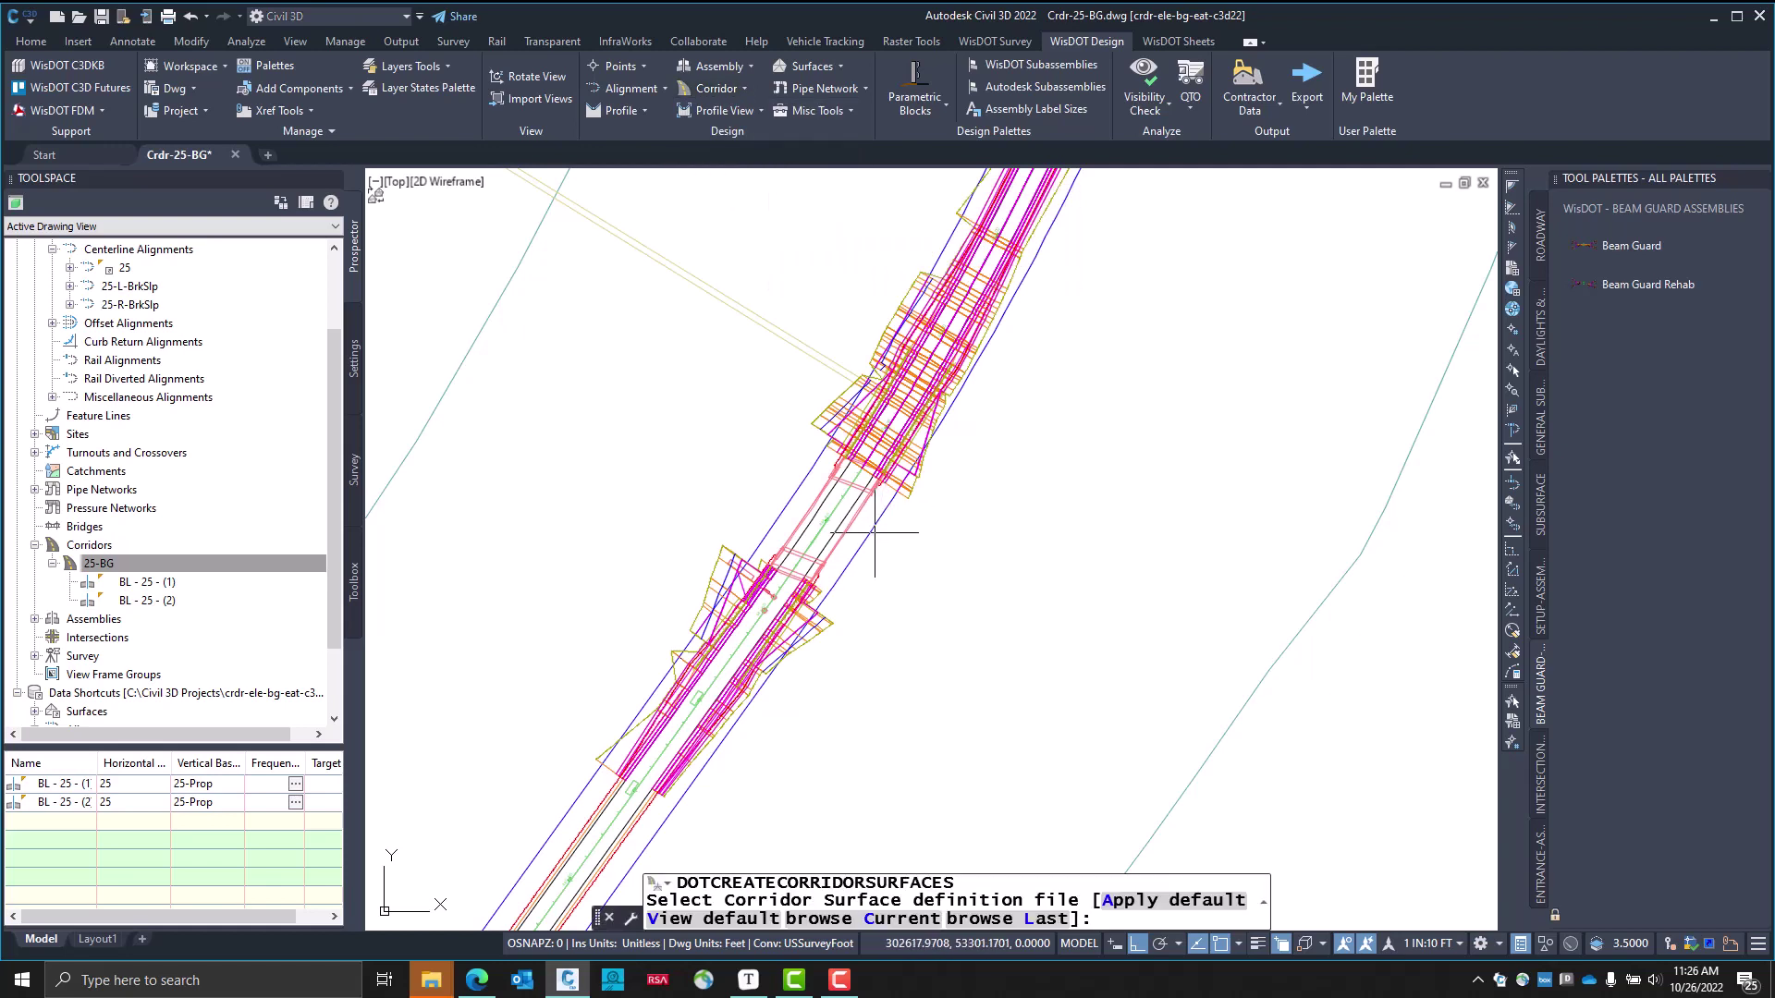
text(v)
key(Return)
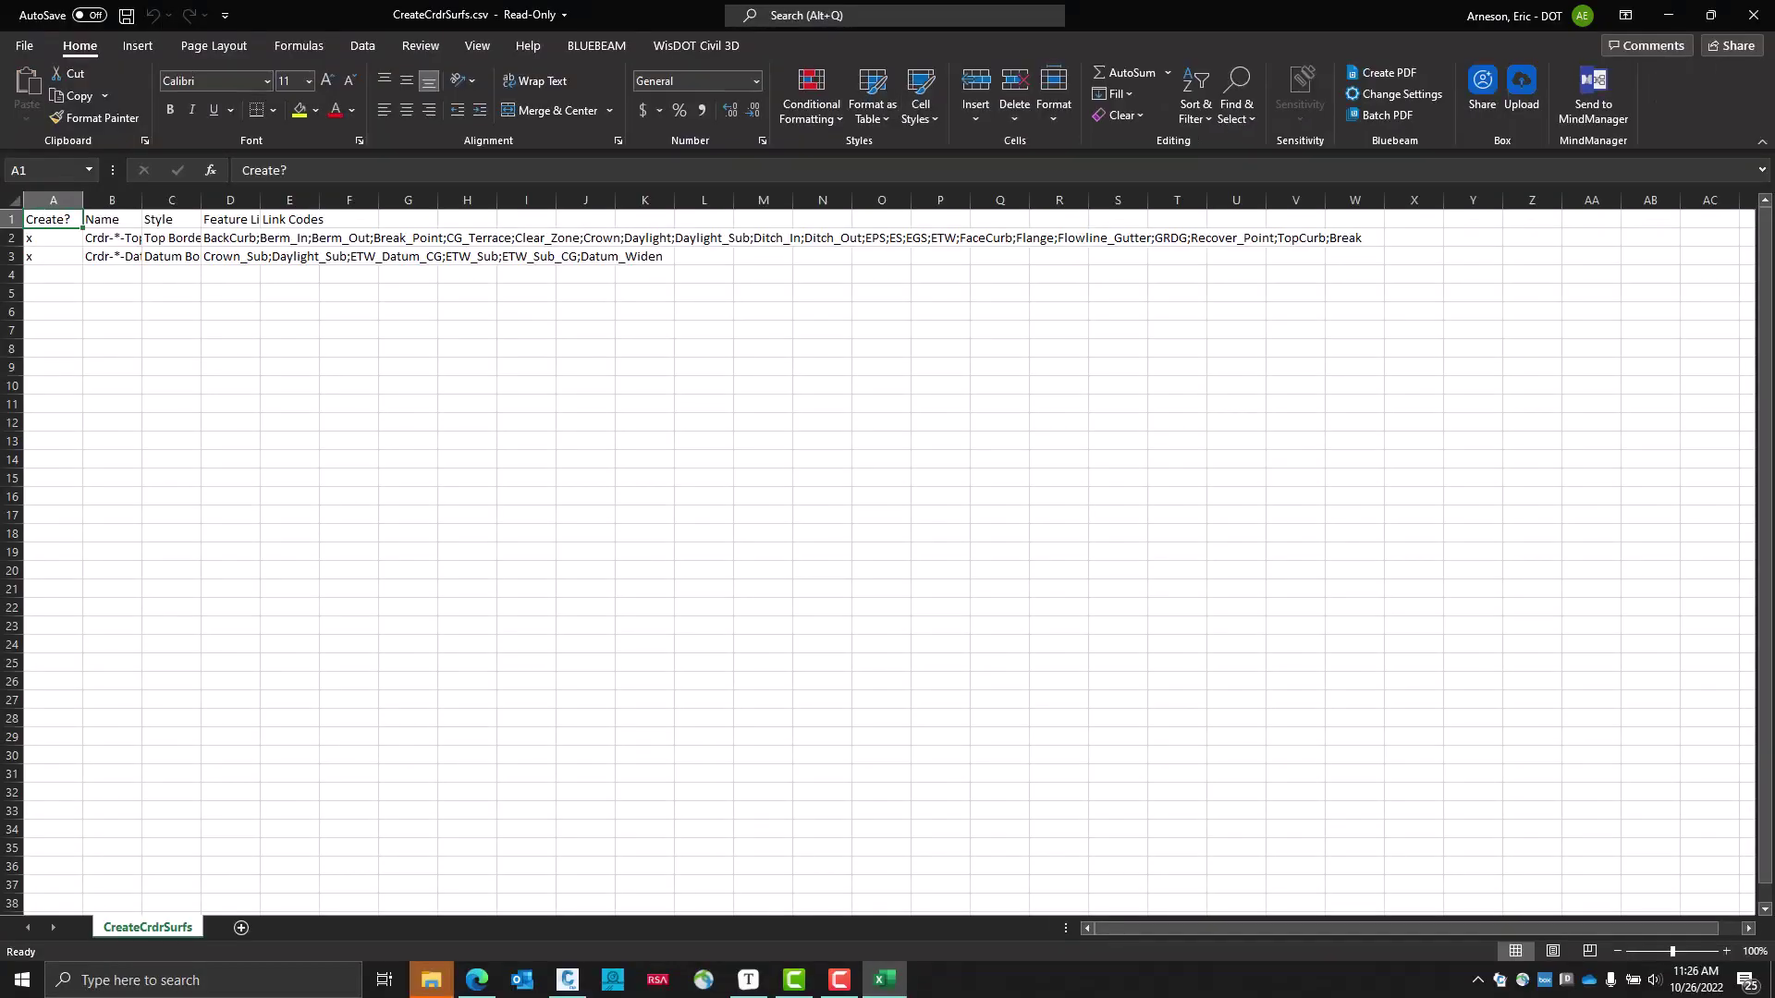
Widen the Name column to examine the corridor surface definitions, and close CreateCrdrSurfs.csv without saving changes
double_click(142, 199)
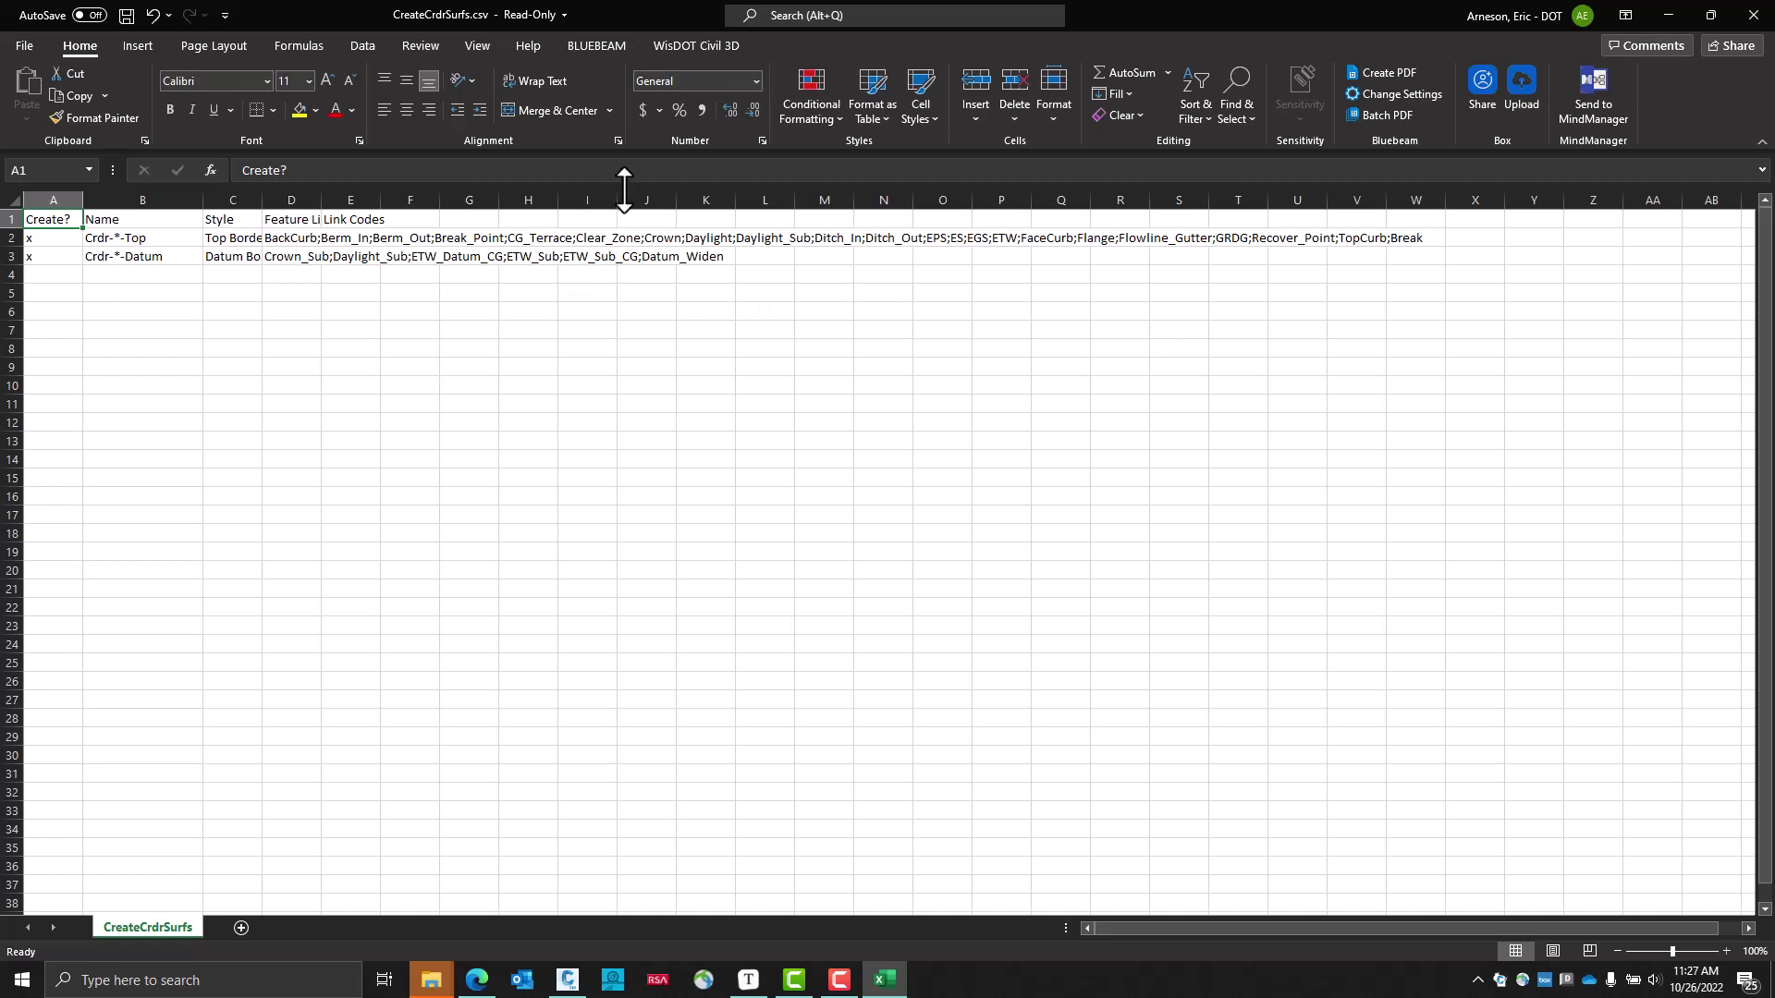
click(1754, 14)
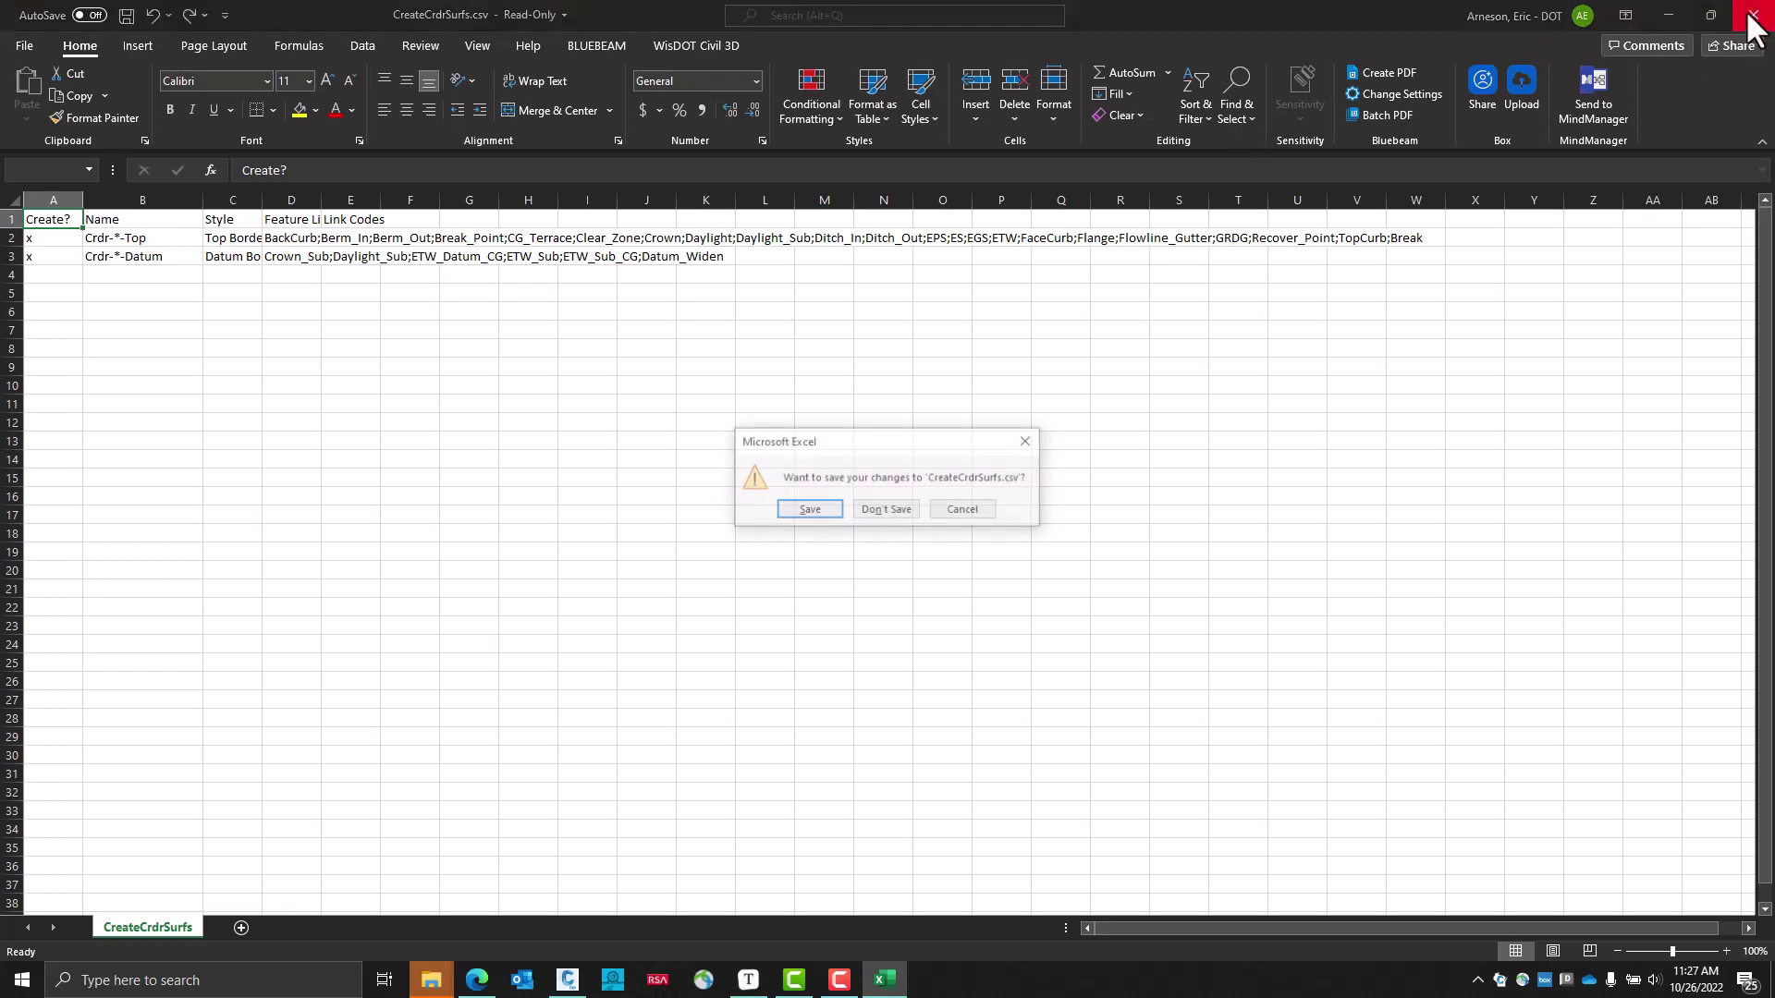
click(898, 510)
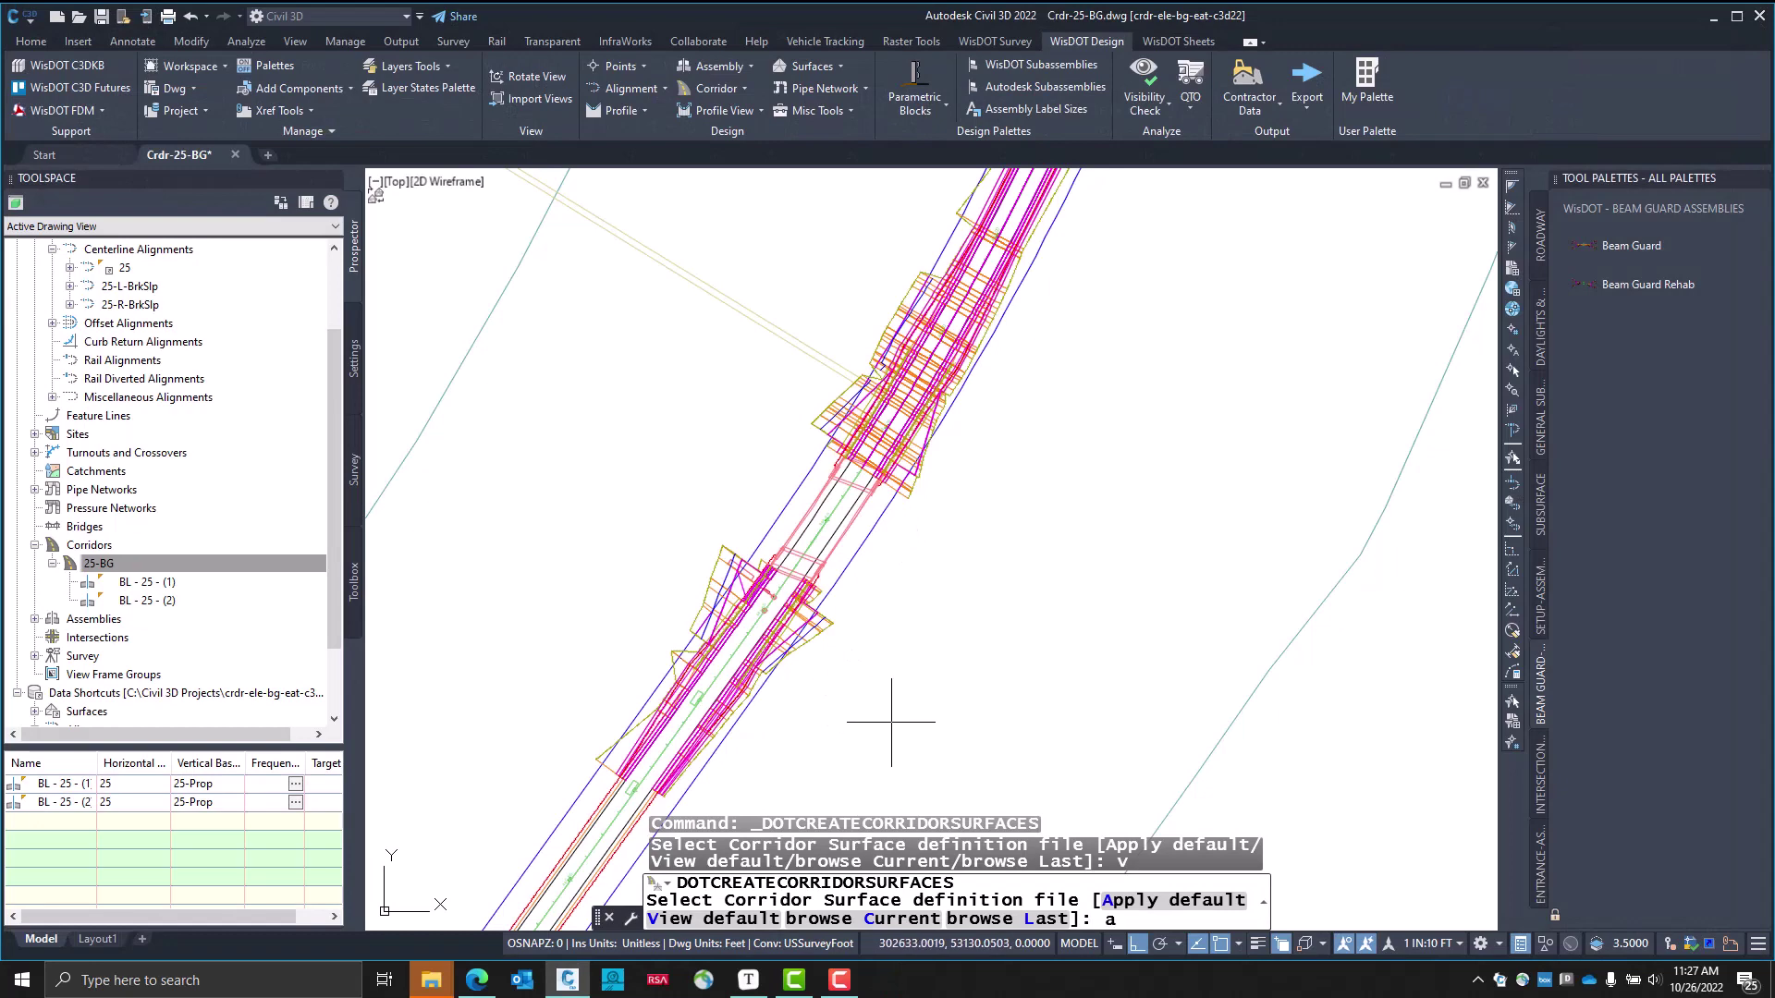
Apply the default surface definition file to the 25-BG corridor and rebuild the corridor
key(Return)
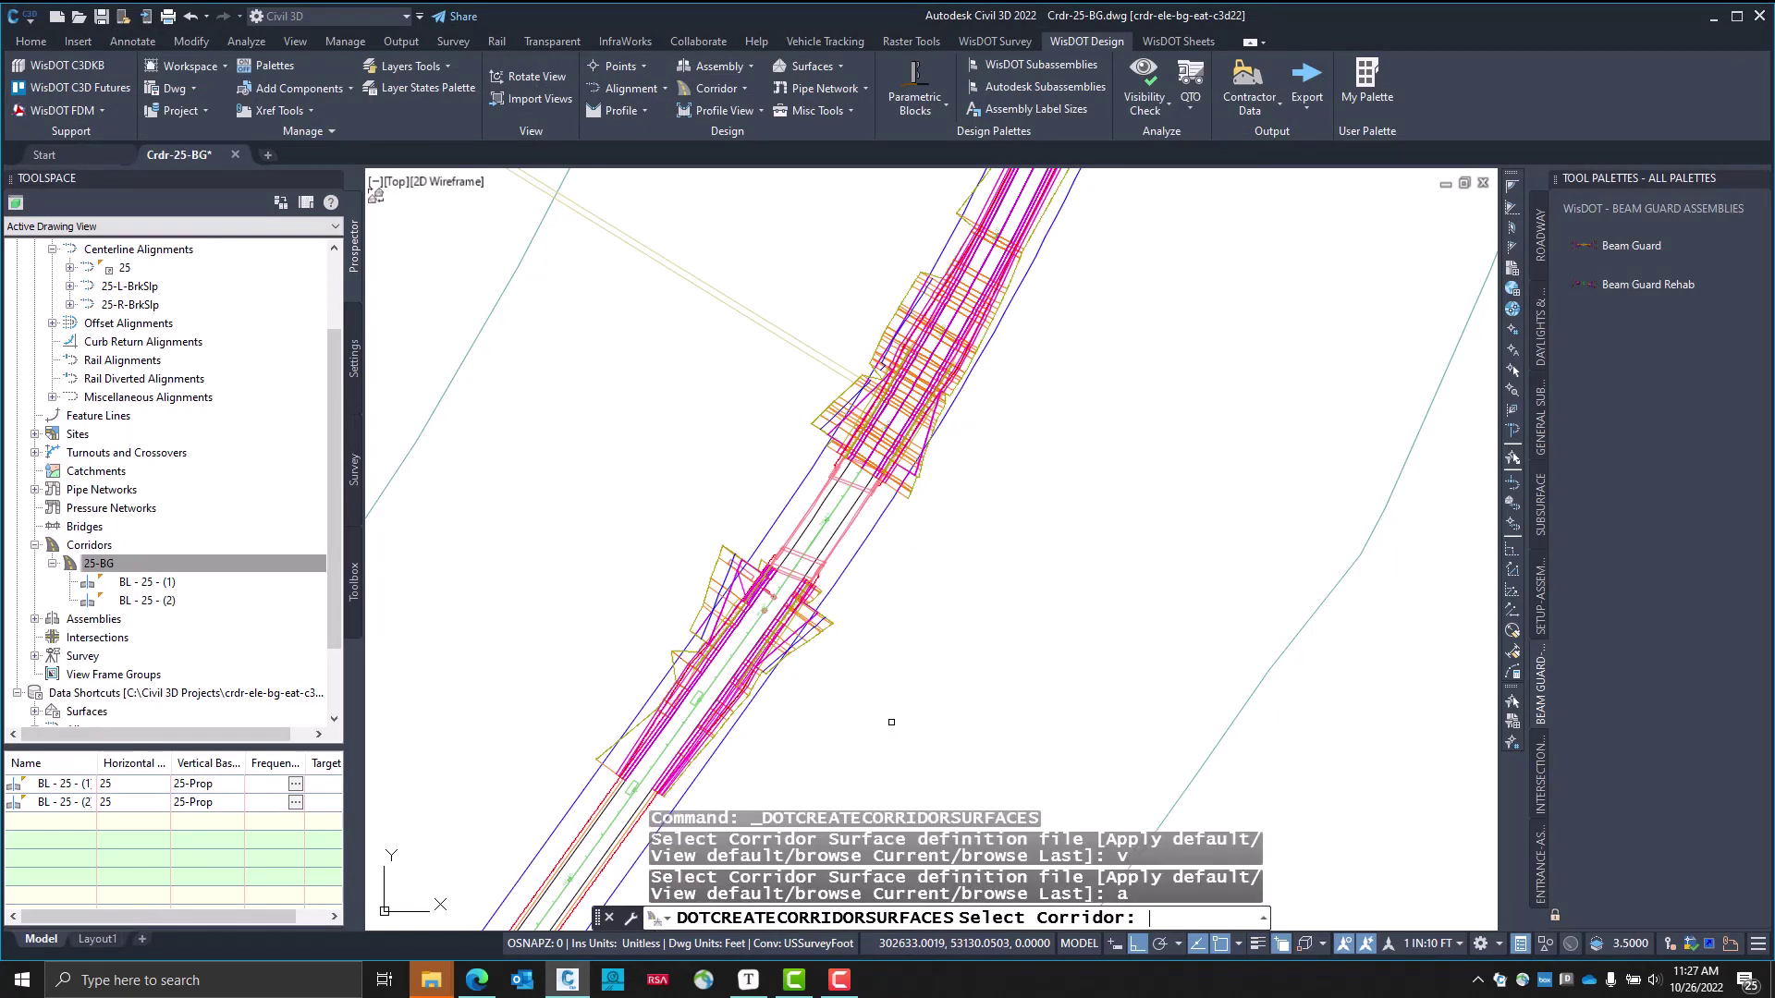
click(785, 631)
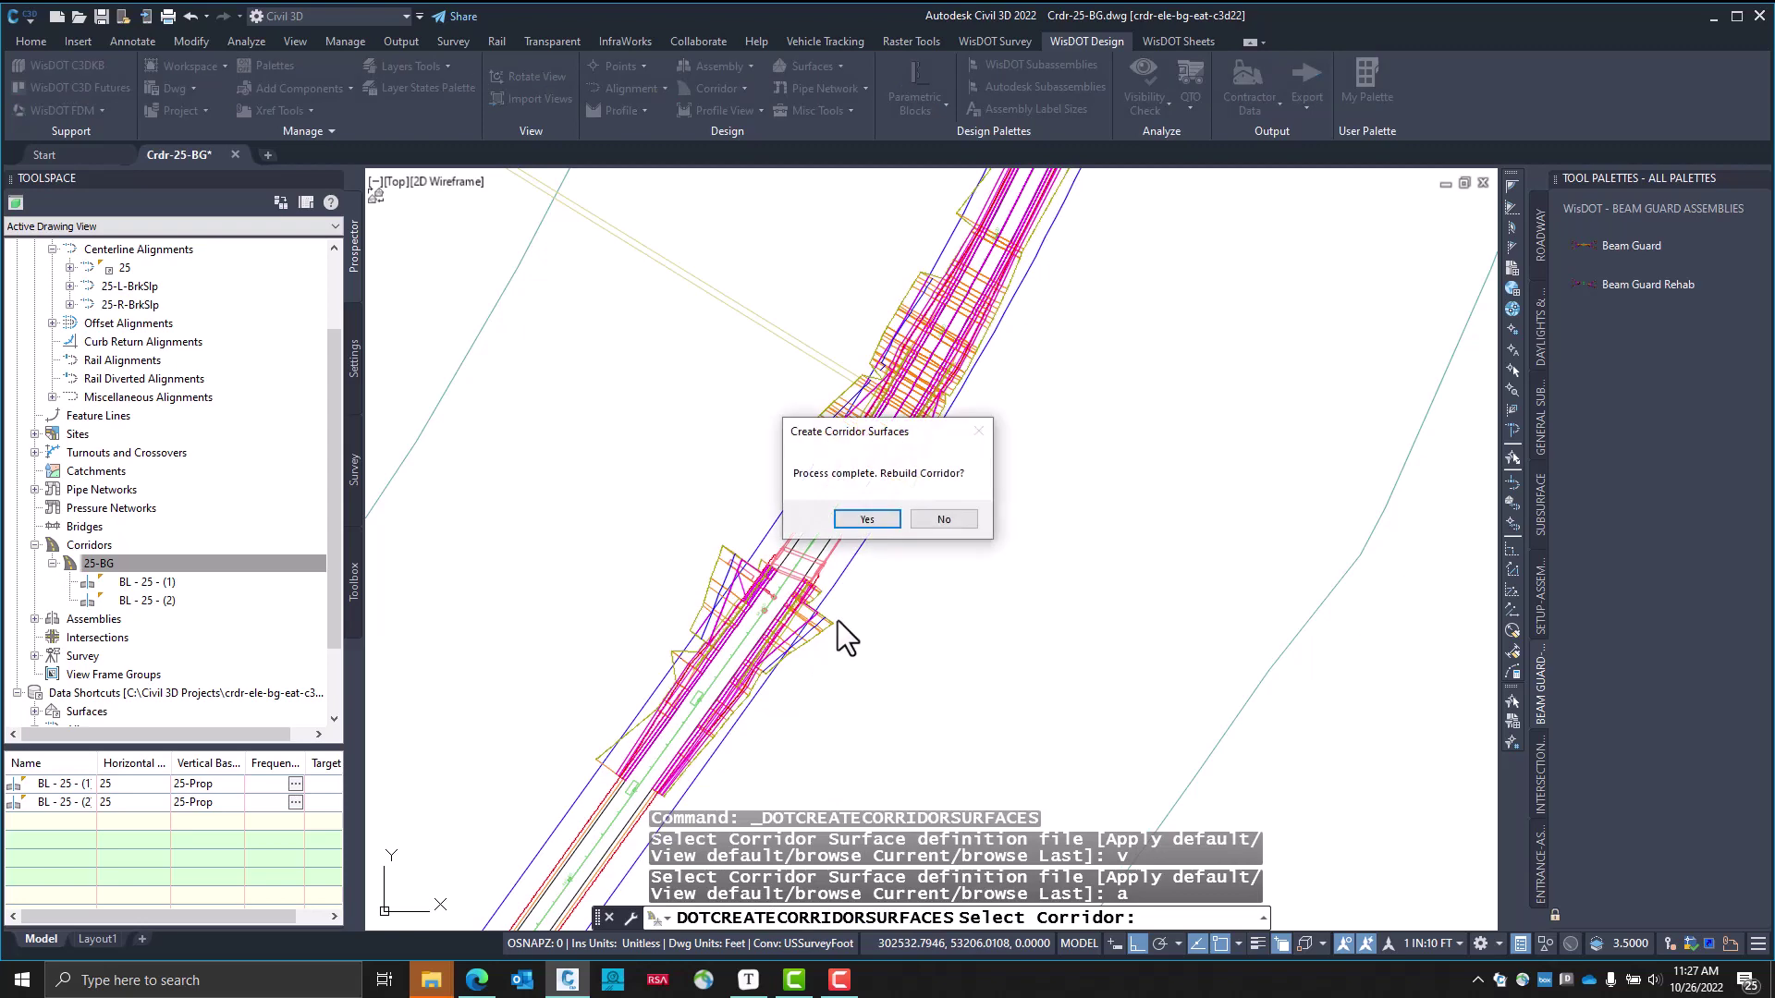
click(885, 519)
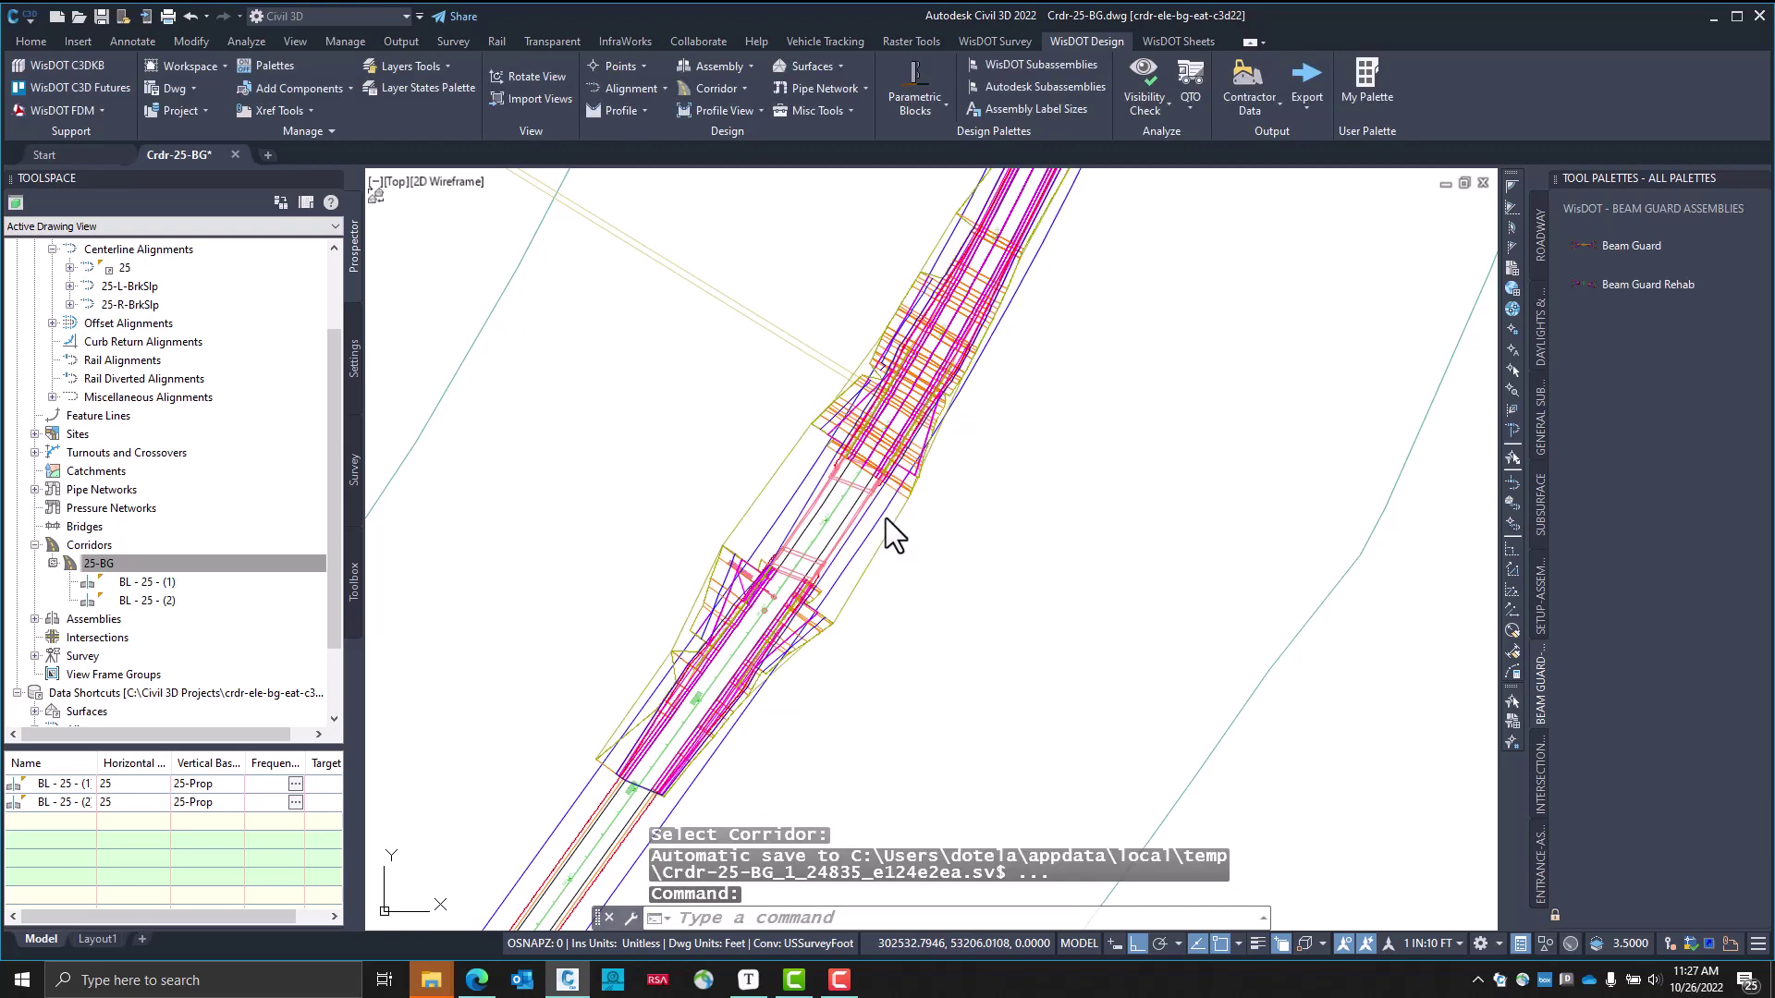
Examine the Crdr-25-BG-Datum and Crdr-25-BG-Top surfaces in the drawing's surface collection
scroll(158, 545, up, 3)
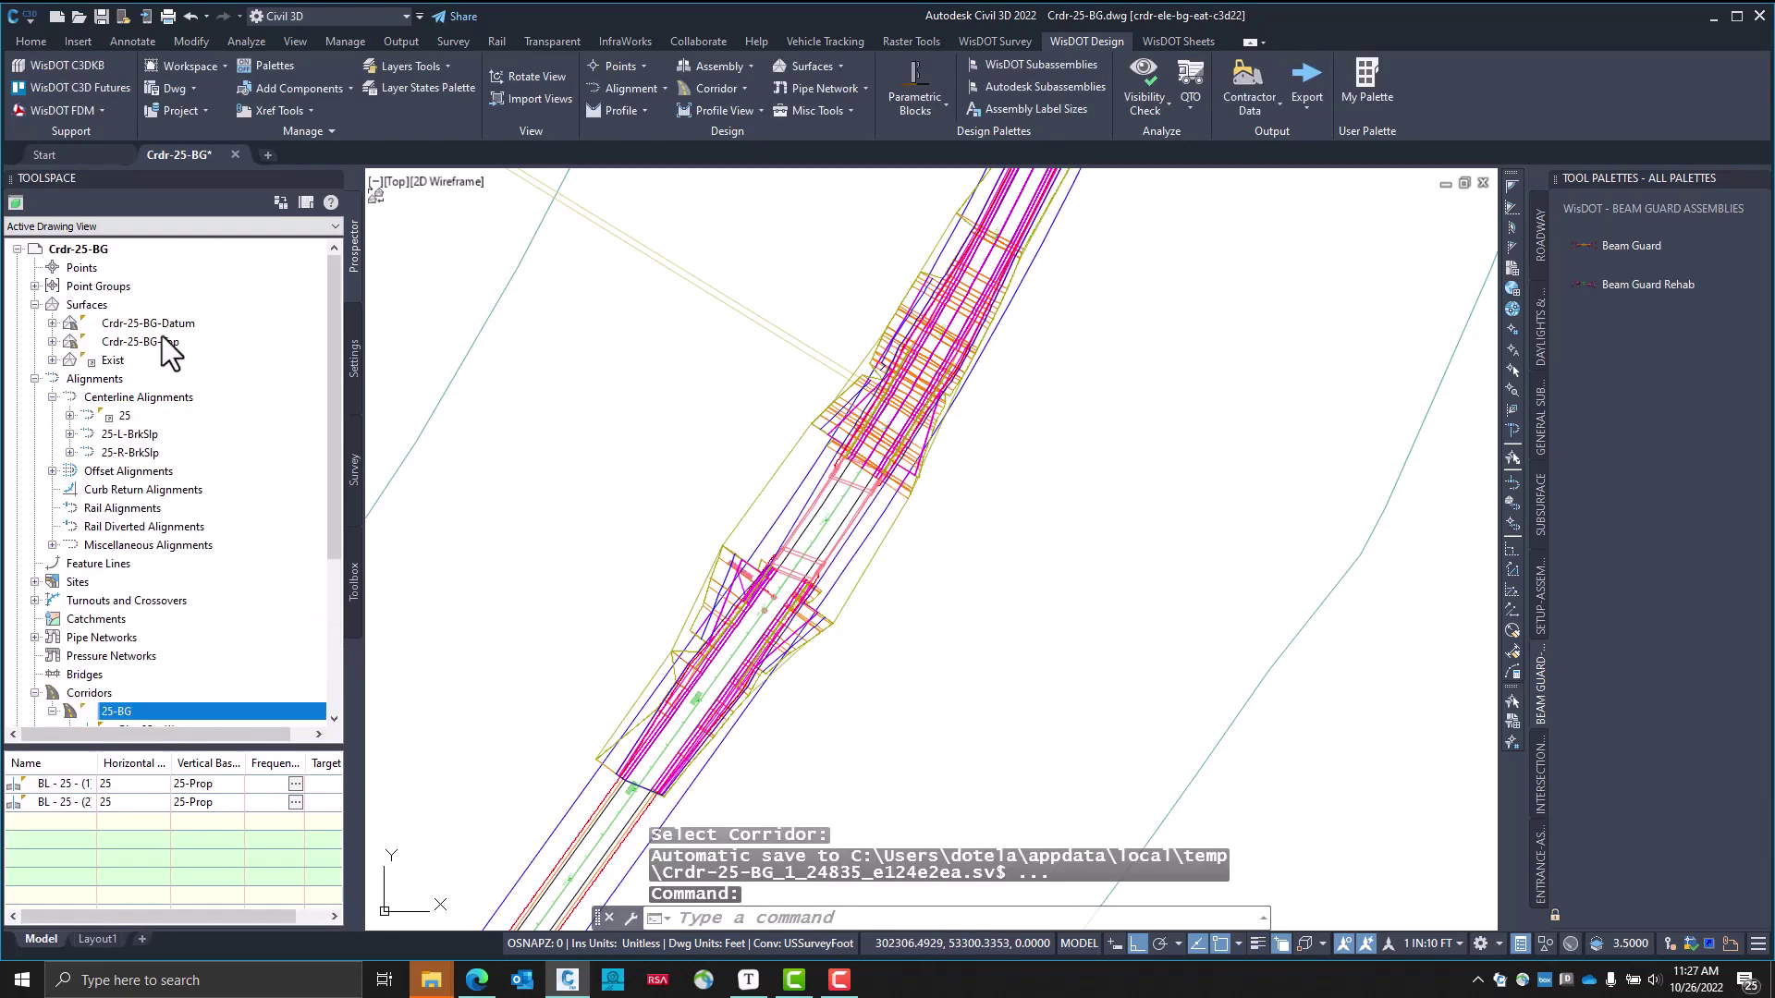
click(137, 325)
click(139, 339)
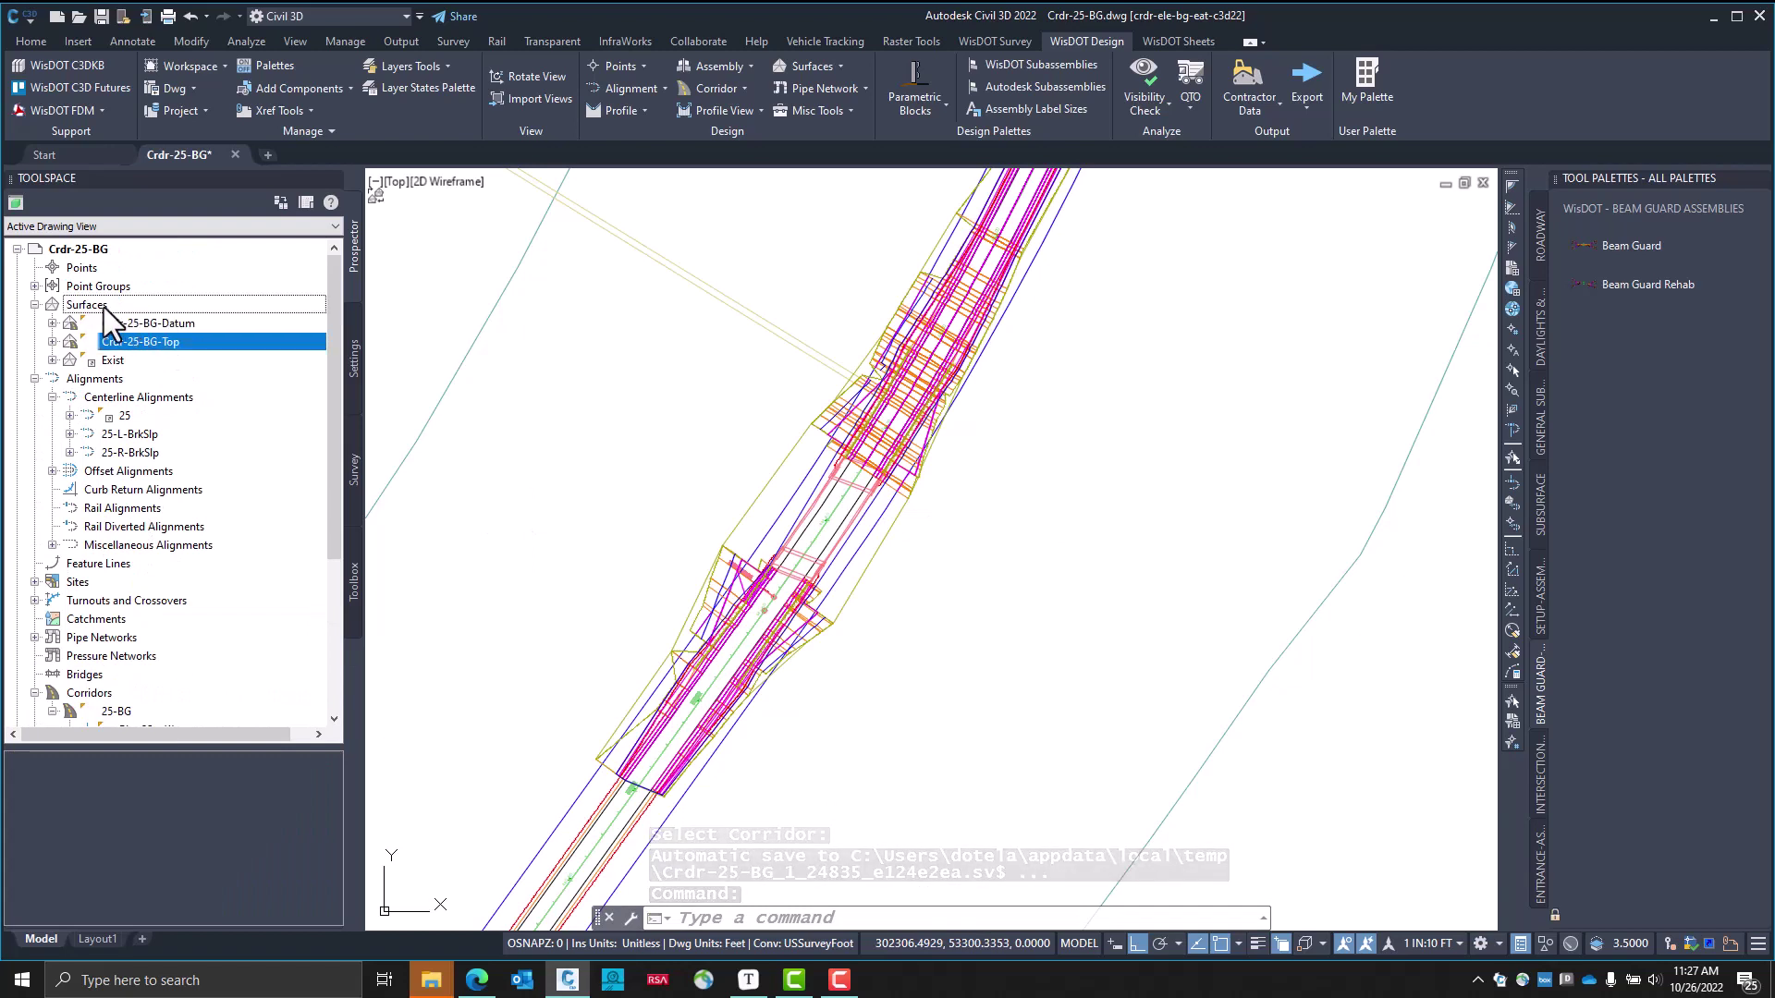
click(103, 306)
click(139, 325)
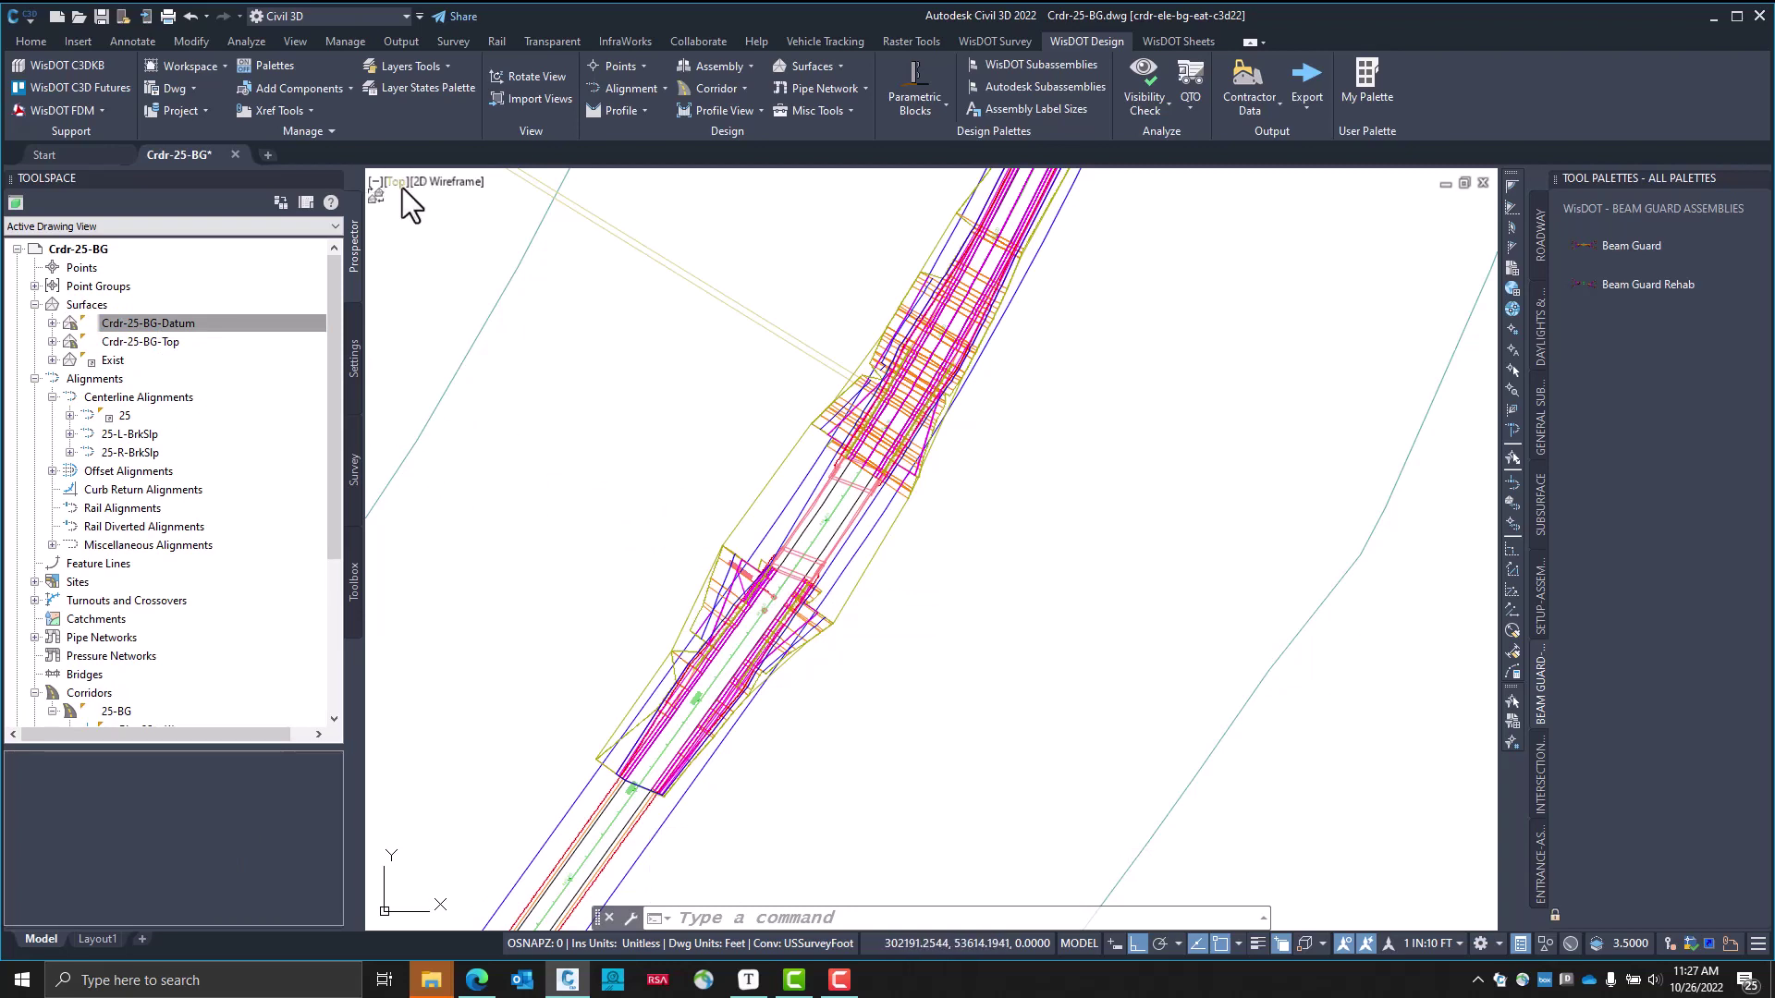
right_click(174, 323)
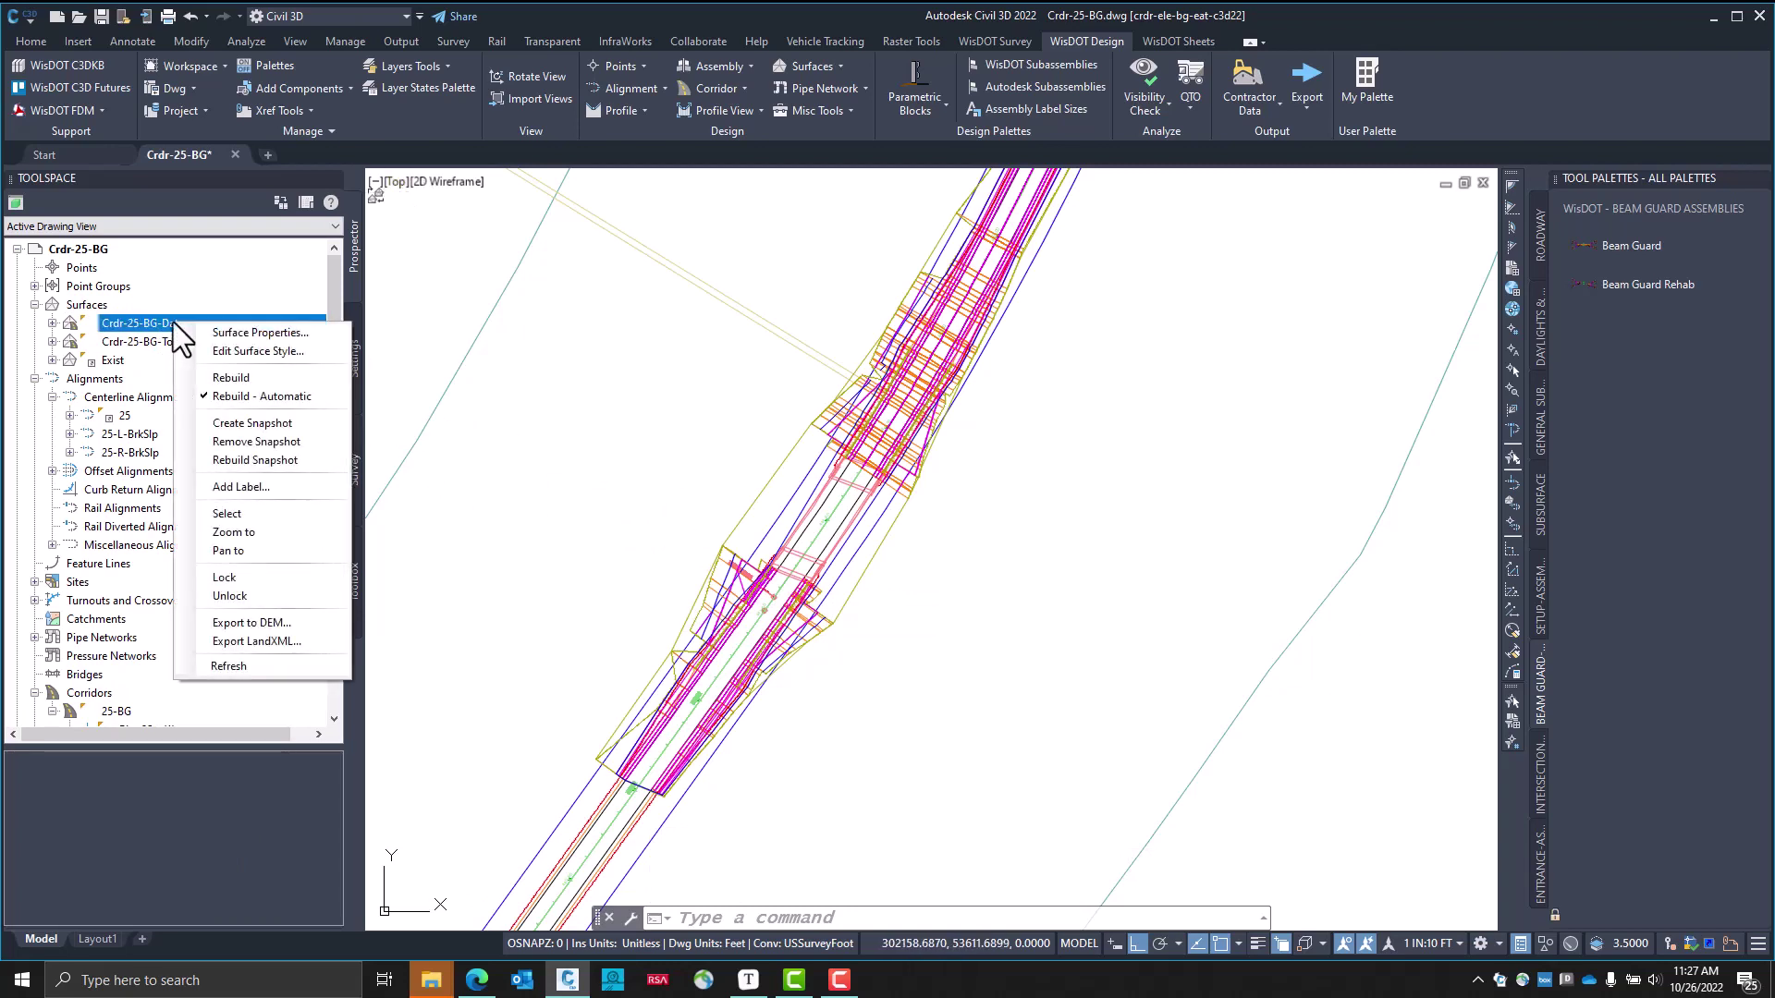
click(135, 695)
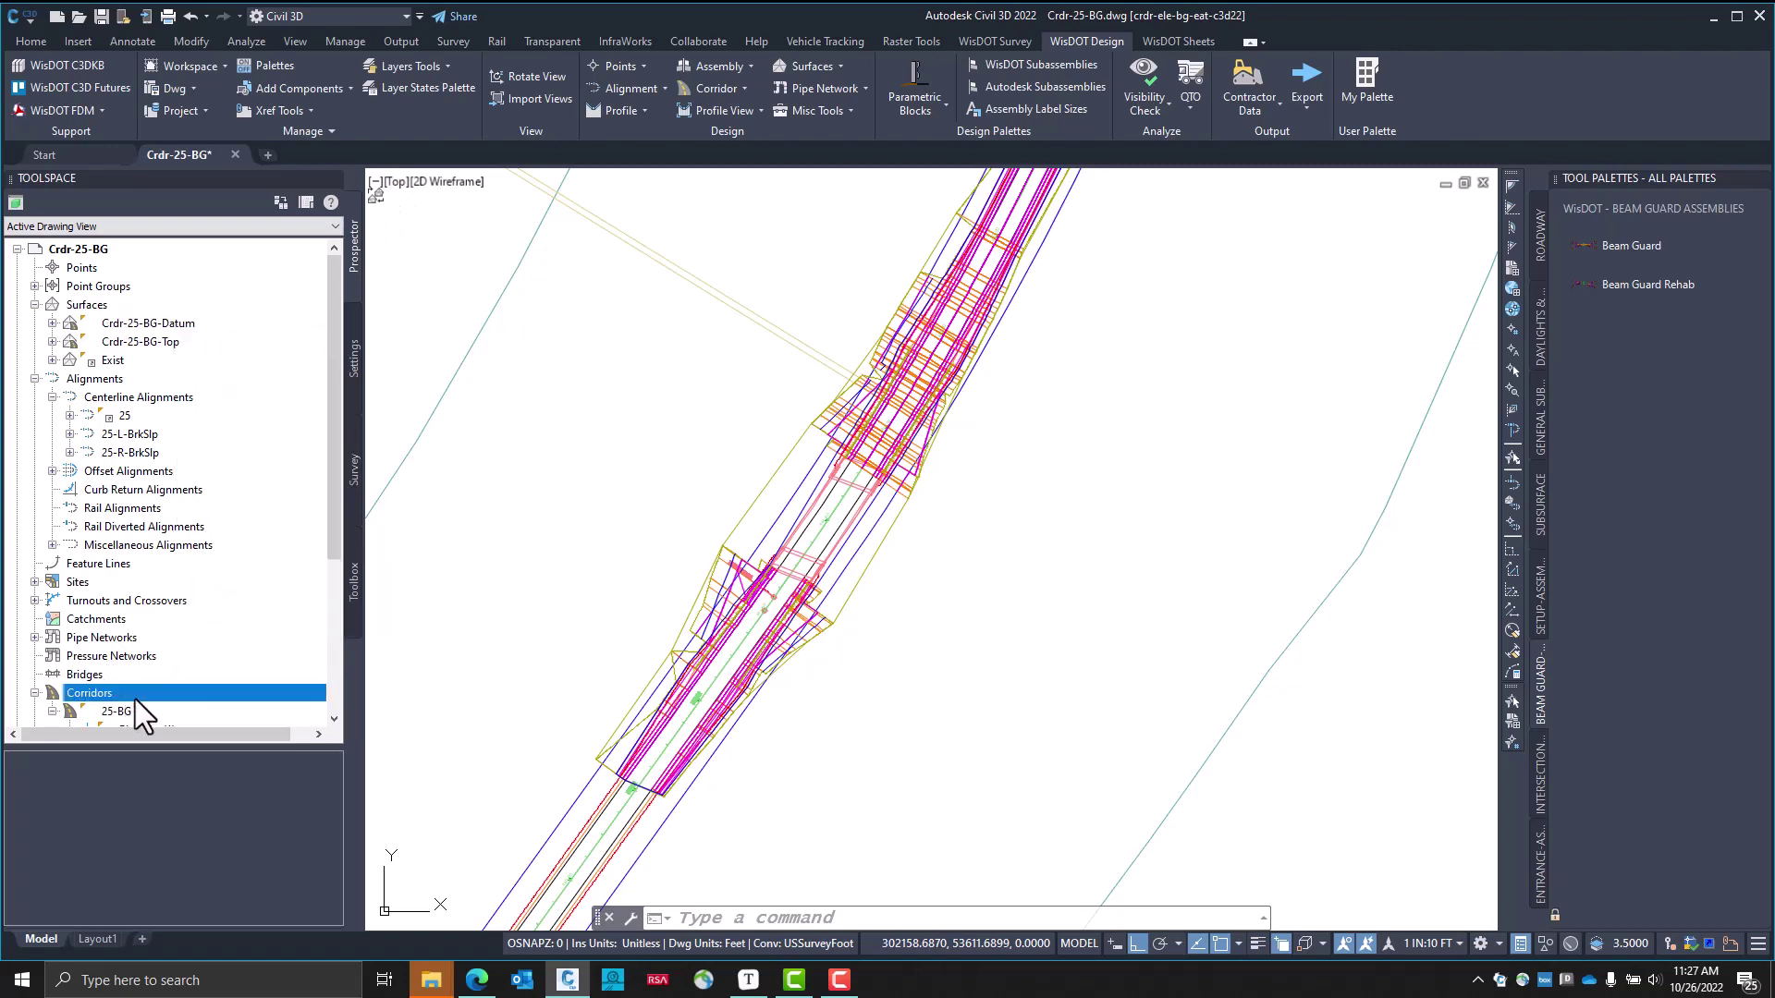
scroll(140, 703, down, 1)
Orbit the corridor into a tilted 3D view and set the visual style to Conceptual
click(298, 40)
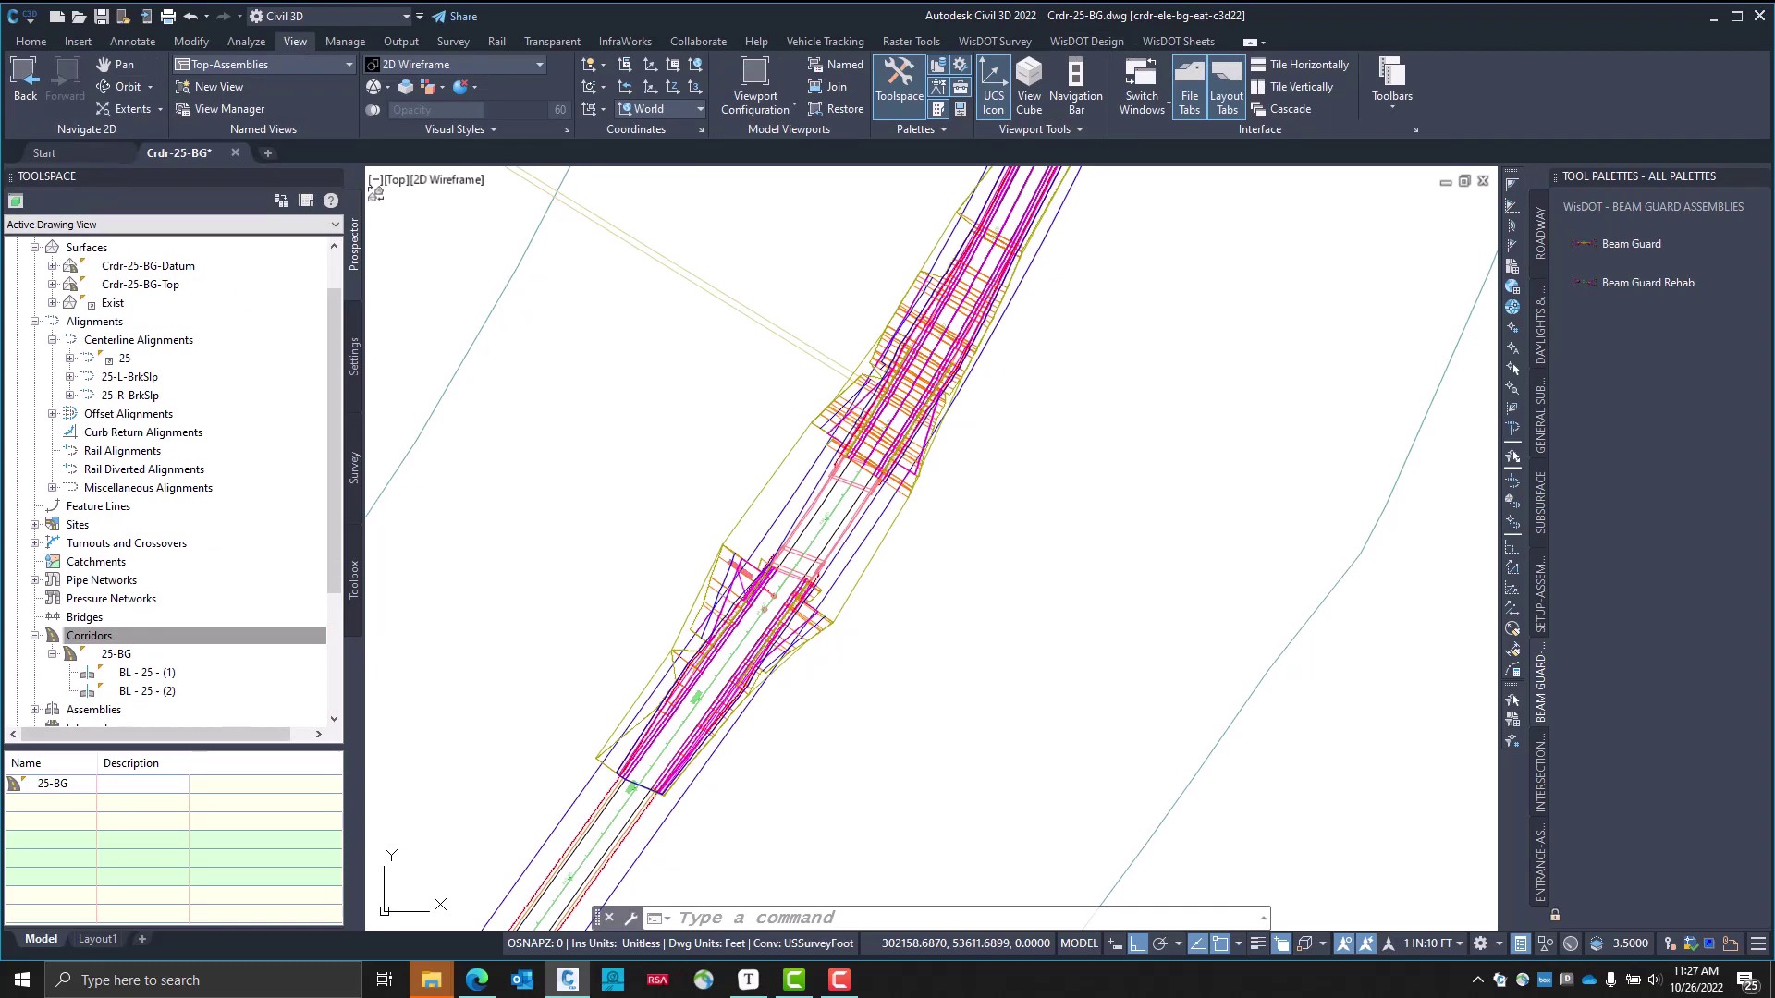
click(128, 86)
drag(792, 622, 792, 627)
scroll(792, 626, up, 5)
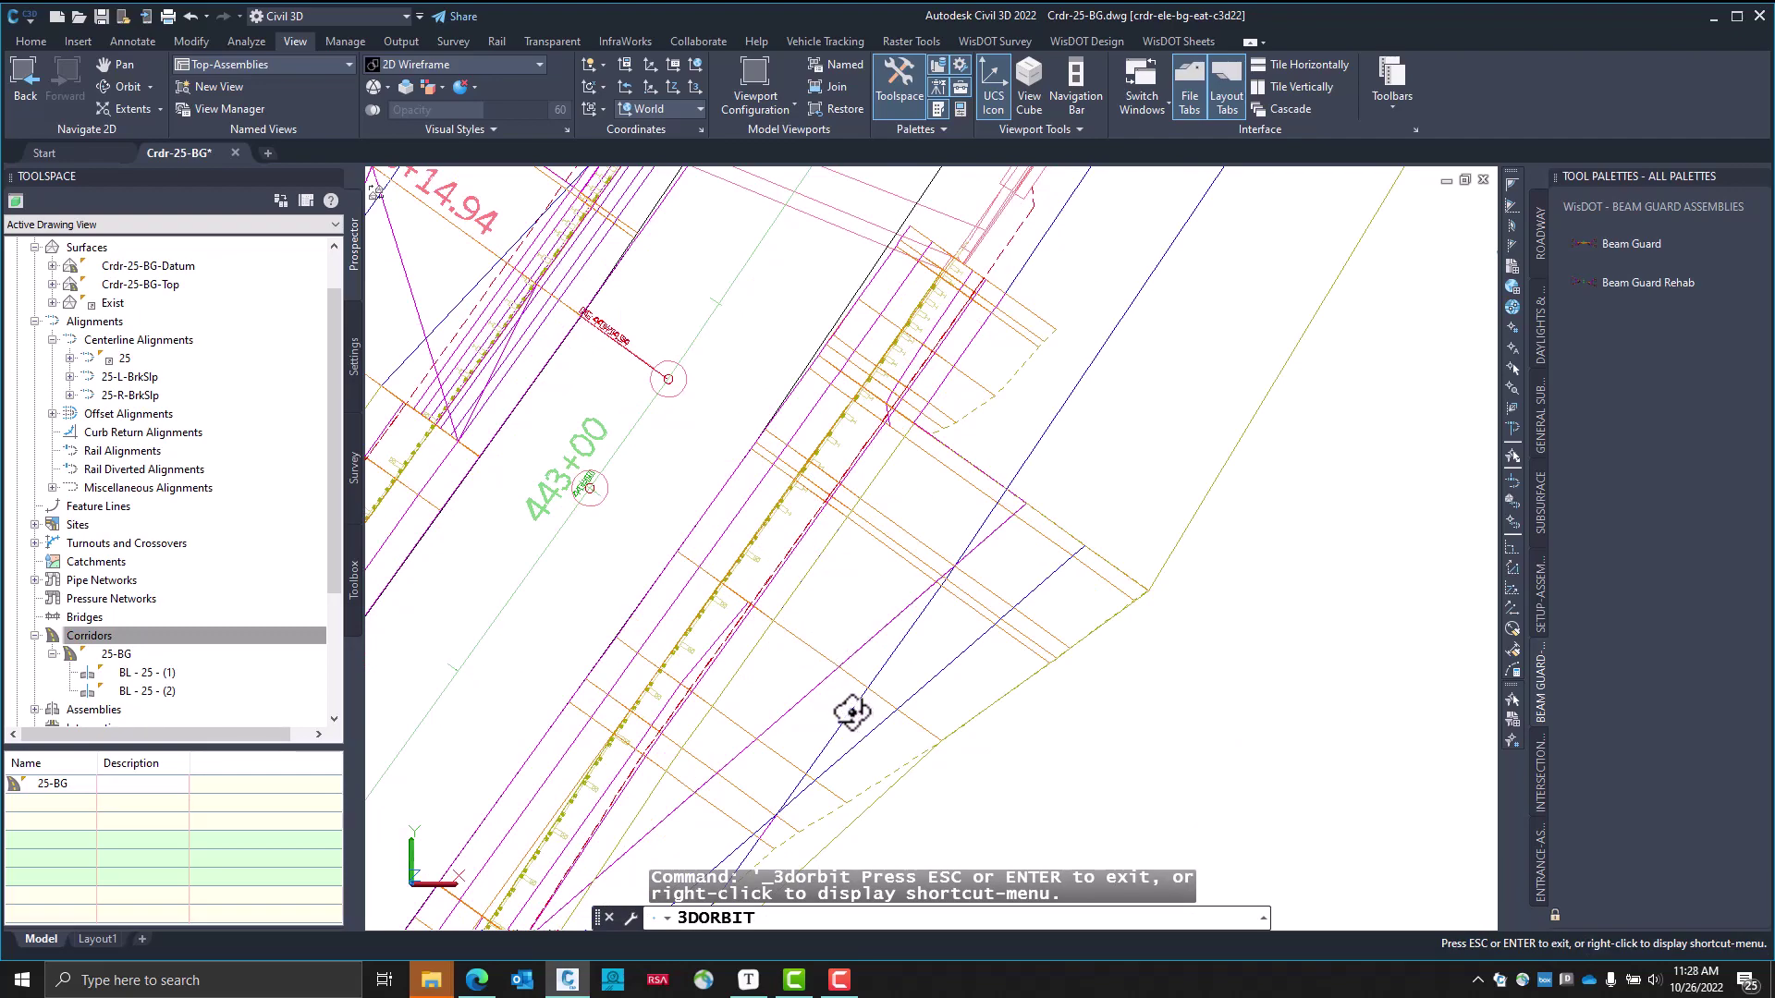
drag(851, 712, 828, 515)
middle_drag(828, 514, 834, 597)
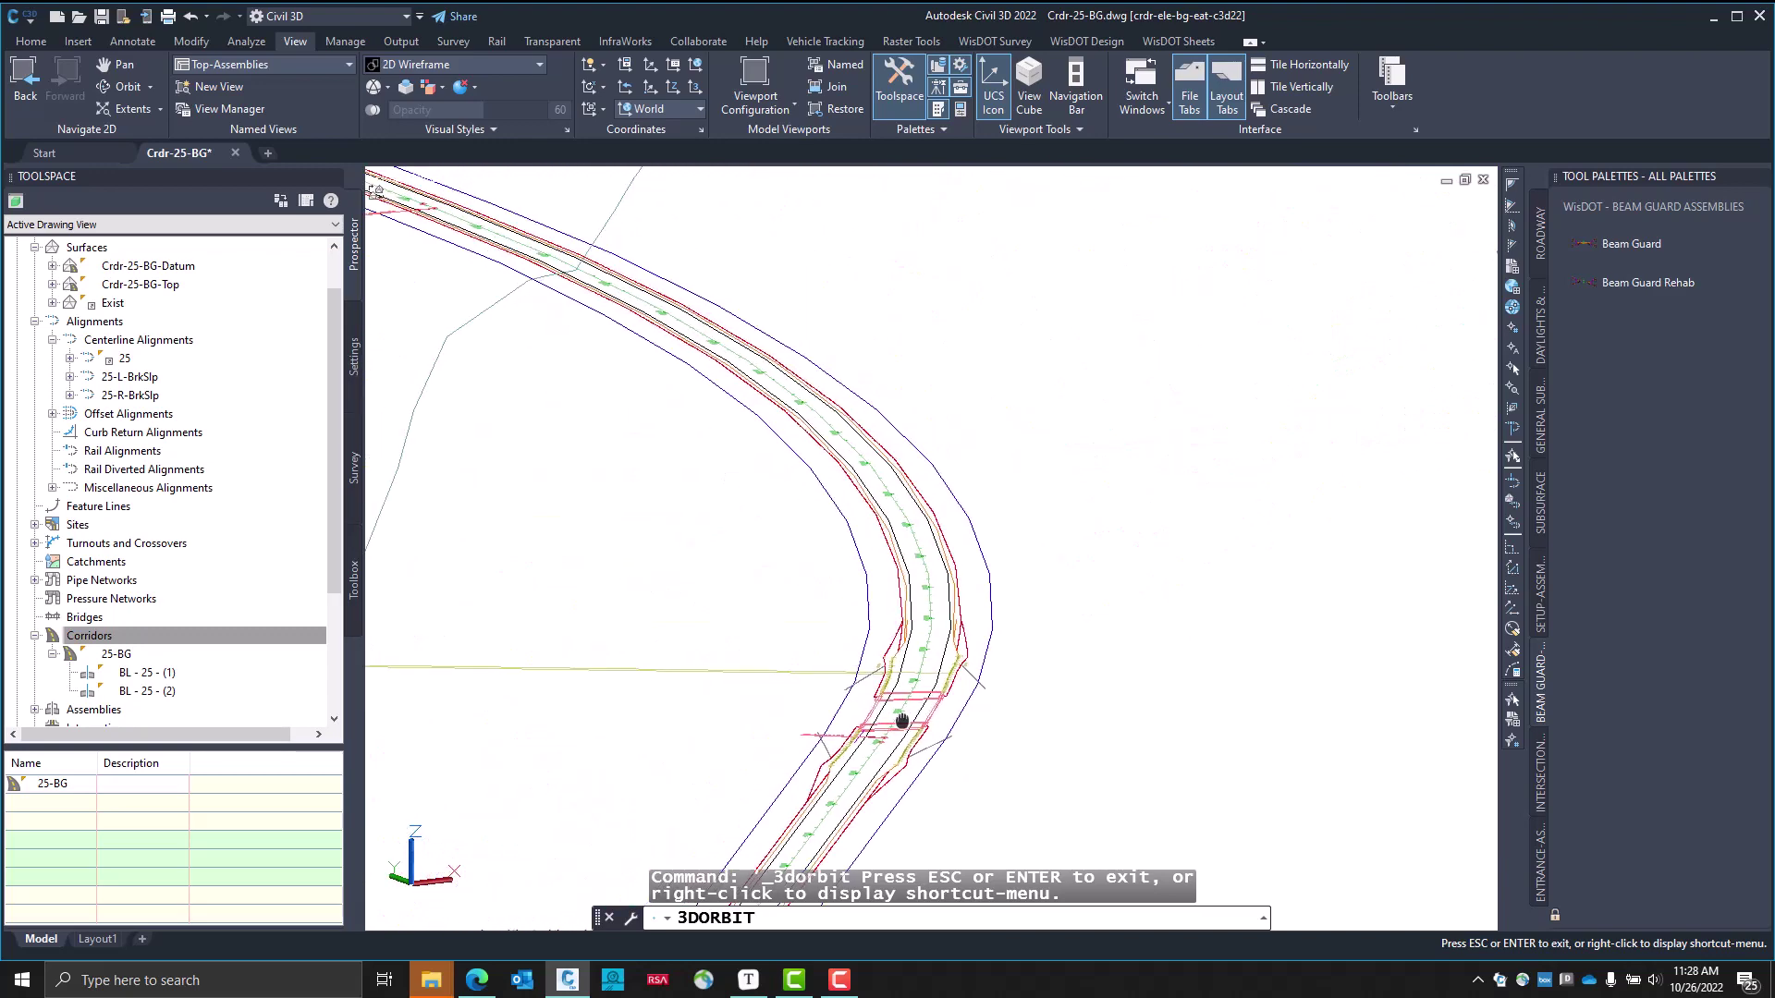
right_click(573, 402)
click(588, 408)
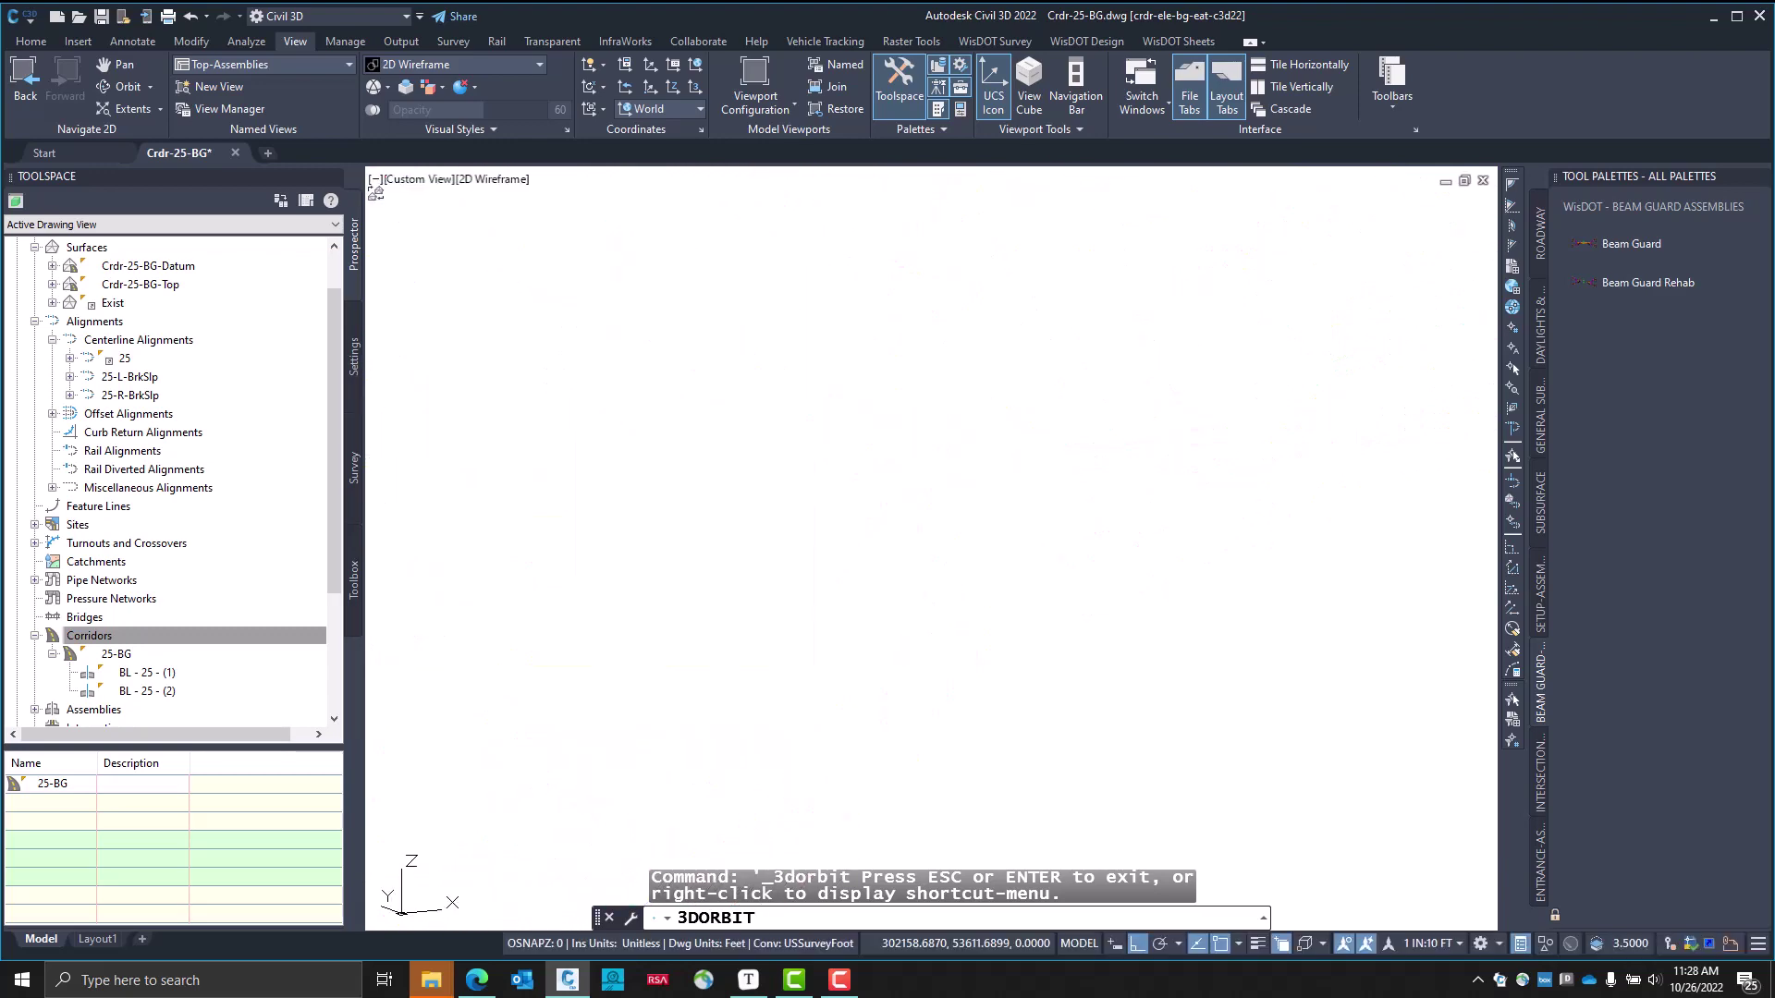
click(492, 177)
click(562, 247)
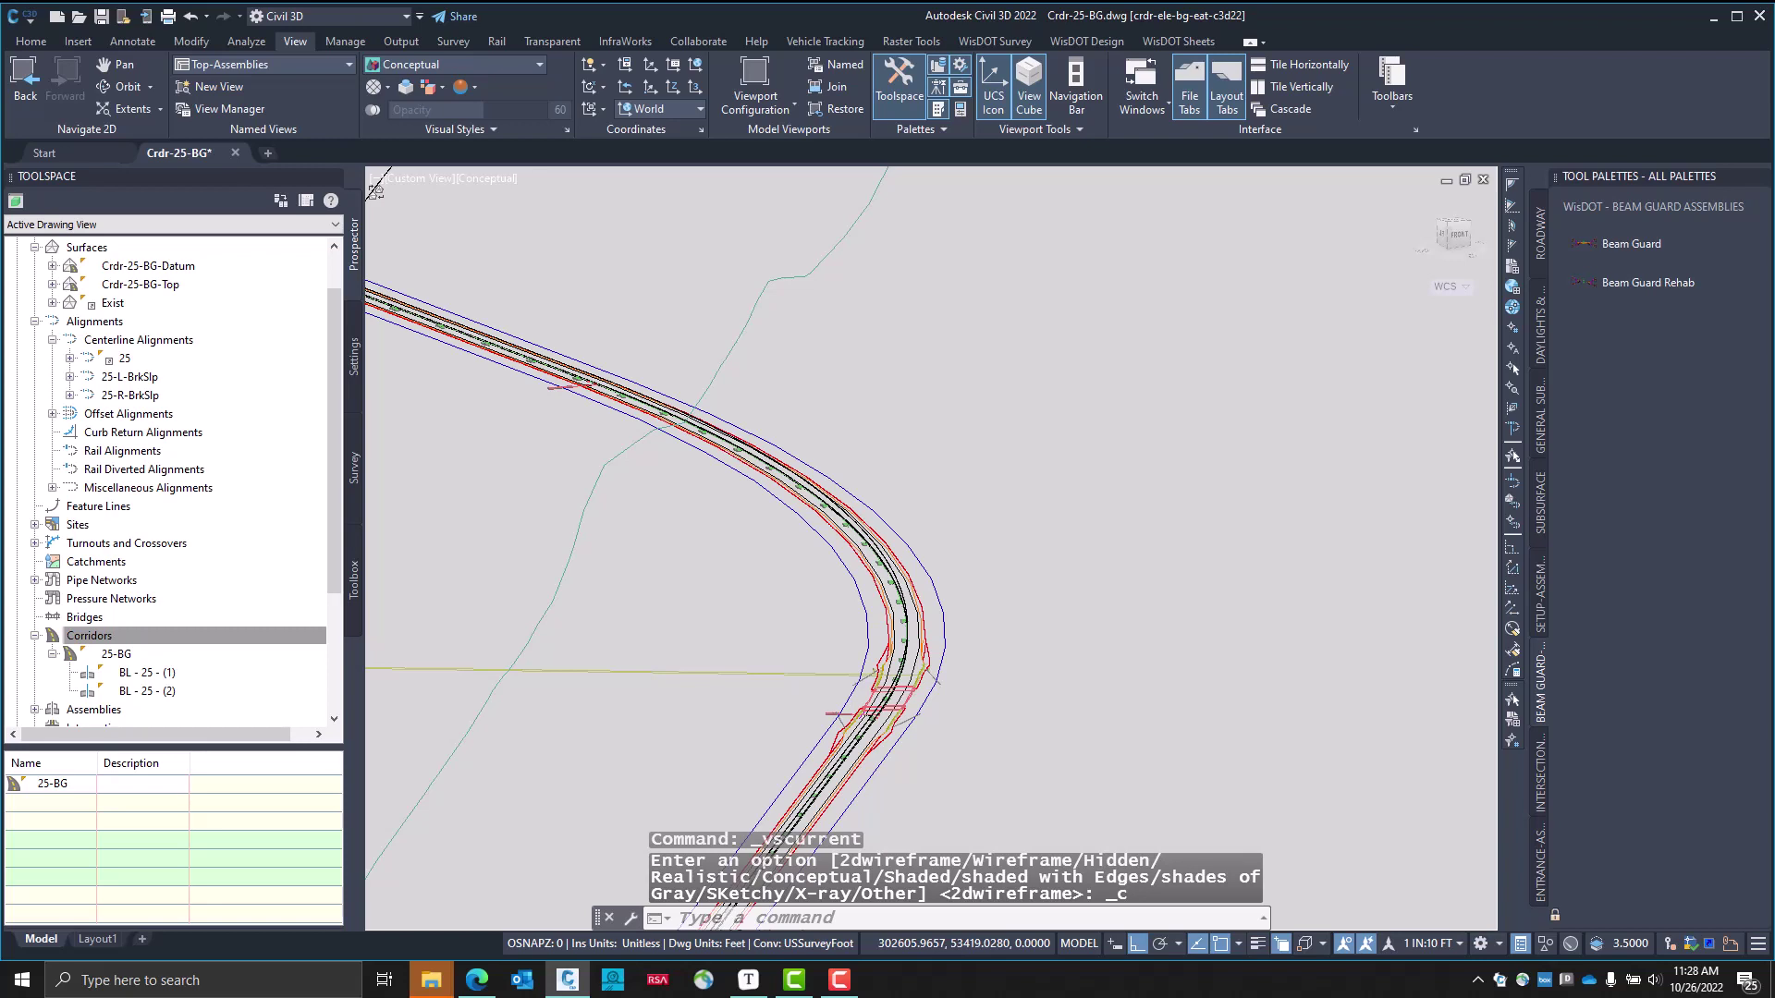
Frame the shaded 25-BG corridor surfaces closely in the 3D view with a window zoom
shift+middle_drag(1299, 647, 1299, 666)
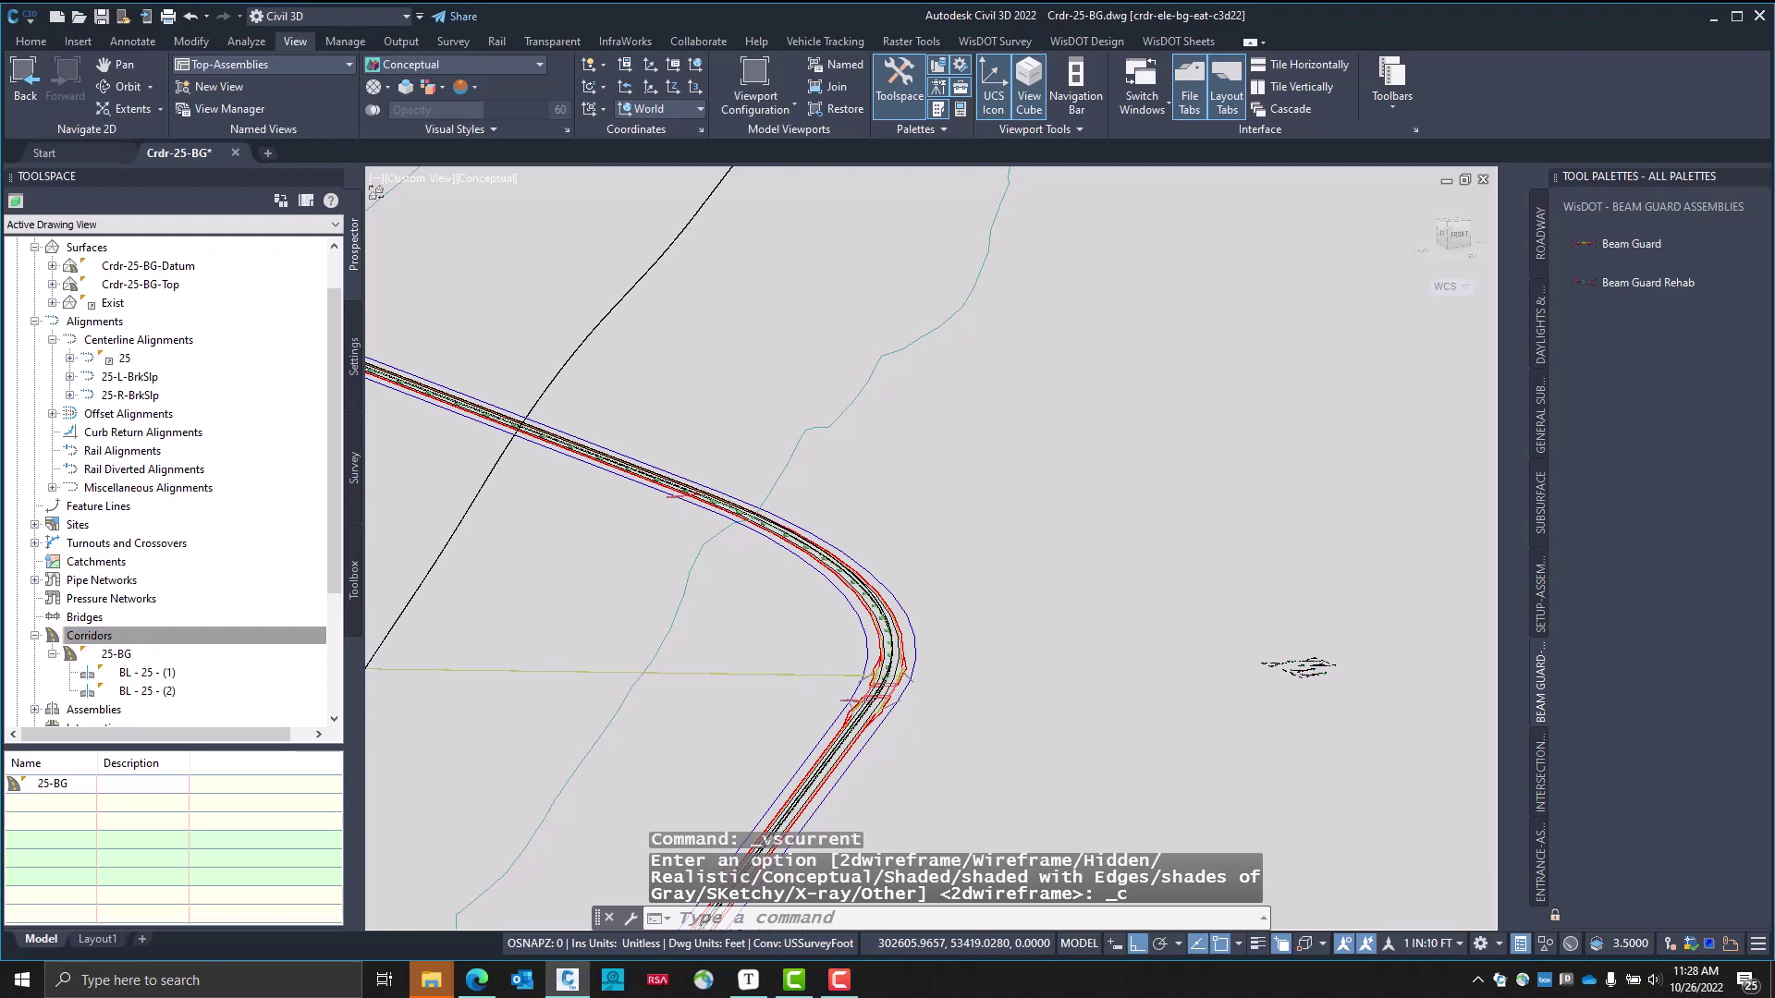
scroll(860, 677, down, 4)
click(718, 356)
click(848, 421)
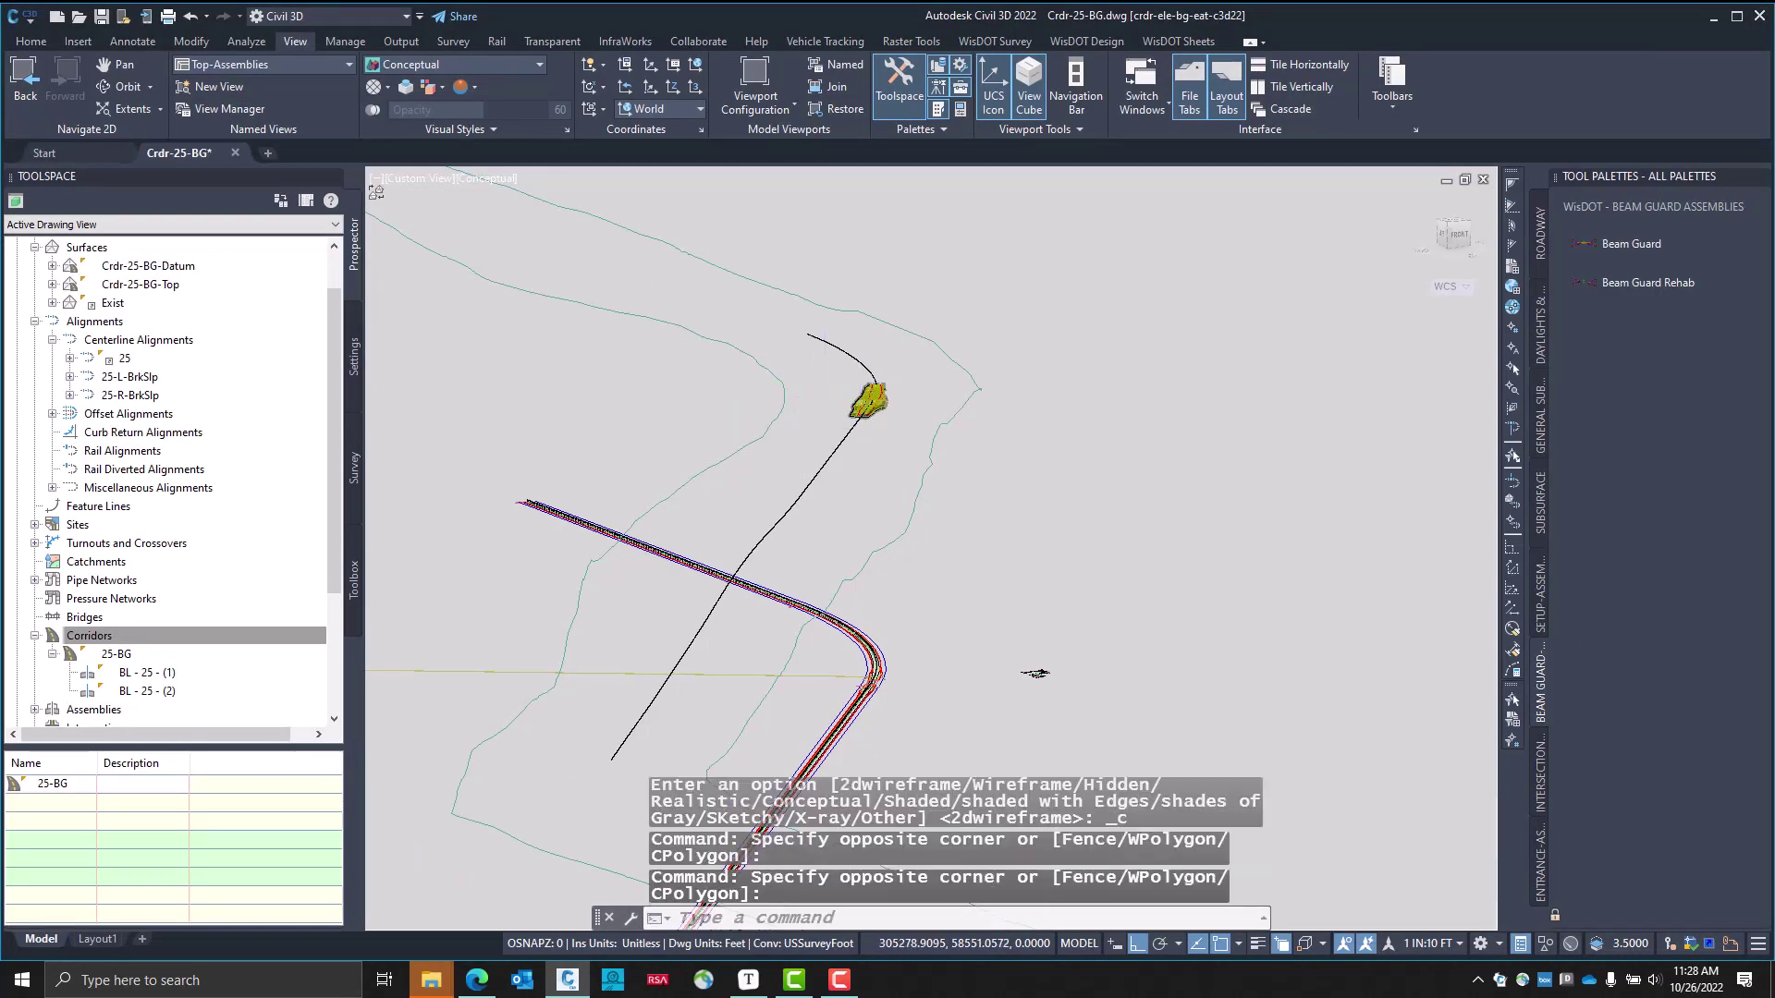
scroll(869, 400, up, 2)
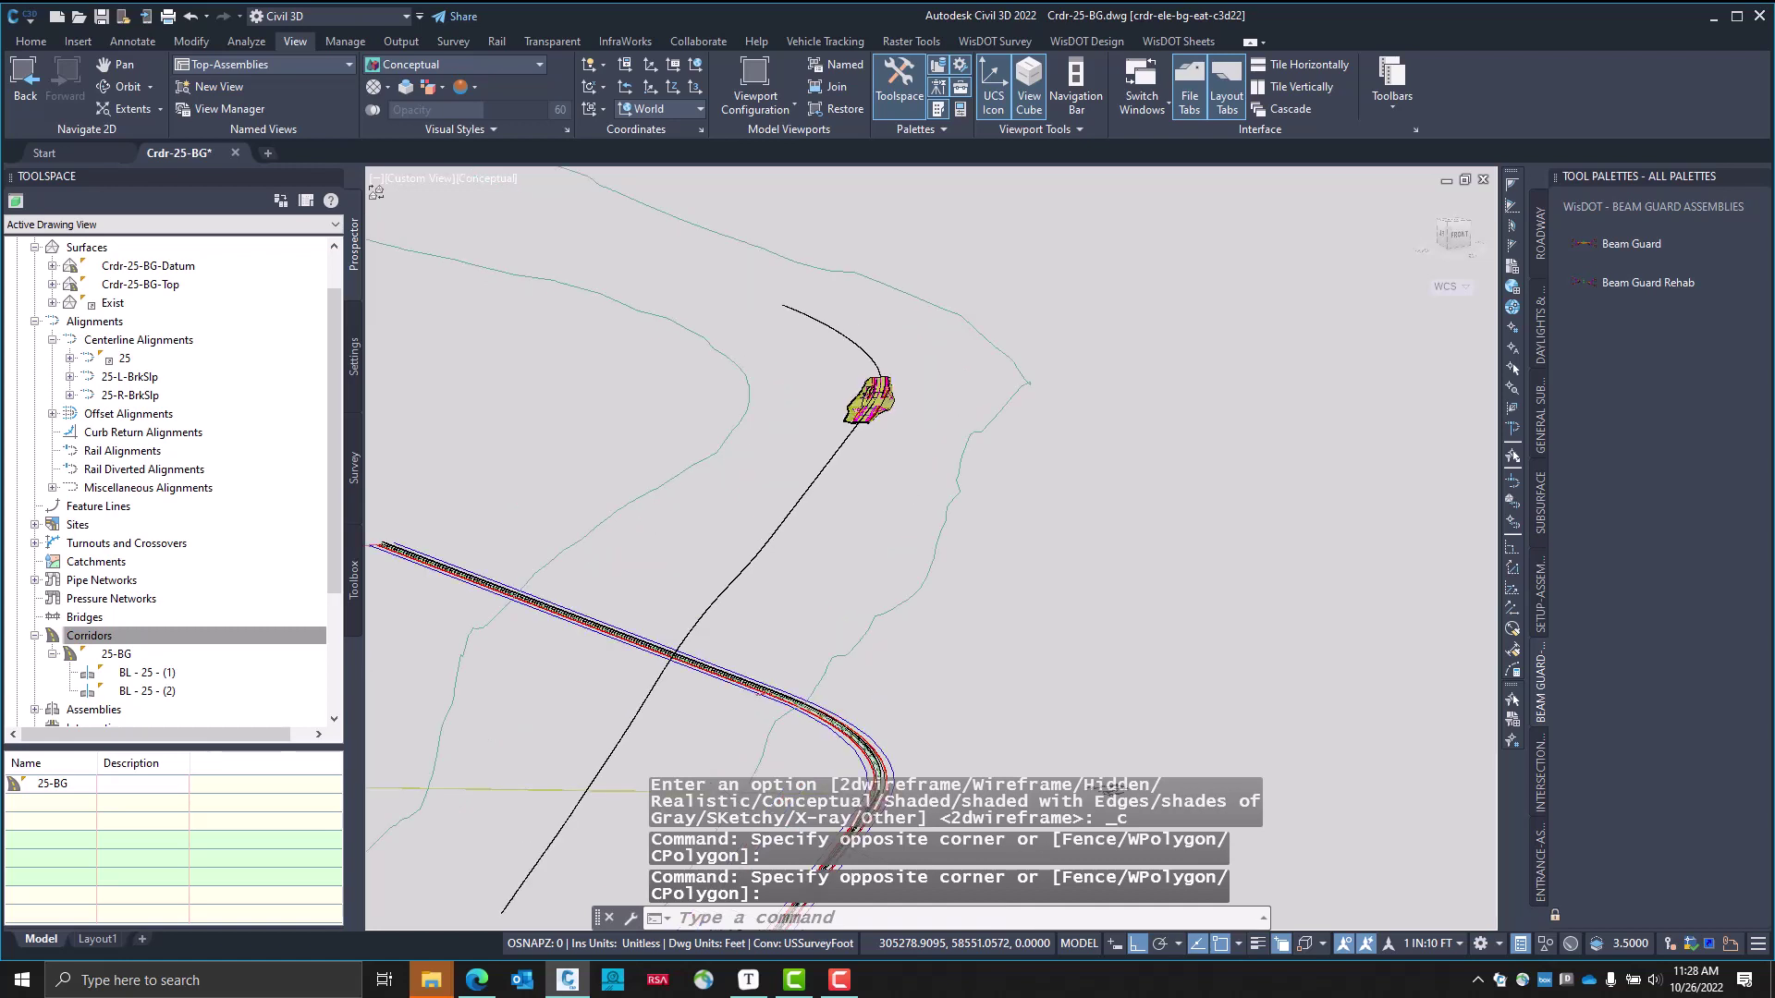
scroll(869, 400, up, 1)
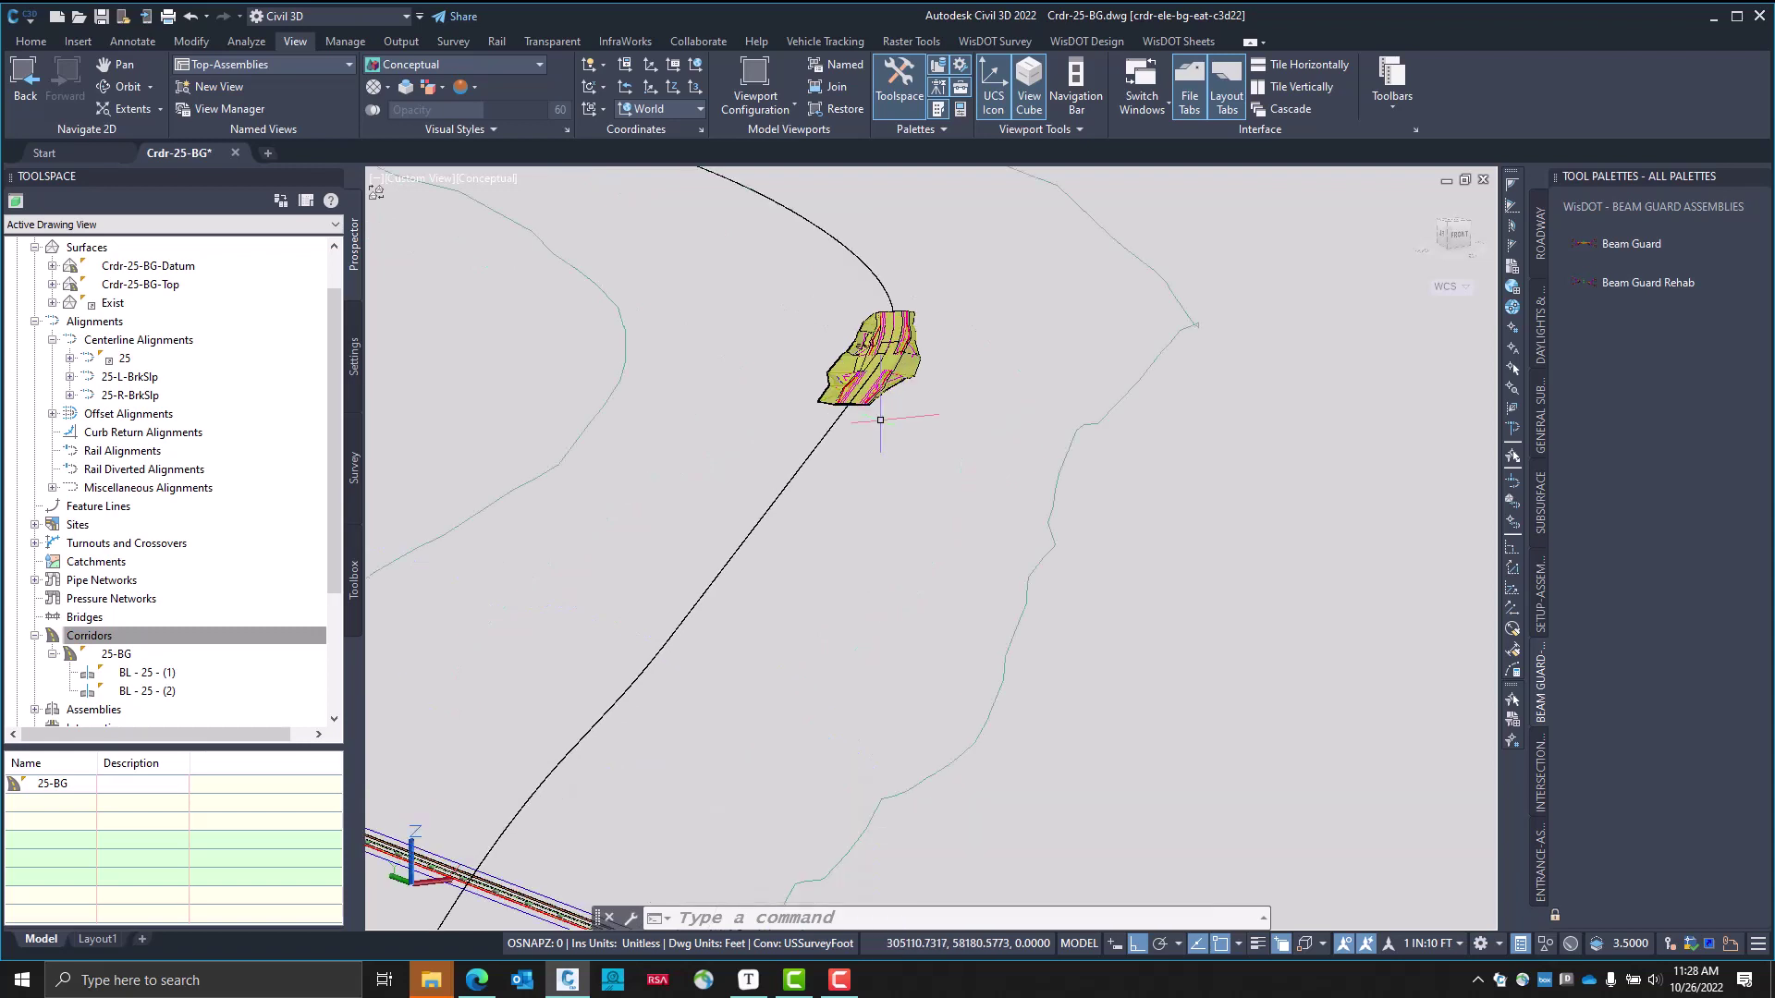
key(p)
key(Return)
scroll(915, 456, up, 1)
drag(915, 455, 894, 638)
key(Escape)
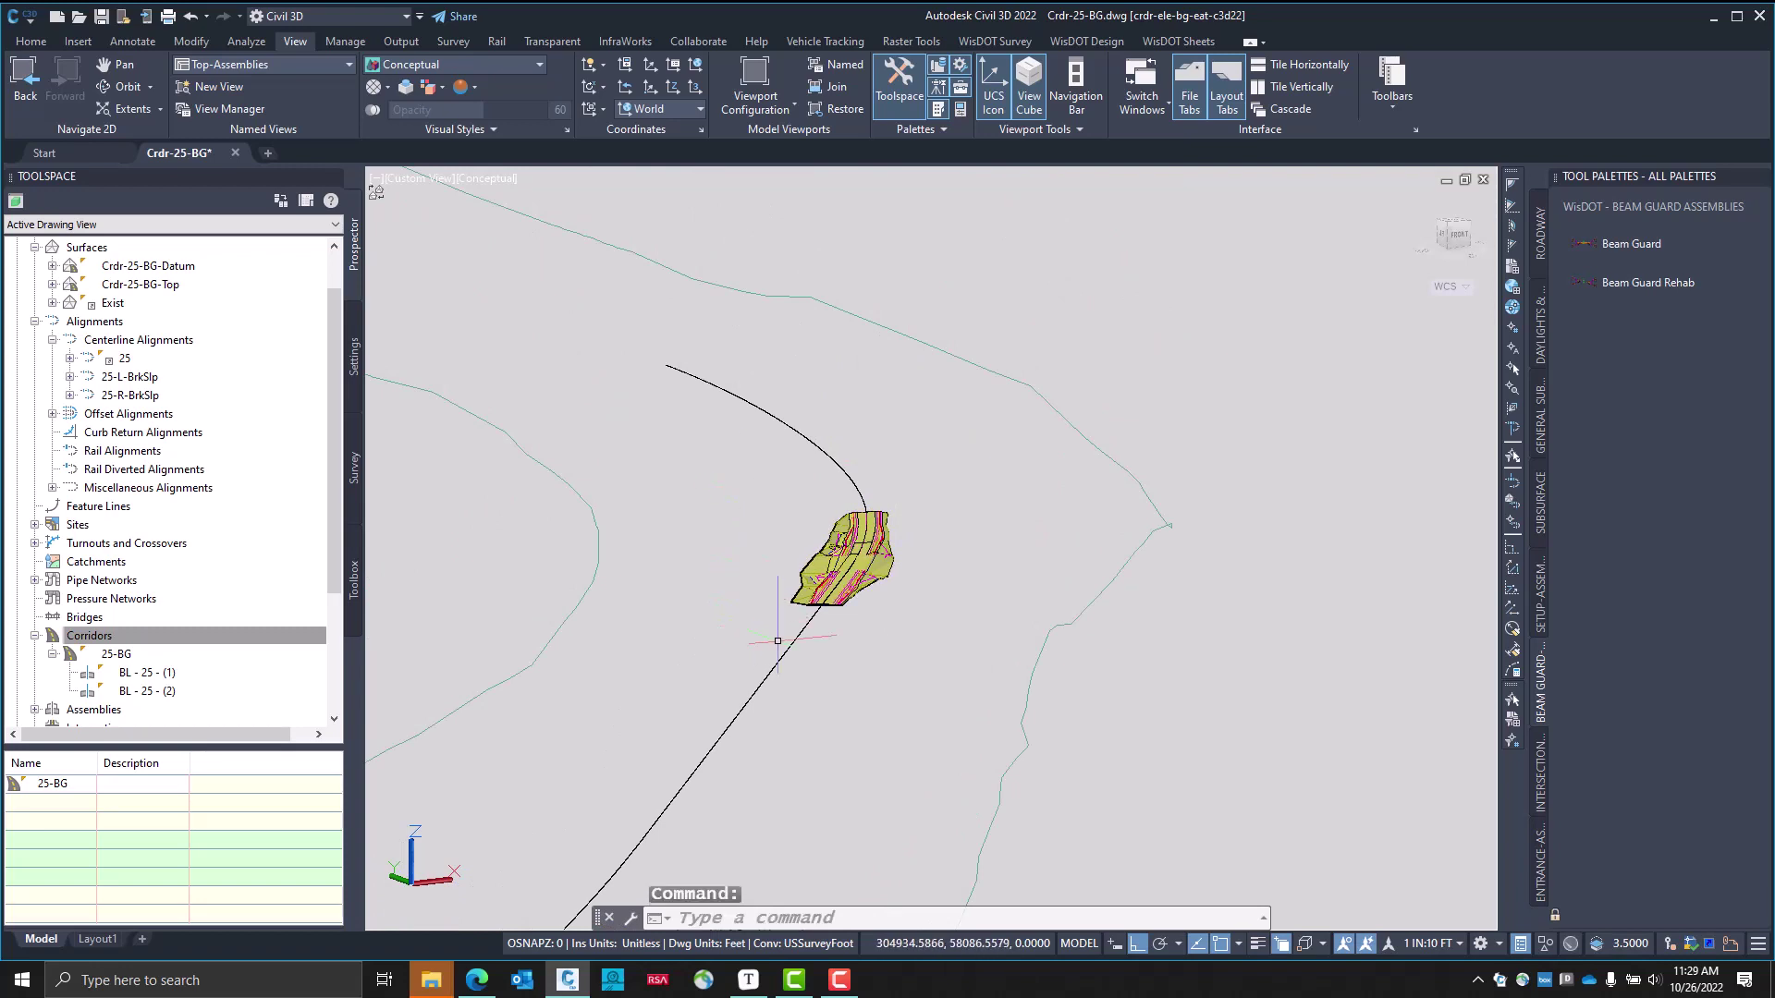
text(z)
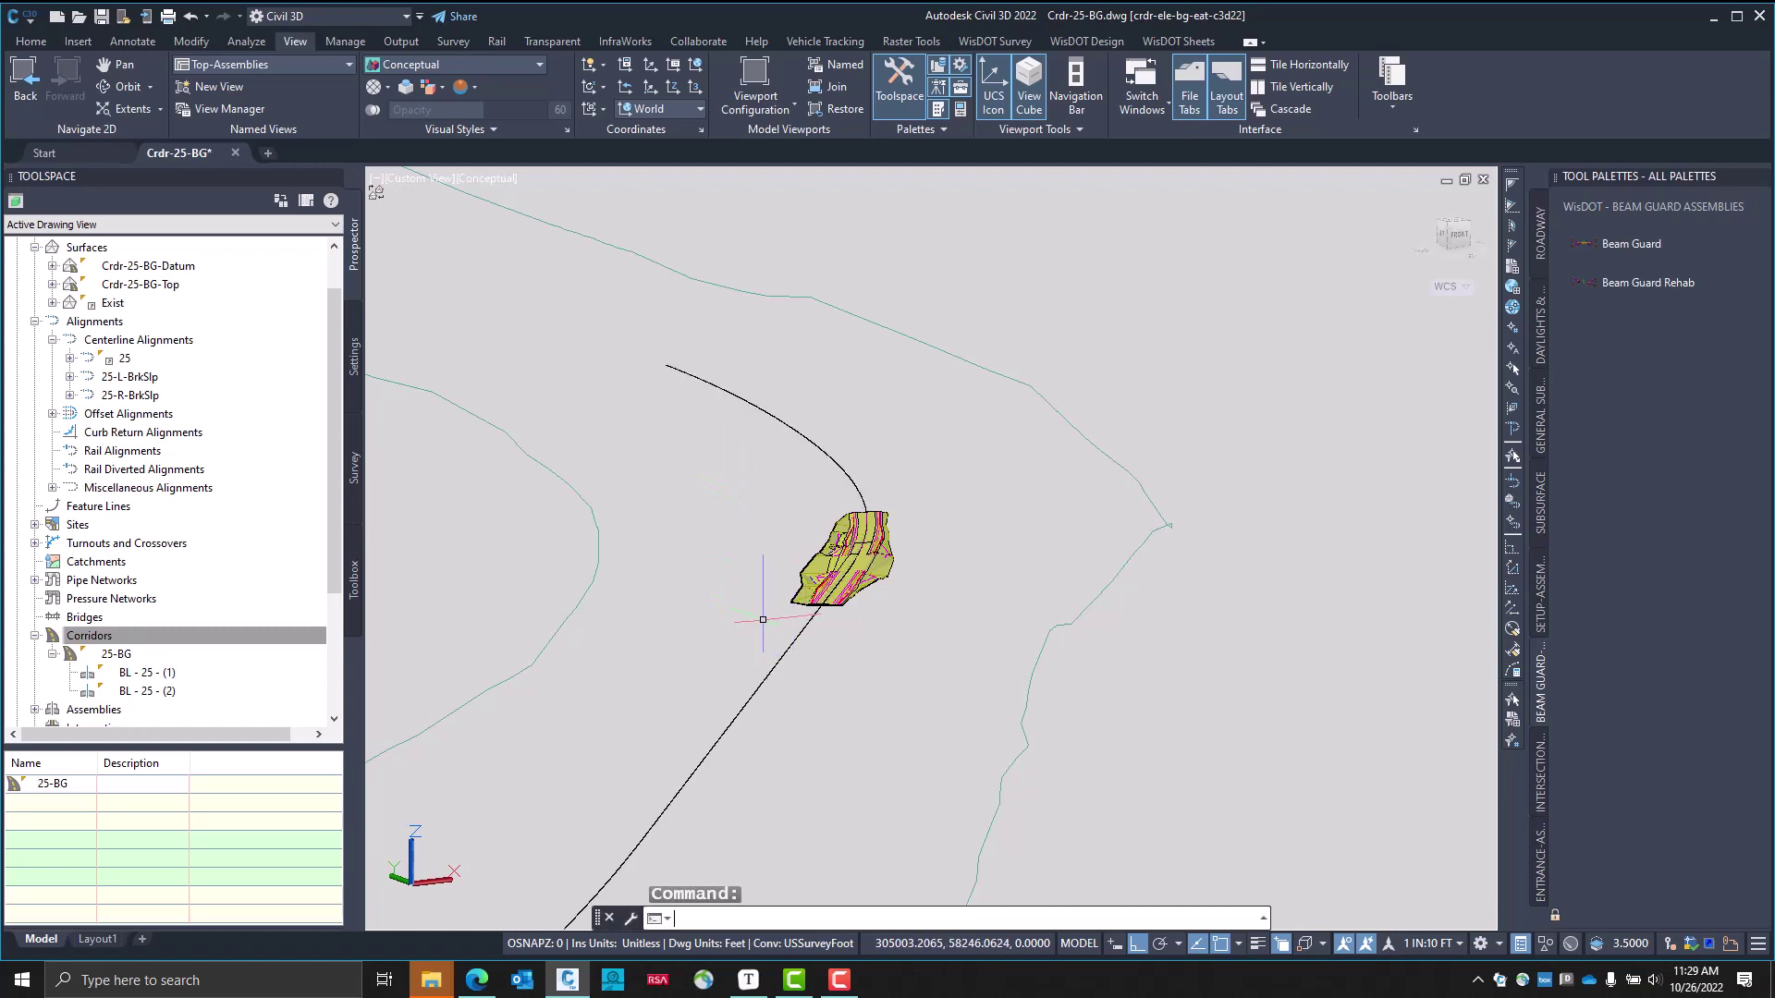
key(Return)
click(762, 619)
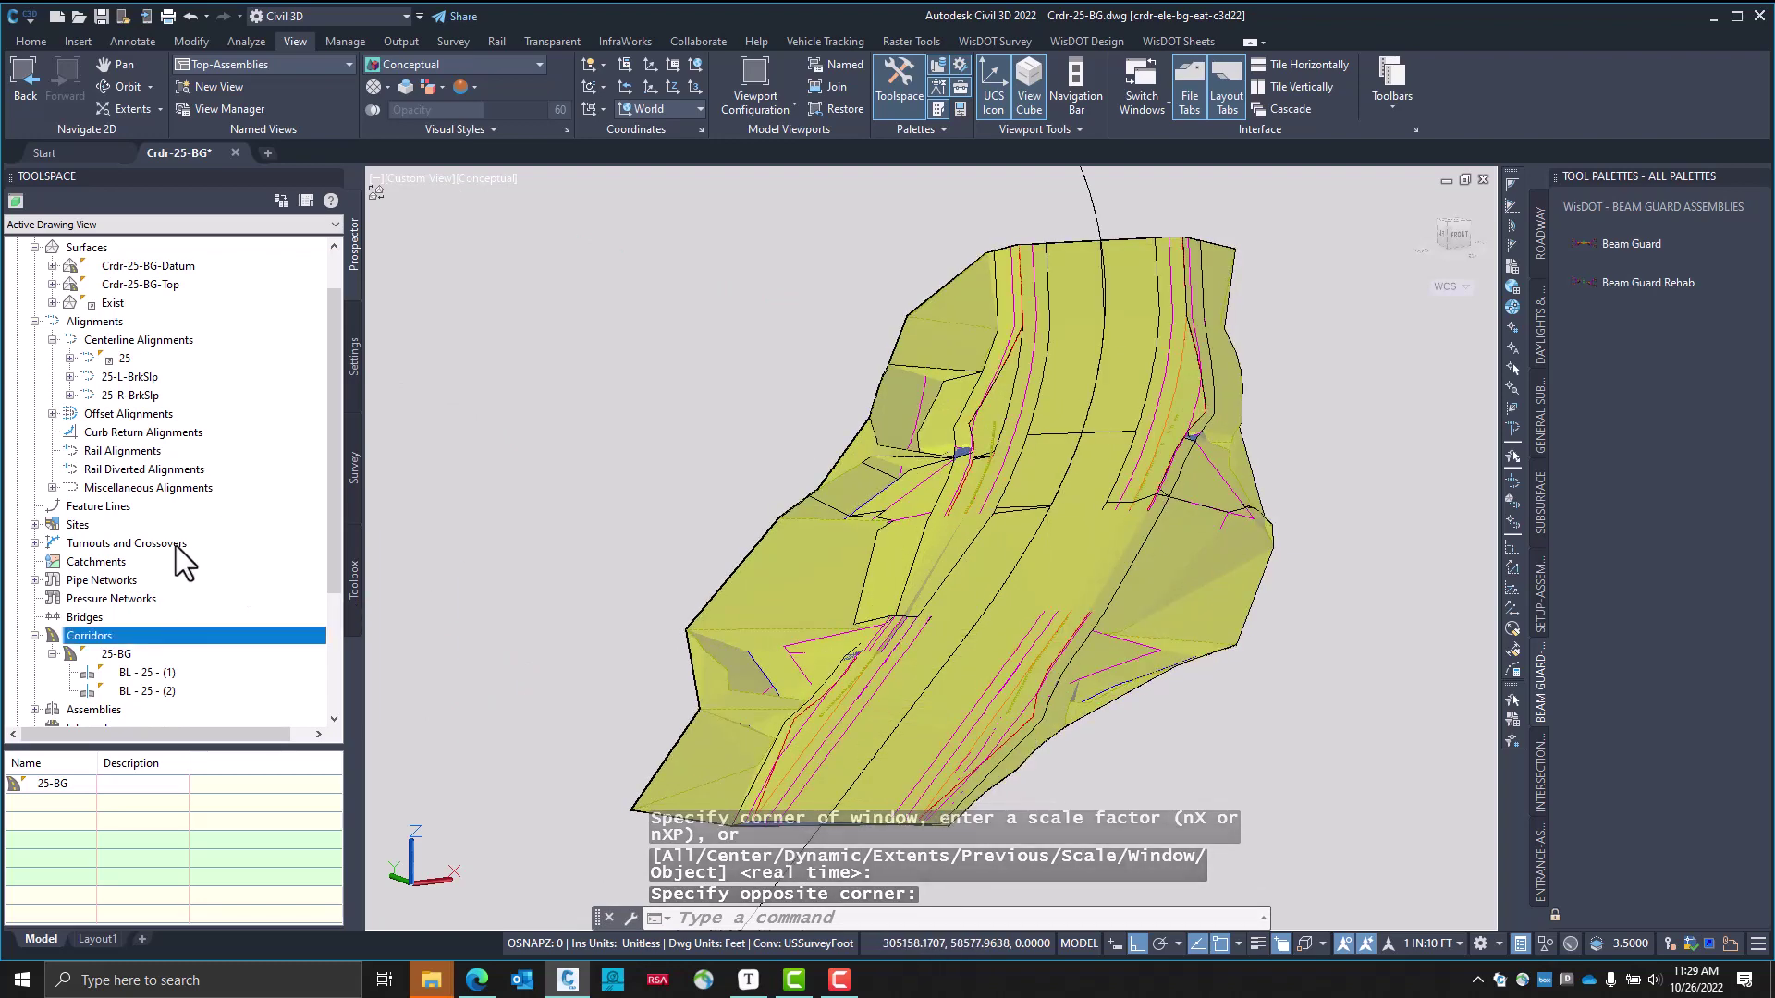
Shrink wrap the Crdr-25-BG-Top corridor surface, selecting its point codes by surface definition
click(22, 43)
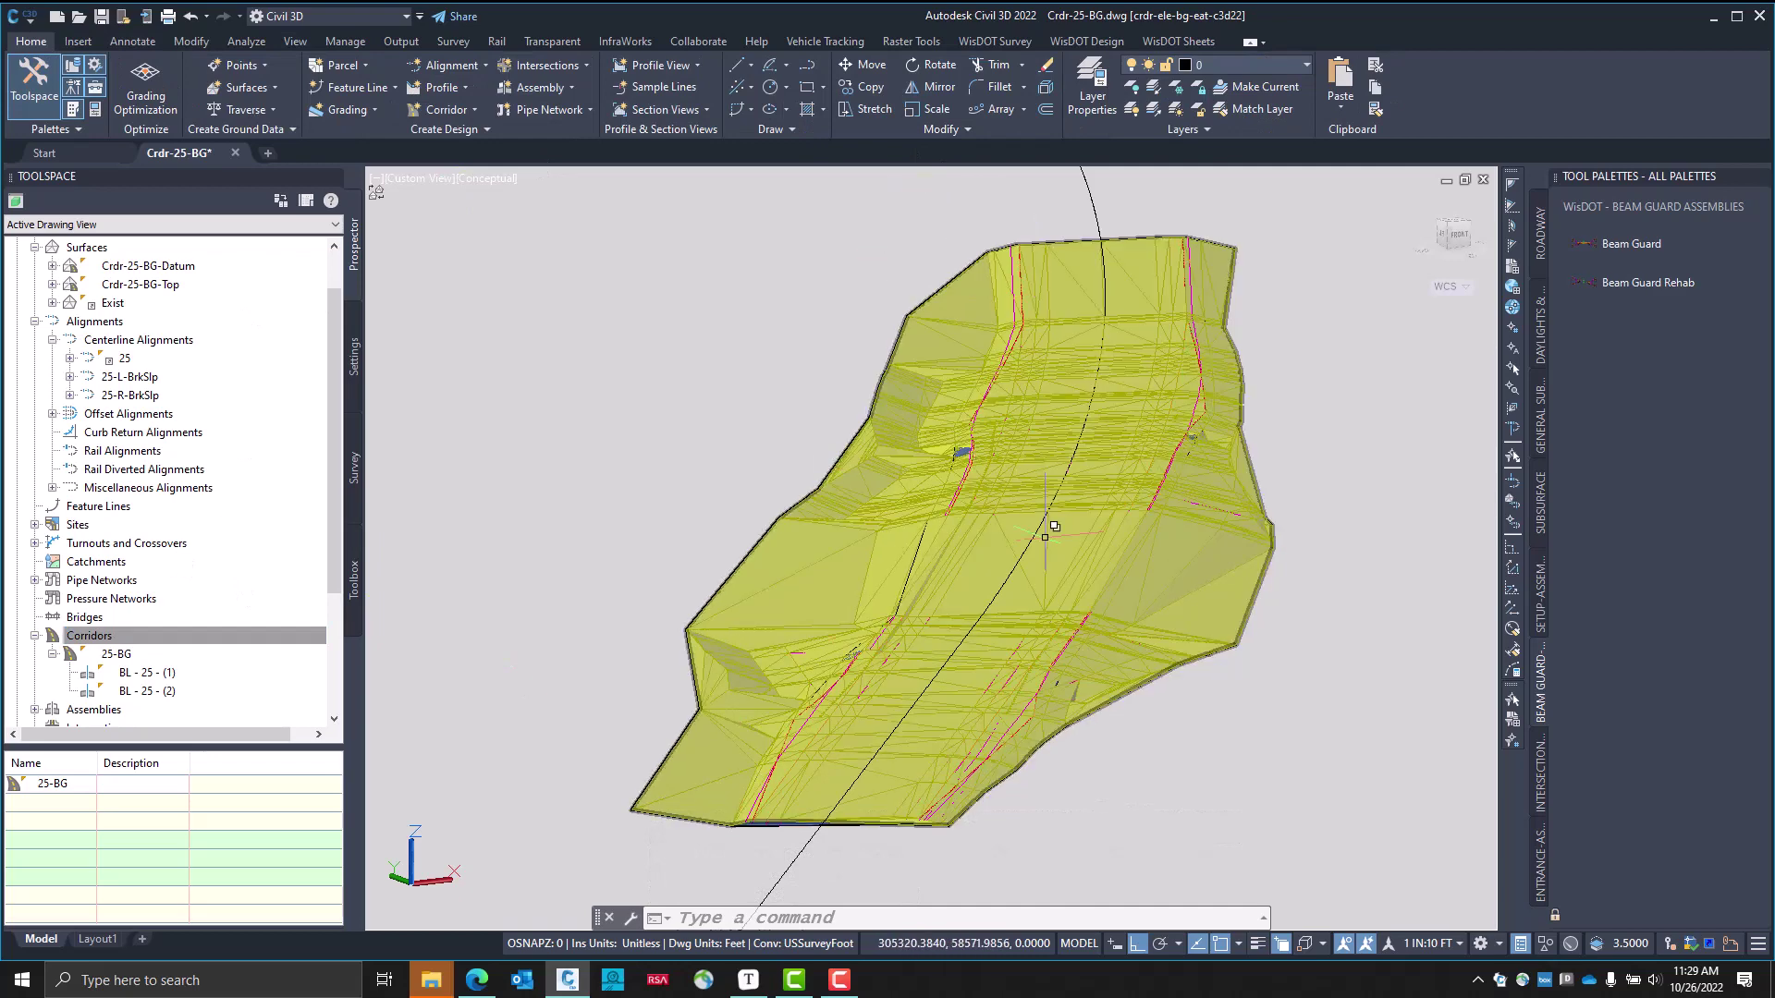
mouse_move(1044, 536)
click(1118, 42)
click(714, 89)
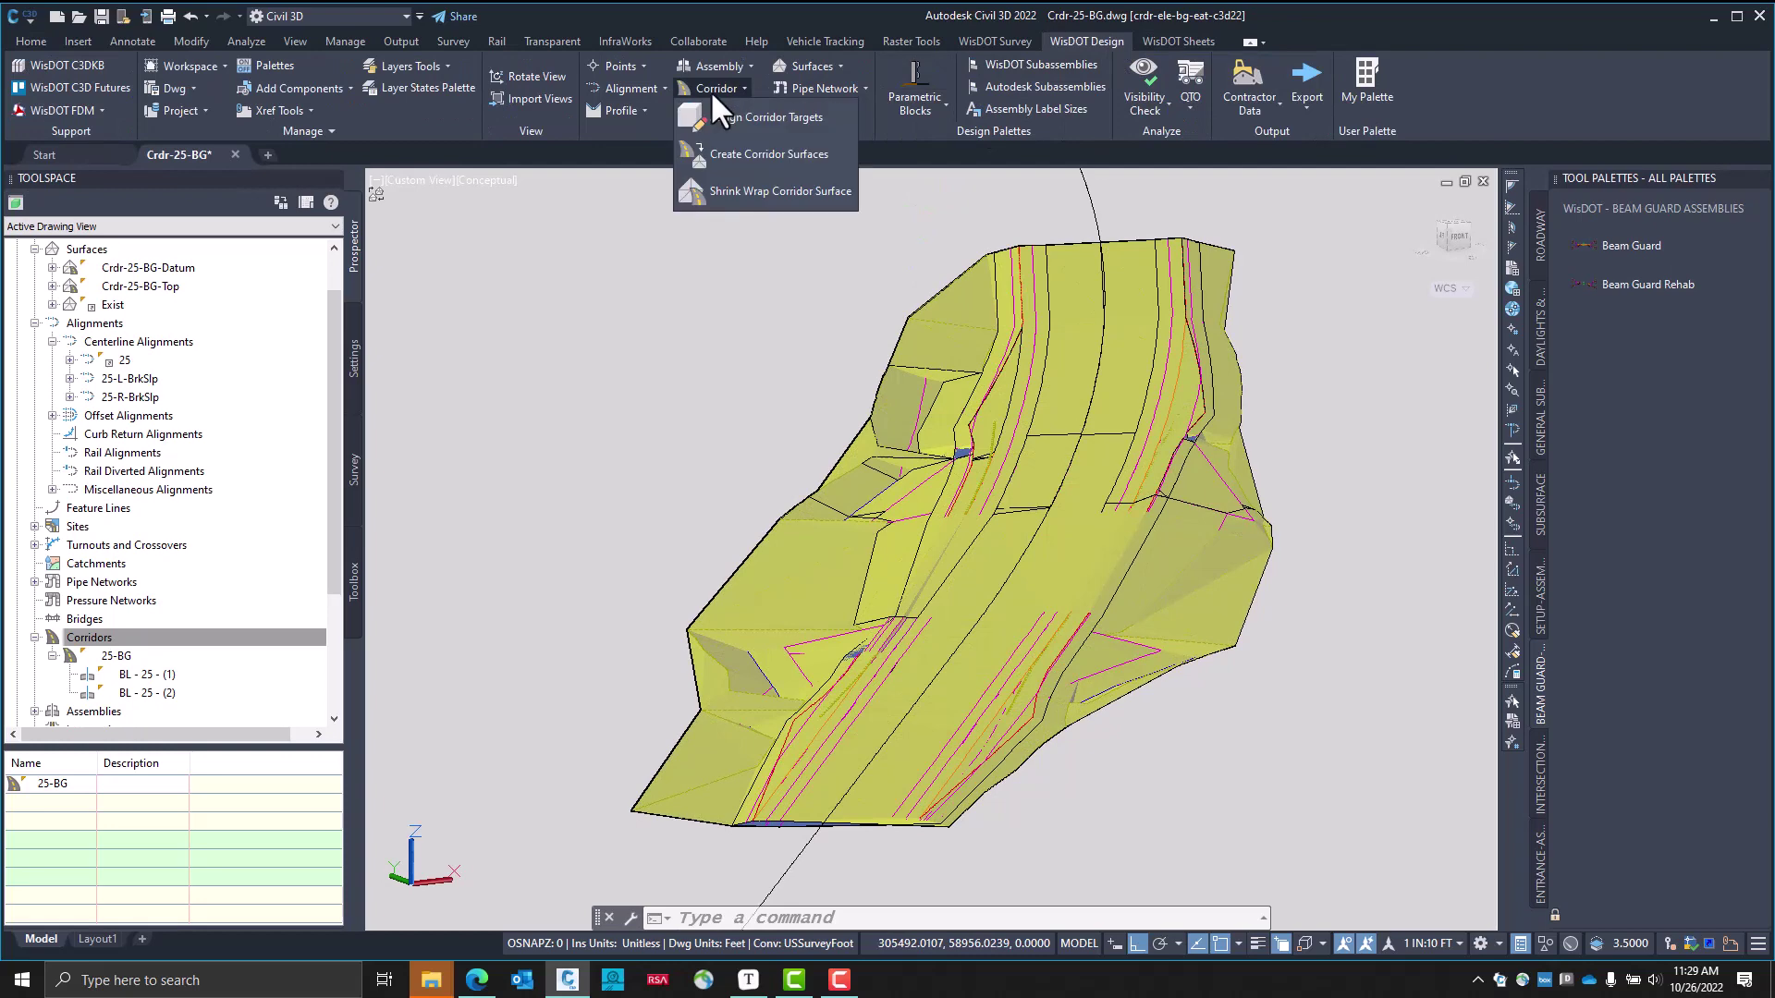
click(762, 193)
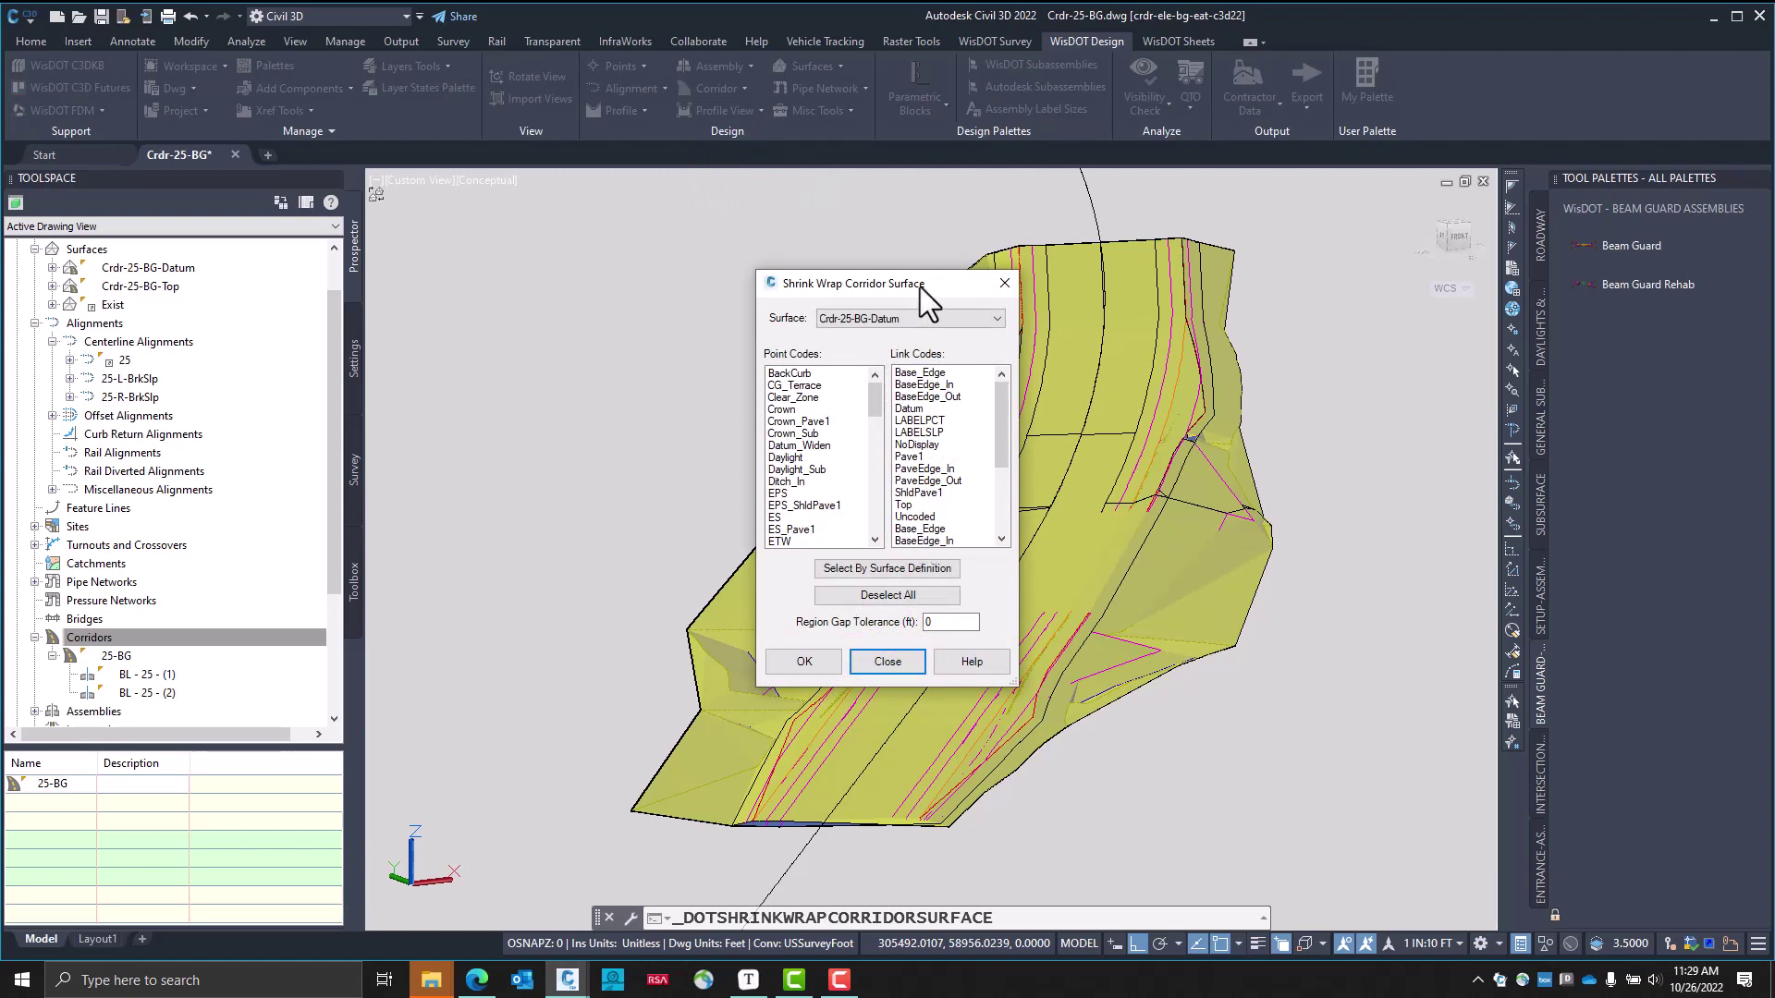
drag(918, 286, 611, 272)
click(632, 305)
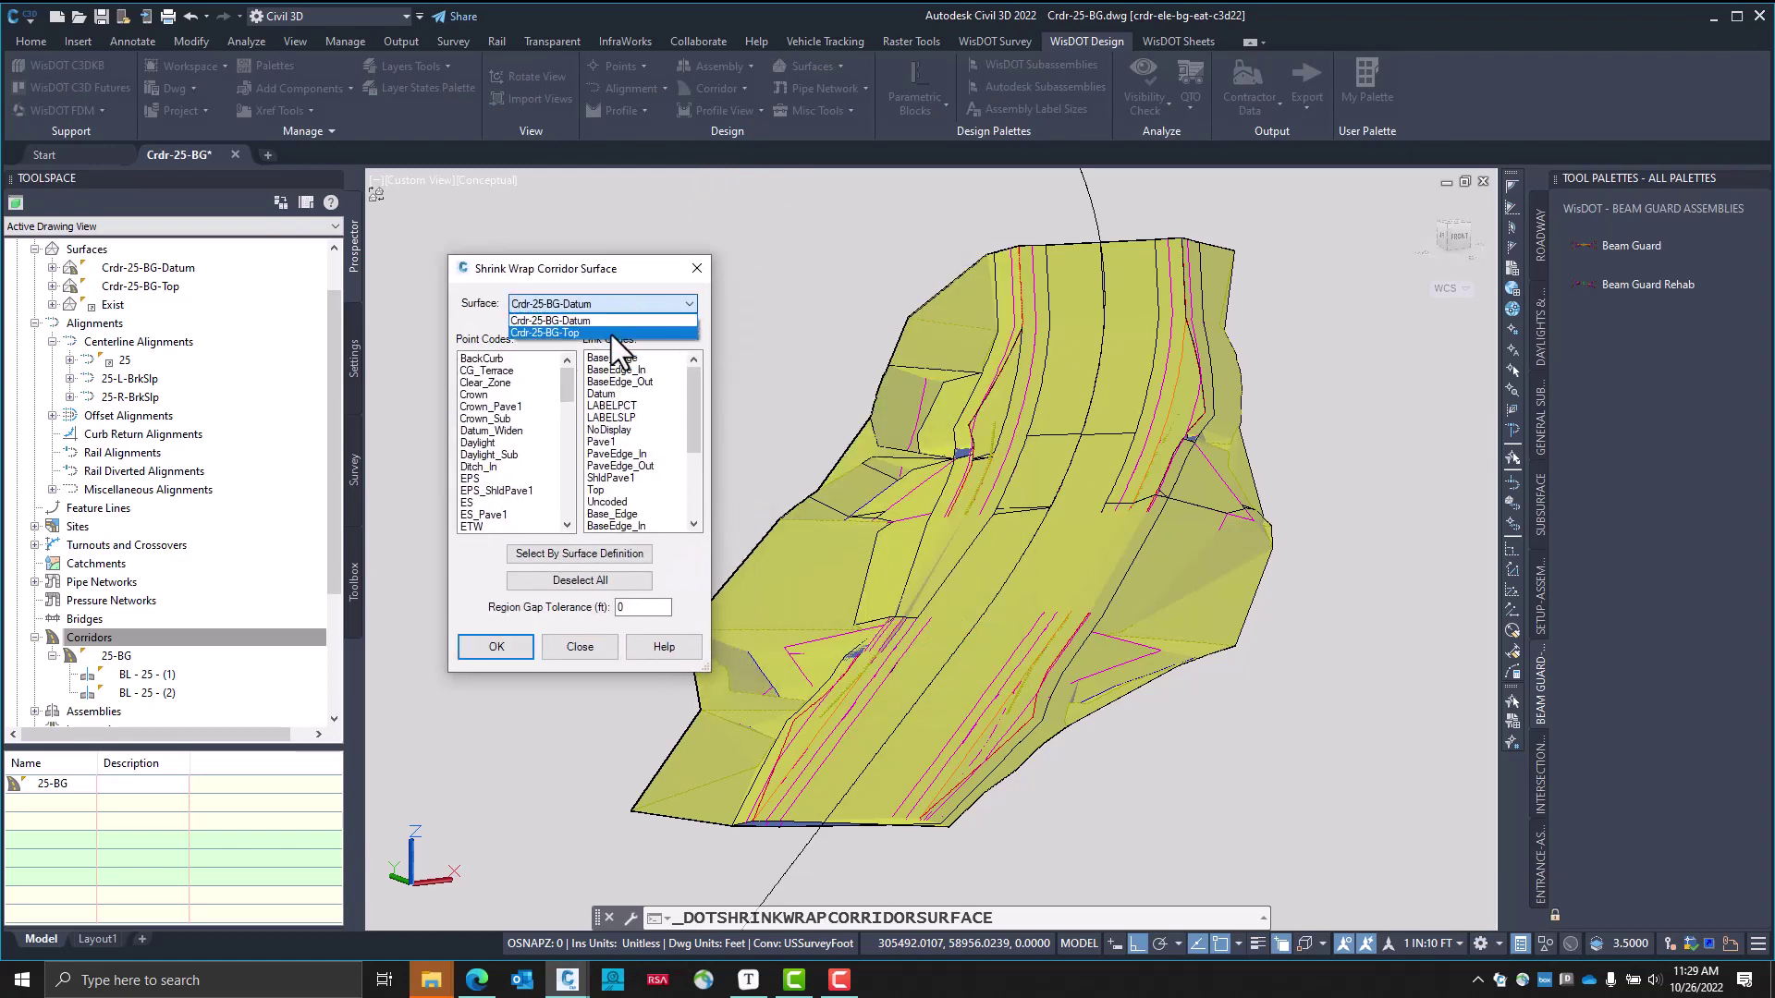
click(611, 329)
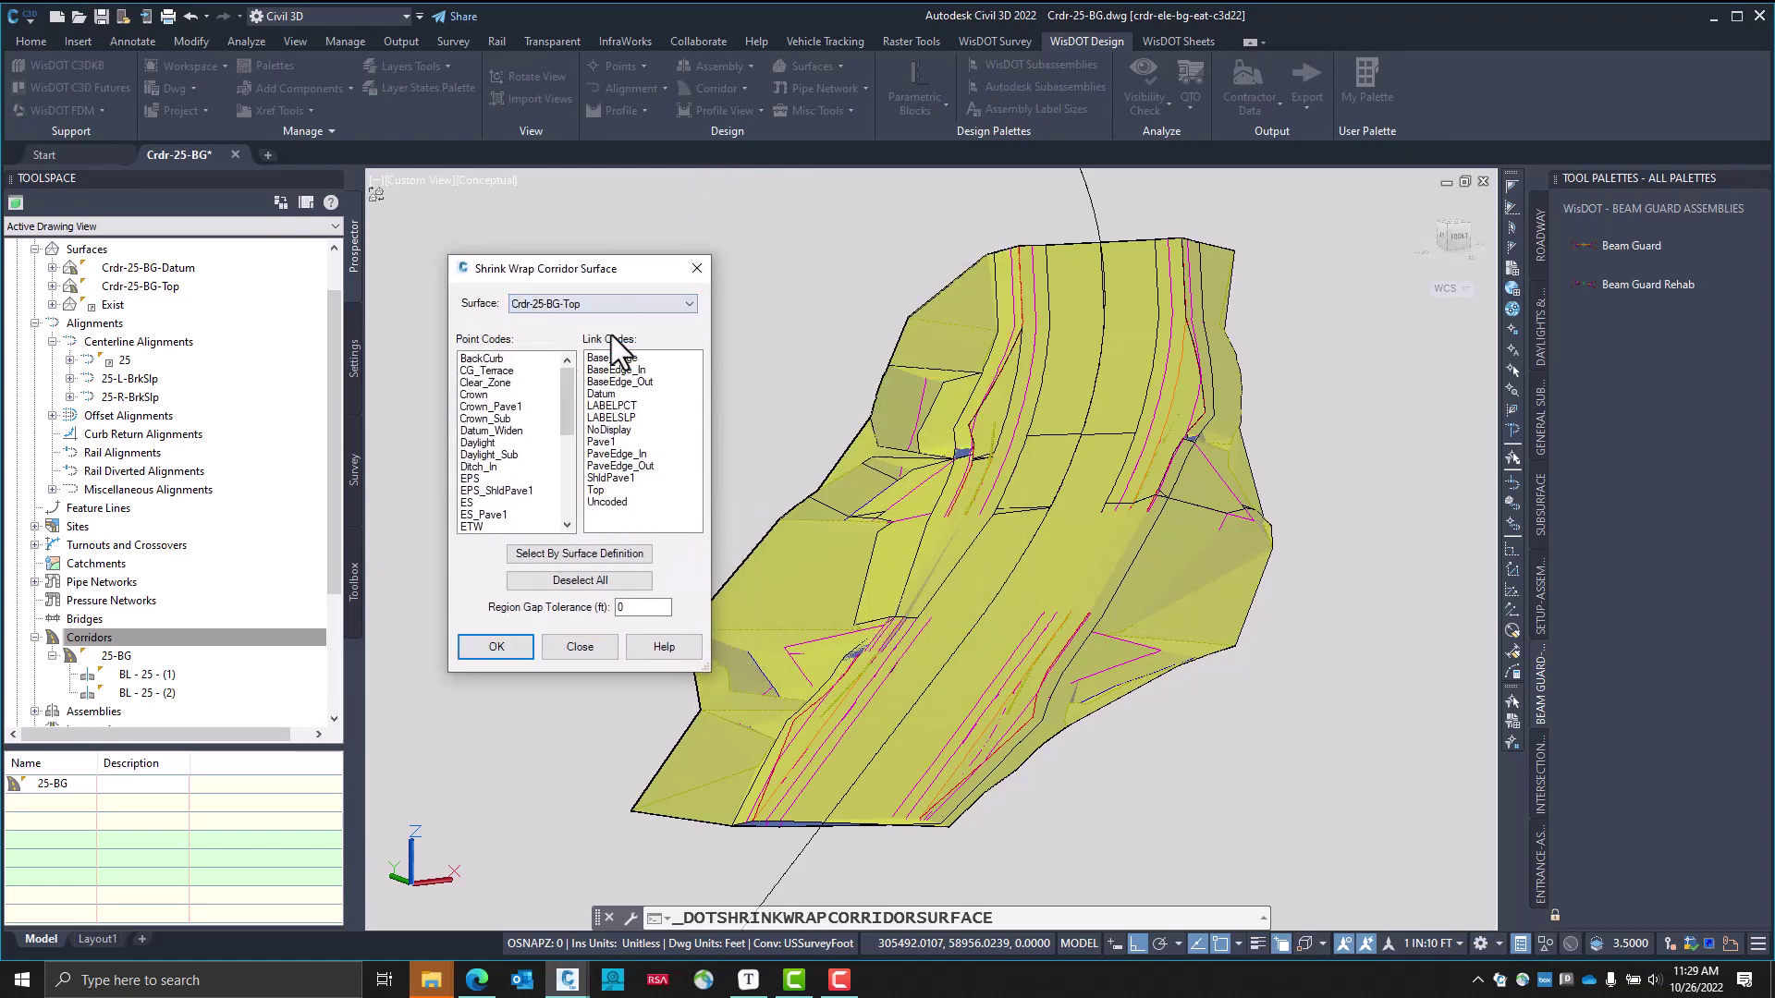
click(578, 553)
click(512, 646)
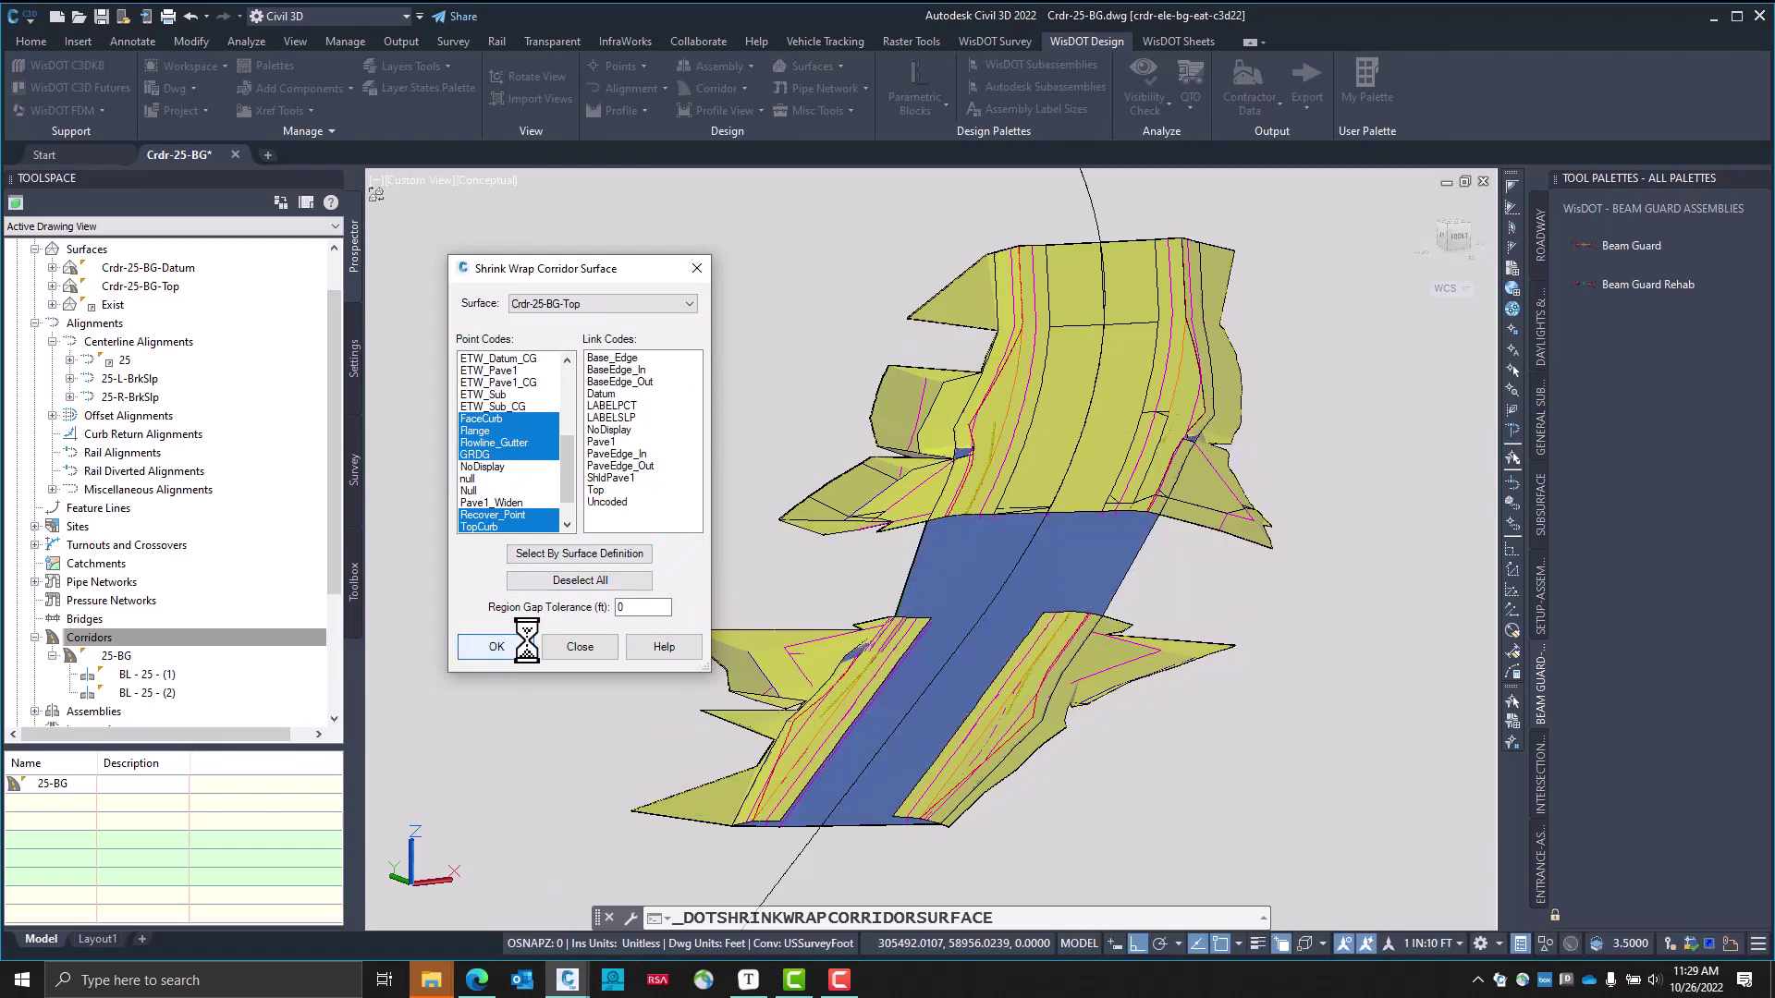
Shrink wrap the Crdr-25-BG-Datum corridor surface using codes selected by surface definition, and finish the Shrink Wrap command
click(608, 303)
click(601, 317)
click(572, 553)
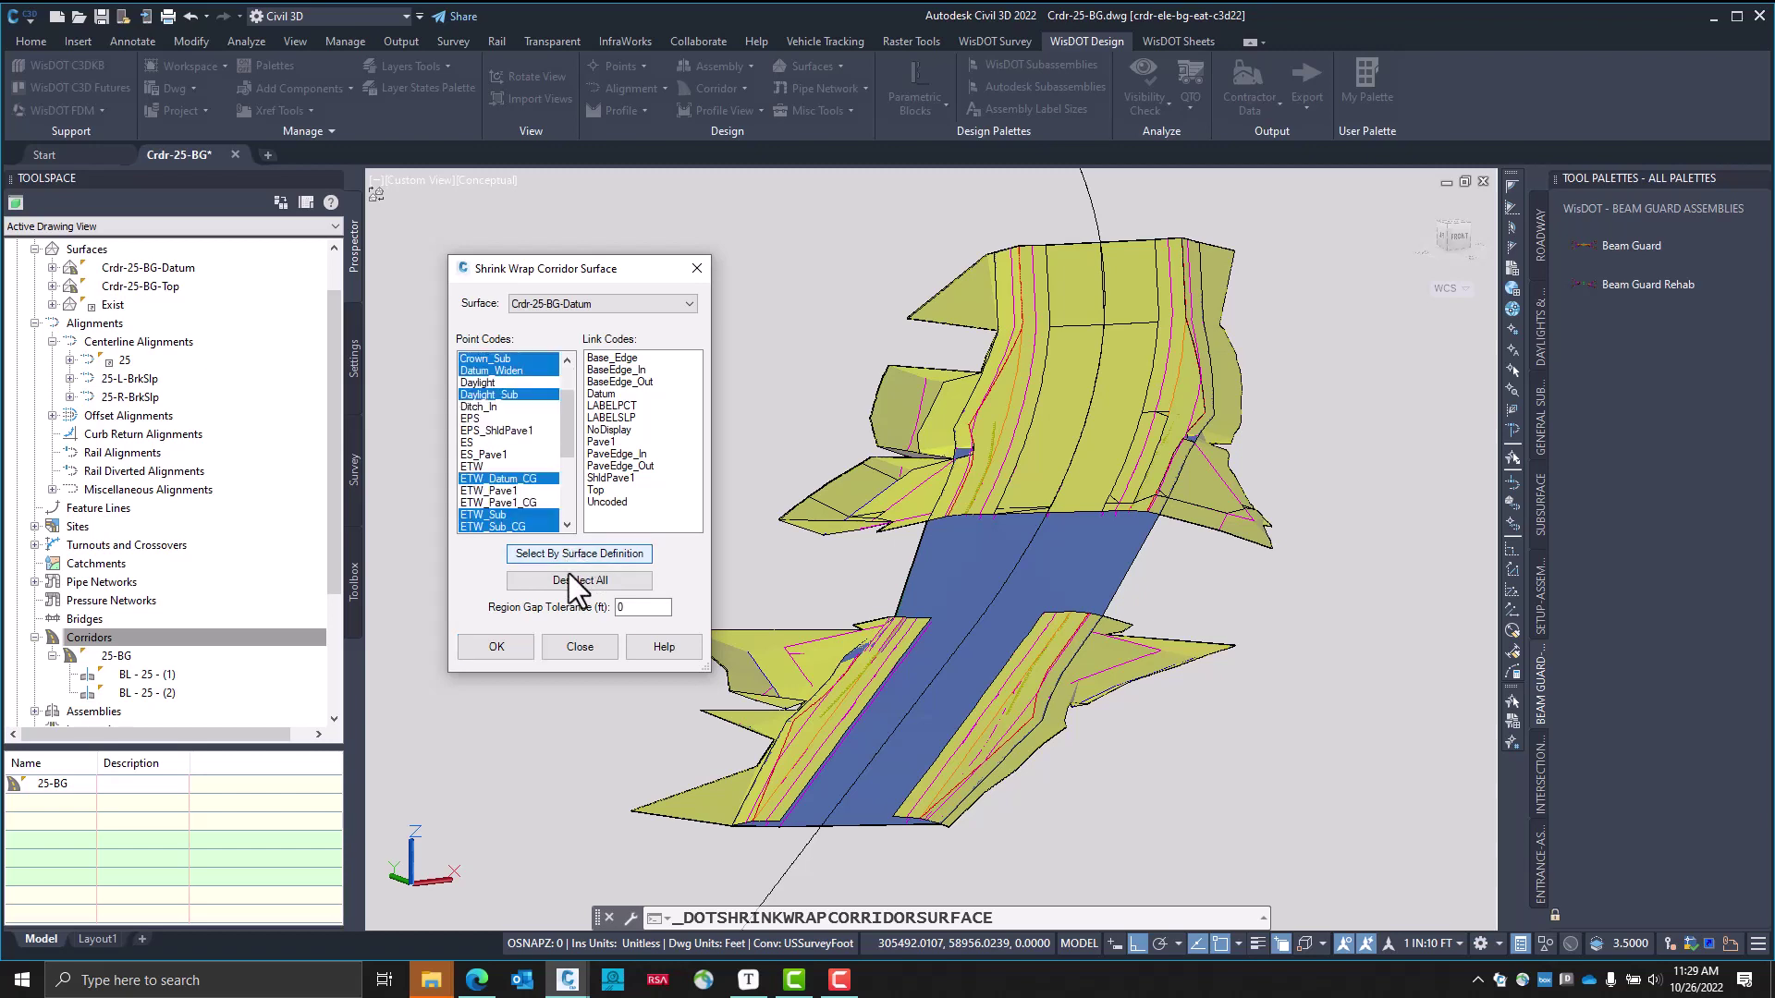
click(514, 647)
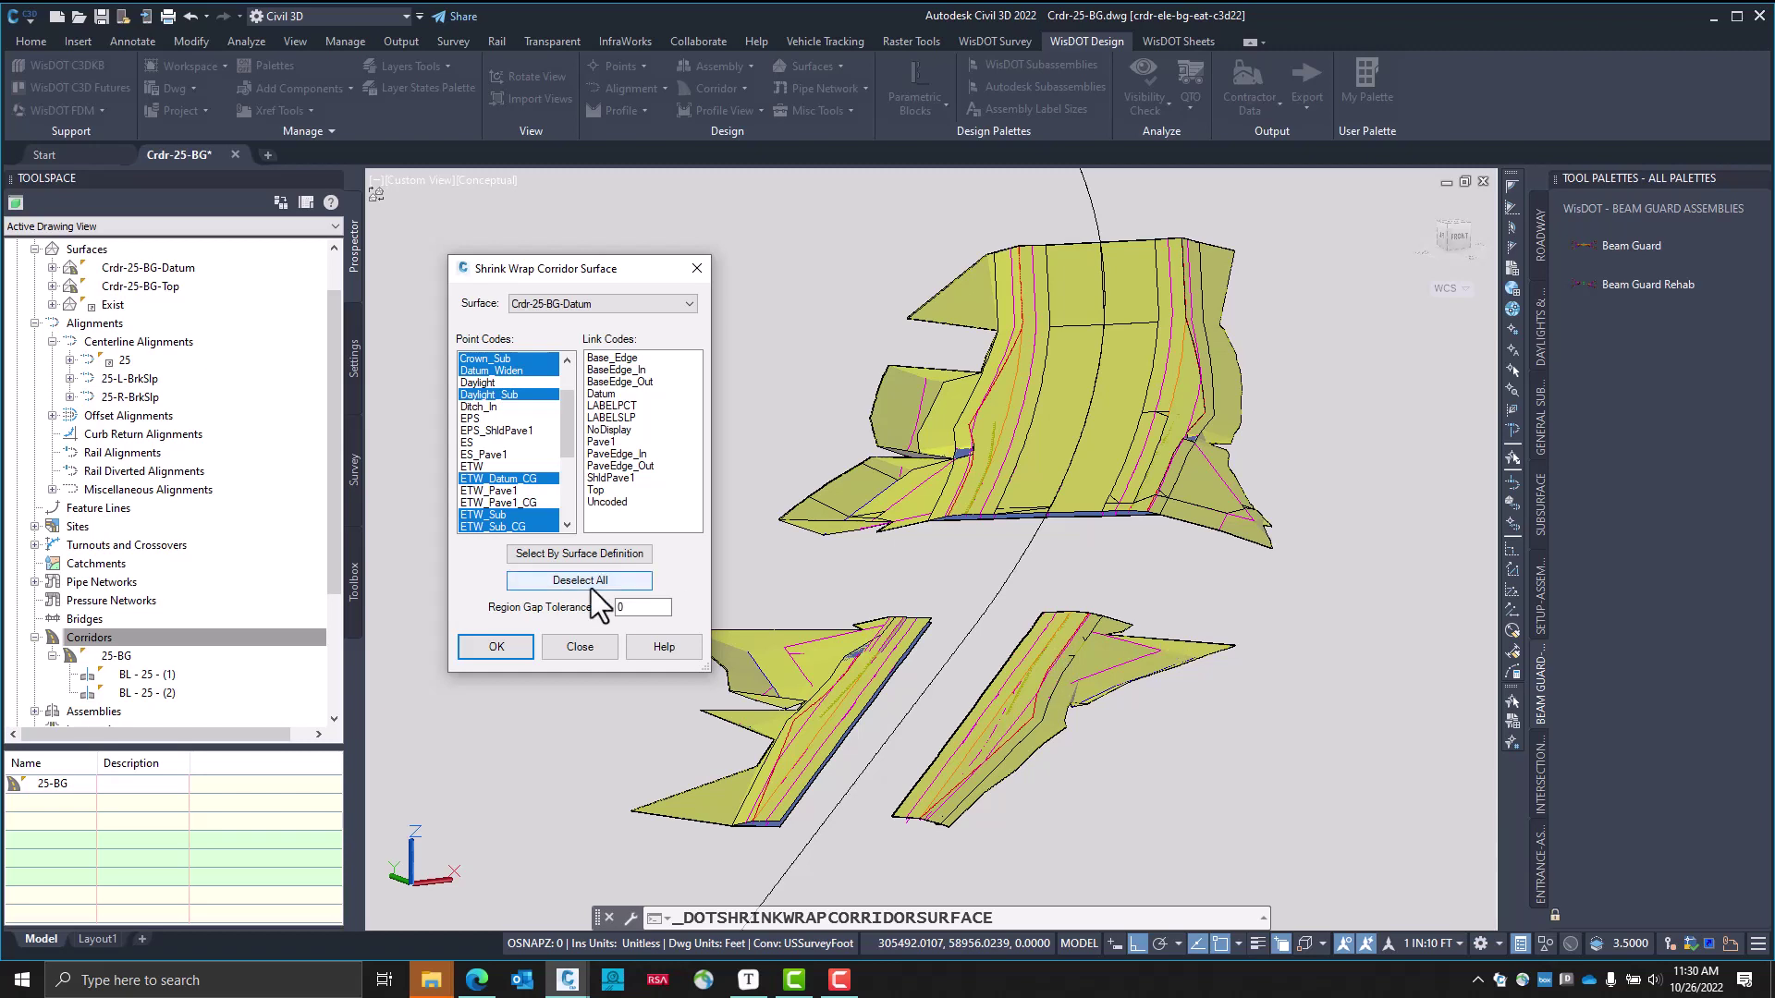
click(587, 642)
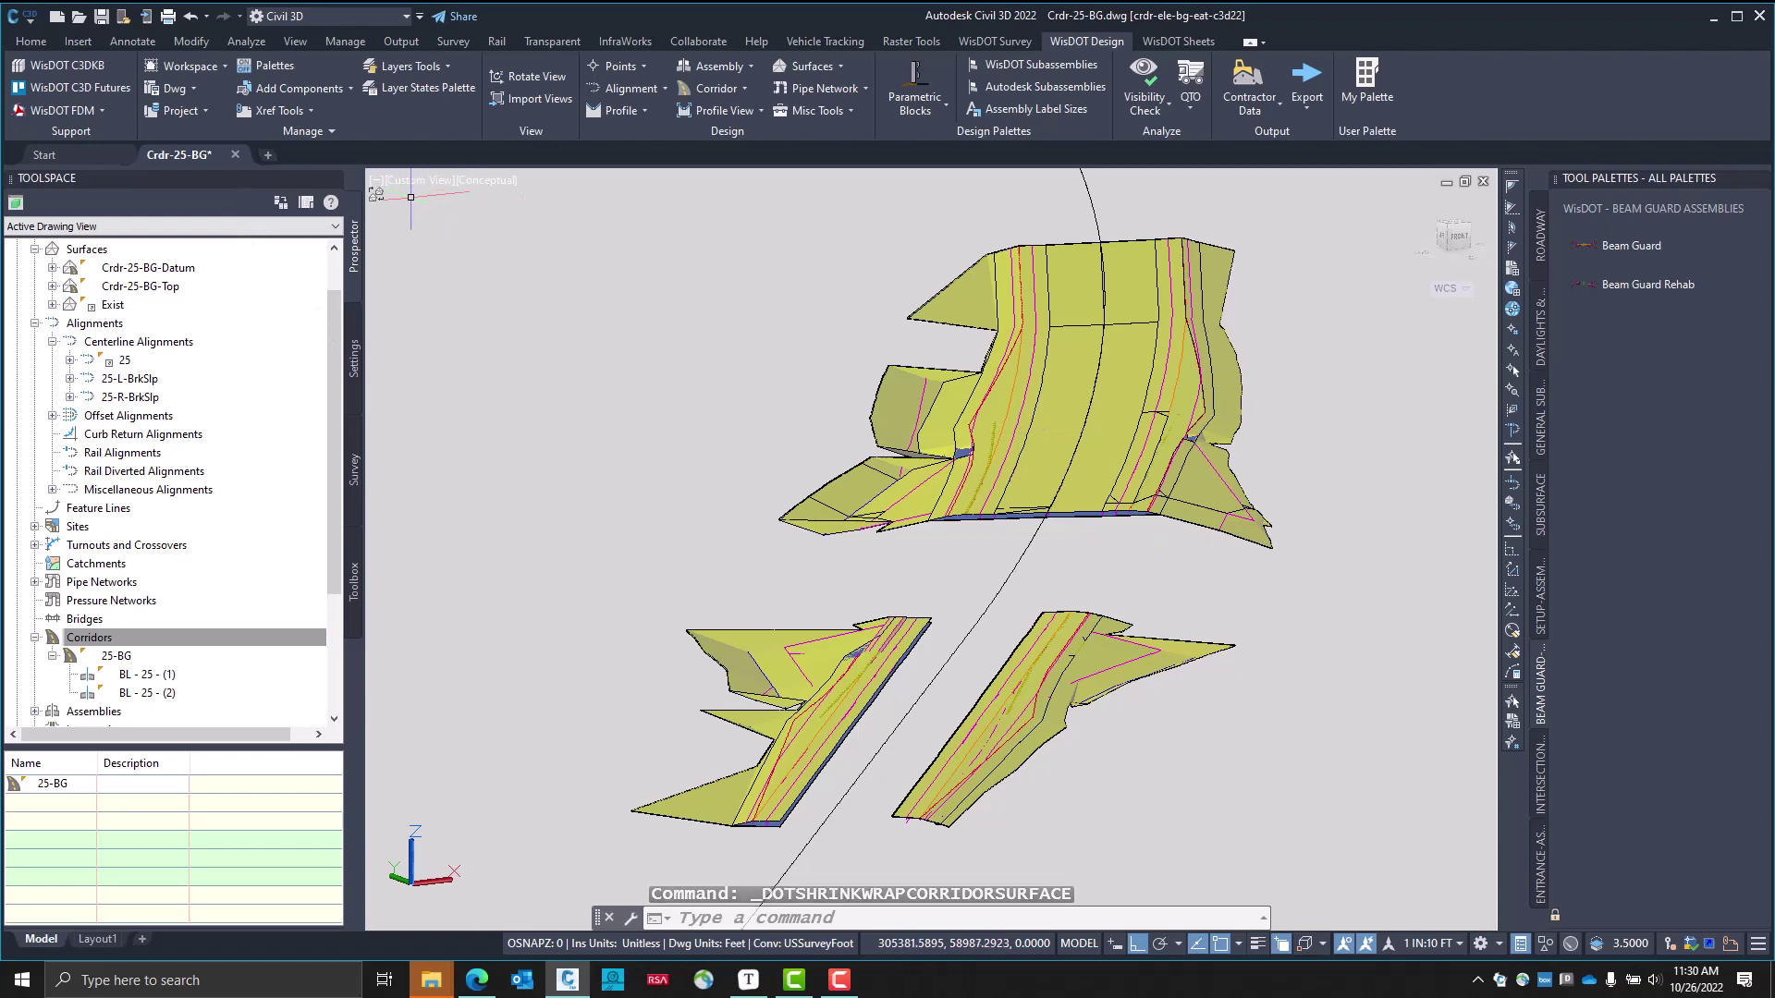
Save the current 3D view as 3D-Bridge without a layer snapshot, using the Conceptual visual style
click(423, 180)
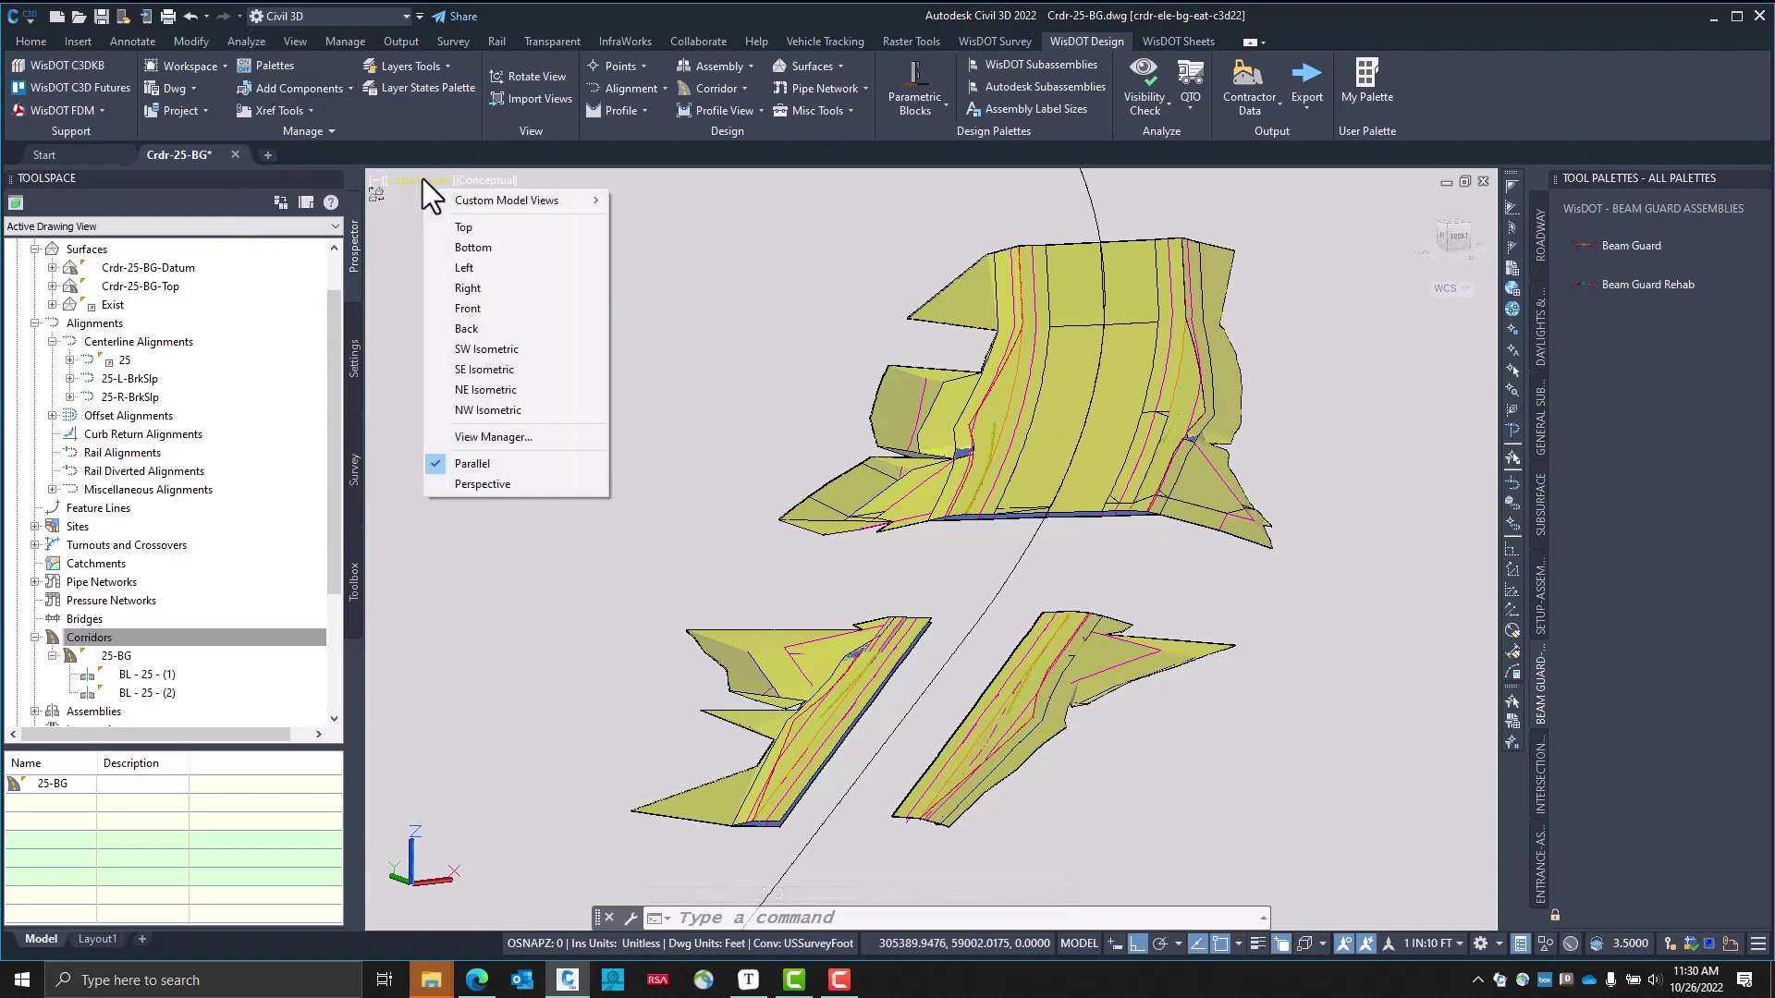
click(514, 435)
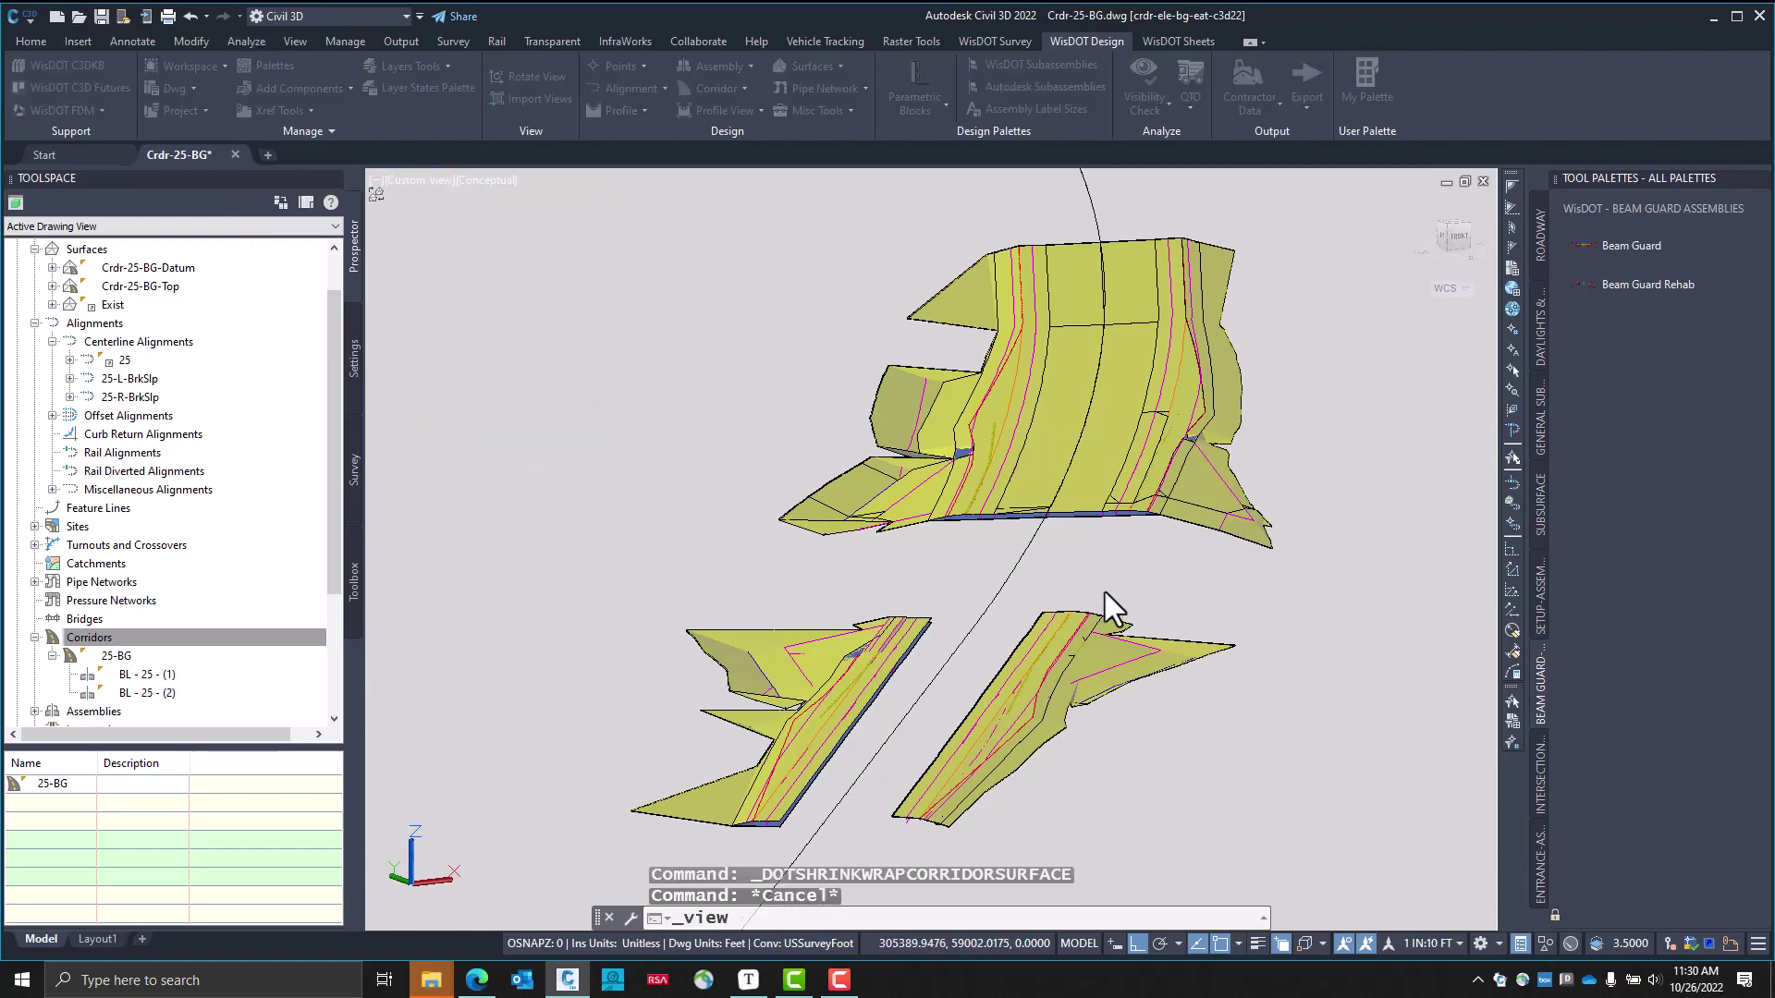
click(1363, 584)
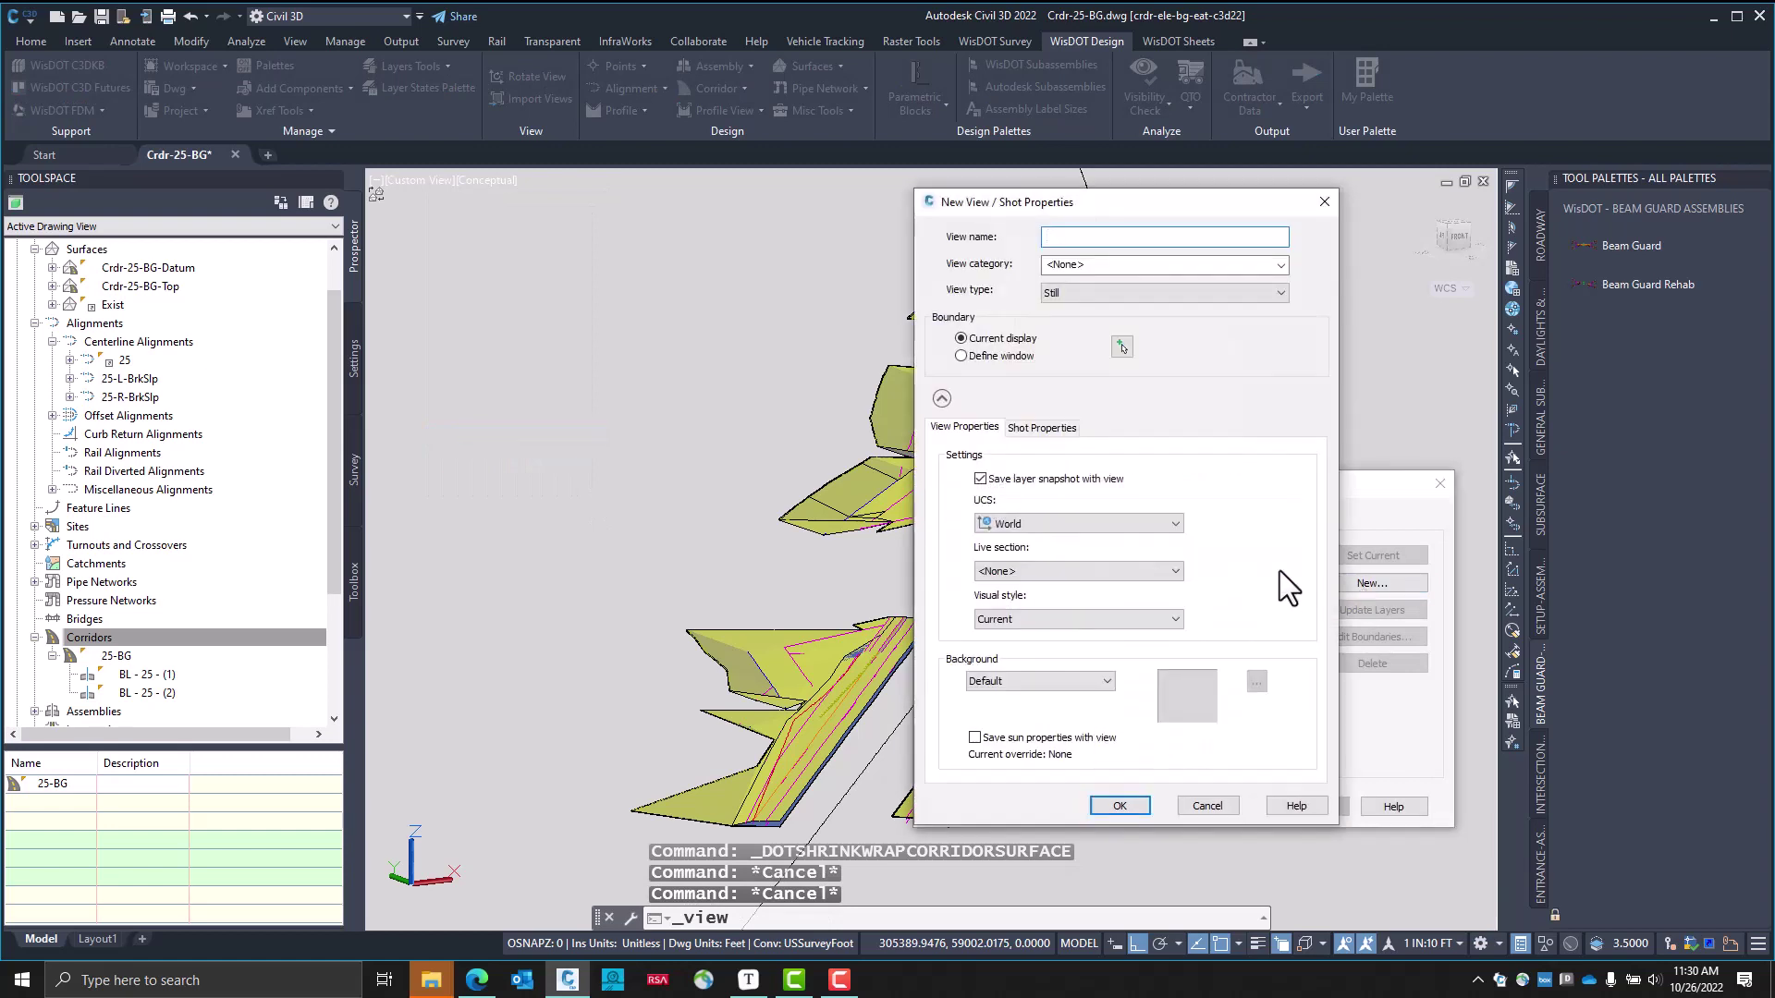
click(1069, 475)
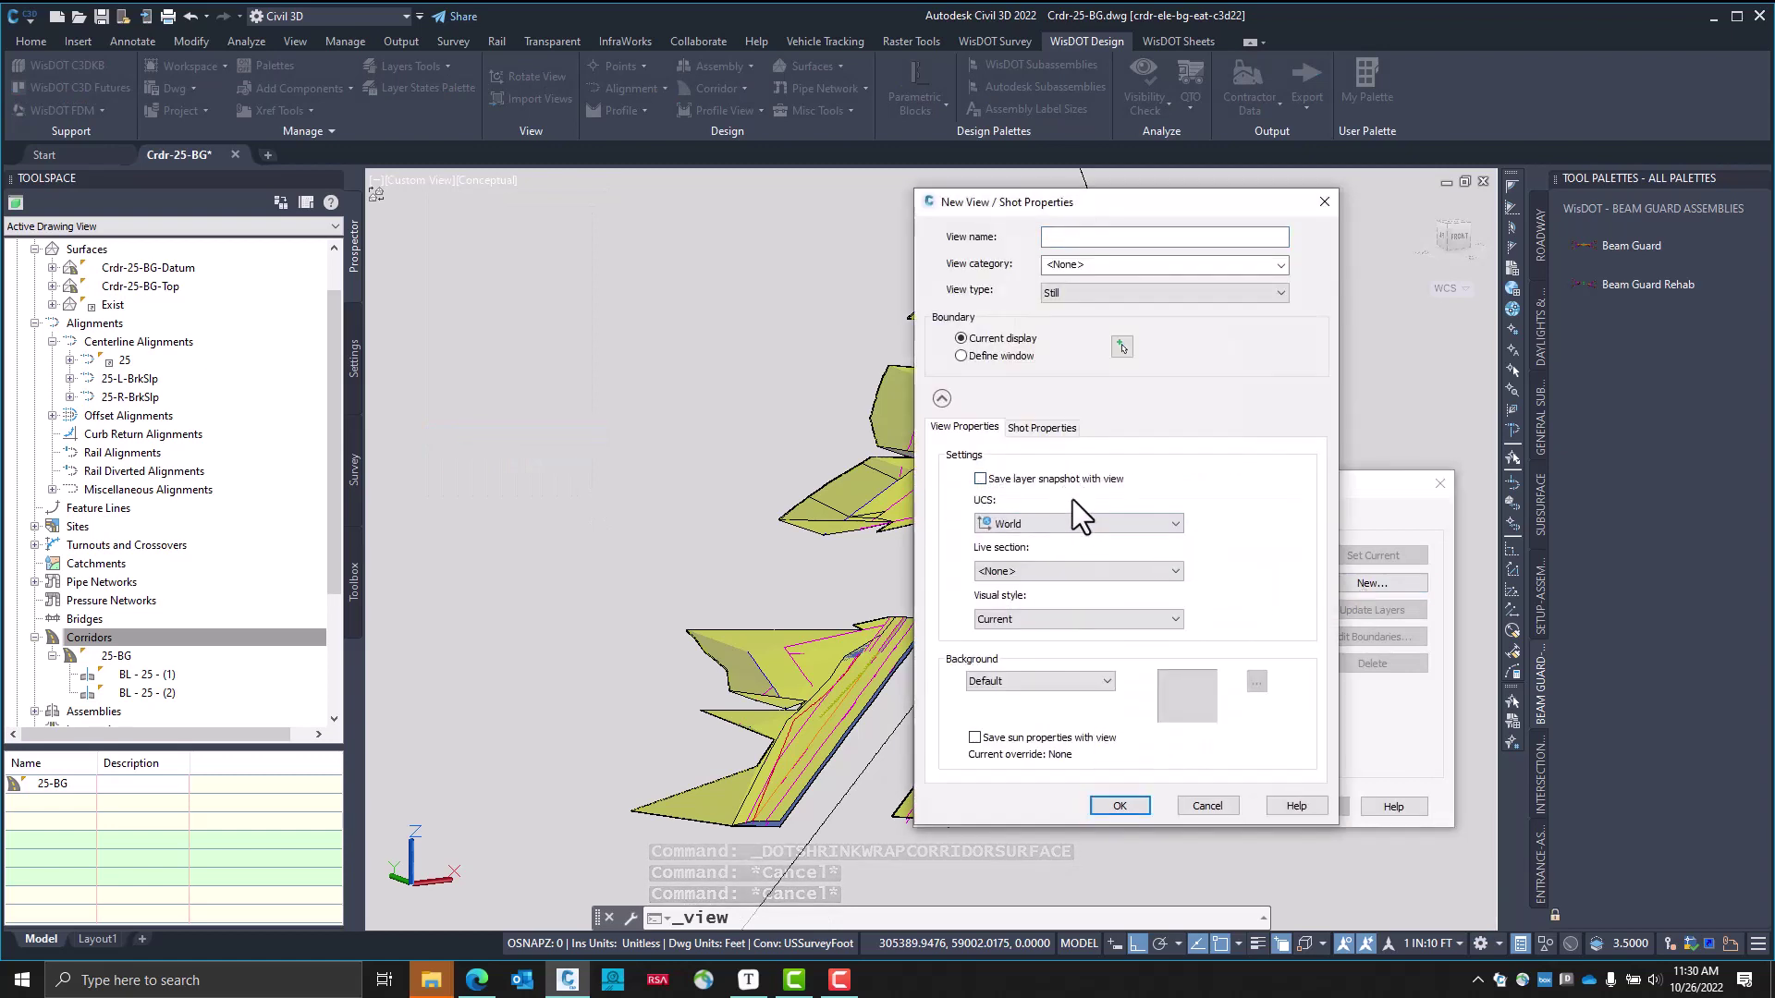
click(1084, 238)
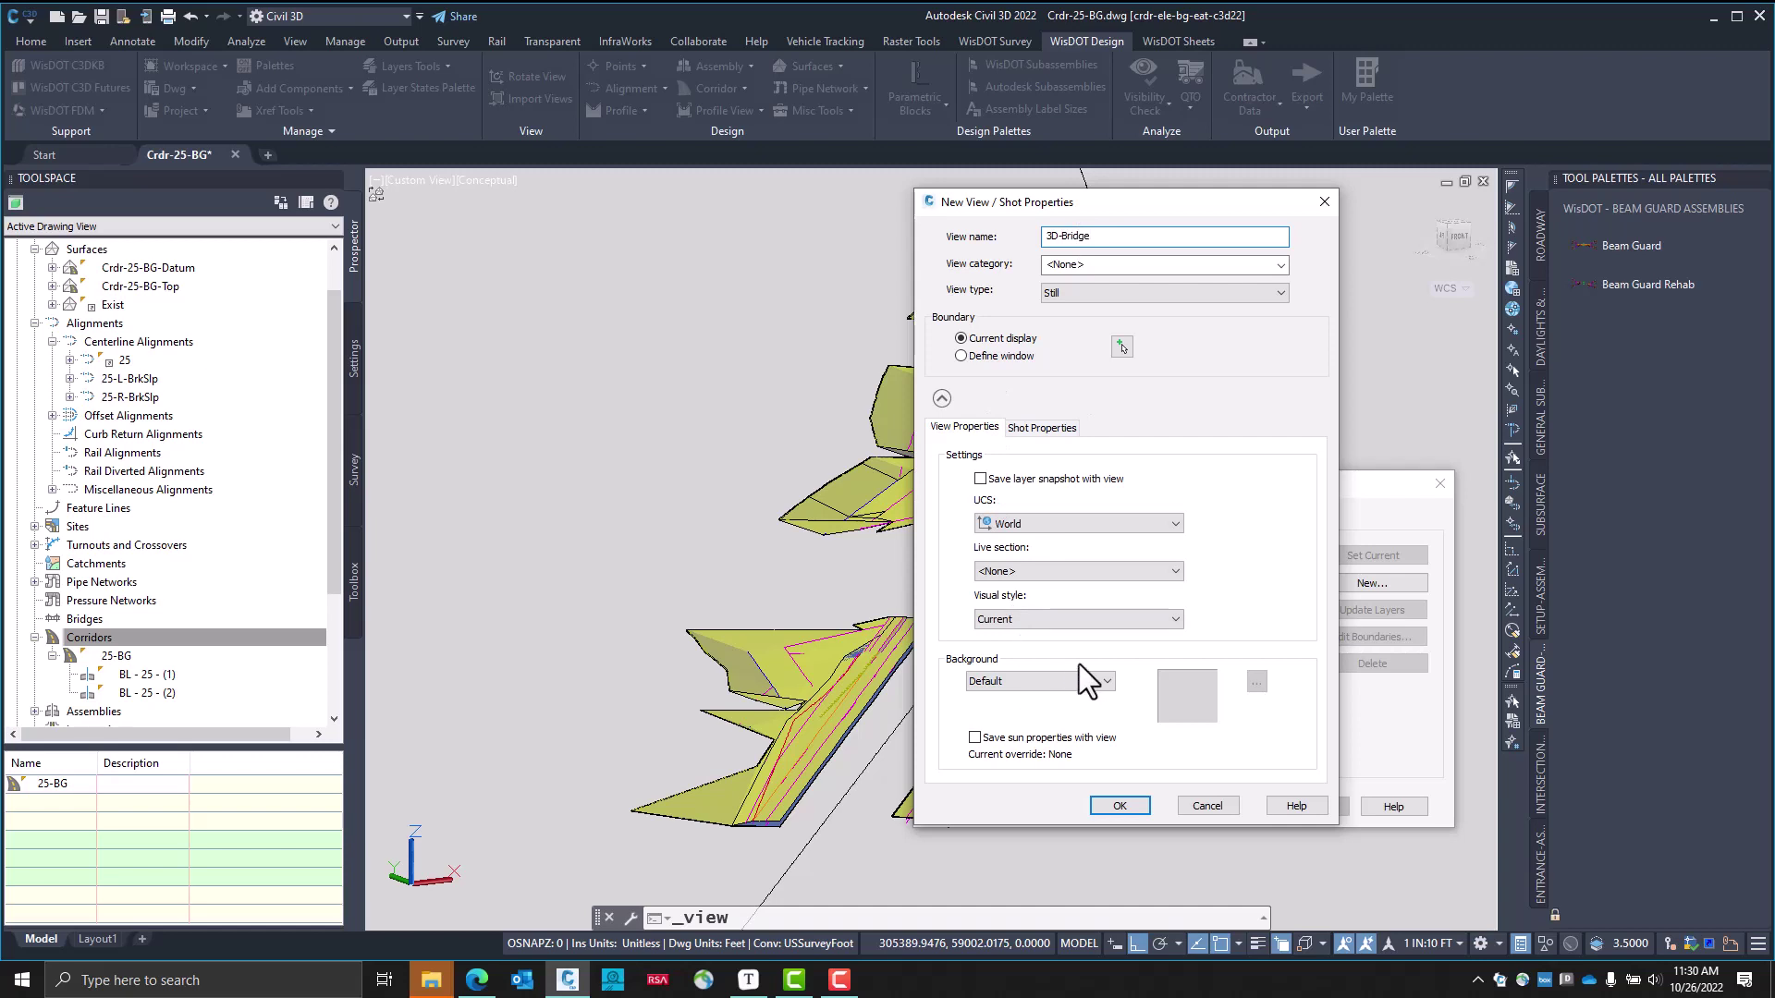
click(1072, 619)
click(1017, 681)
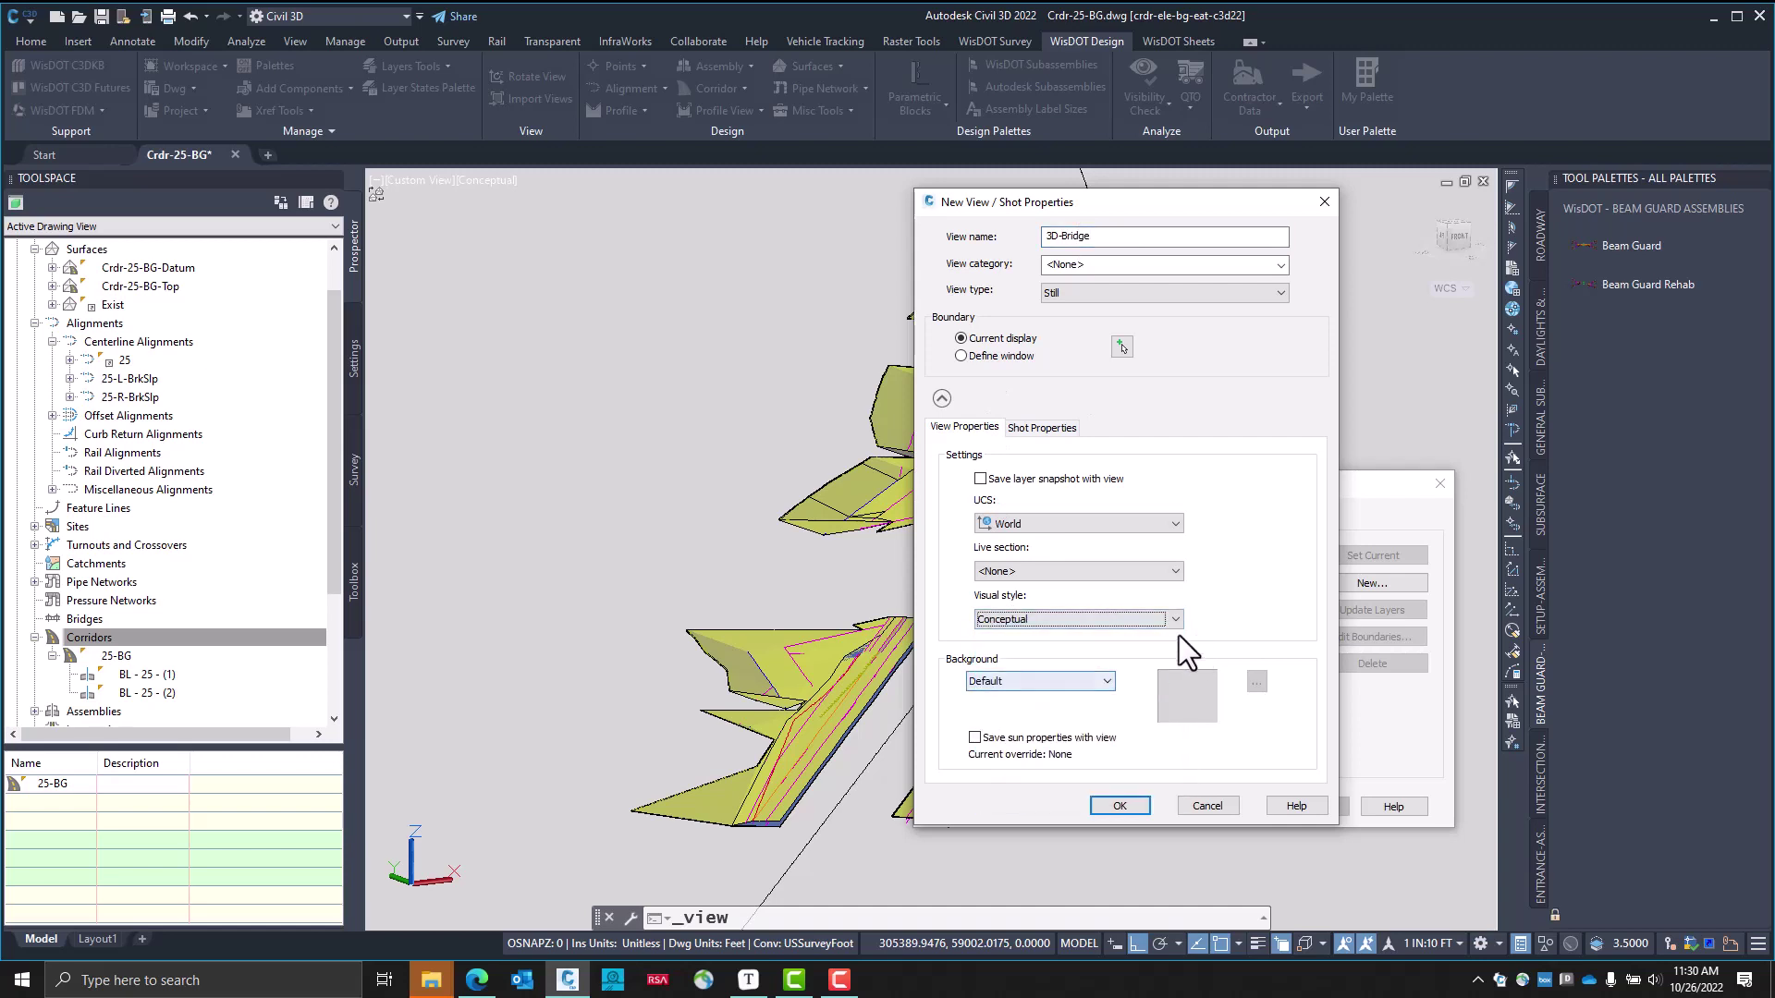
click(1120, 806)
click(1155, 808)
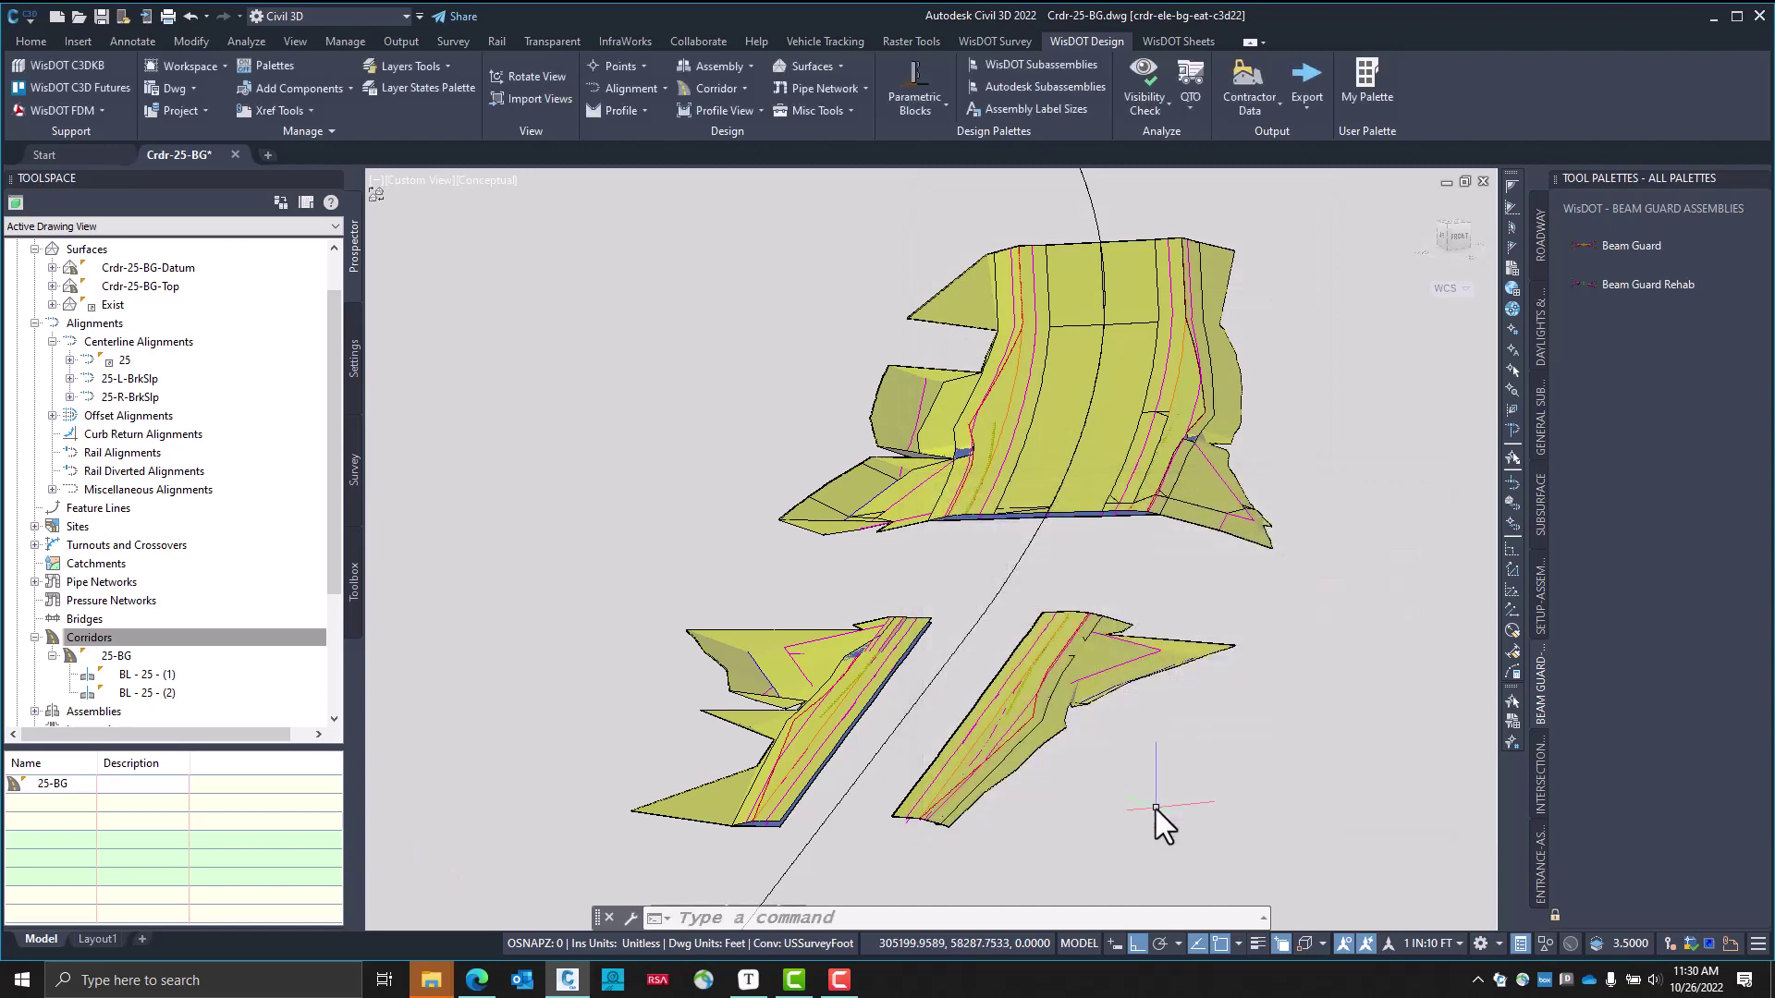
Switch the model to the Top view in the 2D Wireframe visual style and frame the beam guard corridor around the bridge
click(419, 179)
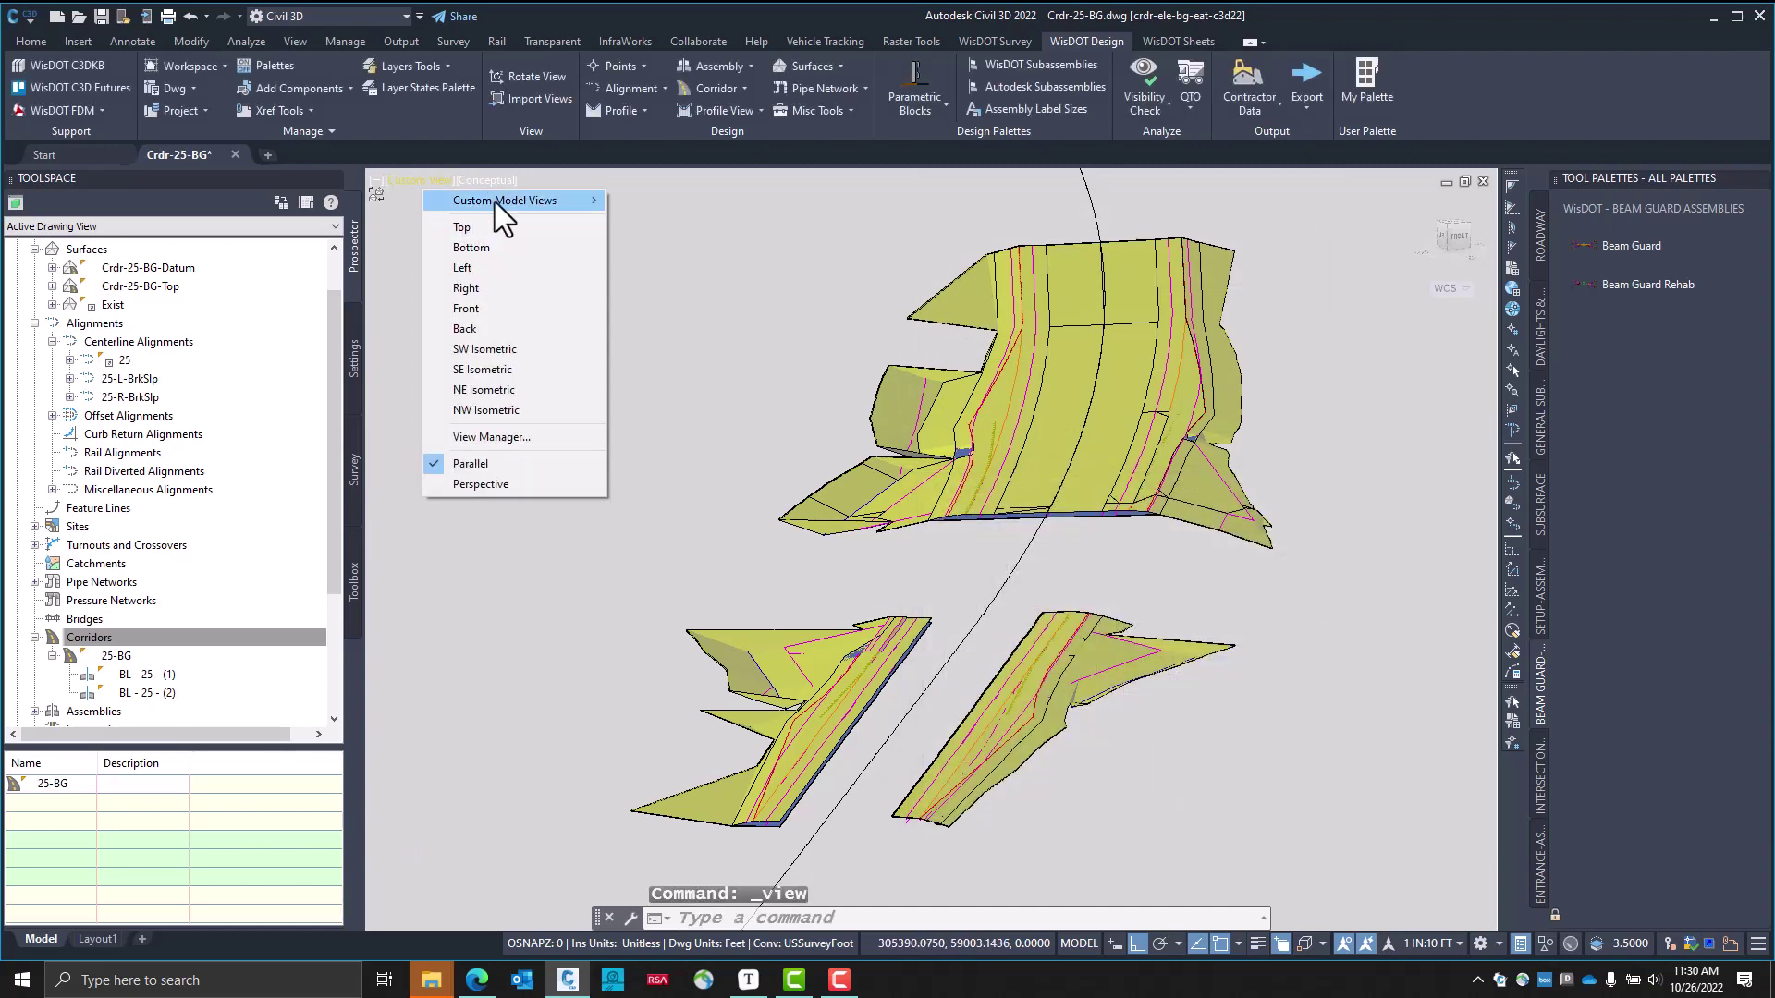
mouse_move(495, 201)
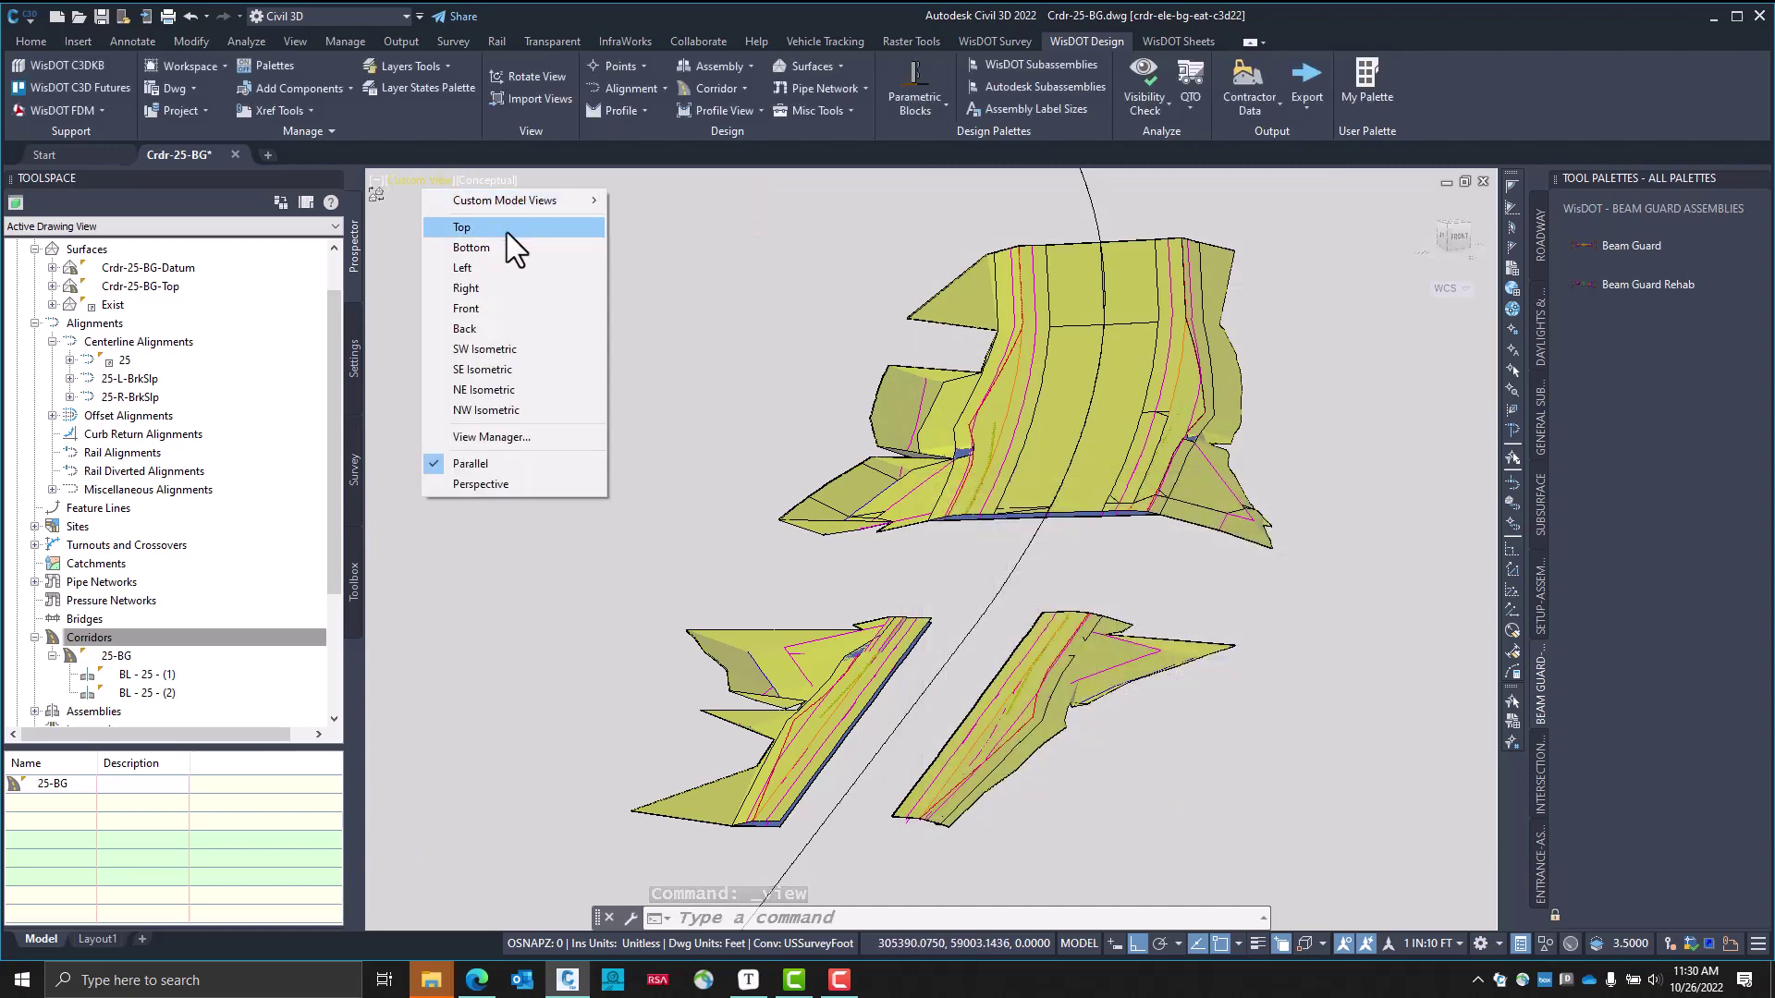
click(507, 228)
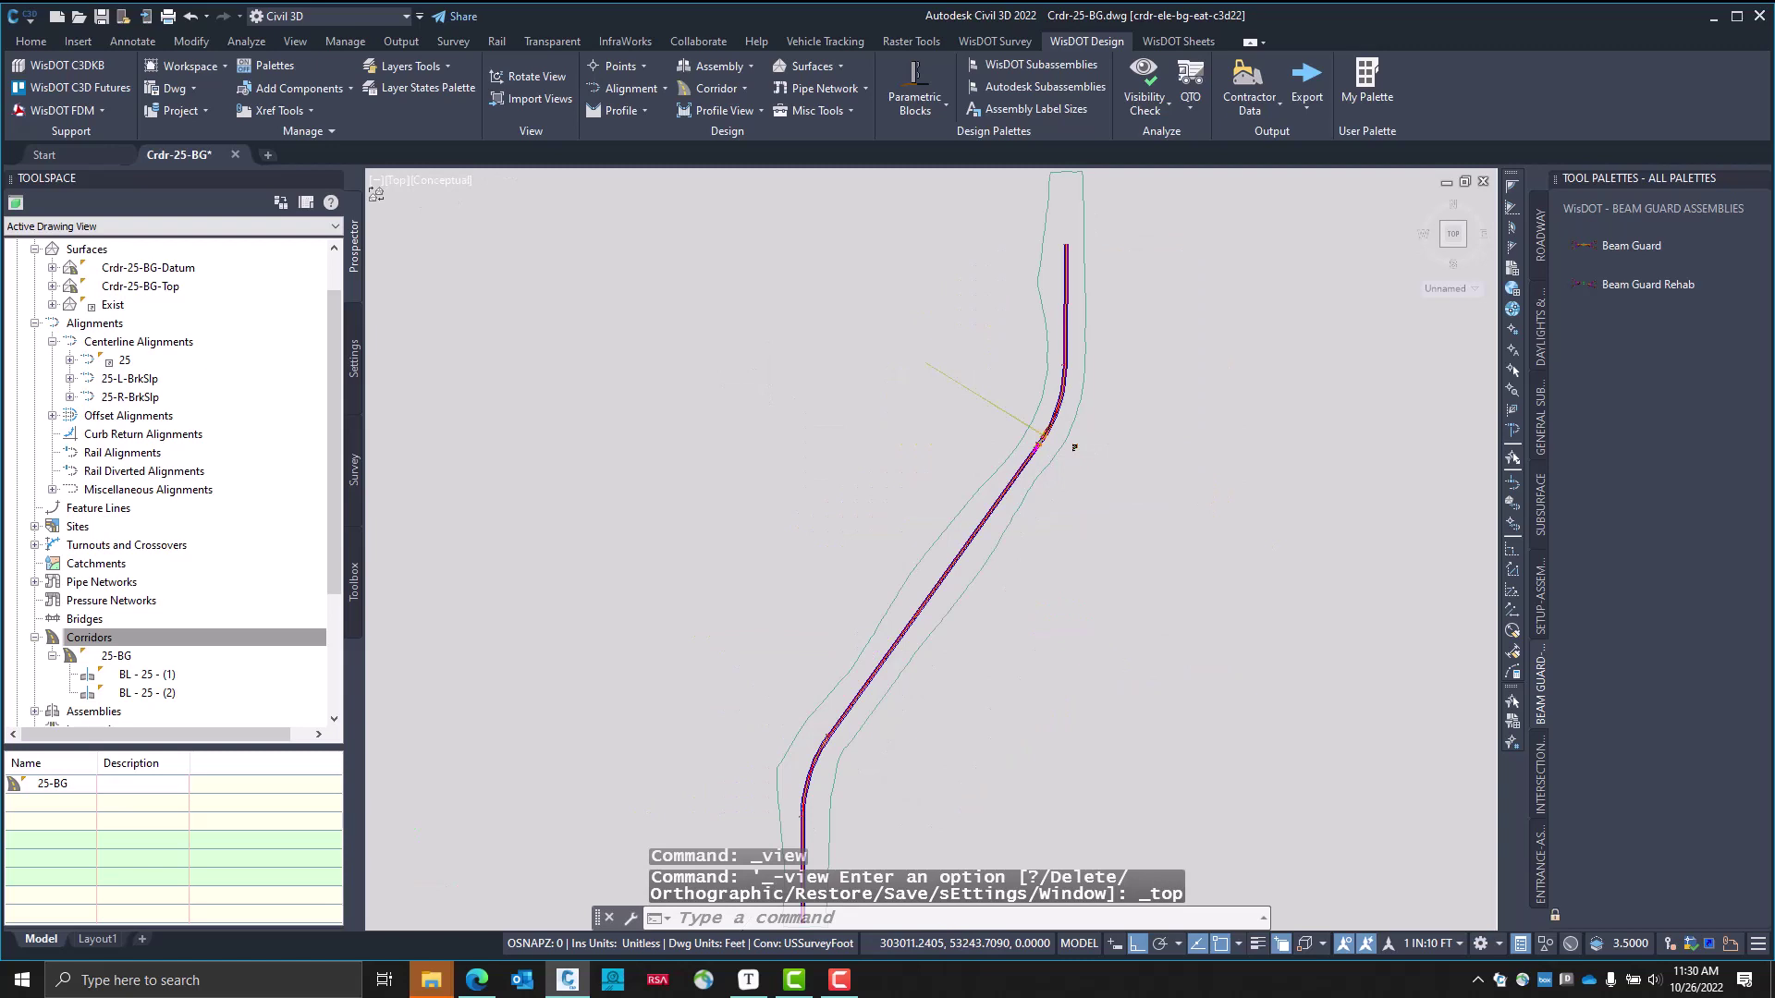
scroll(1074, 447, up, 2)
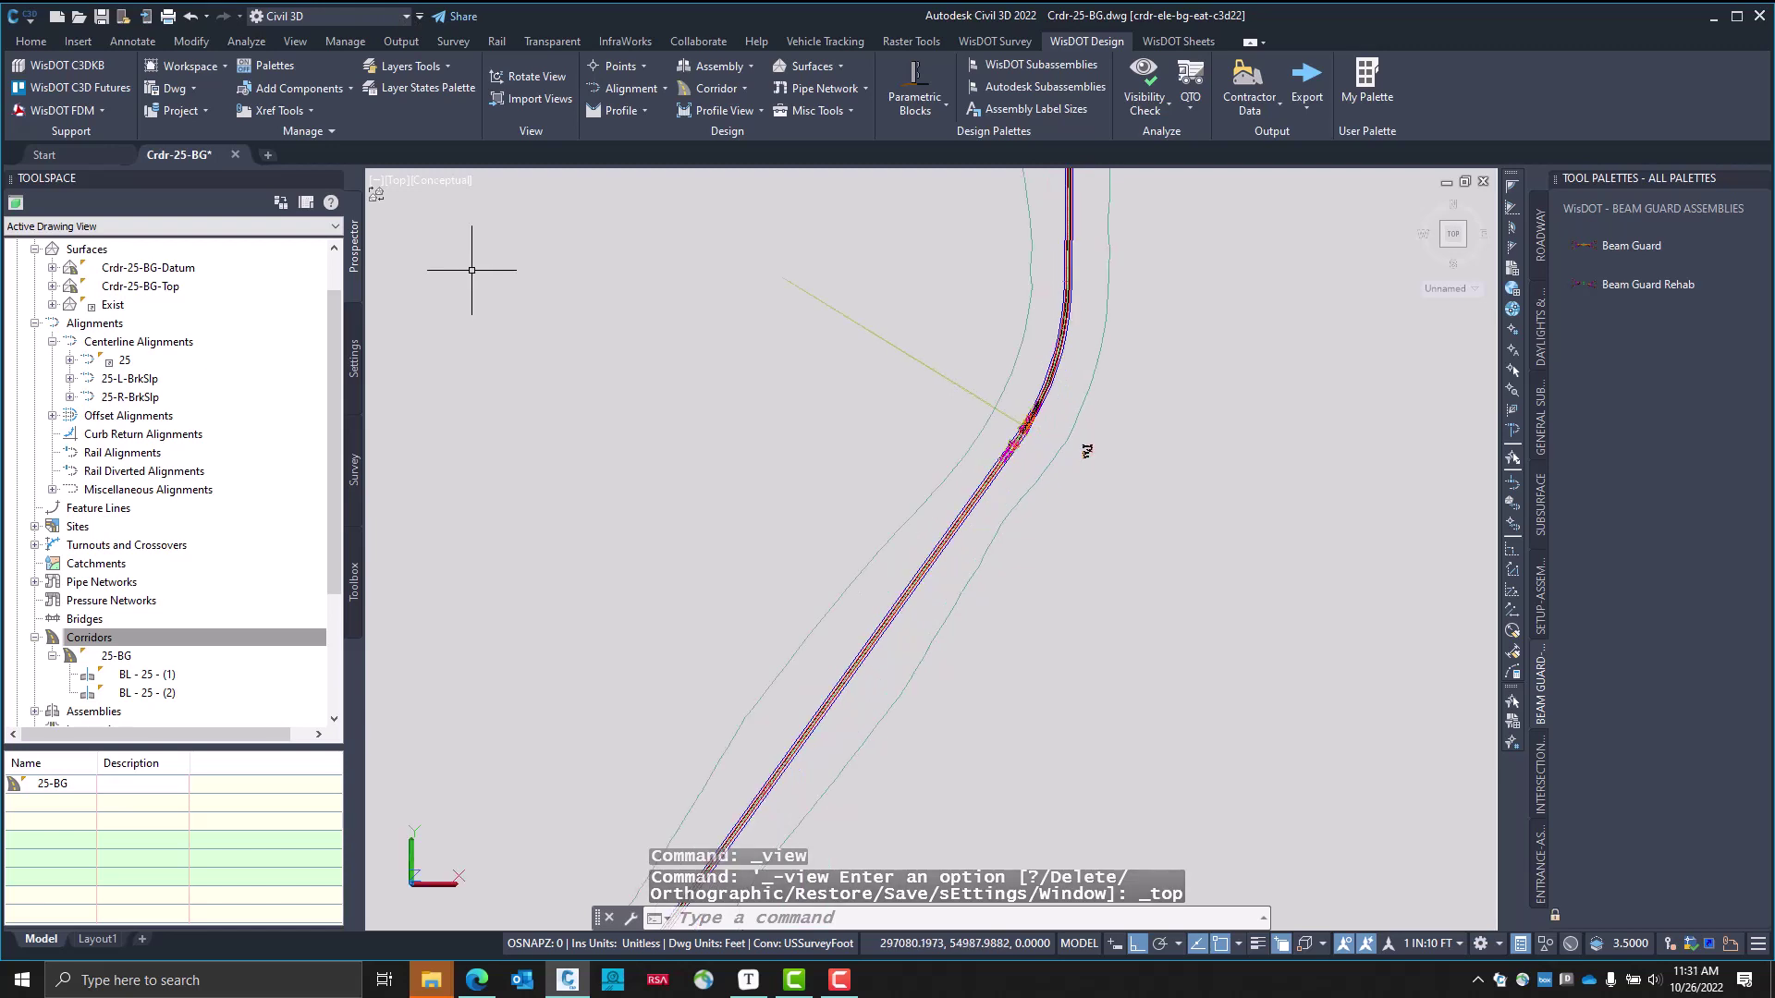
click(444, 180)
click(490, 231)
scroll(1008, 393, up, 5)
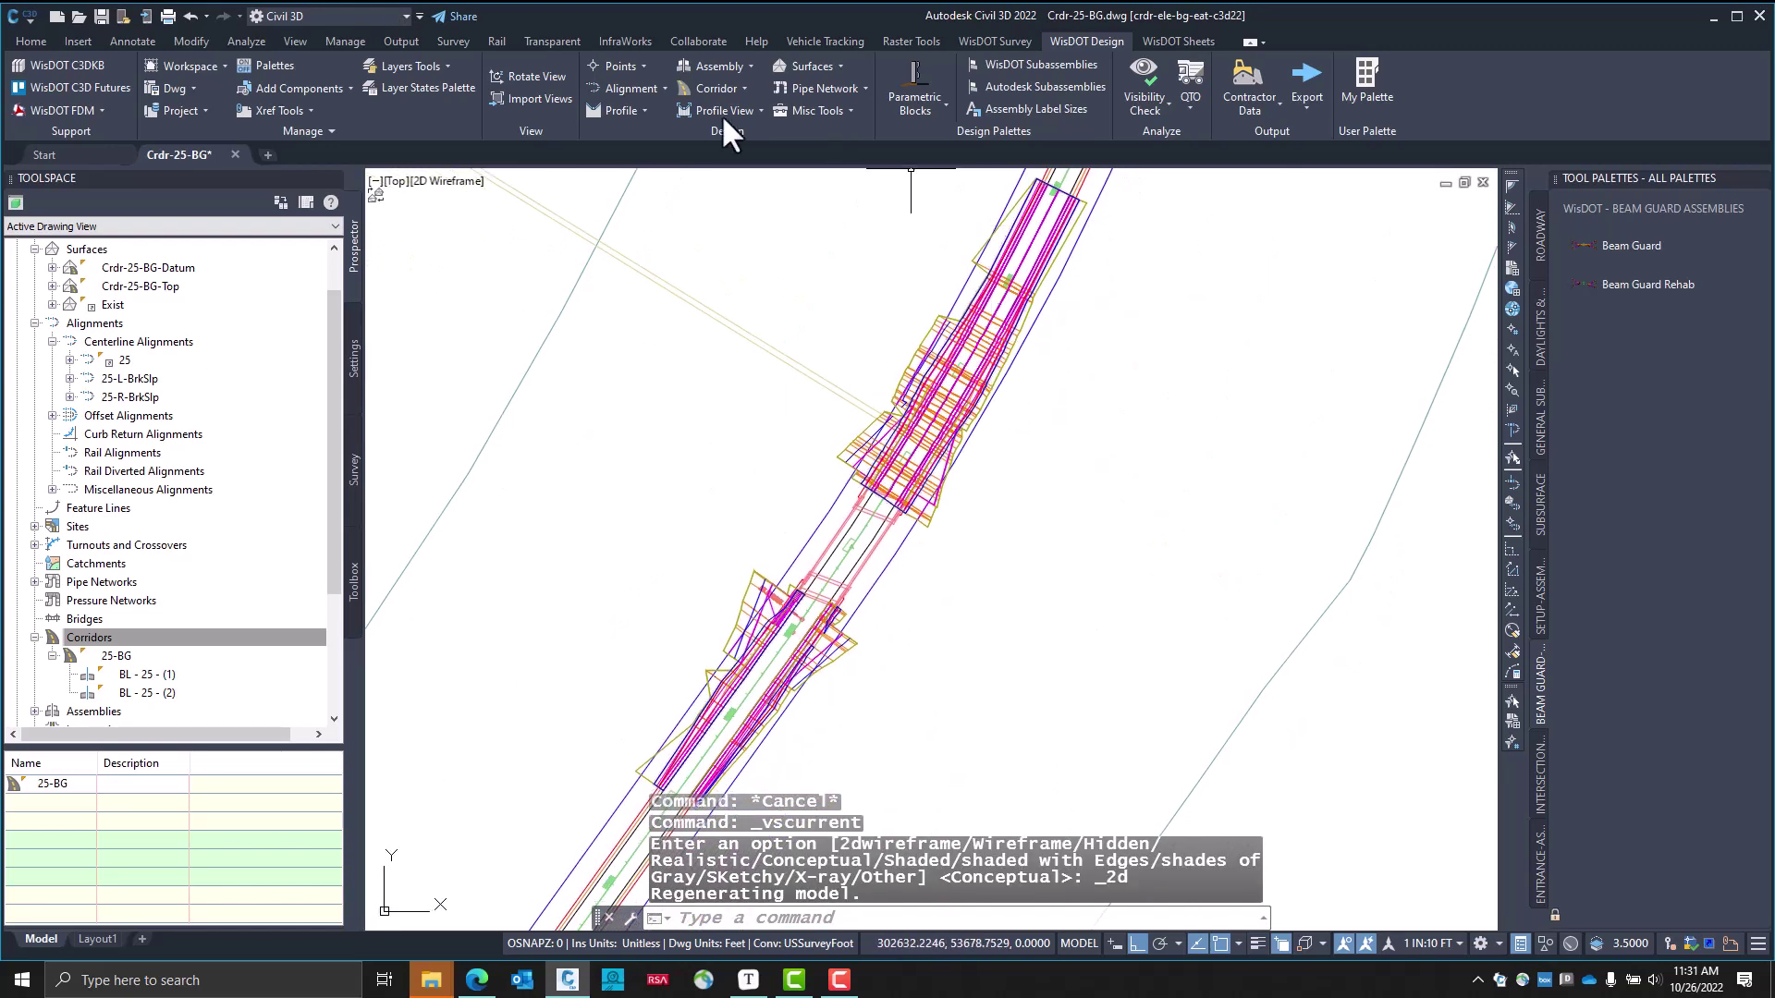
Rotate the plan view so the road centerline across the bridge runs horizontally, picking two centerline points with Ortho off
click(520, 81)
click(817, 599)
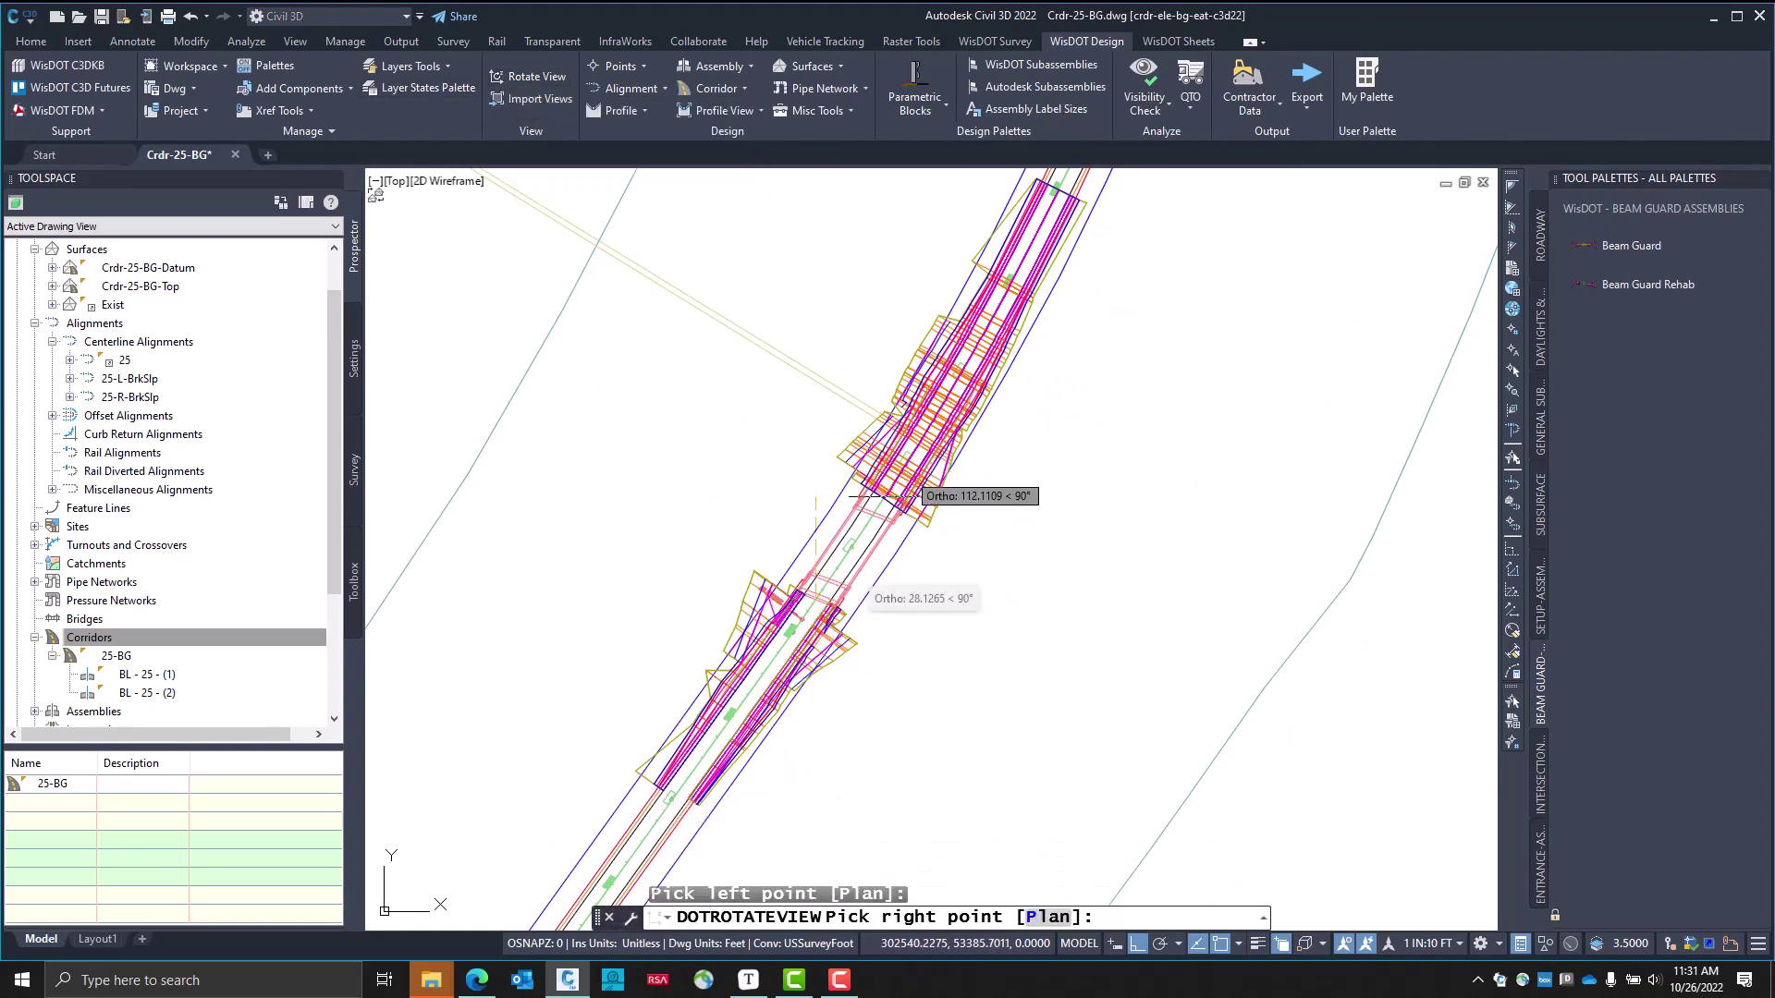
key(F8)
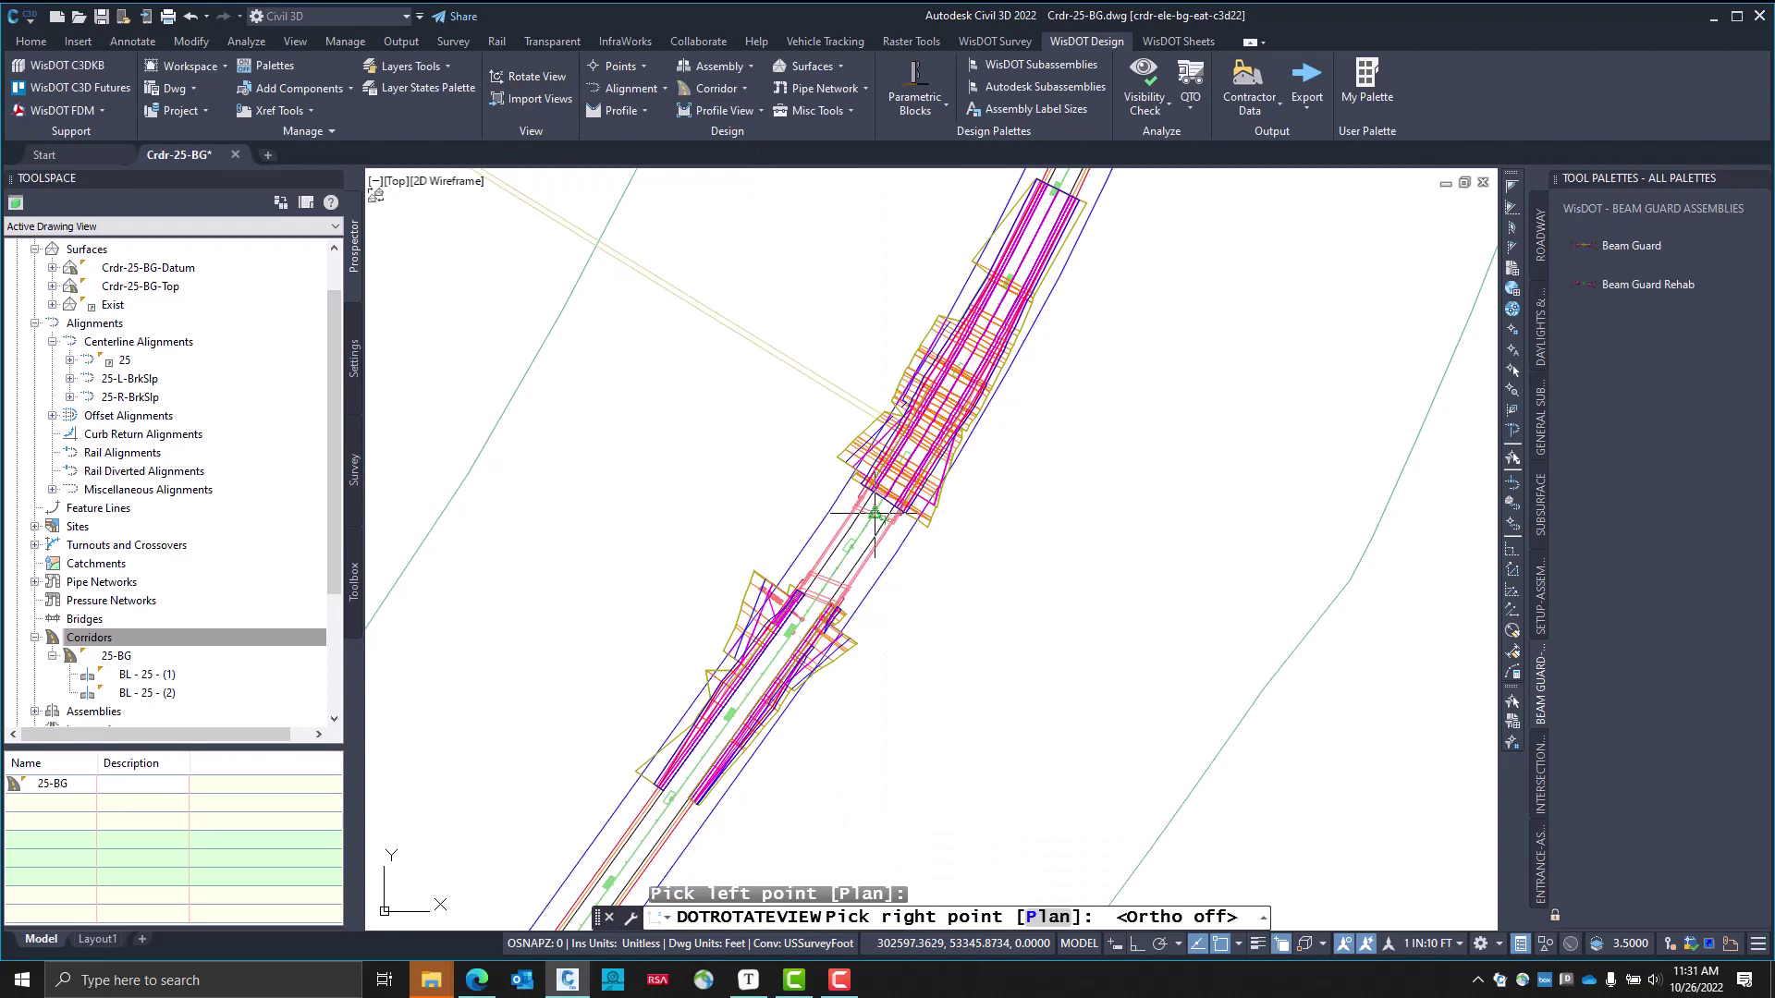
click(878, 513)
scroll(871, 511, up, 2)
mouse_move(913, 587)
middle_down()
mouse_move(869, 761)
mouse_move(869, 717)
mouse_move(899, 694)
middle_up()
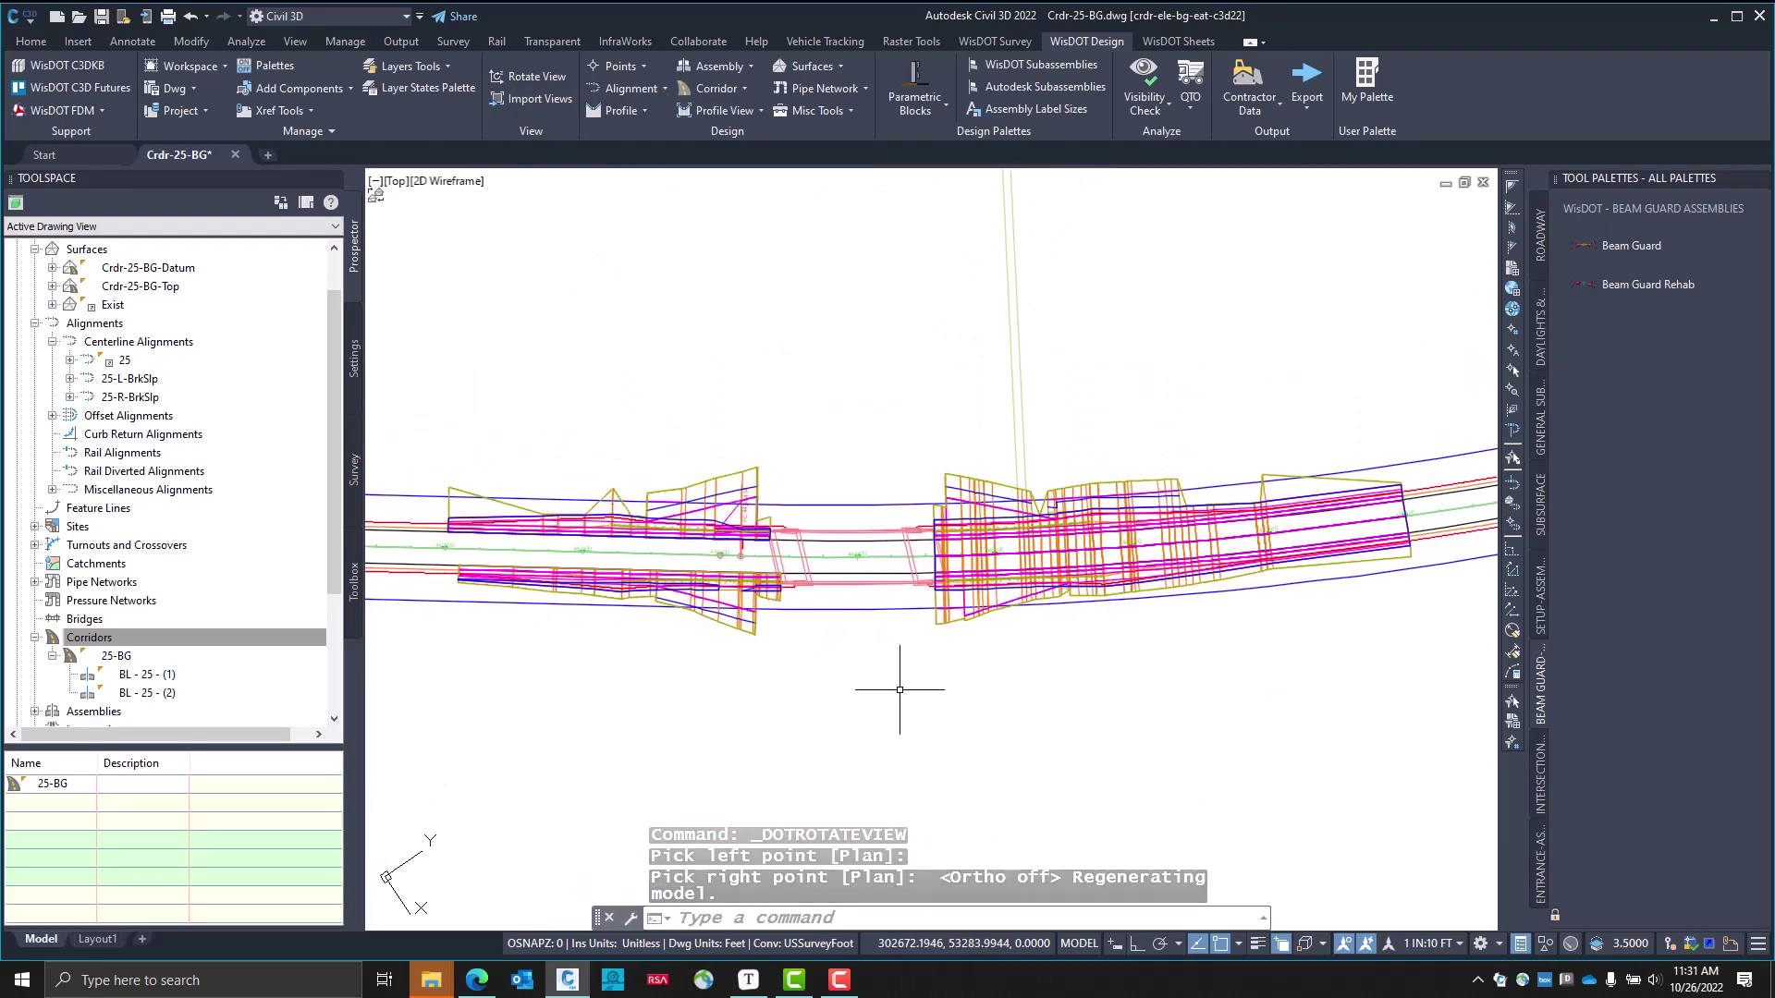
Save the rotated plan view as Top-Bridge without a layer snapshot, using the 2D Wireframe visual style
click(400, 185)
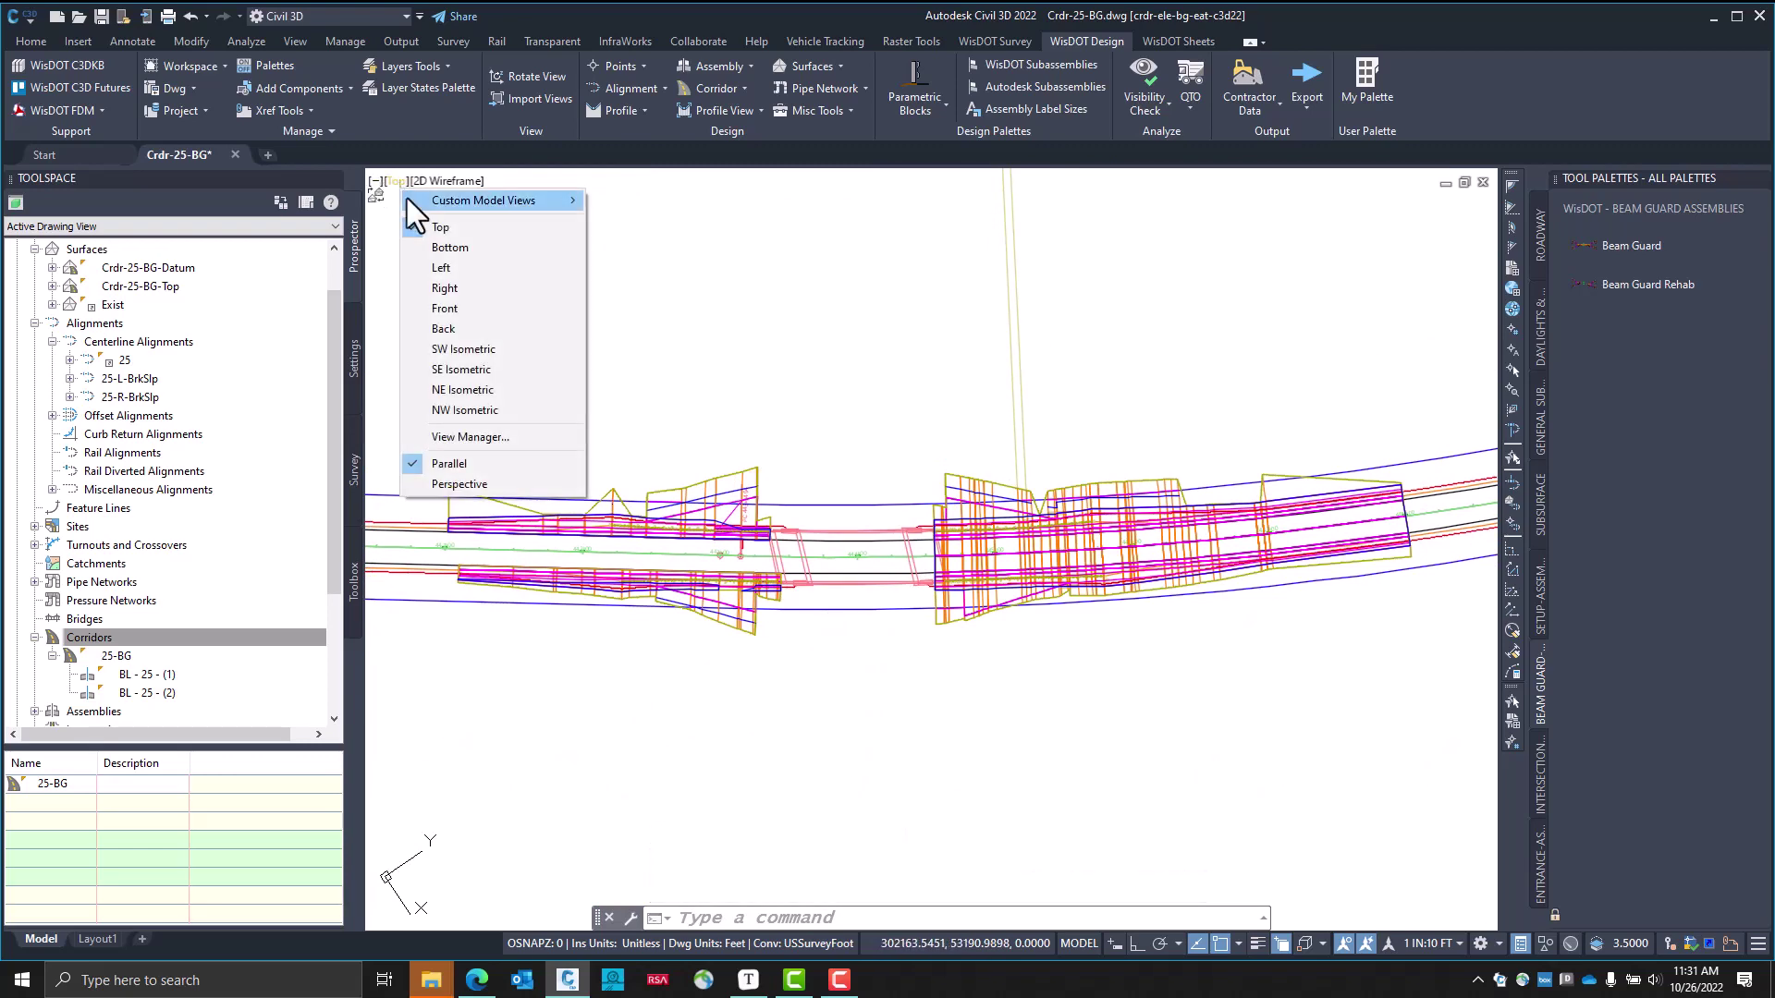
click(502, 432)
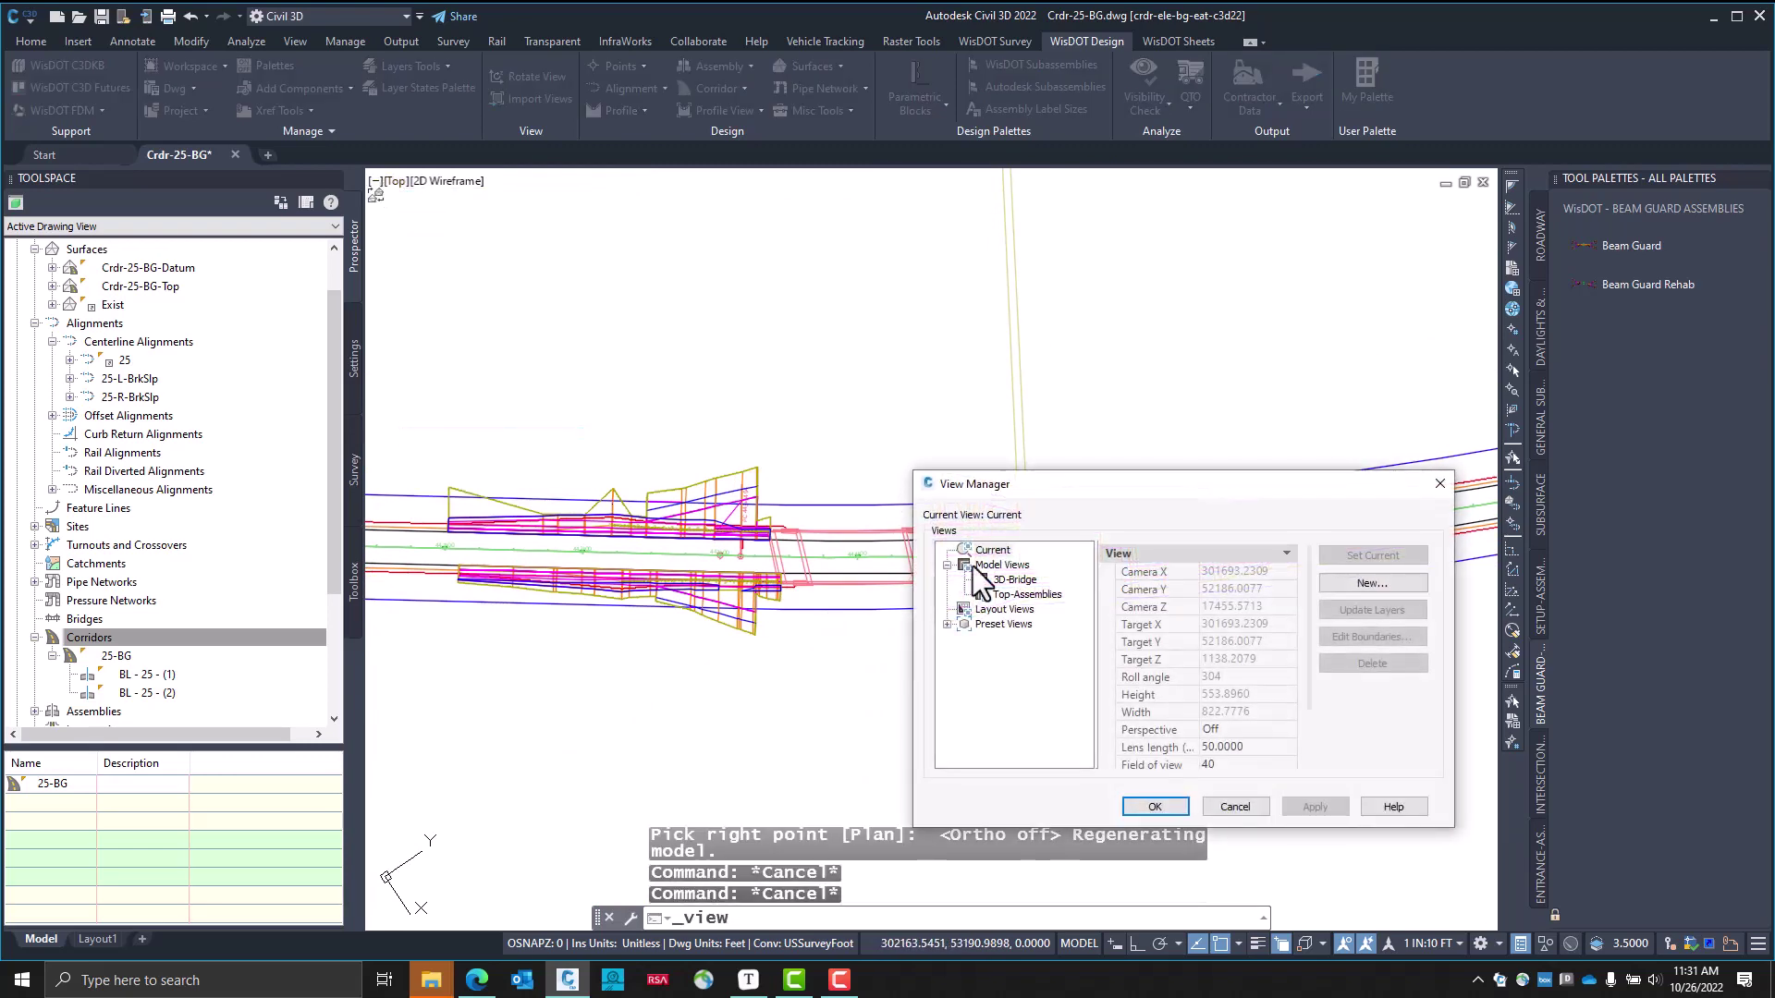
click(1362, 582)
text(T)
text(op=)
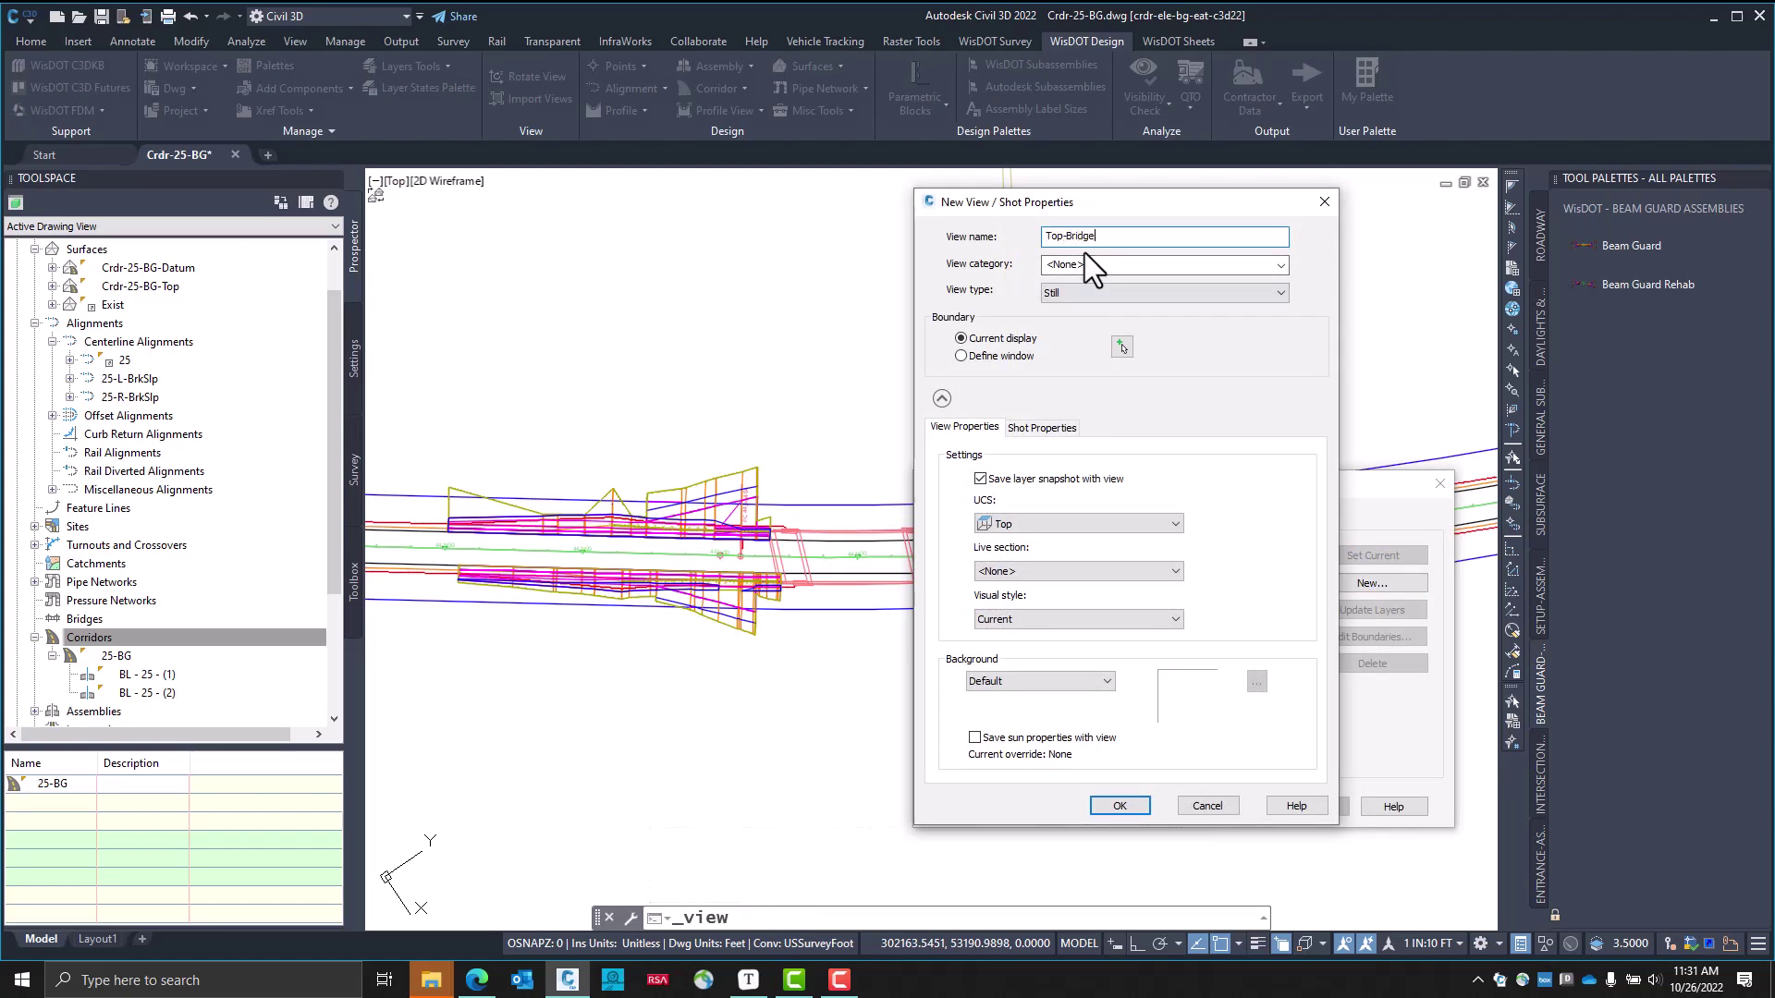
click(1023, 482)
click(1058, 617)
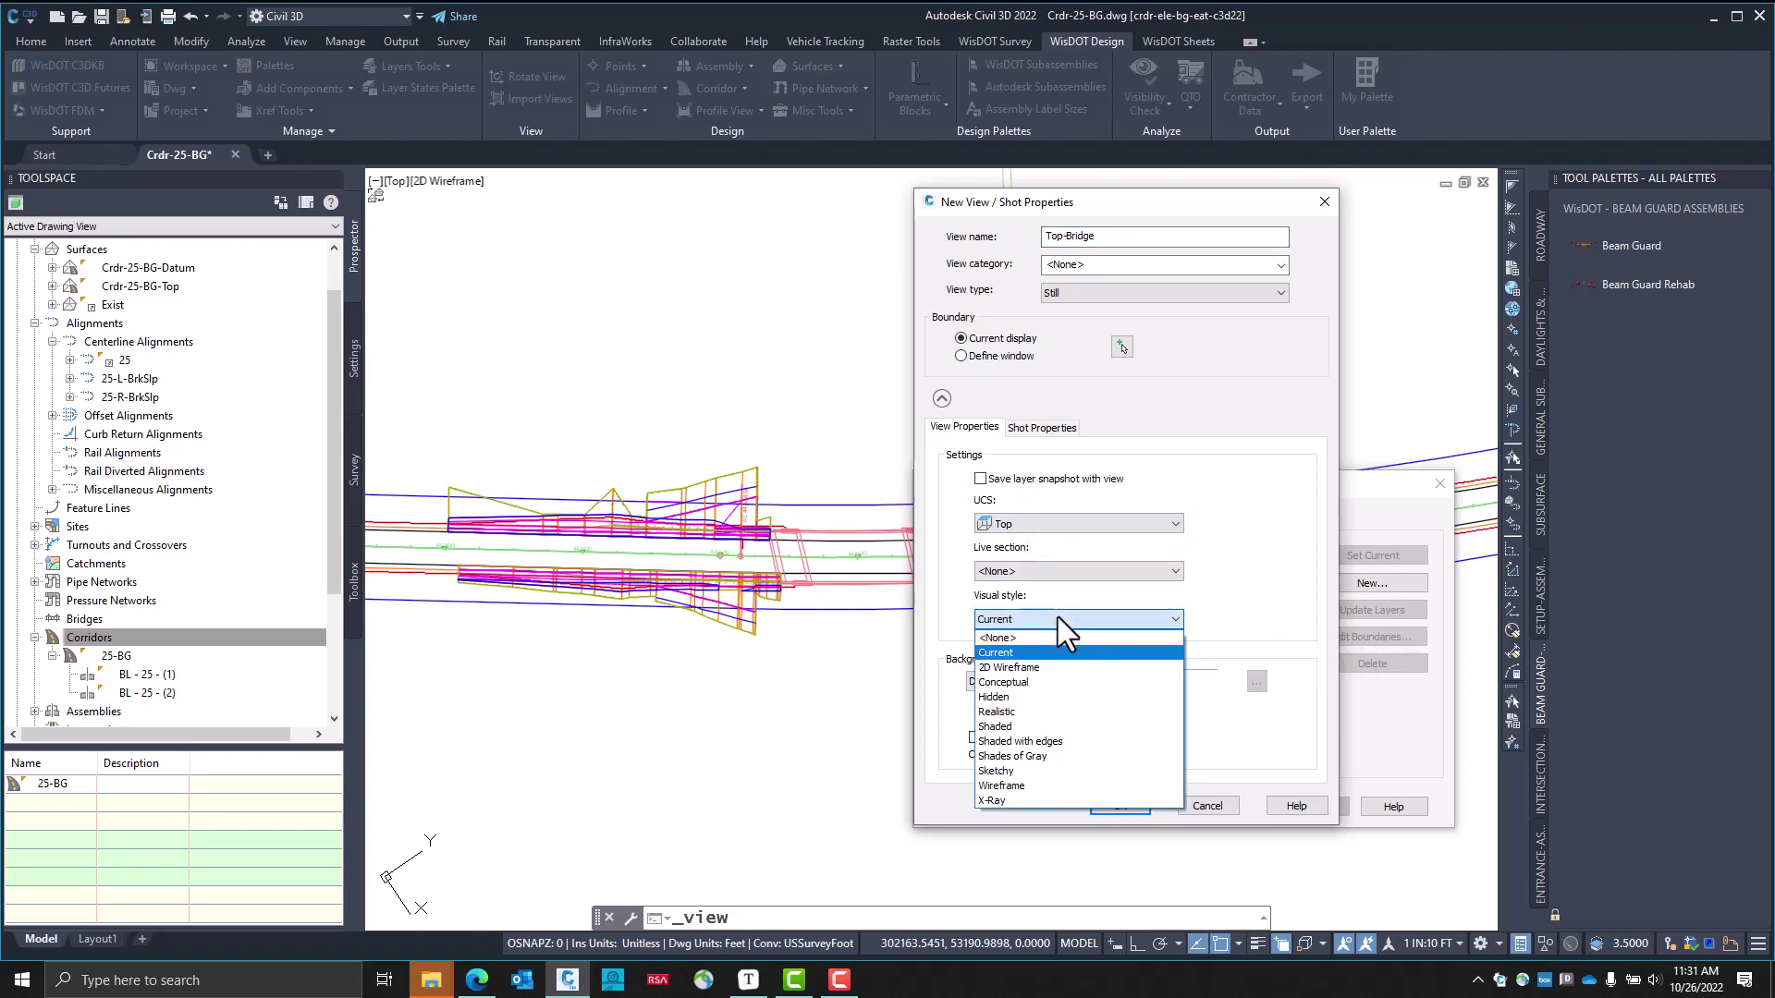
click(1028, 667)
click(1118, 808)
click(1167, 812)
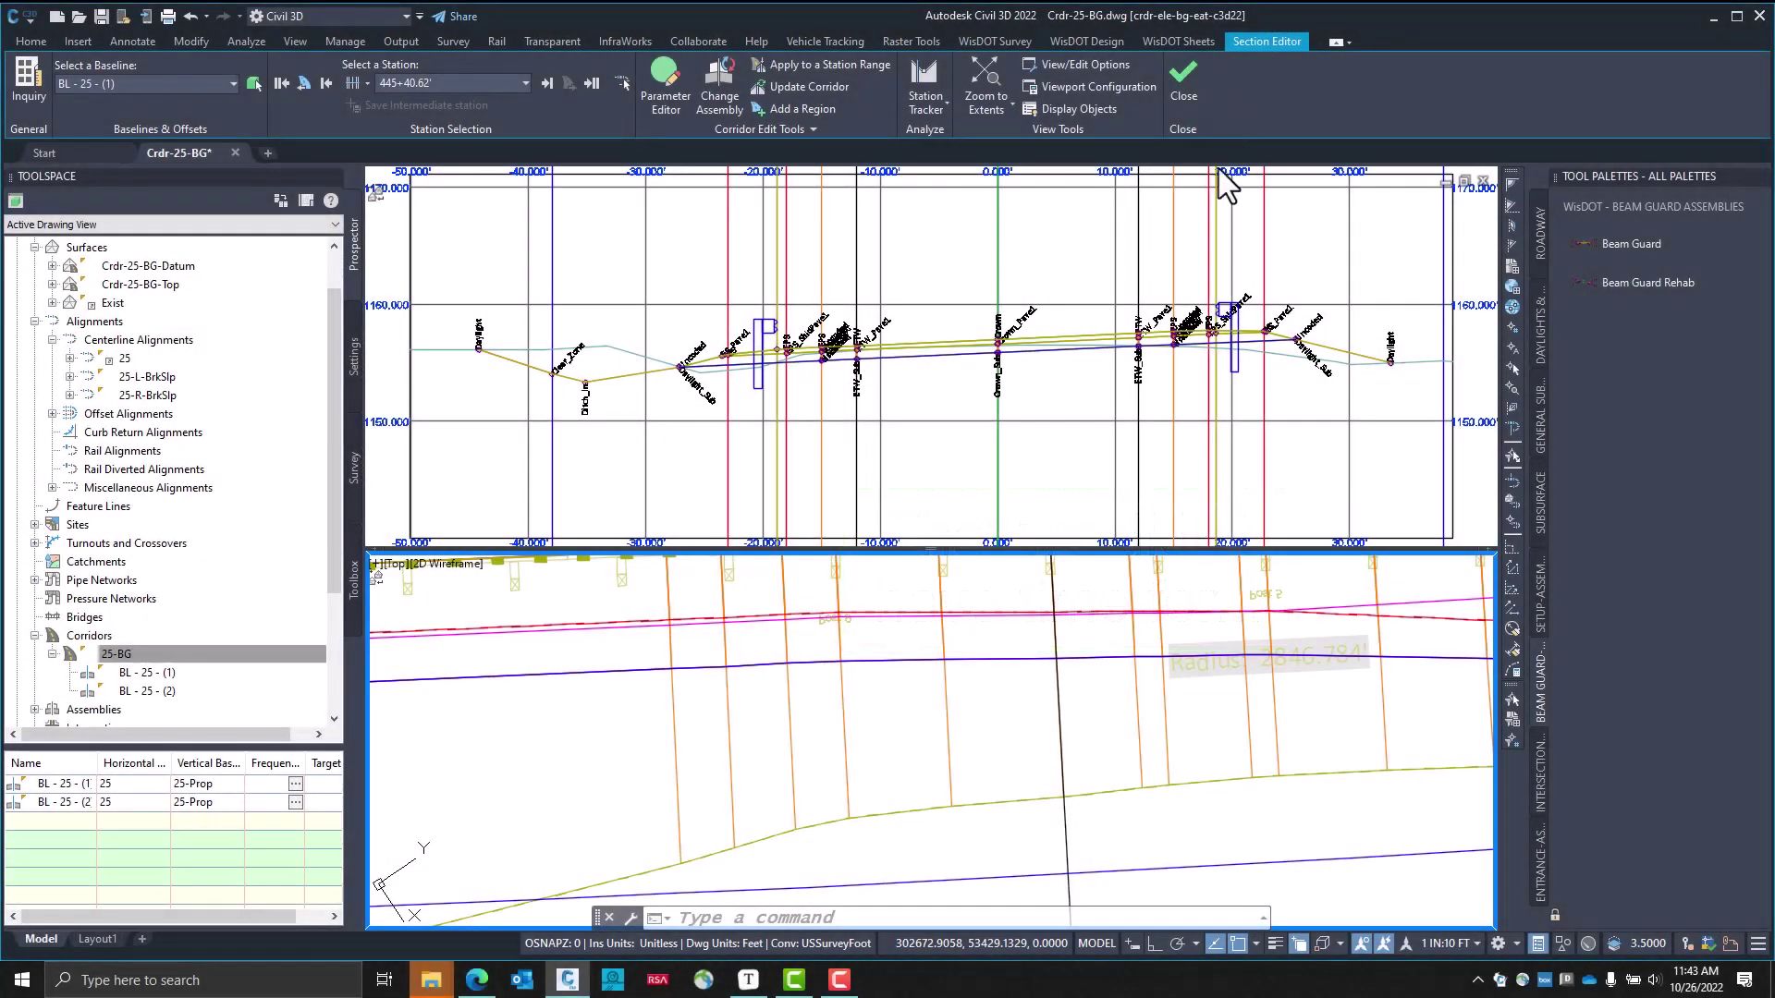
Examine the 25-BG corridor's beam guard layout in plan, from the bridge to the end of the BL - 25 - (1) region
scroll(971, 685, down, 5)
scroll(925, 758, up, 2)
middle_drag(869, 808, 958, 818)
scroll(801, 792, down, 2)
scroll(906, 795, down, 2)
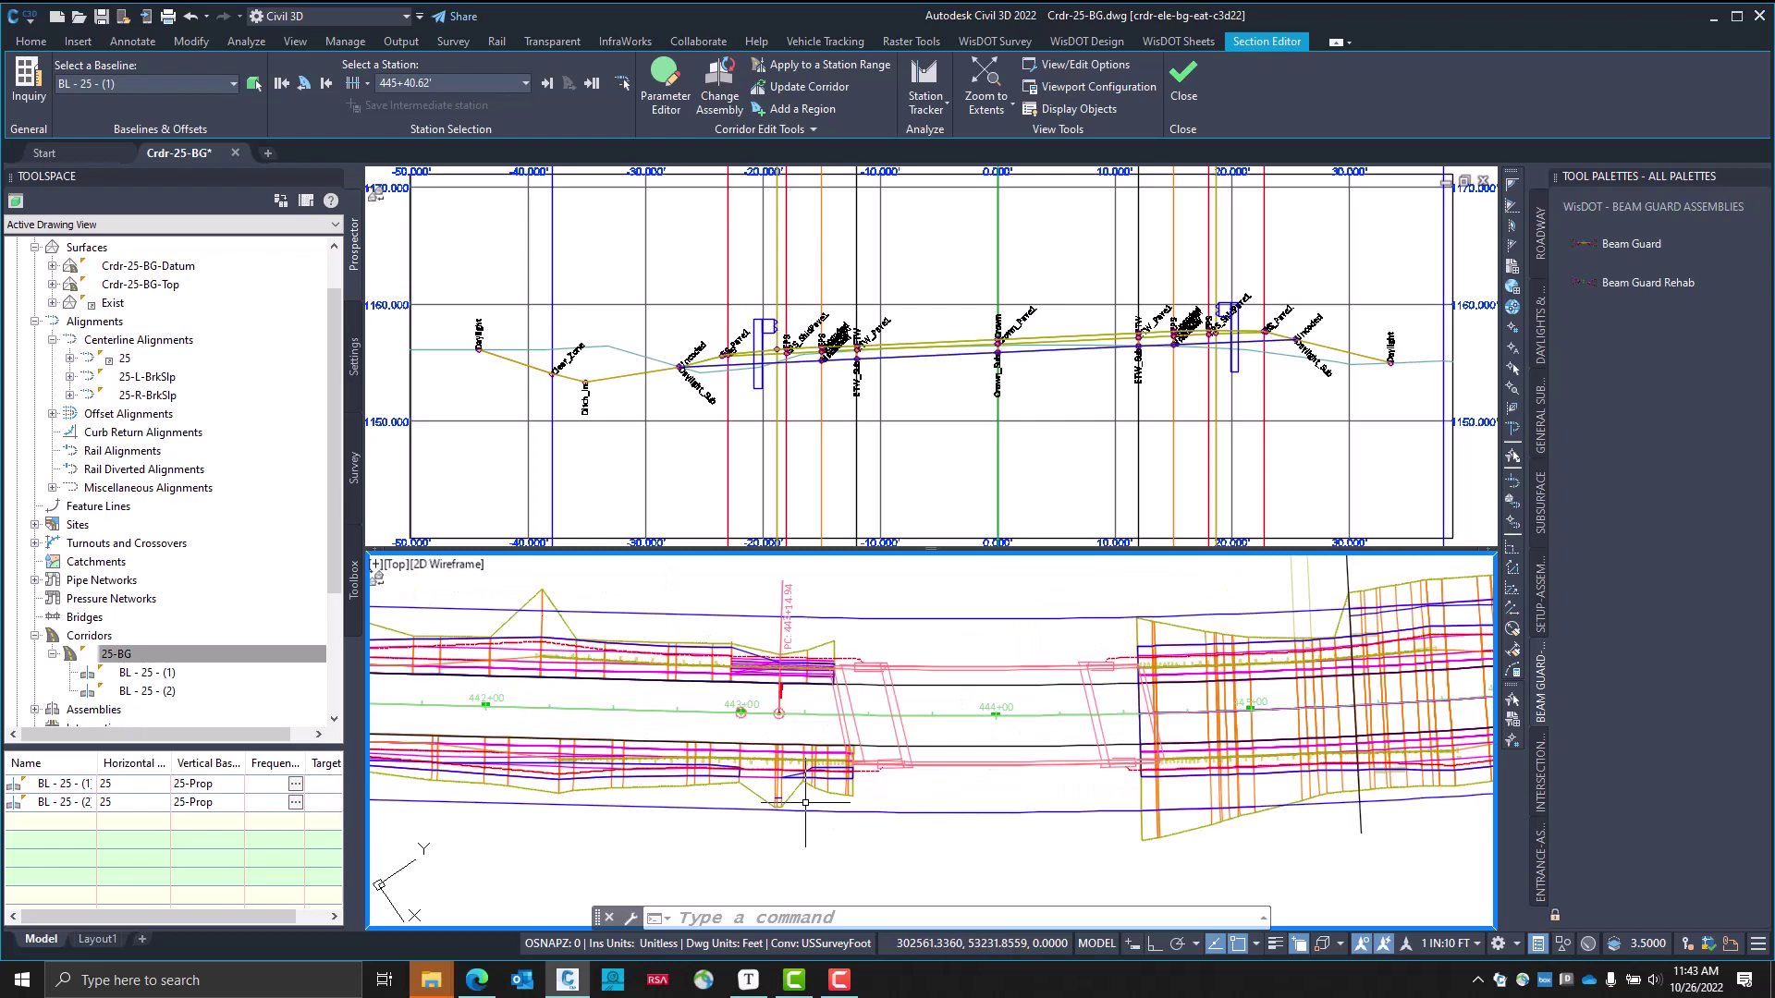
middle_drag(1038, 821, 1038, 845)
scroll(1038, 832, up, 4)
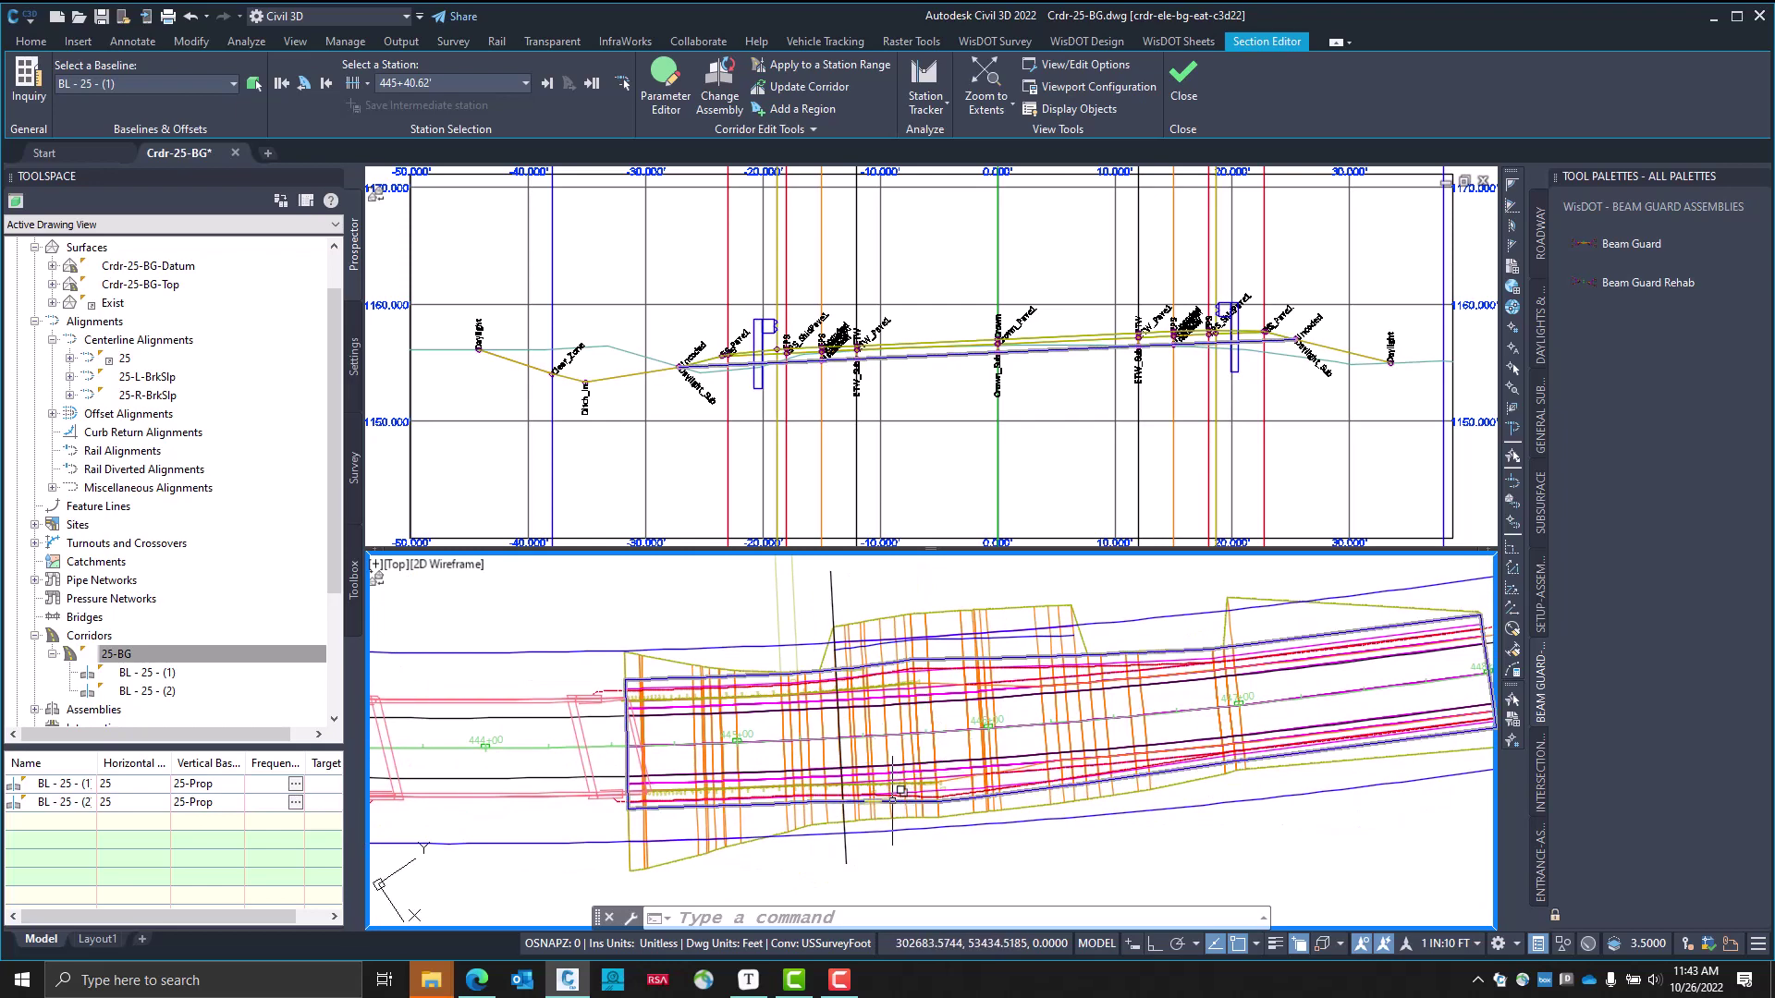
mouse_move(892, 797)
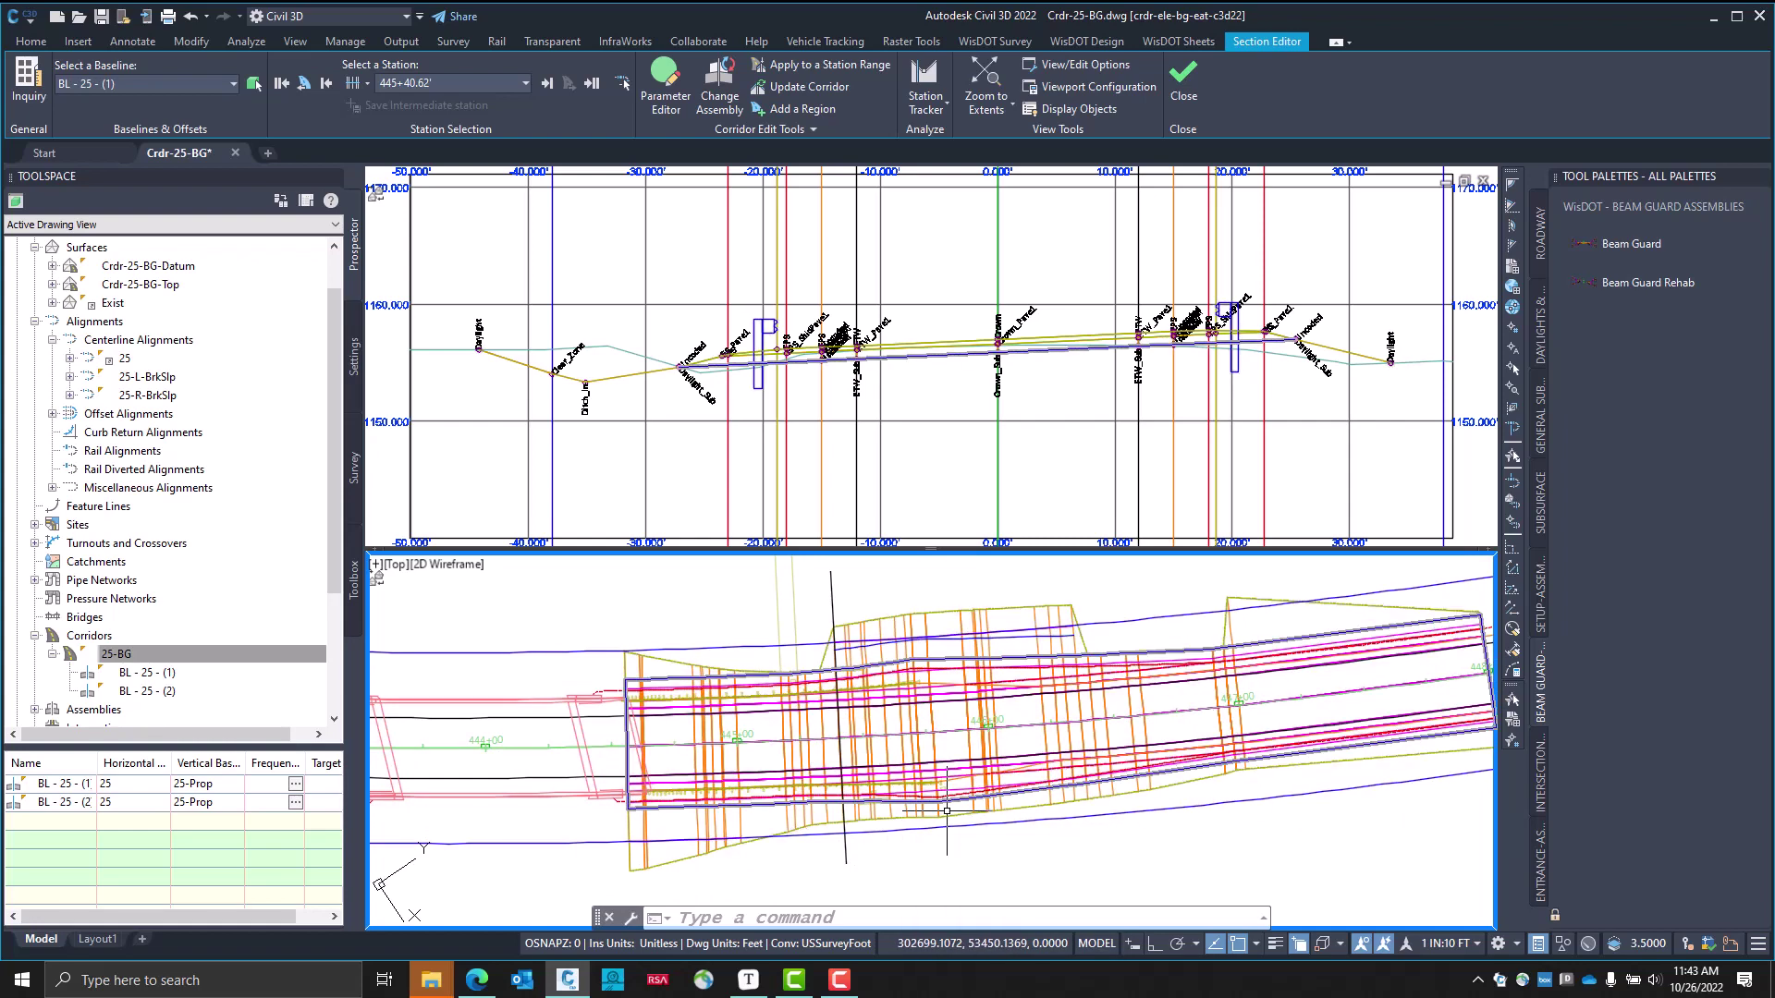
scroll(866, 760, up, 4)
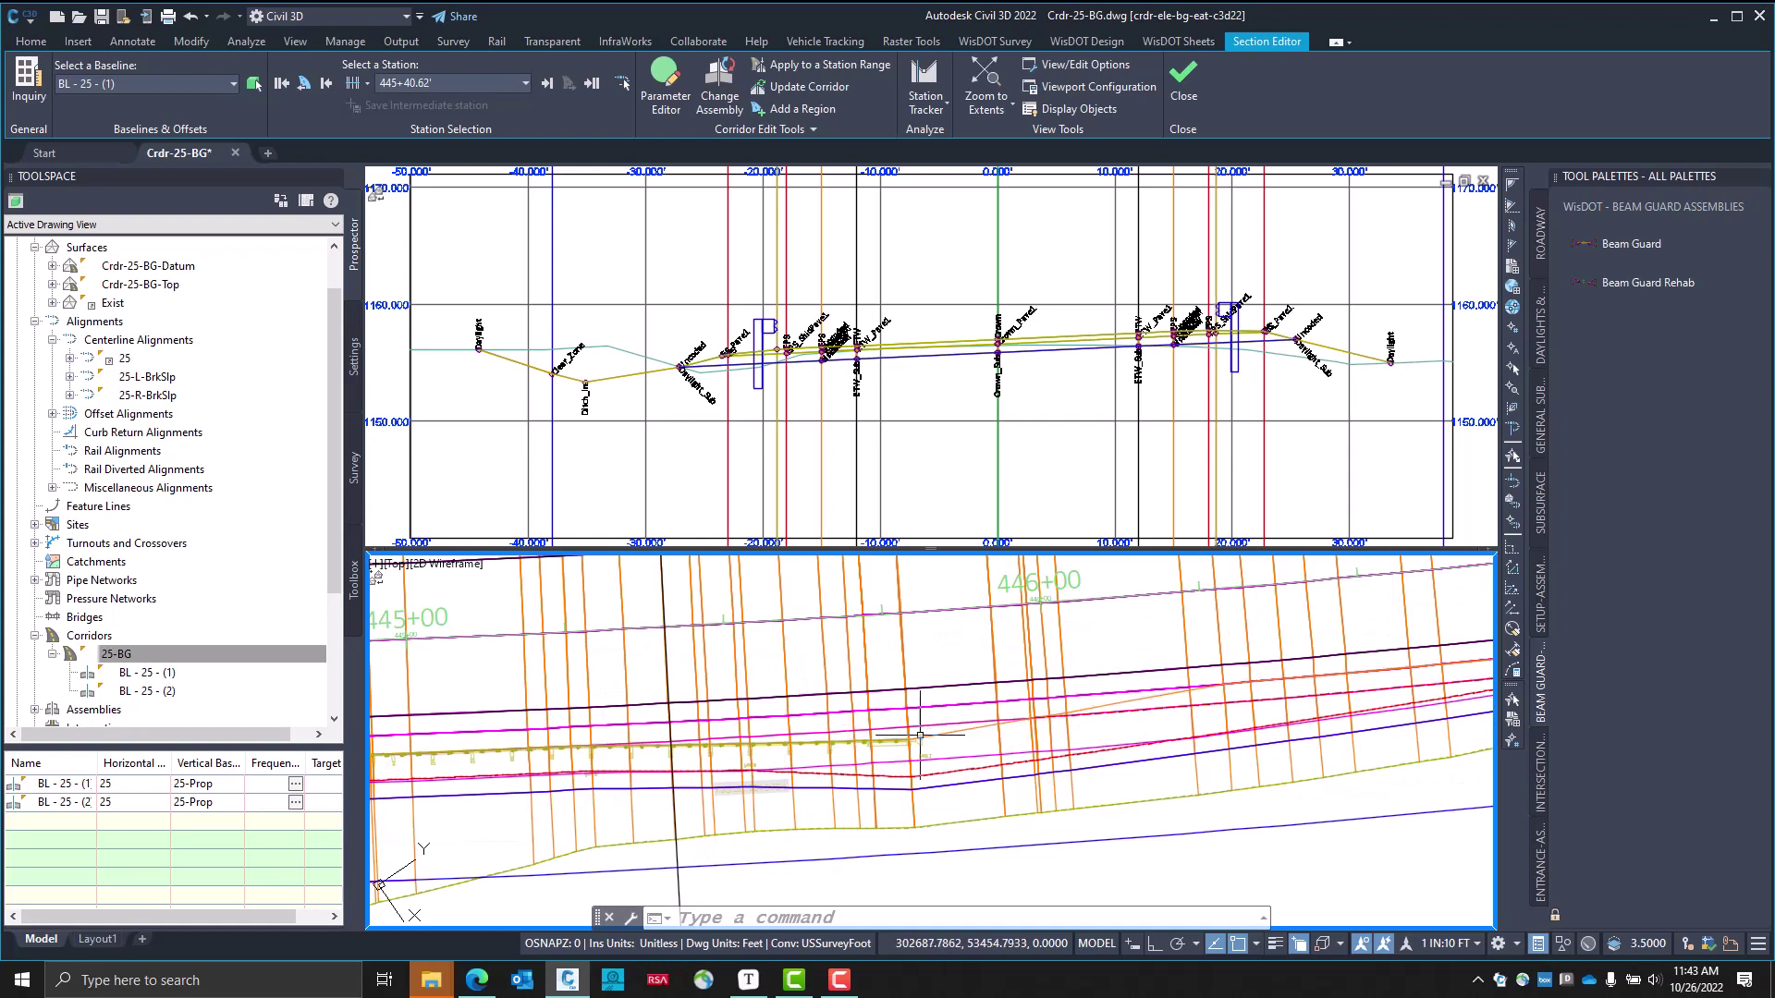
scroll(964, 772, down, 5)
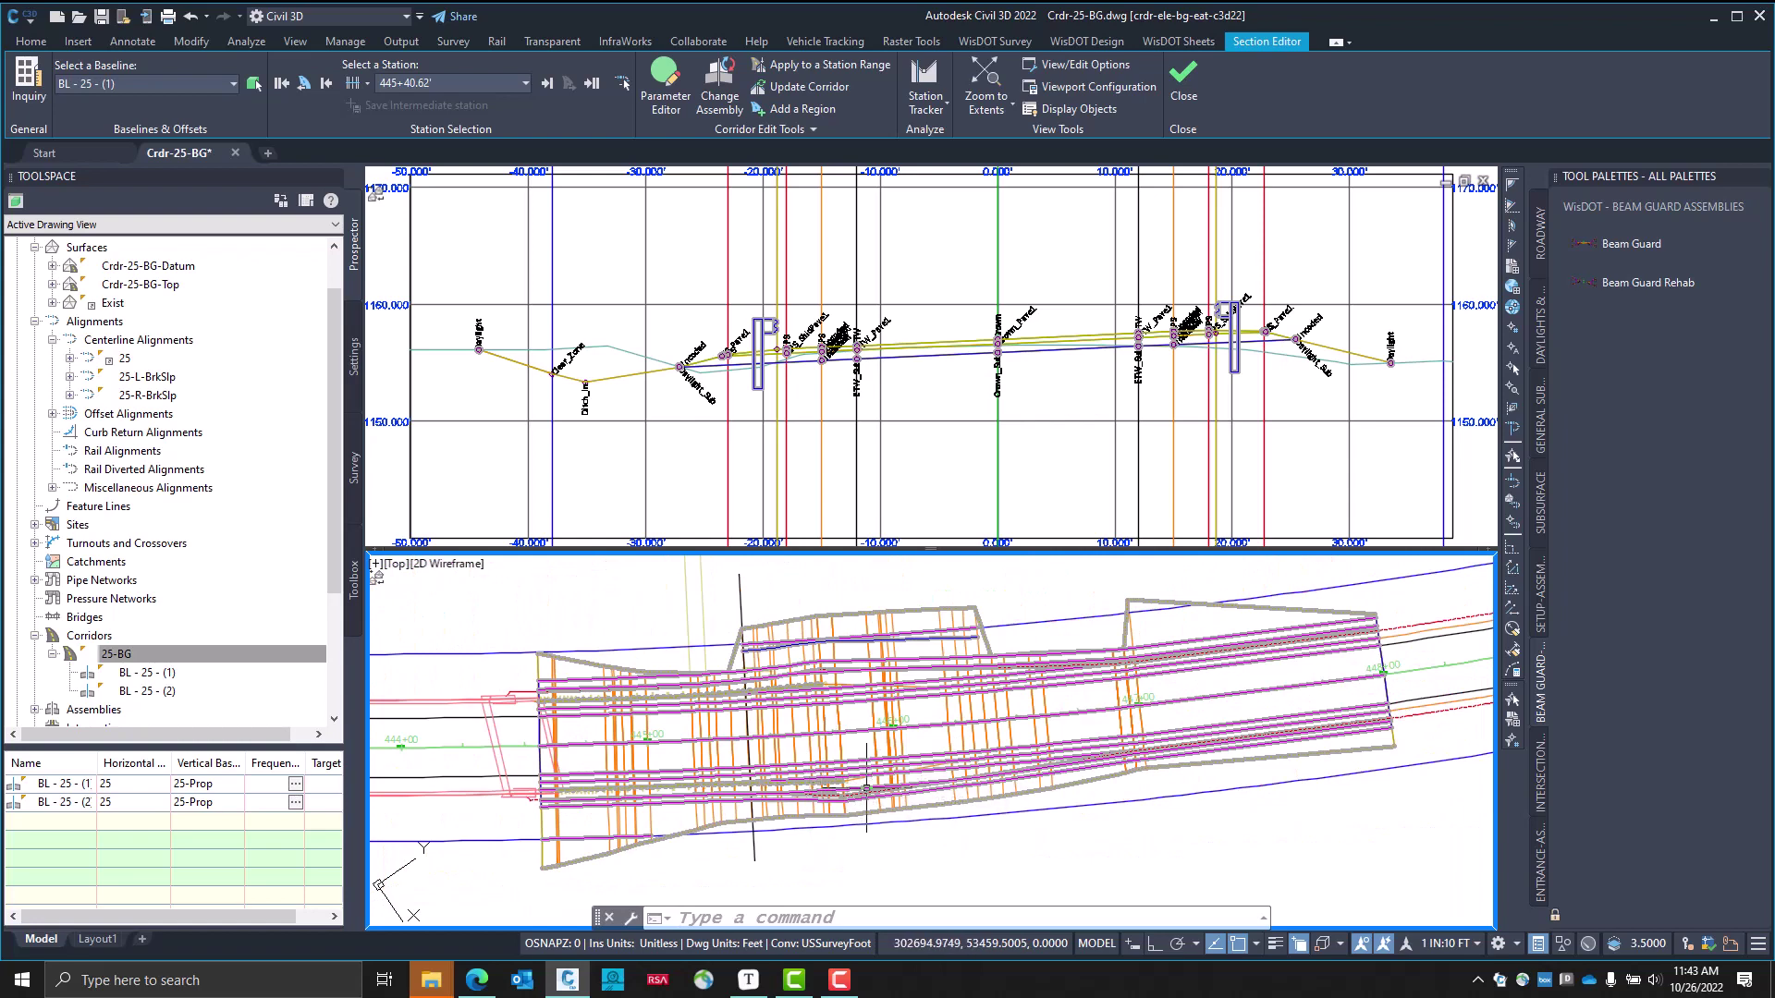
scroll(1000, 680, up, 2)
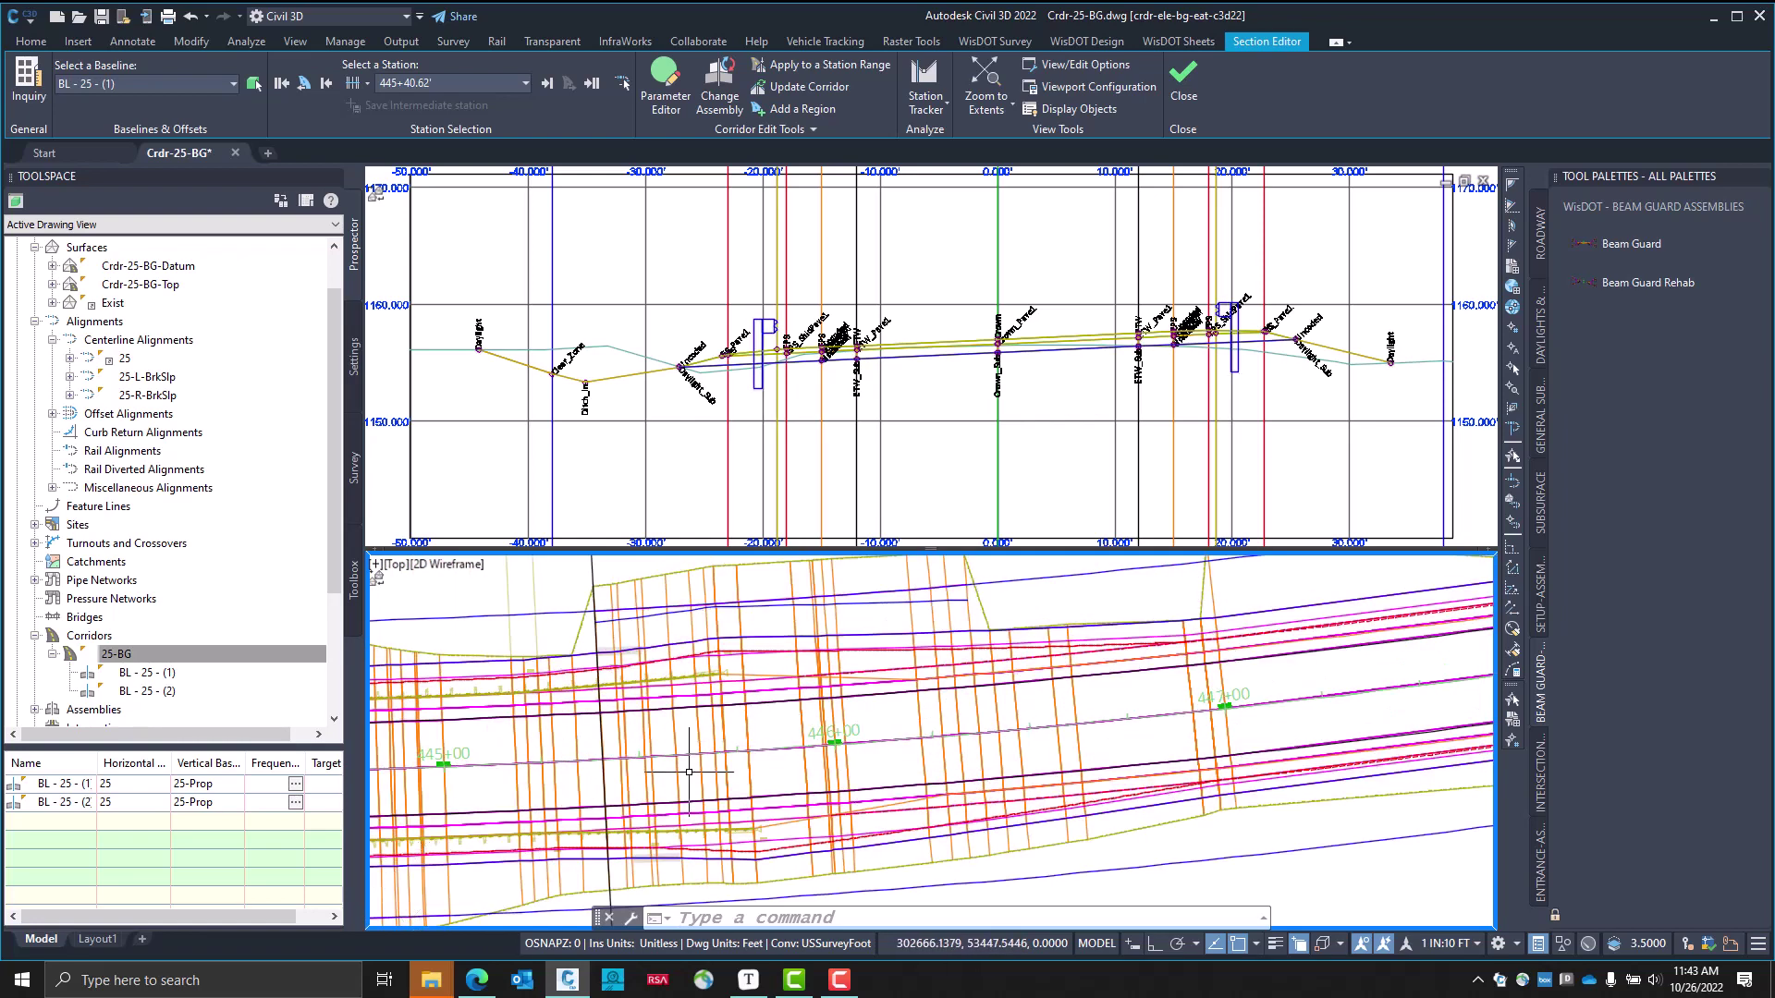
scroll(688, 771, down, 2)
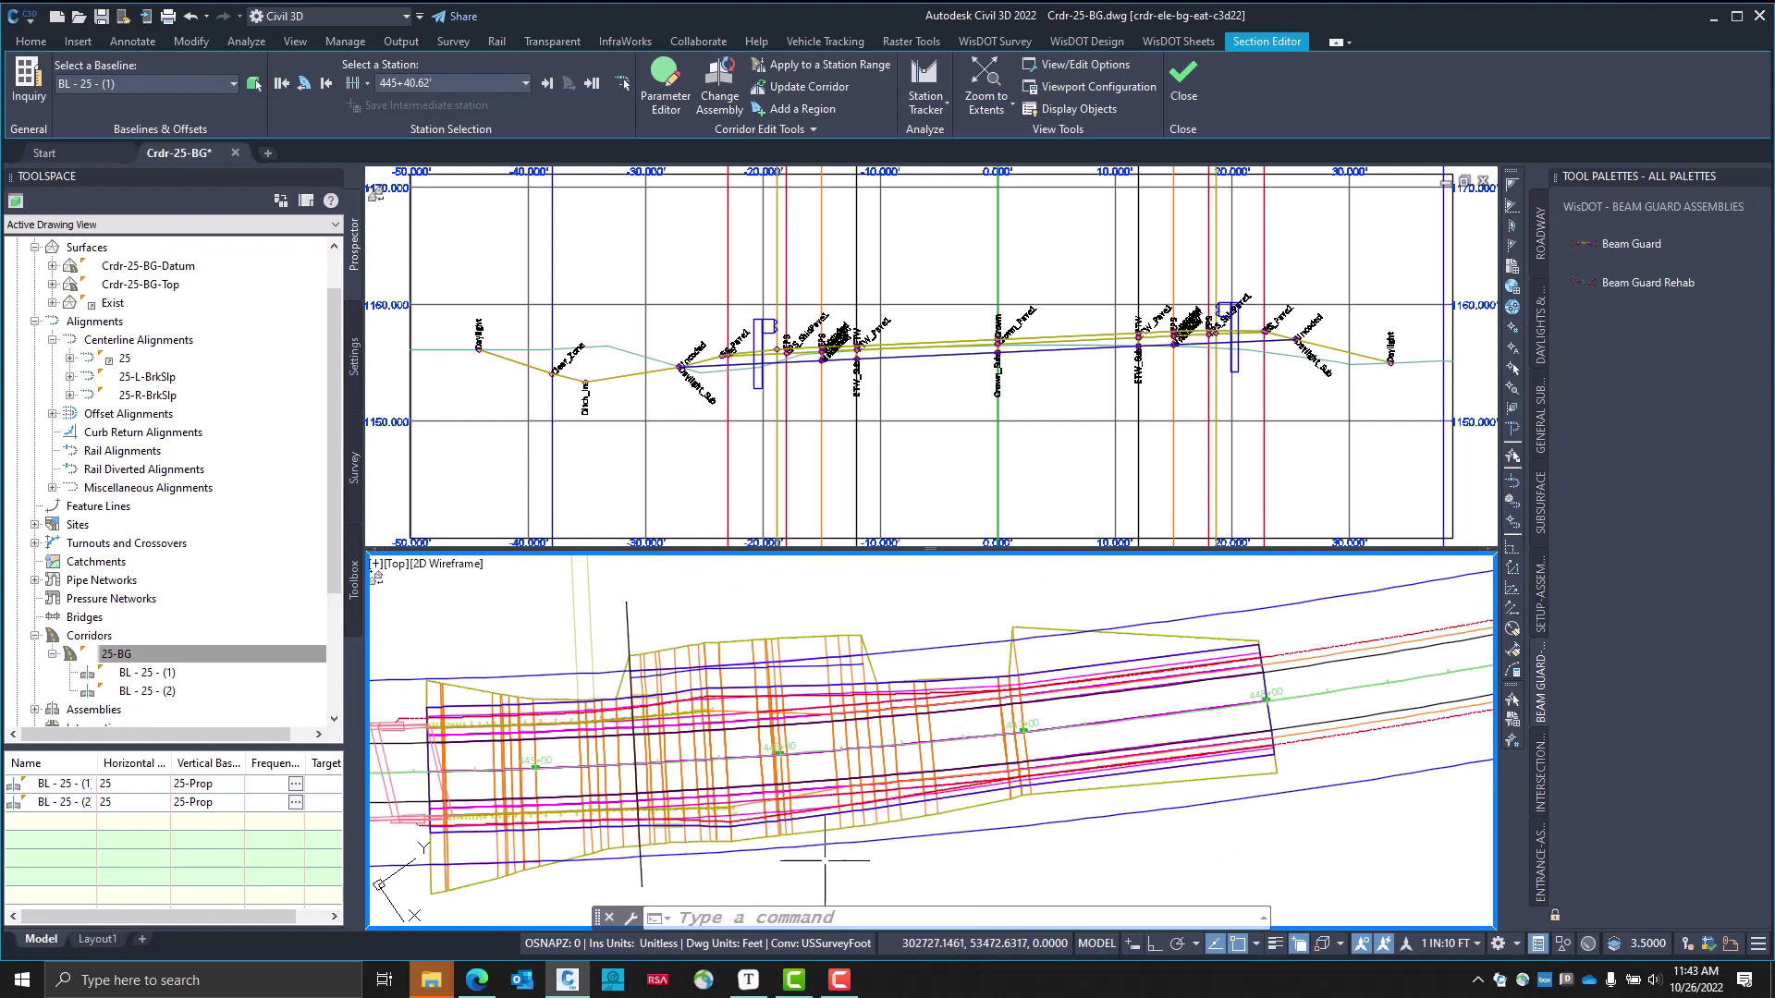
middle_drag(681, 844, 760, 829)
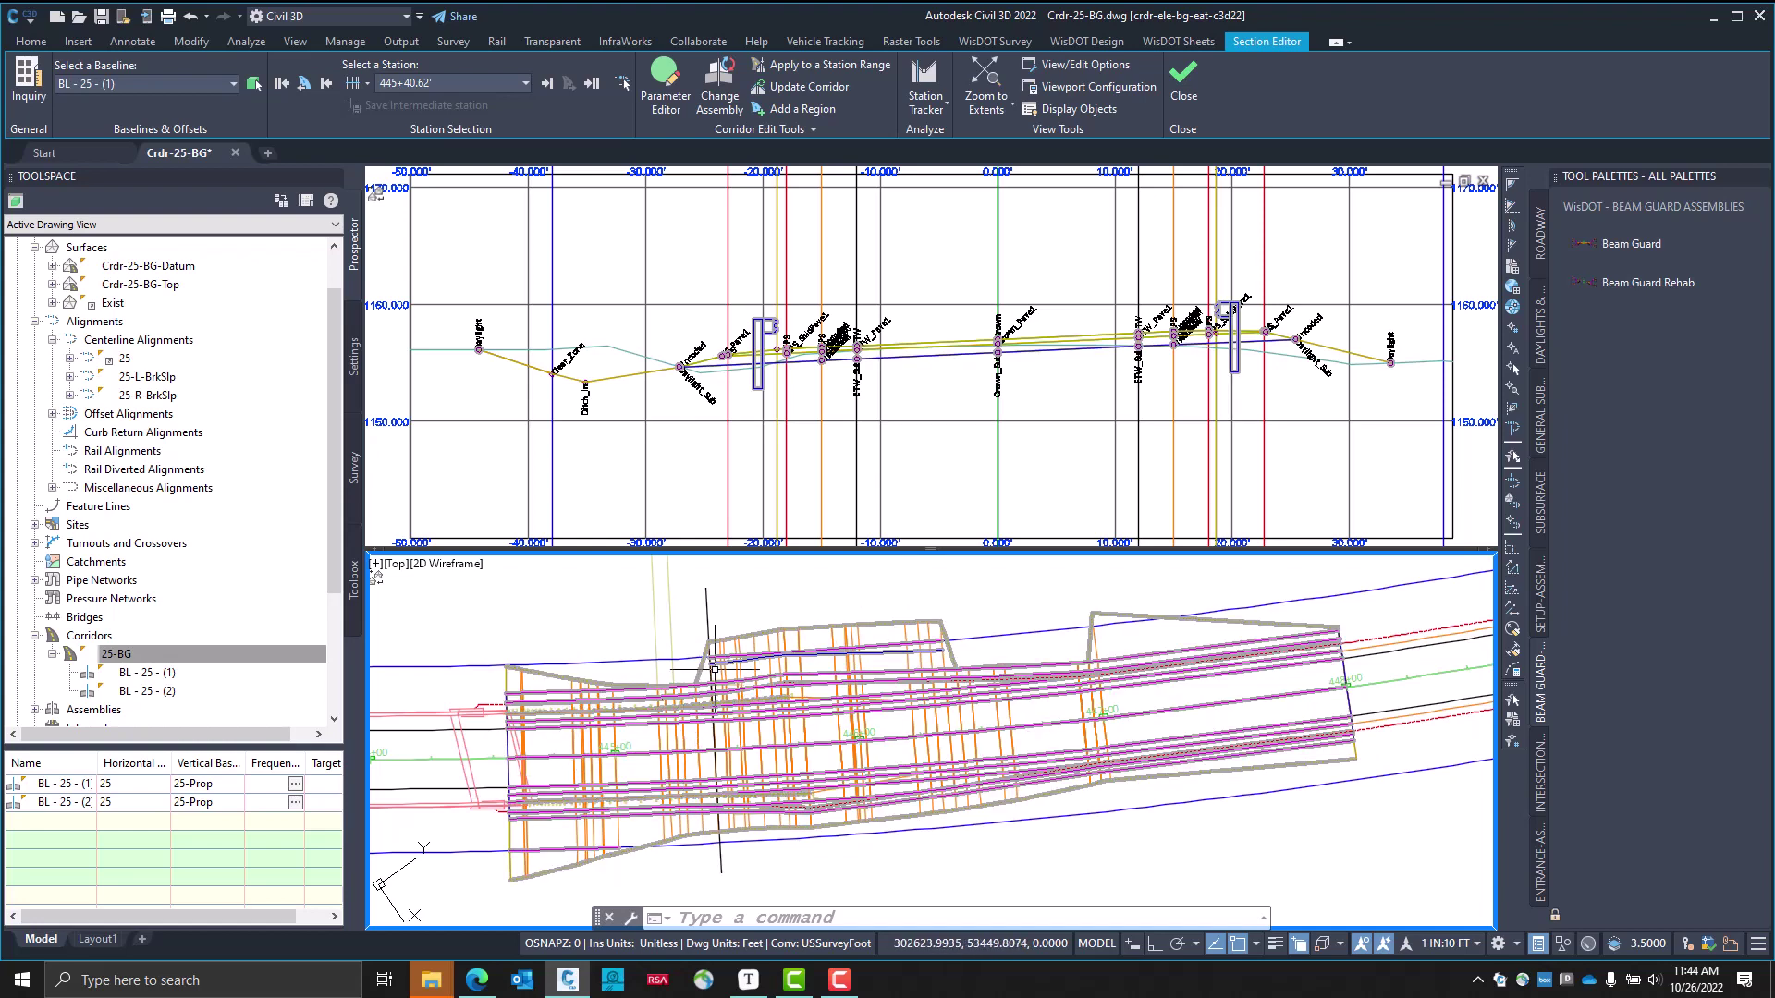
Advance the section view to station 445+53.03 and examine the beam guard and shoulder points on both sides of the roadway
click(1063, 435)
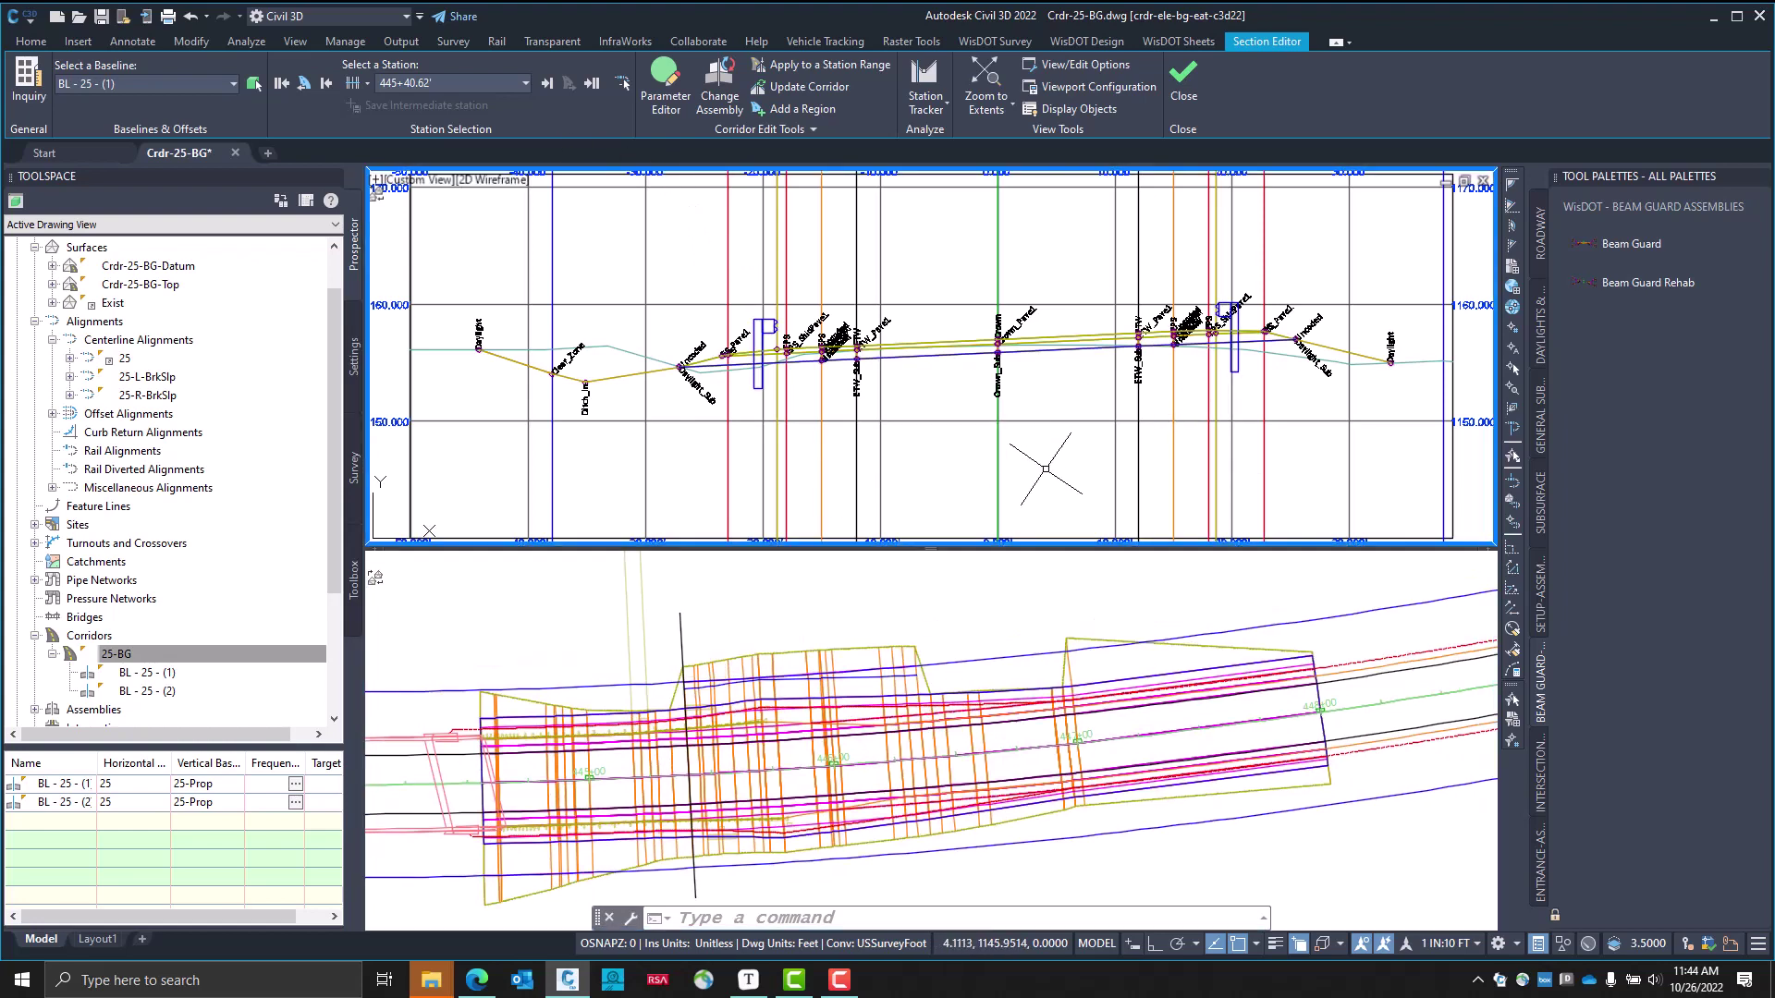
click(546, 83)
scroll(665, 345, up, 4)
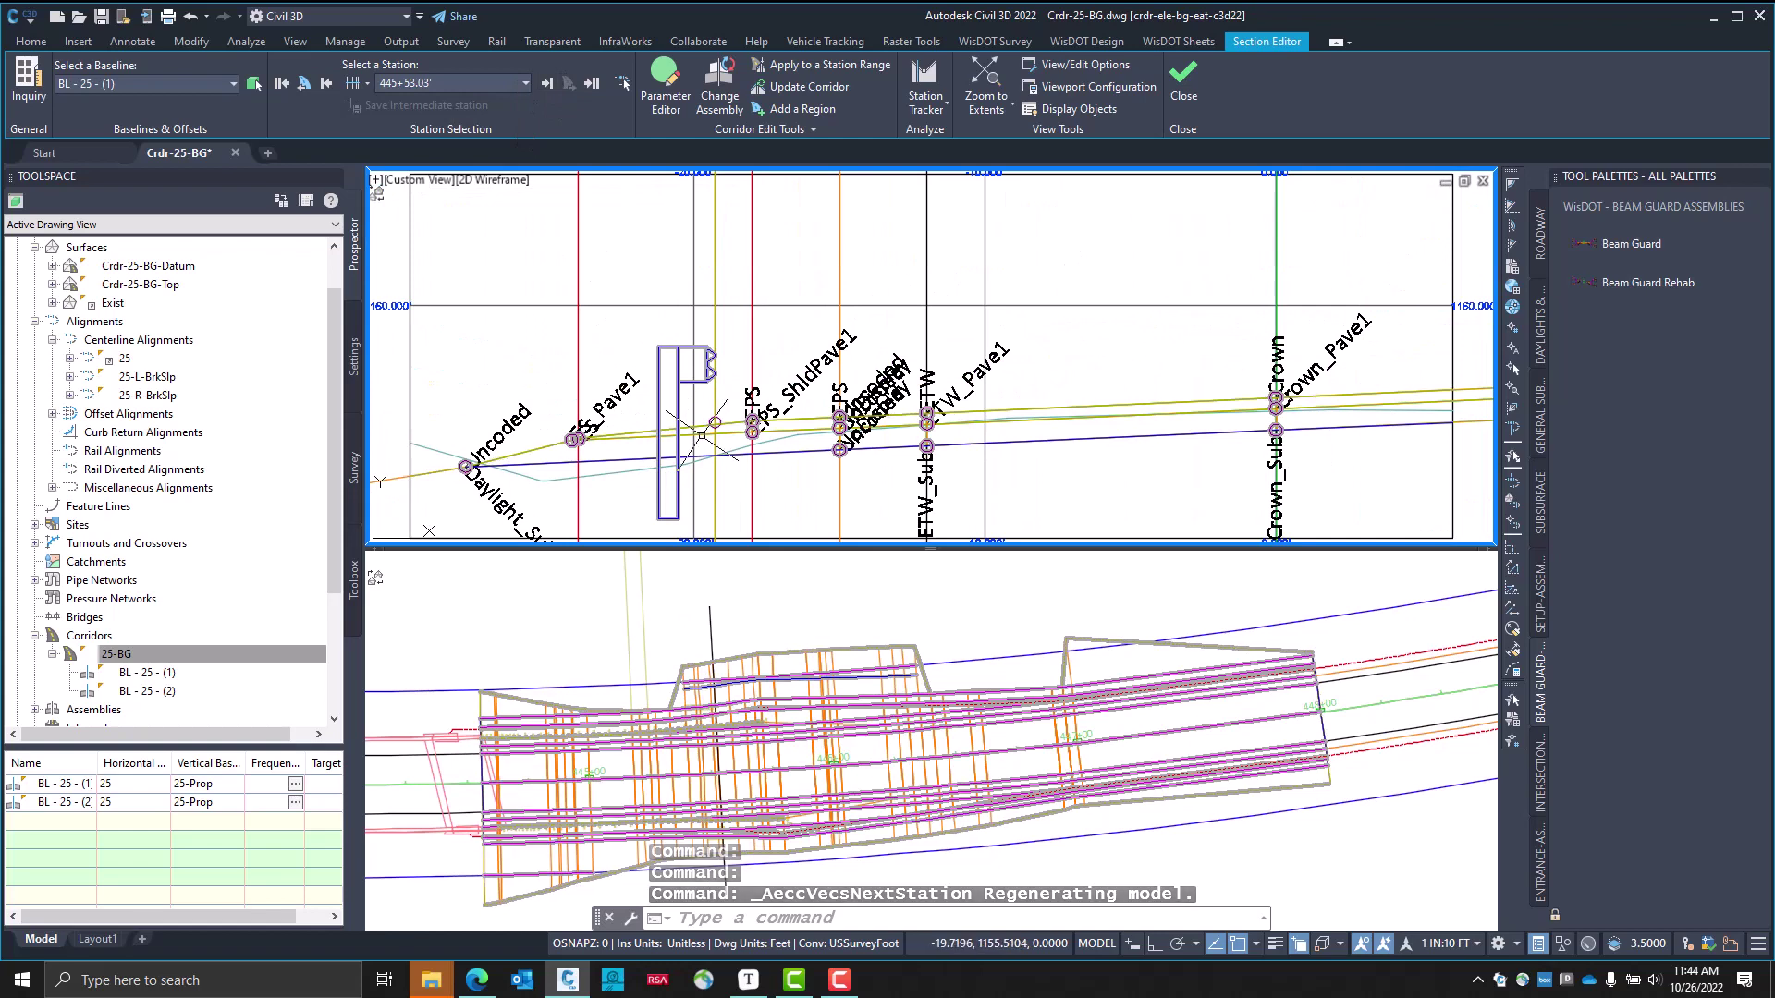
scroll(739, 467, down, 3)
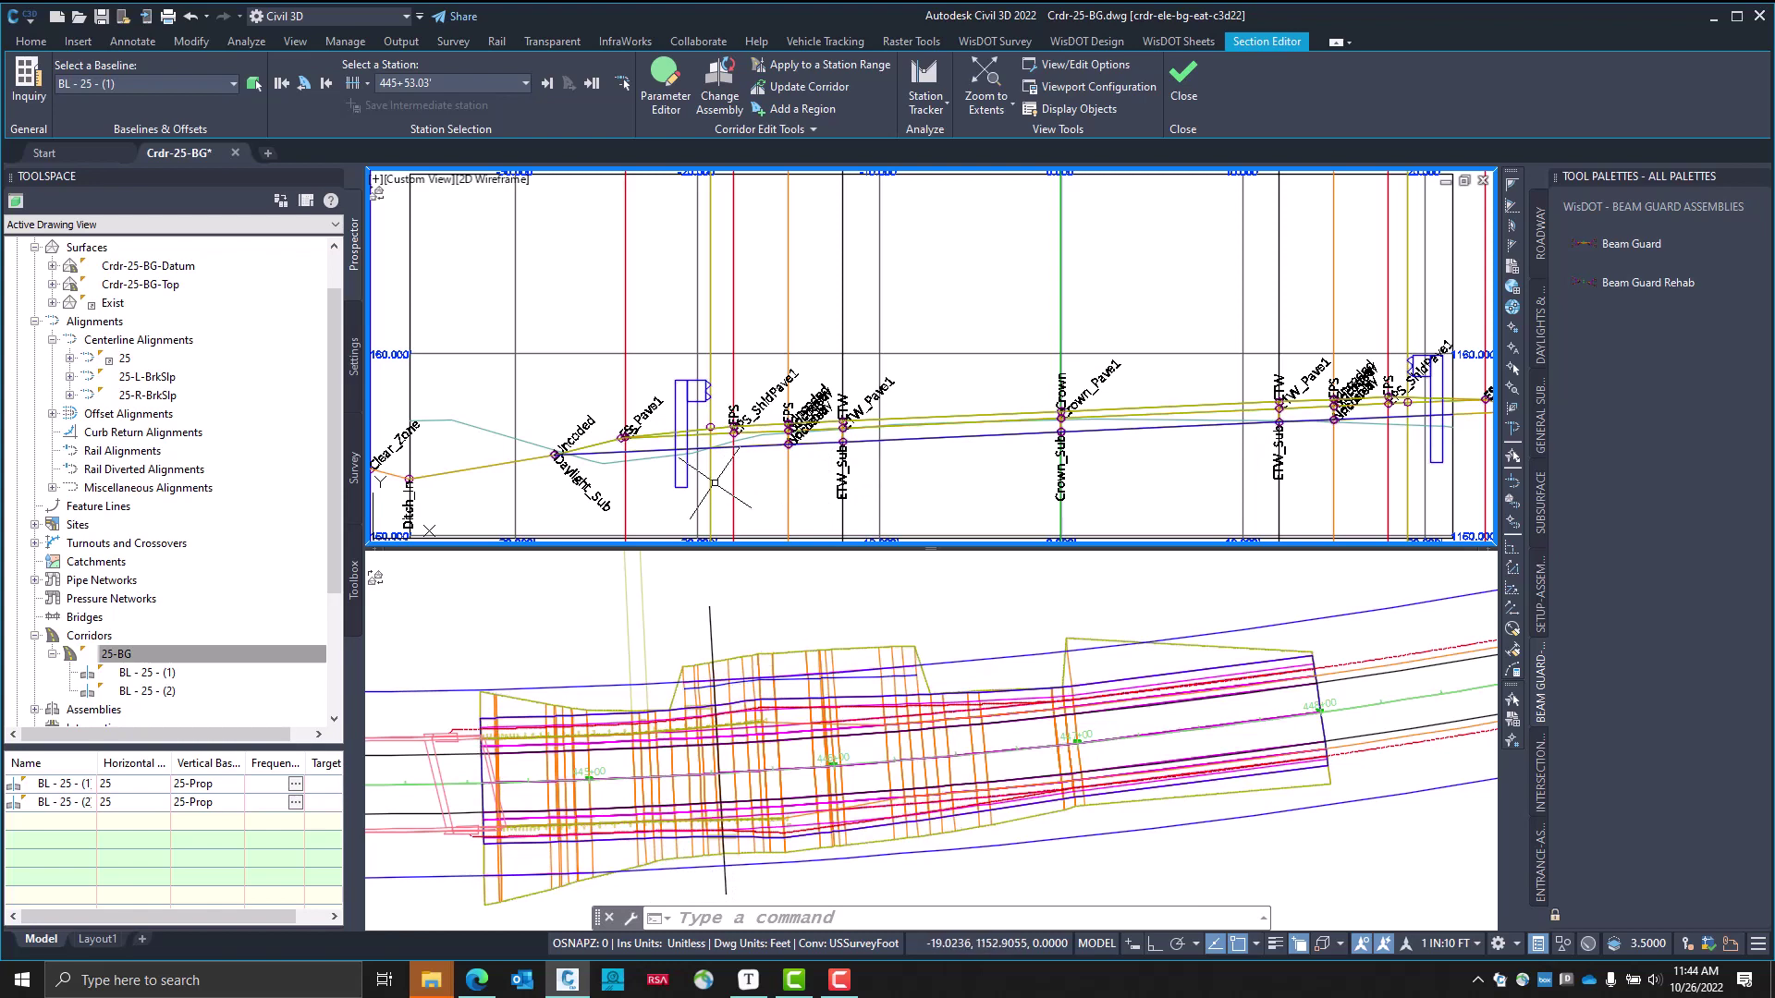
middle_drag(971, 496, 437, 504)
scroll(800, 427, up, 4)
scroll(799, 427, down, 2)
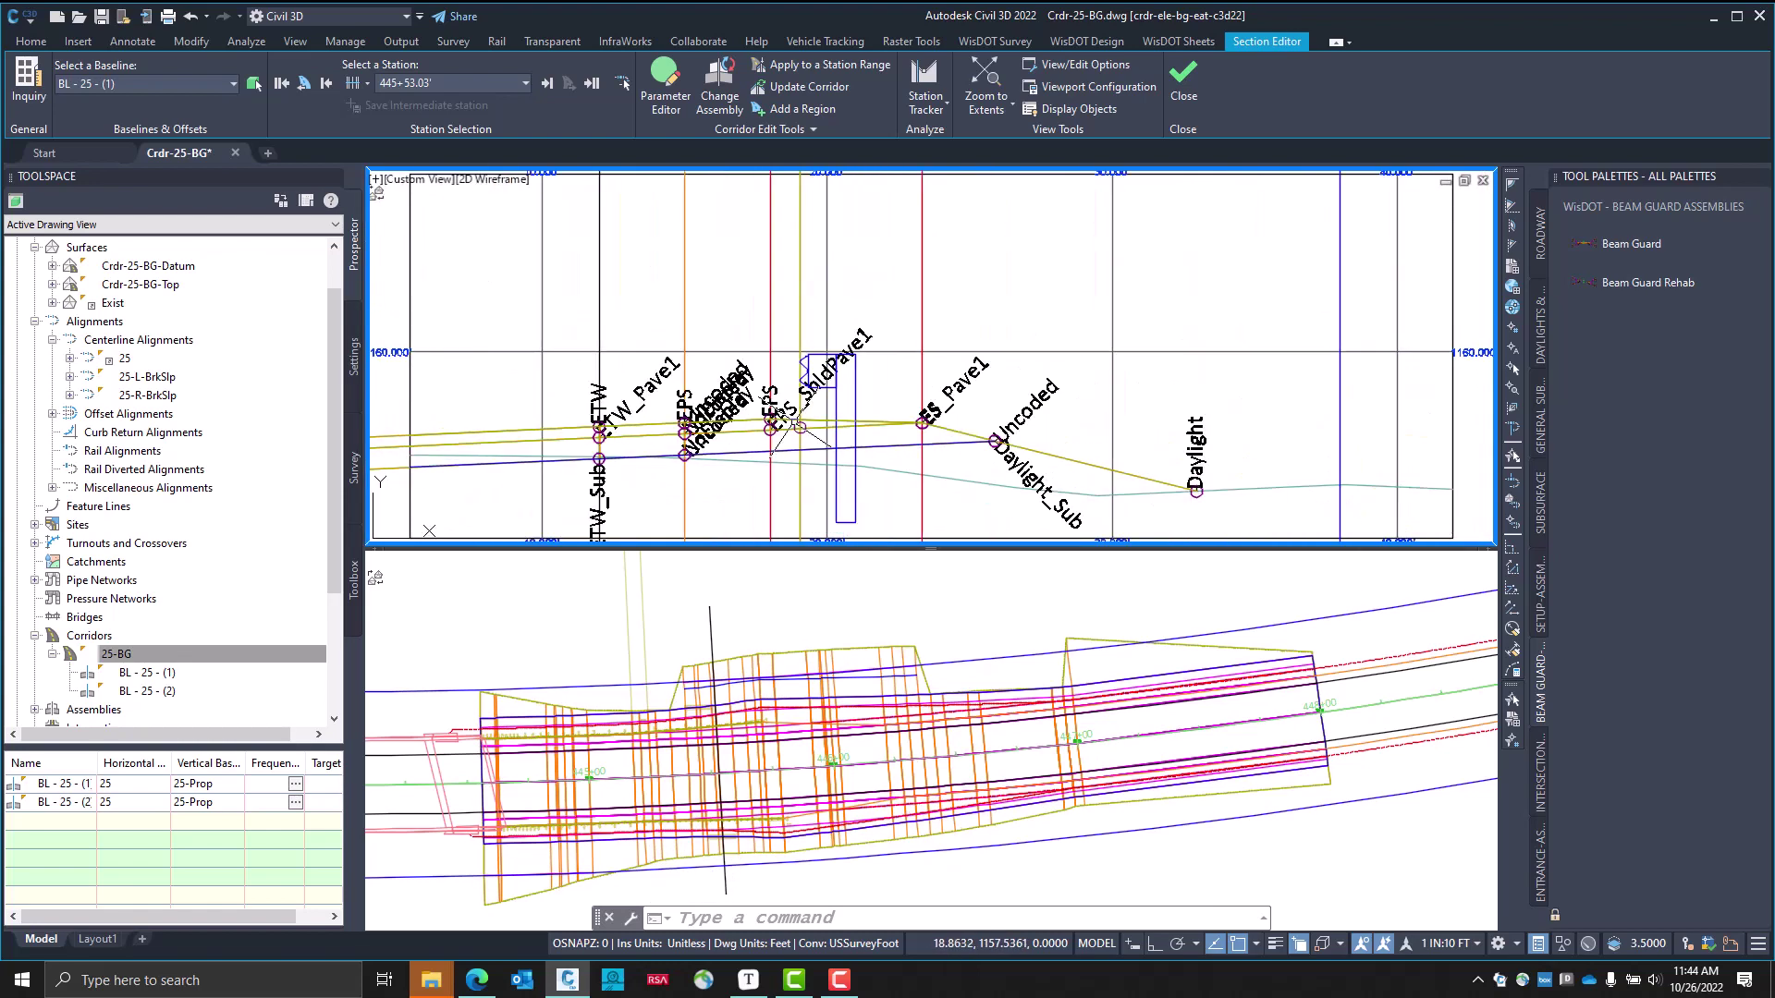
middle_drag(452, 421, 617, 415)
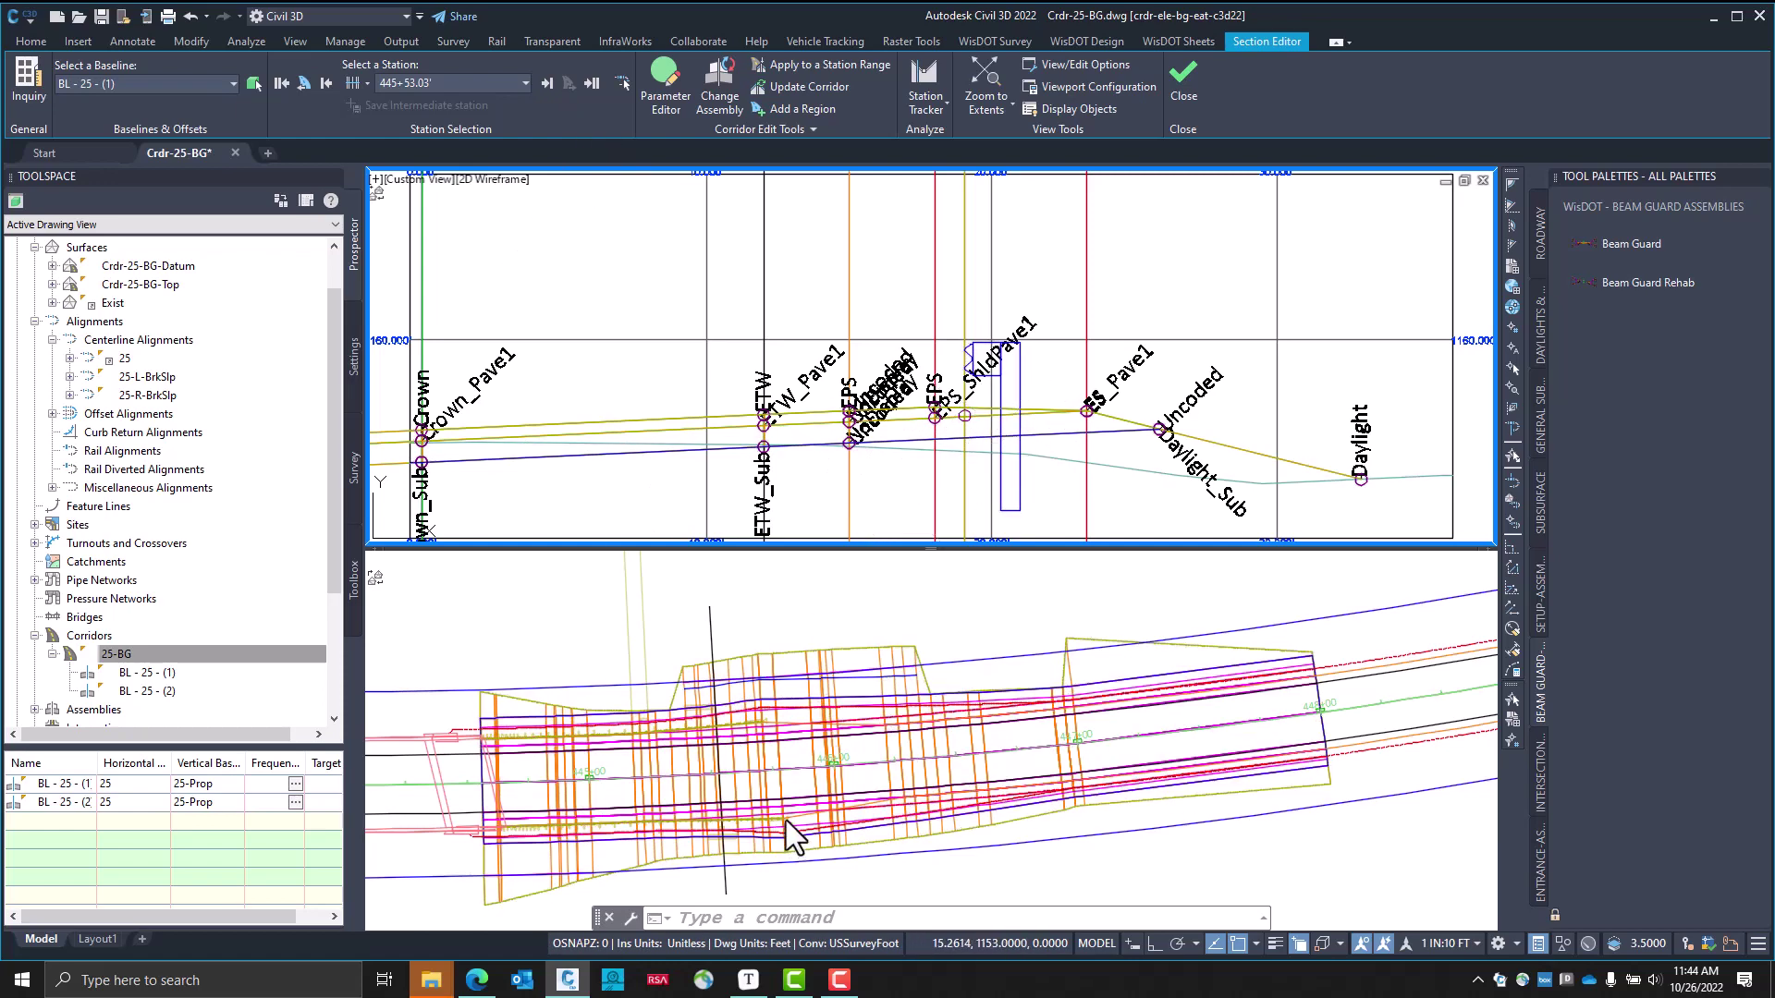
Frame the end of the lower beam guard in plan and advance the section view to station 445+65.44
click(797, 853)
click(797, 852)
scroll(791, 846, up, 2)
scroll(784, 839, up, 2)
key(Escape)
middle_drag(788, 832, 808, 720)
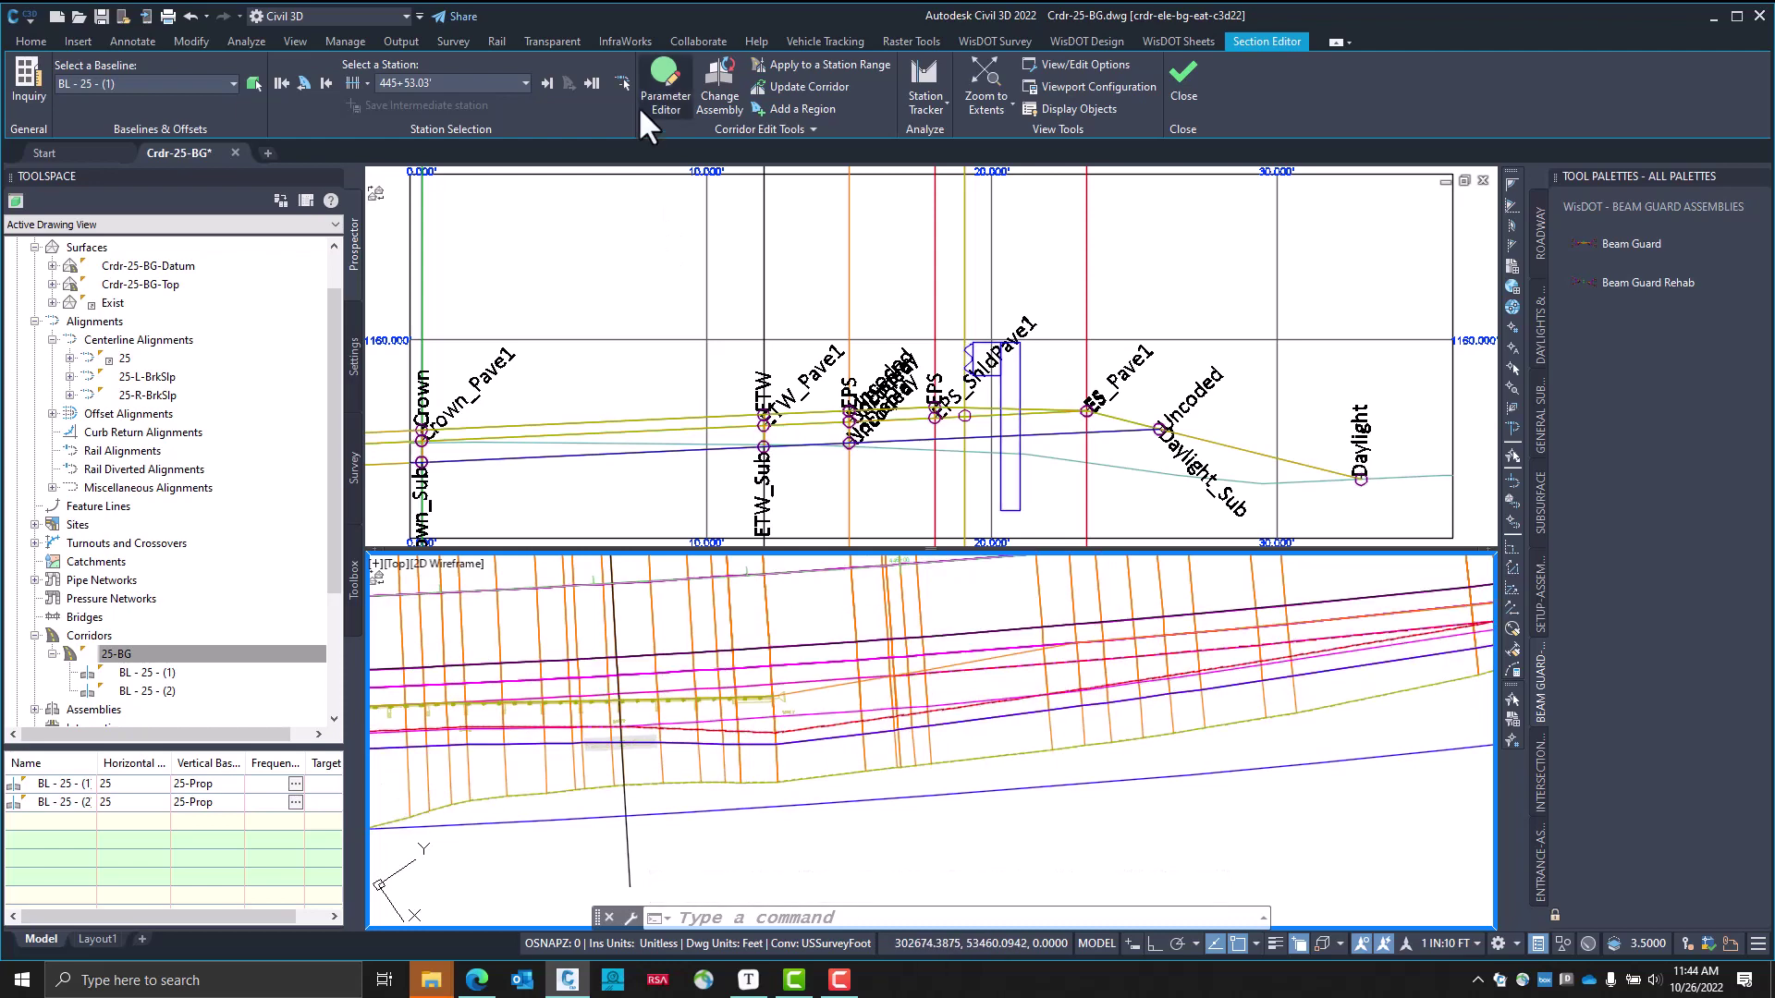
click(547, 81)
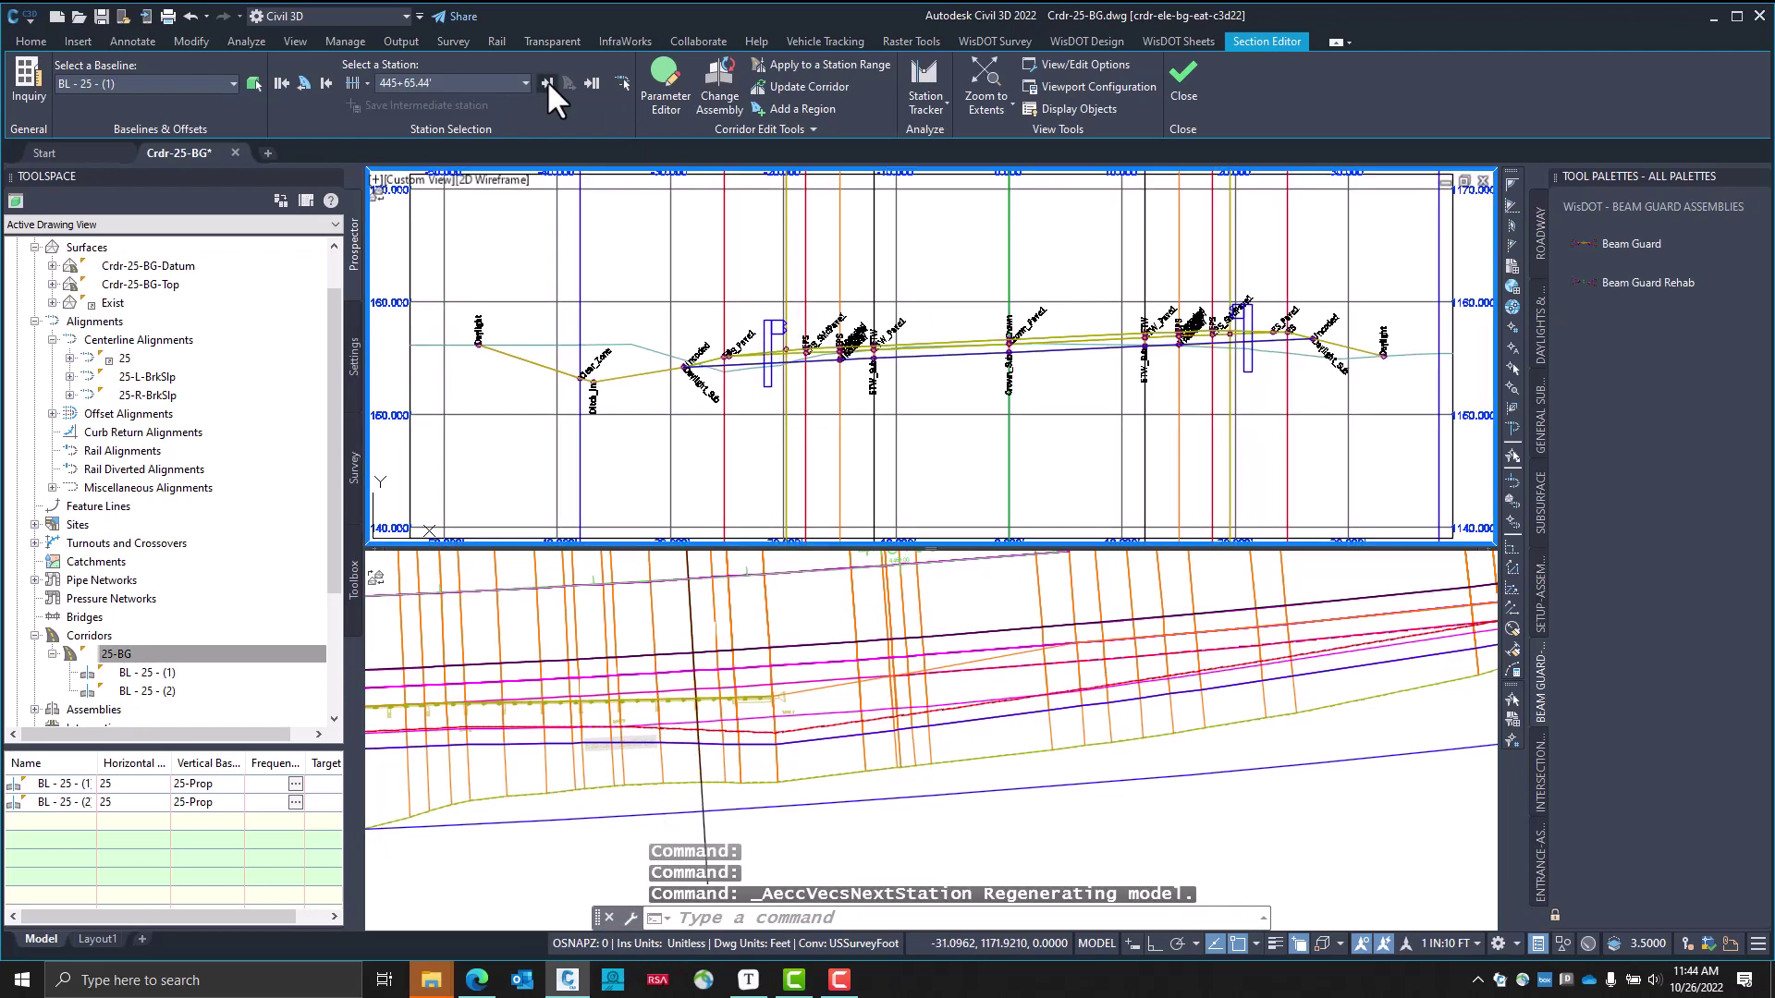
Step the section view between stations 445+71.88 and 445+77.85 and compare the sections at the end of the beam guard
click(547, 82)
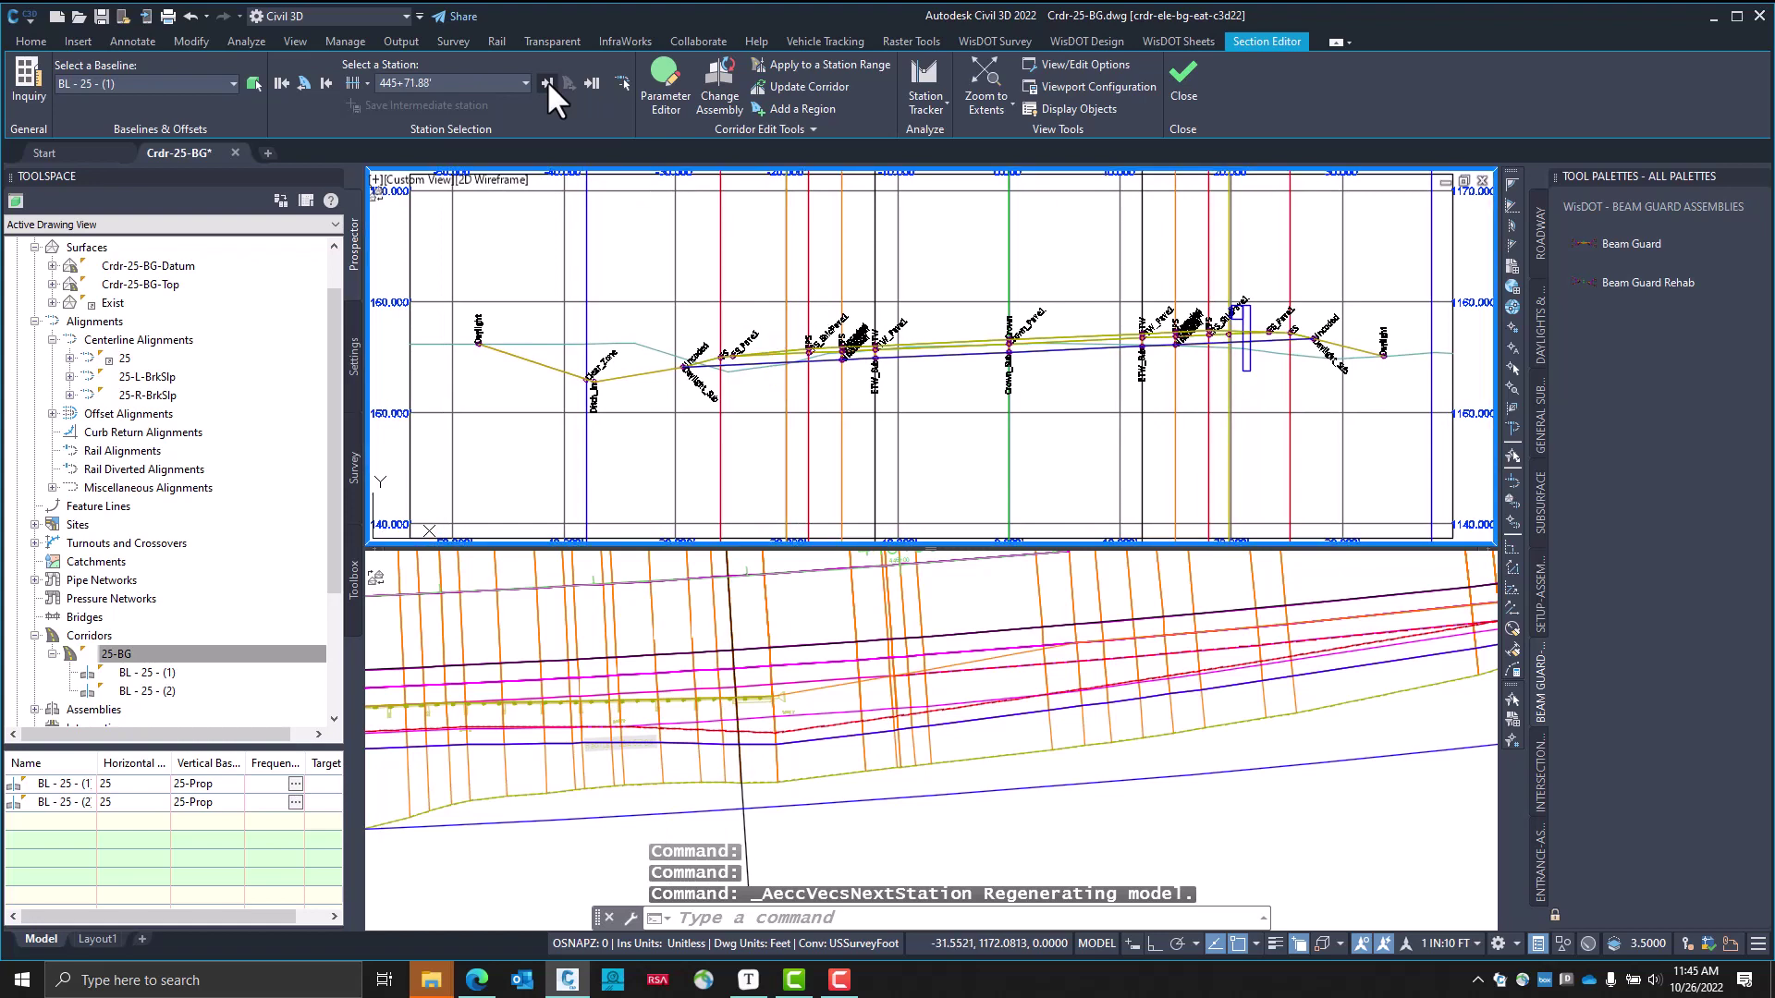
click(546, 81)
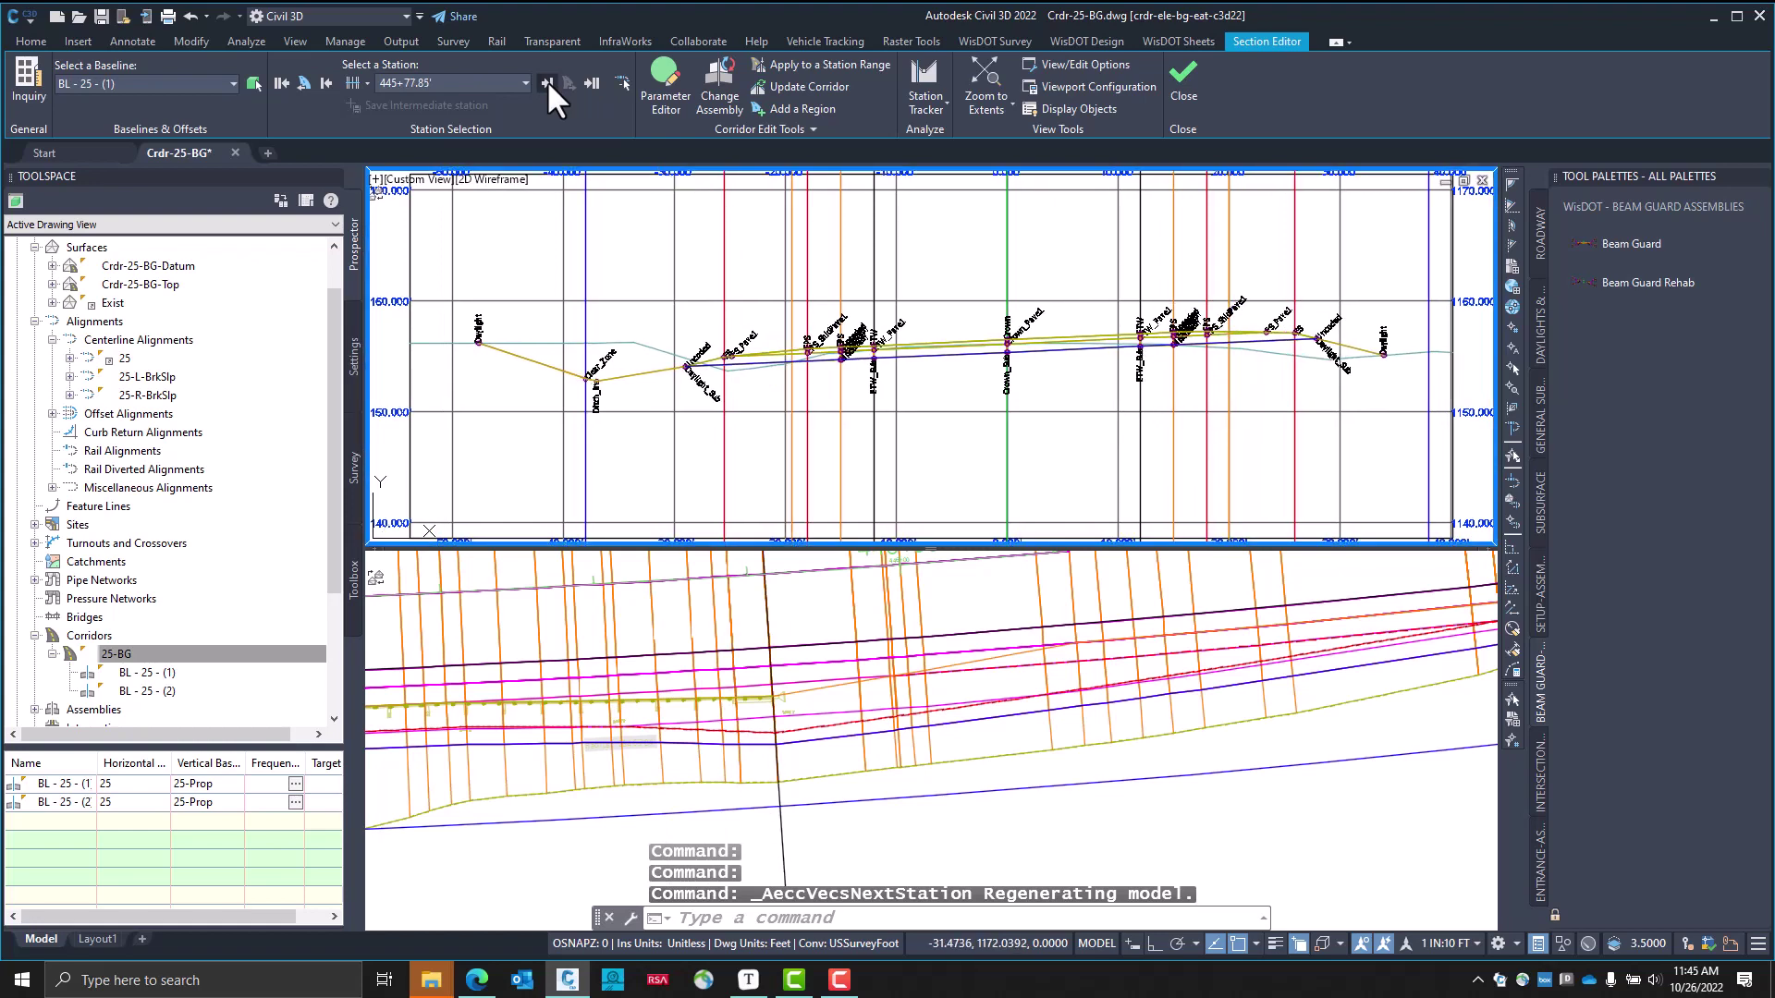
click(330, 84)
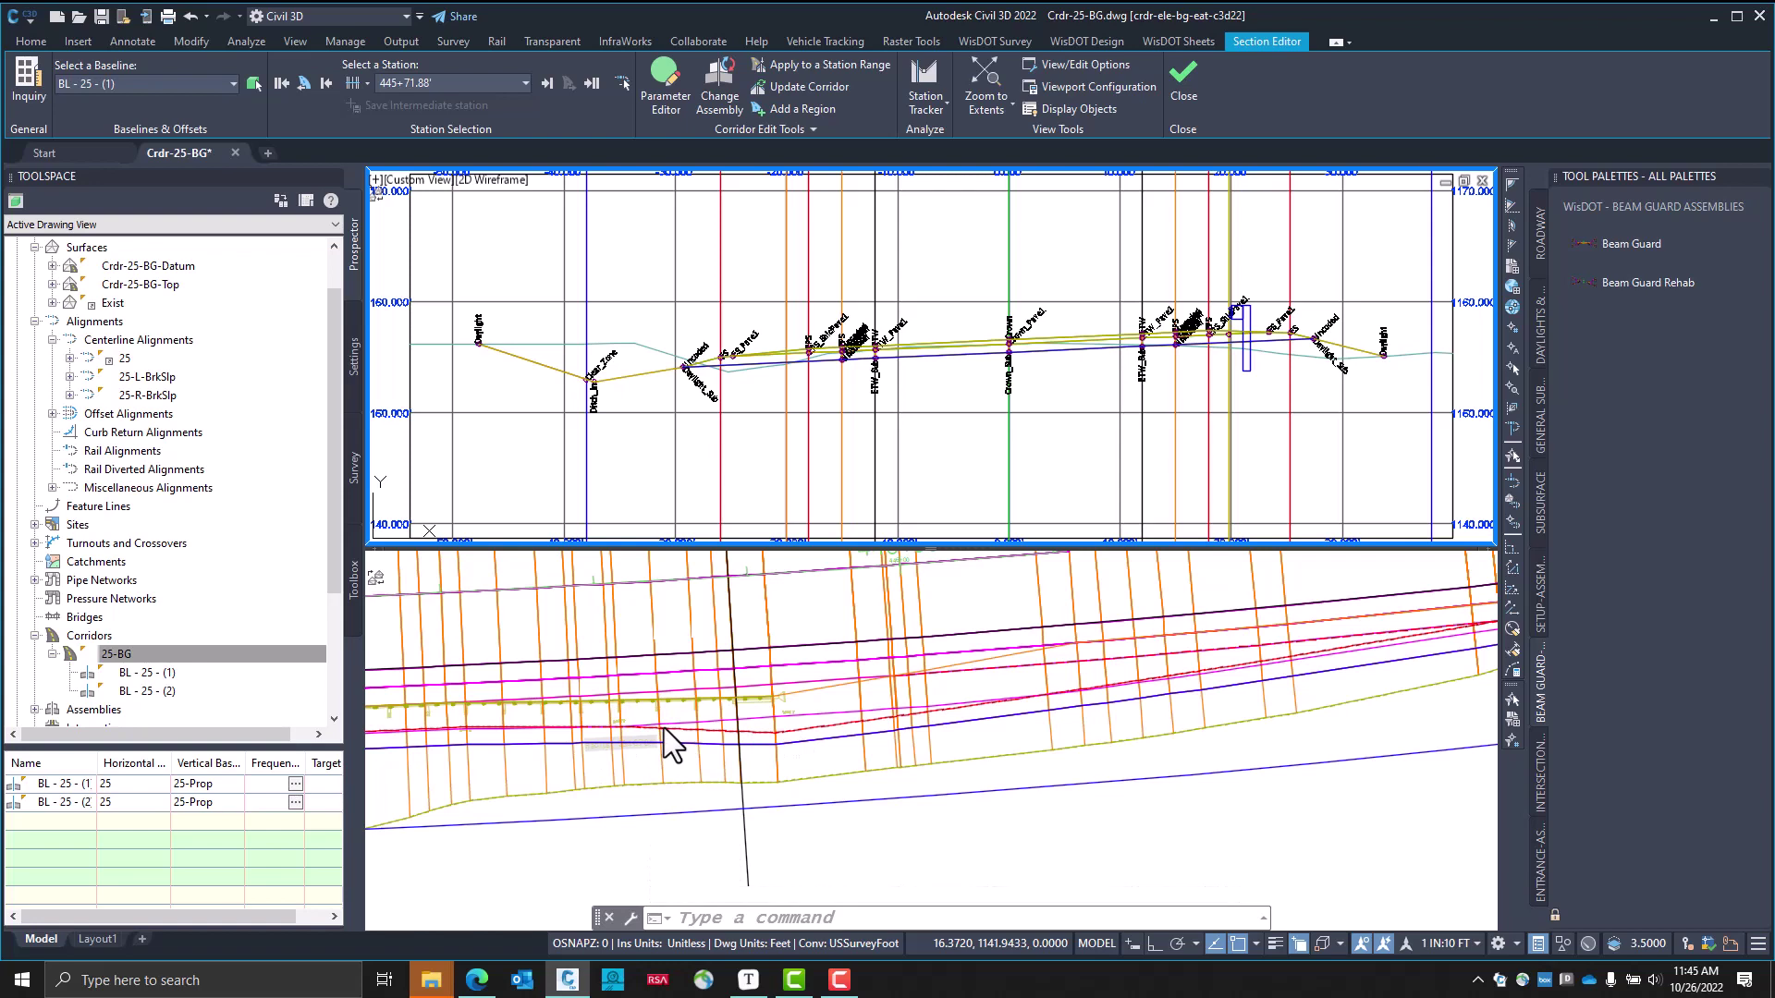
click(547, 84)
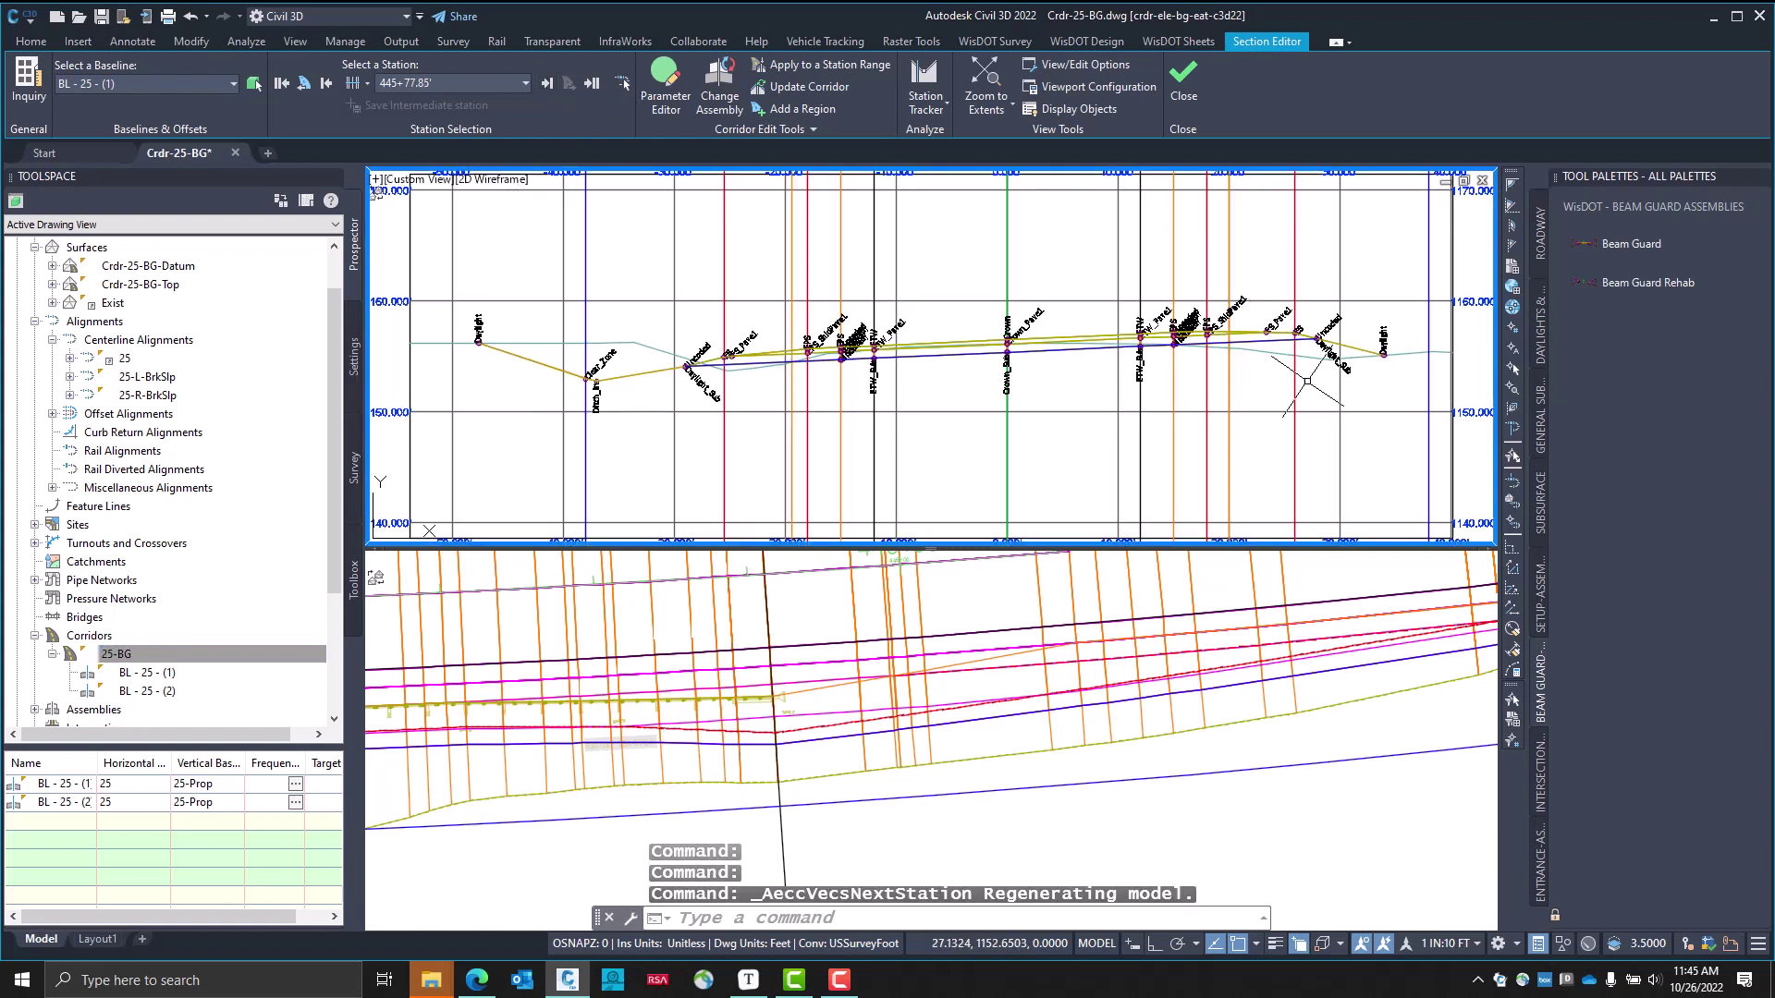
click(317, 86)
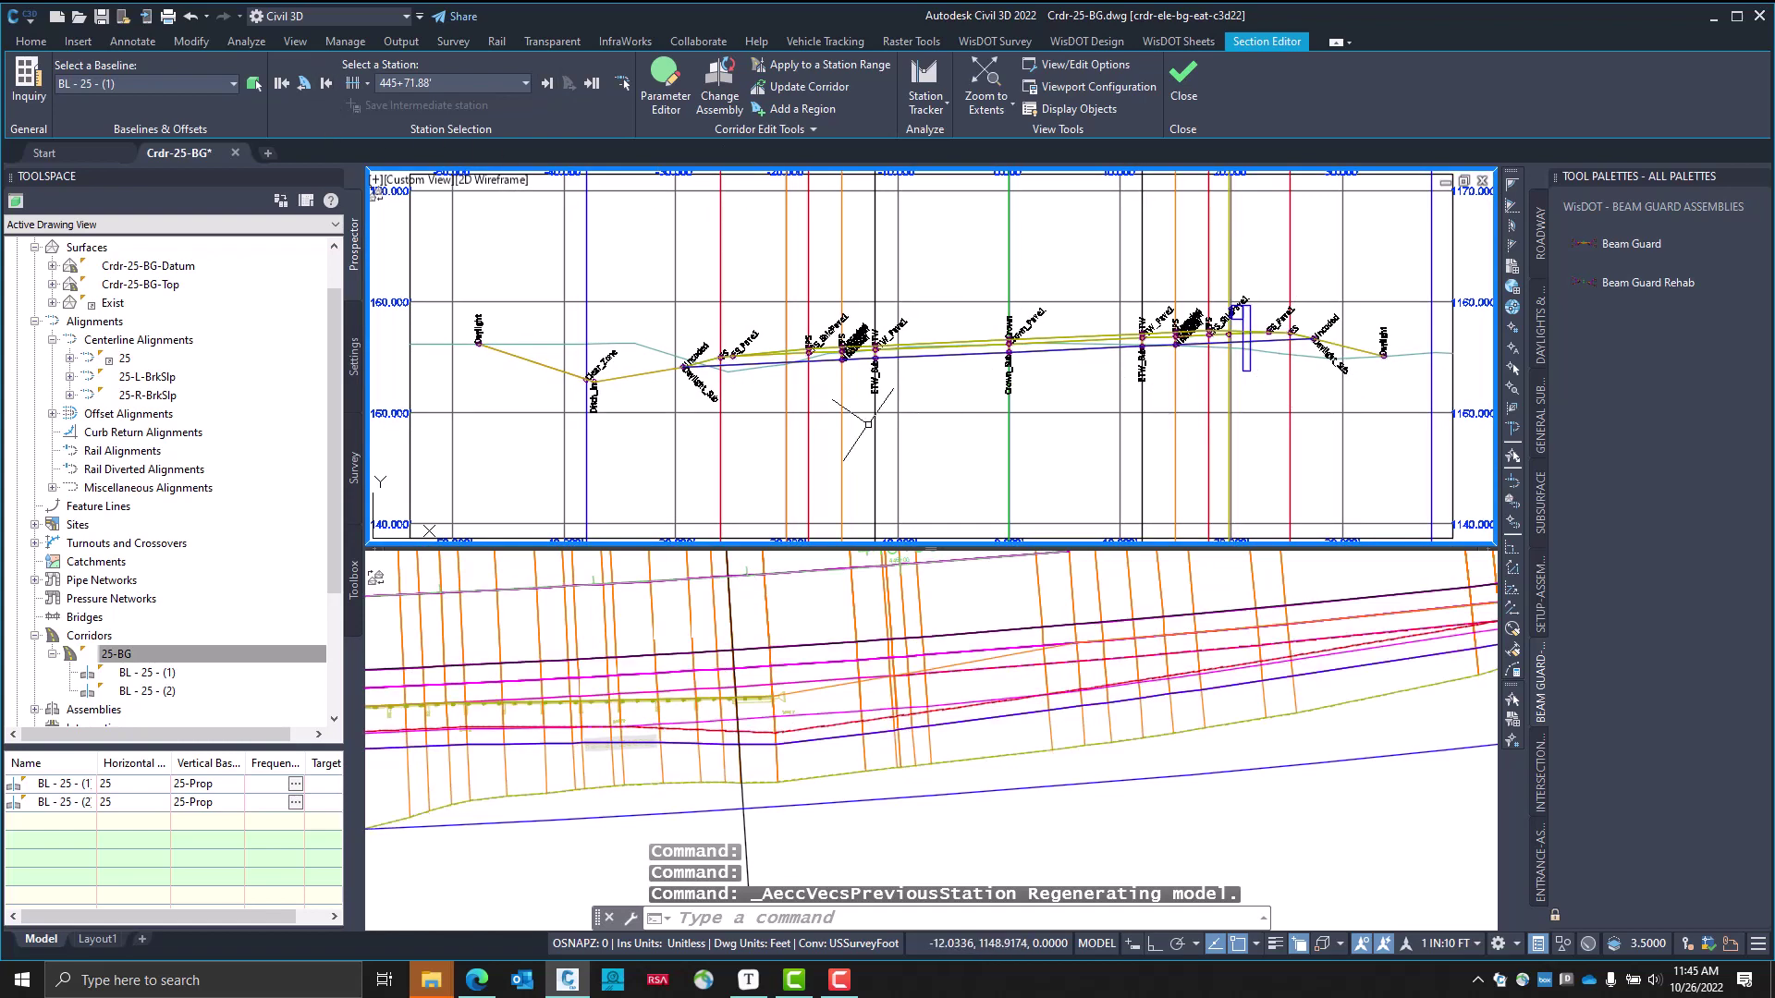
Pick station 443+25.53 in plan, just before the bridge, as the section to view along the baseline
click(752, 673)
scroll(816, 718, up, 2)
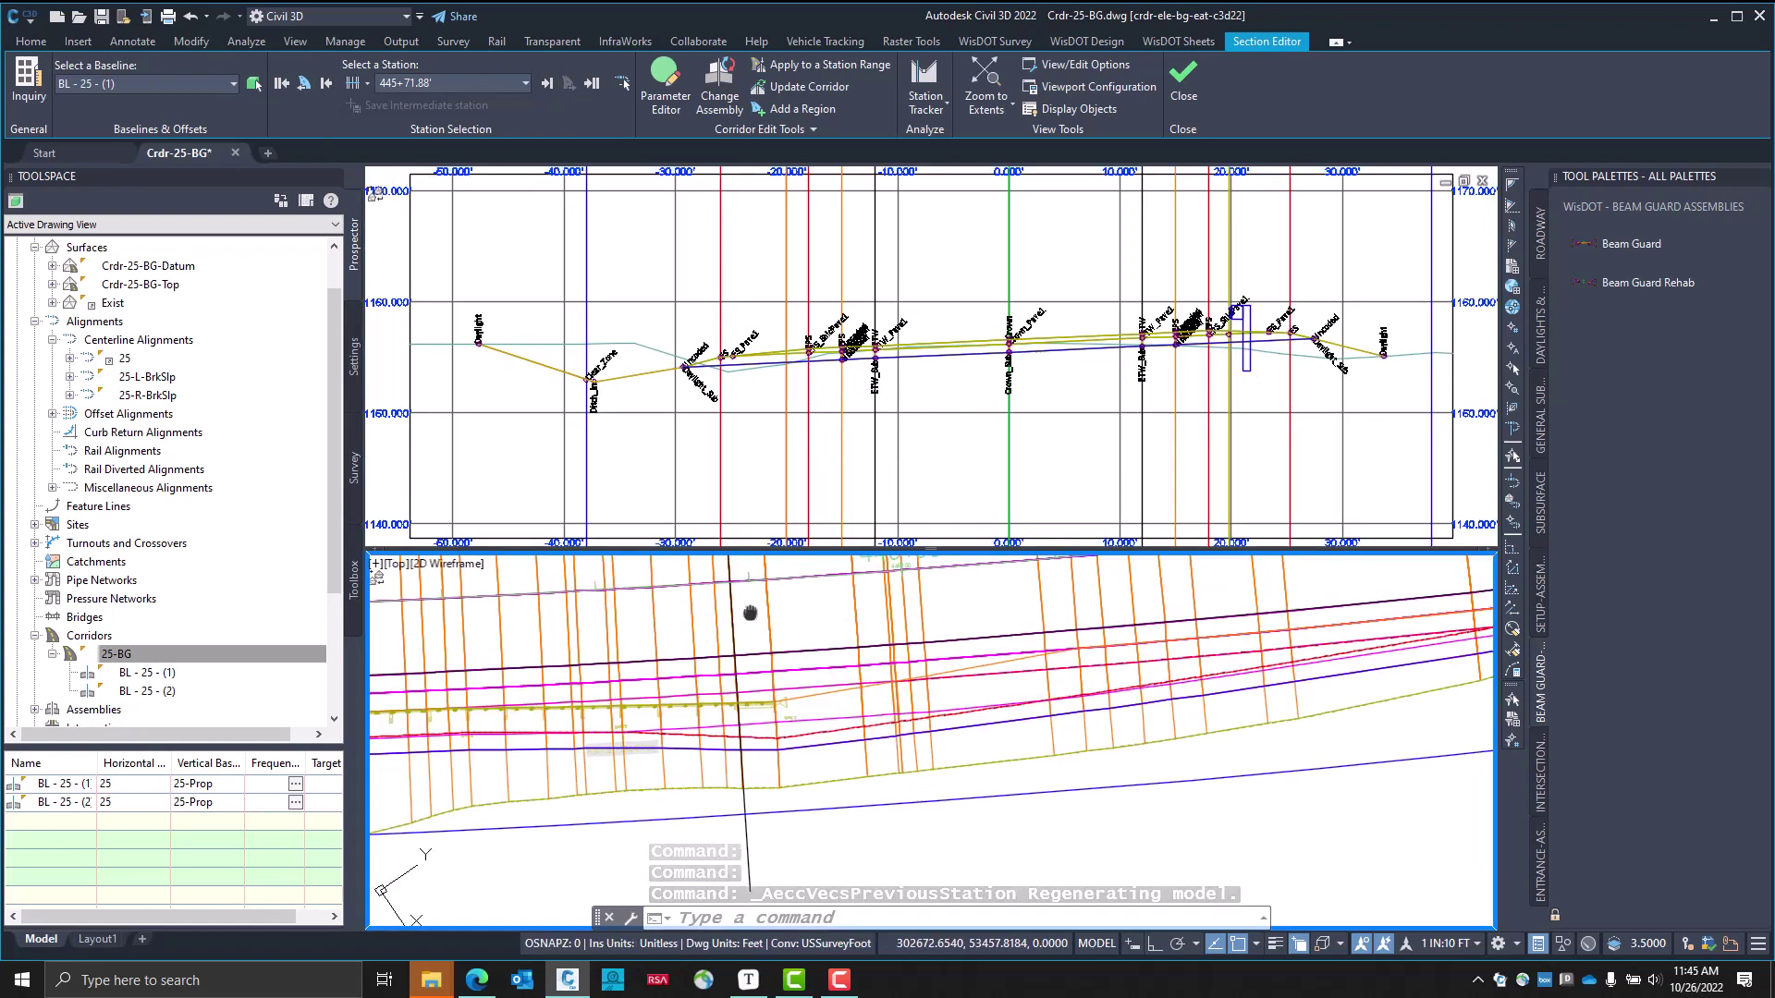
scroll(786, 707, down, 3)
mouse_move(753, 701)
middle_down()
mouse_move(684, 711)
mouse_move(742, 730)
middle_up()
scroll(857, 684, up, 3)
scroll(857, 684, up, 2)
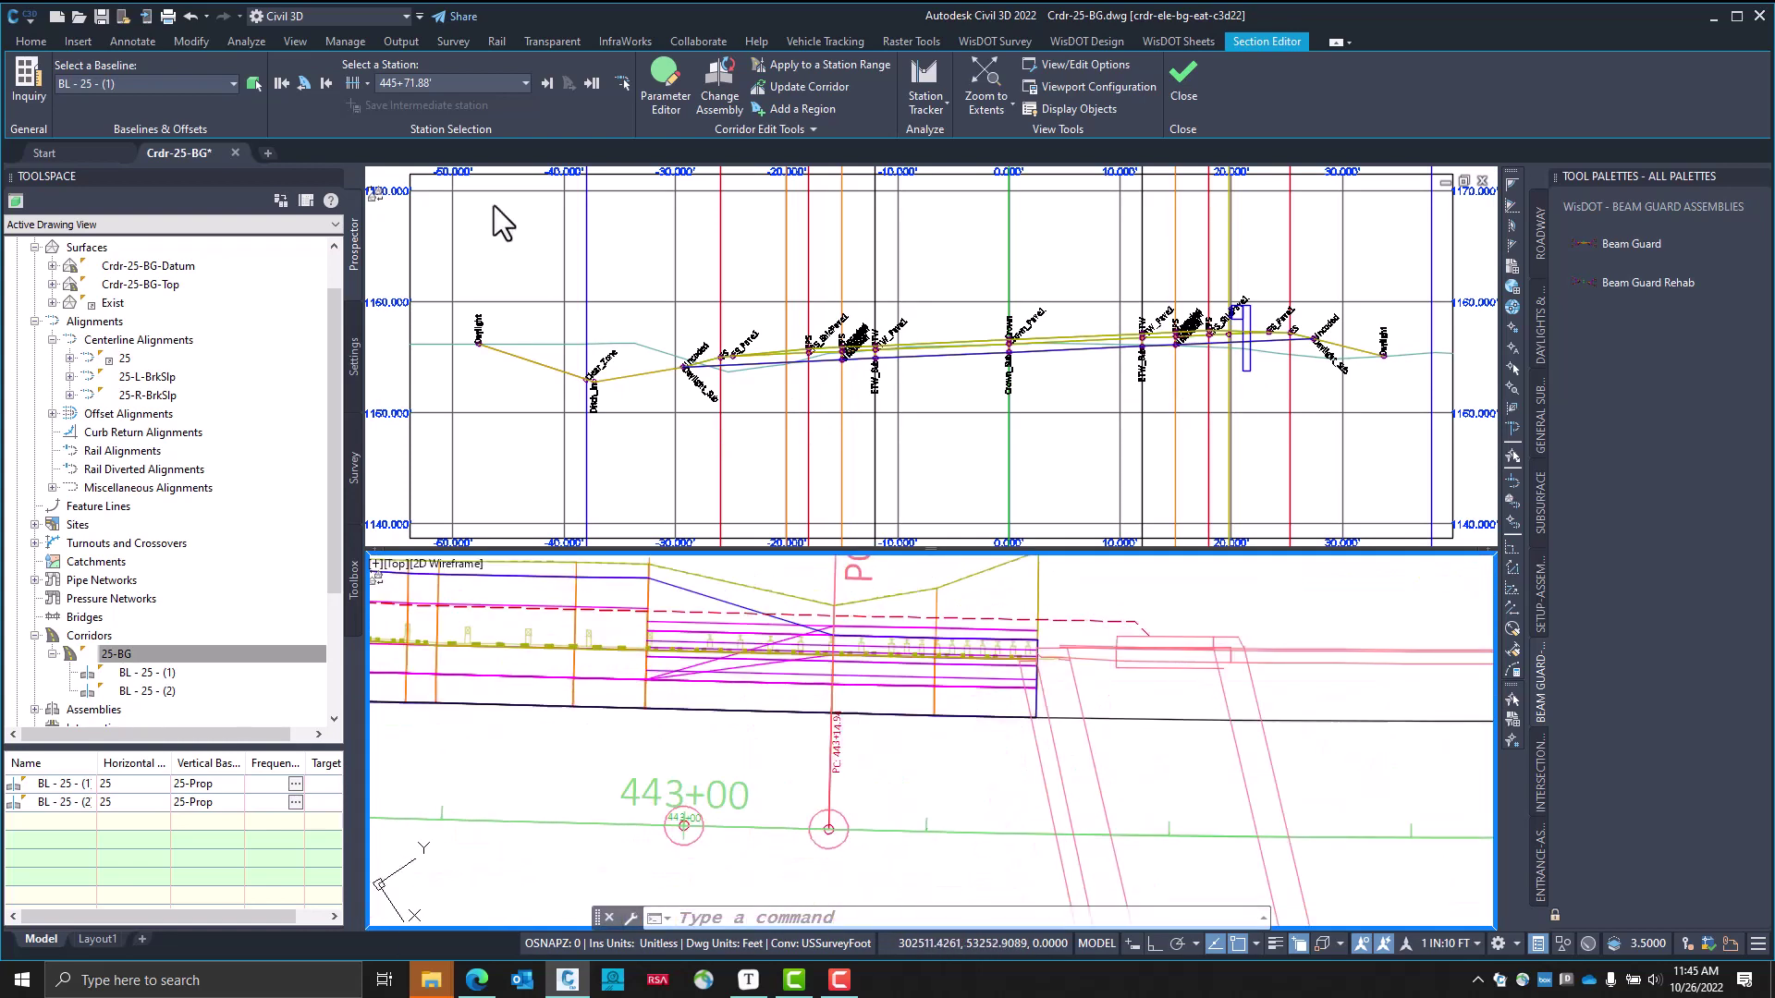
click(622, 83)
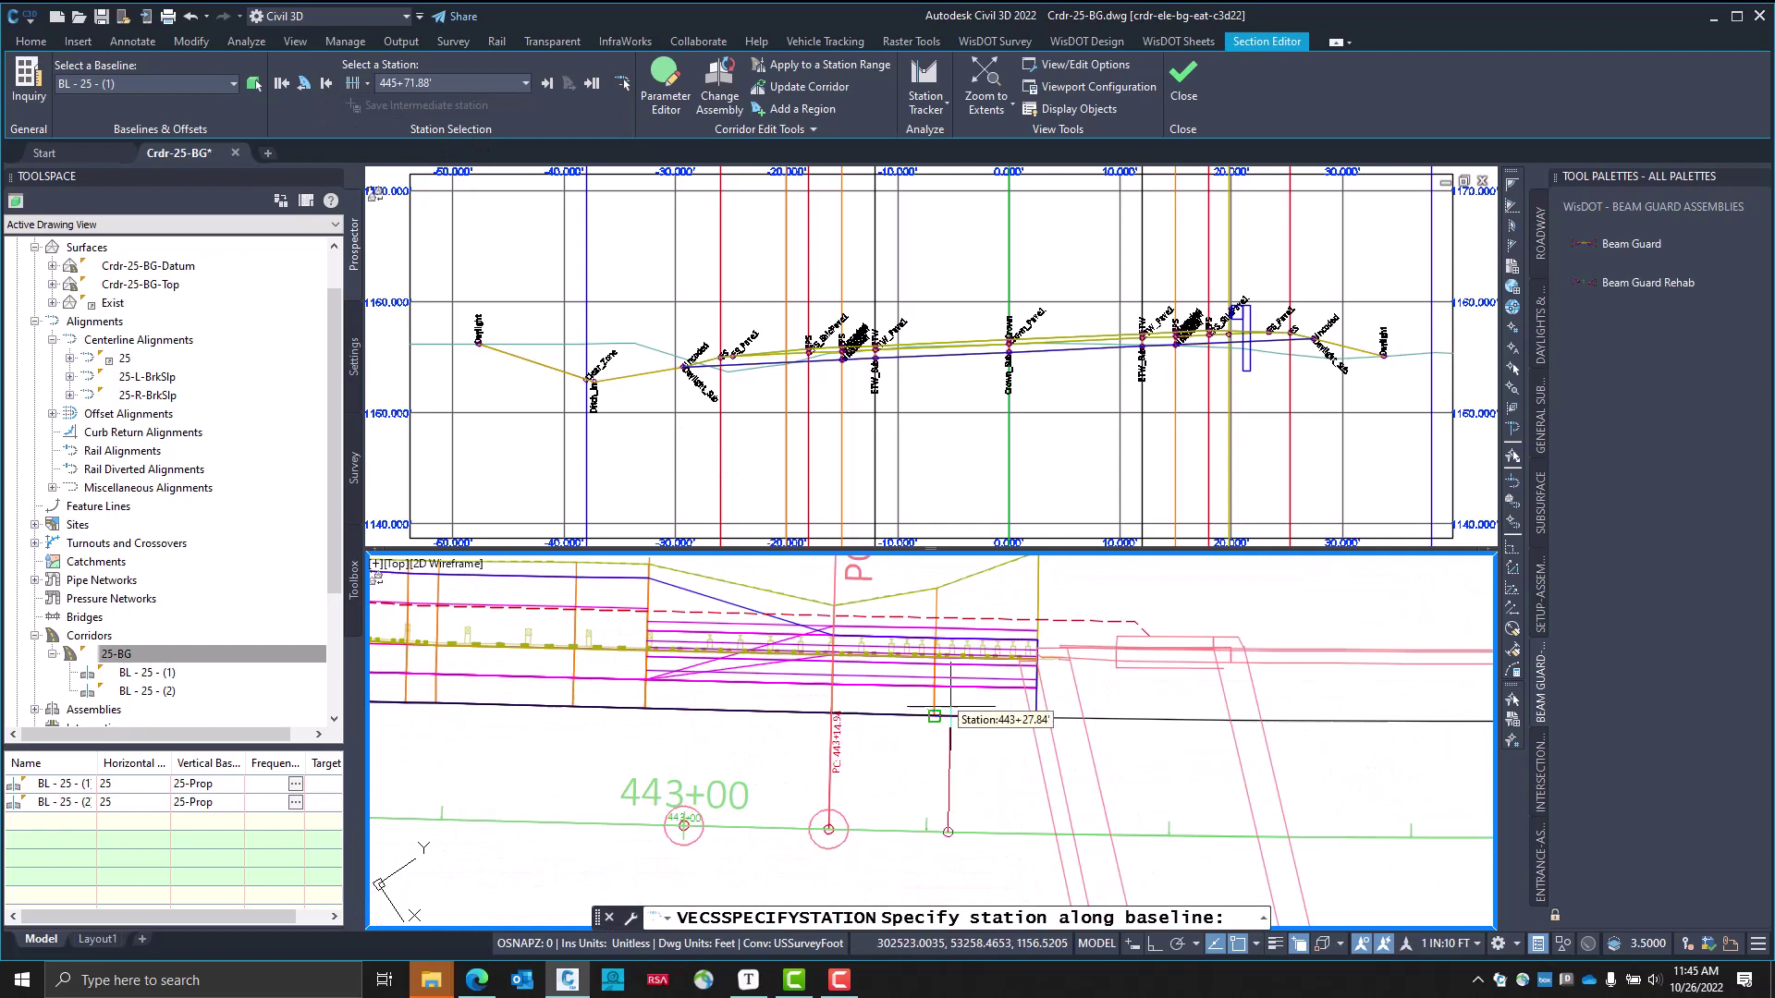
click(933, 686)
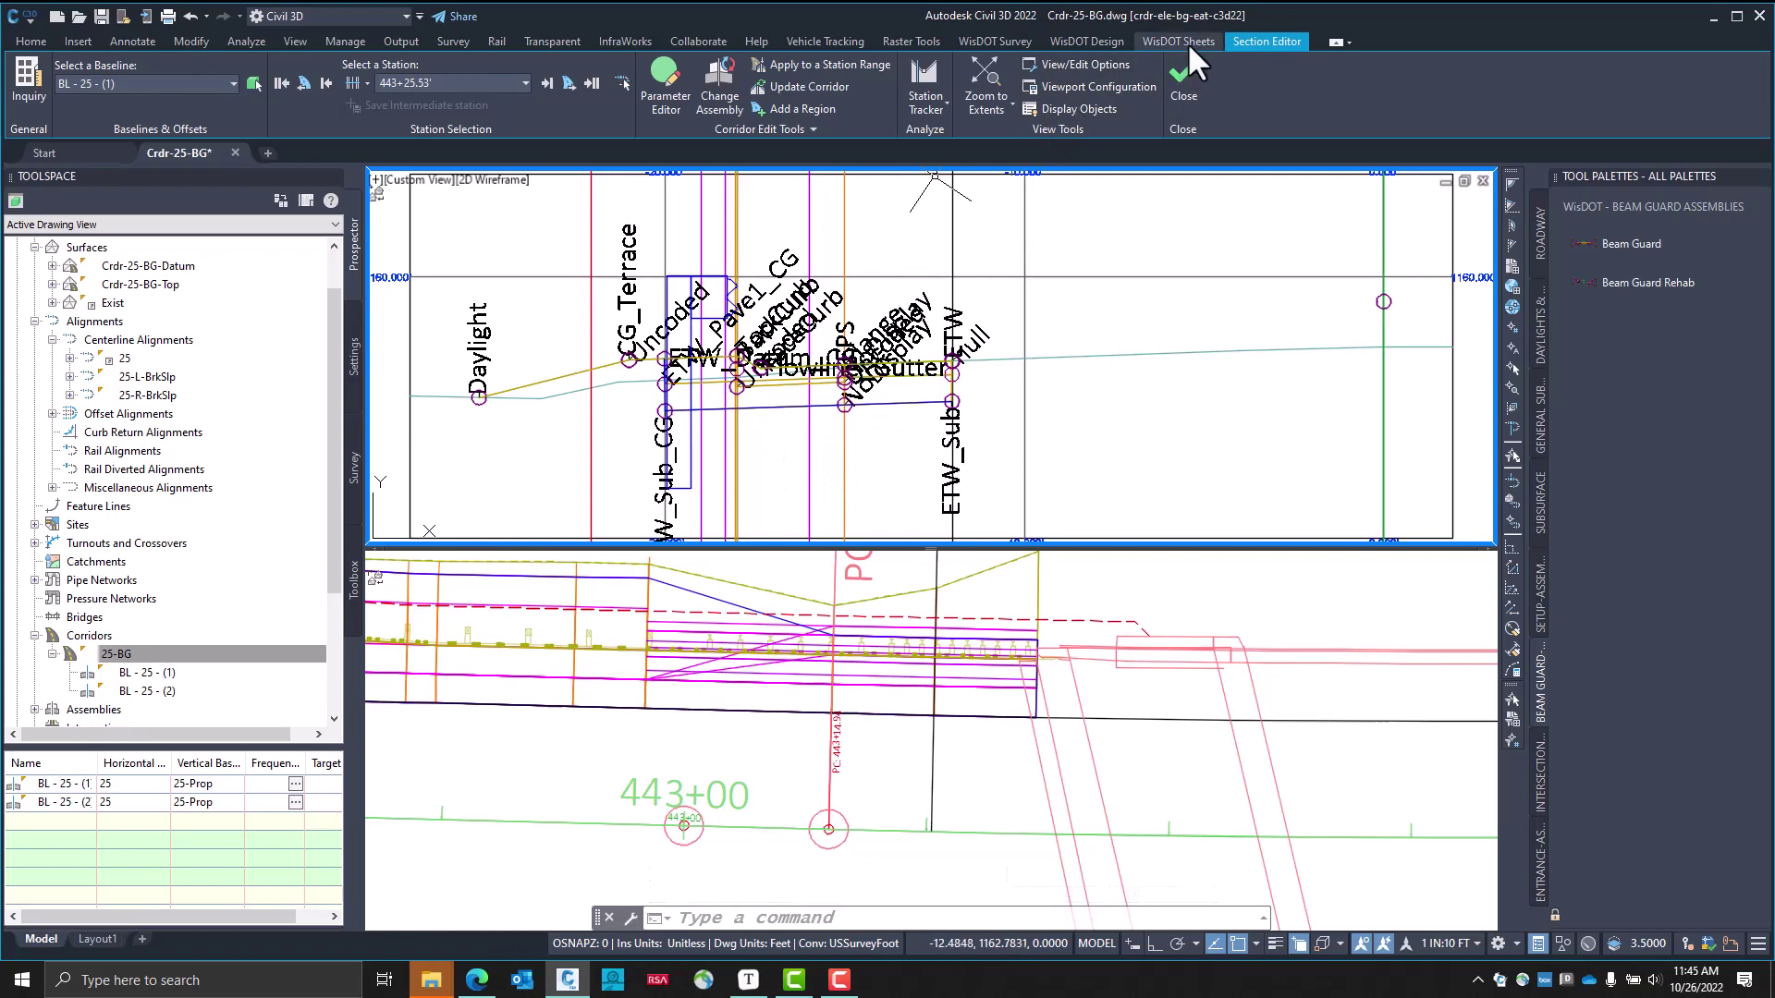
Shrink the point code labels on the curb and gutter section with the Assembly Label Sizes tool
click(1088, 41)
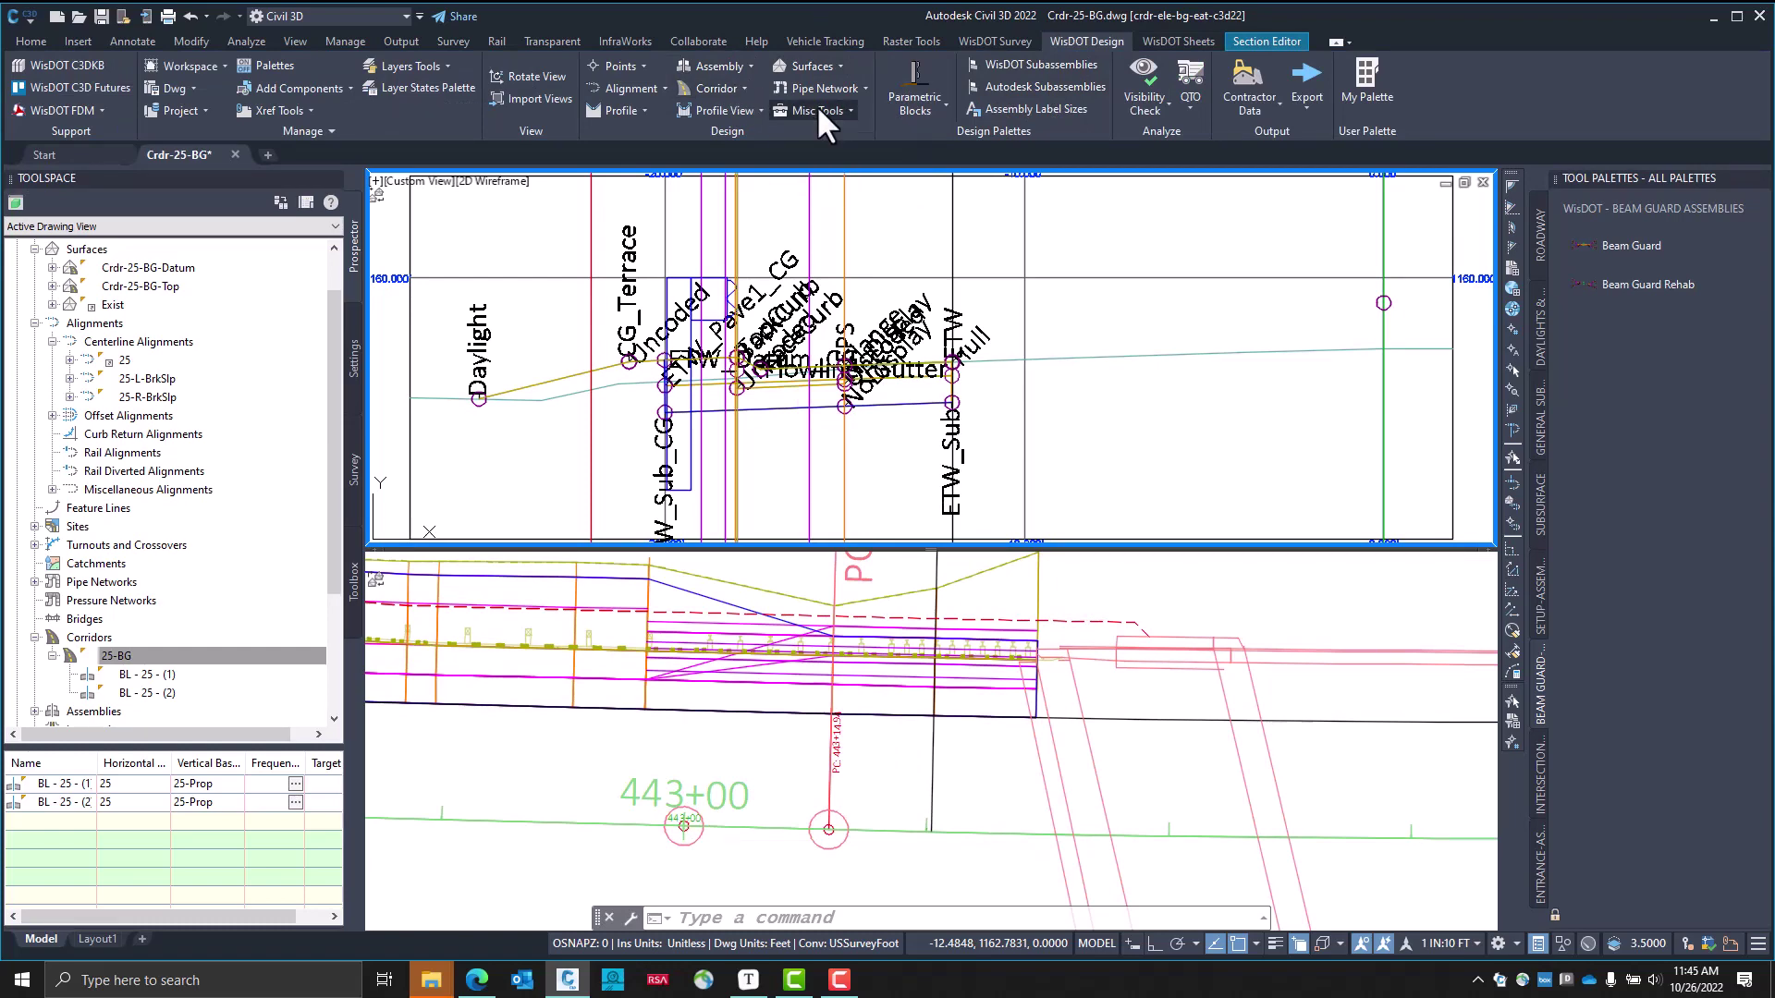
click(1056, 108)
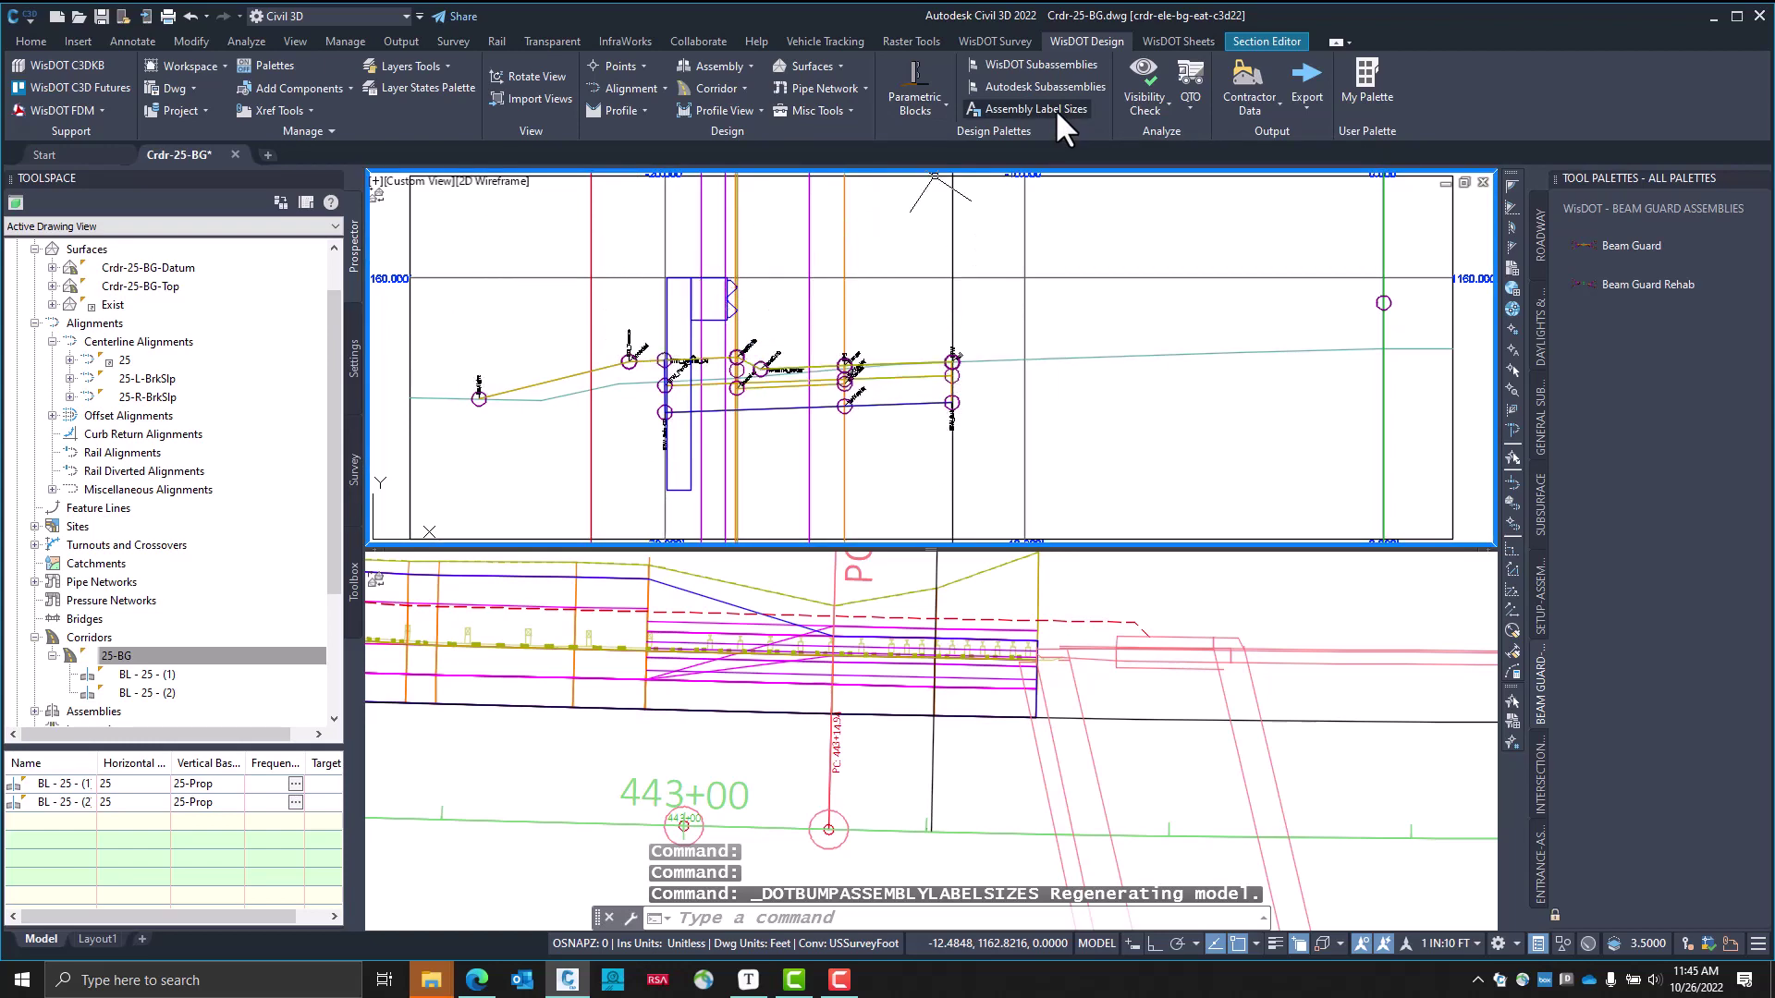
scroll(773, 435, up, 3)
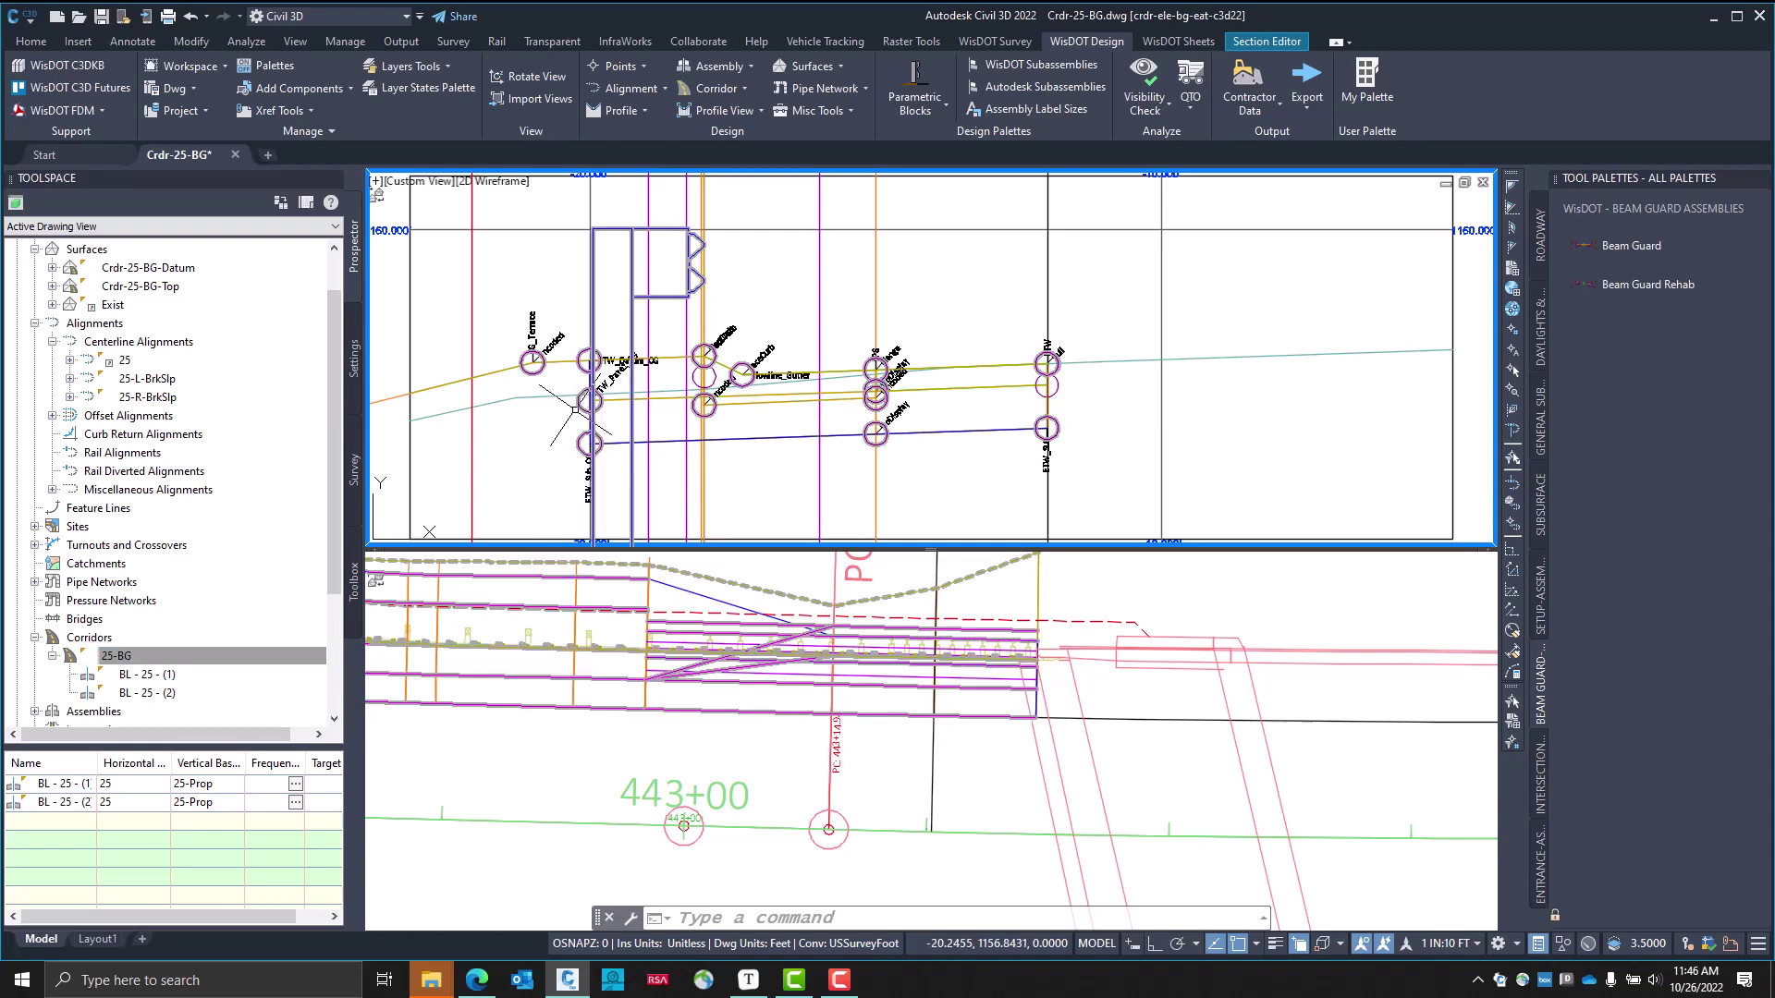
Open the target mapping of region RG - 25-BG-Rehab-L-CG - (1) from the 25-BG corridor's properties
right_click(178, 662)
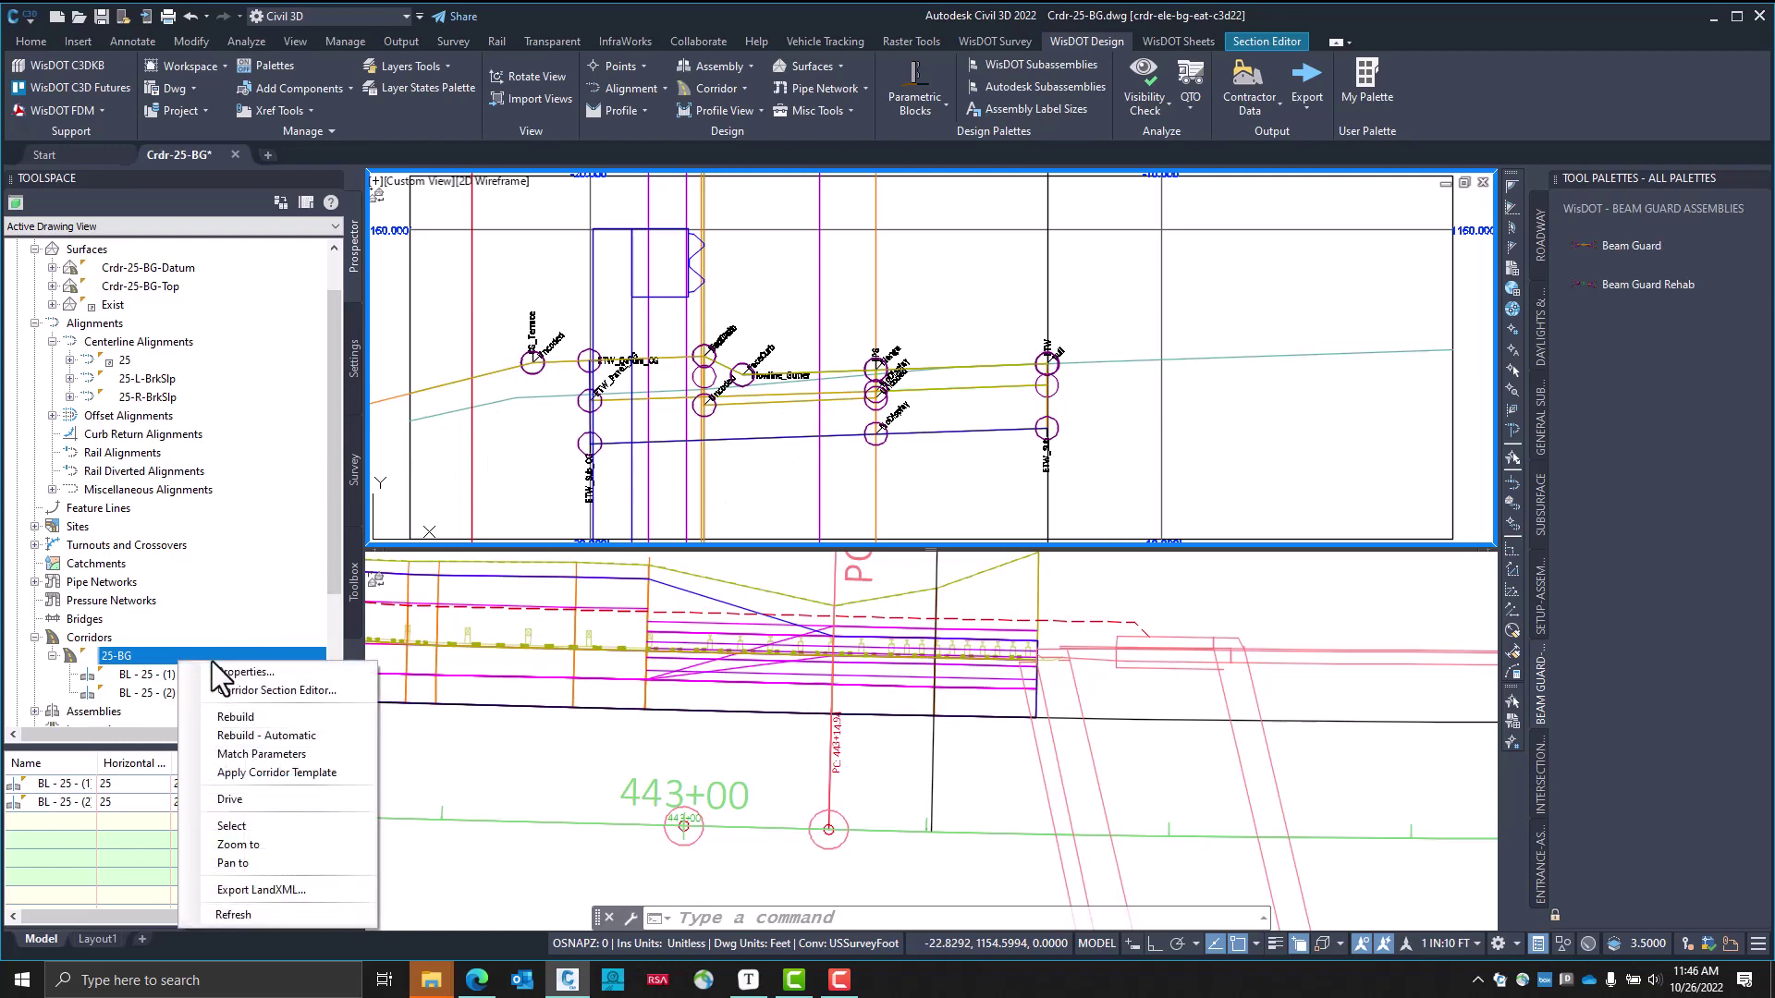
click(240, 691)
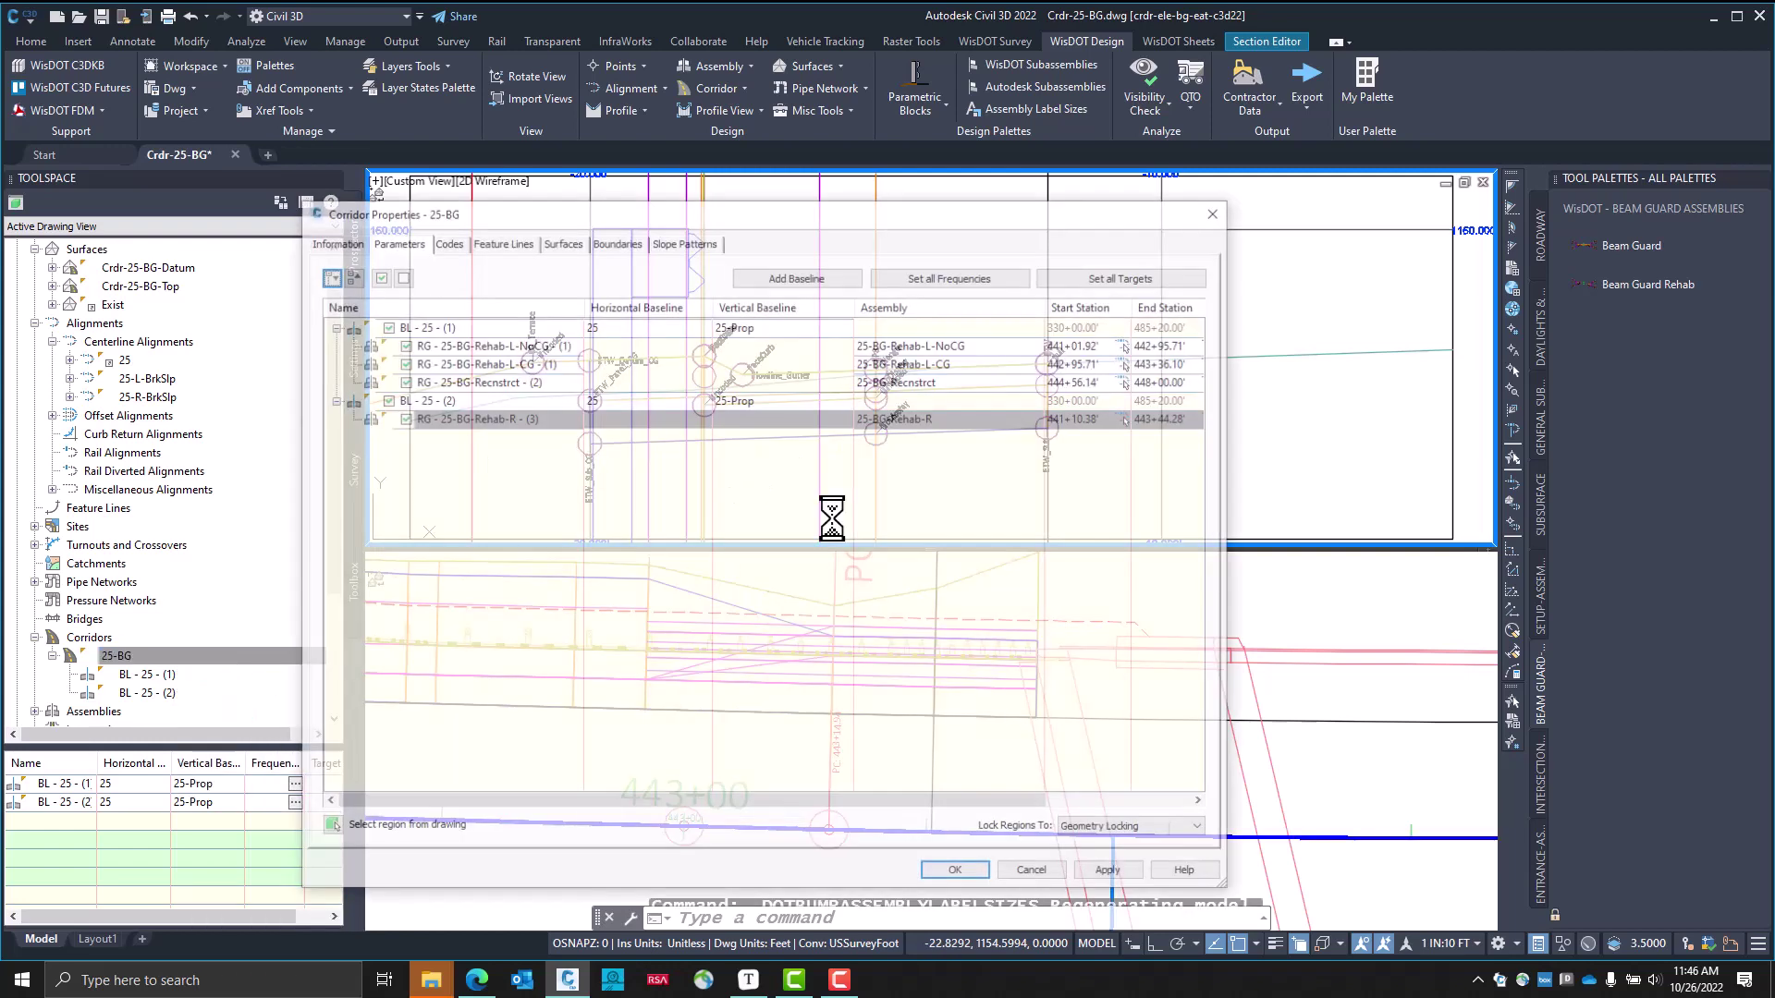
click(502, 366)
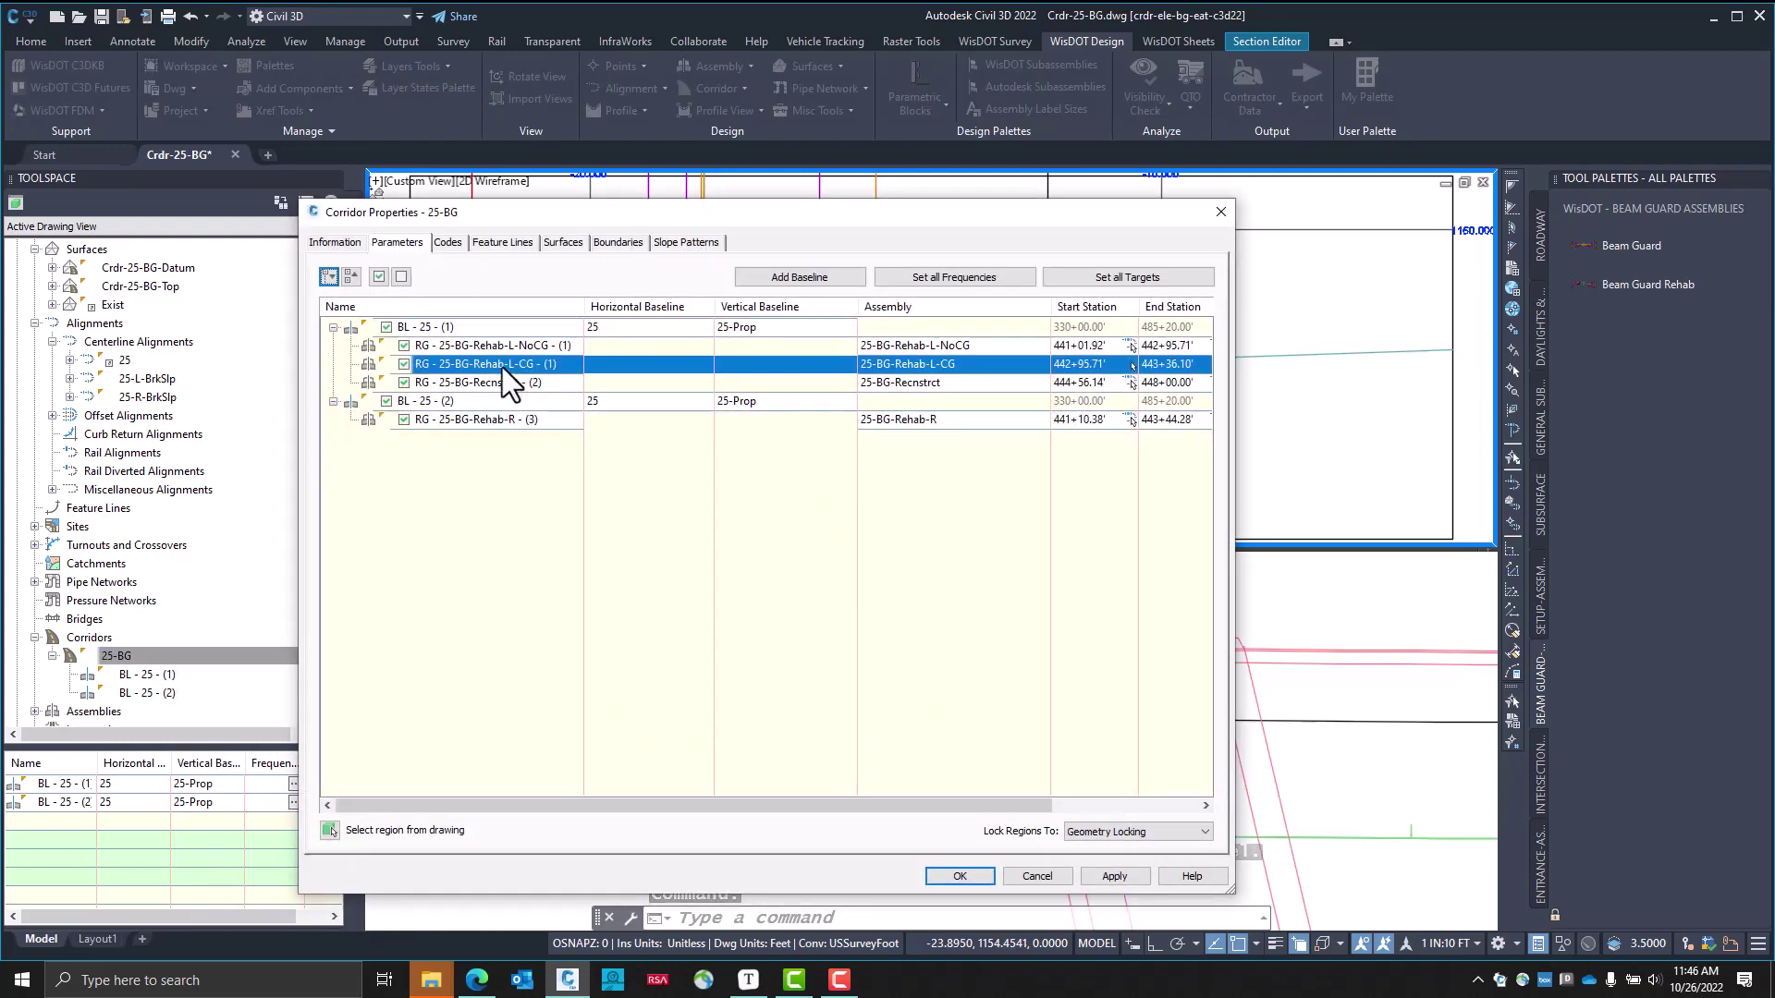
drag(1032, 806, 1229, 791)
click(1146, 366)
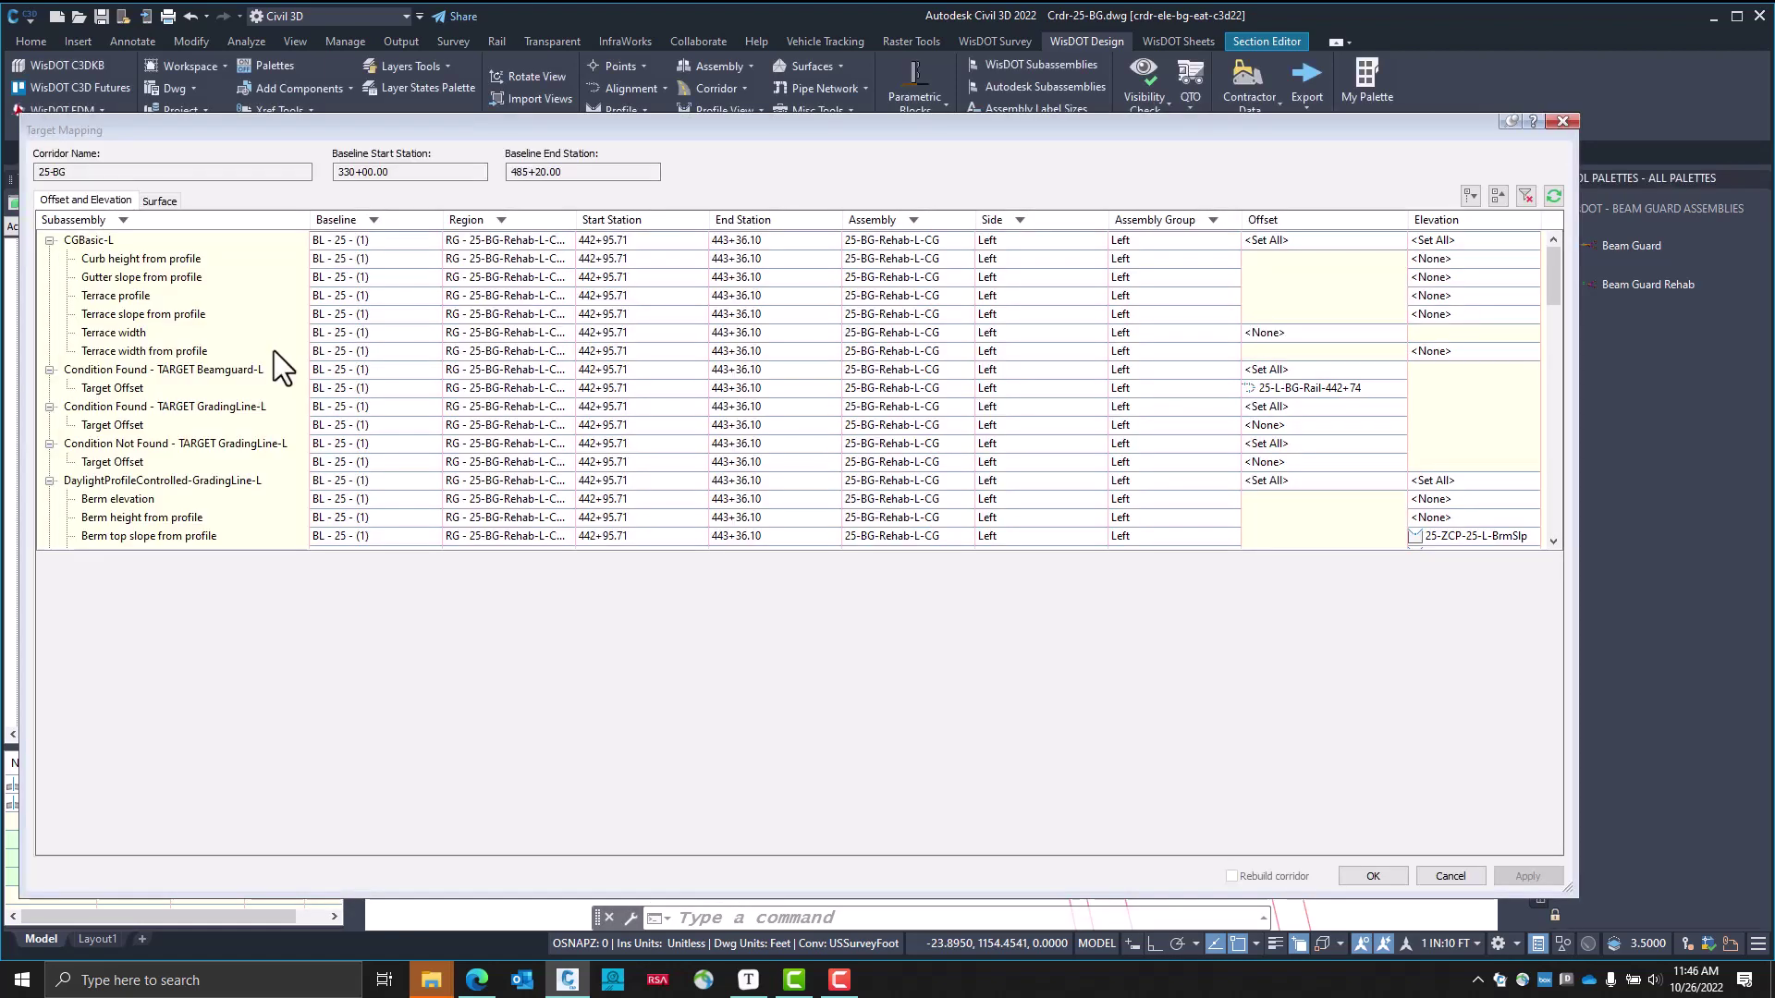
Clear all alignment targets from the lane width of the PavedShld-L subassembly
click(50, 240)
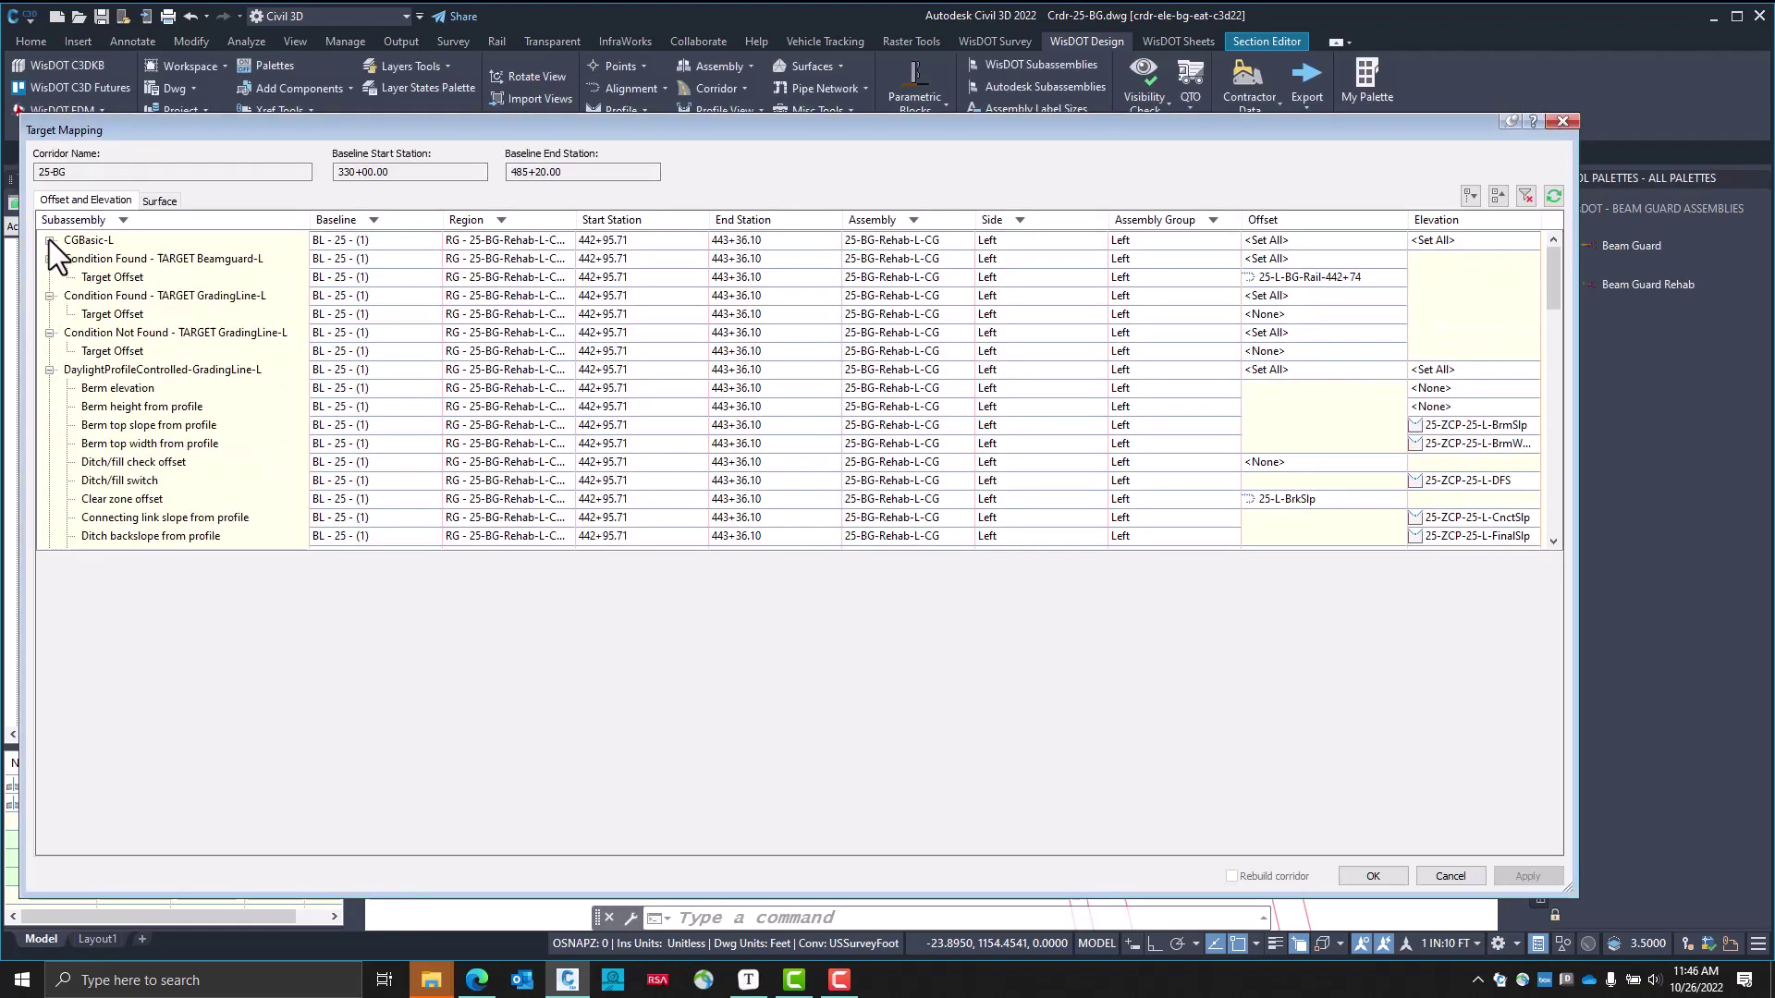
click(50, 370)
click(50, 388)
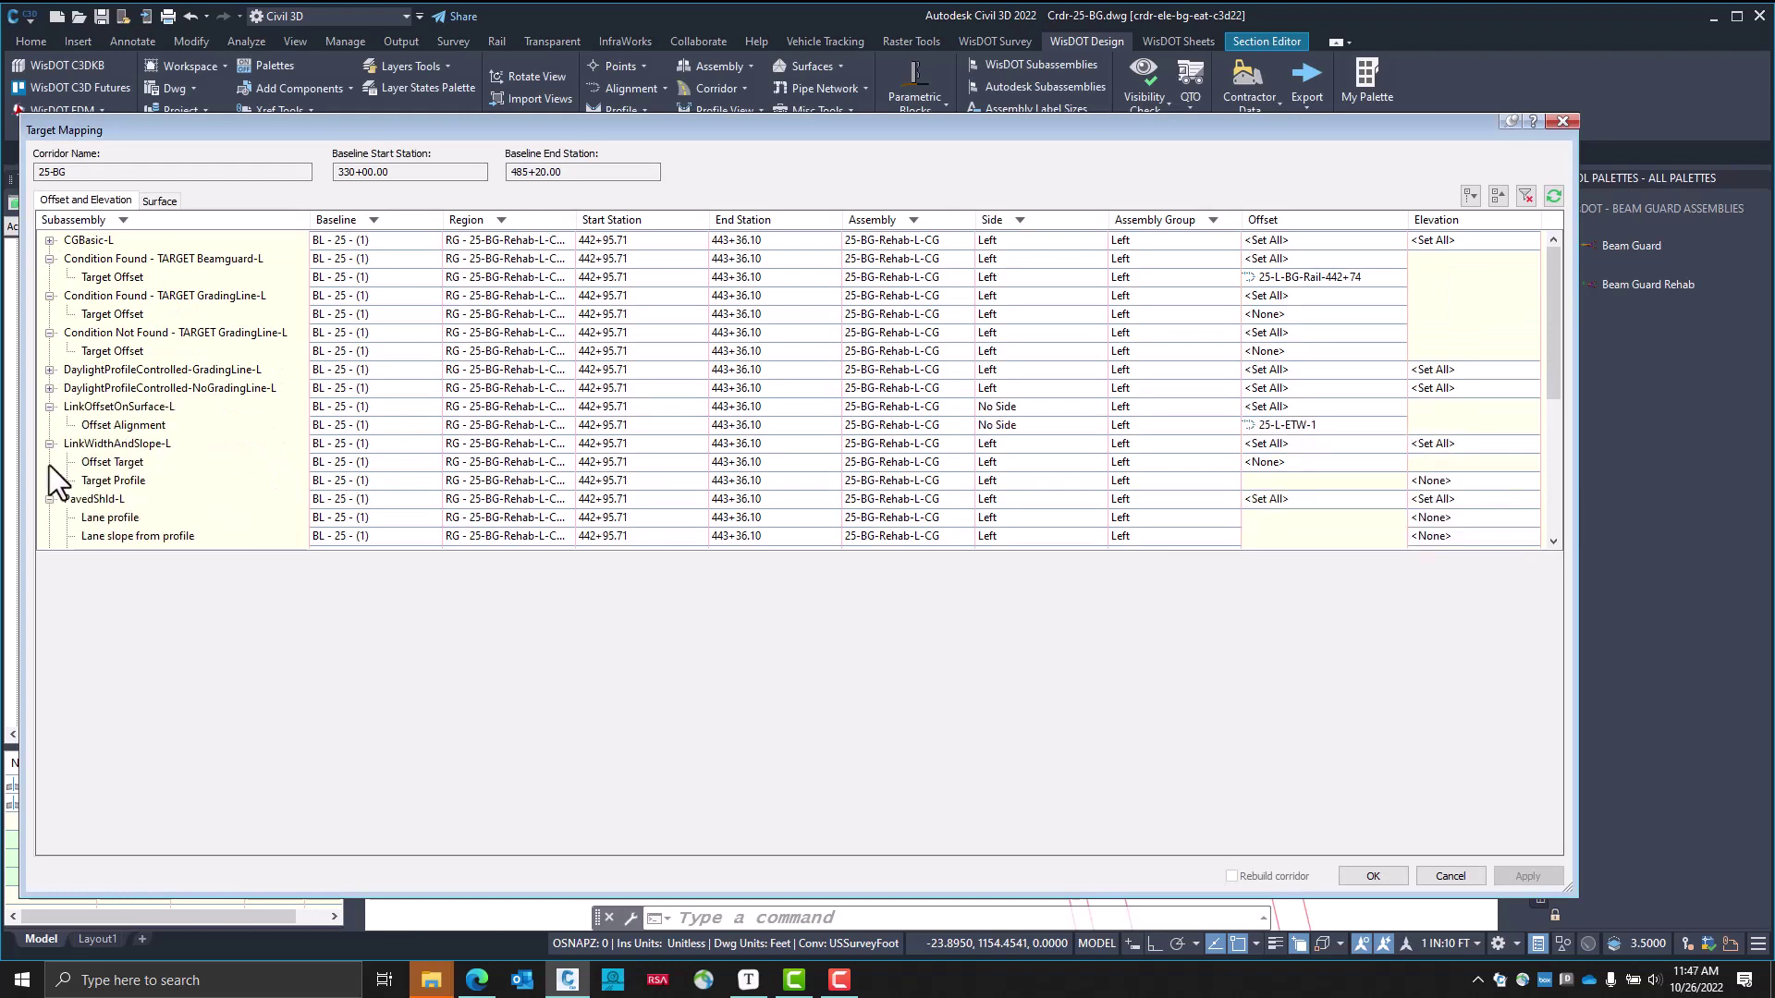
scroll(48, 458, down, 2)
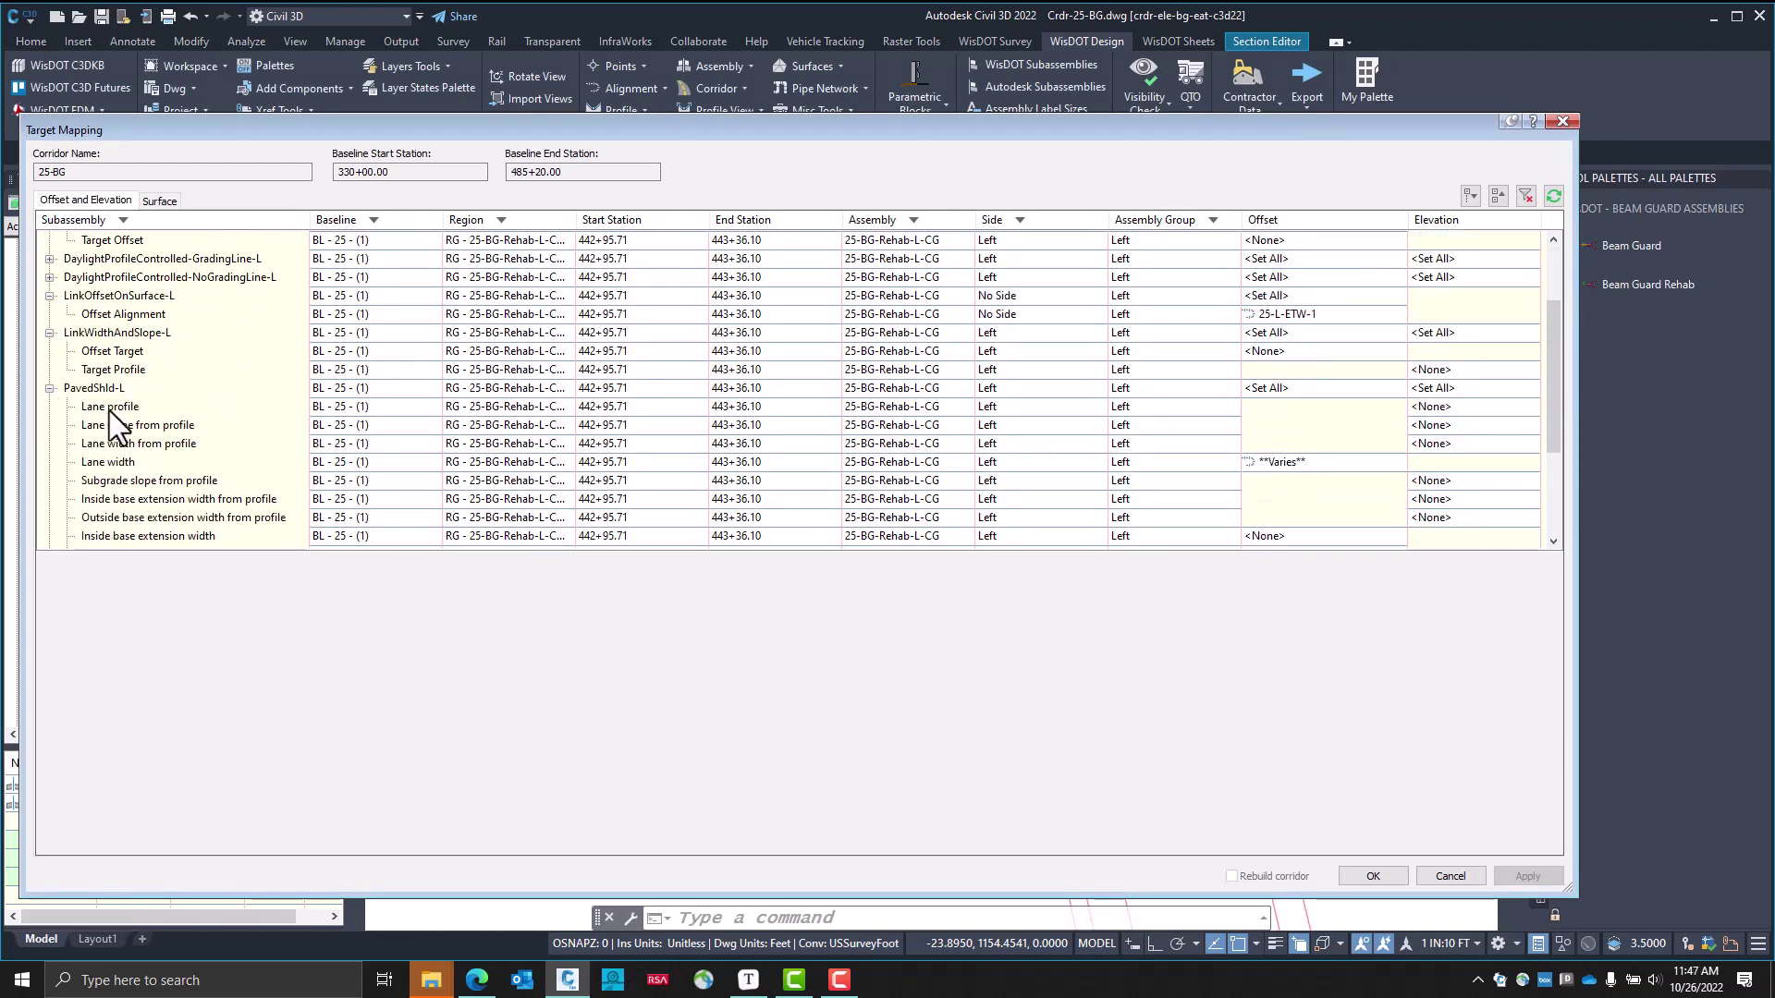
click(120, 462)
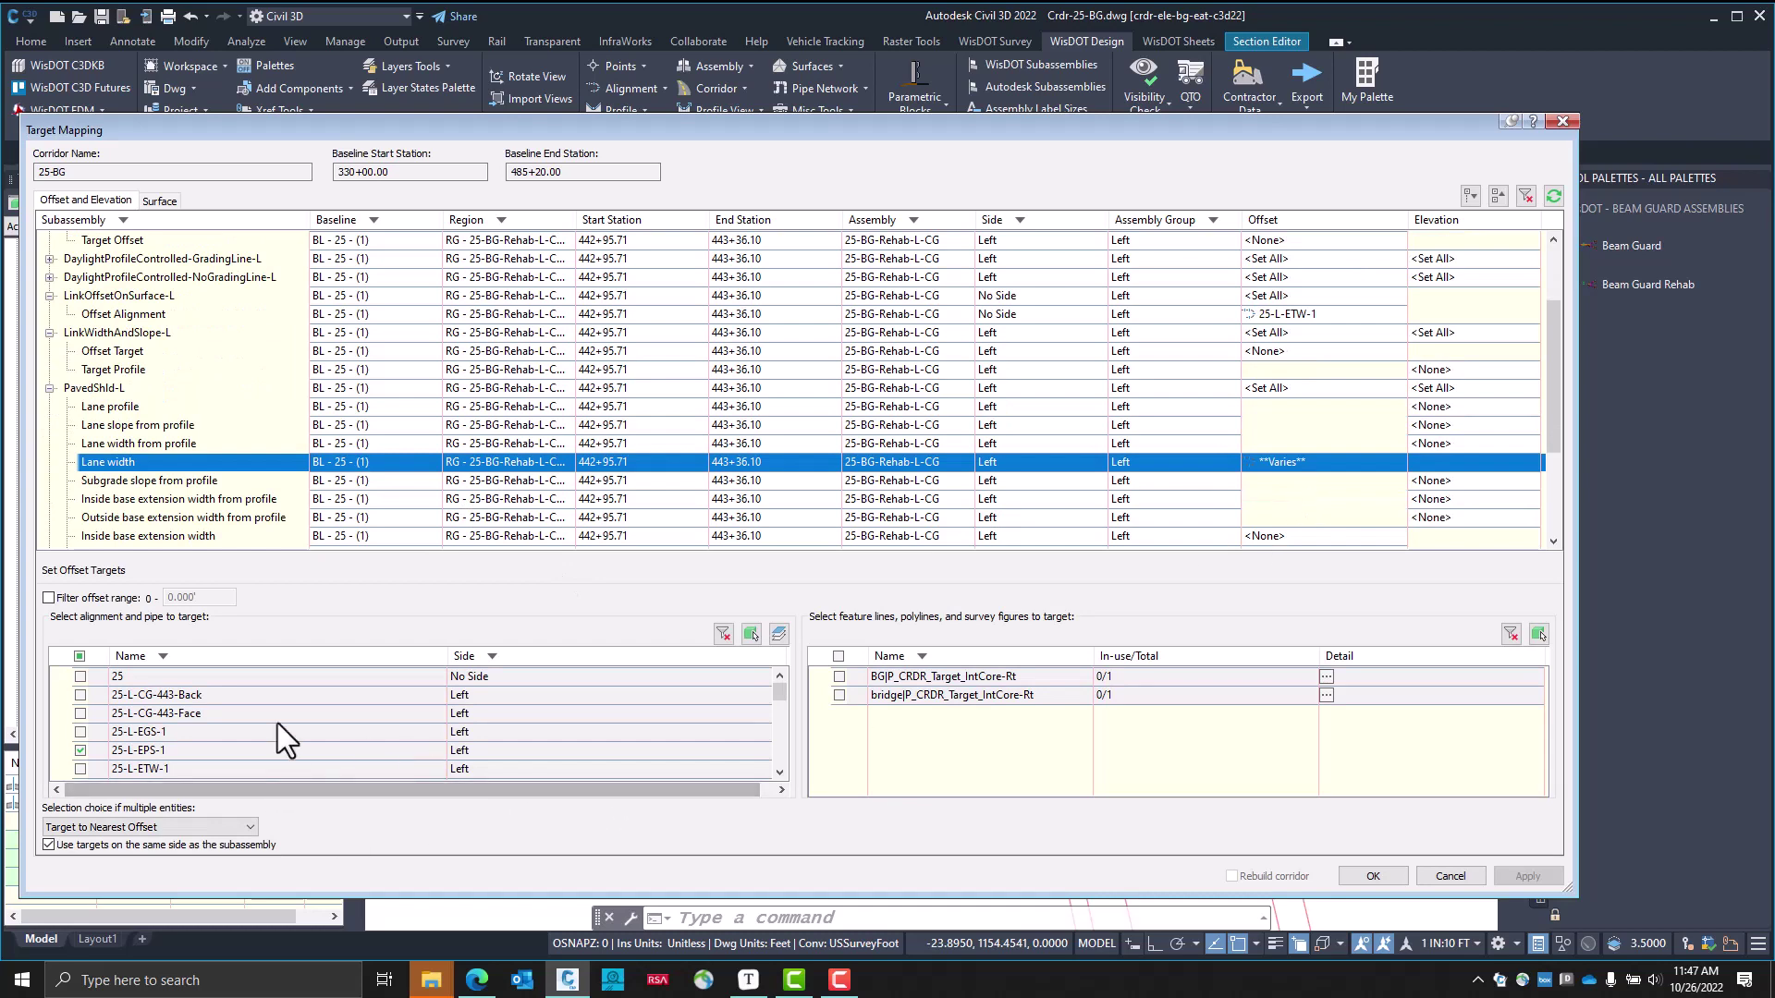
scroll(196, 751, down, 3)
scroll(196, 747, down, 2)
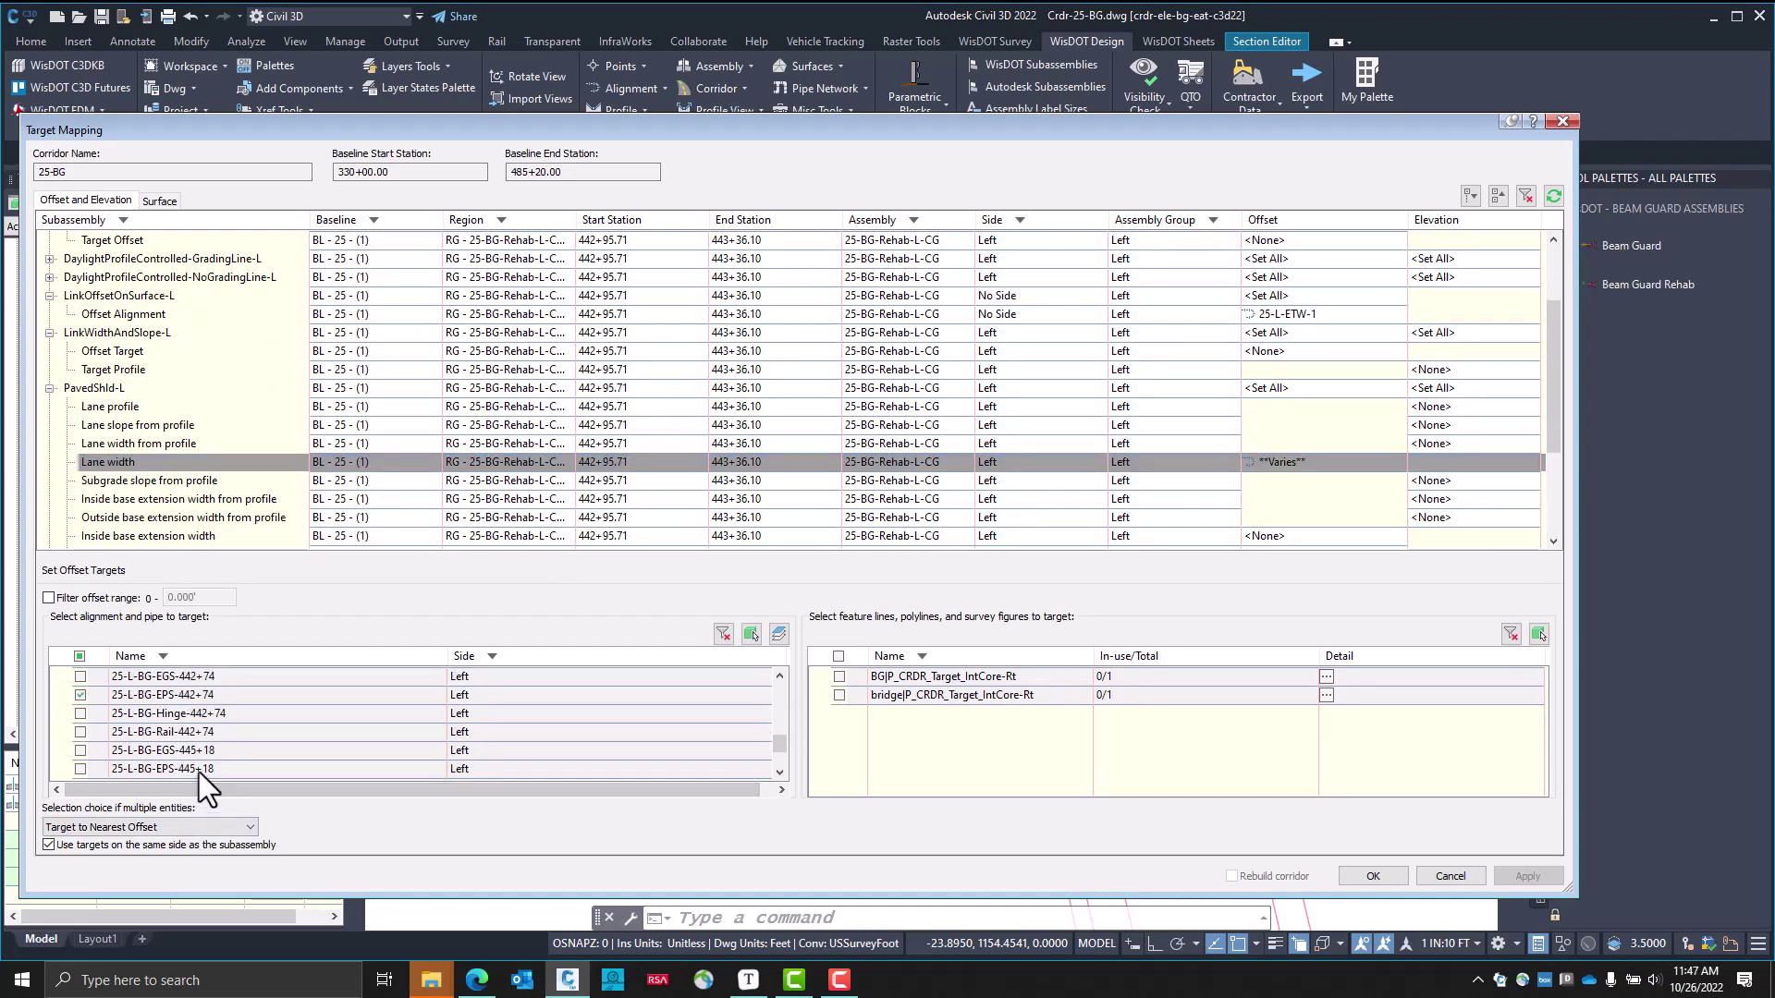
scroll(151, 753, up, 5)
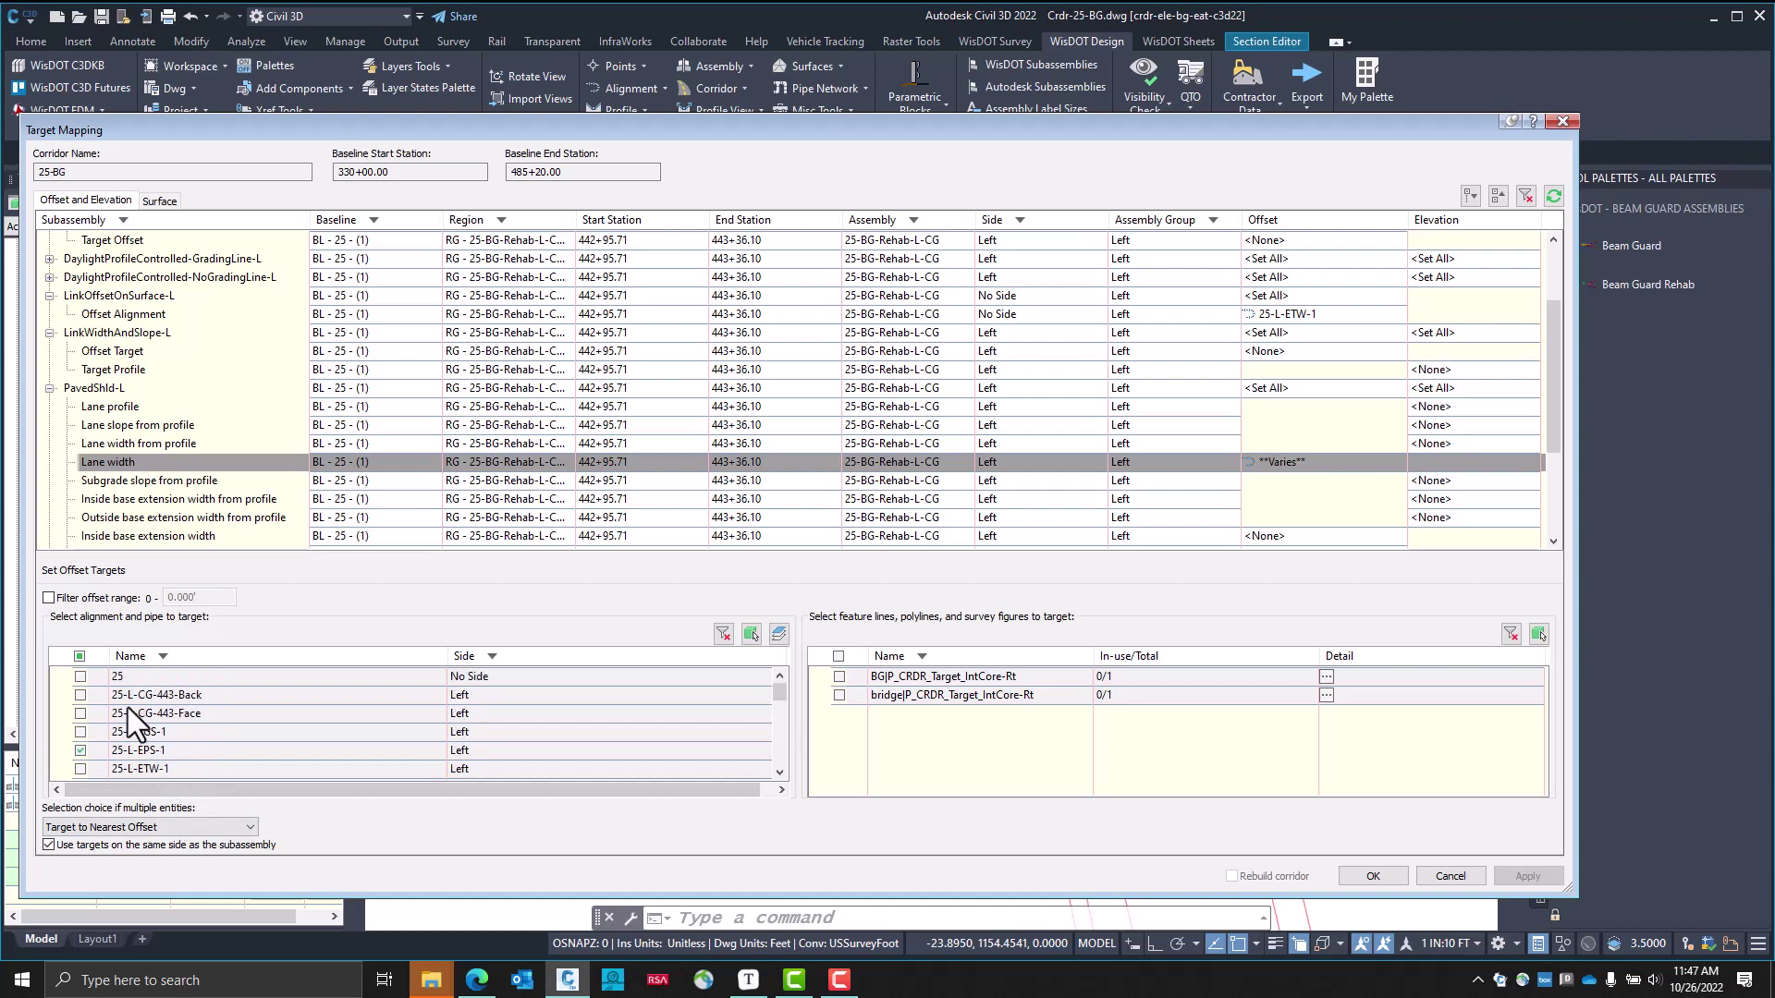
click(79, 658)
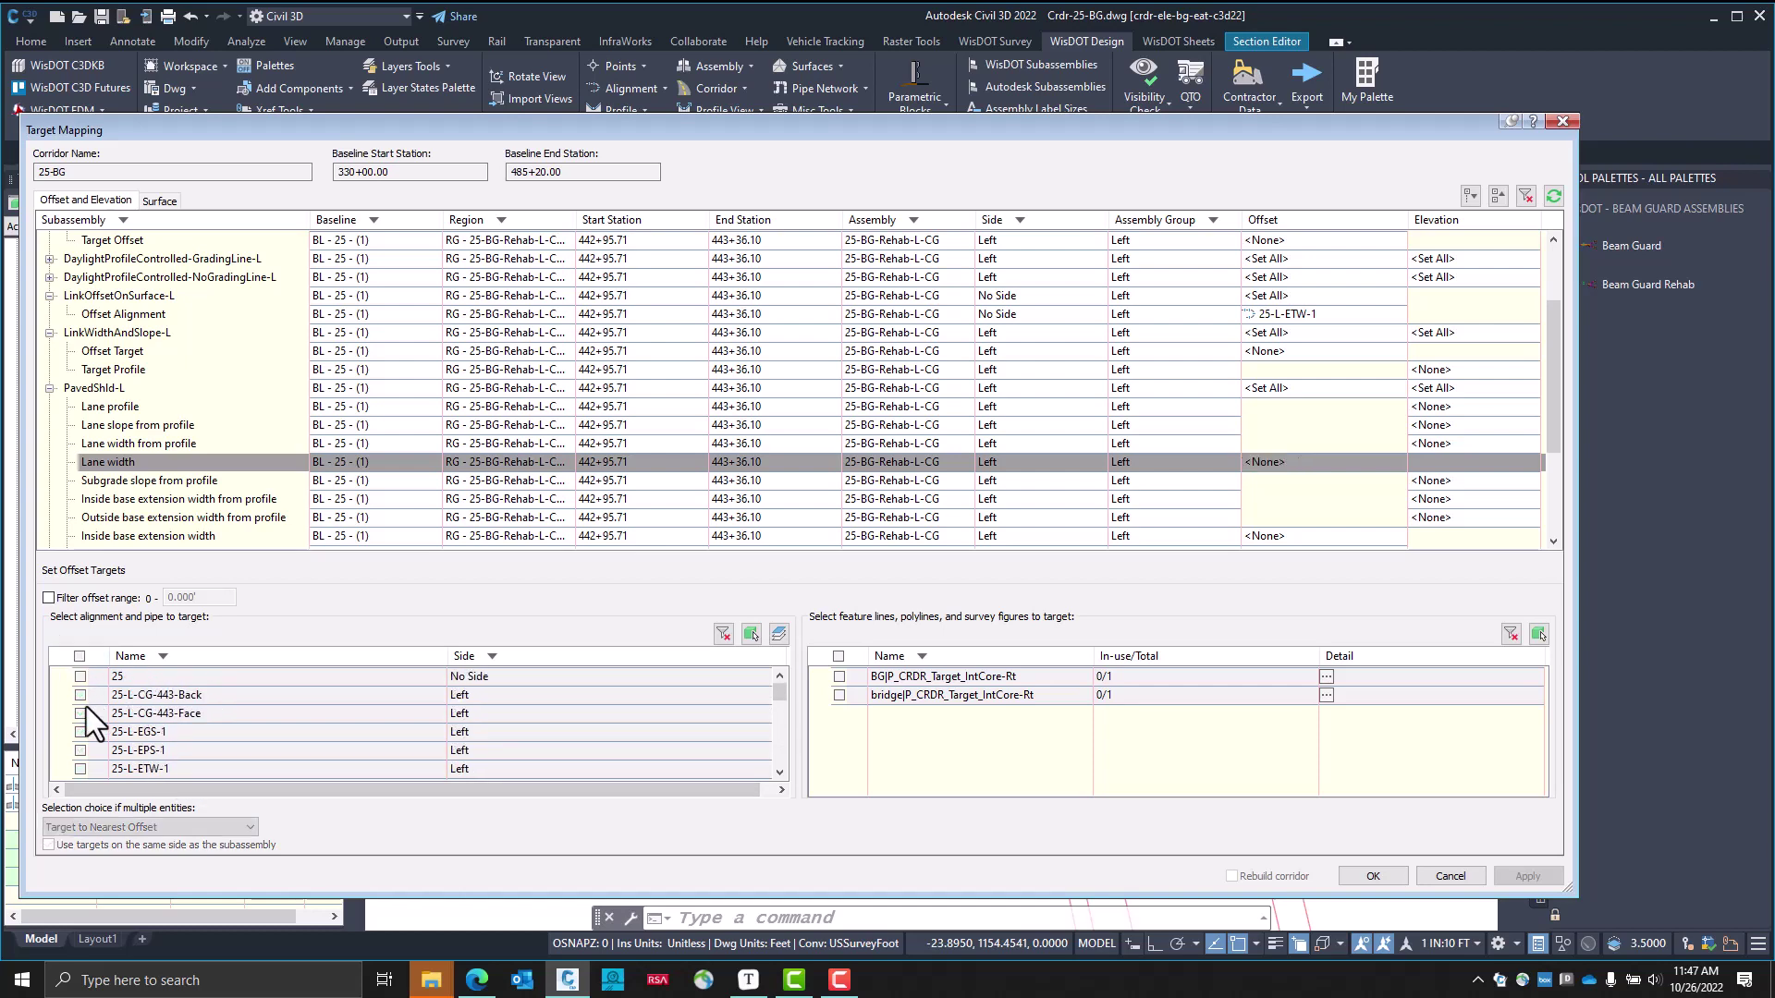
Filter the alignments by *CG* to show only 25-L-CG-443 and set it as PavedShld-L's lane width target
click(162, 656)
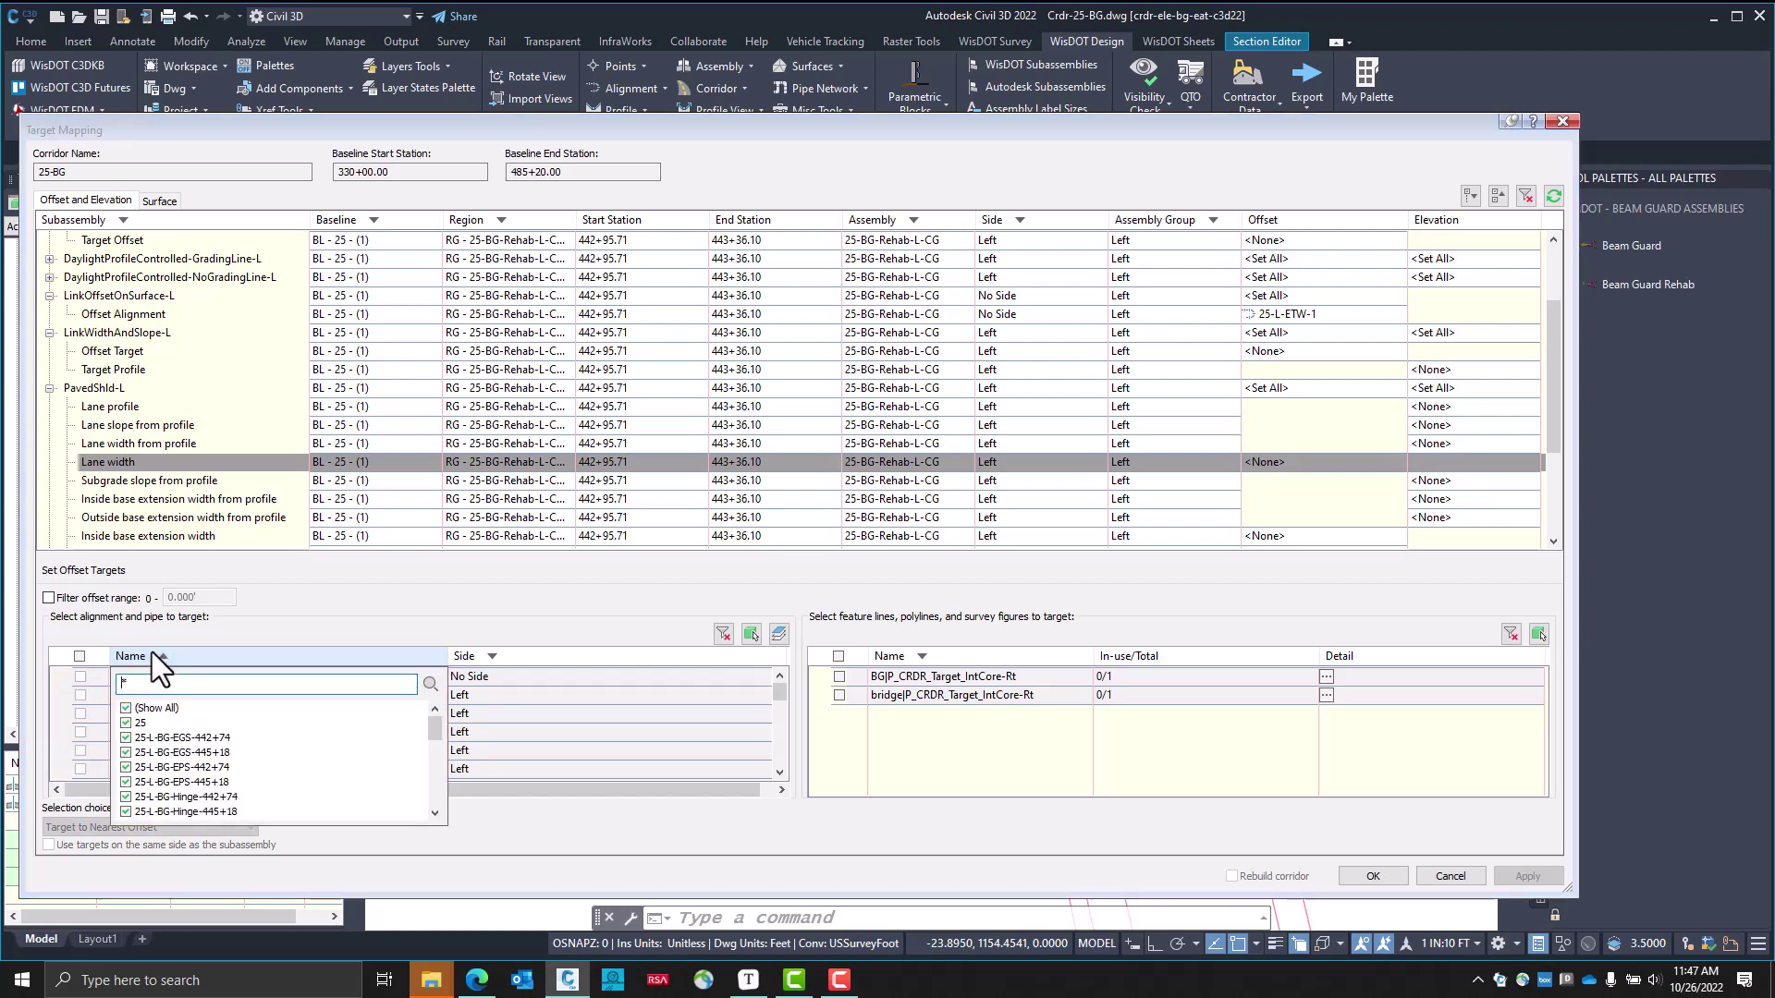
text(CG)
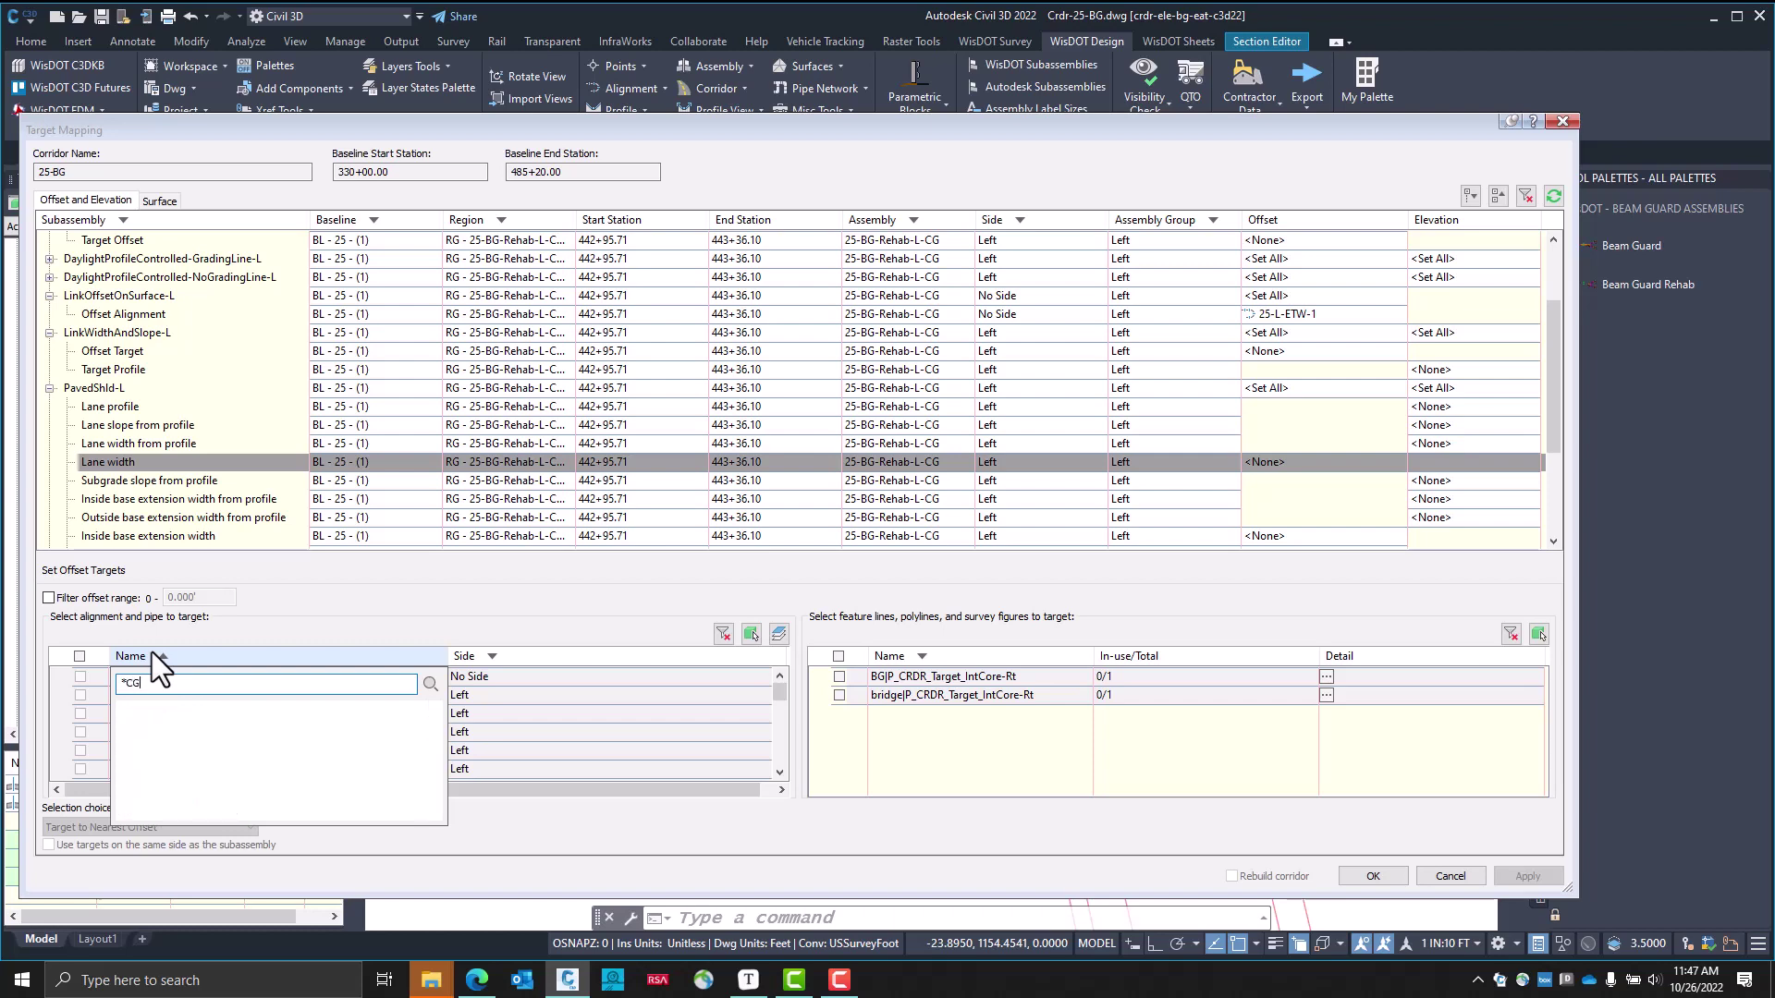
text(*)
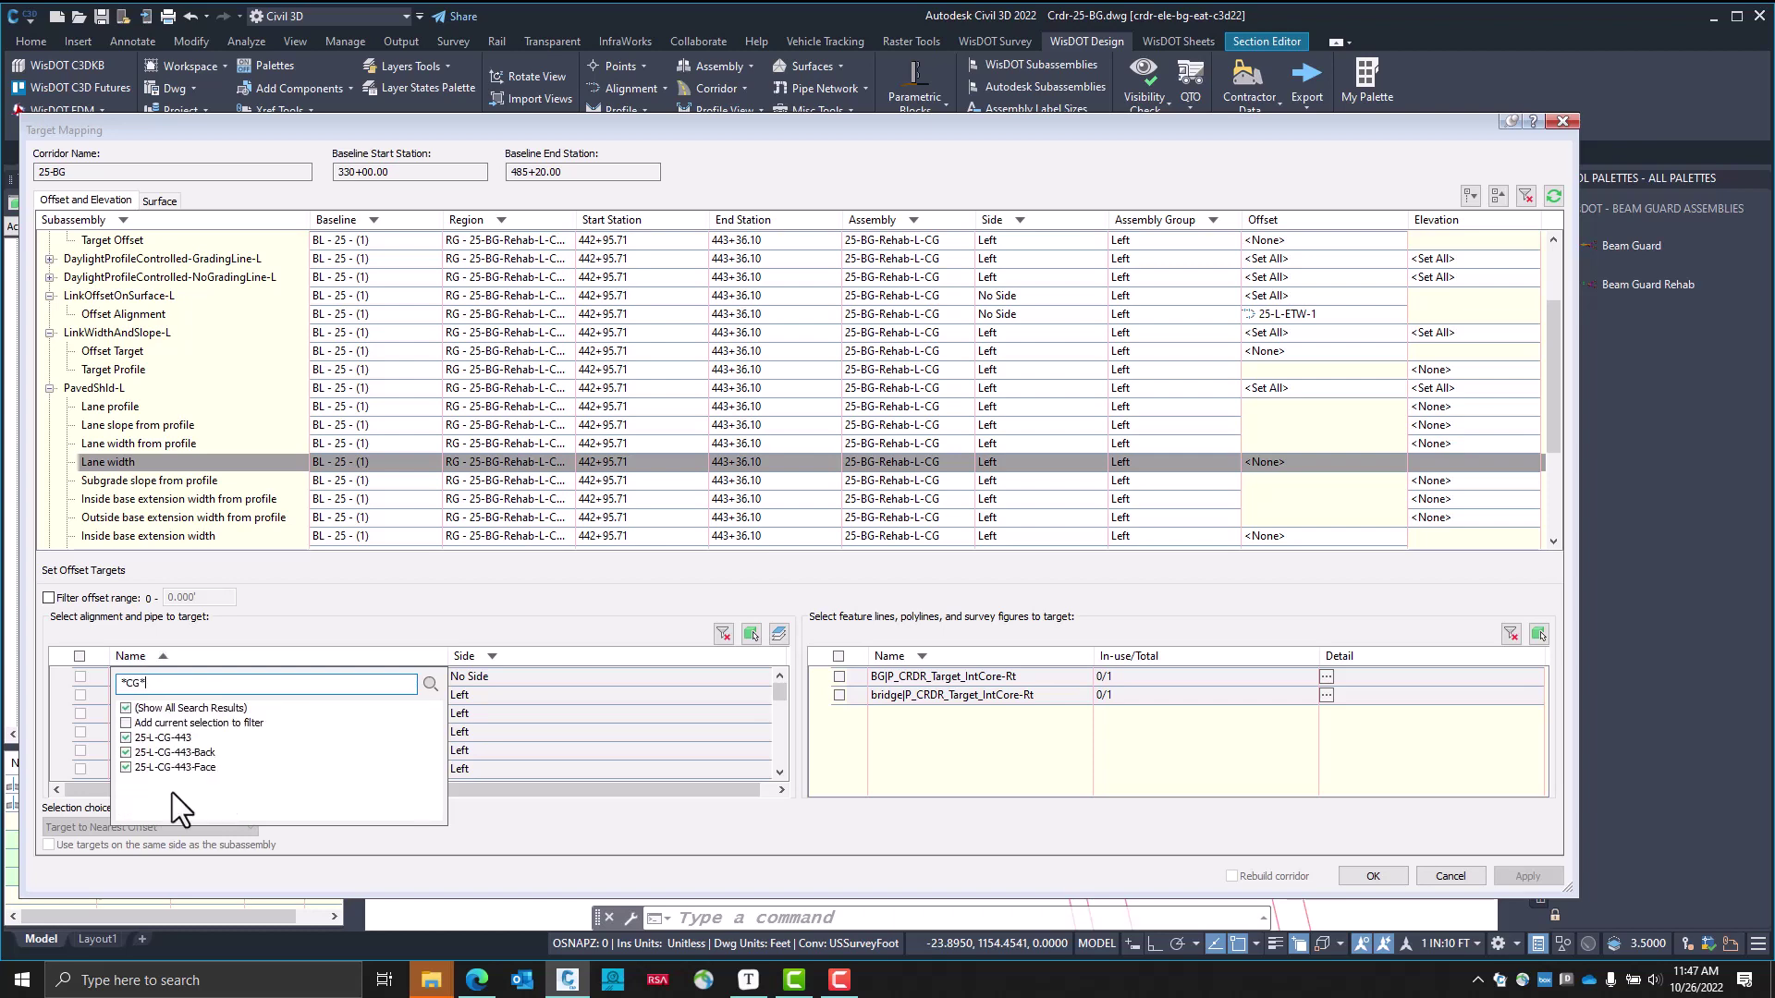
click(126, 752)
click(126, 768)
key(Return)
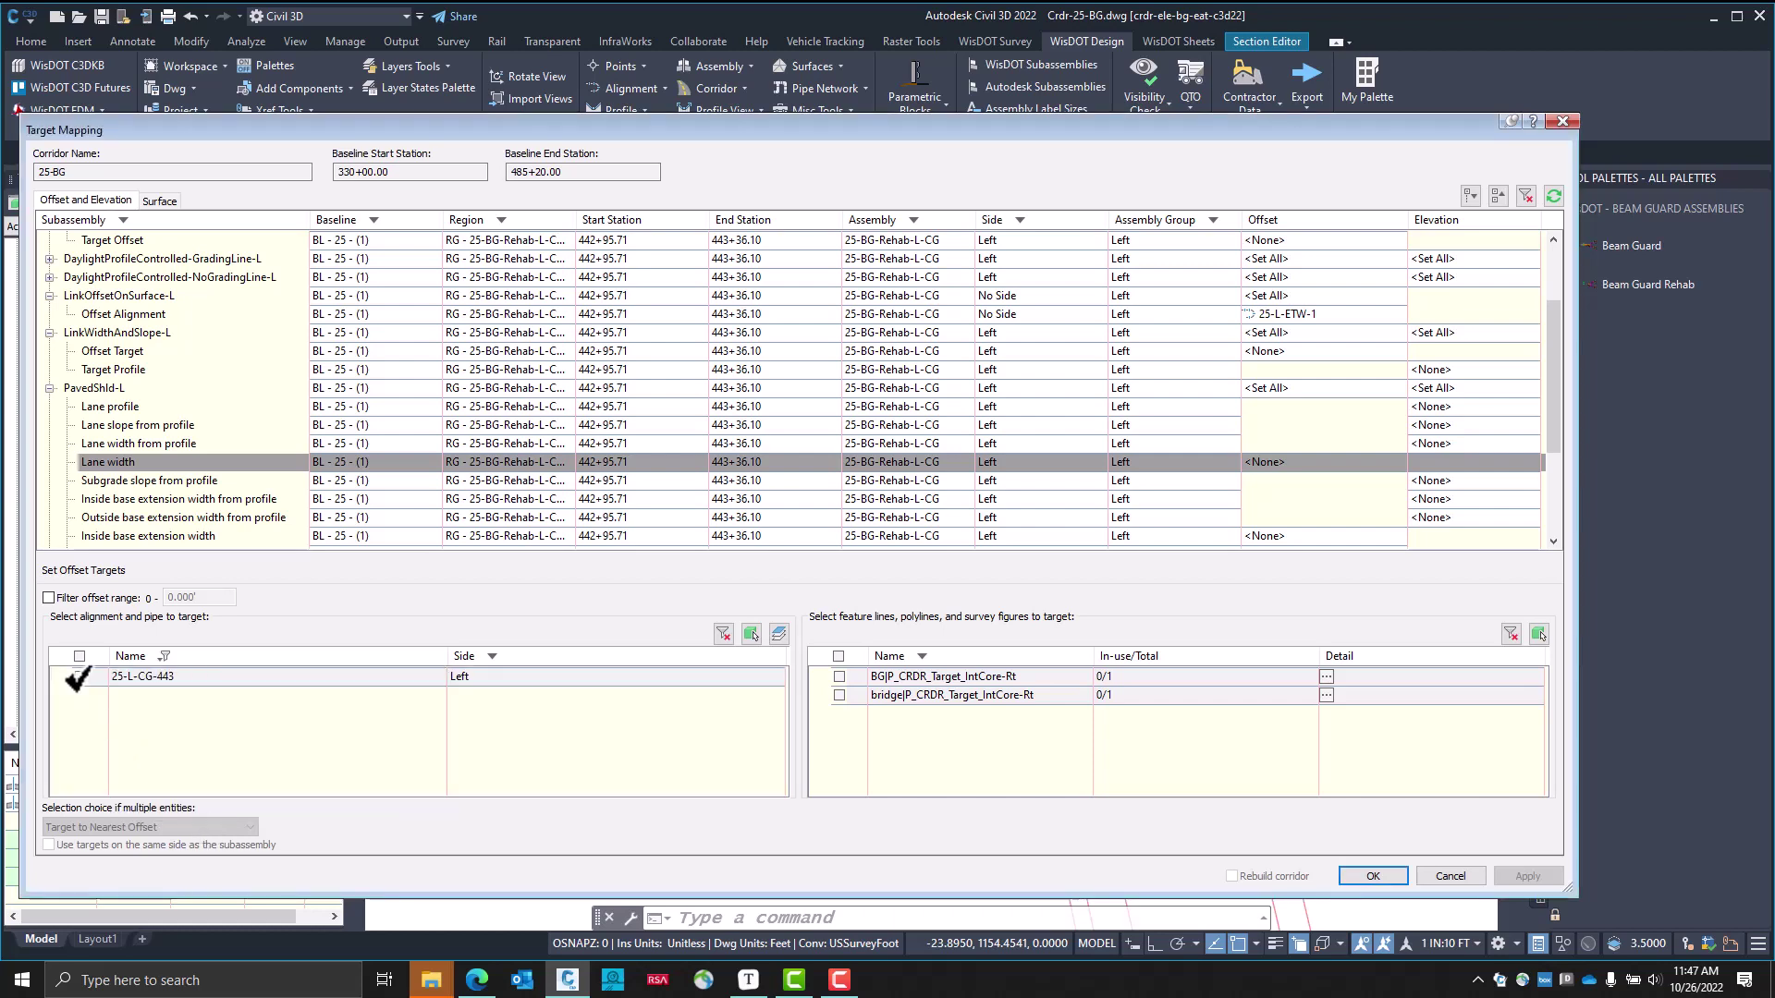
click(78, 676)
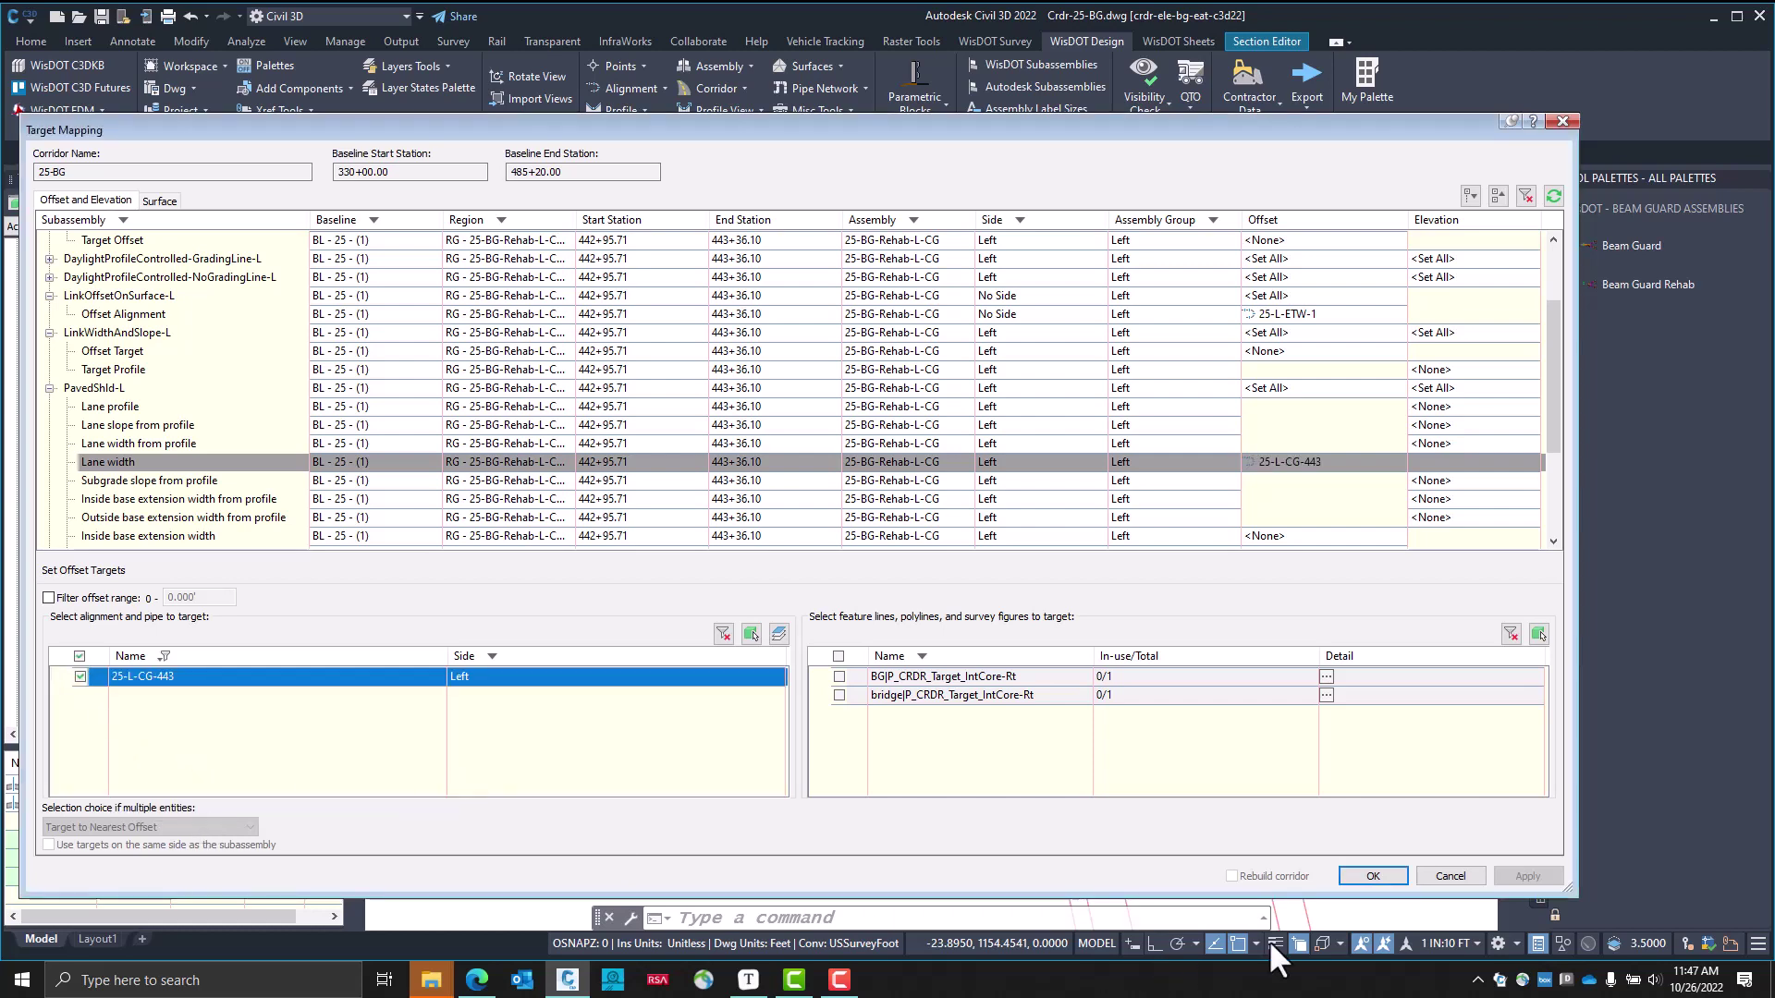
Accept the target mapping and the corridor properties, and rebuild the 25-BG corridor
click(1373, 875)
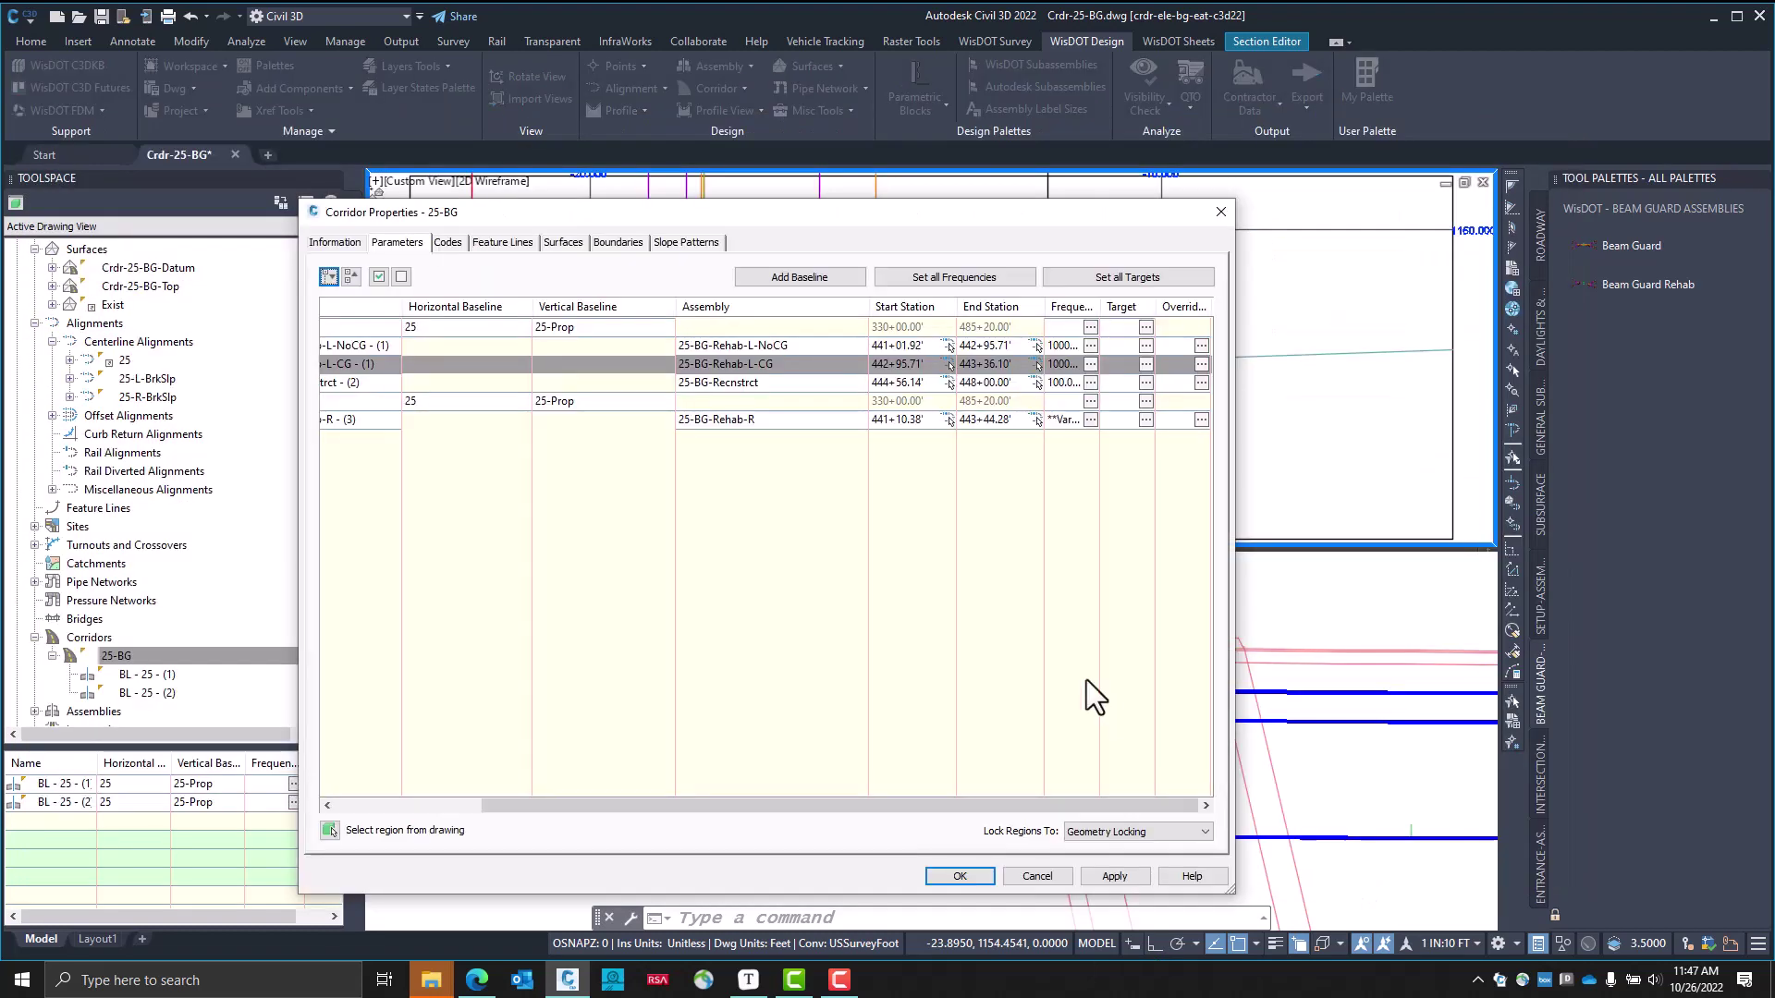
click(960, 876)
click(878, 545)
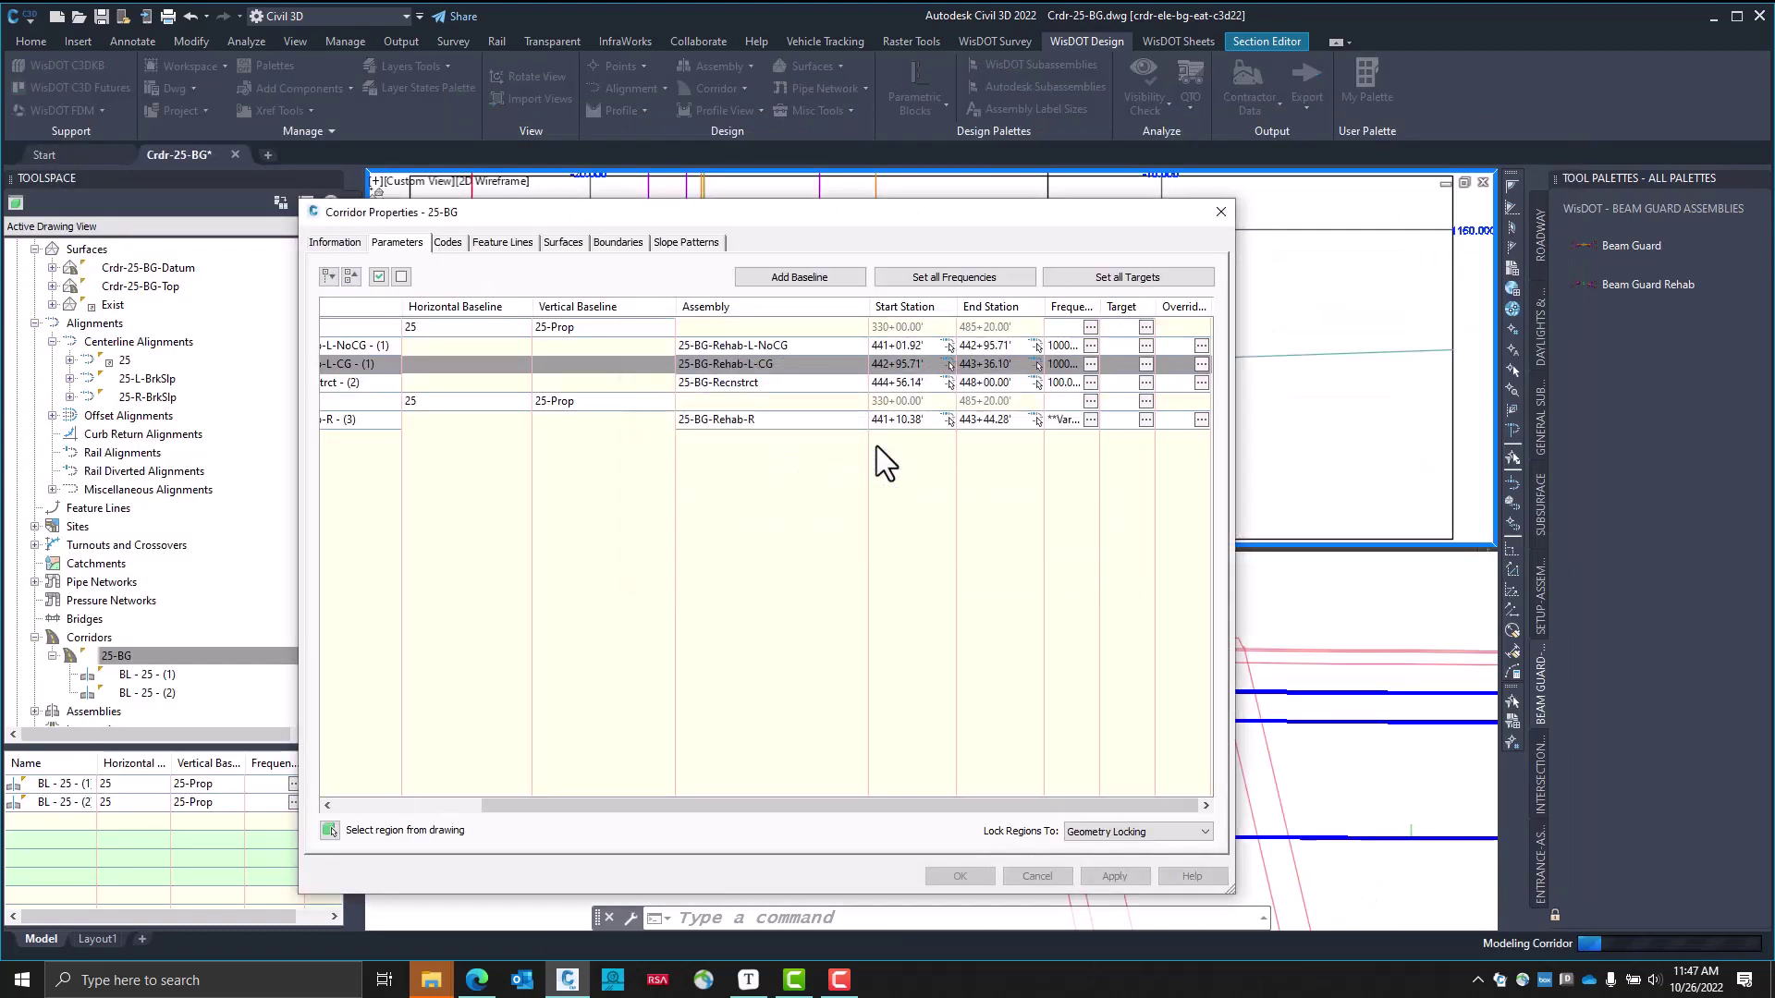
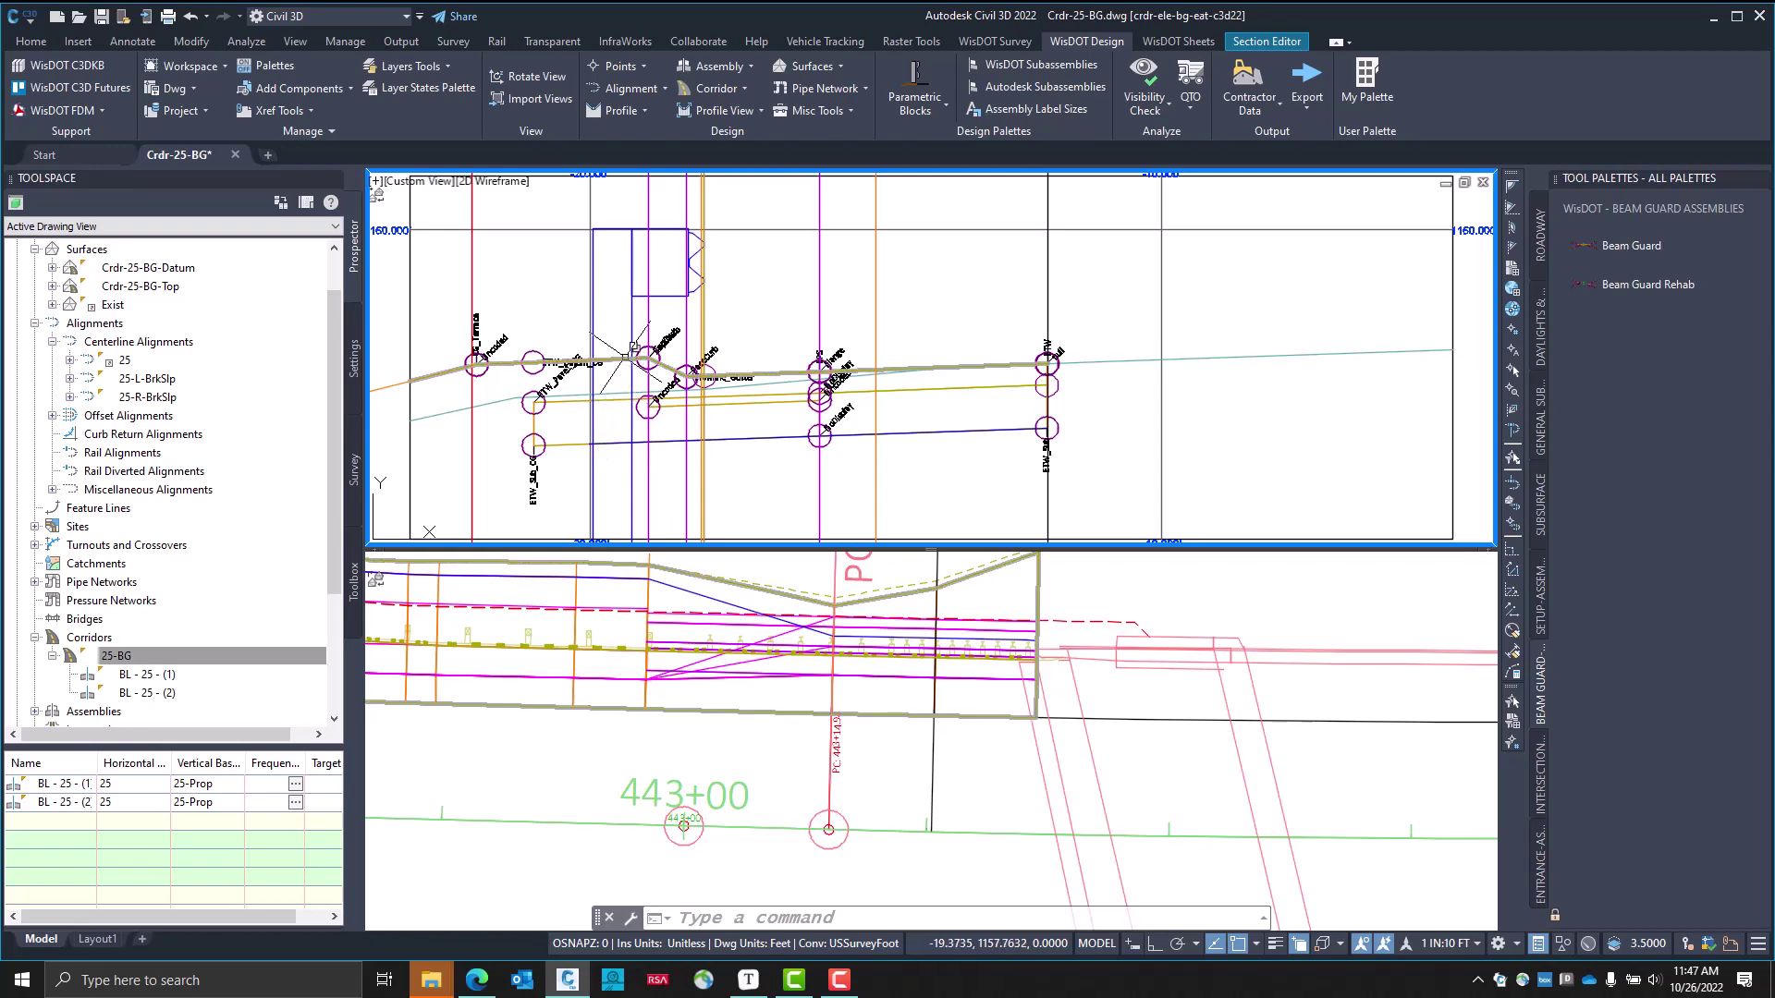
Examine the rebuilt curb and gutter section beside the beam guard, along with its plan layout near the bridge
click(629, 399)
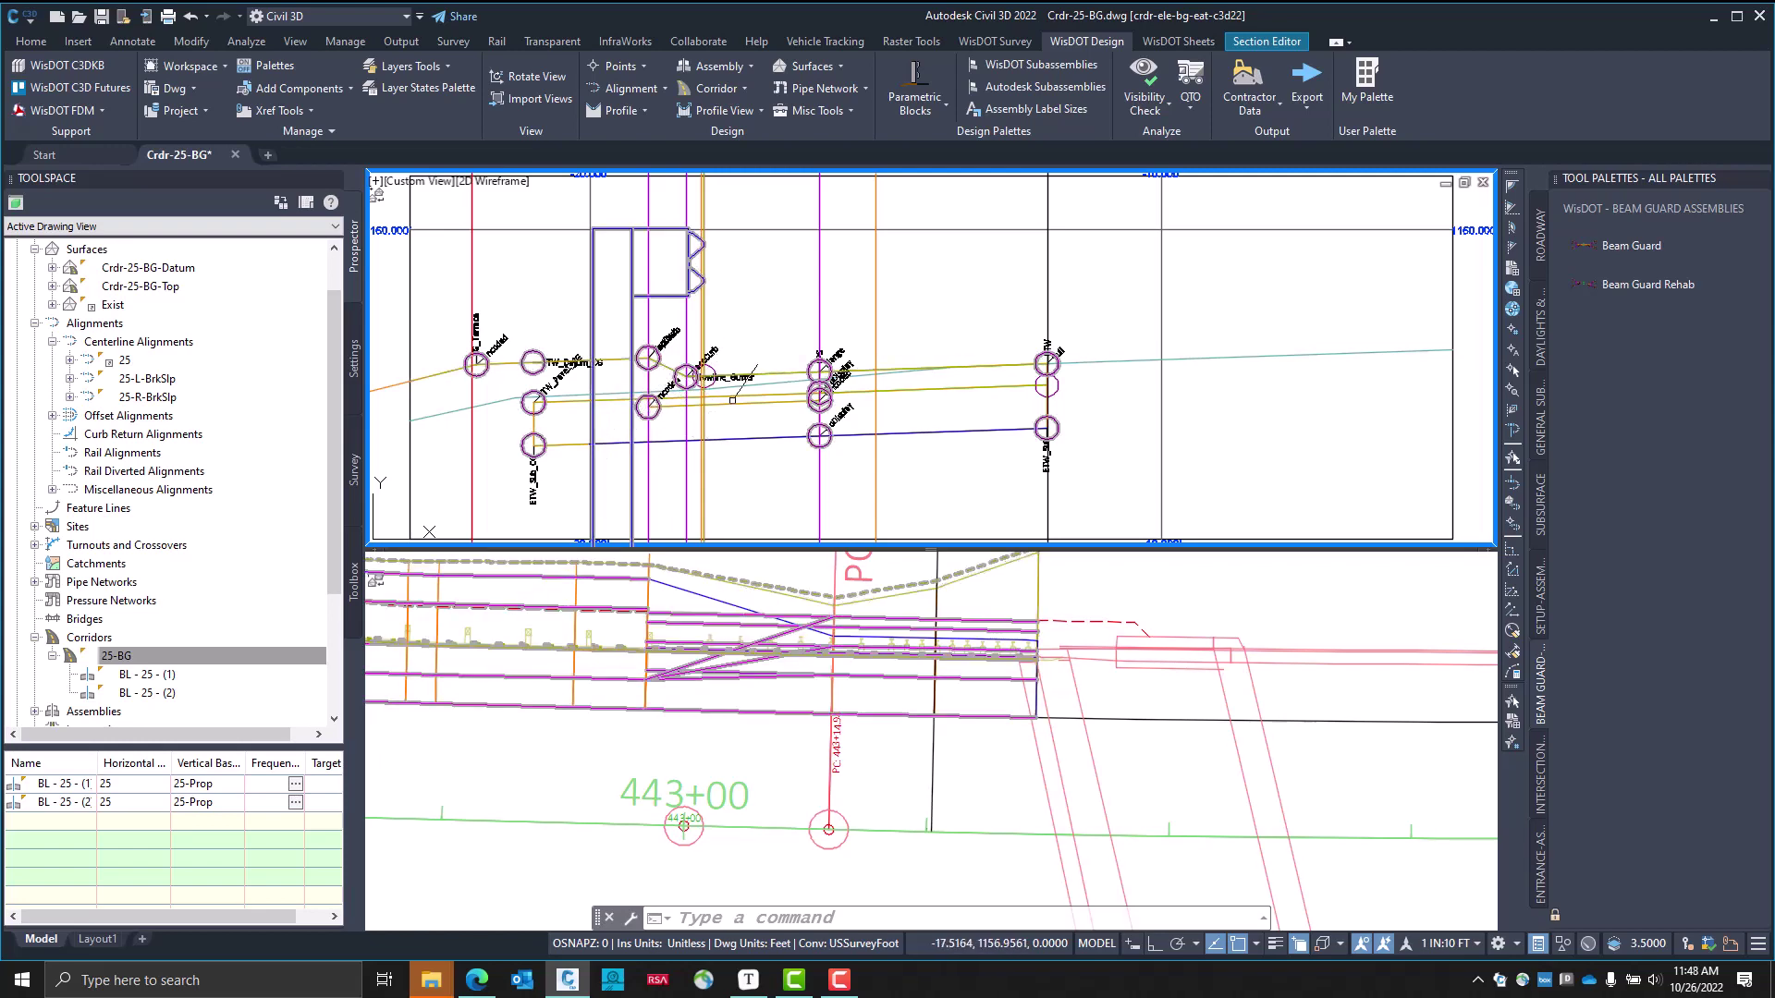
key(Escape)
scroll(820, 476, down, 2)
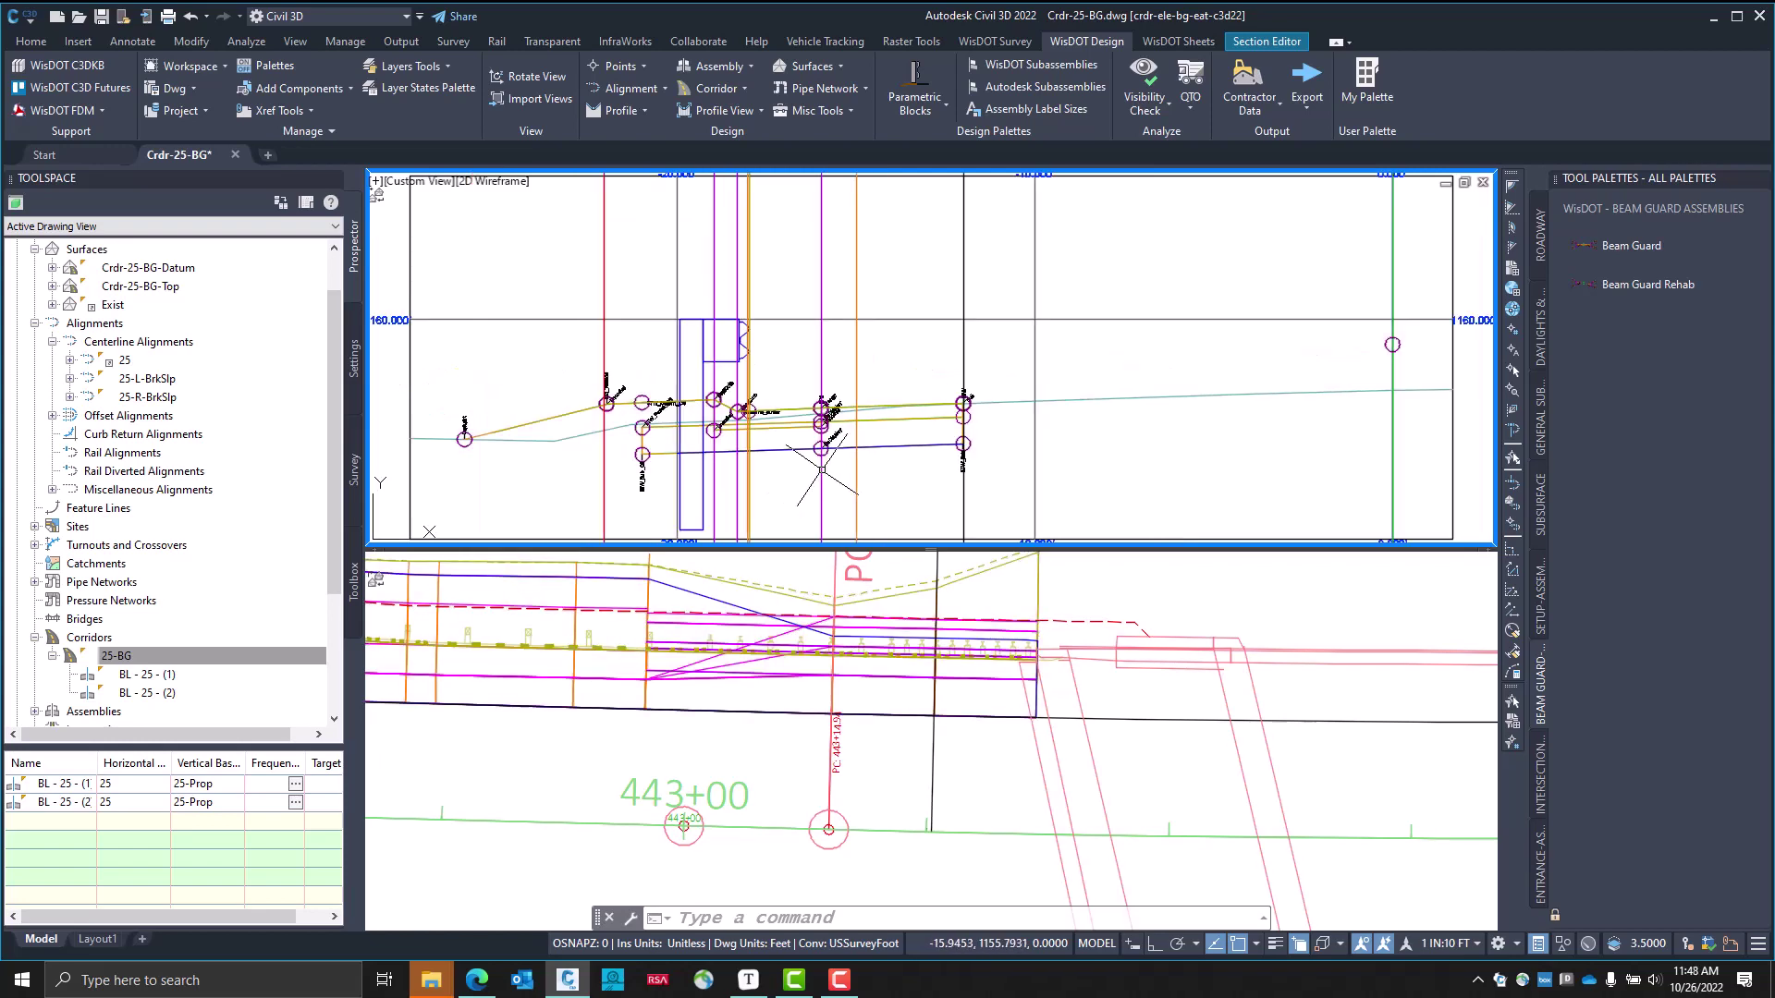
key(ctrl+r)
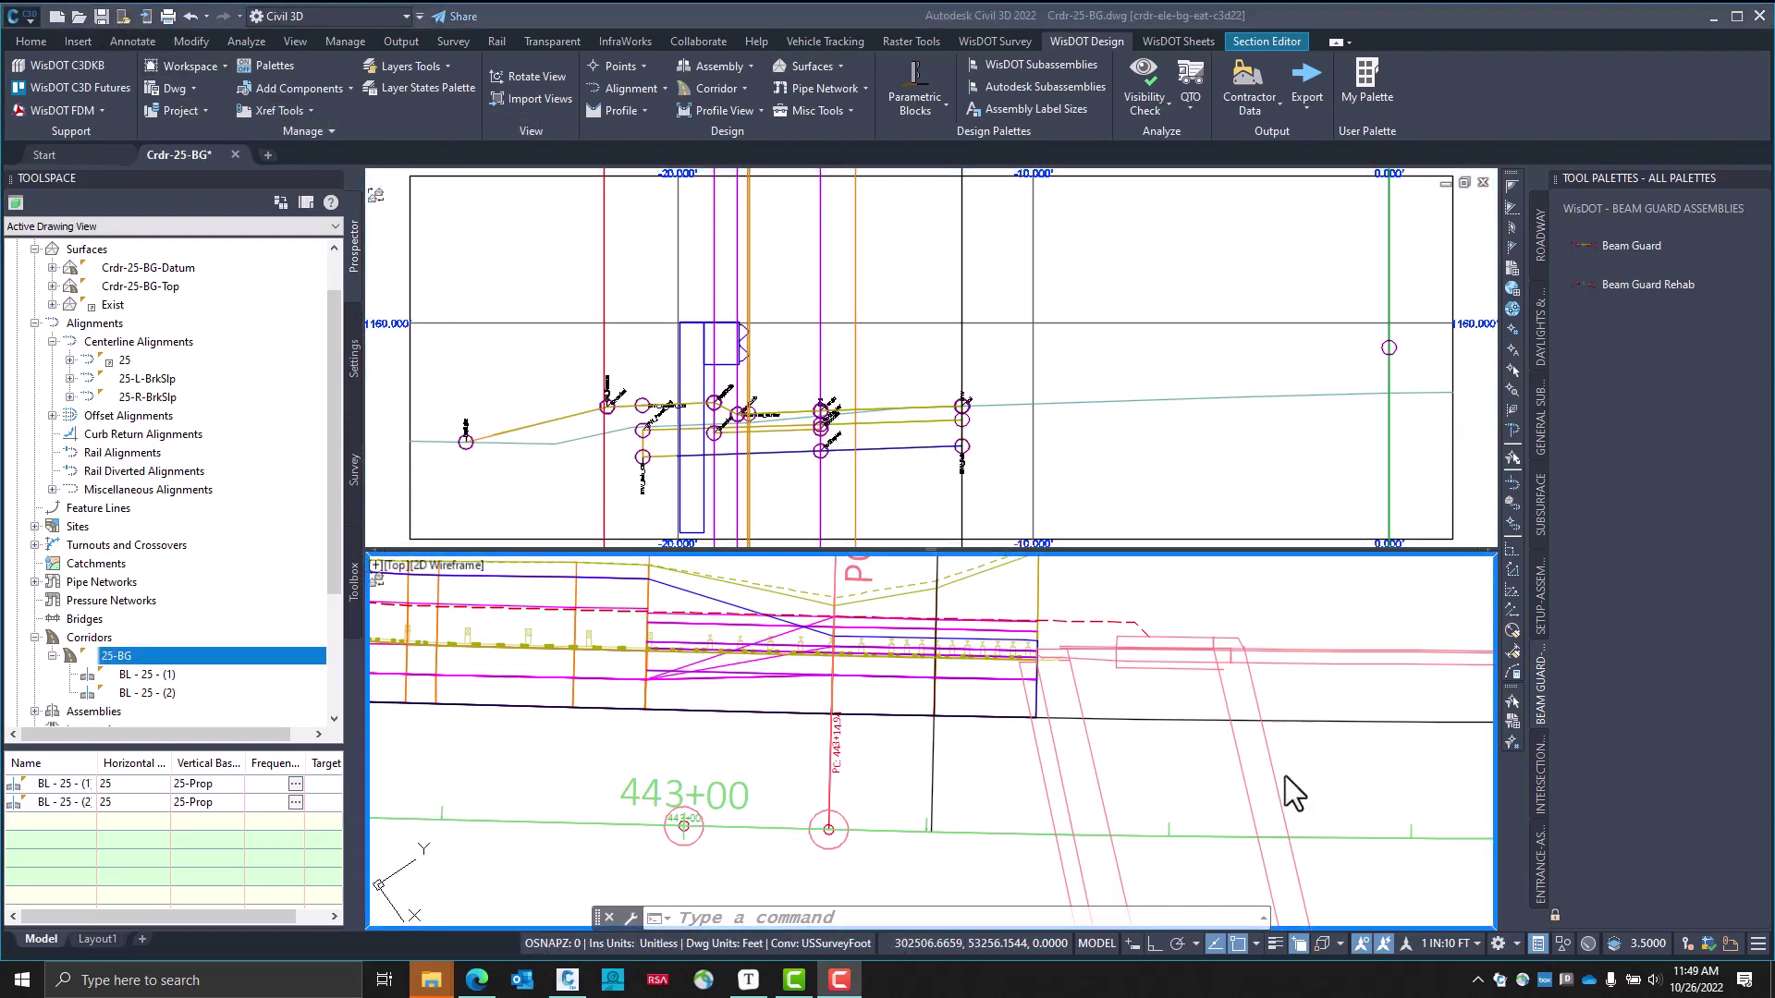
scroll(832, 795, down, 1)
scroll(795, 860, up, 1)
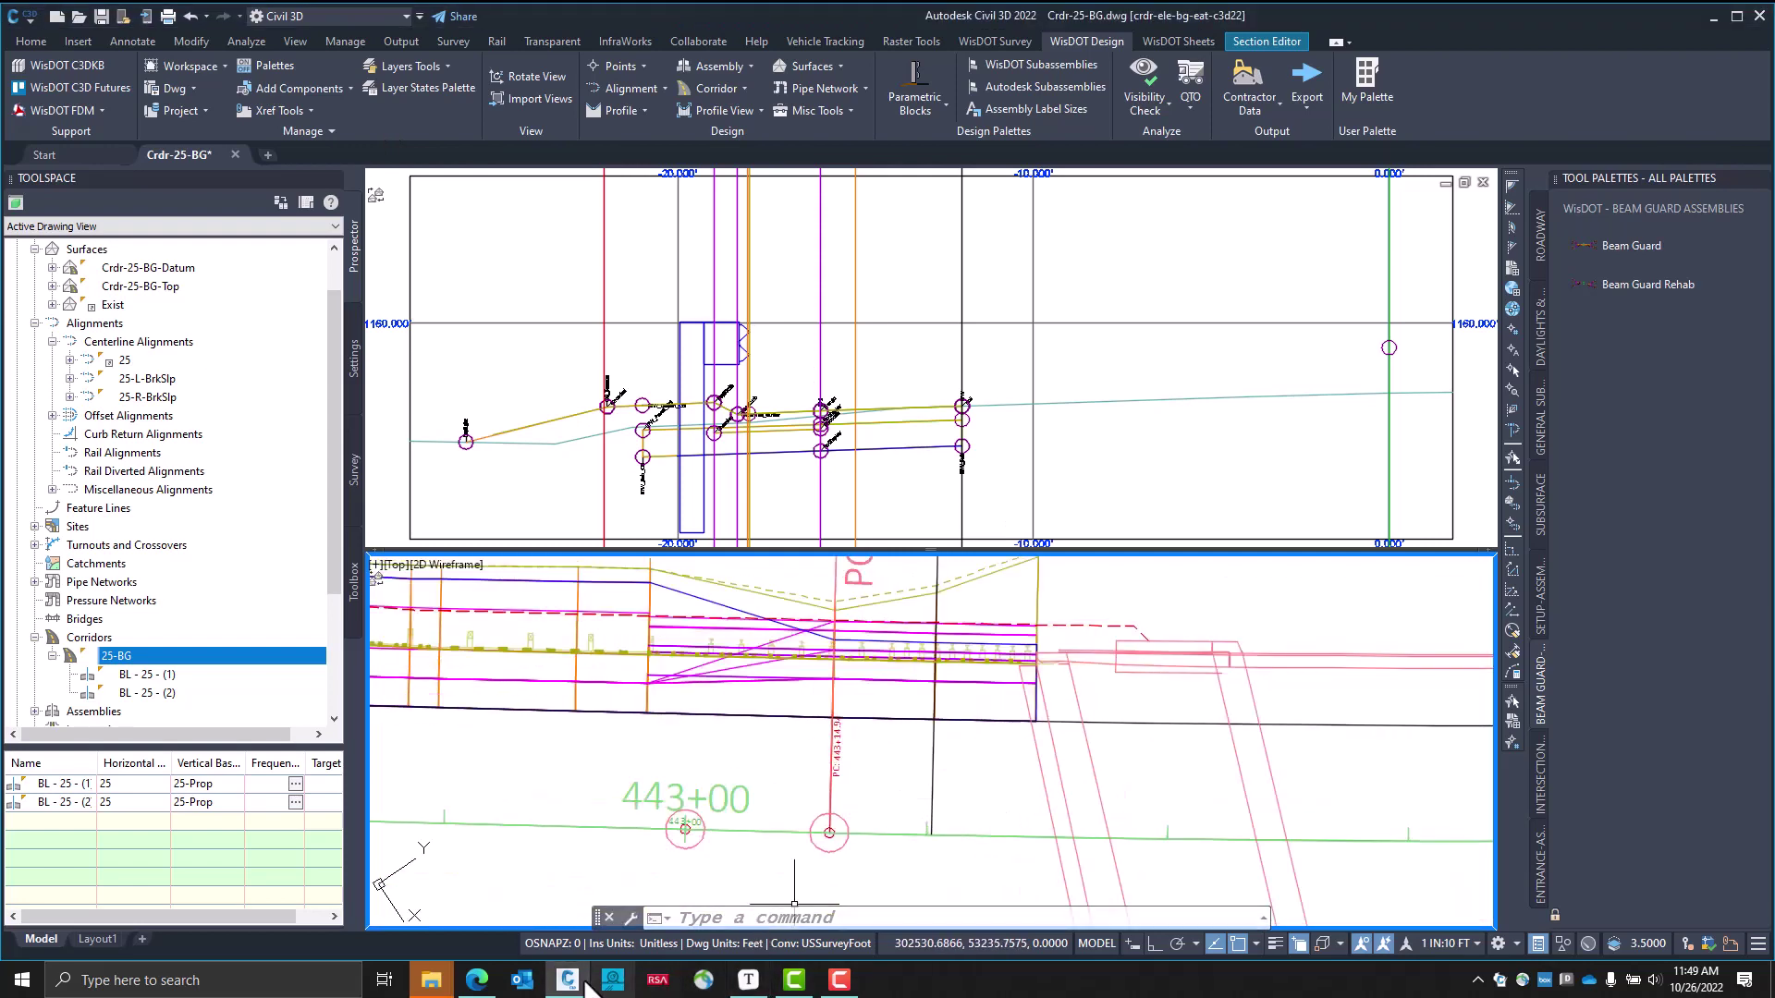
Switch to the browser and examine the plan, elevation and typical sections of SDD 14B44, the Midwest Guardrail System Energy Absorbing Terminal
click(476, 980)
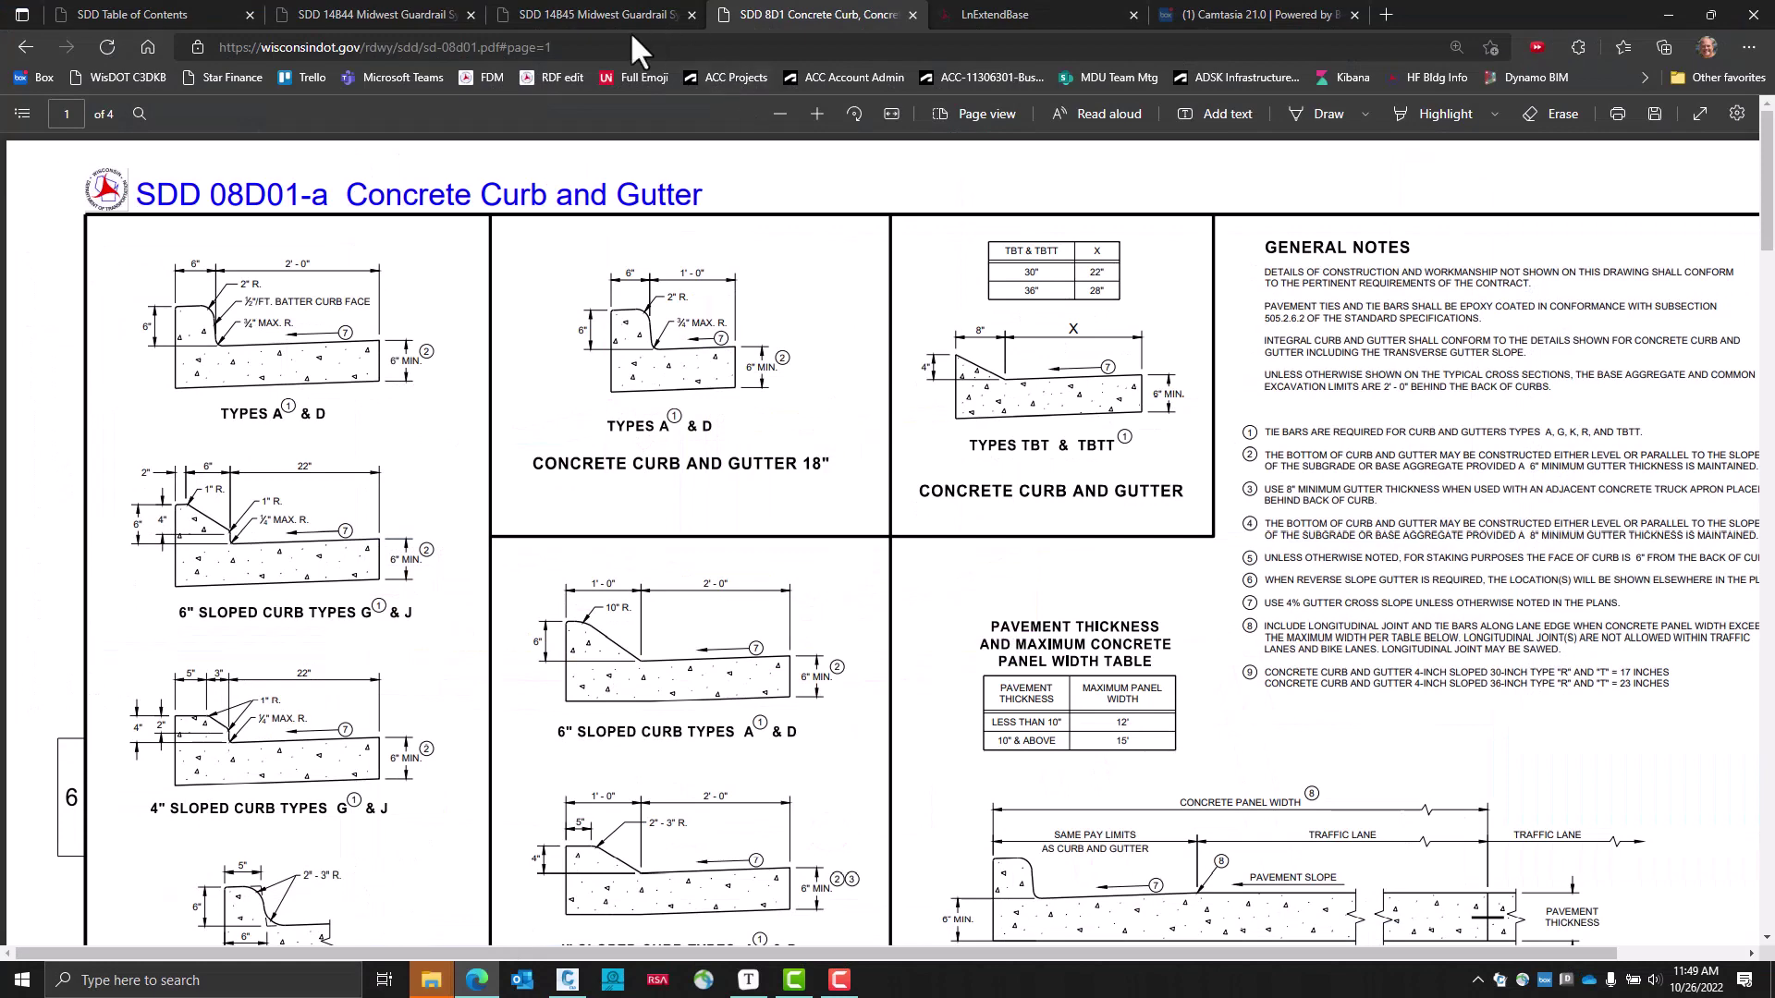
click(375, 13)
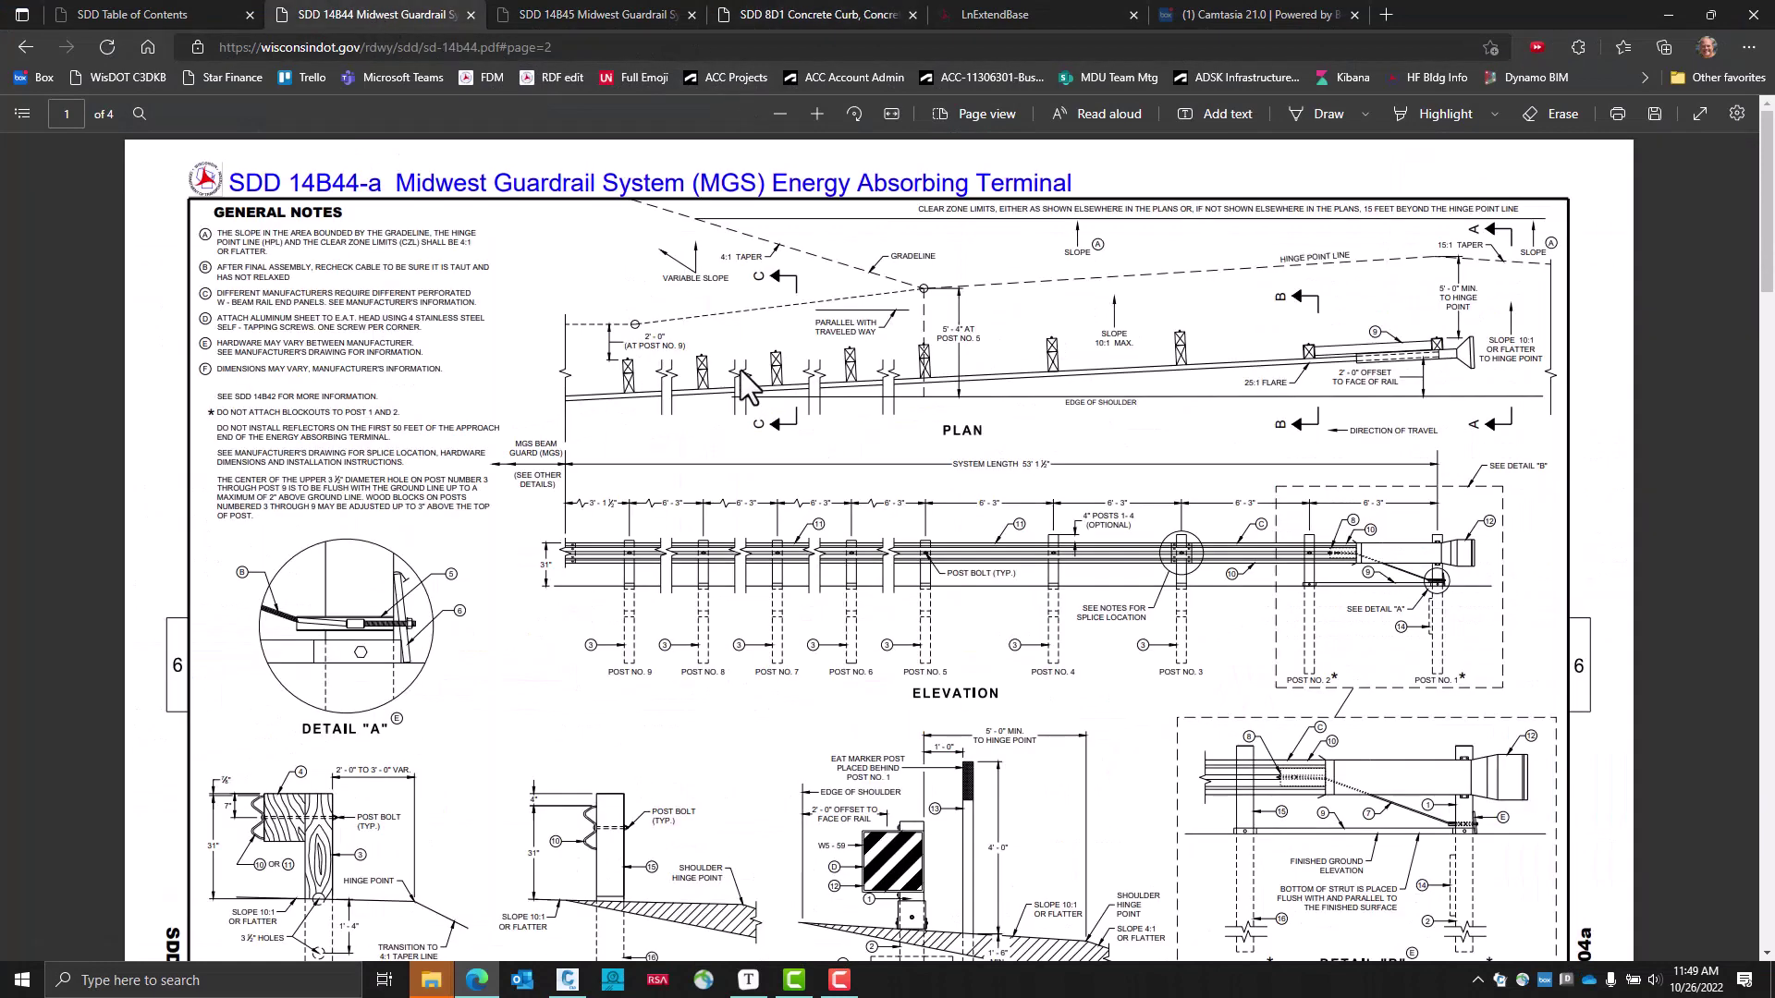
scroll(884, 539, down, 5)
scroll(886, 541, up, 2)
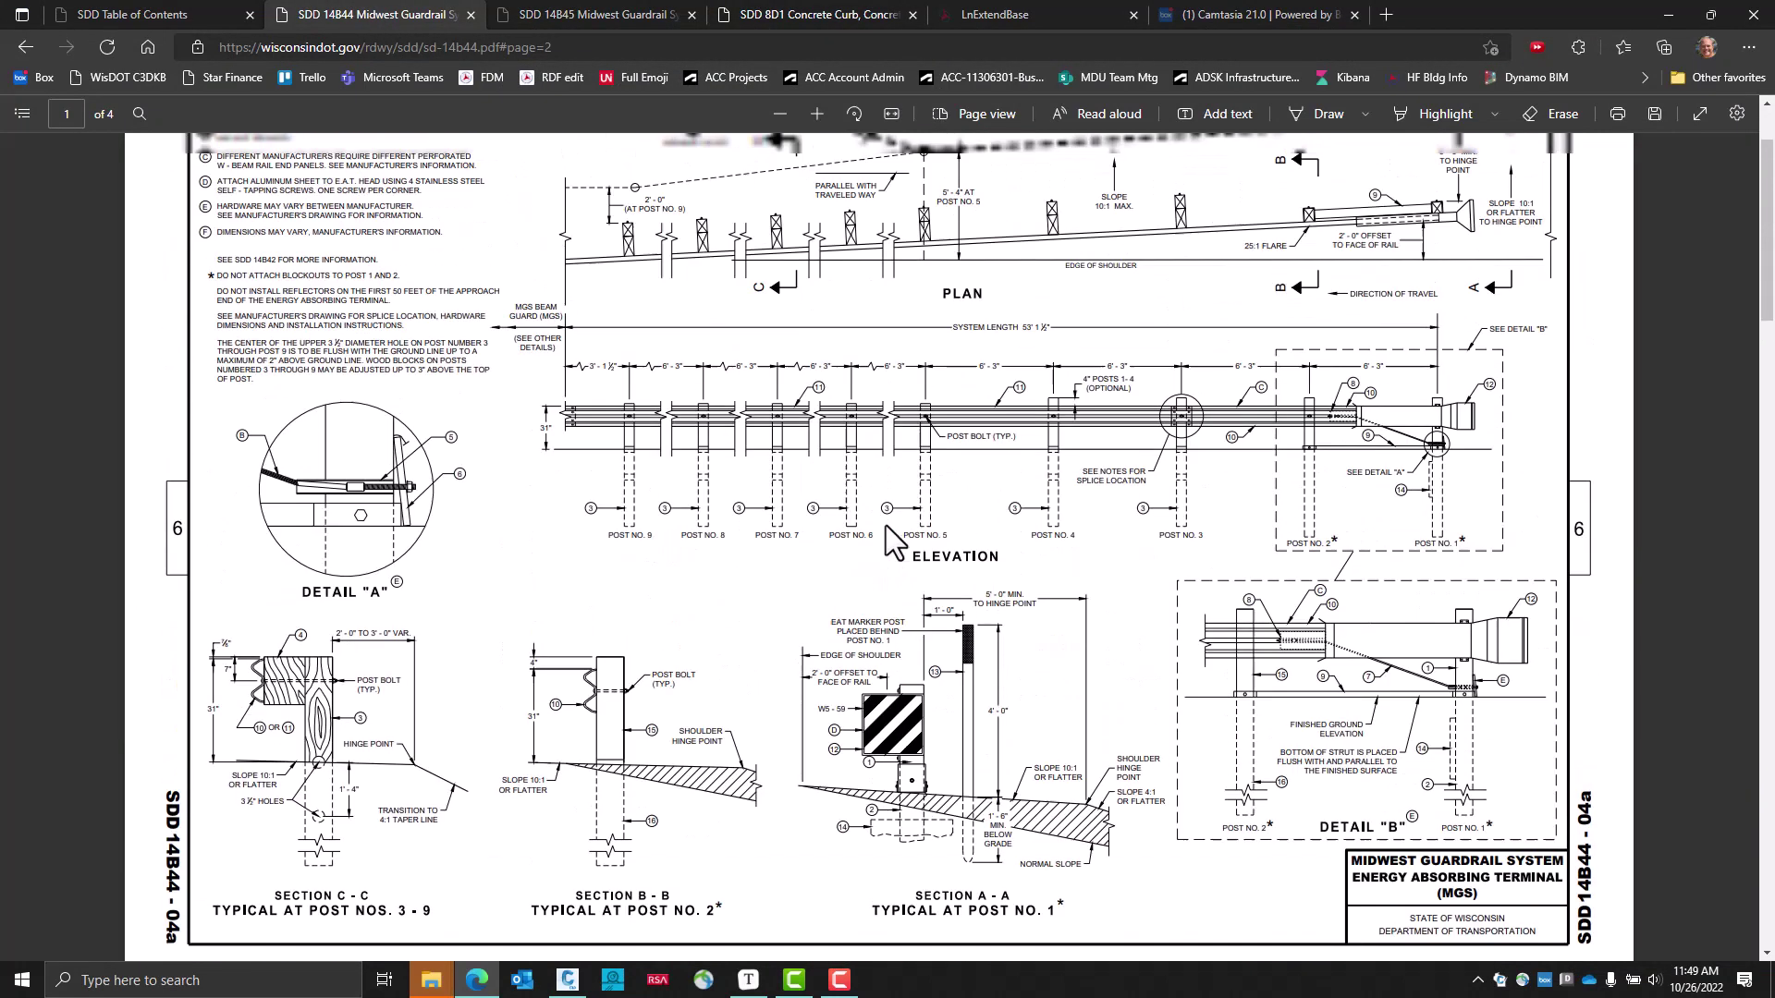
scroll(922, 586, up, 3)
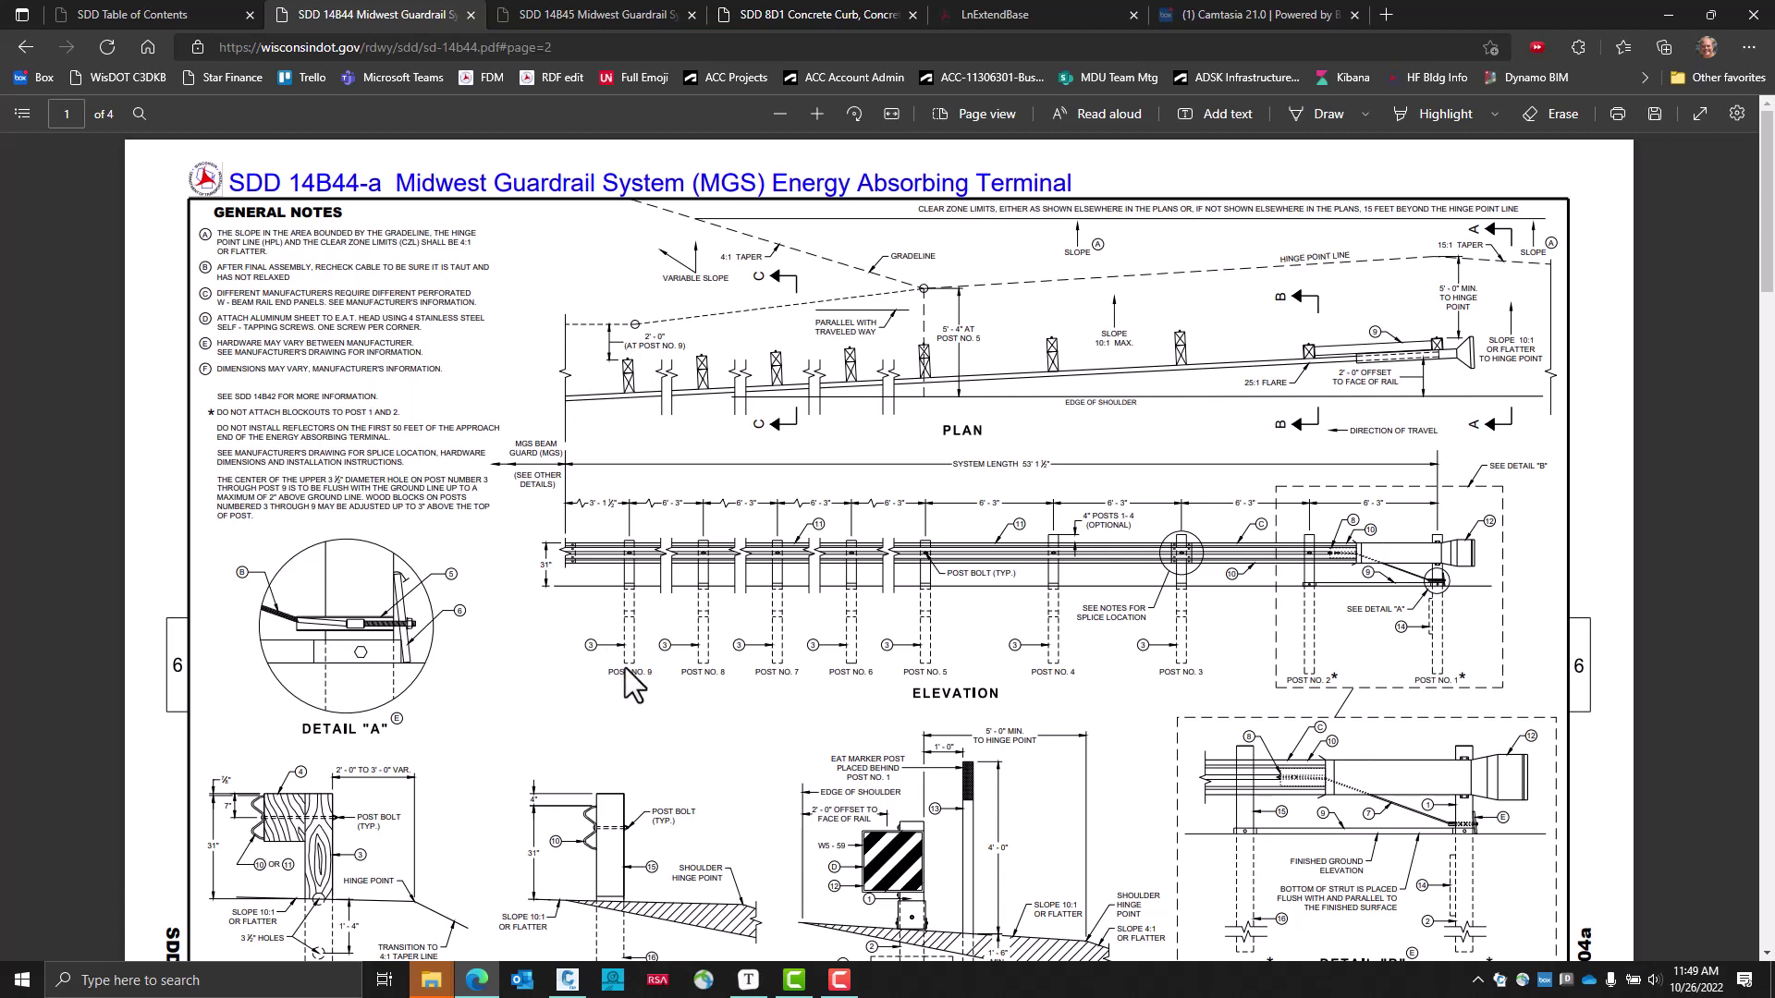
scroll(630, 658, down, 3)
scroll(631, 658, up, 3)
scroll(630, 662, down, 3)
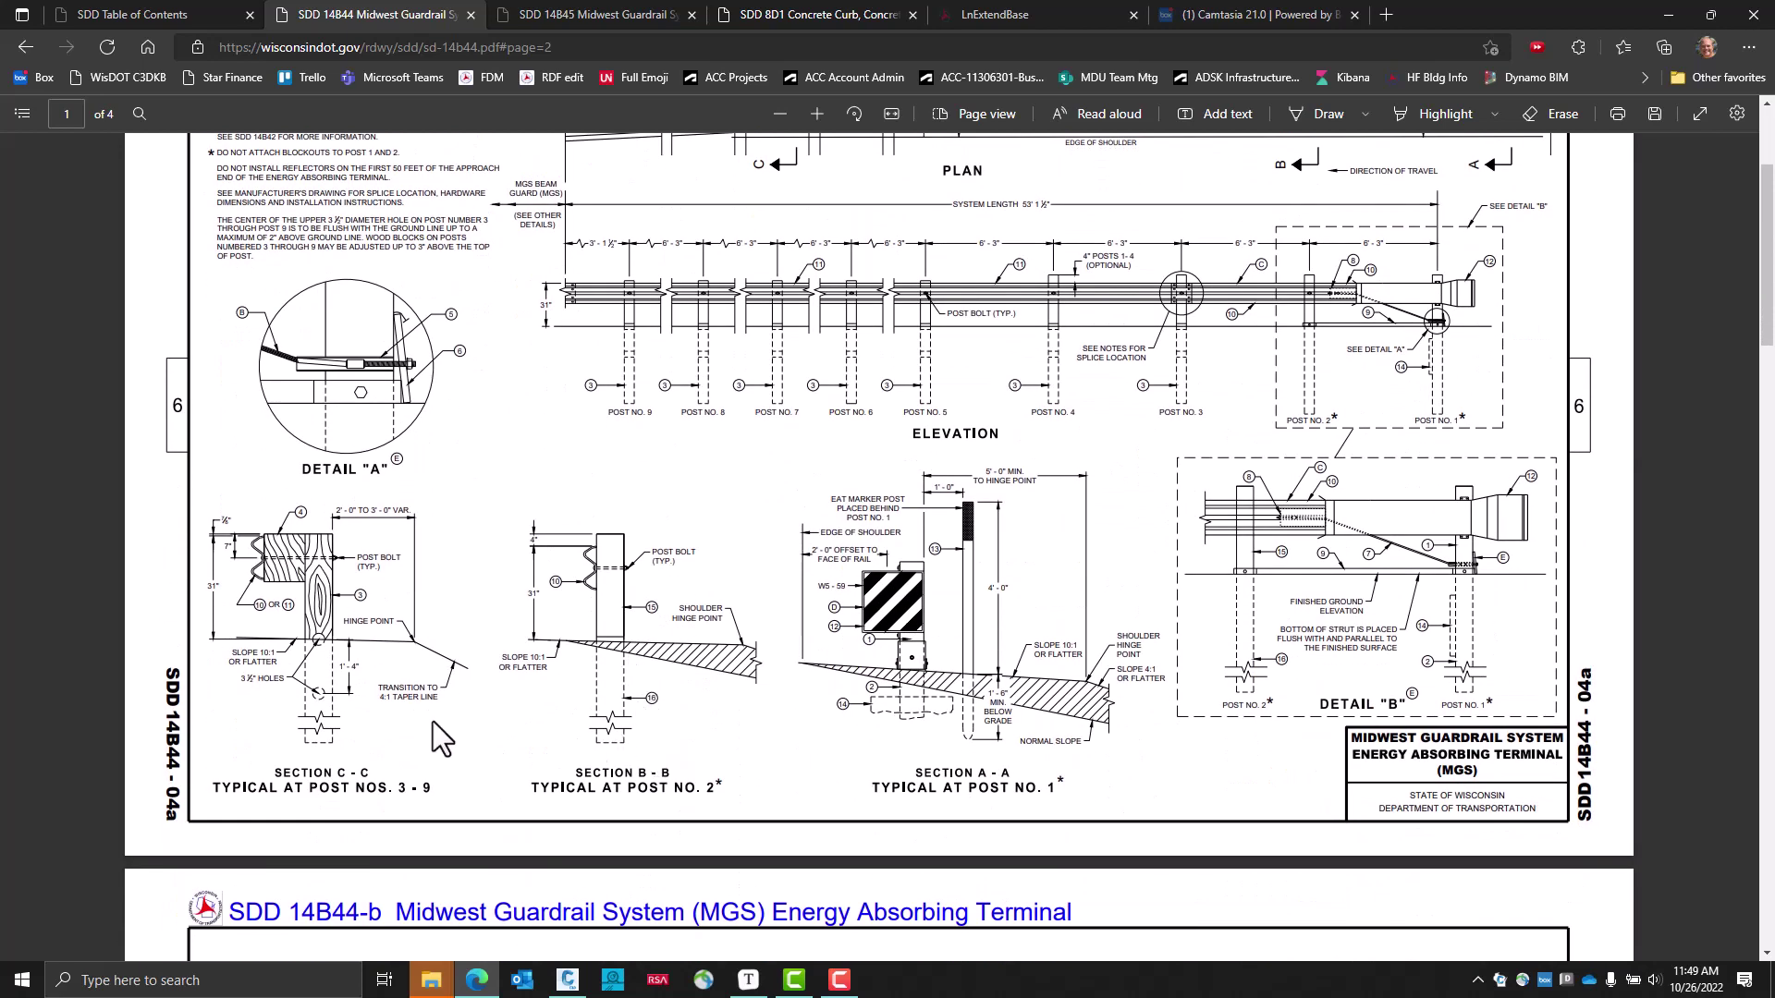
scroll(593, 540, up, 3)
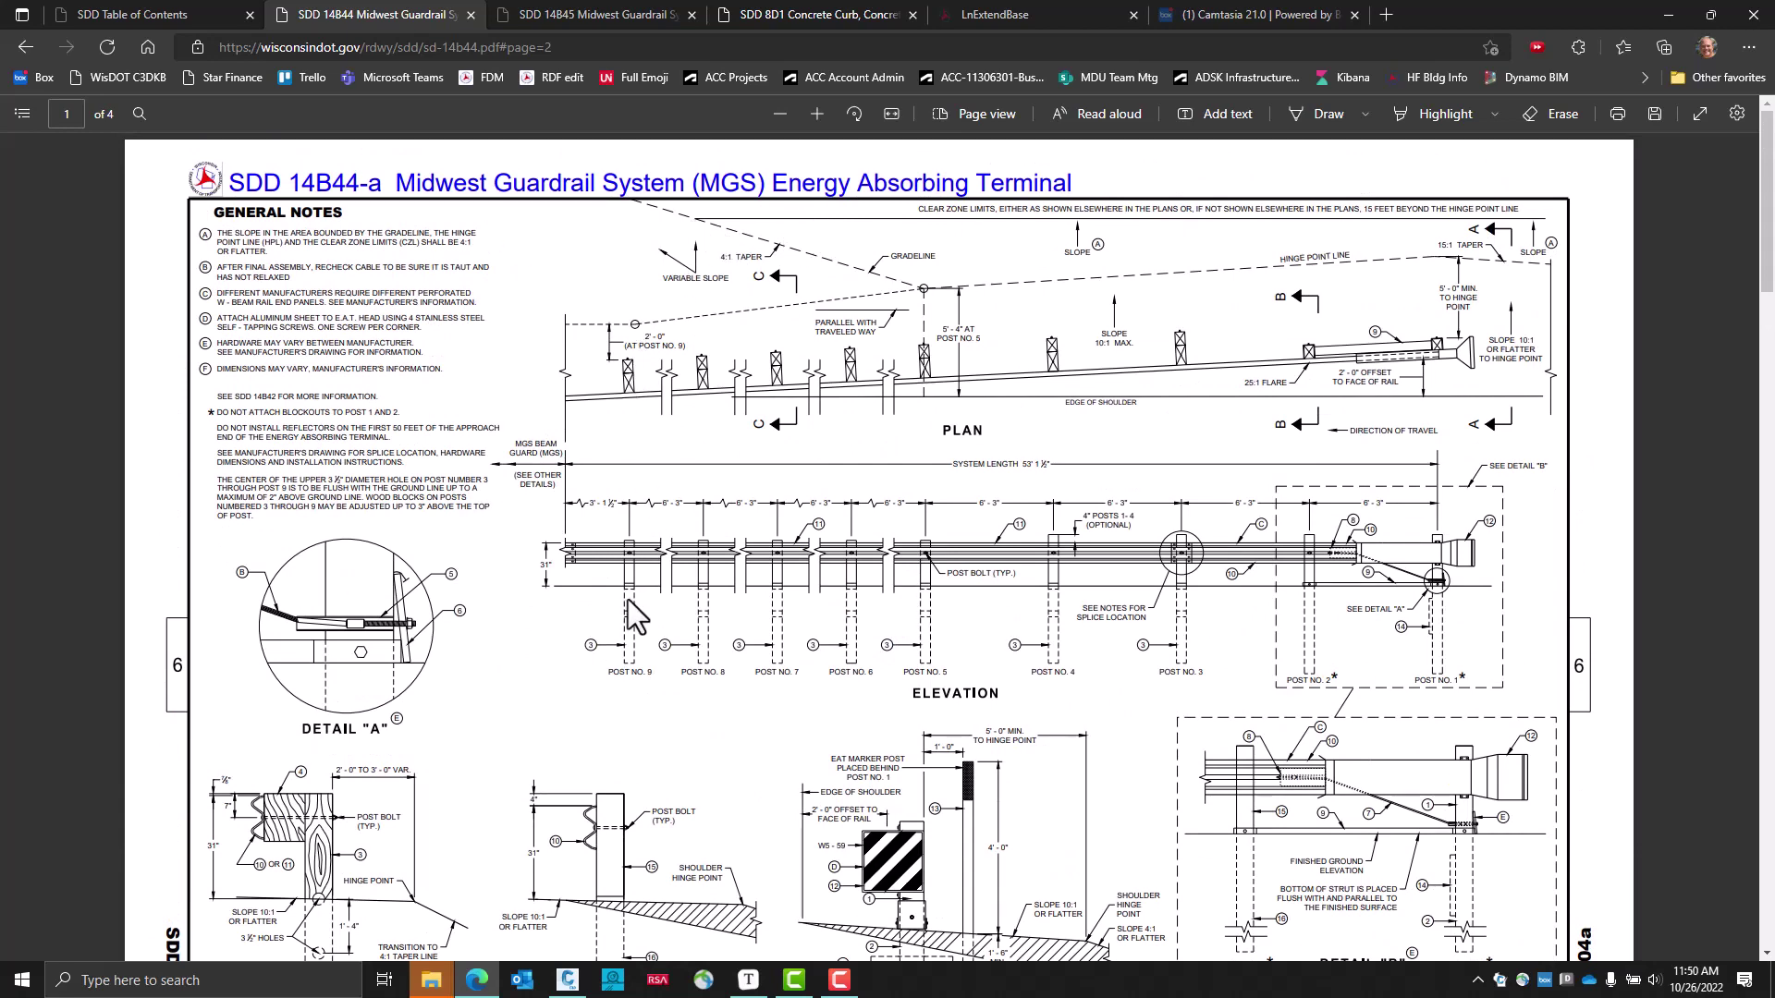
scroll(646, 622, down, 2)
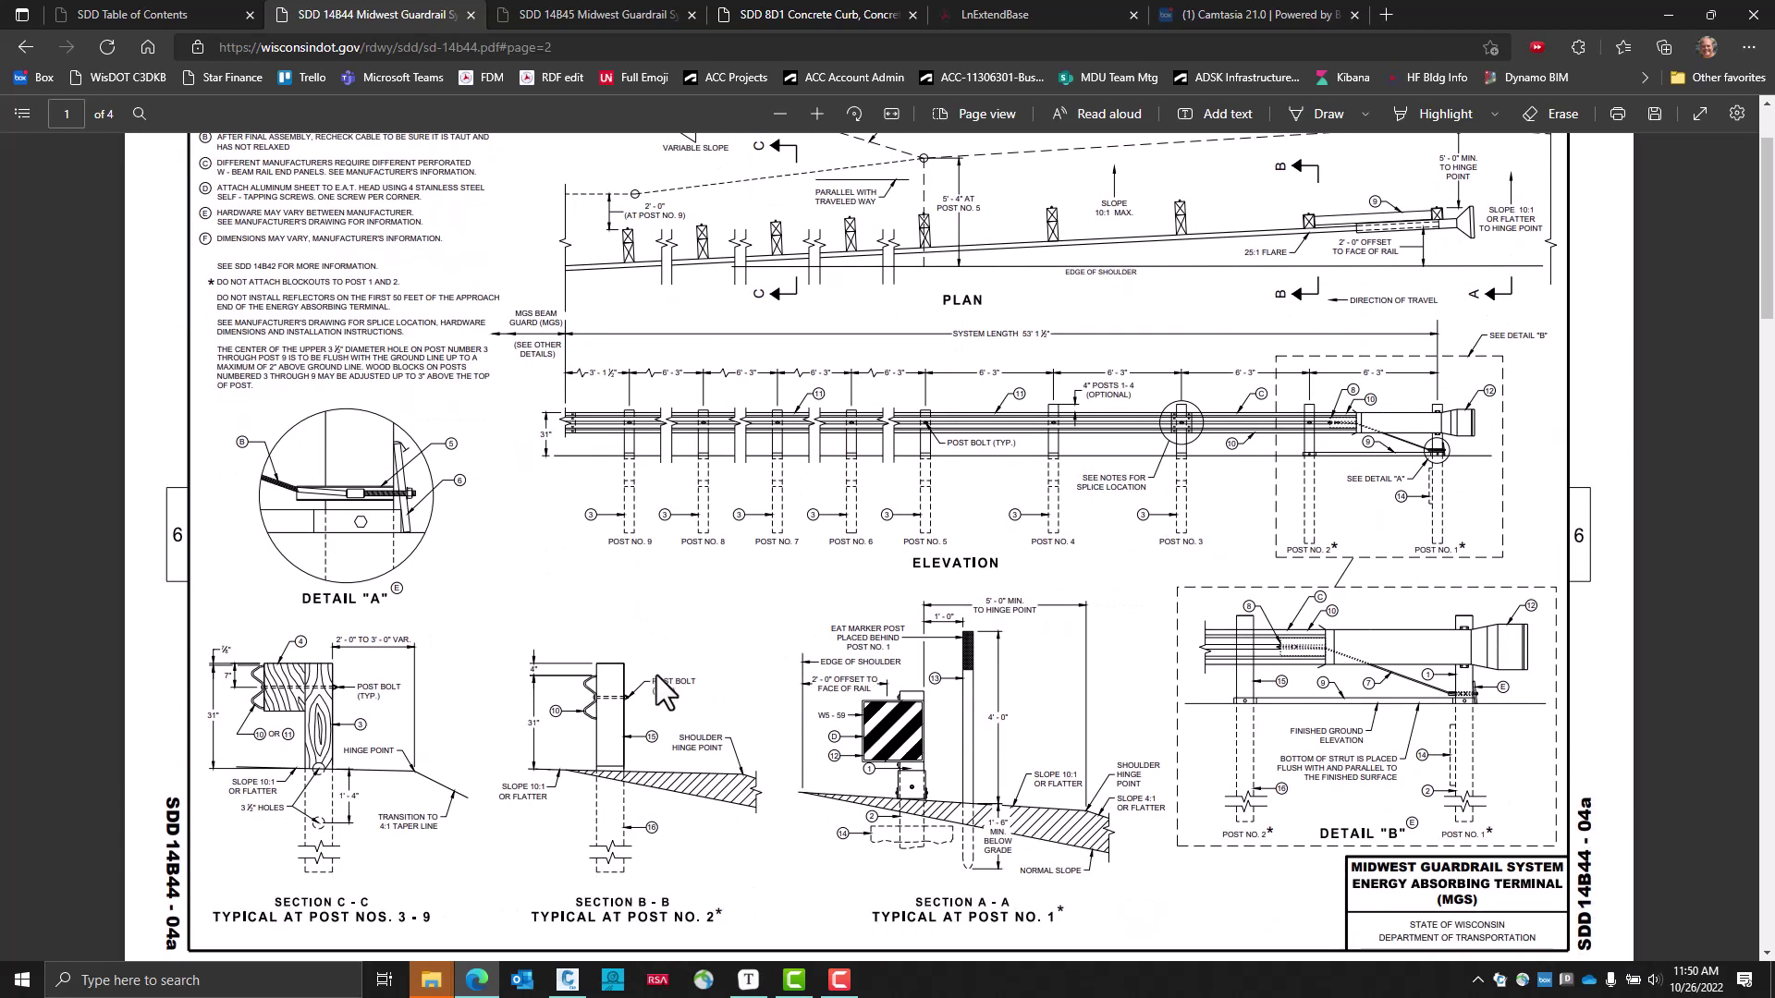
scroll(687, 734, up, 2)
scroll(644, 883, down, 2)
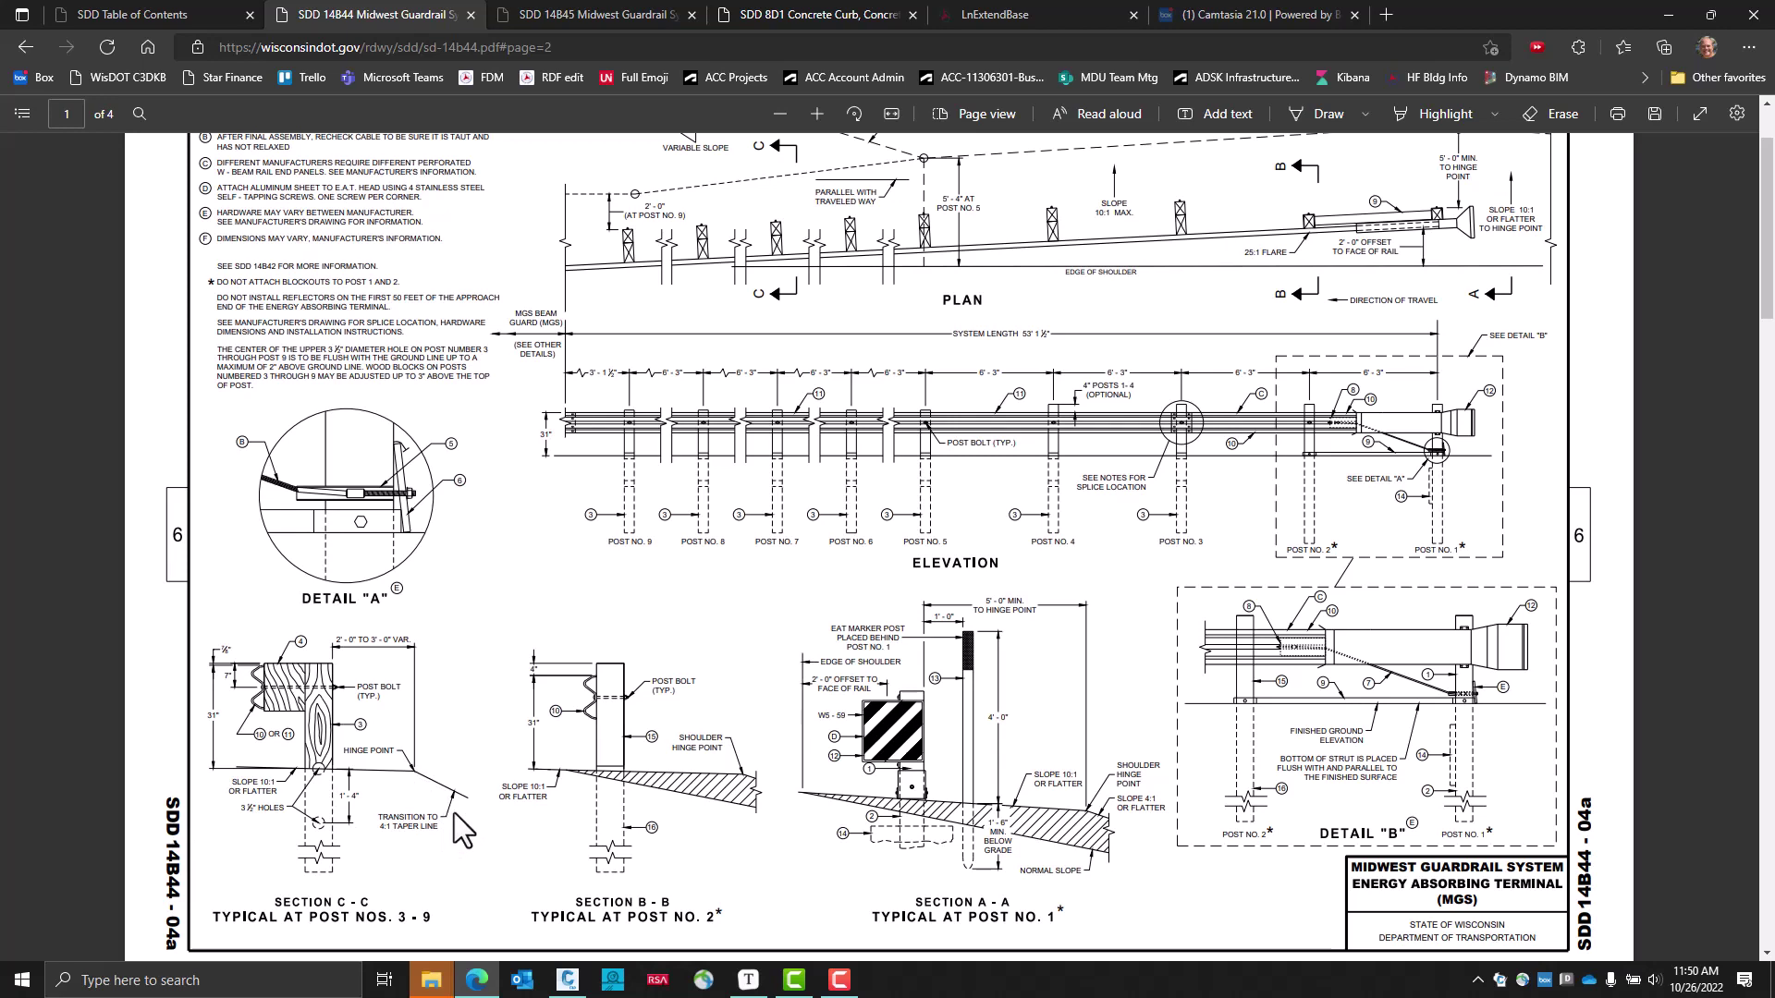
Switch back to Civil 3D and review the 25-BG corridor sections from station 443+25.53 back to 442+95.71 and forward again
click(1668, 15)
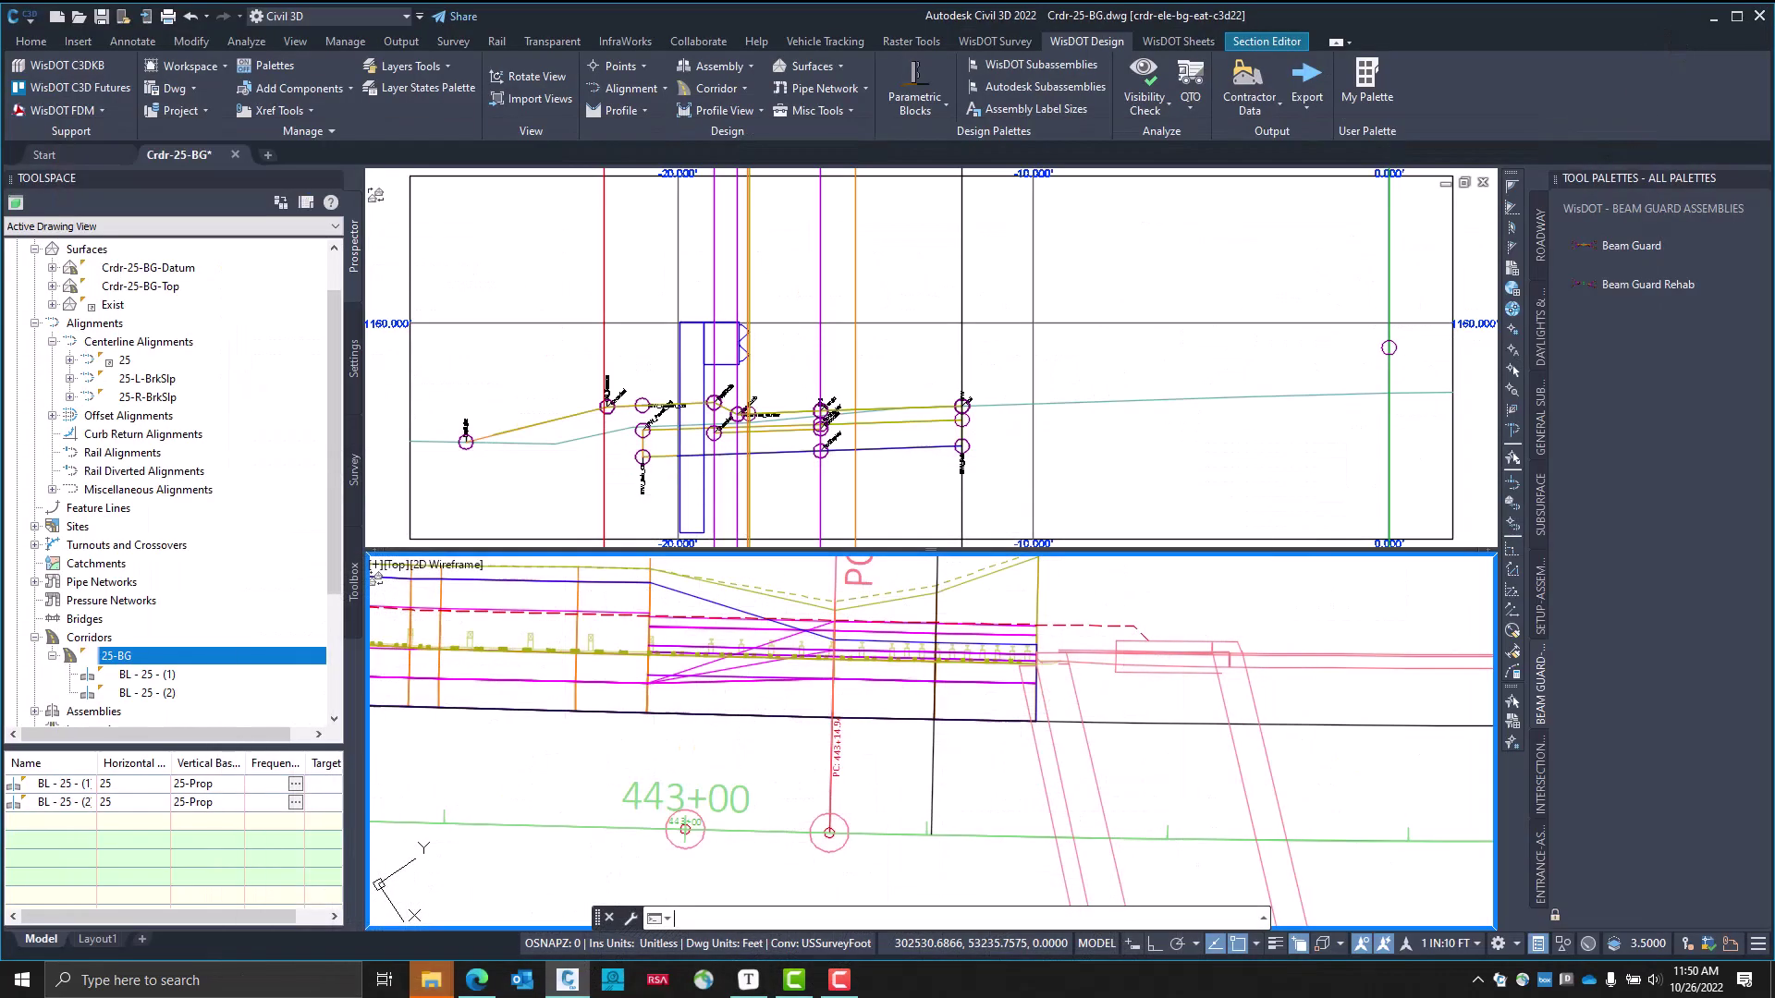
middle_drag(759, 766, 889, 784)
click(889, 784)
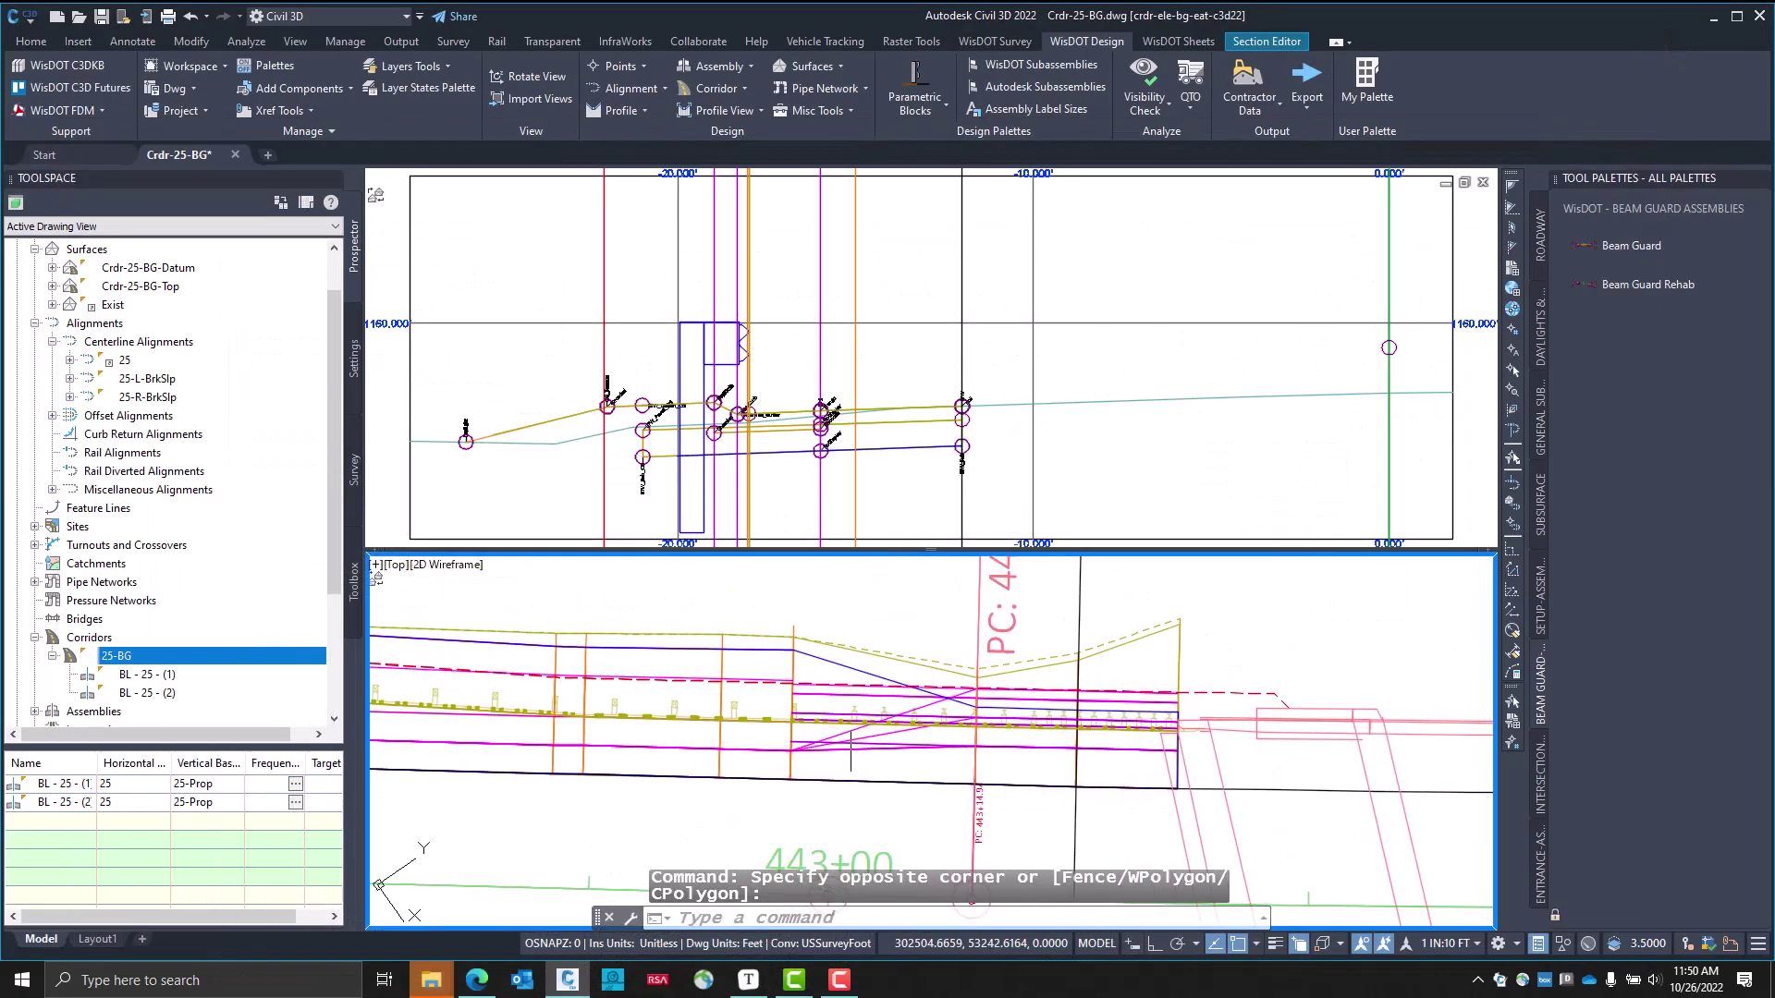
mouse_move(834, 697)
middle_down()
mouse_move(912, 708)
mouse_move(854, 706)
middle_up()
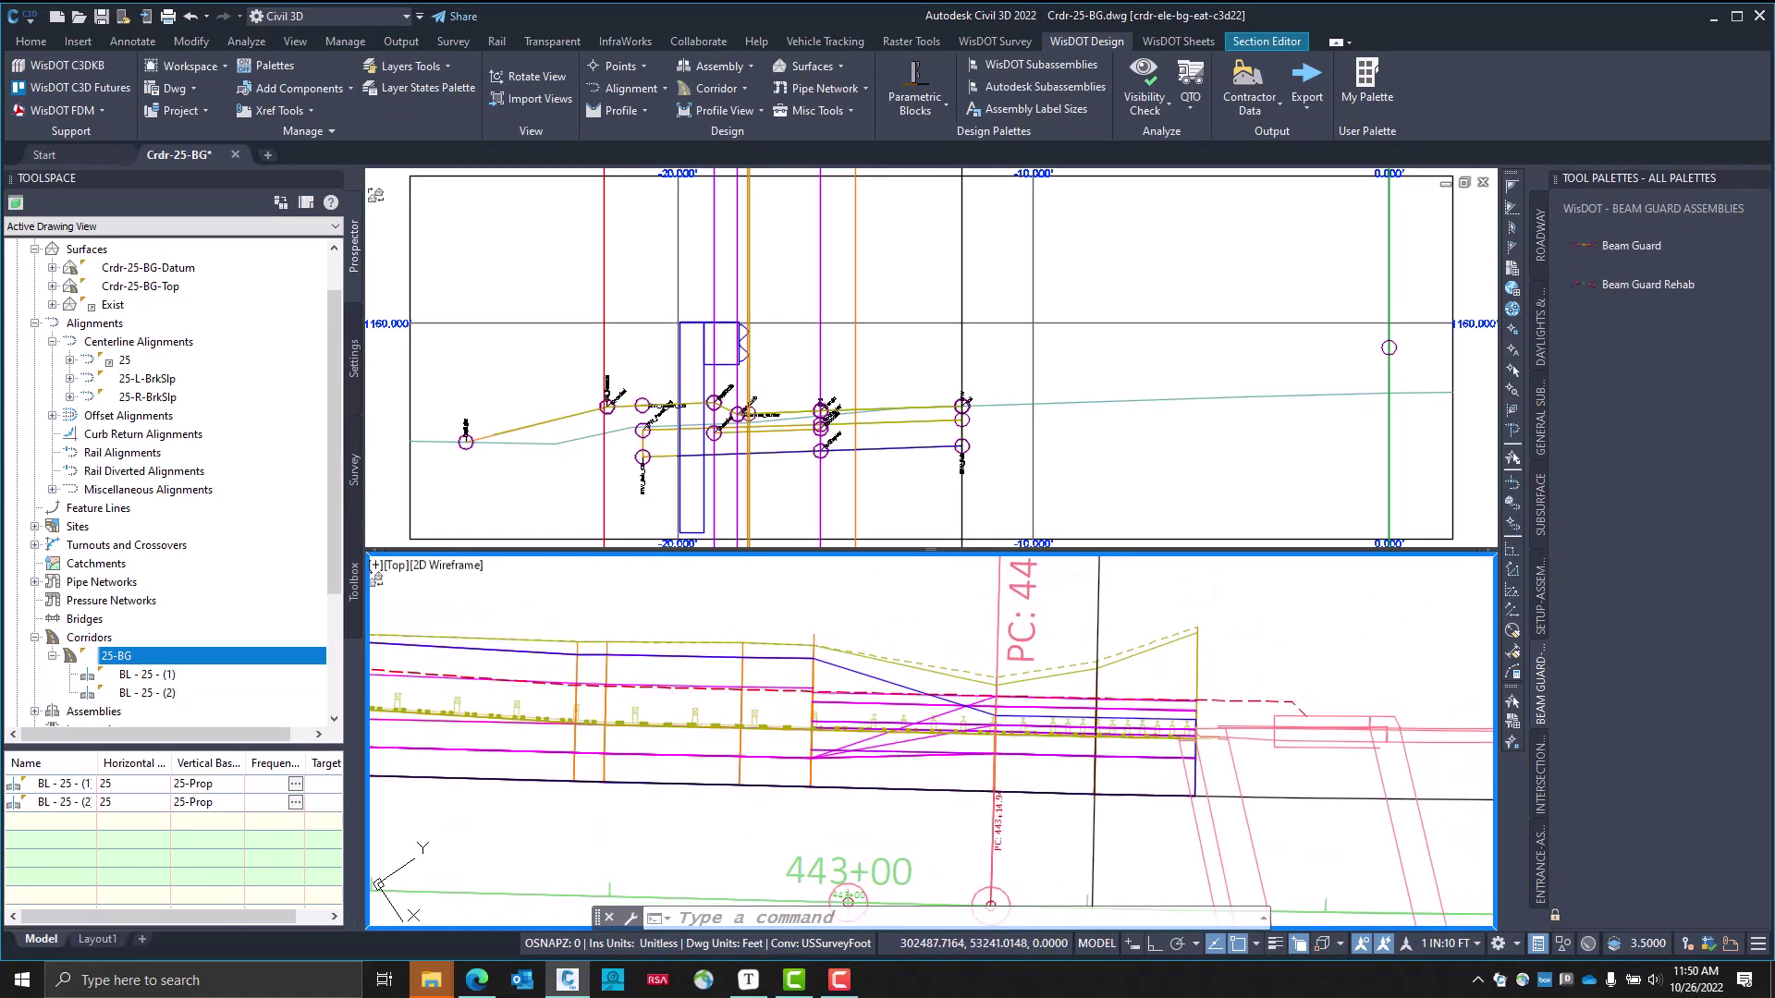
click(1063, 273)
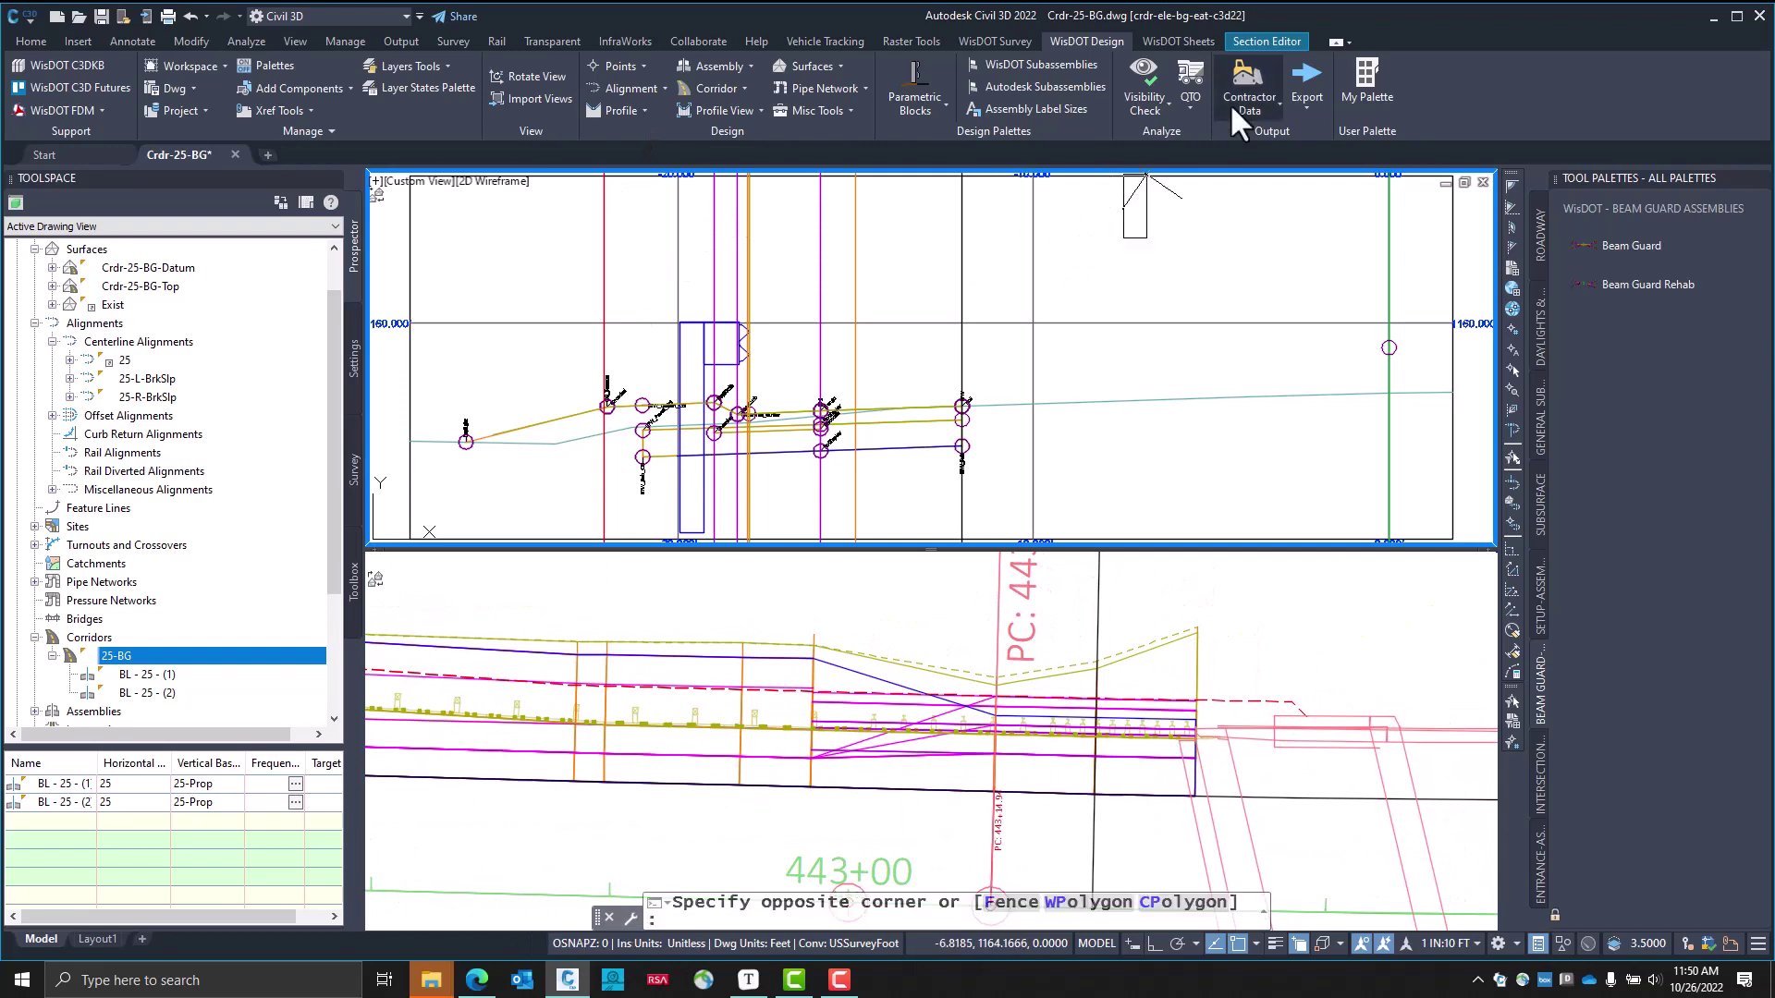
click(1273, 39)
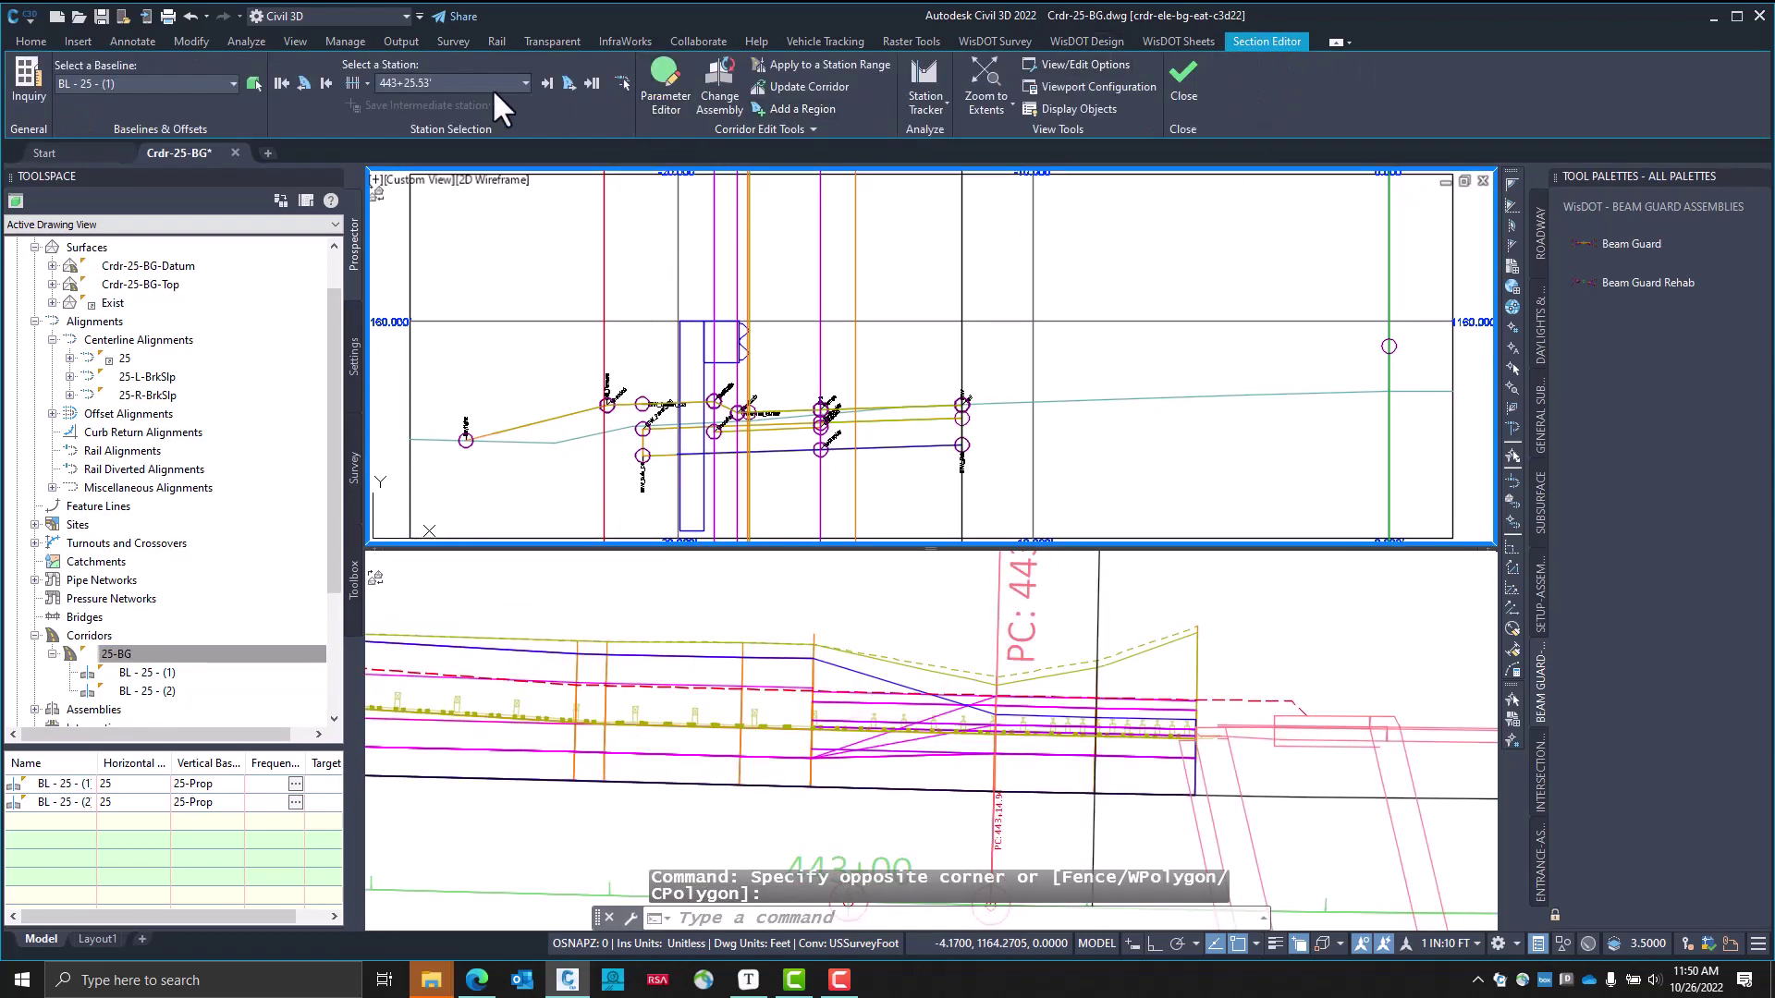
click(325, 82)
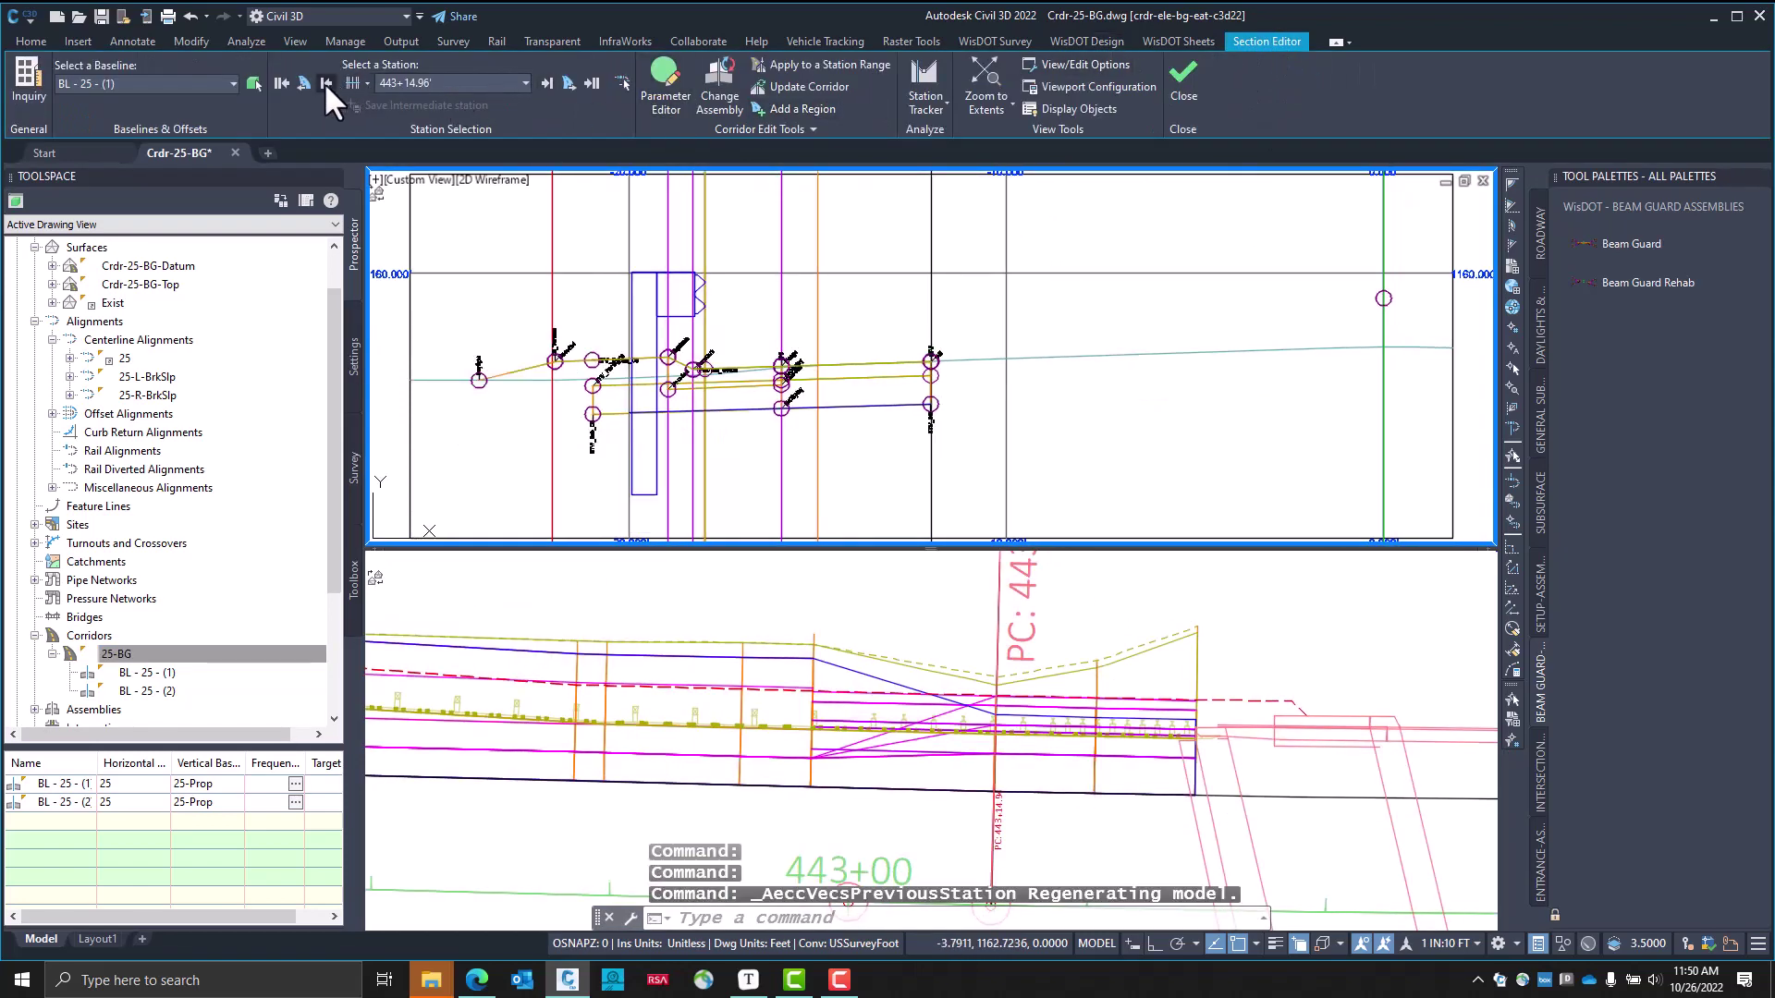
click(325, 82)
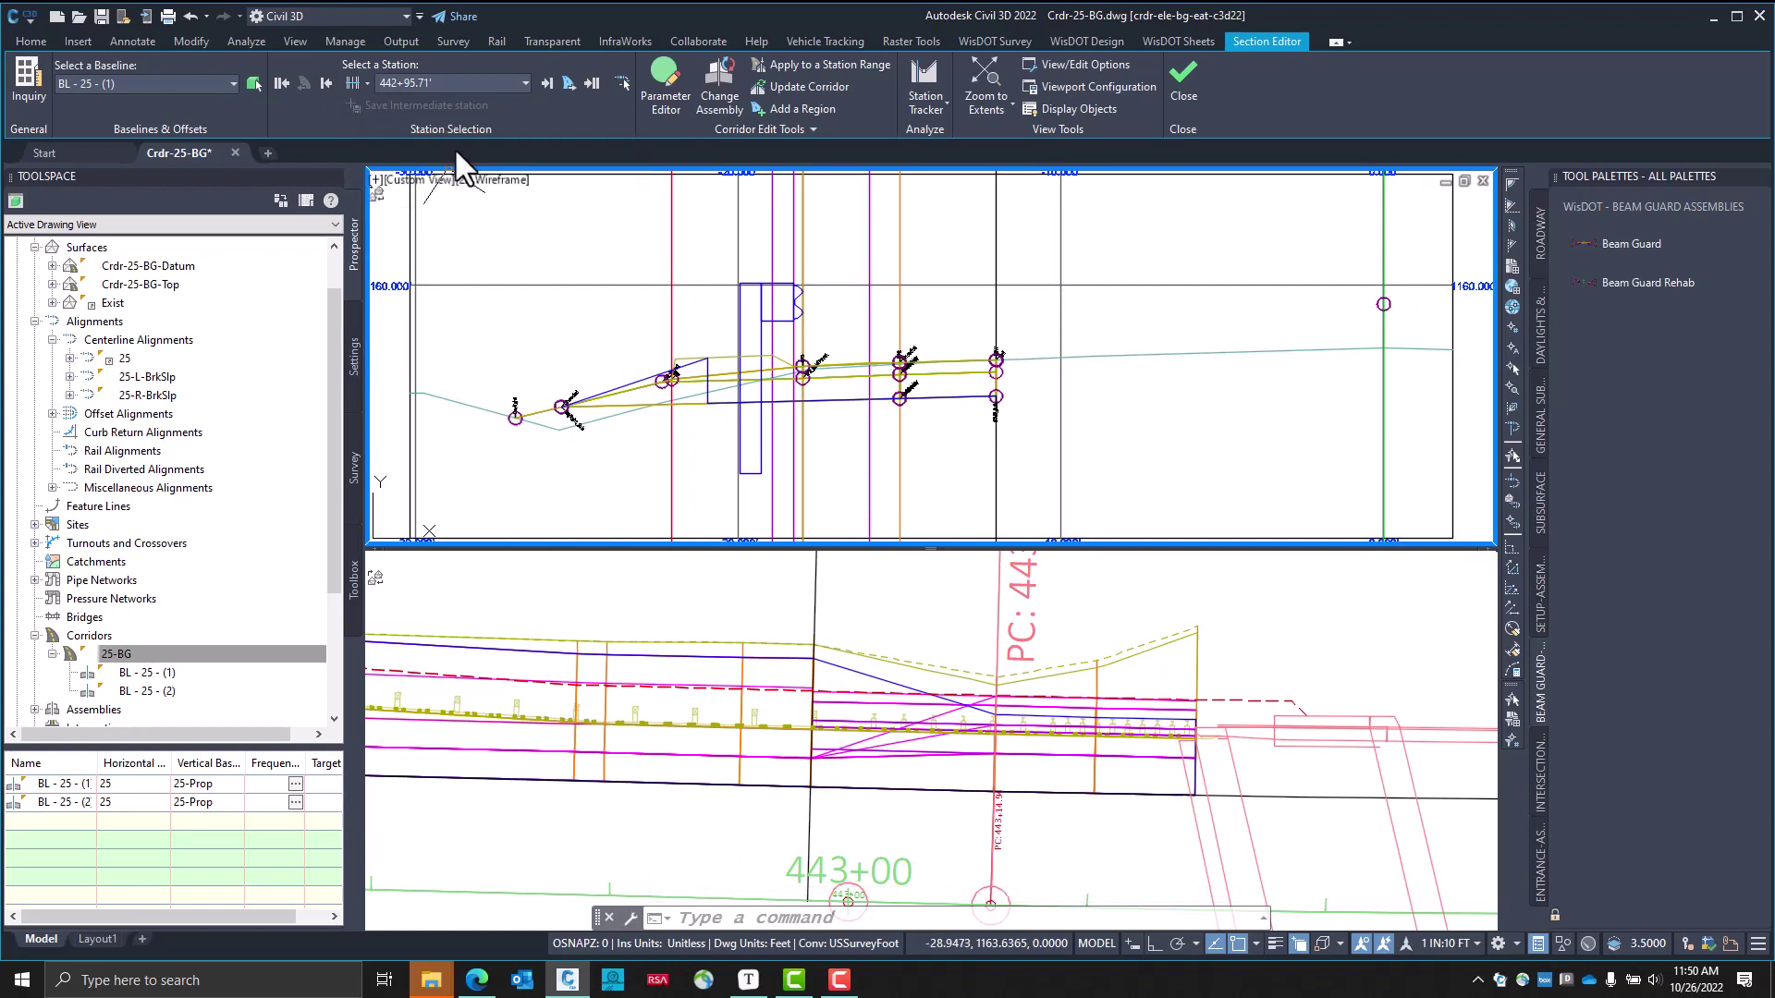
click(546, 82)
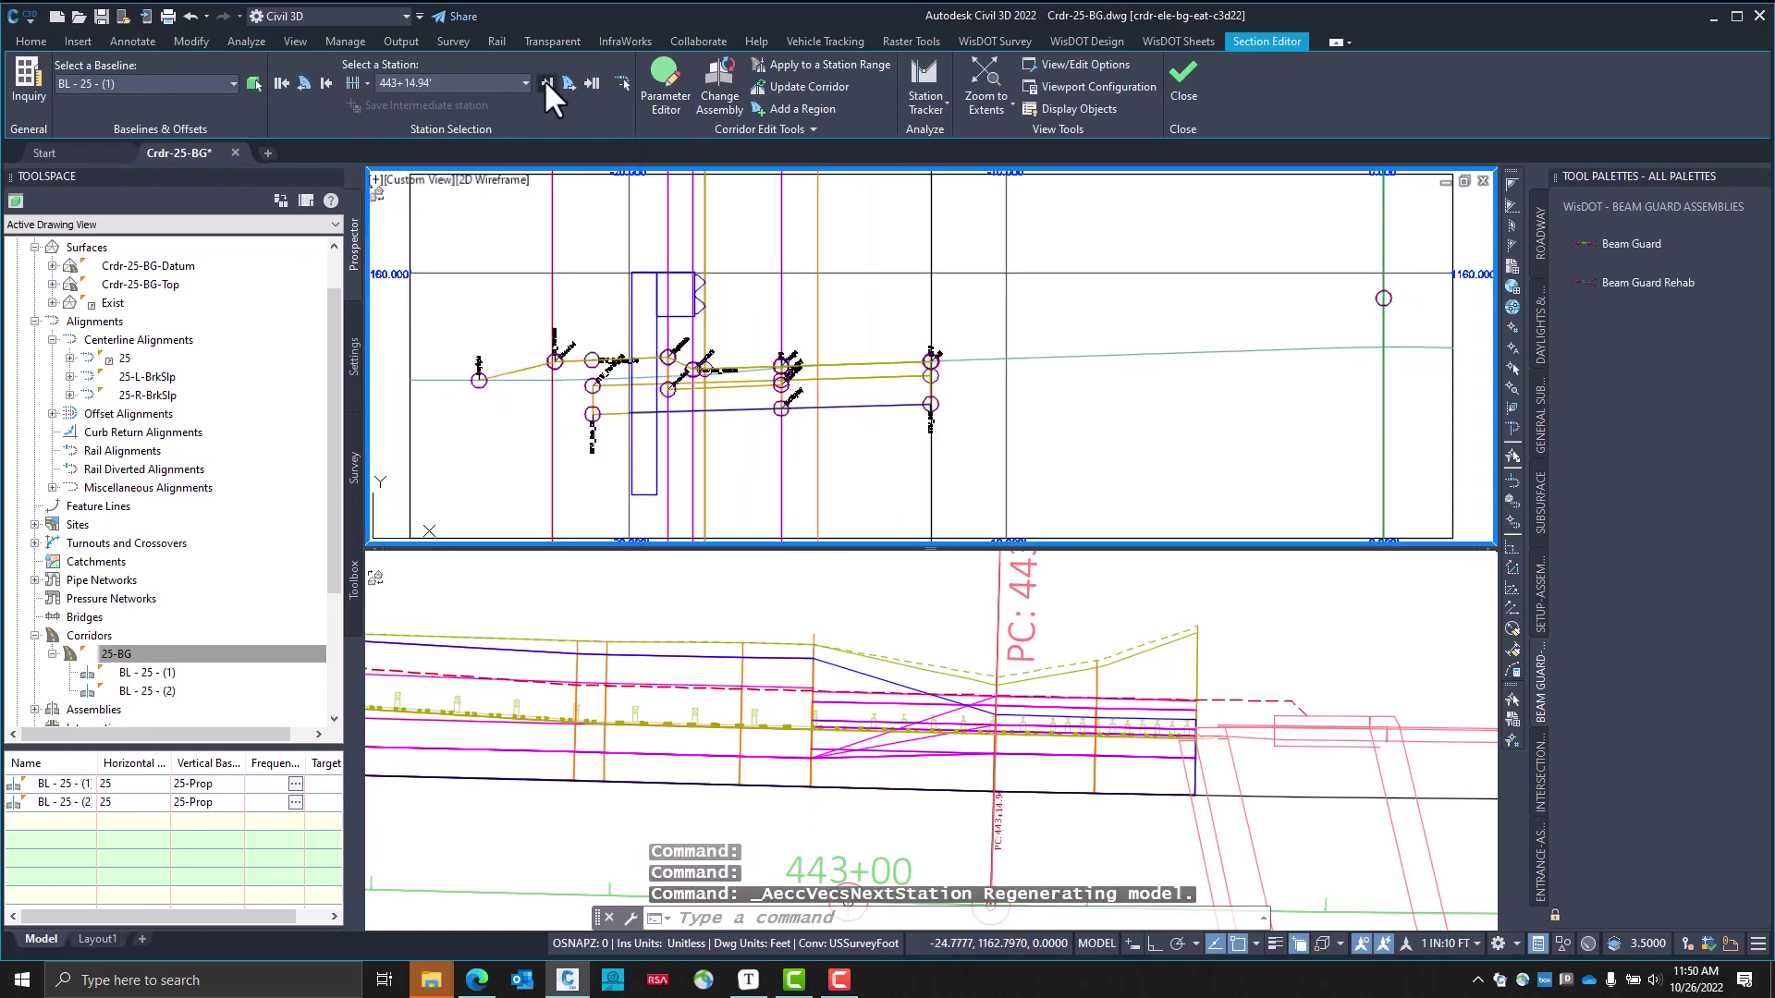
click(546, 82)
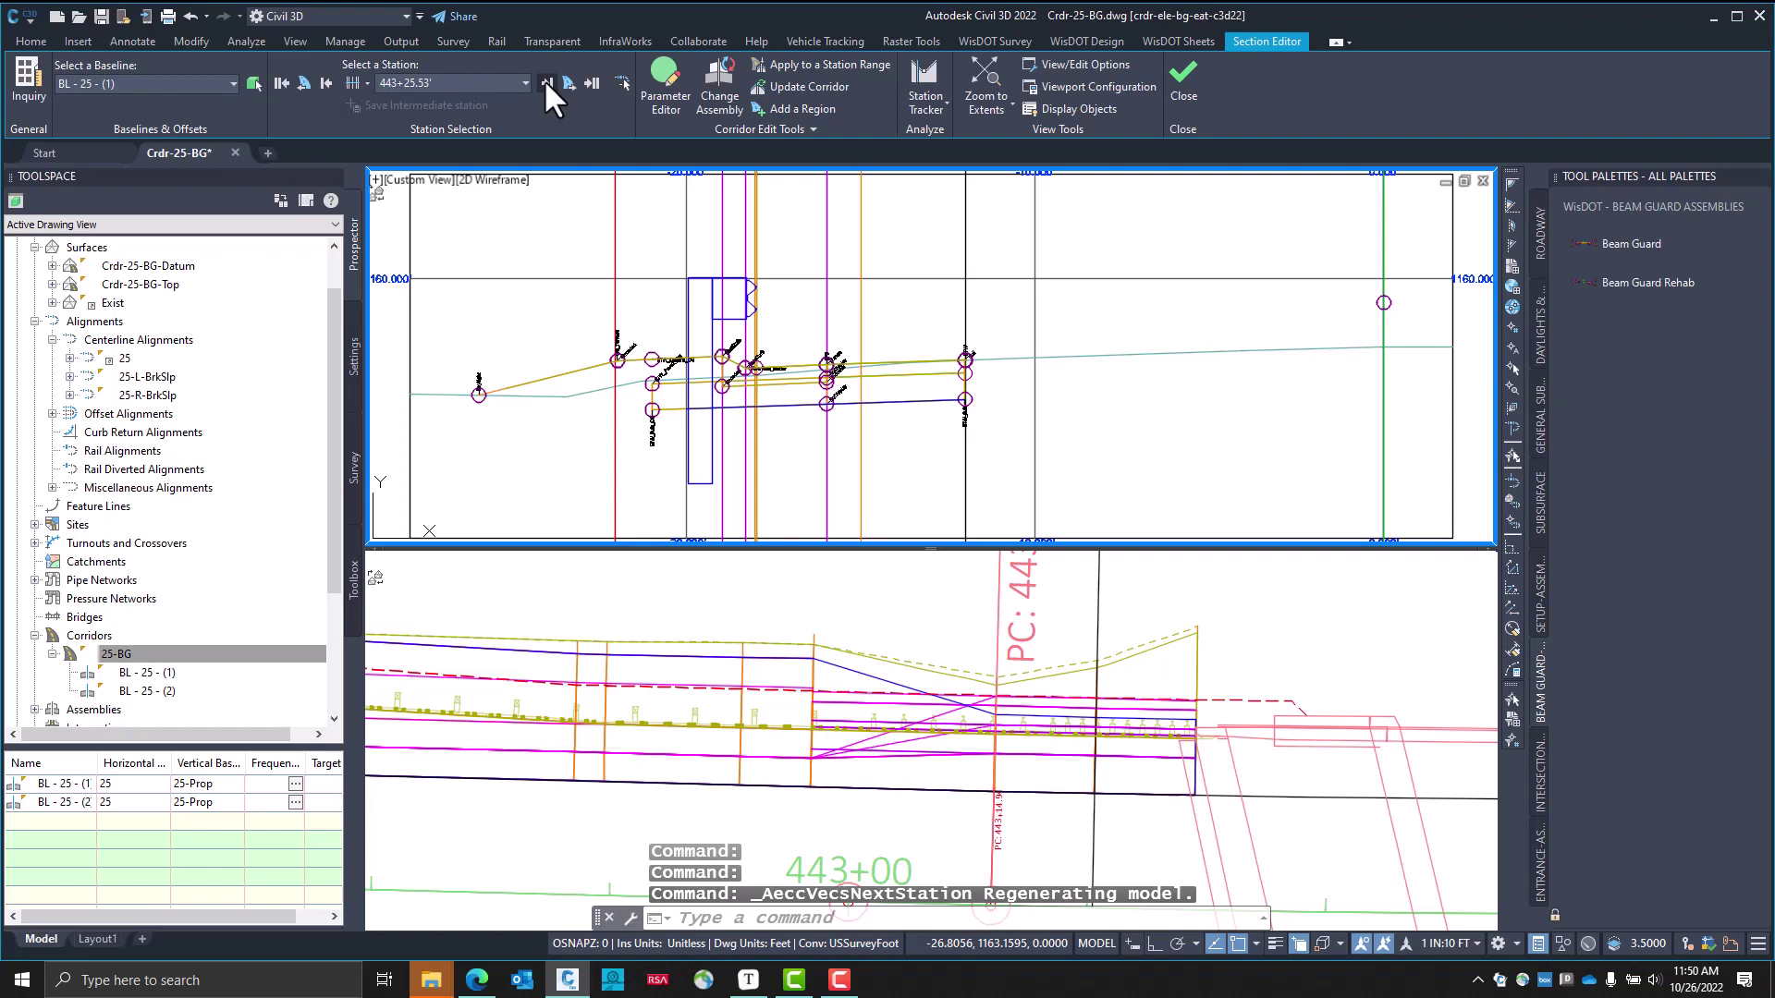
Compare the section at station 442+95.71 with the adjacent sections at 442+88.27 and 443+14.94, ending at 442+95.71
click(325, 82)
click(325, 82)
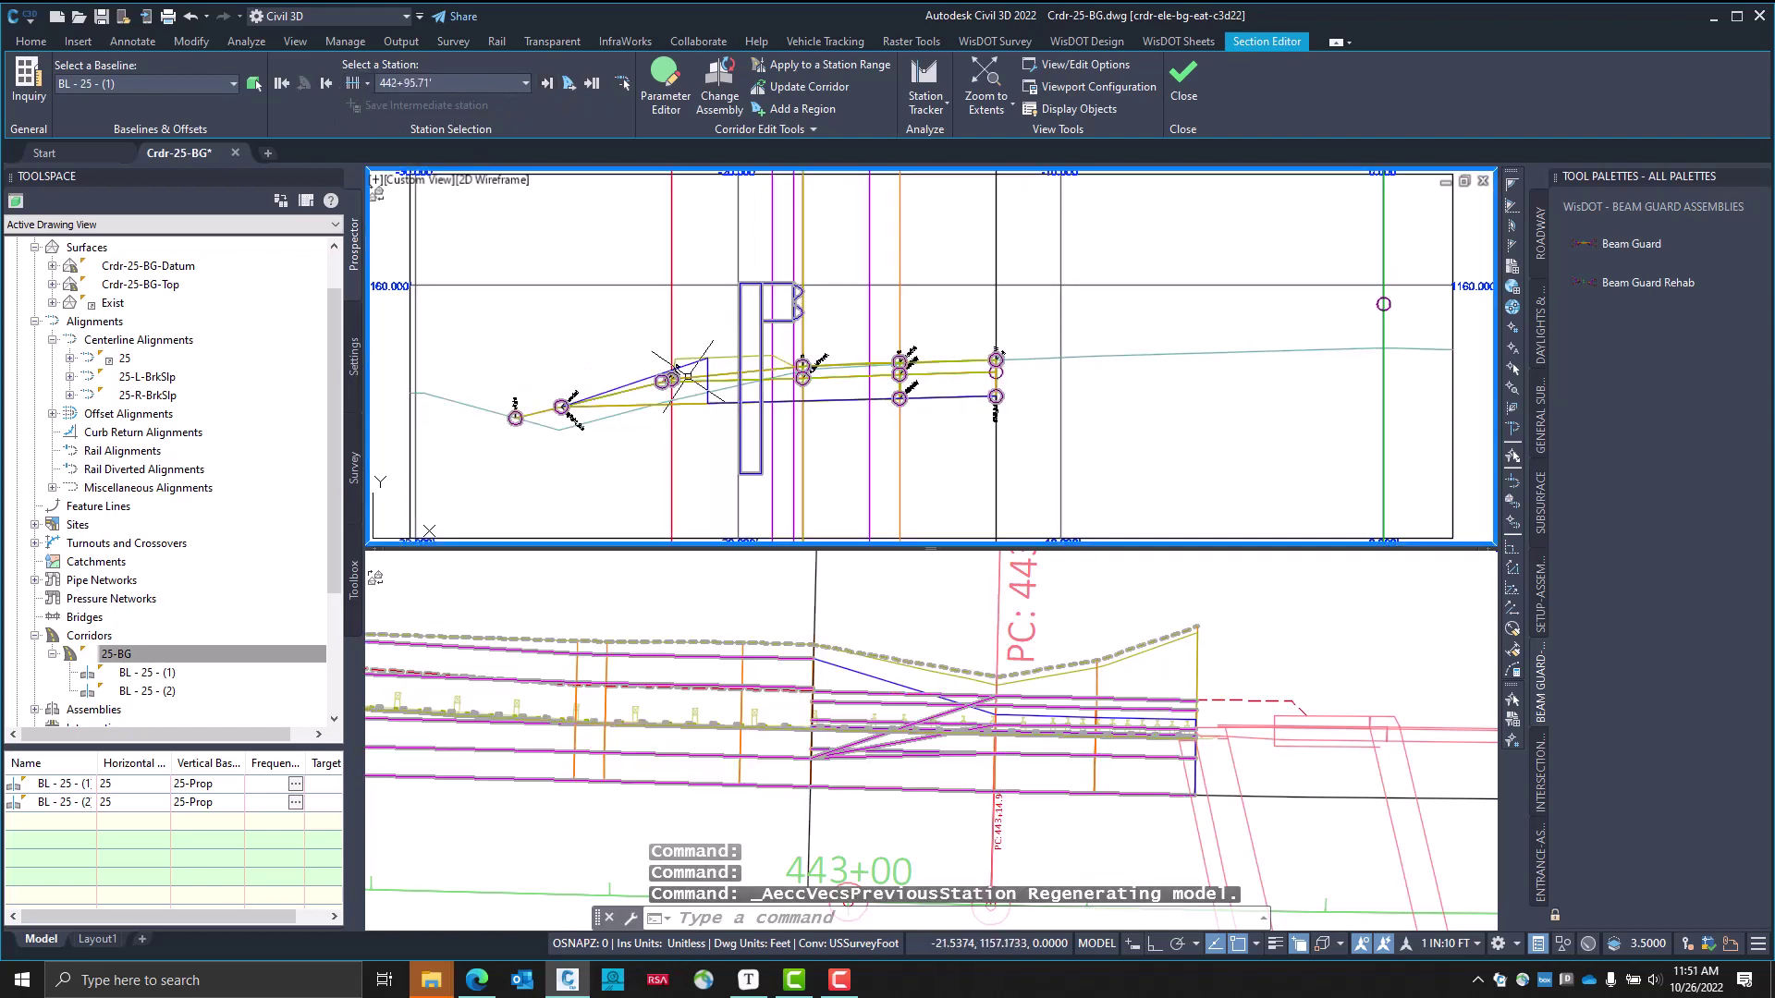
scroll(688, 377, up, 3)
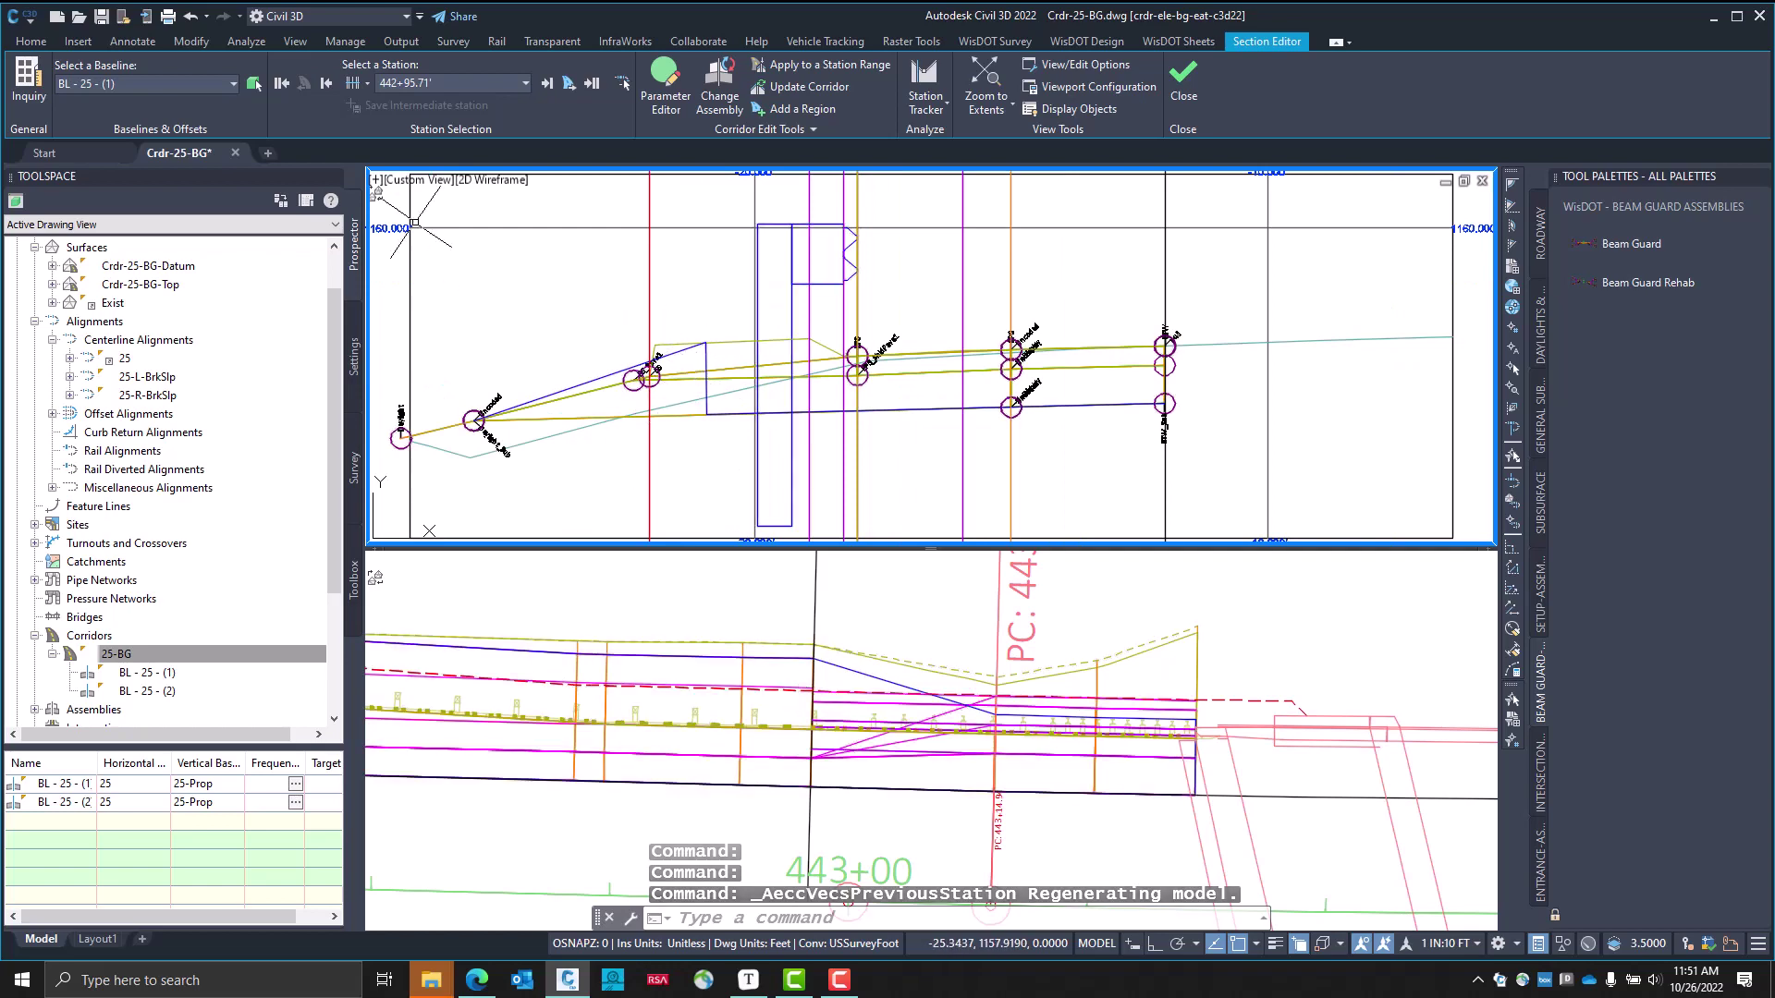
click(325, 83)
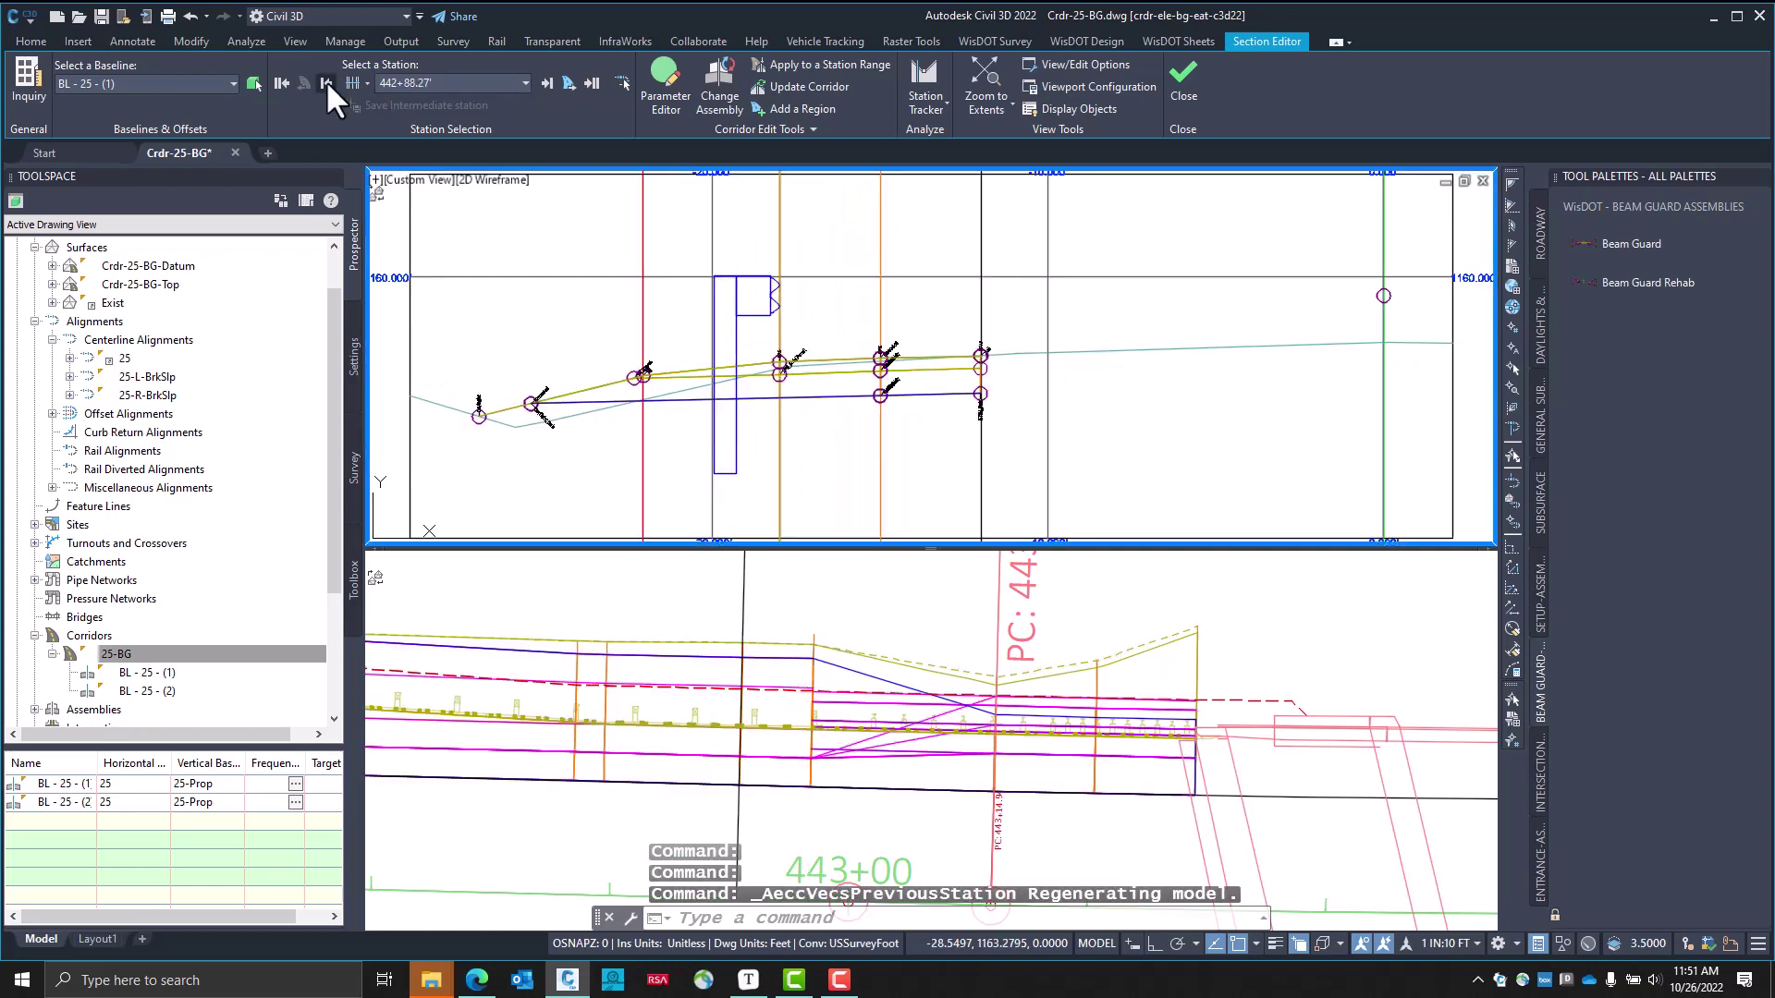
click(545, 84)
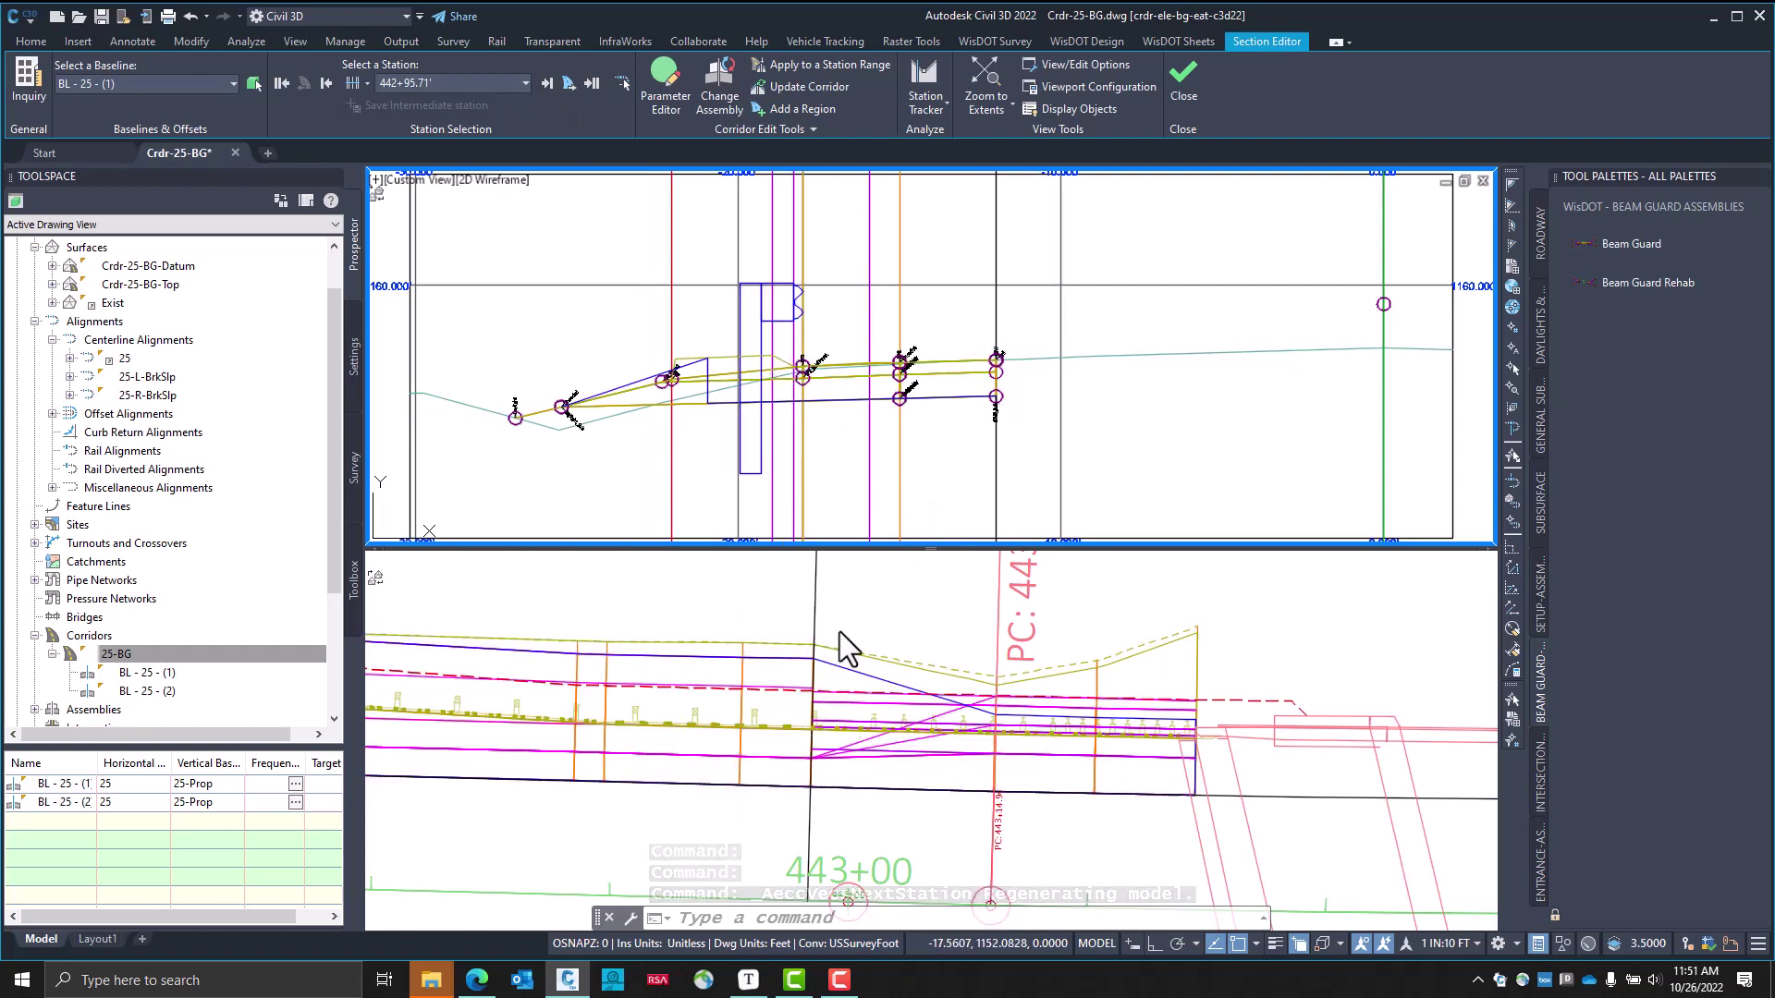
click(542, 80)
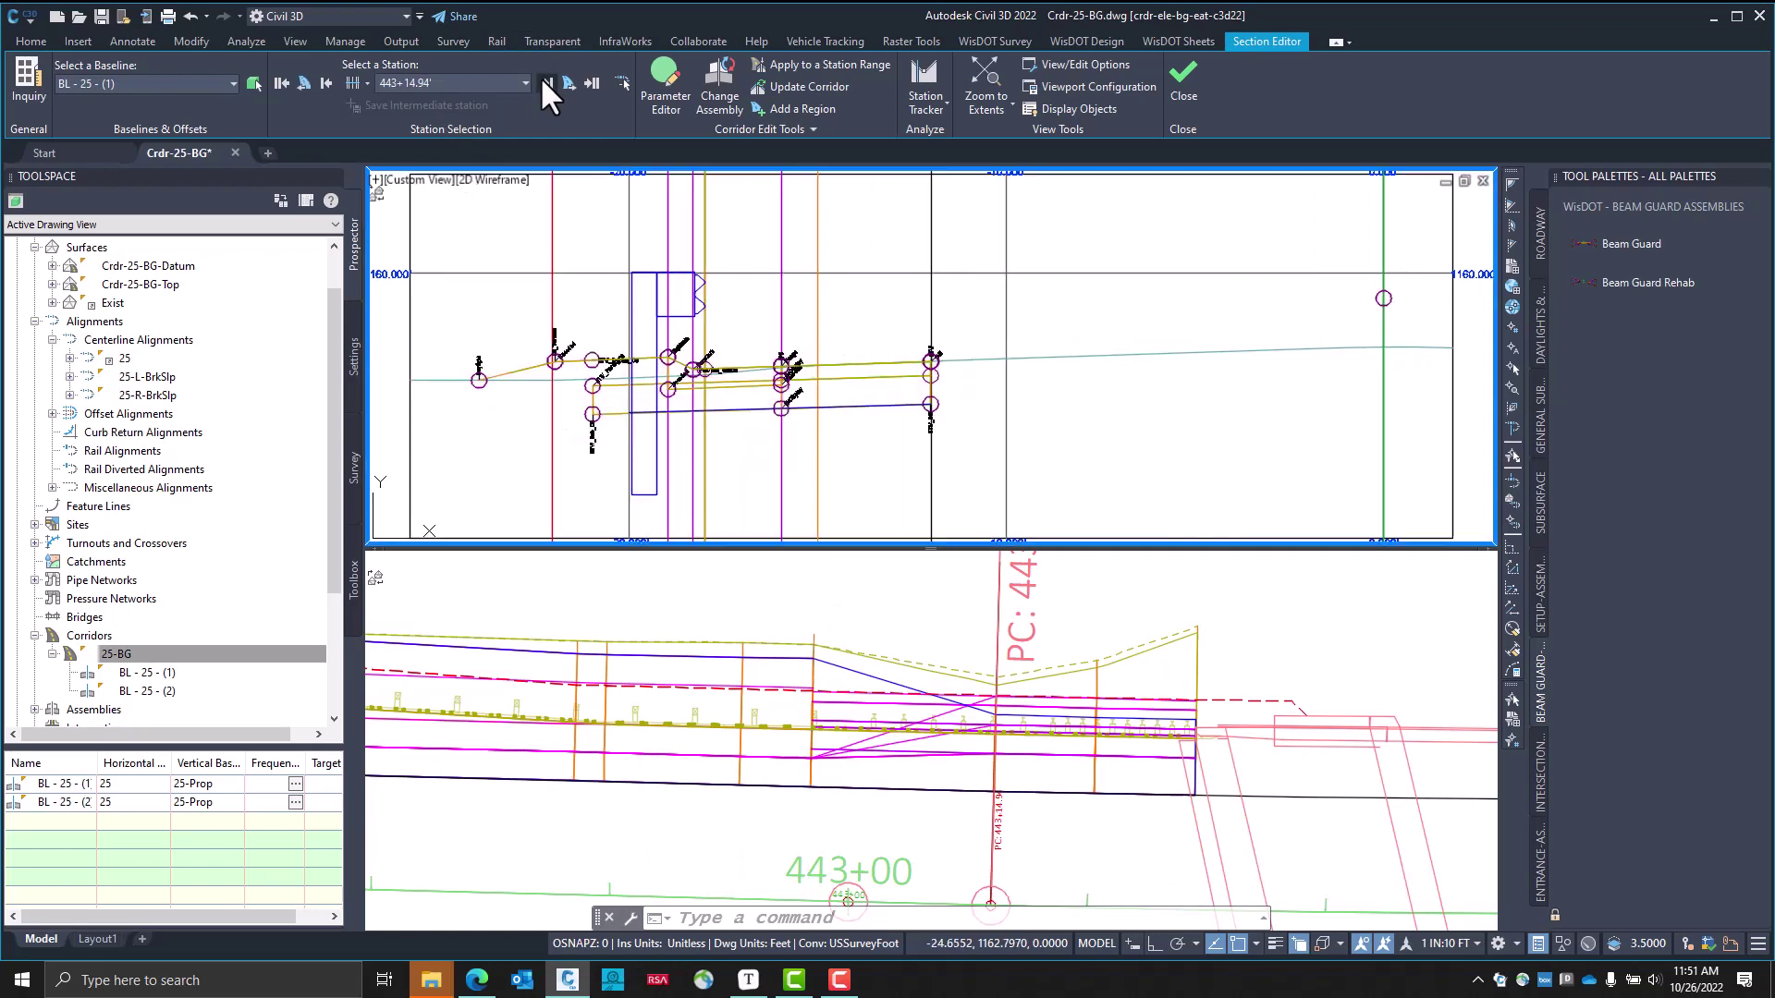
click(541, 81)
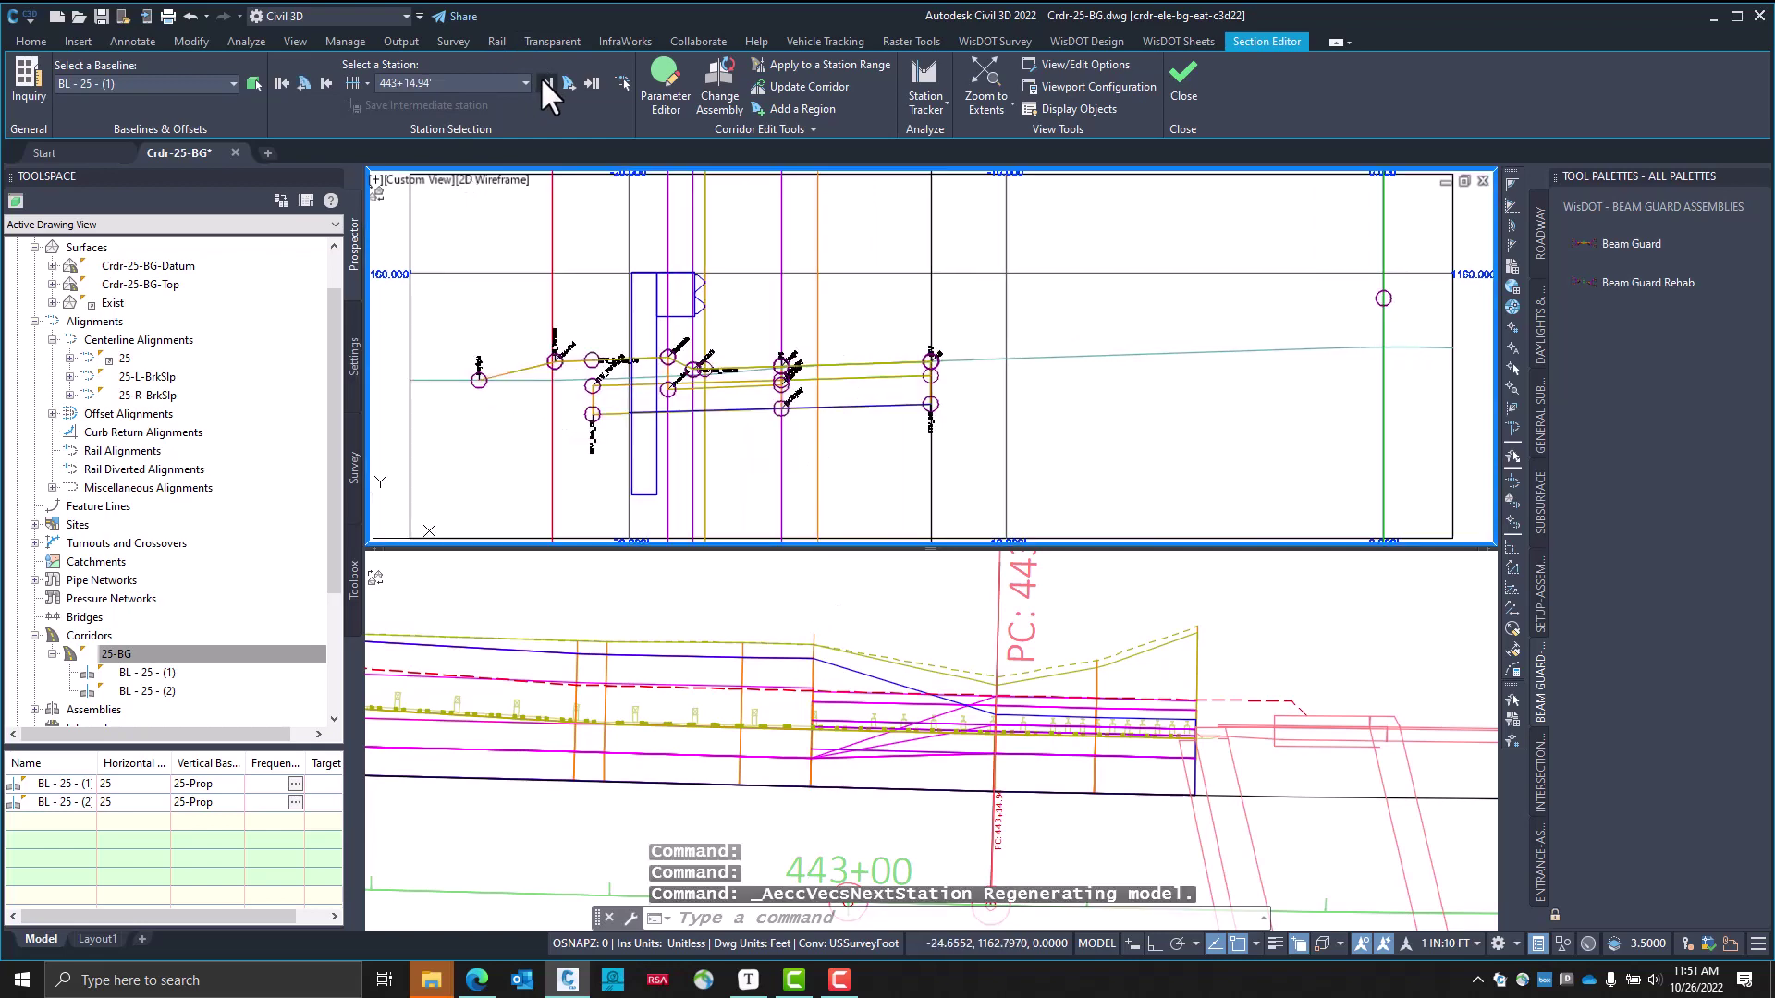
click(324, 82)
click(324, 82)
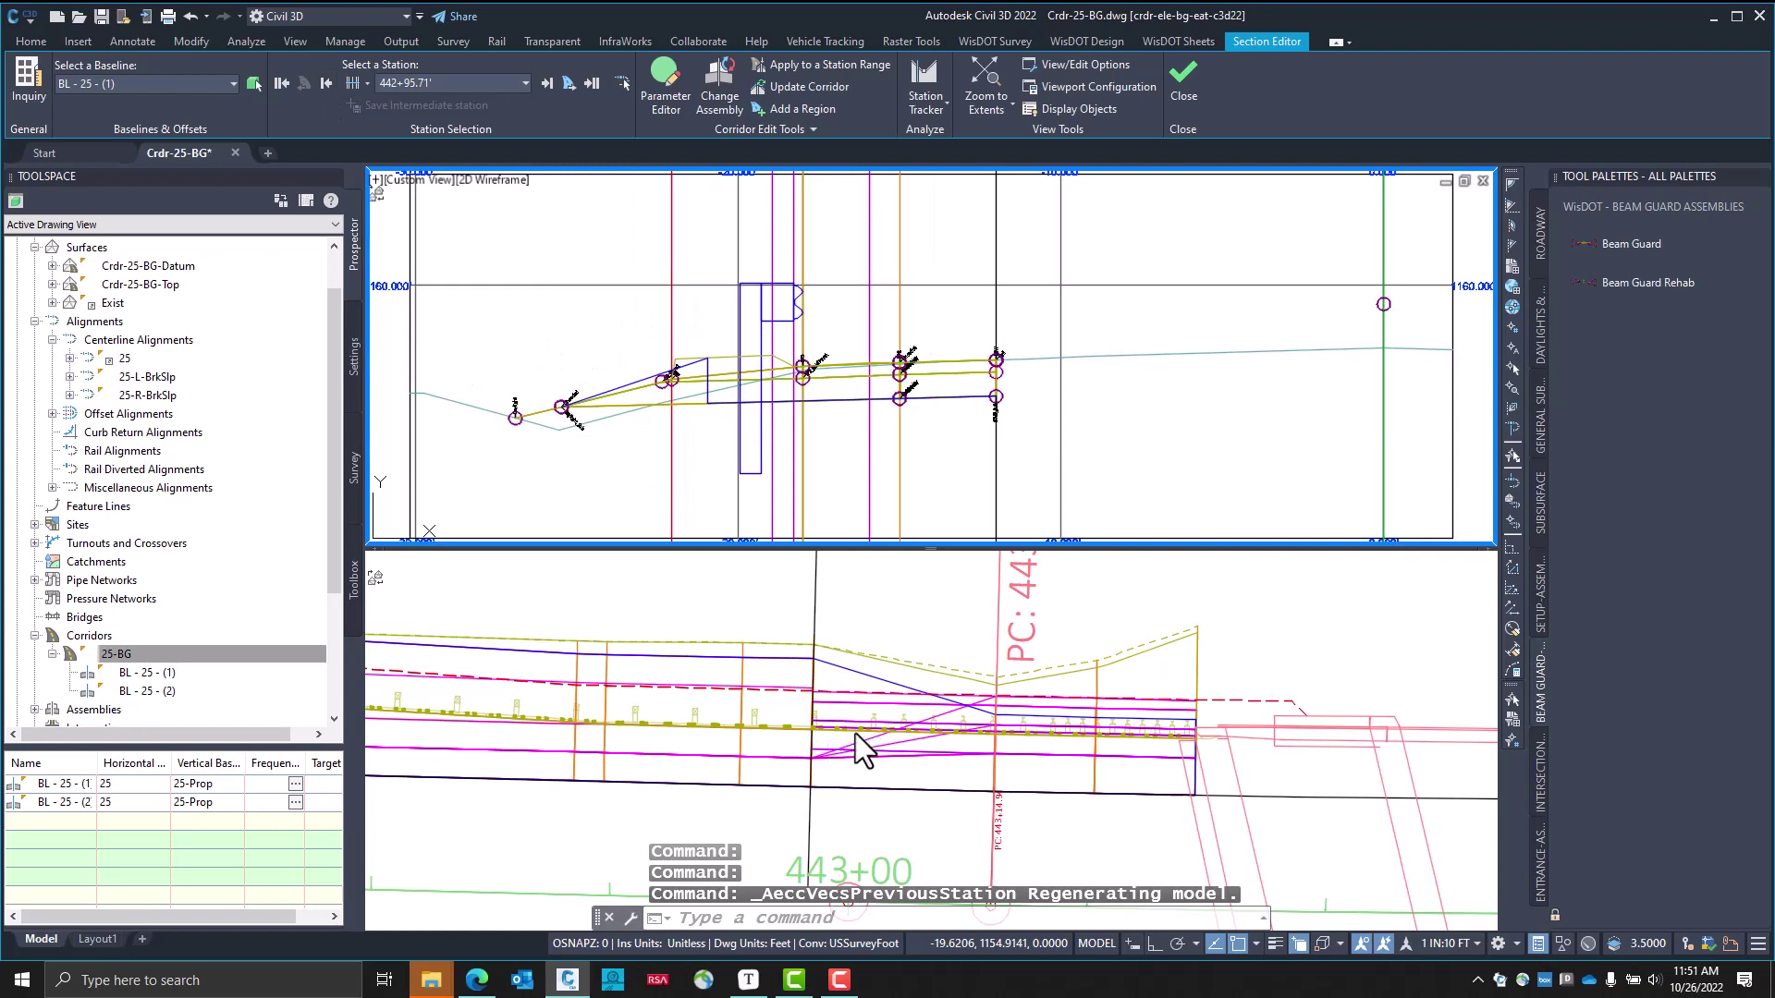
Start a new control profile for alignment 25 in the Control Profile Editor and name it 25-L-CurbHt
click(702, 597)
click(703, 596)
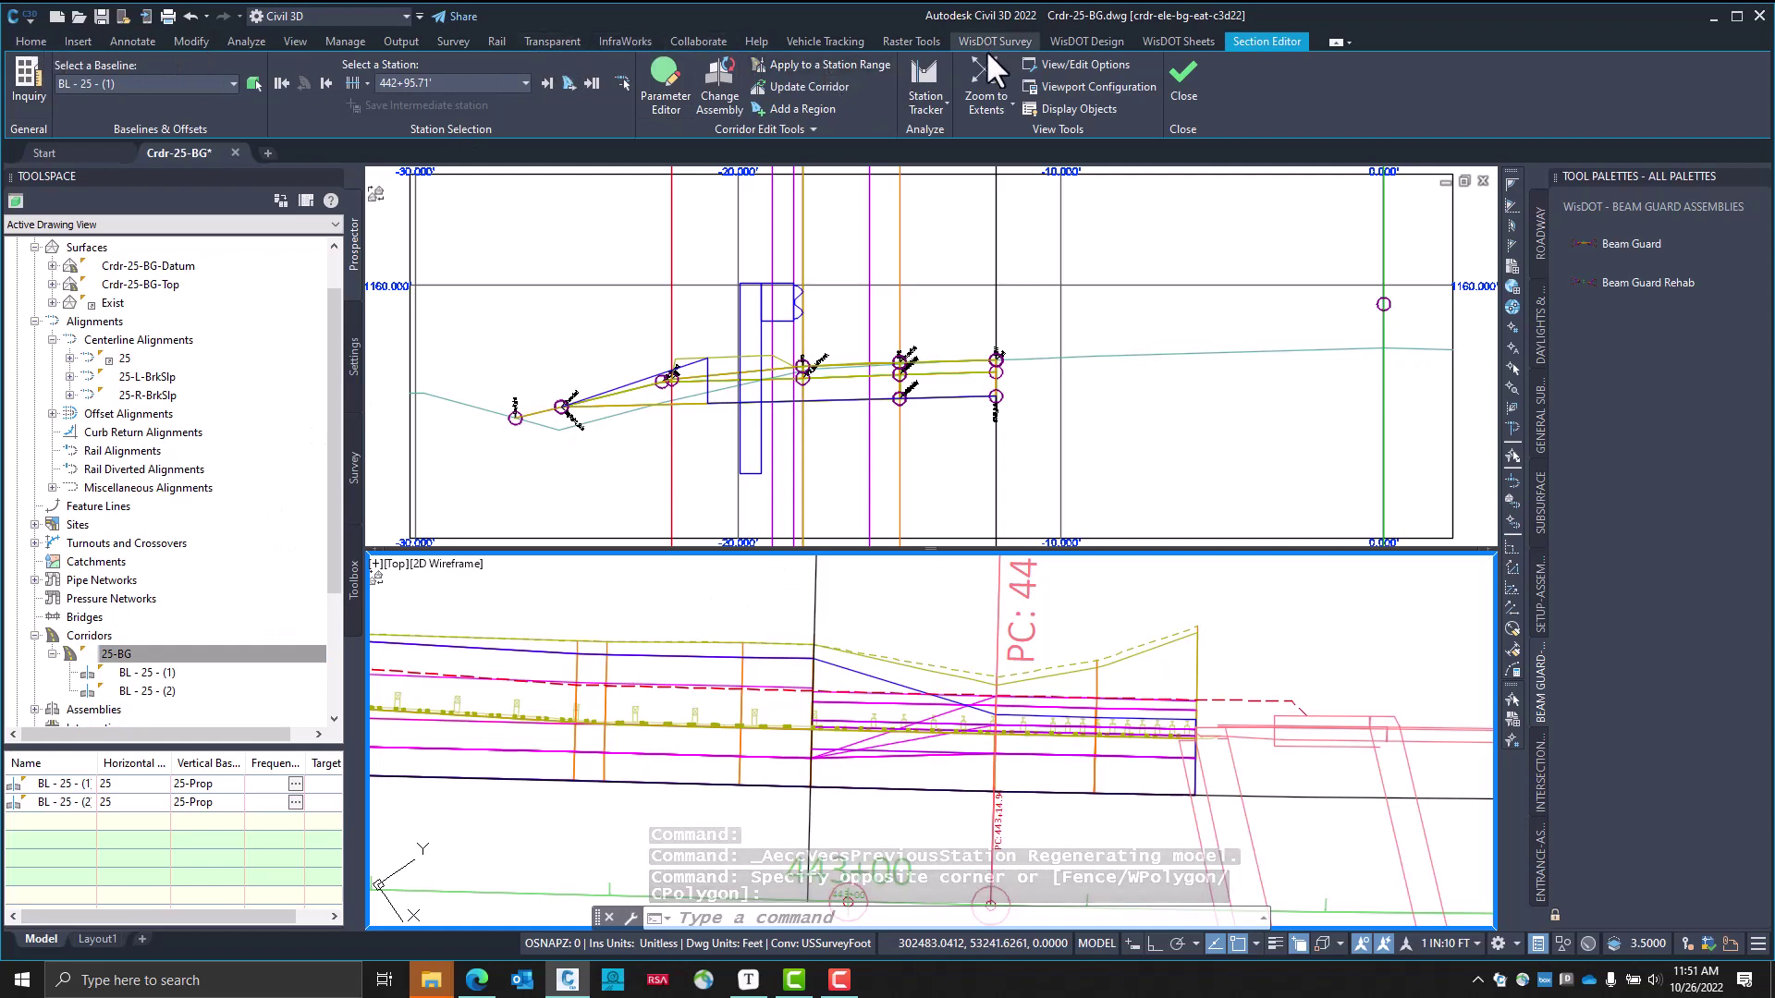
click(1074, 41)
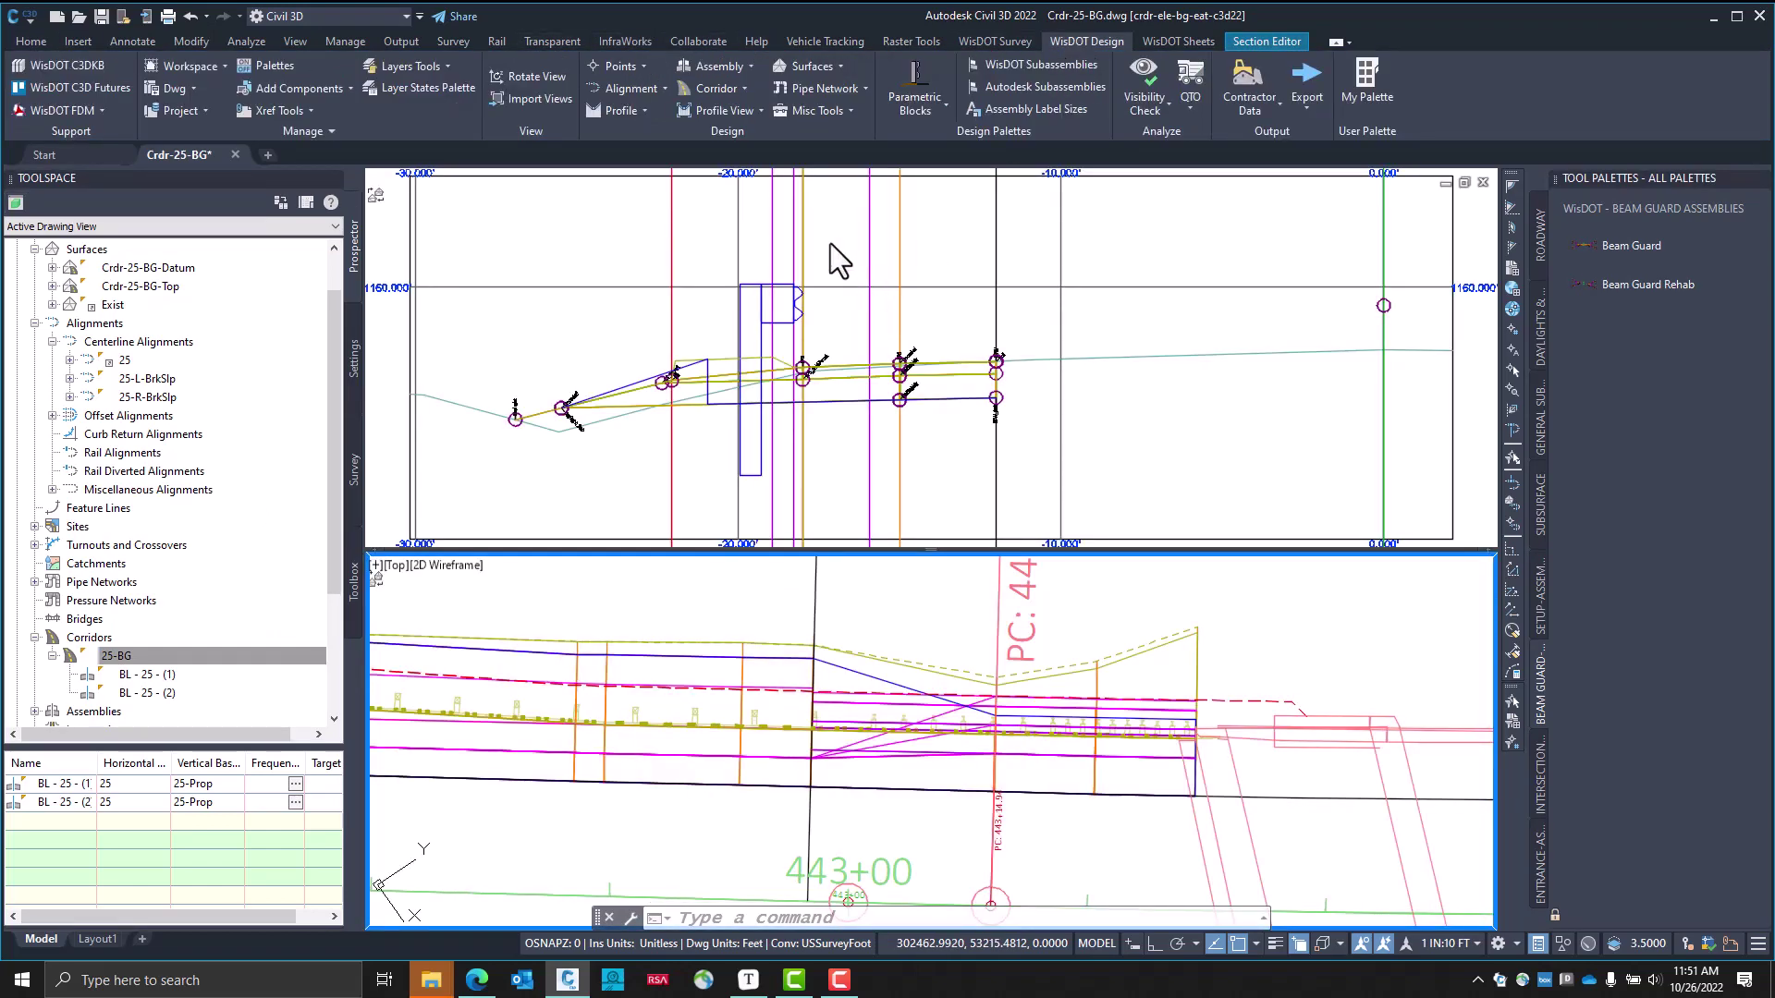
click(630, 109)
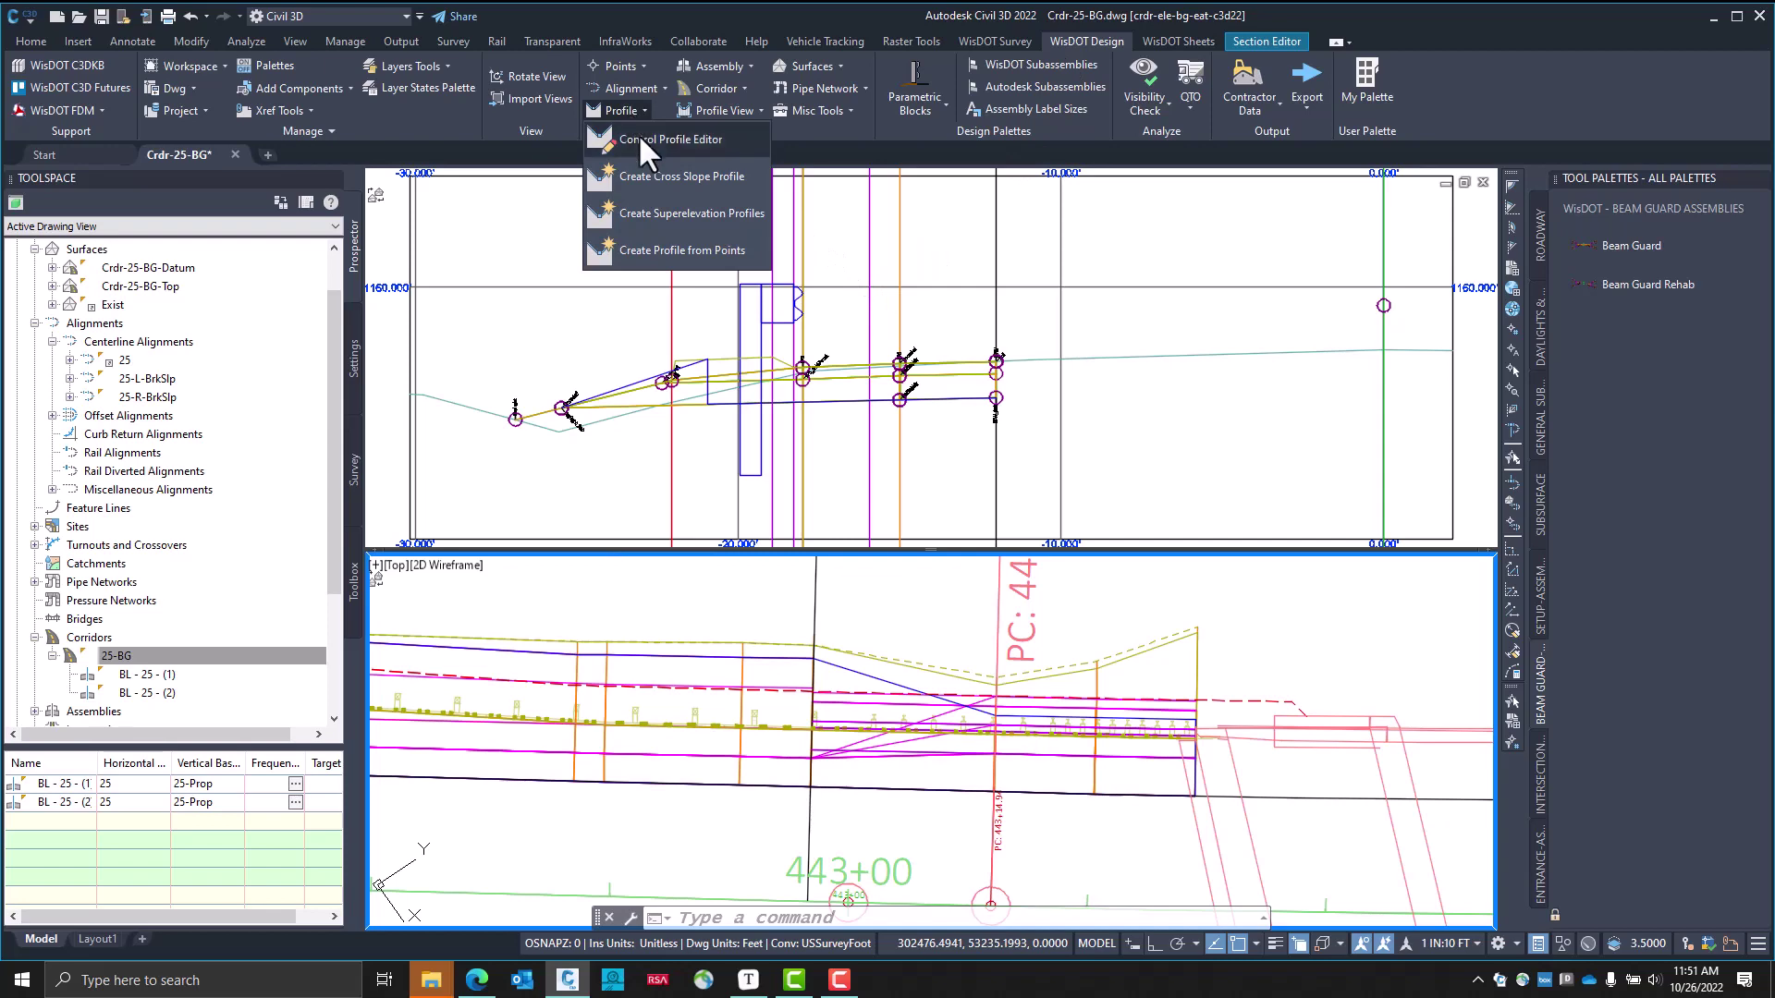
click(643, 138)
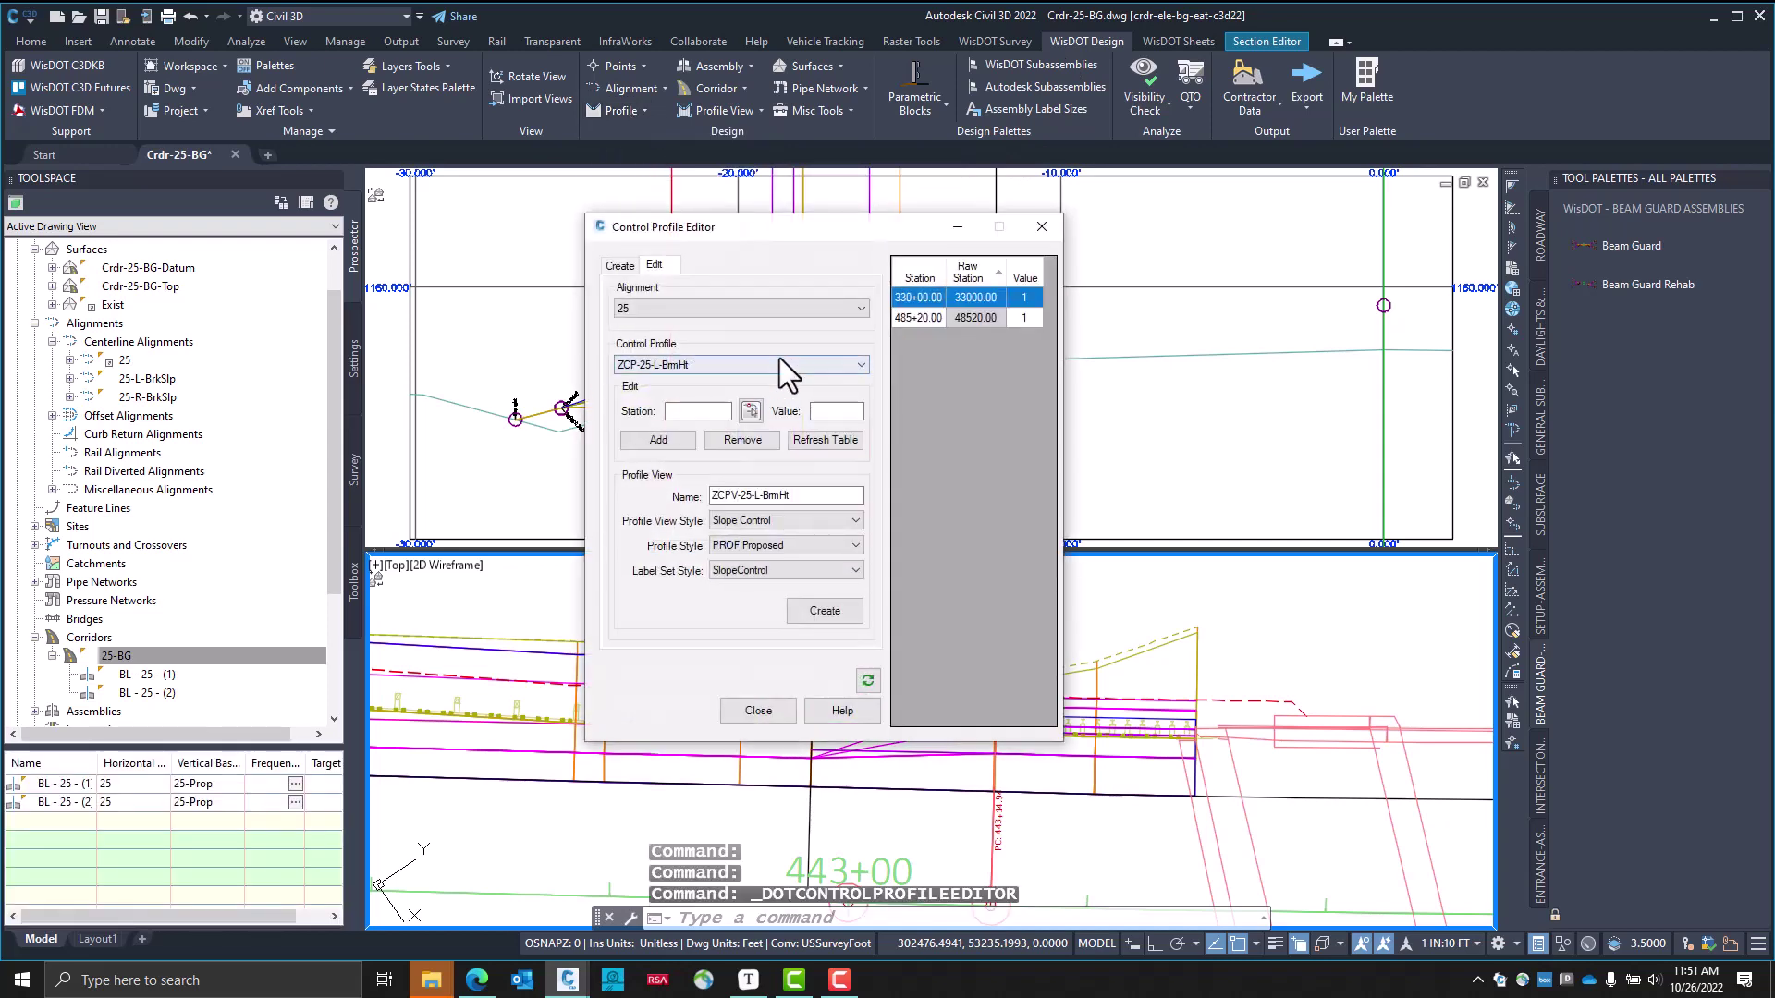
click(724, 360)
text(2)
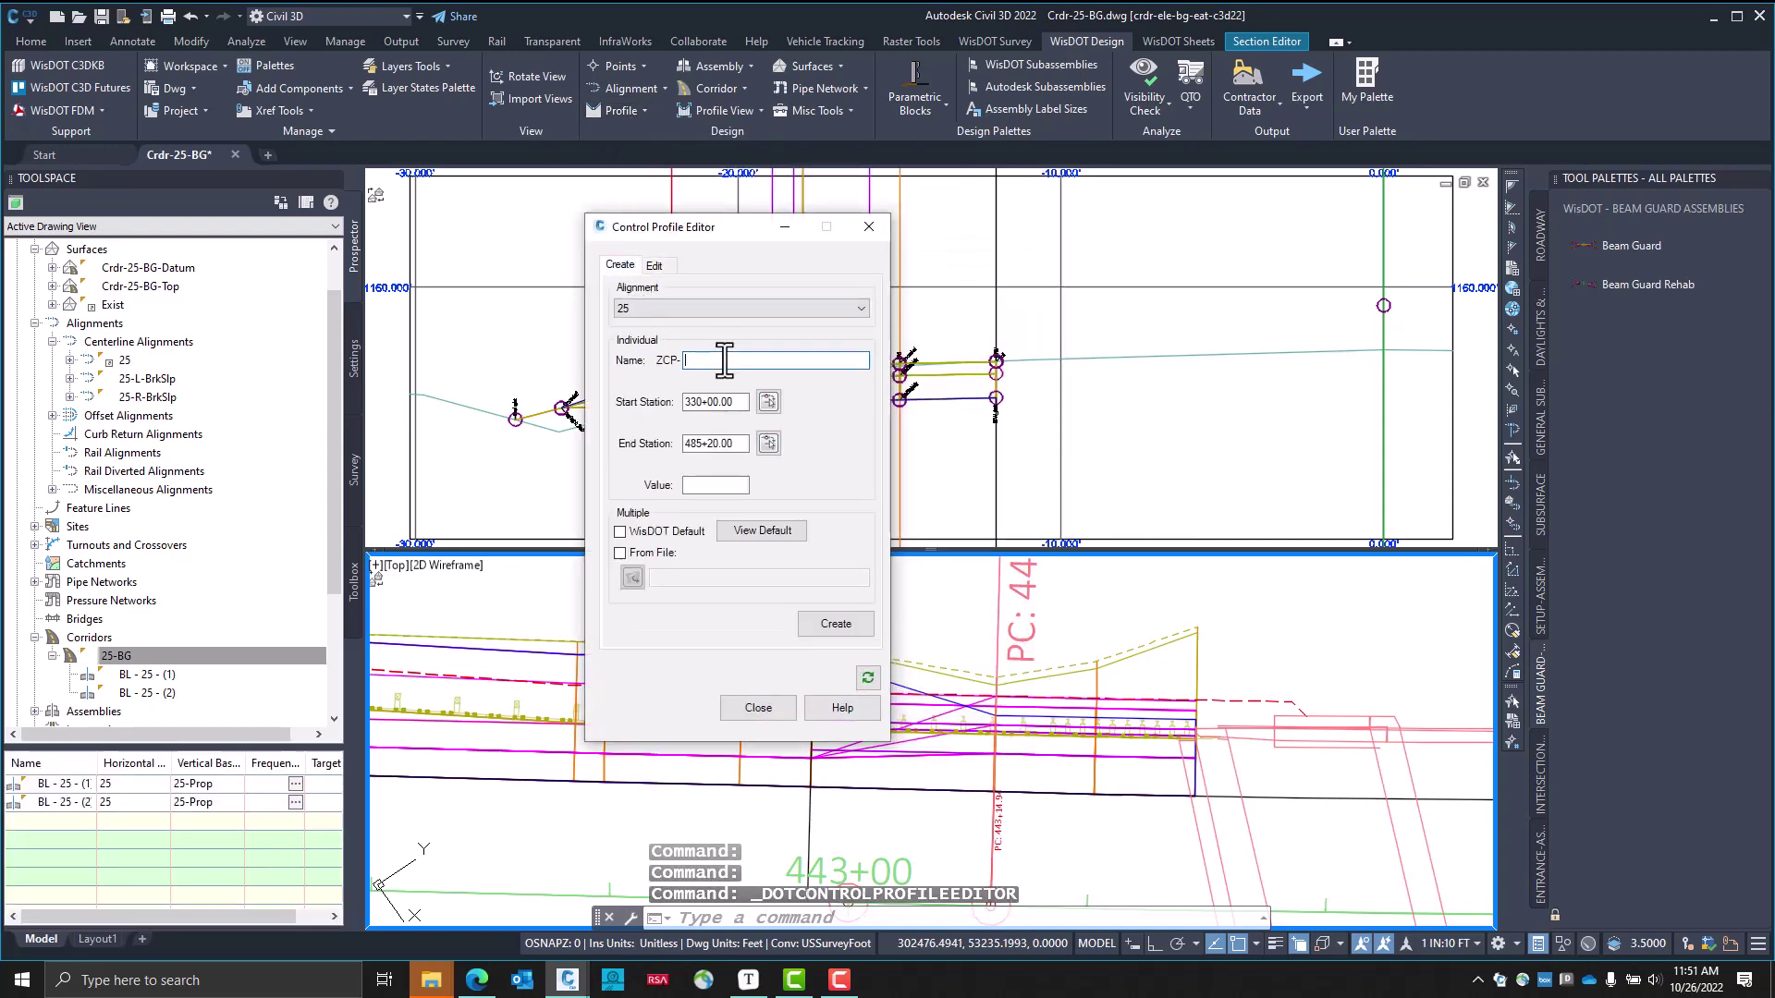
text(5-L-CurbHt)
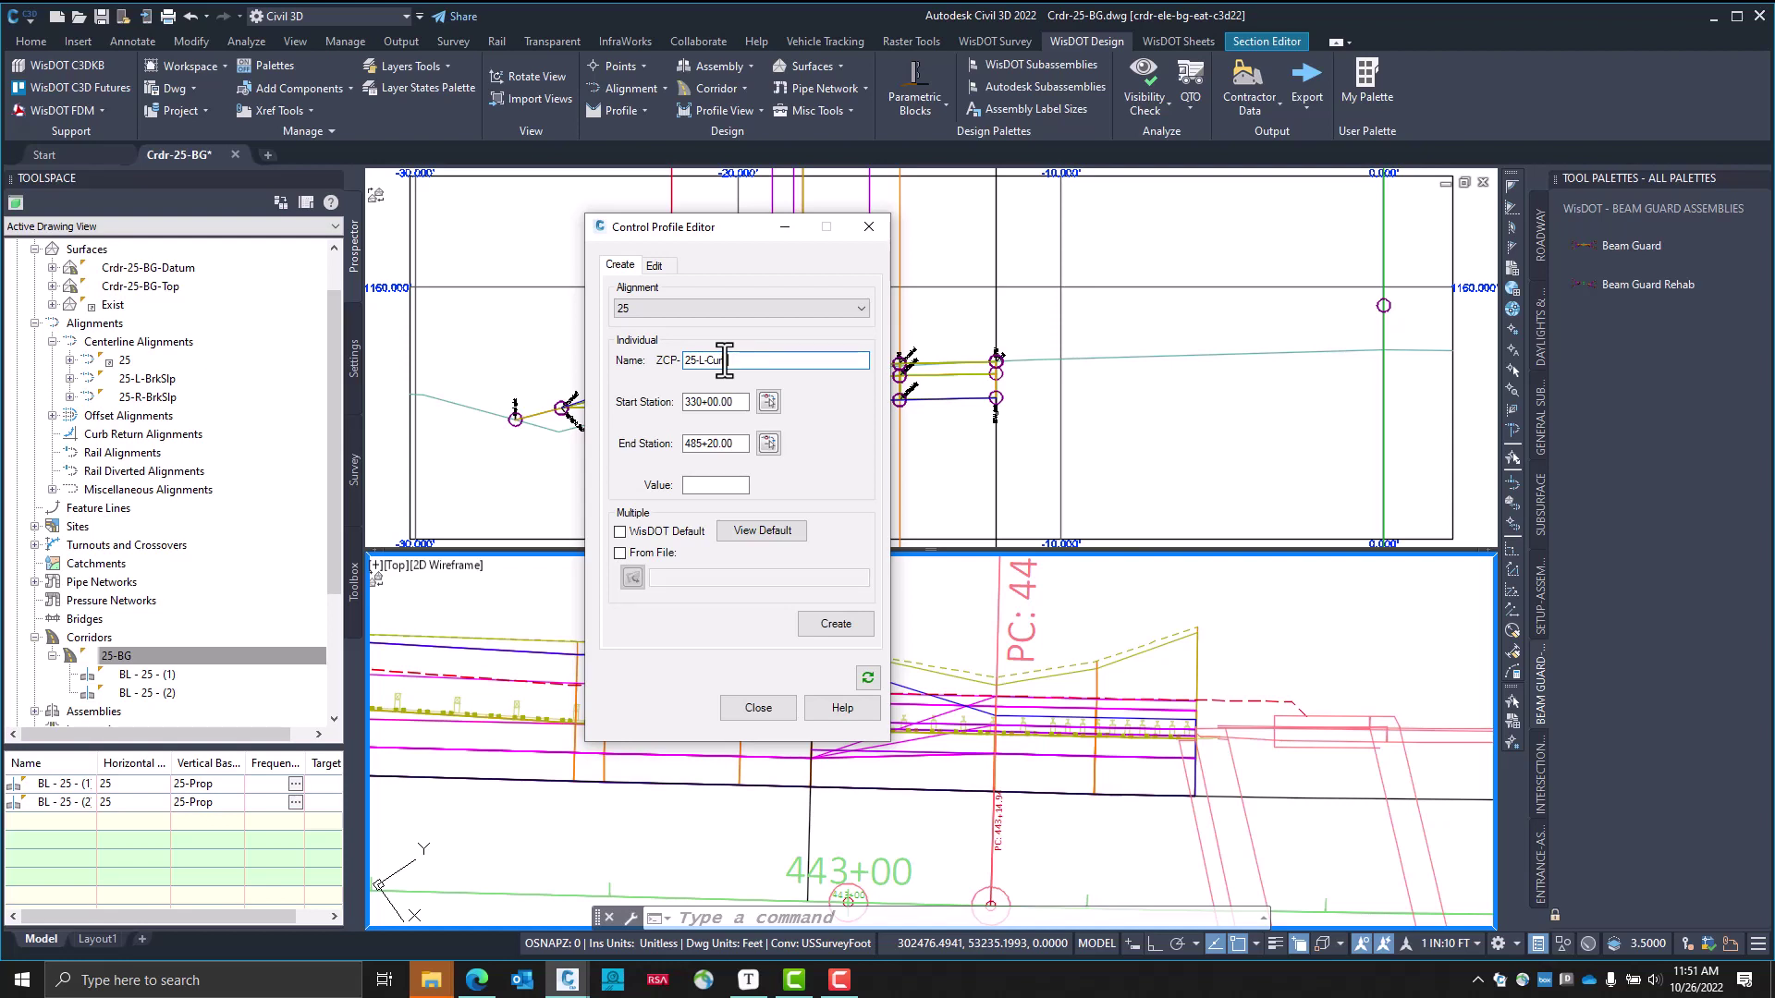
Pick the curb region's limits in plan as the control profile's range, start station 442+95.71 and end station 443+36.10
click(769, 403)
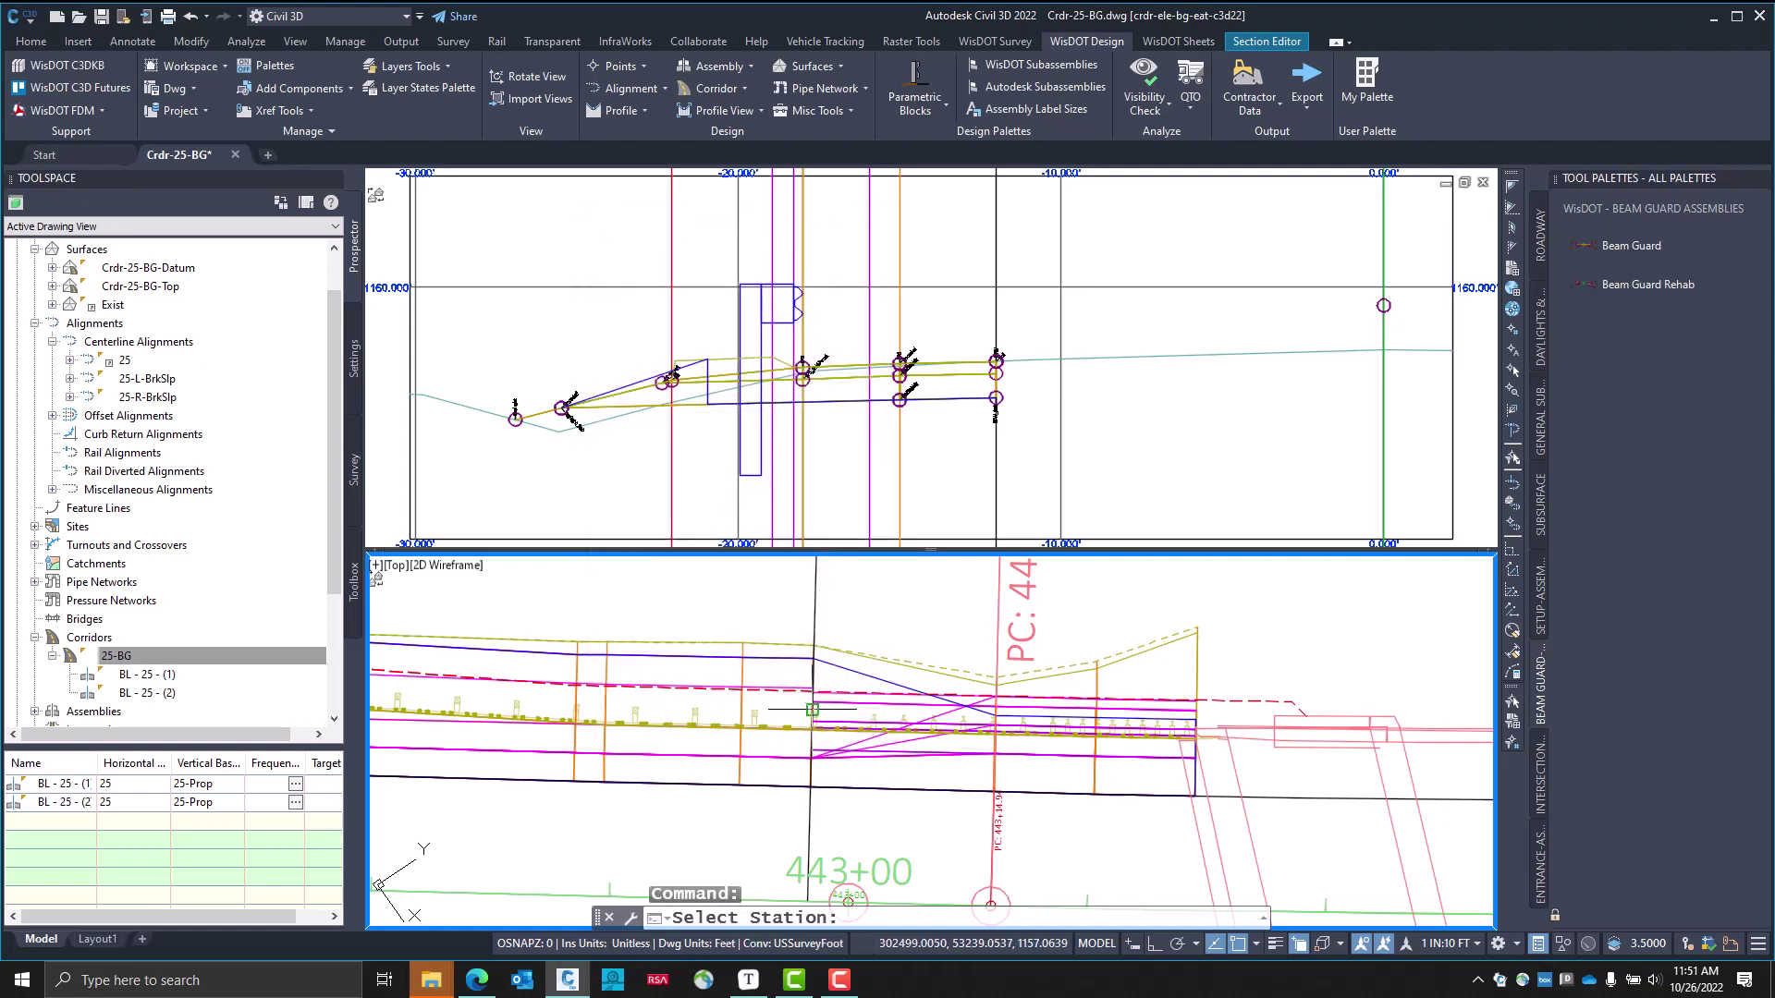
click(836, 724)
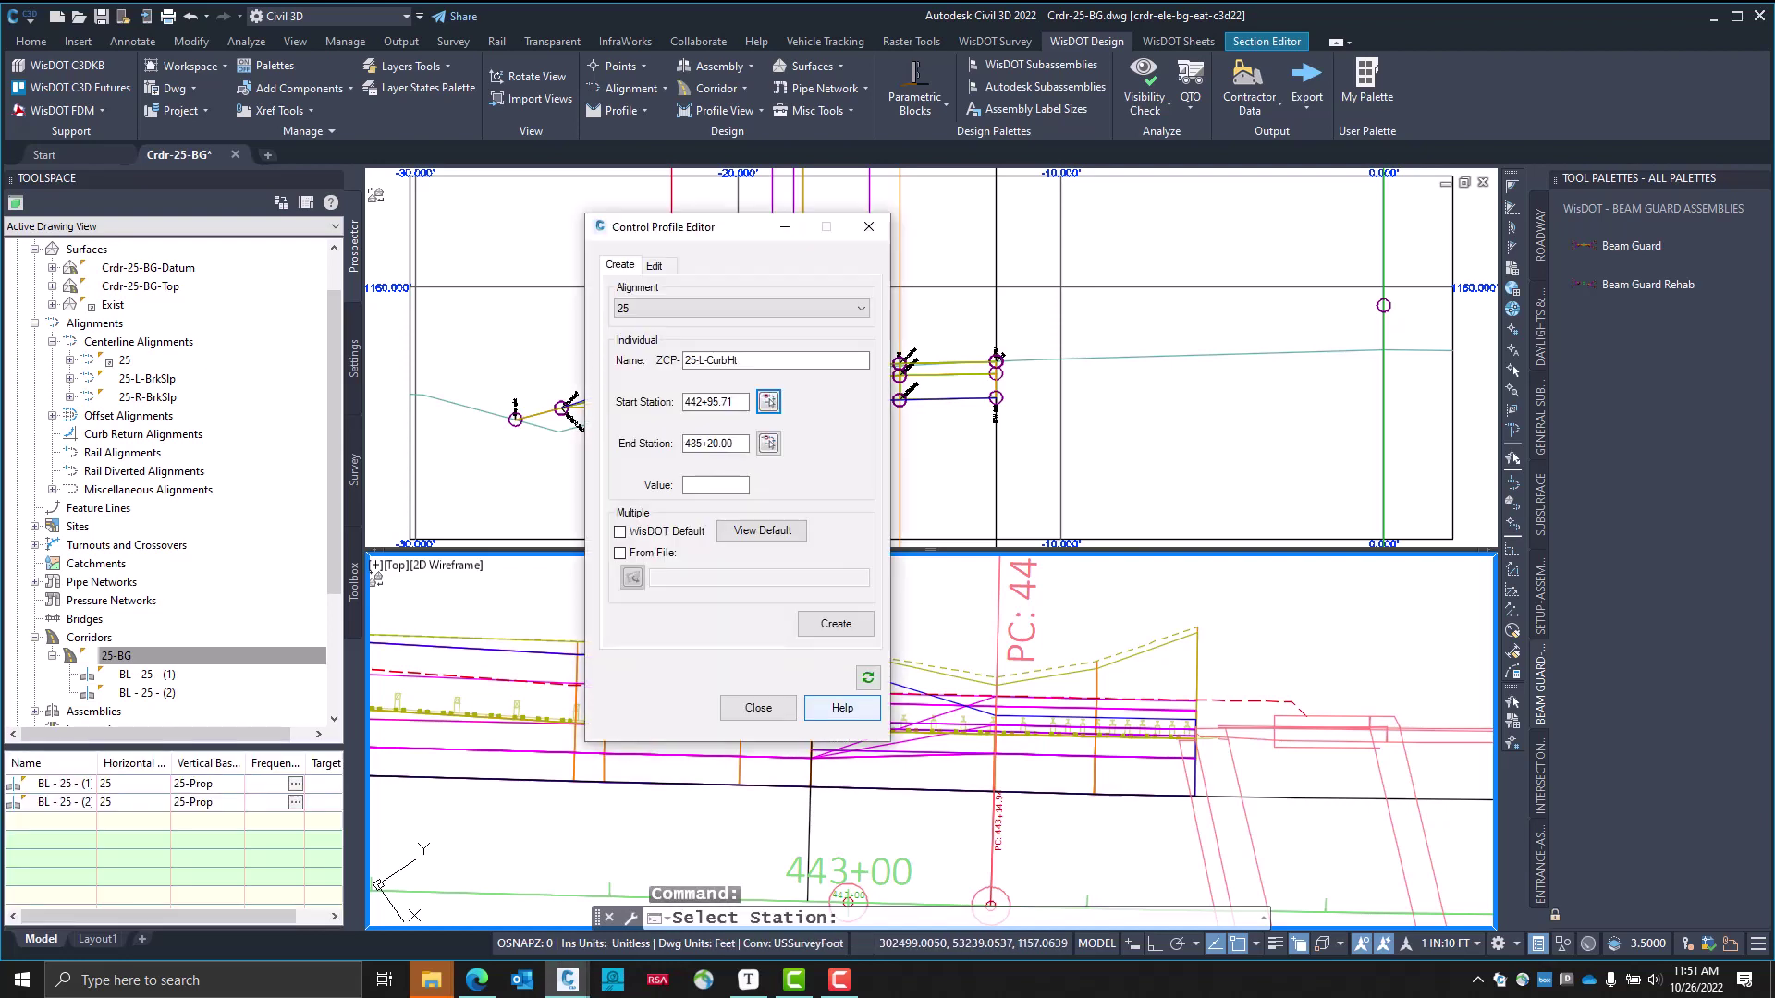
click(769, 442)
click(1194, 758)
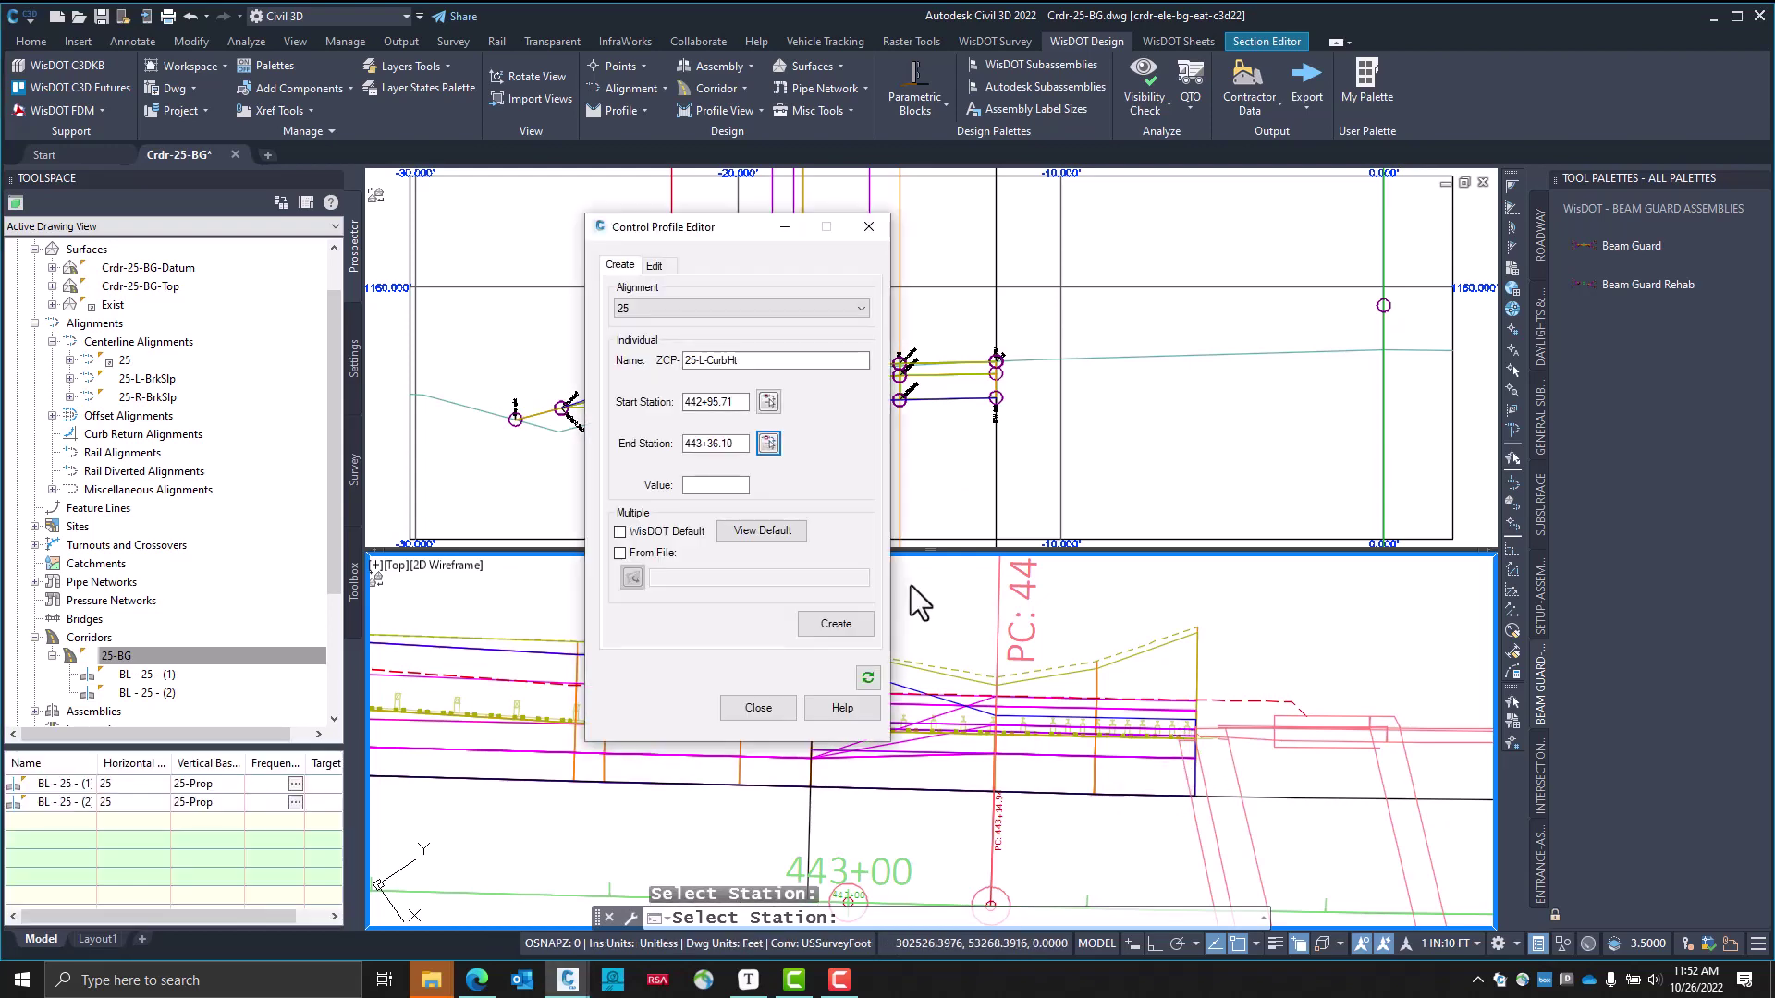
Set the 25-L-CurbHt control profile's value to 0.333
click(718, 486)
text(0.5)
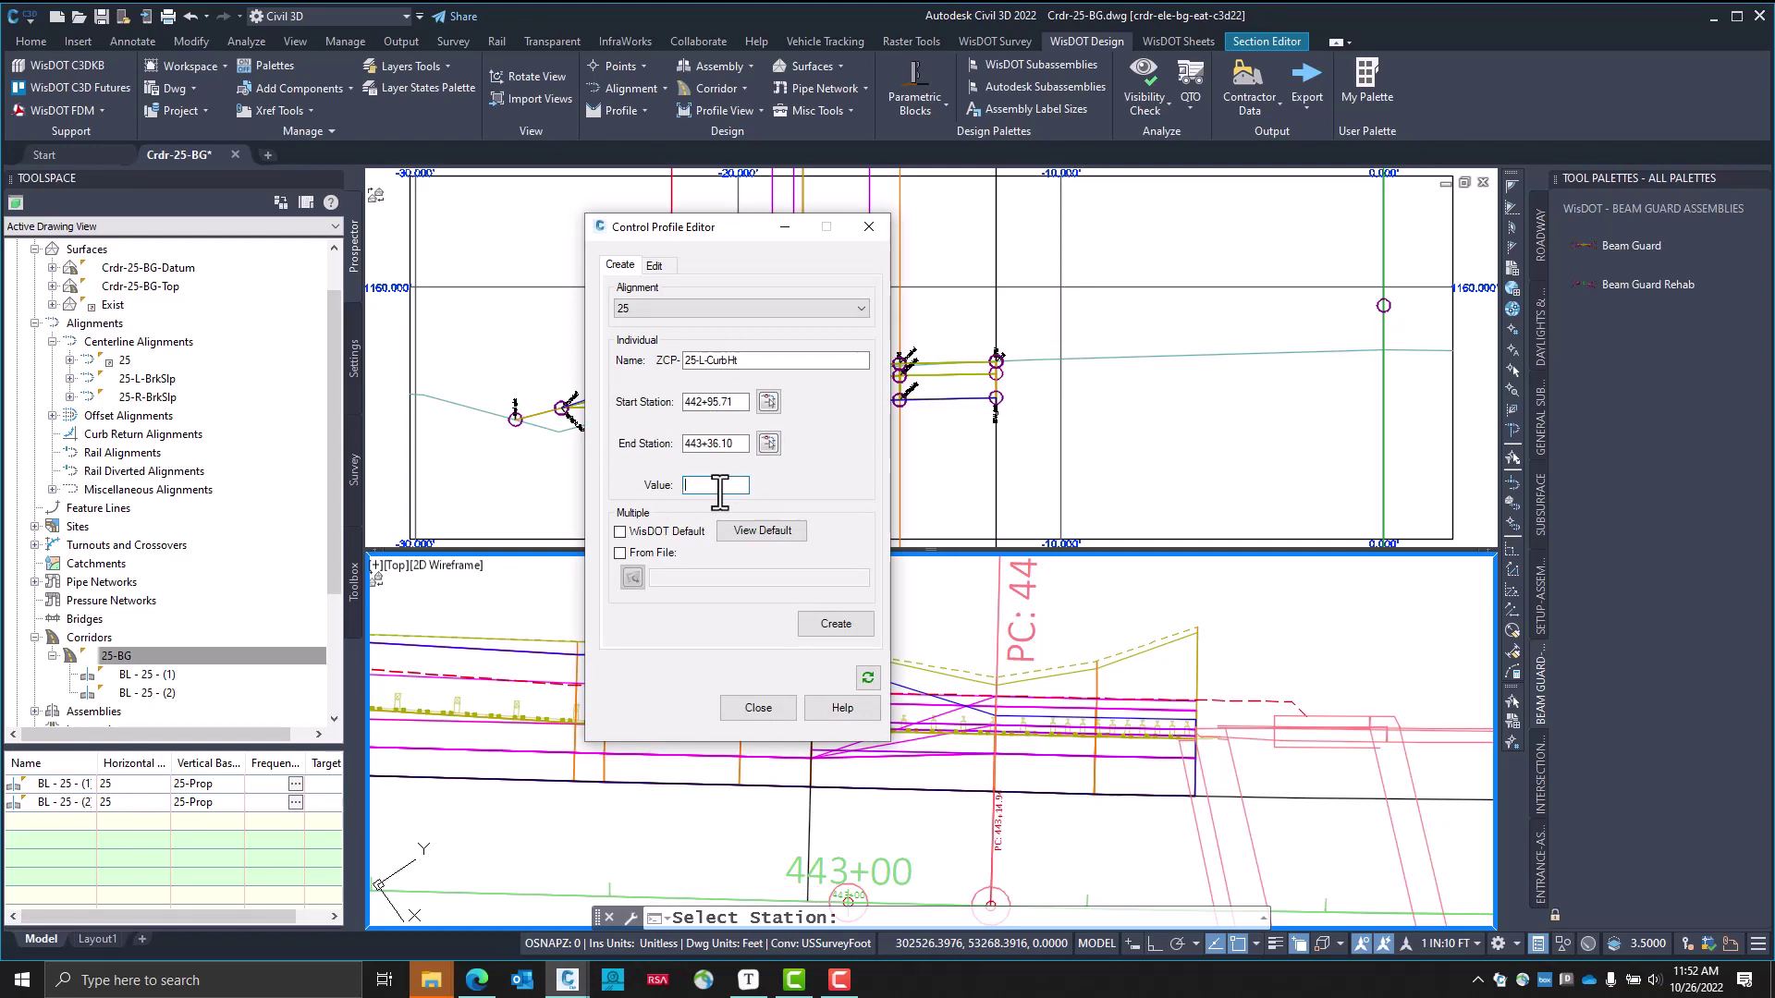
text(12)
key(BackSpace)
key(BackSpace)
key(BackSpace)
text(0.333)
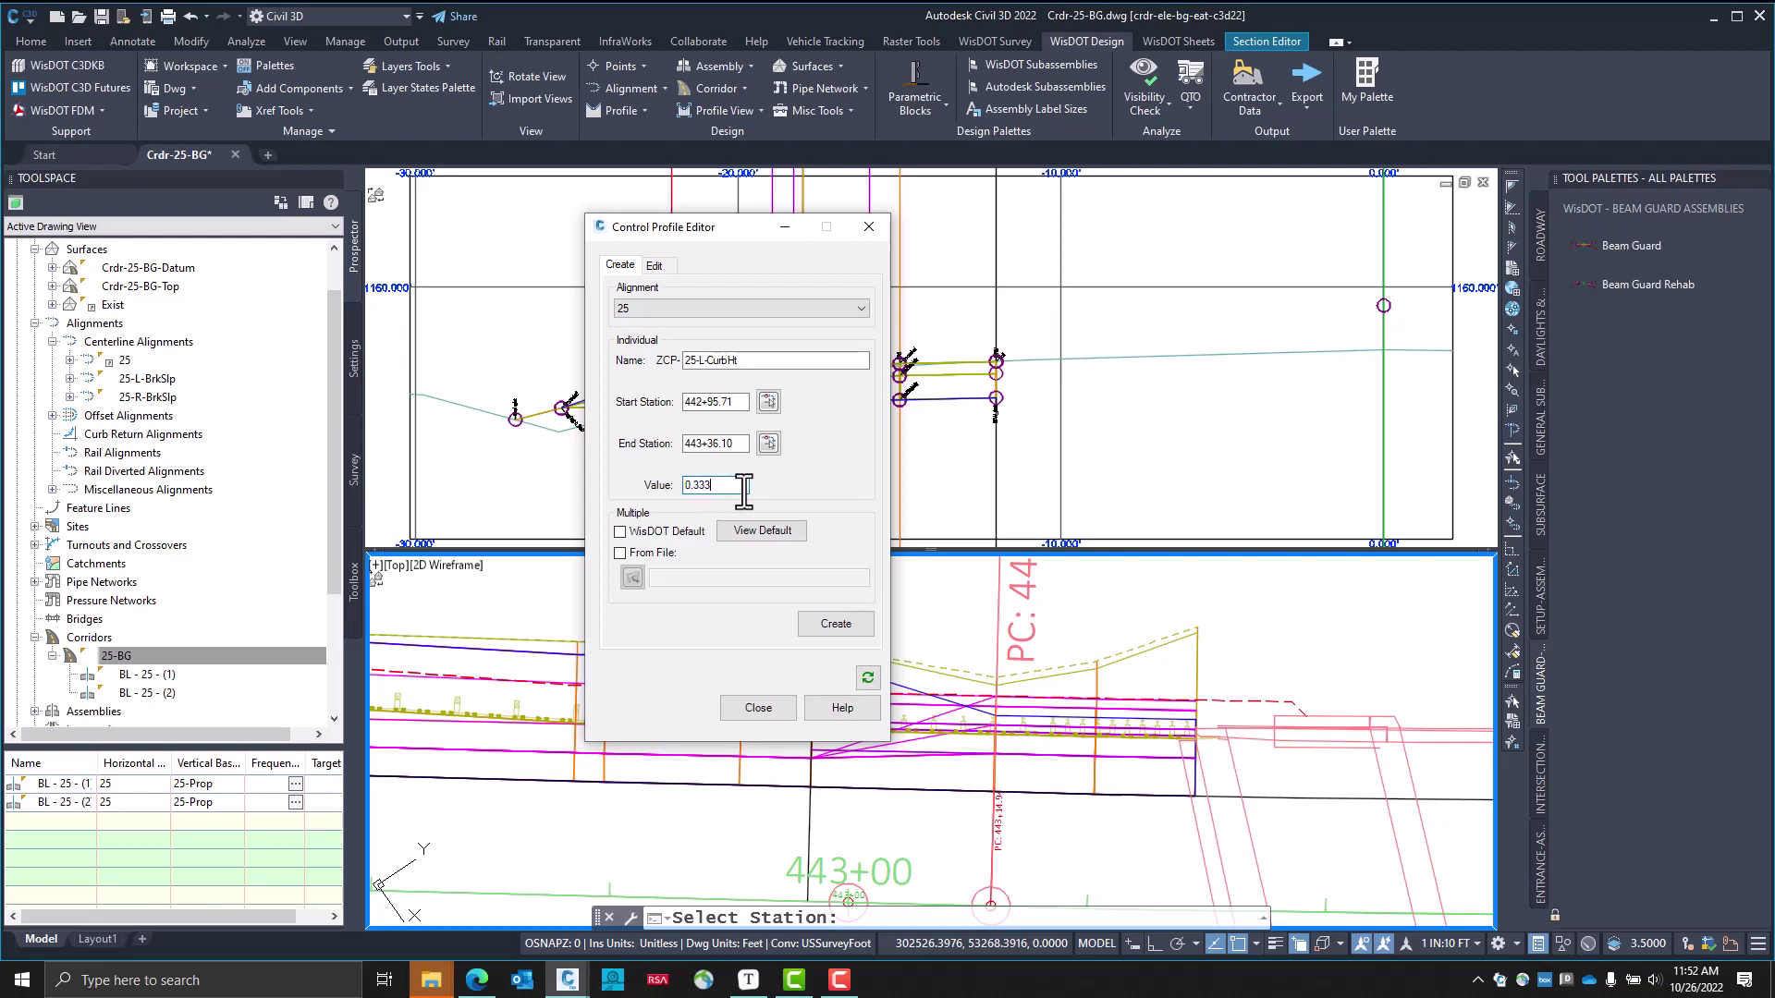
Create the 25-L-CurbHt control profile and open ZCP-25-L-CurbHt for editing, with its station table clear of the section
click(834, 626)
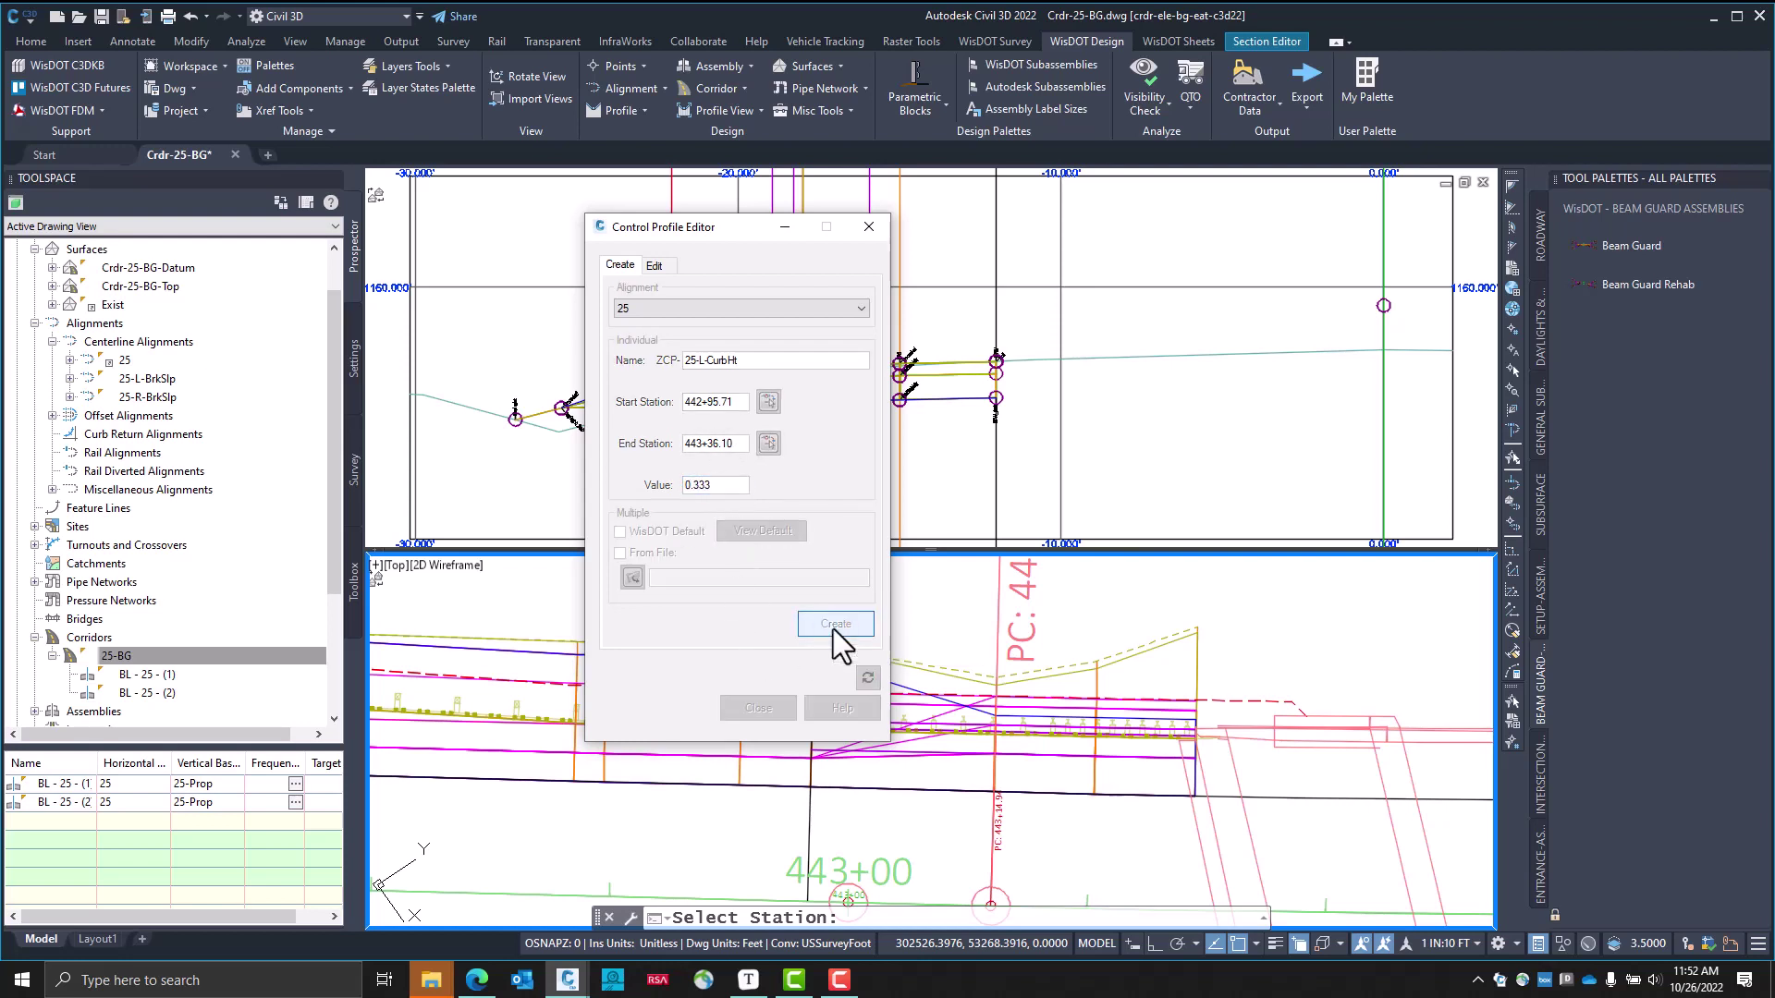
click(755, 518)
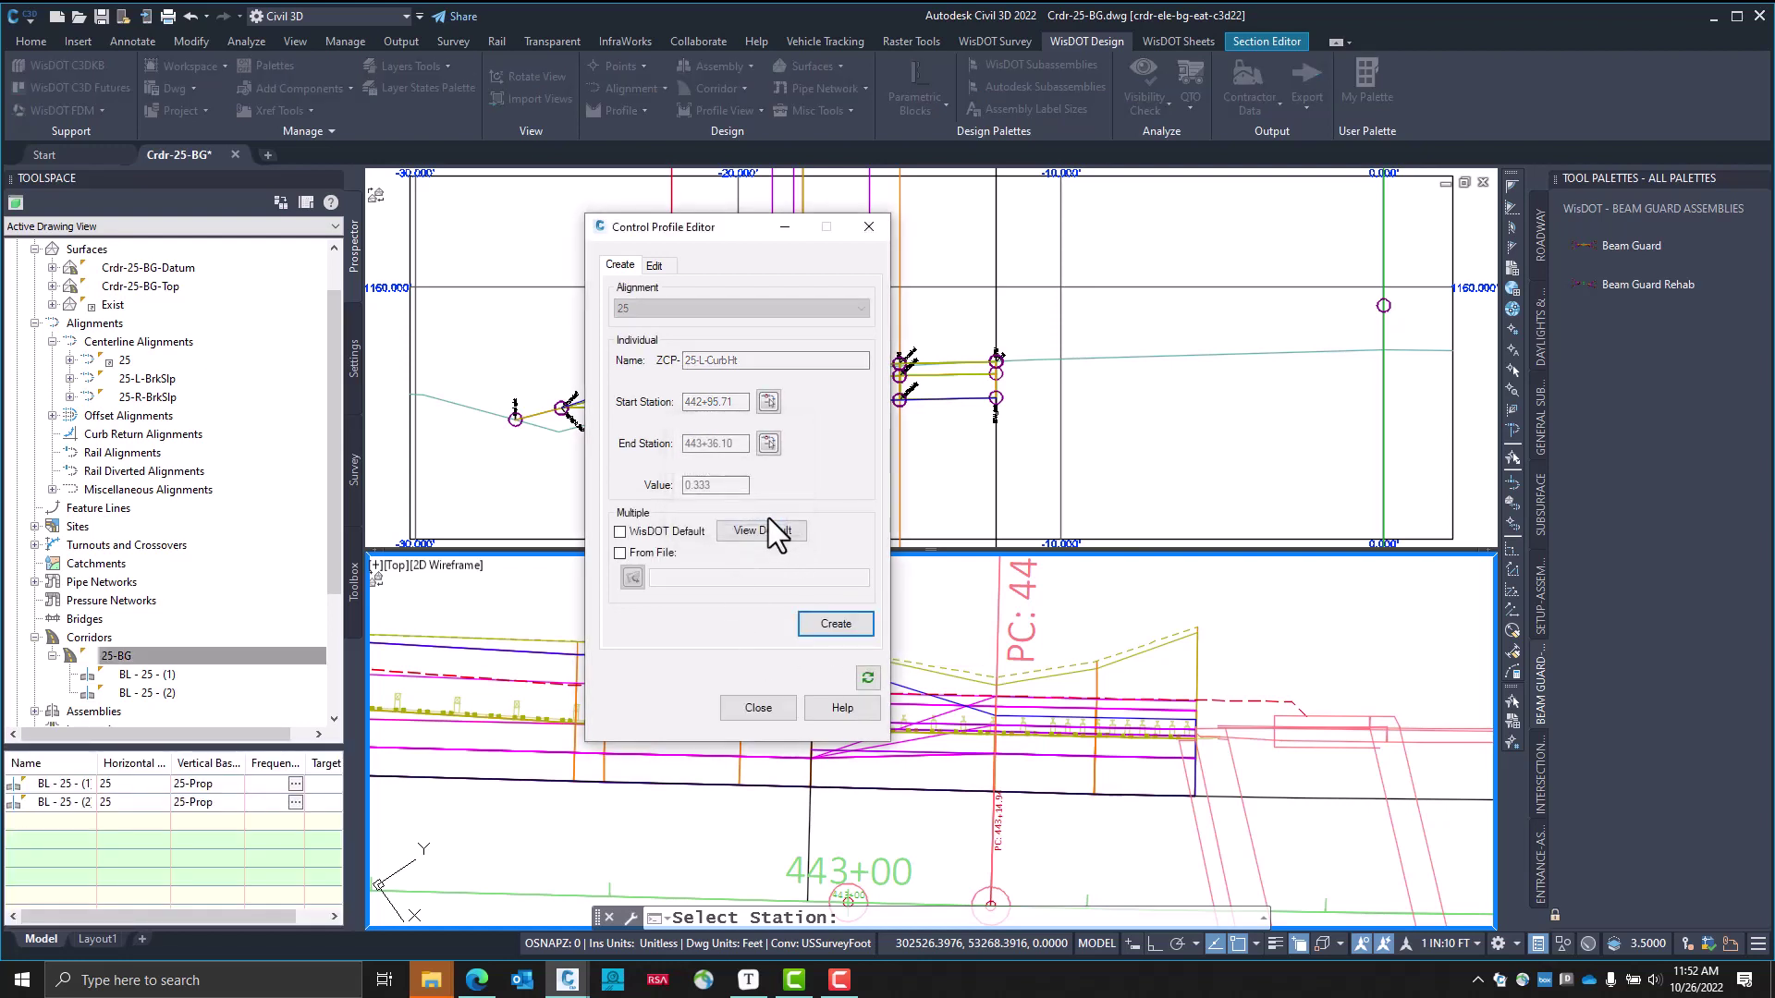
click(664, 265)
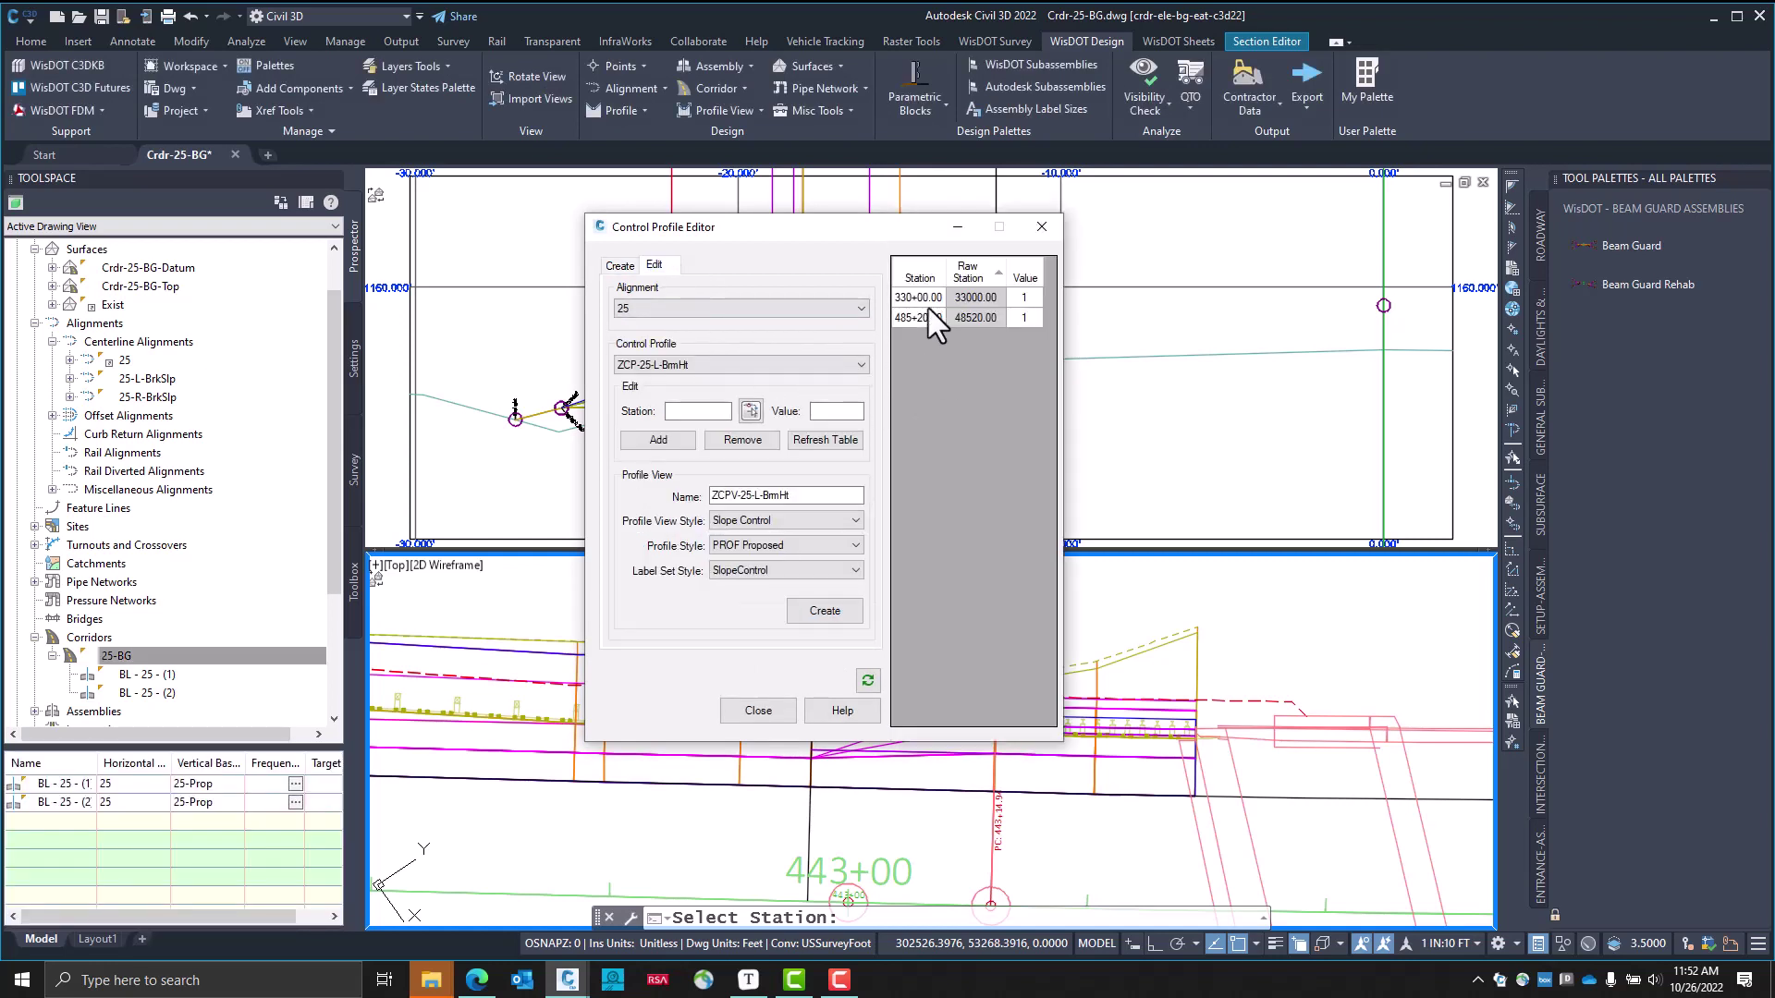
click(670, 364)
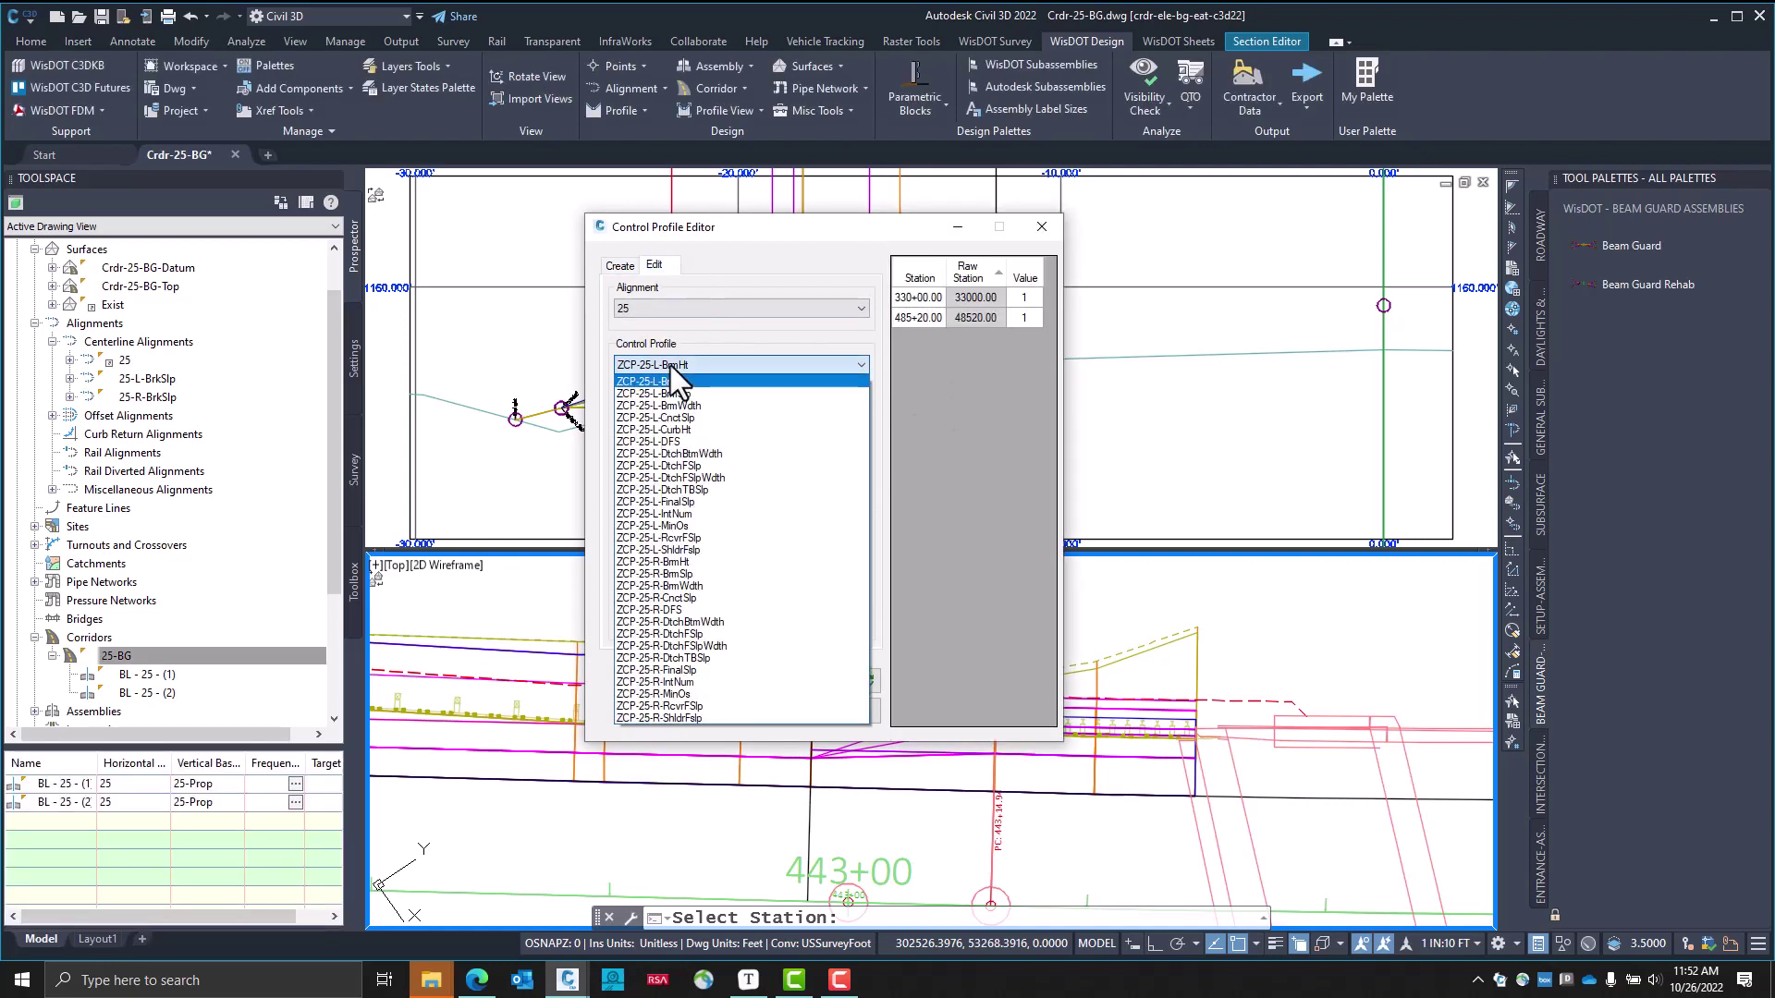
click(686, 429)
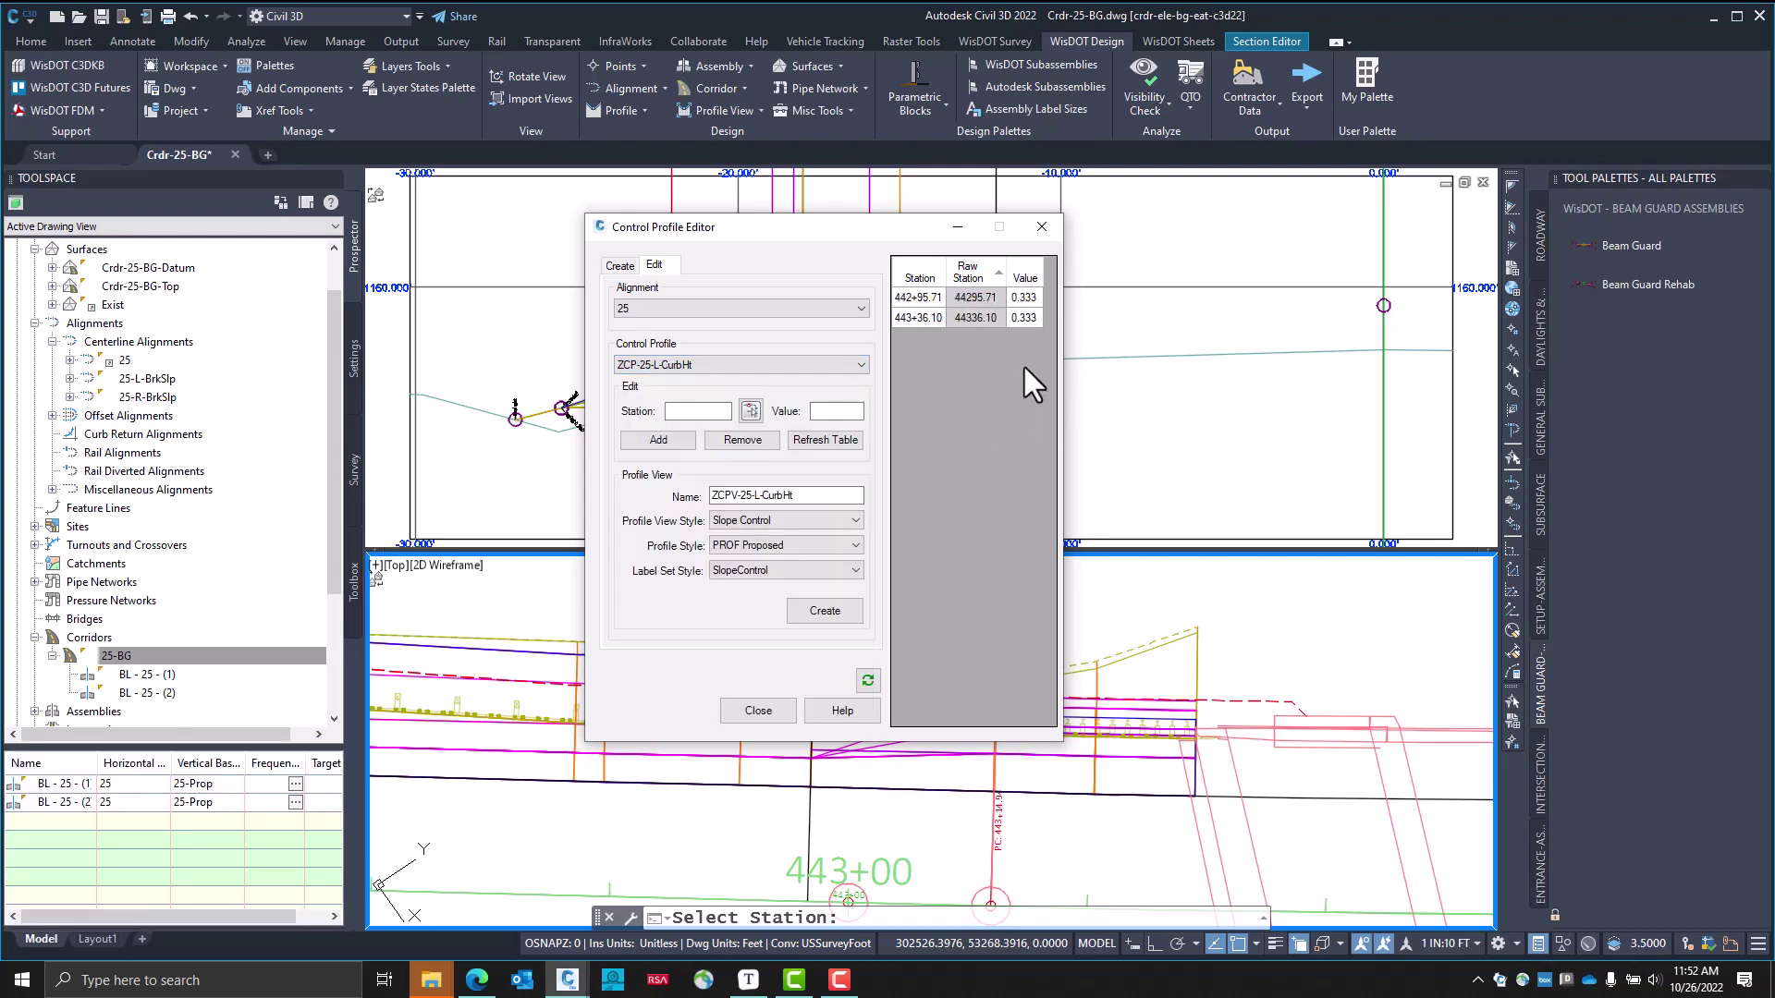
drag(922, 218, 504, 251)
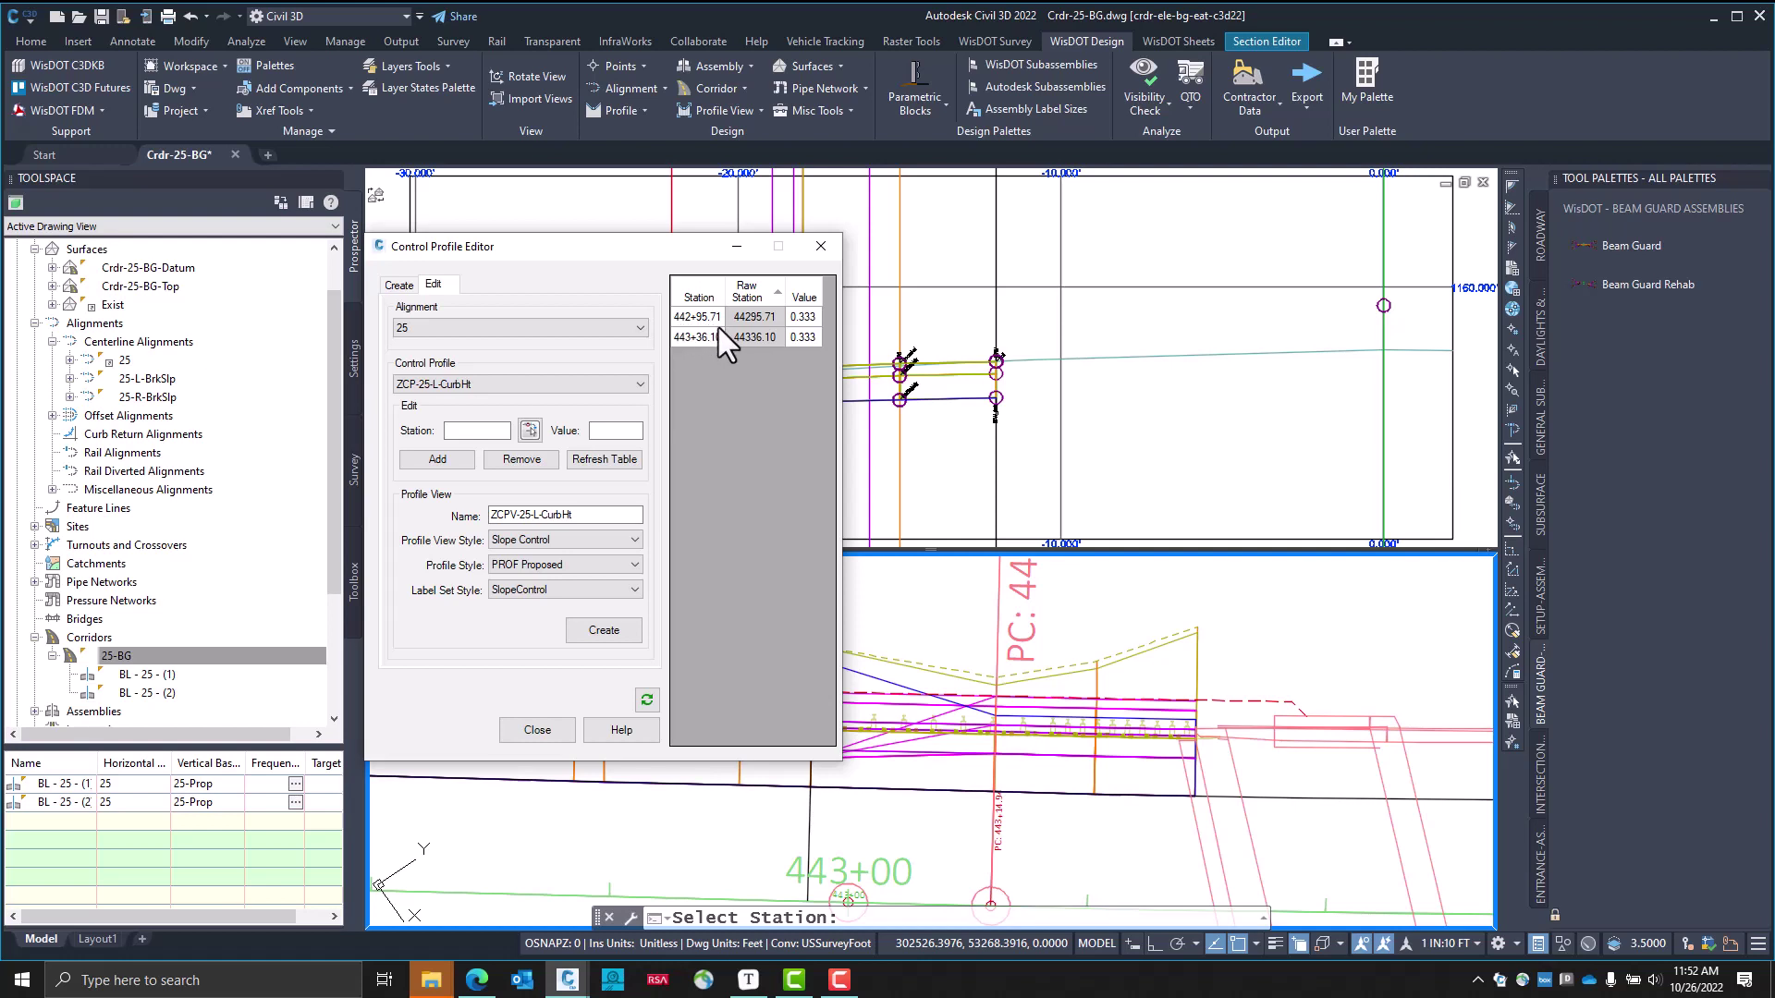
Add a point at station 44305.71 with value 0.333 to the ZCP-25-L-CurbHt control profile
click(473, 432)
click(617, 431)
text(0.333)
click(439, 460)
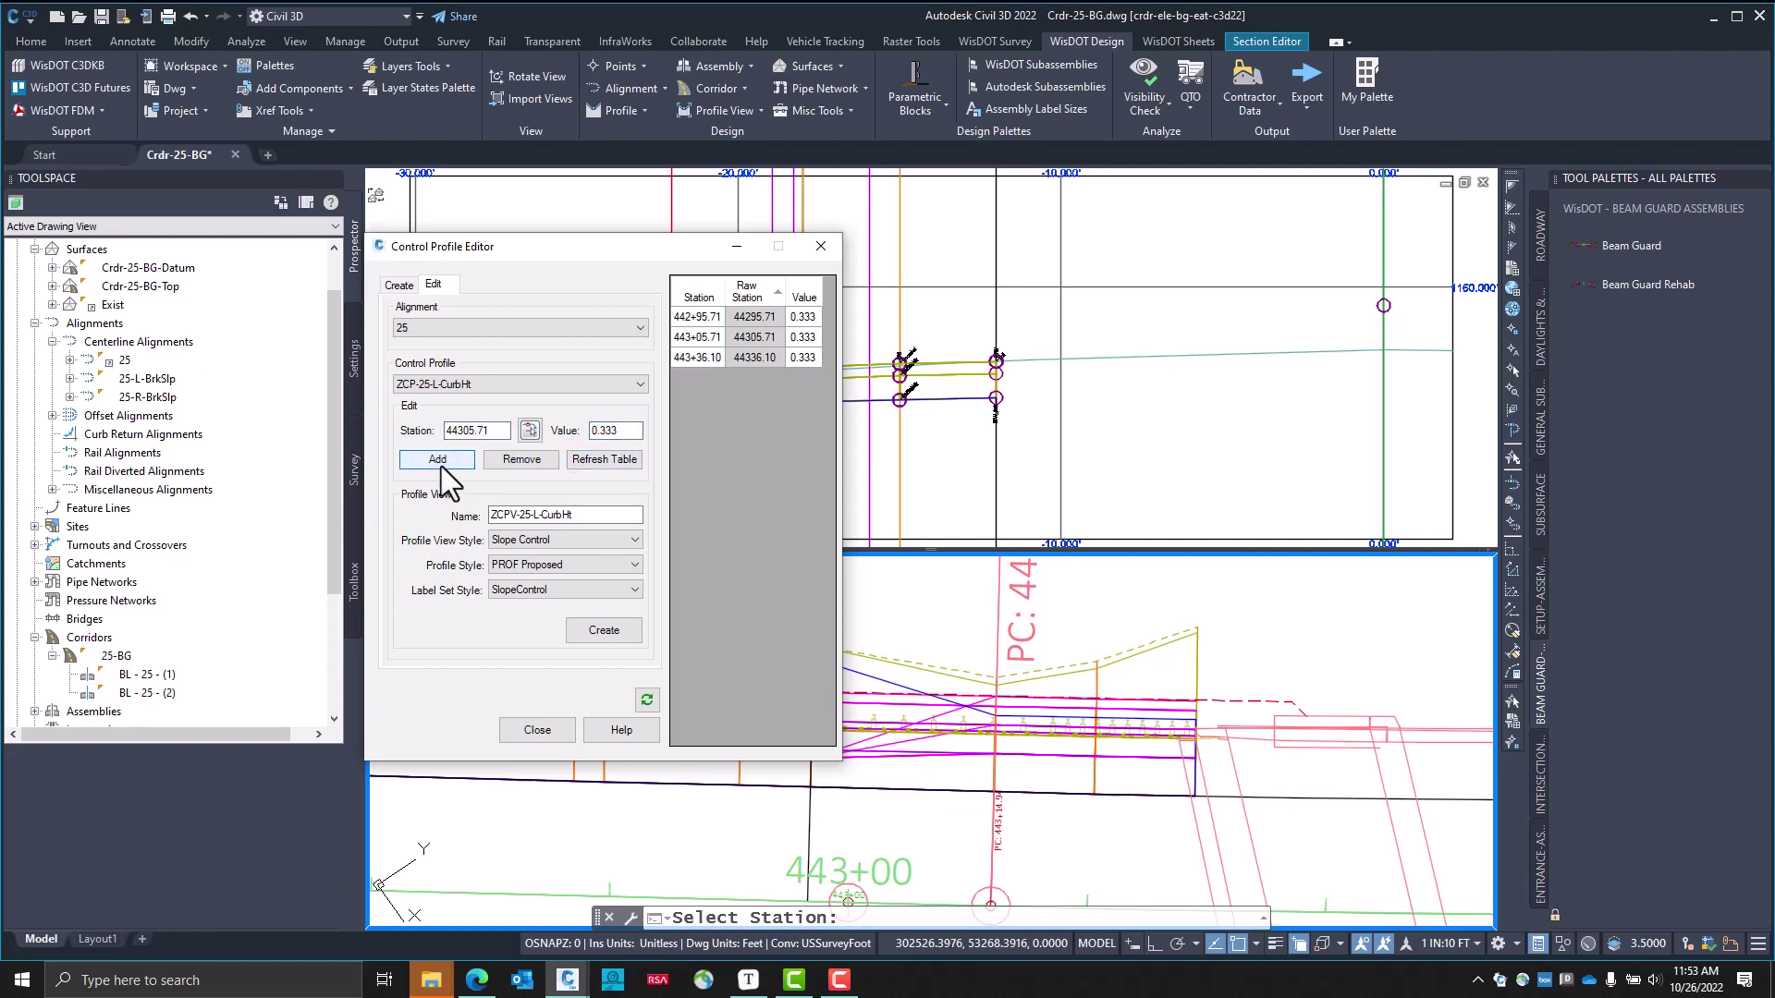
Set the curb height value at station 442+95.71 to 0 and close the Control Profile Editor
click(804, 318)
click(796, 320)
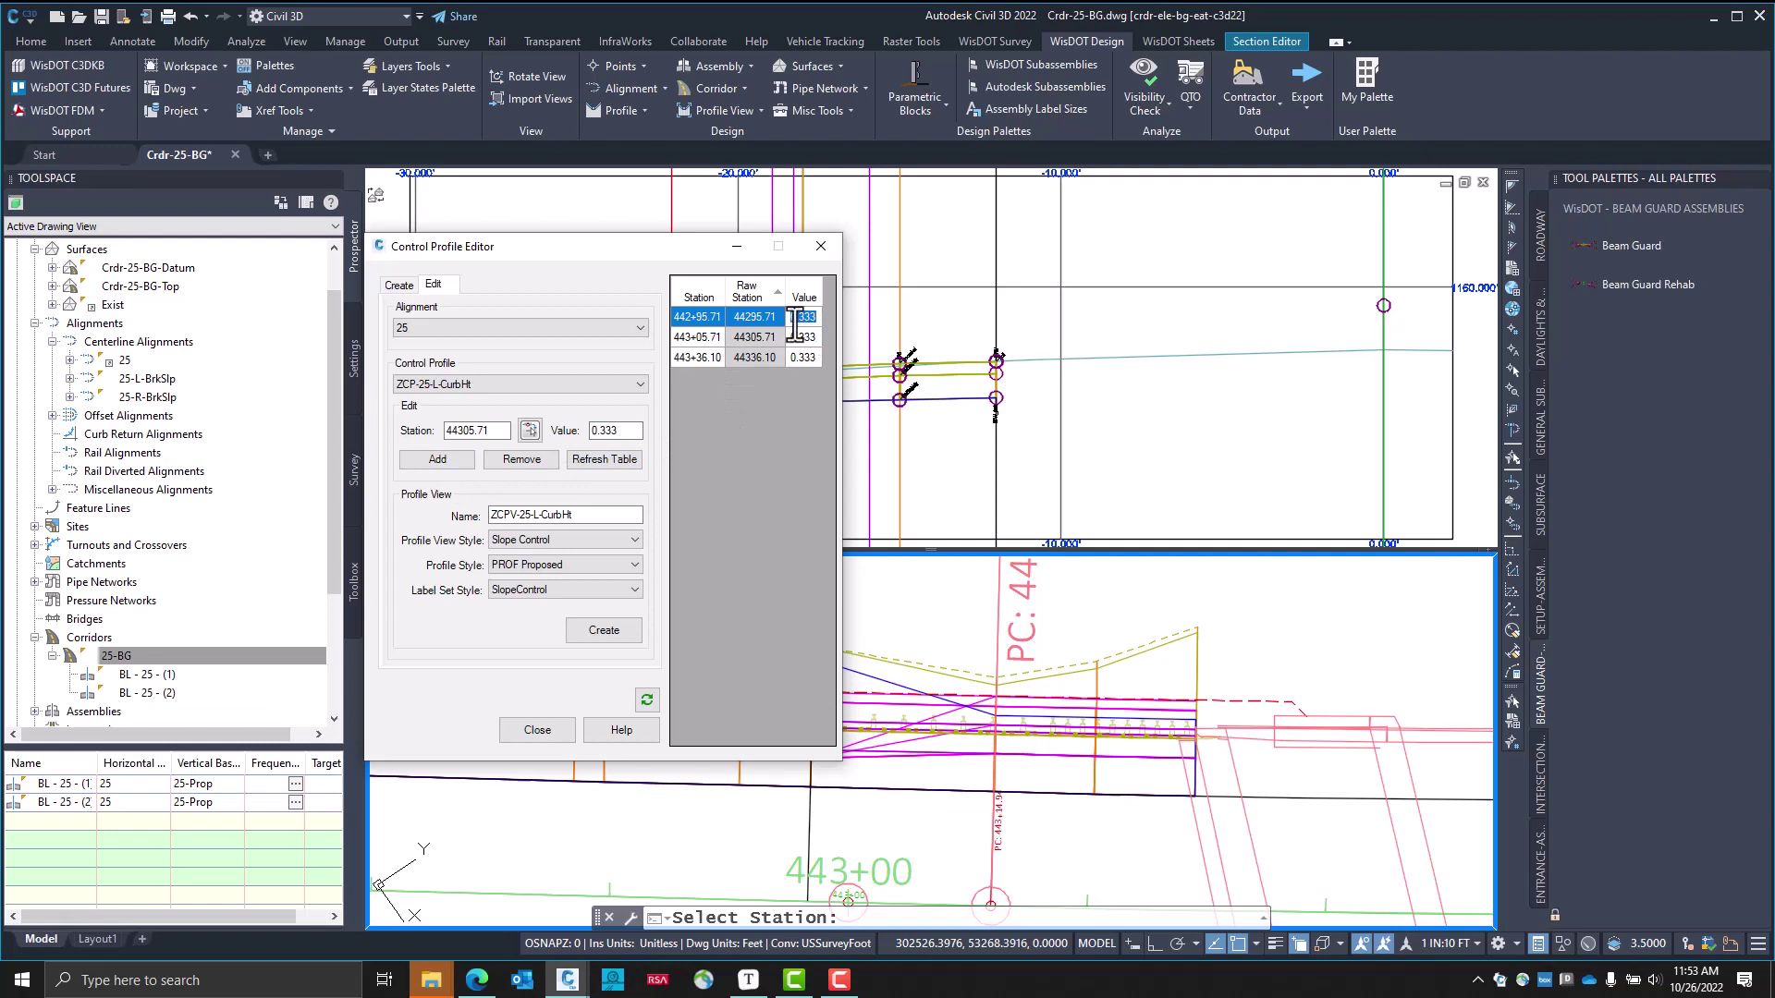
text(0)
key(Return)
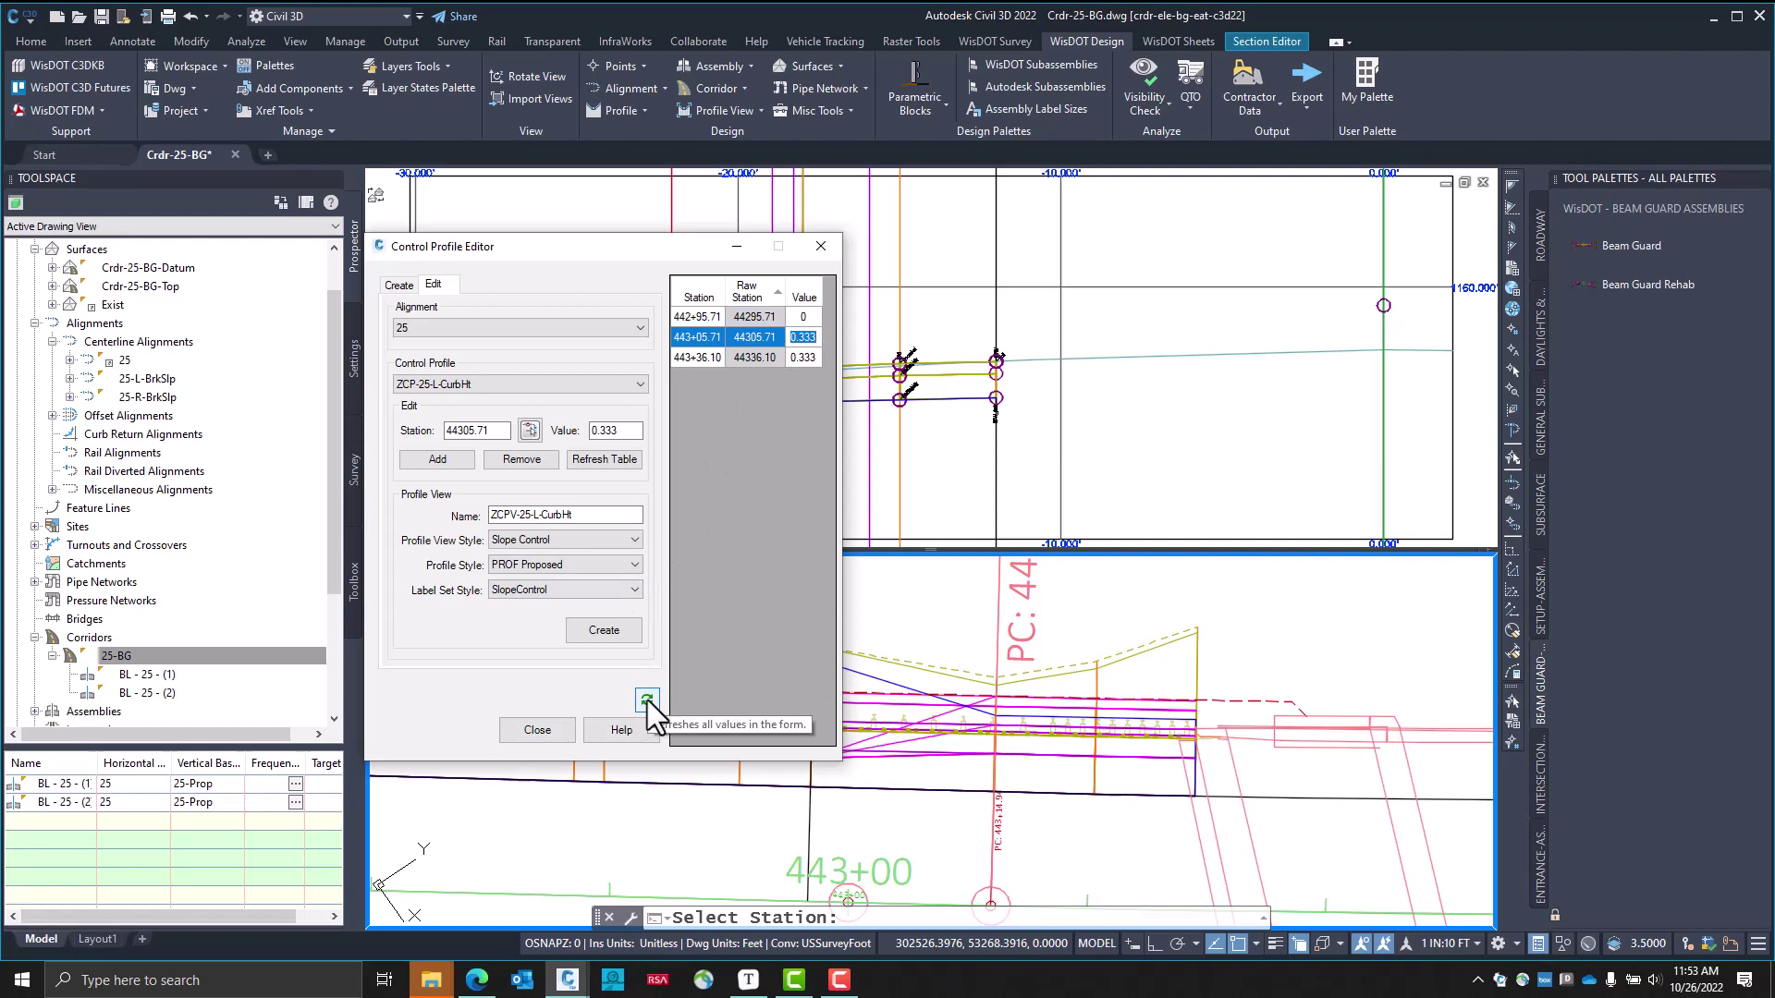
click(796, 352)
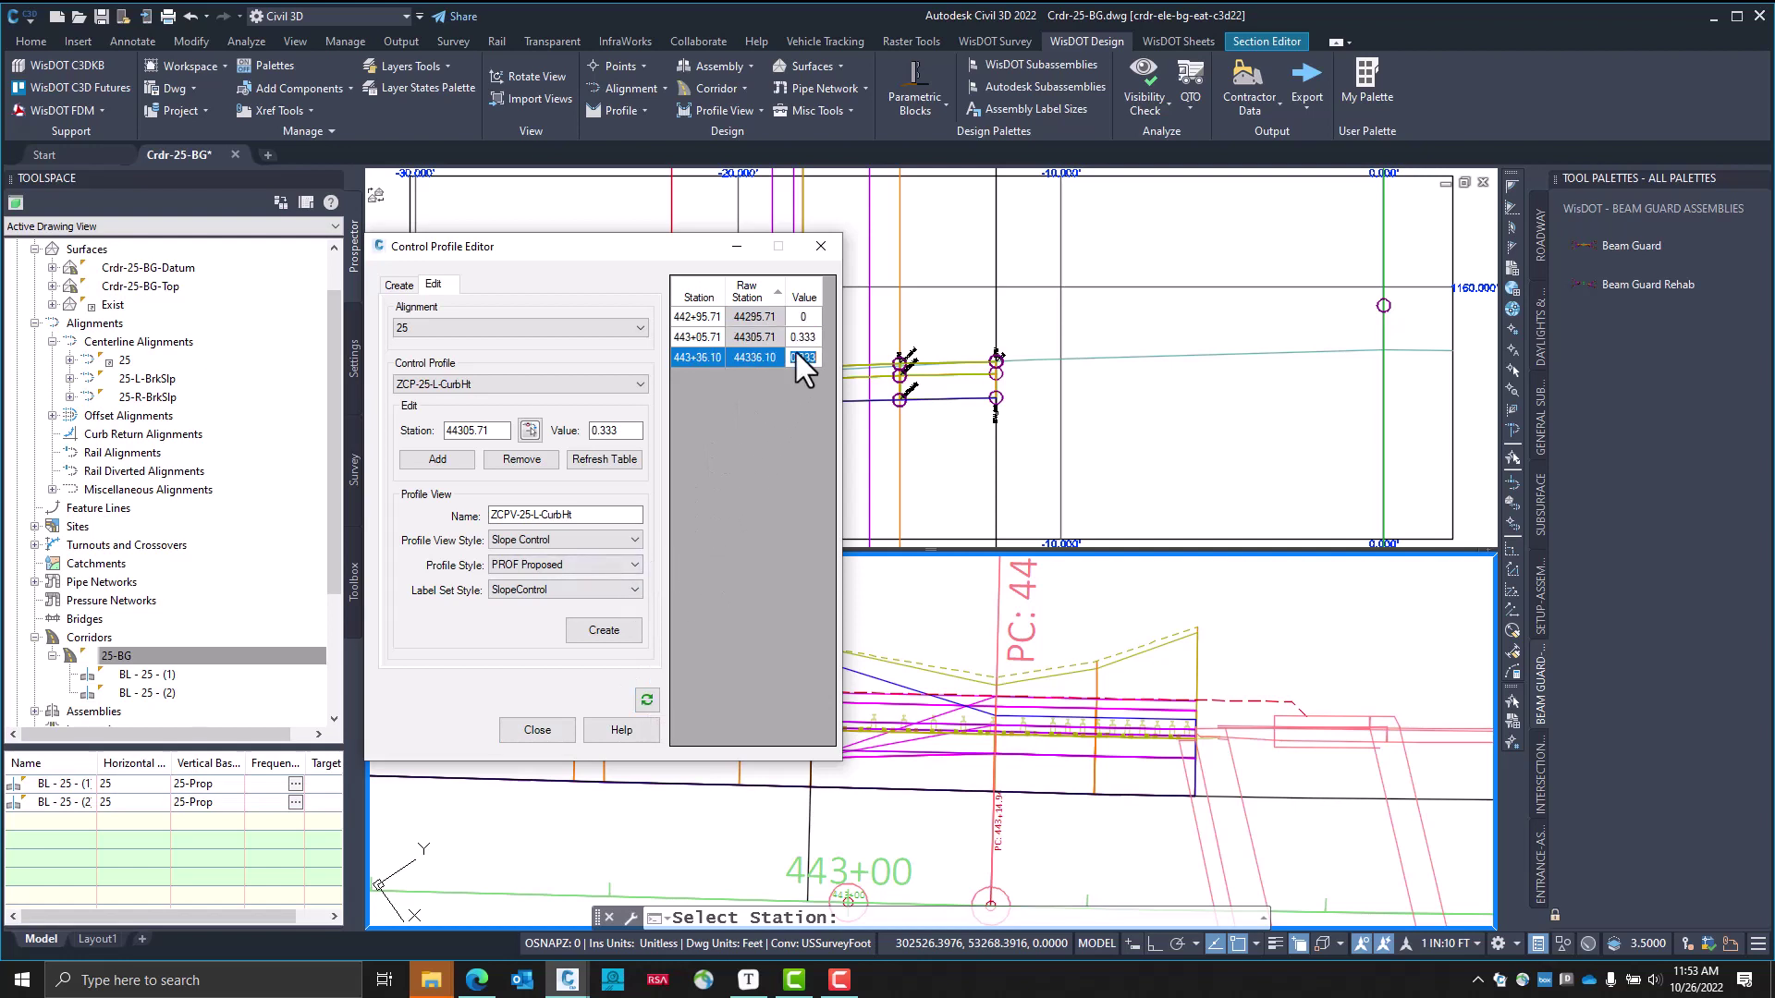
click(820, 246)
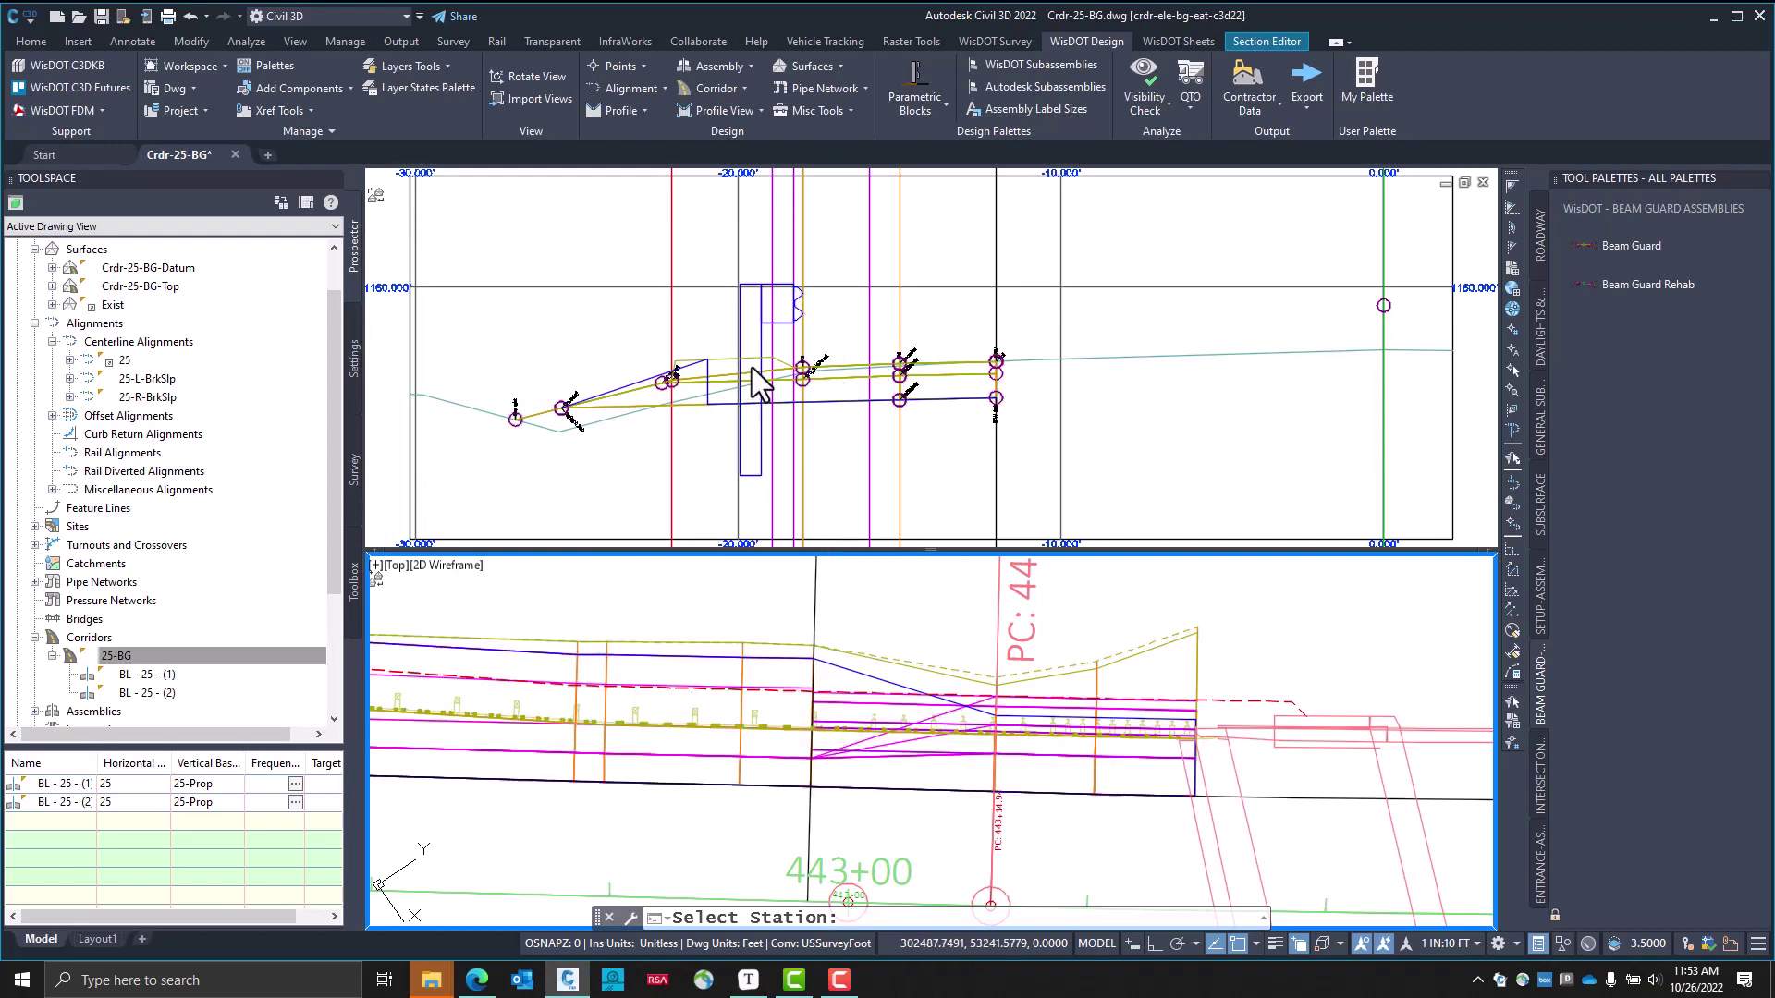
Rebuild the 25-BG corridor and check the curb in the section and plan views
right_click(129, 659)
click(189, 719)
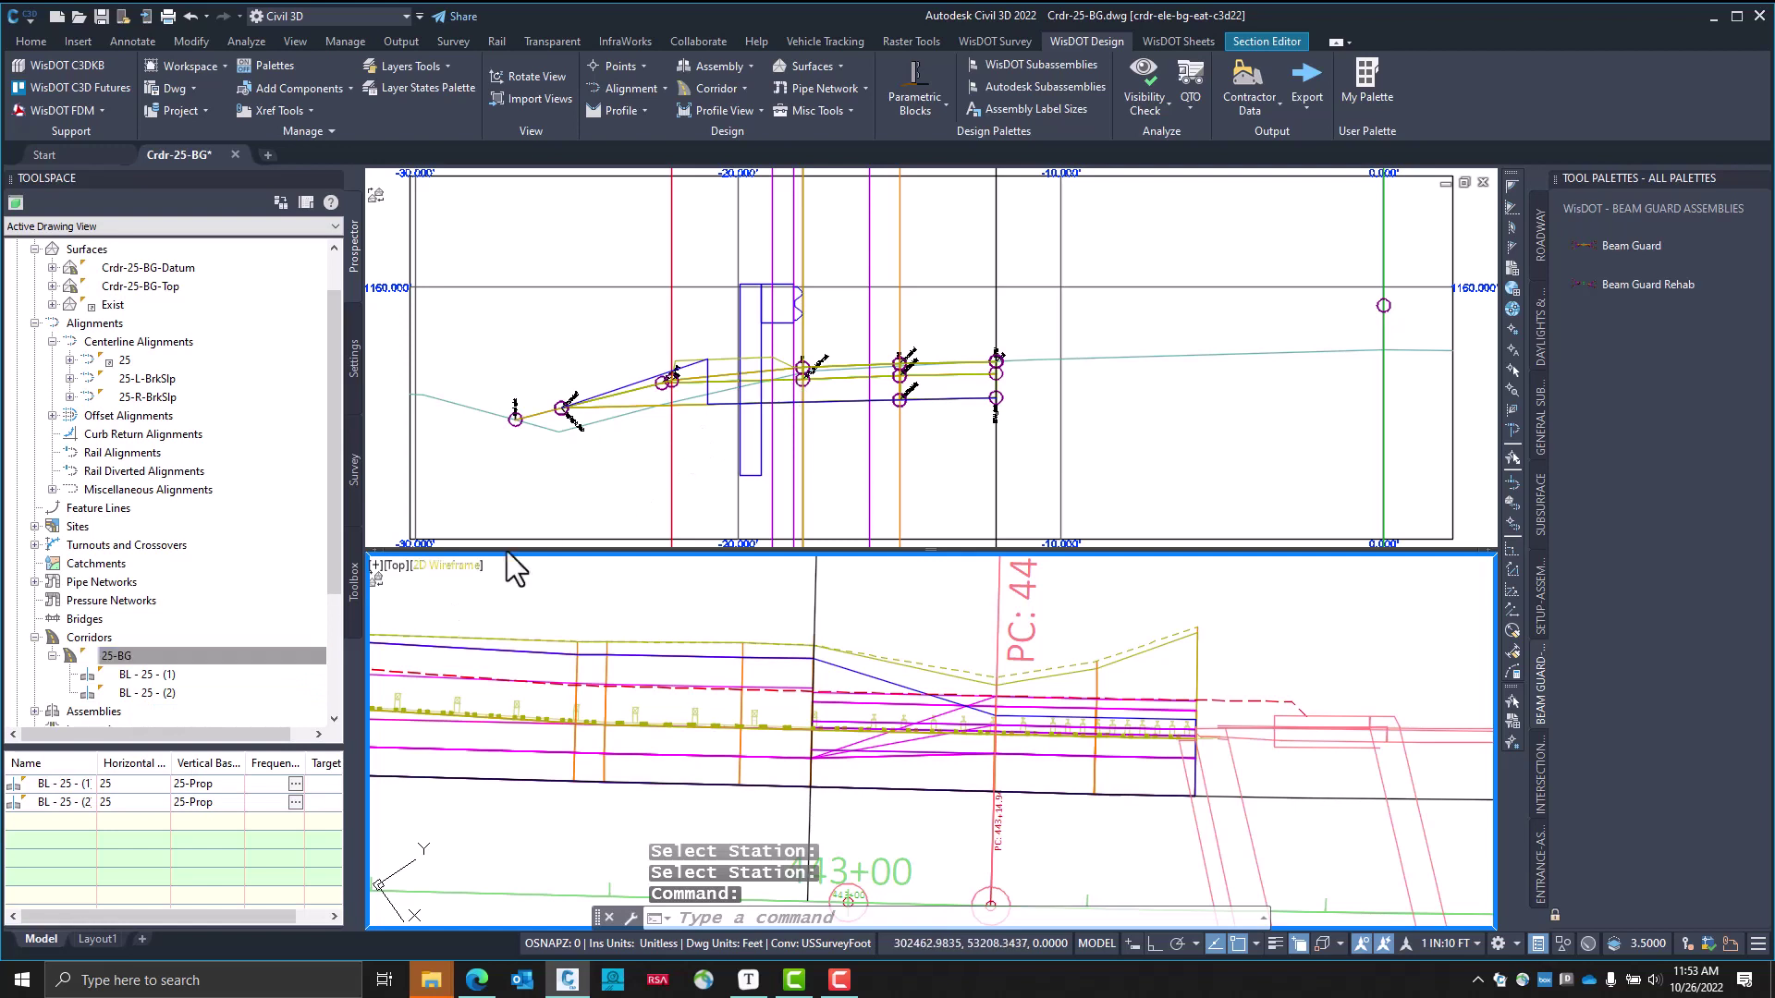
click(741, 424)
click(708, 482)
click(708, 483)
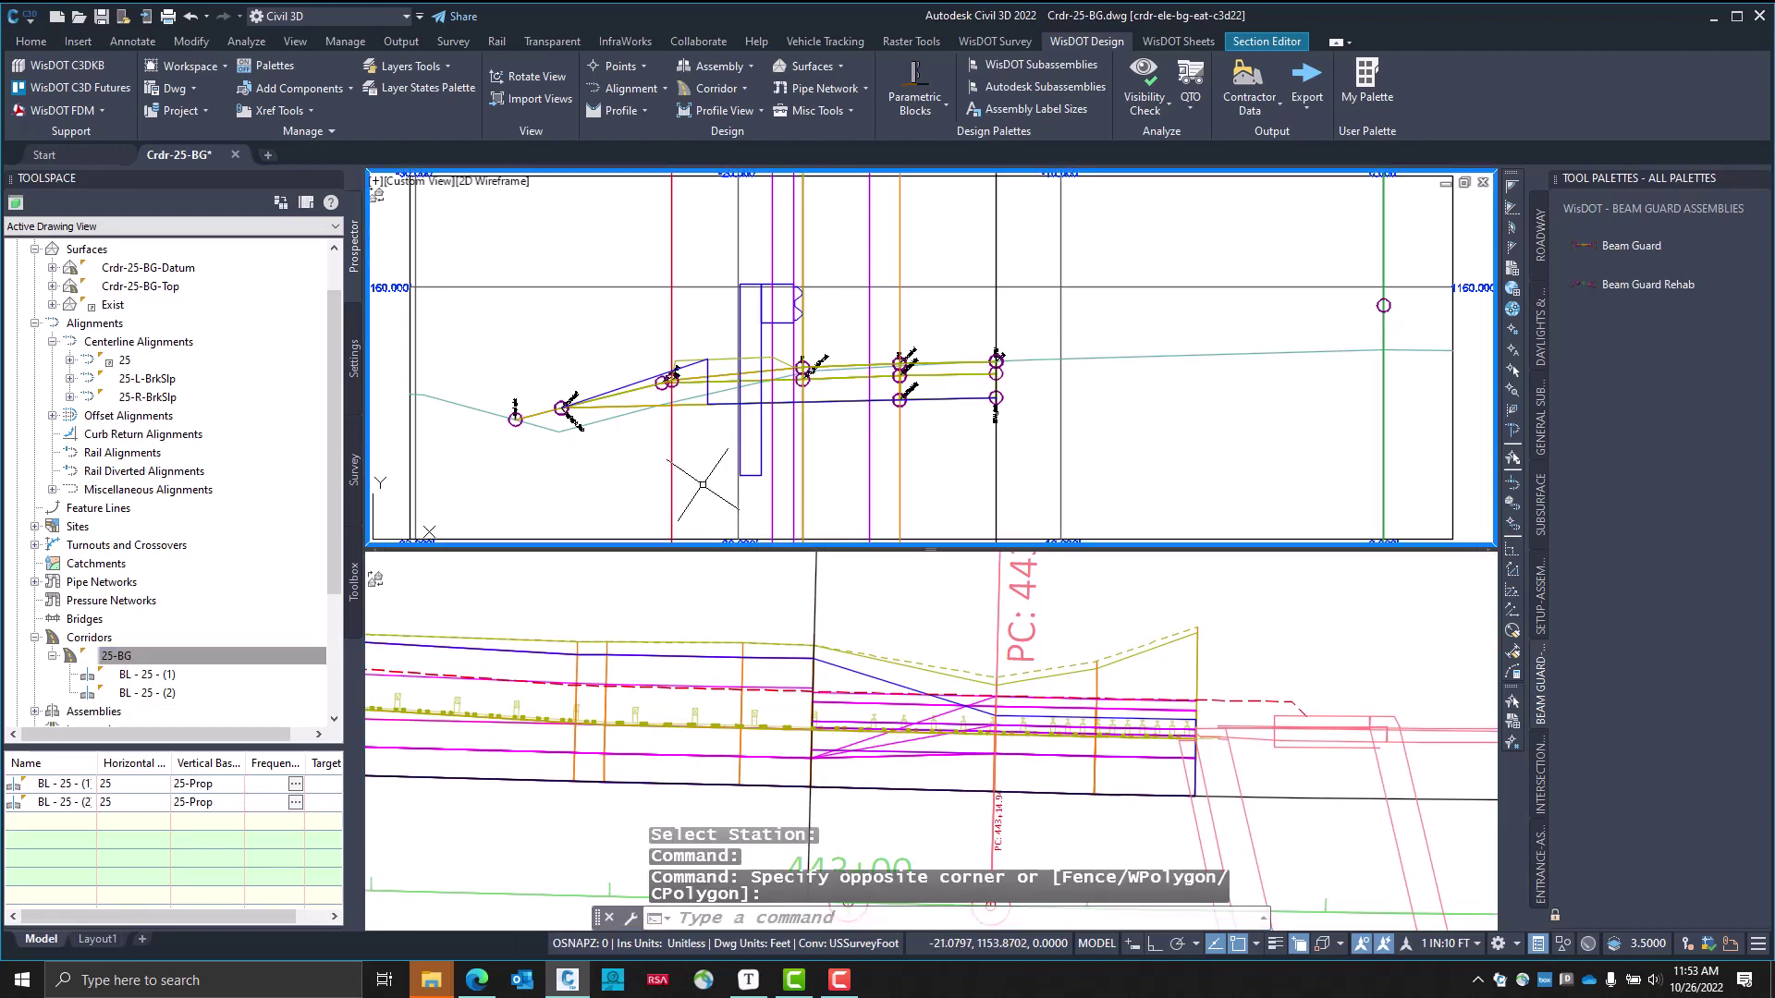
click(925, 747)
right_click(925, 767)
click(875, 782)
click(874, 782)
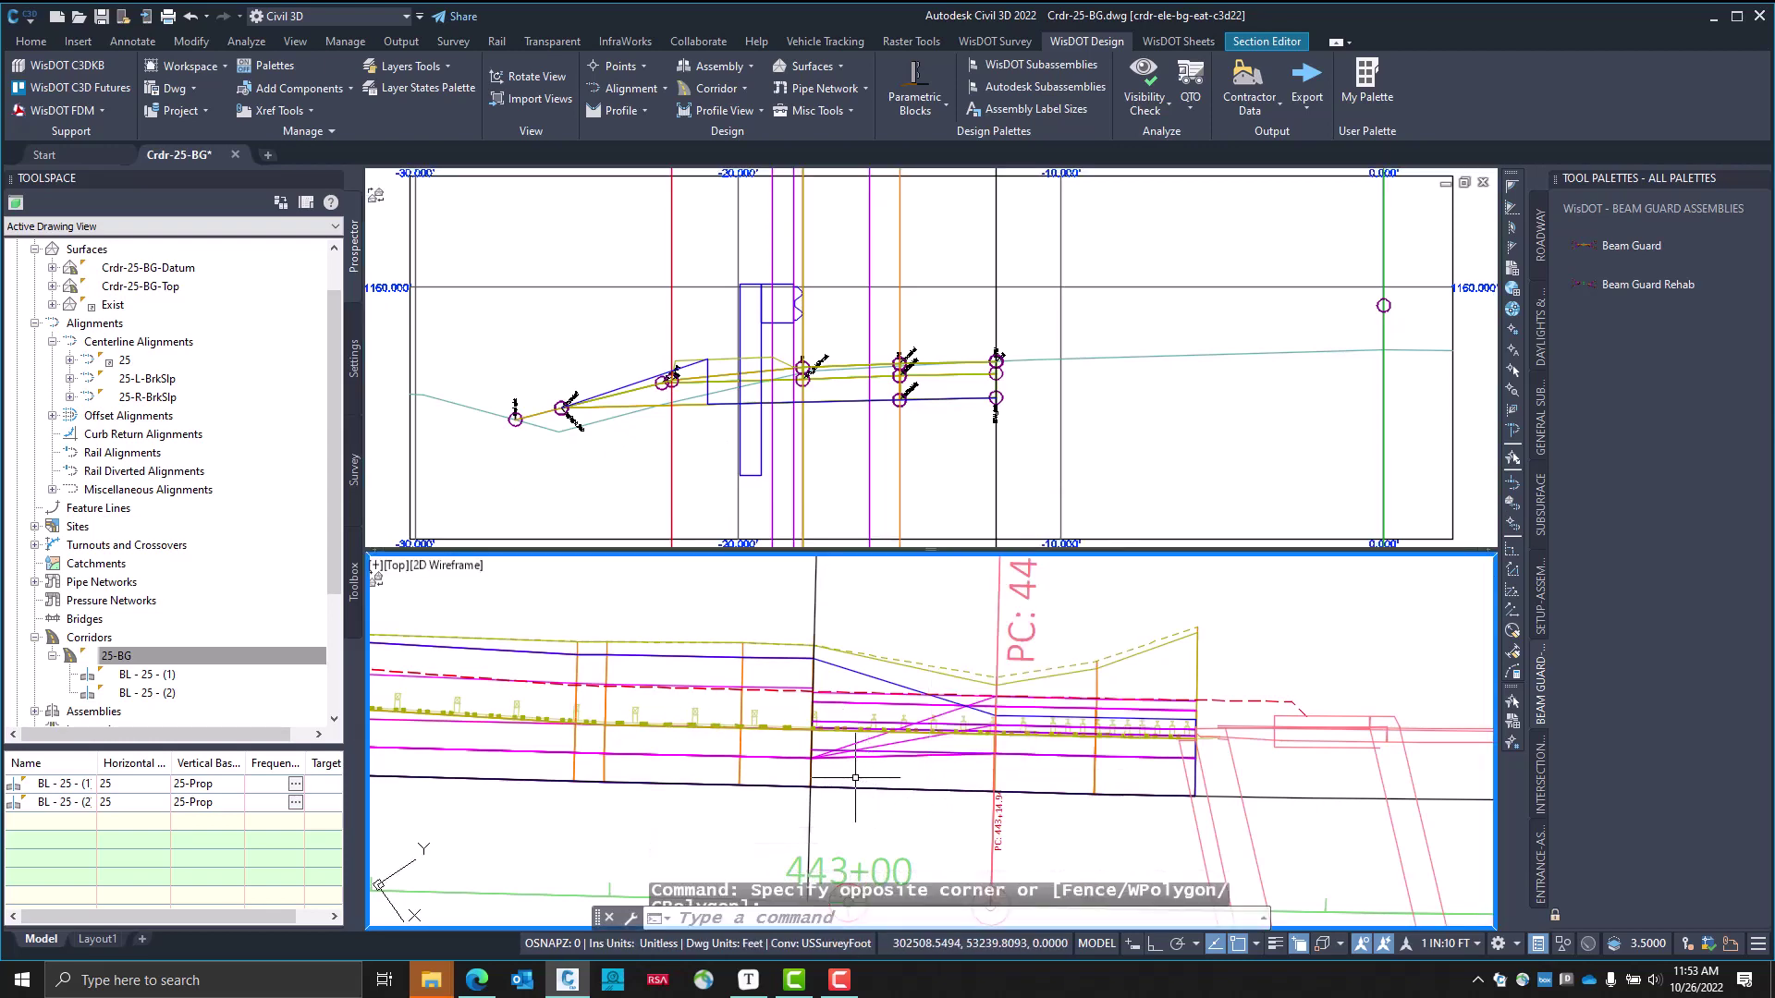
Open the target mapping of region RG - 25-BG-Rehab-L-CG - (1) from the 25-BG corridor's properties
right_click(231, 656)
click(285, 664)
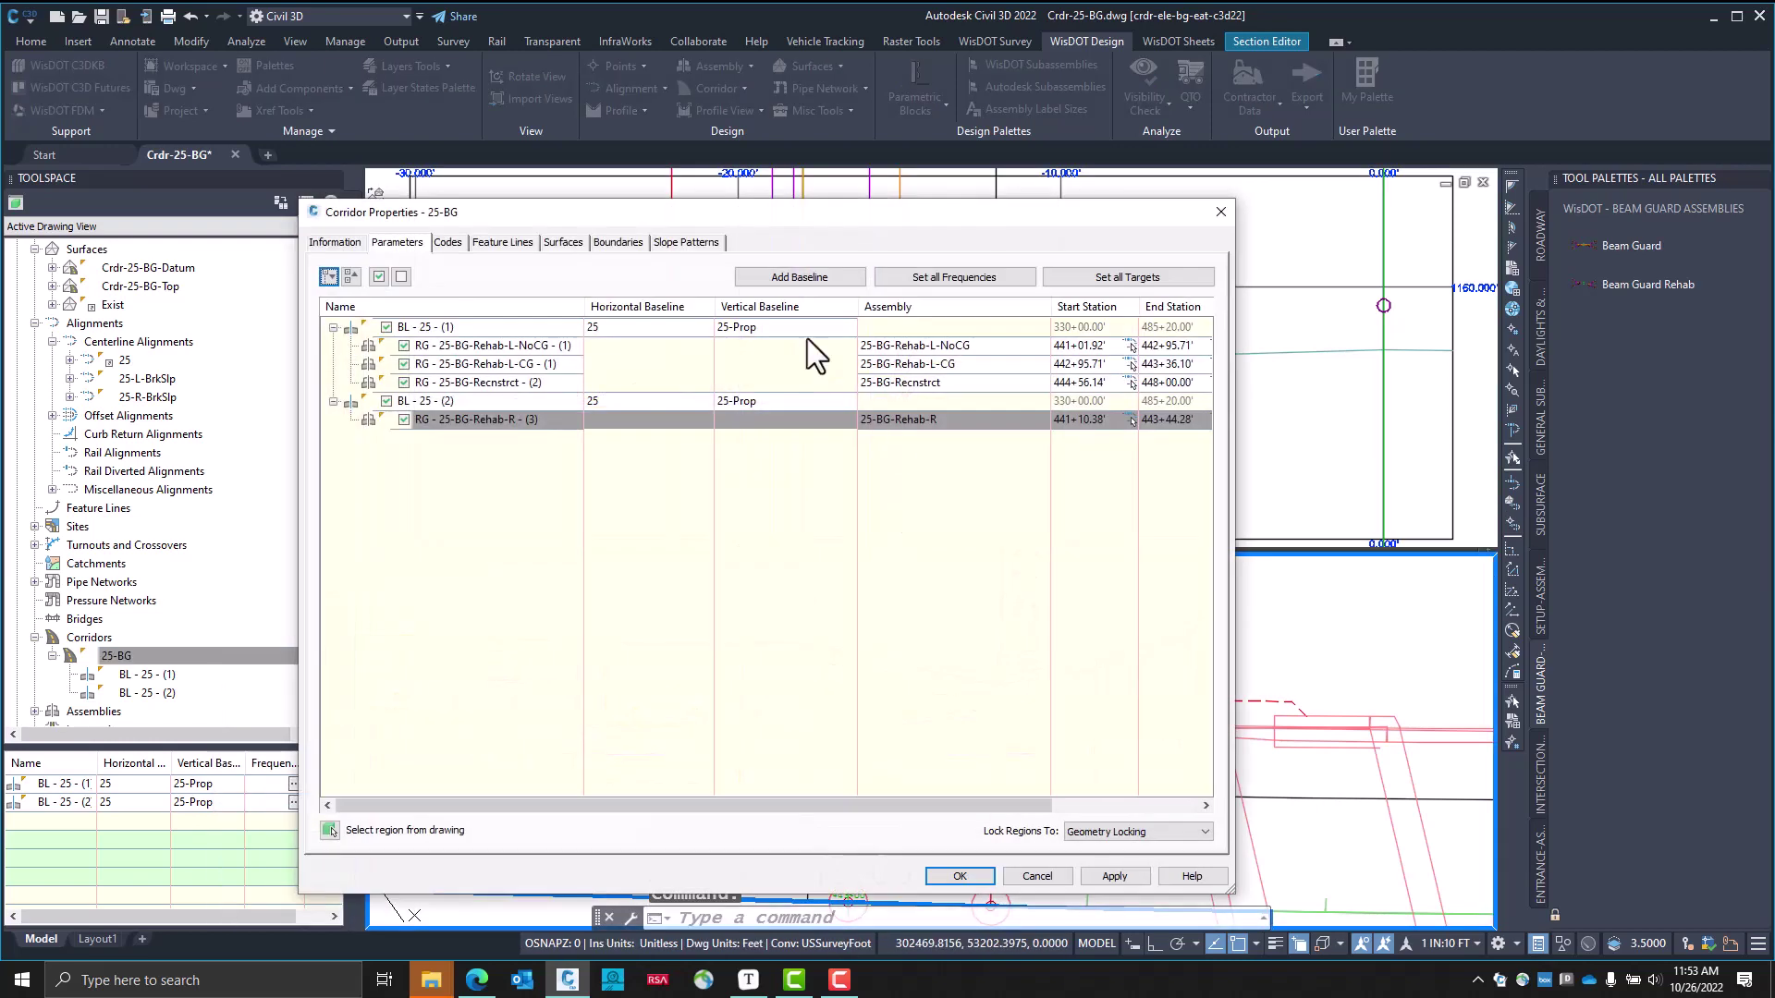
click(541, 364)
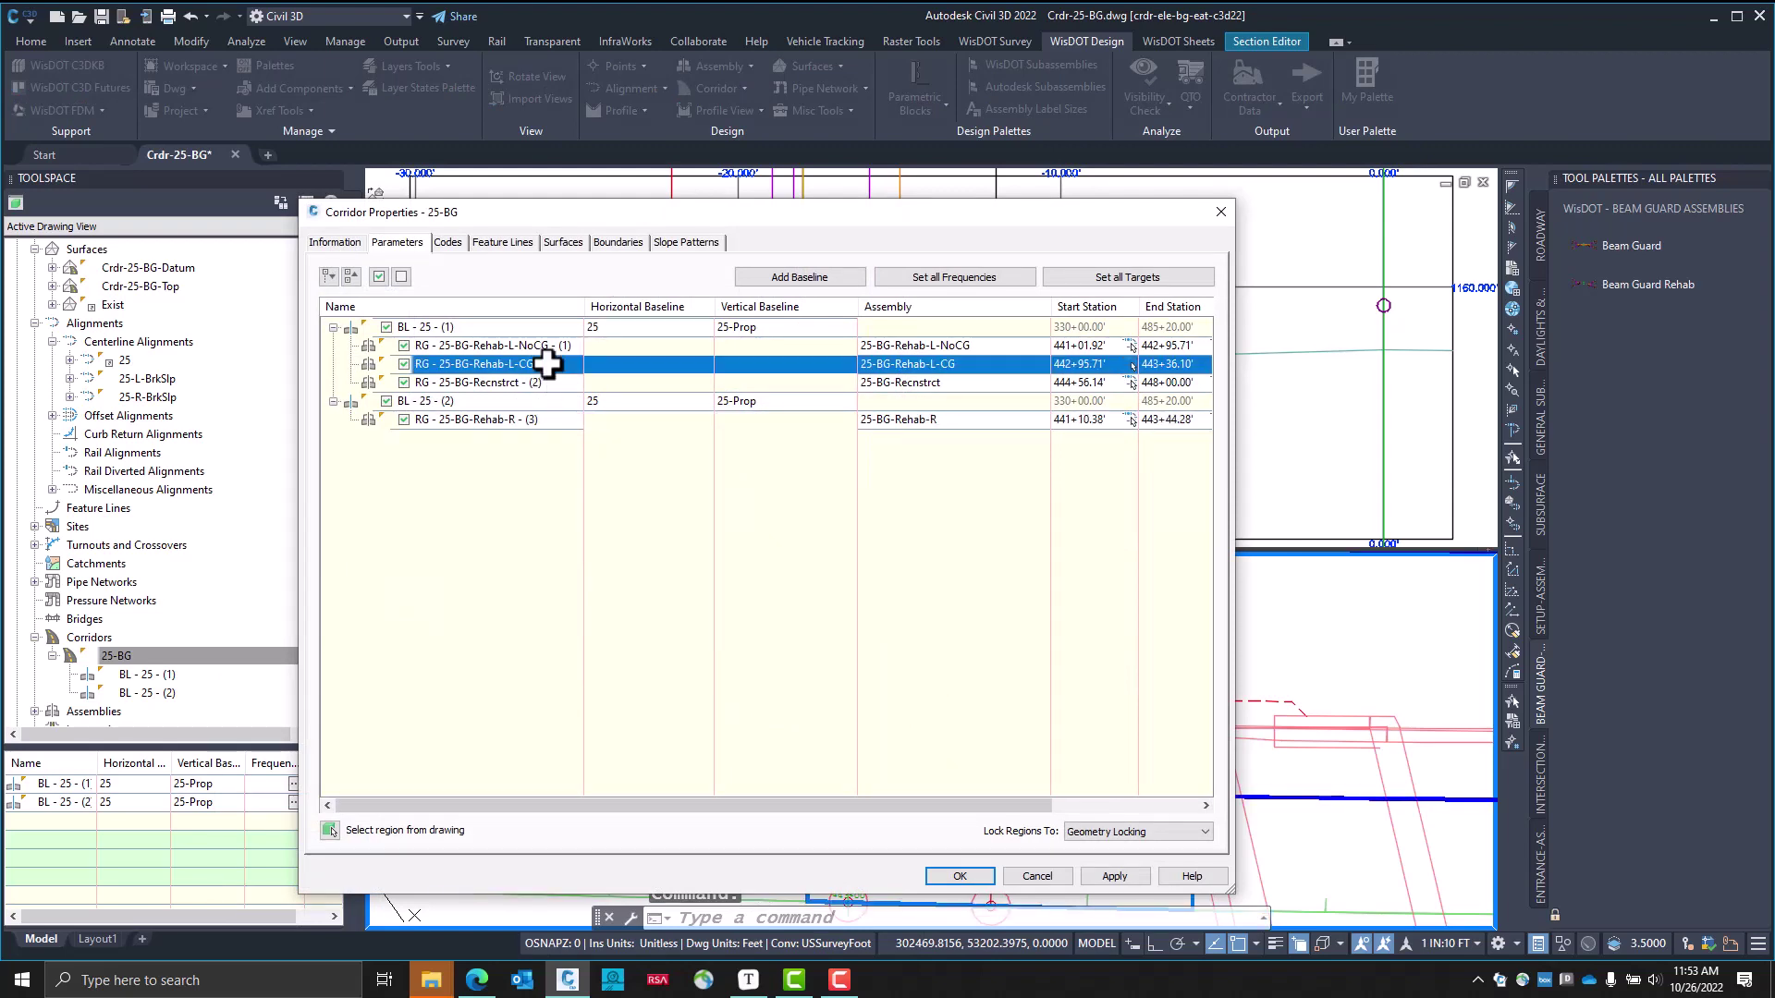
click(1205, 805)
click(1154, 363)
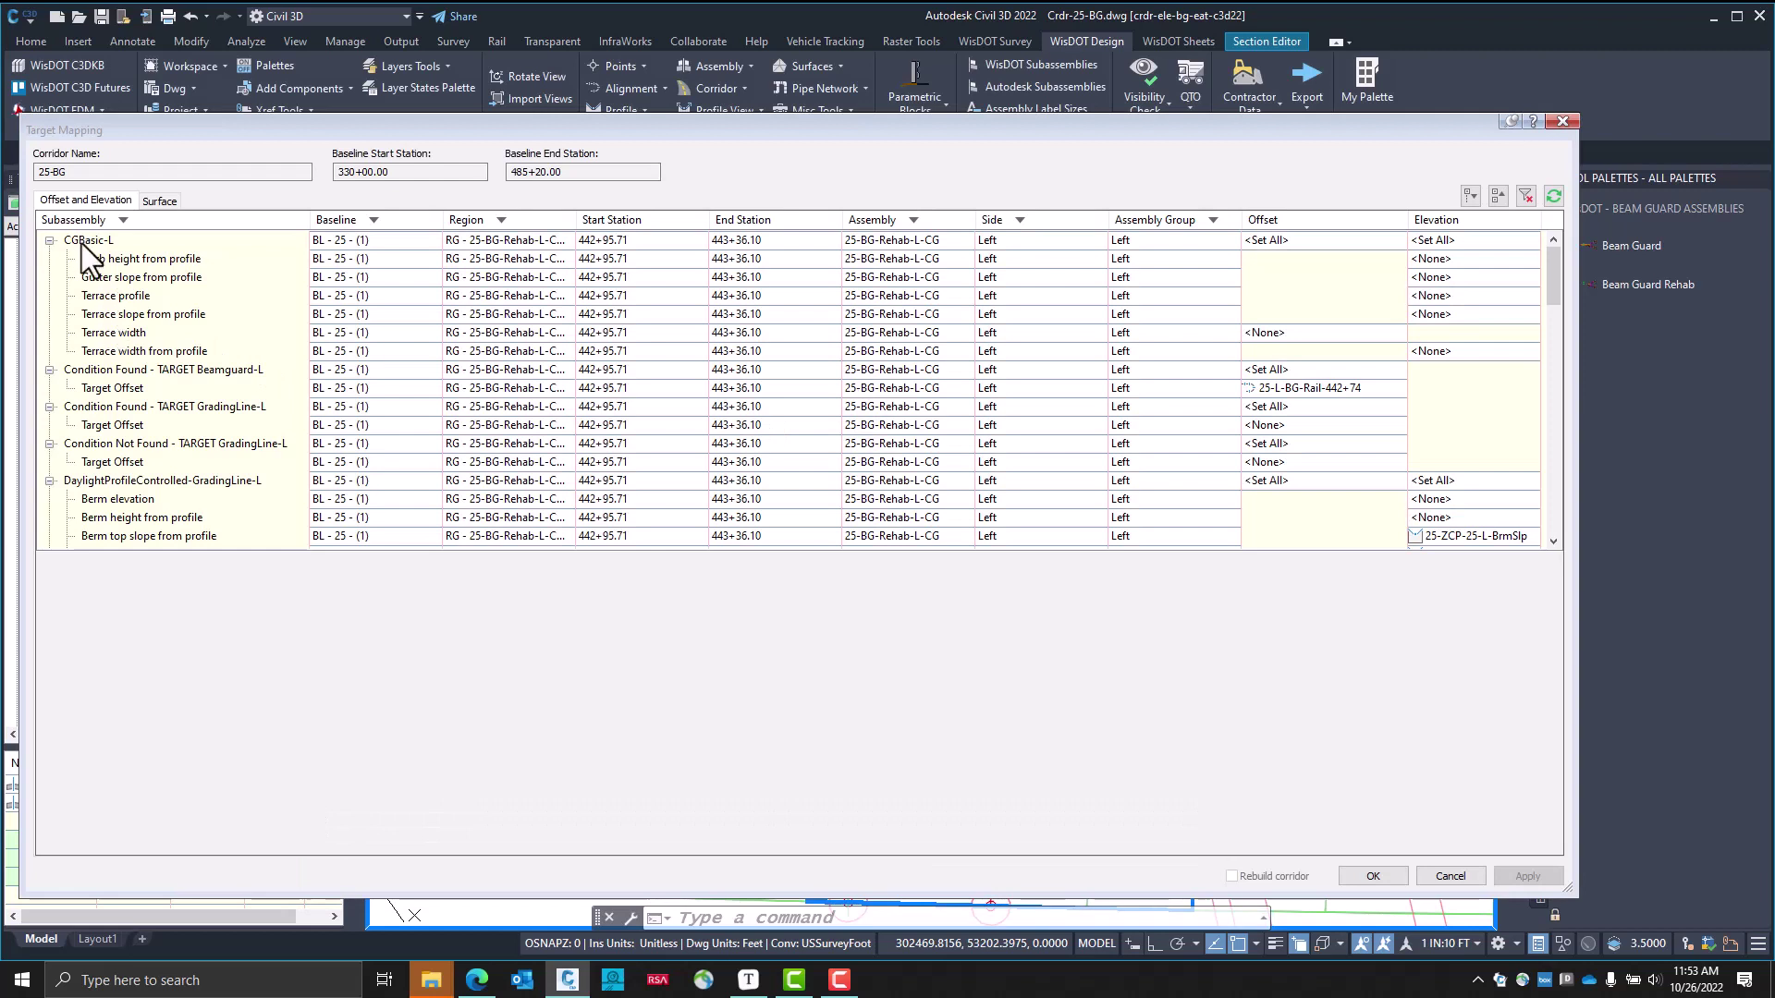
Filter the profiles by *Curb* and assign ZCP-25-L-CurbHt as the CGBasic-L curb height target
click(105, 260)
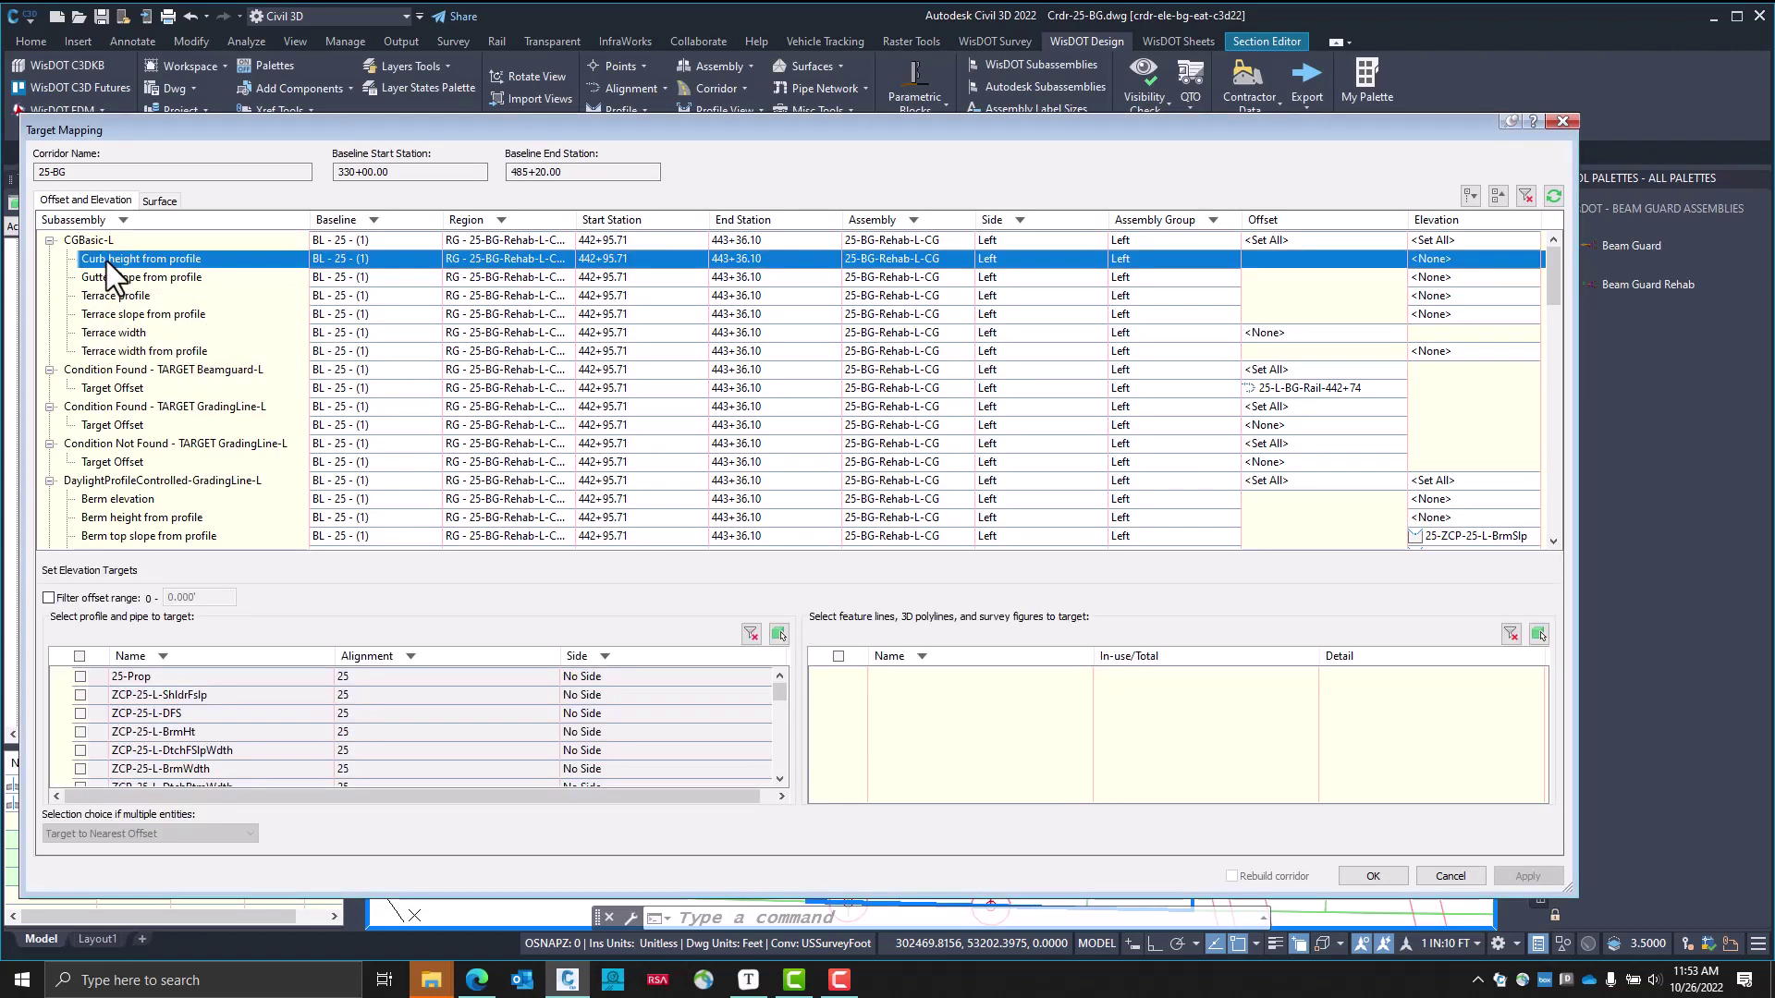
click(141, 655)
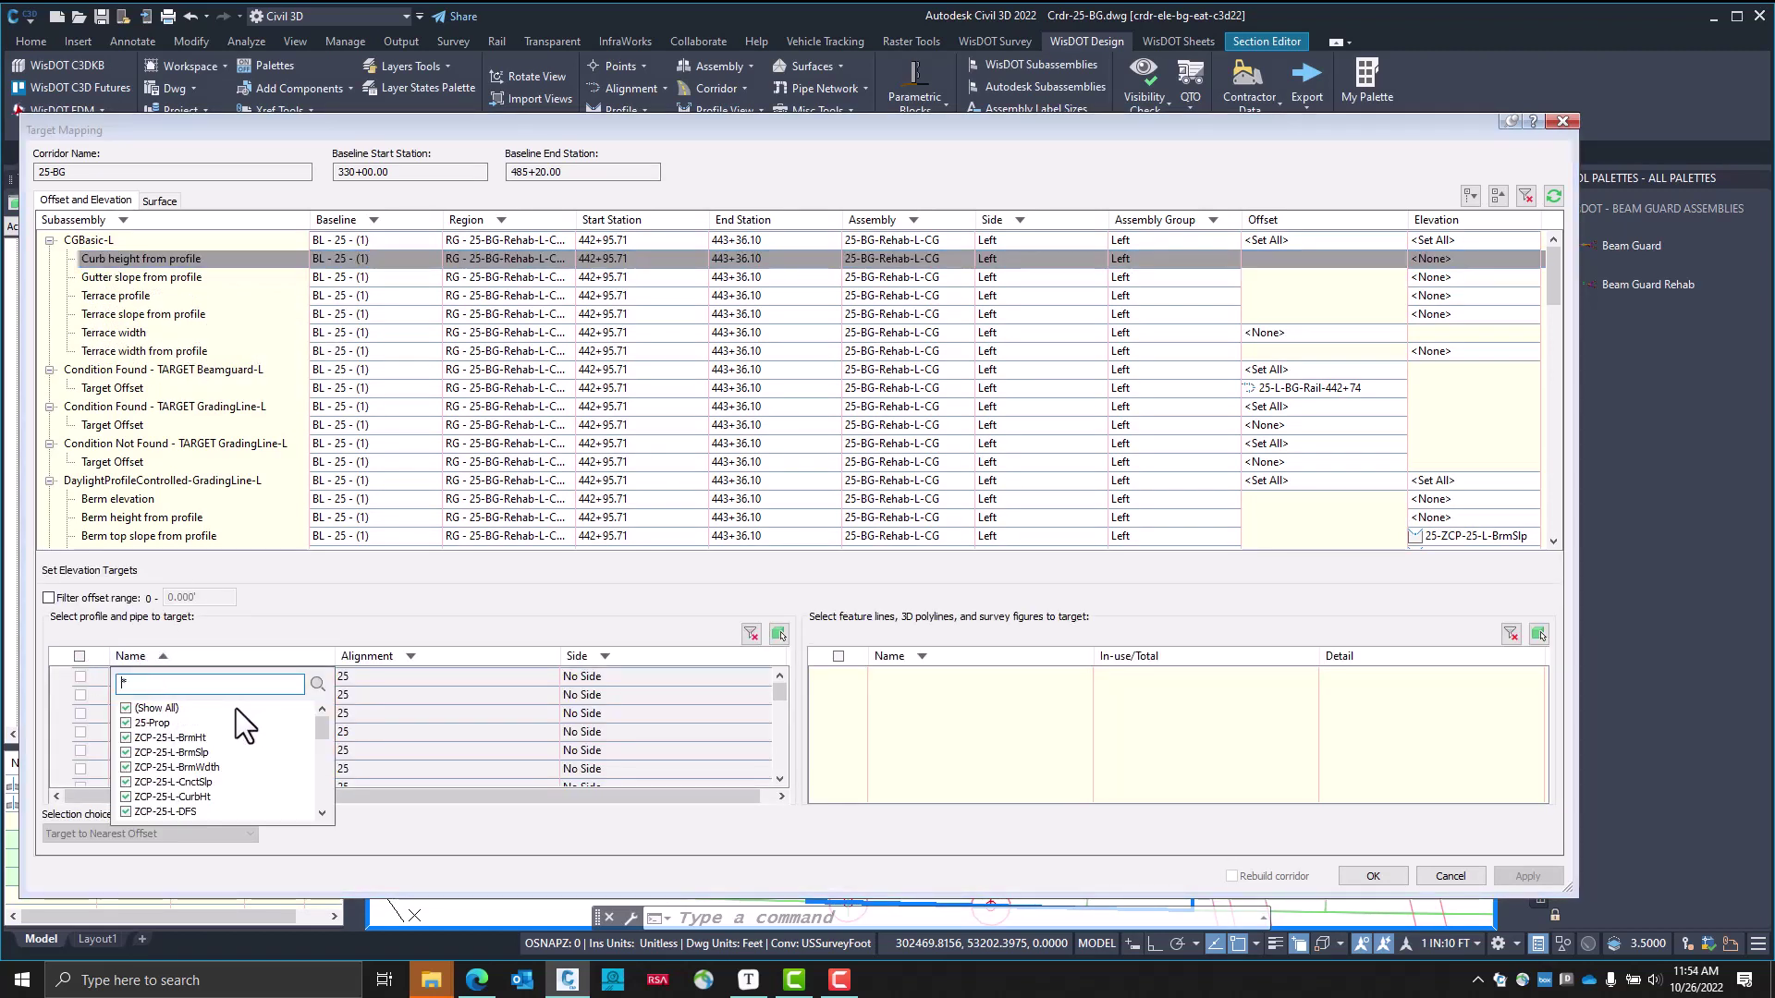
text(*Curb*)
key(Return)
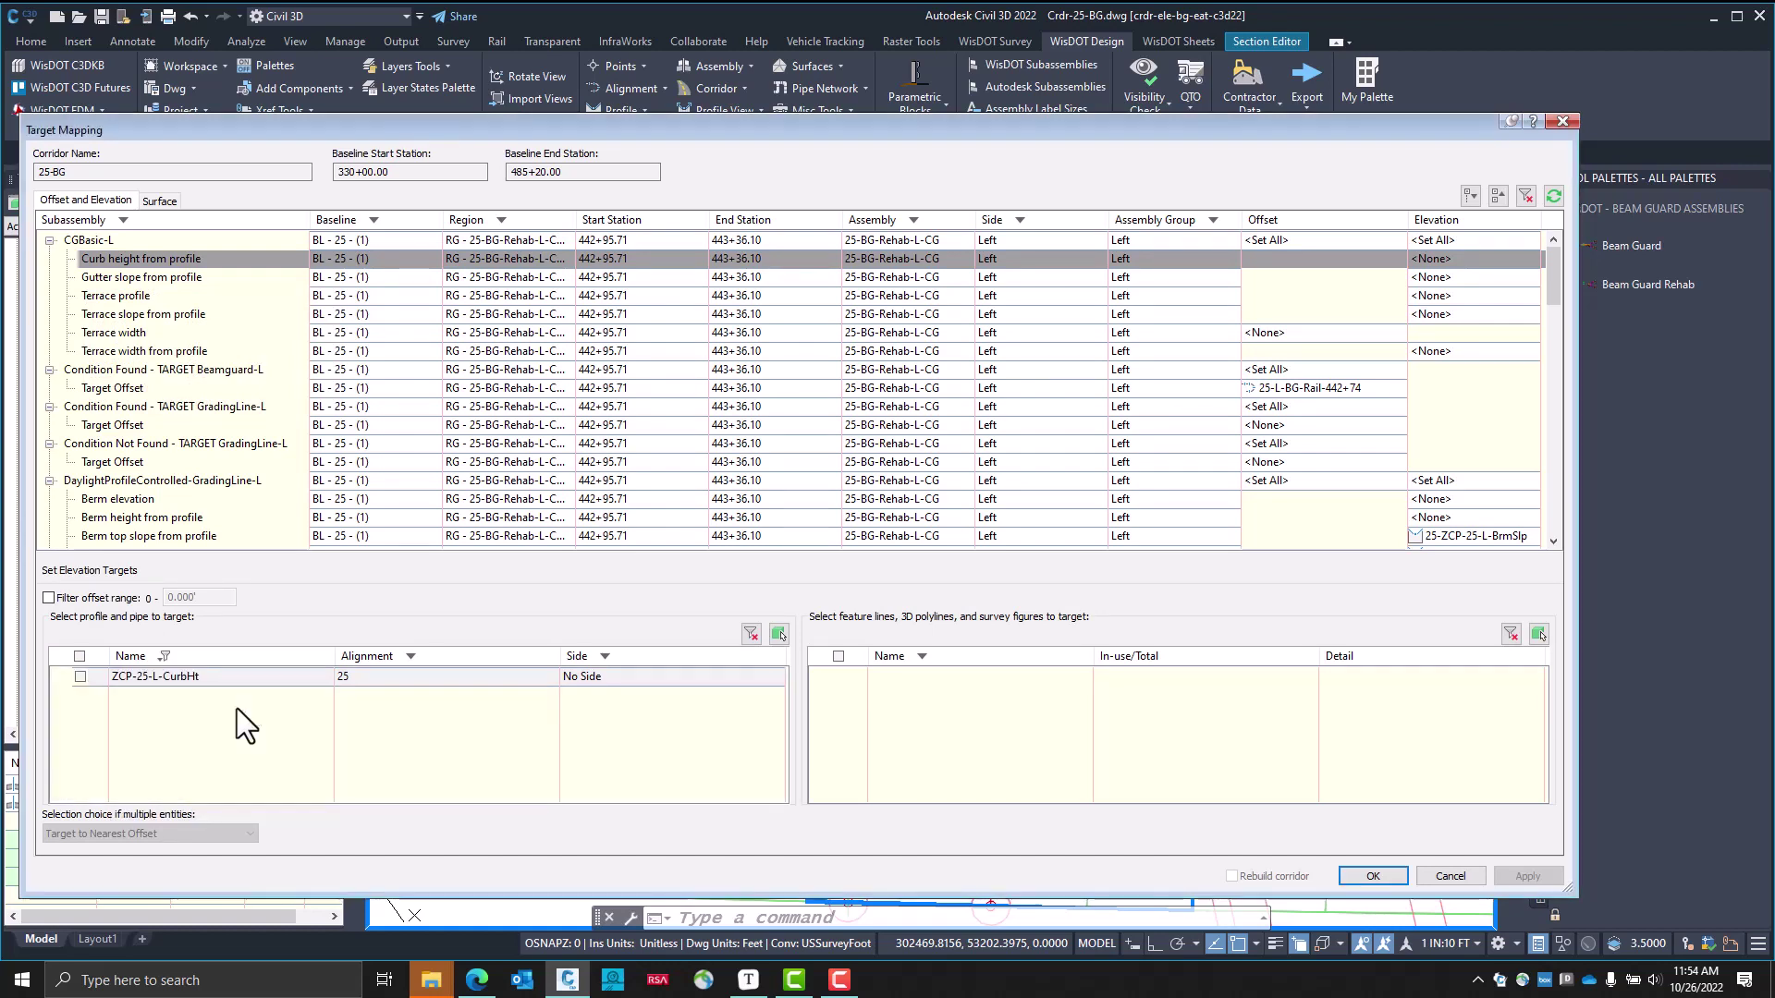
click(79, 676)
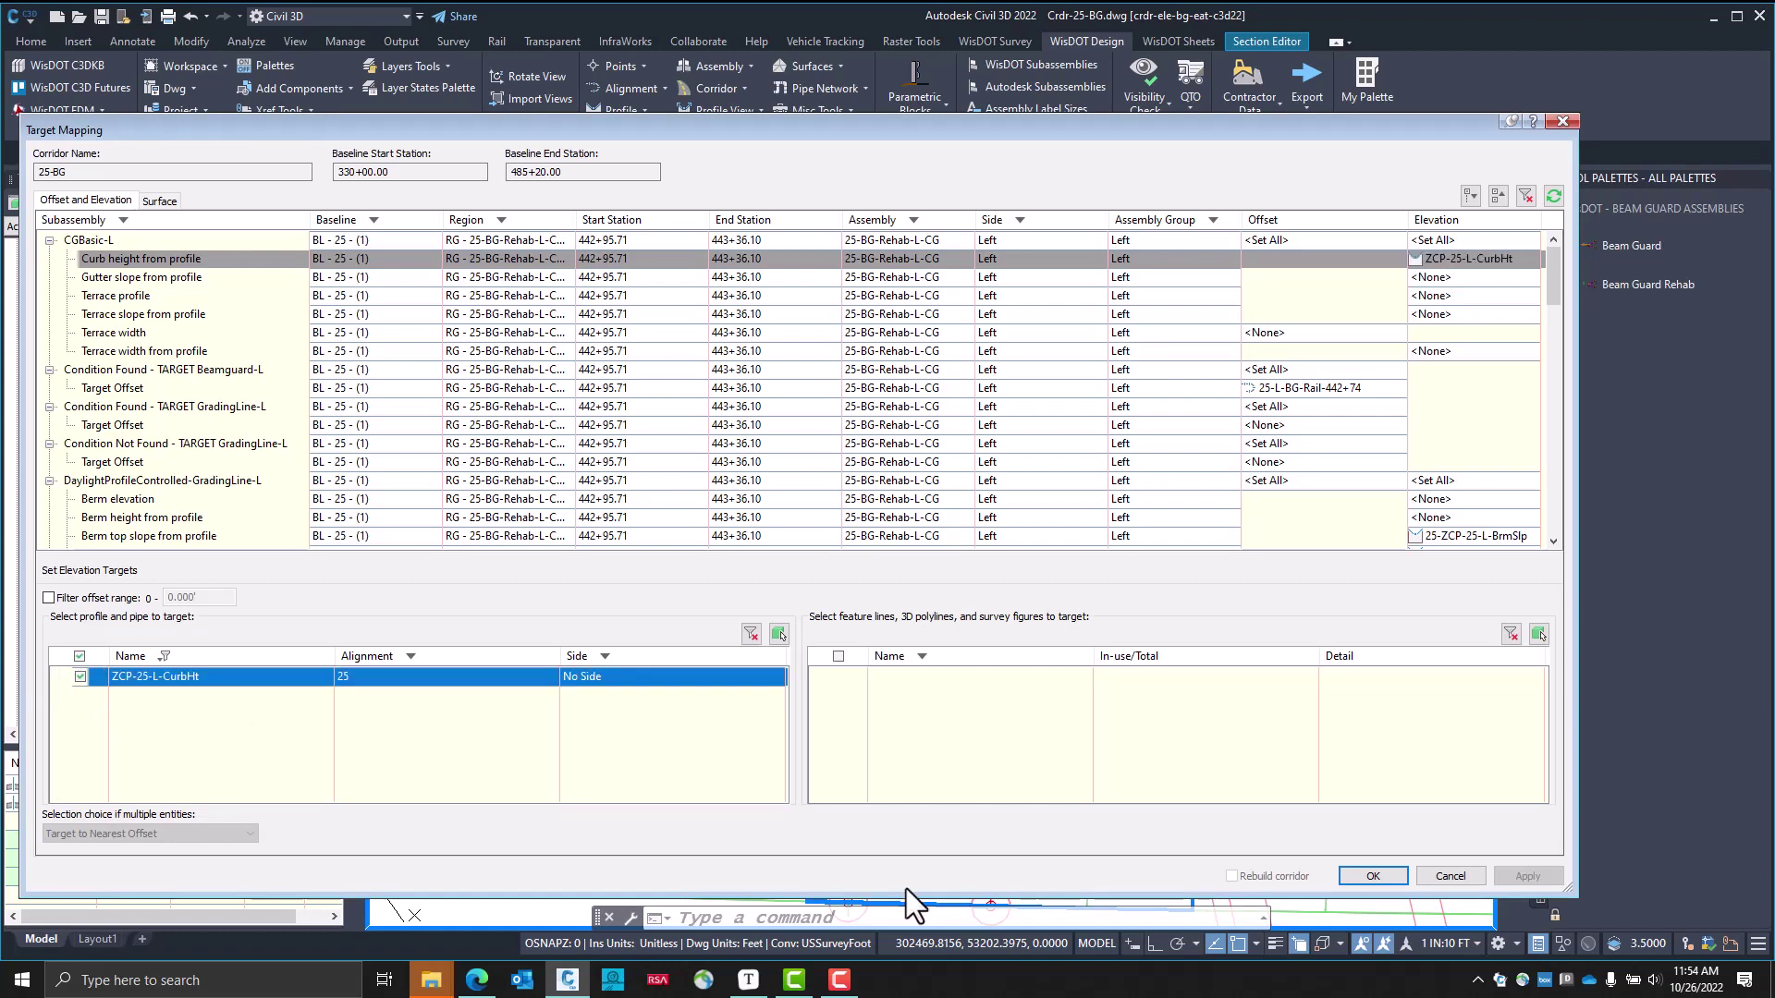
click(1373, 875)
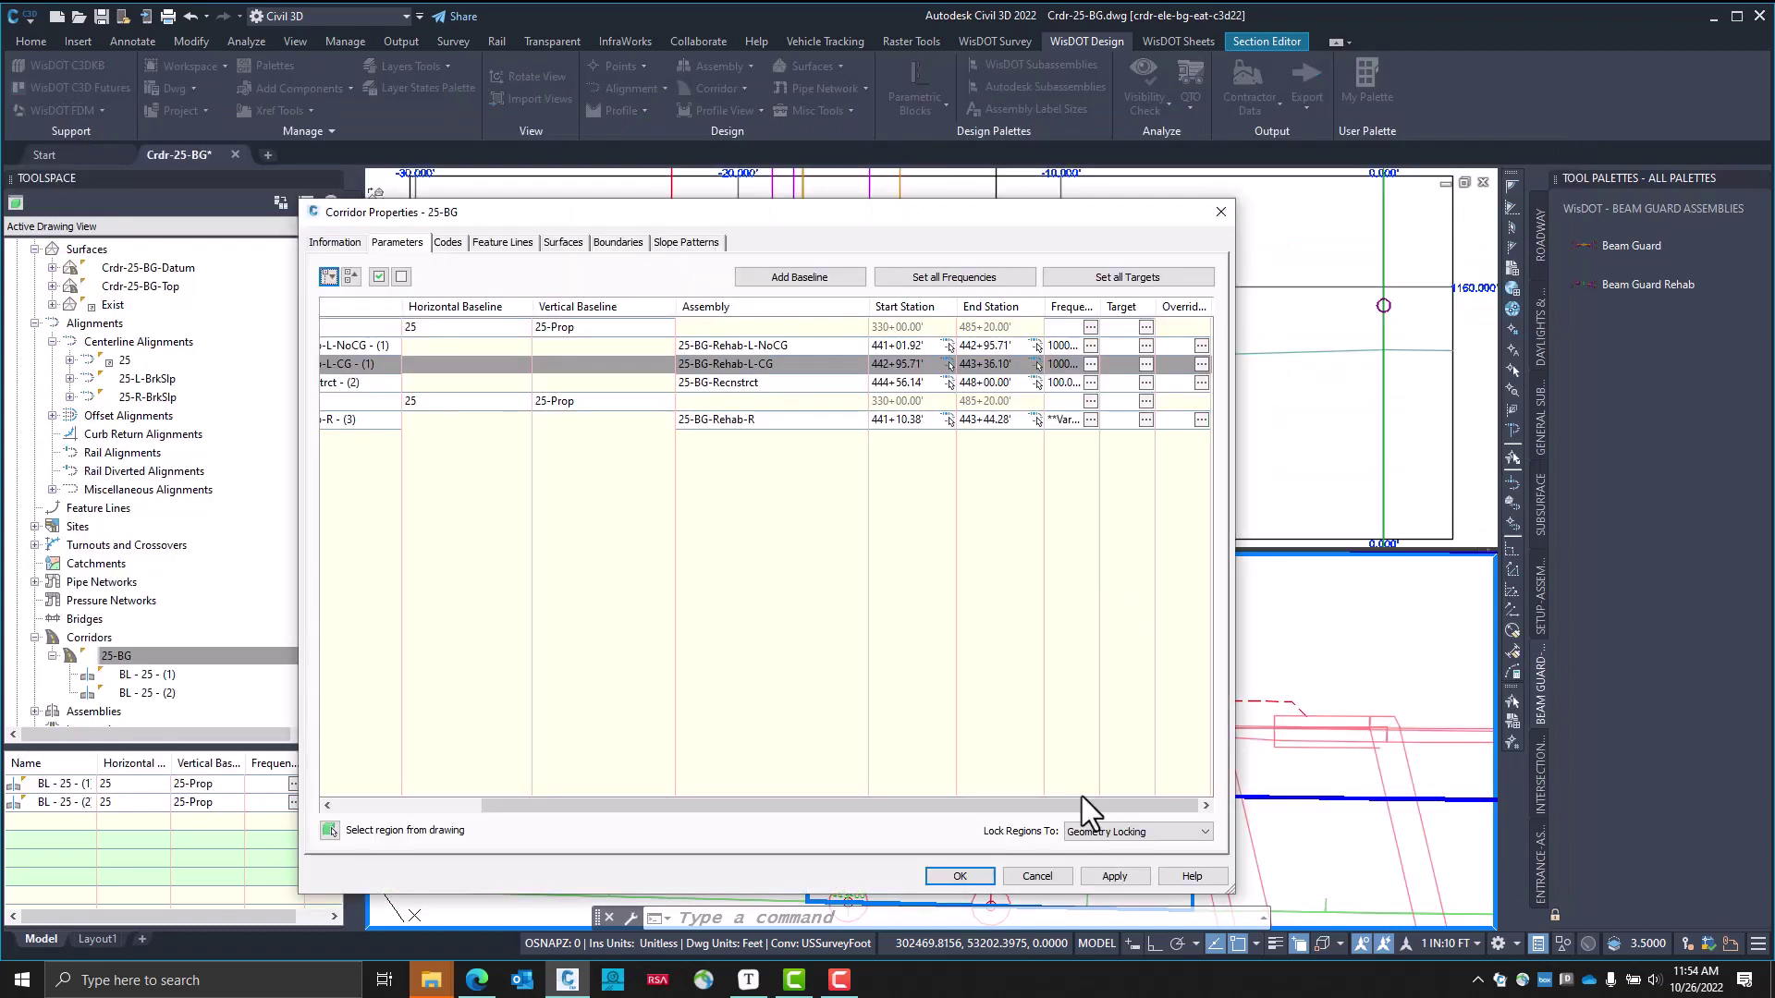
Accept the corridor properties, rebuild the 25-BG corridor, and check the curb in the section at station 442+95.71
click(985, 875)
click(884, 448)
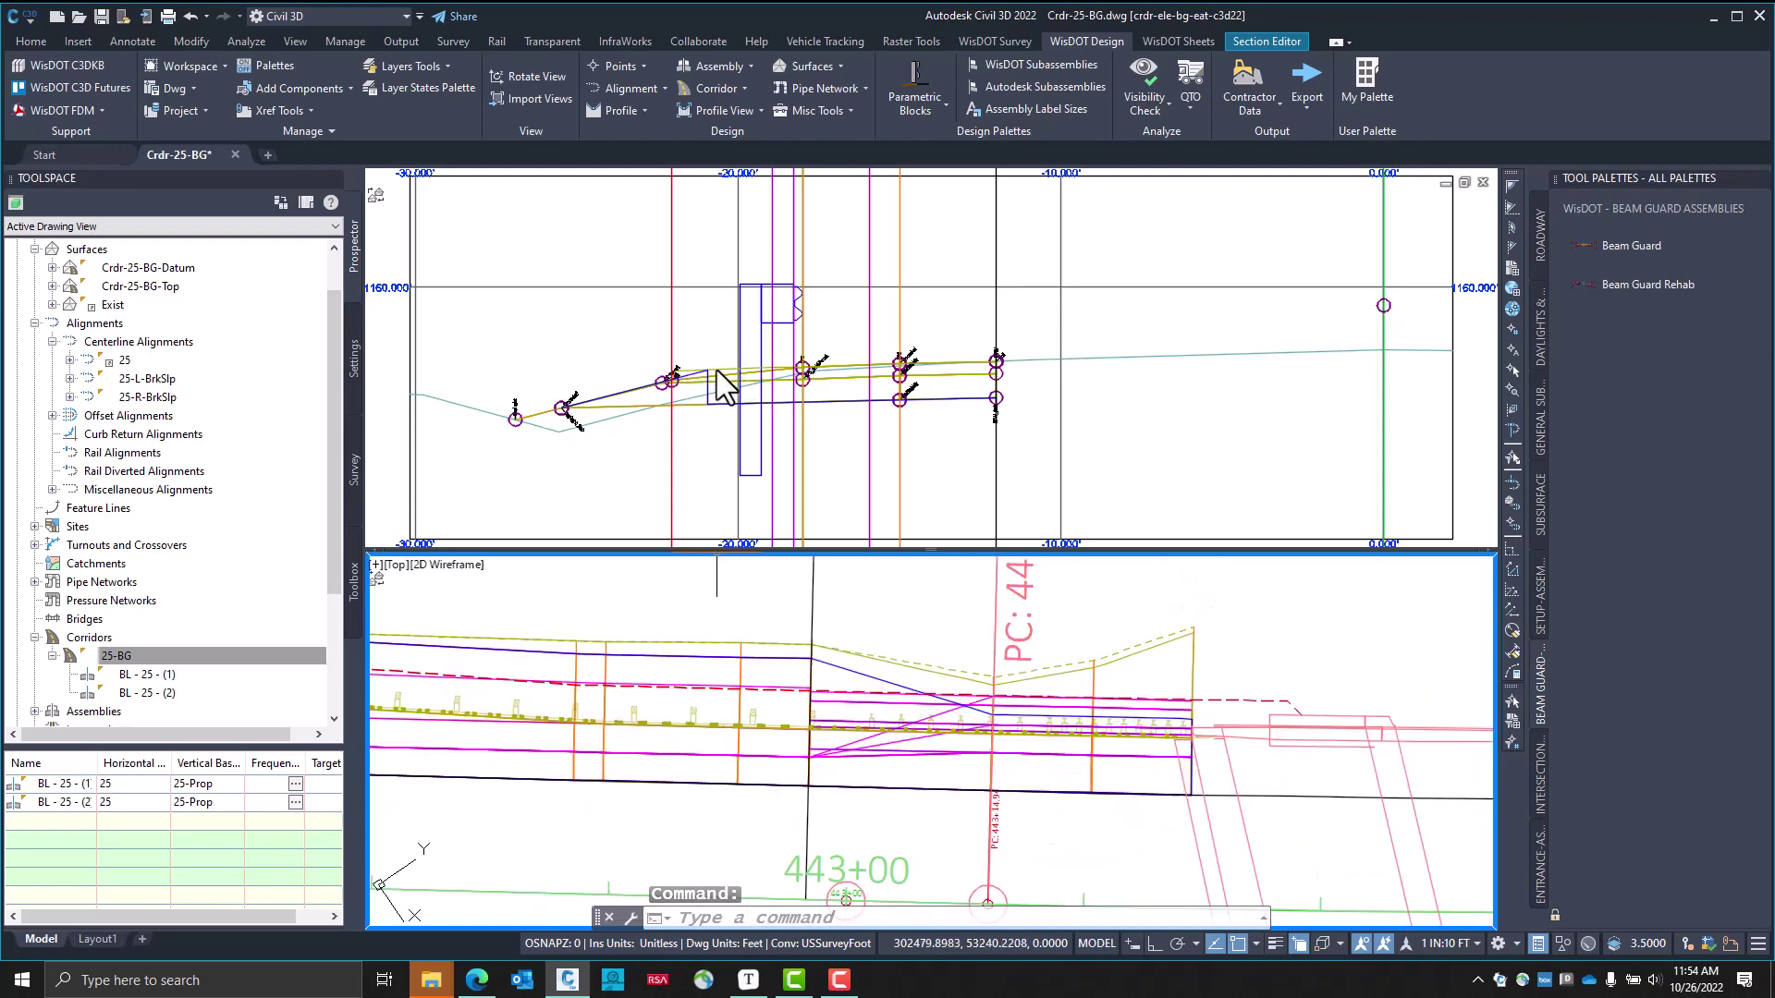
click(697, 453)
click(695, 456)
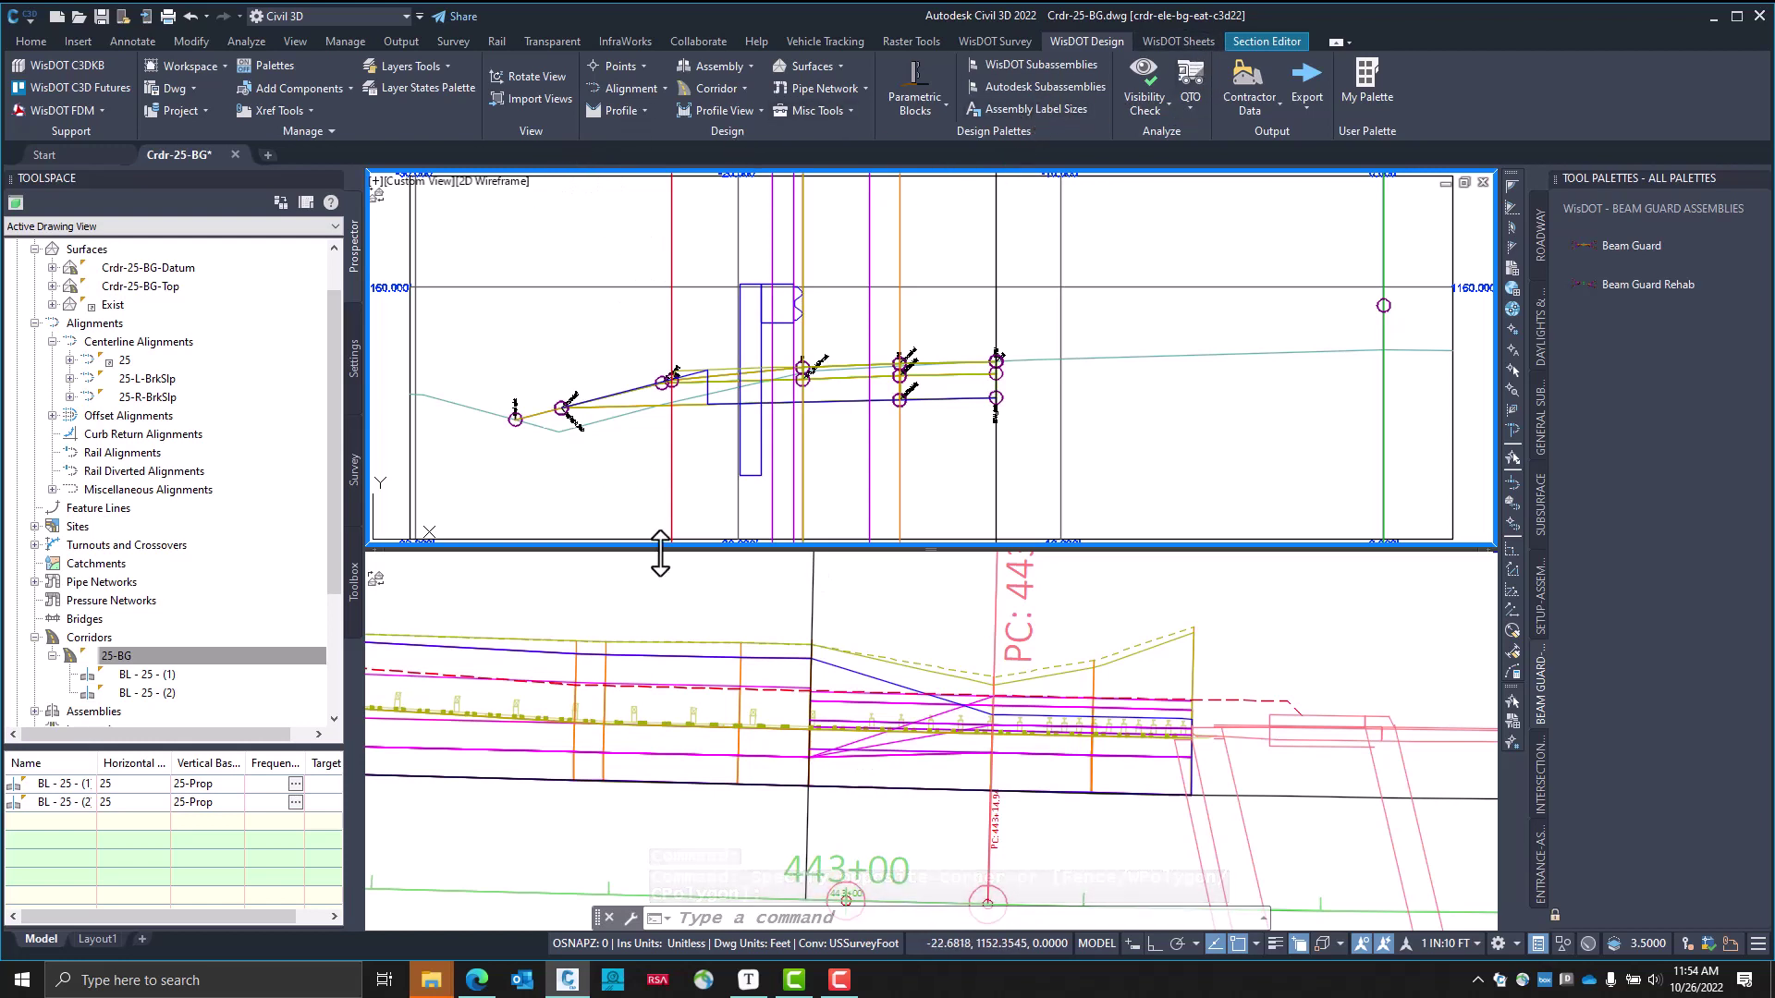
Restore the 3D-Bridge view in the plan viewport and examine the curb height transition on the left beam guard
click(925, 597)
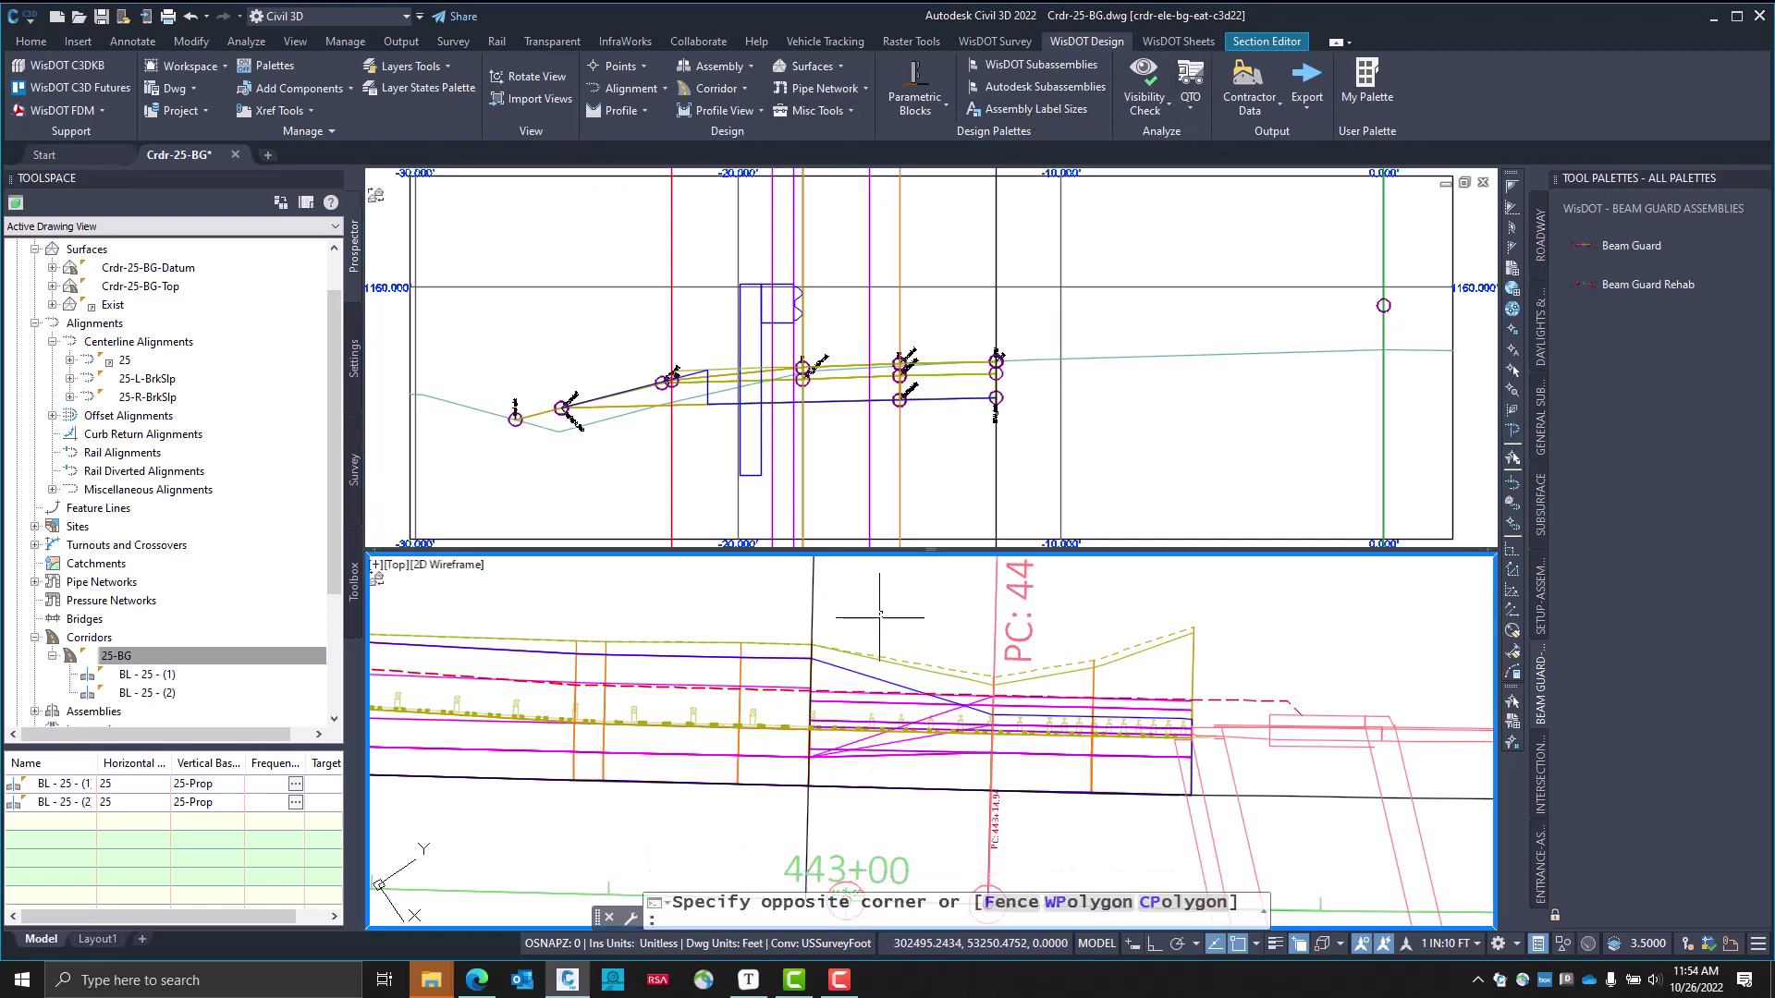
click(398, 565)
mouse_move(507, 585)
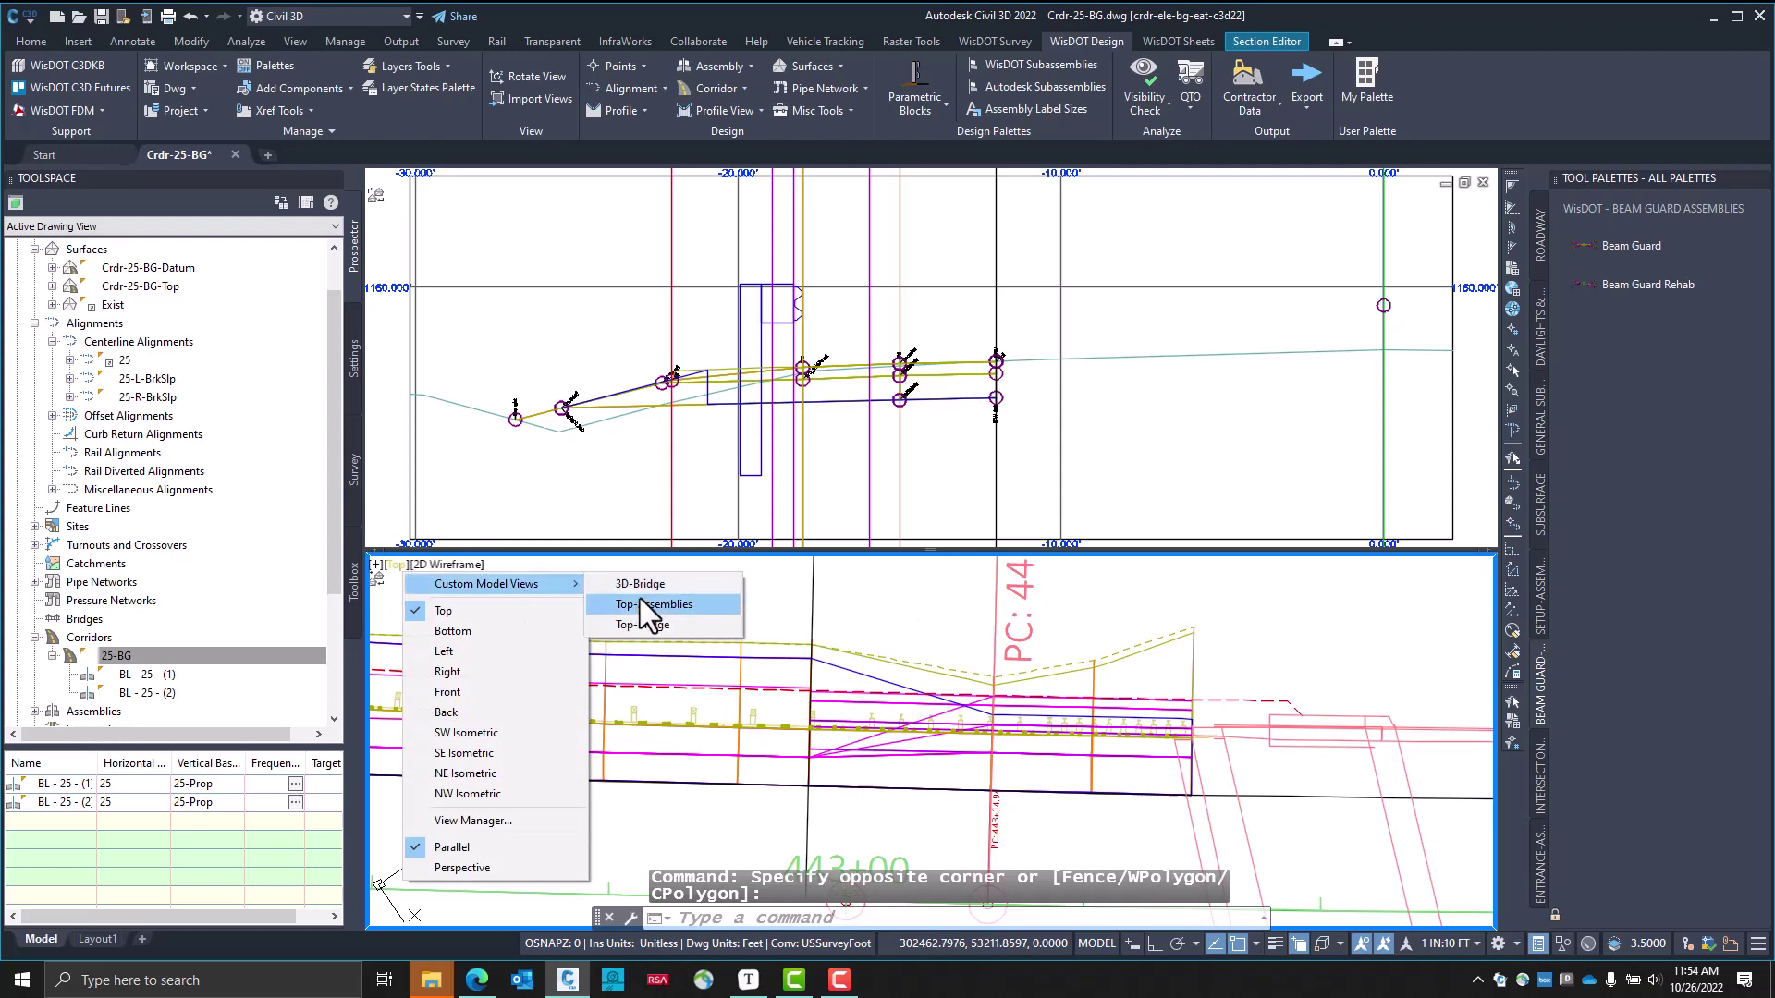
click(639, 592)
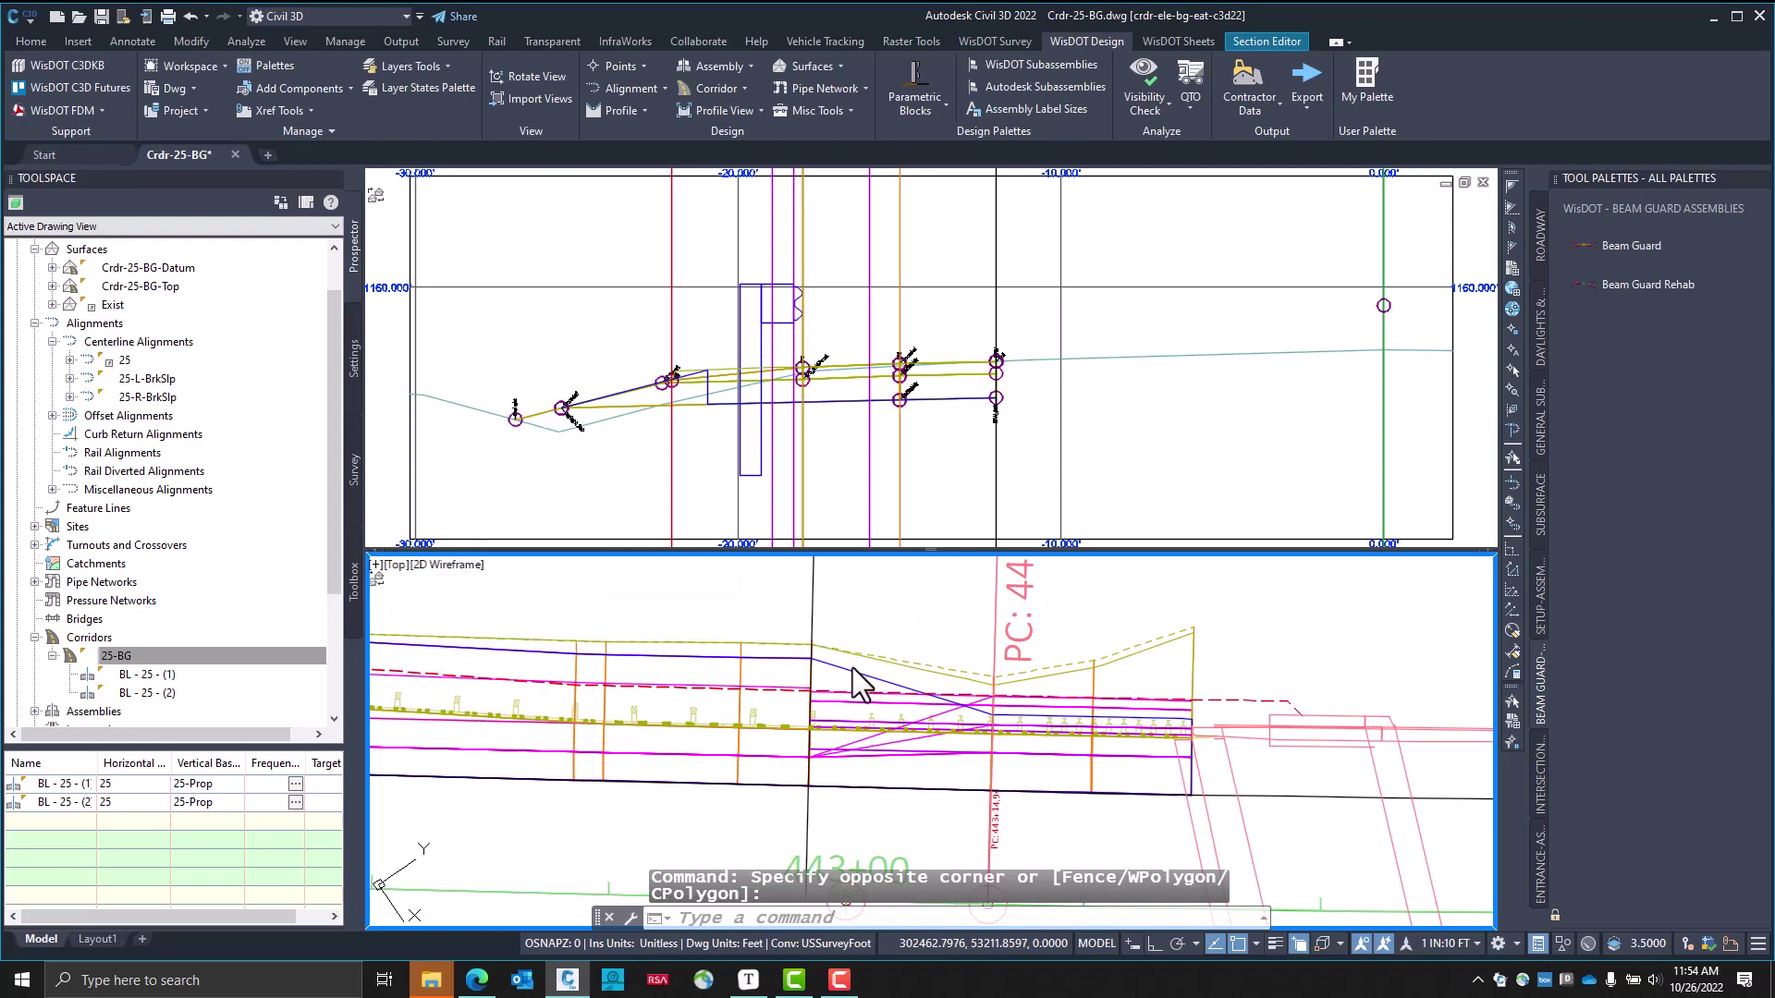
middle_drag(878, 758, 918, 744)
scroll(897, 750, up, 6)
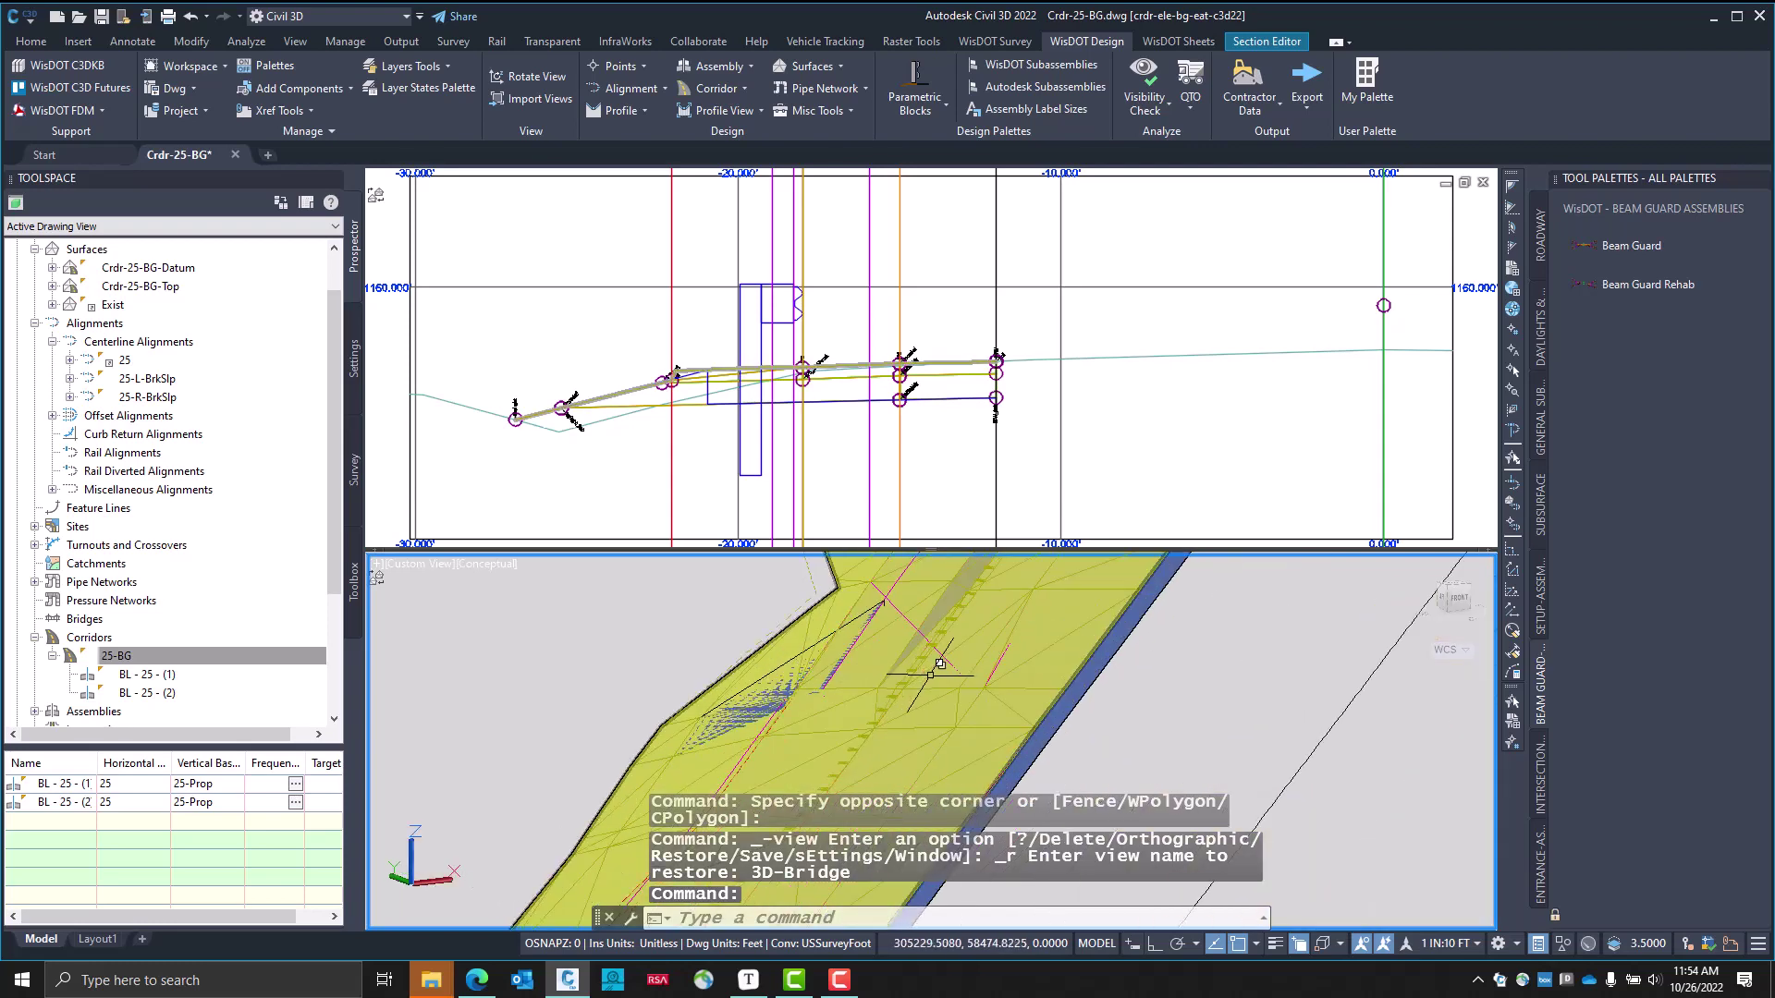
key(Escape)
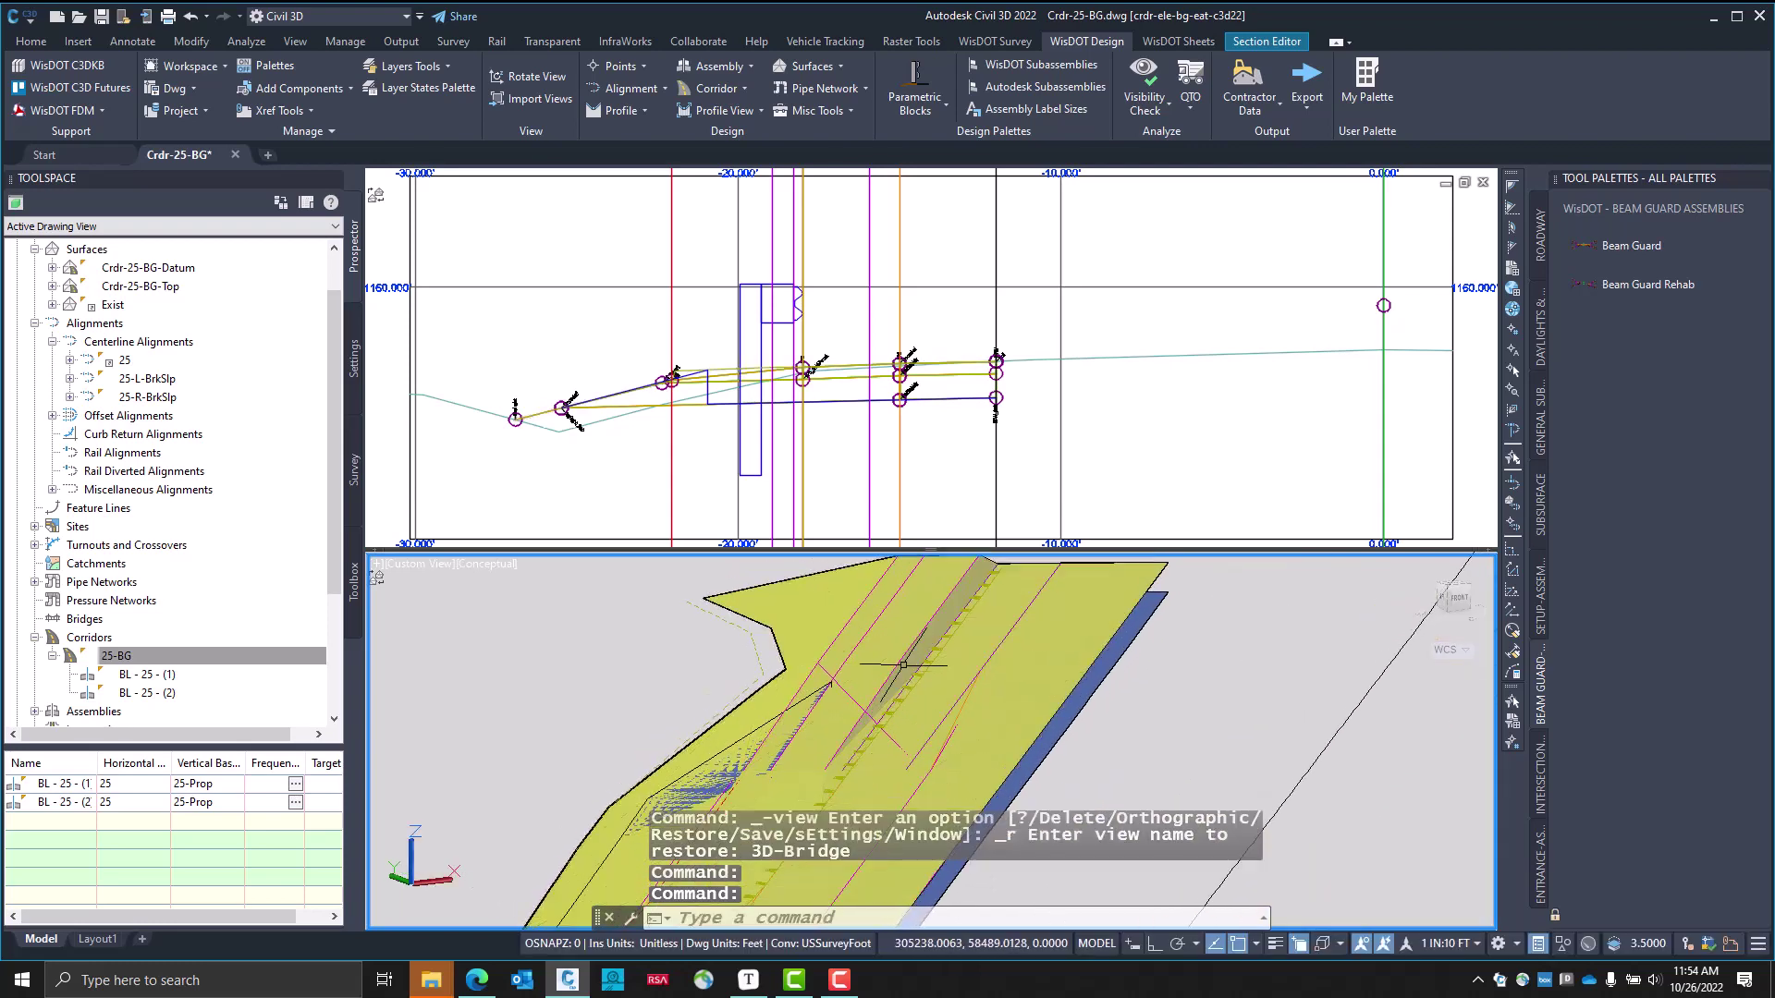
middle_drag(752, 693, 881, 712)
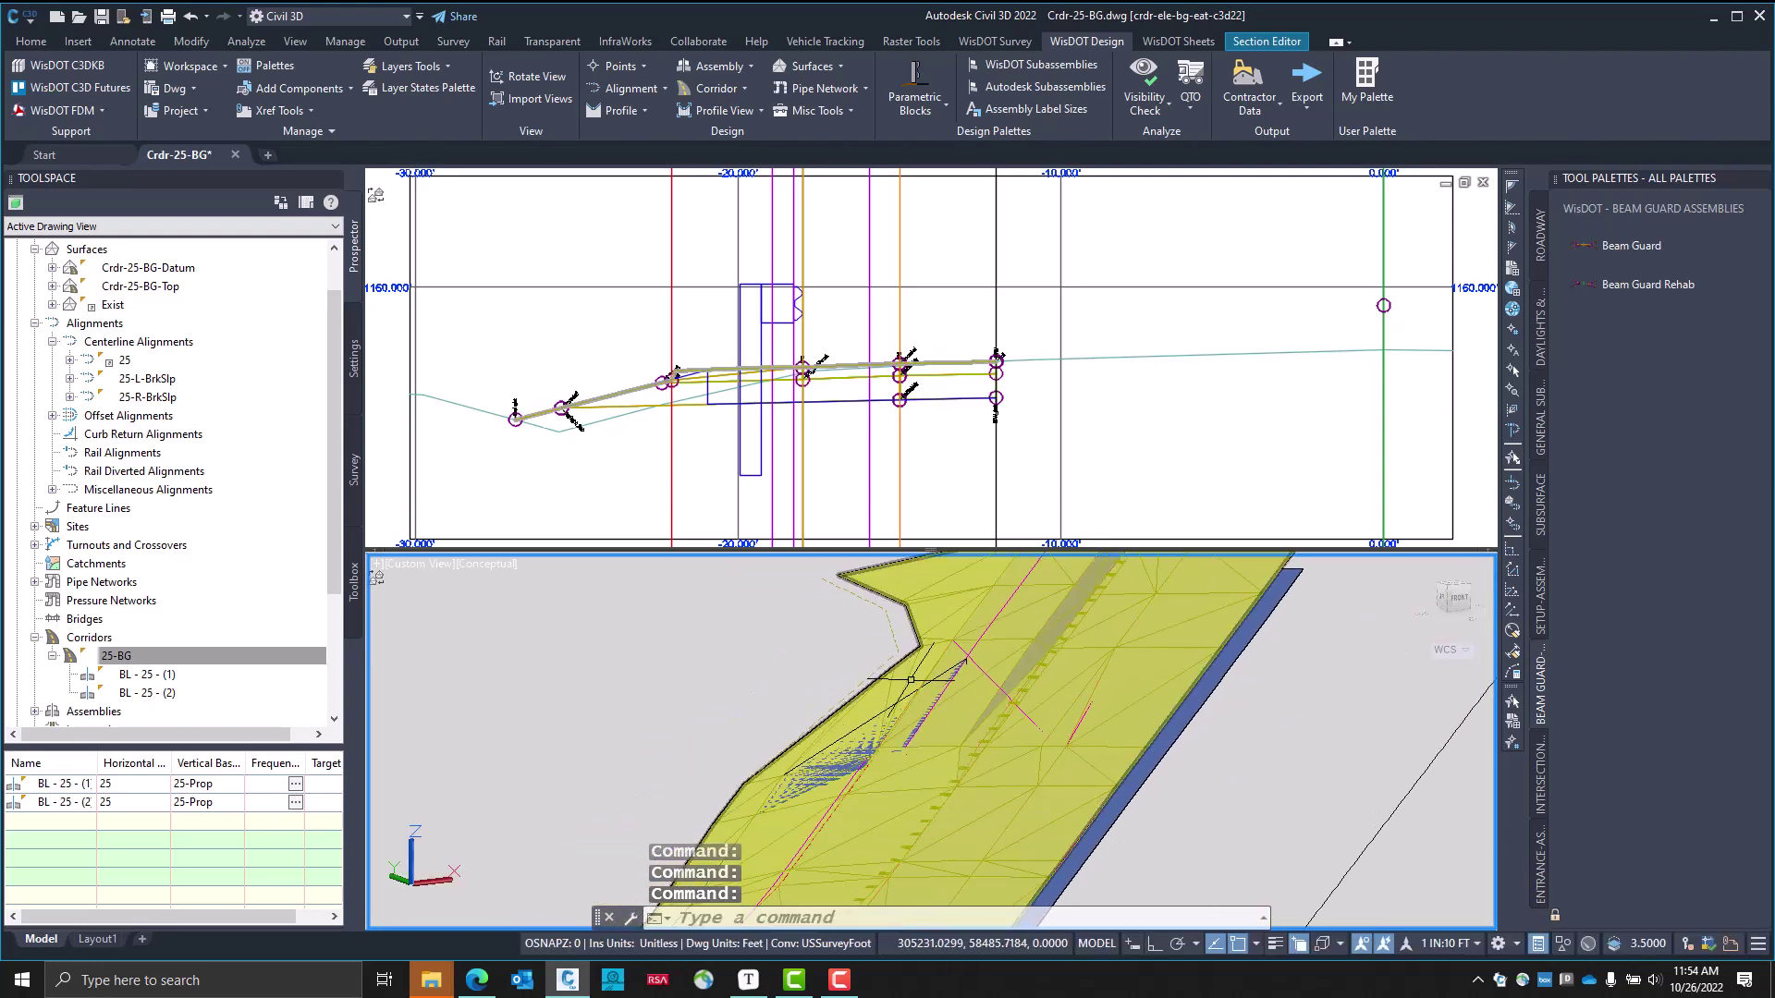
scroll(881, 712, down, 3)
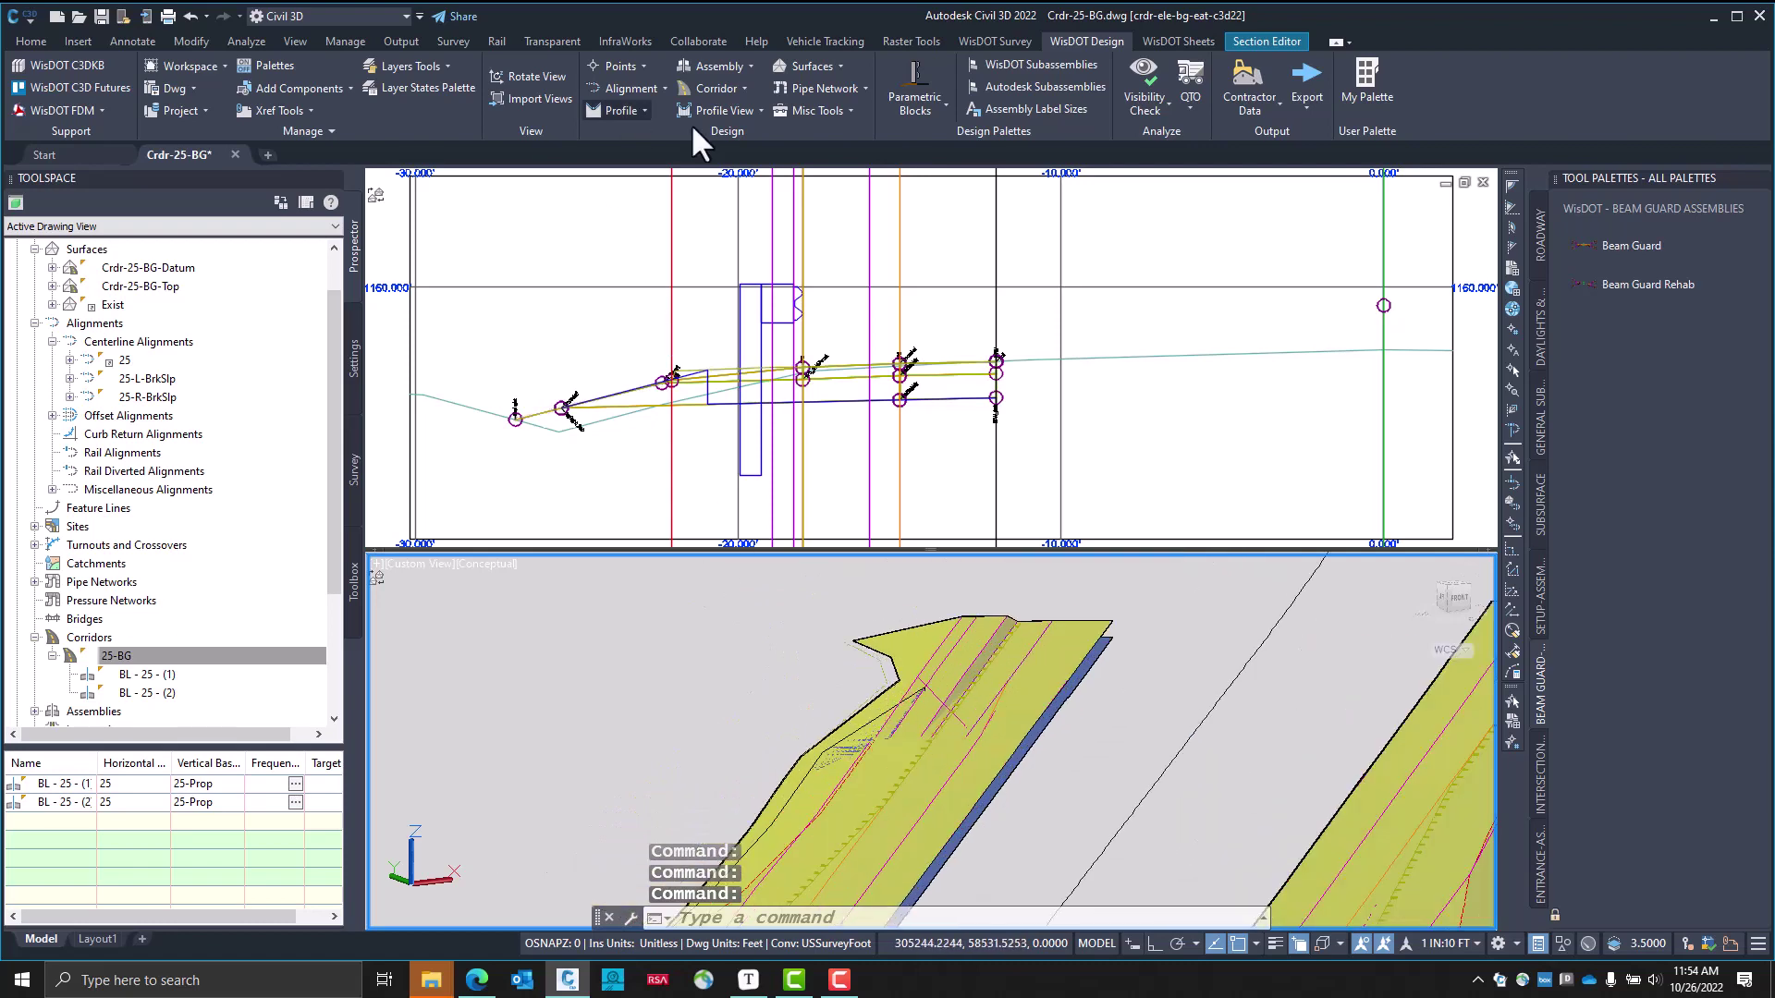
Run the shrink-wrap command on the corridor surface to refit its boundary to the rebuilt corridor
click(736, 85)
click(752, 198)
click(869, 320)
click(870, 347)
click(862, 567)
click(826, 662)
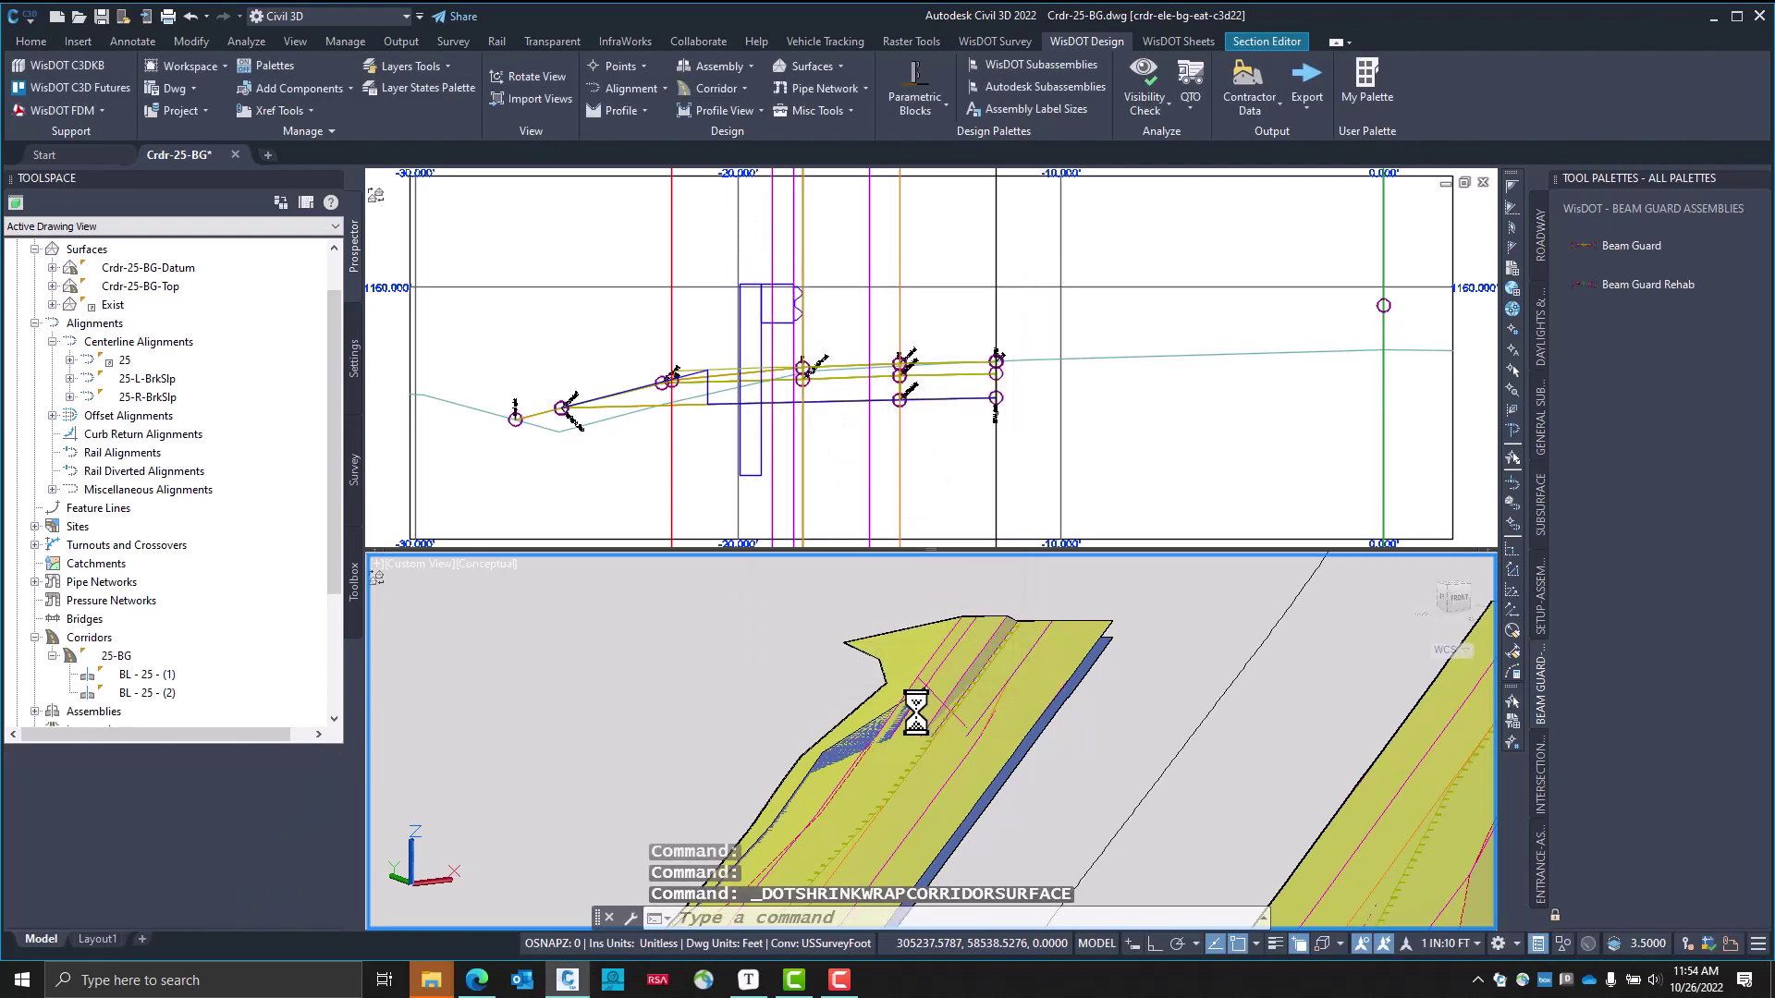
Restore the Top-Bridge view in the 3D viewport and return to the section editing tools
click(424, 565)
mouse_move(541, 592)
click(662, 624)
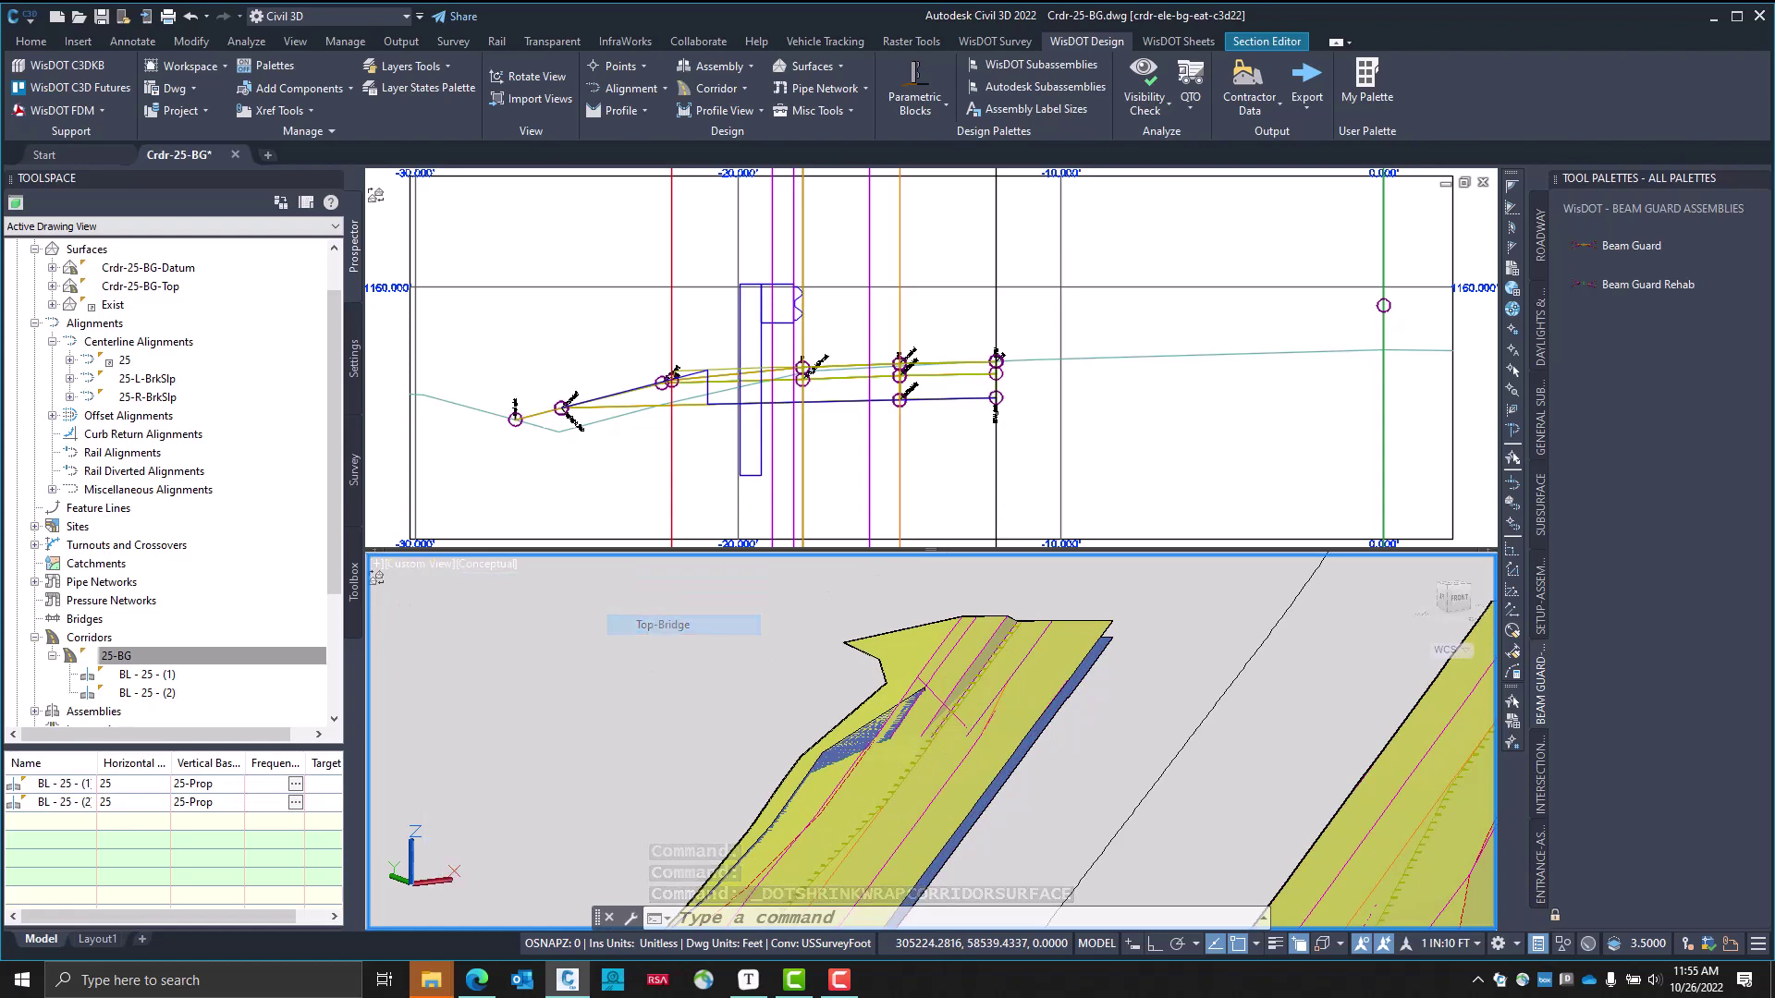
scroll(887, 749, up, 4)
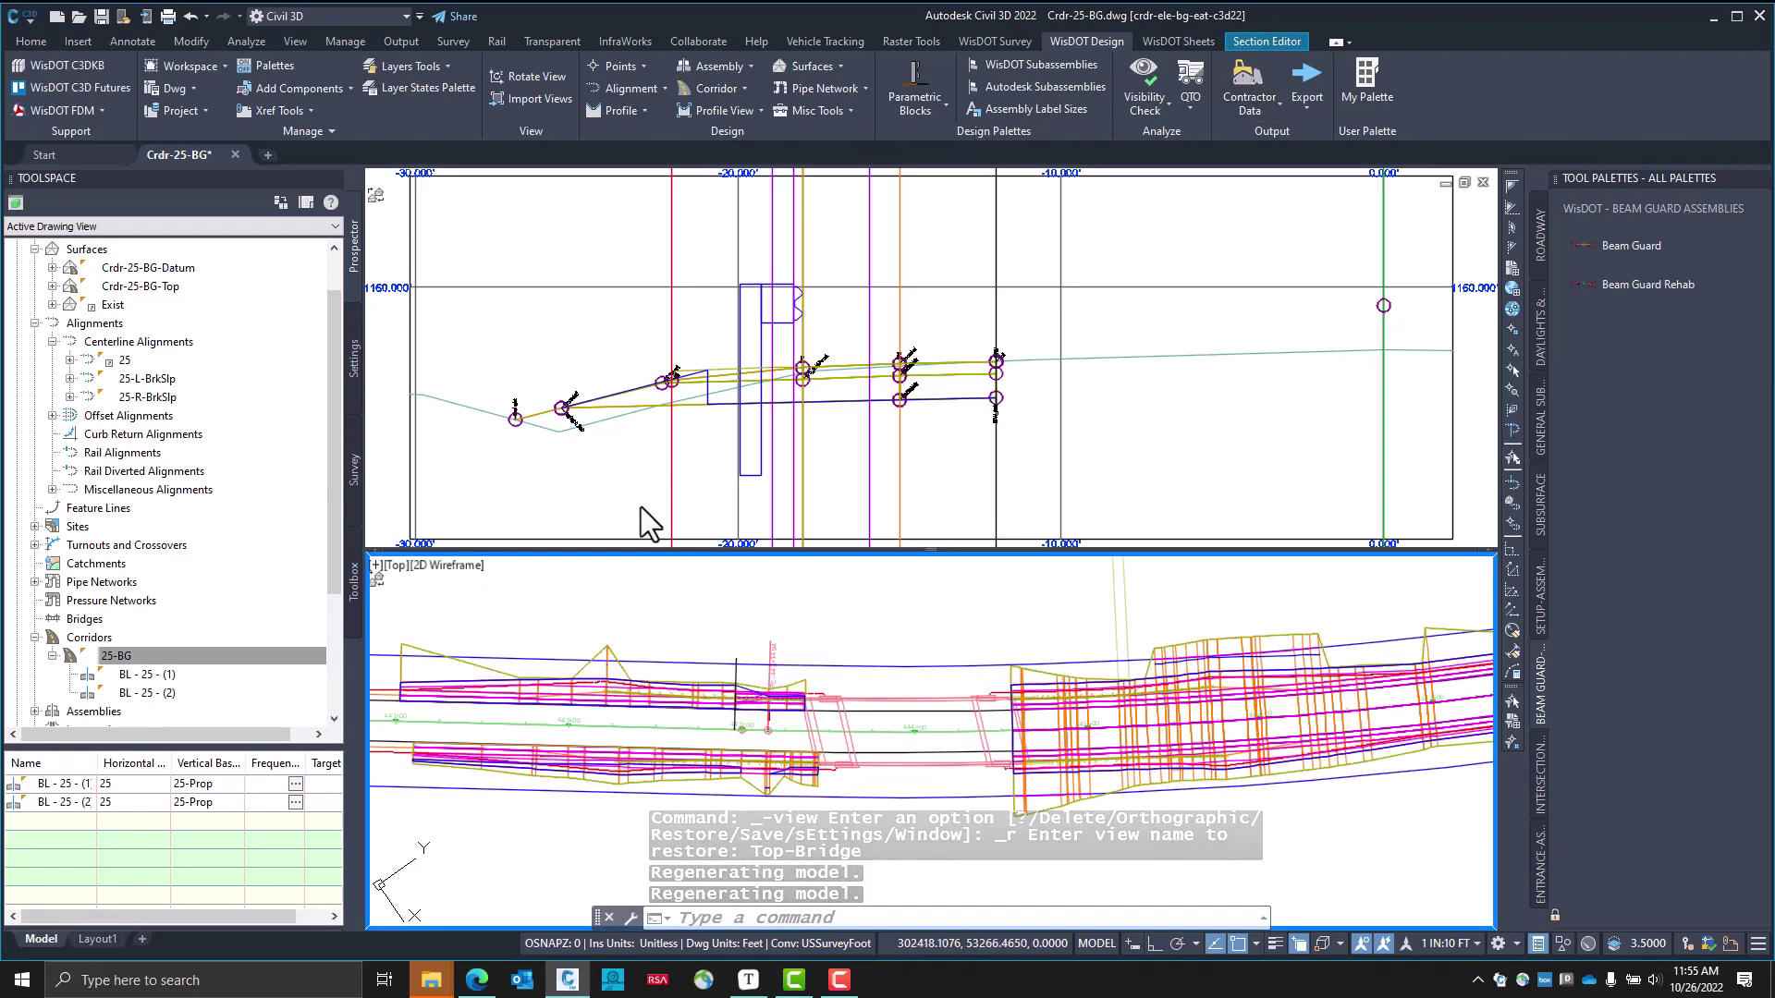
click(1262, 42)
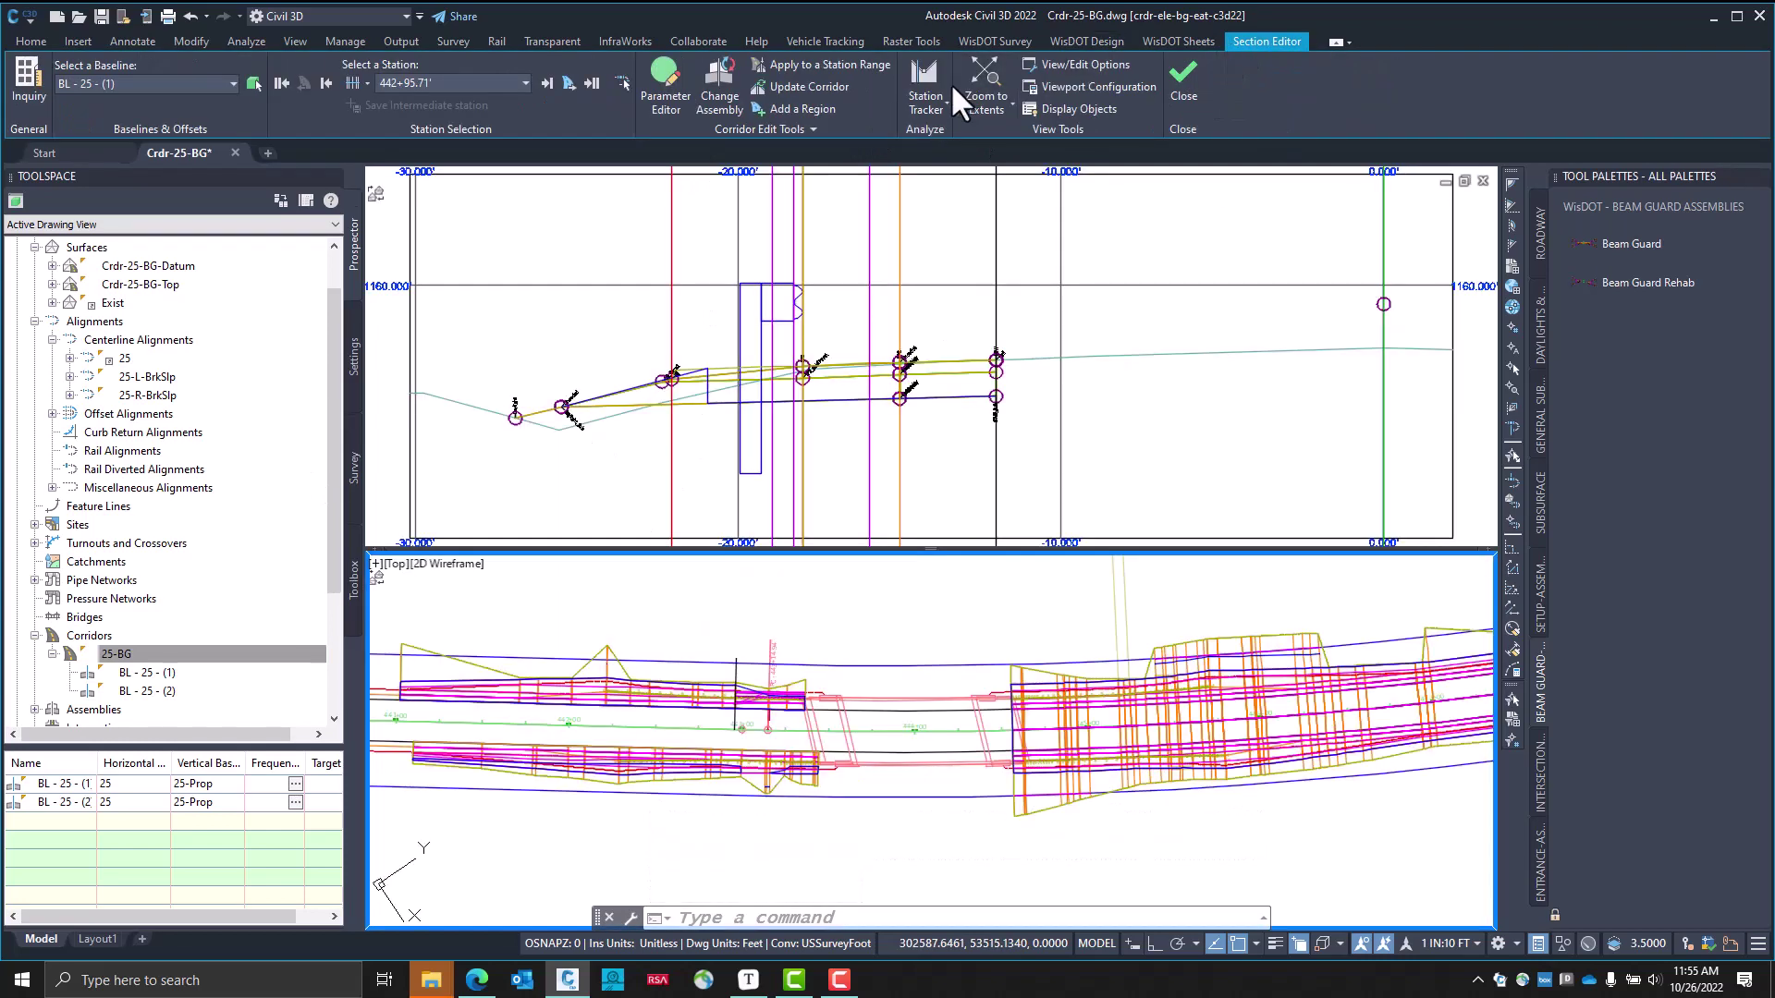
Advance the BL - 25 - (1) section to station 443+36.10 and examine both beam guards in plan near the bridge end
click(547, 81)
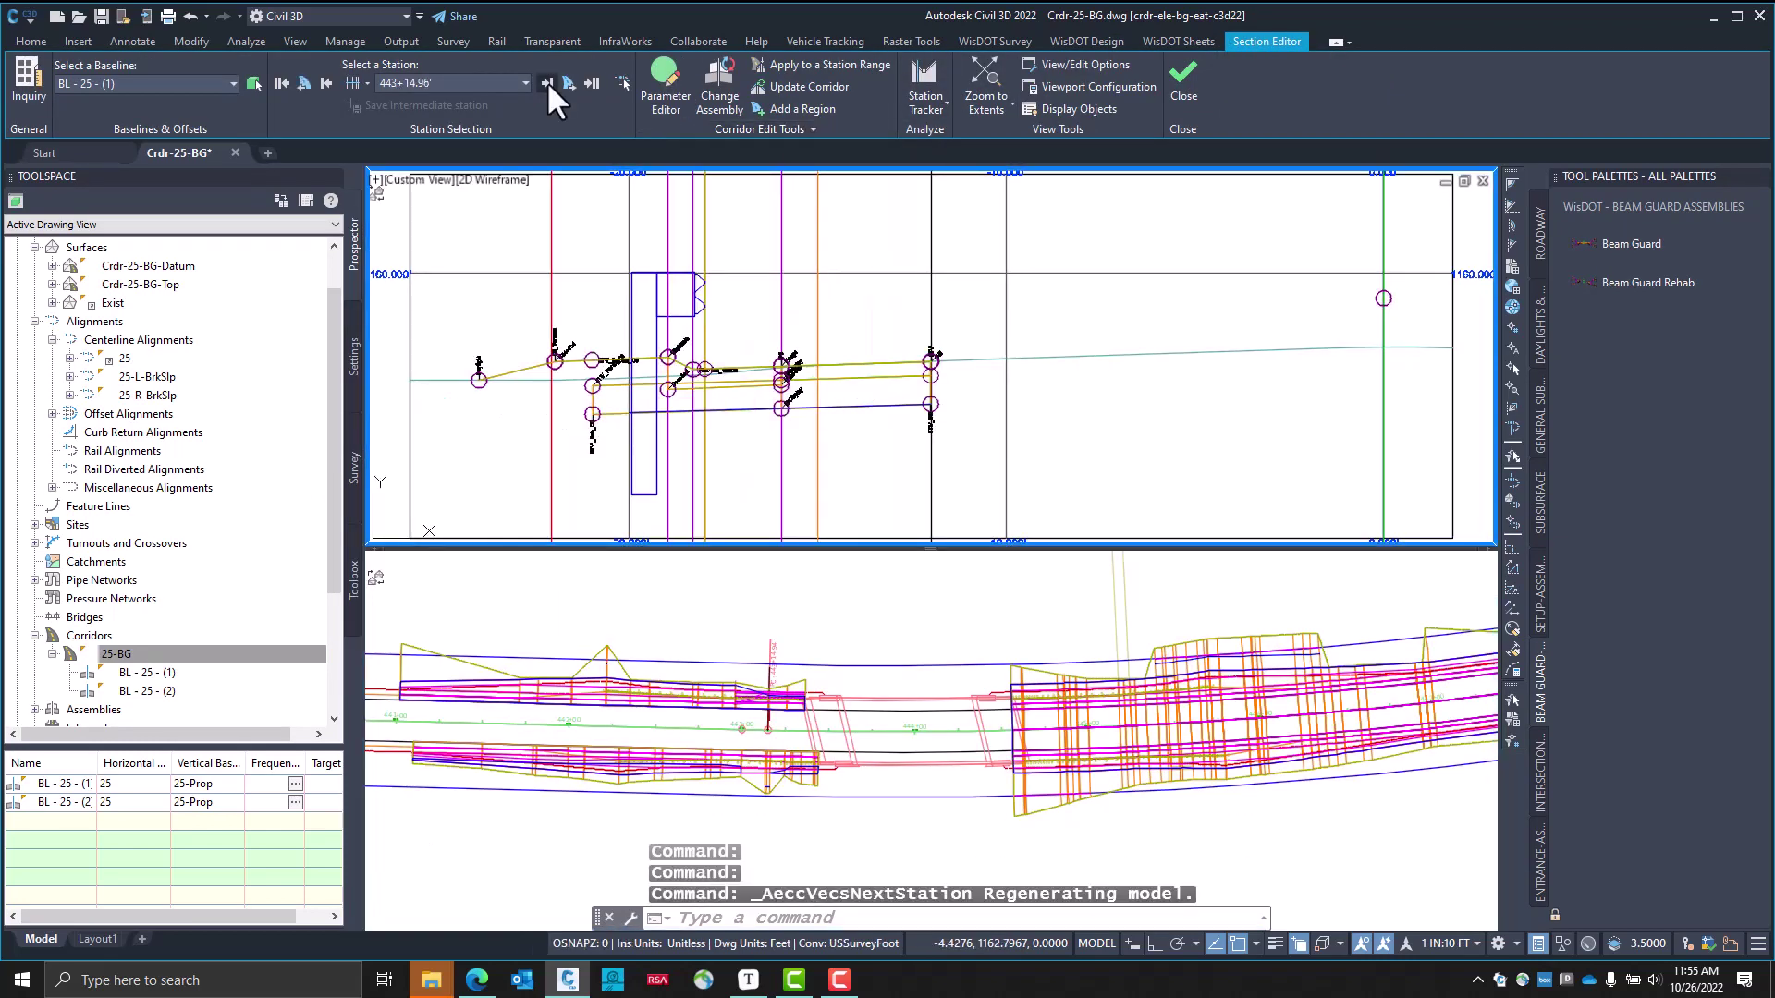
click(546, 80)
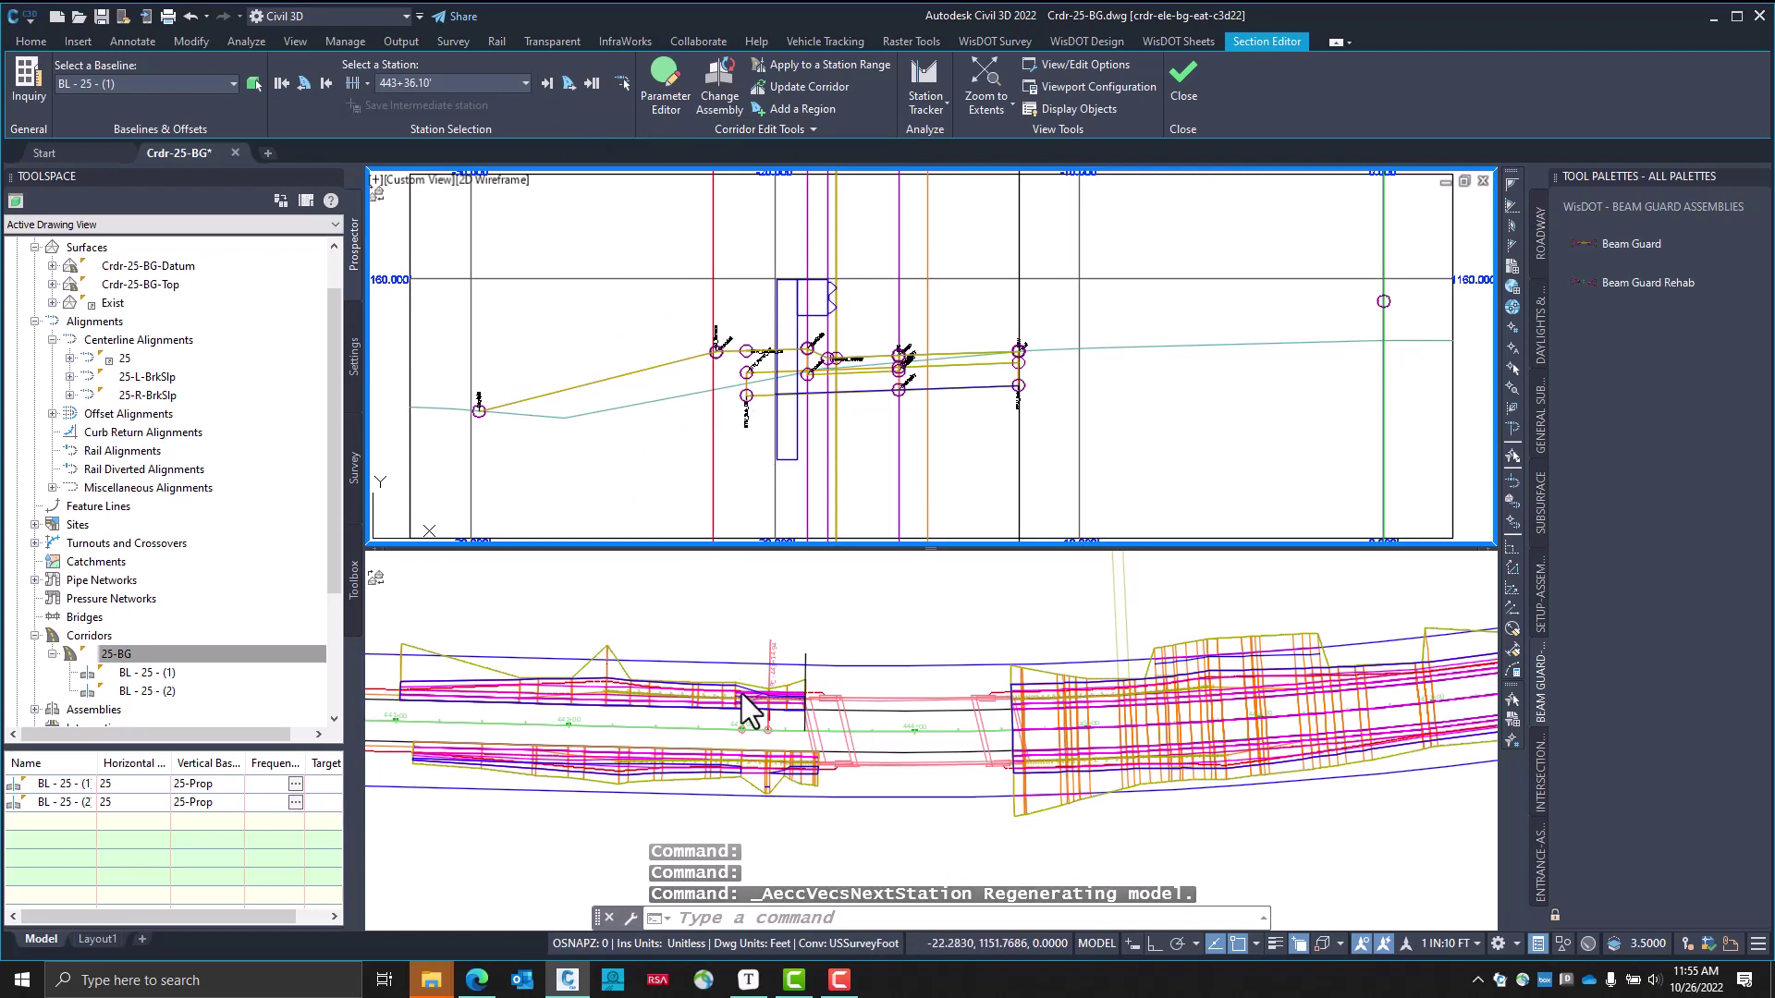
click(830, 617)
scroll(769, 710, up, 6)
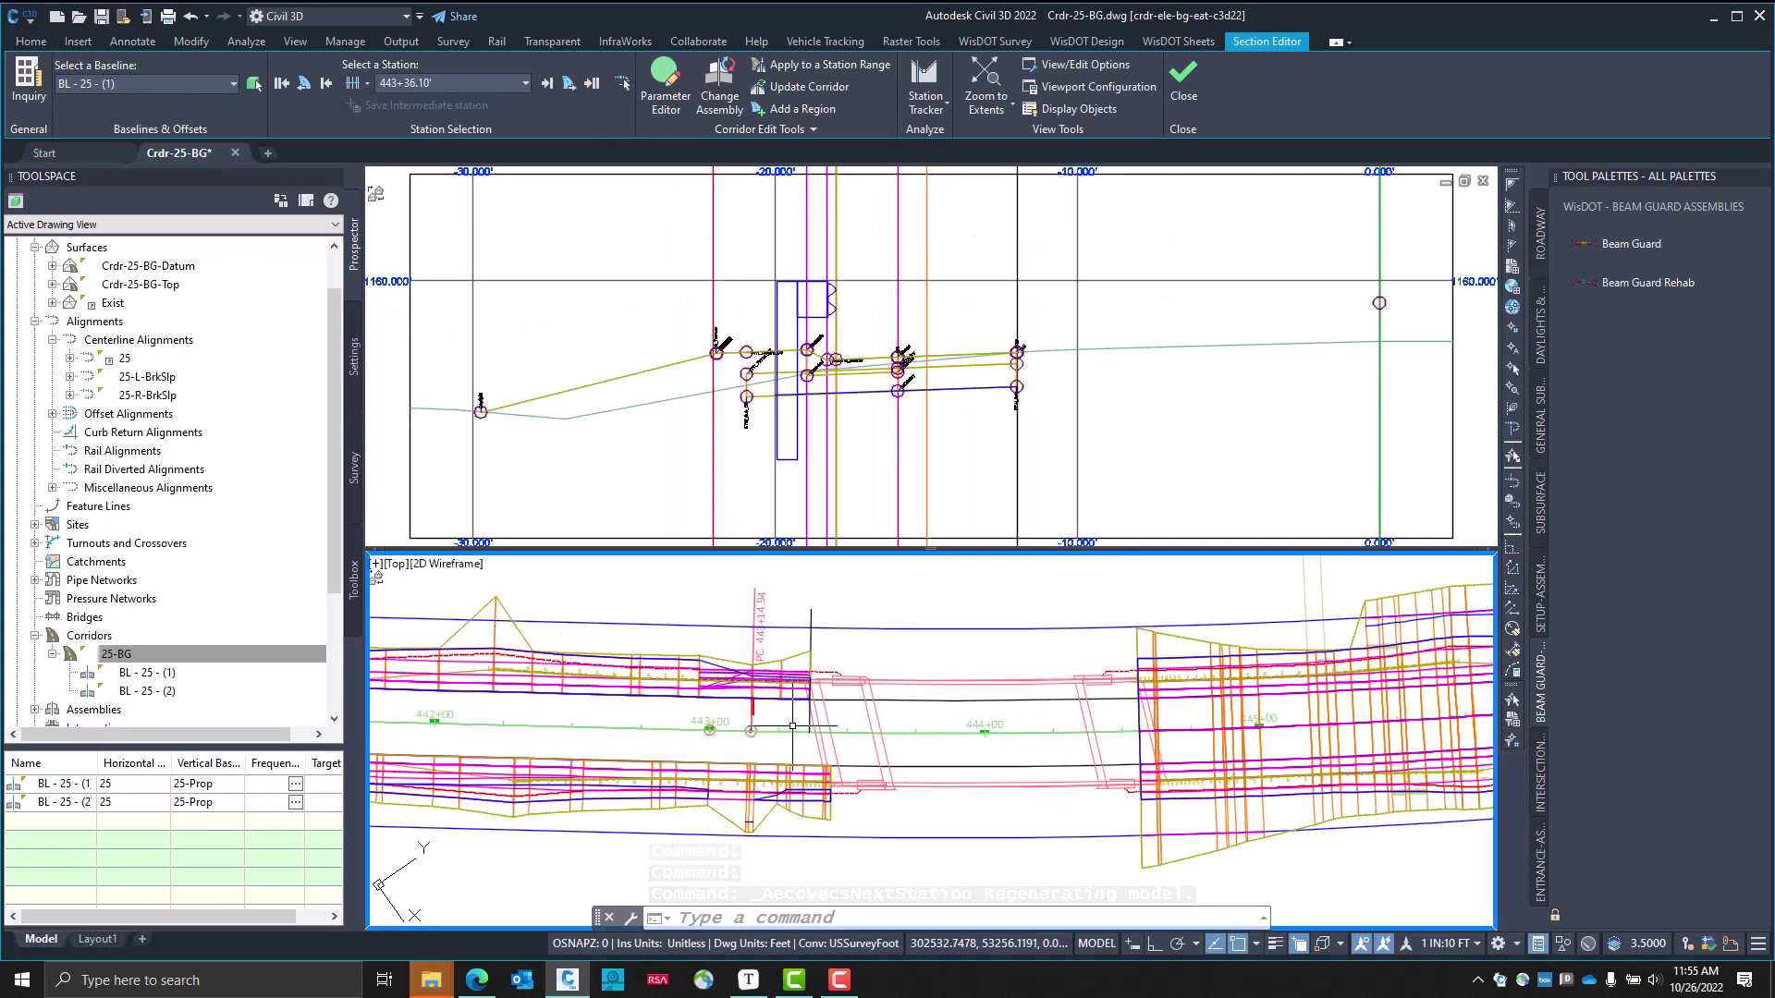
middle_drag(769, 710, 993, 747)
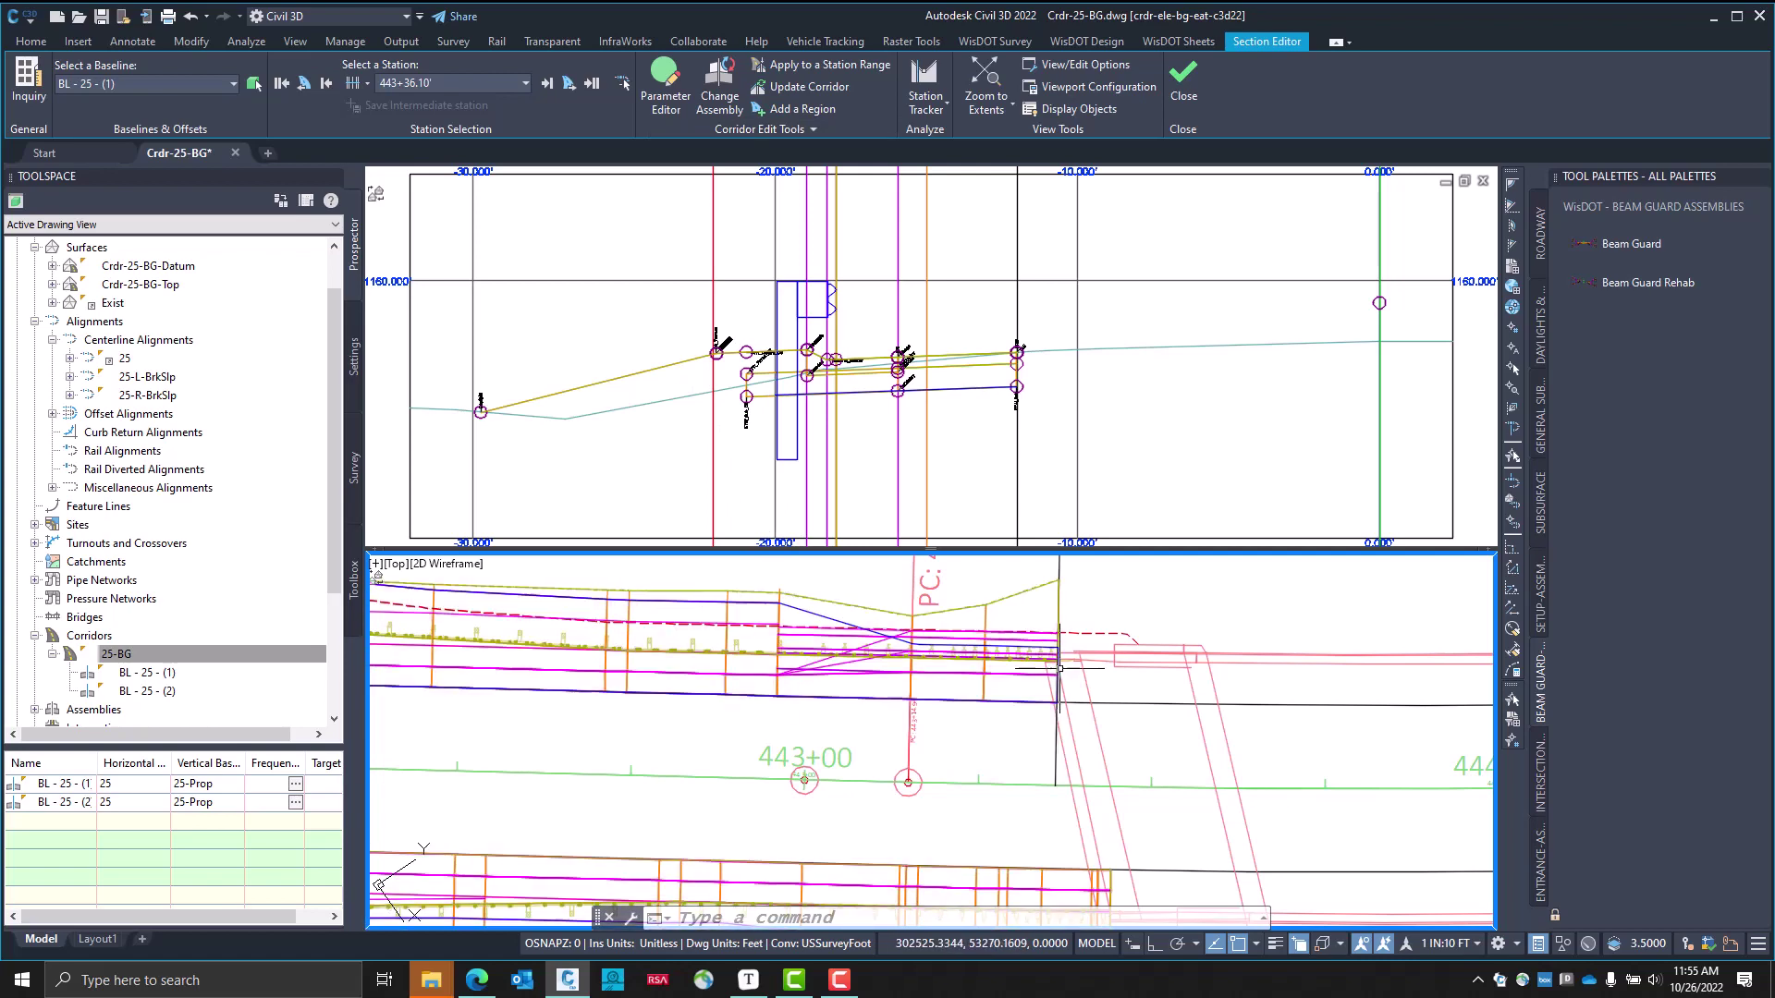
scroll(1004, 718, down, 2)
middle_drag(1004, 717, 869, 700)
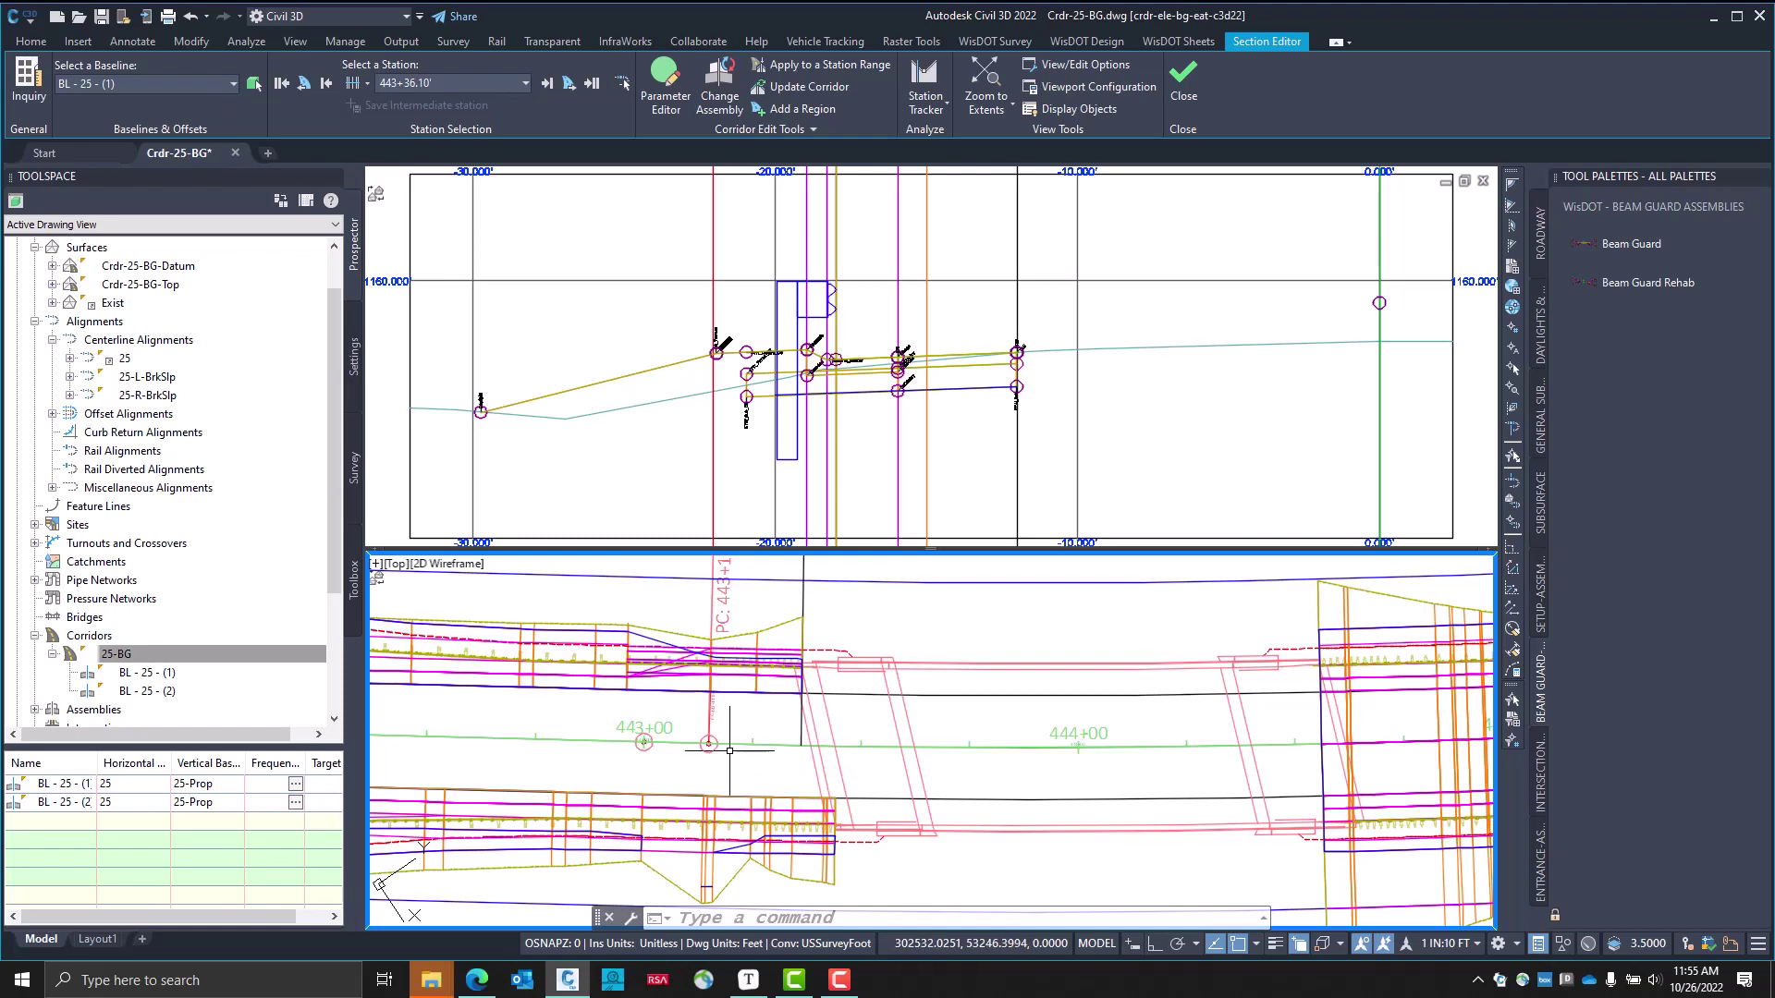
scroll(792, 705, up, 3)
scroll(739, 775, up, 2)
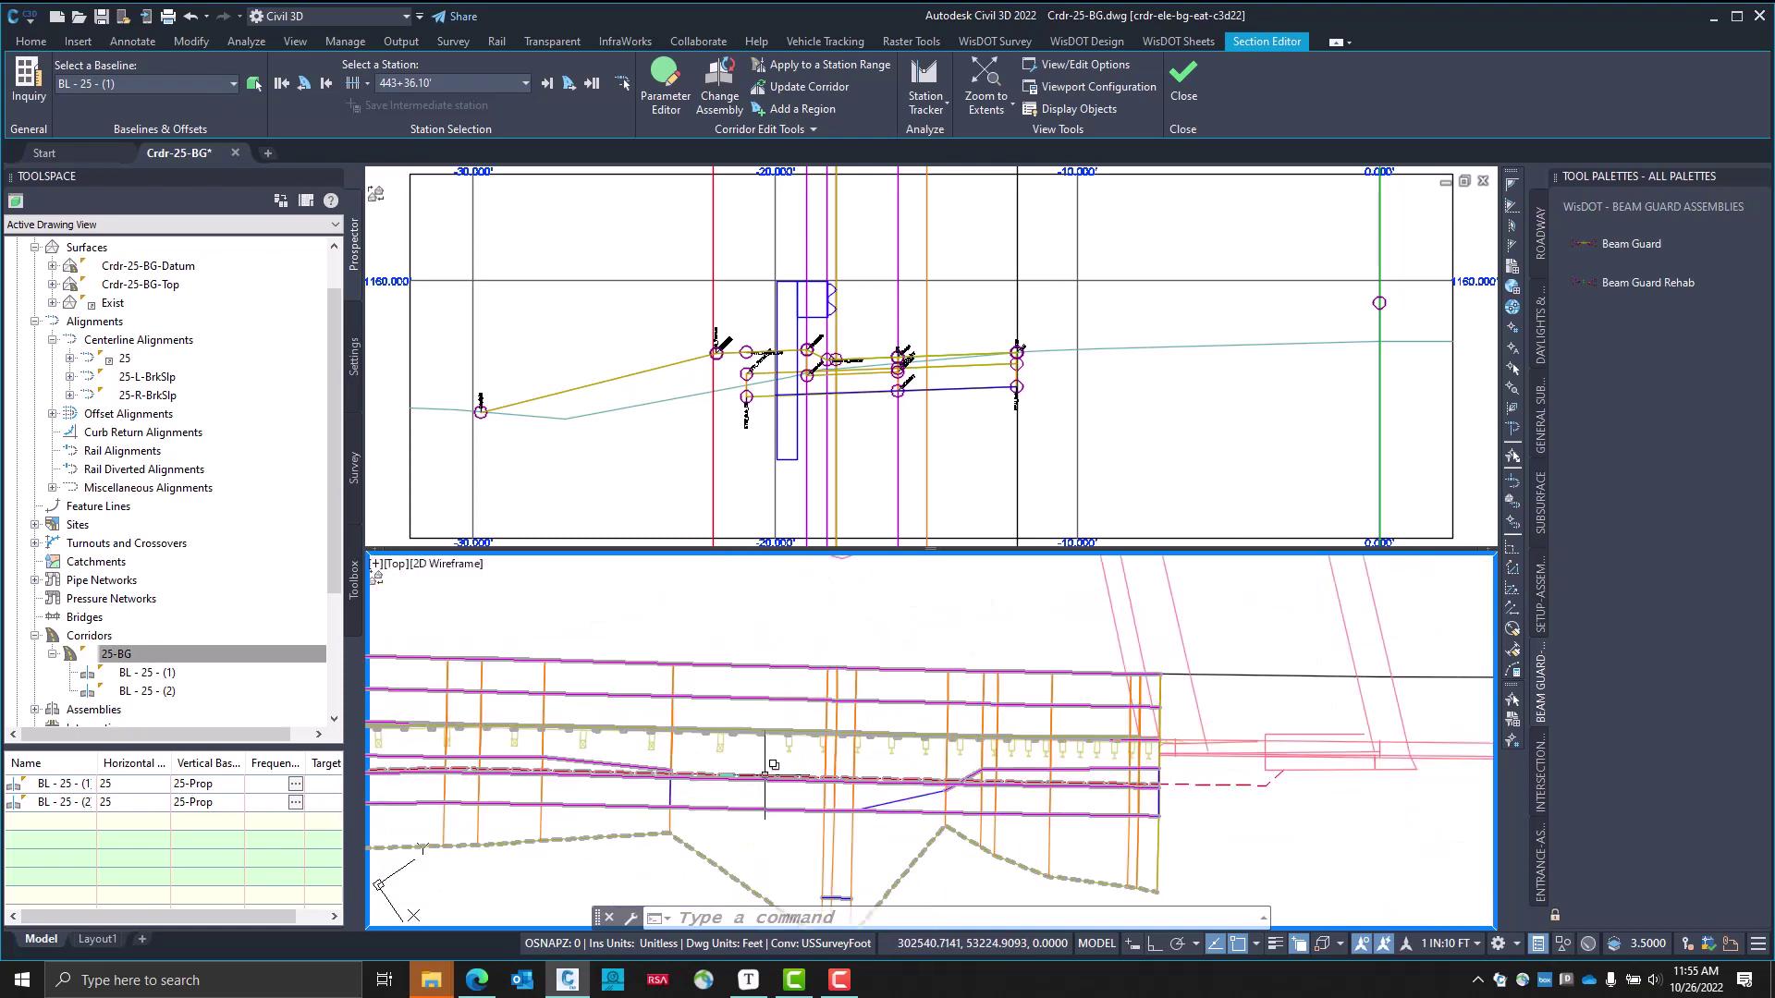
click(218, 657)
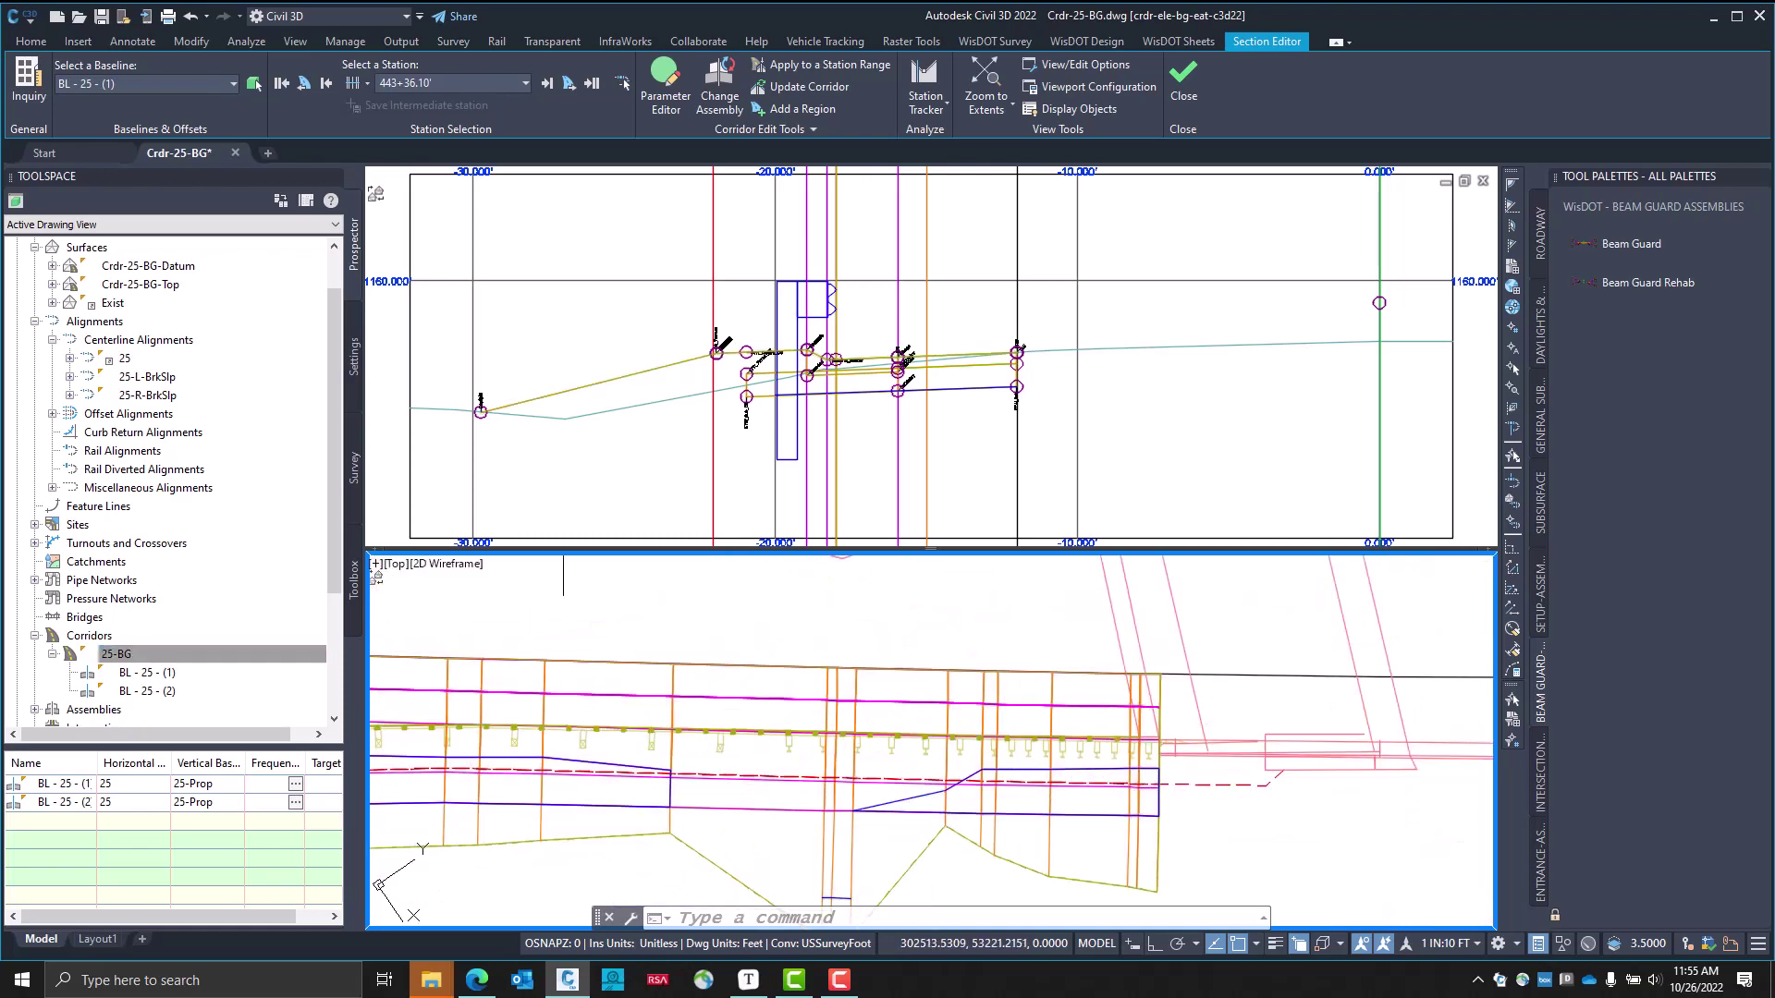
Open the control profile editor and choose control profile ZCP-25-R-ShldrFslp on alignment 25 for editing
click(1057, 36)
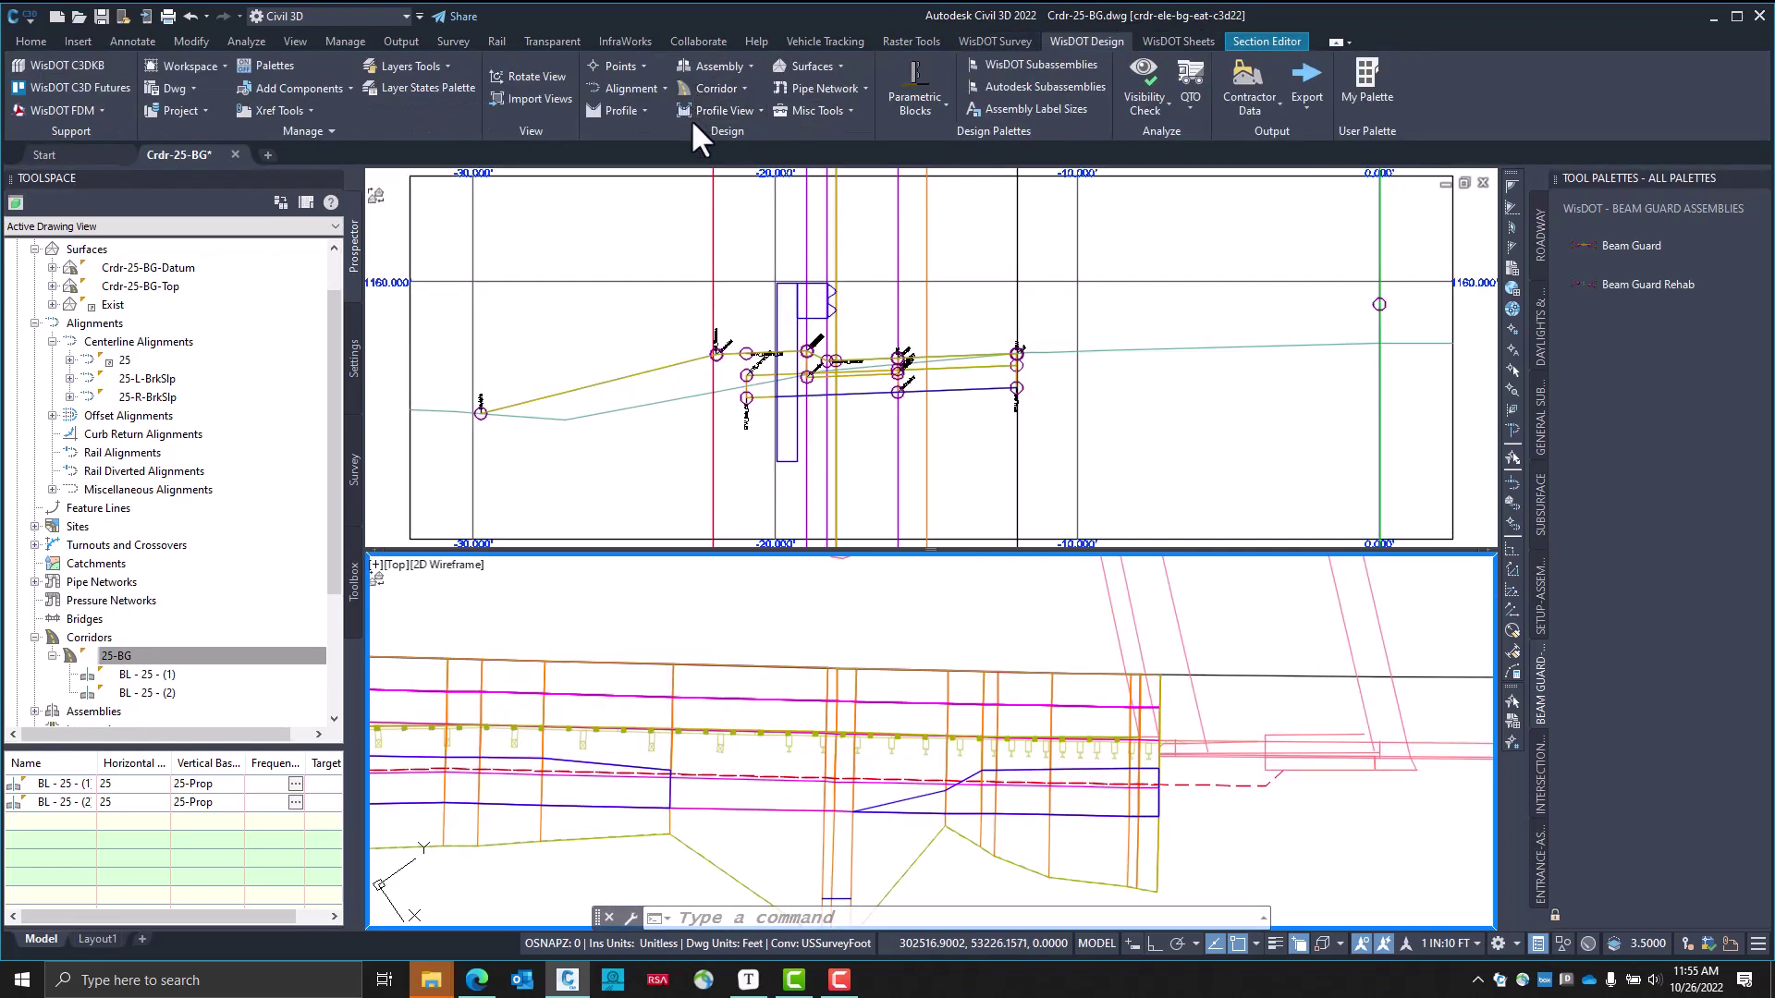
click(617, 106)
click(638, 133)
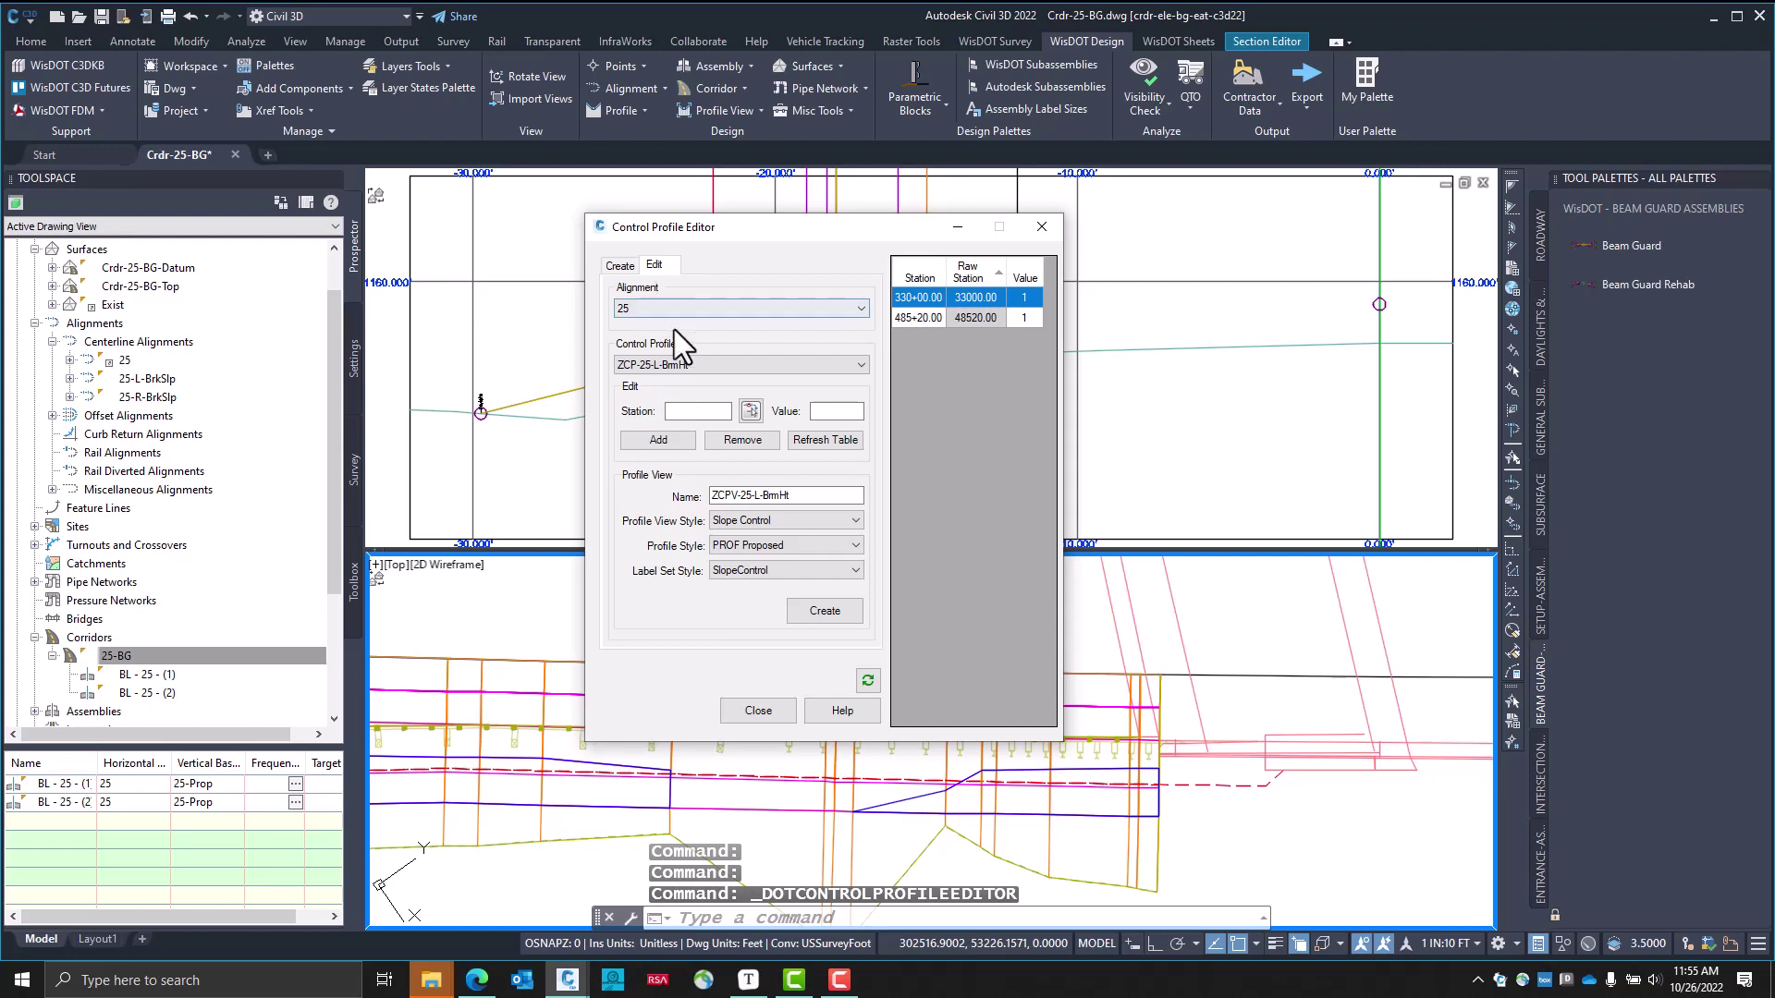
click(679, 363)
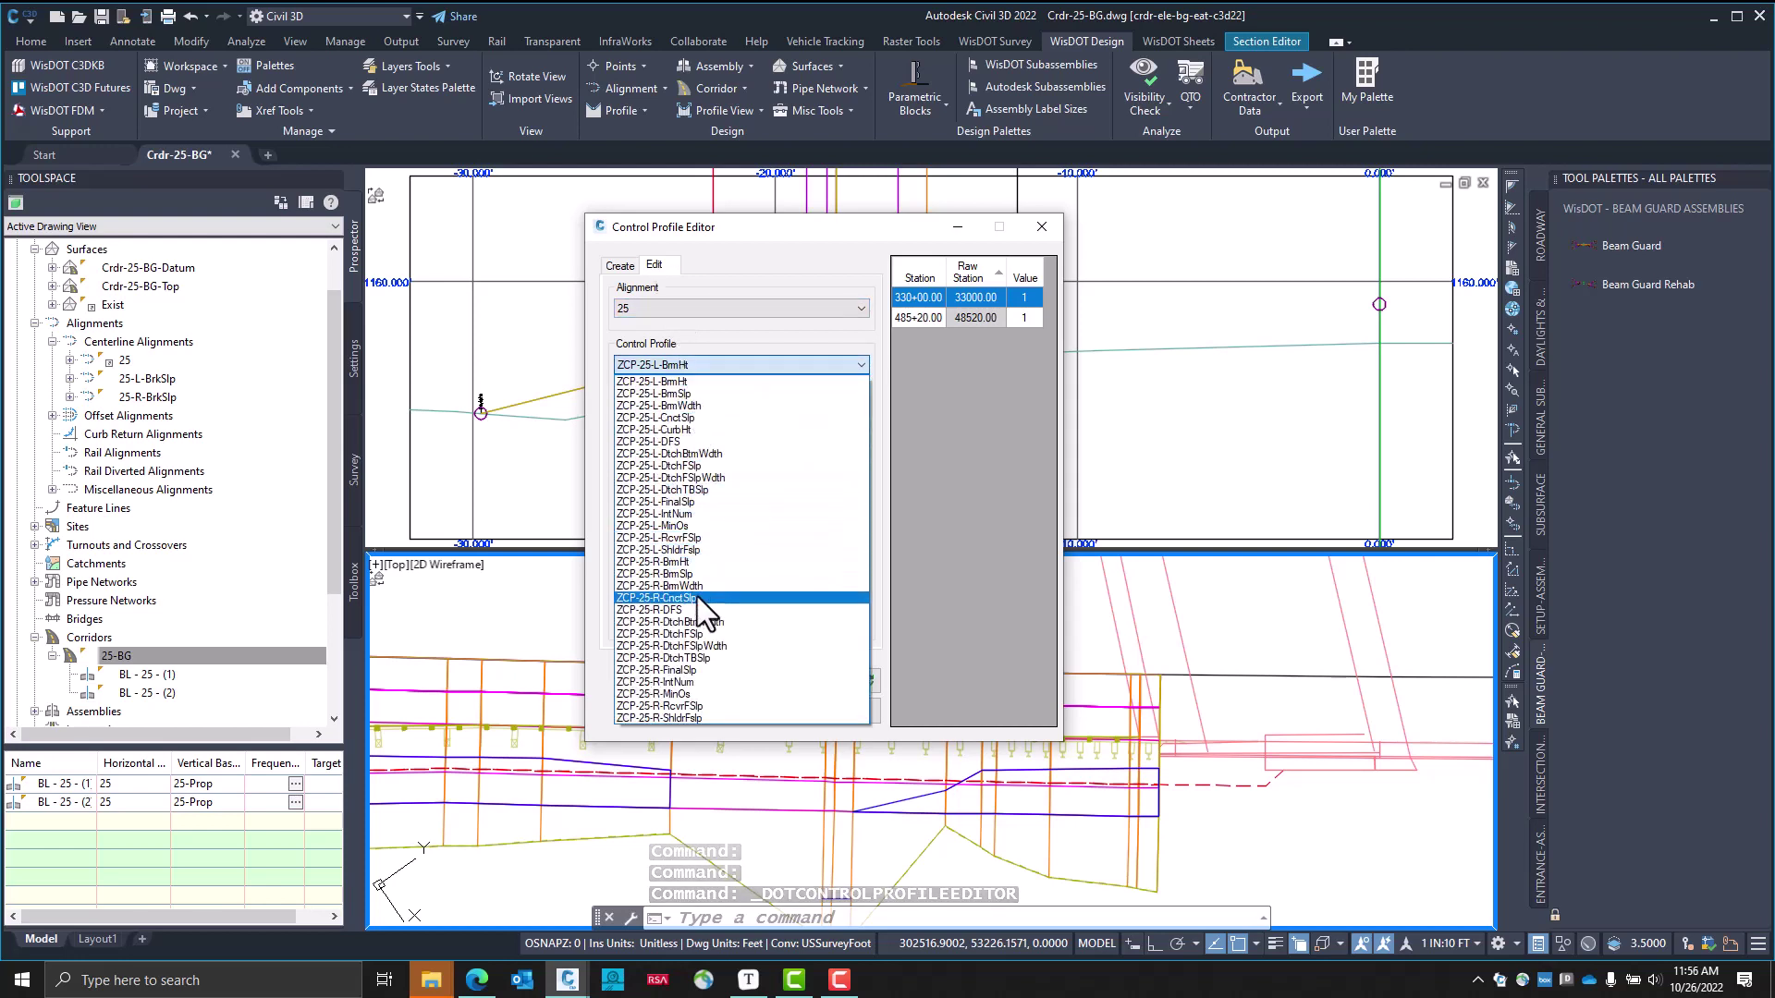
click(697, 719)
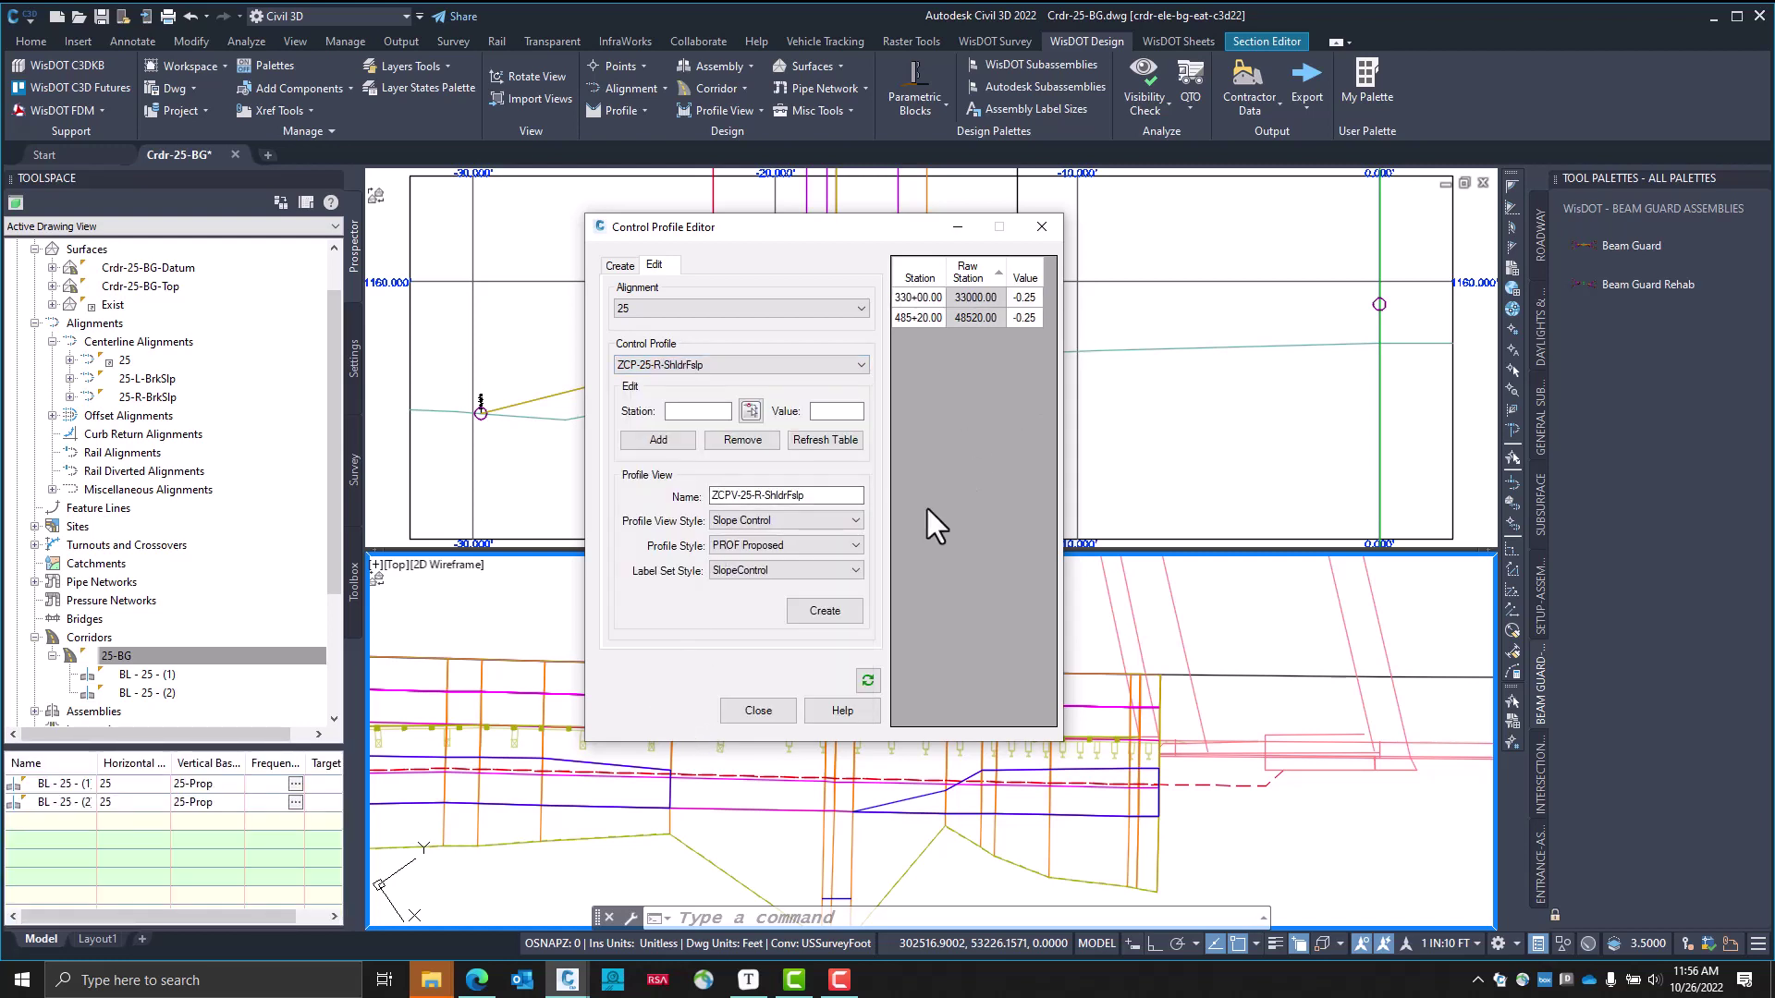
Add a control profile point at the right beam guard post at station 443+04.35 with a value of -0.25
click(752, 411)
scroll(691, 698, up, 3)
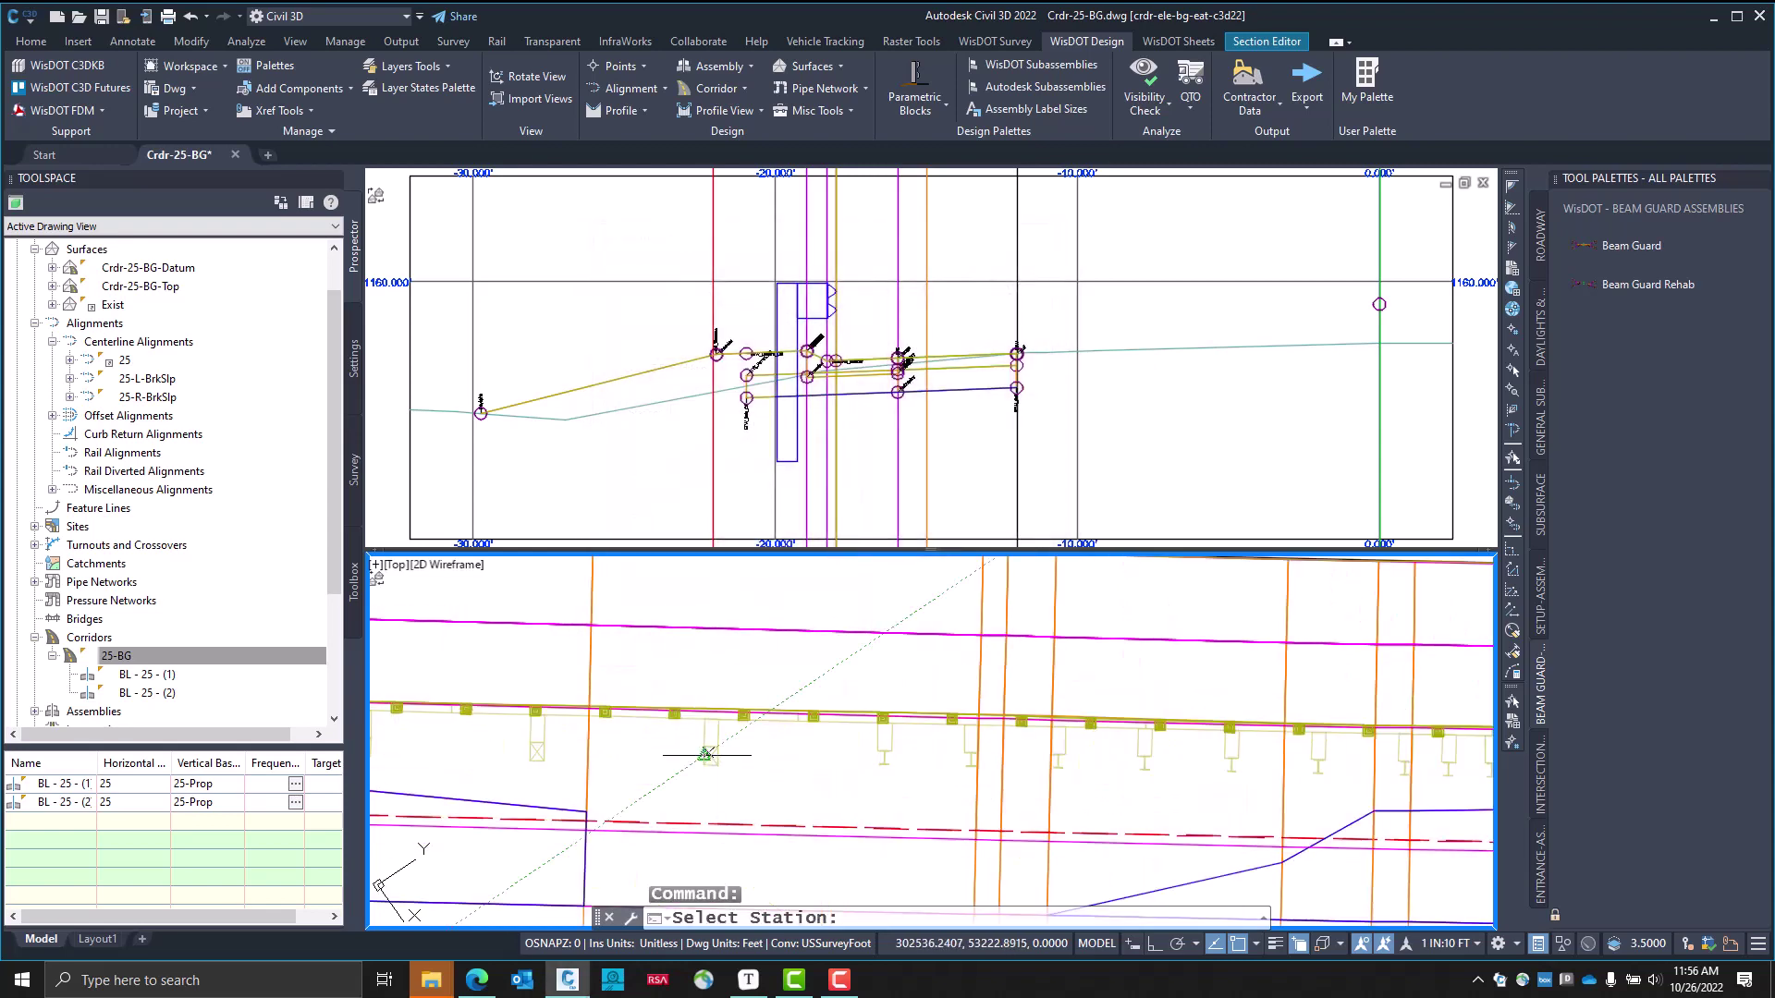
scroll(705, 740, up, 2)
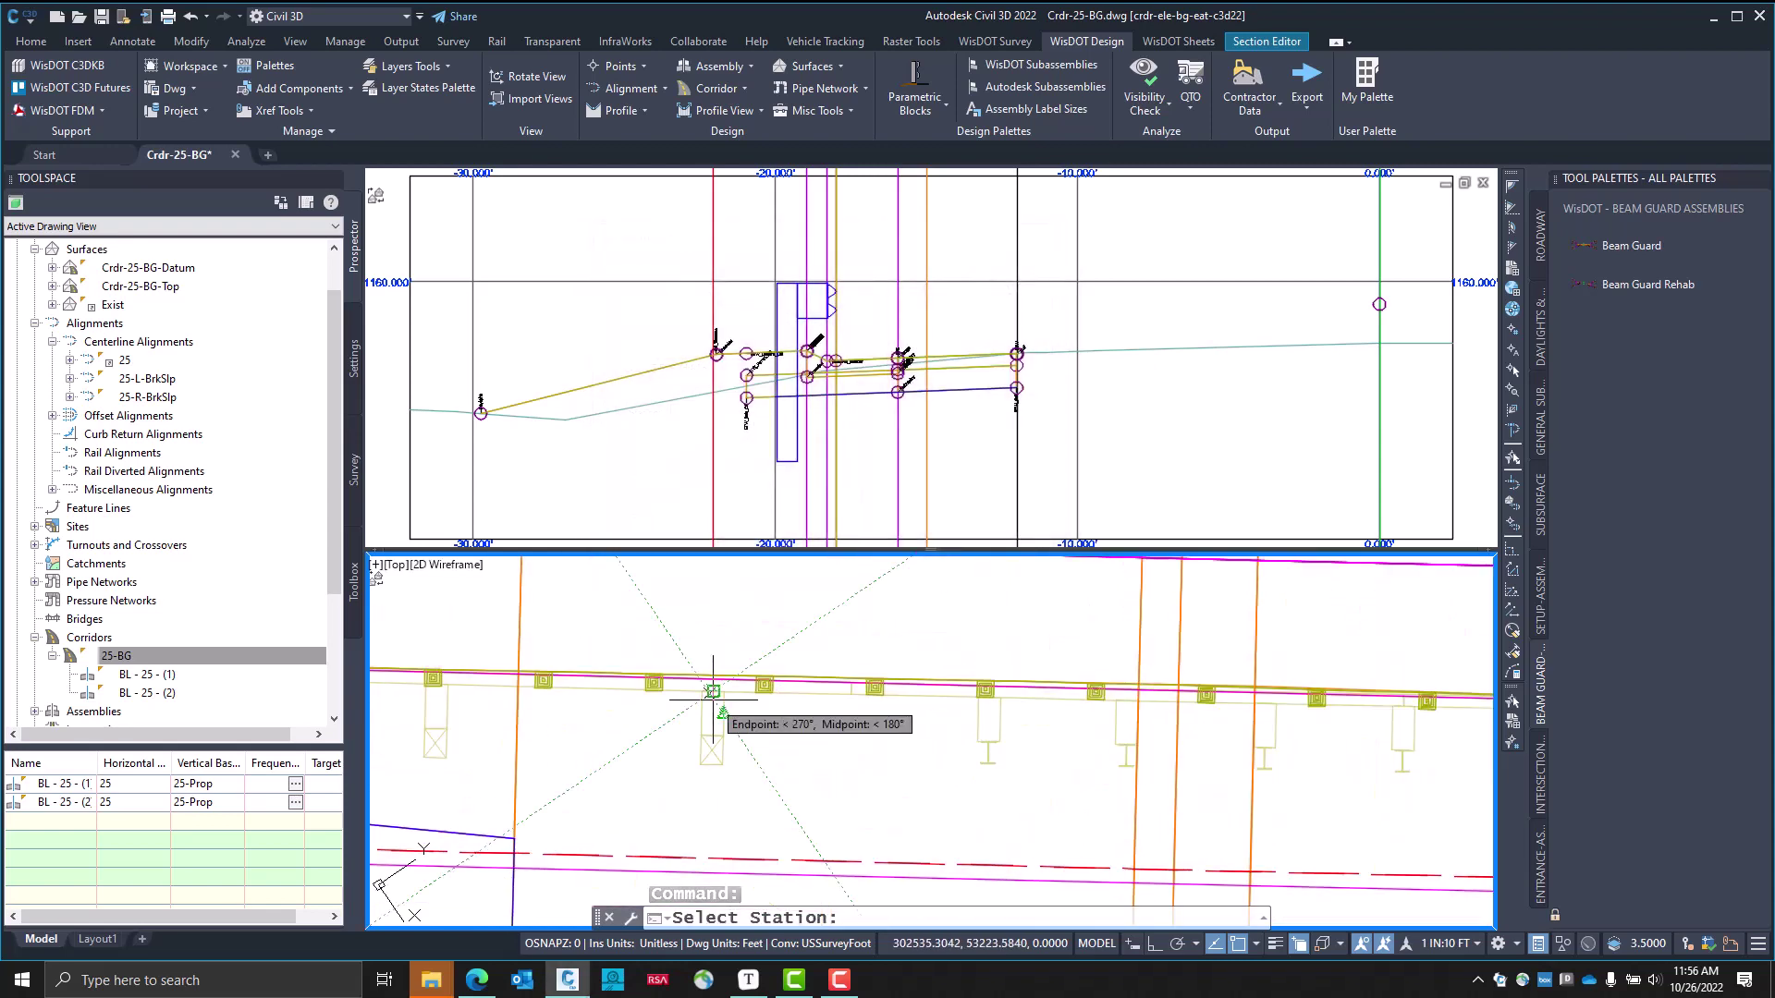
click(714, 706)
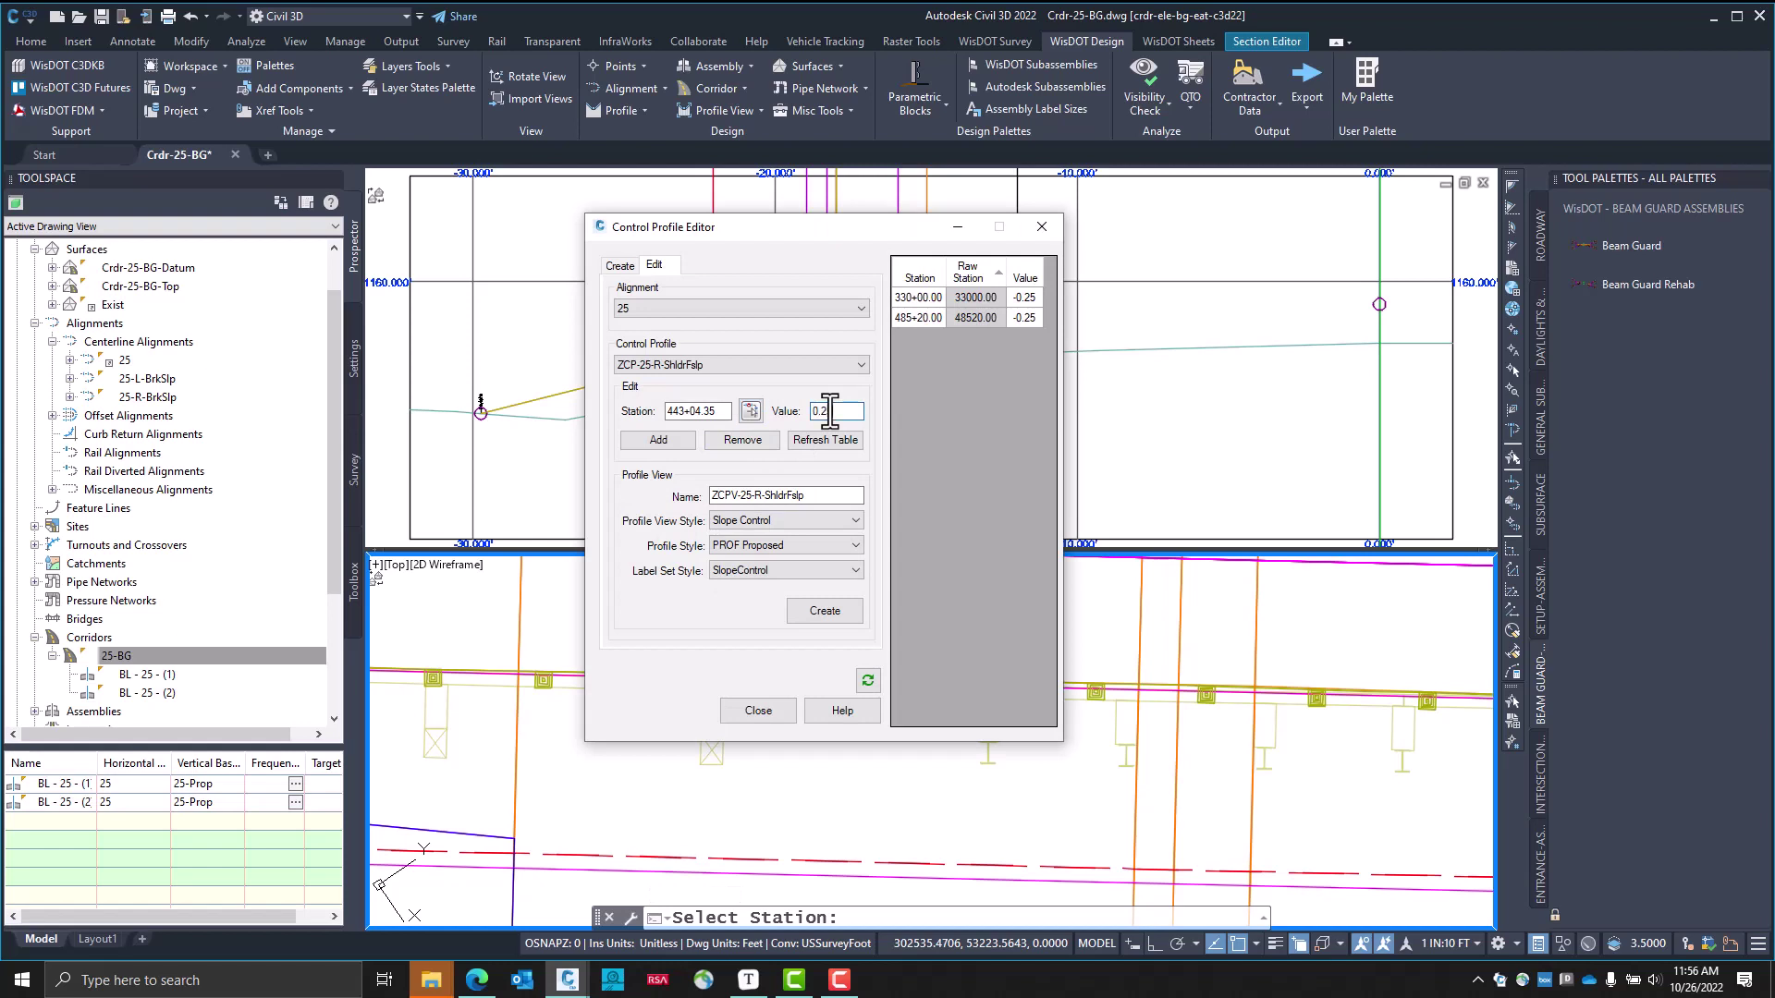
click(684, 441)
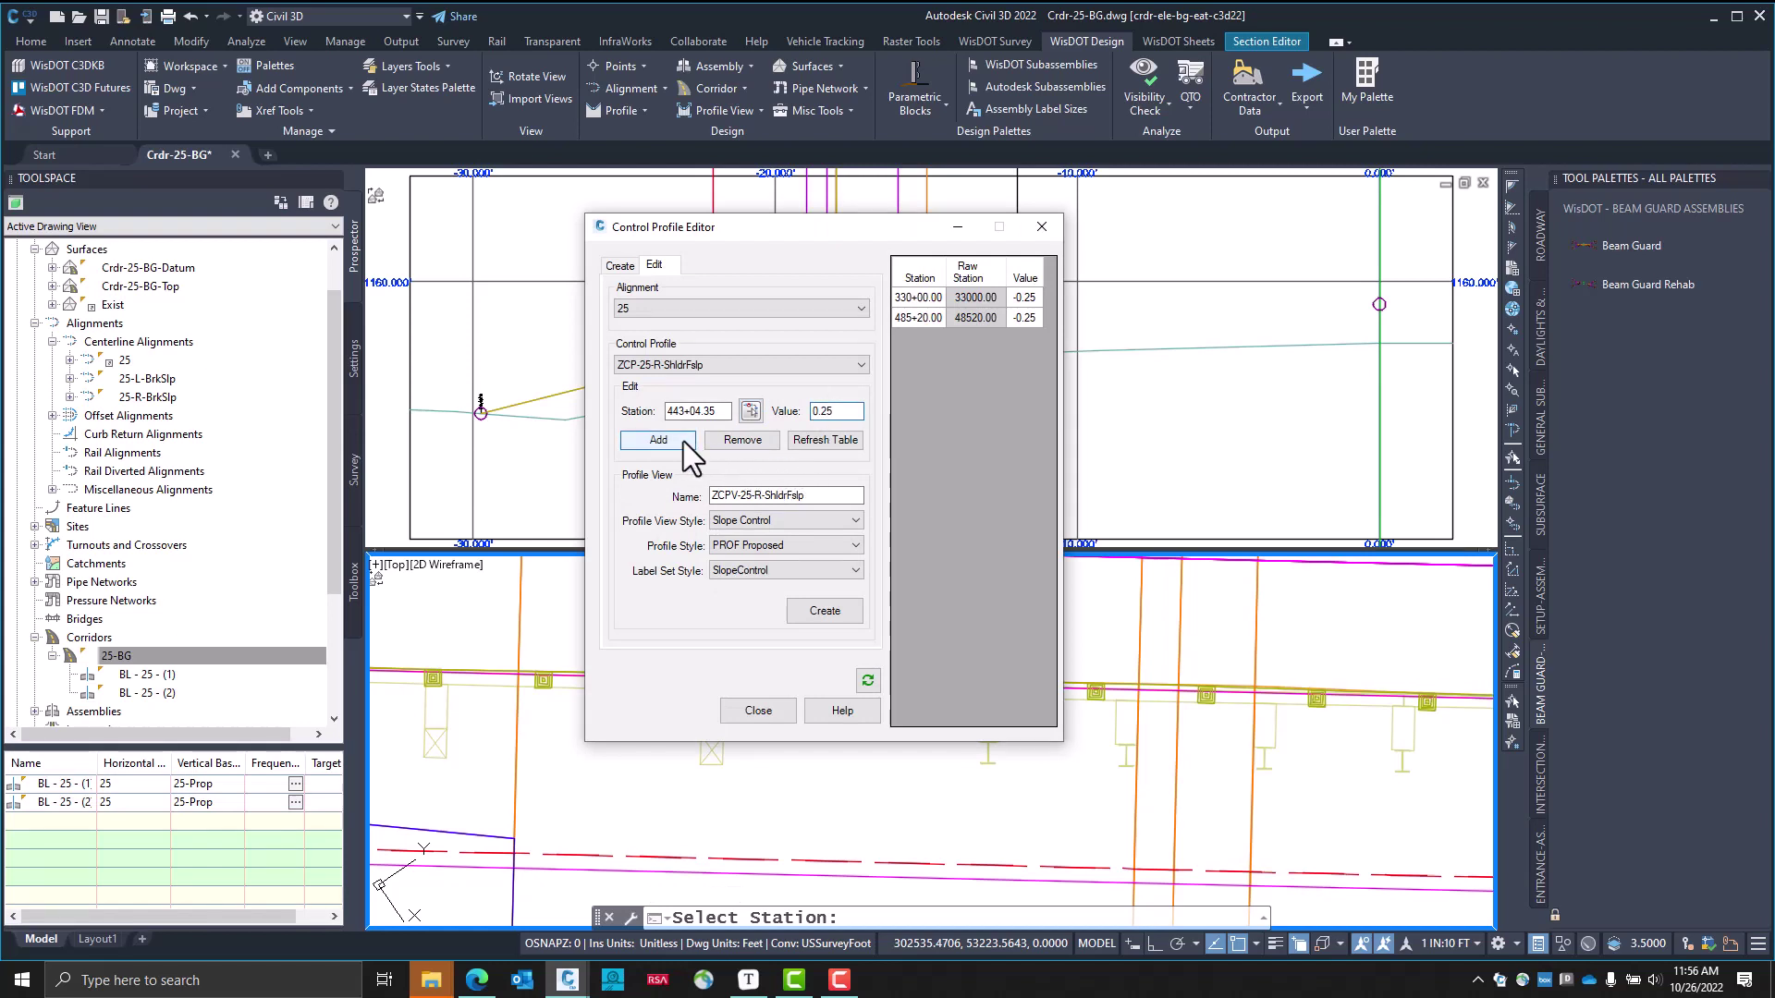
double_click(1028, 318)
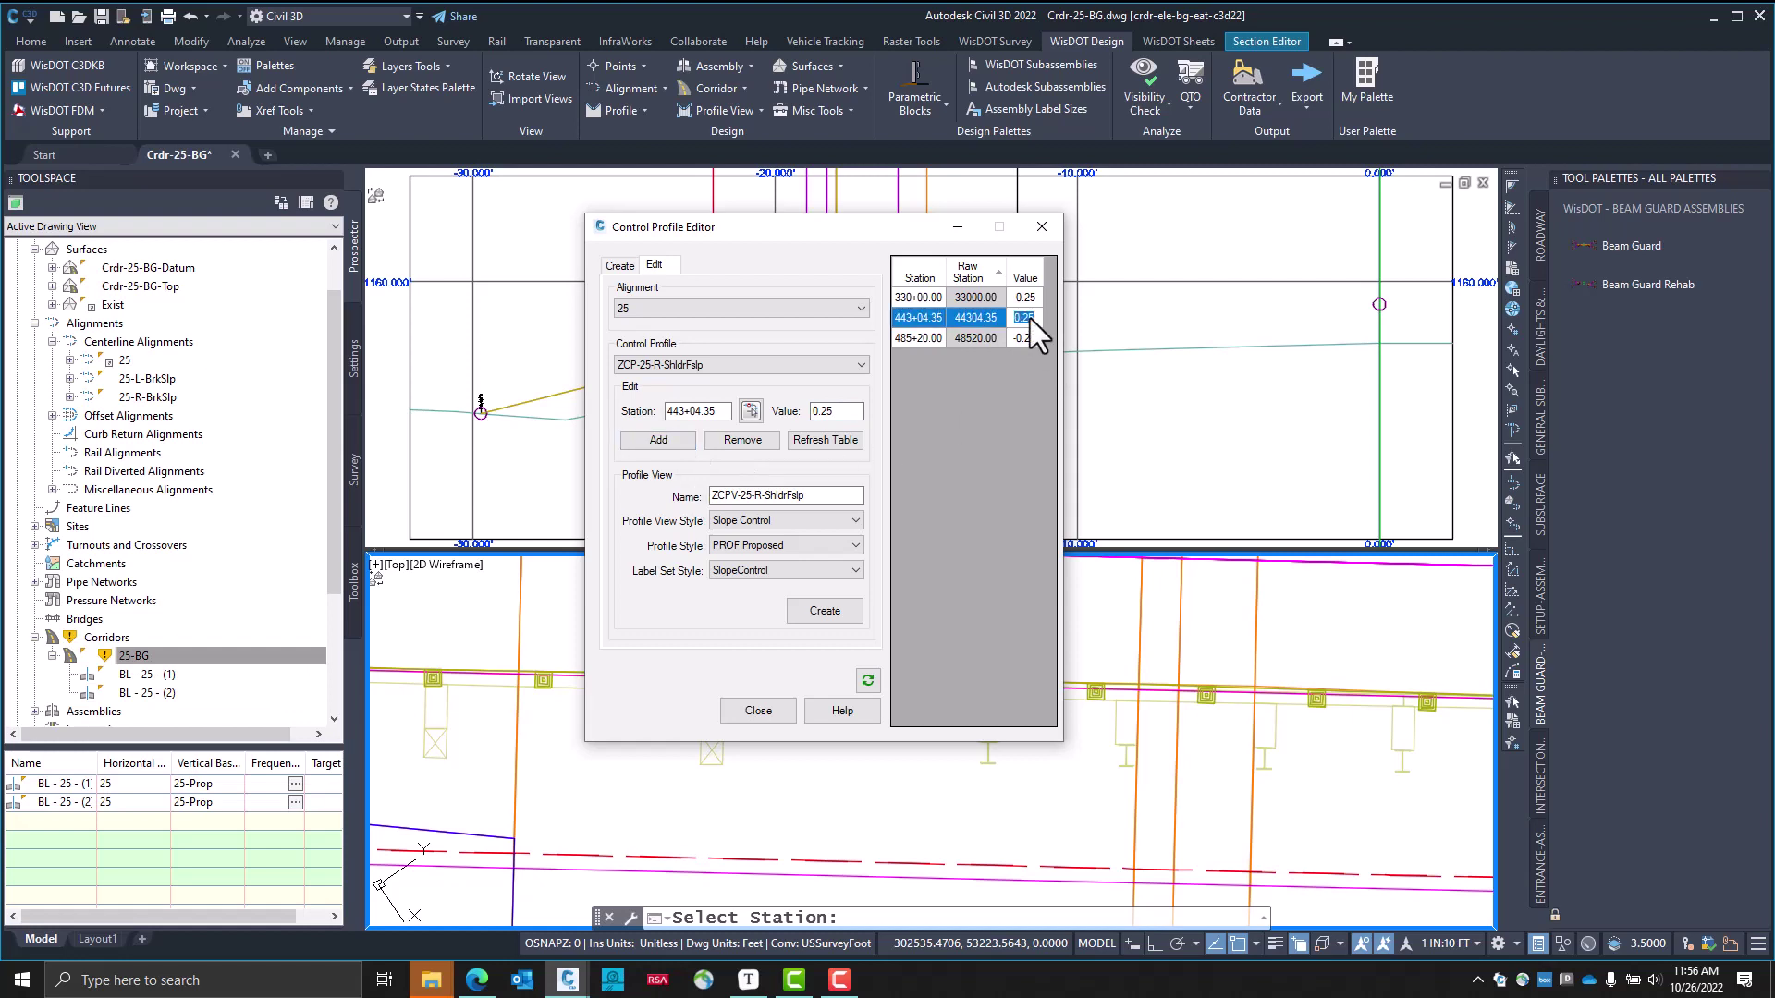
text(-0.25)
key(Return)
Add a control profile point with value -0.4 at station 443+44.28, picked at the right beam guard's end by the bridge
click(751, 411)
scroll(959, 698, down, 2)
scroll(958, 698, up, 4)
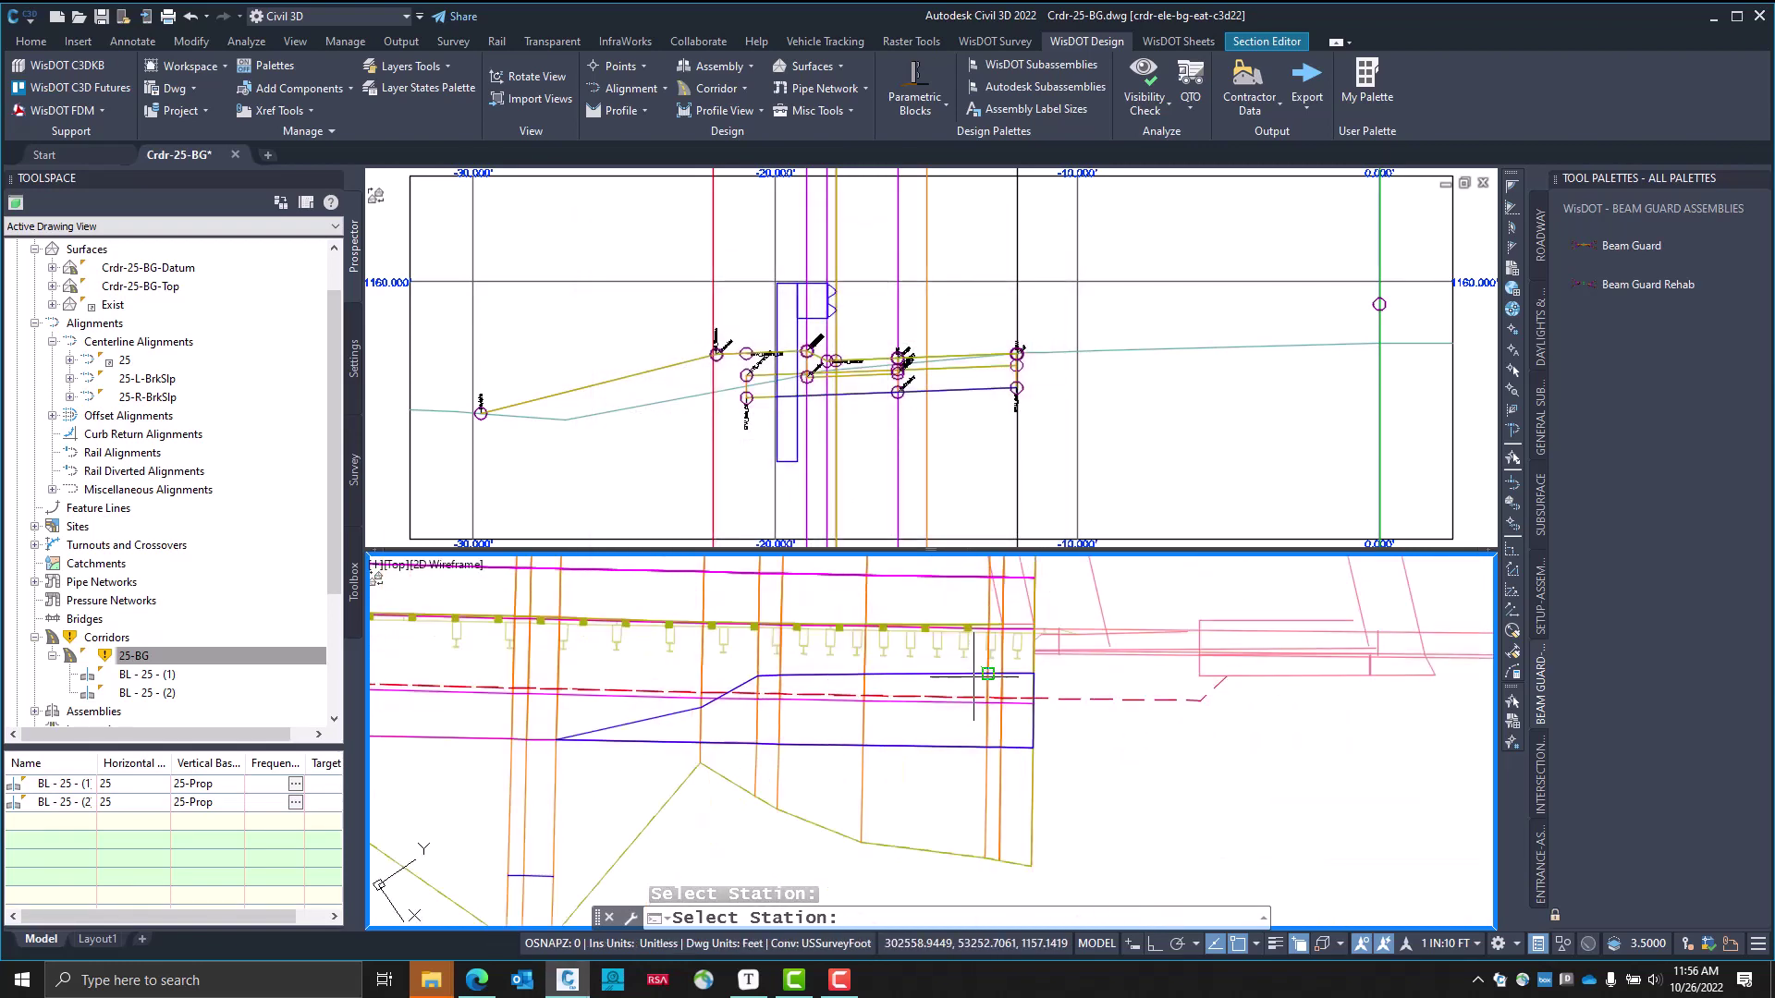
scroll(974, 676, up, 1)
scroll(1036, 680, up, 1)
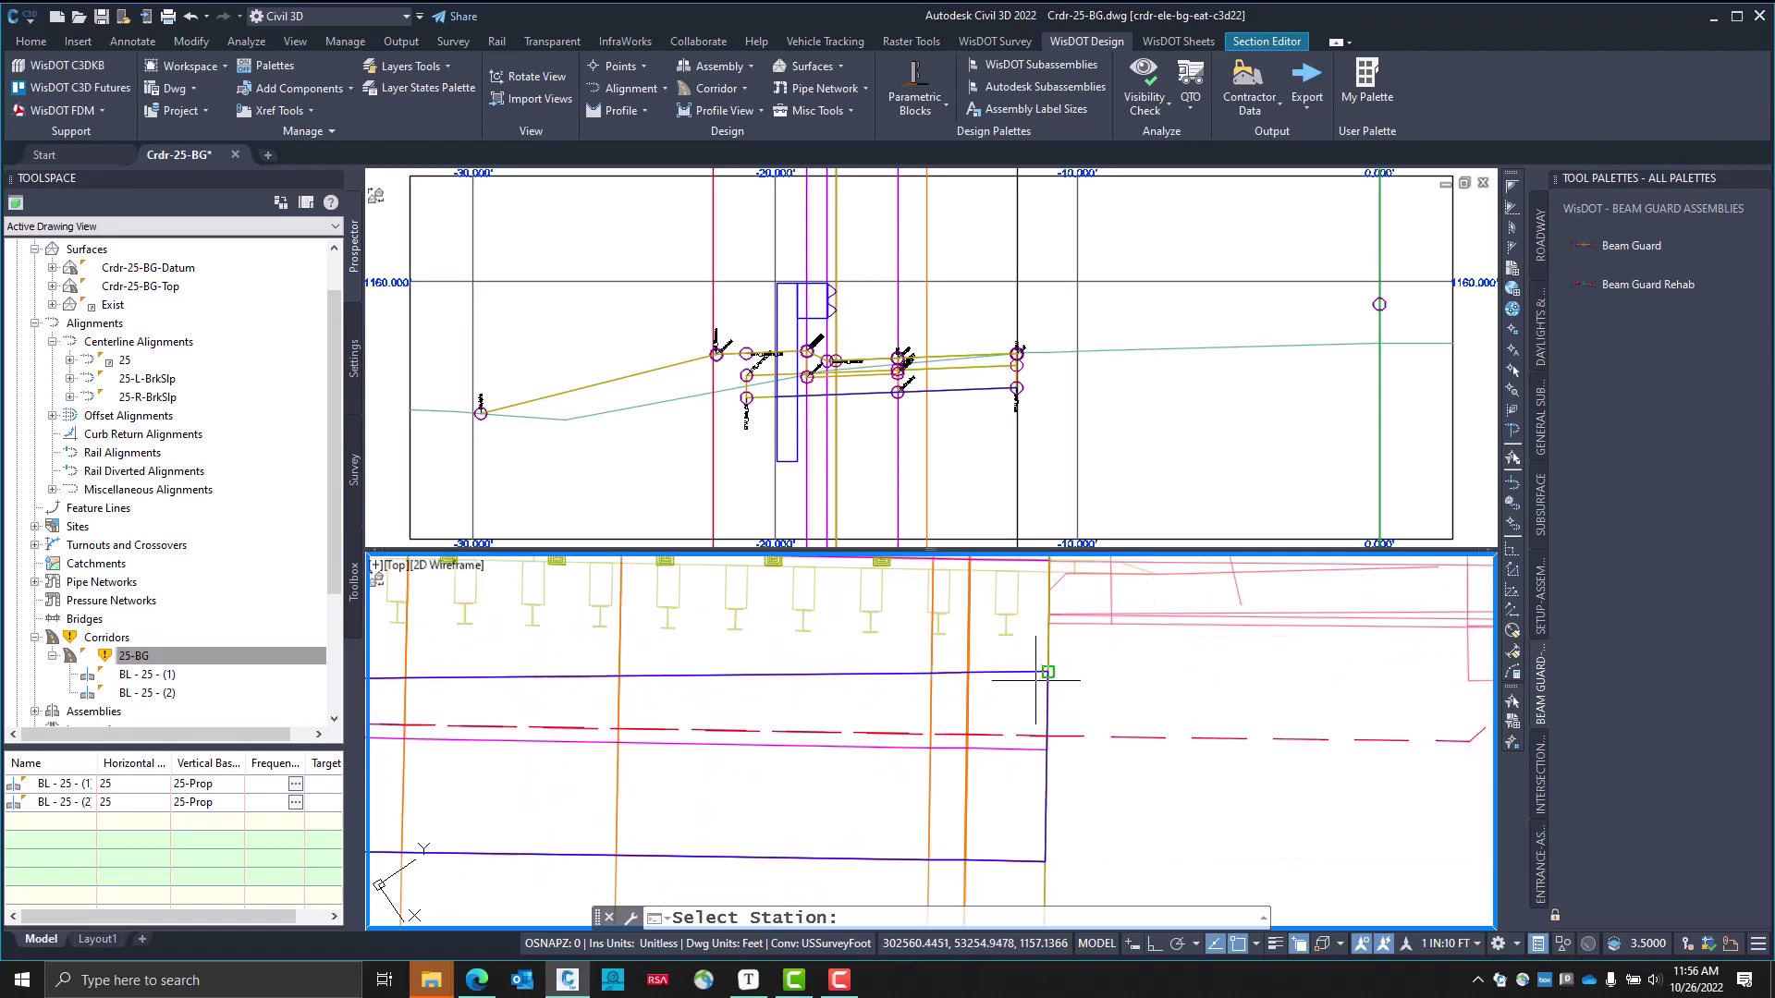
click(1048, 624)
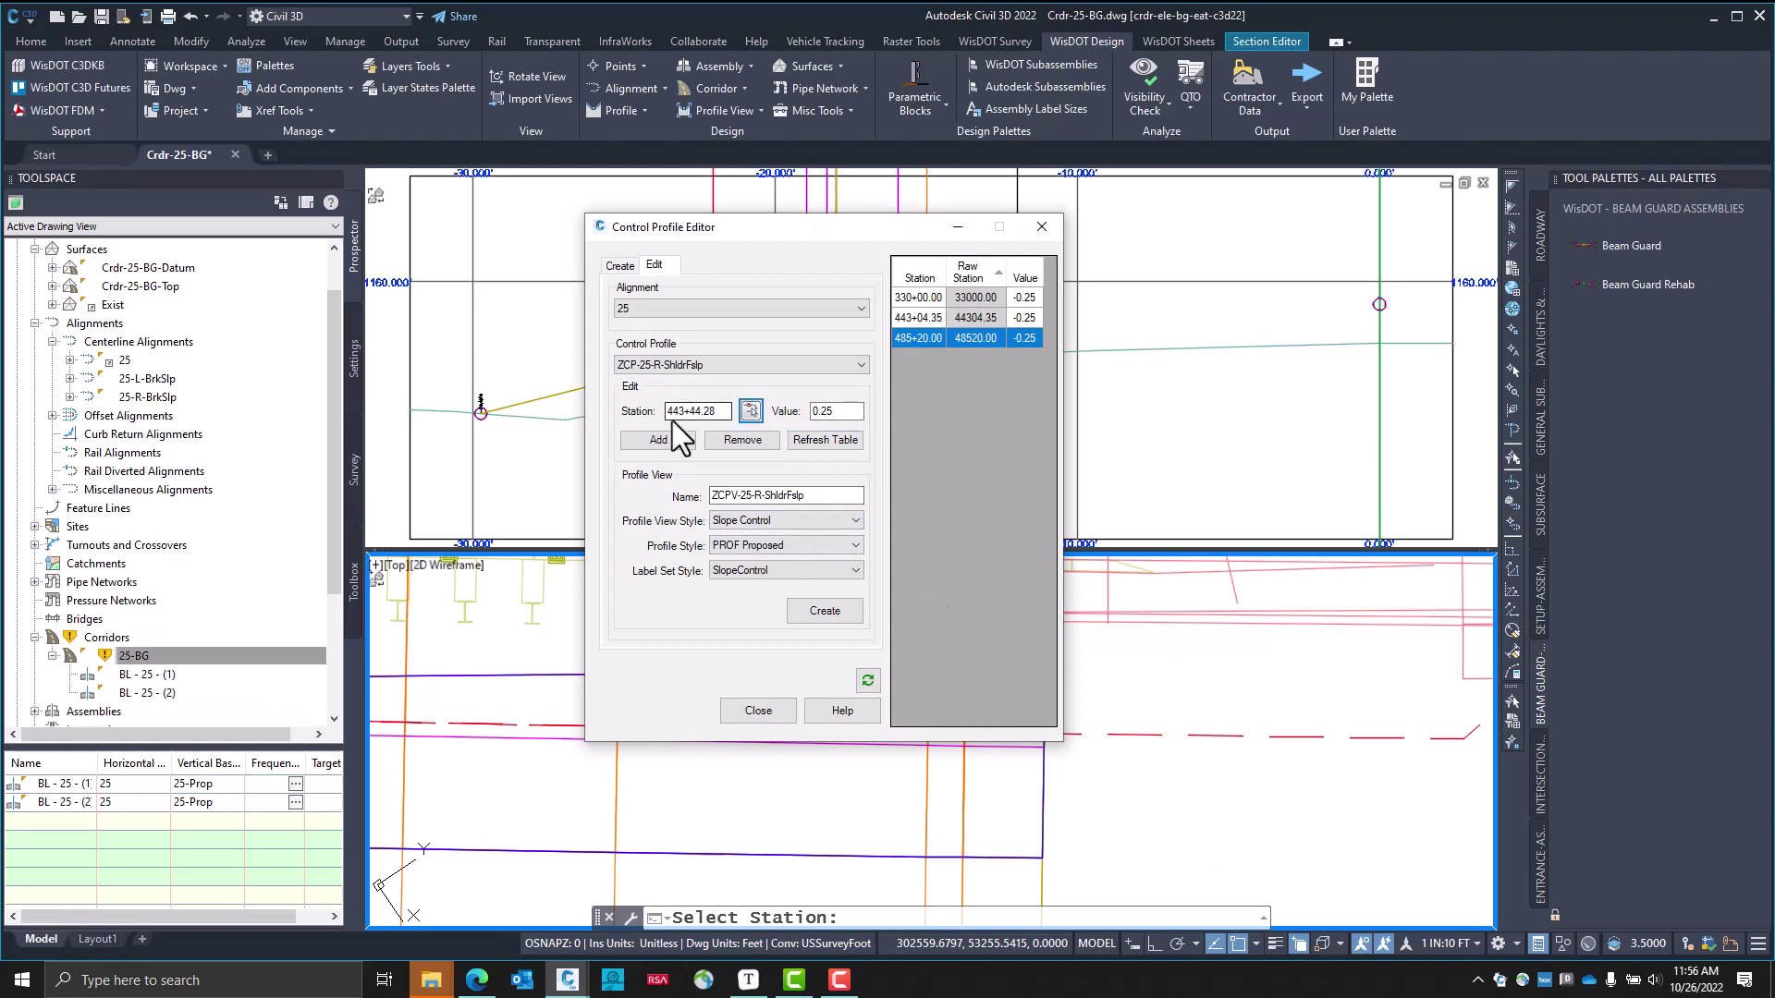
drag(862, 412, 788, 413)
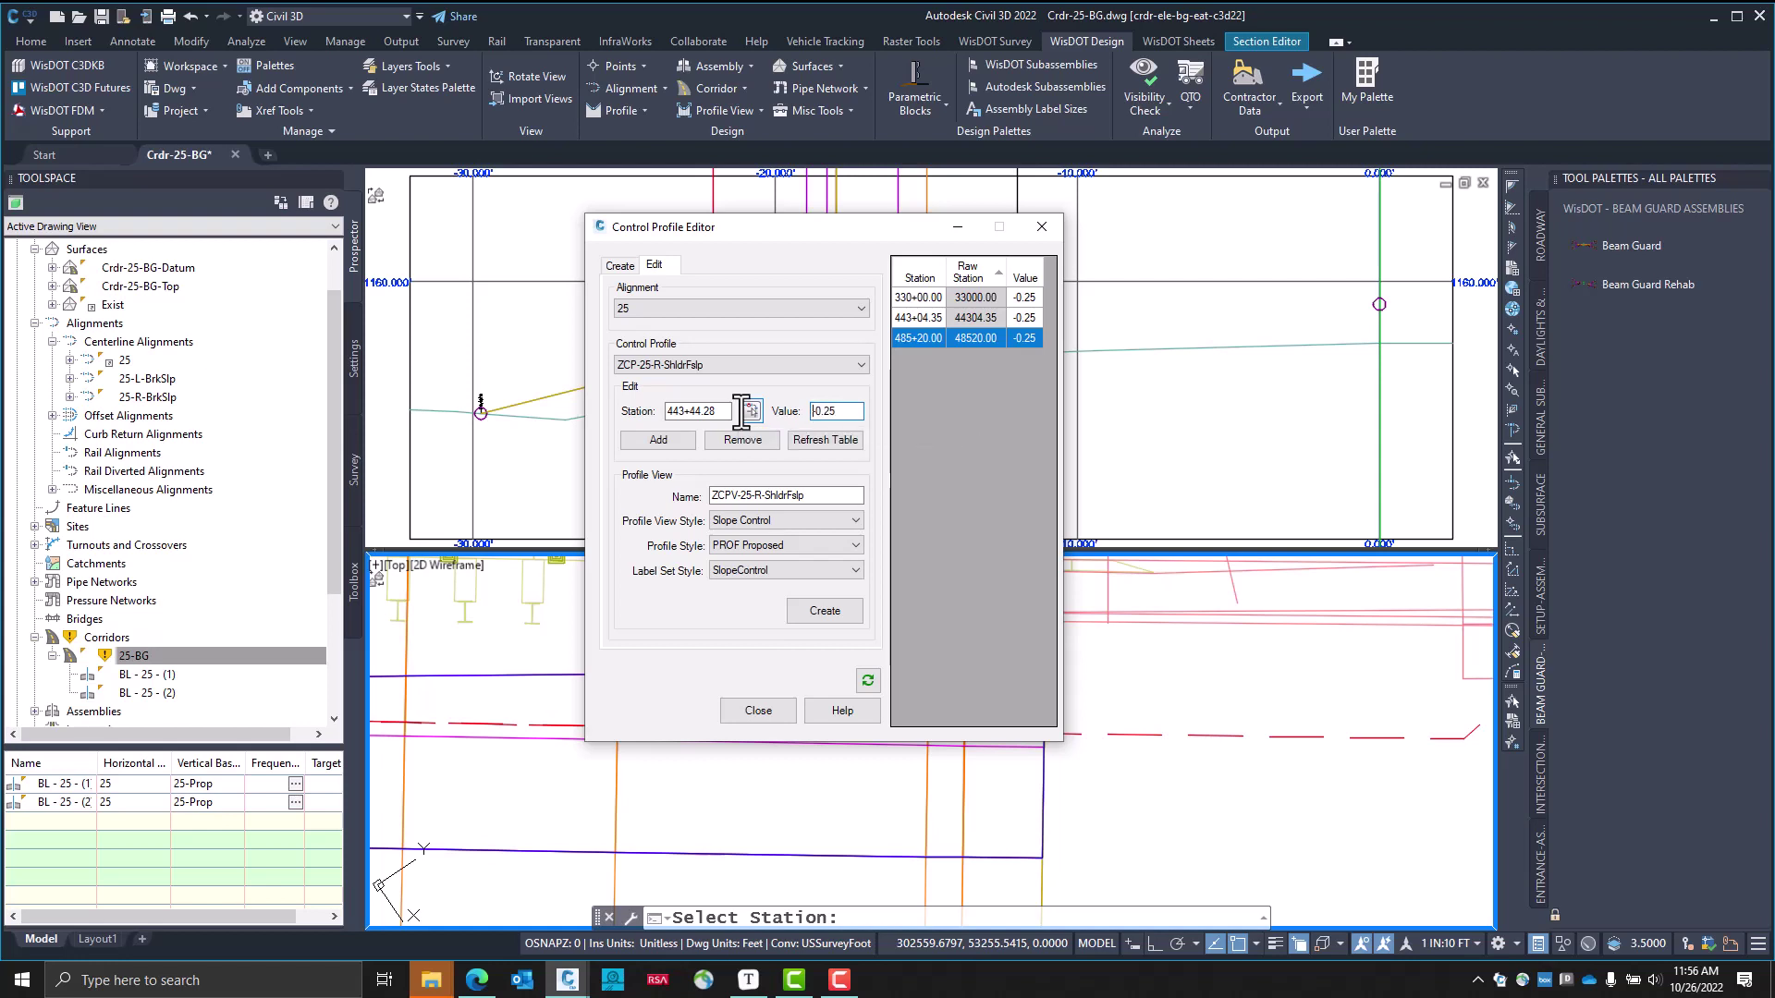
key(ctrl+a)
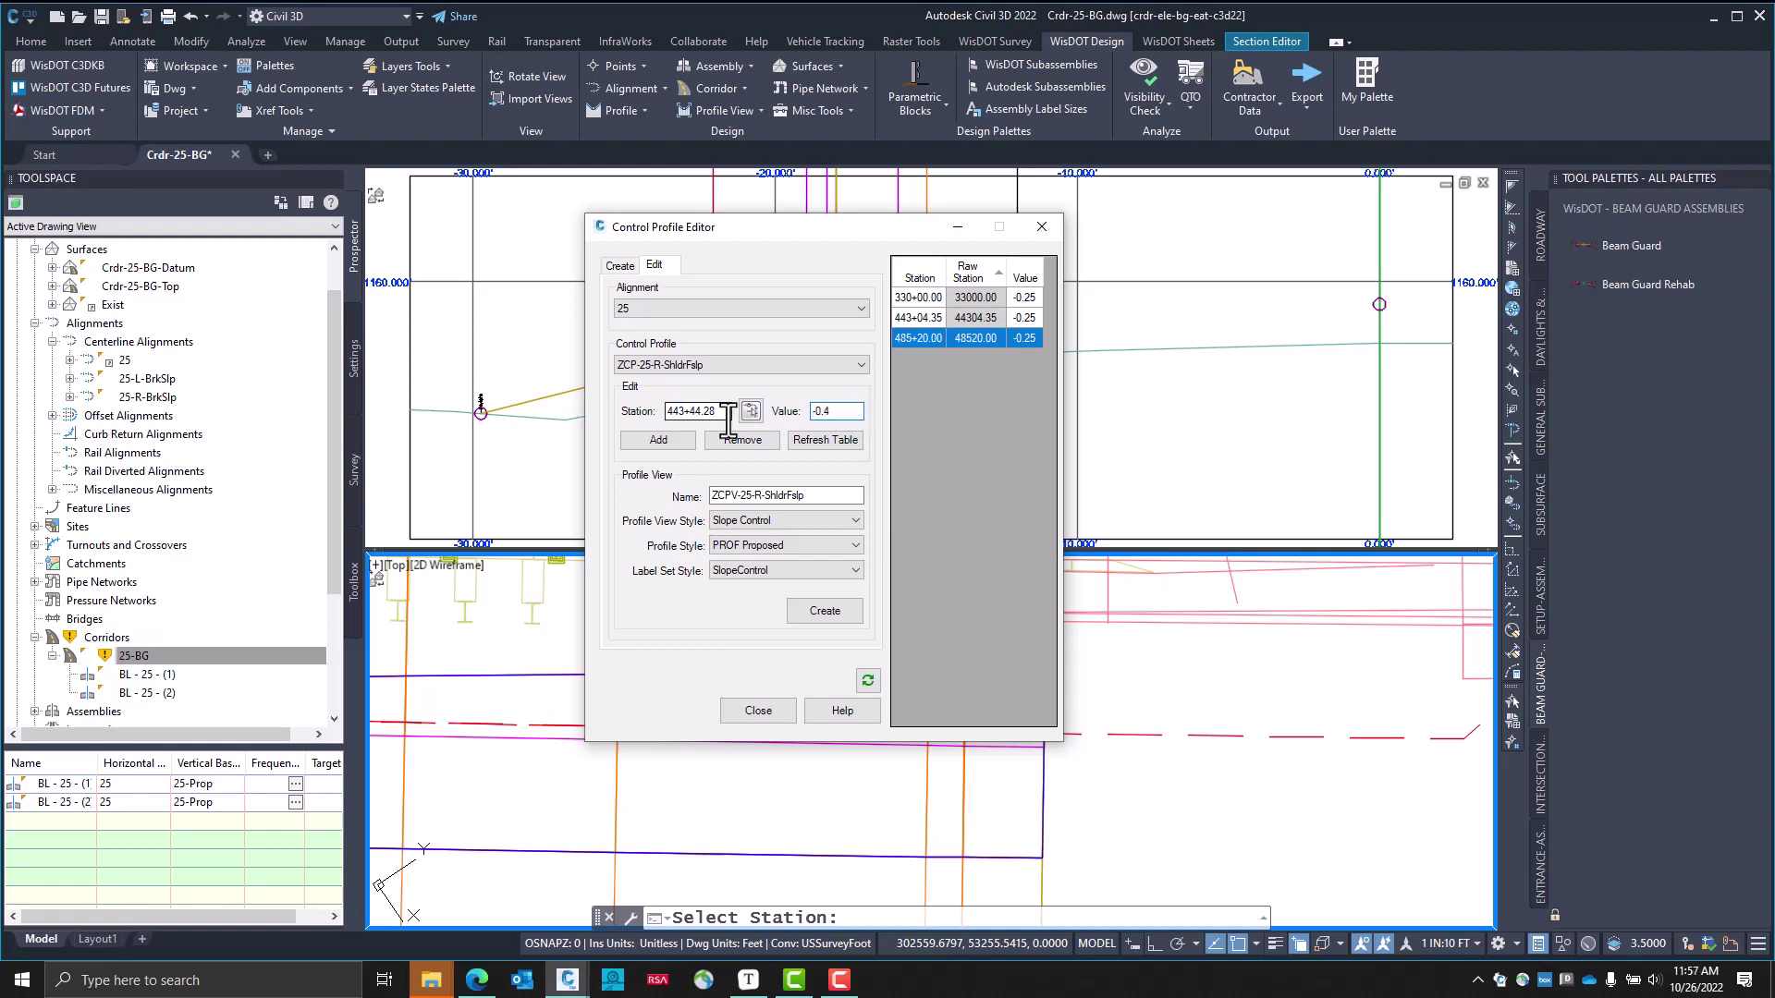
click(685, 442)
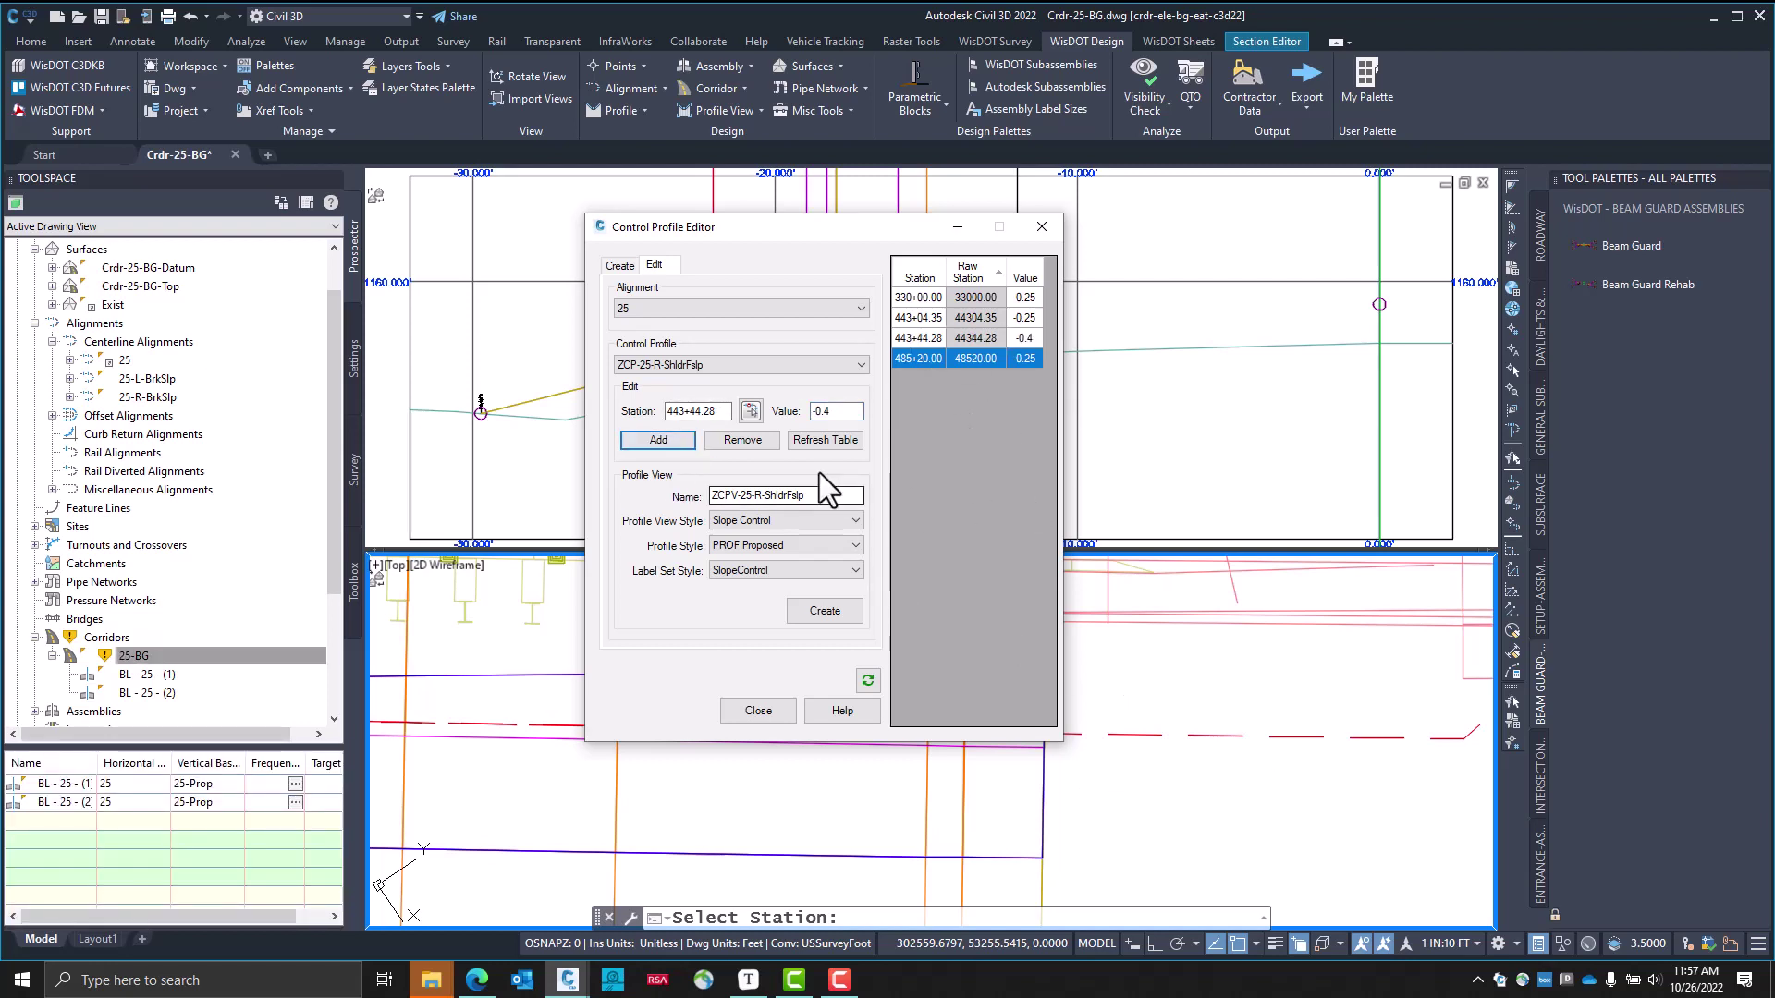
Add a control profile point with value -0.4 at station 444+64.56, picked where the right beam guard begins beyond the bridge
click(751, 410)
scroll(814, 682, down, 5)
scroll(815, 682, up, 3)
scroll(870, 705, down, 4)
scroll(971, 750, up, 3)
scroll(971, 751, up, 4)
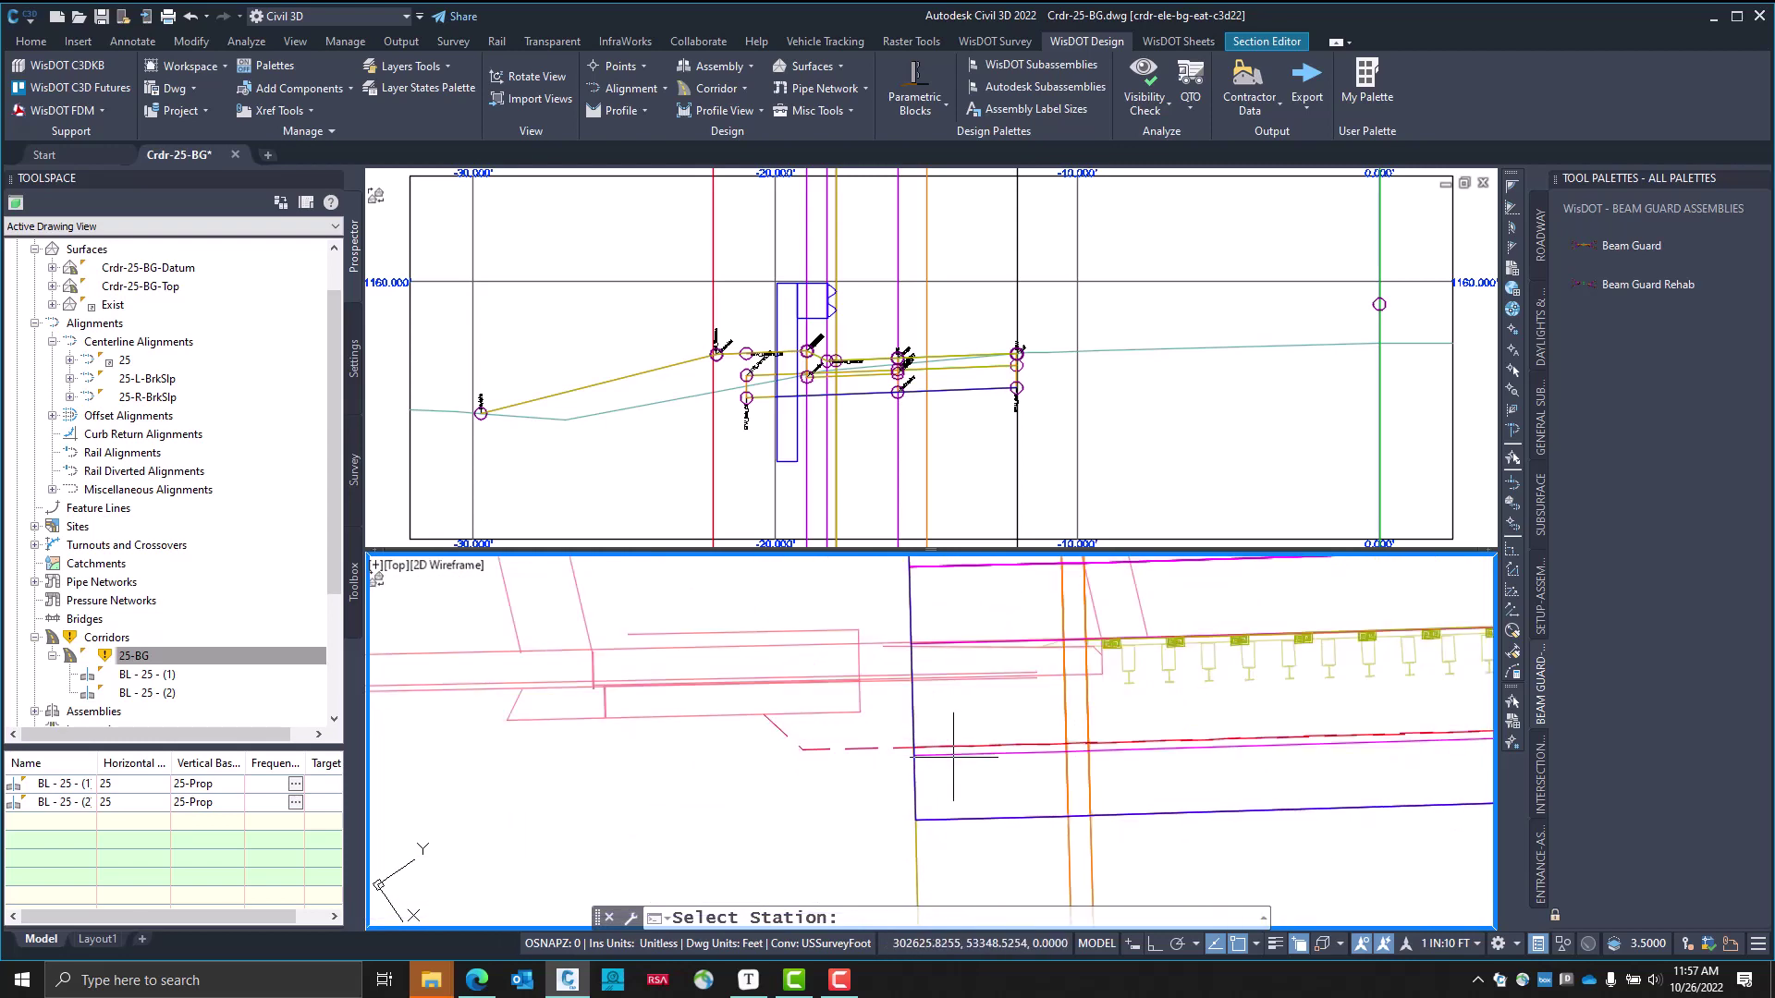
click(1128, 645)
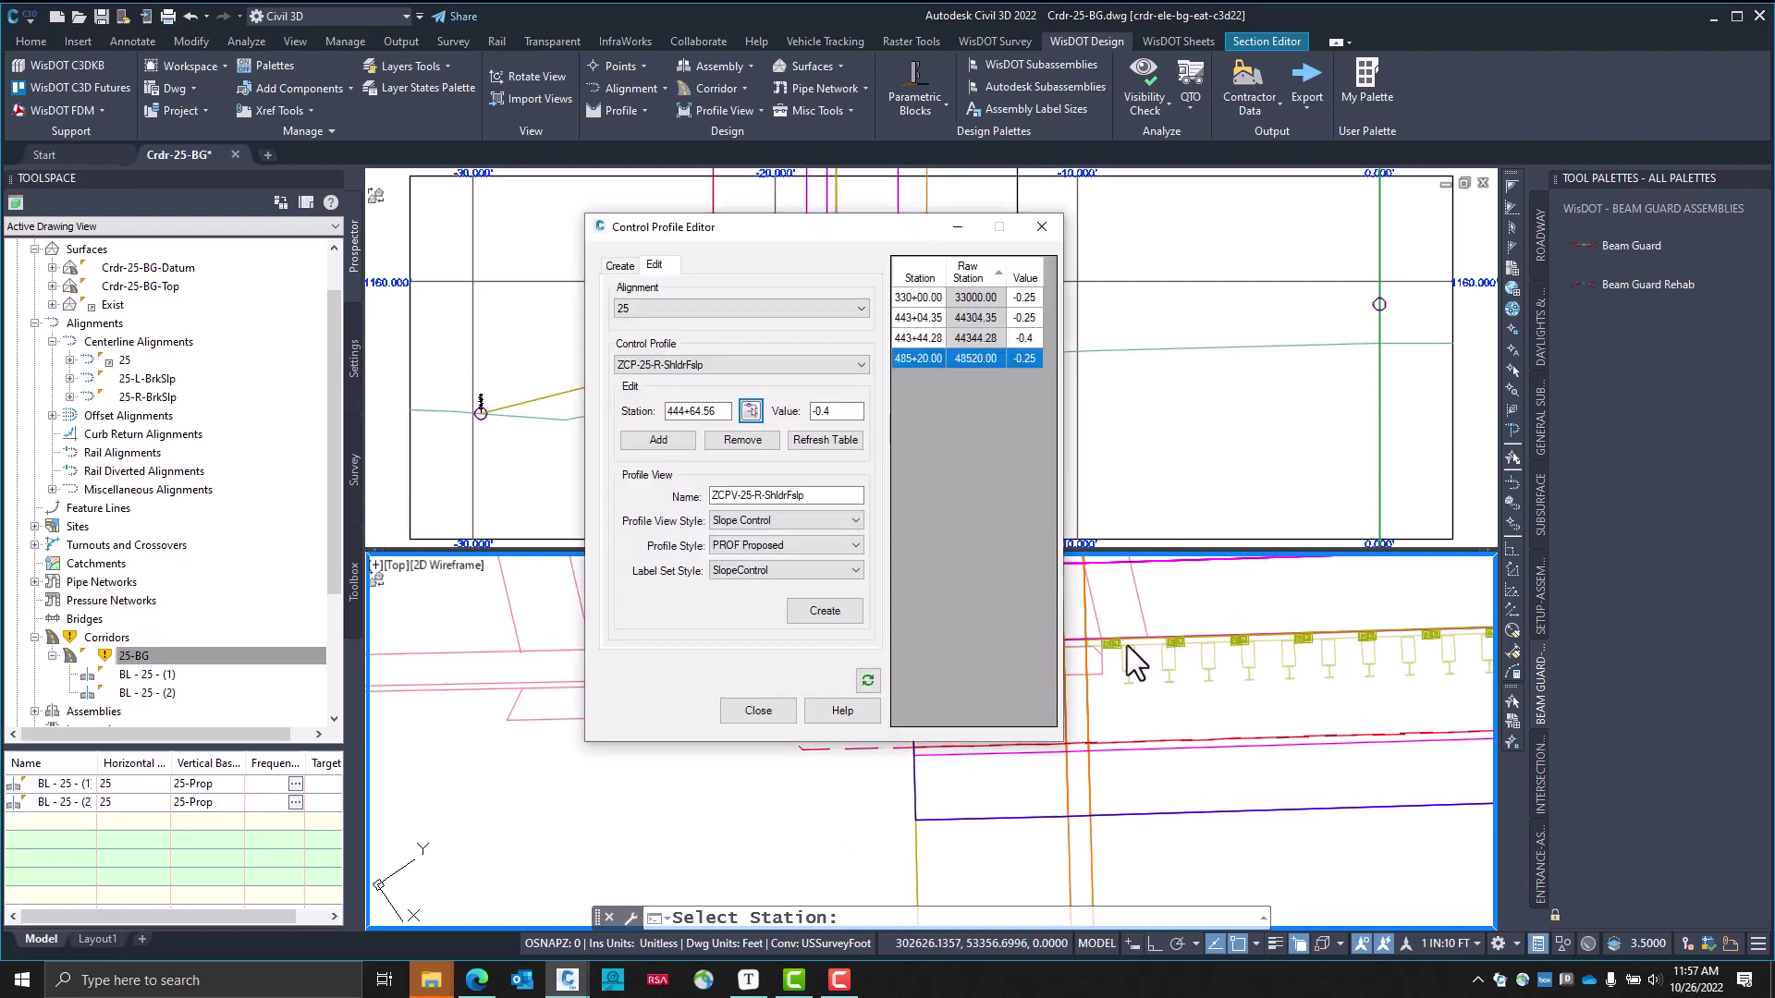
click(675, 440)
Add a control profile point with value -0.25 at the beam guard post at station 445+03.38
click(750, 411)
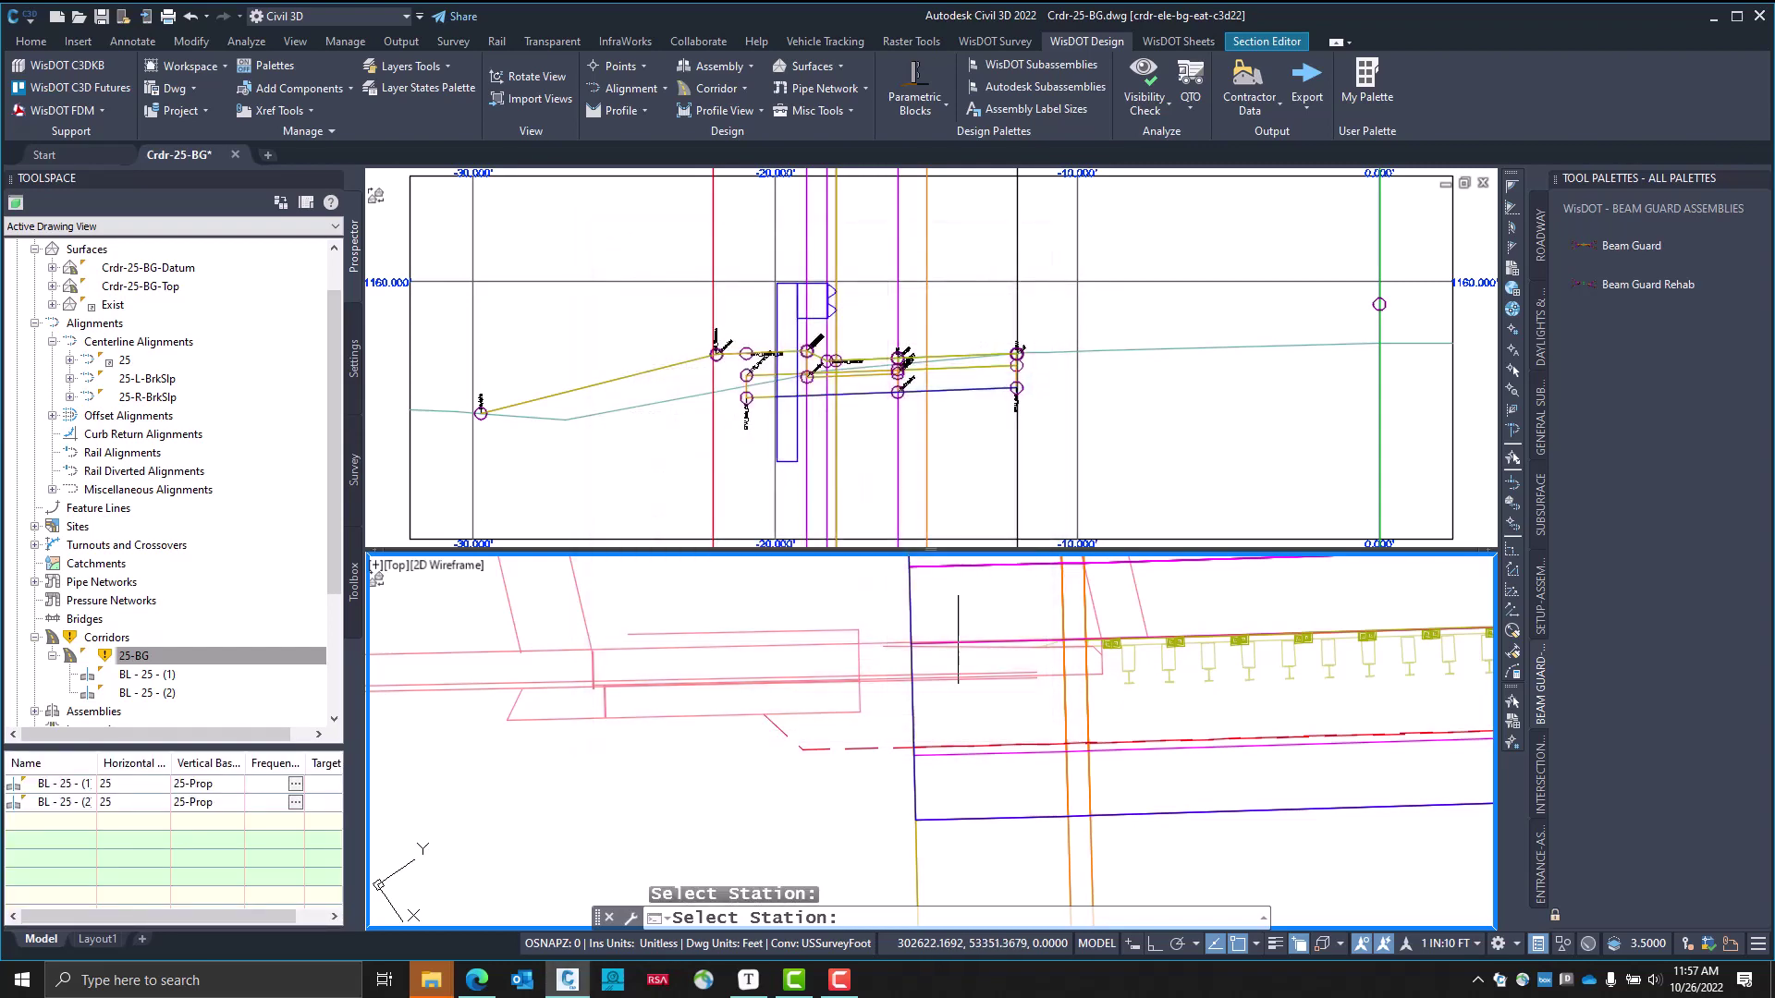
scroll(901, 692, up, 3)
scroll(901, 691, up, 1)
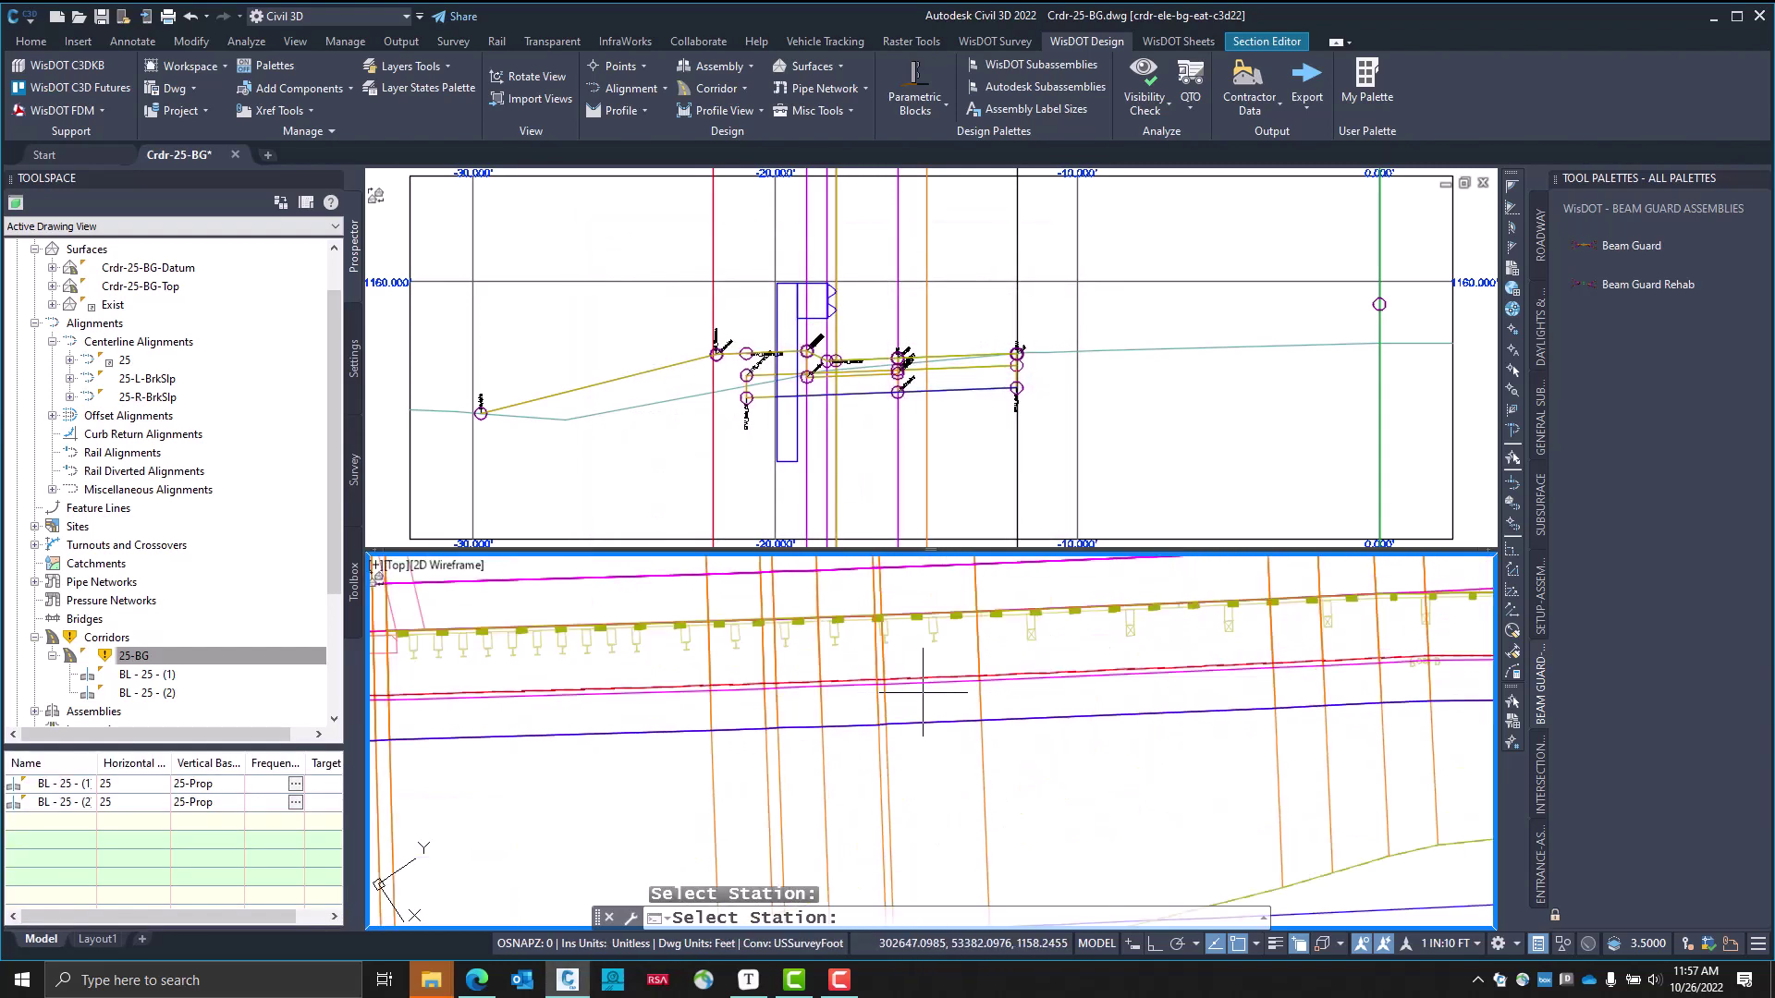
scroll(1029, 645, up, 2)
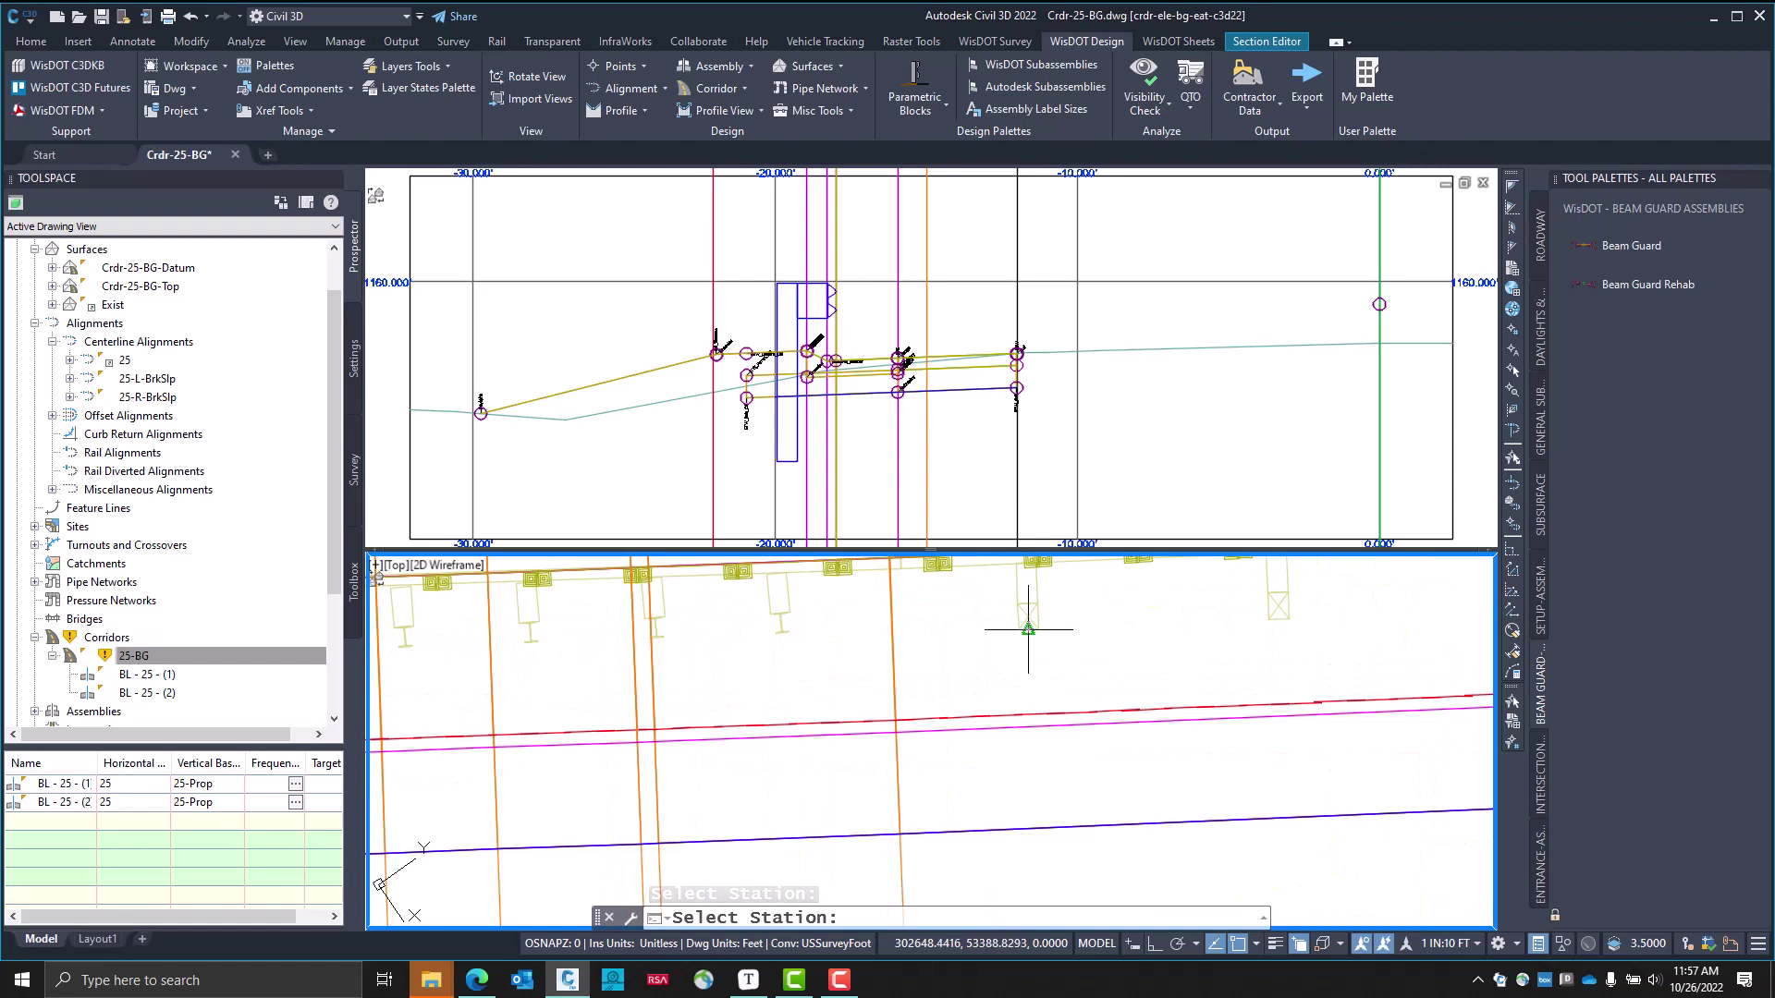
click(1022, 634)
key(Tab)
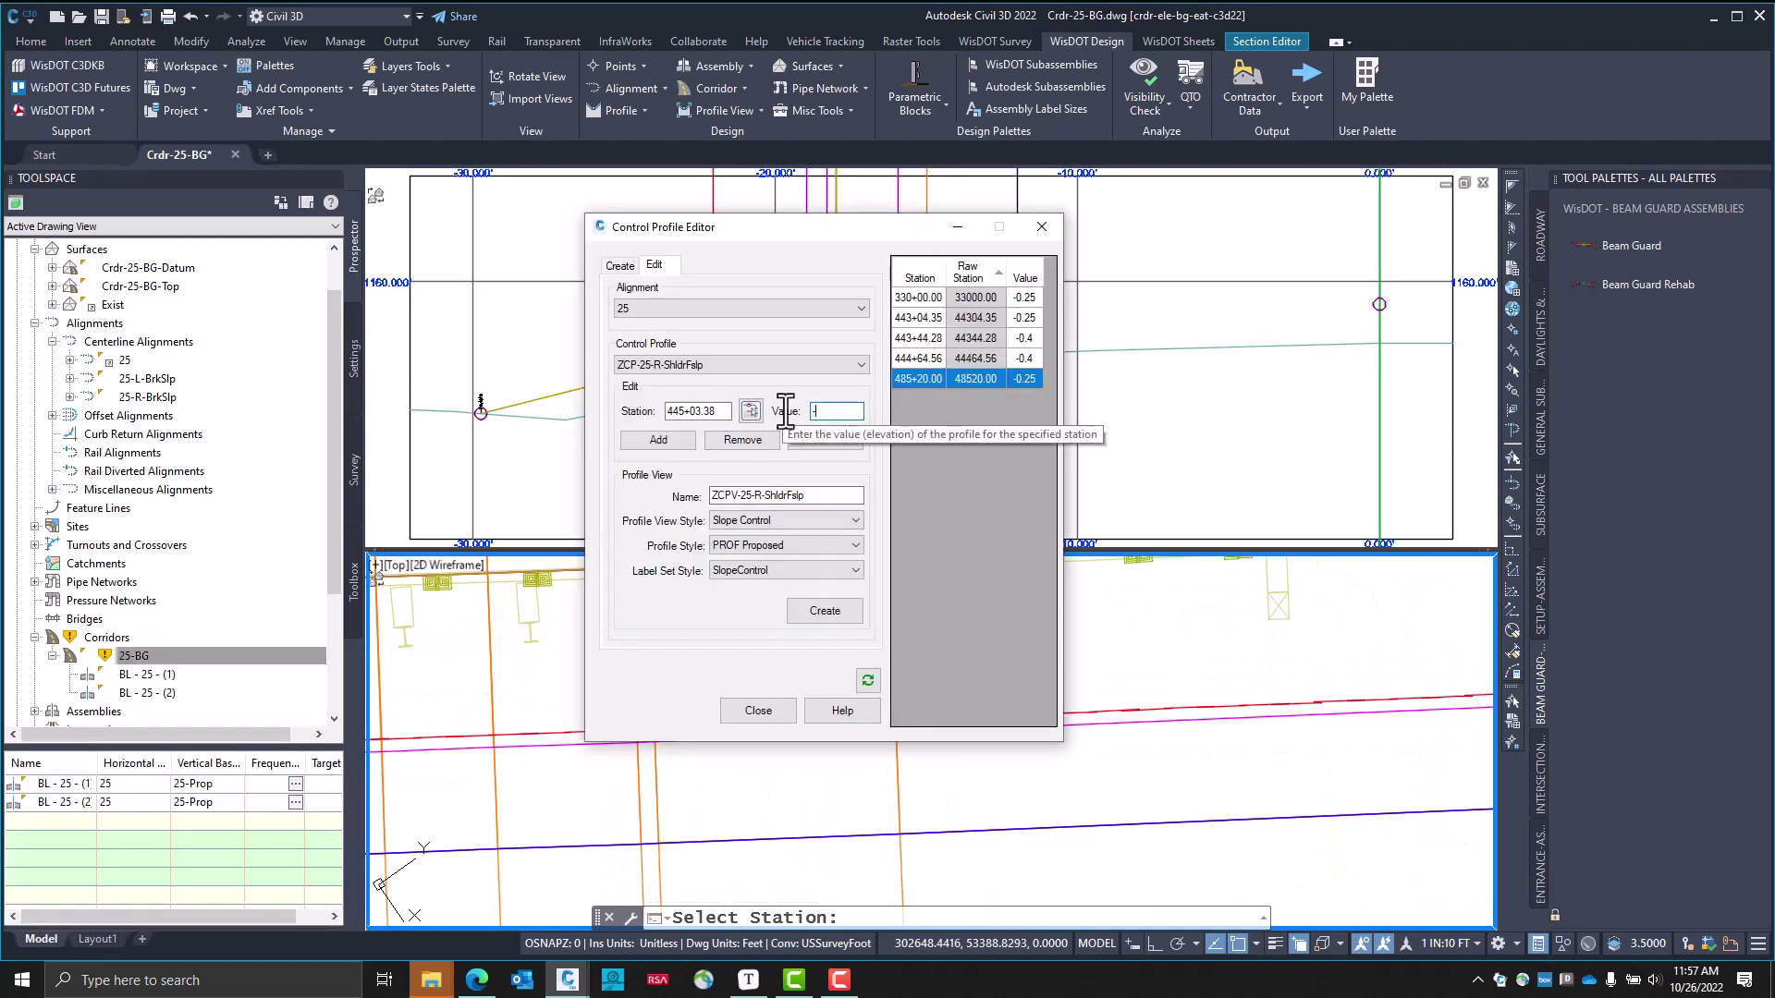
click(677, 442)
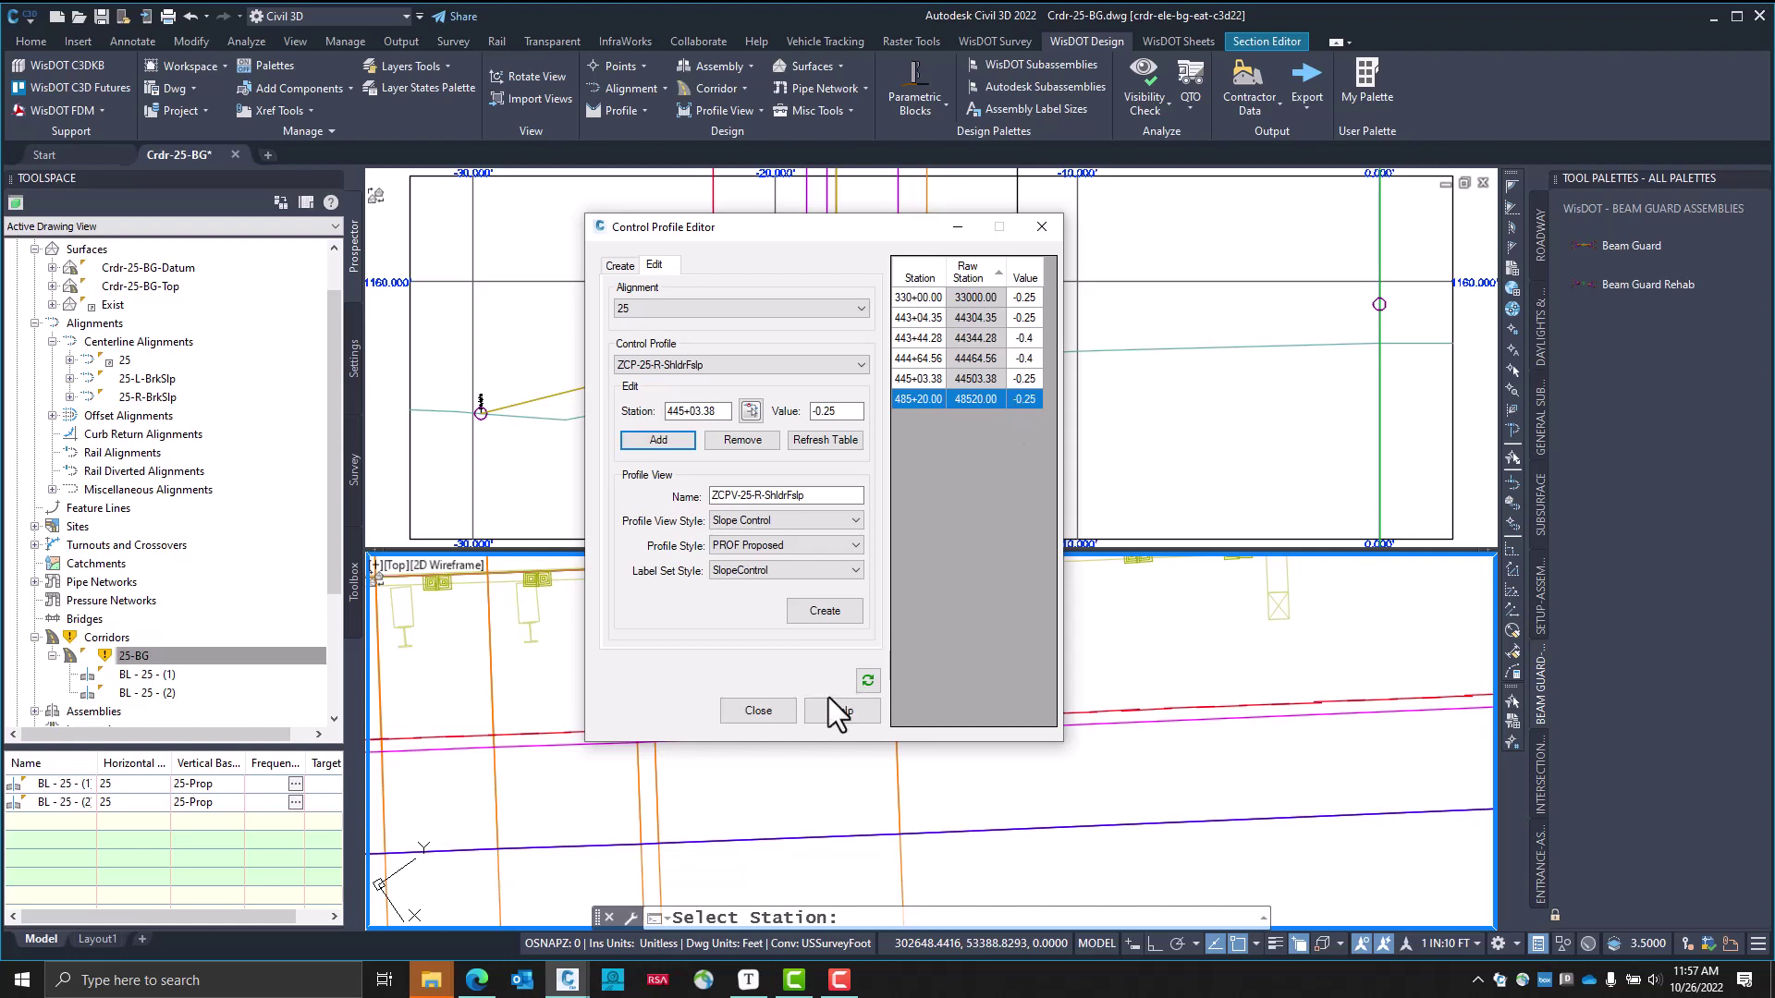
Close the control profile editor and rebuild the 25-BG corridor
click(771, 712)
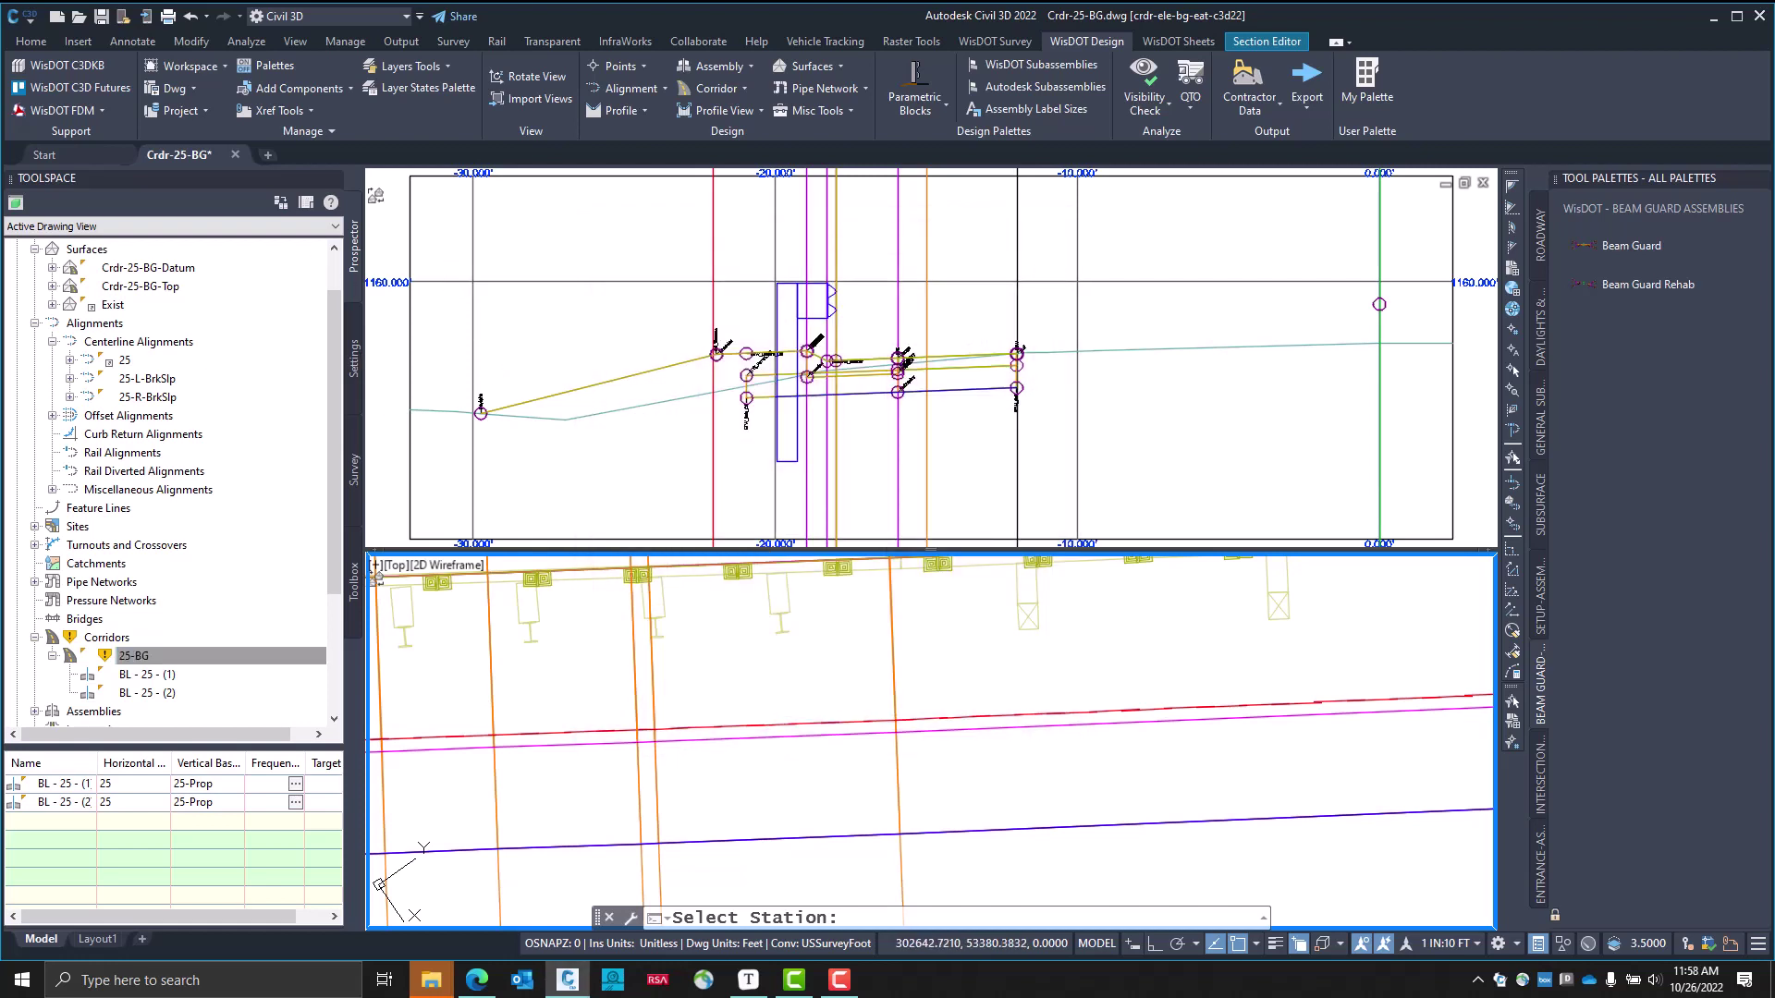
right_click(170, 658)
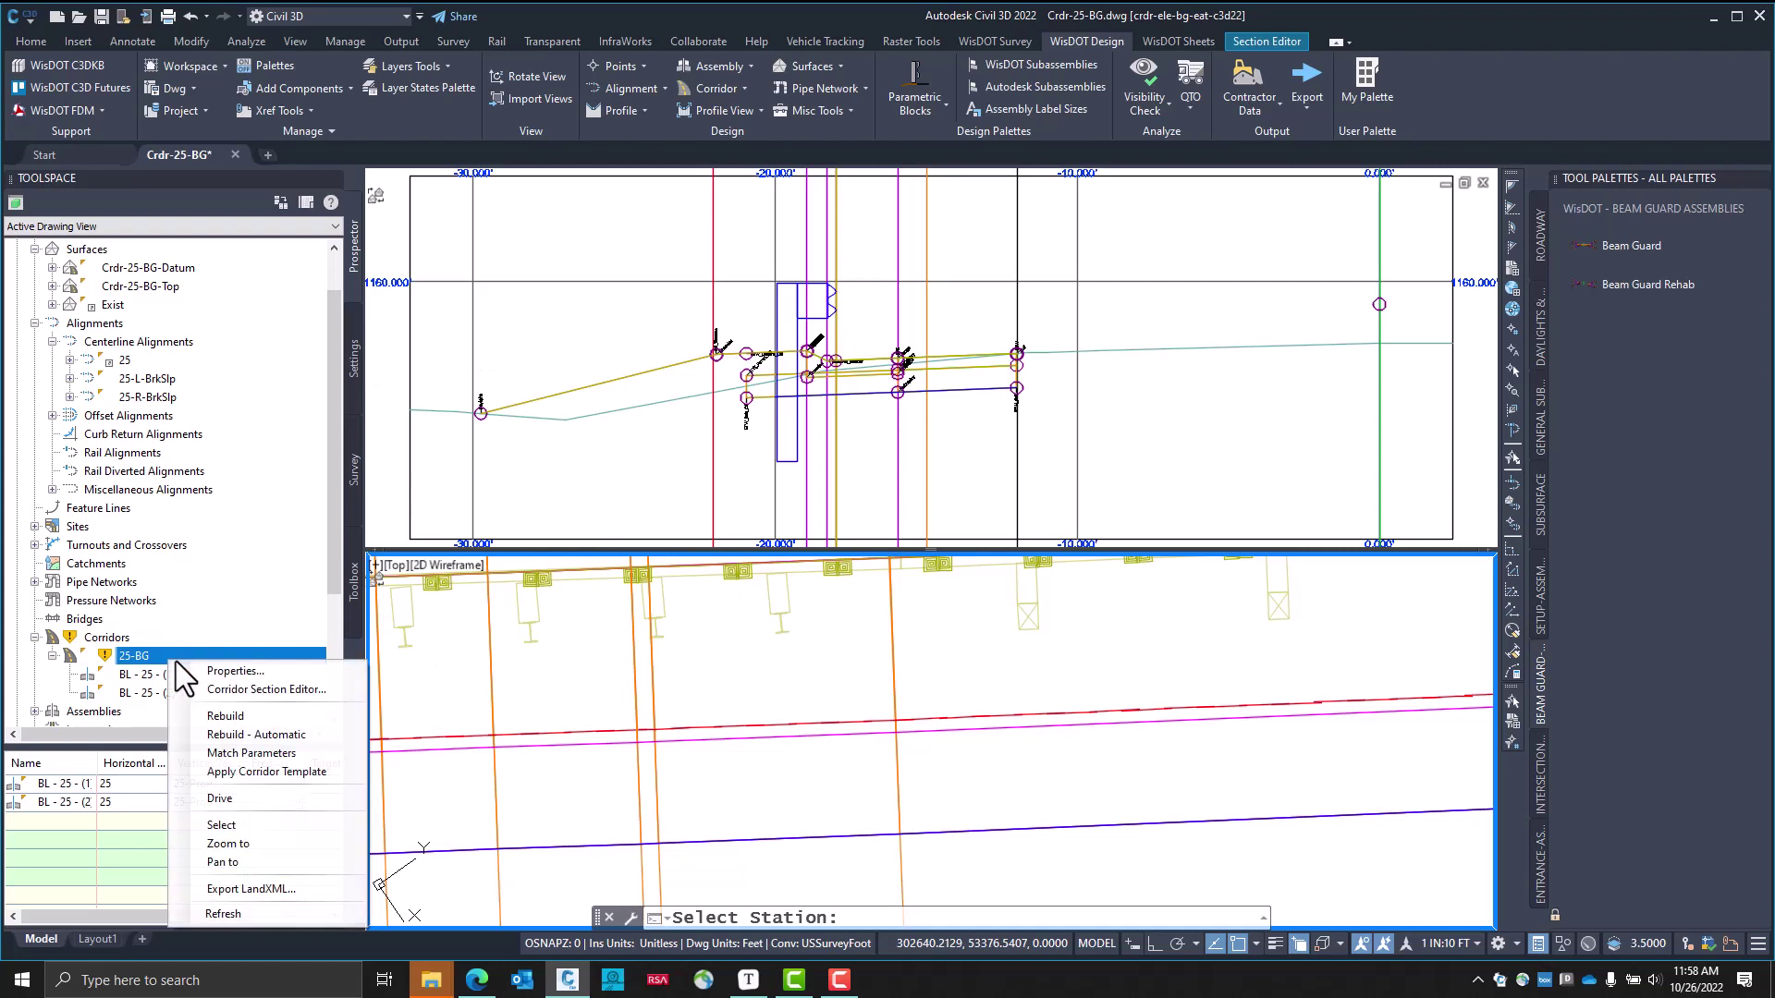
click(225, 718)
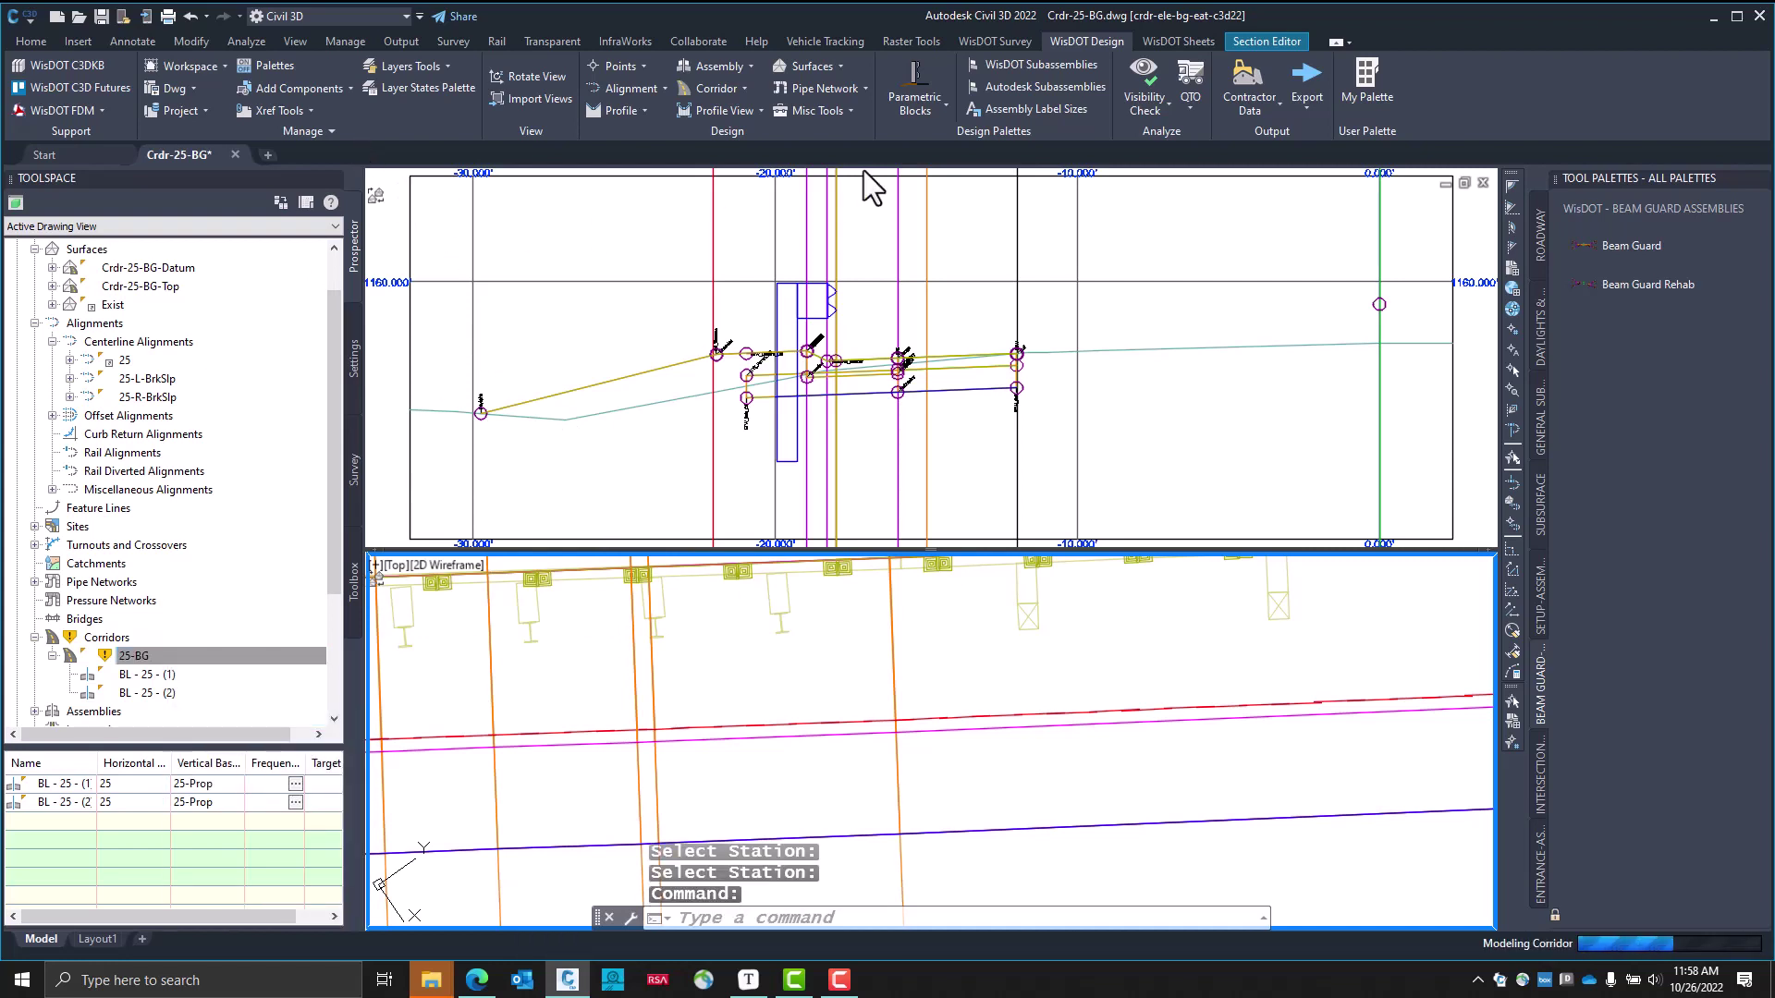
Switch the section view to baseline BL - 25 - (2) and show its region section at station 441+10.38
click(1283, 39)
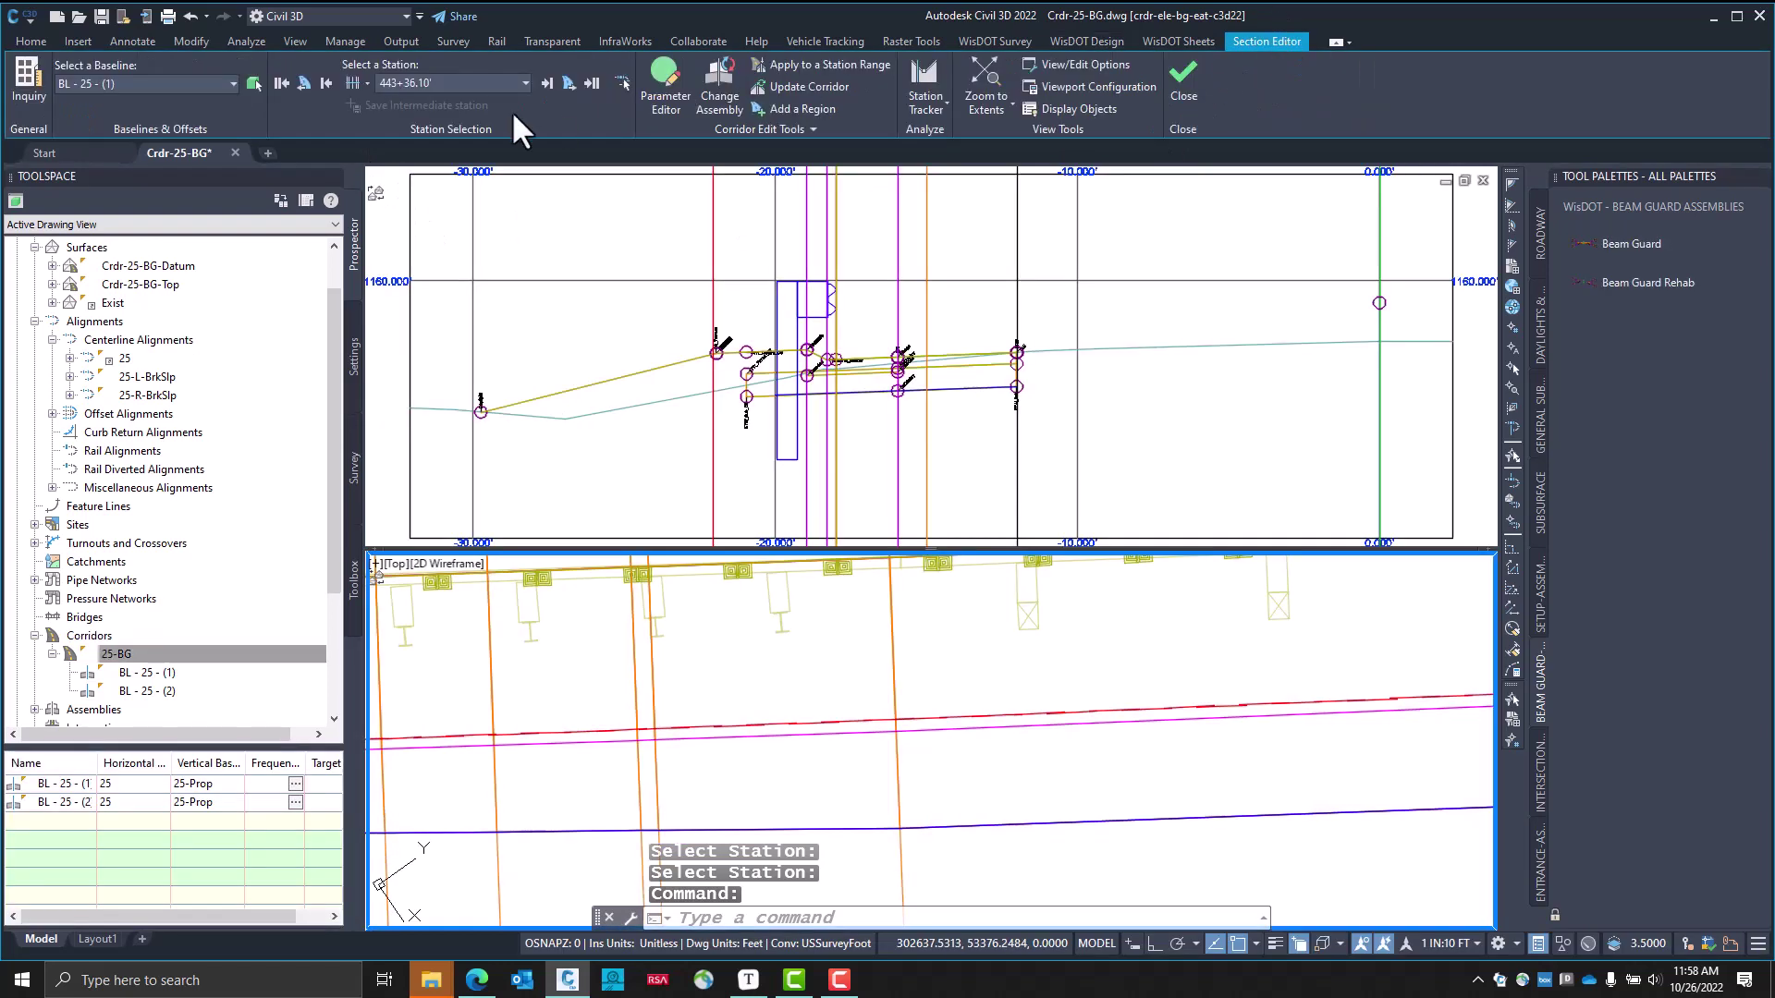
click(204, 87)
click(191, 124)
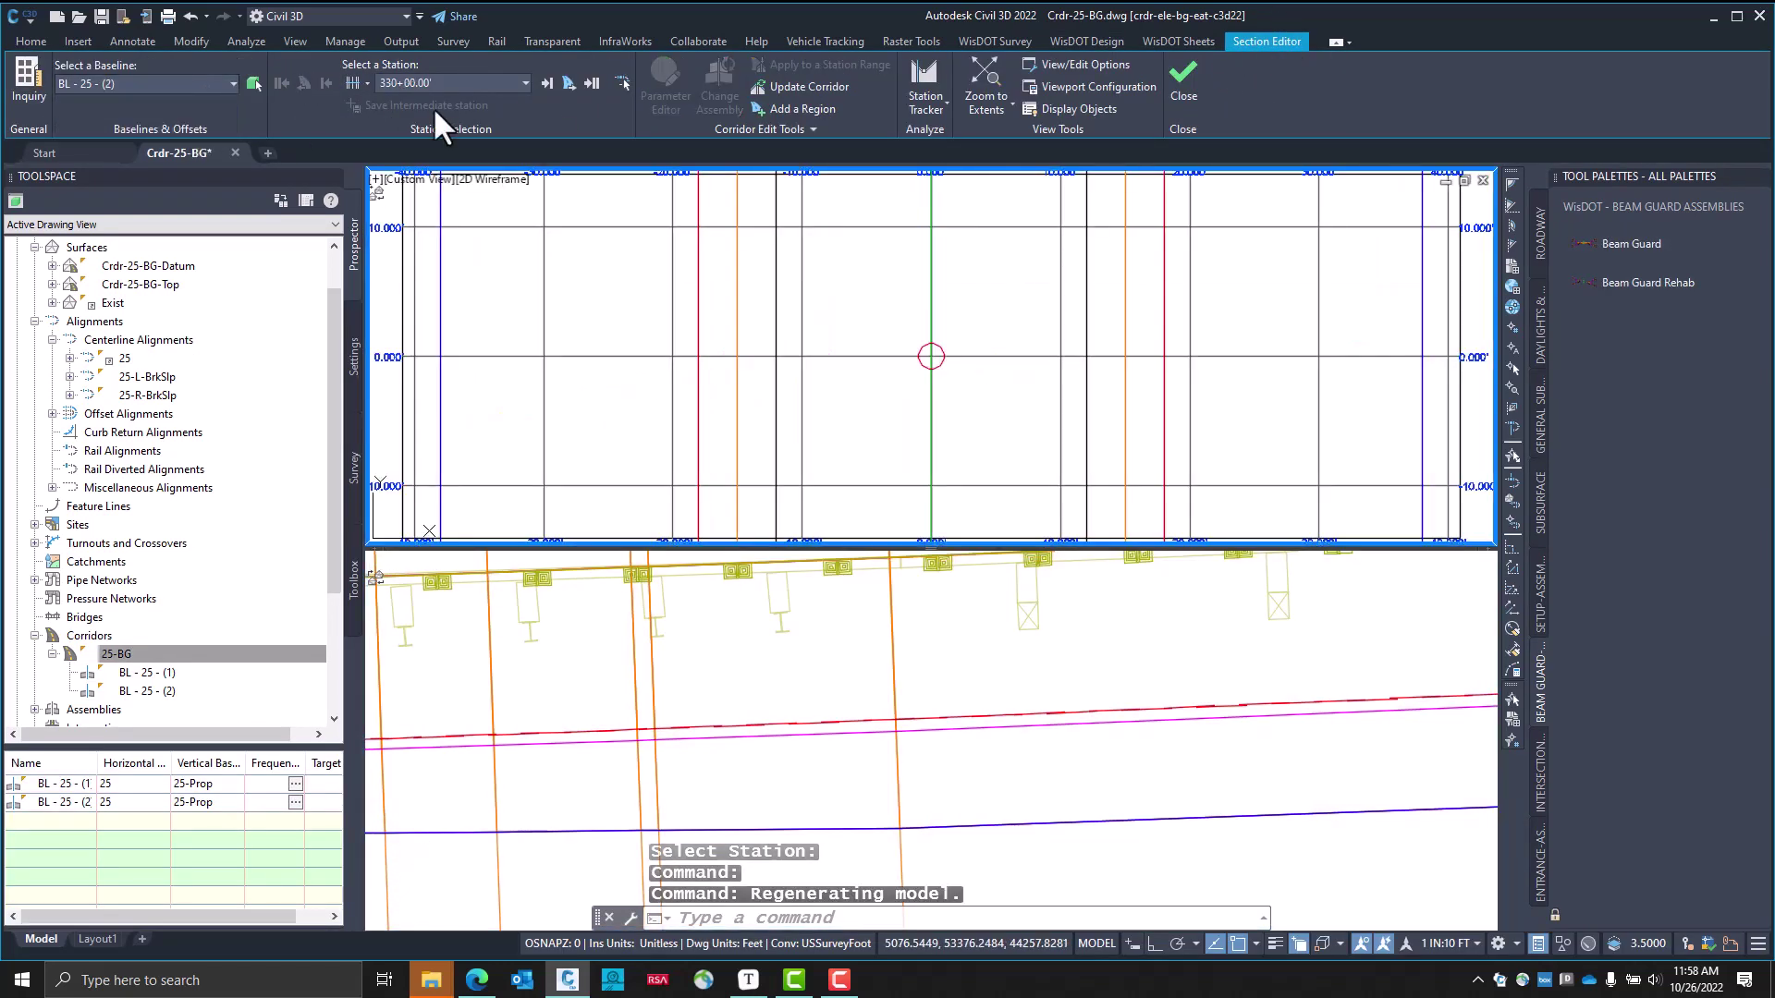
click(358, 85)
click(377, 159)
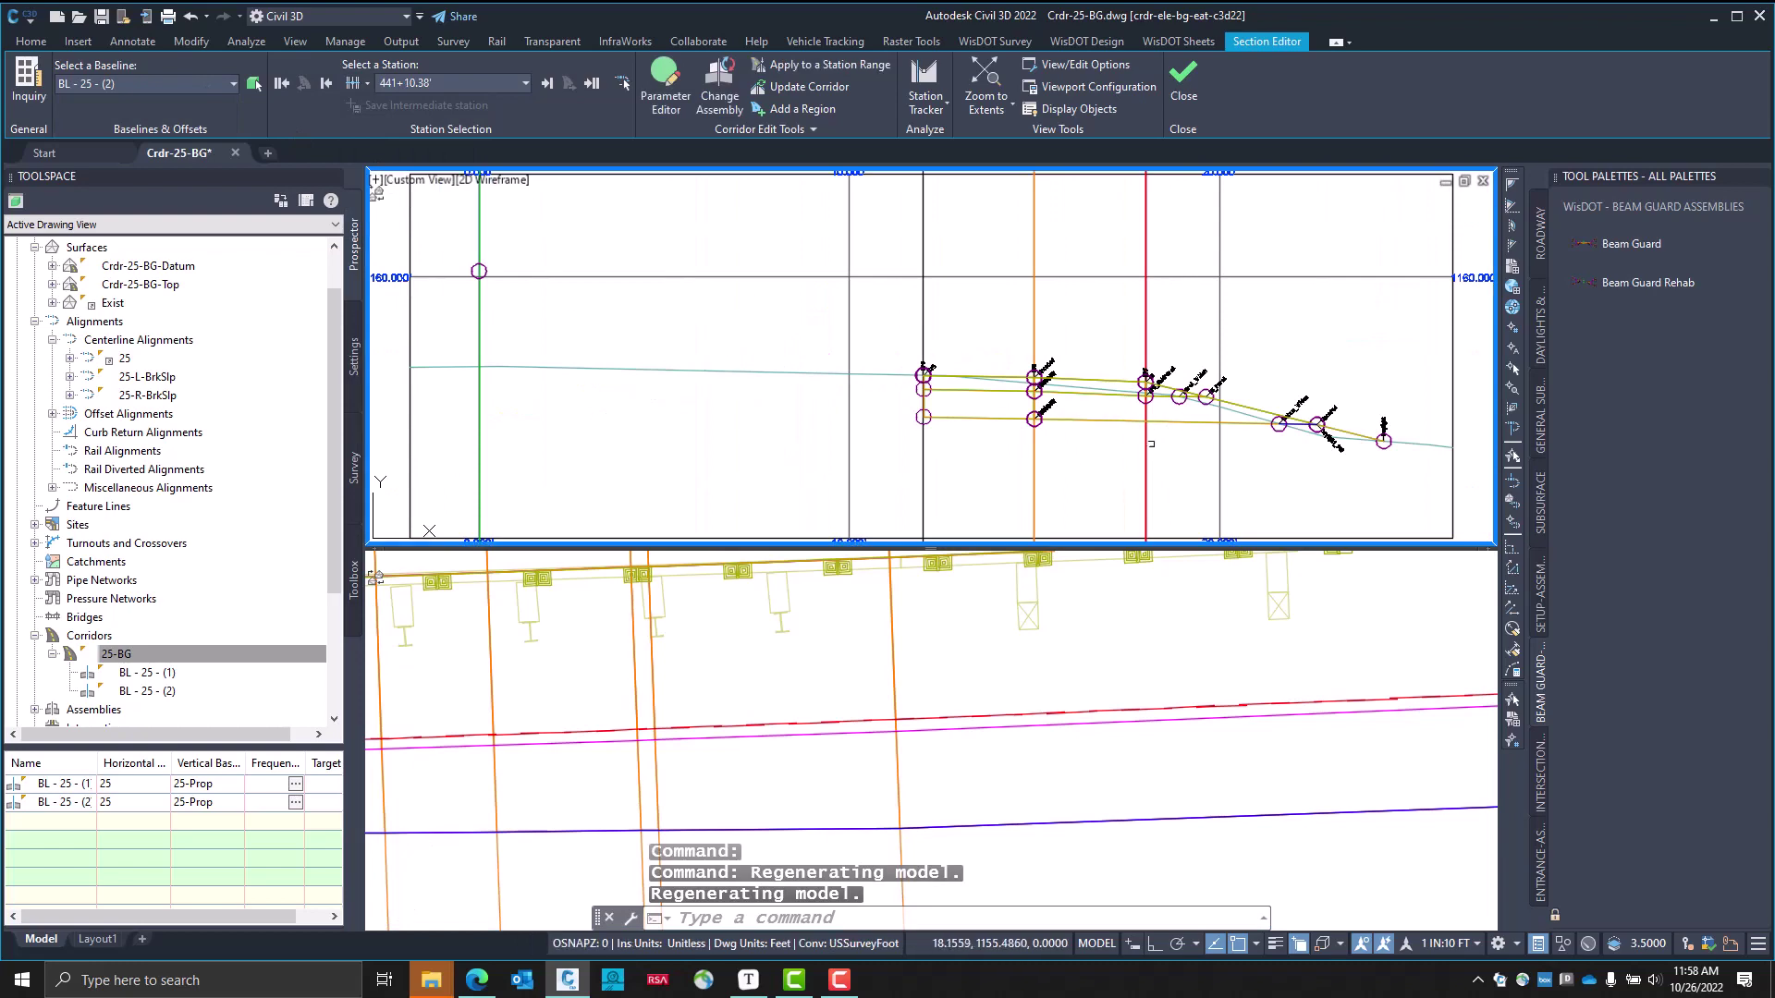
Show the BL - 25 - (2) section at station 443+00, picked in plan where the right foreslope starts widening before the bridge
click(1000, 663)
scroll(951, 728, down, 8)
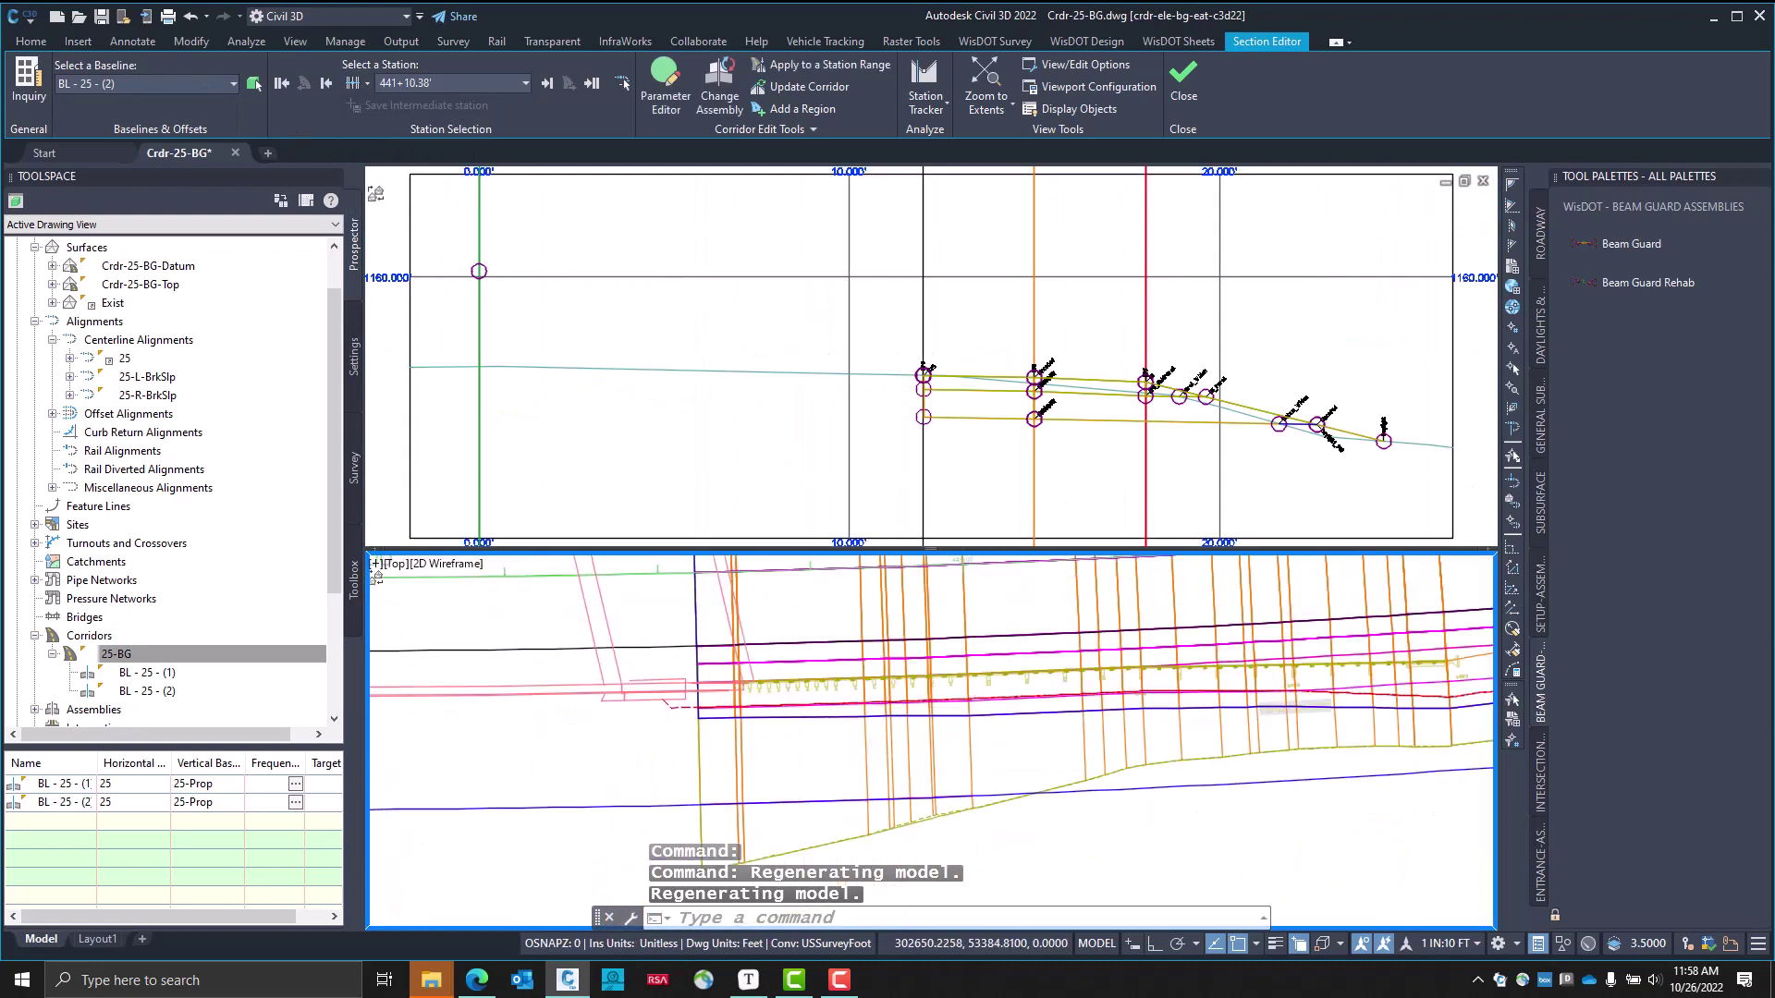
scroll(951, 728, up, 6)
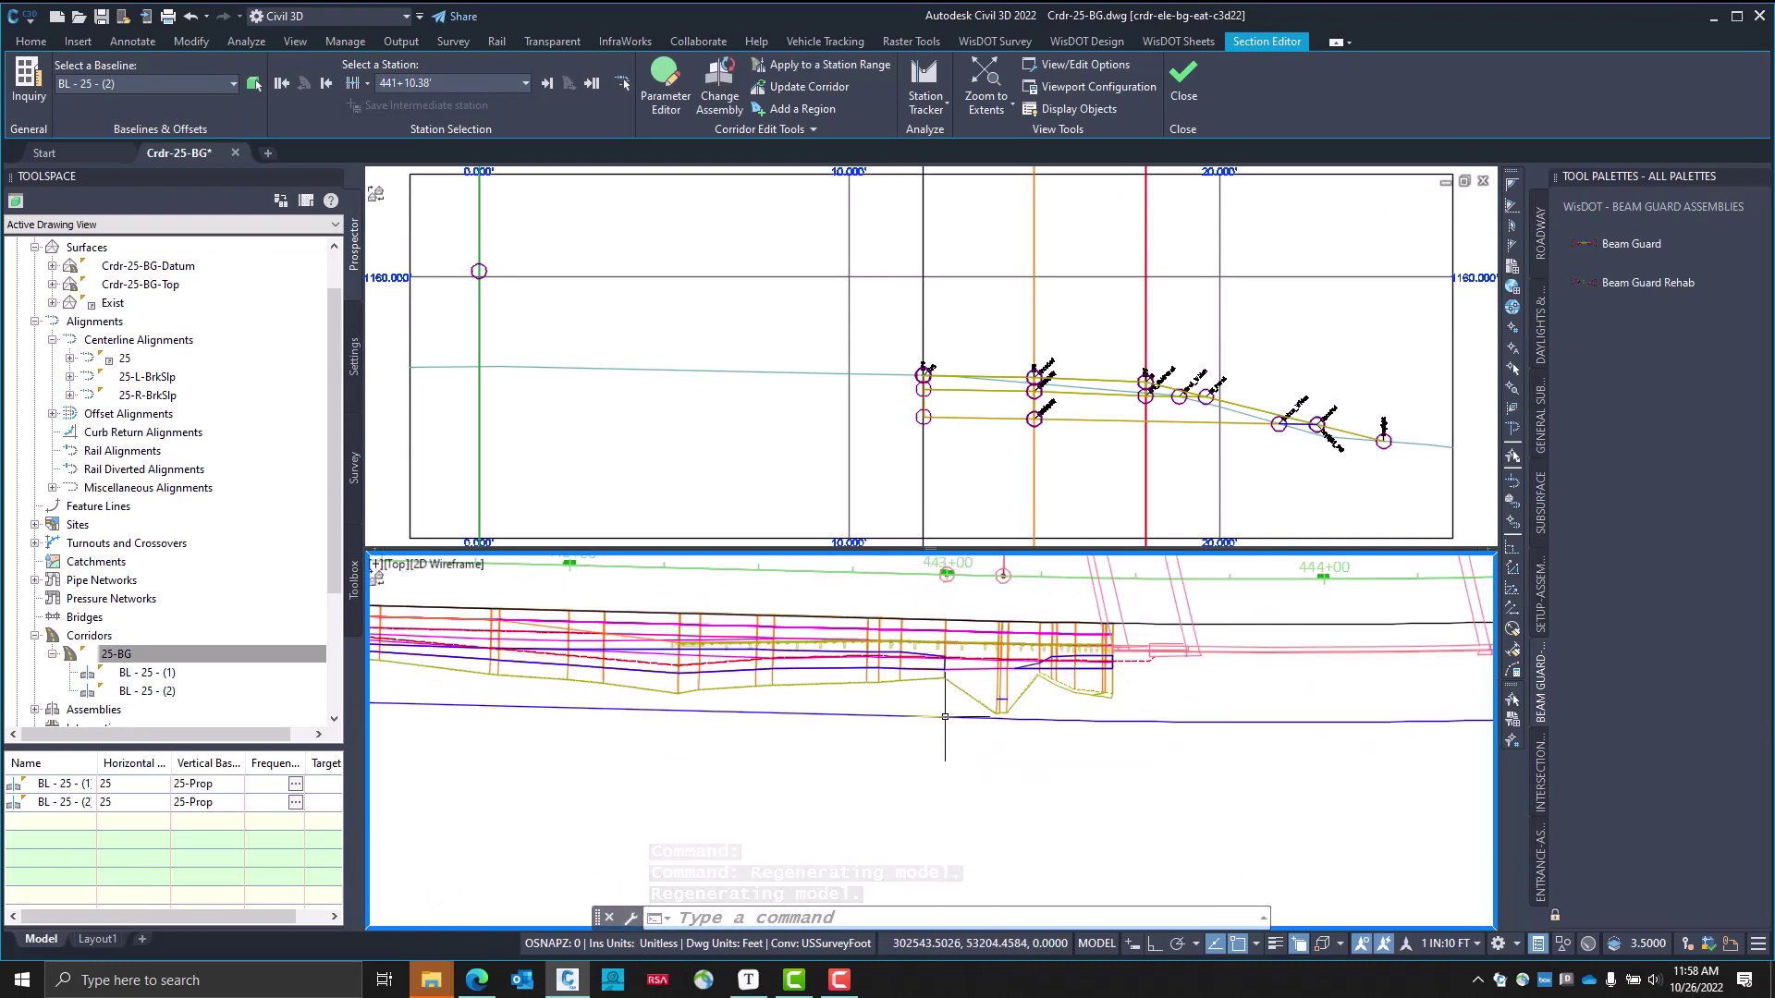
scroll(992, 759, up, 3)
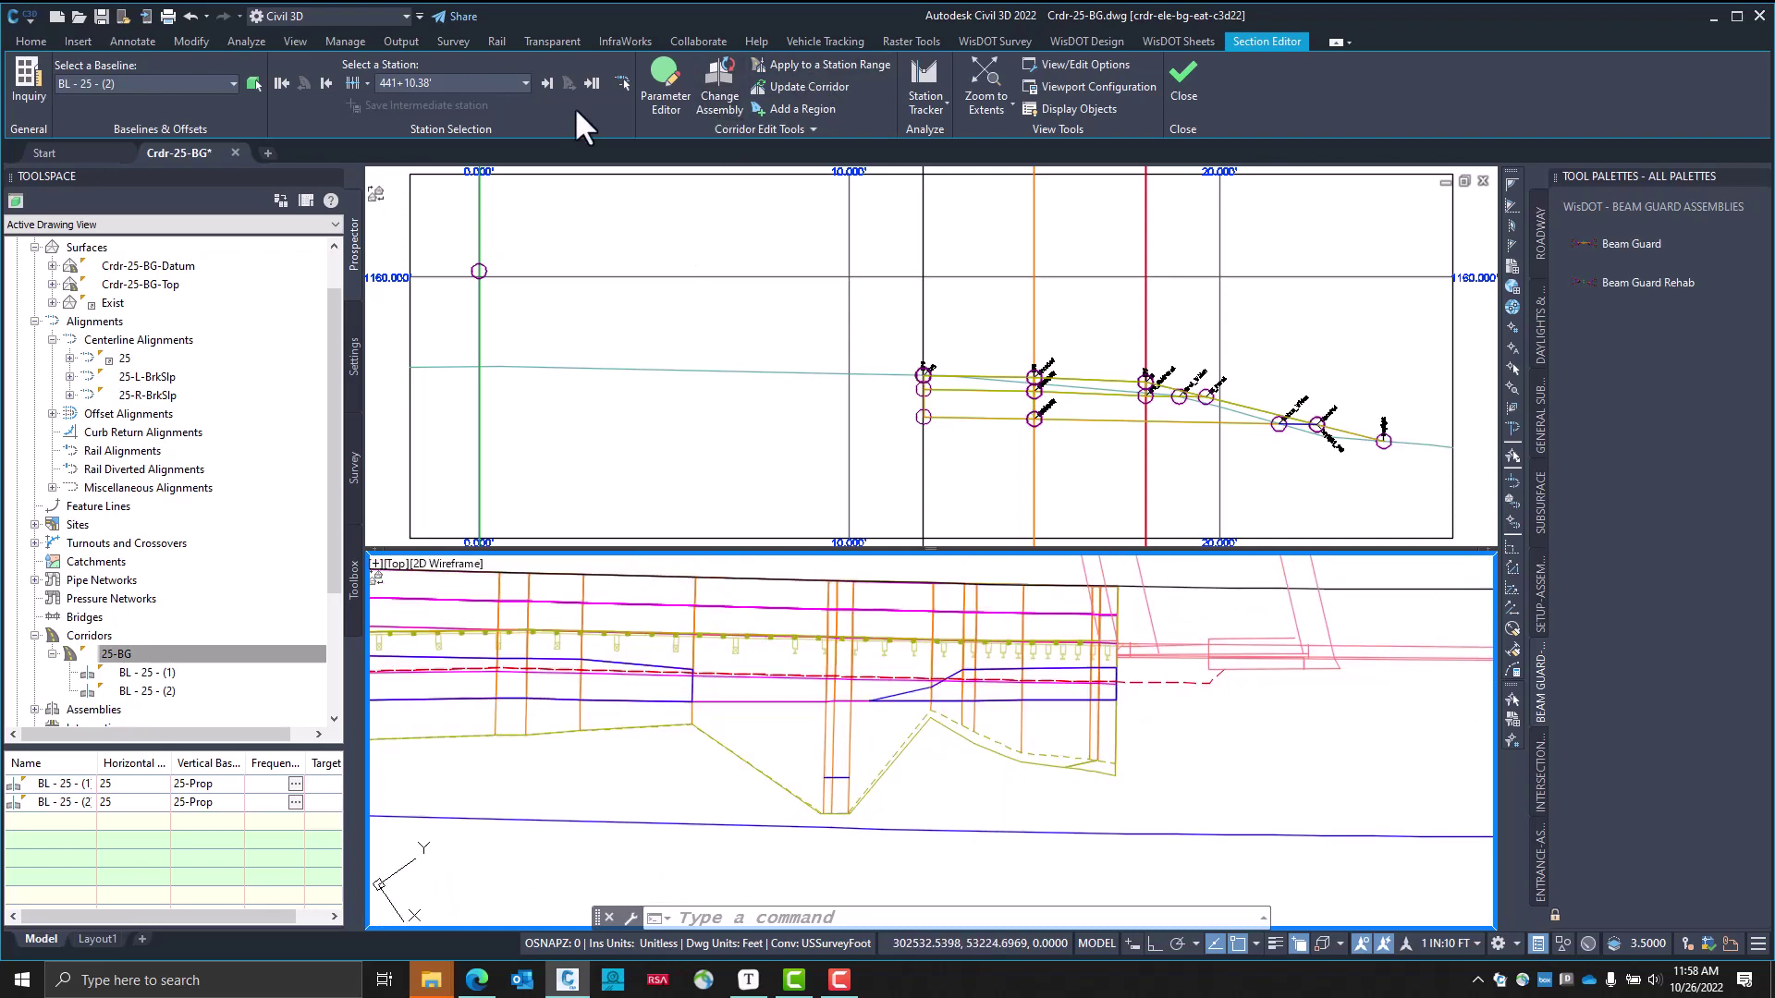
click(623, 83)
click(693, 647)
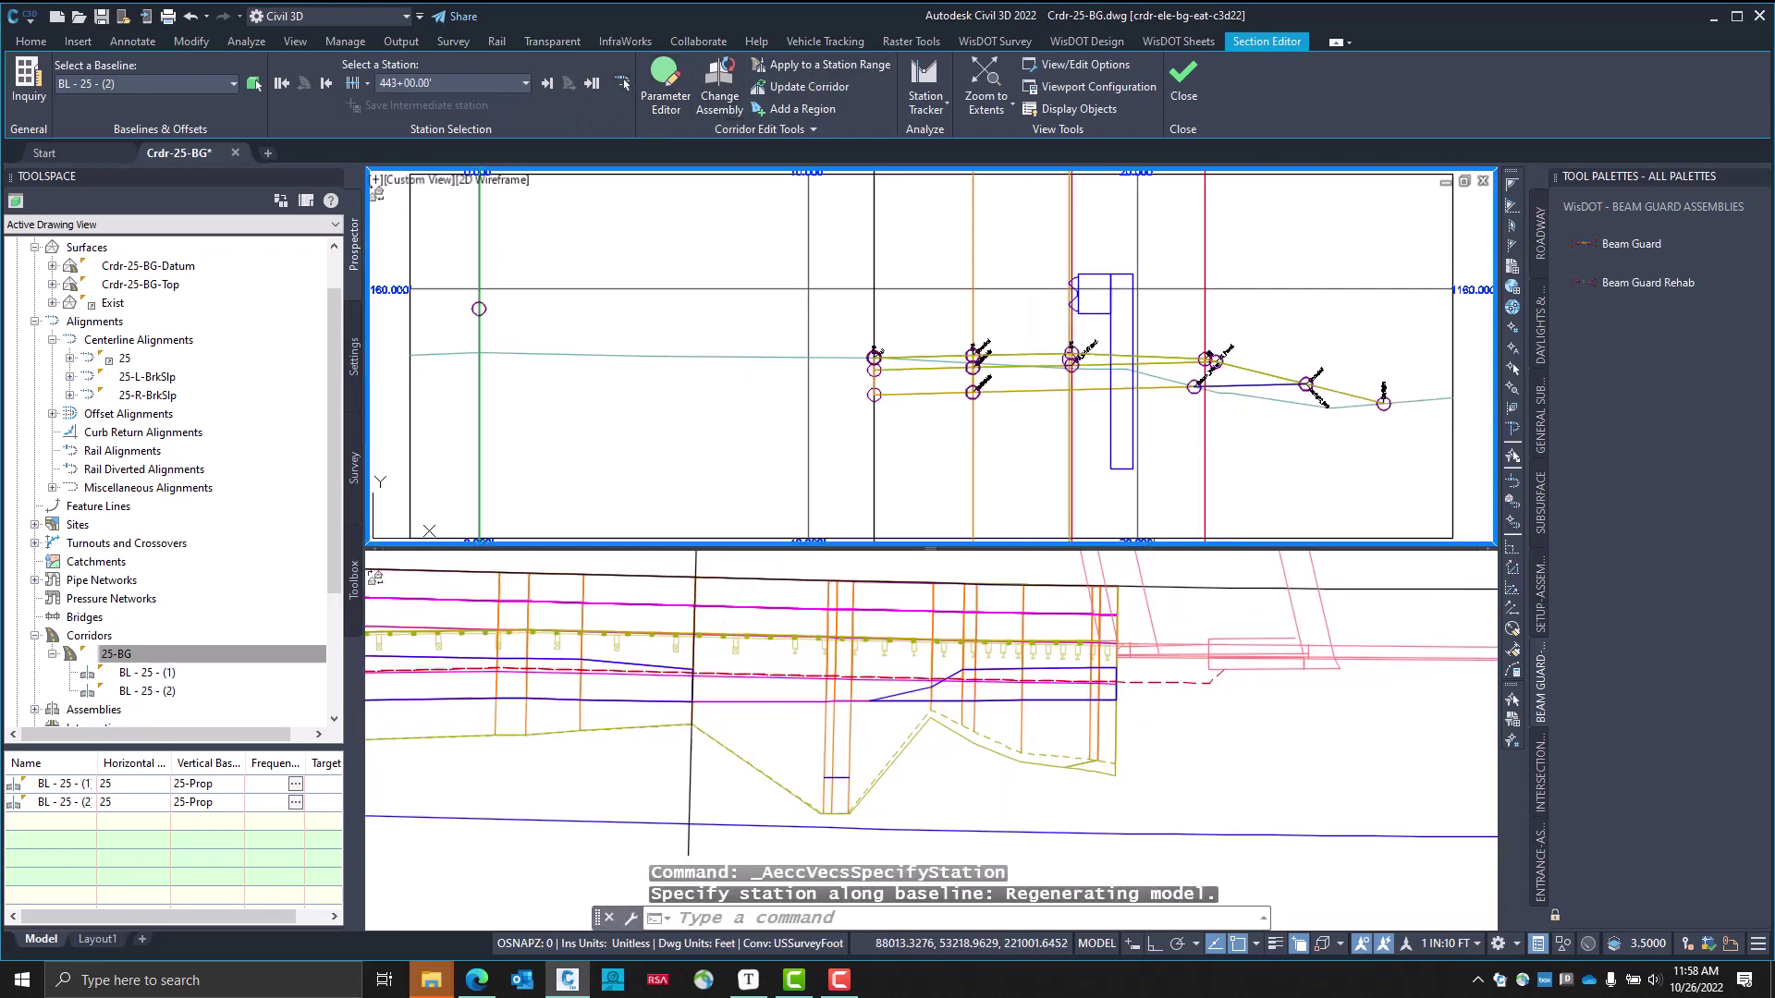
scroll(944, 403, up, 3)
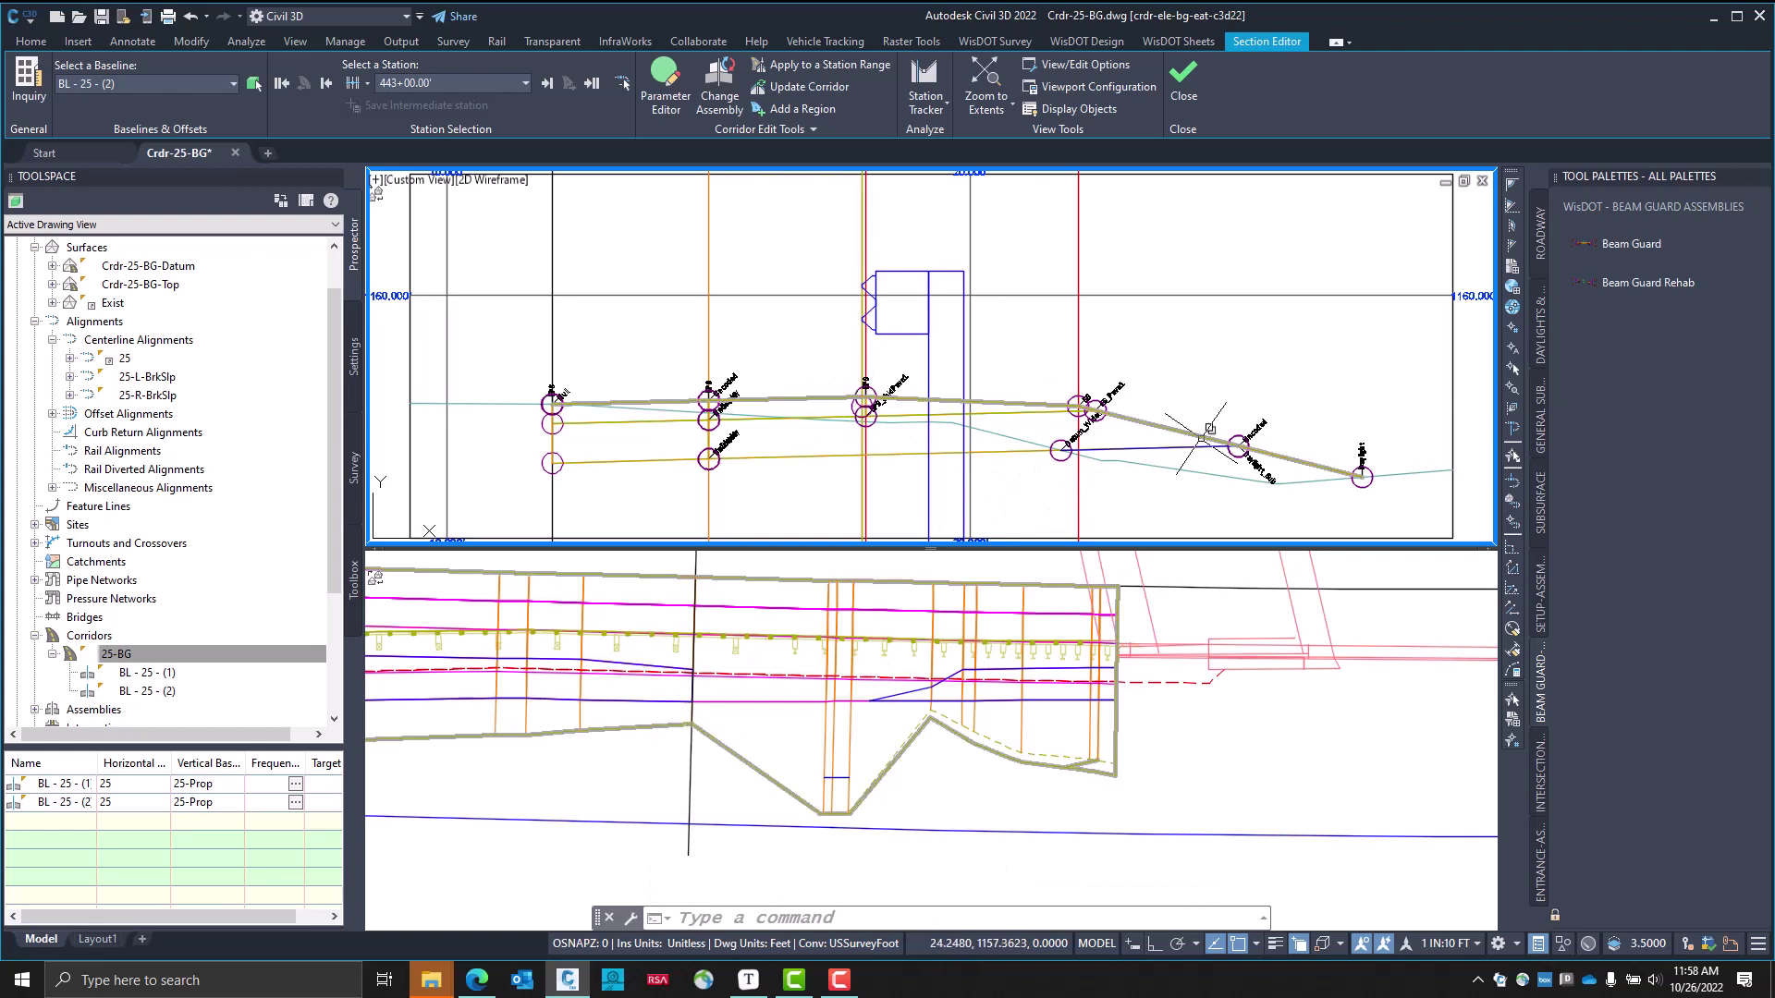
Step forward station by station through the BL - 25 - (2) sections from 443+00 to the region end at 443+44.28
click(545, 82)
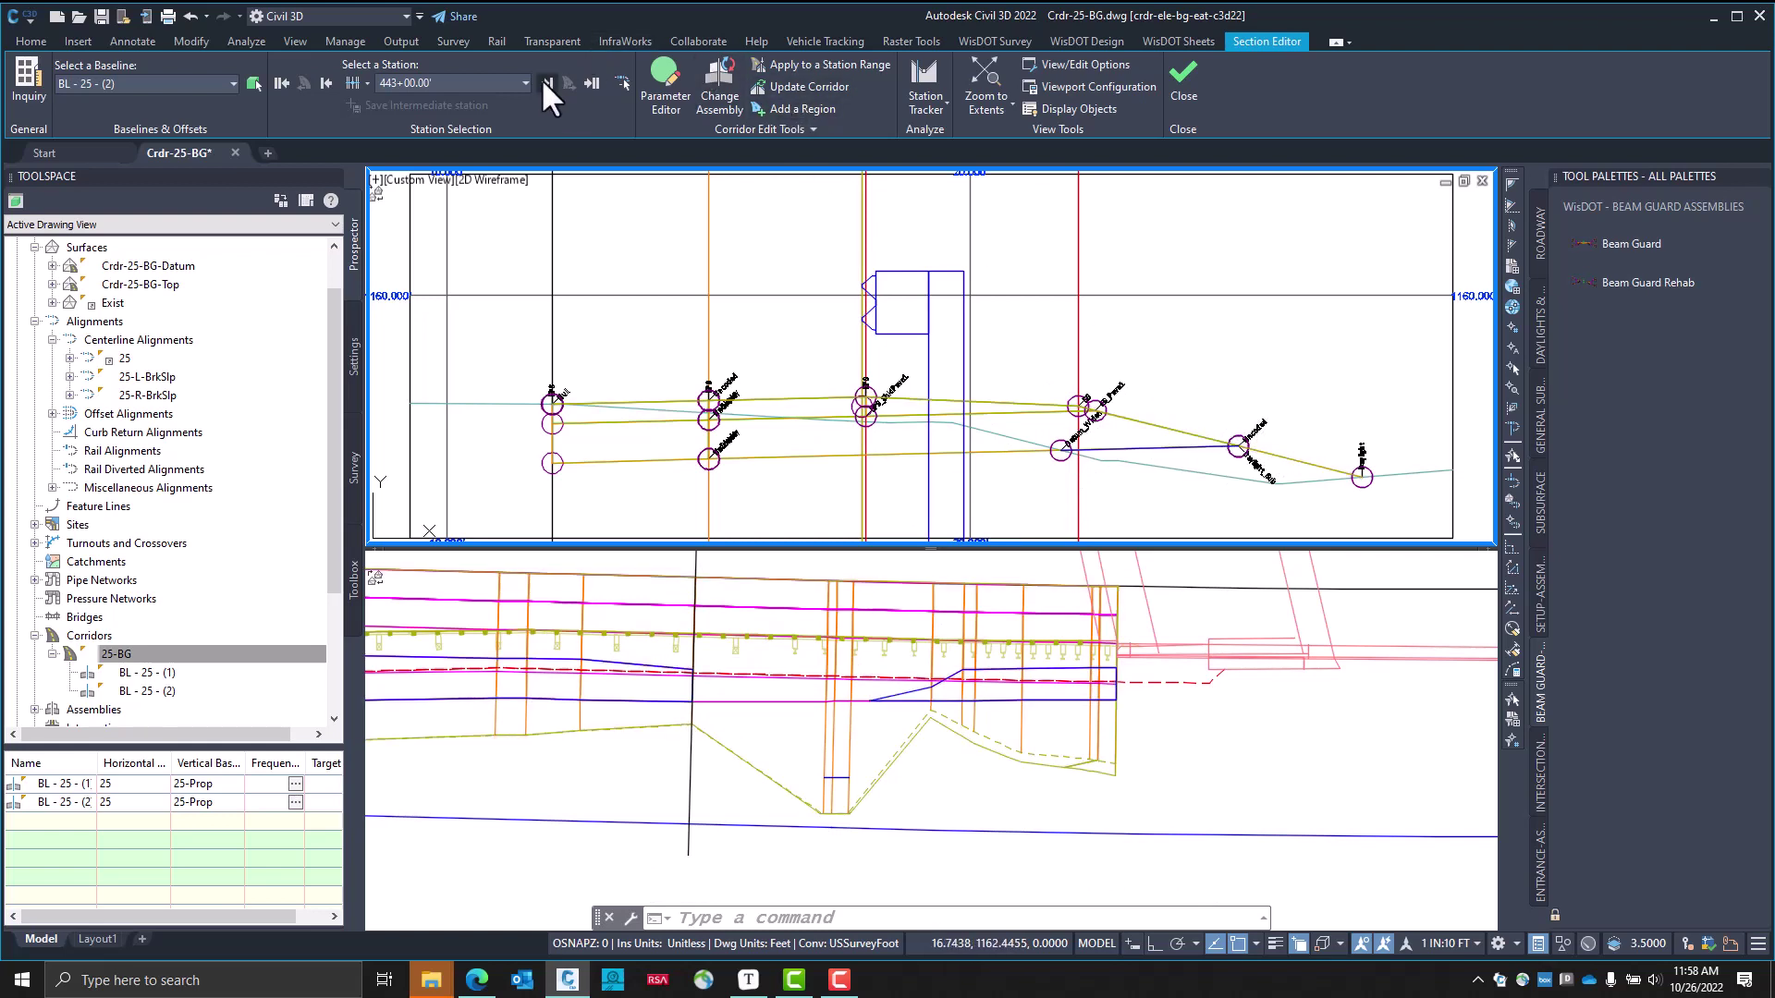
click(545, 83)
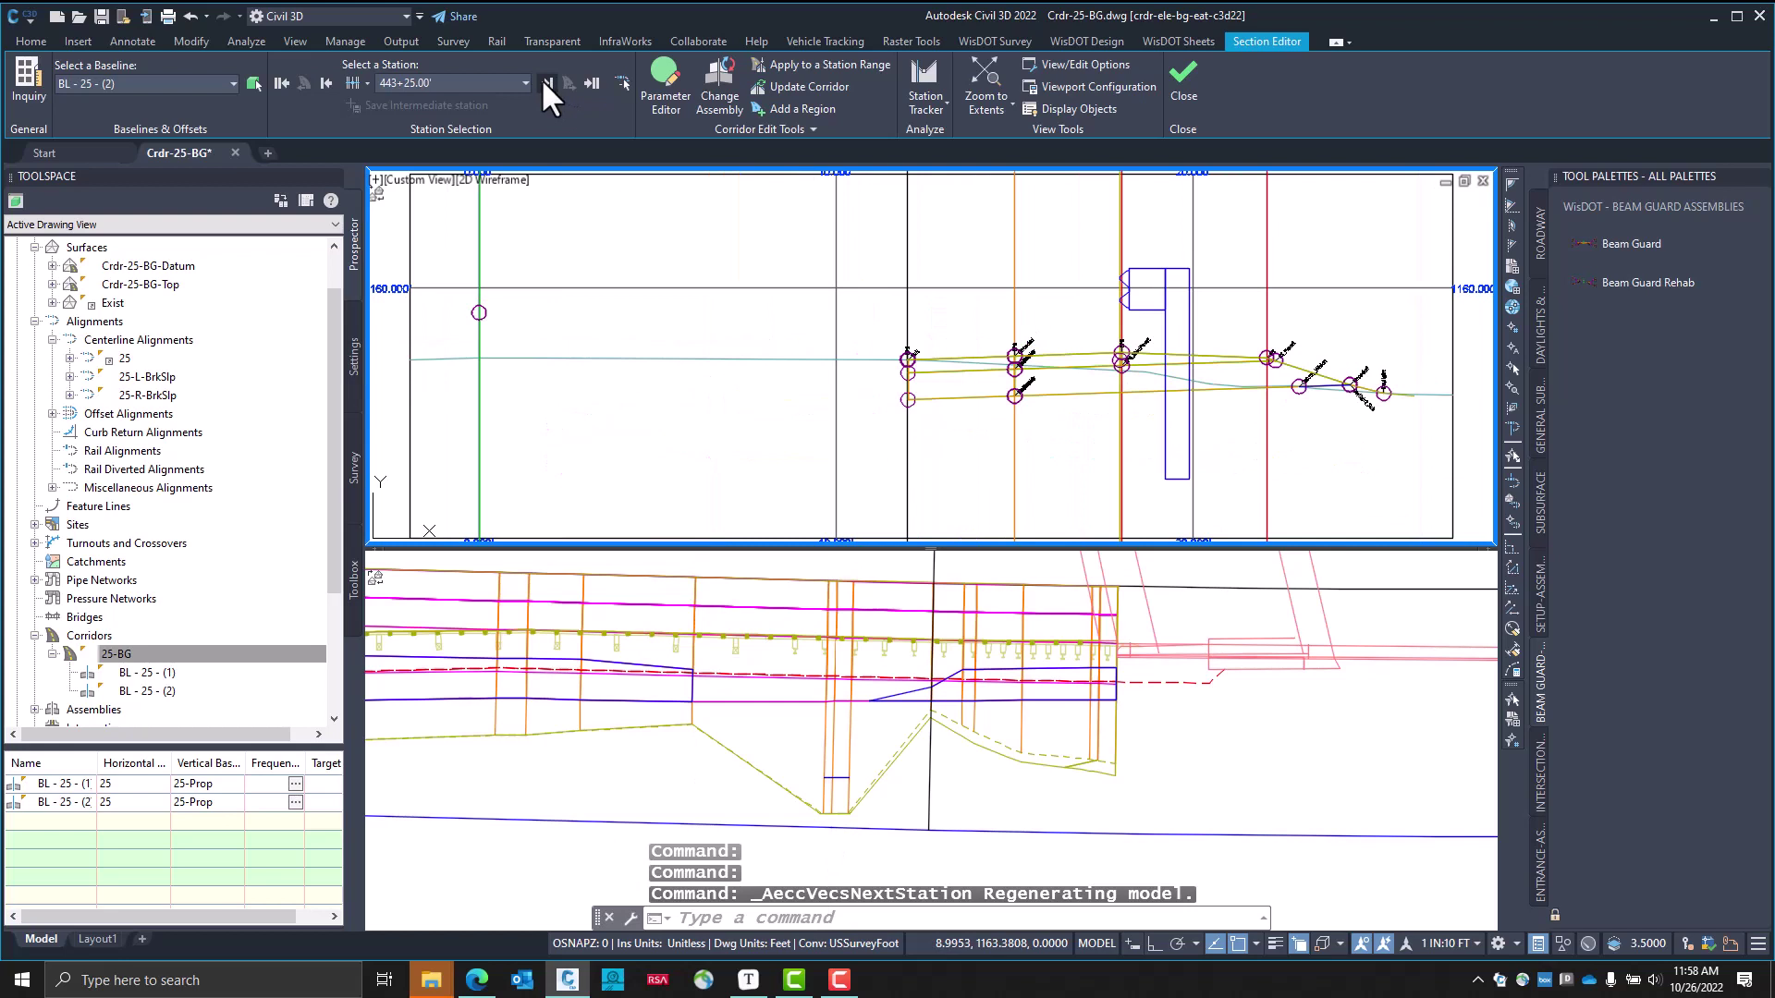
click(545, 83)
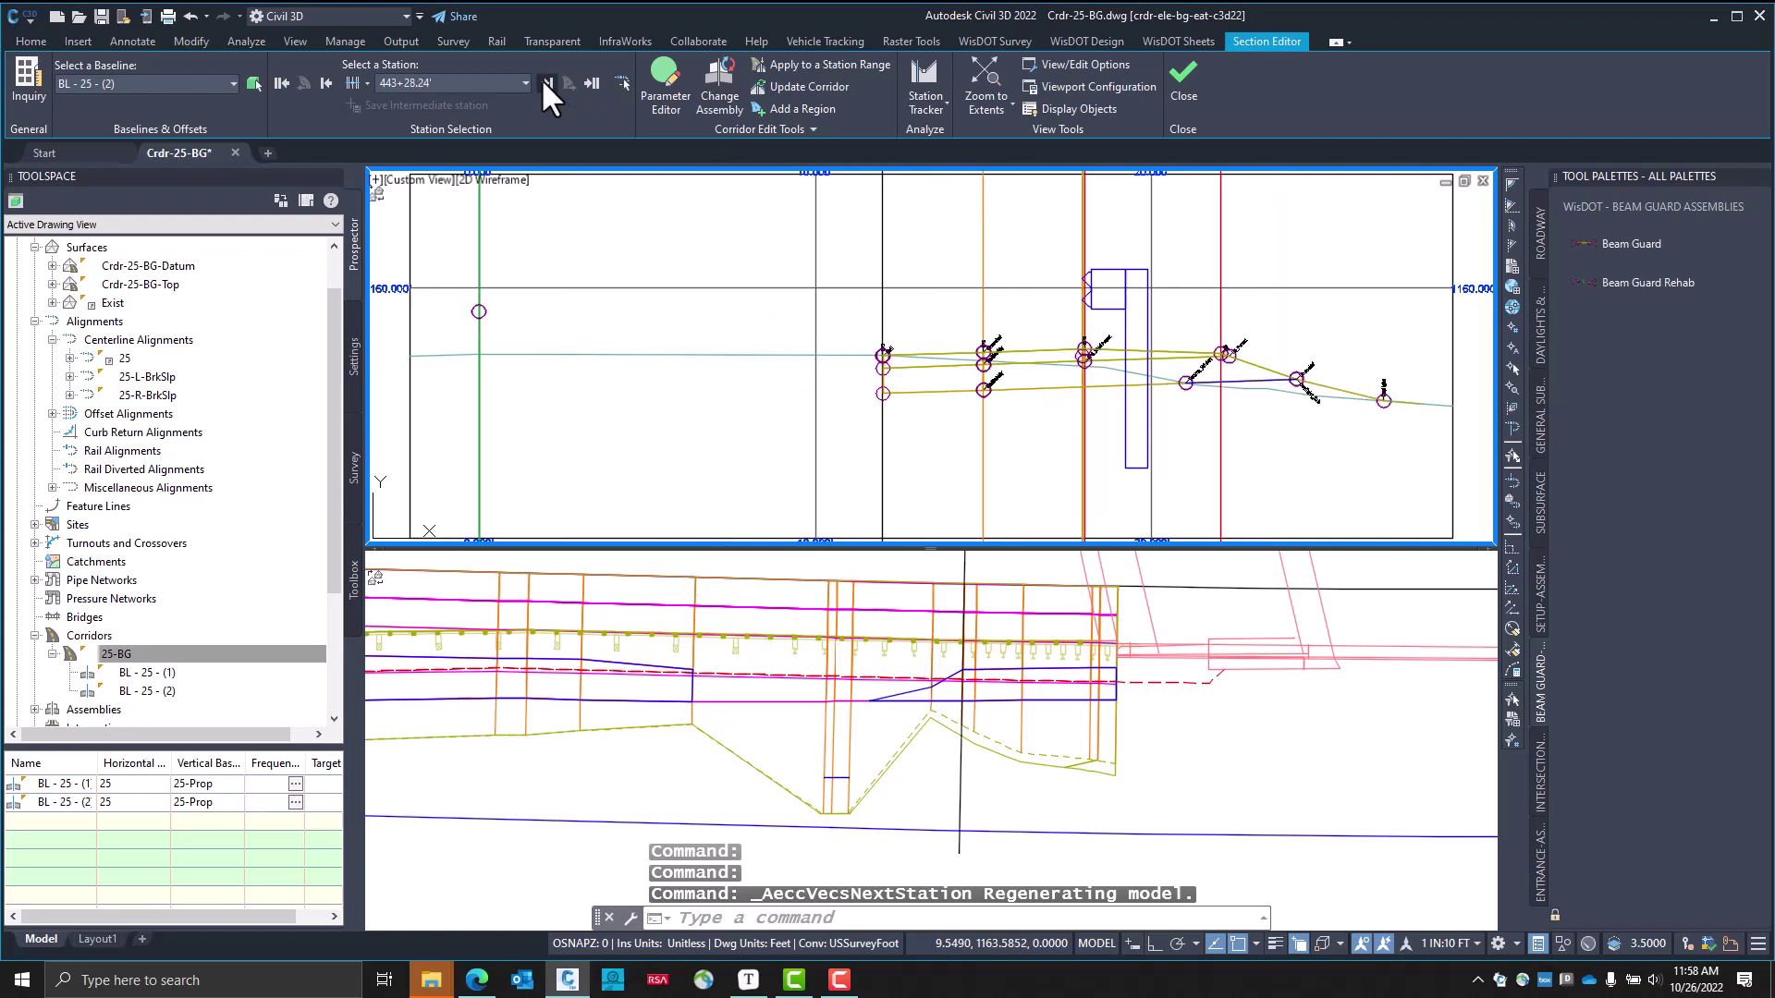
click(545, 82)
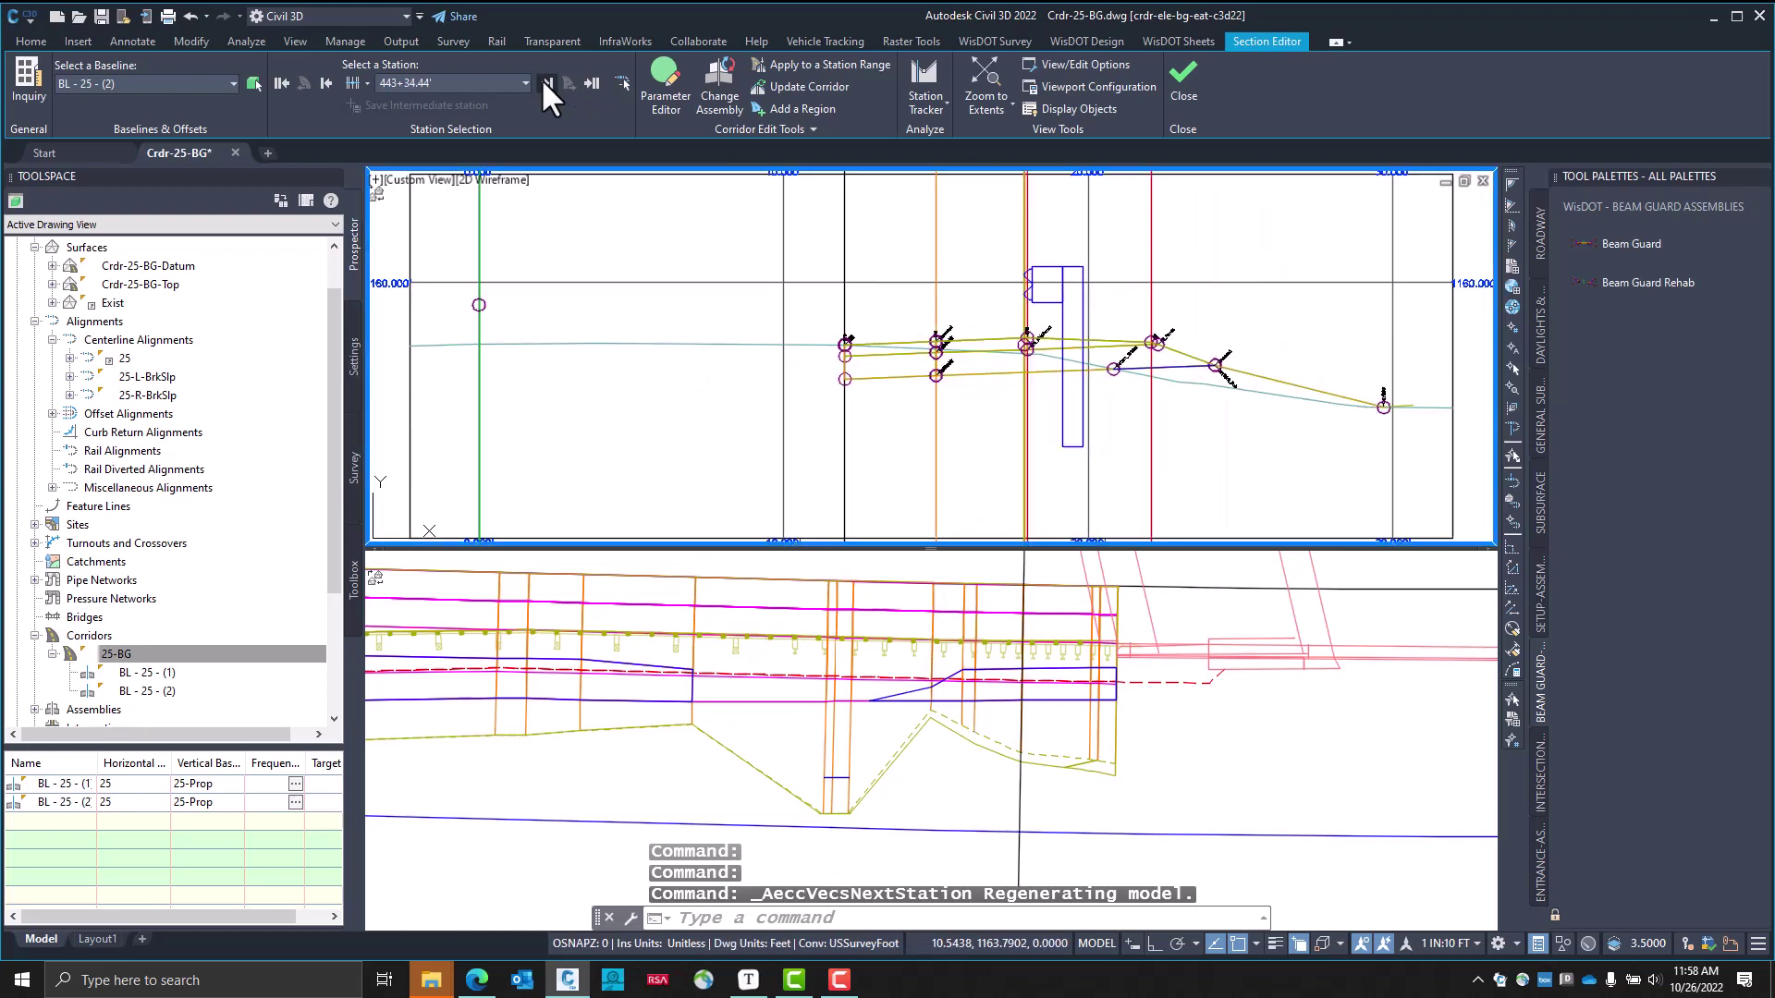
click(545, 82)
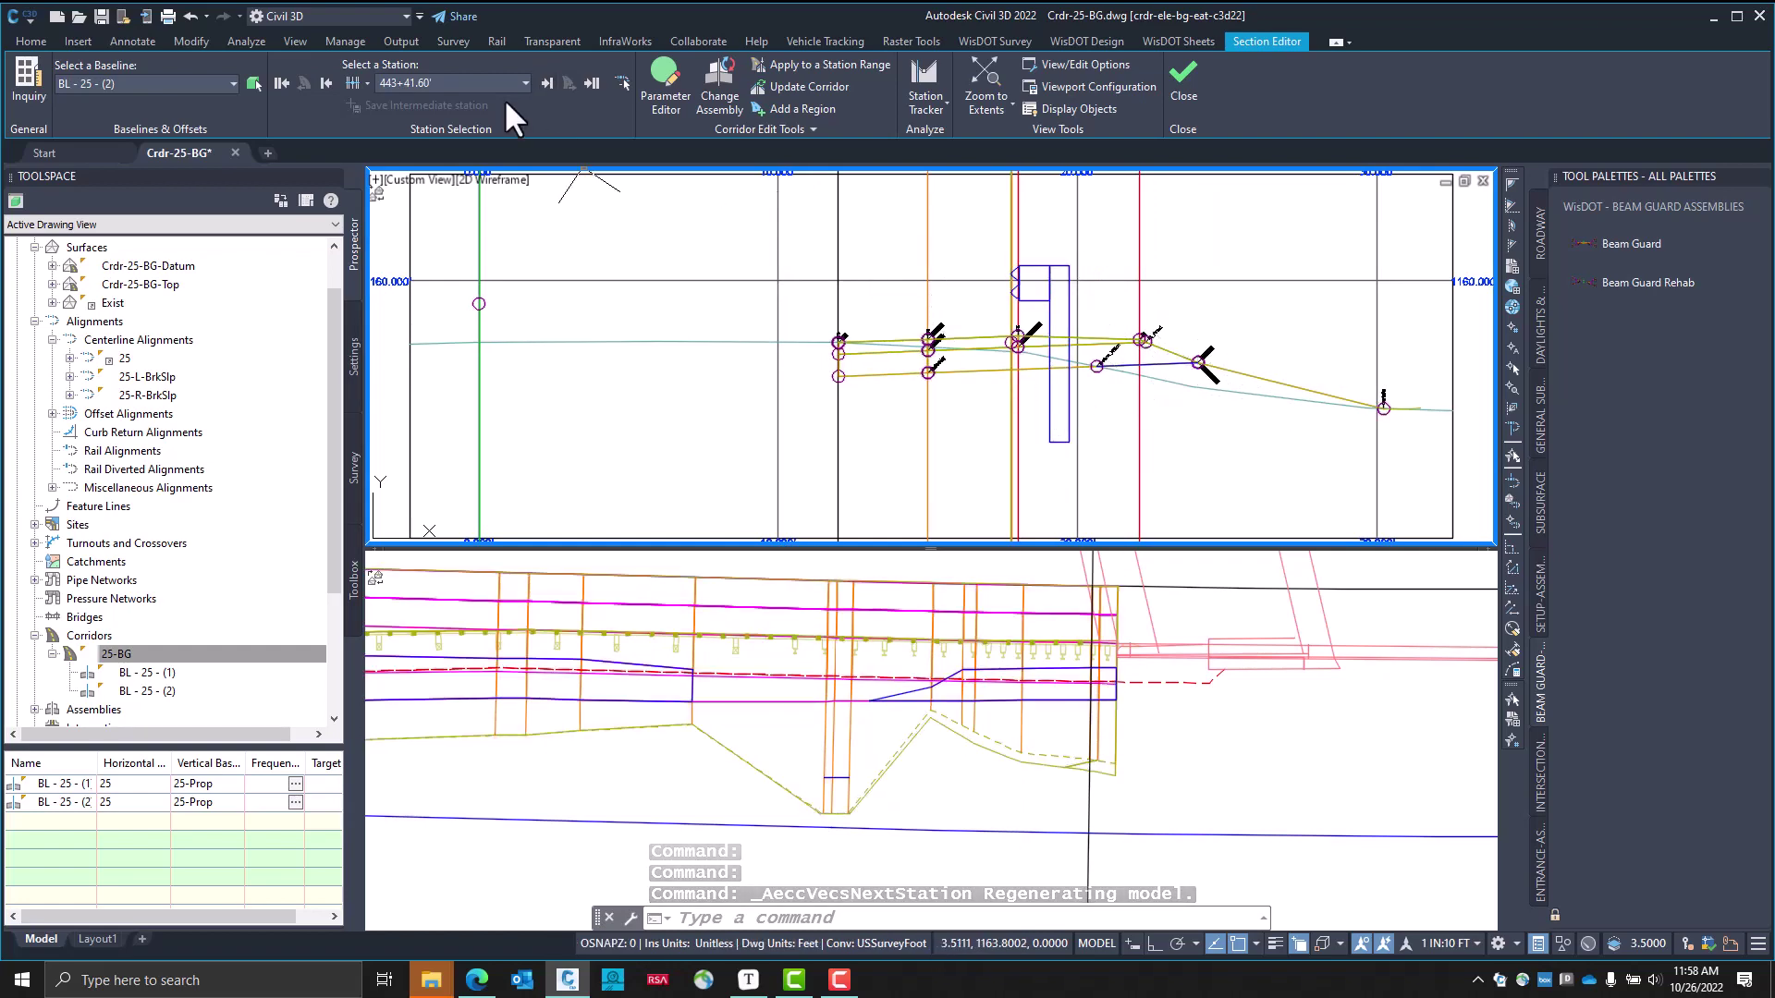
click(543, 83)
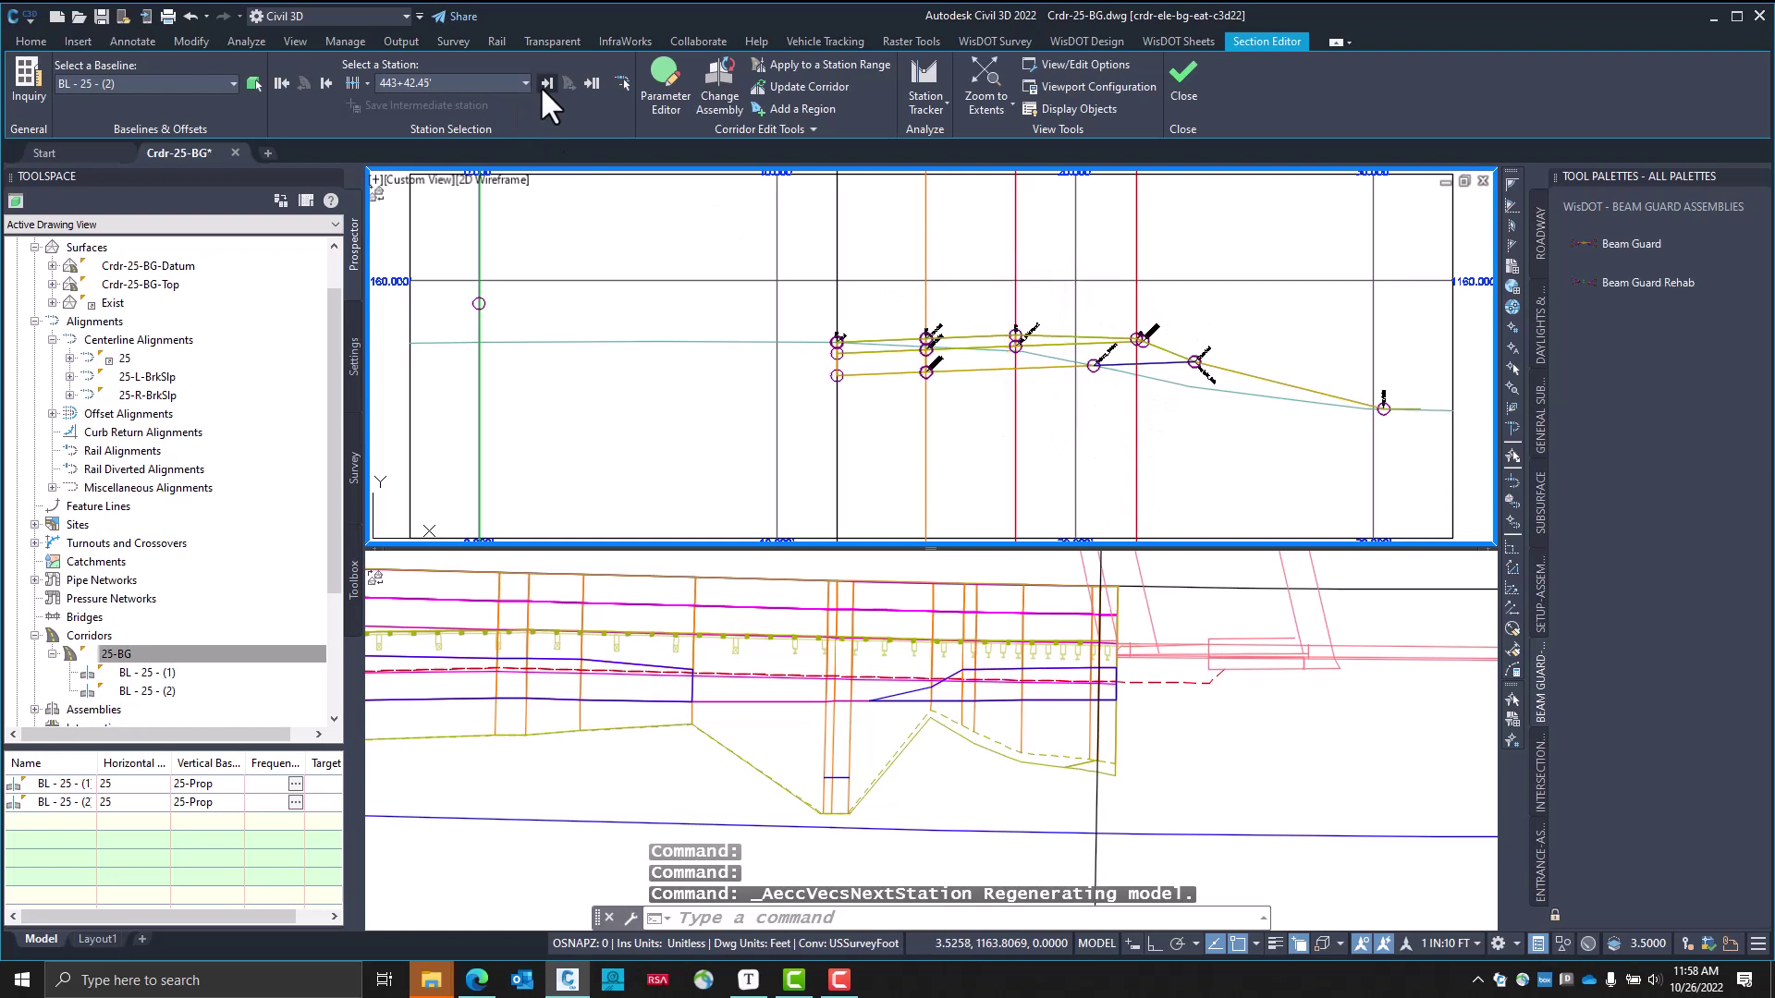
click(545, 82)
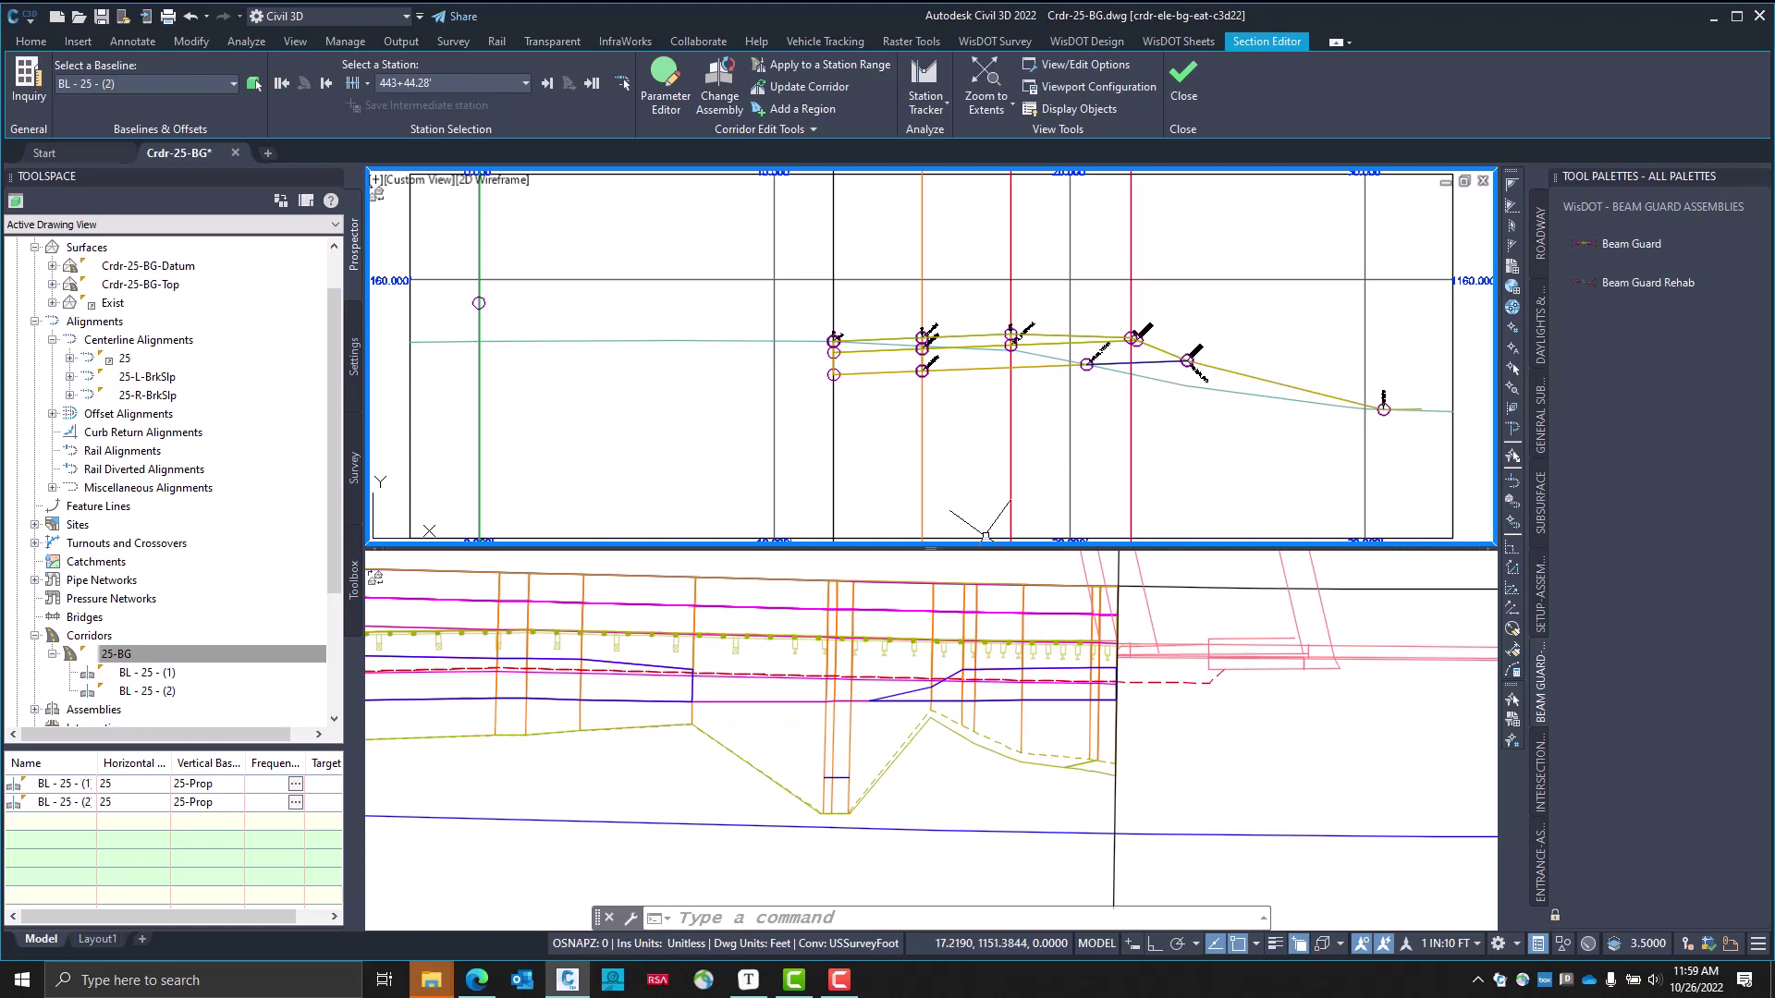
Open the control profile editor and choose control profile ZCP-25-R-RcvrFSlp on alignment 25 for editing
click(1107, 36)
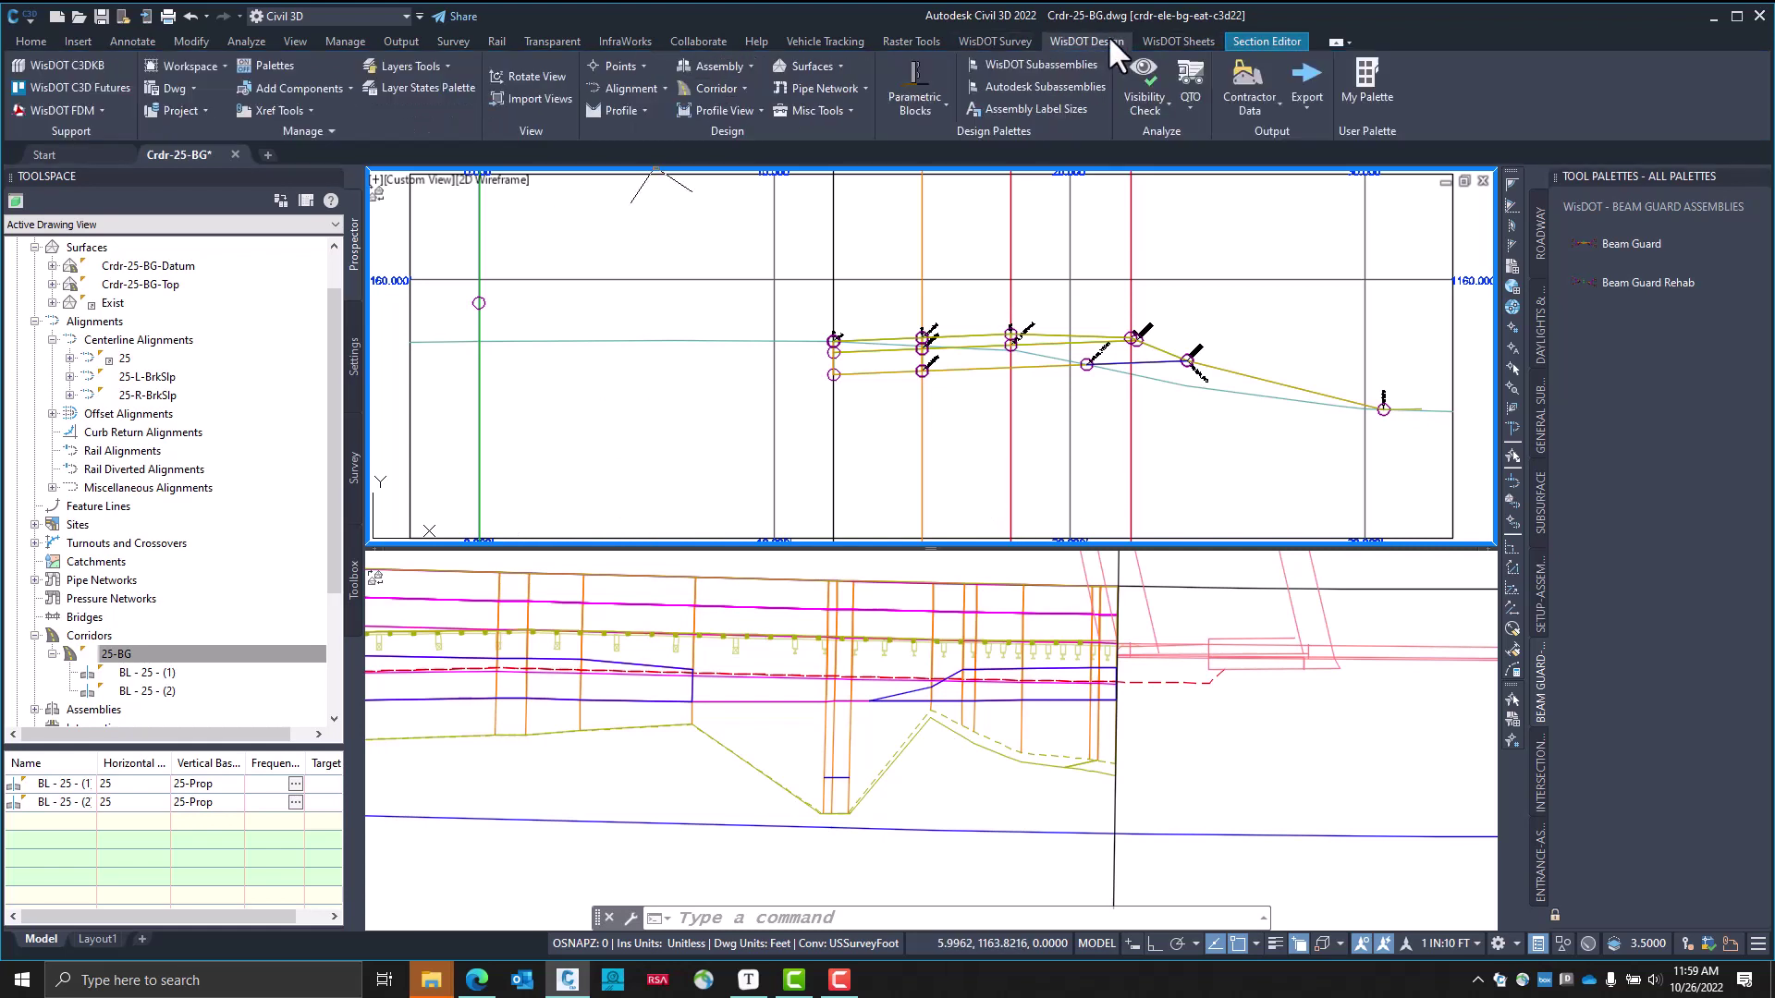
click(631, 109)
click(679, 138)
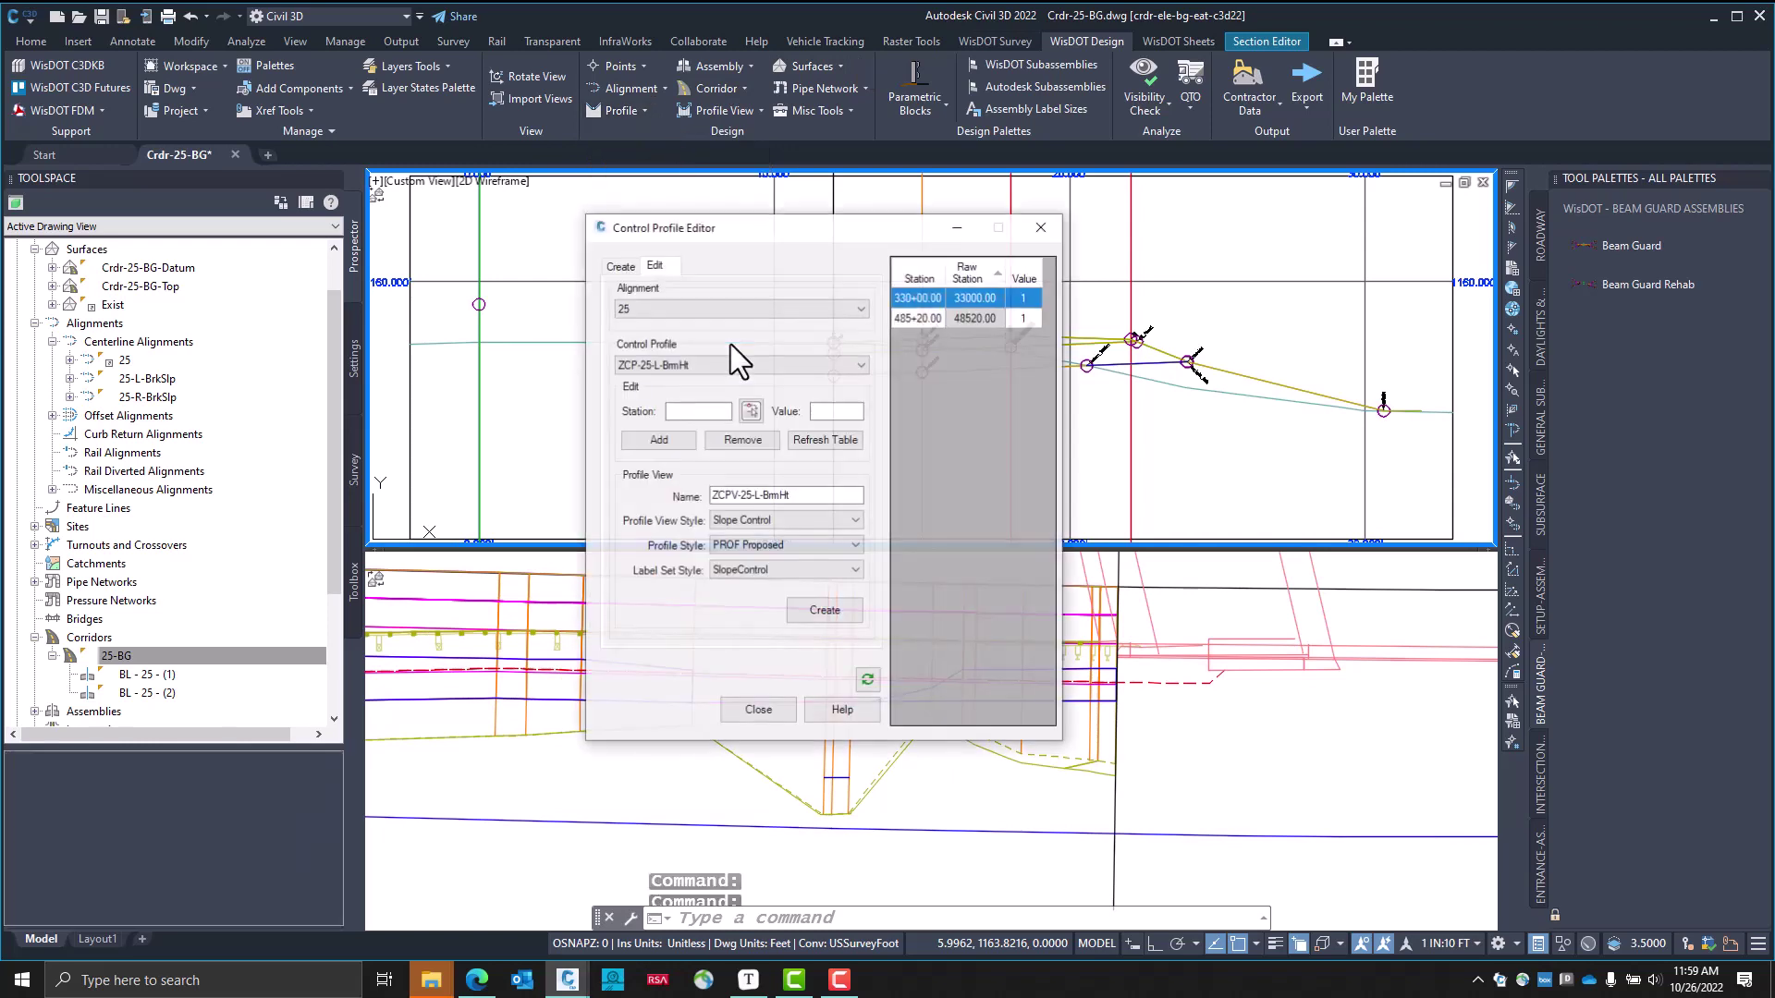
click(744, 366)
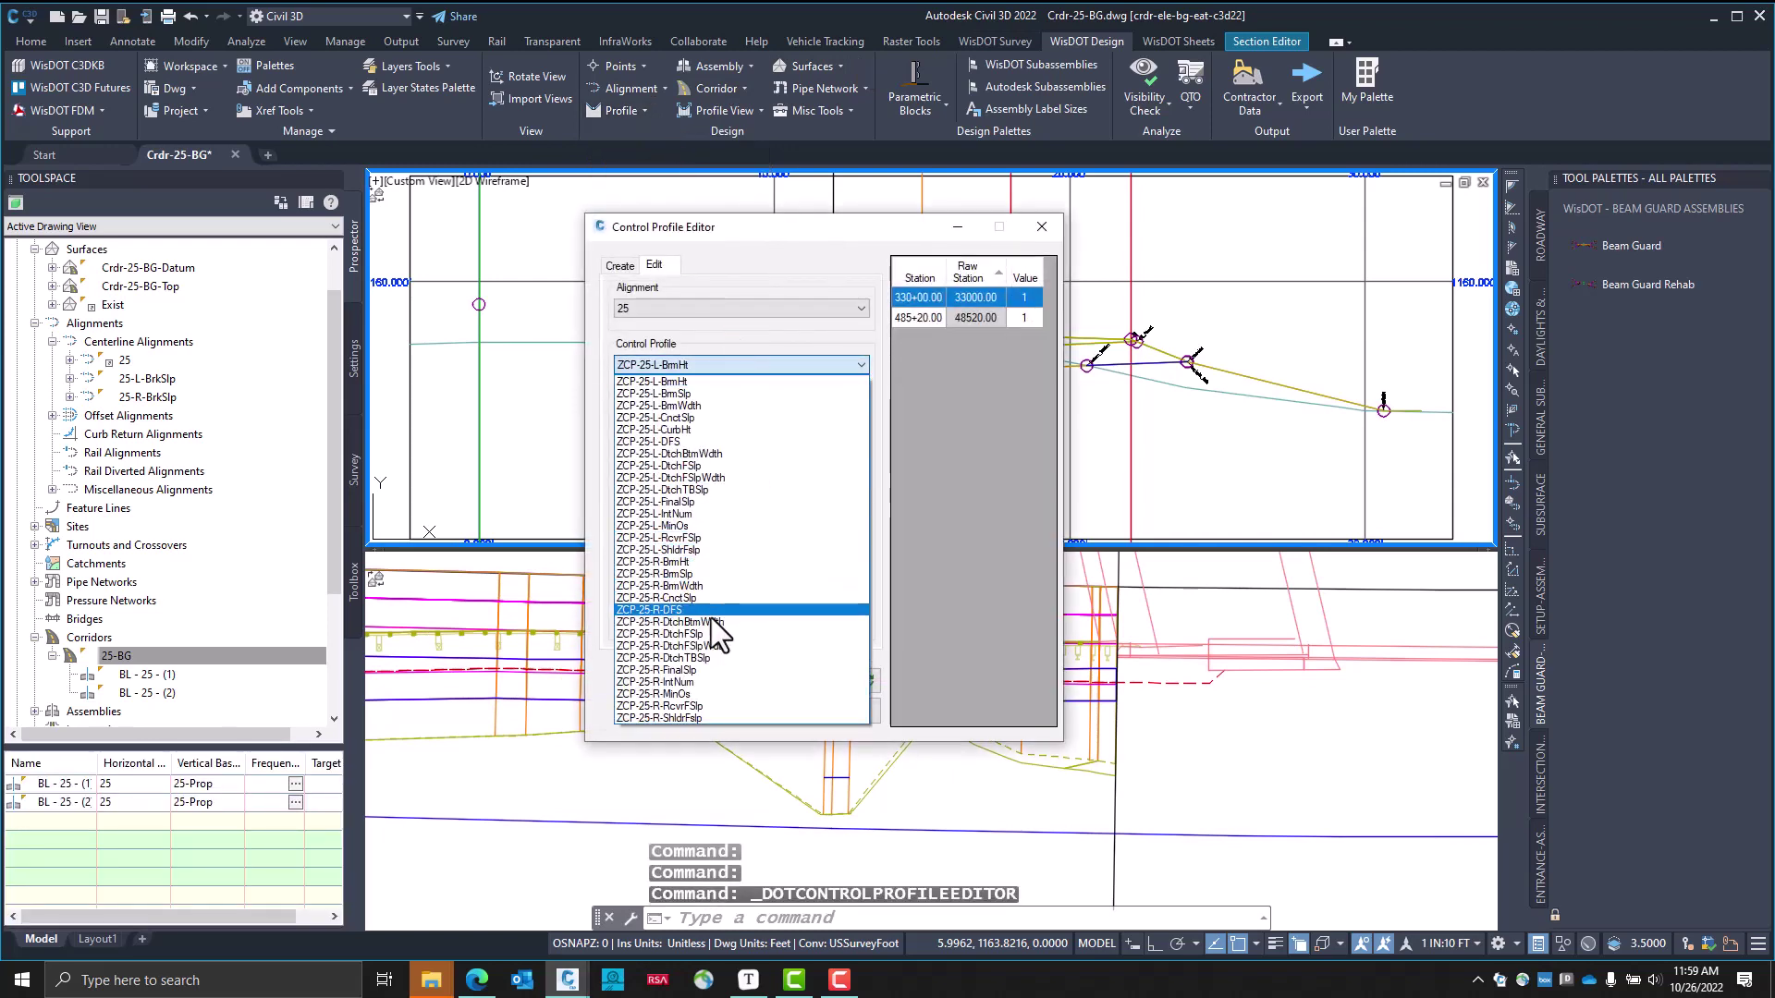
click(696, 706)
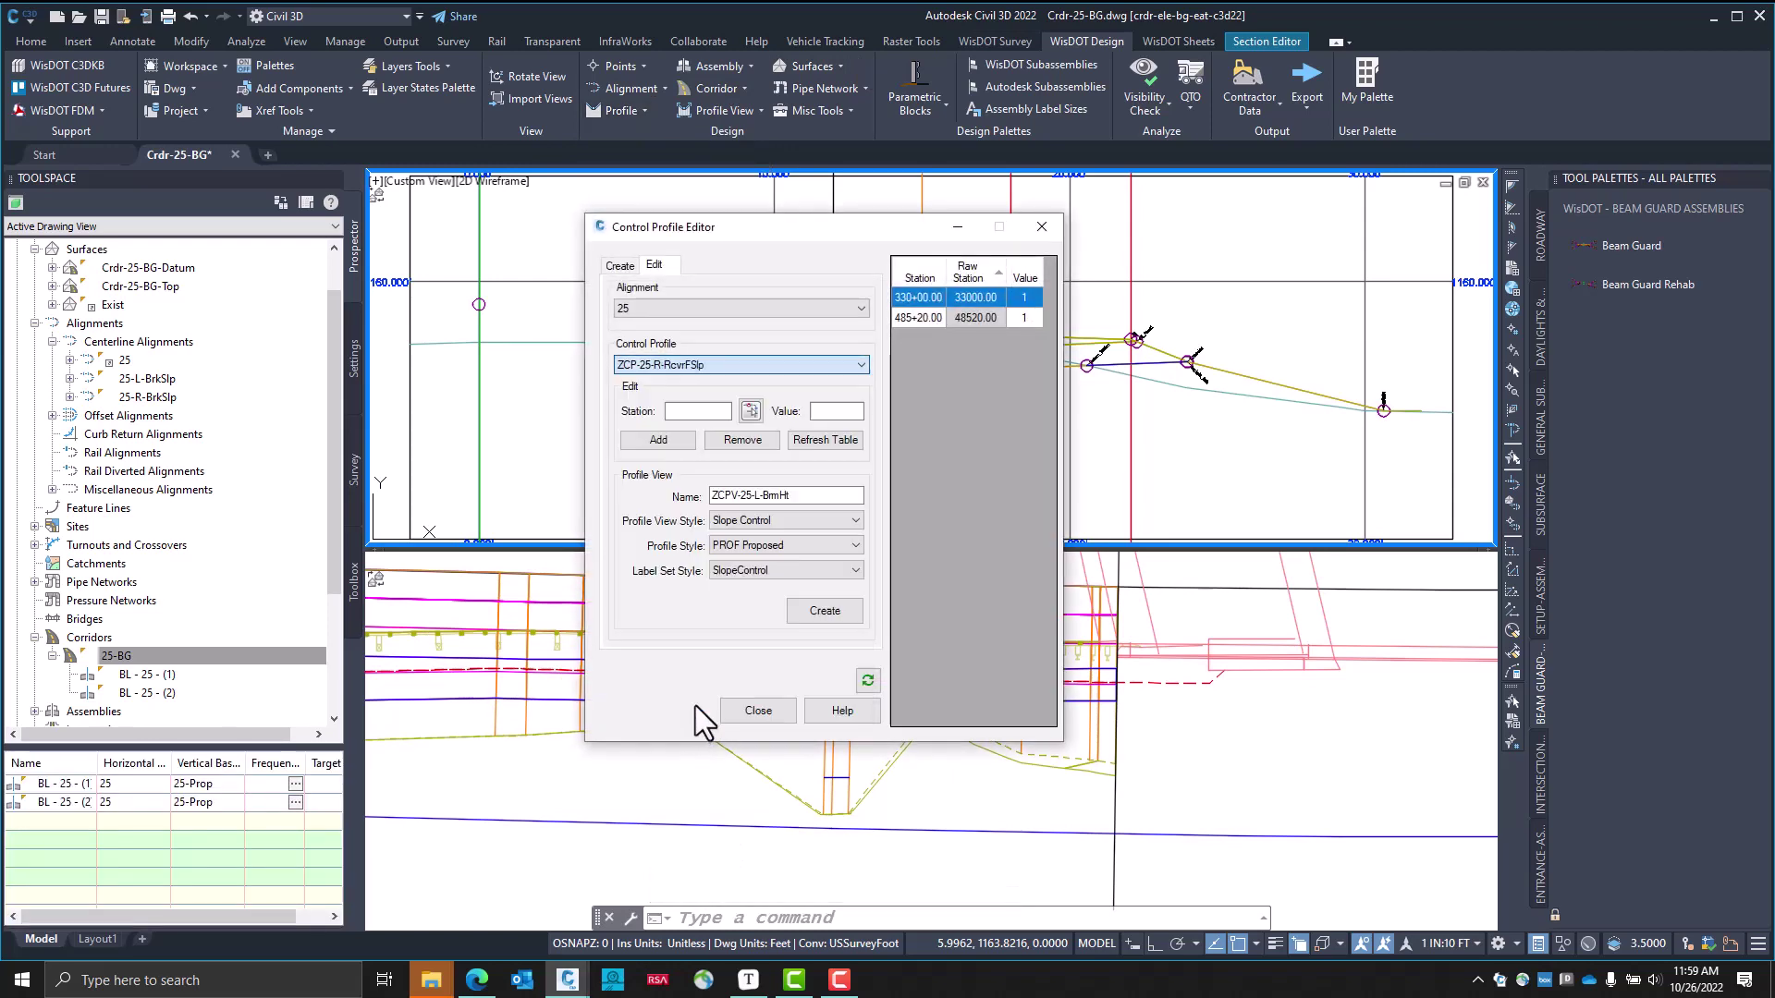